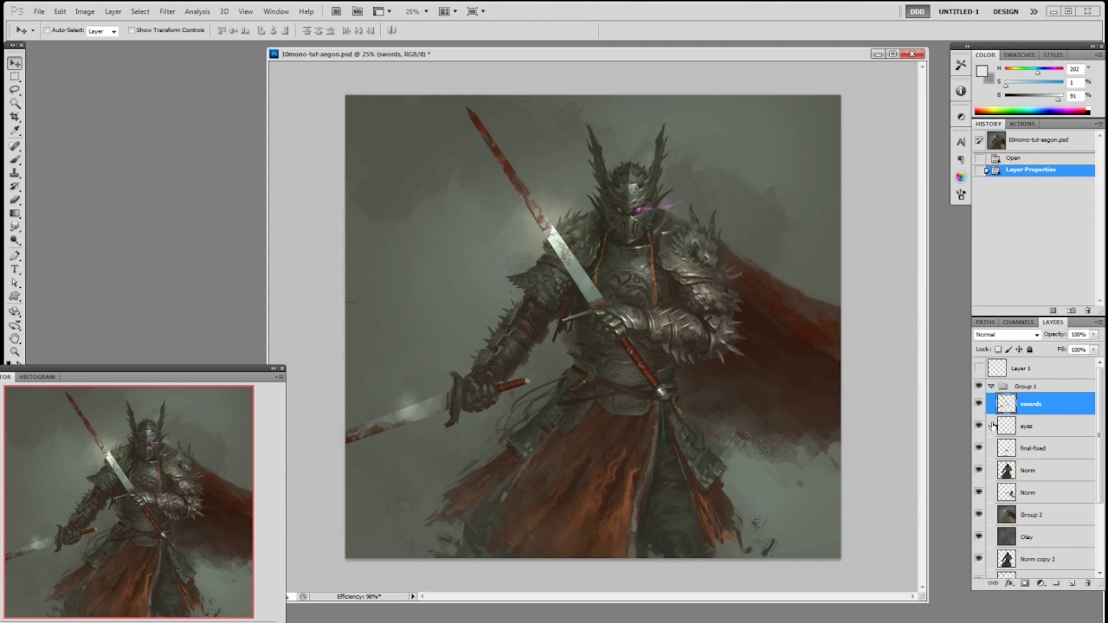
{"action": "mouse_move", "coordinate": [1101, 456]}
{"action": "left_mouse_down"}
{"action": "mouse_move", "coordinate": [1102, 522]}
{"action": "mouse_move", "coordinate": [1101, 454]}
{"action": "left_mouse_up"}
{"action": "mouse_move", "coordinate": [981, 413]}
{"action": "left_mouse_down"}
{"action": "mouse_move", "coordinate": [981, 491]}
{"action": "mouse_move", "coordinate": [979, 404]}
{"action": "left_mouse_up"}
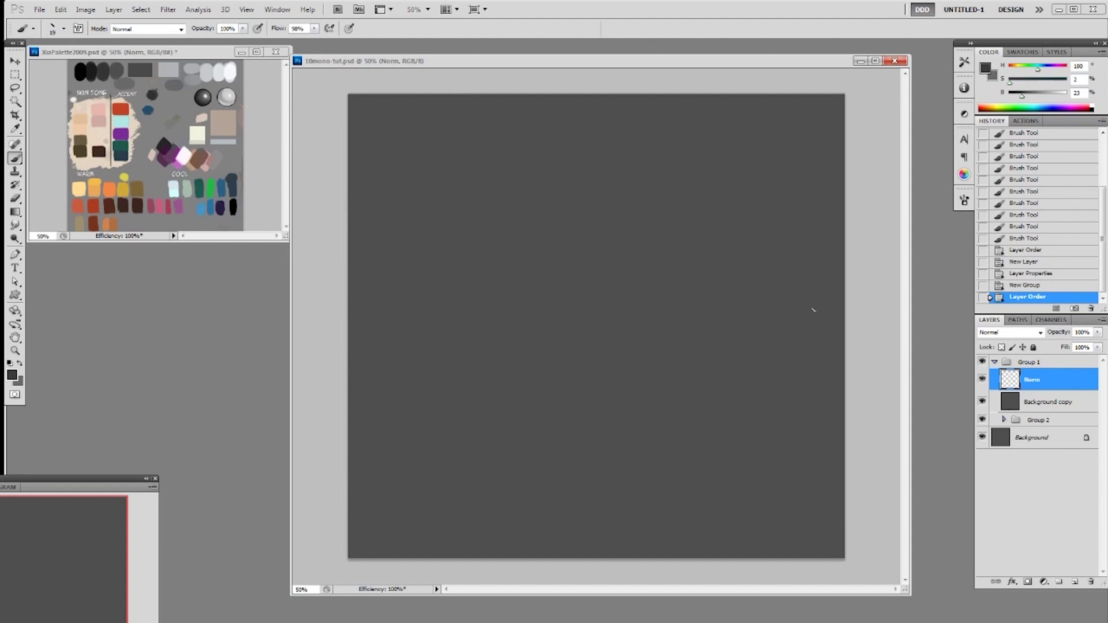
Set a dark grey of about 22% brightness, choose a brush tip and rough in the first strokes of the figure's upper body
{"action": "left_click_drag", "start_coordinate": [1020, 96], "coordinate": [1021, 97]}
{"action": "mouse_move", "coordinate": [601, 228]}
{"action": "left_mouse_down"}
{"action": "mouse_move", "coordinate": [578, 207]}
{"action": "mouse_move", "coordinate": [601, 226]}
{"action": "mouse_move", "coordinate": [624, 188]}
{"action": "mouse_move", "coordinate": [602, 225]}
{"action": "mouse_move", "coordinate": [627, 198]}
{"action": "mouse_move", "coordinate": [638, 209]}
{"action": "mouse_move", "coordinate": [620, 237]}
{"action": "mouse_move", "coordinate": [581, 246]}
{"action": "mouse_move", "coordinate": [626, 246]}
{"action": "left_mouse_up"}
{"action": "key", "text": "ctrl+alt+i"}
{"action": "left_click", "coordinate": [766, 125]}
{"action": "right_click", "coordinate": [681, 292]}
{"action": "left_click", "coordinate": [772, 361]}
{"action": "left_click", "coordinate": [638, 260]}
{"action": "left_click_drag", "start_coordinate": [629, 233], "coordinate": [658, 308]}
{"action": "mouse_move", "coordinate": [595, 262]}
{"action": "left_mouse_down"}
{"action": "mouse_move", "coordinate": [623, 247]}
{"action": "mouse_move", "coordinate": [633, 287]}
{"action": "mouse_move", "coordinate": [579, 257]}
{"action": "mouse_move", "coordinate": [614, 317]}
{"action": "left_mouse_up"}
{"action": "right_click", "coordinate": [654, 323]}
{"action": "left_click", "coordinate": [730, 397]}
{"action": "left_click", "coordinate": [849, 264]}
Block in the figure's torso and striding thigh with broad dark strokes from an enlarged brush
{"action": "key", "text": "ctrl+minus"}
{"action": "left_click_drag", "start_coordinate": [569, 281], "coordinate": [579, 315]}
{"action": "key", "text": "]"}
{"action": "left_click_drag", "start_coordinate": [627, 285], "coordinate": [594, 354]}
{"action": "left_click_drag", "start_coordinate": [575, 306], "coordinate": [594, 366]}
{"action": "left_click_drag", "start_coordinate": [621, 306], "coordinate": [598, 365]}
{"action": "mouse_move", "coordinate": [613, 261]}
{"action": "left_mouse_down"}
{"action": "mouse_move", "coordinate": [582, 317]}
{"action": "mouse_move", "coordinate": [598, 301]}
{"action": "left_mouse_up"}
{"action": "mouse_move", "coordinate": [569, 316]}
{"action": "left_mouse_down"}
{"action": "mouse_move", "coordinate": [597, 356]}
{"action": "mouse_move", "coordinate": [579, 317]}
{"action": "mouse_move", "coordinate": [570, 339]}
{"action": "mouse_move", "coordinate": [583, 361]}
{"action": "mouse_move", "coordinate": [579, 349]}
{"action": "mouse_move", "coordinate": [557, 401]}
{"action": "left_mouse_up"}
Paint the figure's right arm angled outward from shoulder to fist, using a smaller brush towards the hand
{"action": "mouse_move", "coordinate": [571, 274]}
{"action": "left_mouse_down"}
{"action": "mouse_move", "coordinate": [516, 339]}
{"action": "mouse_move", "coordinate": [567, 280]}
{"action": "mouse_move", "coordinate": [524, 353]}
{"action": "left_mouse_up"}
{"action": "key", "text": "bracketleft"}
{"action": "key", "text": "bracketleft"}
{"action": "key", "text": "bracketleft"}
{"action": "left_click_drag", "start_coordinate": [556, 306], "coordinate": [540, 327]}
{"action": "left_click_drag", "start_coordinate": [540, 323], "coordinate": [515, 357]}
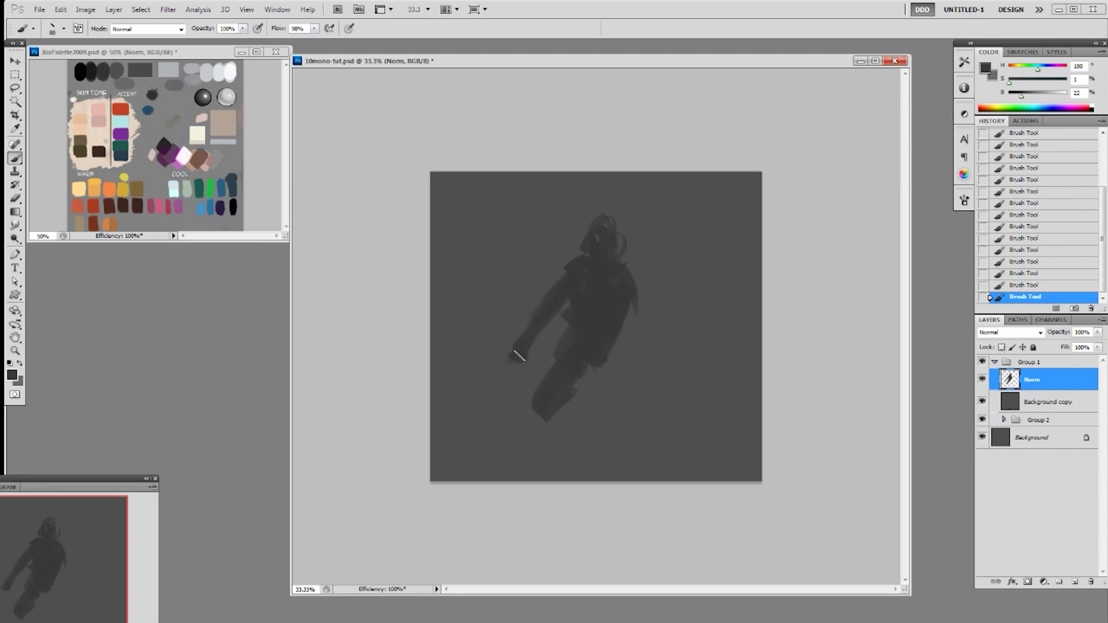
Trim the edge of the figure's right fist with the eraser and repaint its outline
{"action": "key", "text": "e"}
{"action": "mouse_move", "coordinate": [510, 341]}
{"action": "left_mouse_down"}
{"action": "mouse_move", "coordinate": [522, 355]}
{"action": "mouse_move", "coordinate": [515, 367]}
{"action": "mouse_move", "coordinate": [528, 352]}
{"action": "mouse_move", "coordinate": [519, 356]}
{"action": "left_mouse_up"}
{"action": "key", "text": "b"}
{"action": "left_click_drag", "start_coordinate": [523, 347], "coordinate": [531, 356]}
{"action": "key", "text": "bracketleft"}
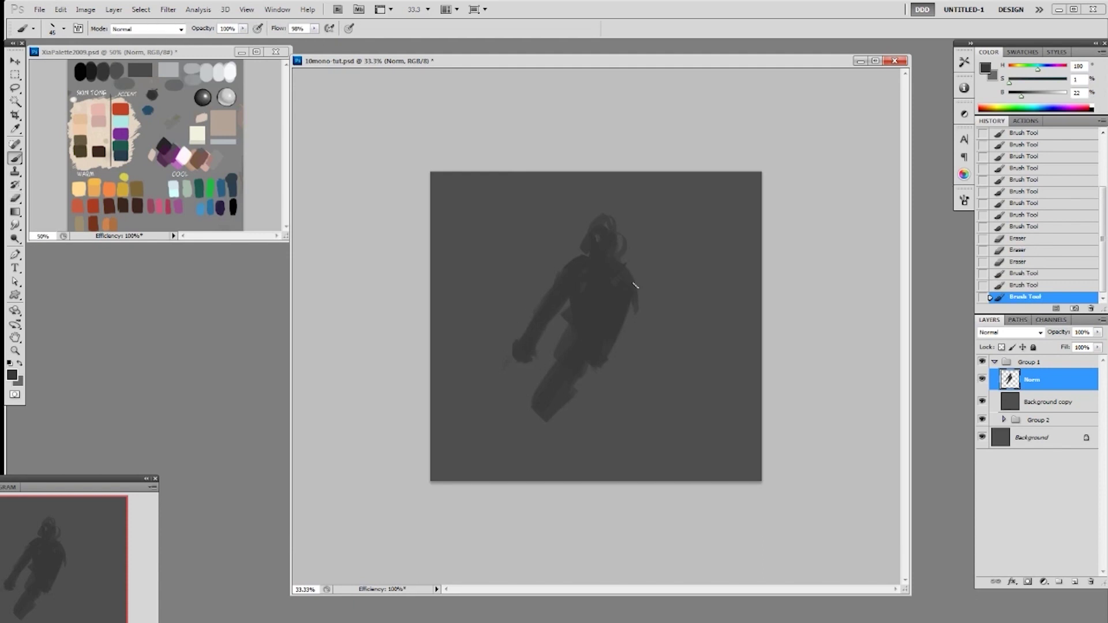
Add the figure's left shoulder and the start of its upper arm, undoing the overlong first stroke
{"action": "left_click_drag", "start_coordinate": [639, 295], "coordinate": [653, 336]}
{"action": "key", "text": "ctrl+z"}
{"action": "mouse_move", "coordinate": [635, 298]}
{"action": "left_mouse_down"}
{"action": "mouse_move", "coordinate": [645, 313]}
{"action": "mouse_move", "coordinate": [637, 307]}
{"action": "left_mouse_up"}
{"action": "left_click_drag", "start_coordinate": [626, 264], "coordinate": [635, 272]}
Block in a long ragged robe from the waist to the bottom of the canvas, along with the left arm
{"action": "left_click_drag", "start_coordinate": [622, 320], "coordinate": [600, 408]}
{"action": "left_click_drag", "start_coordinate": [607, 357], "coordinate": [587, 452]}
{"action": "mouse_move", "coordinate": [607, 391]}
{"action": "left_mouse_down"}
{"action": "mouse_move", "coordinate": [583, 468]}
{"action": "mouse_move", "coordinate": [591, 403]}
{"action": "mouse_move", "coordinate": [566, 379]}
{"action": "mouse_move", "coordinate": [557, 402]}
{"action": "mouse_move", "coordinate": [605, 476]}
{"action": "left_mouse_up"}
{"action": "left_click_drag", "start_coordinate": [601, 366], "coordinate": [603, 476]}
{"action": "mouse_move", "coordinate": [534, 444]}
{"action": "left_mouse_down"}
{"action": "mouse_move", "coordinate": [548, 445]}
{"action": "mouse_move", "coordinate": [575, 331]}
{"action": "left_mouse_up"}
{"action": "left_click", "coordinate": [632, 284]}
{"action": "mouse_move", "coordinate": [633, 286]}
{"action": "left_mouse_down"}
{"action": "mouse_move", "coordinate": [636, 370]}
{"action": "mouse_move", "coordinate": [517, 373]}
{"action": "mouse_move", "coordinate": [549, 445]}
{"action": "mouse_move", "coordinate": [576, 398]}
{"action": "left_mouse_up"}
{"action": "left_click_drag", "start_coordinate": [618, 315], "coordinate": [599, 437]}
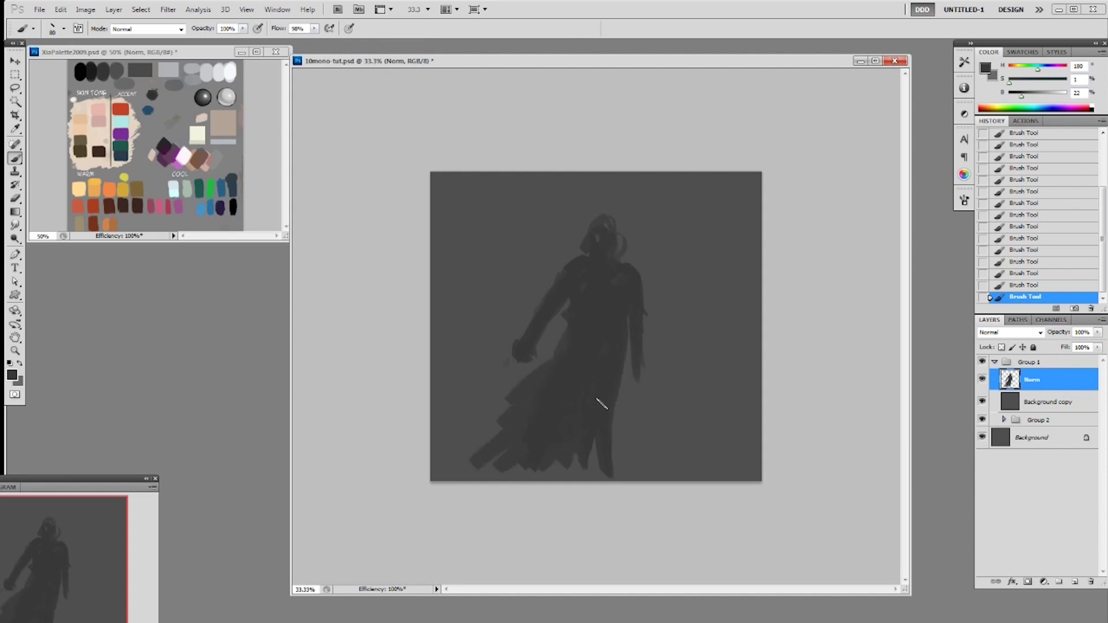
Erase a gap between the right arm and the robe, and extend the hanging left arm down to its hand
{"action": "key", "text": "e"}
{"action": "mouse_move", "coordinate": [558, 352]}
{"action": "left_mouse_down"}
{"action": "mouse_move", "coordinate": [566, 324]}
{"action": "mouse_move", "coordinate": [568, 342]}
{"action": "left_mouse_up"}
{"action": "mouse_move", "coordinate": [568, 332]}
{"action": "left_mouse_down"}
{"action": "mouse_move", "coordinate": [565, 349]}
{"action": "mouse_move", "coordinate": [508, 394]}
{"action": "mouse_move", "coordinate": [545, 370]}
{"action": "left_mouse_up"}
{"action": "key", "text": "b"}
{"action": "left_click_drag", "start_coordinate": [643, 341], "coordinate": [639, 386]}
{"action": "left_click_drag", "start_coordinate": [641, 365], "coordinate": [639, 384]}
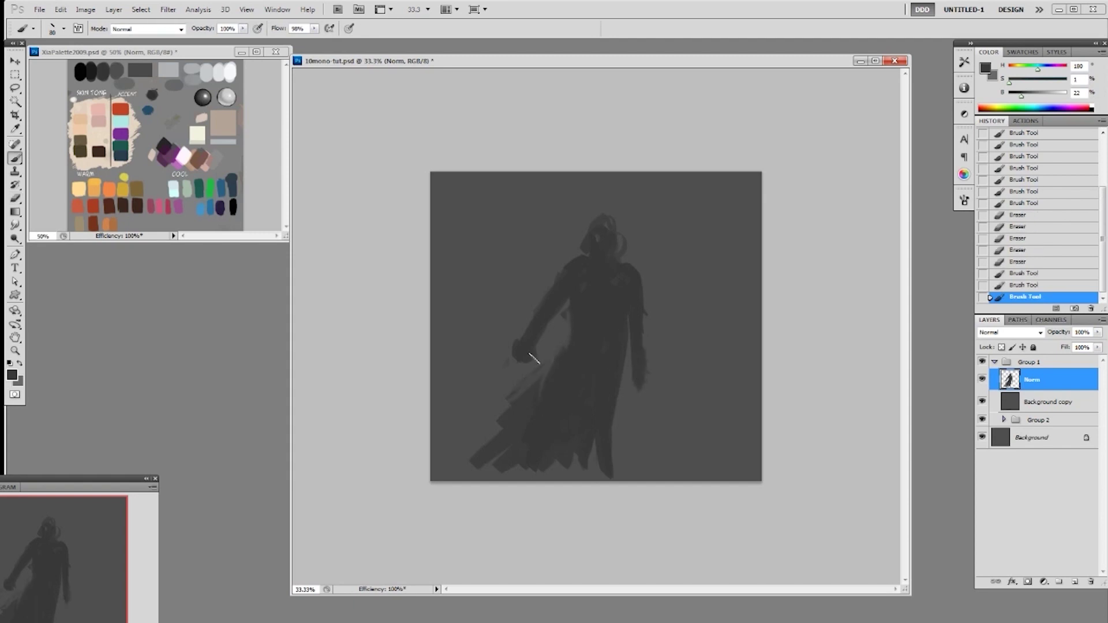
Reshape the right forearm and fist and carve in the waist, alternating between erasing and brushing
{"action": "key", "text": "e"}
{"action": "left_click_drag", "start_coordinate": [526, 349], "coordinate": [534, 361]}
{"action": "left_click_drag", "start_coordinate": [540, 329], "coordinate": [512, 358]}
{"action": "key", "text": "b"}
{"action": "mouse_move", "coordinate": [519, 342]}
{"action": "left_mouse_down"}
{"action": "mouse_move", "coordinate": [513, 356]}
{"action": "mouse_move", "coordinate": [507, 344]}
{"action": "left_mouse_up"}
{"action": "key", "text": "e"}
{"action": "left_click_drag", "start_coordinate": [565, 311], "coordinate": [575, 316]}
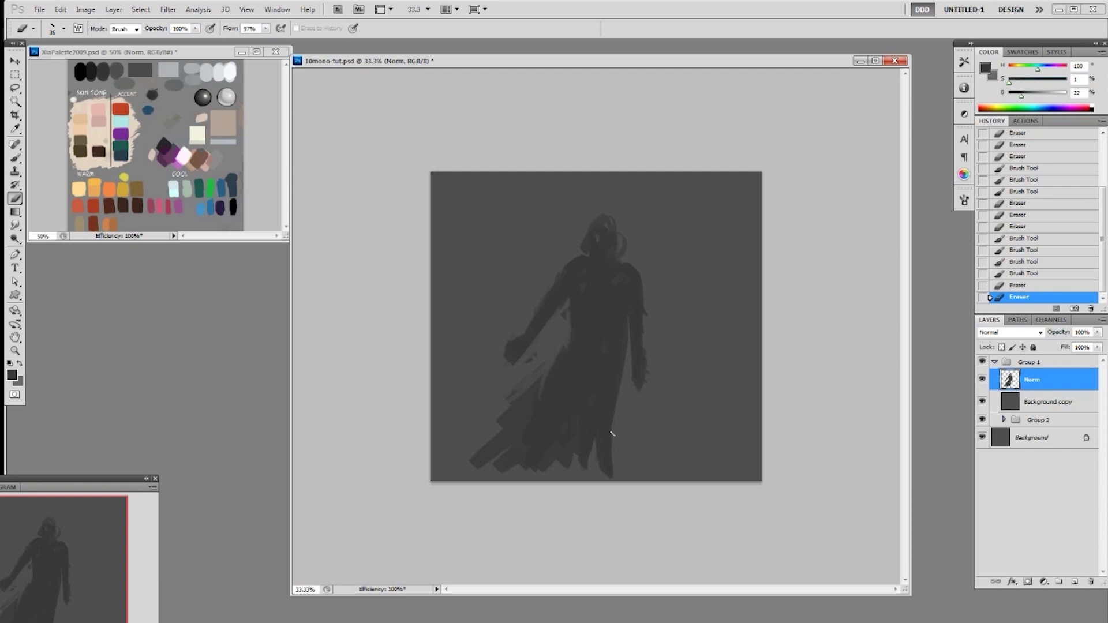
Scale the figure up to about 120% with Free Transform and shift it slightly down and to the left on the canvas
{"action": "key", "text": "ctrl+t"}
{"action": "left_click_drag", "start_coordinate": [649, 211], "coordinate": [704, 200]}
{"action": "left_click_drag", "start_coordinate": [497, 481], "coordinate": [494, 512]}
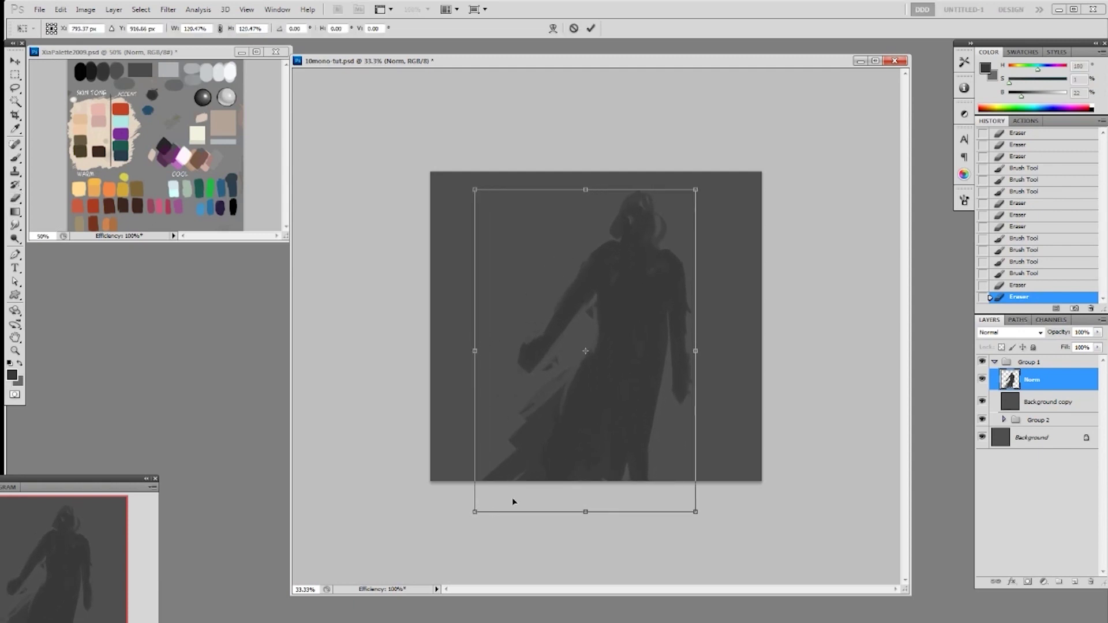
{"action": "key", "text": "Return"}
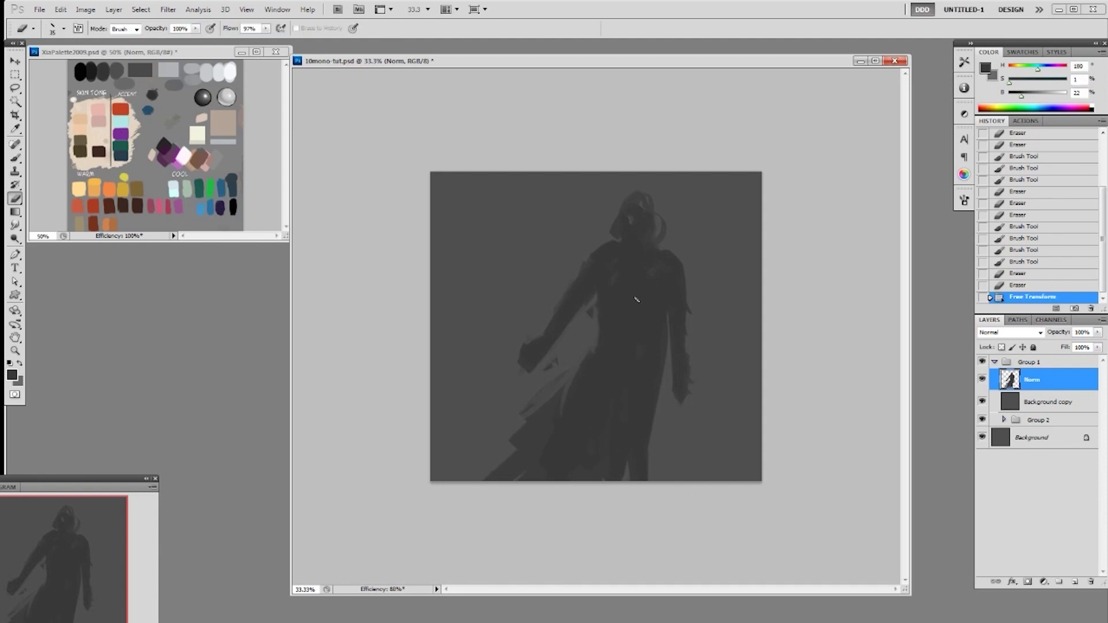
{"action": "key", "text": "v"}
{"action": "left_click_drag", "start_coordinate": [625, 311], "coordinate": [610, 324]}
Erase the rounded top of the figure's head and undo the stray brush mark on it
{"action": "key", "text": "e"}
{"action": "mouse_move", "coordinate": [613, 208]}
{"action": "left_mouse_down"}
{"action": "mouse_move", "coordinate": [636, 213]}
{"action": "mouse_move", "coordinate": [603, 221]}
{"action": "mouse_move", "coordinate": [612, 250]}
{"action": "mouse_move", "coordinate": [596, 199]}
{"action": "mouse_move", "coordinate": [608, 244]}
{"action": "mouse_move", "coordinate": [591, 230]}
{"action": "mouse_move", "coordinate": [630, 257]}
{"action": "mouse_move", "coordinate": [644, 201]}
{"action": "mouse_move", "coordinate": [636, 231]}
{"action": "left_mouse_up"}
{"action": "key", "text": "b"}
{"action": "left_click", "coordinate": [612, 243], "text": "alt"}
{"action": "key", "text": "ctrl+z"}
Paint tall pointed horns on the figure's head with a smaller brush in the sampled grey, switching brush tips
{"action": "key", "text": "bracketleft"}
{"action": "key", "text": "bracketleft"}
{"action": "key", "text": "bracketleft"}
{"action": "key", "text": "e"}
{"action": "key", "text": "b"}
{"action": "left_click", "coordinate": [641, 232], "text": "alt"}
{"action": "left_click_drag", "start_coordinate": [641, 205], "coordinate": [639, 220]}
{"action": "mouse_move", "coordinate": [642, 200]}
{"action": "left_mouse_down"}
{"action": "mouse_move", "coordinate": [637, 242]}
{"action": "mouse_move", "coordinate": [640, 224]}
{"action": "left_mouse_up"}
{"action": "right_click", "coordinate": [644, 224]}
{"action": "left_click", "coordinate": [737, 295]}
{"action": "right_click", "coordinate": [621, 249]}
{"action": "left_click", "coordinate": [695, 319]}
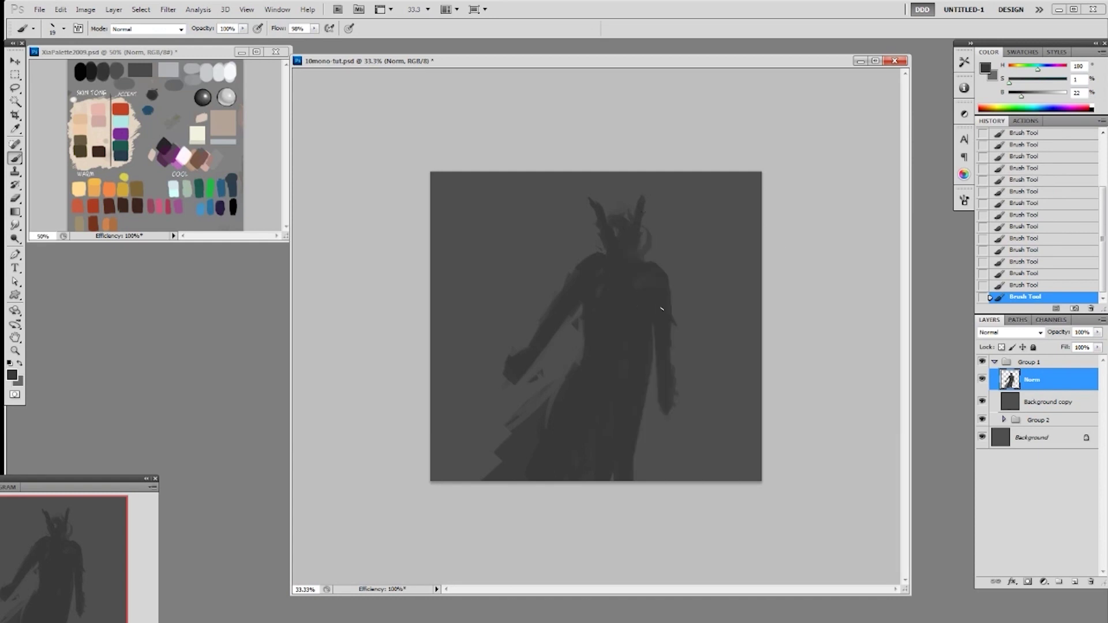
Add a layer named Norm beneath the figure, sample its dark grey and set a 491 px textured brush to 30% opacity
{"action": "left_click", "coordinate": [1031, 398]}
{"action": "key", "text": "F2"}
{"action": "left_click", "coordinate": [623, 356], "text": "alt"}
{"action": "right_click", "coordinate": [625, 366]}
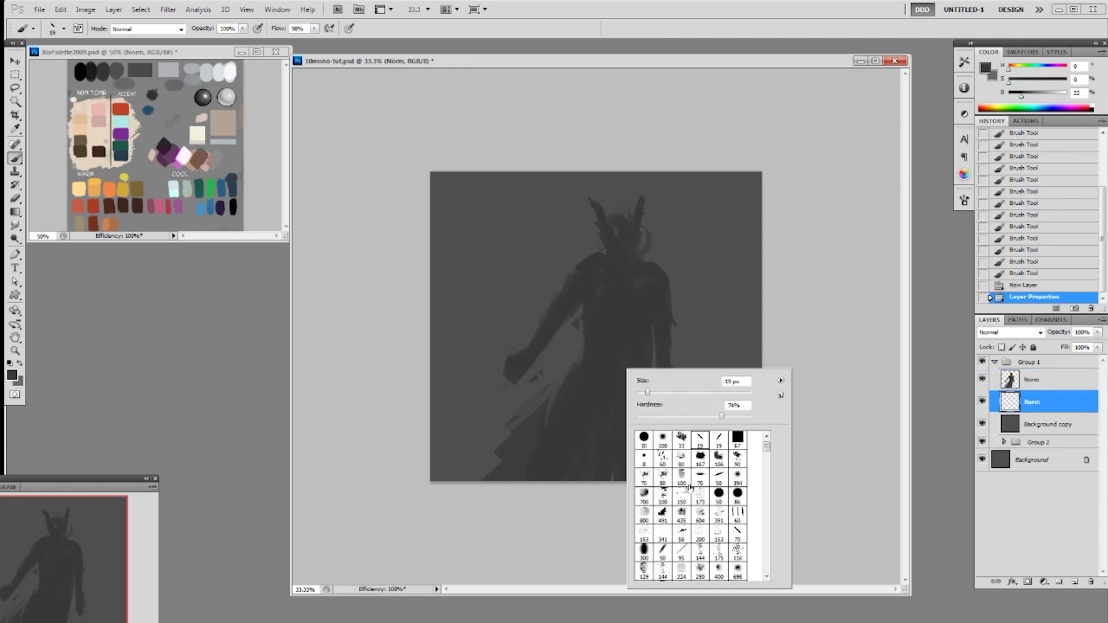
{"action": "left_click", "coordinate": [682, 515]}
{"action": "key", "text": "Return"}
{"action": "key", "text": "3"}
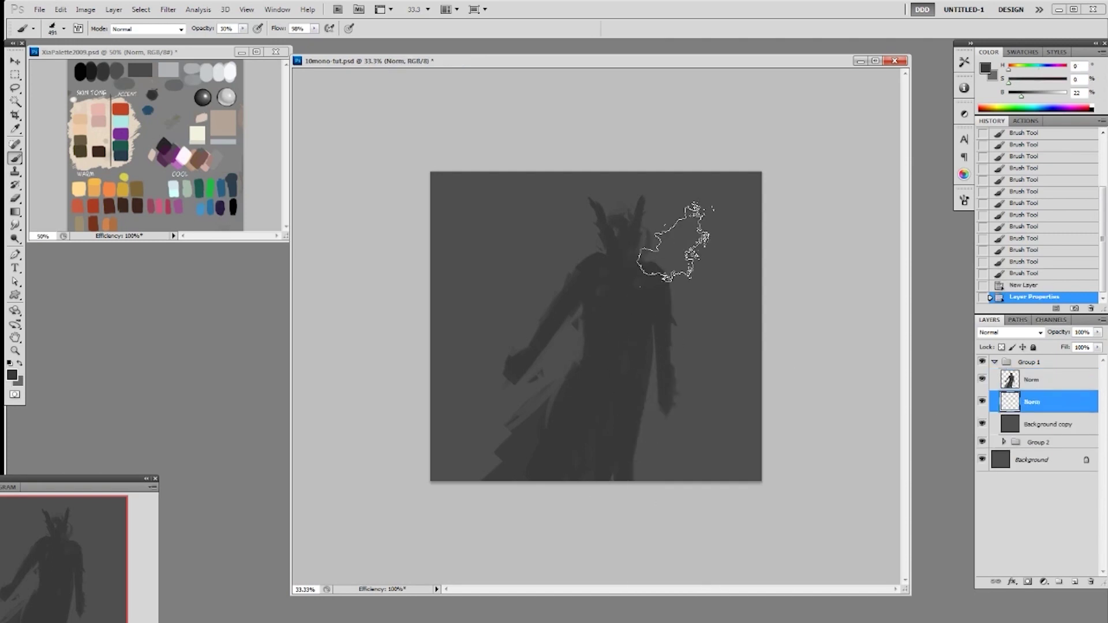
Paint faint cloudy dark patches across the background around the figure with the textured brush
{"action": "mouse_move", "coordinate": [610, 370]}
{"action": "left_mouse_down"}
{"action": "mouse_move", "coordinate": [612, 434]}
{"action": "mouse_move", "coordinate": [637, 428]}
{"action": "left_mouse_up"}
{"action": "mouse_move", "coordinate": [638, 430]}
{"action": "left_mouse_down"}
{"action": "mouse_move", "coordinate": [645, 484]}
{"action": "mouse_move", "coordinate": [654, 432]}
{"action": "mouse_move", "coordinate": [626, 404]}
{"action": "left_mouse_up"}
{"action": "left_click_drag", "start_coordinate": [582, 274], "coordinate": [577, 267]}
{"action": "left_click_drag", "start_coordinate": [573, 263], "coordinate": [562, 251]}
{"action": "mouse_move", "coordinate": [573, 396]}
{"action": "left_mouse_down"}
{"action": "mouse_move", "coordinate": [561, 452]}
{"action": "mouse_move", "coordinate": [521, 438]}
{"action": "left_mouse_up"}
{"action": "mouse_move", "coordinate": [521, 437]}
{"action": "left_mouse_down"}
{"action": "mouse_move", "coordinate": [514, 415]}
{"action": "mouse_move", "coordinate": [469, 431]}
{"action": "left_mouse_up"}
Enlarge the textured brush to 900 px and add an Overlay layer named Olay directly above Background copy
{"action": "key", "text": "bracketright"}
{"action": "key", "text": "bracketright"}
{"action": "key", "text": "bracketright"}
{"action": "left_click", "coordinate": [616, 411]}
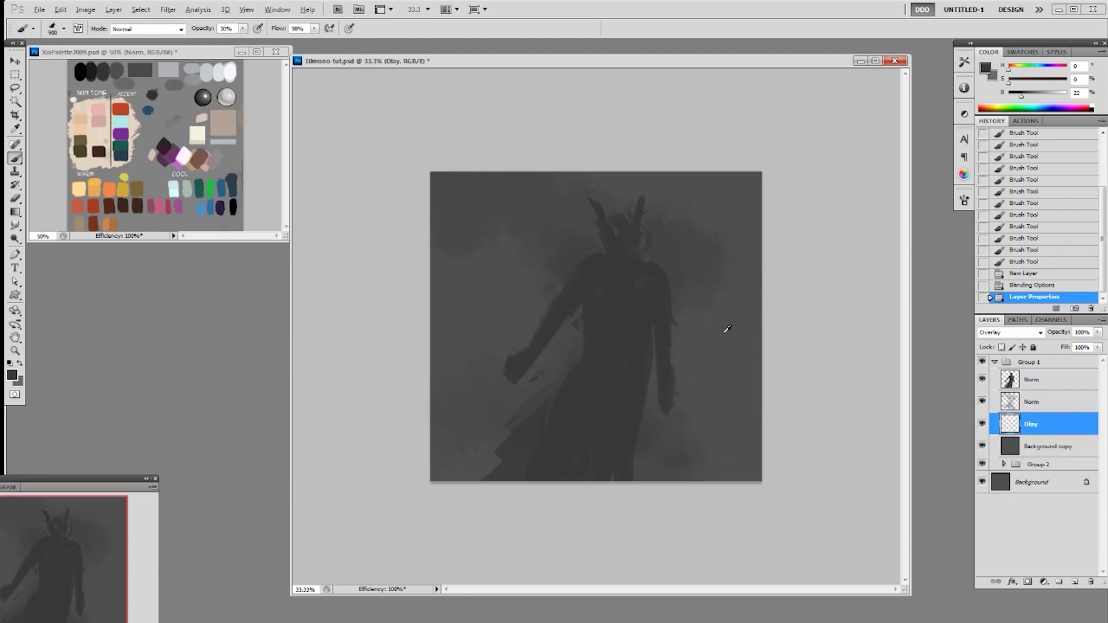
Set the painting colour to a light grey of 85% brightness and enlarge a soft brush to 1200 px
{"action": "left_click_drag", "start_coordinate": [1021, 96], "coordinate": [1058, 93]}
{"action": "right_click", "coordinate": [695, 358]}
{"action": "left_click", "coordinate": [702, 400]}
{"action": "left_click", "coordinate": [748, 237]}
{"action": "key", "text": "]"}
{"action": "key", "text": "]"}
{"action": "key", "text": "]"}
{"action": "key", "text": "]"}
{"action": "key", "text": "]"}
{"action": "key", "text": "]"}
{"action": "key", "text": "]"}
{"action": "key", "text": "]"}
{"action": "key", "text": "]"}
{"action": "key", "text": "]"}
{"action": "key", "text": "]"}
{"action": "key", "text": "]"}
{"action": "key", "text": "]"}
{"action": "key", "text": "]"}
{"action": "key", "text": "]"}
Brush soft light into the background around the figure and raise the Olay layer above the Norm texture layer
{"action": "left_click_drag", "start_coordinate": [518, 278], "coordinate": [510, 329]}
{"action": "key", "text": "ctrl+bracketright"}
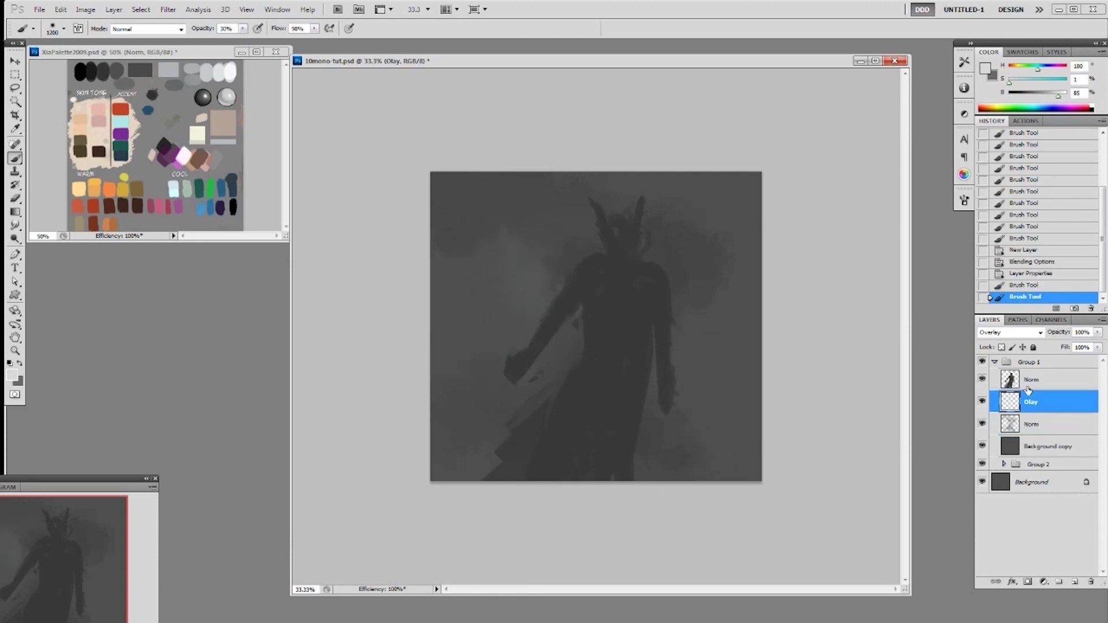
{"action": "left_click_drag", "start_coordinate": [652, 272], "coordinate": [622, 308]}
{"action": "left_click_drag", "start_coordinate": [710, 427], "coordinate": [744, 423]}
{"action": "mouse_move", "coordinate": [670, 452]}
{"action": "left_mouse_down"}
{"action": "mouse_move", "coordinate": [525, 356]}
{"action": "mouse_move", "coordinate": [556, 319]}
{"action": "mouse_move", "coordinate": [539, 460]}
{"action": "mouse_move", "coordinate": [502, 373]}
{"action": "mouse_move", "coordinate": [514, 376]}
{"action": "left_mouse_up"}
Add a new layer named Norm above the figure layer and choose a small hard brush tip
{"action": "left_click", "coordinate": [1030, 382]}
{"action": "key", "text": "F2"}
{"action": "right_click", "coordinate": [609, 363]}
{"action": "left_click", "coordinate": [682, 433]}
Refine the helmet and face with small strokes in greys sampled from the head, undoing the unwanted ones
{"action": "left_click", "coordinate": [626, 240]}
{"action": "left_click", "coordinate": [632, 252], "text": "alt"}
{"action": "left_click_drag", "start_coordinate": [643, 240], "coordinate": [622, 254]}
{"action": "key", "text": "ctrl+z"}
{"action": "left_click", "coordinate": [617, 229], "text": "alt"}
{"action": "left_click", "coordinate": [624, 249]}
{"action": "left_click", "coordinate": [636, 247]}
{"action": "key", "text": "ctrl+z"}
{"action": "left_click_drag", "start_coordinate": [634, 246], "coordinate": [617, 247]}
{"action": "left_click", "coordinate": [631, 237]}
{"action": "left_click", "coordinate": [627, 239]}
{"action": "left_click", "coordinate": [618, 237]}
Try short strokes in a sampled grey along the lower face and neck, and undo them
{"action": "left_click", "coordinate": [616, 236], "text": "alt"}
{"action": "left_click_drag", "start_coordinate": [621, 243], "coordinate": [621, 254]}
{"action": "key", "text": "ctrl+z"}
{"action": "left_click_drag", "start_coordinate": [622, 253], "coordinate": [620, 260]}
{"action": "key", "text": "ctrl+z"}
Paint a pauldron on the figure's left shoulder, step back in the history to its rounded base and repaint it with spikes
{"action": "left_click", "coordinate": [626, 256], "text": "alt"}
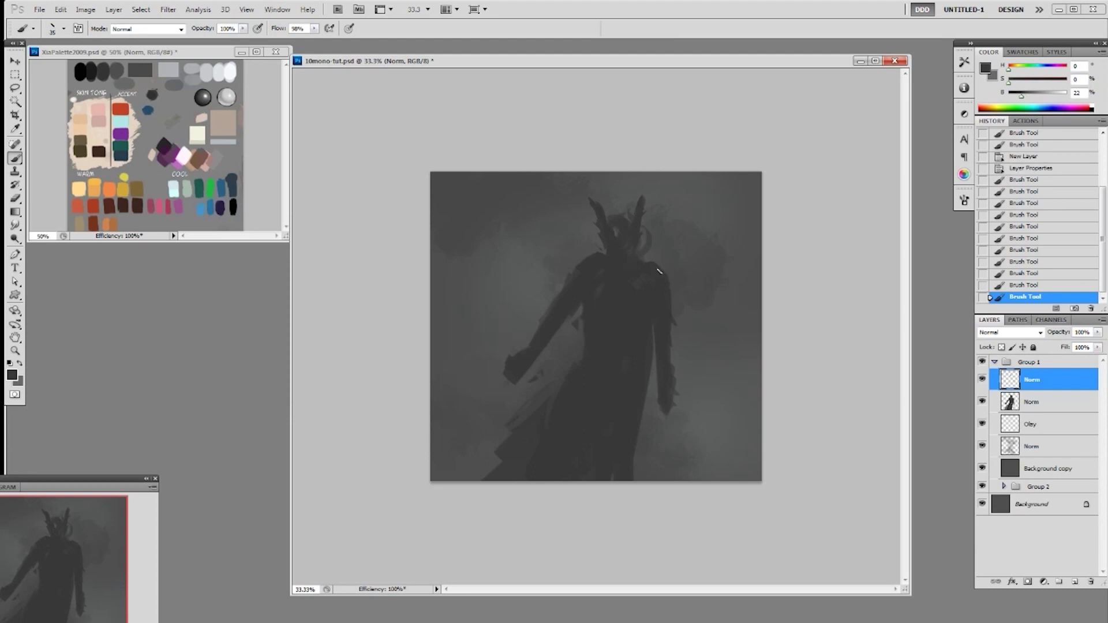
{"action": "mouse_move", "coordinate": [656, 267]}
{"action": "left_mouse_down"}
{"action": "mouse_move", "coordinate": [668, 286]}
{"action": "mouse_move", "coordinate": [676, 264]}
{"action": "left_mouse_up"}
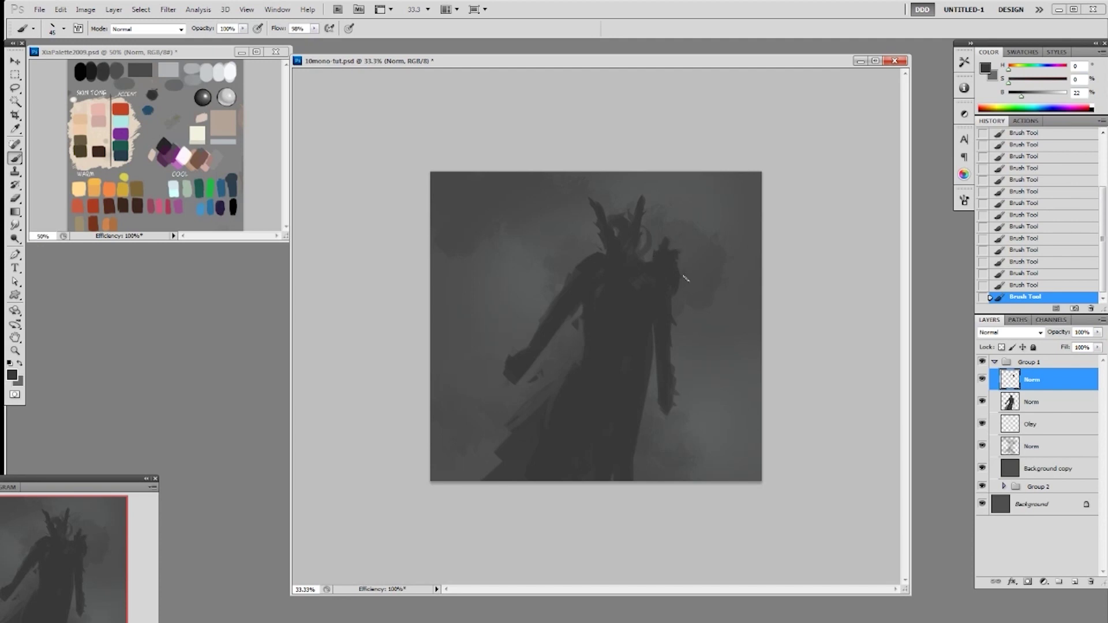
{"action": "left_click", "coordinate": [1017, 262]}
{"action": "left_click", "coordinate": [1040, 203]}
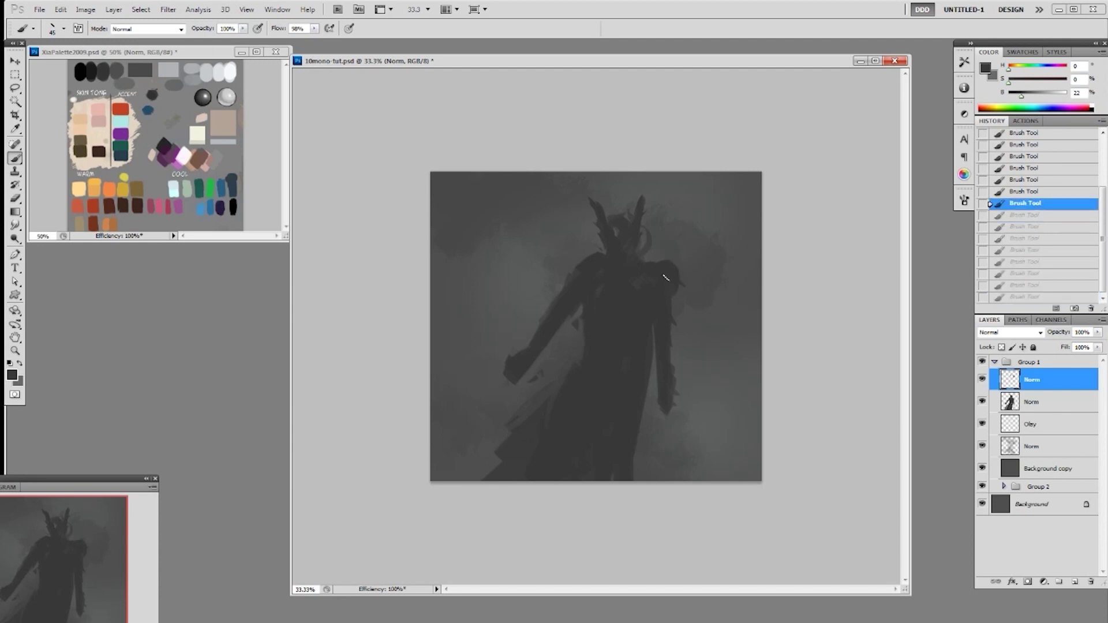
{"action": "mouse_move", "coordinate": [682, 284]}
{"action": "left_mouse_down"}
{"action": "mouse_move", "coordinate": [678, 270]}
{"action": "mouse_move", "coordinate": [666, 299]}
{"action": "mouse_move", "coordinate": [675, 270]}
{"action": "left_mouse_up"}
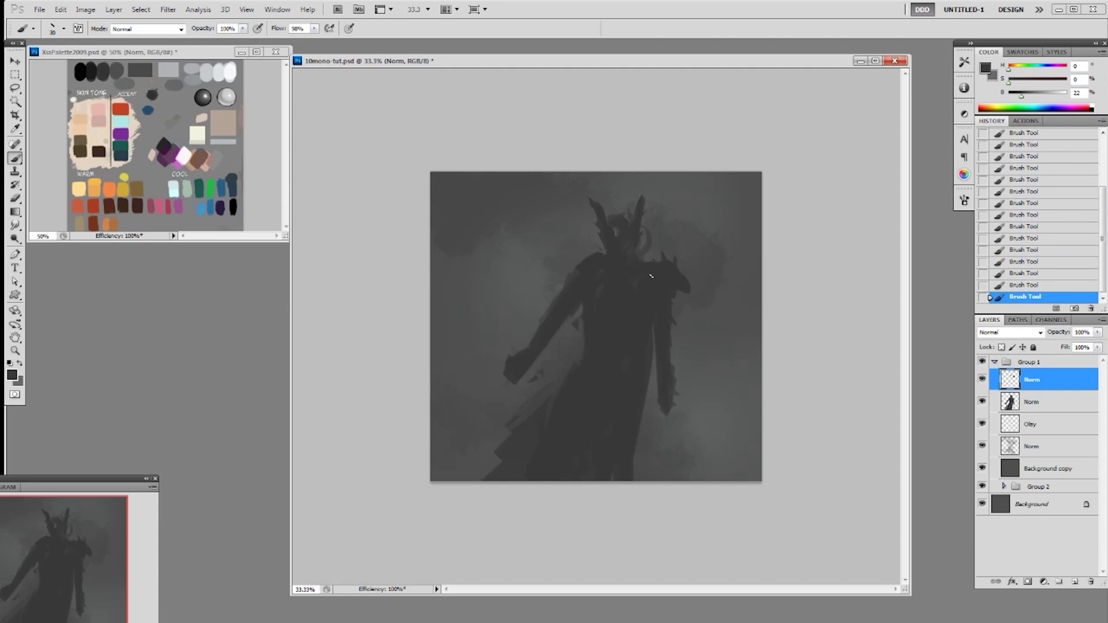
Trim the outer edge of the left pauldron with the Eraser and rework its plates with short brush strokes in sampled grey
{"action": "key", "text": "e"}
{"action": "left_click_drag", "start_coordinate": [688, 280], "coordinate": [676, 292]}
{"action": "key", "text": "b"}
{"action": "mouse_move", "coordinate": [646, 276]}
{"action": "left_mouse_down"}
{"action": "mouse_move", "coordinate": [634, 279]}
{"action": "mouse_move", "coordinate": [674, 274]}
{"action": "left_mouse_up"}
{"action": "left_click", "coordinate": [658, 265], "text": "alt"}
{"action": "left_click_drag", "start_coordinate": [666, 268], "coordinate": [670, 276]}
{"action": "mouse_move", "coordinate": [660, 270]}
{"action": "left_mouse_down"}
{"action": "mouse_move", "coordinate": [637, 284]}
{"action": "mouse_move", "coordinate": [674, 282]}
{"action": "left_mouse_up"}
{"action": "mouse_move", "coordinate": [674, 282]}
{"action": "left_mouse_down"}
{"action": "mouse_move", "coordinate": [677, 292]}
{"action": "mouse_move", "coordinate": [662, 280]}
{"action": "mouse_move", "coordinate": [673, 275]}
{"action": "left_mouse_up"}
Block in the chest plate with a grey sampled from the torso, using different brush tips enlarged for broader strokes
{"action": "left_click", "coordinate": [629, 305], "text": "alt"}
{"action": "right_click", "coordinate": [634, 299]}
{"action": "double_click", "coordinate": [695, 412]}
{"action": "key", "text": "bracketright"}
{"action": "key", "text": "bracketright"}
{"action": "right_click", "coordinate": [638, 317]}
{"action": "double_click", "coordinate": [713, 383]}
{"action": "key", "text": "bracketright"}
{"action": "key", "text": "bracketright"}
Paint a spiked pauldron on the figure's right shoulder, changing the brush tip for its pointed edge
{"action": "mouse_move", "coordinate": [585, 261]}
{"action": "left_mouse_down"}
{"action": "mouse_move", "coordinate": [568, 268]}
{"action": "mouse_move", "coordinate": [580, 263]}
{"action": "left_mouse_up"}
{"action": "right_click", "coordinate": [621, 256]}
{"action": "left_click", "coordinate": [714, 329]}
{"action": "left_click", "coordinate": [596, 247]}
Refine the helmet with small dabs of a grey sampled from the head, using a 19 px brush tip
{"action": "left_click", "coordinate": [617, 221], "text": "alt"}
{"action": "right_click", "coordinate": [617, 220]}
{"action": "left_click", "coordinate": [702, 294]}
{"action": "left_click", "coordinate": [613, 217]}
{"action": "right_click", "coordinate": [613, 216]}
{"action": "left_click", "coordinate": [752, 284]}
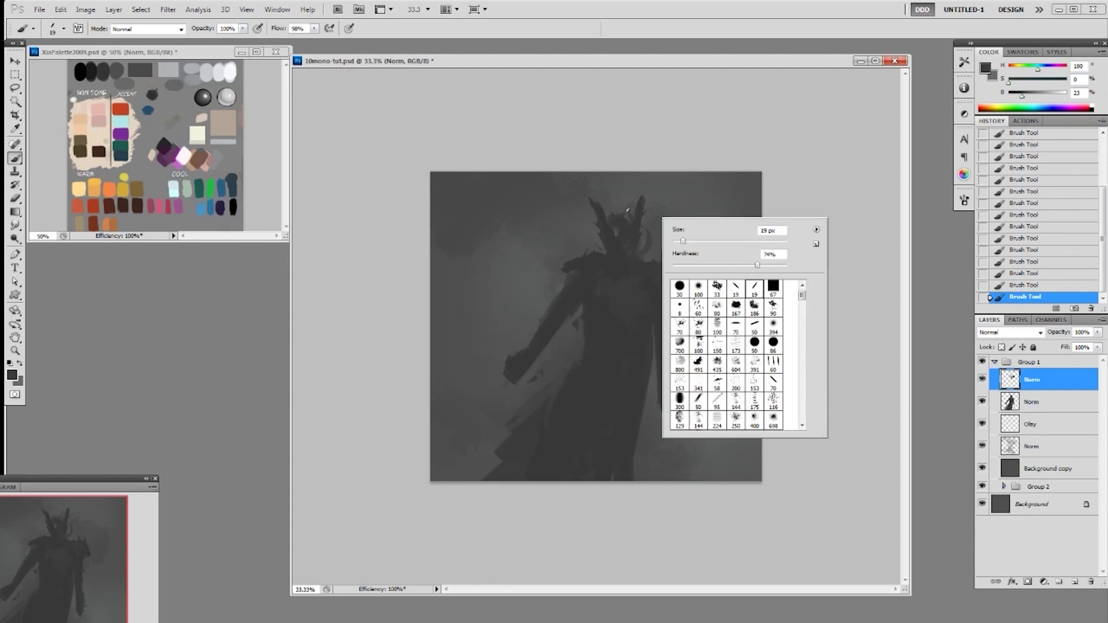
{"action": "left_click", "coordinate": [627, 224]}
Sample a grey from the chest and shade the chest plate with a wider, flat brush tip
{"action": "left_click", "coordinate": [615, 290], "text": "alt"}
{"action": "right_click", "coordinate": [617, 294]}
{"action": "left_click", "coordinate": [692, 406]}
{"action": "left_click", "coordinate": [802, 286]}
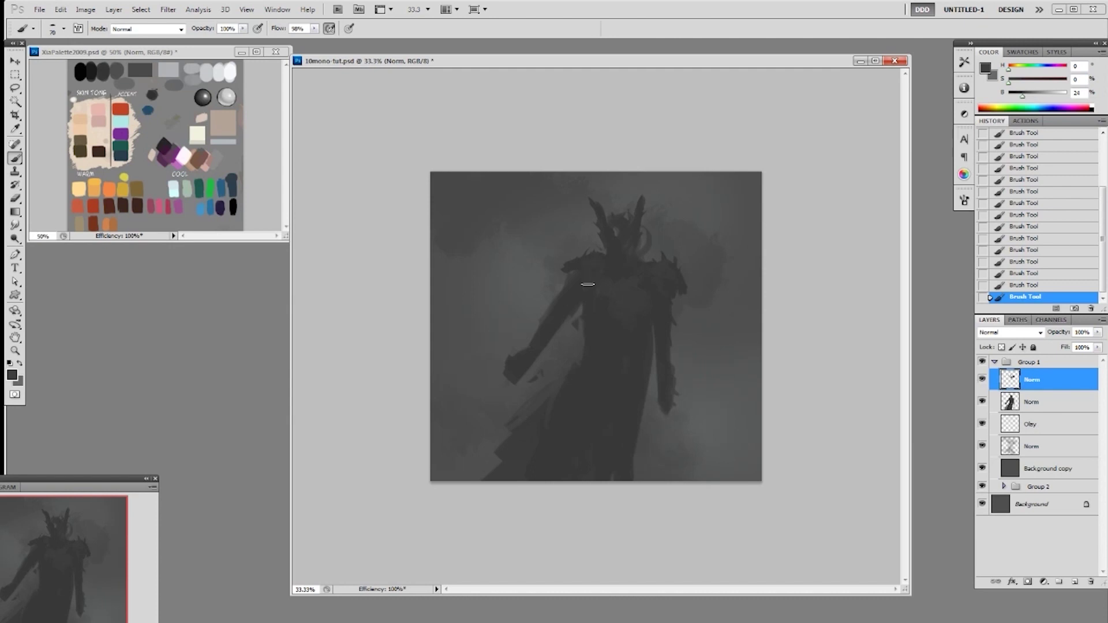
Define the right pauldron's plates with a 25 px brush tip and greys sampled from the shoulder
{"action": "right_click", "coordinate": [591, 280]}
{"action": "left_click", "coordinate": [730, 347]}
{"action": "left_click", "coordinate": [808, 208]}
{"action": "left_click", "coordinate": [574, 265], "text": "alt"}
{"action": "left_click", "coordinate": [592, 256], "text": "alt"}
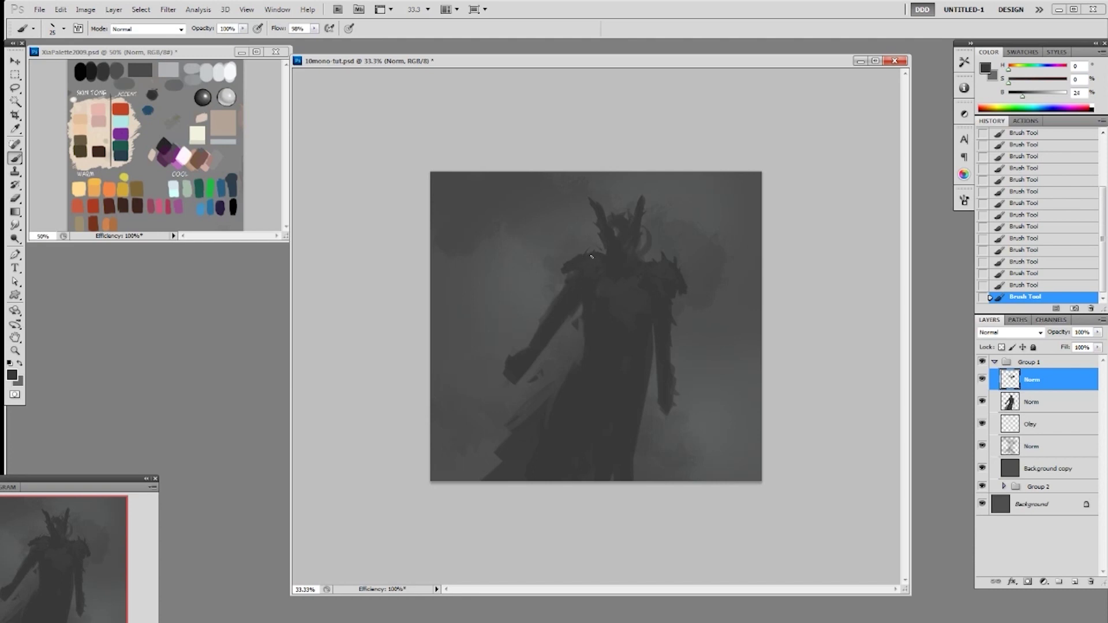
Sharpen the left pauldron's lower edge with greys sampled around it and a new brush tip, extending the strokes to the torso
{"action": "left_click", "coordinate": [671, 272], "text": "alt"}
{"action": "left_click", "coordinate": [676, 277], "text": "alt"}
{"action": "left_click", "coordinate": [693, 290], "text": "alt"}
{"action": "right_click", "coordinate": [701, 298]}
{"action": "double_click", "coordinate": [811, 372]}
{"action": "left_click", "coordinate": [685, 298], "text": "alt"}
{"action": "key", "text": "e"}
{"action": "key", "text": "b"}
{"action": "mouse_move", "coordinate": [688, 298]}
{"action": "left_mouse_down"}
{"action": "mouse_move", "coordinate": [690, 288]}
{"action": "mouse_move", "coordinate": [681, 294]}
{"action": "left_mouse_up"}
{"action": "left_click_drag", "start_coordinate": [682, 290], "coordinate": [675, 294]}
{"action": "mouse_move", "coordinate": [674, 288]}
{"action": "left_mouse_down"}
{"action": "mouse_move", "coordinate": [671, 321]}
{"action": "mouse_move", "coordinate": [612, 316]}
{"action": "mouse_move", "coordinate": [634, 325]}
{"action": "mouse_move", "coordinate": [637, 278]}
{"action": "mouse_move", "coordinate": [604, 313]}
{"action": "mouse_move", "coordinate": [617, 330]}
{"action": "left_mouse_up"}
Shade the armour on the chest and abdomen with short strokes in sampled greys, undoing the unwanted stroke
{"action": "left_click", "coordinate": [667, 297], "text": "alt"}
{"action": "left_click", "coordinate": [628, 329], "text": "alt"}
{"action": "right_click", "coordinate": [634, 311]}
{"action": "left_click", "coordinate": [707, 418]}
{"action": "left_click", "coordinate": [622, 288], "text": "alt"}
{"action": "key", "text": "ctrl+z"}
{"action": "left_click_drag", "start_coordinate": [614, 330], "coordinate": [638, 350]}
{"action": "left_click", "coordinate": [640, 349]}
{"action": "left_click", "coordinate": [635, 332]}
{"action": "left_click", "coordinate": [629, 346]}
{"action": "left_click", "coordinate": [609, 330]}
{"action": "left_click_drag", "start_coordinate": [652, 308], "coordinate": [644, 292]}
Paint a spiked bracer along the left forearm in a sampled grey, varying the brush tip and size
{"action": "left_click", "coordinate": [663, 349], "text": "alt"}
{"action": "right_click", "coordinate": [665, 347]}
{"action": "double_click", "coordinate": [765, 439]}
{"action": "key", "text": "bracketright"}
{"action": "key", "text": "bracketright"}
{"action": "key", "text": "bracketright"}
{"action": "mouse_move", "coordinate": [671, 341]}
{"action": "left_mouse_down"}
{"action": "mouse_move", "coordinate": [667, 364]}
{"action": "mouse_move", "coordinate": [676, 342]}
{"action": "left_mouse_up"}
{"action": "right_click", "coordinate": [670, 346]}
{"action": "left_click", "coordinate": [788, 432]}
{"action": "mouse_move", "coordinate": [676, 365]}
{"action": "left_mouse_down"}
{"action": "mouse_move", "coordinate": [686, 354]}
{"action": "mouse_move", "coordinate": [679, 394]}
{"action": "mouse_move", "coordinate": [674, 369]}
{"action": "mouse_move", "coordinate": [665, 397]}
{"action": "mouse_move", "coordinate": [660, 368]}
{"action": "mouse_move", "coordinate": [681, 374]}
{"action": "mouse_move", "coordinate": [684, 393]}
{"action": "mouse_move", "coordinate": [682, 383]}
{"action": "left_mouse_up"}
Clean up the left forearm's spikes and outer edge with the Eraser, touching them up with a different brush tip
{"action": "key", "text": "e"}
{"action": "left_click", "coordinate": [658, 338], "text": "alt"}
{"action": "left_click", "coordinate": [558, 251]}
{"action": "key", "text": "b"}
{"action": "right_click", "coordinate": [697, 368]}
{"action": "left_click", "coordinate": [773, 437]}
{"action": "left_click", "coordinate": [823, 289]}
{"action": "key", "text": "e"}
{"action": "left_click", "coordinate": [684, 374]}
{"action": "left_click_drag", "start_coordinate": [686, 387], "coordinate": [682, 392]}
Erase along the gap between the left forearm and waist on the current layer and on the figure layer below
{"action": "mouse_move", "coordinate": [656, 351]}
{"action": "left_mouse_down"}
{"action": "mouse_move", "coordinate": [656, 369]}
{"action": "mouse_move", "coordinate": [684, 366]}
{"action": "mouse_move", "coordinate": [650, 382]}
{"action": "left_mouse_up"}
{"action": "left_click", "coordinate": [1024, 409]}
{"action": "left_click_drag", "start_coordinate": [651, 374], "coordinate": [651, 388]}
{"action": "key", "text": "b"}
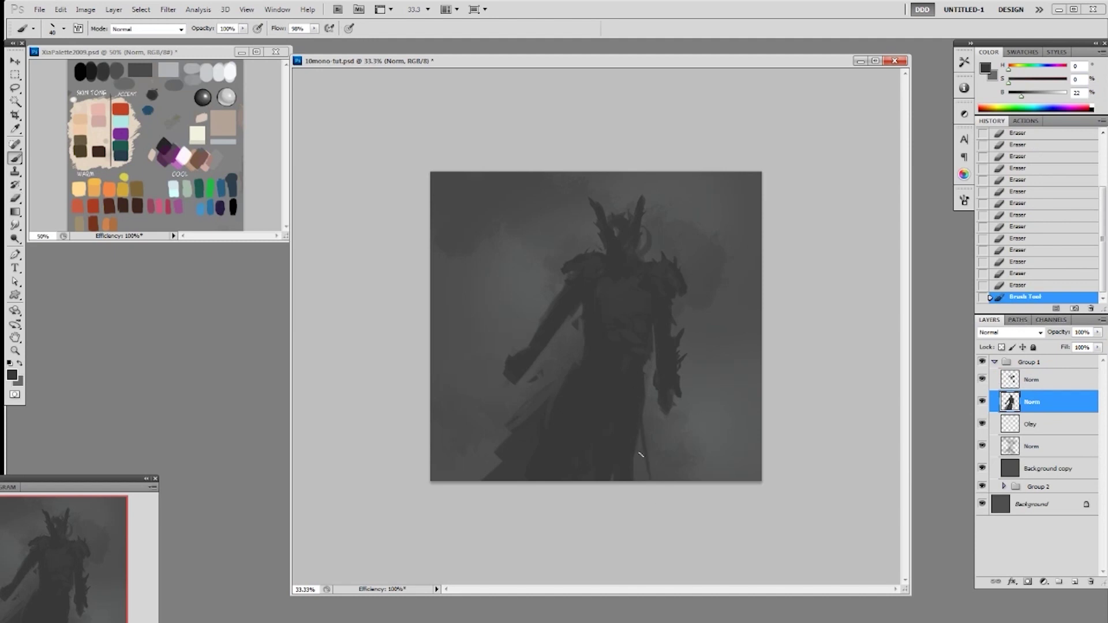
Extend the coat's hem on the figure's left side with long downward strokes of an enlarged brush, and touch up the left forearm
{"action": "key", "text": "bracketright"}
{"action": "key", "text": "bracketright"}
{"action": "key", "text": "bracketright"}
{"action": "key", "text": "bracketright"}
{"action": "key", "text": "bracketright"}
{"action": "key", "text": "bracketright"}
{"action": "key", "text": "bracketright"}
{"action": "mouse_move", "coordinate": [642, 406]}
{"action": "left_mouse_down"}
{"action": "mouse_move", "coordinate": [636, 438]}
{"action": "mouse_move", "coordinate": [630, 403]}
{"action": "mouse_move", "coordinate": [644, 474]}
{"action": "left_mouse_up"}
{"action": "left_click_drag", "start_coordinate": [645, 405], "coordinate": [652, 467]}
{"action": "left_click_drag", "start_coordinate": [644, 398], "coordinate": [650, 434]}
{"action": "left_click_drag", "start_coordinate": [638, 376], "coordinate": [651, 412]}
{"action": "left_click_drag", "start_coordinate": [668, 369], "coordinate": [679, 324]}
On the top Norm layer, paint the left forearm's armour with a 50 px brush tip at 23% brightness, redoing the first stroke
{"action": "left_click", "coordinate": [1012, 381]}
{"action": "left_click", "coordinate": [637, 312], "text": "alt"}
{"action": "right_click", "coordinate": [664, 363]}
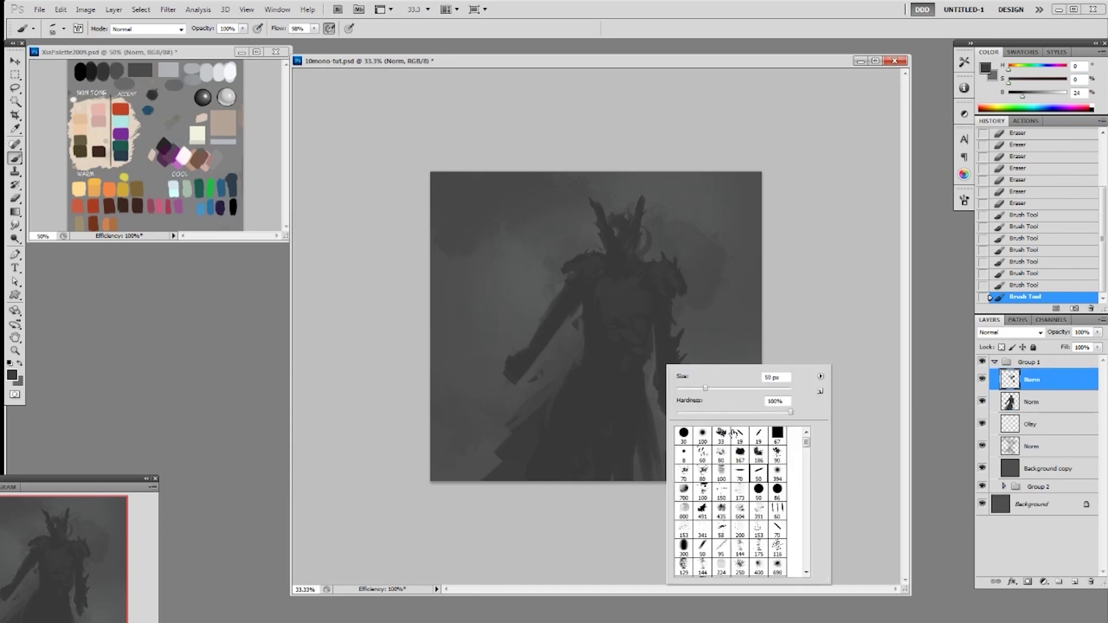
{"action": "double_click", "coordinate": [758, 476]}
{"action": "left_click", "coordinate": [1019, 95]}
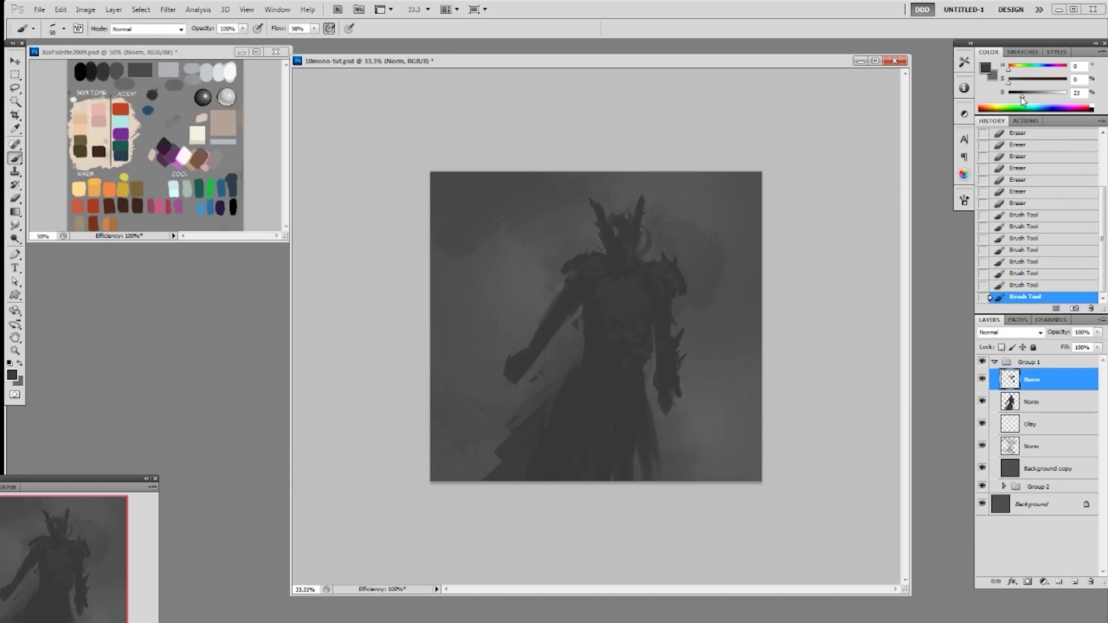
{"action": "left_click_drag", "start_coordinate": [663, 353], "coordinate": [675, 400]}
{"action": "key", "text": "ctrl+z"}
{"action": "mouse_move", "coordinate": [663, 349]}
{"action": "left_mouse_down"}
{"action": "mouse_move", "coordinate": [671, 390]}
{"action": "mouse_move", "coordinate": [663, 346]}
{"action": "mouse_move", "coordinate": [679, 333]}
{"action": "mouse_move", "coordinate": [672, 369]}
{"action": "left_mouse_up"}
{"action": "left_click", "coordinate": [664, 349]}
{"action": "left_click", "coordinate": [675, 349]}
Shade the left arm around the elbow with a grey sampled from the arm and switch to another brush tip
{"action": "left_click", "coordinate": [663, 321], "text": "alt"}
{"action": "left_click_drag", "start_coordinate": [663, 320], "coordinate": [665, 340]}
{"action": "right_click", "coordinate": [682, 327]}
{"action": "left_click", "coordinate": [756, 398]}
{"action": "left_click", "coordinate": [697, 305]}
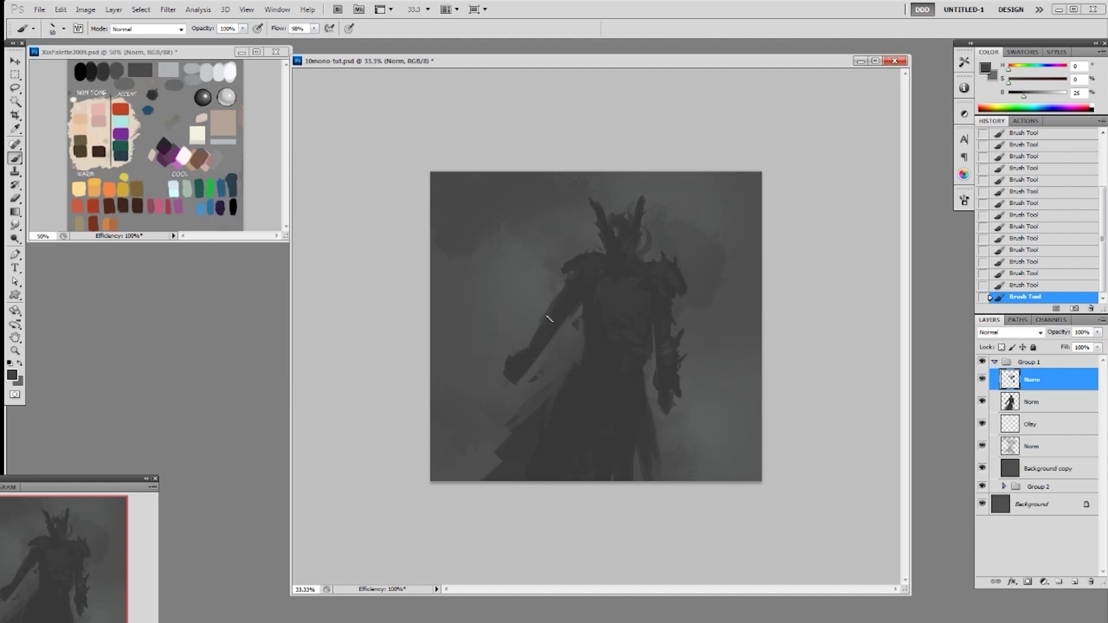
Paint spikes along the right forearm in a sampled grey and trim the left wrist and hand with the Eraser
{"action": "left_click", "coordinate": [544, 335], "text": "alt"}
{"action": "left_click_drag", "start_coordinate": [528, 348], "coordinate": [534, 308]}
{"action": "key", "text": "e"}
{"action": "left_click_drag", "start_coordinate": [657, 382], "coordinate": [659, 399]}
{"action": "left_click_drag", "start_coordinate": [660, 404], "coordinate": [664, 413]}
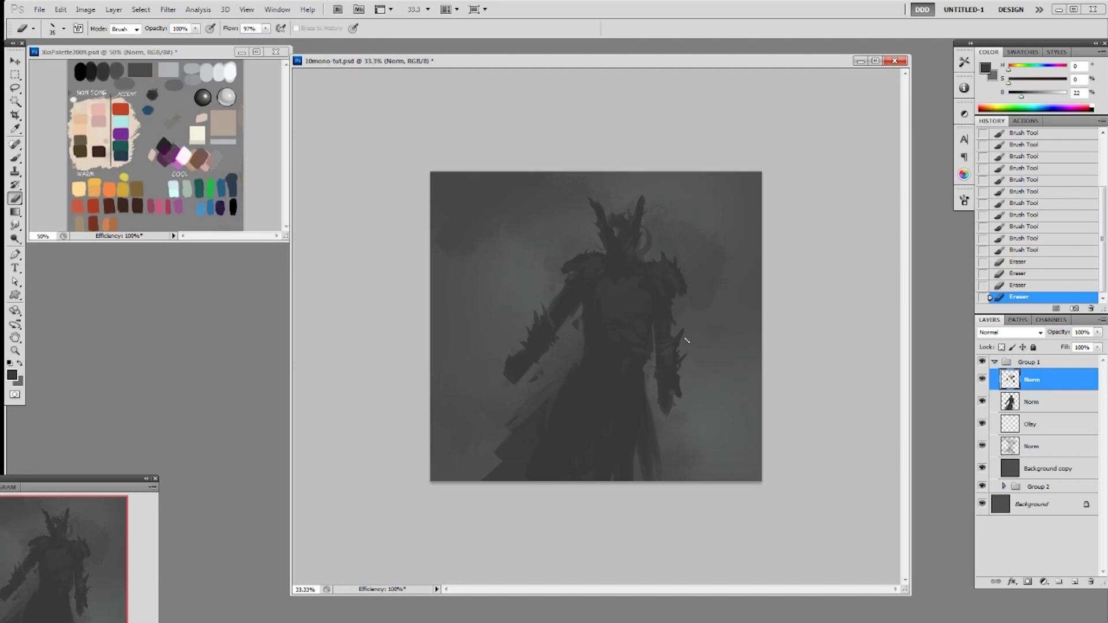
Paint a pointed plate on the left upper arm, adding a new layer for it and undoing the unwanted strokes
{"action": "key", "text": "b"}
{"action": "left_click_drag", "start_coordinate": [672, 296], "coordinate": [663, 318]}
{"action": "mouse_move", "coordinate": [664, 308]}
{"action": "left_mouse_down"}
{"action": "mouse_move", "coordinate": [665, 290]}
{"action": "mouse_move", "coordinate": [677, 318]}
{"action": "left_mouse_up"}
{"action": "key", "text": "ctrl+shift+alt+n"}
{"action": "right_click", "coordinate": [694, 280]}
{"action": "left_click", "coordinate": [791, 359]}
{"action": "key", "text": "ctrl+z"}
{"action": "left_click_drag", "start_coordinate": [673, 301], "coordinate": [678, 315]}
{"action": "key", "text": "ctrl+z"}
{"action": "left_click_drag", "start_coordinate": [681, 297], "coordinate": [676, 311]}
Paint a matching pointed plate on the right upper arm below the pauldron with a new, slightly enlarged brush tip
{"action": "right_click", "coordinate": [558, 292]}
{"action": "double_click", "coordinate": [701, 421]}
{"action": "left_click", "coordinate": [572, 297]}
{"action": "key", "text": "bracketright"}
{"action": "mouse_move", "coordinate": [552, 296]}
{"action": "left_mouse_down"}
{"action": "mouse_move", "coordinate": [581, 290]}
{"action": "mouse_move", "coordinate": [576, 326]}
{"action": "left_mouse_up"}
{"action": "mouse_move", "coordinate": [580, 314]}
{"action": "left_mouse_down"}
{"action": "mouse_move", "coordinate": [540, 294]}
{"action": "mouse_move", "coordinate": [554, 300]}
{"action": "mouse_move", "coordinate": [556, 290]}
{"action": "left_mouse_up"}
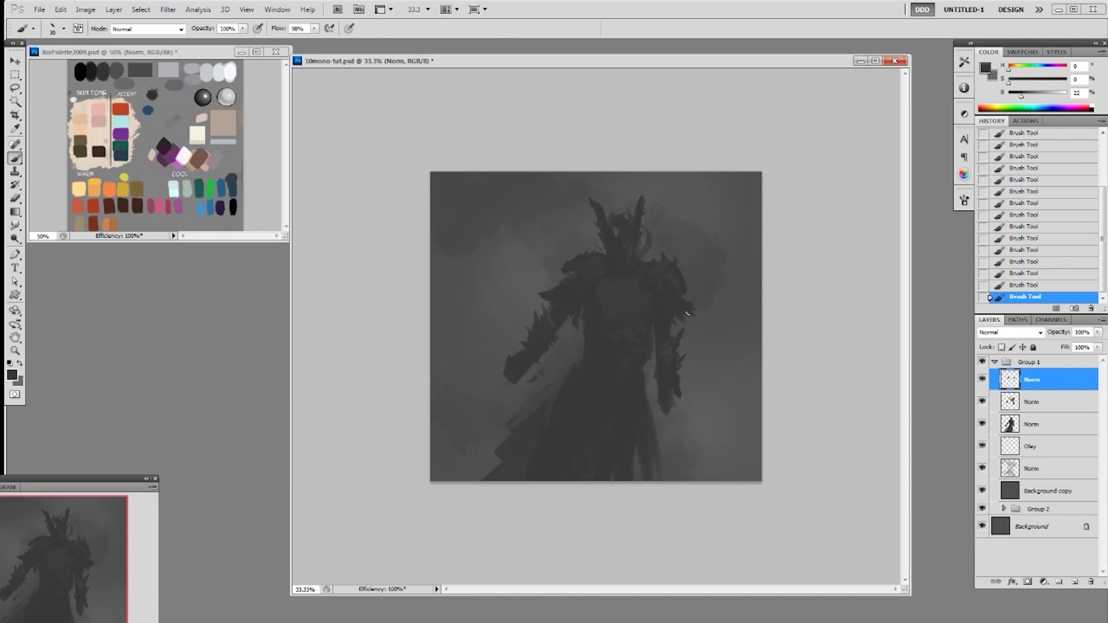
Paint a lighter highlight at the centre of the chest with a flat brush tip at 50% opacity
{"action": "left_click", "coordinate": [621, 228], "text": "alt"}
{"action": "key", "text": "5"}
{"action": "right_click", "coordinate": [619, 299]}
{"action": "left_click", "coordinate": [729, 418]}
{"action": "left_click_drag", "start_coordinate": [629, 281], "coordinate": [632, 309]}
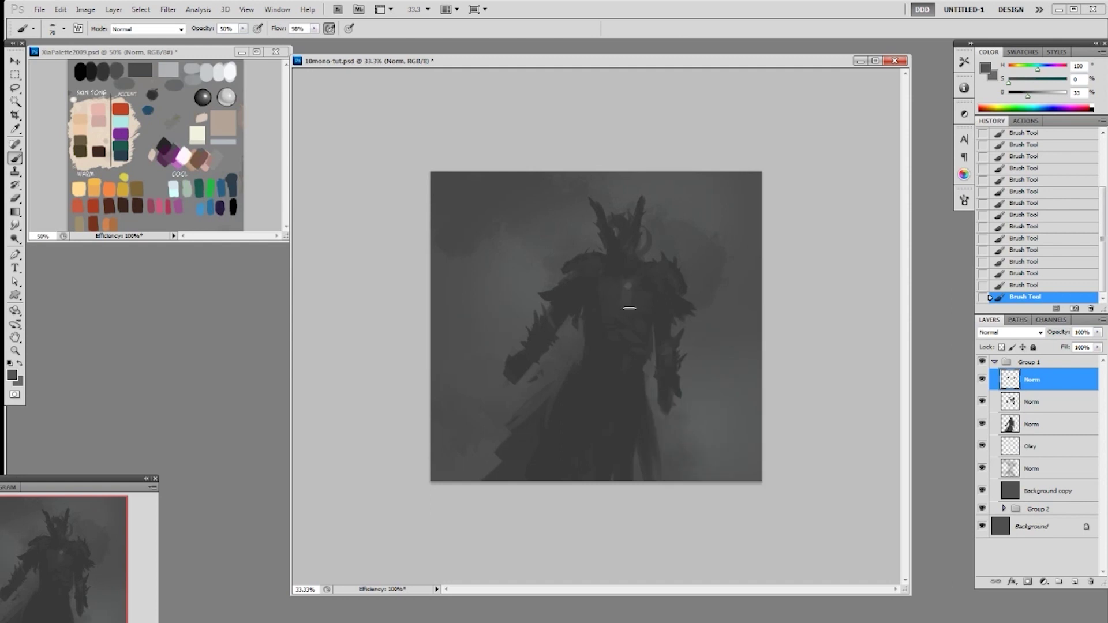
Blend the torso shading with a larger brush and a grey sampled from the abdomen, and restore the opacity to 100%
{"action": "key", "text": "bracketright"}
{"action": "left_click", "coordinate": [611, 316], "text": "alt"}
{"action": "right_click", "coordinate": [623, 438]}
{"action": "left_click", "coordinate": [673, 426]}
{"action": "key", "text": "0"}
Shade the warrior's abdomen and waist with a reduced 80 px textured brush tip and greys sampled from the figure
{"action": "right_click", "coordinate": [613, 369]}
{"action": "double_click", "coordinate": [655, 485]}
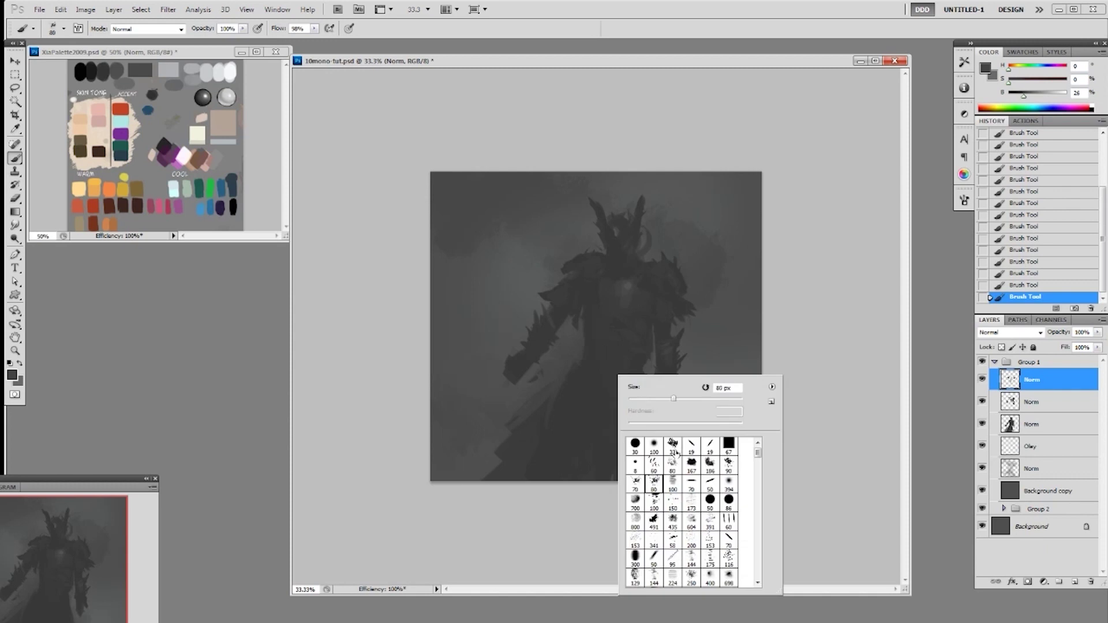
{"action": "key", "text": "bracketleft"}
{"action": "key", "text": "bracketleft"}
{"action": "key", "text": "bracketleft"}
{"action": "key", "text": "bracketleft"}
{"action": "key", "text": "bracketleft"}
{"action": "key", "text": "bracketleft"}
{"action": "key", "text": "bracketleft"}
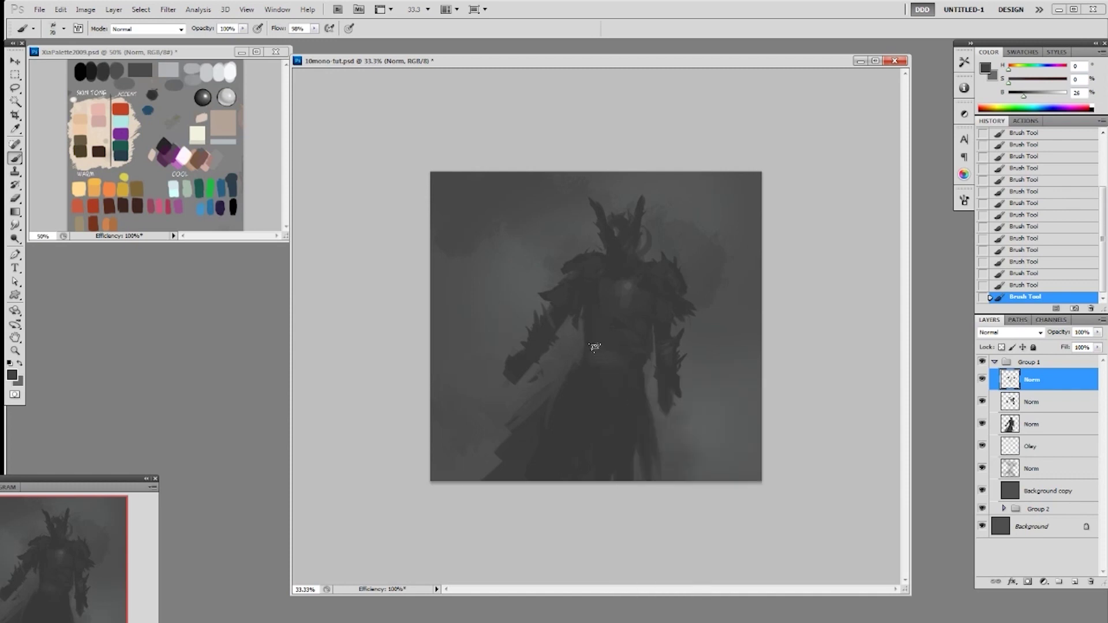
{"action": "left_click", "coordinate": [603, 350], "text": "alt"}
{"action": "left_click", "coordinate": [615, 365], "text": "alt"}
Define the belt and skirt folds and refine the right hand with varying brush sizes and sampled greys
{"action": "key", "text": "bracketright"}
{"action": "key", "text": "bracketright"}
{"action": "key", "text": "bracketright"}
{"action": "key", "text": "bracketright"}
{"action": "key", "text": "bracketleft"}
{"action": "key", "text": "bracketleft"}
{"action": "key", "text": "bracketleft"}
{"action": "key", "text": "bracketleft"}
{"action": "key", "text": "bracketleft"}
{"action": "key", "text": "bracketleft"}
{"action": "left_click", "coordinate": [675, 408], "text": "alt"}
Erase the rough edges around the left hand on the layer holding the full figure silhouette
{"action": "left_click", "coordinate": [1049, 424]}
{"action": "key", "text": "e"}
{"action": "mouse_move", "coordinate": [523, 380]}
{"action": "left_mouse_down"}
{"action": "mouse_move", "coordinate": [537, 376]}
{"action": "mouse_move", "coordinate": [515, 385]}
{"action": "mouse_move", "coordinate": [504, 370]}
{"action": "left_mouse_up"}
{"action": "mouse_move", "coordinate": [504, 370]}
{"action": "left_mouse_down"}
{"action": "mouse_move", "coordinate": [518, 388]}
{"action": "mouse_move", "coordinate": [501, 372]}
{"action": "mouse_move", "coordinate": [538, 345]}
{"action": "mouse_move", "coordinate": [518, 355]}
{"action": "left_mouse_up"}
Repaint the left forearm's edge and spikes with greys sampled from the arm
{"action": "key", "text": "b"}
{"action": "left_click", "coordinate": [528, 349], "text": "alt"}
{"action": "mouse_move", "coordinate": [530, 345]}
{"action": "left_mouse_down"}
{"action": "mouse_move", "coordinate": [522, 351]}
{"action": "mouse_move", "coordinate": [555, 318]}
{"action": "left_mouse_up"}
{"action": "left_click", "coordinate": [543, 331], "text": "alt"}
{"action": "left_click", "coordinate": [562, 311], "text": "alt"}
Shade the left shoulder and the neck area below the helmet with sampled dark greys
{"action": "left_click", "coordinate": [595, 271], "text": "alt"}
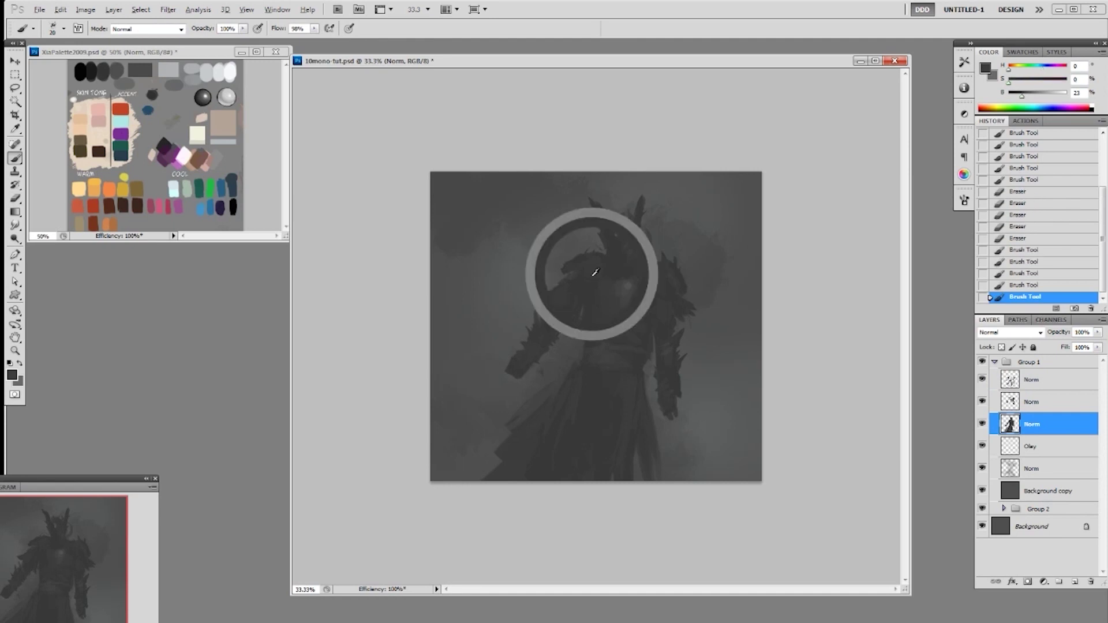
{"action": "left_click_drag", "start_coordinate": [579, 279], "coordinate": [568, 287]}
{"action": "mouse_move", "coordinate": [578, 283]}
{"action": "left_mouse_down"}
{"action": "mouse_move", "coordinate": [572, 289]}
{"action": "mouse_move", "coordinate": [630, 254]}
{"action": "left_mouse_up"}
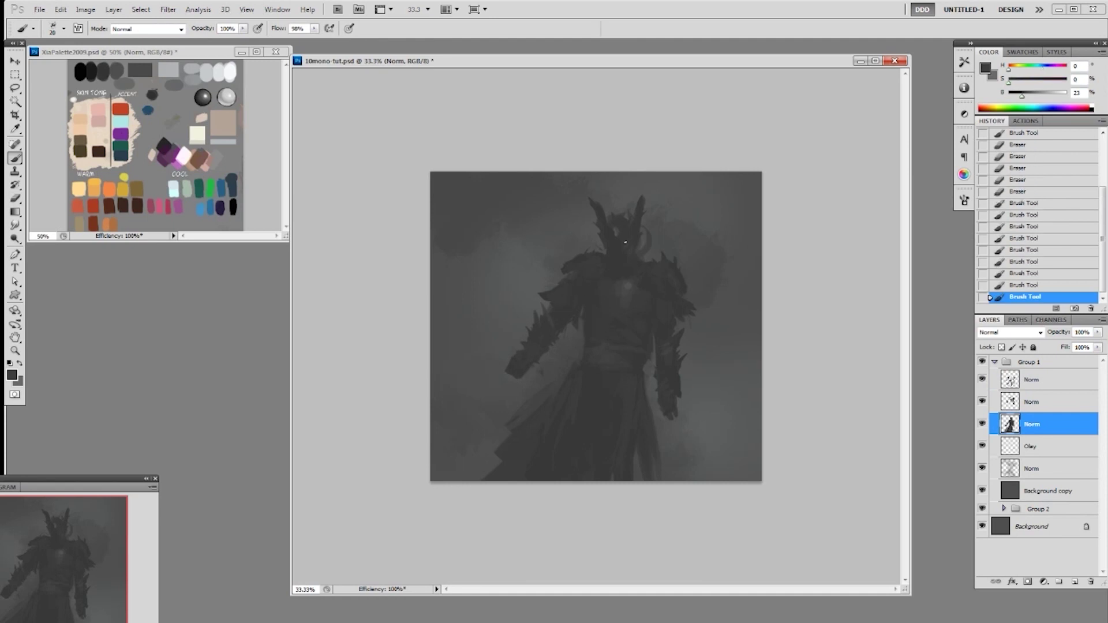
{"action": "left_click", "coordinate": [634, 250], "text": "alt"}
{"action": "left_click_drag", "start_coordinate": [628, 253], "coordinate": [624, 263]}
{"action": "mouse_move", "coordinate": [623, 266]}
{"action": "left_mouse_down"}
{"action": "mouse_move", "coordinate": [640, 264]}
{"action": "mouse_move", "coordinate": [629, 268]}
{"action": "left_mouse_up"}
{"action": "left_click", "coordinate": [637, 263], "text": "alt"}
{"action": "left_click_drag", "start_coordinate": [627, 264], "coordinate": [619, 270]}
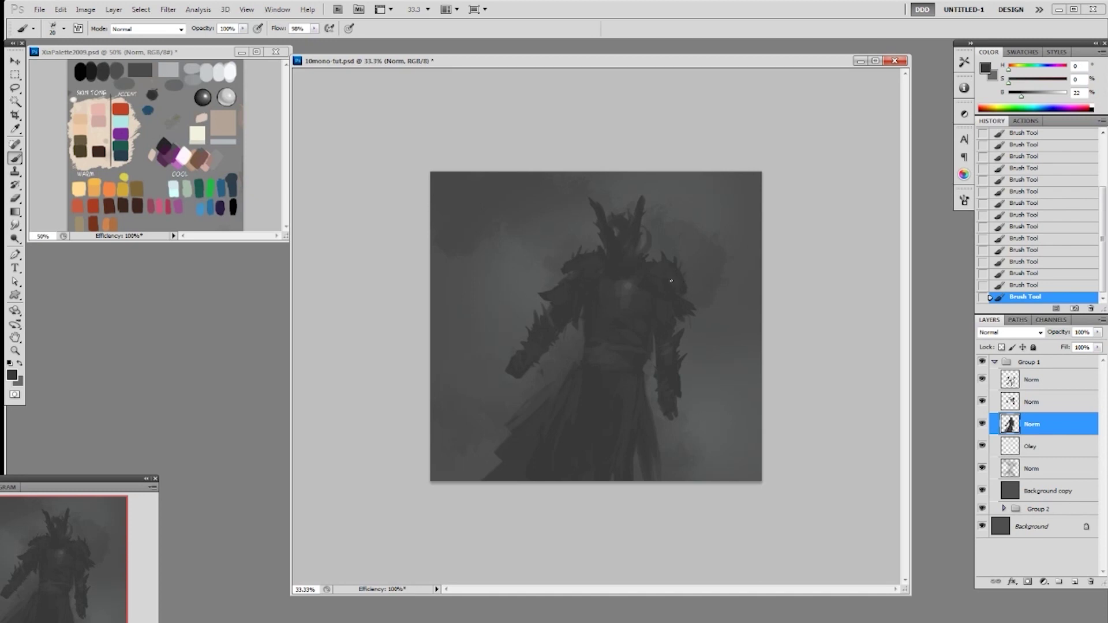
Resize the image to 3400 pixels wide with proportions constrained
{"action": "key", "text": "ctrl+minus"}
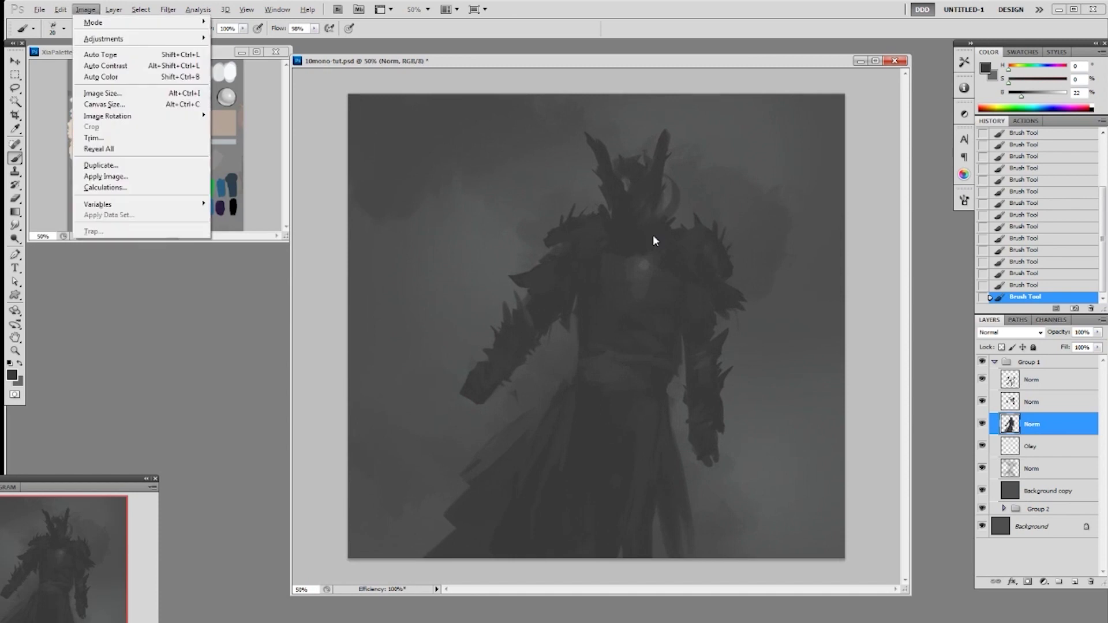
{"action": "key", "text": "ctrl+alt+i"}
{"action": "type", "text": "3400"}
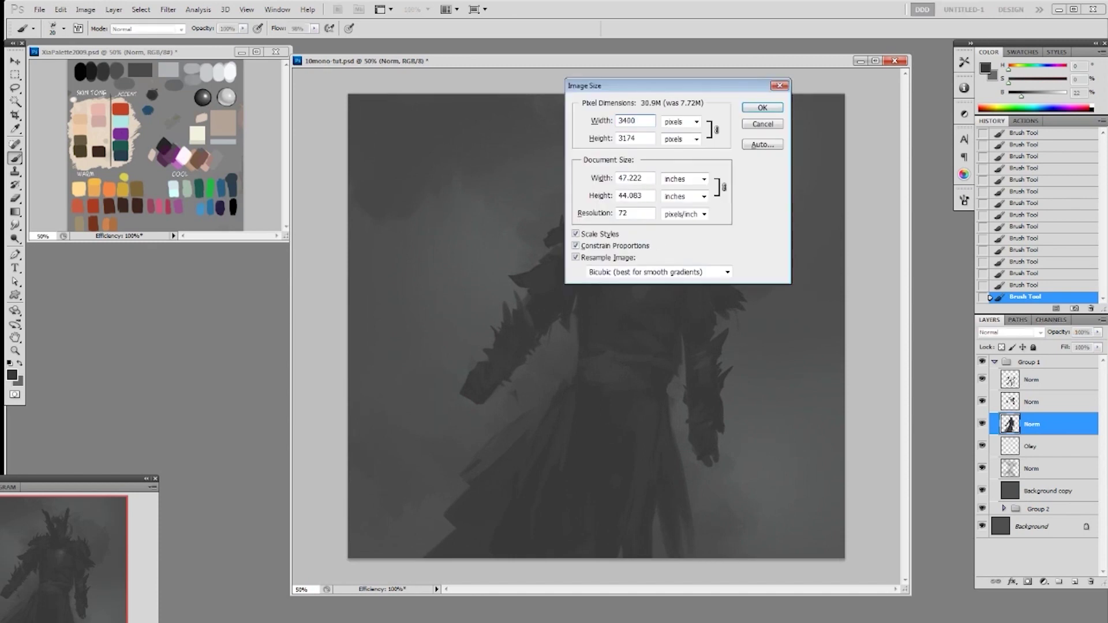
{"action": "key", "text": "Return"}
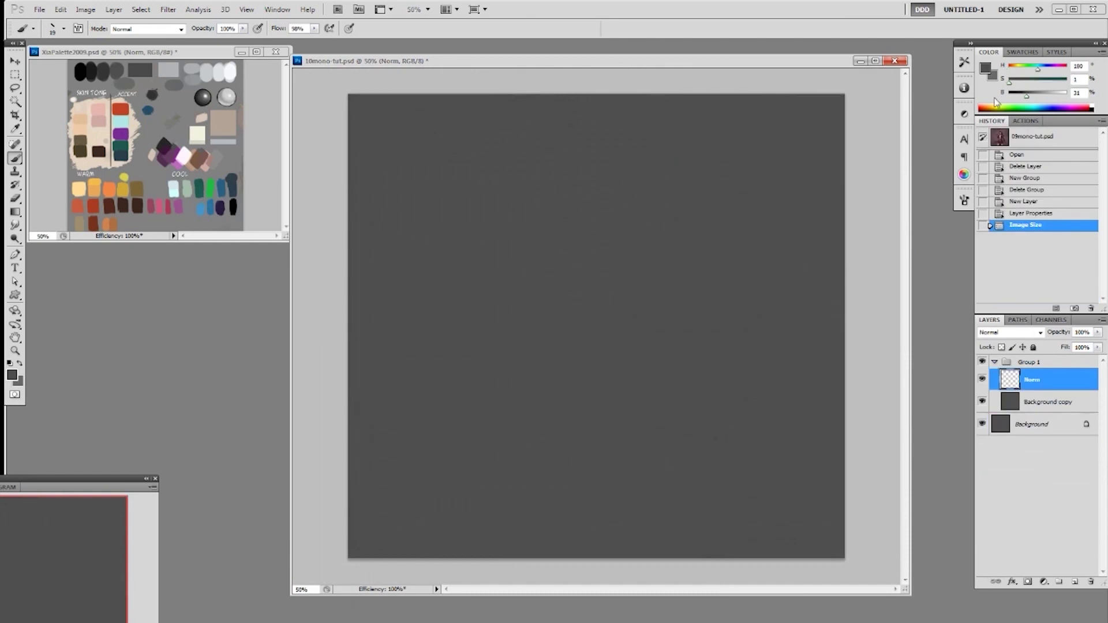
{"action": "left_click", "coordinate": [1025, 95]}
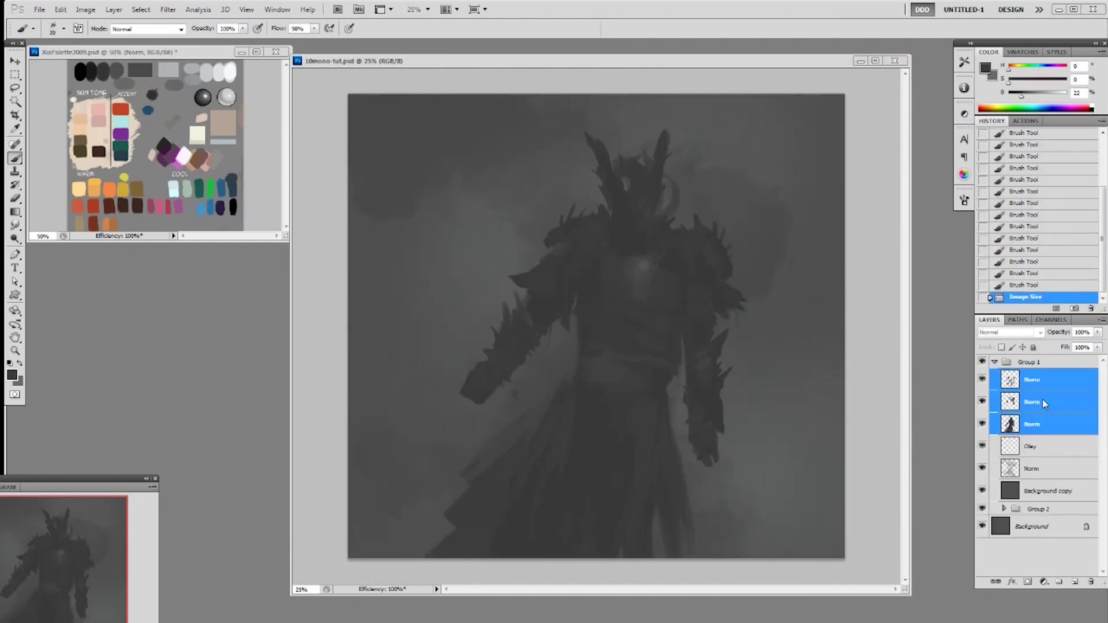
Duplicate the three figure layers, merge the copies into one layer and hide the originals
{"action": "left_click_drag", "start_coordinate": [1044, 404], "coordinate": [1074, 581]}
{"action": "key", "text": "ctrl+e"}
{"action": "left_click_drag", "start_coordinate": [982, 401], "coordinate": [982, 446]}
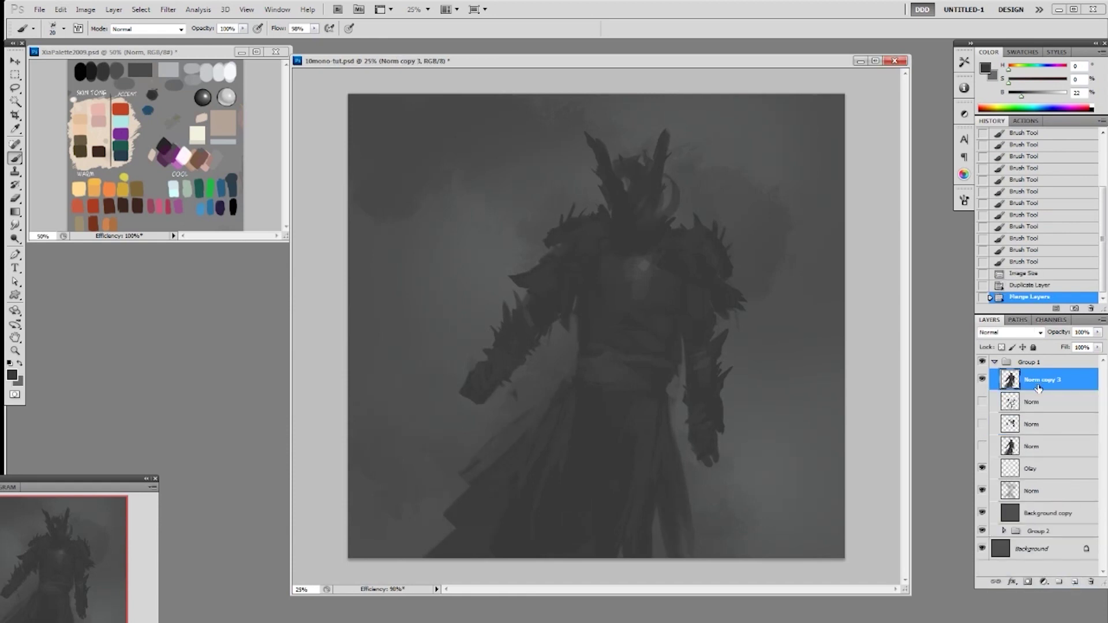
Load the merged figure's outline as a selection and adjust it around the helmet with the Lasso
{"action": "left_click", "coordinate": [1011, 384], "text": "ctrl"}
{"action": "key", "text": "l"}
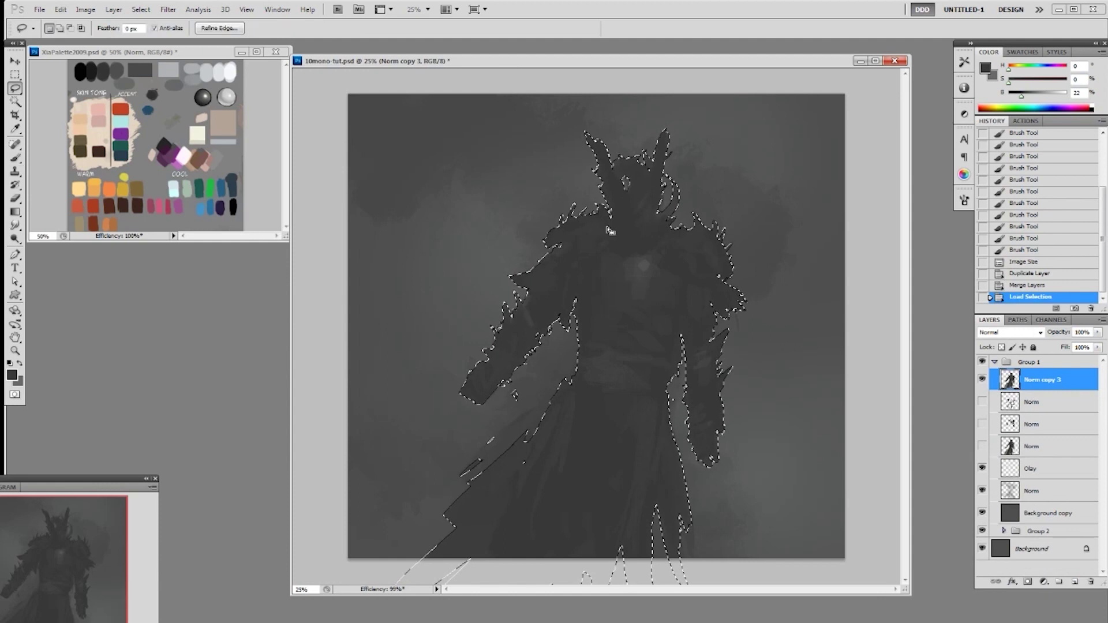
{"action": "mouse_move", "coordinate": [625, 204]}
{"action": "left_mouse_down"}
{"action": "mouse_move", "coordinate": [633, 216]}
{"action": "mouse_move", "coordinate": [642, 206]}
{"action": "mouse_move", "coordinate": [631, 220]}
{"action": "left_mouse_up"}
{"action": "key", "text": "ctrl+z"}
Duplicate the Background copy layer, clear it outside the figure's outline, and merge it with the merged figure layer
{"action": "left_click", "coordinate": [1036, 514]}
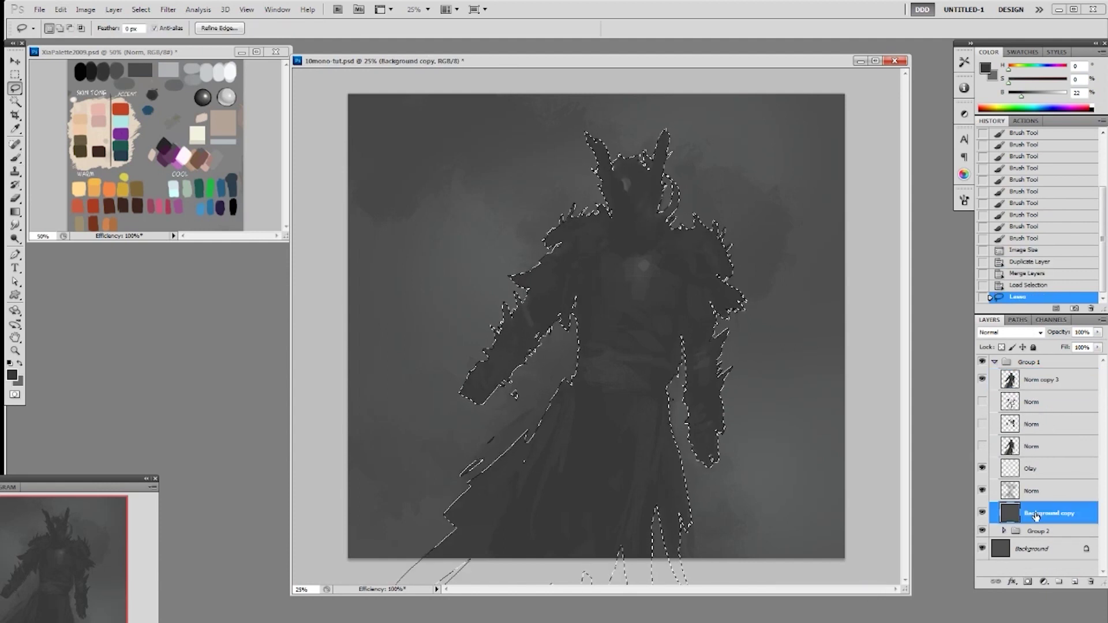
{"action": "key", "text": "ctrl+shift+i"}
{"action": "left_click_drag", "start_coordinate": [1036, 514], "coordinate": [1074, 584]}
{"action": "key", "text": "Delete"}
{"action": "key", "text": "ctrl+d"}
{"action": "left_click_drag", "start_coordinate": [1035, 513], "coordinate": [1033, 383]}
{"action": "key", "text": "ctrl+e"}
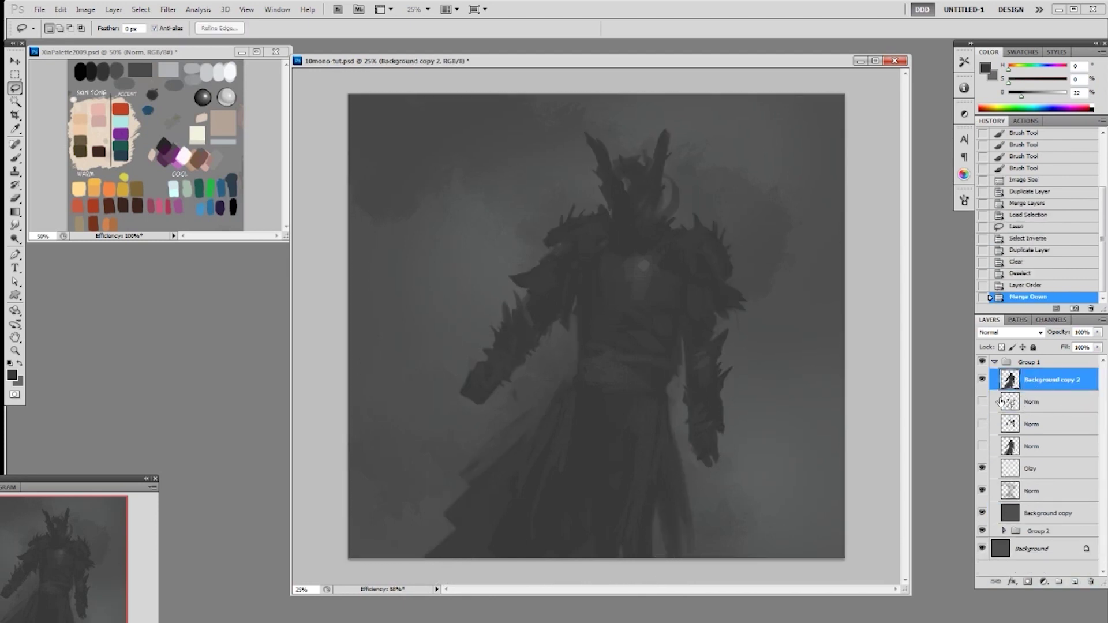
Erase the hanging right forearm and hand from the merged figure with an enlarged eraser
{"action": "key", "text": "b"}
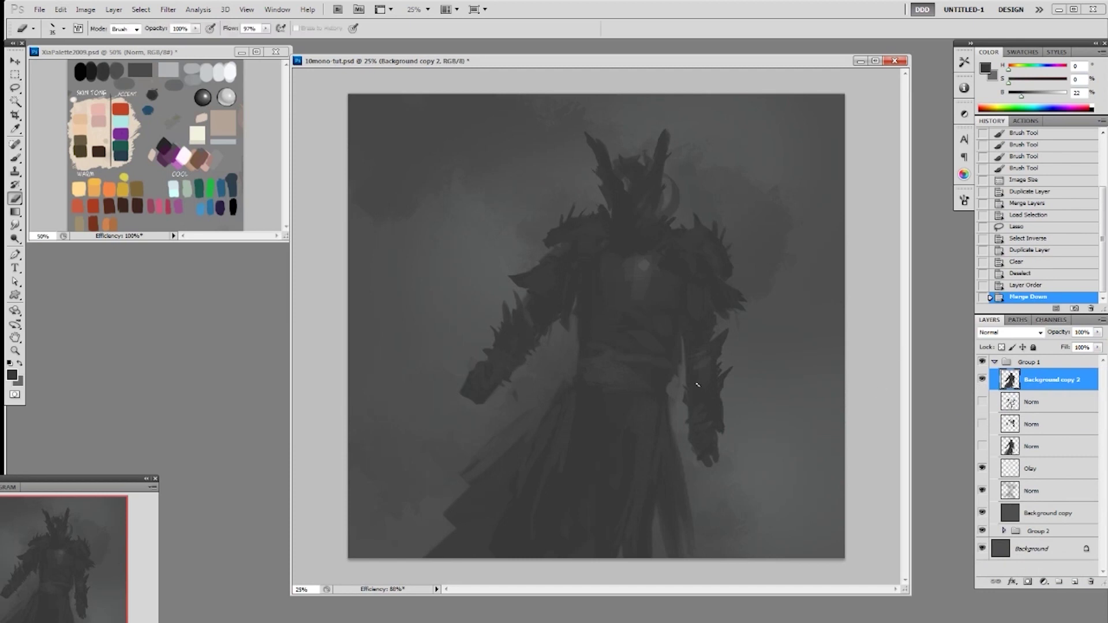
{"action": "key", "text": "bracketright"}
{"action": "key", "text": "bracketright"}
{"action": "key", "text": "bracketright"}
{"action": "key", "text": "bracketright"}
{"action": "key", "text": "bracketright"}
{"action": "mouse_move", "coordinate": [736, 394]}
{"action": "left_mouse_down"}
{"action": "mouse_move", "coordinate": [727, 418]}
{"action": "mouse_move", "coordinate": [690, 403]}
{"action": "mouse_move", "coordinate": [718, 390]}
{"action": "mouse_move", "coordinate": [712, 356]}
{"action": "mouse_move", "coordinate": [696, 369]}
{"action": "mouse_move", "coordinate": [732, 335]}
{"action": "mouse_move", "coordinate": [724, 364]}
{"action": "left_mouse_up"}
Block in a dark fist and forearm held across the abdomen on a new layer named Norm
{"action": "key", "text": "F2"}
{"action": "key", "text": "b"}
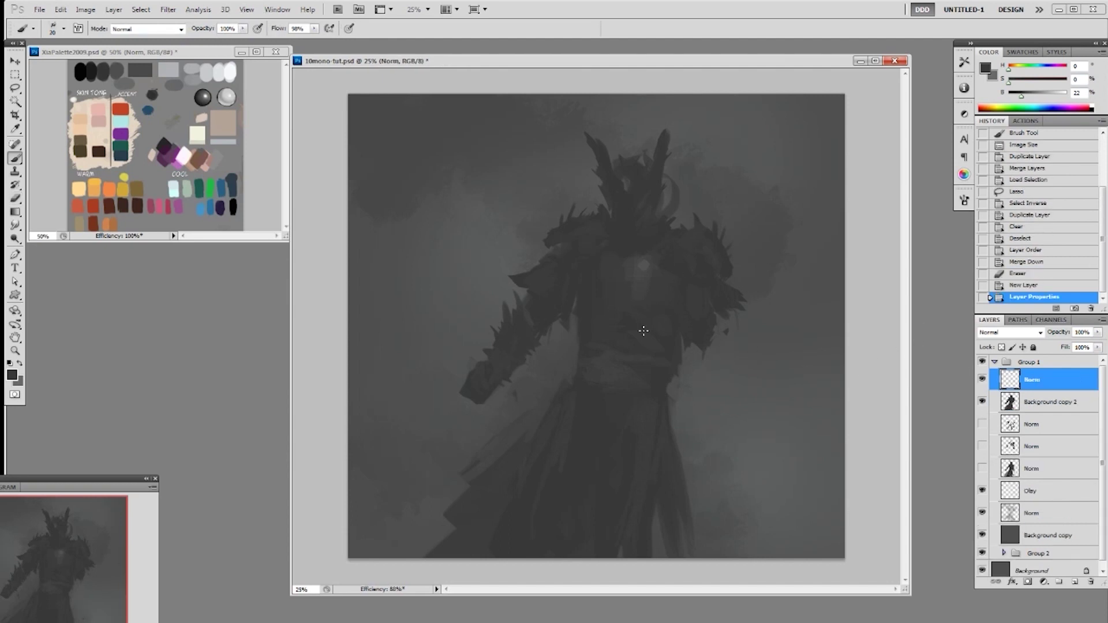
{"action": "right_click", "coordinate": [638, 350]}
{"action": "left_click", "coordinate": [713, 431]}
{"action": "left_click", "coordinate": [870, 281]}
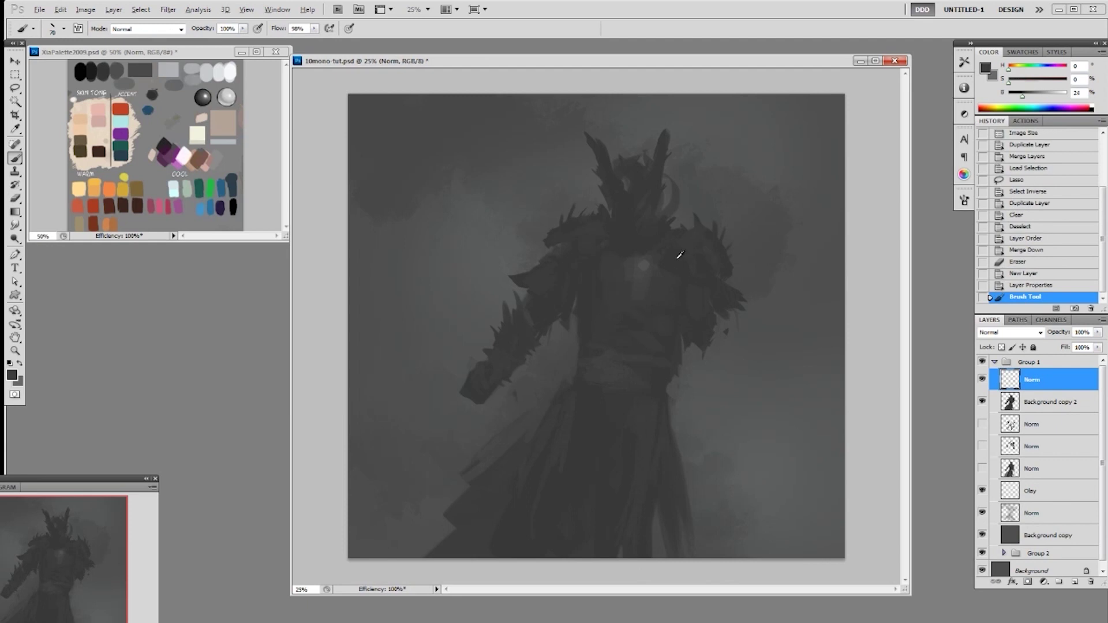
{"action": "left_click_drag", "start_coordinate": [1022, 97], "coordinate": [1019, 96]}
{"action": "right_click", "coordinate": [639, 362]}
{"action": "left_click", "coordinate": [738, 433]}
{"action": "left_click", "coordinate": [635, 315]}
{"action": "mouse_move", "coordinate": [608, 319]}
{"action": "left_mouse_down"}
{"action": "mouse_move", "coordinate": [632, 325]}
{"action": "mouse_move", "coordinate": [610, 321]}
{"action": "mouse_move", "coordinate": [640, 307]}
{"action": "mouse_move", "coordinate": [648, 352]}
{"action": "mouse_move", "coordinate": [648, 312]}
{"action": "mouse_move", "coordinate": [648, 328]}
{"action": "mouse_move", "coordinate": [660, 310]}
{"action": "mouse_move", "coordinate": [667, 323]}
{"action": "mouse_move", "coordinate": [659, 334]}
{"action": "mouse_move", "coordinate": [668, 337]}
{"action": "mouse_move", "coordinate": [660, 310]}
{"action": "mouse_move", "coordinate": [657, 343]}
{"action": "mouse_move", "coordinate": [655, 327]}
{"action": "mouse_move", "coordinate": [677, 329]}
{"action": "mouse_move", "coordinate": [686, 314]}
{"action": "mouse_move", "coordinate": [686, 345]}
{"action": "mouse_move", "coordinate": [681, 318]}
{"action": "mouse_move", "coordinate": [638, 320]}
{"action": "mouse_move", "coordinate": [630, 343]}
{"action": "mouse_move", "coordinate": [664, 327]}
{"action": "mouse_move", "coordinate": [697, 341]}
{"action": "left_mouse_up"}
Shape the fist and bent forearm with another brush tip and sampled dark greys, undoing one stroke
{"action": "right_click", "coordinate": [676, 321]}
{"action": "left_click", "coordinate": [754, 396]}
{"action": "left_click", "coordinate": [668, 335], "text": "alt"}
{"action": "key", "text": "ctrl+z"}
{"action": "left_click", "coordinate": [649, 311], "text": "alt"}
{"action": "left_click", "coordinate": [631, 322], "text": "alt"}
{"action": "right_click", "coordinate": [657, 326]}
{"action": "left_click", "coordinate": [694, 307], "text": "alt"}
Extend the bent forearm to a rounded dark elbow with a flat 50 px brush tip
{"action": "right_click", "coordinate": [680, 316]}
{"action": "left_click", "coordinate": [782, 386]}
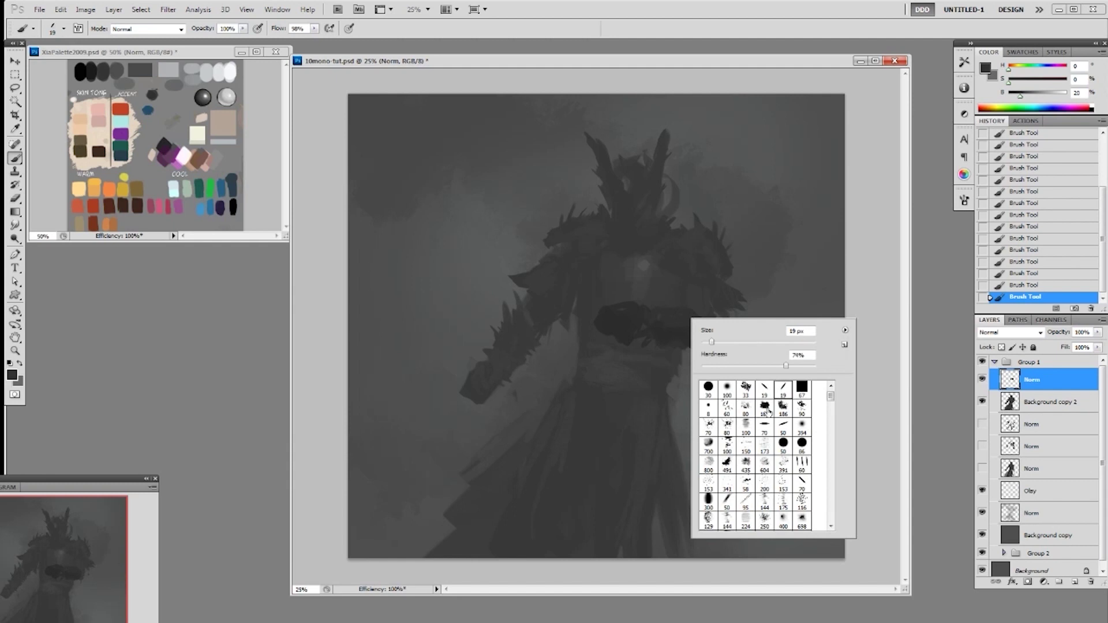
{"action": "double_click", "coordinate": [783, 425]}
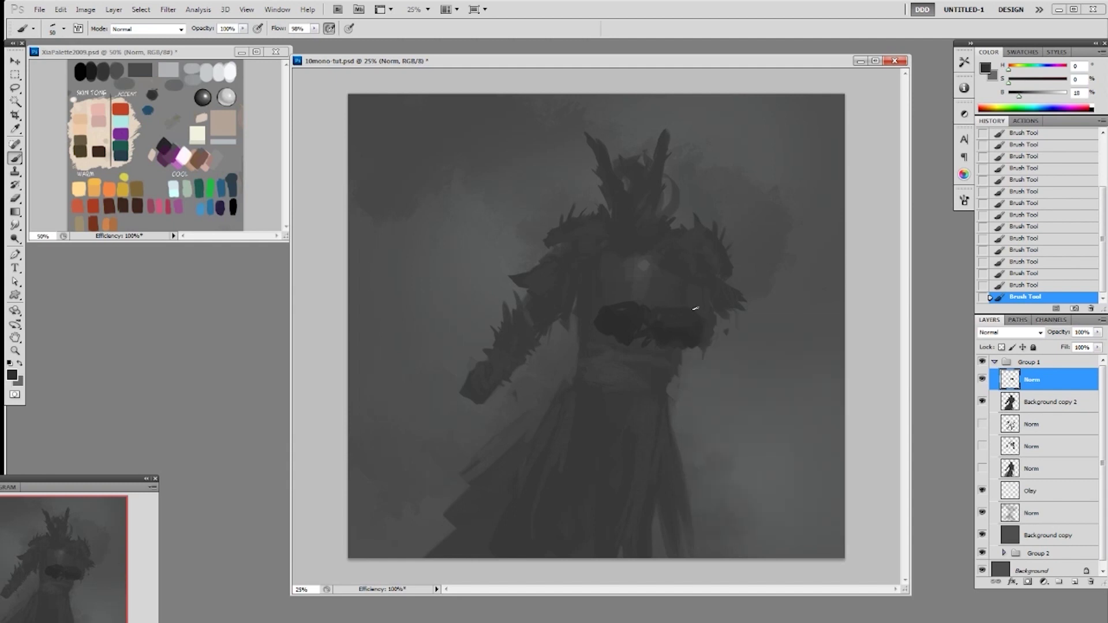
{"action": "mouse_move", "coordinate": [695, 315]}
{"action": "left_mouse_down"}
{"action": "mouse_move", "coordinate": [704, 307]}
{"action": "mouse_move", "coordinate": [704, 331]}
{"action": "left_mouse_up"}
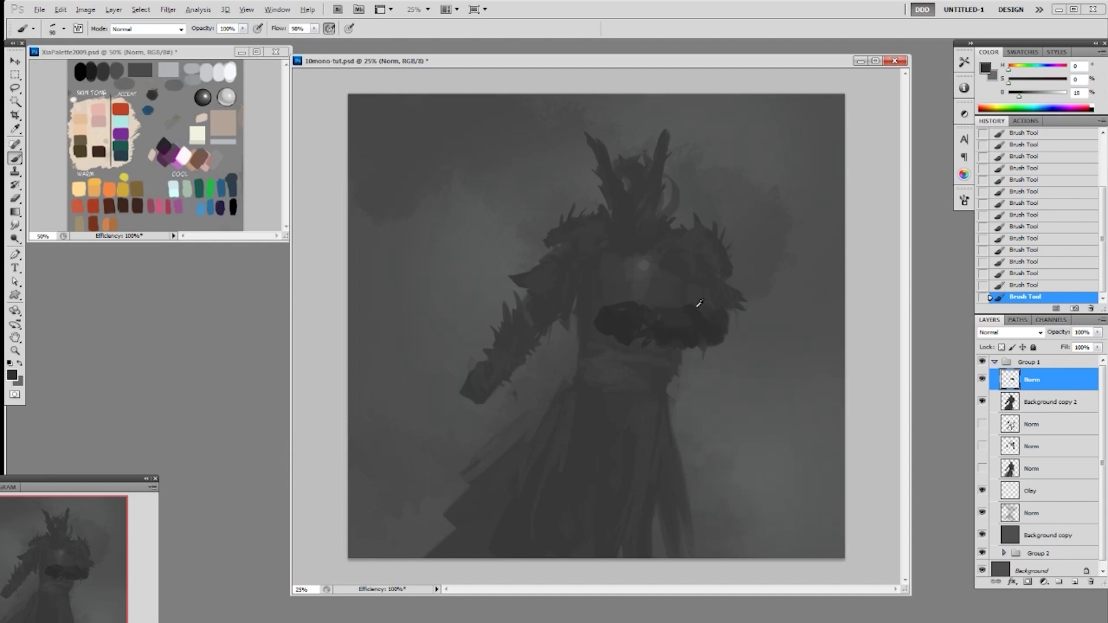
Lighten the top of the fist and pick out its shape with a thin brush tip and sampled greys
{"action": "left_click", "coordinate": [618, 298], "text": "alt"}
{"action": "left_click_drag", "start_coordinate": [614, 310], "coordinate": [635, 310]}
{"action": "left_click", "coordinate": [622, 334], "text": "alt"}
{"action": "right_click", "coordinate": [658, 330]}
{"action": "left_click", "coordinate": [734, 400]}
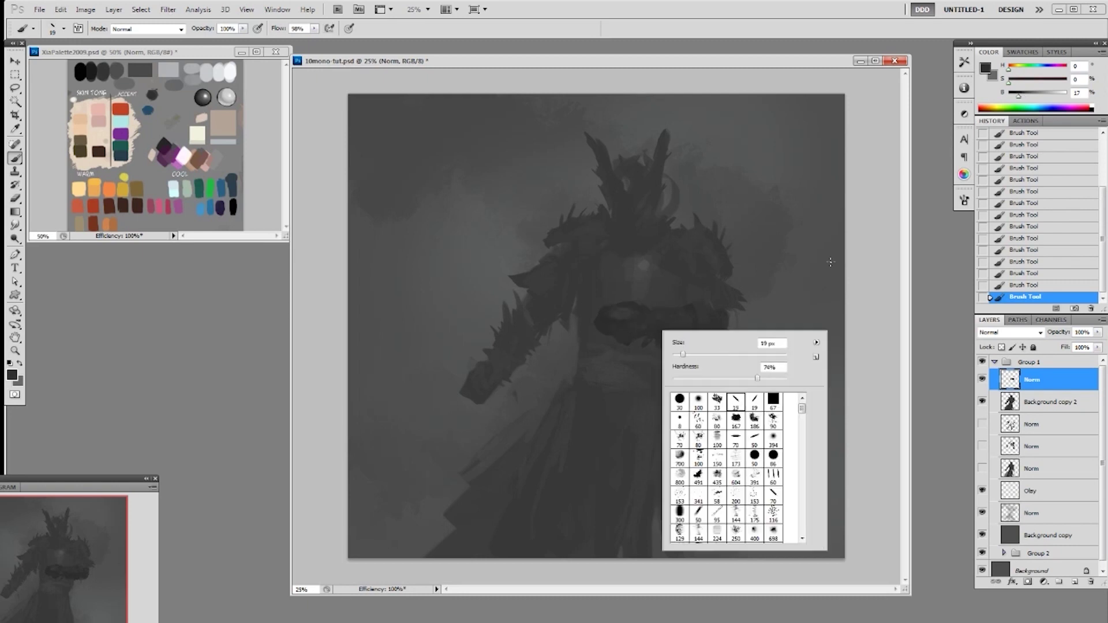
{"action": "left_click", "coordinate": [829, 263]}
{"action": "left_click", "coordinate": [625, 338], "text": "alt"}
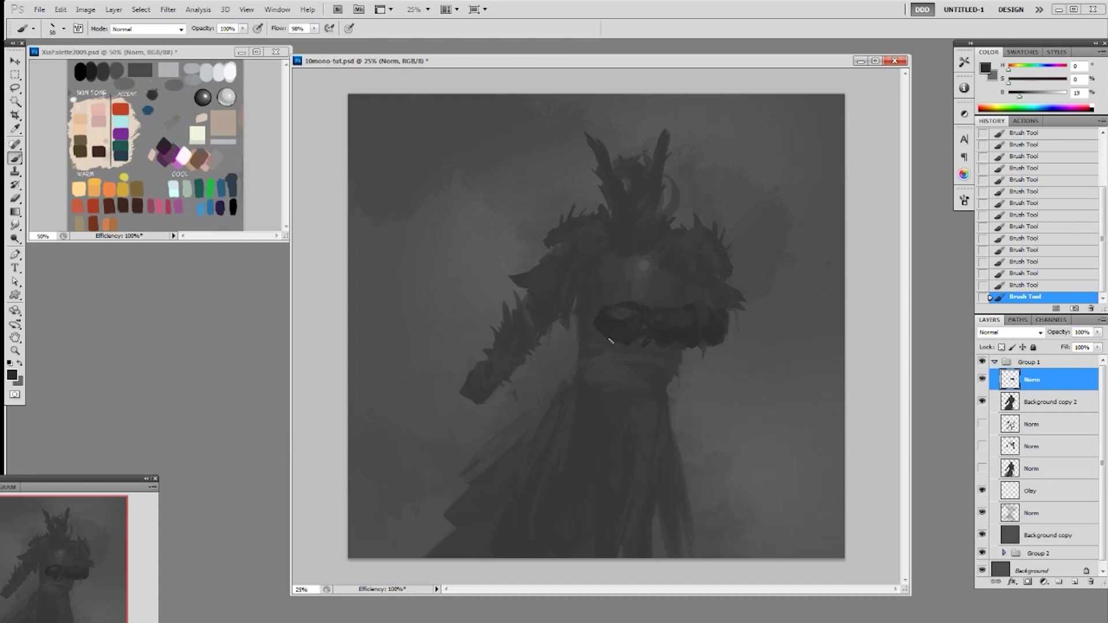
Shade the bent forearm's underside and roughen its elbow end with a 70 px tip and sampled greys
{"action": "left_click", "coordinate": [647, 330], "text": "alt"}
{"action": "left_click", "coordinate": [666, 320], "text": "alt"}
{"action": "left_click", "coordinate": [684, 331], "text": "alt"}
{"action": "left_click_drag", "start_coordinate": [668, 346], "coordinate": [709, 339]}
{"action": "right_click", "coordinate": [672, 336]}
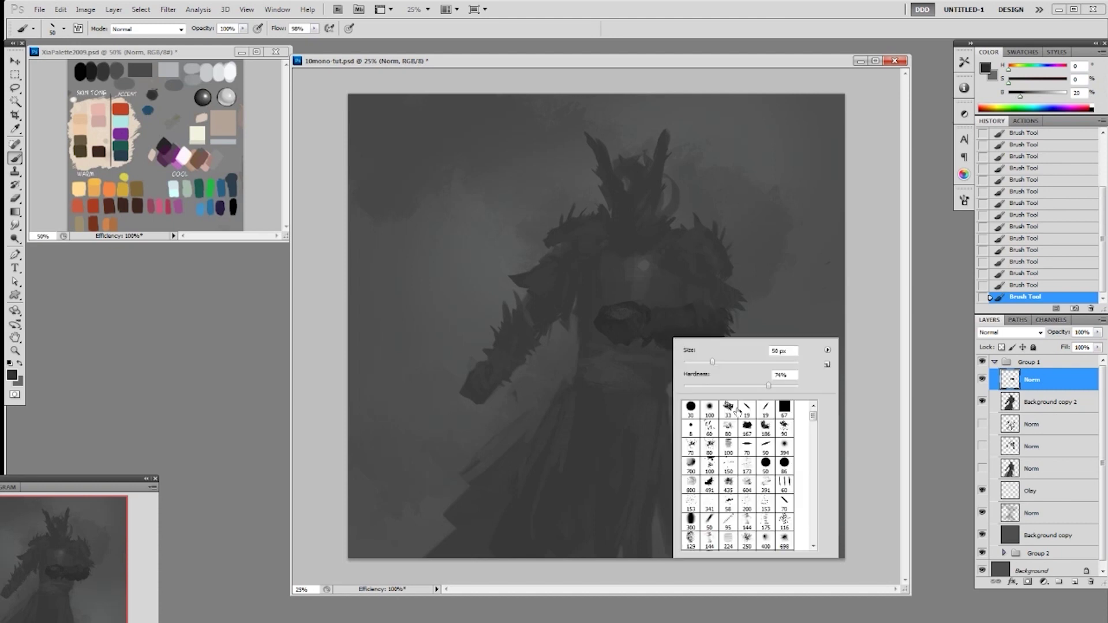
{"action": "left_click", "coordinate": [747, 438]}
{"action": "left_click", "coordinate": [694, 330], "text": "alt"}
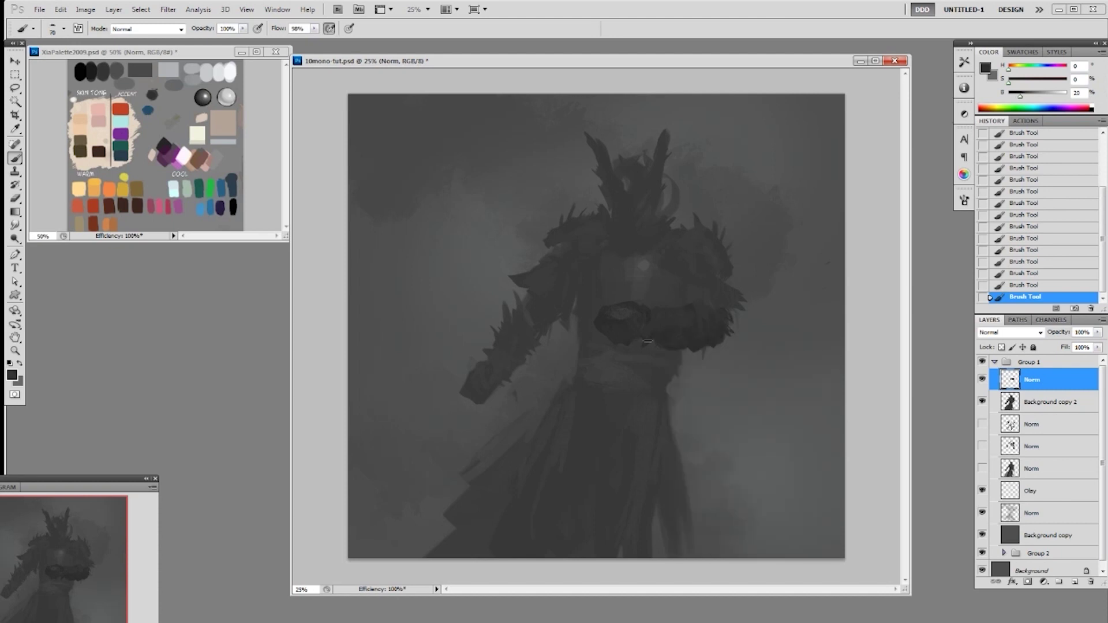
Paint lighter tones over the middle of the fist with a grey sampled nearby
{"action": "left_click", "coordinate": [622, 310], "text": "alt"}
{"action": "mouse_move", "coordinate": [624, 313]}
{"action": "left_mouse_down"}
{"action": "mouse_move", "coordinate": [612, 313]}
{"action": "mouse_move", "coordinate": [638, 323]}
{"action": "left_mouse_up"}
{"action": "left_click", "coordinate": [645, 263], "text": "alt"}
Paint jagged spikes along the bent forearm with a new brush tip, undoing one unwanted stroke
{"action": "right_click", "coordinate": [702, 315]}
{"action": "double_click", "coordinate": [775, 379]}
{"action": "left_click", "coordinate": [702, 294], "text": "alt"}
{"action": "left_click", "coordinate": [714, 342], "text": "alt"}
{"action": "left_click", "coordinate": [697, 320], "text": "alt"}
{"action": "key", "text": "ctrl+z"}
{"action": "left_click", "coordinate": [702, 315], "text": "alt"}
{"action": "left_click", "coordinate": [711, 335], "text": "alt"}
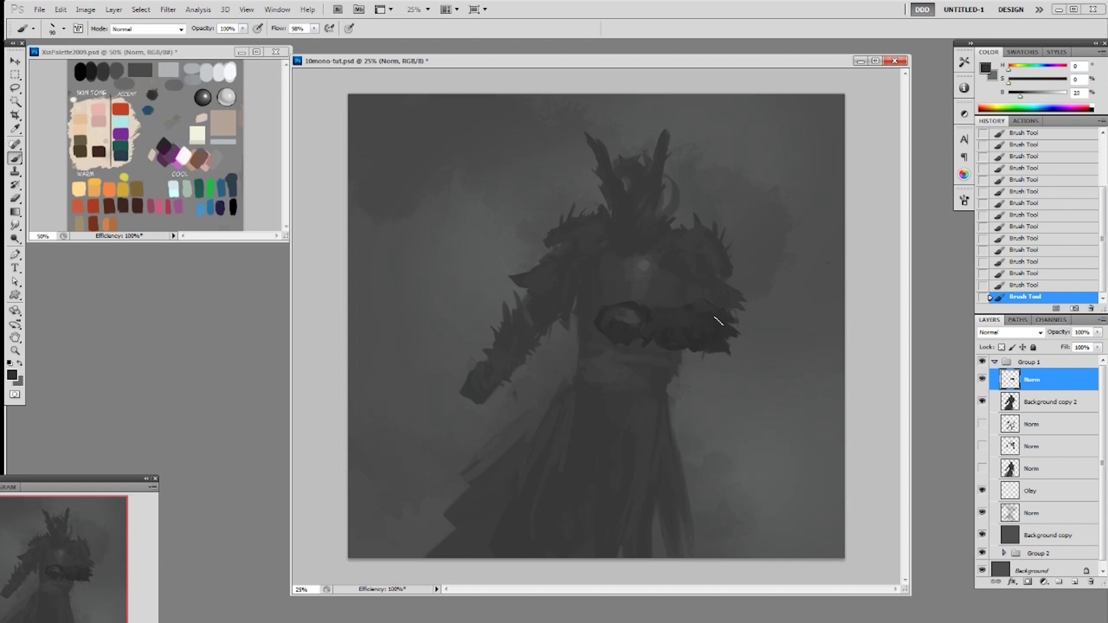
Add pointed spikes to the elbow end of the bent arm with sampled greys
{"action": "left_click", "coordinate": [732, 342], "text": "alt"}
{"action": "mouse_move", "coordinate": [734, 338]}
{"action": "left_mouse_down"}
{"action": "mouse_move", "coordinate": [725, 347]}
{"action": "mouse_move", "coordinate": [740, 338]}
{"action": "left_mouse_up"}
{"action": "left_click", "coordinate": [736, 336], "text": "alt"}
Define the fingers of the fist and strengthen the spiky underside of the forearm with sampled greys
{"action": "left_click", "coordinate": [635, 315], "text": "alt"}
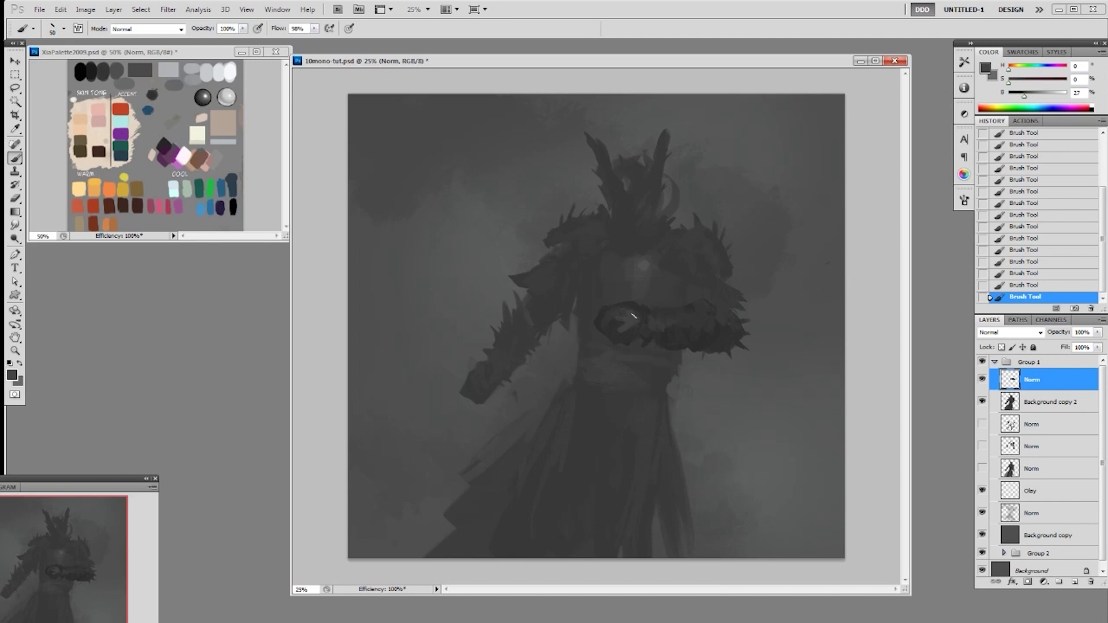
{"action": "left_click", "coordinate": [648, 320], "text": "alt"}
{"action": "left_click", "coordinate": [633, 317], "text": "alt"}
{"action": "mouse_move", "coordinate": [633, 309]}
{"action": "left_mouse_down"}
{"action": "mouse_move", "coordinate": [647, 320]}
{"action": "mouse_move", "coordinate": [635, 319]}
{"action": "left_mouse_up"}
{"action": "left_click", "coordinate": [667, 323], "text": "alt"}
{"action": "left_click", "coordinate": [626, 315], "text": "alt"}
{"action": "left_click", "coordinate": [709, 344], "text": "alt"}
{"action": "left_click_drag", "start_coordinate": [699, 350], "coordinate": [714, 353]}
Reduce the bent arm layer's contrast with Levels, lowering the white output to 226 and slightly raising the black output
{"action": "left_click", "coordinate": [85, 9]}
{"action": "mouse_move", "coordinate": [95, 31]}
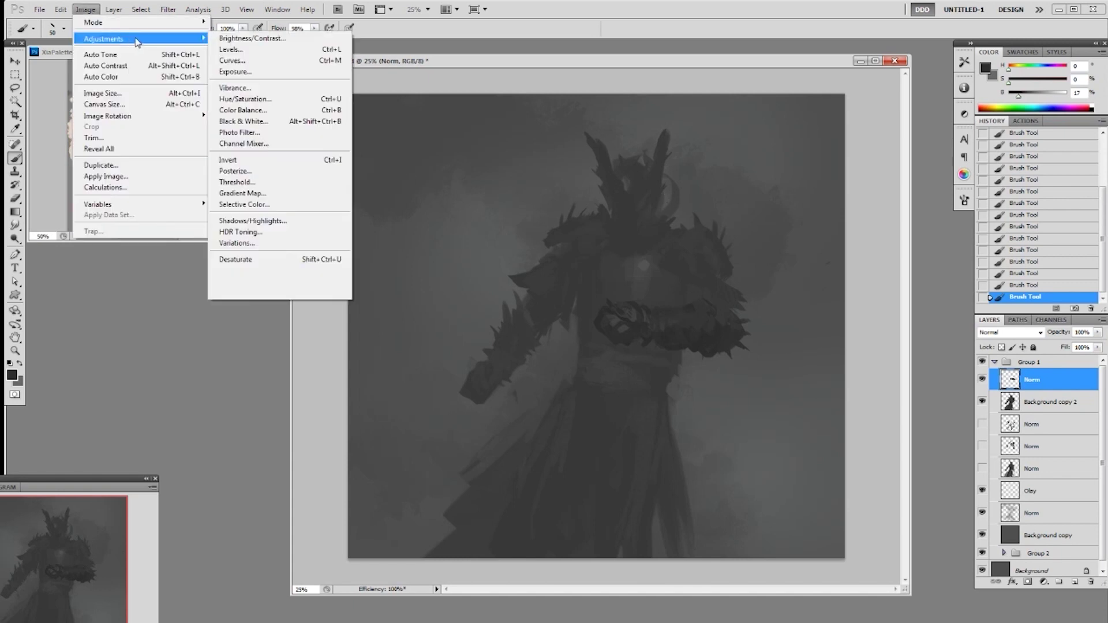
{"action": "left_click", "coordinate": [242, 52]}
{"action": "left_click_drag", "start_coordinate": [99, 354], "coordinate": [105, 356]}
{"action": "left_click_drag", "start_coordinate": [247, 354], "coordinate": [233, 358]}
{"action": "left_click_drag", "start_coordinate": [104, 356], "coordinate": [104, 357]}
{"action": "left_click_drag", "start_coordinate": [232, 355], "coordinate": [231, 357]}
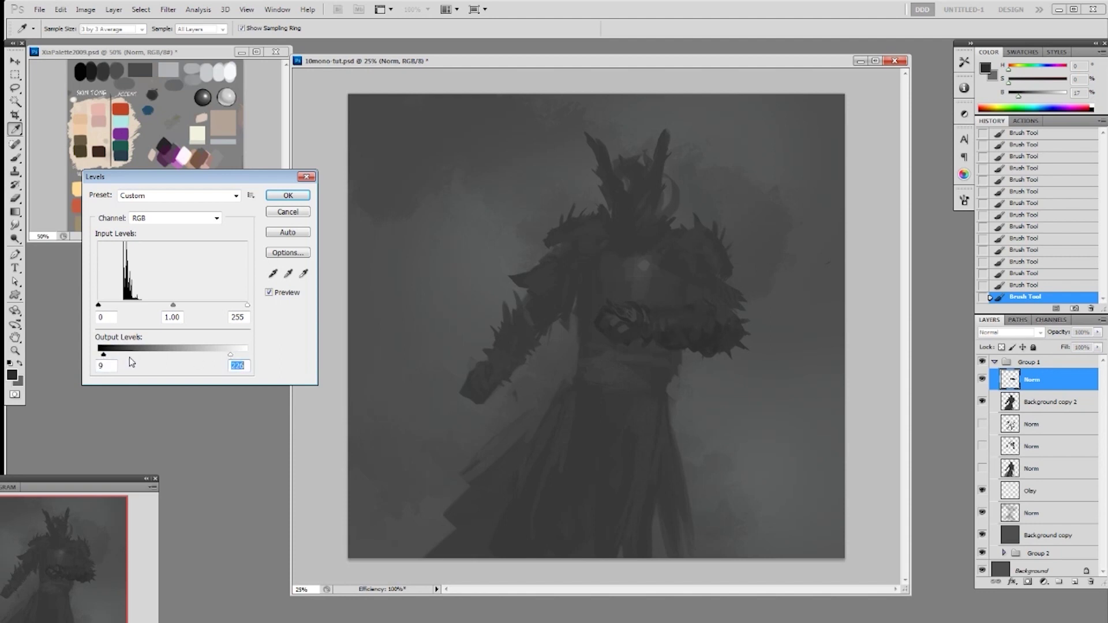
{"action": "left_click_drag", "start_coordinate": [103, 356], "coordinate": [105, 356]}
{"action": "left_click", "coordinate": [294, 197]}
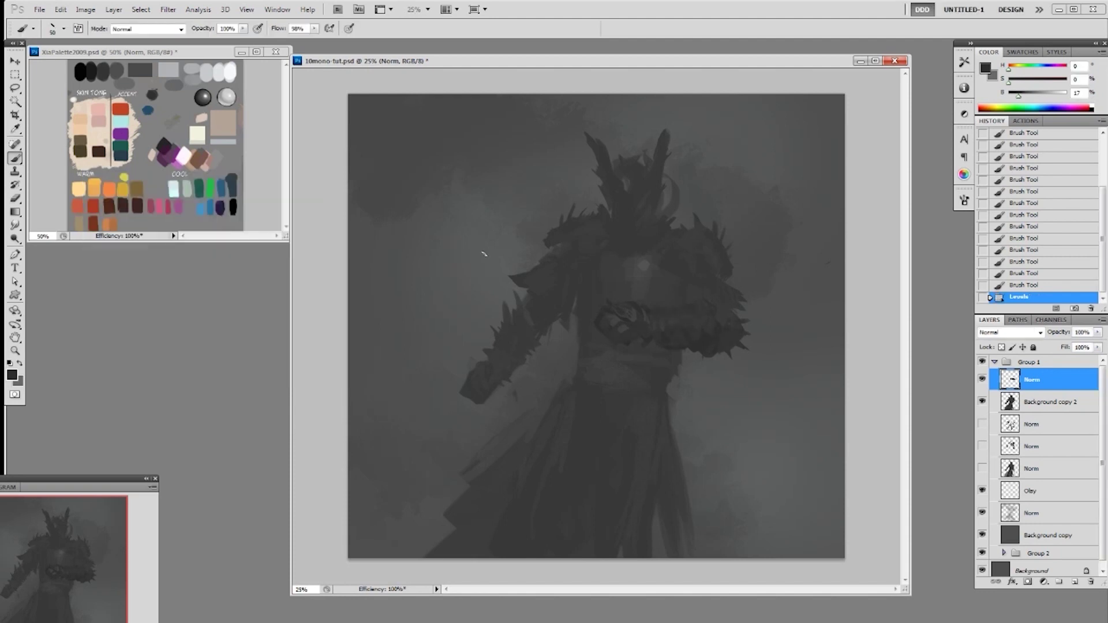
Apply Levels to the Background copy 2 layer, moving the black input up and the white input down slightly
{"action": "left_click", "coordinate": [1015, 402]}
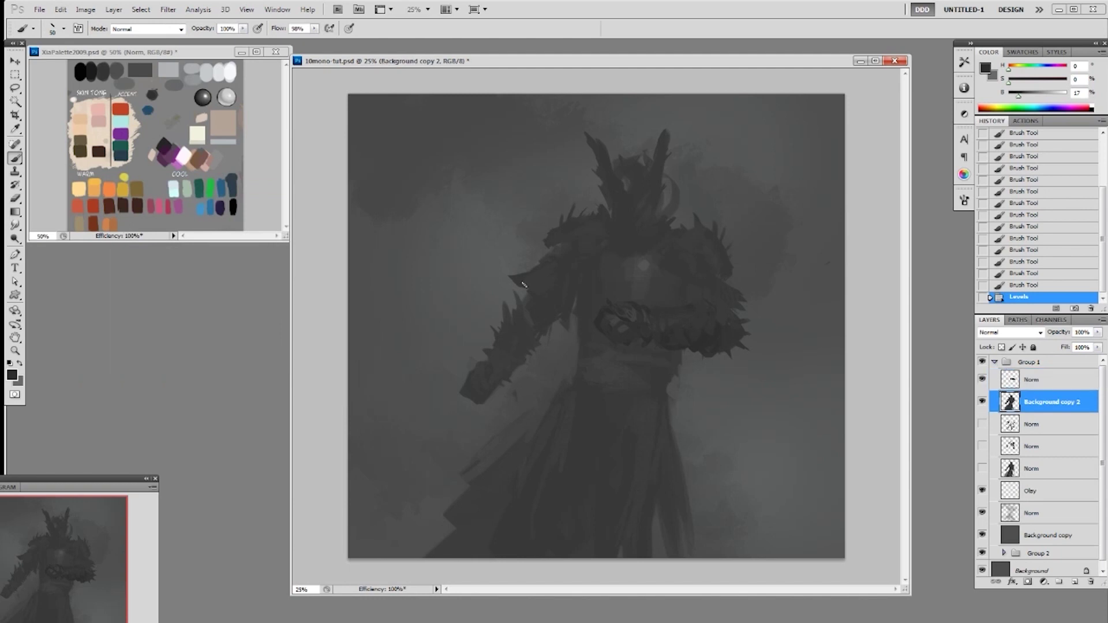
{"action": "left_click", "coordinate": [86, 10]}
{"action": "mouse_move", "coordinate": [131, 39]}
{"action": "left_click", "coordinate": [222, 50]}
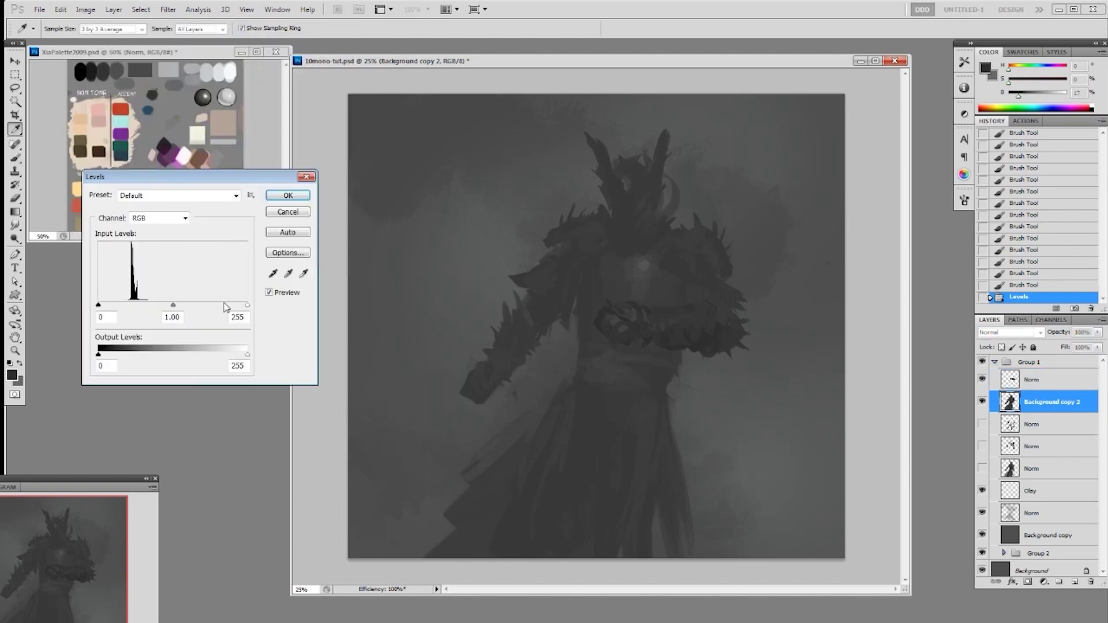
{"action": "left_click_drag", "start_coordinate": [99, 306], "coordinate": [103, 306]}
{"action": "left_click_drag", "start_coordinate": [174, 304], "coordinate": [174, 306]}
{"action": "left_click_drag", "start_coordinate": [247, 305], "coordinate": [242, 307]}
{"action": "left_click_drag", "start_coordinate": [103, 306], "coordinate": [105, 304]}
{"action": "left_click", "coordinate": [287, 198]}
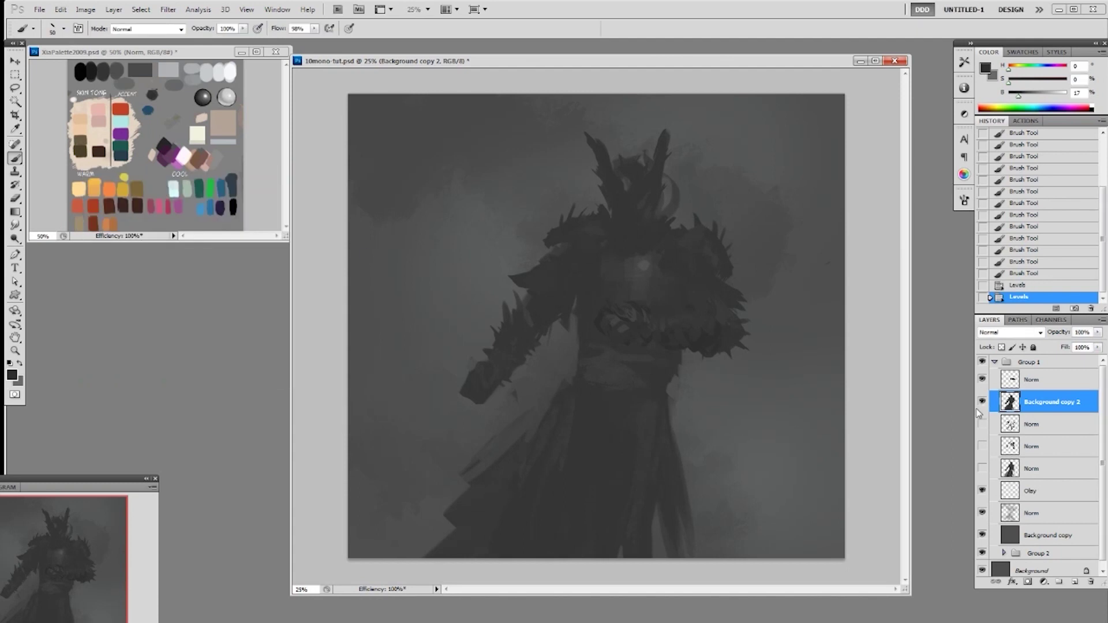
{"action": "key", "text": "o"}
{"action": "key", "text": "]"}
{"action": "key", "text": "]"}
{"action": "key", "text": "]"}
{"action": "key", "text": "]"}
{"action": "key", "text": "]"}
{"action": "key", "text": "]"}
{"action": "key", "text": "]"}
{"action": "key", "text": "]"}
{"action": "key", "text": "]"}
{"action": "key", "text": "]"}
{"action": "left_click", "coordinate": [689, 277]}
{"action": "key", "text": "["}
{"action": "key", "text": "ctrl+z"}
{"action": "key", "text": "5"}
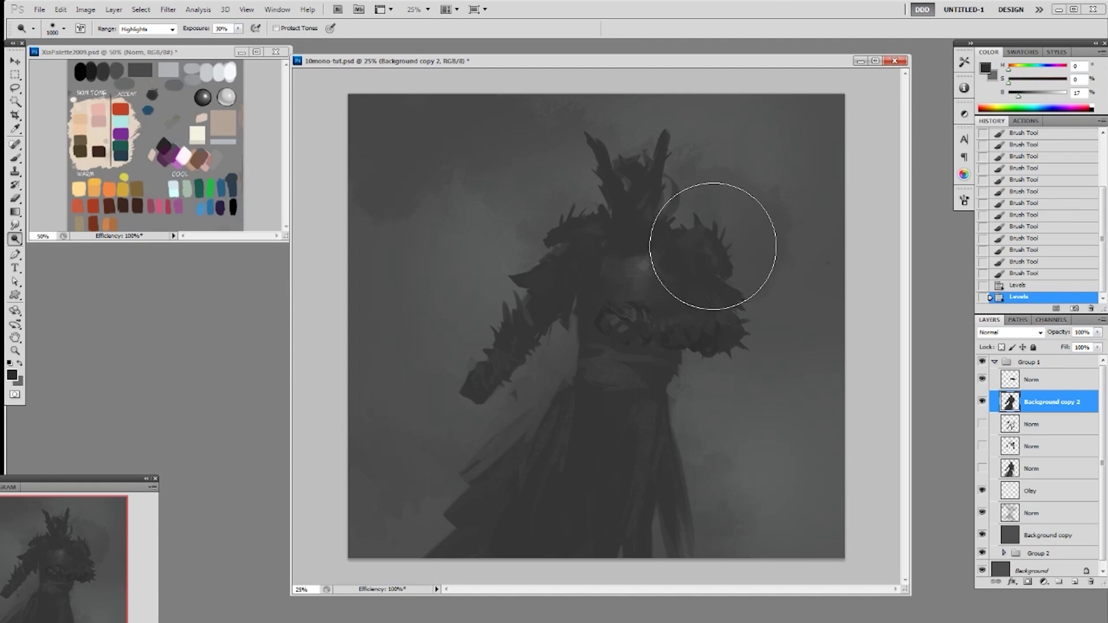
{"action": "key", "text": "["}
{"action": "key", "text": "["}
{"action": "key", "text": "["}
{"action": "key", "text": "["}
{"action": "key", "text": "["}
{"action": "key", "text": "["}
{"action": "mouse_move", "coordinate": [713, 253]}
{"action": "left_mouse_down"}
{"action": "mouse_move", "coordinate": [710, 275]}
{"action": "mouse_move", "coordinate": [739, 307]}
{"action": "left_mouse_up"}
{"action": "key", "text": "ctrl+z"}
{"action": "key", "text": "ctrl+z"}
Block in the fist of the lowered arm on the top Norm layer with a 19 px brush and sampled greys
{"action": "key", "text": "alt+bracketright"}
{"action": "key", "text": "b"}
{"action": "right_click", "coordinate": [606, 274]}
{"action": "double_click", "coordinate": [679, 348]}
{"action": "left_click_drag", "start_coordinate": [490, 369], "coordinate": [501, 375]}
{"action": "left_click", "coordinate": [521, 349], "text": "alt"}
{"action": "mouse_move", "coordinate": [494, 372]}
{"action": "left_mouse_down"}
{"action": "mouse_move", "coordinate": [491, 376]}
{"action": "mouse_move", "coordinate": [476, 384]}
{"action": "mouse_move", "coordinate": [500, 369]}
{"action": "mouse_move", "coordinate": [482, 373]}
{"action": "mouse_move", "coordinate": [595, 354]}
{"action": "mouse_move", "coordinate": [478, 387]}
{"action": "mouse_move", "coordinate": [489, 394]}
{"action": "mouse_move", "coordinate": [469, 403]}
{"action": "left_mouse_up"}
Shape the fingers and knuckles of the lowered fist with short strokes in sampled greys
{"action": "left_click", "coordinate": [503, 384], "text": "alt"}
{"action": "left_click_drag", "start_coordinate": [479, 396], "coordinate": [485, 404]}
{"action": "left_click_drag", "start_coordinate": [486, 396], "coordinate": [467, 405]}
{"action": "left_click_drag", "start_coordinate": [469, 400], "coordinate": [471, 410]}
{"action": "left_click", "coordinate": [470, 388], "text": "alt"}
{"action": "left_click", "coordinate": [494, 400]}
{"action": "left_click", "coordinate": [488, 404]}
{"action": "left_click", "coordinate": [484, 407], "text": "alt"}
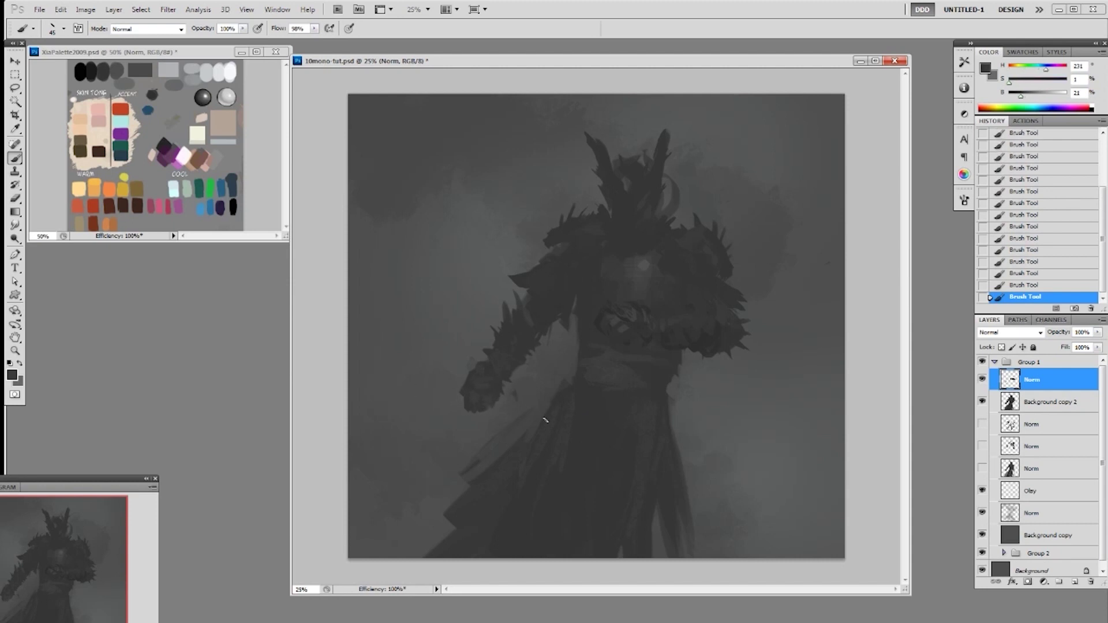
Refine the hand and forearm of the bent arm with sampled greys to separate the fingers and armour plates
{"action": "left_click", "coordinate": [636, 317], "text": "alt"}
{"action": "left_click", "coordinate": [627, 343], "text": "alt"}
{"action": "left_click", "coordinate": [639, 325], "text": "alt"}
{"action": "right_click", "coordinate": [645, 323]}
{"action": "left_click", "coordinate": [730, 445]}
{"action": "left_click", "coordinate": [645, 323]}
{"action": "left_click", "coordinate": [715, 284], "text": "alt"}
Paint the chin and neck area of the helmet with a smaller brush and sampled greys
{"action": "left_click", "coordinate": [638, 222], "text": "alt"}
{"action": "key", "text": "bracketleft"}
{"action": "key", "text": "bracketleft"}
{"action": "key", "text": "bracketleft"}
{"action": "left_click", "coordinate": [627, 224], "text": "alt"}
{"action": "left_click", "coordinate": [643, 224], "text": "alt"}
{"action": "left_click", "coordinate": [636, 220]}
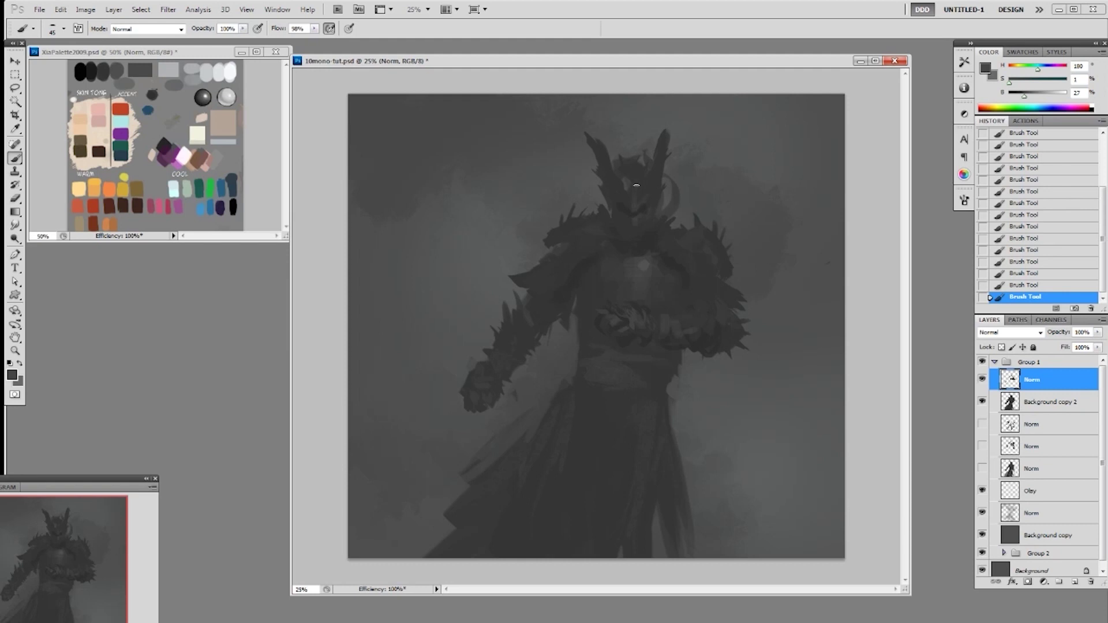
Paint the brow, eye and nose planes of the face mask with sampled light and dark greys
{"action": "left_click", "coordinate": [630, 179], "text": "alt"}
{"action": "left_click", "coordinate": [650, 262], "text": "alt"}
{"action": "left_click_drag", "start_coordinate": [637, 186], "coordinate": [639, 194]}
{"action": "left_click", "coordinate": [634, 196], "text": "alt"}
{"action": "left_click", "coordinate": [643, 189], "text": "alt"}
{"action": "left_click", "coordinate": [629, 179], "text": "alt"}
Shape the helmet's crown and add pointed spikes along its cheek edges with sampled greys
{"action": "right_click", "coordinate": [629, 166]}
{"action": "left_click", "coordinate": [768, 235]}
{"action": "left_click", "coordinate": [624, 163]}
{"action": "left_click", "coordinate": [661, 199], "text": "alt"}
{"action": "key", "text": "bracketright"}
{"action": "left_click", "coordinate": [614, 205], "text": "alt"}
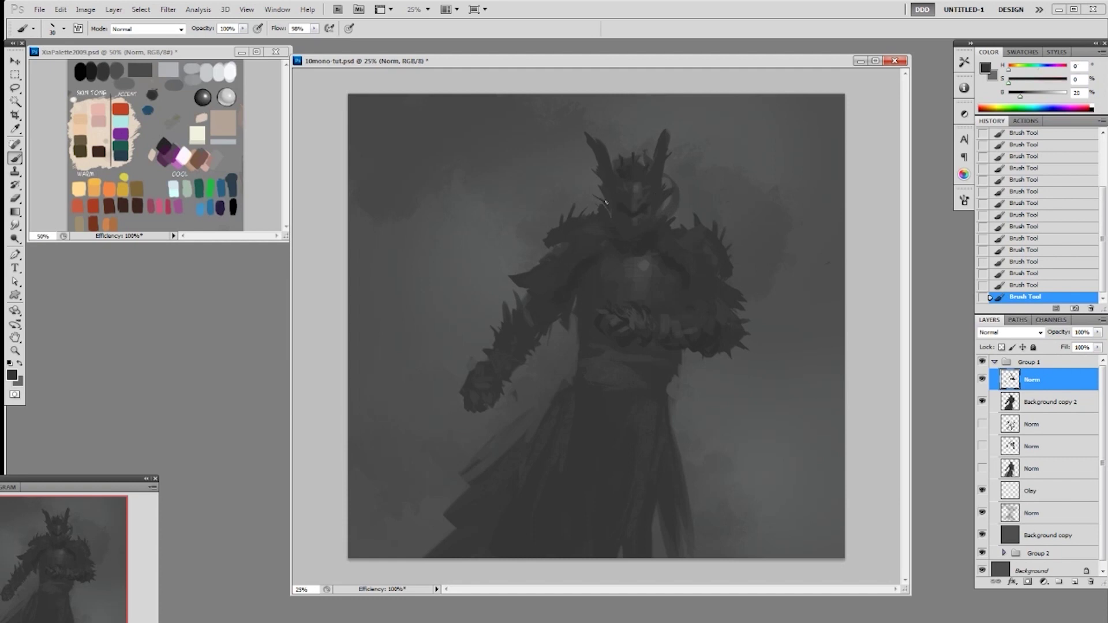
Build up the spiky crown between the horns and the sides of the helmet with sampled greys
{"action": "left_click", "coordinate": [672, 194], "text": "alt"}
{"action": "left_click", "coordinate": [663, 182], "text": "alt"}
{"action": "left_click", "coordinate": [613, 206], "text": "alt"}
{"action": "left_click", "coordinate": [629, 162], "text": "alt"}
{"action": "left_click", "coordinate": [650, 182], "text": "alt"}
Define the lower mask and throat guard with sampled greys
{"action": "left_click", "coordinate": [637, 240], "text": "alt"}
{"action": "left_click", "coordinate": [629, 217], "text": "alt"}
{"action": "left_click", "coordinate": [639, 221], "text": "alt"}
{"action": "right_click", "coordinate": [656, 236]}
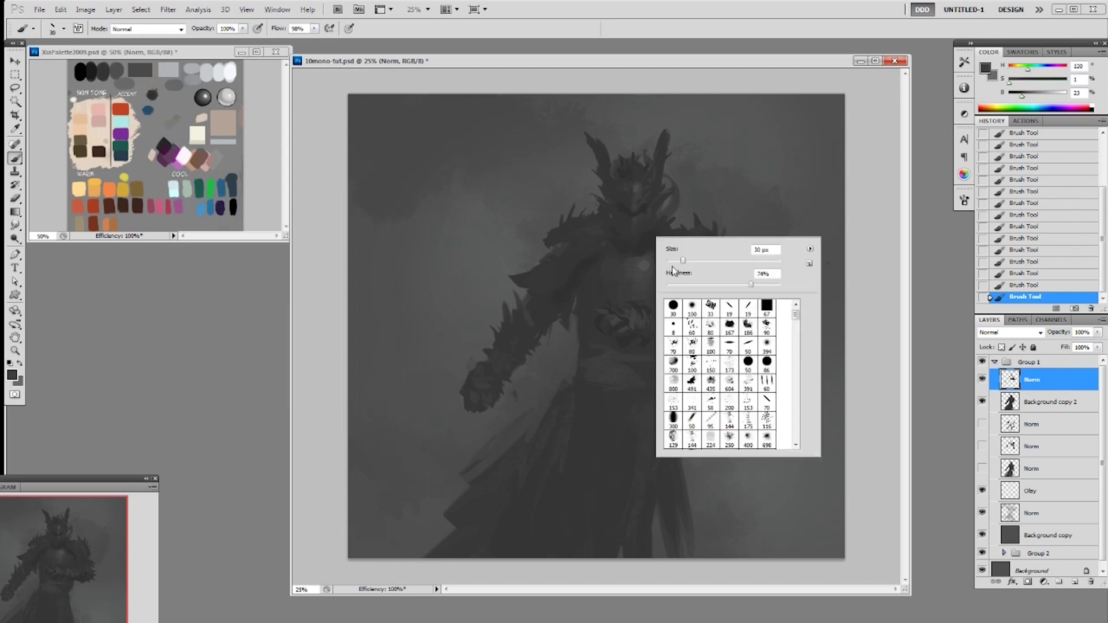
{"action": "left_click", "coordinate": [643, 217]}
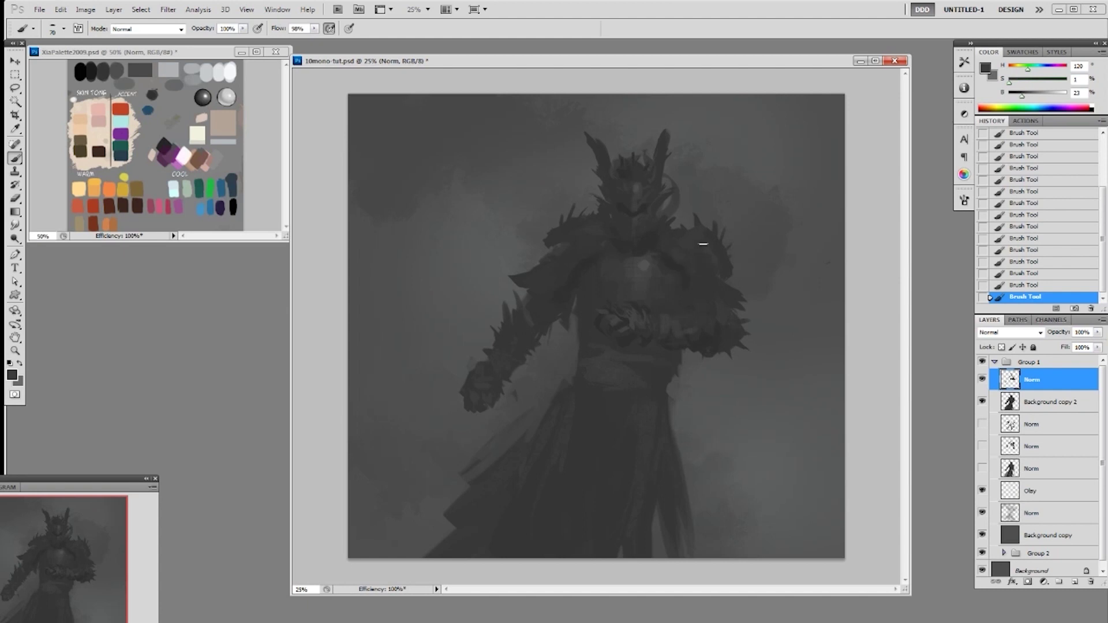
Model the upper chest, forearm and shoulder transition on the bent-arm side with sampled greys
{"action": "left_click", "coordinate": [657, 264], "text": "alt"}
{"action": "left_click", "coordinate": [662, 257], "text": "alt"}
{"action": "left_click_drag", "start_coordinate": [673, 324], "coordinate": [695, 327]}
{"action": "left_click", "coordinate": [649, 267], "text": "alt"}
{"action": "left_click", "coordinate": [693, 265], "text": "alt"}
{"action": "left_click", "coordinate": [691, 249], "text": "alt"}
{"action": "left_click", "coordinate": [694, 276], "text": "alt"}
{"action": "left_click", "coordinate": [674, 258], "text": "alt"}
Outline the breastplate's outer edge on the lowered-arm side with a smaller brush and sampled greys
{"action": "key", "text": "bracketleft"}
{"action": "key", "text": "bracketleft"}
{"action": "key", "text": "bracketleft"}
{"action": "left_click", "coordinate": [666, 266], "text": "alt"}
{"action": "left_click", "coordinate": [584, 276], "text": "alt"}
{"action": "left_click", "coordinate": [610, 279], "text": "alt"}
{"action": "left_click_drag", "start_coordinate": [610, 277], "coordinate": [595, 285]}
Paint the lower breastplate and the collar line beneath the neck with sampled greys
{"action": "left_click", "coordinate": [640, 299], "text": "alt"}
{"action": "left_click", "coordinate": [621, 303], "text": "alt"}
{"action": "left_click", "coordinate": [588, 278], "text": "alt"}
{"action": "left_click", "coordinate": [675, 275], "text": "alt"}
{"action": "left_click", "coordinate": [632, 252], "text": "alt"}
{"action": "left_click", "coordinate": [616, 253], "text": "alt"}
Carve plate shapes into the bent arm's shoulder armour with a 19 px brush and sampled greys
{"action": "right_click", "coordinate": [637, 299]}
{"action": "double_click", "coordinate": [715, 370]}
{"action": "left_click", "coordinate": [688, 263], "text": "alt"}
{"action": "left_click", "coordinate": [706, 234], "text": "alt"}
{"action": "left_click", "coordinate": [712, 240], "text": "alt"}
{"action": "left_click", "coordinate": [712, 239], "text": "alt"}
{"action": "left_click", "coordinate": [716, 256], "text": "alt"}
{"action": "left_click", "coordinate": [707, 241], "text": "alt"}
{"action": "left_click", "coordinate": [699, 253], "text": "alt"}
Add finer edges and spikes to the bent arm's shoulder armour and its inner edge beside the neck
{"action": "right_click", "coordinate": [754, 266]}
{"action": "double_click", "coordinate": [859, 338]}
{"action": "left_click", "coordinate": [702, 270], "text": "alt"}
{"action": "left_click", "coordinate": [701, 256], "text": "alt"}
{"action": "left_click", "coordinate": [720, 263], "text": "alt"}
{"action": "left_click", "coordinate": [704, 255], "text": "alt"}
{"action": "left_click", "coordinate": [669, 213], "text": "alt"}
{"action": "left_click", "coordinate": [677, 229], "text": "alt"}
{"action": "left_click", "coordinate": [691, 233], "text": "alt"}
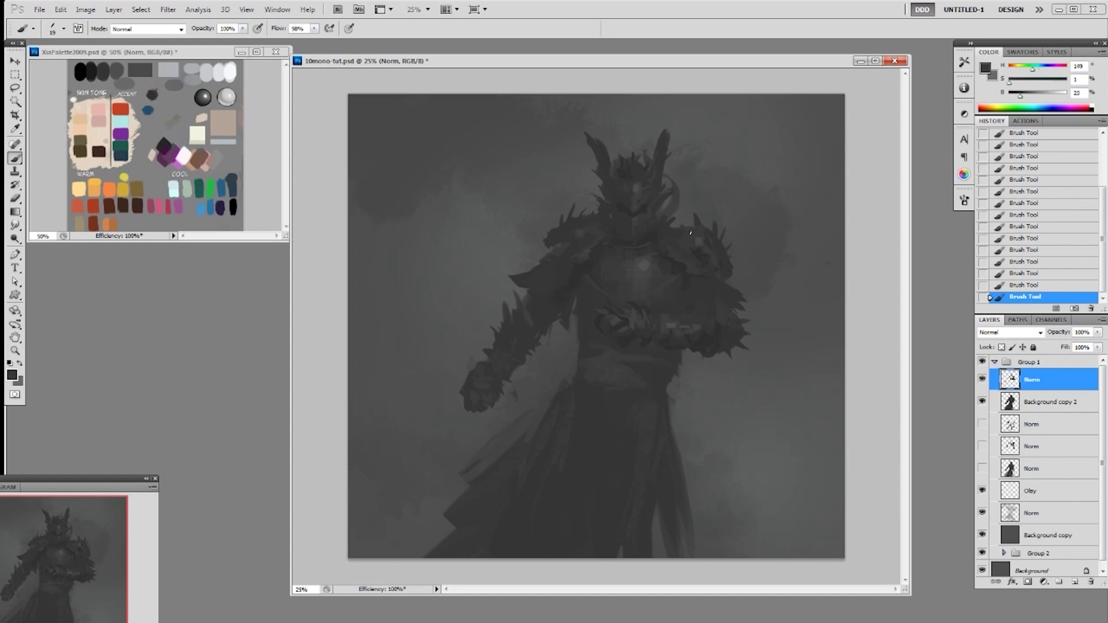
Detail the spiky shoulder armour above the lowered arm with a sampled grey
{"action": "left_click", "coordinate": [574, 222], "text": "alt"}
{"action": "right_click", "coordinate": [601, 226]}
{"action": "left_click", "coordinate": [681, 295]}
{"action": "left_click", "coordinate": [581, 213]}
{"action": "key", "text": "bracketright"}
{"action": "key", "text": "bracketright"}
Refine the collar and upper chest with sampled greys, then darken the brush colour
{"action": "left_click", "coordinate": [596, 251], "text": "alt"}
{"action": "left_click", "coordinate": [597, 246], "text": "alt"}
{"action": "left_click", "coordinate": [631, 241], "text": "alt"}
{"action": "left_click_drag", "start_coordinate": [1020, 97], "coordinate": [1016, 98]}
Deepen the gaps between the bent arm's shoulder plates with sampled dark greys
{"action": "left_click", "coordinate": [703, 232], "text": "alt"}
{"action": "left_click", "coordinate": [703, 240], "text": "alt"}
{"action": "right_click", "coordinate": [704, 237]}
{"action": "left_click", "coordinate": [700, 268]}
{"action": "right_click", "coordinate": [734, 260]}
{"action": "double_click", "coordinate": [830, 383]}
Sharpen the edges of the breastplate and face mask with a 19 px brush and sampled greys
{"action": "key", "text": "bracketright"}
{"action": "key", "text": "bracketright"}
{"action": "key", "text": "bracketright"}
{"action": "key", "text": "bracketright"}
{"action": "key", "text": "bracketright"}
{"action": "key", "text": "bracketleft"}
{"action": "key", "text": "bracketleft"}
{"action": "key", "text": "bracketleft"}
{"action": "key", "text": "bracketleft"}
{"action": "key", "text": "bracketleft"}
{"action": "key", "text": "bracketleft"}
{"action": "left_click", "coordinate": [588, 283], "text": "alt"}
{"action": "right_click", "coordinate": [603, 284]}
{"action": "left_click", "coordinate": [697, 355]}
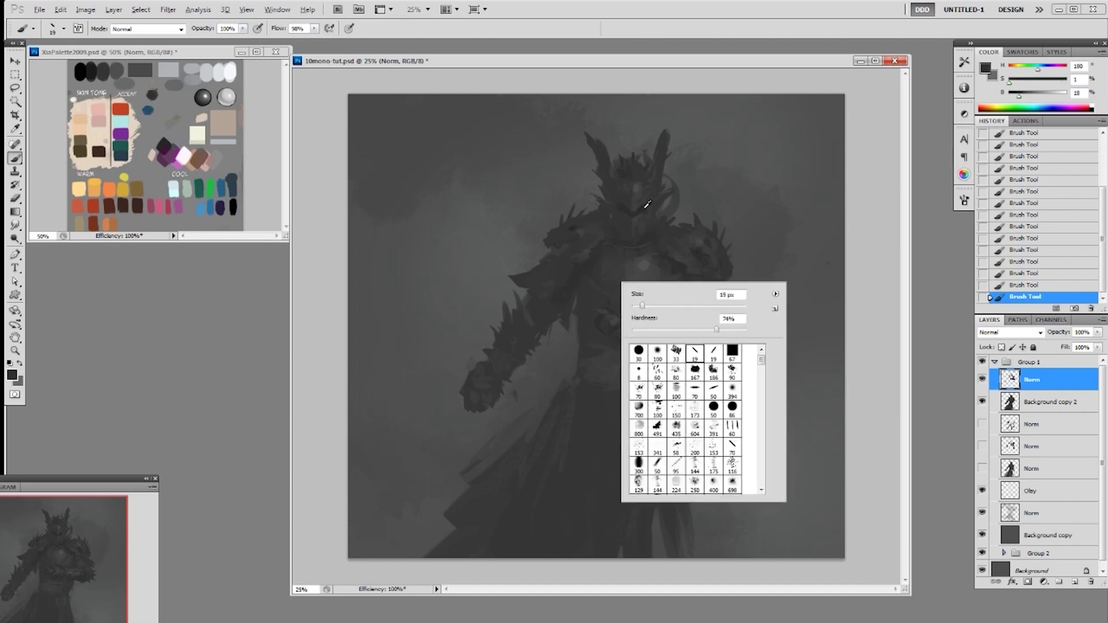
{"action": "left_click", "coordinate": [632, 212], "text": "alt"}
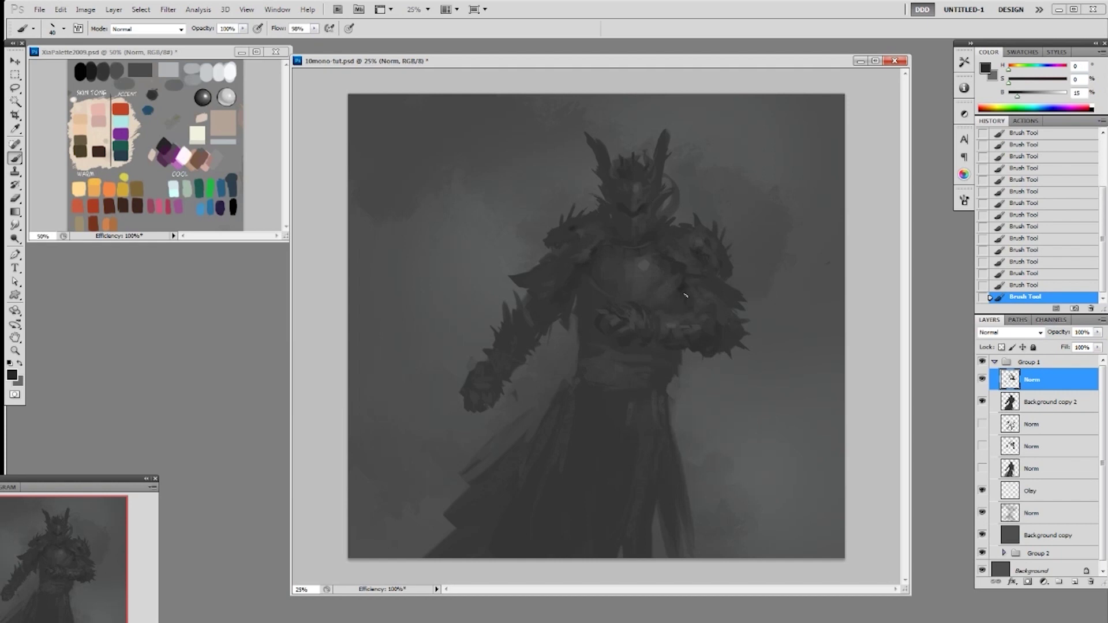
Paint a narrow strip of hanging cloth below the waist on the bent-arm side with sampled greys
{"action": "left_click", "coordinate": [672, 371], "text": "alt"}
{"action": "left_click_drag", "start_coordinate": [670, 383], "coordinate": [675, 422]}
{"action": "right_click", "coordinate": [681, 408]}
{"action": "left_click", "coordinate": [727, 515]}
{"action": "left_click", "coordinate": [672, 374], "text": "alt"}
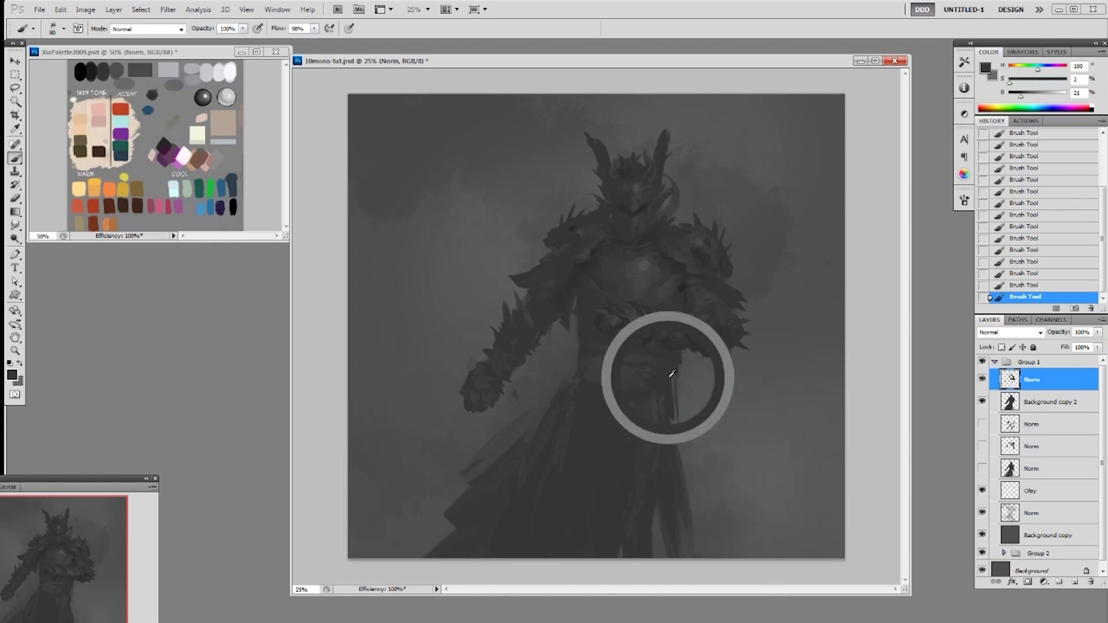
Extend the skirt's outer edge downward on the bent-arm side with a larger brush, replacing the first stroke
{"action": "key", "text": "bracketright"}
{"action": "key", "text": "bracketright"}
{"action": "key", "text": "bracketright"}
{"action": "left_click_drag", "start_coordinate": [673, 387], "coordinate": [718, 471]}
{"action": "key", "text": "ctrl+z"}
{"action": "left_click_drag", "start_coordinate": [675, 421], "coordinate": [712, 521]}
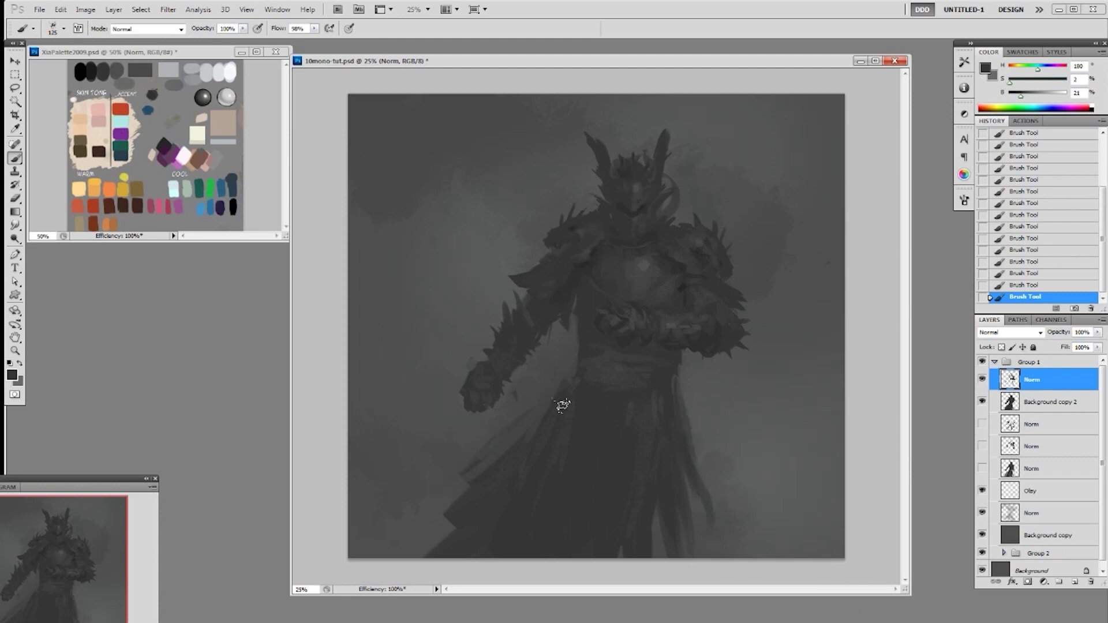
Fill out the skirt's outer panels on the bent-arm side in a sampled dark grey, using the enlarged 19 px brush tip
{"action": "left_click", "coordinate": [676, 430], "text": "alt"}
{"action": "right_click", "coordinate": [684, 430]}
{"action": "left_click", "coordinate": [775, 499]}
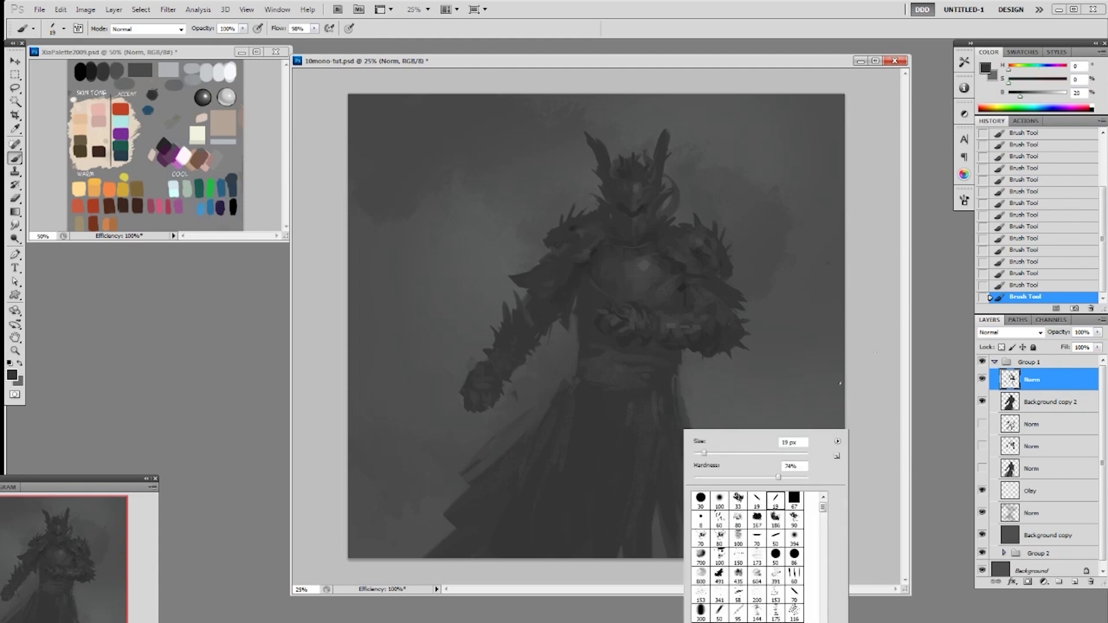
{"action": "left_click", "coordinate": [699, 415]}
{"action": "mouse_move", "coordinate": [683, 417]}
{"action": "left_mouse_down"}
{"action": "mouse_move", "coordinate": [719, 499]}
{"action": "mouse_move", "coordinate": [702, 476]}
{"action": "mouse_move", "coordinate": [701, 520]}
{"action": "left_mouse_up"}
{"action": "key", "text": "ctrl+z"}
{"action": "key", "text": "bracketright"}
{"action": "left_click_drag", "start_coordinate": [678, 473], "coordinate": [705, 527]}
{"action": "mouse_move", "coordinate": [700, 459]}
{"action": "left_mouse_down"}
{"action": "mouse_move", "coordinate": [718, 527]}
{"action": "mouse_move", "coordinate": [707, 544]}
{"action": "left_mouse_up"}
{"action": "left_click_drag", "start_coordinate": [676, 506], "coordinate": [711, 542]}
{"action": "mouse_move", "coordinate": [685, 416]}
{"action": "left_mouse_down"}
{"action": "mouse_move", "coordinate": [718, 478]}
{"action": "mouse_move", "coordinate": [708, 437]}
{"action": "mouse_move", "coordinate": [721, 450]}
{"action": "left_mouse_up"}
{"action": "key", "text": "ctrl+z"}
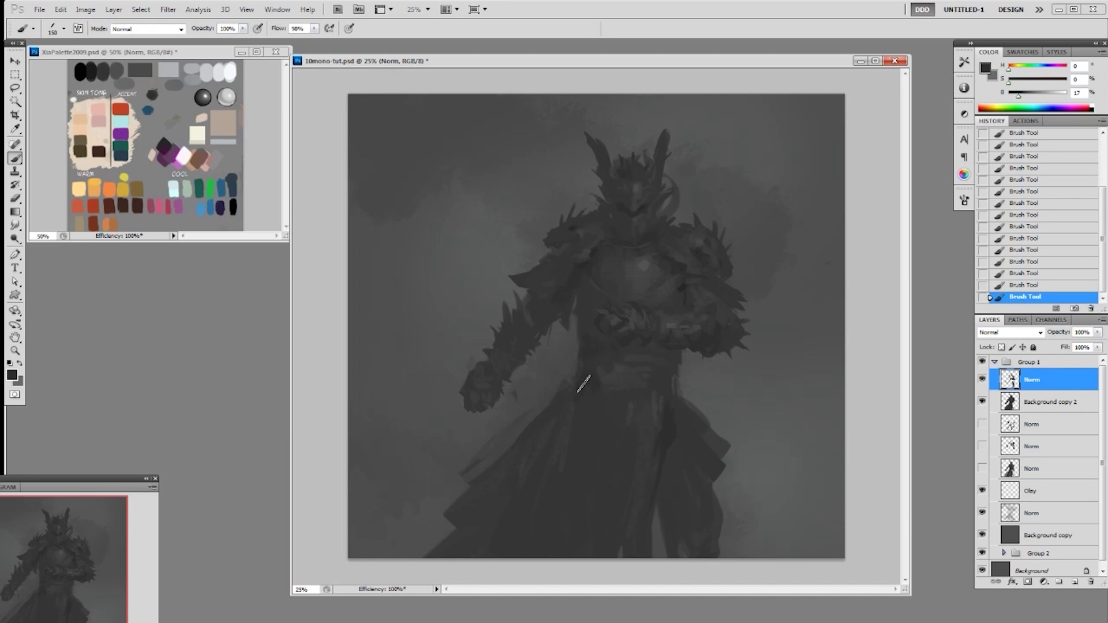
Paint dark vertical folds into the skirt below the waist on the straight-arm side with textured brush tips
{"action": "right_click", "coordinate": [599, 466]}
{"action": "double_click", "coordinate": [645, 569]}
{"action": "key", "text": "bracketright"}
{"action": "key", "text": "bracketright"}
{"action": "key", "text": "bracketright"}
{"action": "key", "text": "bracketright"}
{"action": "right_click", "coordinate": [633, 550]}
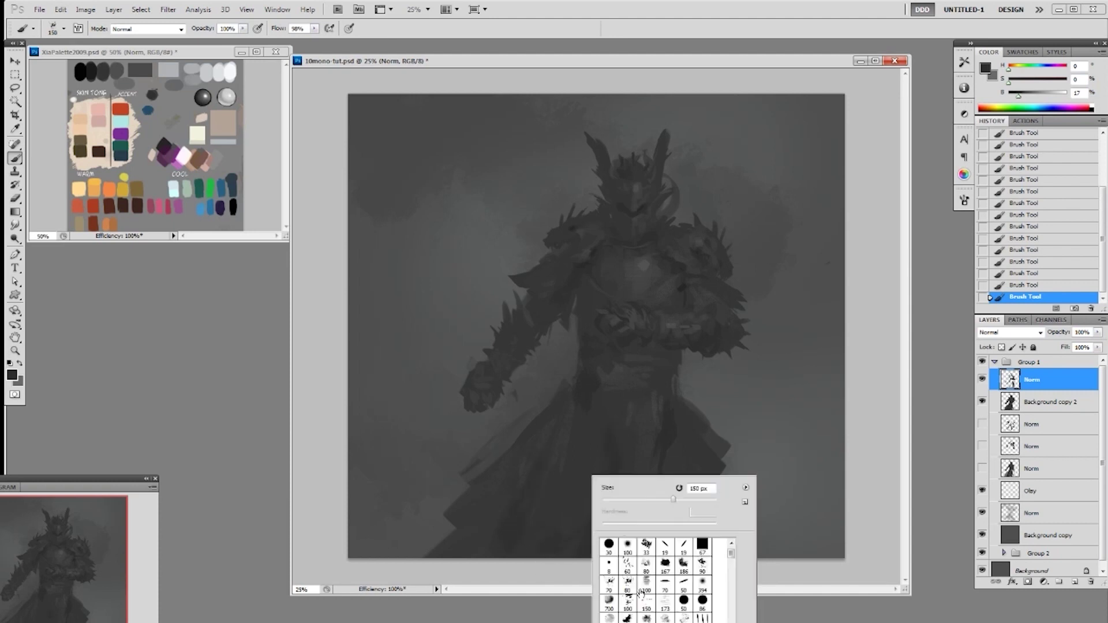
{"action": "left_click", "coordinate": [665, 602]}
{"action": "double_click", "coordinate": [647, 622]}
{"action": "left_click_drag", "start_coordinate": [552, 425], "coordinate": [520, 541]}
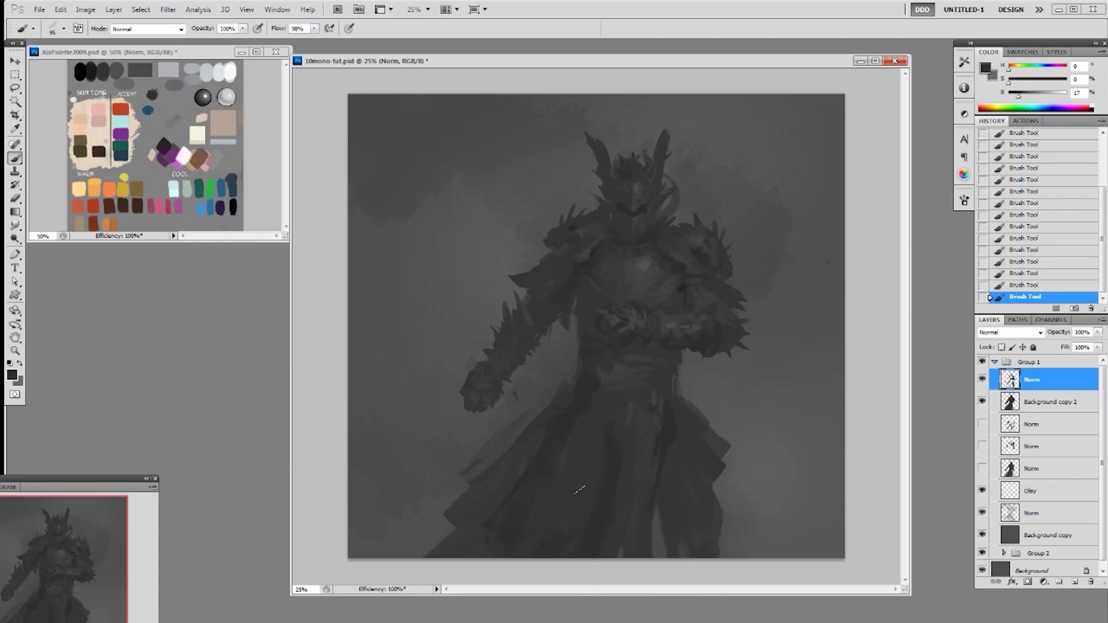
Build up the folds in the middle of the skirt with another brush tip, varying its size
{"action": "right_click", "coordinate": [596, 476]}
{"action": "double_click", "coordinate": [649, 607]}
{"action": "key", "text": "bracketright"}
{"action": "key", "text": "bracketright"}
{"action": "key", "text": "bracketright"}
{"action": "key", "text": "bracketright"}
{"action": "key", "text": "bracketleft"}
{"action": "key", "text": "bracketleft"}
{"action": "key", "text": "bracketleft"}
Define the belt and its flared ends around the waist with sampled dark greys
{"action": "right_click", "coordinate": [698, 389]}
{"action": "double_click", "coordinate": [776, 462]}
{"action": "left_click", "coordinate": [670, 381], "text": "alt"}
{"action": "left_click", "coordinate": [571, 384], "text": "alt"}
{"action": "left_click", "coordinate": [578, 356], "text": "alt"}
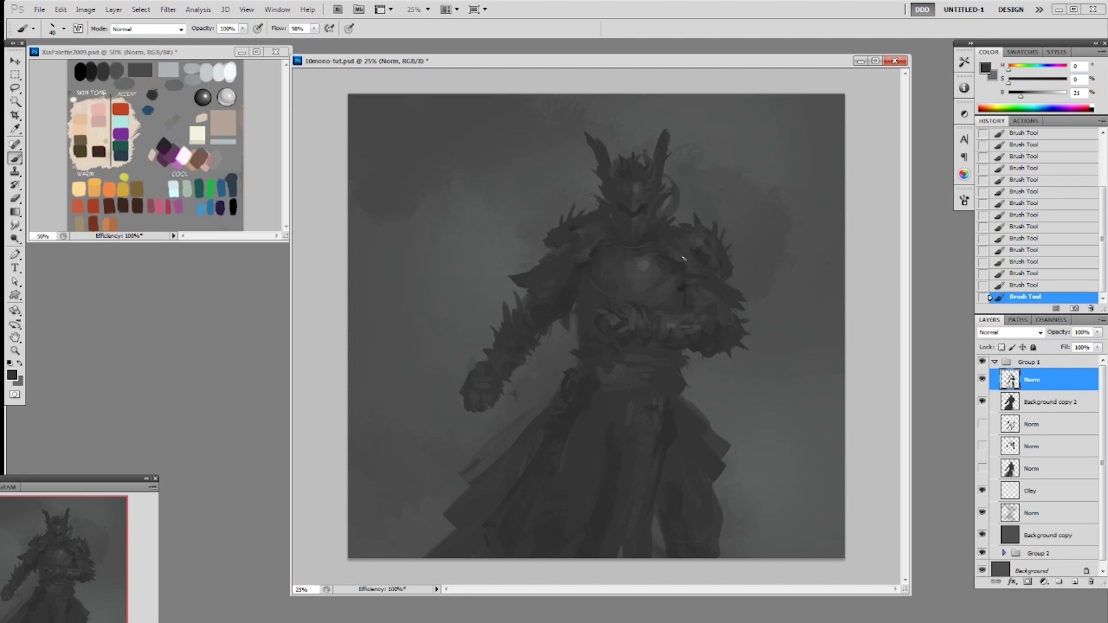
Choose the pointed scale-shaped brush tip and reduce it to 70 px, undoing the test stamp beside the shoulder
{"action": "left_click", "coordinate": [702, 280], "text": "alt"}
{"action": "left_click", "coordinate": [710, 284], "text": "alt"}
{"action": "right_click", "coordinate": [730, 287]}
{"action": "left_click_drag", "start_coordinate": [867, 367], "coordinate": [866, 404]}
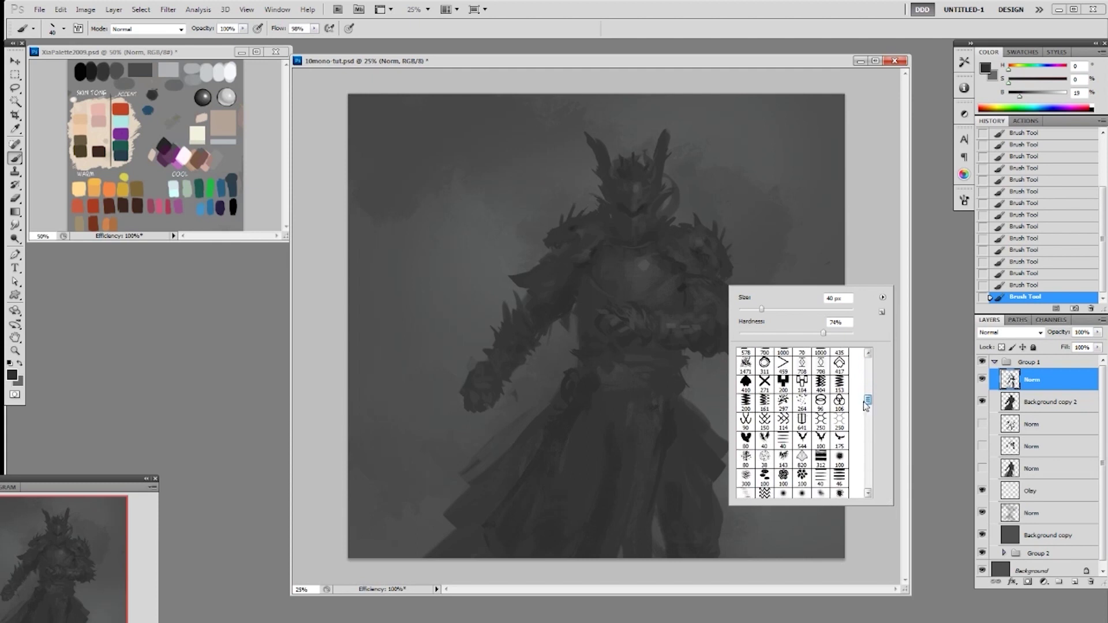
{"action": "double_click", "coordinate": [753, 391]}
{"action": "left_click", "coordinate": [726, 183]}
{"action": "key", "text": "ctrl+z"}
{"action": "key", "text": "bracketleft"}
{"action": "key", "text": "bracketleft"}
{"action": "key", "text": "bracketleft"}
{"action": "key", "text": "bracketleft"}
{"action": "key", "text": "bracketleft"}
{"action": "key", "text": "bracketleft"}
{"action": "key", "text": "bracketleft"}
{"action": "key", "text": "bracketleft"}
Set the scale brush tip's angle to -171° and its spacing to 94%
{"action": "left_click", "coordinate": [963, 200]}
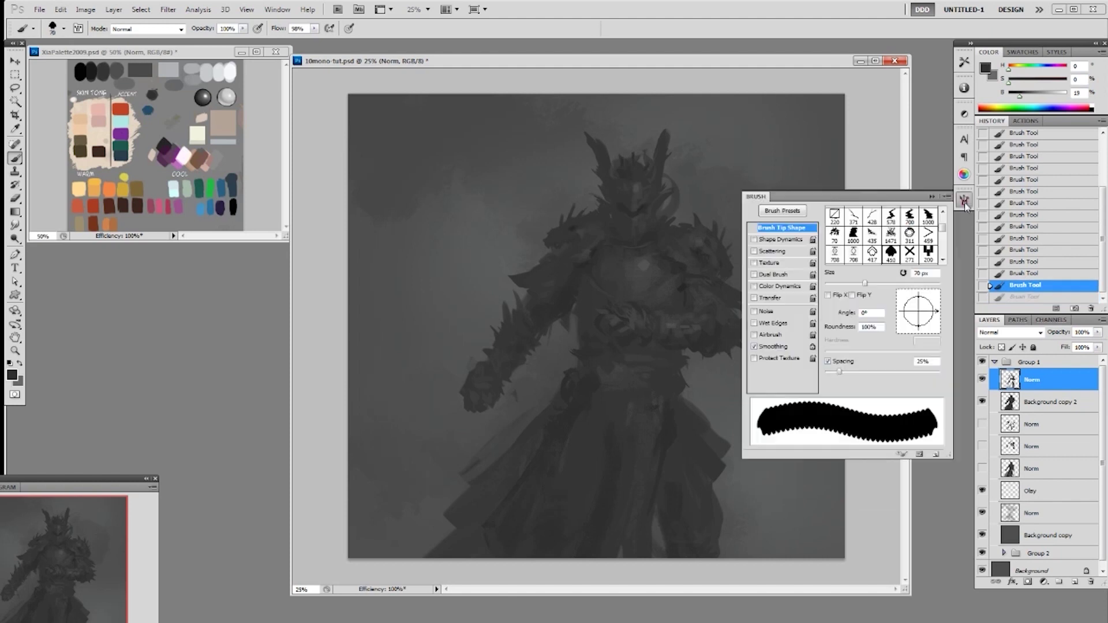
{"action": "mouse_move", "coordinate": [927, 317]}
{"action": "left_mouse_down"}
{"action": "mouse_move", "coordinate": [921, 301]}
{"action": "mouse_move", "coordinate": [907, 316]}
{"action": "left_mouse_up"}
{"action": "left_click_drag", "start_coordinate": [840, 371], "coordinate": [880, 369]}
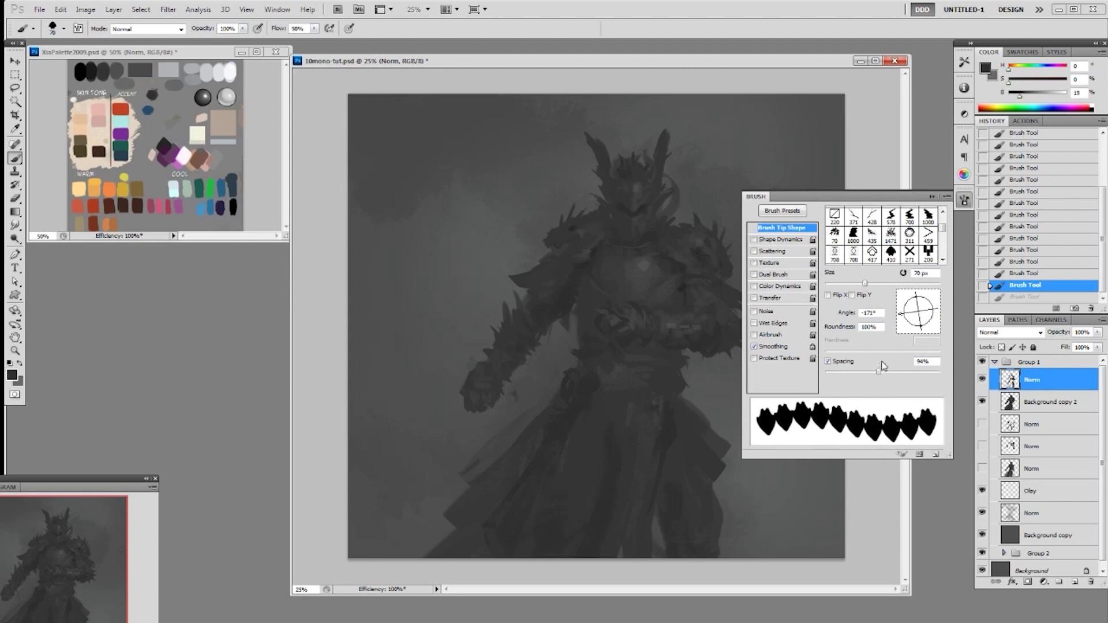
{"action": "left_click", "coordinate": [931, 197]}
Add a new layer and try scale strokes on the bent arm's shoulder in a sampled grey, lowering the brush opacity to 50%
{"action": "left_click", "coordinate": [702, 272], "text": "alt"}
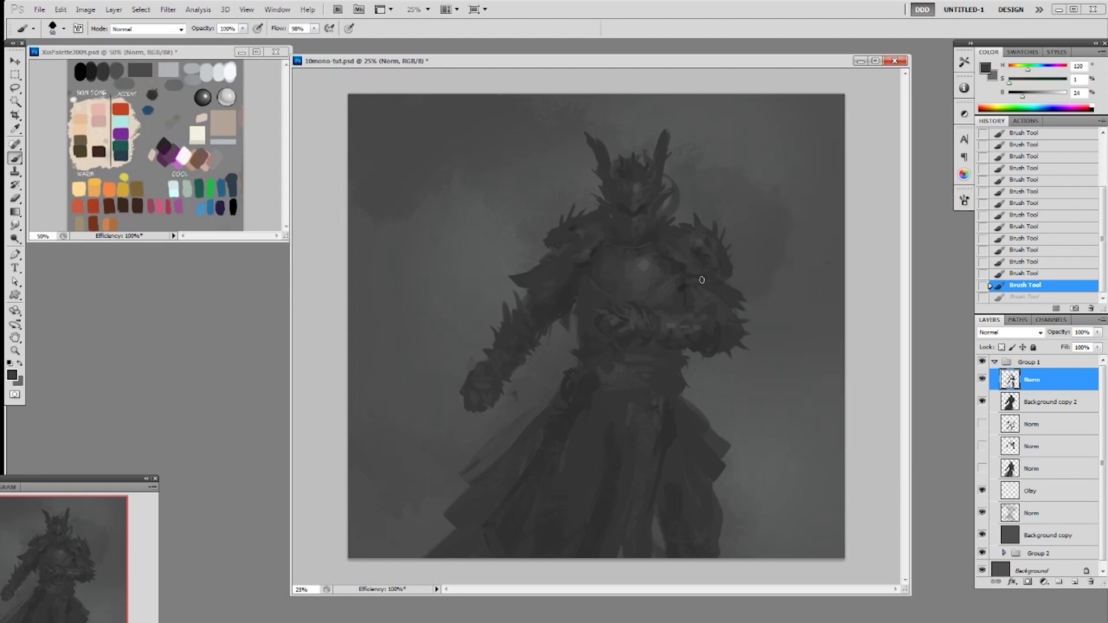
{"action": "key", "text": "ctrl+shift+alt+n"}
{"action": "mouse_move", "coordinate": [698, 283]}
{"action": "left_mouse_down"}
{"action": "mouse_move", "coordinate": [720, 289]}
{"action": "mouse_move", "coordinate": [723, 277]}
{"action": "mouse_move", "coordinate": [729, 295]}
{"action": "mouse_move", "coordinate": [768, 279]}
{"action": "left_mouse_up"}
{"action": "key", "text": "ctrl+z"}
{"action": "key", "text": "ctrl+z"}
{"action": "key", "text": "ctrl+alt+z"}
{"action": "key", "text": "ctrl+alt+z"}
{"action": "key", "text": "ctrl+alt+z"}
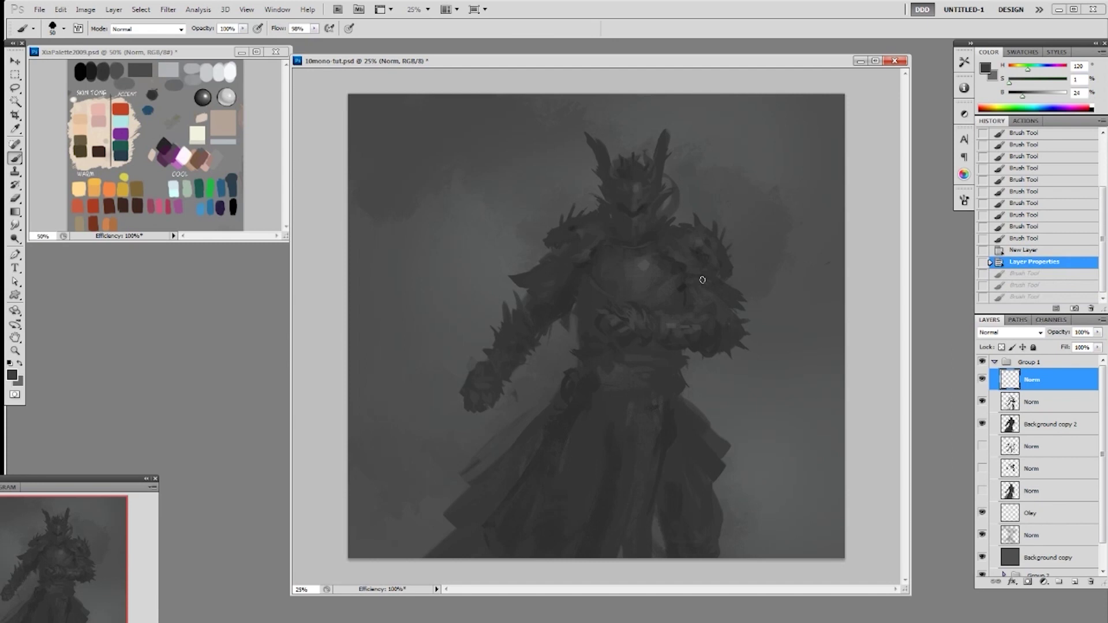
{"action": "mouse_move", "coordinate": [700, 283]}
{"action": "left_mouse_down"}
{"action": "mouse_move", "coordinate": [734, 275]}
{"action": "mouse_move", "coordinate": [720, 290]}
{"action": "left_mouse_up"}
{"action": "key", "text": "ctrl+z"}
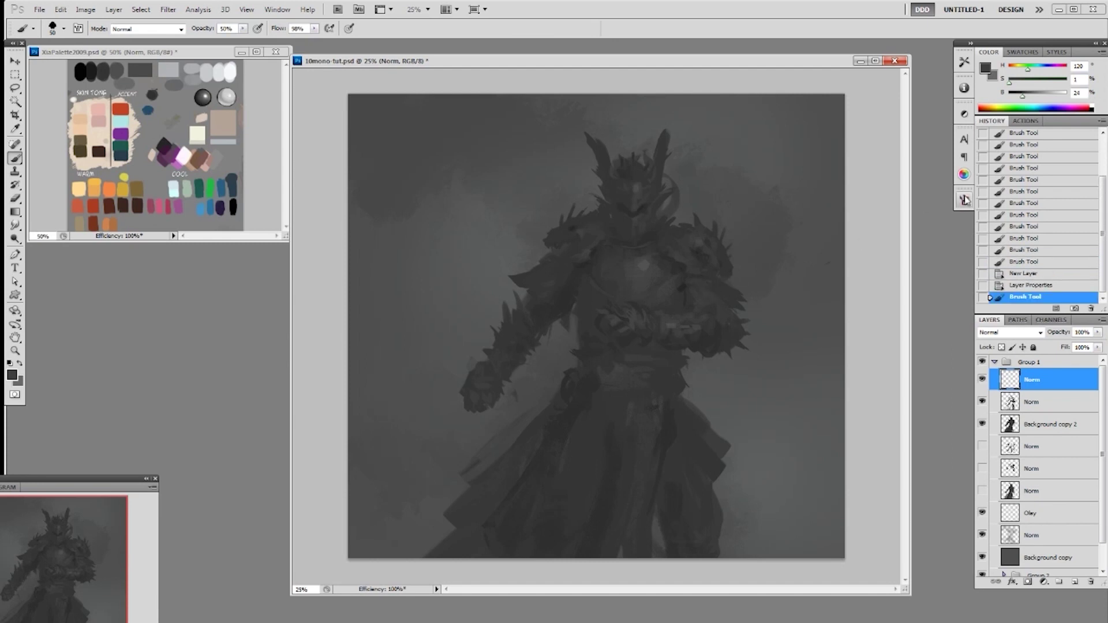
Set the scale tip's angle to -144° and stamp scales over the bent arm's upper plates, reducing the tip to 40 px
{"action": "left_click", "coordinate": [964, 199]}
{"action": "left_click_drag", "start_coordinate": [926, 310], "coordinate": [930, 304]}
{"action": "left_click_drag", "start_coordinate": [711, 293], "coordinate": [724, 298]}
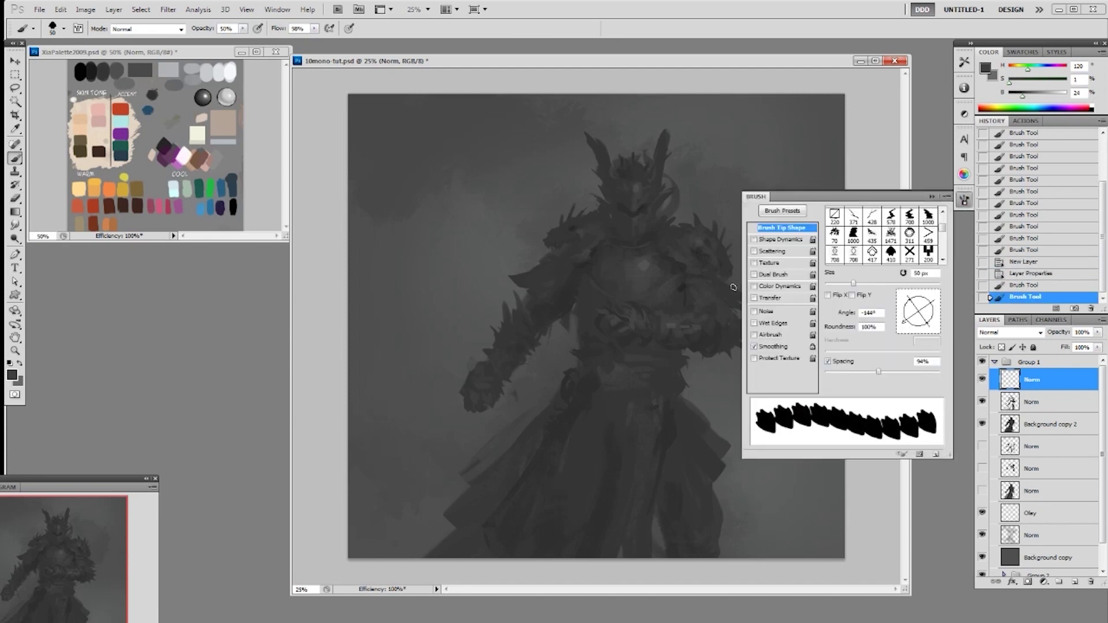
{"action": "left_click", "coordinate": [713, 296]}
{"action": "left_click_drag", "start_coordinate": [738, 64], "coordinate": [678, 86]}
{"action": "left_click_drag", "start_coordinate": [668, 315], "coordinate": [681, 310]}
{"action": "key", "text": "bracketleft"}
{"action": "left_click", "coordinate": [680, 316]}
{"action": "left_click", "coordinate": [603, 285]}
Set the scale tip's angle to 111° and stamp scales along the straight arm's upper-arm plate
{"action": "left_click_drag", "start_coordinate": [904, 323], "coordinate": [911, 293]}
{"action": "left_click_drag", "start_coordinate": [490, 280], "coordinate": [507, 292]}
{"action": "left_click", "coordinate": [511, 305]}
{"action": "left_click", "coordinate": [506, 302]}
{"action": "left_click", "coordinate": [486, 296]}
{"action": "left_click", "coordinate": [482, 294]}
{"action": "left_click", "coordinate": [481, 293]}
{"action": "left_click", "coordinate": [475, 291]}
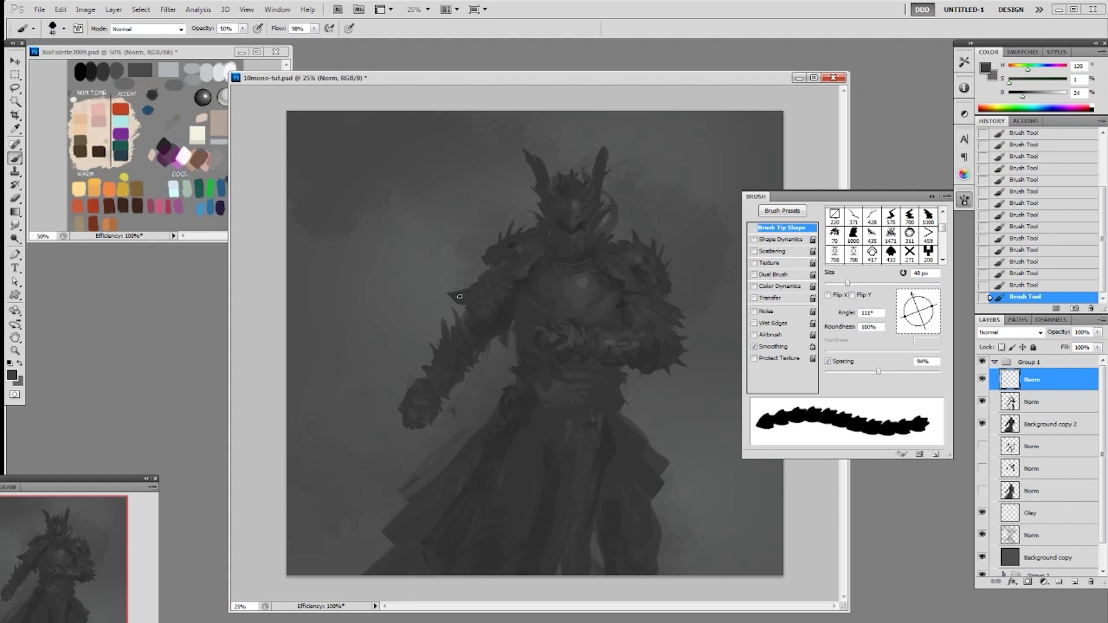
Stamp scales onto both sides of the skirt, rotating the tip to -162°, -132° and 145° and enlarging it to 45 px
{"action": "left_click_drag", "start_coordinate": [907, 312], "coordinate": [898, 322]}
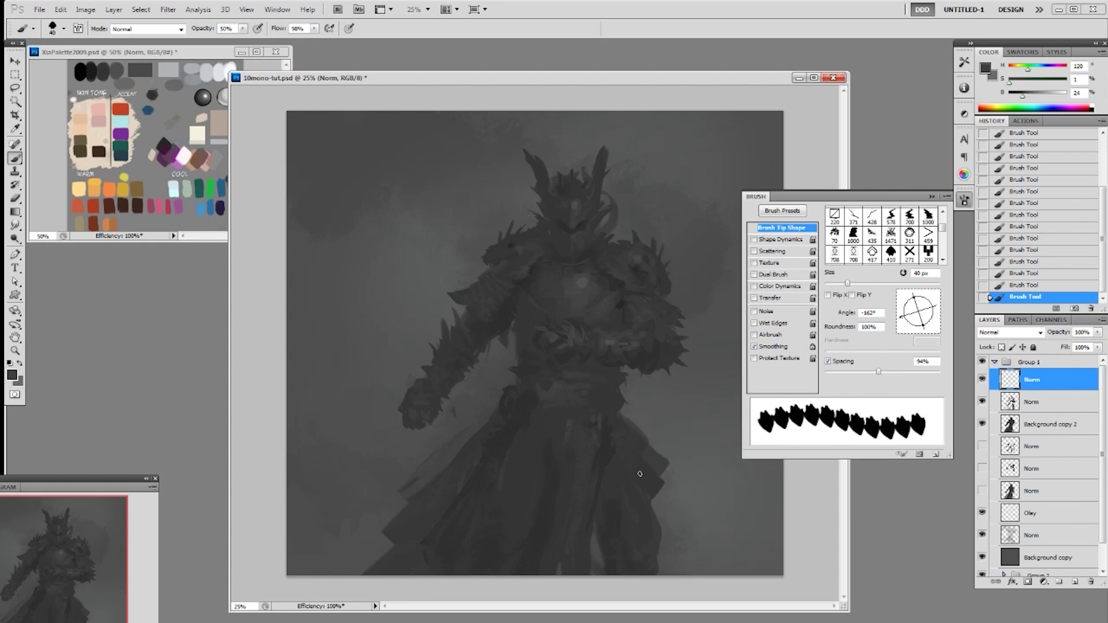
{"action": "key", "text": "bracketright"}
{"action": "left_click_drag", "start_coordinate": [900, 317], "coordinate": [905, 326]}
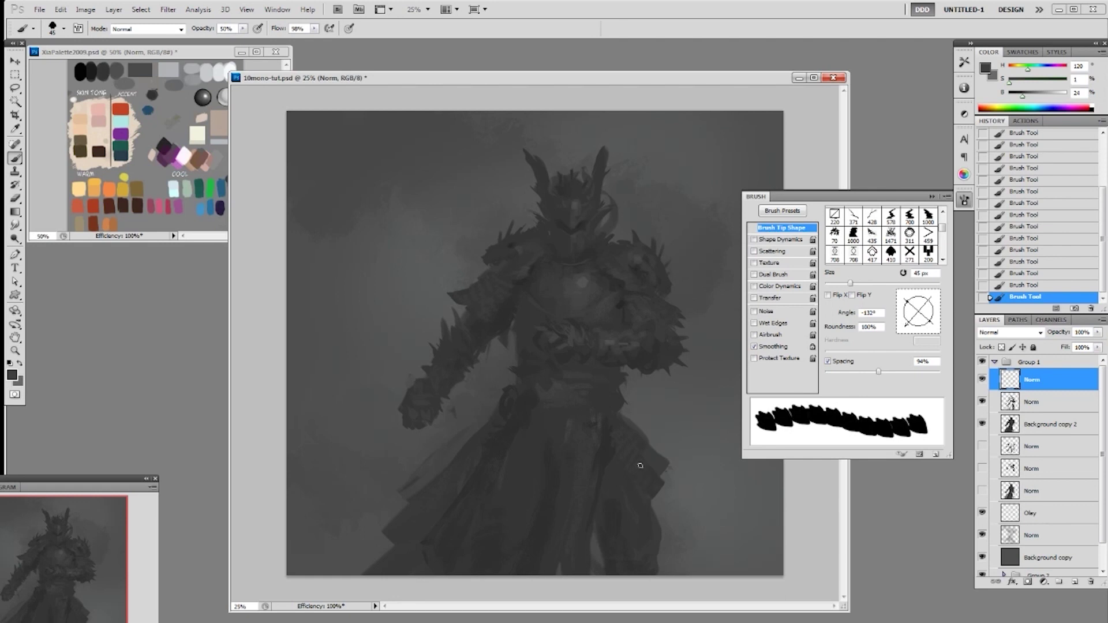
{"action": "left_click_drag", "start_coordinate": [902, 310], "coordinate": [902, 301]}
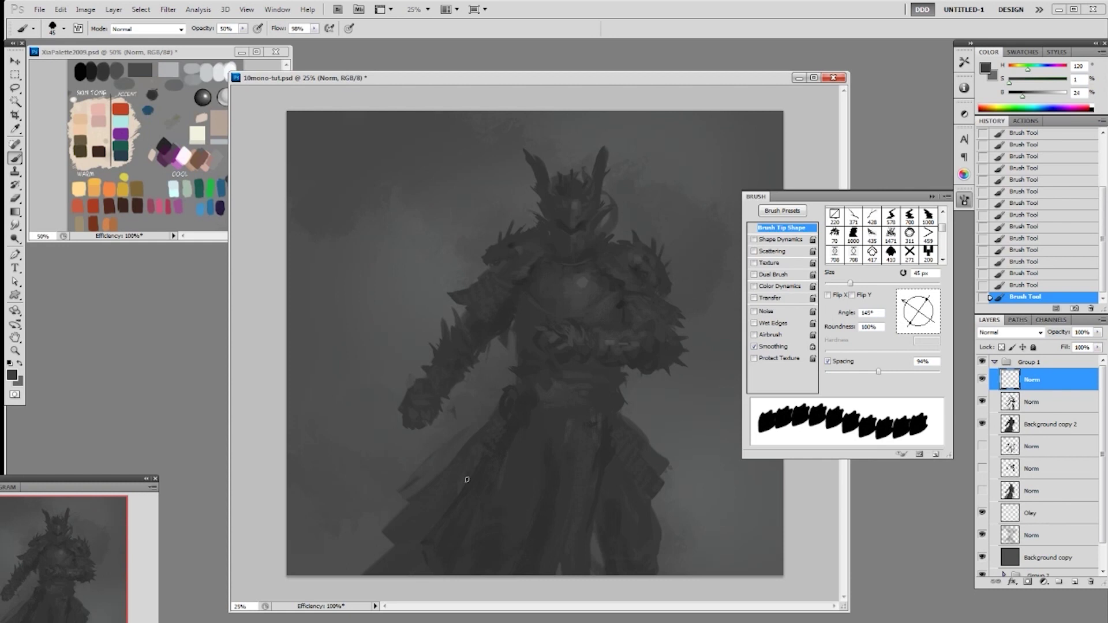
Brighten the scales on the bent arm with the Dodge tool, using the slanted 19 px tip enlarged to about 200 px
{"action": "key", "text": "o"}
{"action": "right_click", "coordinate": [646, 315]}
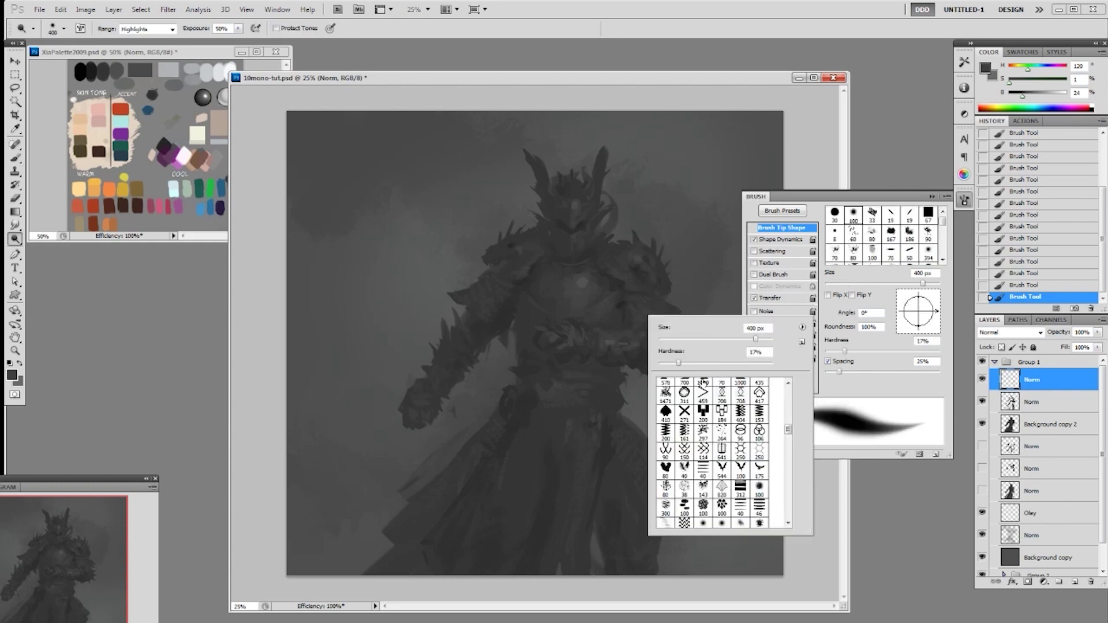
{"action": "double_click", "coordinate": [721, 385]}
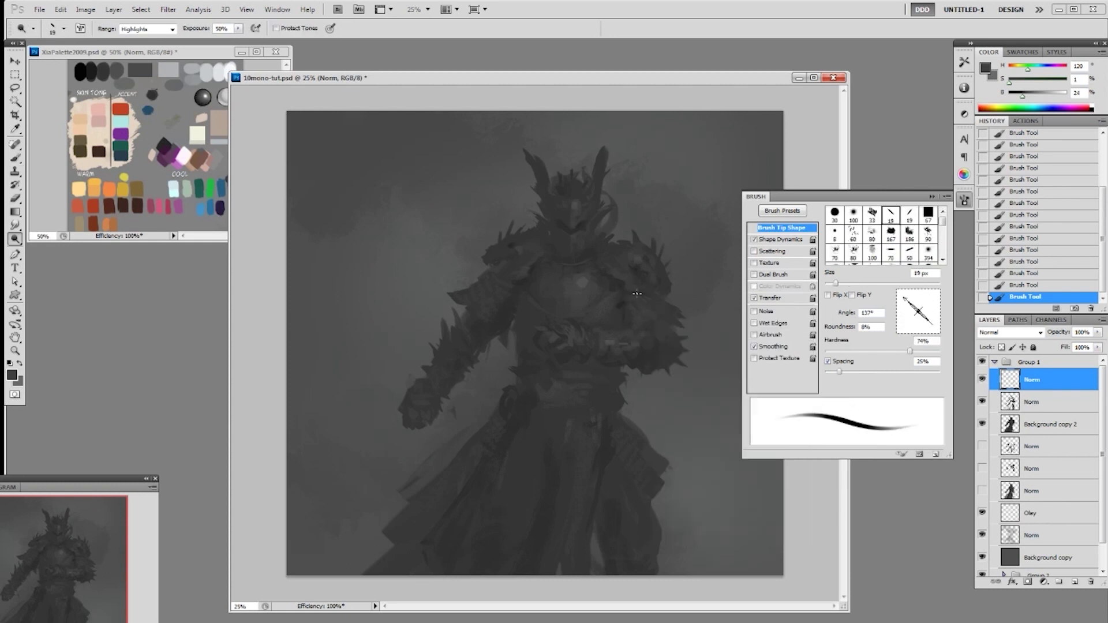
{"action": "key", "text": "bracketright"}
{"action": "key", "text": "bracketright"}
{"action": "key", "text": "bracketright"}
{"action": "key", "text": "bracketright"}
{"action": "key", "text": "bracketright"}
{"action": "key", "text": "bracketright"}
{"action": "key", "text": "bracketright"}
{"action": "key", "text": "bracketright"}
{"action": "key", "text": "bracketright"}
{"action": "key", "text": "bracketright"}
{"action": "key", "text": "bracketright"}
{"action": "key", "text": "bracketright"}
{"action": "left_click_drag", "start_coordinate": [638, 349], "coordinate": [645, 343]}
{"action": "left_click_drag", "start_coordinate": [649, 300], "coordinate": [651, 314]}
{"action": "mouse_move", "coordinate": [650, 313]}
{"action": "left_mouse_down"}
{"action": "mouse_move", "coordinate": [642, 329]}
{"action": "mouse_move", "coordinate": [655, 307]}
{"action": "mouse_move", "coordinate": [676, 329]}
{"action": "left_mouse_up"}
Dodge highlights onto the scales of the straight upper arm and both sides of the skirt
{"action": "mouse_move", "coordinate": [500, 308]}
{"action": "left_mouse_down"}
{"action": "mouse_move", "coordinate": [521, 285]}
{"action": "mouse_move", "coordinate": [486, 299]}
{"action": "mouse_move", "coordinate": [501, 278]}
{"action": "mouse_move", "coordinate": [488, 312]}
{"action": "left_mouse_up"}
{"action": "mouse_move", "coordinate": [615, 438]}
{"action": "left_mouse_down"}
{"action": "mouse_move", "coordinate": [637, 445]}
{"action": "mouse_move", "coordinate": [638, 502]}
{"action": "mouse_move", "coordinate": [651, 486]}
{"action": "mouse_move", "coordinate": [629, 500]}
{"action": "mouse_move", "coordinate": [615, 471]}
{"action": "left_mouse_up"}
{"action": "left_click_drag", "start_coordinate": [491, 450], "coordinate": [514, 417]}
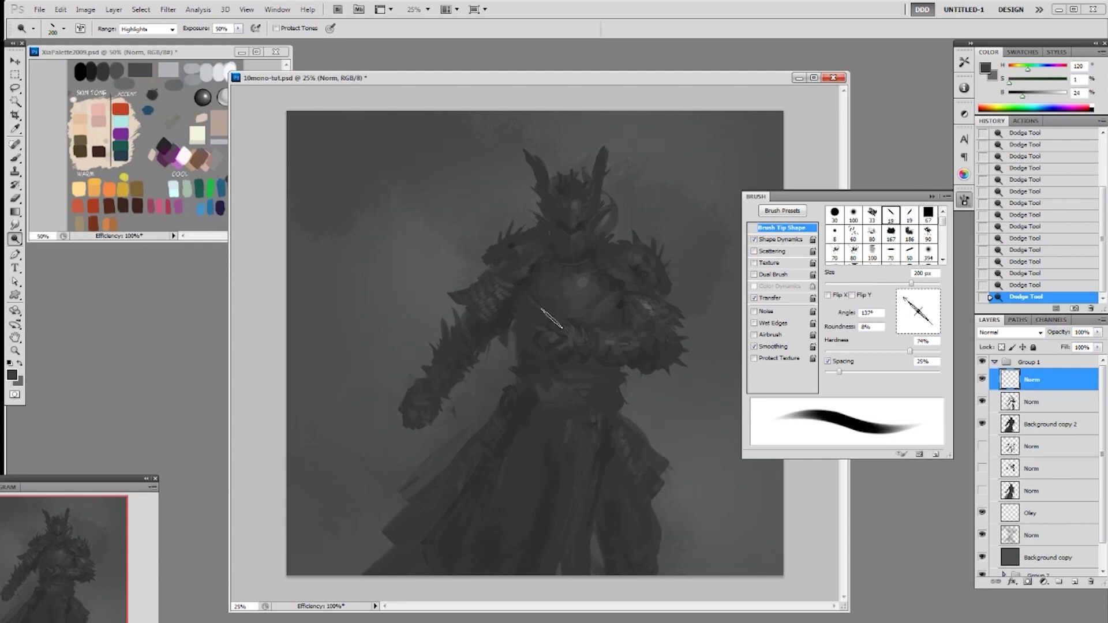
{"action": "key", "text": "F5"}
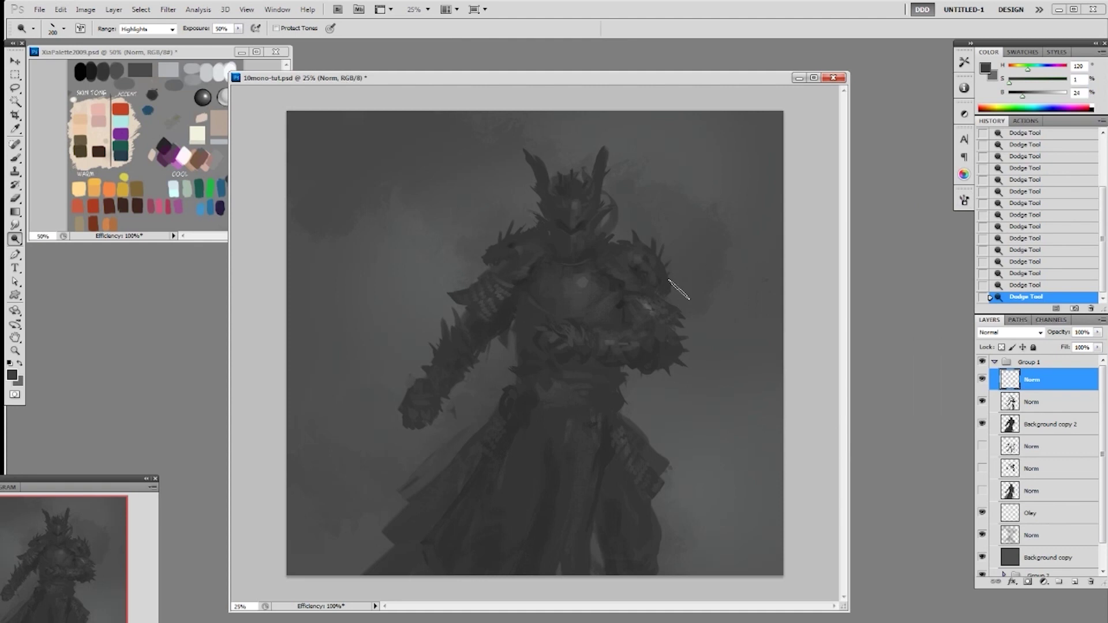
Paint lighter edges on the bent-arm shoulder plates with the 19 px brush and a grey sampled from the upper arm
{"action": "key", "text": "b"}
{"action": "right_click", "coordinate": [670, 257]}
{"action": "double_click", "coordinate": [747, 328]}
{"action": "left_click", "coordinate": [766, 280]}
{"action": "left_click", "coordinate": [649, 305], "text": "alt"}
{"action": "mouse_move", "coordinate": [645, 254]}
{"action": "left_mouse_down"}
{"action": "mouse_move", "coordinate": [666, 280]}
{"action": "mouse_move", "coordinate": [647, 263]}
{"action": "left_mouse_up"}
{"action": "key", "text": "ctrl+z"}
{"action": "left_click_drag", "start_coordinate": [639, 259], "coordinate": [642, 264]}
{"action": "left_click", "coordinate": [638, 243]}
{"action": "left_click", "coordinate": [647, 249]}
{"action": "left_click", "coordinate": [647, 248]}
{"action": "left_click", "coordinate": [664, 292]}
{"action": "left_click", "coordinate": [636, 266]}
Set the brush opacity to 100% and mark the inner edge of the bent-arm shoulder plate with a sampled grey
{"action": "left_click", "coordinate": [630, 254], "text": "alt"}
{"action": "key", "text": "0"}
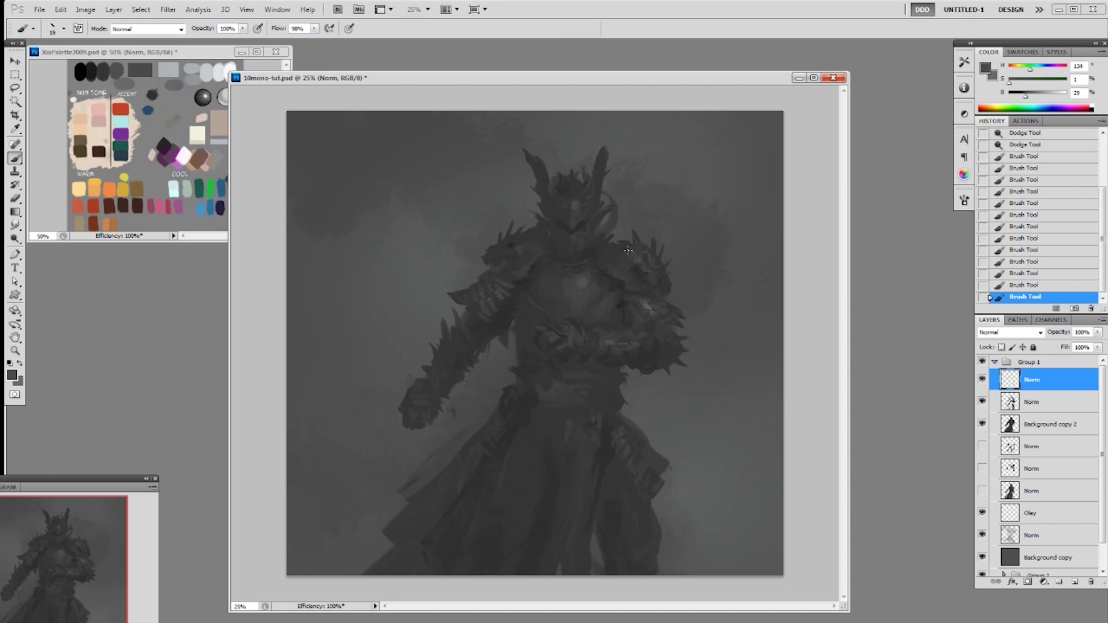
{"action": "left_click", "coordinate": [622, 250]}
Erase excess paint around the upper spikes of the bent-arm shoulder
{"action": "key", "text": "e"}
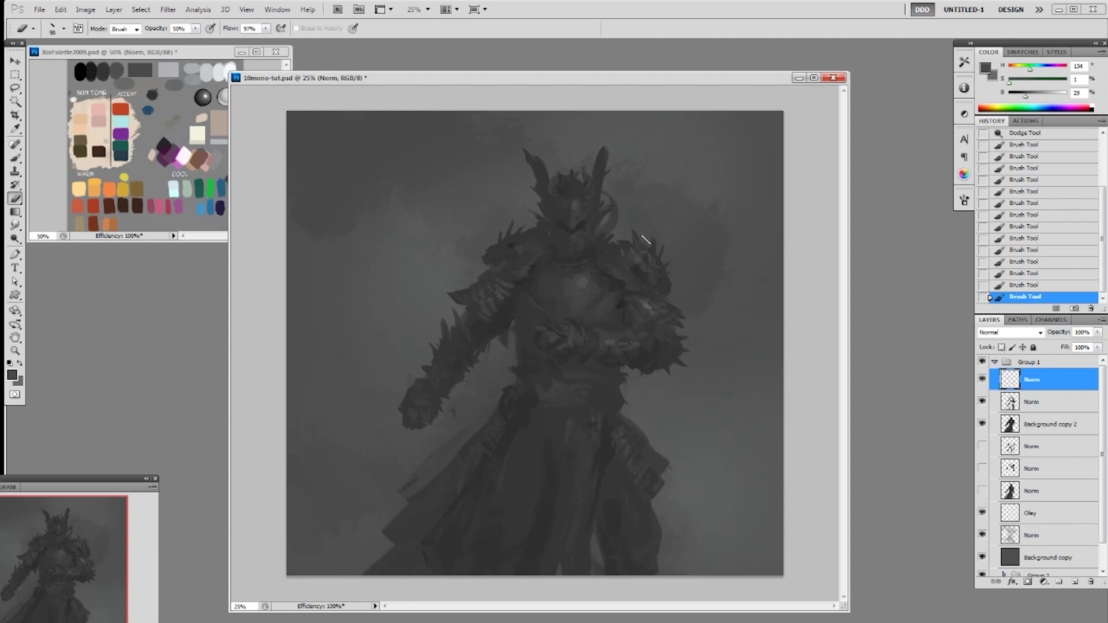
{"action": "left_click", "coordinate": [653, 245]}
{"action": "left_click", "coordinate": [639, 246]}
{"action": "left_click", "coordinate": [649, 243]}
{"action": "left_click", "coordinate": [670, 231]}
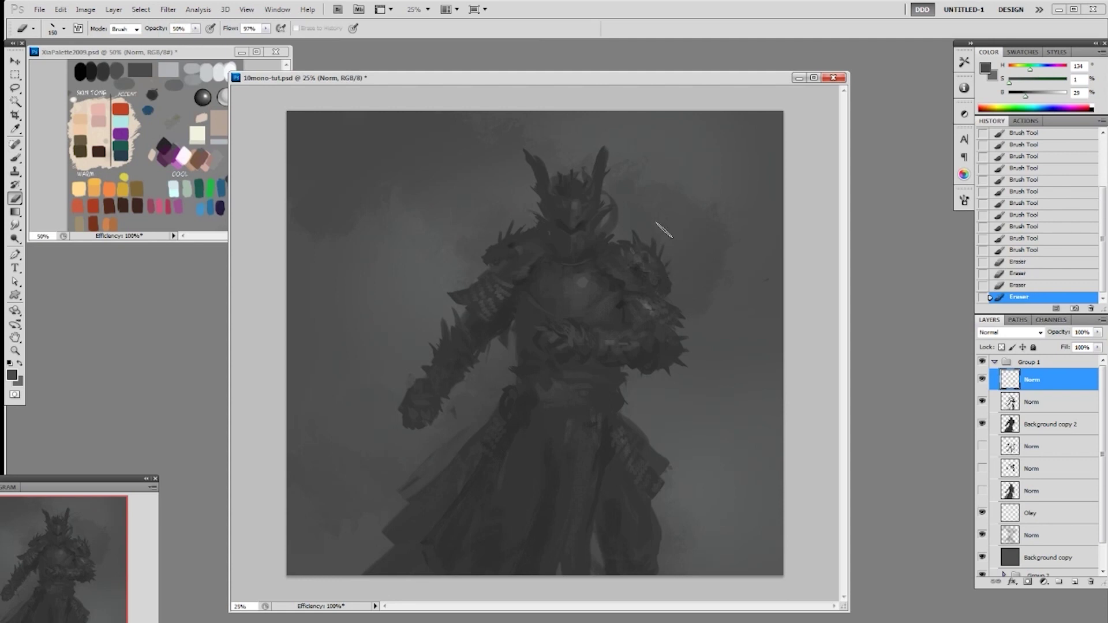
Add grey accents to the bent-arm shoulder spikes and along the collar with the brush
{"action": "key", "text": "b"}
{"action": "left_click", "coordinate": [646, 261]}
{"action": "left_click", "coordinate": [656, 264]}
{"action": "left_click", "coordinate": [660, 258]}
{"action": "left_click", "coordinate": [632, 226]}
{"action": "left_click", "coordinate": [629, 260]}
{"action": "left_click", "coordinate": [595, 260]}
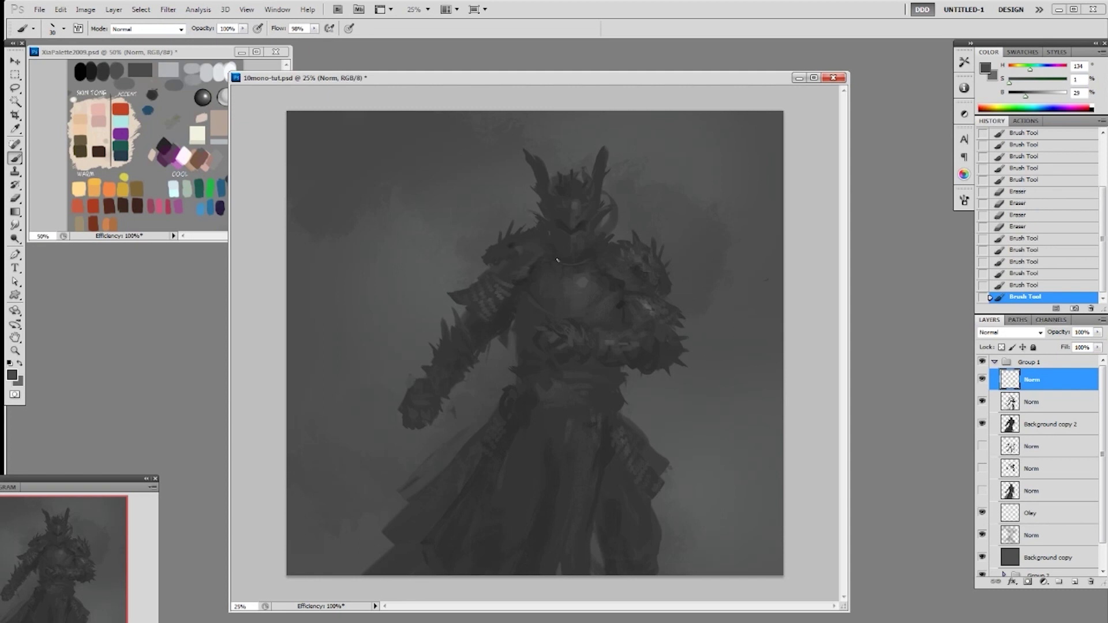
Paint the raised plates and spikes of the straight-arm shoulder with sampled mid greys
{"action": "left_click_drag", "start_coordinate": [507, 244], "coordinate": [504, 254]}
{"action": "left_click", "coordinate": [512, 251], "text": "alt"}
{"action": "left_click", "coordinate": [508, 250]}
{"action": "left_click", "coordinate": [511, 247], "text": "alt"}
{"action": "left_click", "coordinate": [515, 242]}
{"action": "left_click", "coordinate": [501, 251], "text": "alt"}
{"action": "left_click", "coordinate": [506, 248], "text": "alt"}
{"action": "left_click", "coordinate": [508, 243]}
{"action": "left_click", "coordinate": [528, 239]}
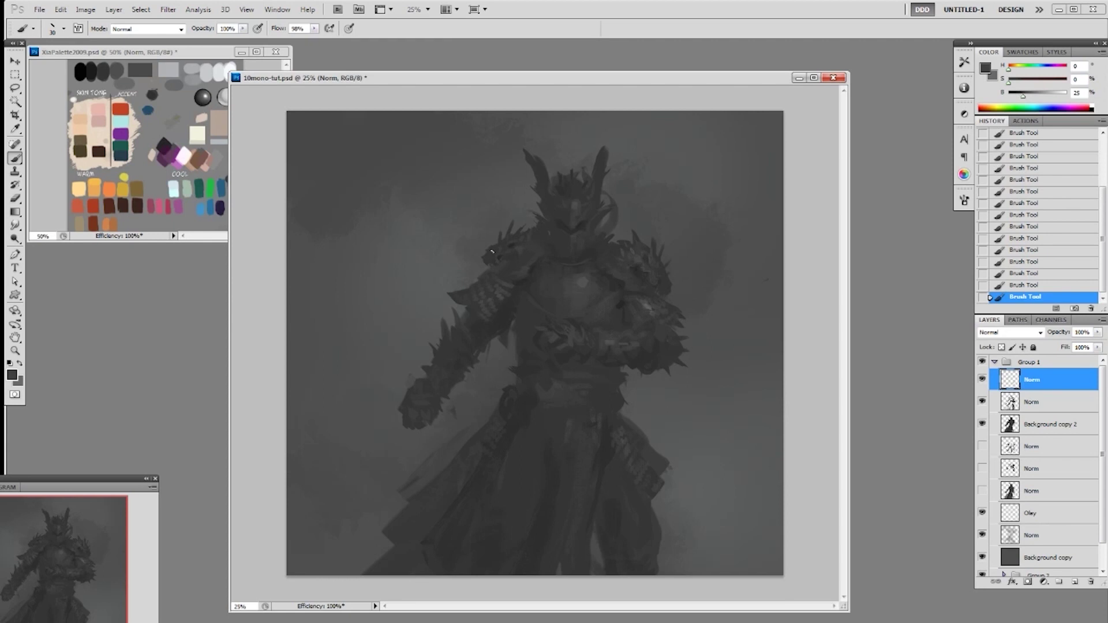
Deepen the recesses of the straight-arm shoulder armour with sampled dark greys
{"action": "left_click", "coordinate": [506, 260], "text": "alt"}
{"action": "left_click", "coordinate": [515, 238], "text": "alt"}
{"action": "left_click", "coordinate": [518, 276], "text": "alt"}
{"action": "left_click", "coordinate": [515, 268], "text": "alt"}
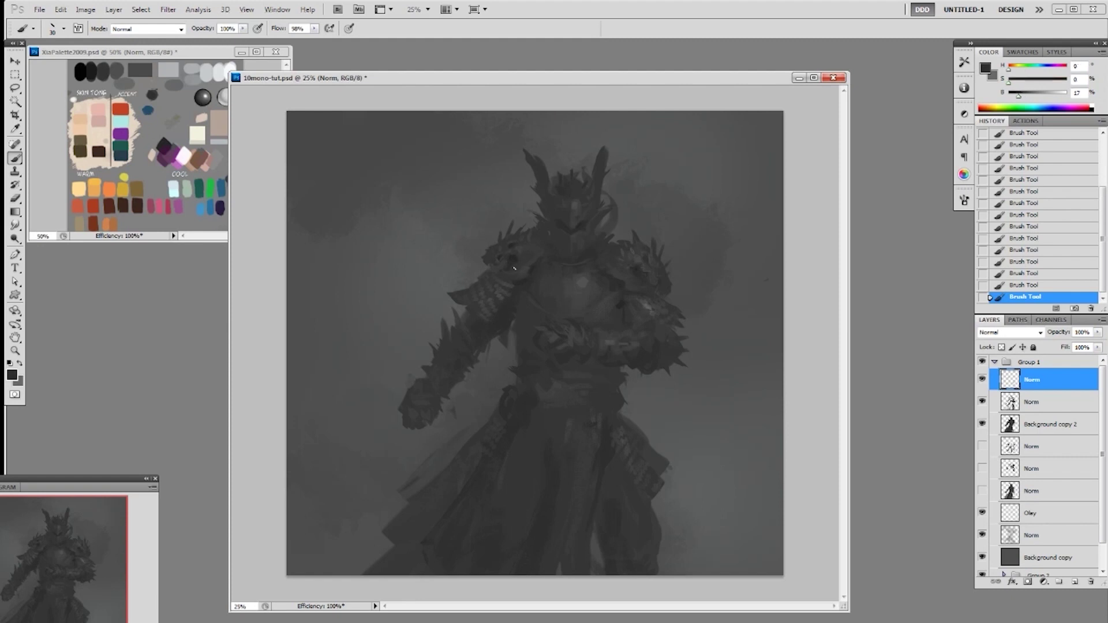
Choose a 35 px flat brush tip, sample a lighter grey from the chestplate and set the tip angle to 45°
{"action": "right_click", "coordinate": [557, 254]}
{"action": "left_click", "coordinate": [666, 381]}
{"action": "key", "text": "Return"}
{"action": "right_click", "coordinate": [545, 283]}
{"action": "left_click", "coordinate": [674, 400]}
{"action": "key", "text": "Return"}
{"action": "left_click", "coordinate": [586, 282], "text": "alt"}
{"action": "left_click", "coordinate": [963, 200]}
{"action": "left_click_drag", "start_coordinate": [938, 311], "coordinate": [931, 298]}
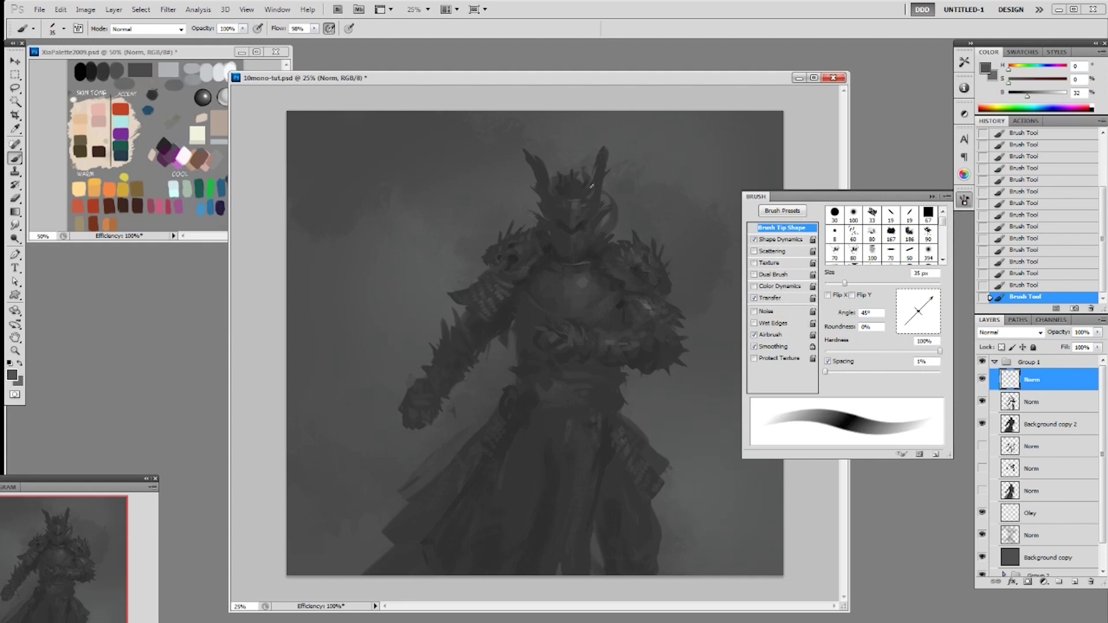
Paint grey accents on the helmet's face, turning the brush tip angle to 103° and 3° for the strokes
{"action": "left_click_drag", "start_coordinate": [930, 299], "coordinate": [914, 293]}
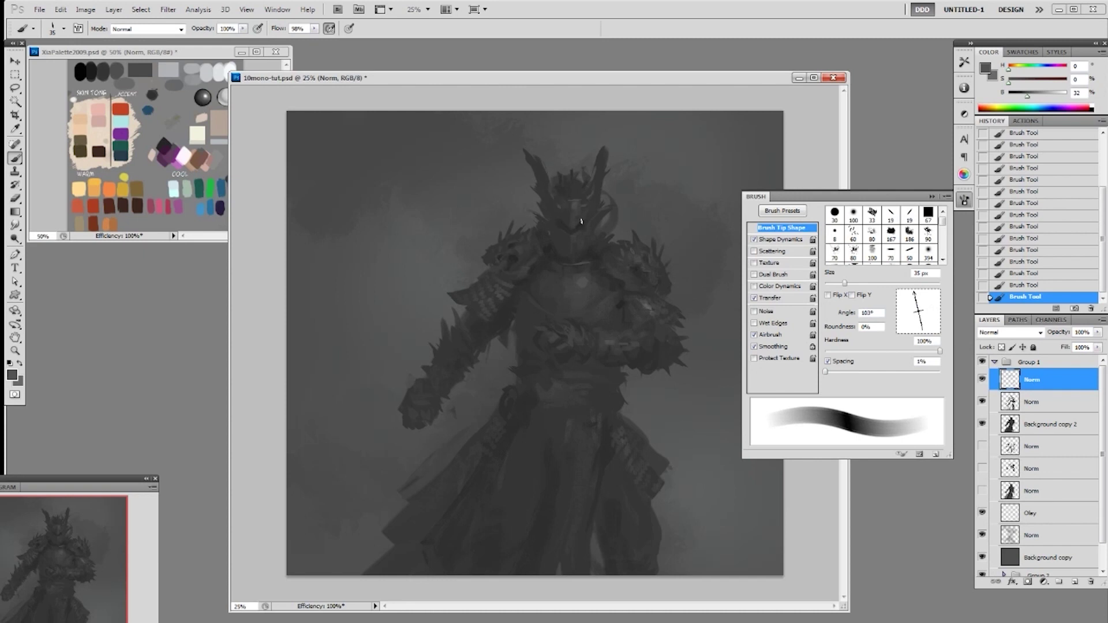
{"action": "left_click_drag", "start_coordinate": [914, 292], "coordinate": [938, 311]}
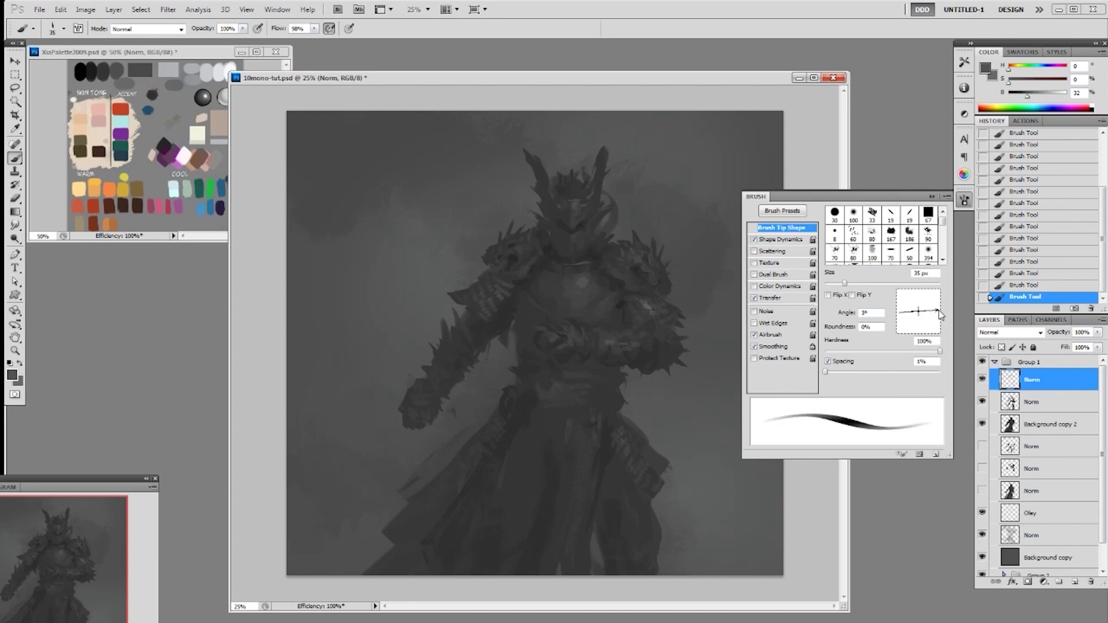
{"action": "right_click", "coordinate": [579, 215]}
{"action": "left_click_drag", "start_coordinate": [919, 306], "coordinate": [900, 305]}
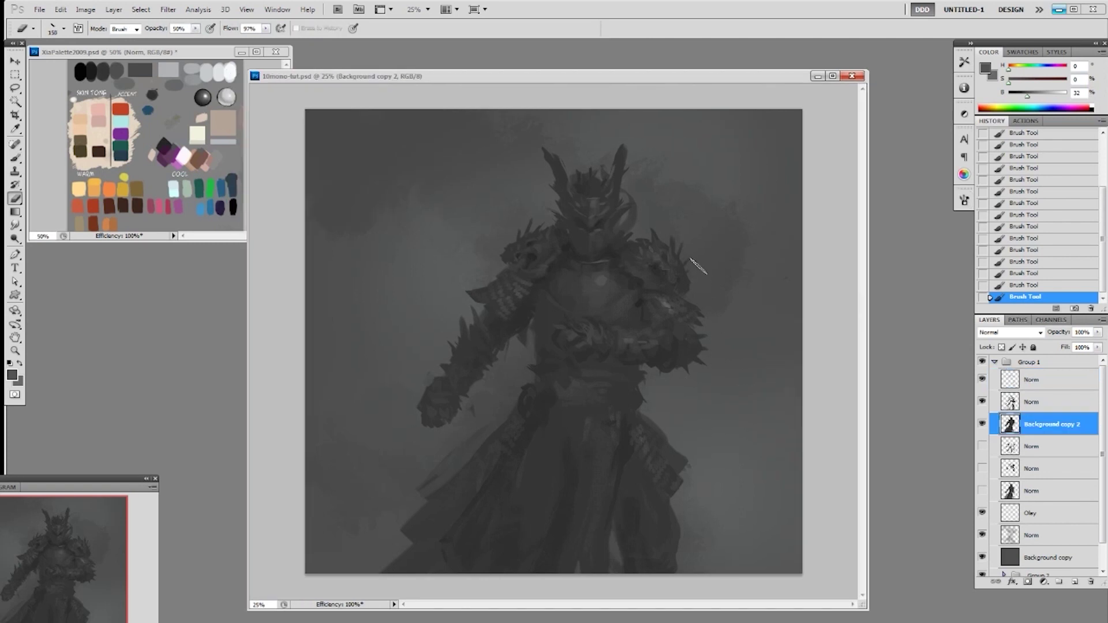
Erase around the outer spikes of the bent-arm shoulder on the Background copy 2 layer to sharpen its silhouette
{"action": "right_click", "coordinate": [695, 260]}
{"action": "key", "text": "Escape"}
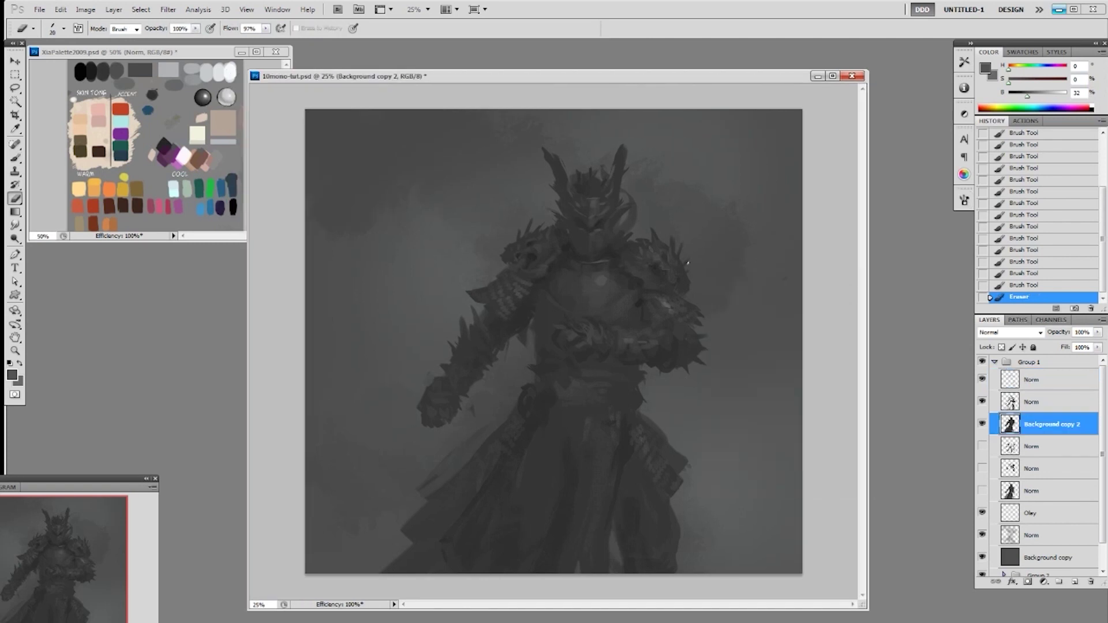
{"action": "key", "text": "bracketright"}
{"action": "left_click_drag", "start_coordinate": [688, 266], "coordinate": [689, 271]}
{"action": "left_click_drag", "start_coordinate": [689, 269], "coordinate": [688, 279]}
{"action": "left_click_drag", "start_coordinate": [689, 279], "coordinate": [688, 270]}
{"action": "left_click_drag", "start_coordinate": [687, 269], "coordinate": [688, 276]}
{"action": "left_click_drag", "start_coordinate": [688, 277], "coordinate": [688, 282]}
{"action": "left_click_drag", "start_coordinate": [688, 279], "coordinate": [686, 271]}
{"action": "left_click_drag", "start_coordinate": [673, 236], "coordinate": [671, 240]}
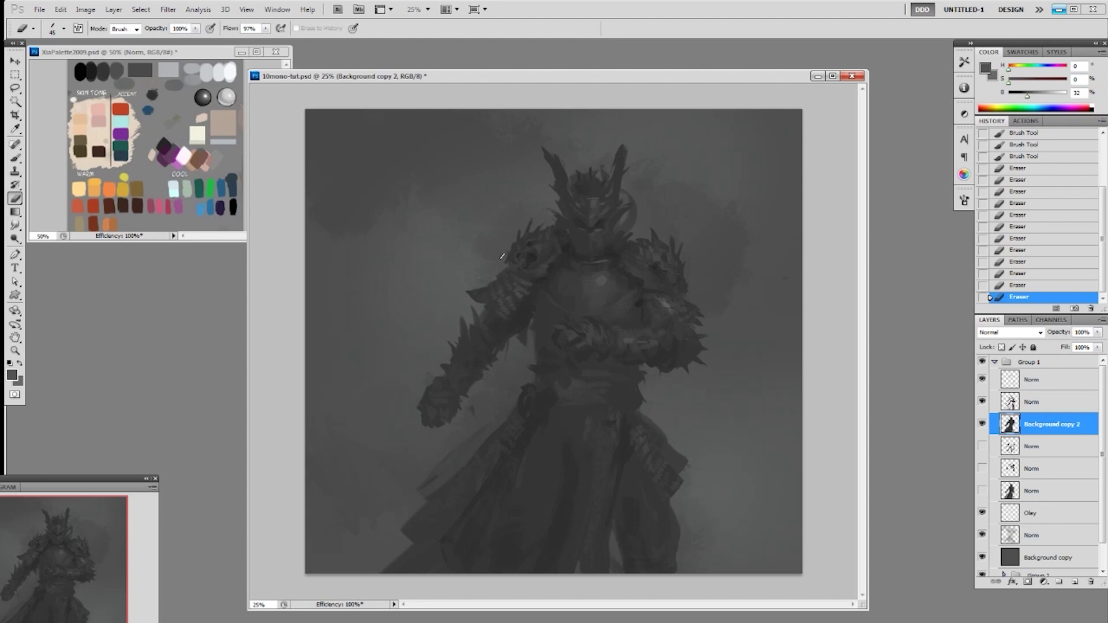
Trim the outer edge of the straight-arm shoulder with the eraser and make the top Norm layer active
{"action": "left_click_drag", "start_coordinate": [507, 249], "coordinate": [522, 267]}
{"action": "key", "text": "b"}
{"action": "left_click", "coordinate": [514, 259]}
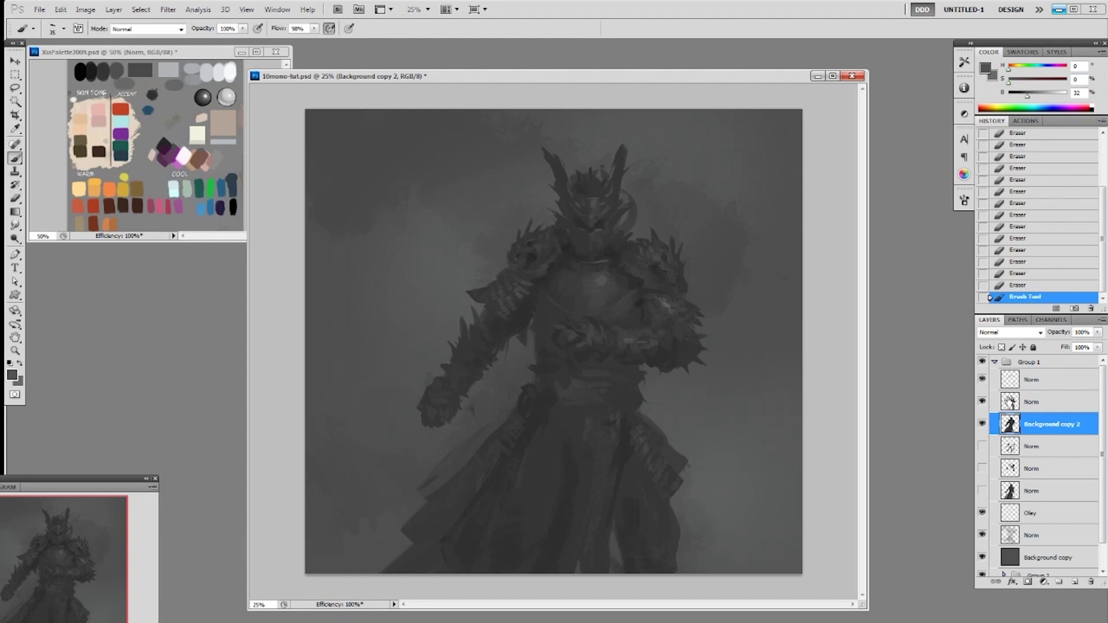
{"action": "left_click", "coordinate": [1038, 381]}
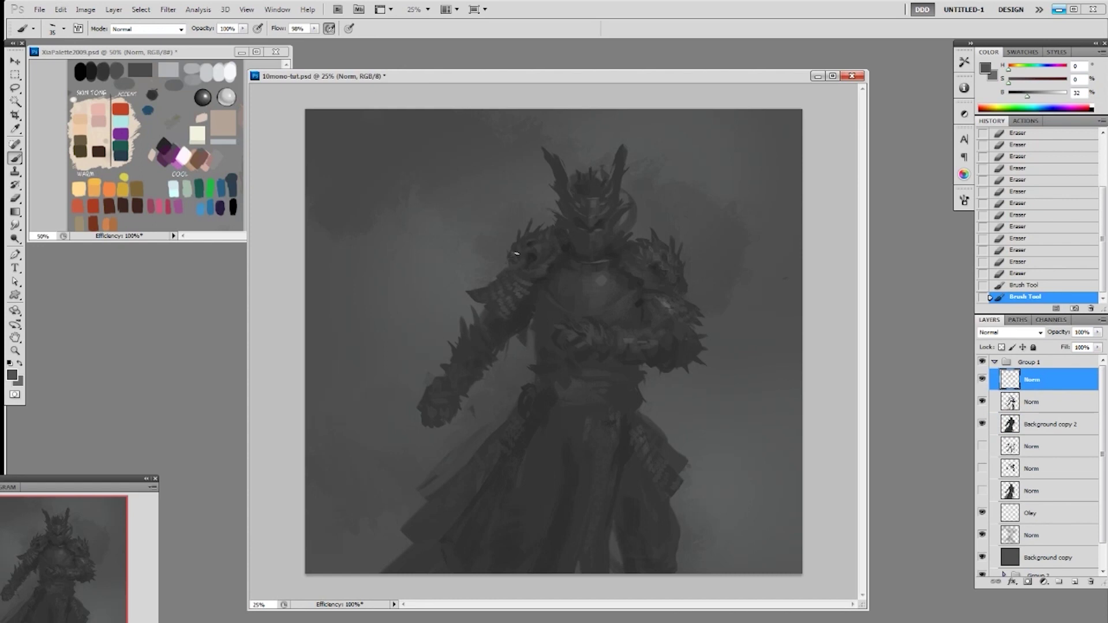
{"action": "left_click", "coordinate": [1031, 277]}
Paint small plate details on the straight-arm shoulder with sampled greys on the top Norm layer, undoing the last strokes
{"action": "left_click", "coordinate": [531, 248], "text": "alt"}
{"action": "left_click_drag", "start_coordinate": [514, 254], "coordinate": [517, 261]}
{"action": "left_click_drag", "start_coordinate": [515, 255], "coordinate": [520, 262]}
{"action": "left_click", "coordinate": [1039, 380]}
{"action": "left_click", "coordinate": [521, 254], "text": "alt"}
{"action": "left_click", "coordinate": [518, 258]}
{"action": "left_click", "coordinate": [515, 255]}
{"action": "left_click", "coordinate": [514, 257]}
{"action": "left_click", "coordinate": [516, 257], "text": "alt"}
{"action": "left_click", "coordinate": [517, 257]}
{"action": "key", "text": "ctrl+alt+z"}
{"action": "key", "text": "ctrl+alt+z"}
Refine the outer plates and upper spikes of the straight-arm shoulder with sampled dark grey strokes
{"action": "left_click_drag", "start_coordinate": [516, 255], "coordinate": [518, 260]}
{"action": "left_click_drag", "start_coordinate": [517, 254], "coordinate": [526, 250]}
{"action": "left_click", "coordinate": [535, 247], "text": "alt"}
{"action": "left_click_drag", "start_coordinate": [524, 245], "coordinate": [527, 249]}
{"action": "left_click", "coordinate": [514, 252]}
{"action": "left_click", "coordinate": [557, 231]}
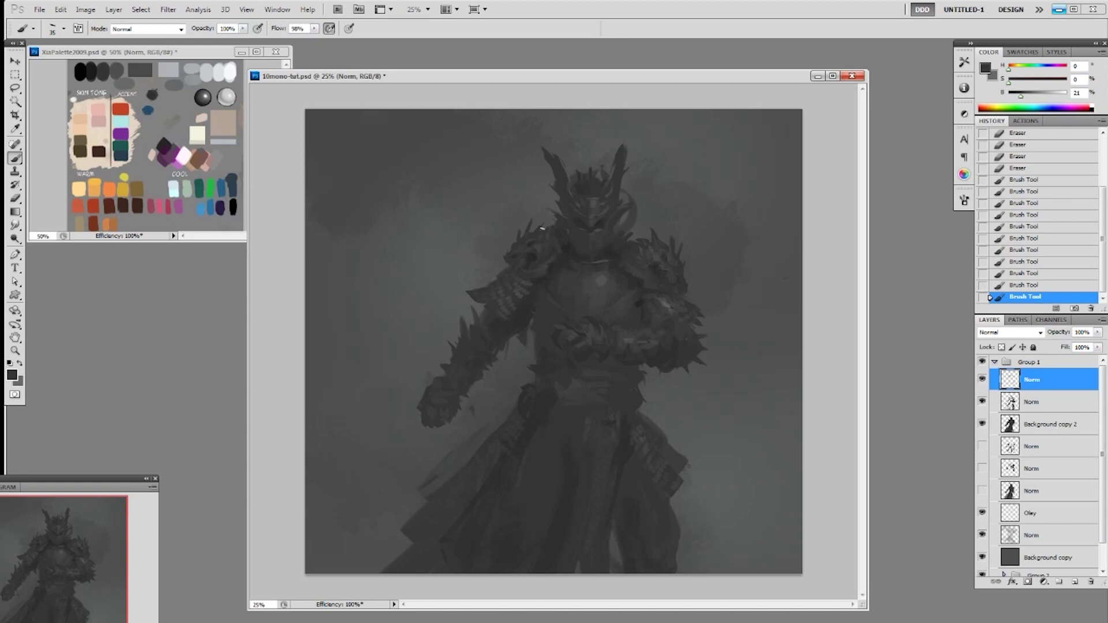
Erase the gaps between the straight-arm shoulder's upper spikes on the Background copy 2 layer
{"action": "key", "text": "e"}
{"action": "left_click_drag", "start_coordinate": [531, 222], "coordinate": [529, 225]}
{"action": "left_click", "coordinate": [1025, 429]}
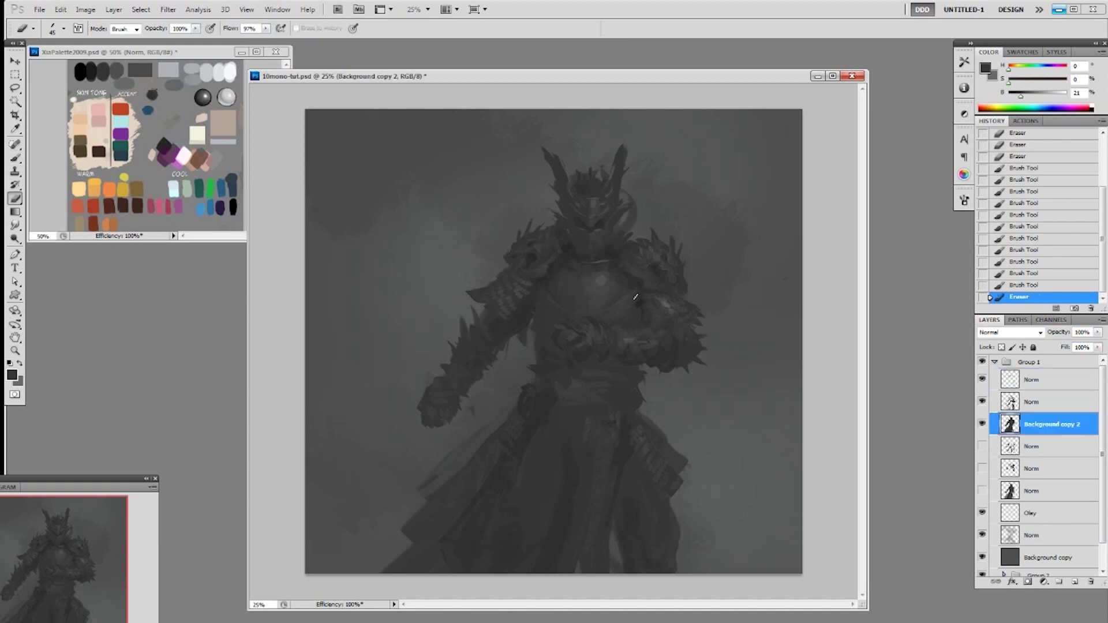
{"action": "left_click", "coordinate": [530, 221]}
{"action": "left_click", "coordinate": [528, 223]}
{"action": "left_click", "coordinate": [521, 233]}
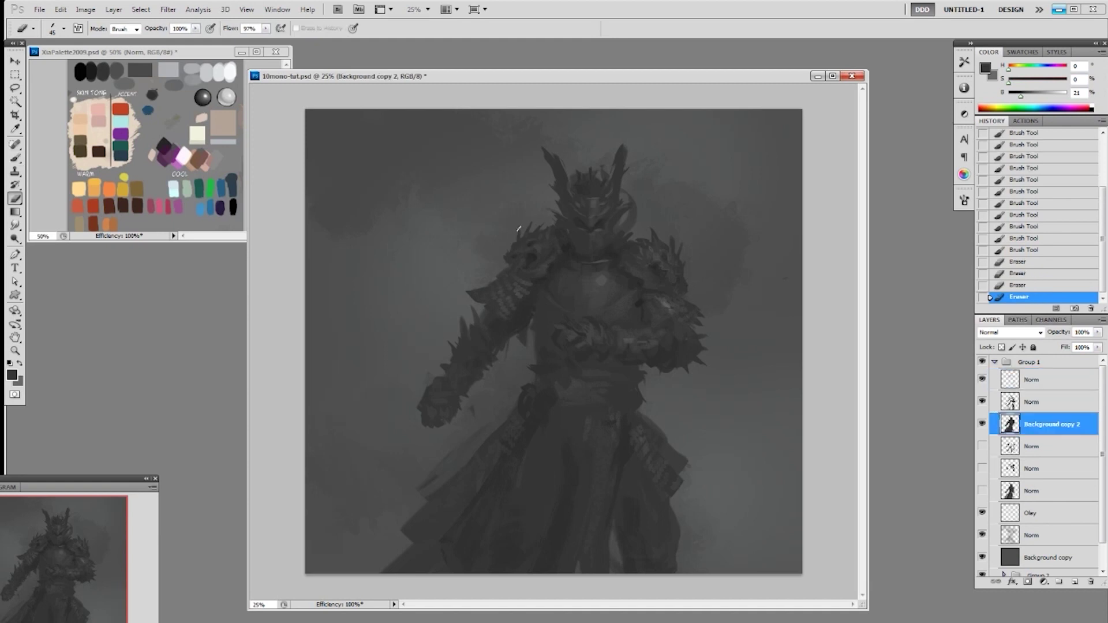
{"action": "left_click", "coordinate": [523, 234]}
Paint thin spikes on the straight-arm shoulder with an angled 19 px brush tip at 8% roundness
{"action": "key", "text": "b"}
{"action": "right_click", "coordinate": [542, 244]}
{"action": "left_click", "coordinate": [620, 317]}
{"action": "left_click", "coordinate": [963, 200]}
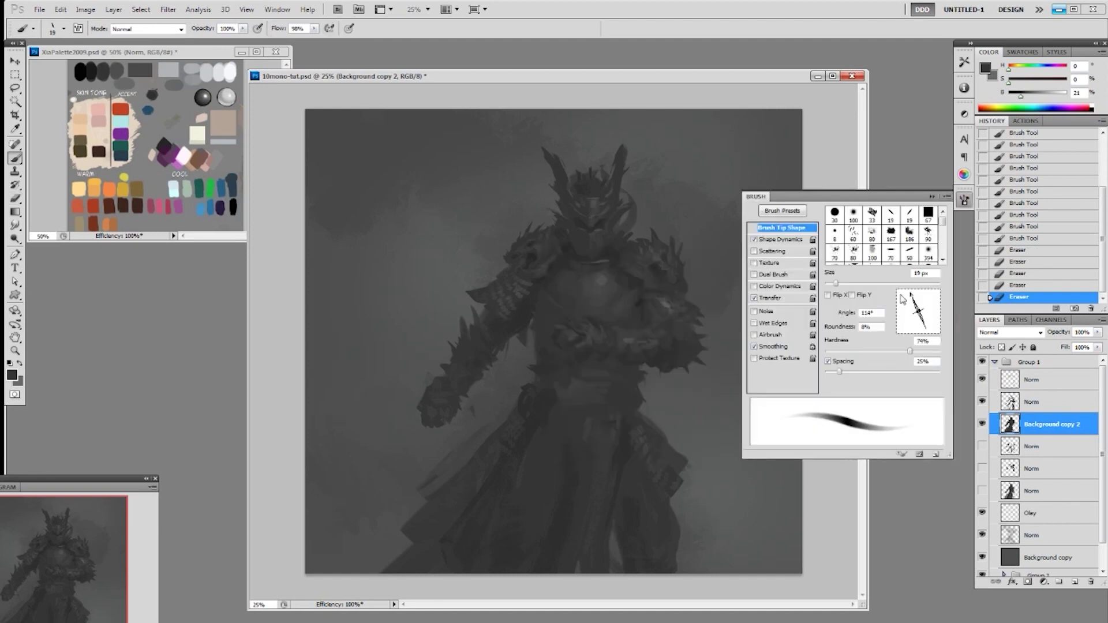
{"action": "left_click_drag", "start_coordinate": [517, 253], "coordinate": [526, 237]}
{"action": "key", "text": "ctrl+z"}
{"action": "left_click", "coordinate": [932, 197]}
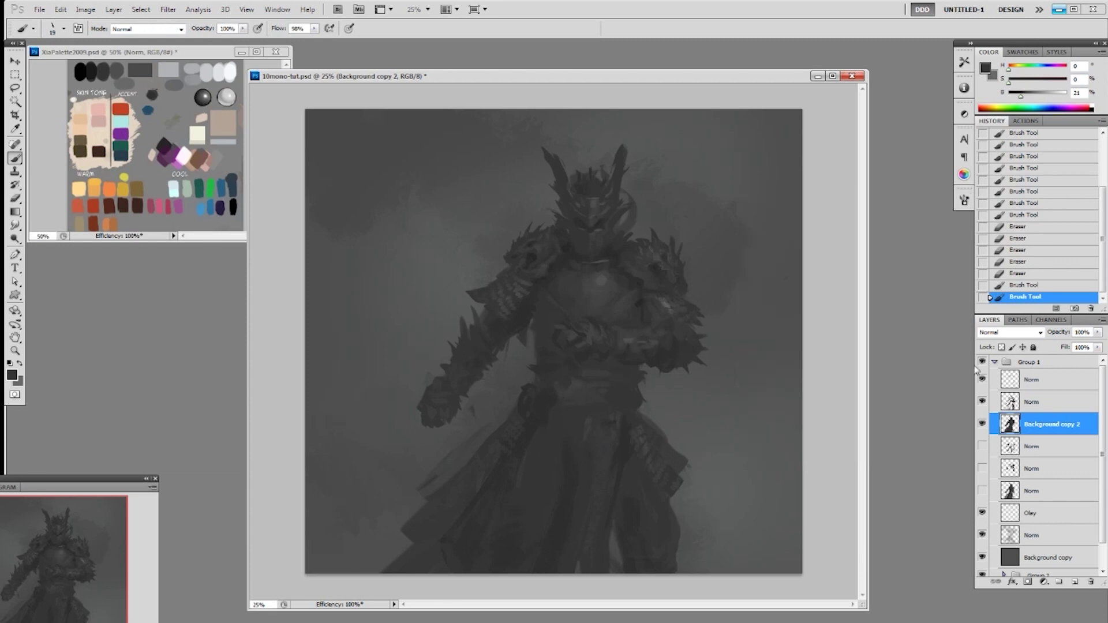
Add a new Norm layer on top and paint dark strokes where the chestplate meets the bent-arm shoulder
{"action": "left_click", "coordinate": [1031, 382]}
{"action": "left_click", "coordinate": [617, 249], "text": "alt"}
{"action": "key", "text": "ctrl+z"}
{"action": "left_click_drag", "start_coordinate": [623, 271], "coordinate": [637, 301]}
{"action": "key", "text": "ctrl+shift+n"}
{"action": "key", "text": "bracketright"}
{"action": "key", "text": "bracketright"}
{"action": "left_click_drag", "start_coordinate": [615, 264], "coordinate": [632, 289]}
Redo the dark strokes along the chestplate's armhole on the straight-arm side with another brush tip
{"action": "mouse_move", "coordinate": [561, 265]}
{"action": "left_mouse_down"}
{"action": "mouse_move", "coordinate": [557, 302]}
{"action": "mouse_move", "coordinate": [555, 281]}
{"action": "left_mouse_up"}
{"action": "key", "text": "ctrl+z"}
{"action": "key", "text": "ctrl+z"}
{"action": "right_click", "coordinate": [579, 265]}
{"action": "left_click", "coordinate": [671, 333]}
{"action": "left_click_drag", "start_coordinate": [560, 272], "coordinate": [556, 279]}
{"action": "left_click_drag", "start_coordinate": [560, 272], "coordinate": [556, 281]}
Shade the chestplate's bent-arm side and the edge of the waist with greys sampled from the armour
{"action": "left_click", "coordinate": [602, 281], "text": "alt"}
{"action": "left_click_drag", "start_coordinate": [627, 280], "coordinate": [630, 289]}
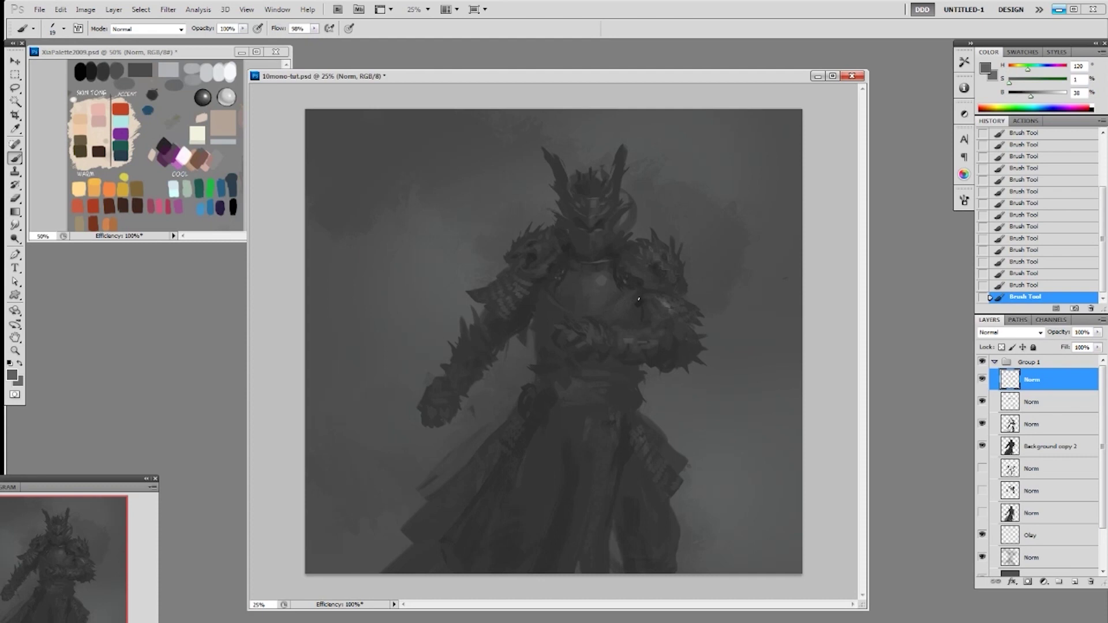
{"action": "left_click", "coordinate": [632, 290], "text": "alt"}
{"action": "right_click", "coordinate": [640, 310]}
{"action": "left_click", "coordinate": [711, 417]}
{"action": "left_click_drag", "start_coordinate": [637, 303], "coordinate": [635, 323]}
{"action": "left_click_drag", "start_coordinate": [637, 390], "coordinate": [622, 397]}
{"action": "left_click", "coordinate": [638, 395], "text": "alt"}
{"action": "left_click", "coordinate": [558, 260], "text": "alt"}
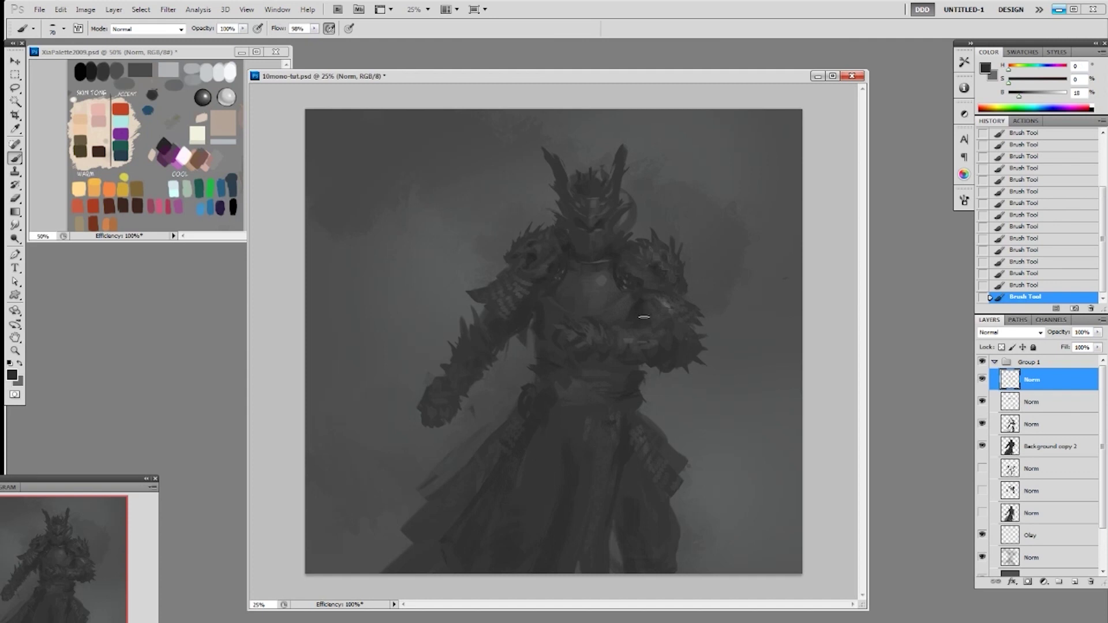
Paint the chestplate, neck guard and lower helmet with a smaller brush and sampled greys
{"action": "left_click", "coordinate": [613, 284], "text": "alt"}
{"action": "key", "text": "bracketleft"}
{"action": "key", "text": "bracketleft"}
{"action": "left_click", "coordinate": [559, 294], "text": "alt"}
{"action": "left_click", "coordinate": [608, 278], "text": "alt"}
{"action": "left_click", "coordinate": [581, 239], "text": "alt"}
{"action": "left_click", "coordinate": [624, 223], "text": "alt"}
{"action": "left_click", "coordinate": [581, 237], "text": "alt"}
Step back through the latest brush strokes and restore them to compare the chest and neck before and after
{"action": "key", "text": "ctrl+alt+z"}
{"action": "key", "text": "ctrl+alt+z"}
{"action": "key", "text": "ctrl+alt+z"}
{"action": "key", "text": "ctrl+alt+z"}
{"action": "key", "text": "ctrl+alt+z"}
{"action": "key", "text": "ctrl+alt+z"}
{"action": "key", "text": "ctrl+alt+z"}
{"action": "key", "text": "ctrl+alt+z"}
{"action": "key", "text": "ctrl+alt+z"}
{"action": "key", "text": "ctrl+alt+z"}
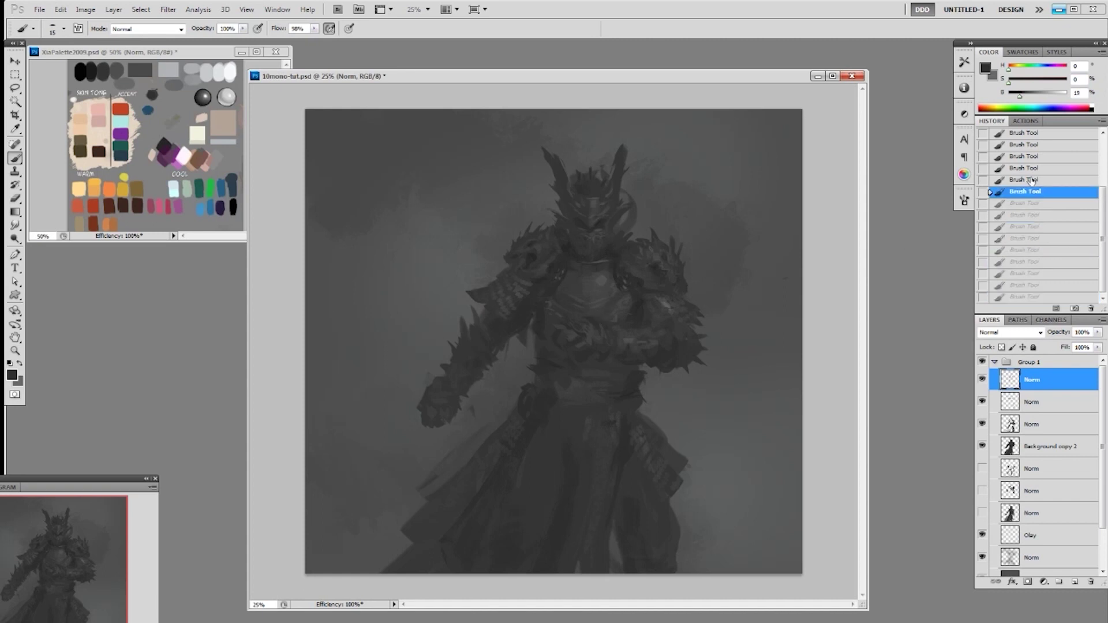
{"action": "key", "text": "ctrl+shift+z"}
{"action": "key", "text": "ctrl+shift+z"}
{"action": "key", "text": "ctrl+shift+z"}
{"action": "key", "text": "ctrl+shift+z"}
{"action": "key", "text": "ctrl+shift+z"}
{"action": "key", "text": "ctrl+shift+z"}
{"action": "key", "text": "ctrl+shift+z"}
{"action": "key", "text": "ctrl+shift+z"}
{"action": "key", "text": "ctrl+shift+z"}
{"action": "key", "text": "ctrl+shift+z"}
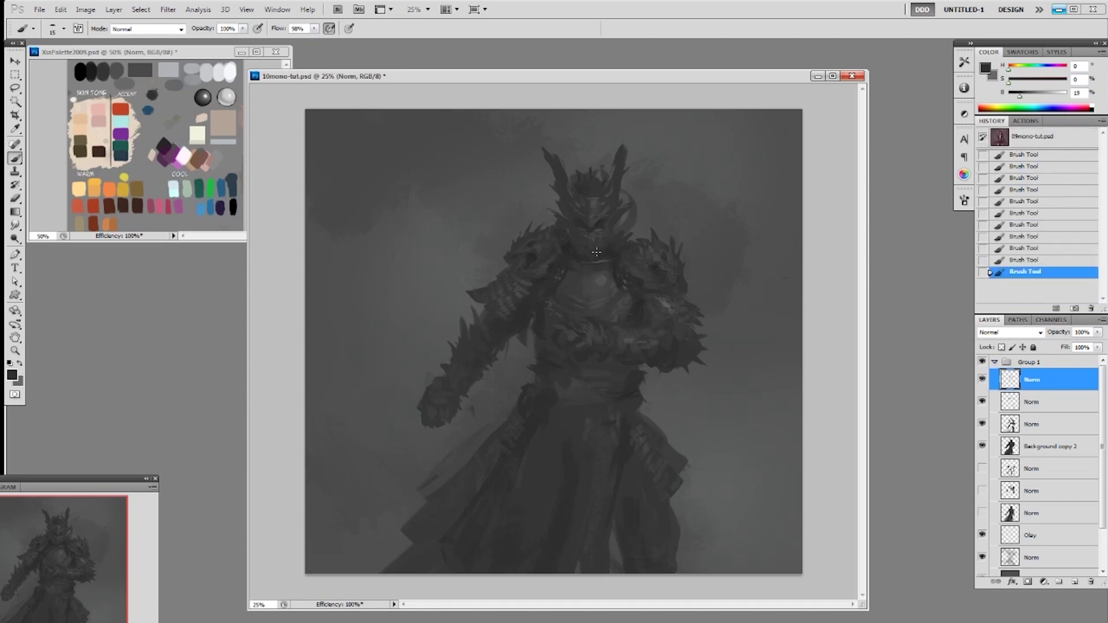
Add brush strokes to the neck guard, chestplate and the helmet's side with a sampled dark grey
{"action": "left_click_drag", "start_coordinate": [598, 254], "coordinate": [601, 290]}
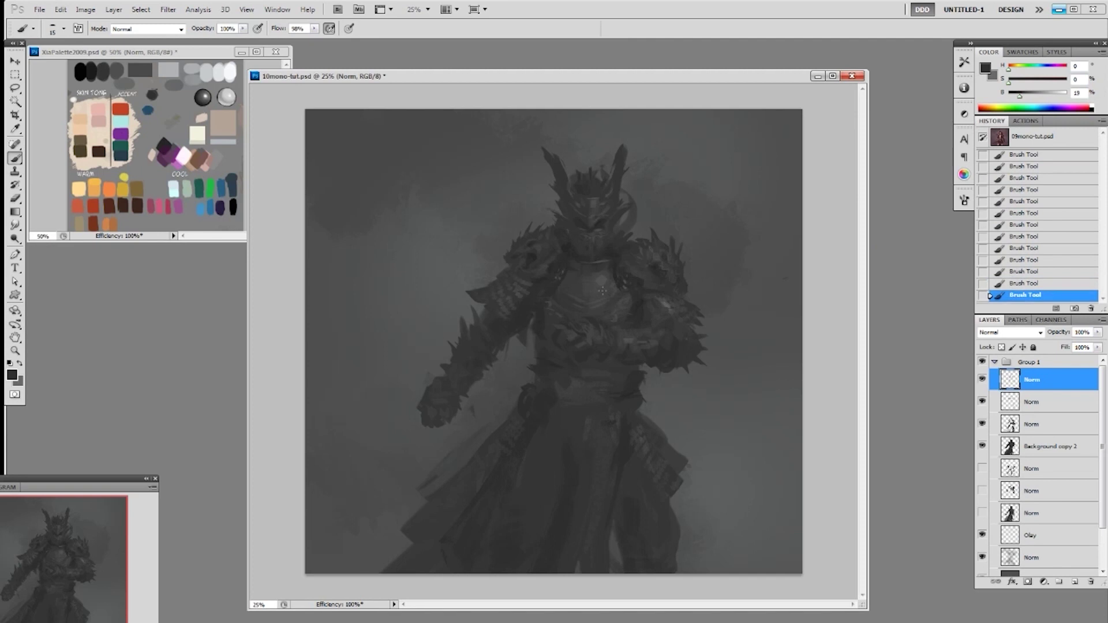
{"action": "left_click", "coordinate": [572, 220], "text": "alt"}
{"action": "key", "text": "ctrl+z"}
{"action": "mouse_move", "coordinate": [564, 203]}
{"action": "left_mouse_down"}
{"action": "mouse_move", "coordinate": [571, 217]}
{"action": "mouse_move", "coordinate": [566, 199]}
{"action": "left_mouse_up"}
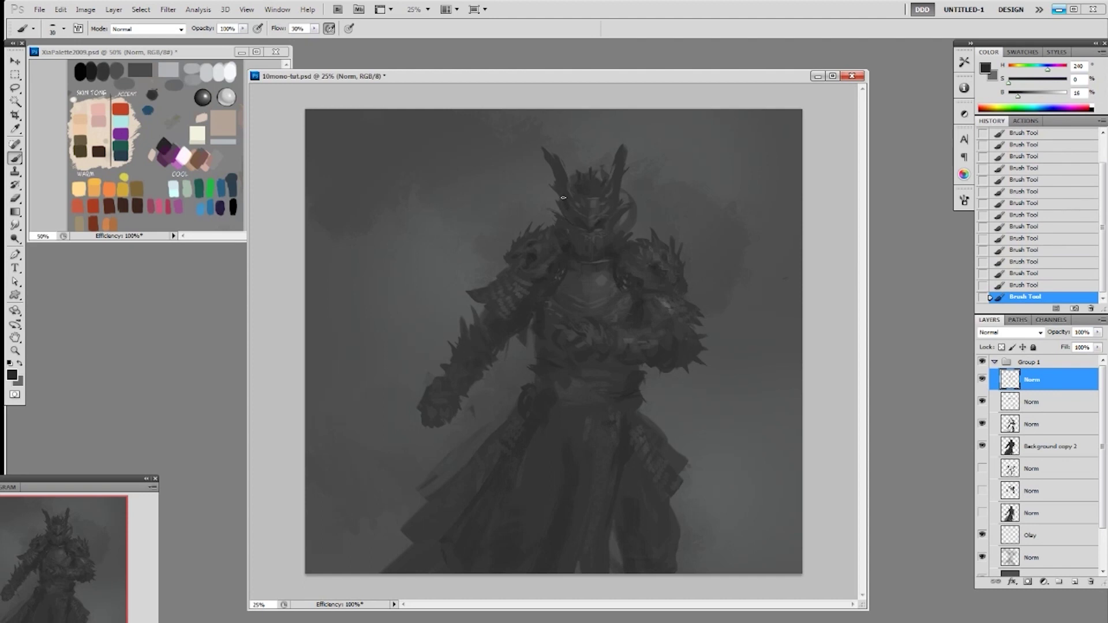
Darken the helmet's face with an enlarged brush at 70% opacity
{"action": "key", "text": "7"}
{"action": "key", "text": "bracketright"}
{"action": "key", "text": "bracketright"}
{"action": "key", "text": "bracketright"}
{"action": "left_click_drag", "start_coordinate": [569, 202], "coordinate": [589, 213]}
Sample a grey from the bent forearm, choose a detail brush tip and set 100% opacity and 98% flow
{"action": "left_click", "coordinate": [634, 331], "text": "alt"}
{"action": "right_click", "coordinate": [639, 321]}
{"action": "double_click", "coordinate": [720, 397]}
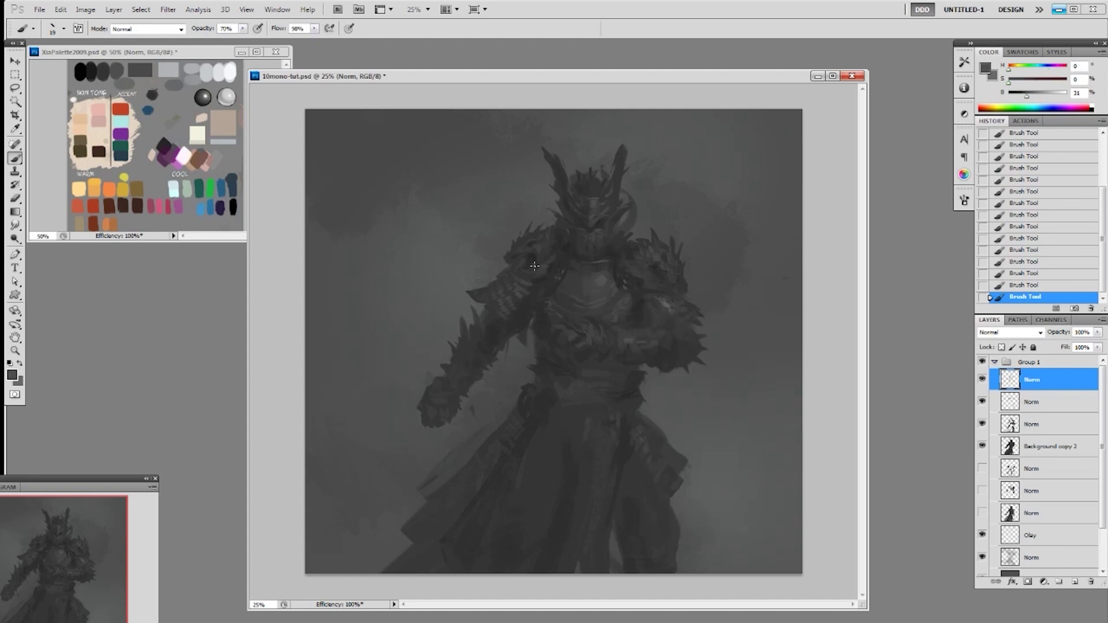
{"action": "key", "text": "shift+0"}
{"action": "key", "text": "0"}
{"action": "key", "text": "shift+9"}
{"action": "key", "text": "shift+8"}
{"action": "right_click", "coordinate": [637, 319]}
{"action": "double_click", "coordinate": [726, 393]}
Paint the bent forearm's plates and spikes and touch up the helmet's side with sampled greys
{"action": "left_click", "coordinate": [656, 358], "text": "alt"}
{"action": "left_click", "coordinate": [635, 359], "text": "alt"}
{"action": "left_click", "coordinate": [674, 345], "text": "alt"}
{"action": "left_click", "coordinate": [614, 261], "text": "alt"}
{"action": "left_click", "coordinate": [673, 318], "text": "alt"}
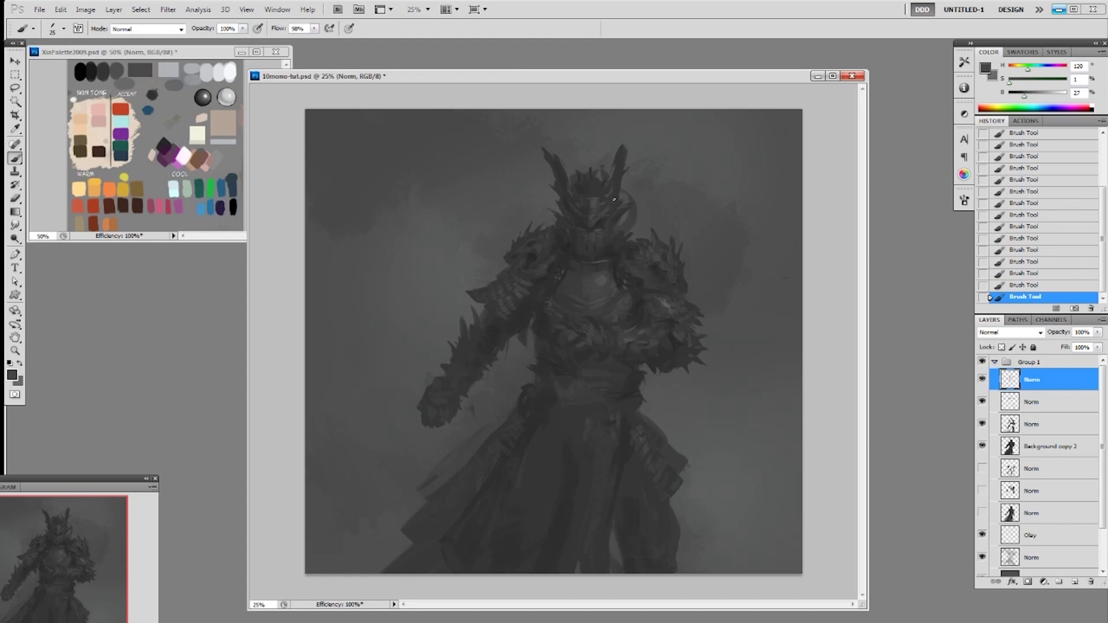
{"action": "left_click", "coordinate": [618, 218], "text": "alt"}
Erase excess paint from the neck guard beneath the helmet and along the collar
{"action": "key", "text": "e"}
{"action": "left_click_drag", "start_coordinate": [600, 261], "coordinate": [592, 266]}
{"action": "left_click", "coordinate": [595, 246]}
{"action": "left_click", "coordinate": [595, 247]}
{"action": "left_click", "coordinate": [595, 246]}
{"action": "left_click", "coordinate": [596, 246]}
{"action": "left_click", "coordinate": [596, 245]}
{"action": "left_click", "coordinate": [596, 246]}
{"action": "left_click", "coordinate": [596, 245]}
{"action": "left_click", "coordinate": [597, 245]}
{"action": "left_click", "coordinate": [593, 249]}
{"action": "left_click", "coordinate": [589, 252]}
{"action": "left_click_drag", "start_coordinate": [618, 251], "coordinate": [623, 244]}
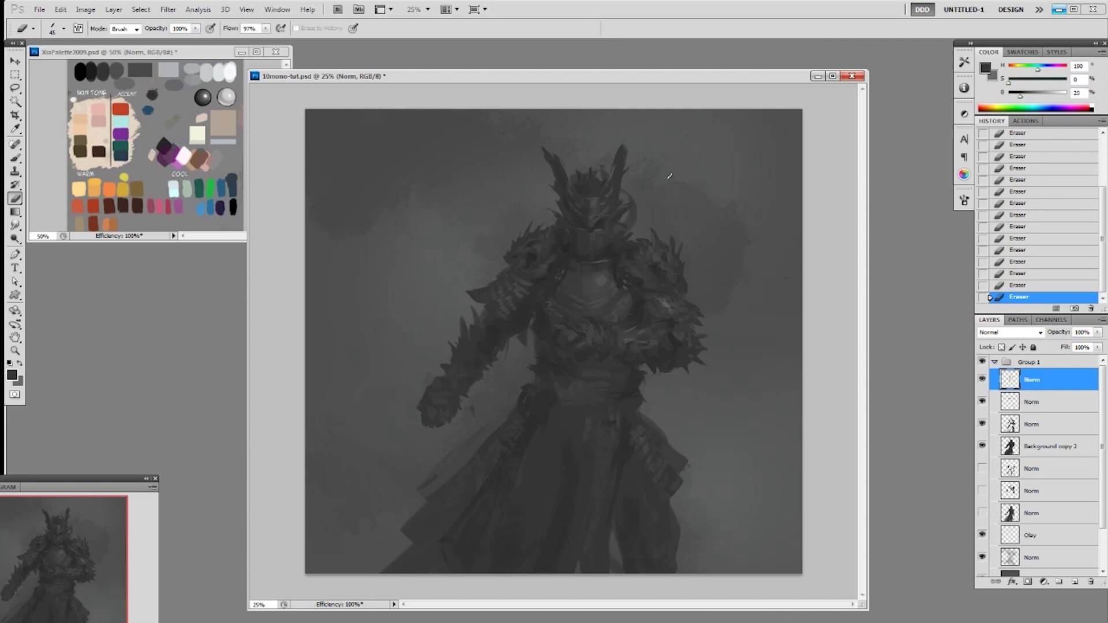
Repaint the neck guard and collar edge with a grey sampled below the helmet
{"action": "key", "text": "b"}
{"action": "left_click", "coordinate": [596, 243]}
{"action": "left_click", "coordinate": [596, 241], "text": "alt"}
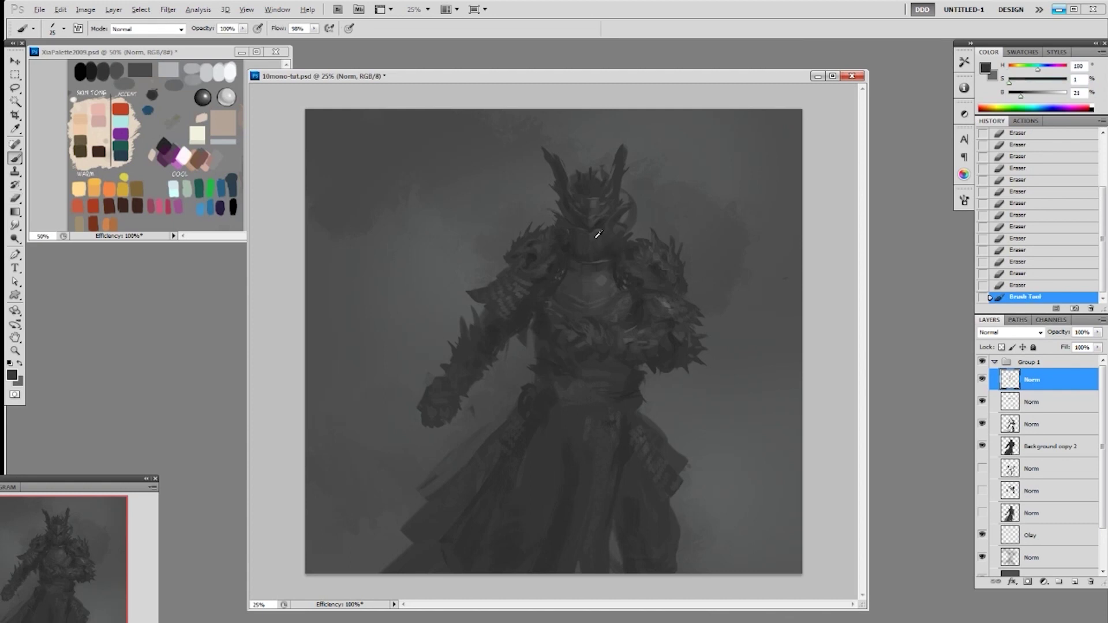
{"action": "left_click", "coordinate": [586, 254]}
{"action": "key", "text": "ctrl+z"}
{"action": "left_click_drag", "start_coordinate": [587, 254], "coordinate": [615, 259]}
Add a new layer directly beneath Background copy 2, sample a dark grey from the armour and choose the 19 px brush tip
{"action": "left_click", "coordinate": [1022, 468]}
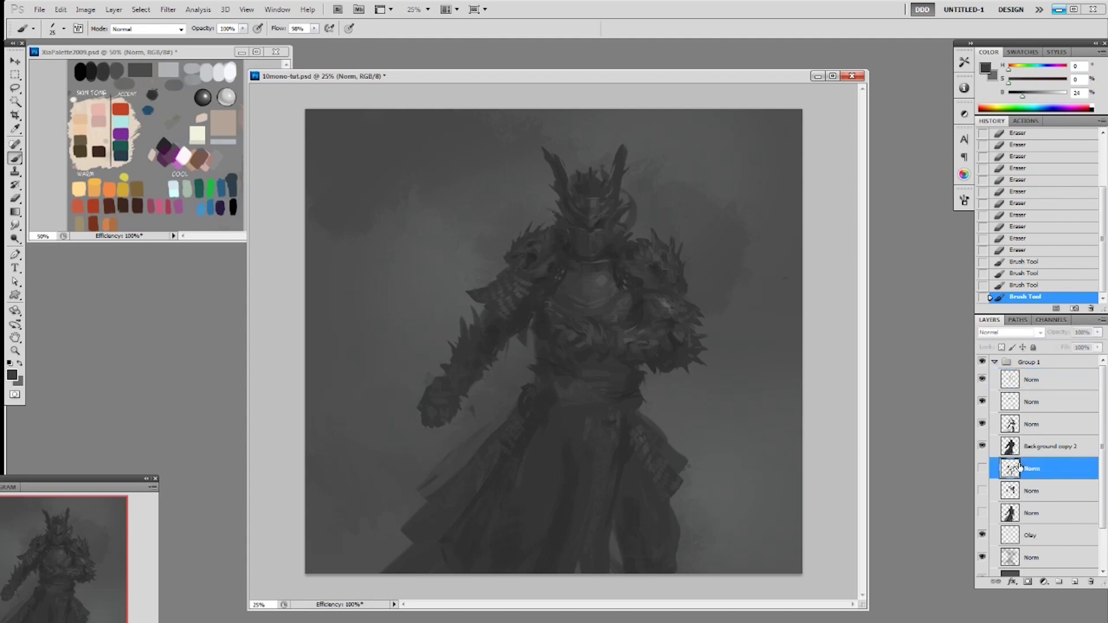
{"action": "key", "text": "F2"}
{"action": "left_click", "coordinate": [631, 311], "text": "alt"}
{"action": "right_click", "coordinate": [631, 312]}
{"action": "left_click", "coordinate": [728, 385]}
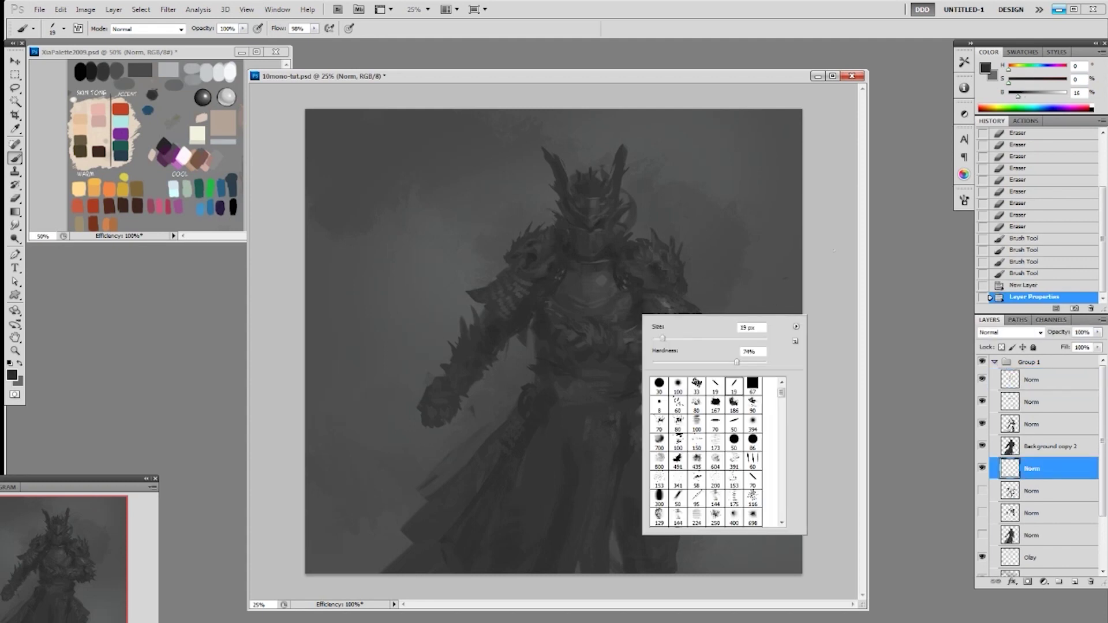
{"action": "left_click", "coordinate": [586, 289]}
Enlarge the brush to 700 px and paint a broad dark cape streaming from the shoulders past the lowered arm's side
{"action": "key", "text": "bracketright"}
{"action": "key", "text": "bracketright"}
{"action": "key", "text": "bracketright"}
{"action": "key", "text": "bracketright"}
{"action": "key", "text": "bracketright"}
{"action": "key", "text": "bracketright"}
{"action": "key", "text": "bracketright"}
{"action": "key", "text": "bracketright"}
{"action": "key", "text": "bracketright"}
{"action": "key", "text": "bracketright"}
{"action": "key", "text": "bracketright"}
{"action": "key", "text": "bracketright"}
{"action": "right_click", "coordinate": [420, 235]}
{"action": "left_click", "coordinate": [424, 220]}
{"action": "key", "text": "bracketright"}
{"action": "key", "text": "bracketright"}
{"action": "mouse_move", "coordinate": [385, 214]}
{"action": "left_mouse_down"}
{"action": "mouse_move", "coordinate": [450, 223]}
{"action": "mouse_move", "coordinate": [572, 279]}
{"action": "mouse_move", "coordinate": [463, 219]}
{"action": "mouse_move", "coordinate": [664, 294]}
{"action": "left_mouse_up"}
{"action": "key", "text": "ctrl+z"}
{"action": "key", "text": "ctrl+z"}
{"action": "mouse_move", "coordinate": [606, 256]}
{"action": "left_mouse_down"}
{"action": "mouse_move", "coordinate": [363, 240]}
{"action": "mouse_move", "coordinate": [548, 260]}
{"action": "mouse_move", "coordinate": [366, 237]}
{"action": "mouse_move", "coordinate": [515, 298]}
{"action": "mouse_move", "coordinate": [495, 255]}
{"action": "mouse_move", "coordinate": [329, 239]}
{"action": "mouse_move", "coordinate": [413, 272]}
{"action": "mouse_move", "coordinate": [614, 273]}
{"action": "left_mouse_up"}
{"action": "left_click_drag", "start_coordinate": [452, 239], "coordinate": [506, 315]}
{"action": "key", "text": "bracketright"}
{"action": "key", "text": "bracketright"}
{"action": "key", "text": "bracketright"}
{"action": "key", "text": "bracketright"}
{"action": "mouse_move", "coordinate": [361, 264]}
{"action": "left_mouse_down"}
{"action": "mouse_move", "coordinate": [480, 311]}
{"action": "mouse_move", "coordinate": [496, 290]}
{"action": "mouse_move", "coordinate": [345, 238]}
{"action": "mouse_move", "coordinate": [580, 258]}
{"action": "mouse_move", "coordinate": [362, 213]}
{"action": "mouse_move", "coordinate": [565, 254]}
{"action": "left_mouse_up"}
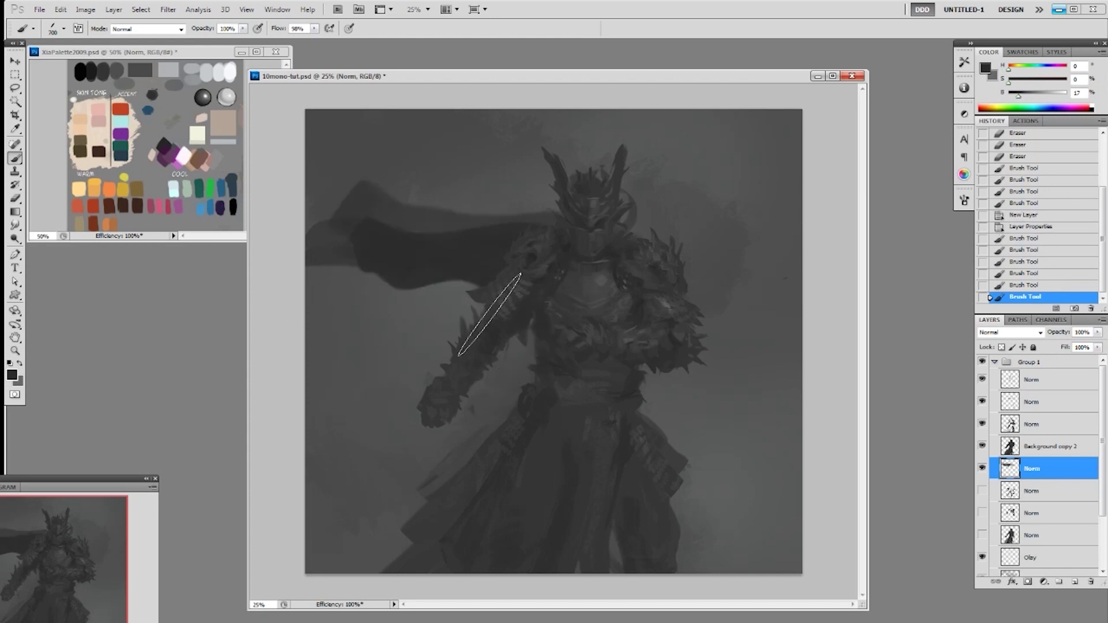
Repaint the cape's pointed upper edge with a sampled grey and a smaller 250 px brush
{"action": "left_click", "coordinate": [414, 216], "text": "alt"}
{"action": "mouse_move", "coordinate": [312, 203]}
{"action": "left_mouse_down"}
{"action": "mouse_move", "coordinate": [399, 246]}
{"action": "mouse_move", "coordinate": [349, 219]}
{"action": "mouse_move", "coordinate": [360, 238]}
{"action": "left_mouse_up"}
{"action": "key", "text": "bracketleft"}
{"action": "key", "text": "bracketleft"}
{"action": "key", "text": "bracketleft"}
{"action": "key", "text": "bracketleft"}
{"action": "key", "text": "bracketleft"}
{"action": "mouse_move", "coordinate": [315, 205]}
{"action": "left_mouse_down"}
{"action": "mouse_move", "coordinate": [388, 242]}
{"action": "mouse_move", "coordinate": [565, 257]}
{"action": "left_mouse_up"}
Paint darker lower folds on the cape and blend it into the shoulder with sampled greys
{"action": "left_click", "coordinate": [478, 266], "text": "alt"}
{"action": "mouse_move", "coordinate": [330, 254]}
{"action": "left_mouse_down"}
{"action": "mouse_move", "coordinate": [456, 320]}
{"action": "mouse_move", "coordinate": [376, 275]}
{"action": "mouse_move", "coordinate": [485, 285]}
{"action": "mouse_move", "coordinate": [555, 334]}
{"action": "mouse_move", "coordinate": [356, 272]}
{"action": "mouse_move", "coordinate": [375, 265]}
{"action": "mouse_move", "coordinate": [551, 315]}
{"action": "left_mouse_up"}
{"action": "key", "text": "ctrl+z"}
{"action": "mouse_move", "coordinate": [429, 285]}
{"action": "left_mouse_down"}
{"action": "mouse_move", "coordinate": [328, 261]}
{"action": "mouse_move", "coordinate": [393, 311]}
{"action": "mouse_move", "coordinate": [382, 297]}
{"action": "mouse_move", "coordinate": [425, 316]}
{"action": "mouse_move", "coordinate": [525, 318]}
{"action": "left_mouse_up"}
{"action": "mouse_move", "coordinate": [525, 318]}
{"action": "left_mouse_down"}
{"action": "mouse_move", "coordinate": [444, 293]}
{"action": "mouse_move", "coordinate": [464, 303]}
{"action": "mouse_move", "coordinate": [500, 284]}
{"action": "left_mouse_up"}
{"action": "left_click", "coordinate": [426, 274], "text": "alt"}
{"action": "left_click", "coordinate": [527, 222], "text": "alt"}
{"action": "left_click_drag", "start_coordinate": [494, 226], "coordinate": [499, 227]}
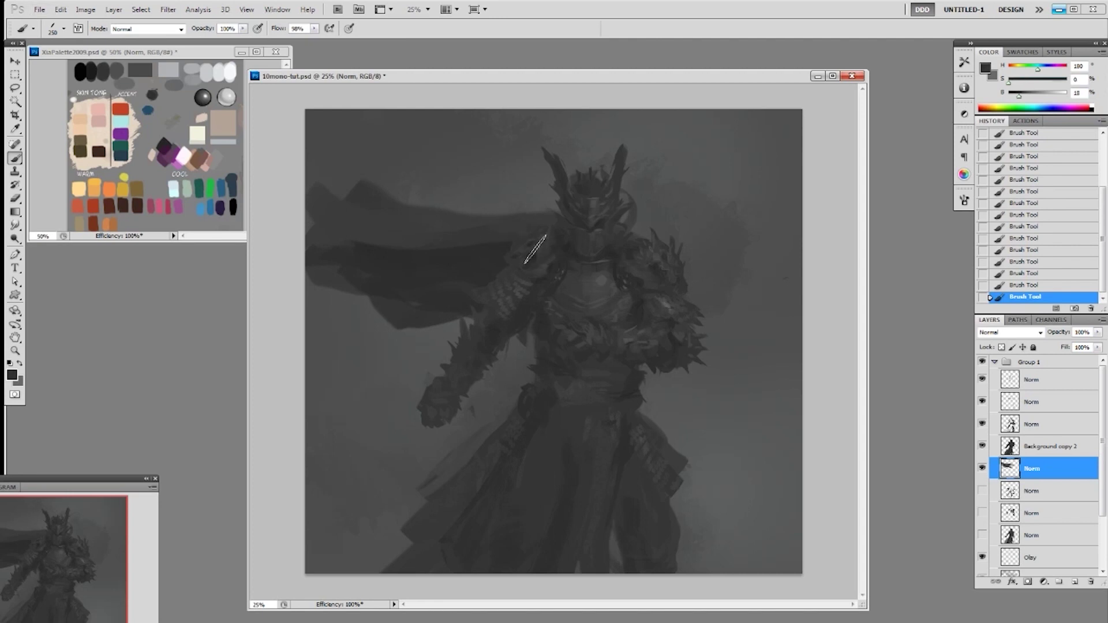
Sample greys from the figure, cape and background and touch up the cape's lower outer edge
{"action": "left_click", "coordinate": [607, 259], "text": "alt"}
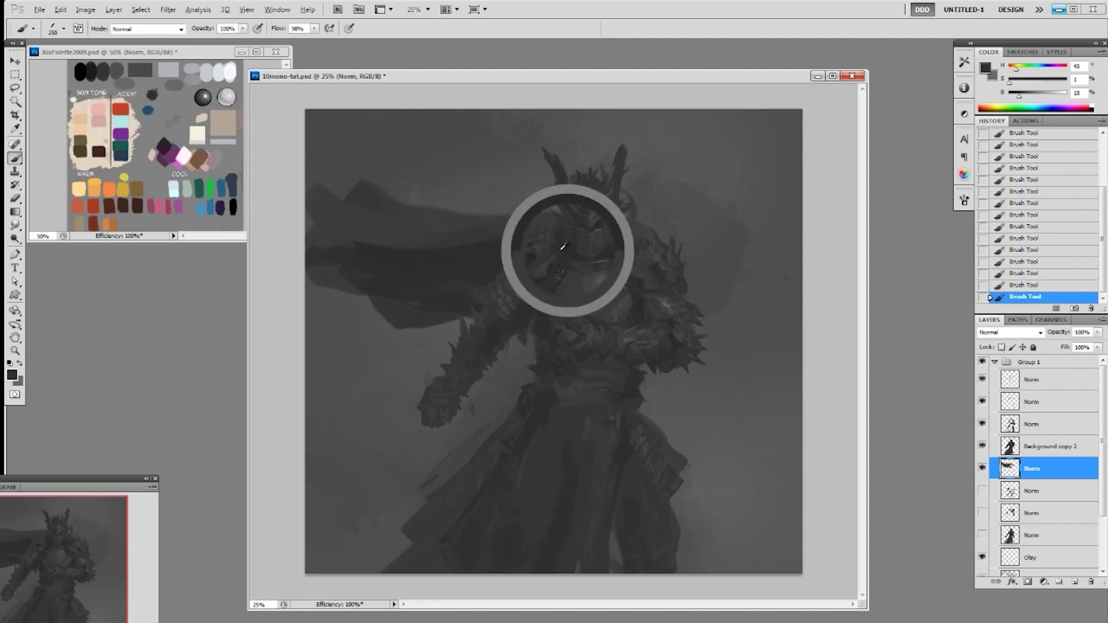
{"action": "left_click", "coordinate": [371, 233], "text": "alt"}
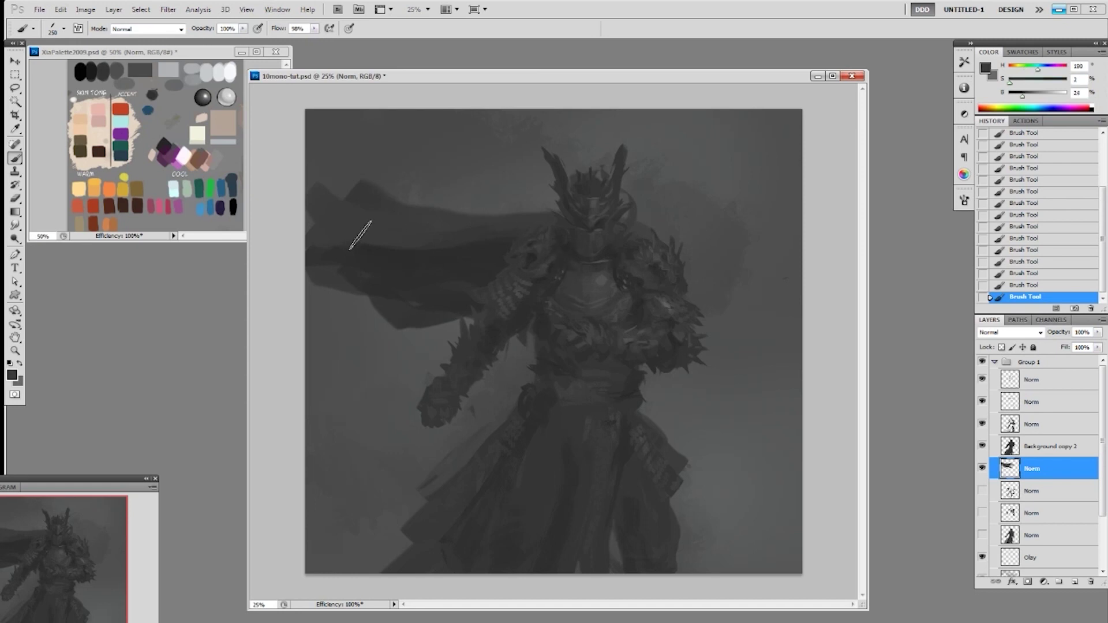
{"action": "left_click", "coordinate": [338, 285], "text": "alt"}
{"action": "left_click_drag", "start_coordinate": [317, 287], "coordinate": [365, 294]}
{"action": "left_click", "coordinate": [407, 322], "text": "alt"}
Set the brush to 70% opacity and 500 px and extend the cape's underside with a sampled grey
{"action": "key", "text": "7"}
{"action": "key", "text": "bracketright"}
{"action": "key", "text": "bracketright"}
{"action": "key", "text": "bracketright"}
{"action": "left_click", "coordinate": [393, 309], "text": "alt"}
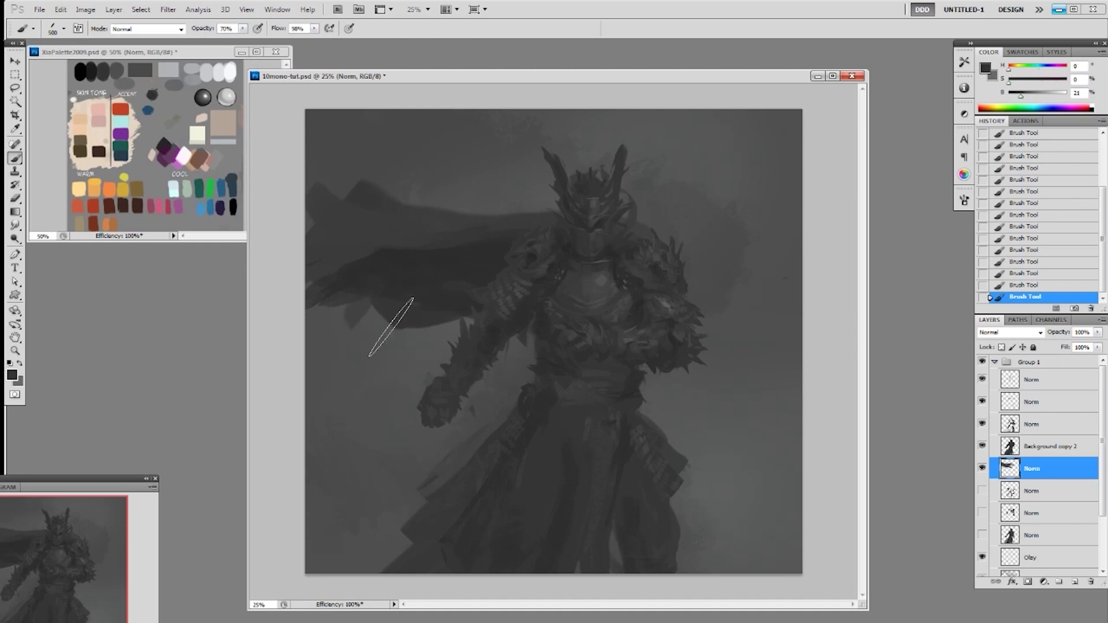
{"action": "left_click_drag", "start_coordinate": [359, 295], "coordinate": [392, 335]}
{"action": "left_click", "coordinate": [421, 332], "text": "alt"}
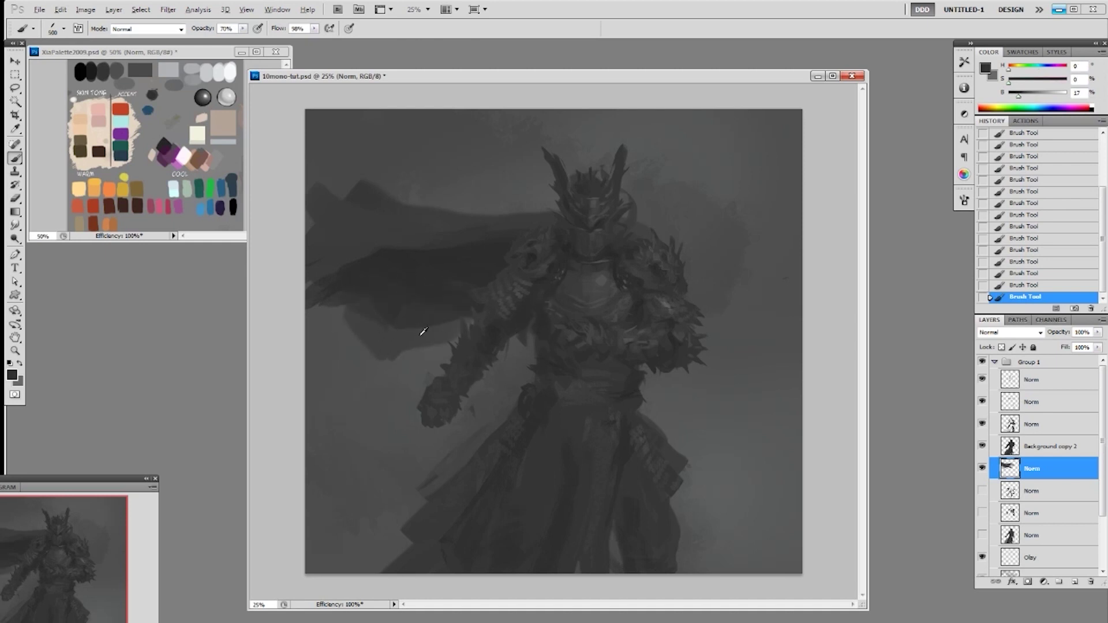
{"action": "left_click", "coordinate": [753, 380], "text": "alt"}
Rotate the cape about 13° counter-clockwise and transform it again so it hangs lower behind the arm
{"action": "key", "text": "ctrl+t"}
{"action": "left_click_drag", "start_coordinate": [754, 334], "coordinate": [756, 276]}
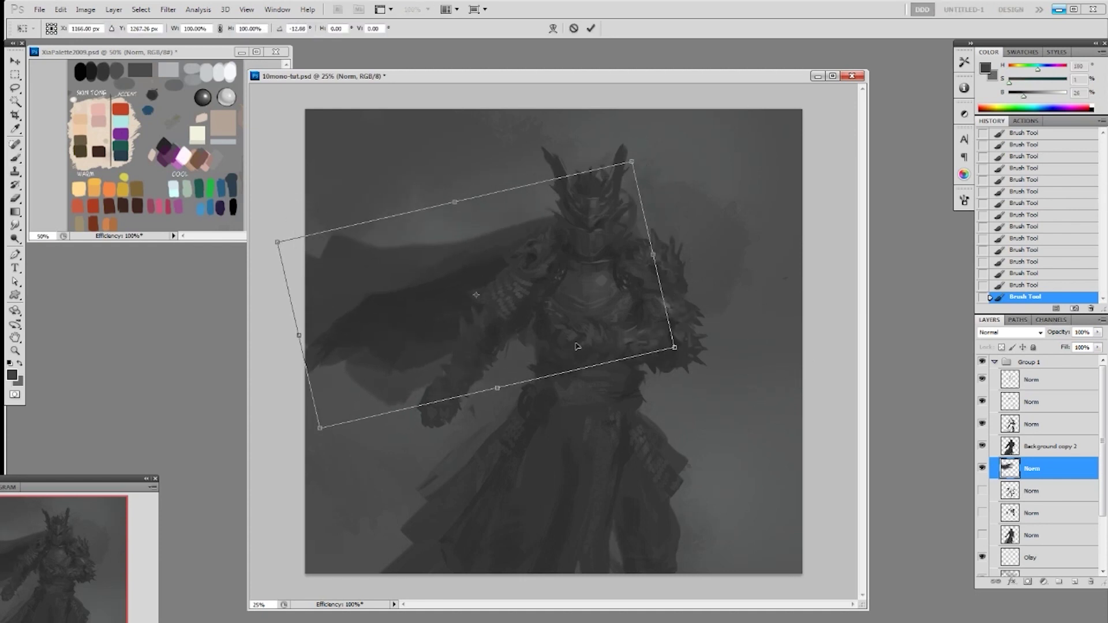
{"action": "key", "text": "Return"}
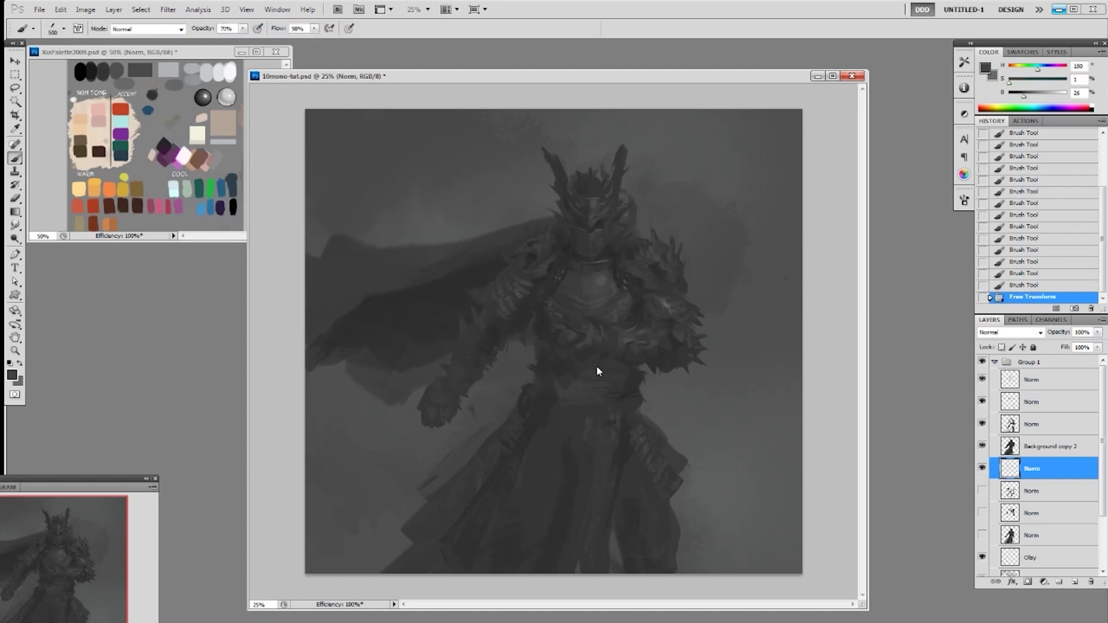
{"action": "key", "text": "ctrl+t"}
{"action": "left_click_drag", "start_coordinate": [753, 388], "coordinate": [710, 393]}
{"action": "key", "text": "Return"}
Enlarge and distort the cape by its corners so it sweeps down behind the lowered arm
{"action": "key", "text": "ctrl+t"}
{"action": "left_click_drag", "start_coordinate": [635, 432], "coordinate": [658, 483]}
{"action": "left_click_drag", "start_coordinate": [586, 341], "coordinate": [592, 381]}
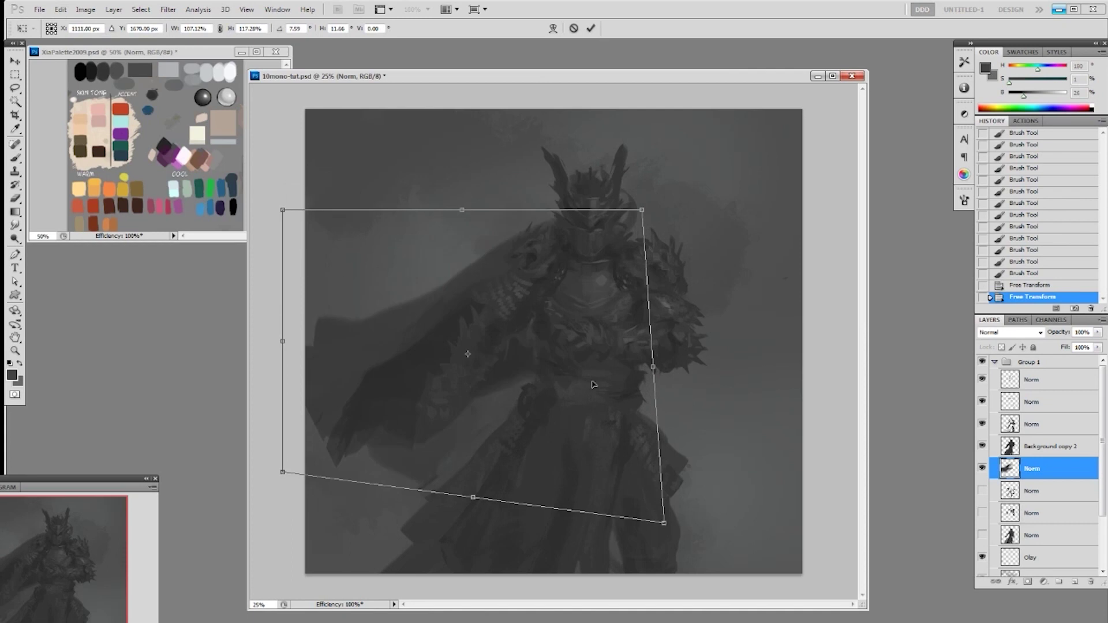
{"action": "left_click_drag", "start_coordinate": [288, 467], "coordinate": [251, 486]}
{"action": "left_click_drag", "start_coordinate": [645, 215], "coordinate": [648, 218]}
{"action": "key", "text": "Return"}
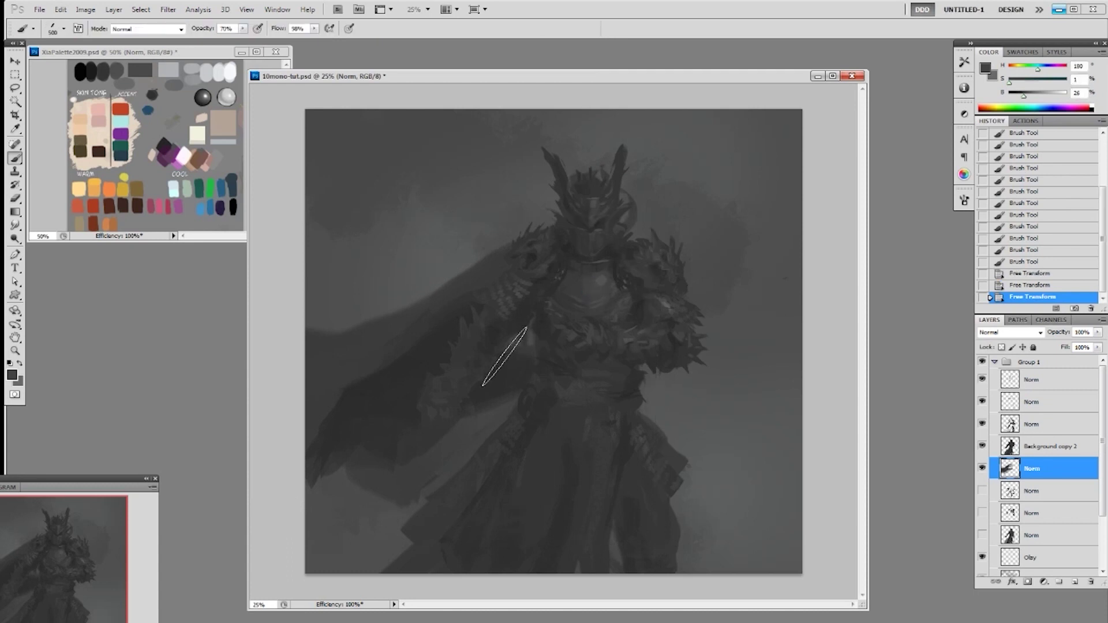
Paint the cape between the lowered arm and waist with sampled greys and leave the layer at 100% opacity
{"action": "left_click", "coordinate": [512, 374], "text": "alt"}
{"action": "left_click_drag", "start_coordinate": [493, 345], "coordinate": [545, 359]}
{"action": "left_click_drag", "start_coordinate": [520, 324], "coordinate": [555, 336]}
{"action": "left_click_drag", "start_coordinate": [487, 332], "coordinate": [448, 352]}
{"action": "left_click", "coordinate": [428, 350], "text": "alt"}
{"action": "left_click_drag", "start_coordinate": [601, 331], "coordinate": [615, 319]}
{"action": "left_click", "coordinate": [1098, 332]}
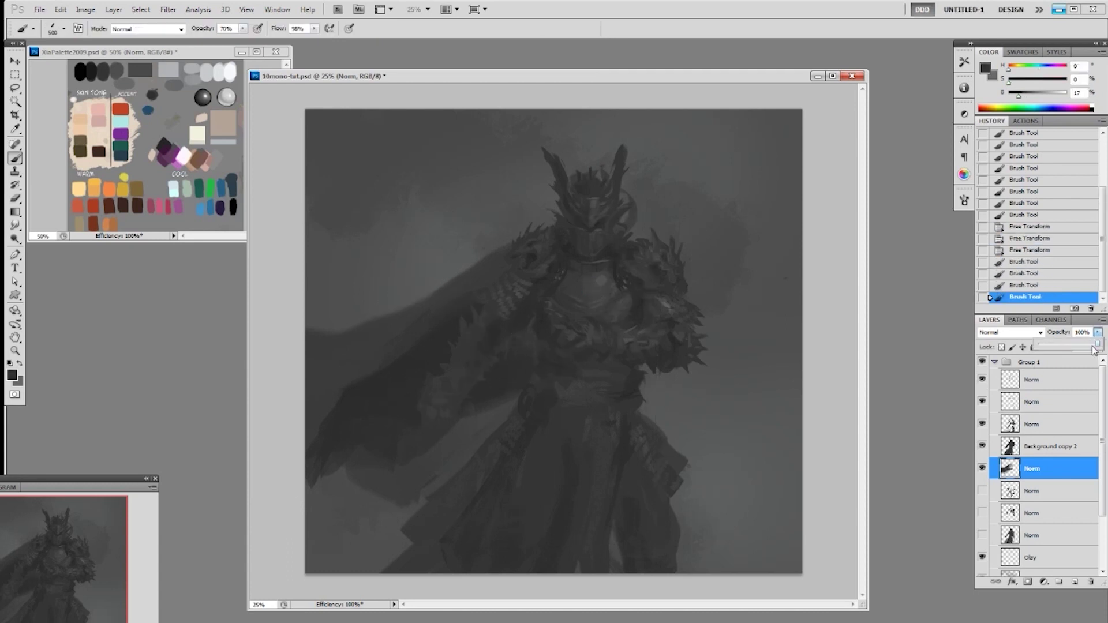
{"action": "left_click_drag", "start_coordinate": [1101, 354], "coordinate": [1105, 355]}
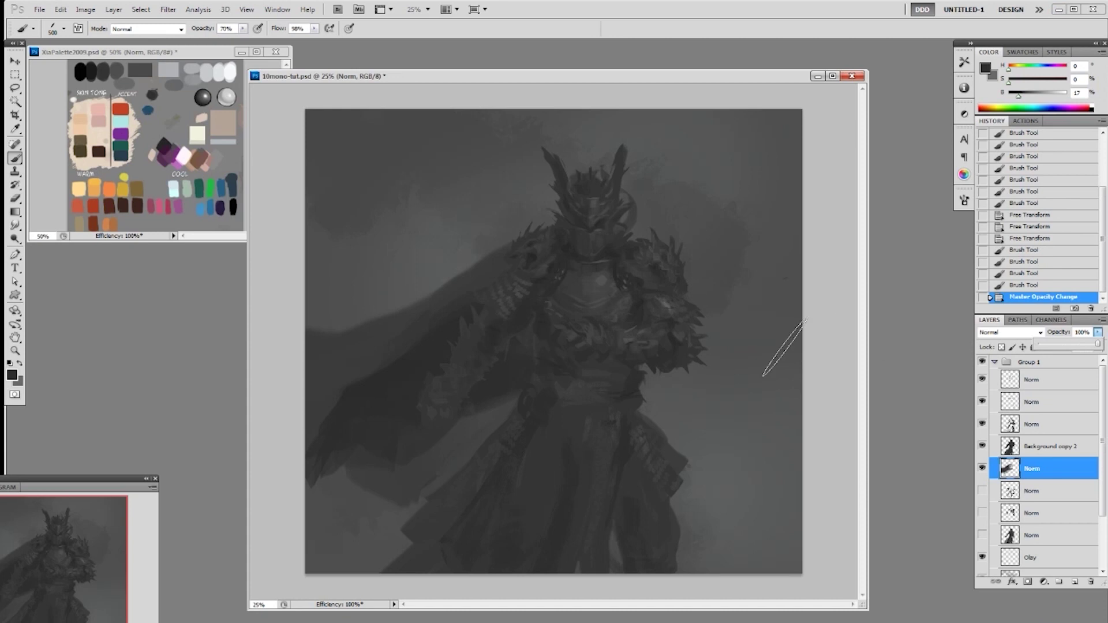
Flip the cape horizontally and move it behind the bent arm on the figure's other side
{"action": "key", "text": "ctrl+t"}
{"action": "right_click", "coordinate": [550, 368]}
{"action": "left_click", "coordinate": [600, 530]}
{"action": "left_click_drag", "start_coordinate": [586, 417], "coordinate": [792, 417]}
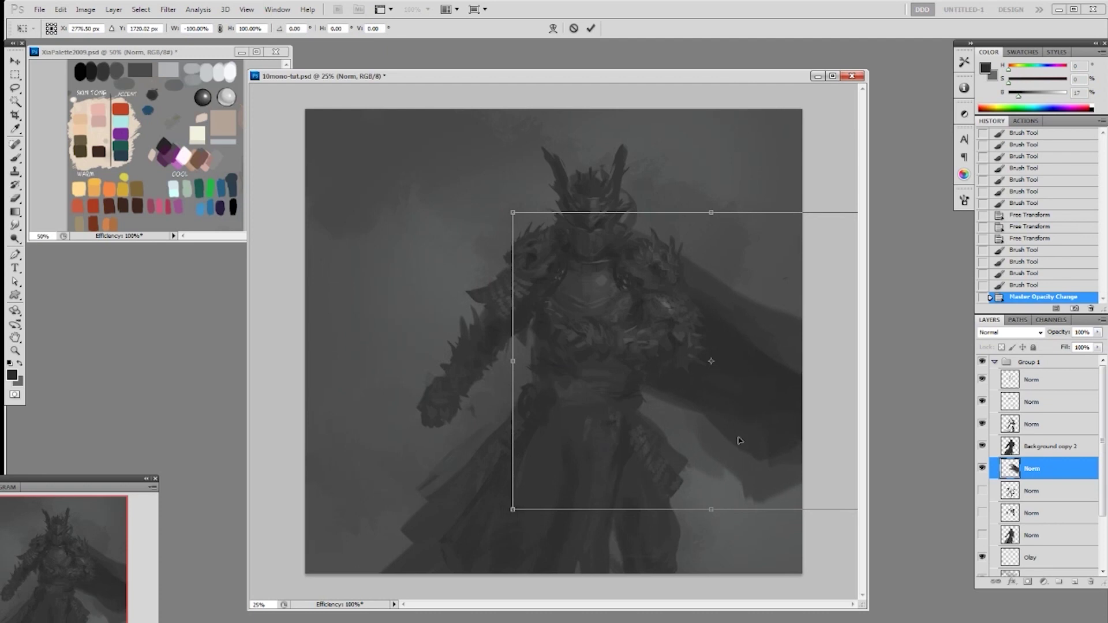
{"action": "key", "text": "Return"}
Choose an eraser tip, enlarge it and erase the cape's lower outer corner near the canvas edge
{"action": "key", "text": "e"}
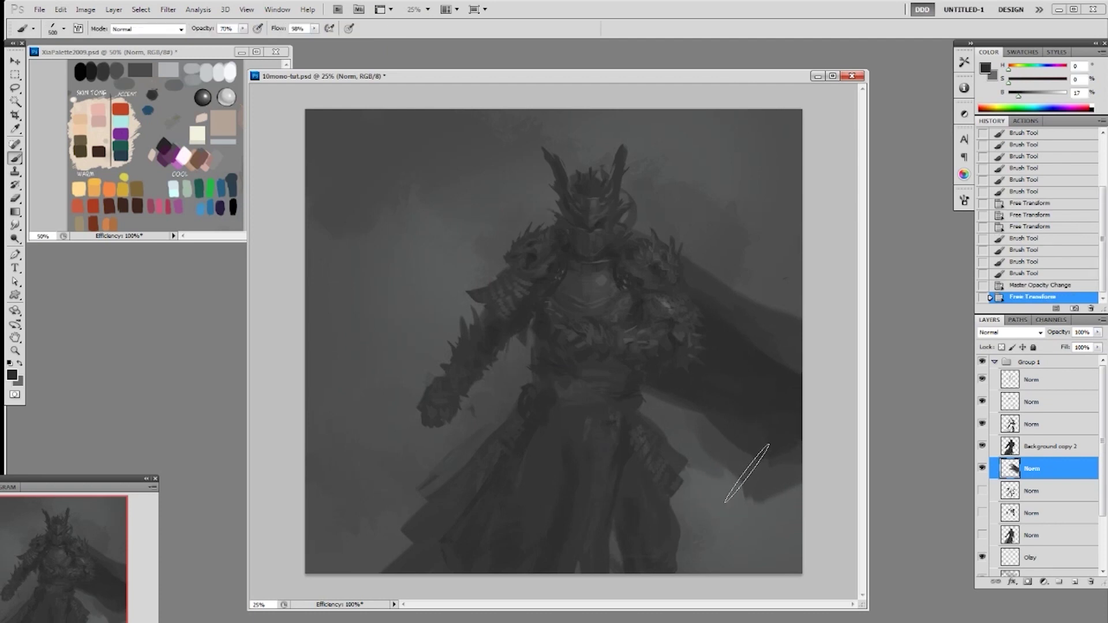
{"action": "right_click", "coordinate": [716, 445]}
{"action": "left_click", "coordinate": [751, 551]}
{"action": "left_click", "coordinate": [767, 359]}
{"action": "key", "text": "bracketright"}
{"action": "key", "text": "bracketright"}
{"action": "key", "text": "bracketright"}
{"action": "key", "text": "bracketright"}
{"action": "mouse_move", "coordinate": [784, 480]}
{"action": "left_mouse_down"}
{"action": "mouse_move", "coordinate": [792, 510]}
{"action": "mouse_move", "coordinate": [783, 510]}
{"action": "left_mouse_up"}
{"action": "left_click_drag", "start_coordinate": [779, 496], "coordinate": [772, 510]}
Carve a ragged hem along the cape's bottom edge with a smaller eraser
{"action": "key", "text": "bracketleft"}
{"action": "key", "text": "bracketleft"}
{"action": "key", "text": "bracketleft"}
{"action": "key", "text": "bracketleft"}
{"action": "key", "text": "bracketleft"}
{"action": "key", "text": "bracketleft"}
{"action": "key", "text": "bracketleft"}
{"action": "key", "text": "bracketleft"}
{"action": "key", "text": "bracketleft"}
{"action": "key", "text": "bracketleft"}
{"action": "left_click_drag", "start_coordinate": [724, 461], "coordinate": [741, 484]}
{"action": "left_click_drag", "start_coordinate": [736, 478], "coordinate": [757, 504]}
{"action": "left_click_drag", "start_coordinate": [745, 488], "coordinate": [761, 504]}
{"action": "left_click_drag", "start_coordinate": [768, 495], "coordinate": [764, 503]}
{"action": "left_click_drag", "start_coordinate": [786, 489], "coordinate": [777, 497]}
Erase the cape's inner lower edge beside the skirt with a slightly larger eraser
{"action": "key", "text": "bracketright"}
{"action": "key", "text": "bracketright"}
{"action": "key", "text": "bracketright"}
{"action": "key", "text": "bracketright"}
{"action": "left_click_drag", "start_coordinate": [692, 445], "coordinate": [705, 461]}
{"action": "mouse_move", "coordinate": [681, 429]}
{"action": "left_mouse_down"}
{"action": "mouse_move", "coordinate": [673, 443]}
{"action": "mouse_move", "coordinate": [708, 470]}
{"action": "left_mouse_up"}
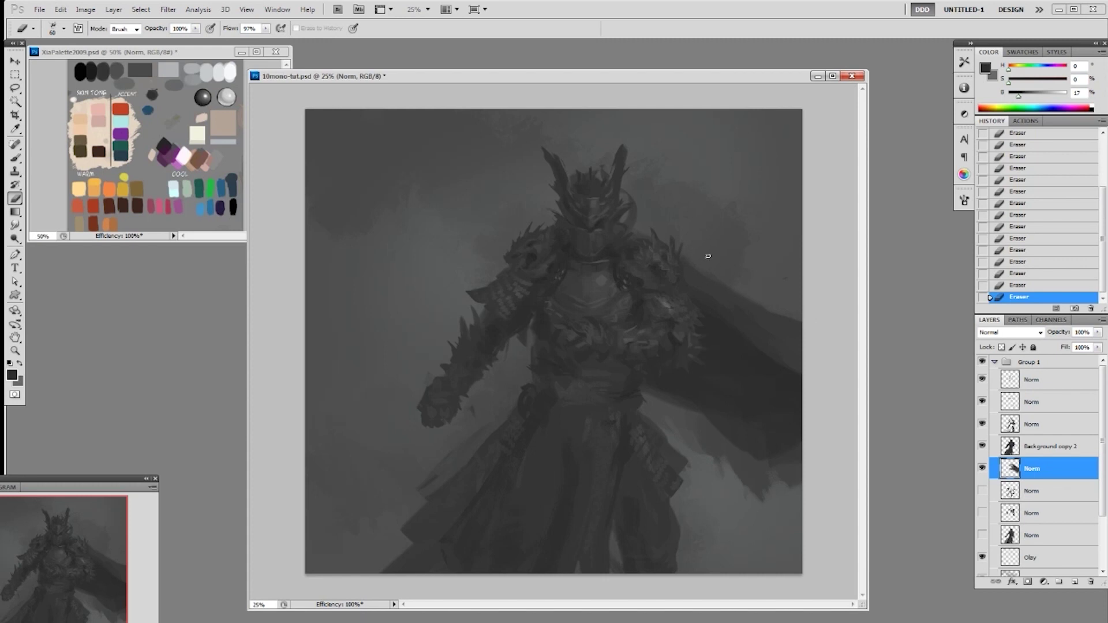
Merge the topmost layer into the one below and add a new layer on top for painting
{"action": "key", "text": "b"}
{"action": "left_click", "coordinate": [1033, 383]}
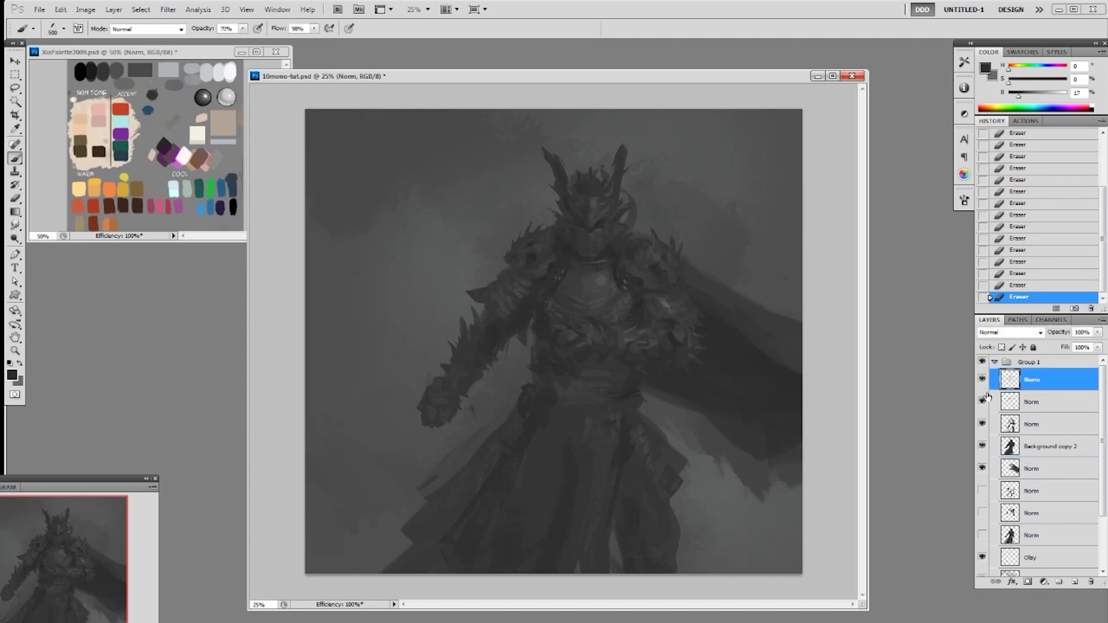
{"action": "key", "text": "ctrl+e"}
{"action": "key", "text": "F2"}
Choose the 102 px patterned brush tip, shrink it and try ornamental strokes along the waist and skirt edges
{"action": "right_click", "coordinate": [657, 438]}
{"action": "left_click", "coordinate": [803, 476]}
{"action": "left_click_drag", "start_coordinate": [803, 476], "coordinate": [803, 494]}
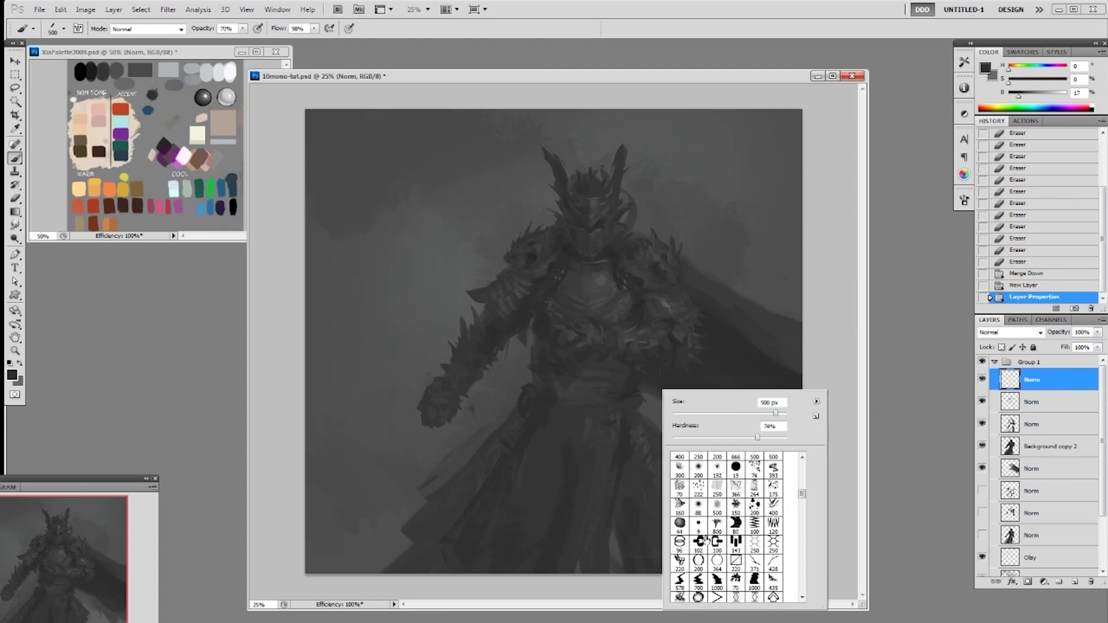
{"action": "double_click", "coordinate": [704, 543]}
{"action": "key", "text": "bracketleft"}
{"action": "key", "text": "bracketleft"}
{"action": "key", "text": "bracketleft"}
{"action": "key", "text": "bracketleft"}
{"action": "mouse_move", "coordinate": [639, 413]}
{"action": "left_mouse_down"}
{"action": "mouse_move", "coordinate": [667, 439]}
{"action": "mouse_move", "coordinate": [641, 409]}
{"action": "left_mouse_up"}
{"action": "key", "text": "ctrl+z"}
{"action": "mouse_move", "coordinate": [528, 401]}
{"action": "left_mouse_down"}
{"action": "mouse_move", "coordinate": [489, 451]}
{"action": "mouse_move", "coordinate": [461, 458]}
{"action": "mouse_move", "coordinate": [482, 421]}
{"action": "mouse_move", "coordinate": [586, 401]}
{"action": "left_mouse_up"}
{"action": "key", "text": "ctrl+z"}
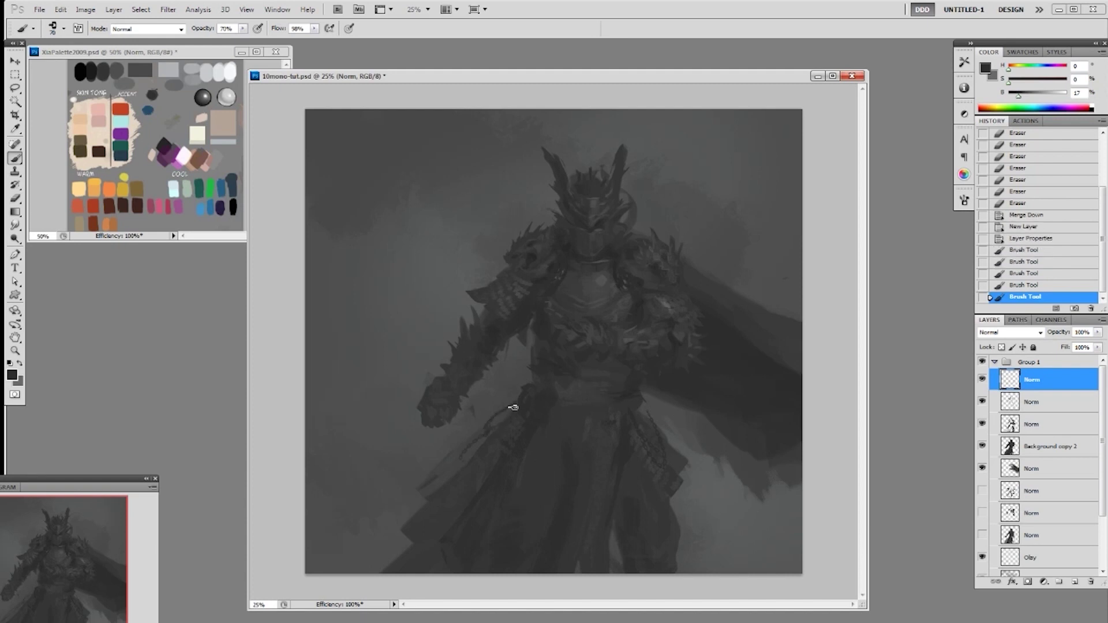
Choose another brush tip and try a stroke across the lowered fist
{"action": "right_click", "coordinate": [494, 425]}
{"action": "left_click", "coordinate": [566, 501]}
{"action": "left_click_drag", "start_coordinate": [636, 530], "coordinate": [637, 523]}
{"action": "scroll", "coordinate": [638, 527], "scroll_direction": "up", "scroll_amount": 5}
{"action": "left_click", "coordinate": [586, 535]}
{"action": "mouse_move", "coordinate": [429, 406]}
{"action": "left_mouse_down"}
{"action": "mouse_move", "coordinate": [457, 402]}
{"action": "mouse_move", "coordinate": [460, 426]}
{"action": "left_mouse_up"}
{"action": "key", "text": "ctrl+z"}
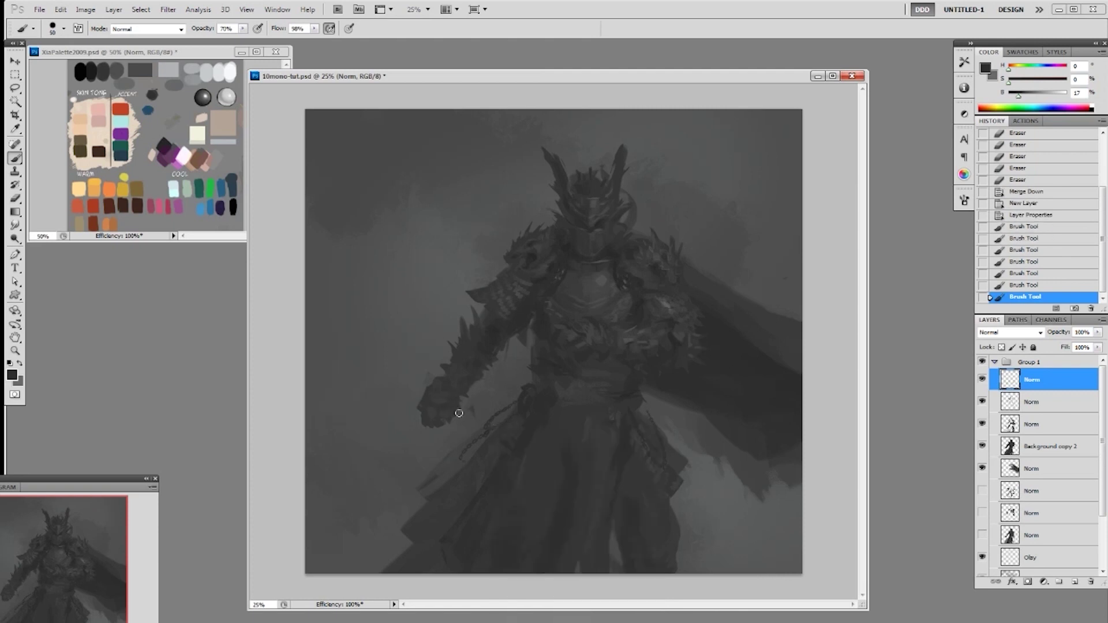
Reduce the brush size and paint small strokes from the lowered wrist up along the forearm
{"action": "right_click", "coordinate": [481, 395]}
{"action": "left_click", "coordinate": [707, 339]}
{"action": "key", "text": "bracketleft"}
{"action": "left_click", "coordinate": [462, 397]}
{"action": "left_click_drag", "start_coordinate": [459, 387], "coordinate": [486, 341]}
{"action": "left_click_drag", "start_coordinate": [488, 344], "coordinate": [495, 334]}
Choose a 19 px slanted brush tip, try a short stroke on the forearm, undo it and enlarge the brush
{"action": "right_click", "coordinate": [523, 336]}
{"action": "left_click_drag", "start_coordinate": [662, 415], "coordinate": [663, 409]}
{"action": "left_click", "coordinate": [617, 409]}
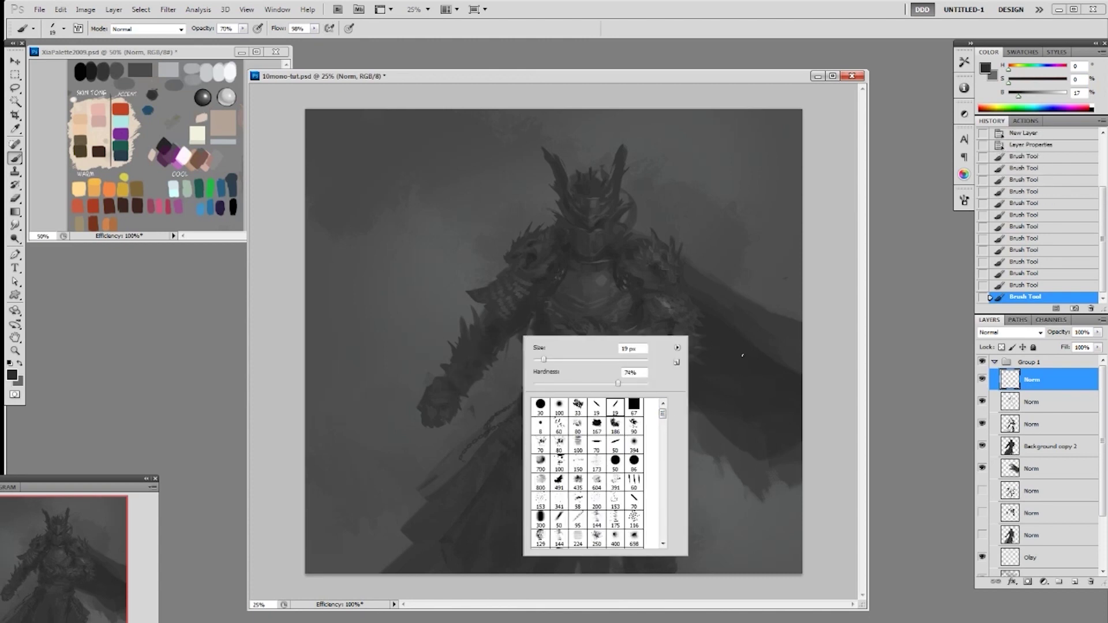
{"action": "left_click", "coordinate": [501, 342]}
{"action": "left_click_drag", "start_coordinate": [489, 352], "coordinate": [488, 368]}
{"action": "key", "text": "ctrl+z"}
{"action": "key", "text": "bracketright"}
{"action": "key", "text": "bracketright"}
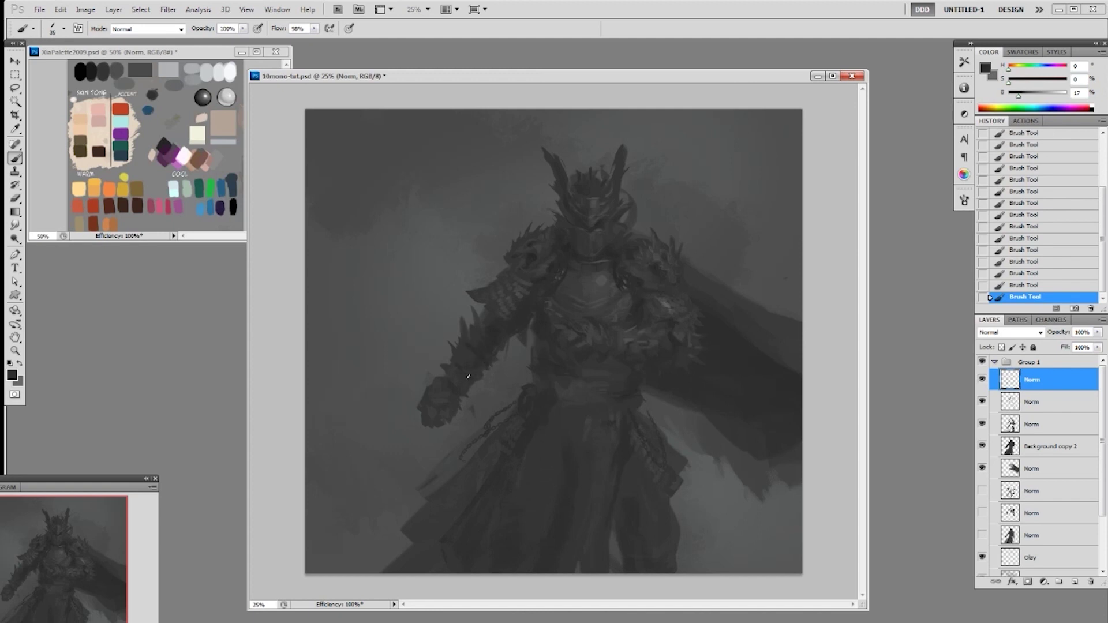
Sample greys from the armour, choose the neighbouring 19 px slanted tip and paint plate details on the forearm and chest
{"action": "left_click", "coordinate": [472, 353], "text": "alt"}
{"action": "left_click", "coordinate": [646, 353], "text": "alt"}
{"action": "right_click", "coordinate": [686, 365]}
{"action": "double_click", "coordinate": [762, 439]}
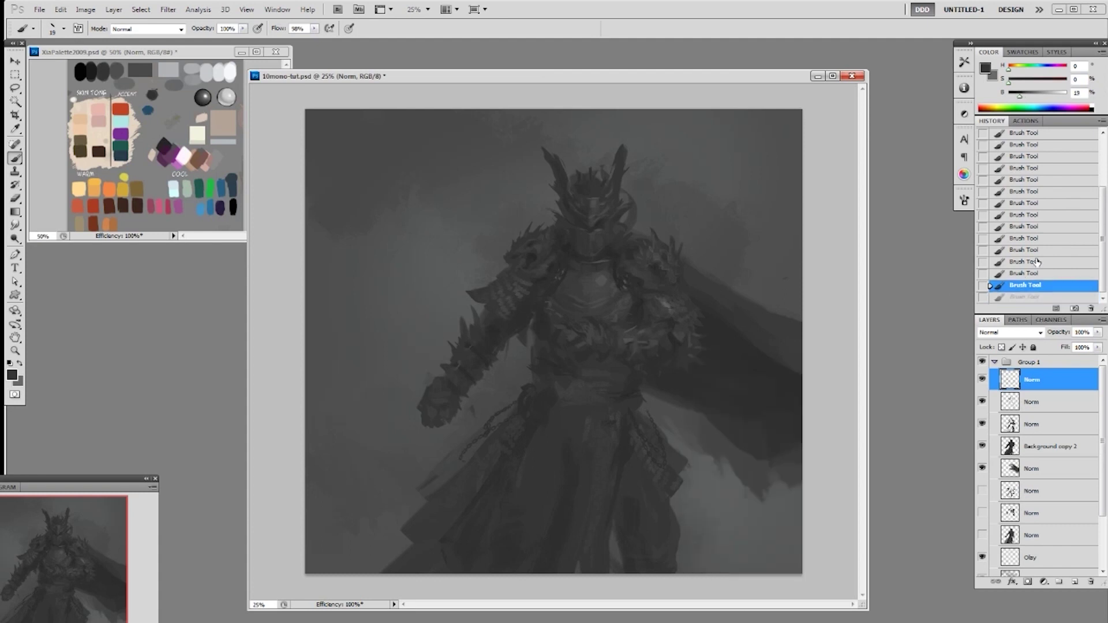
{"action": "left_click", "coordinate": [633, 336], "text": "alt"}
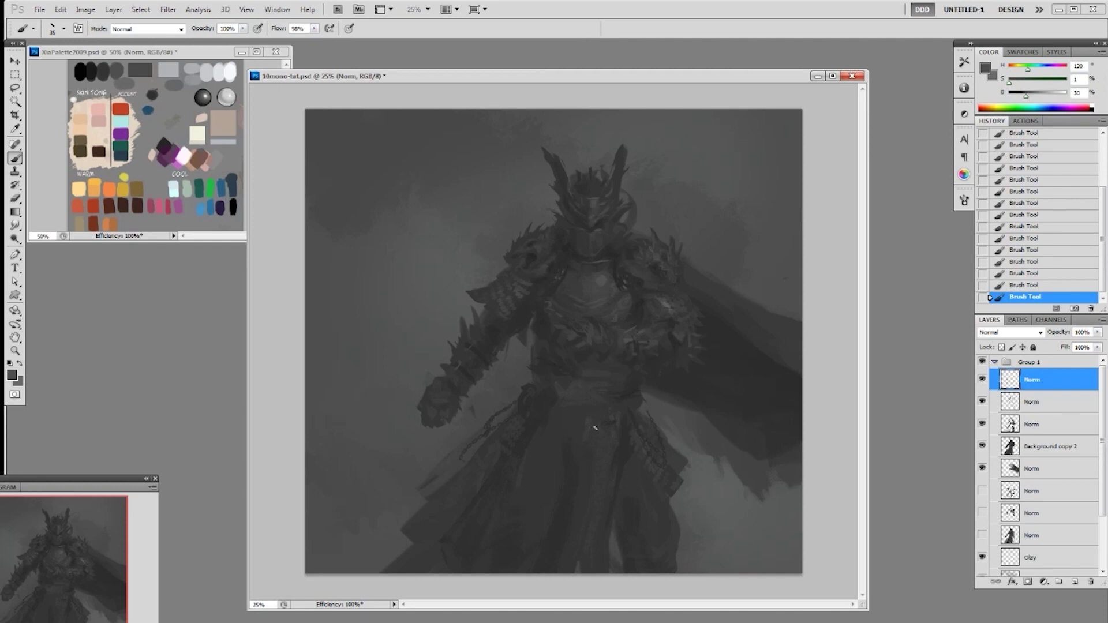
Sample greys from the waist and chest, try strokes down the skirt and add a short stroke at the belt
{"action": "left_click", "coordinate": [624, 410], "text": "alt"}
{"action": "right_click", "coordinate": [622, 424]}
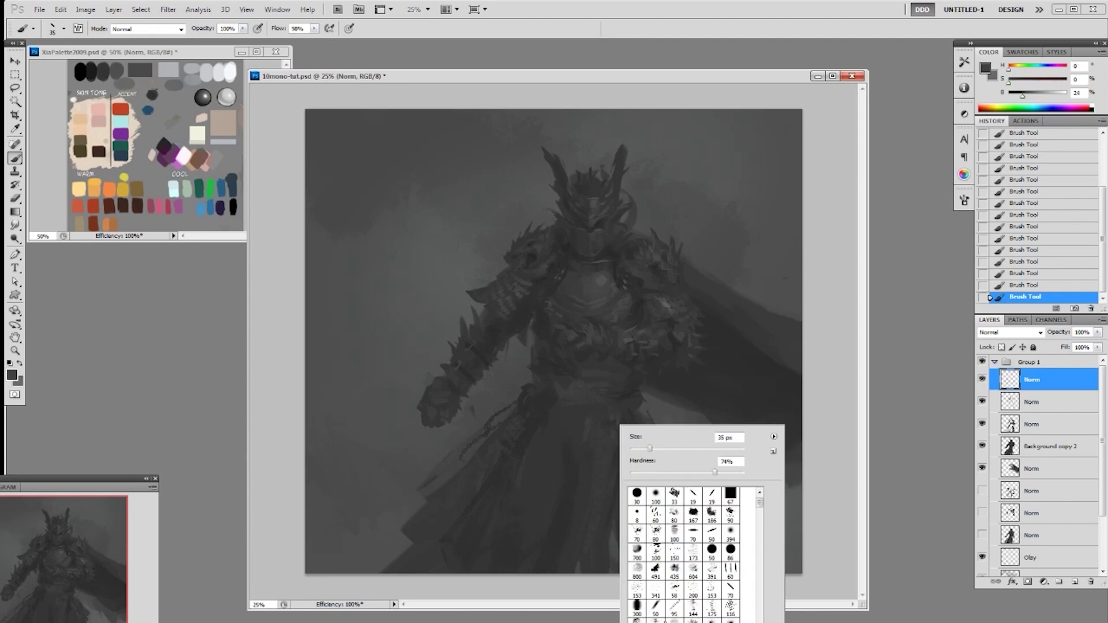
{"action": "left_click", "coordinate": [589, 540]}
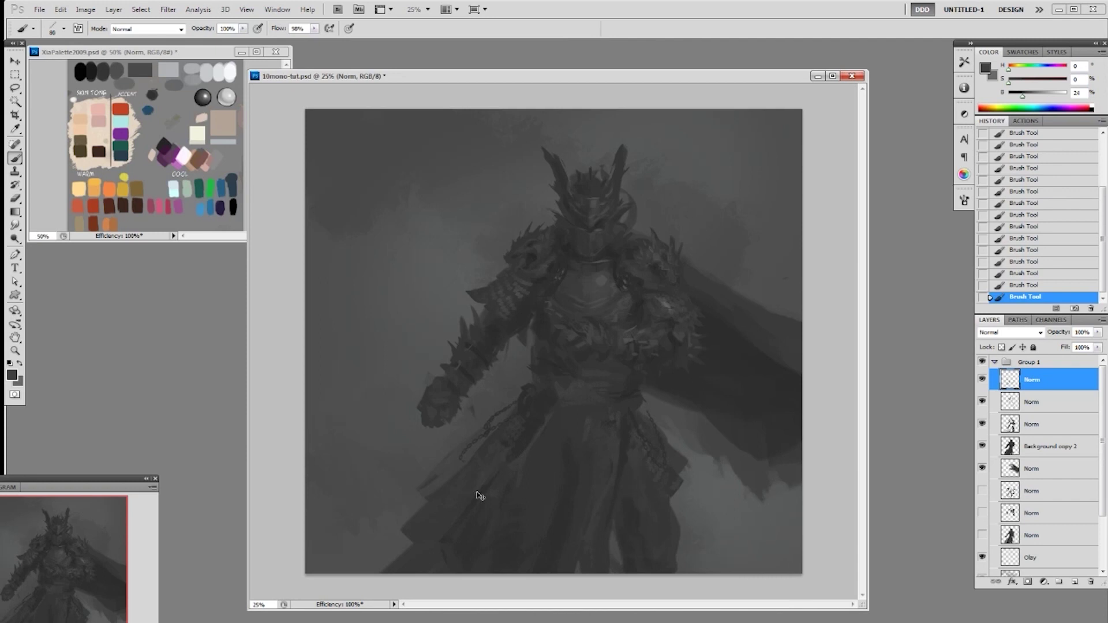
{"action": "left_click", "coordinate": [604, 285], "text": "alt"}
{"action": "left_click_drag", "start_coordinate": [480, 478], "coordinate": [406, 528]}
{"action": "key", "text": "ctrl+z"}
{"action": "left_click_drag", "start_coordinate": [548, 419], "coordinate": [527, 445]}
{"action": "key", "text": "ctrl+z"}
{"action": "left_click_drag", "start_coordinate": [619, 406], "coordinate": [631, 402]}
Choose the 19 px slanted tip again and paint thin curved cords hanging from the hip over the skirt
{"action": "right_click", "coordinate": [619, 264]}
{"action": "double_click", "coordinate": [687, 338]}
{"action": "left_click", "coordinate": [588, 372], "text": "alt"}
{"action": "left_click_drag", "start_coordinate": [532, 385], "coordinate": [485, 440]}
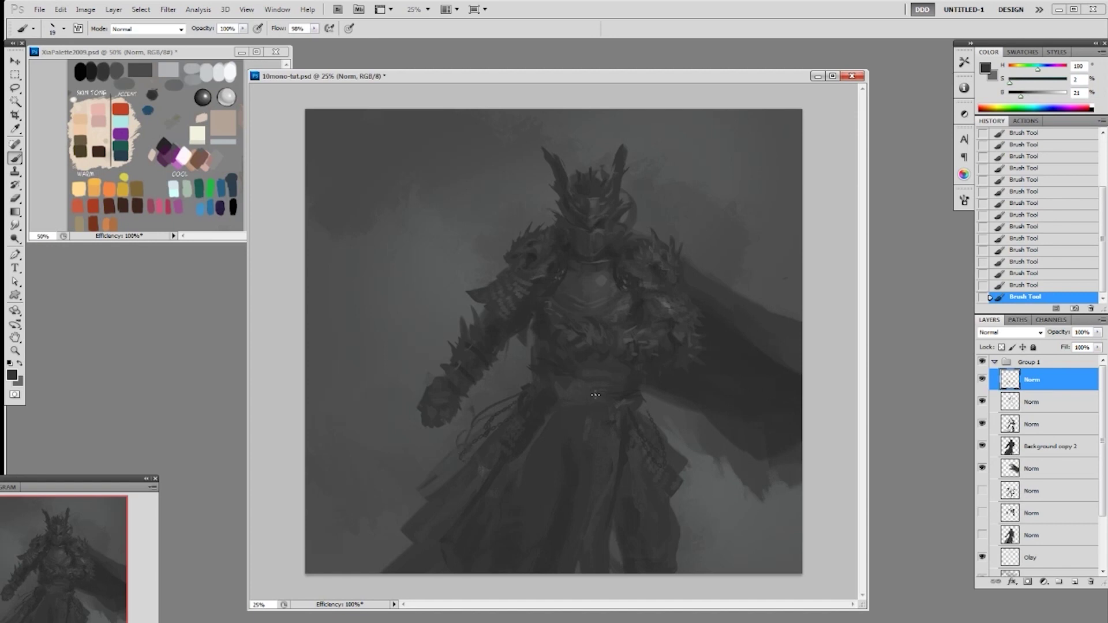
Paint a dark spike between the lowered arm and torso in a sampled grey, and add a new layer on top
{"action": "left_click", "coordinate": [541, 280], "text": "alt"}
{"action": "left_click_drag", "start_coordinate": [516, 354], "coordinate": [521, 339]}
{"action": "left_click", "coordinate": [452, 397], "text": "alt"}
{"action": "key", "text": "F2"}
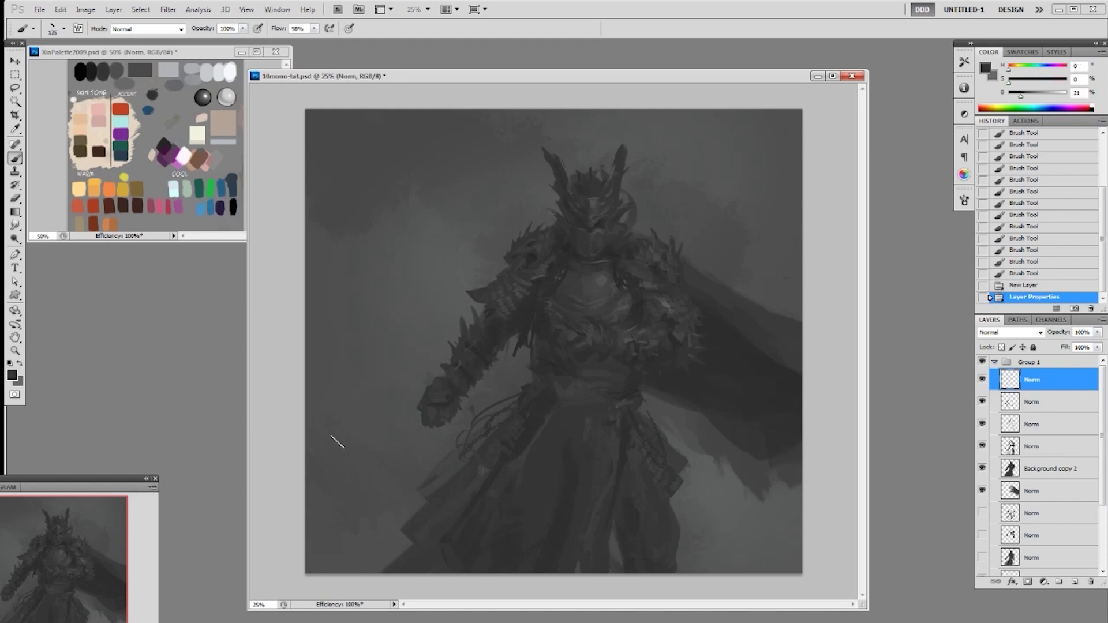
Paint a dark sword shape from the canvas edge through the lowered fist, shrinking the brush for the smaller parts
{"action": "mouse_move", "coordinate": [309, 458]}
{"action": "left_mouse_down"}
{"action": "mouse_move", "coordinate": [423, 403]}
{"action": "mouse_move", "coordinate": [416, 434]}
{"action": "mouse_move", "coordinate": [419, 396]}
{"action": "mouse_move", "coordinate": [483, 397]}
{"action": "mouse_move", "coordinate": [455, 417]}
{"action": "mouse_move", "coordinate": [489, 399]}
{"action": "left_mouse_up"}
{"action": "key", "text": "bracketleft"}
{"action": "key", "text": "bracketleft"}
{"action": "key", "text": "bracketleft"}
{"action": "key", "text": "bracketleft"}
{"action": "key", "text": "ctrl+z"}
Erase around the sword grip behind the fist with a slightly enlarged eraser to clean its shape
{"action": "key", "text": "e"}
{"action": "right_click", "coordinate": [522, 403]}
{"action": "key", "text": "bracketright"}
{"action": "key", "text": "bracketright"}
{"action": "left_click_drag", "start_coordinate": [475, 406], "coordinate": [484, 392]}
{"action": "left_click_drag", "start_coordinate": [475, 394], "coordinate": [488, 391]}
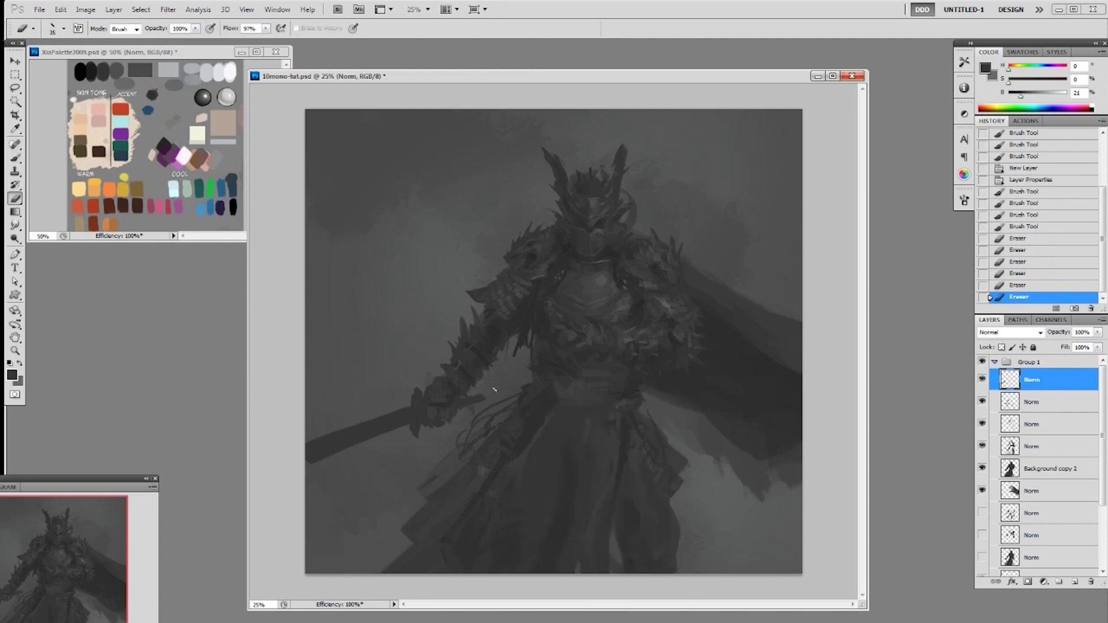
Paint over the sword's grip end and along the blade to the canvas edge to straighten and solidify it
{"action": "key", "text": "b"}
{"action": "left_click", "coordinate": [483, 397]}
{"action": "left_click", "coordinate": [482, 397]}
{"action": "left_click", "coordinate": [483, 396]}
{"action": "left_click", "coordinate": [483, 396]}
{"action": "left_click", "coordinate": [483, 396]}
{"action": "left_click_drag", "start_coordinate": [483, 396], "coordinate": [347, 447]}
{"action": "left_click", "coordinate": [317, 460]}
{"action": "left_click", "coordinate": [318, 460]}
{"action": "left_click", "coordinate": [318, 460]}
{"action": "left_click", "coordinate": [320, 460]}
Erase along both edges of the lowered sword's blade and around its cross-guard to sharpen the silhouette
{"action": "key", "text": "e"}
{"action": "left_click_drag", "start_coordinate": [335, 457], "coordinate": [307, 466]}
{"action": "left_click_drag", "start_coordinate": [308, 466], "coordinate": [388, 436]}
{"action": "left_click_drag", "start_coordinate": [310, 434], "coordinate": [399, 403]}
{"action": "left_click", "coordinate": [411, 392]}
{"action": "left_click", "coordinate": [411, 391]}
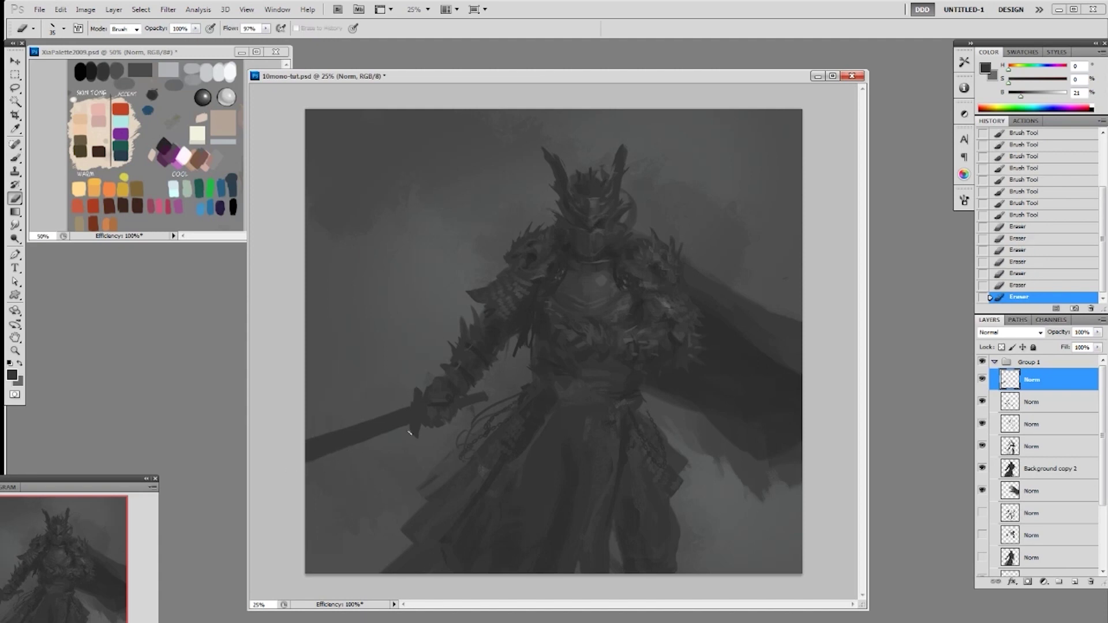
Paint the curved upper and lower tips of the lowered sword's cross-guard beside the fist
{"action": "key", "text": "b"}
{"action": "left_click", "coordinate": [411, 439]}
{"action": "left_click", "coordinate": [414, 411]}
{"action": "left_click", "coordinate": [416, 407]}
{"action": "left_click", "coordinate": [416, 407]}
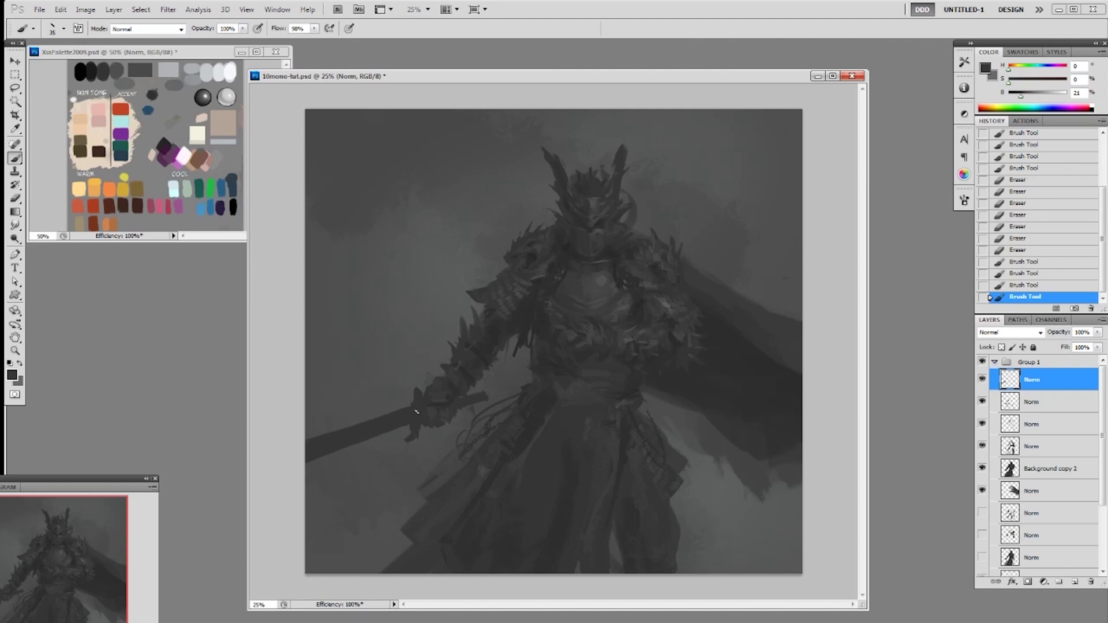
{"action": "left_click_drag", "start_coordinate": [417, 390], "coordinate": [418, 394]}
{"action": "left_click_drag", "start_coordinate": [412, 391], "coordinate": [420, 399]}
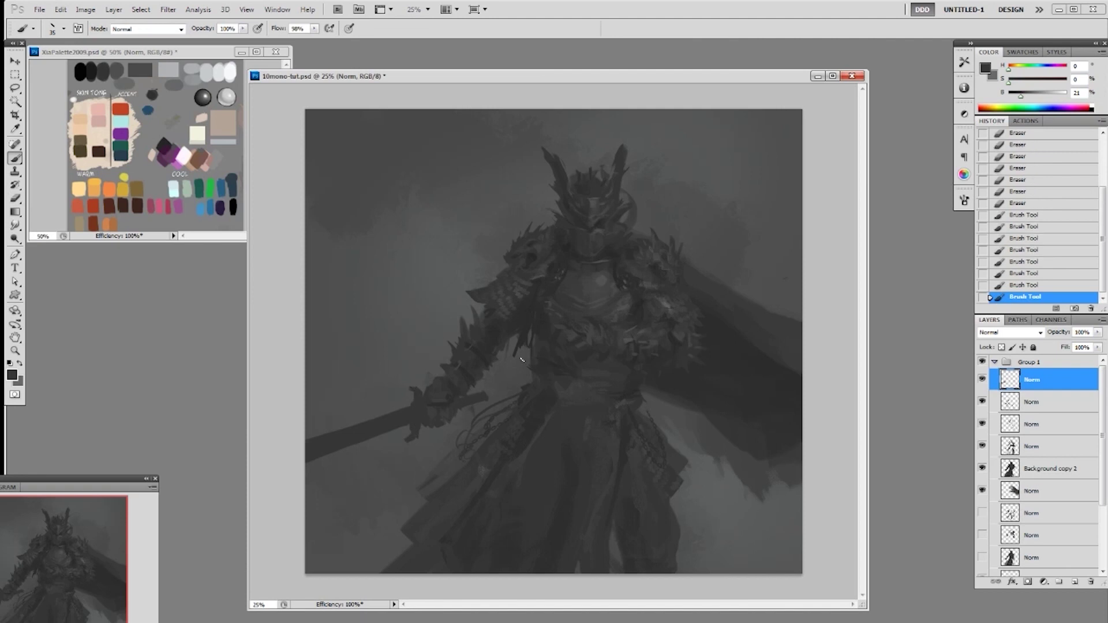
Outline a long diagonal second sword blade across the shoulder and chest with the Polygonal Lasso tool
{"action": "key", "text": "l"}
{"action": "left_click", "coordinate": [15, 88]}
{"action": "left_click", "coordinate": [39, 101]}
{"action": "left_click", "coordinate": [458, 154]}
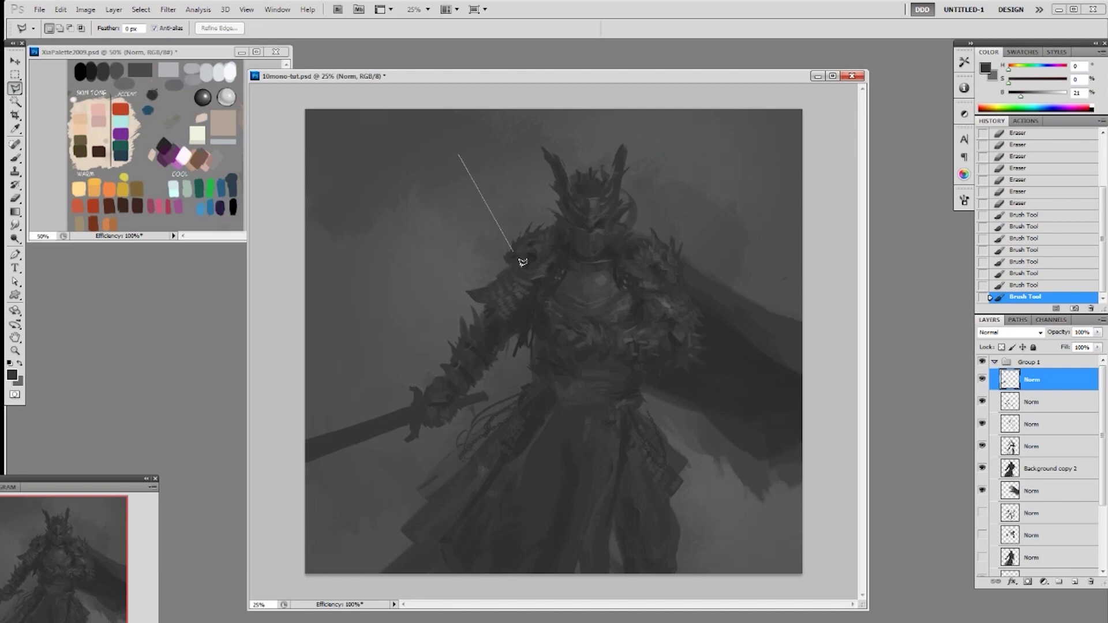
{"action": "left_click", "coordinate": [563, 317]}
{"action": "left_click", "coordinate": [578, 317]}
{"action": "left_click", "coordinate": [459, 153]}
Add the second sword's handle and cross-guard shapes to the selection and fill it with the dark foreground grey
{"action": "left_click", "coordinate": [592, 357], "text": "shift"}
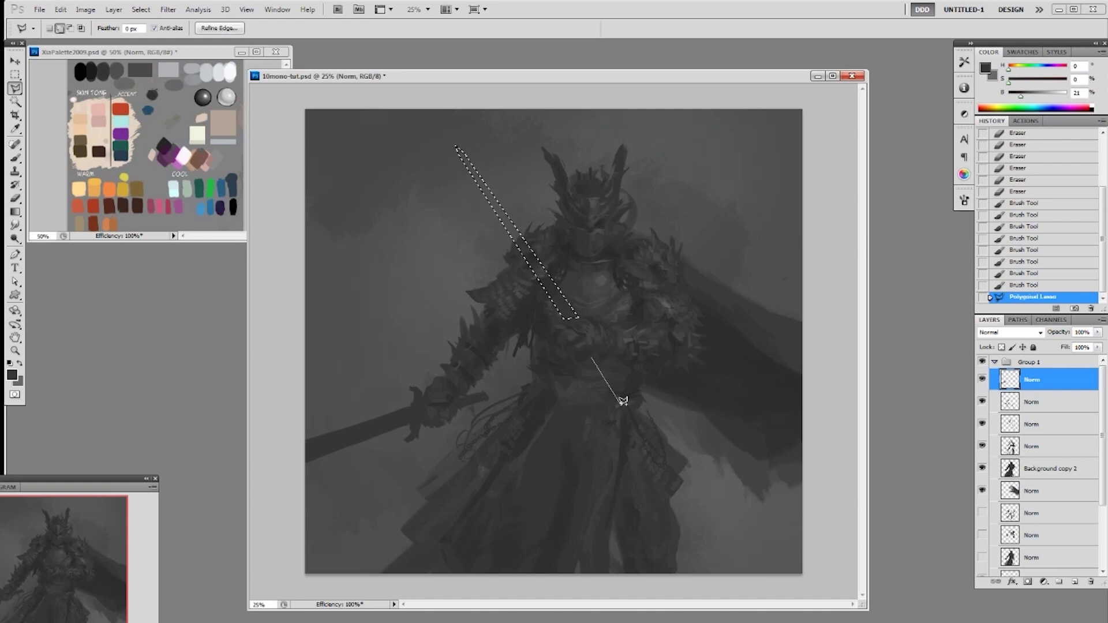
{"action": "left_click", "coordinate": [623, 408]}
{"action": "left_click", "coordinate": [628, 406]}
{"action": "left_click", "coordinate": [592, 358]}
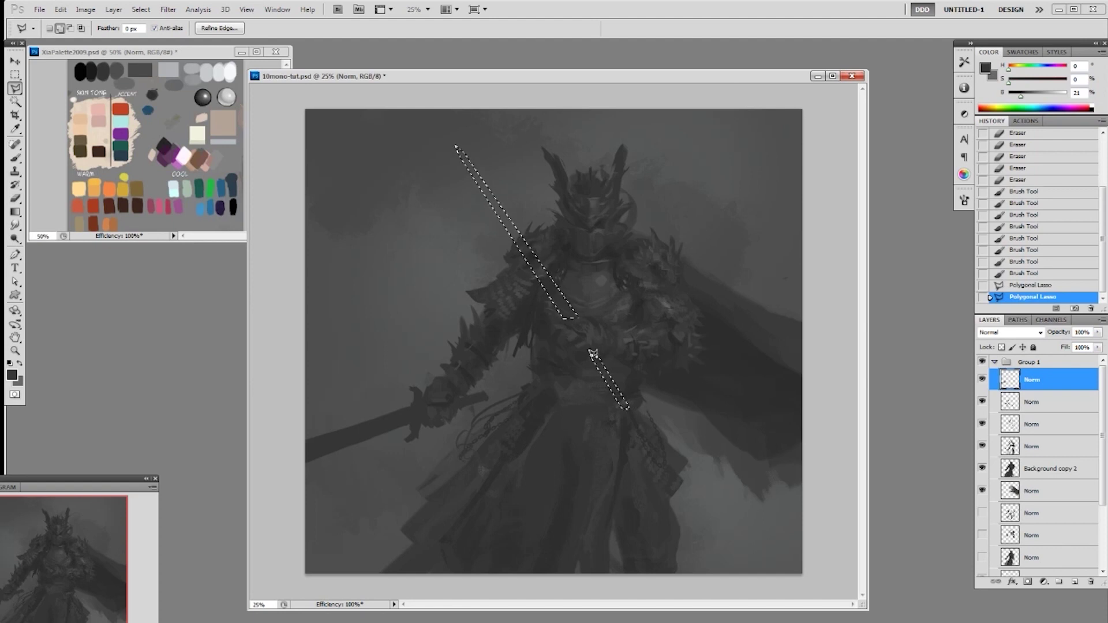
{"action": "left_click", "coordinate": [565, 319], "text": "shift"}
{"action": "left_click", "coordinate": [523, 335]}
{"action": "left_click", "coordinate": [524, 337]}
{"action": "left_click", "coordinate": [564, 318]}
{"action": "key", "text": "b"}
{"action": "key", "text": "alt+BackSpace"}
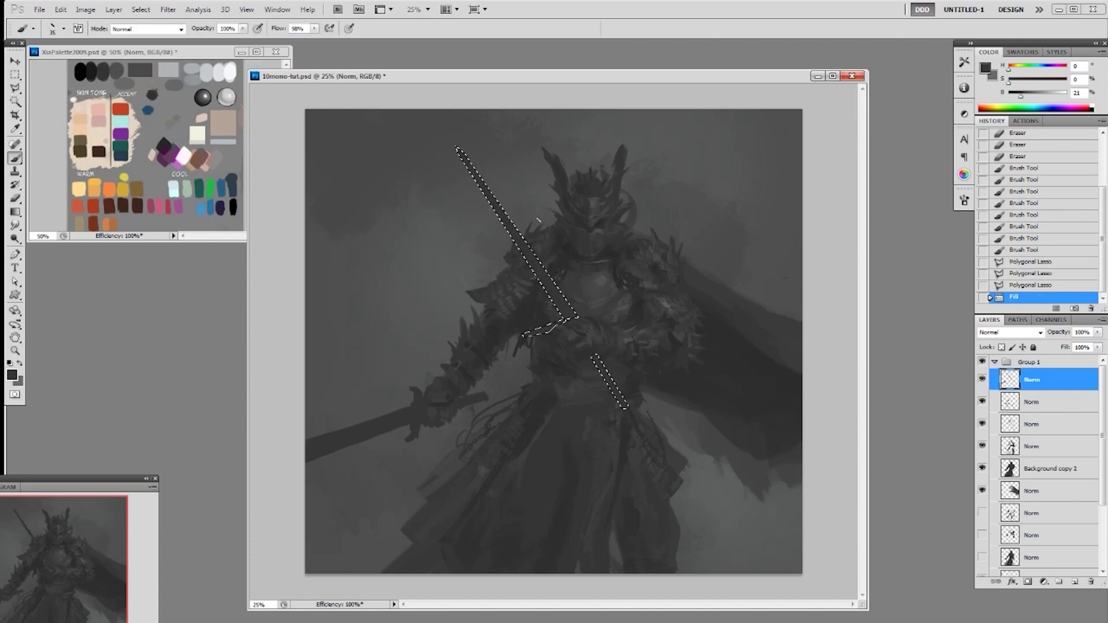
Lasso the second sword's blade and scale it up with Free Transform, lining it up with the cross-guard
{"action": "key", "text": "ctrl+h"}
{"action": "key", "text": "l"}
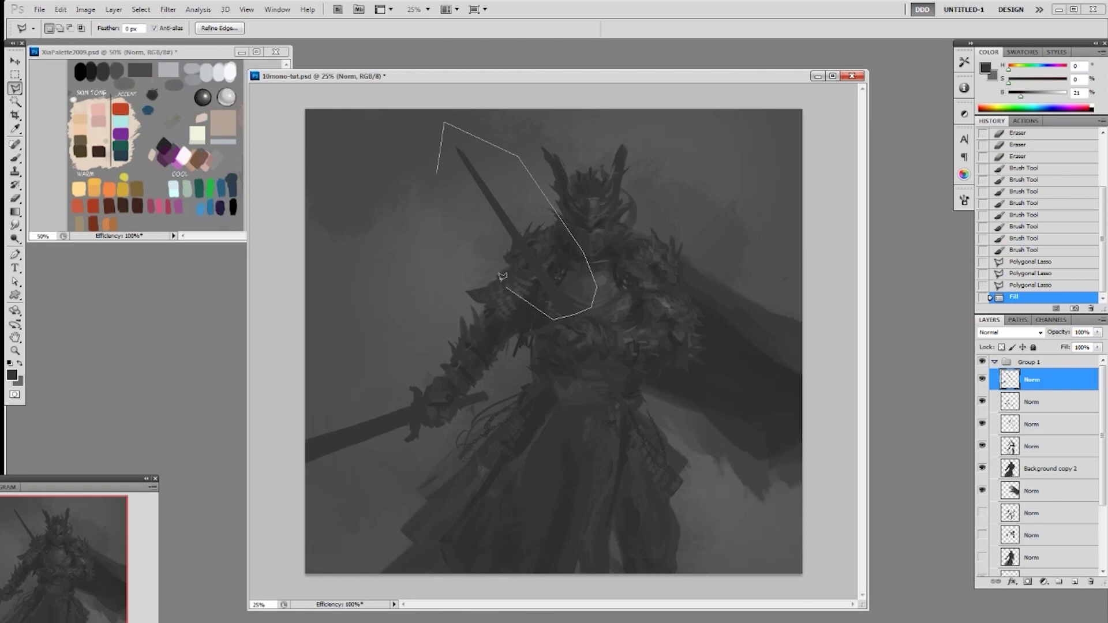
{"action": "left_click", "coordinate": [438, 171]}
{"action": "key", "text": "ctrl+t"}
{"action": "left_click_drag", "start_coordinate": [437, 122], "coordinate": [408, 102]}
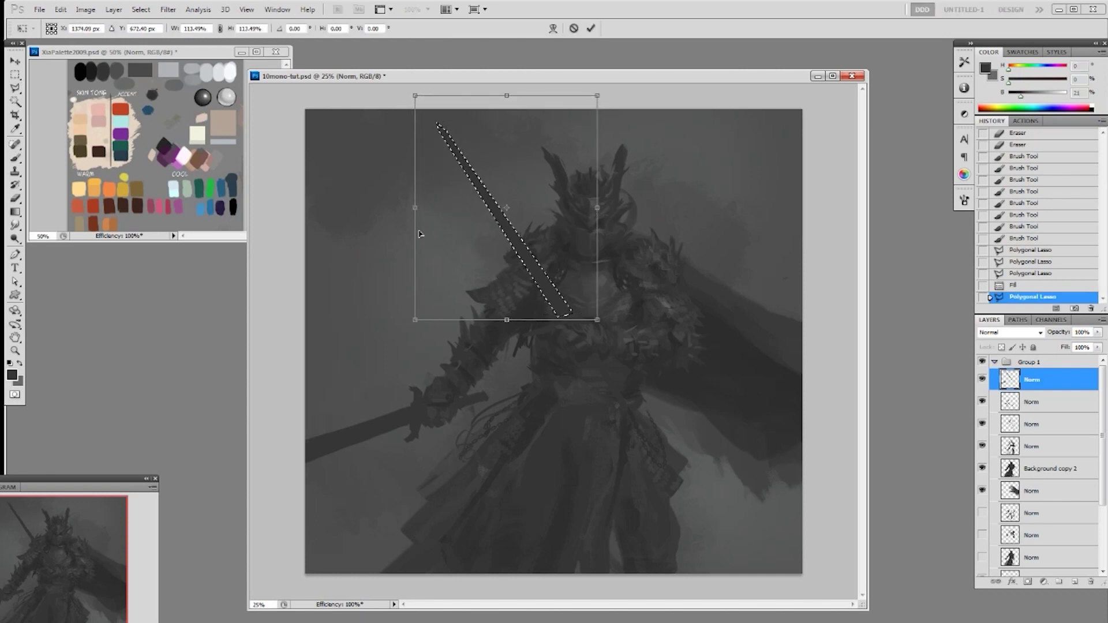
{"action": "mouse_move", "coordinate": [417, 324]}
{"action": "left_mouse_down"}
{"action": "mouse_move", "coordinate": [404, 337]}
{"action": "mouse_move", "coordinate": [415, 342]}
{"action": "left_mouse_up"}
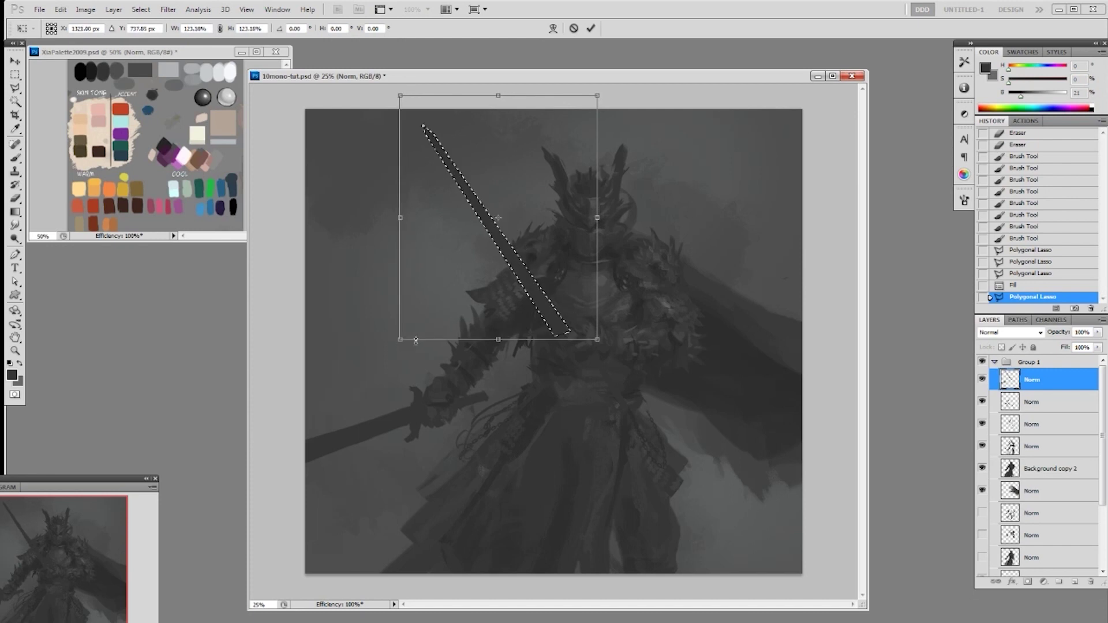
{"action": "mouse_move", "coordinate": [570, 332]}
{"action": "left_mouse_down"}
{"action": "mouse_move", "coordinate": [588, 319]}
{"action": "mouse_move", "coordinate": [566, 333]}
{"action": "left_mouse_up"}
{"action": "key", "text": "Return"}
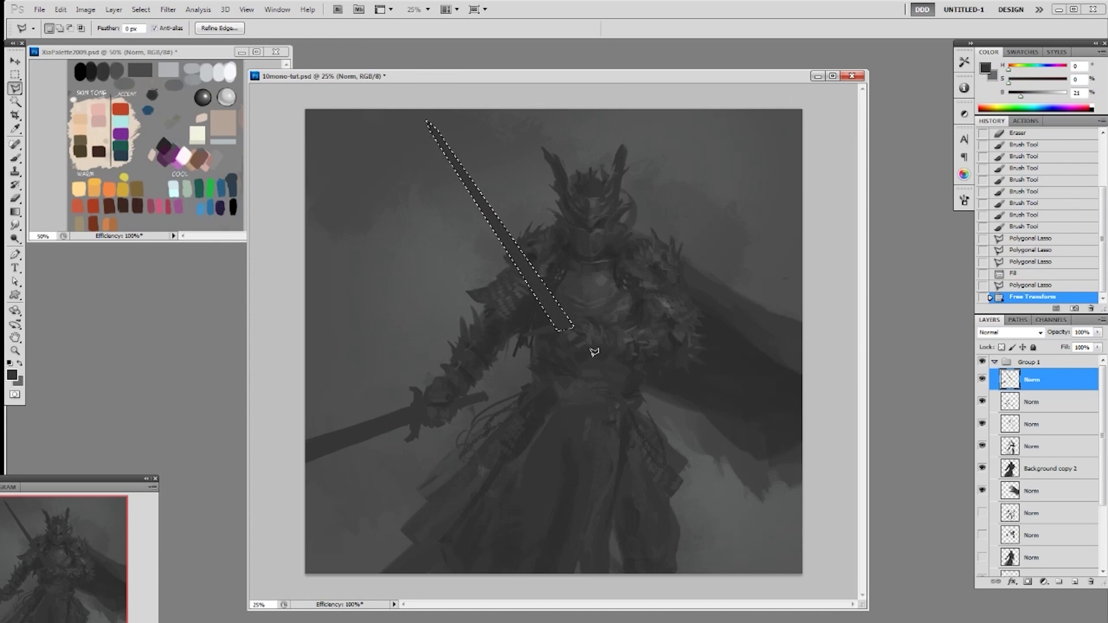
Deselect the blade and erase the excess around the second sword's cross-guard near the raised fist
{"action": "key", "text": "ctrl+d"}
{"action": "key", "text": "e"}
{"action": "left_click", "coordinate": [588, 339]}
{"action": "mouse_move", "coordinate": [589, 338]}
{"action": "left_mouse_down"}
{"action": "mouse_move", "coordinate": [571, 323]}
{"action": "mouse_move", "coordinate": [582, 330]}
{"action": "left_mouse_up"}
{"action": "left_click_drag", "start_coordinate": [582, 326], "coordinate": [591, 336]}
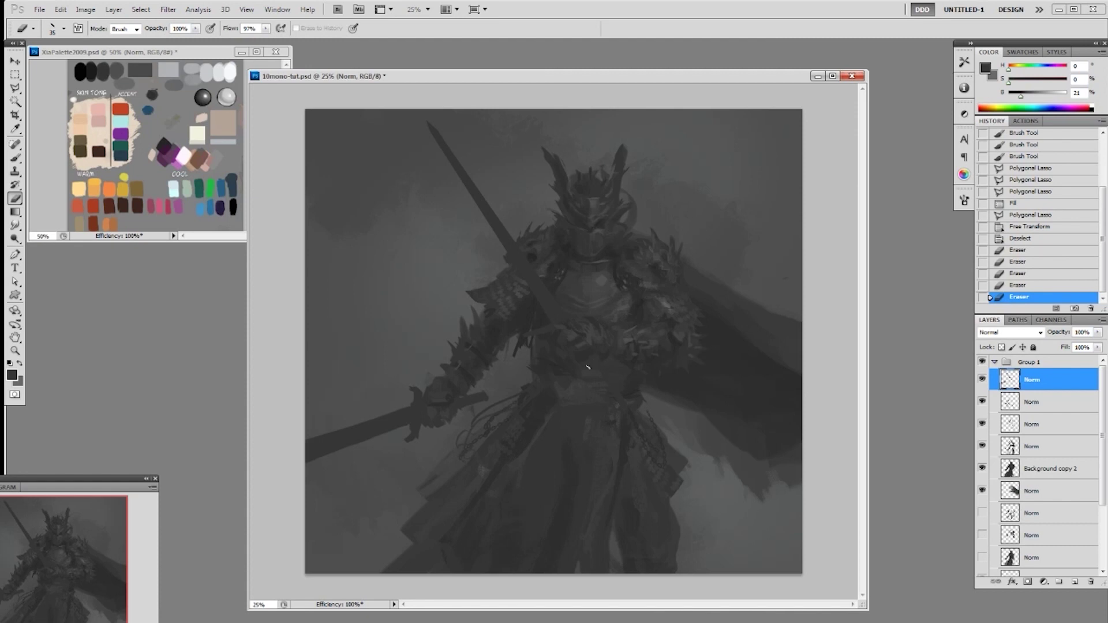
Lasso the second sword's handle below the fist, then move and rotate it into line with the blade
{"action": "key", "text": "l"}
{"action": "left_click", "coordinate": [581, 358]}
{"action": "left_click", "coordinate": [606, 339]}
{"action": "left_click", "coordinate": [646, 386]}
{"action": "left_click", "coordinate": [633, 436]}
{"action": "left_click", "coordinate": [591, 417]}
{"action": "left_click", "coordinate": [573, 371]}
{"action": "double_click", "coordinate": [581, 357]}
{"action": "left_click_drag", "start_coordinate": [600, 372], "coordinate": [600, 371]}
{"action": "key", "text": "ctrl+t"}
{"action": "mouse_move", "coordinate": [584, 412]}
{"action": "left_mouse_down"}
{"action": "mouse_move", "coordinate": [572, 428]}
{"action": "mouse_move", "coordinate": [627, 416]}
{"action": "left_mouse_up"}
{"action": "key", "text": "Return"}
{"action": "key", "text": "v"}
{"action": "key", "text": "ctrl+d"}
Erase the end of the second sword's handle to shape it and load the sword layer's outline as a selection
{"action": "key", "text": "e"}
{"action": "left_click_drag", "start_coordinate": [618, 422], "coordinate": [630, 413]}
{"action": "left_click", "coordinate": [1008, 380], "text": "ctrl"}
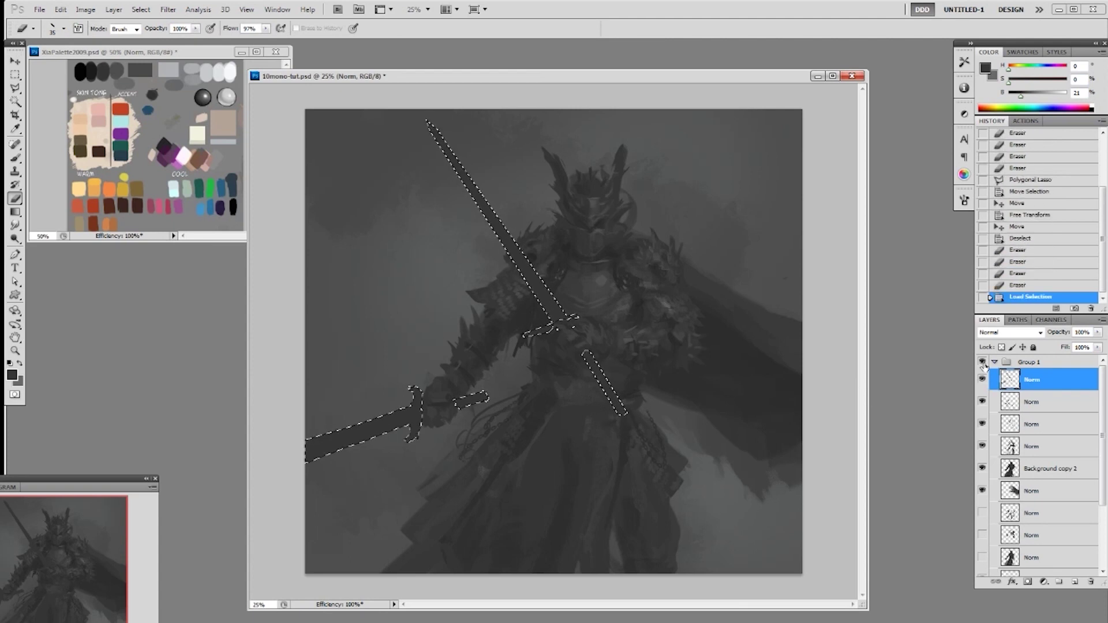
Deselect, lasso the area along the upper edge of the lowered sword's blade and delete it for a straight edge
{"action": "key", "text": "ctrl+d"}
{"action": "key", "text": "l"}
{"action": "left_click", "coordinate": [405, 408]}
{"action": "left_click", "coordinate": [294, 448]}
{"action": "left_click", "coordinate": [285, 412]}
{"action": "left_click", "coordinate": [327, 388]}
{"action": "left_click", "coordinate": [405, 408]}
{"action": "key", "text": "Delete"}
Lasso the area along the lower edge of the lowered sword's blade, delete it and deselect
{"action": "left_click", "coordinate": [408, 425]}
{"action": "left_click", "coordinate": [304, 459]}
{"action": "left_click", "coordinate": [289, 474]}
{"action": "left_click", "coordinate": [309, 488]}
{"action": "left_click", "coordinate": [383, 451]}
{"action": "left_click", "coordinate": [408, 425]}
{"action": "key", "text": "Delete"}
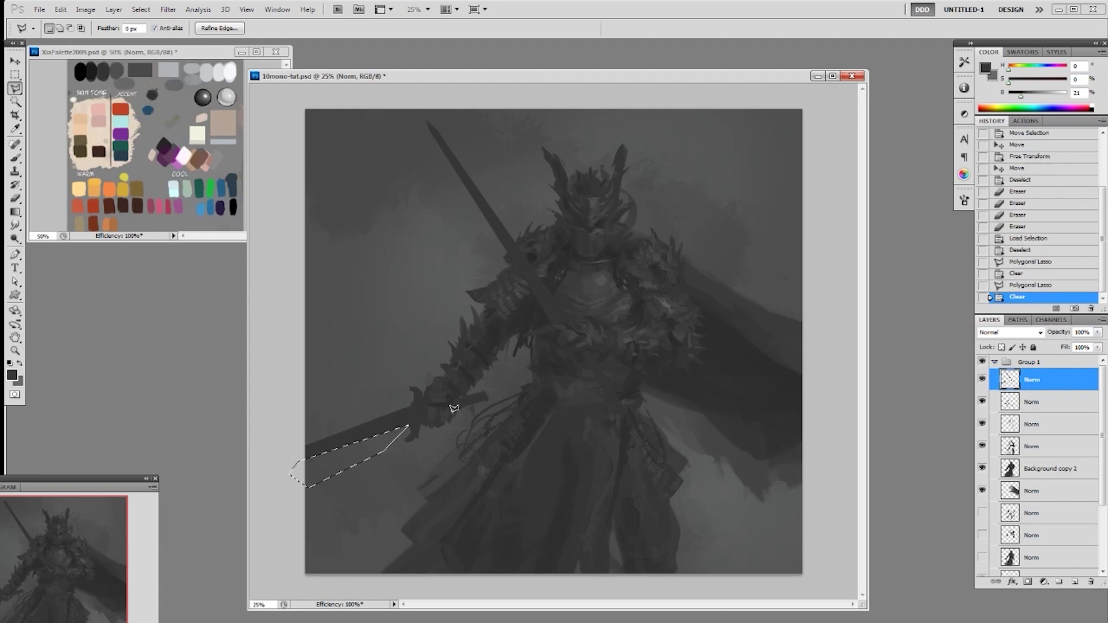
{"action": "key", "text": "ctrl+d"}
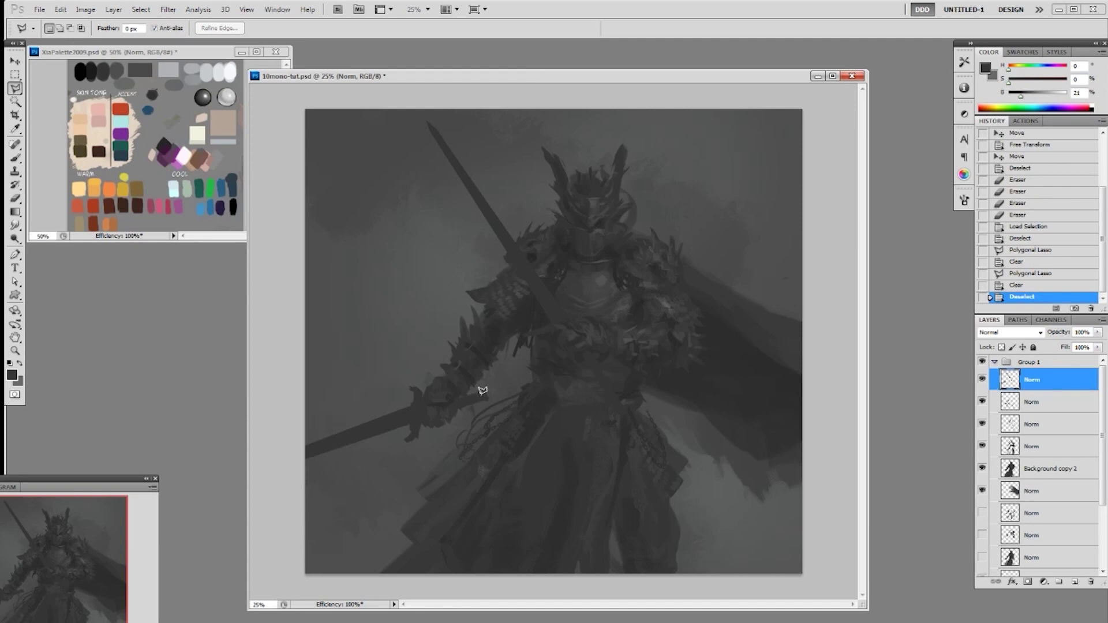
Lasso the area along the upper edge of the lowered sword's grip behind the fist and delete it
{"action": "left_click", "coordinate": [461, 401]}
{"action": "left_click", "coordinate": [492, 392]}
{"action": "left_click", "coordinate": [488, 382]}
{"action": "left_click", "coordinate": [470, 379]}
{"action": "left_click", "coordinate": [452, 388]}
{"action": "key", "text": "Delete"}
Delete a lassoed area along the grip's lower edge and load the sword layer's outline as a selection
{"action": "left_click", "coordinate": [452, 408]}
{"action": "left_click", "coordinate": [491, 396]}
{"action": "left_click", "coordinate": [486, 420]}
{"action": "left_click", "coordinate": [450, 414]}
{"action": "key", "text": "Delete"}
{"action": "key", "text": "ctrl+d"}
{"action": "left_click", "coordinate": [1010, 379], "text": "ctrl"}
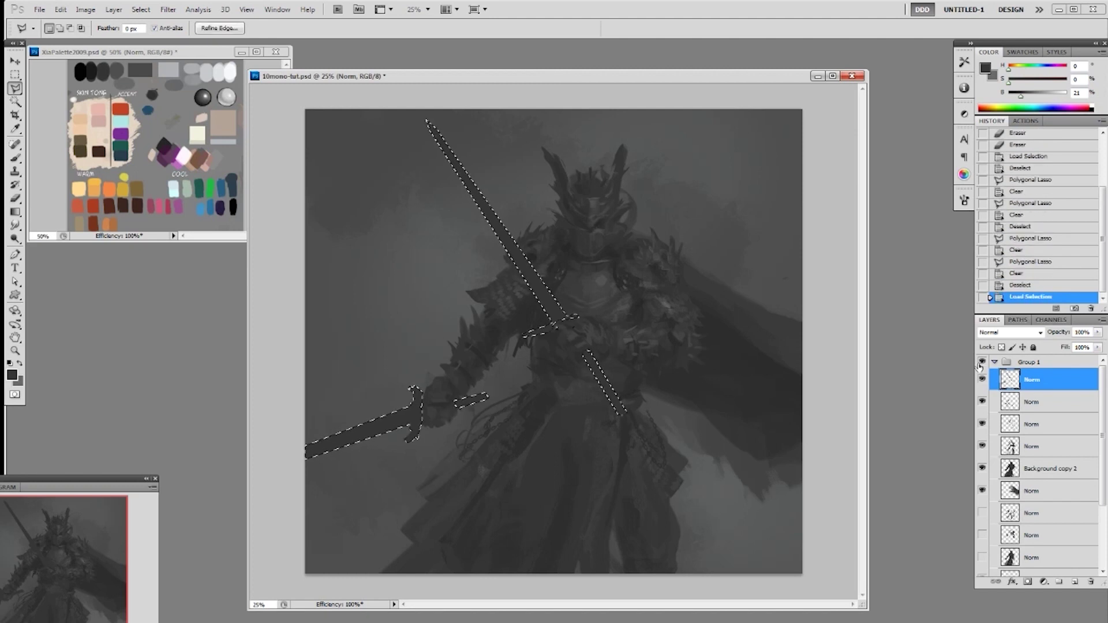
Hide the selection outline and brush a lighter grey over the raised sword's blade at 50% opacity with a 500 px brush
{"action": "key", "text": "b"}
{"action": "key", "text": "ctrl+h"}
{"action": "left_click", "coordinate": [669, 305], "text": "alt"}
{"action": "right_click", "coordinate": [586, 293]}
{"action": "left_click", "coordinate": [663, 363]}
{"action": "left_click", "coordinate": [736, 206]}
{"action": "key", "text": "5"}
{"action": "left_click_drag", "start_coordinate": [1030, 97], "coordinate": [1035, 97]}
{"action": "key", "text": "]"}
{"action": "key", "text": "]"}
{"action": "key", "text": "]"}
{"action": "key", "text": "]"}
{"action": "key", "text": "]"}
{"action": "key", "text": "]"}
{"action": "key", "text": "]"}
{"action": "left_click_drag", "start_coordinate": [478, 156], "coordinate": [422, 310]}
{"action": "key", "text": "ctrl+z"}
{"action": "left_click", "coordinate": [1043, 95]}
{"action": "mouse_move", "coordinate": [446, 124]}
{"action": "left_mouse_down"}
{"action": "mouse_move", "coordinate": [504, 258]}
{"action": "mouse_move", "coordinate": [428, 412]}
{"action": "left_mouse_up"}
{"action": "left_click_drag", "start_coordinate": [528, 283], "coordinate": [600, 218]}
{"action": "mouse_move", "coordinate": [562, 285]}
{"action": "left_mouse_down"}
{"action": "mouse_move", "coordinate": [524, 326]}
{"action": "mouse_move", "coordinate": [566, 260]}
{"action": "left_mouse_up"}
{"action": "key", "text": "ctrl+z"}
{"action": "mouse_move", "coordinate": [563, 272]}
{"action": "left_mouse_down"}
{"action": "mouse_move", "coordinate": [498, 262]}
{"action": "mouse_move", "coordinate": [419, 151]}
{"action": "left_mouse_up"}
Brush the same lighter grey over the lowered sword's blade inside the selection
{"action": "mouse_move", "coordinate": [375, 418]}
{"action": "left_mouse_down"}
{"action": "mouse_move", "coordinate": [260, 526]}
{"action": "mouse_move", "coordinate": [398, 395]}
{"action": "left_mouse_up"}
{"action": "left_click_drag", "start_coordinate": [398, 394], "coordinate": [364, 502]}
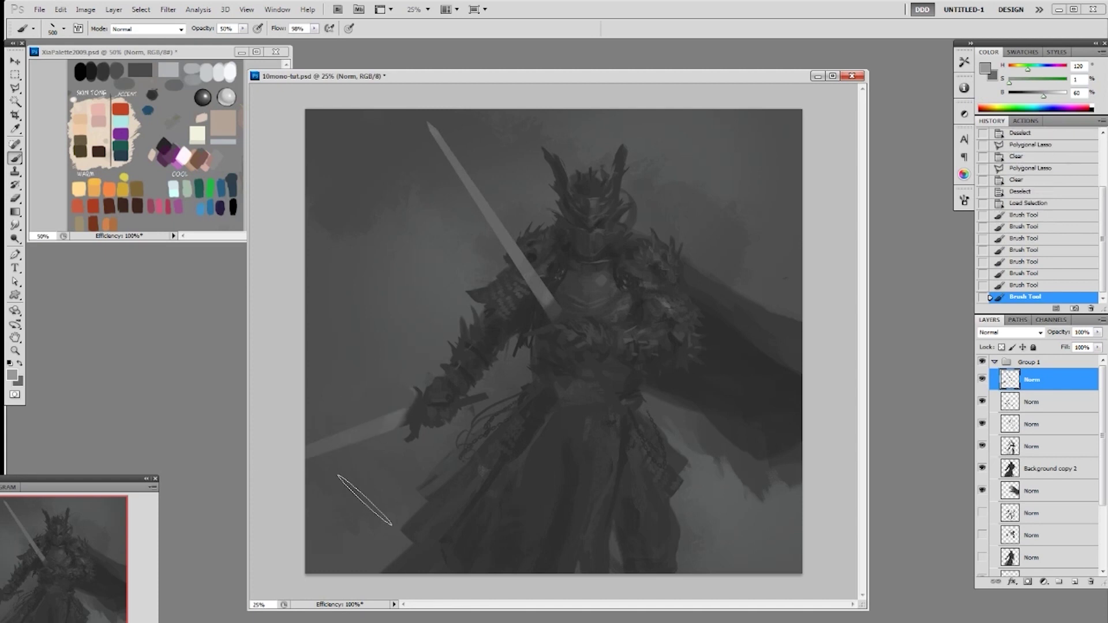
{"action": "mouse_move", "coordinate": [387, 397]}
{"action": "left_mouse_down"}
{"action": "mouse_move", "coordinate": [328, 534]}
{"action": "mouse_move", "coordinate": [338, 553]}
{"action": "left_mouse_up"}
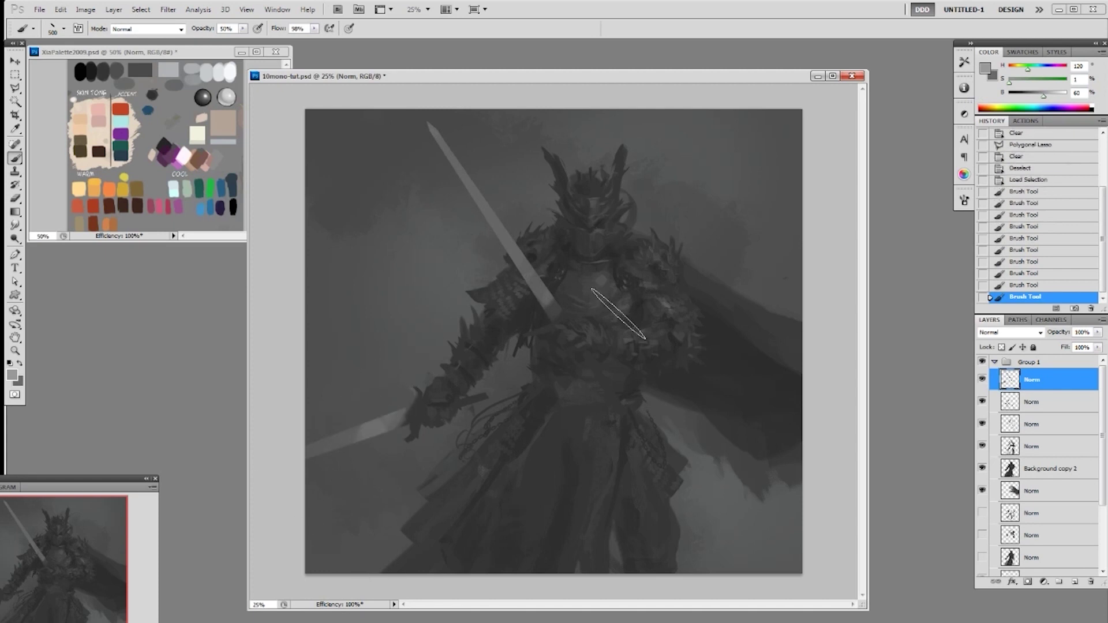
Shade the raised sword's blade base, crossguard and grip with small brushes and greys sampled from the canvas
{"action": "right_click", "coordinate": [613, 317]}
{"action": "double_click", "coordinate": [686, 387]}
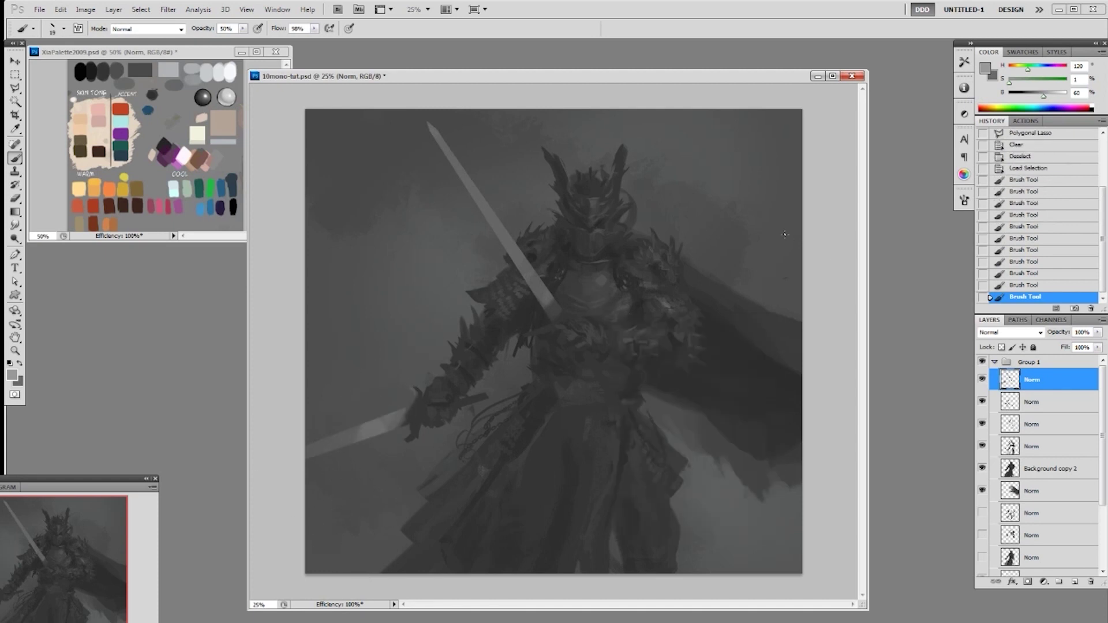
{"action": "left_click_drag", "start_coordinate": [534, 326], "coordinate": [558, 326]}
{"action": "key", "text": "ctrl+z"}
{"action": "left_click", "coordinate": [546, 294], "text": "alt"}
{"action": "key", "text": "bracketright"}
{"action": "key", "text": "bracketright"}
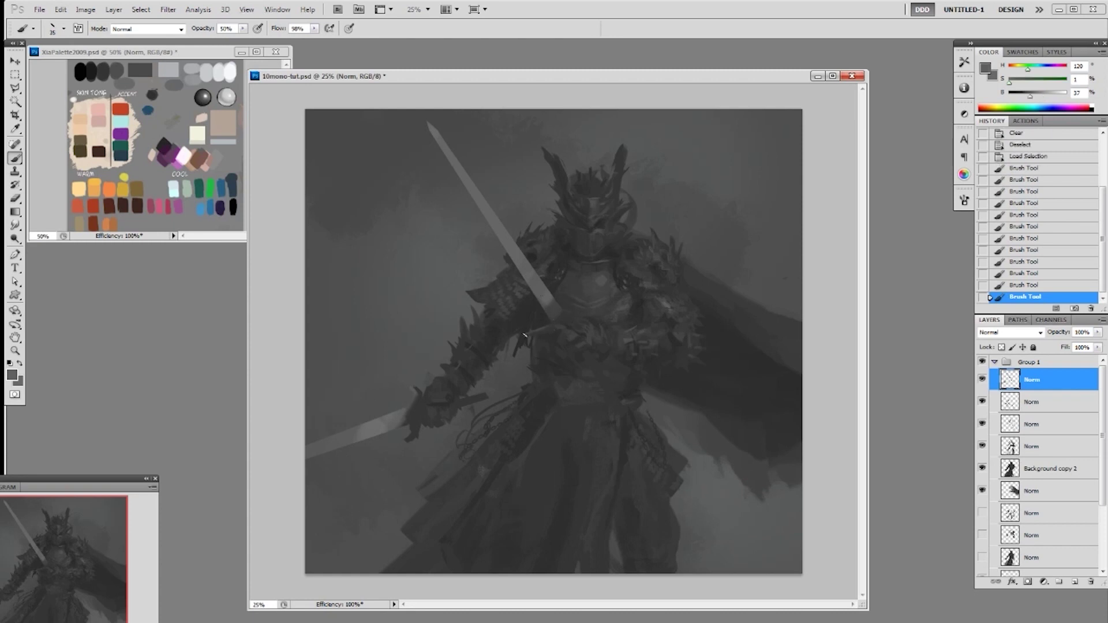
{"action": "left_click", "coordinate": [550, 305], "text": "alt"}
{"action": "left_click_drag", "start_coordinate": [545, 306], "coordinate": [556, 317]}
{"action": "right_click", "coordinate": [617, 370]}
{"action": "left_click", "coordinate": [691, 443]}
{"action": "left_click", "coordinate": [623, 370]}
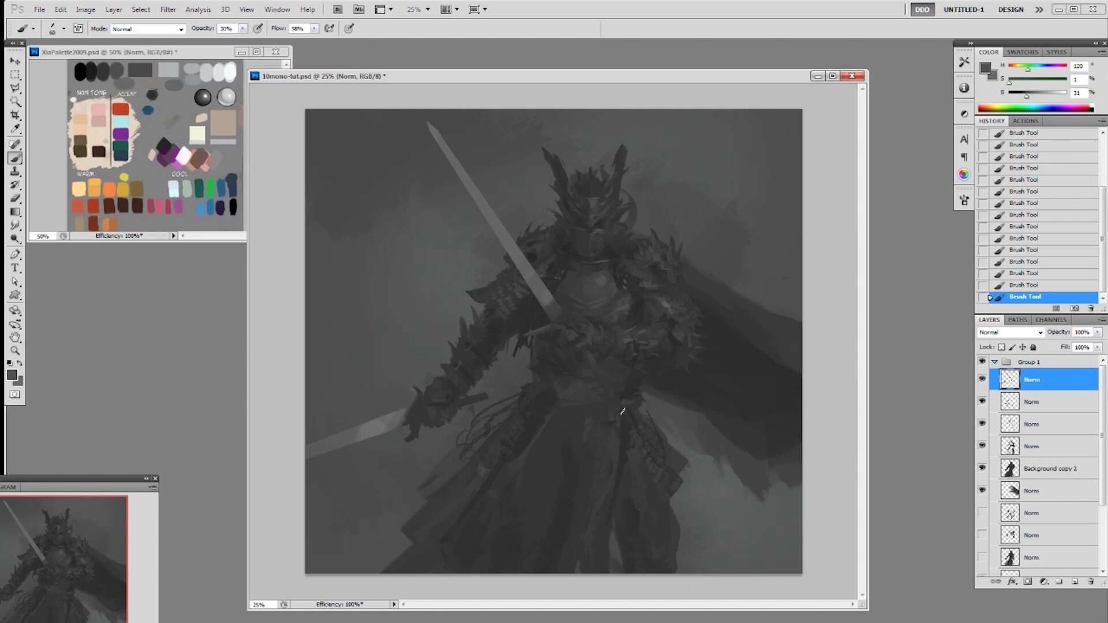
Shade the lowered sword's guard and grip around the fist with light and dark greys sampled from the canvas
{"action": "left_click", "coordinate": [410, 407], "text": "alt"}
{"action": "left_click", "coordinate": [415, 415], "text": "alt"}
{"action": "left_click_drag", "start_coordinate": [407, 421], "coordinate": [401, 413]}
{"action": "left_click", "coordinate": [404, 409], "text": "alt"}
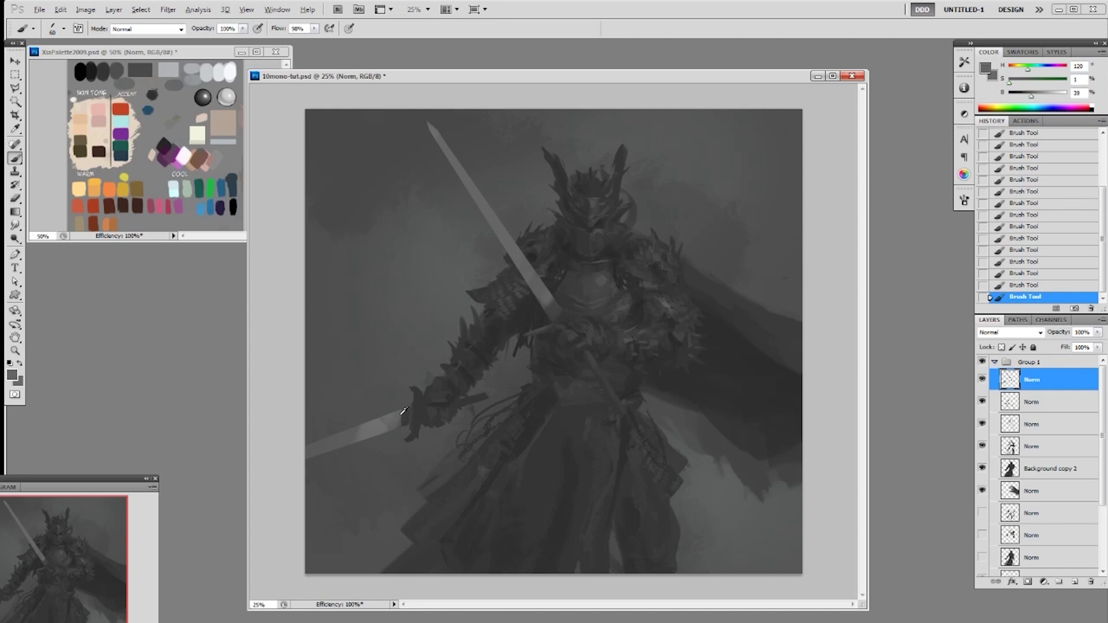
{"action": "right_click", "coordinate": [452, 403]}
{"action": "left_click", "coordinate": [528, 469]}
{"action": "left_click", "coordinate": [458, 371], "text": "alt"}
{"action": "left_click", "coordinate": [469, 401], "text": "alt"}
{"action": "left_click", "coordinate": [550, 326], "text": "alt"}
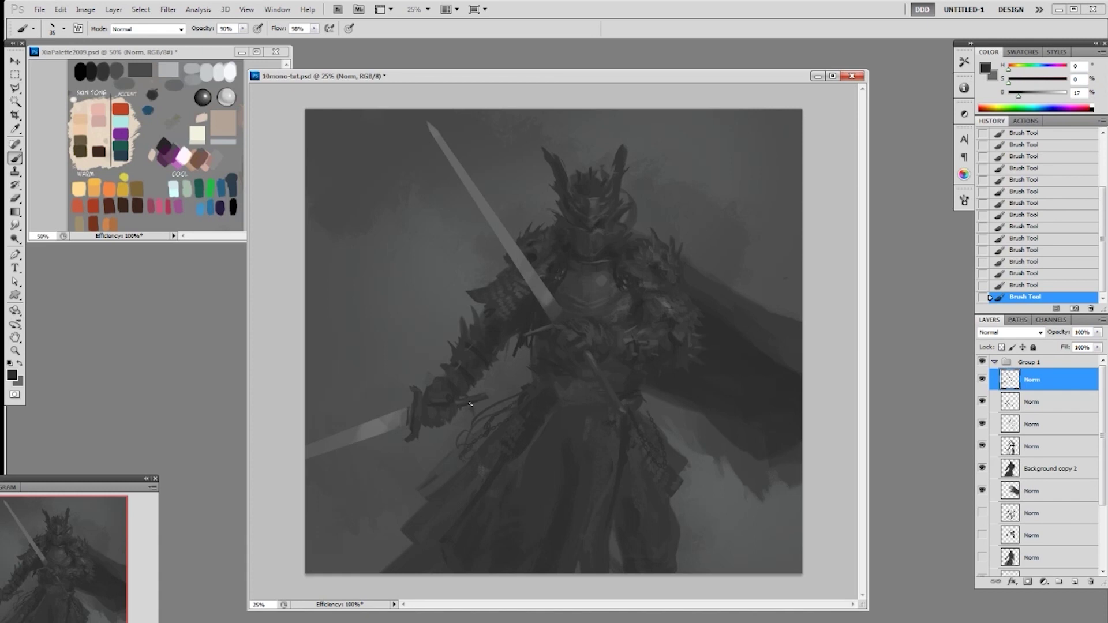
Detail the raised sword's grip below the fist with sampled light and dark greys at 90% opacity
{"action": "right_click", "coordinate": [589, 321]}
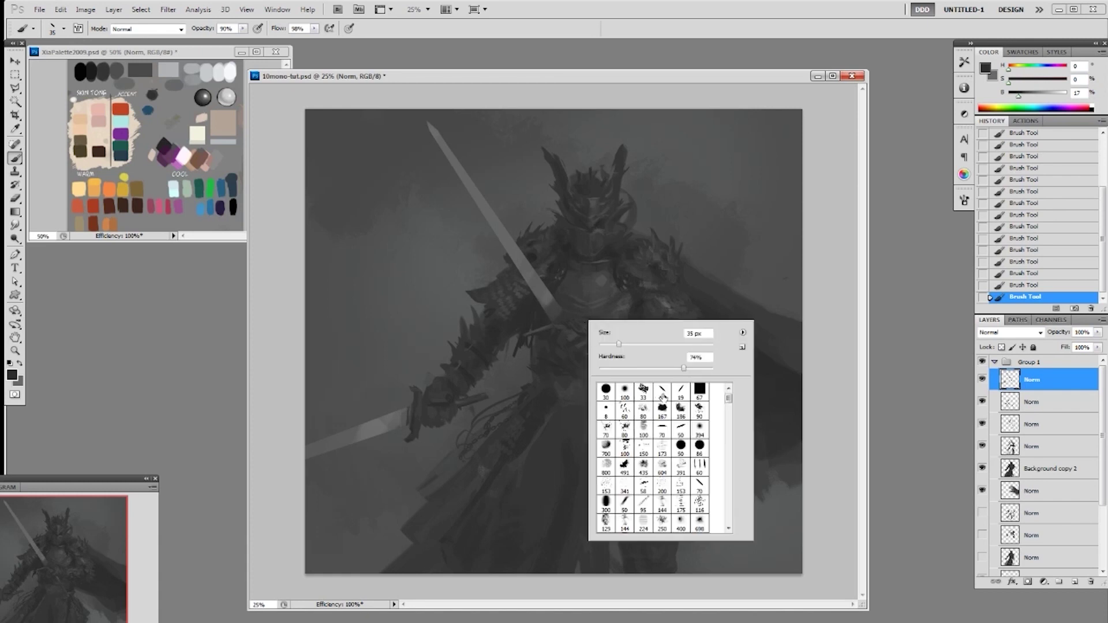
{"action": "double_click", "coordinate": [671, 435]}
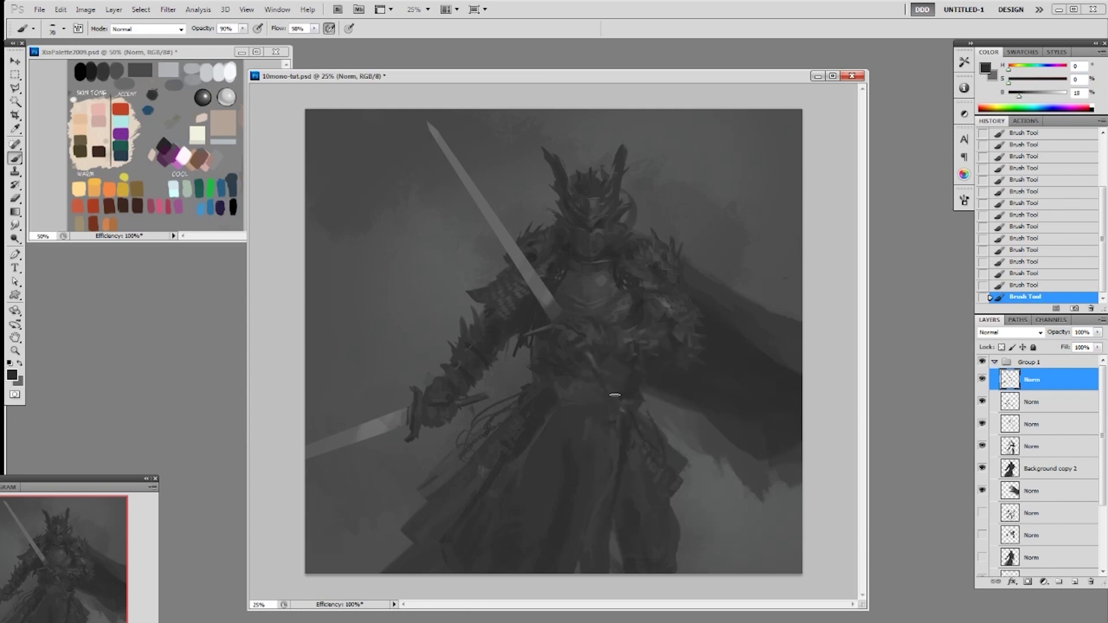
{"action": "left_click", "coordinate": [553, 300], "text": "alt"}
{"action": "left_click", "coordinate": [616, 389], "text": "alt"}
{"action": "left_click", "coordinate": [586, 367], "text": "alt"}
{"action": "left_click", "coordinate": [622, 395], "text": "alt"}
{"action": "left_click", "coordinate": [594, 359], "text": "alt"}
{"action": "right_click", "coordinate": [595, 344]}
{"action": "left_click", "coordinate": [717, 445]}
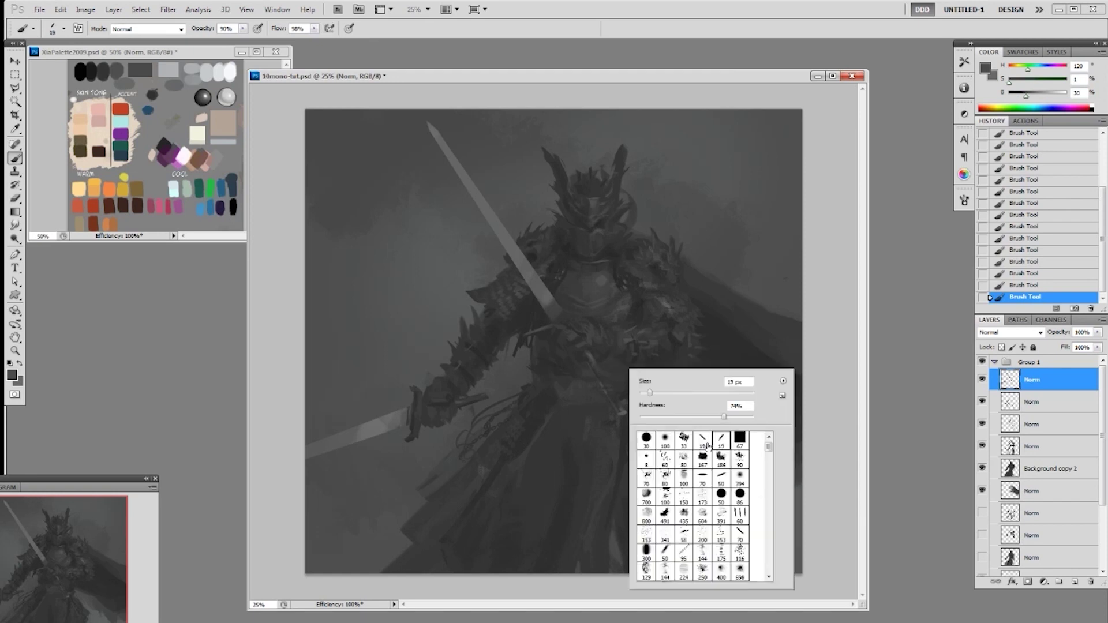
{"action": "left_click", "coordinate": [596, 364]}
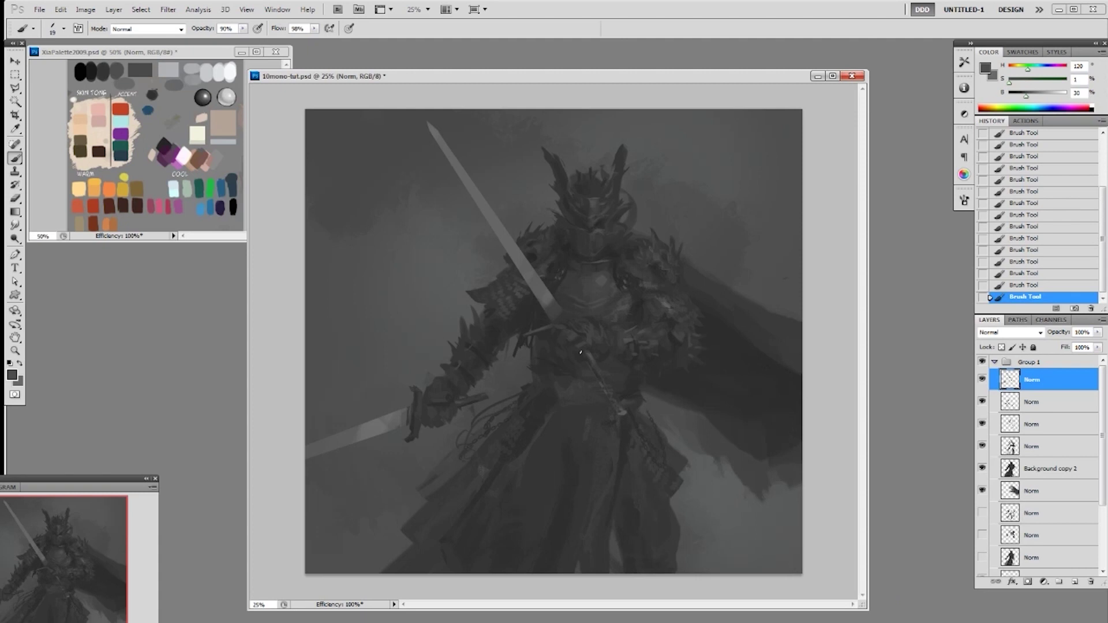
Add speckled texture to the swords' grips, guards and blades with the 173 px texture brush and sampled greys
{"action": "right_click", "coordinate": [623, 398]}
{"action": "left_click", "coordinate": [710, 505]}
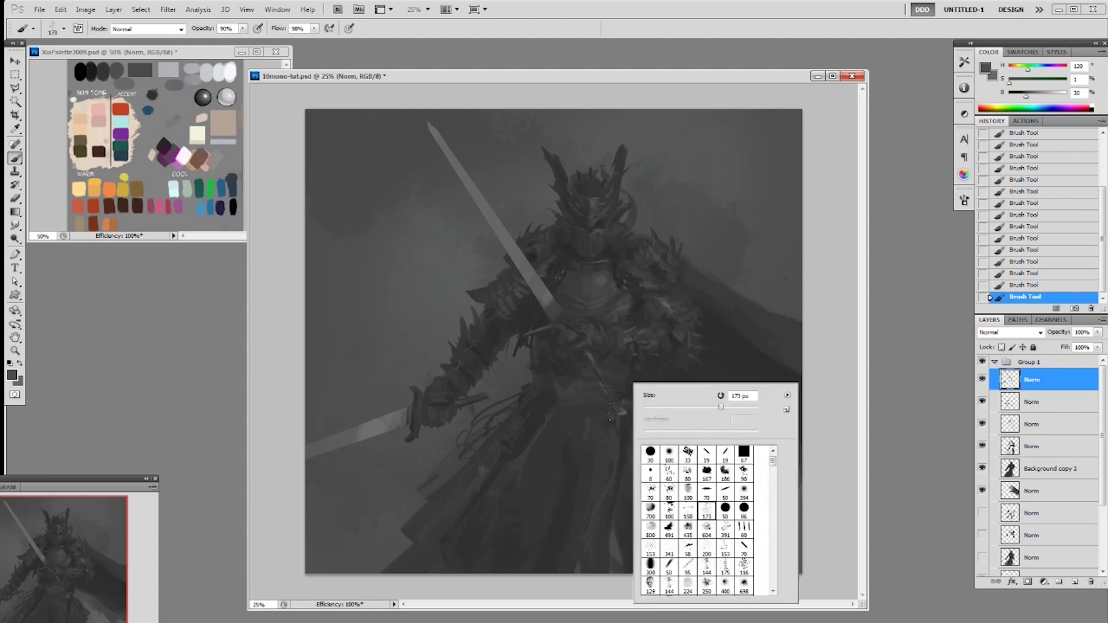
{"action": "left_click", "coordinate": [627, 401]}
{"action": "left_click", "coordinate": [601, 369], "text": "alt"}
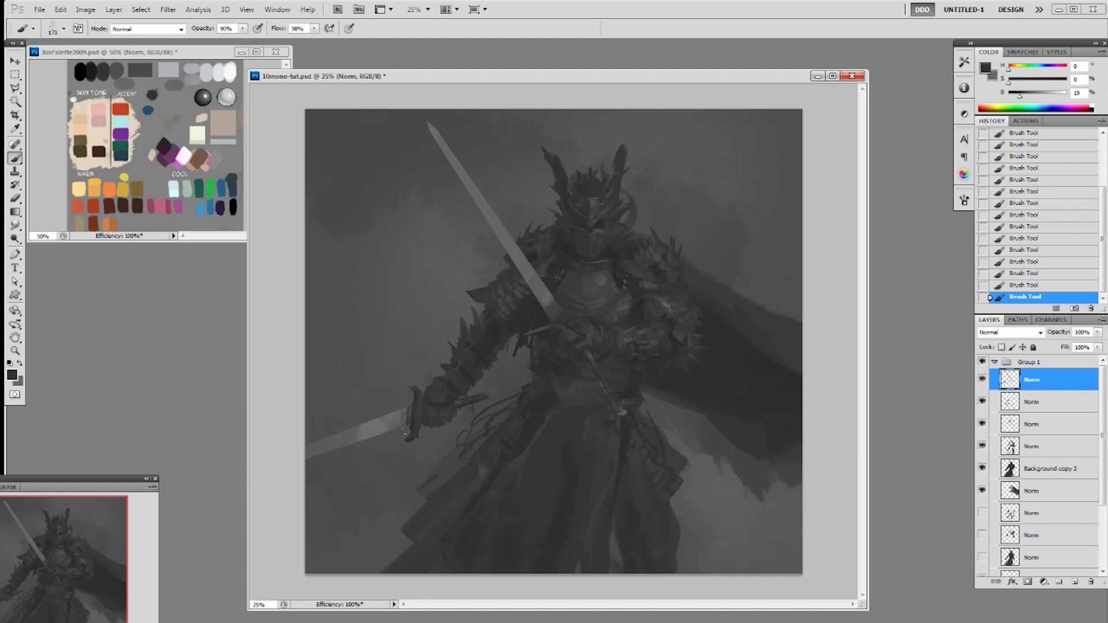
{"action": "left_click", "coordinate": [326, 455], "text": "alt"}
{"action": "left_click", "coordinate": [561, 306], "text": "alt"}
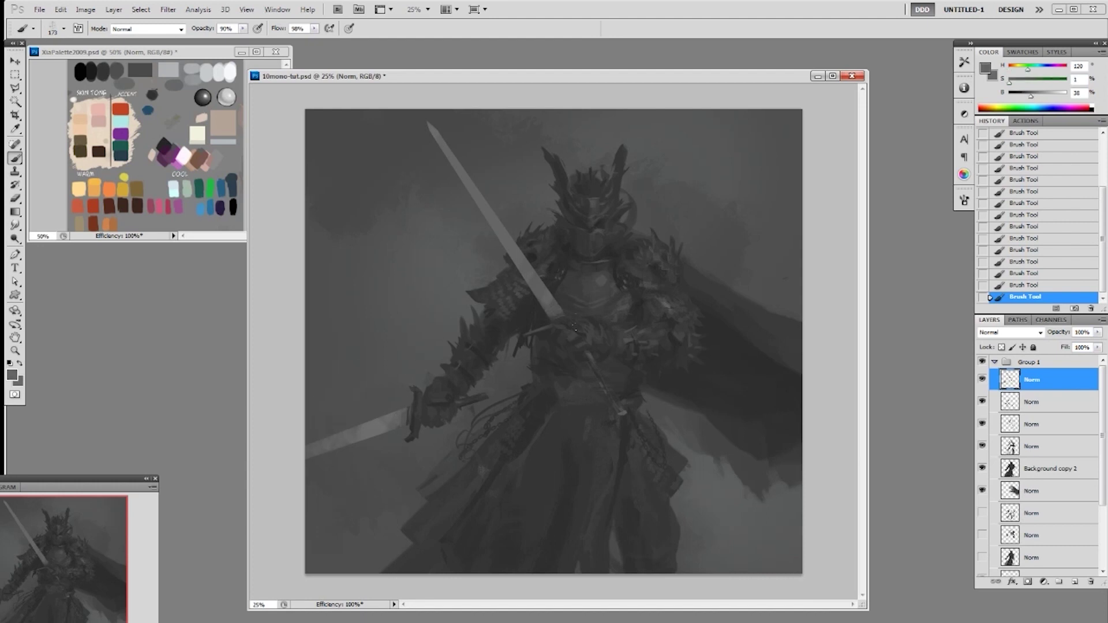
Deselect and paint dark shading on the helmet's faceplate on the layer below the swords
{"action": "right_click", "coordinate": [677, 280]}
{"action": "double_click", "coordinate": [751, 351]}
{"action": "left_click", "coordinate": [605, 239], "text": "alt"}
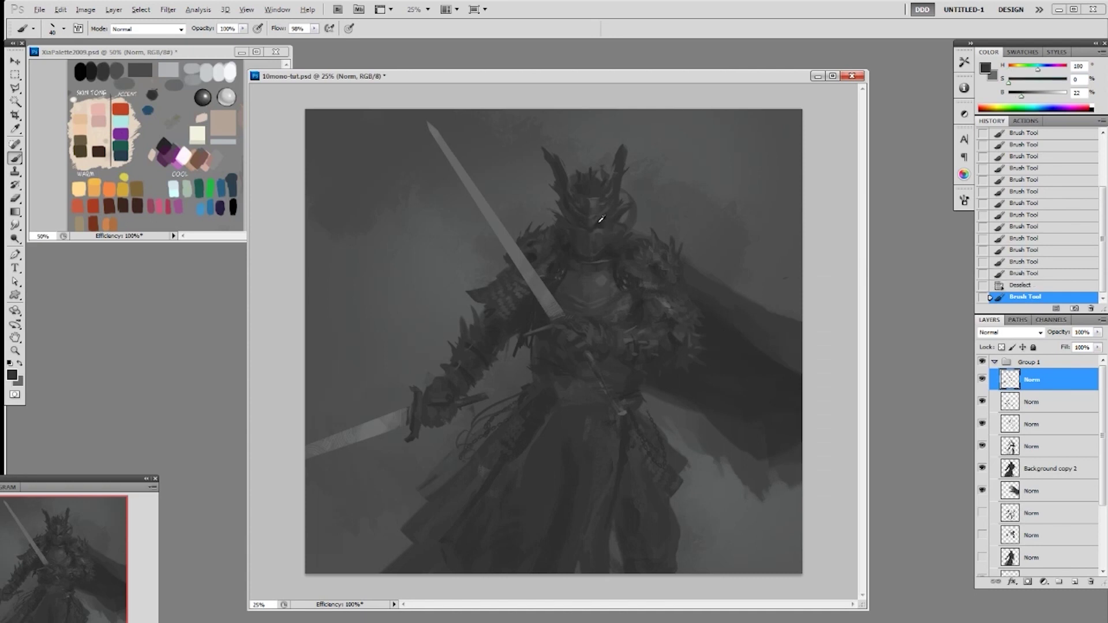
{"action": "key", "text": "alt+bracketleft"}
{"action": "mouse_move", "coordinate": [584, 225]}
{"action": "left_mouse_down"}
{"action": "mouse_move", "coordinate": [601, 224]}
{"action": "mouse_move", "coordinate": [597, 250]}
{"action": "mouse_move", "coordinate": [613, 229]}
{"action": "mouse_move", "coordinate": [602, 243]}
{"action": "left_mouse_up"}
{"action": "right_click", "coordinate": [632, 231]}
{"action": "left_click", "coordinate": [654, 299]}
Toggle the last helmet brush stroke off and on to compare the faceplate before and after
{"action": "key", "text": "ctrl+z"}
{"action": "key", "text": "ctrl+z"}
{"action": "key", "text": "ctrl+z"}
{"action": "key", "text": "ctrl+z"}
{"action": "key", "text": "ctrl+z"}
{"action": "key", "text": "ctrl+z"}
{"action": "key", "text": "ctrl+z"}
{"action": "left_click", "coordinate": [1026, 285]}
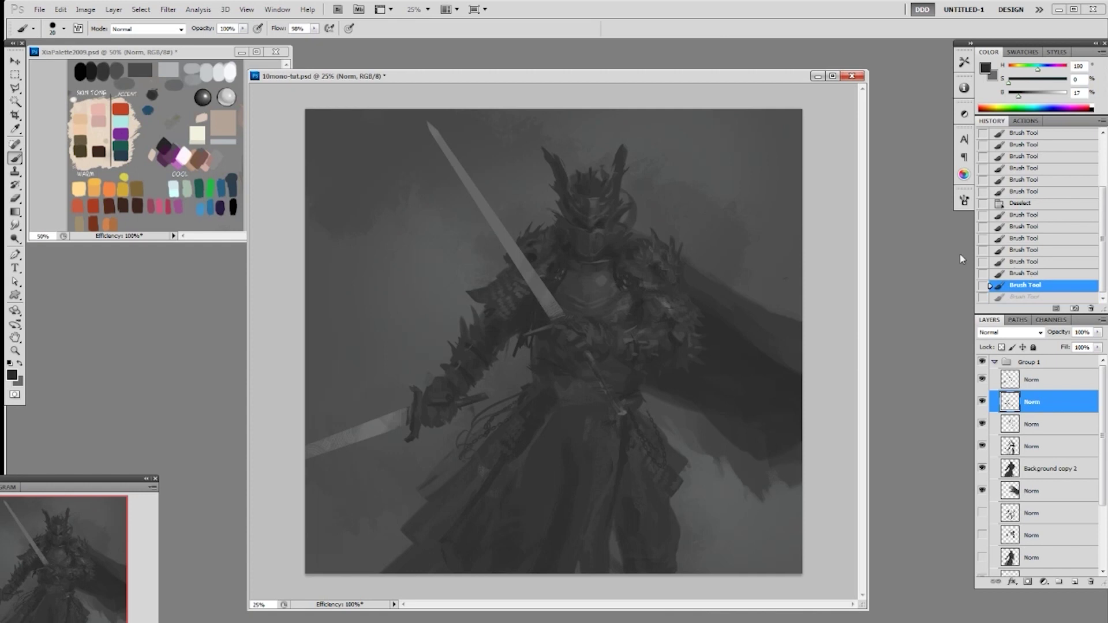
{"action": "key", "text": "ctrl+z"}
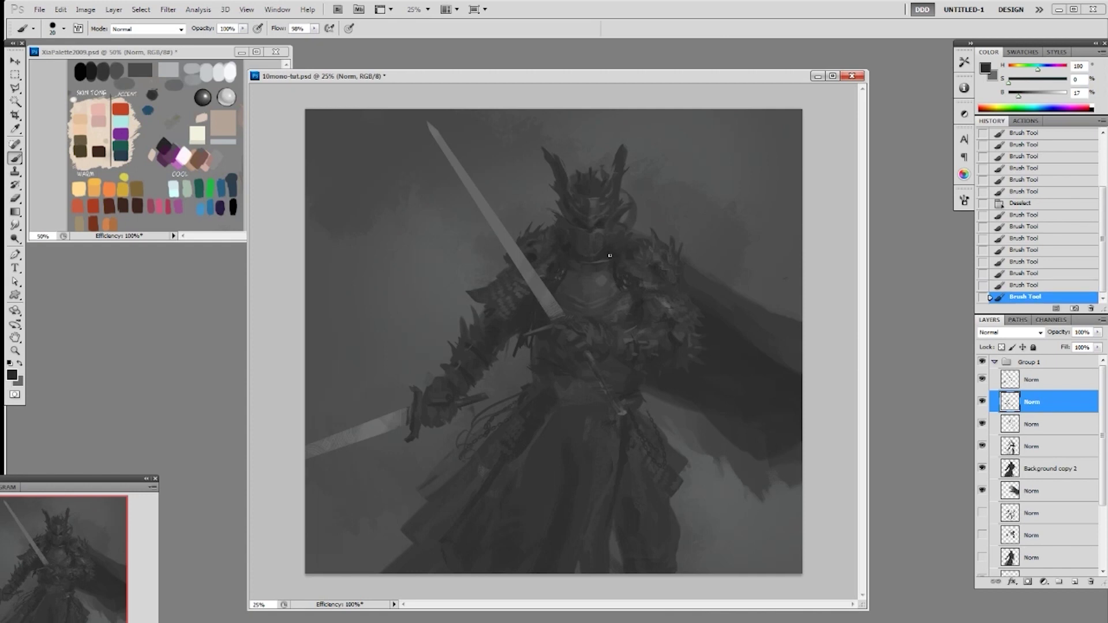
Touch up the edge beside the helmet's cheek with short dabs of sampled dark greys
{"action": "left_click", "coordinate": [615, 240], "text": "alt"}
{"action": "left_click", "coordinate": [616, 221], "text": "alt"}
{"action": "left_click", "coordinate": [618, 213]}
{"action": "left_click", "coordinate": [622, 237]}
{"action": "left_click", "coordinate": [623, 237], "text": "alt"}
{"action": "left_click", "coordinate": [624, 236]}
{"action": "left_click", "coordinate": [628, 237], "text": "alt"}
{"action": "left_click", "coordinate": [629, 237]}
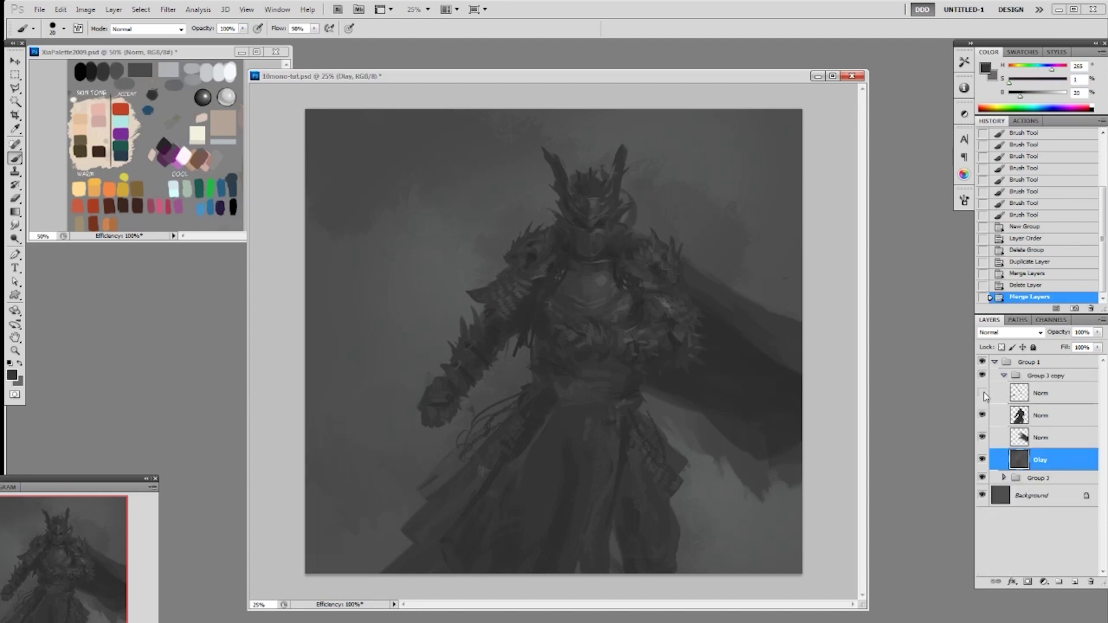
Show the swords layer and toggle the figure layer's visibility to check the merged layers
{"action": "left_click", "coordinate": [982, 393]}
{"action": "left_click", "coordinate": [982, 415]}
{"action": "left_click", "coordinate": [982, 415]}
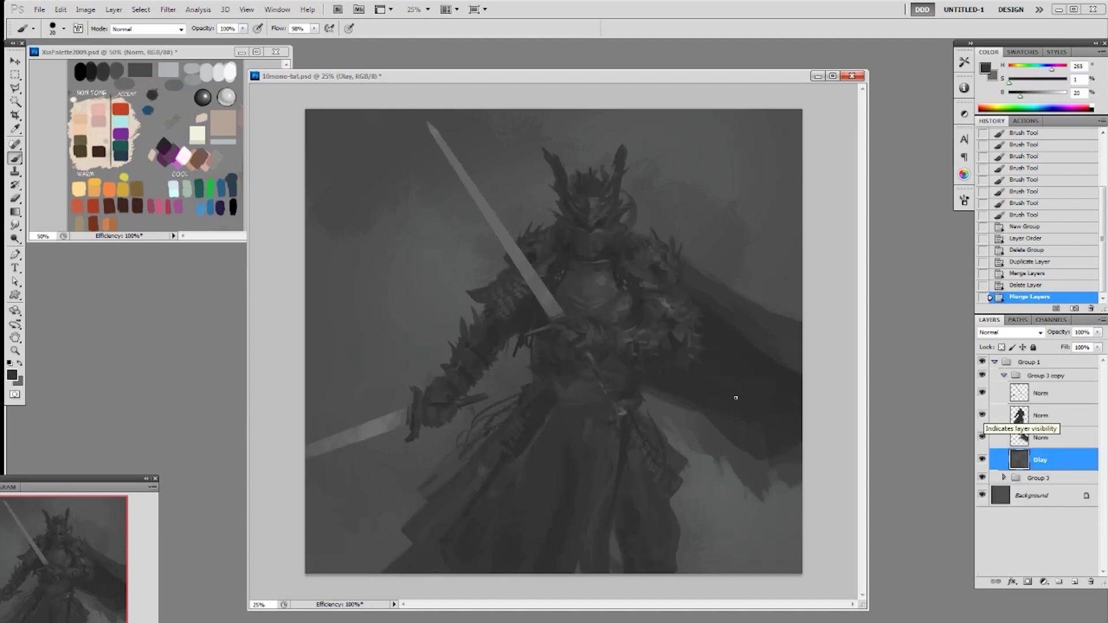
{"action": "left_click", "coordinate": [1040, 403]}
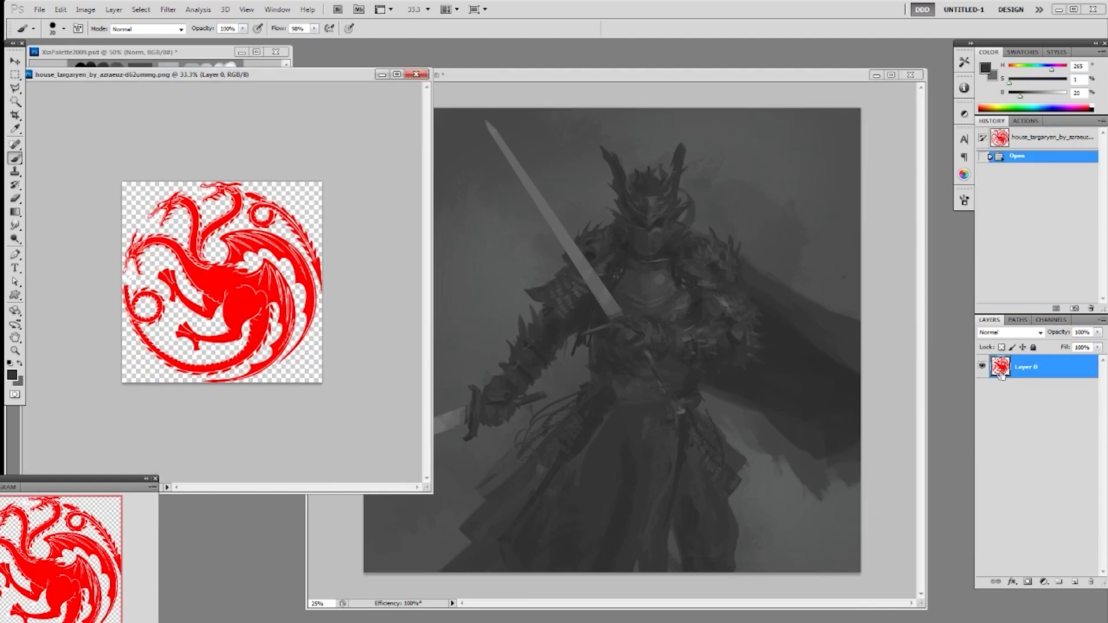
Copy the red dragon emblem by its outline and paste it on a new layer above the figure in 10mono-tut.psd
{"action": "left_click", "coordinate": [1001, 372], "text": "ctrl"}
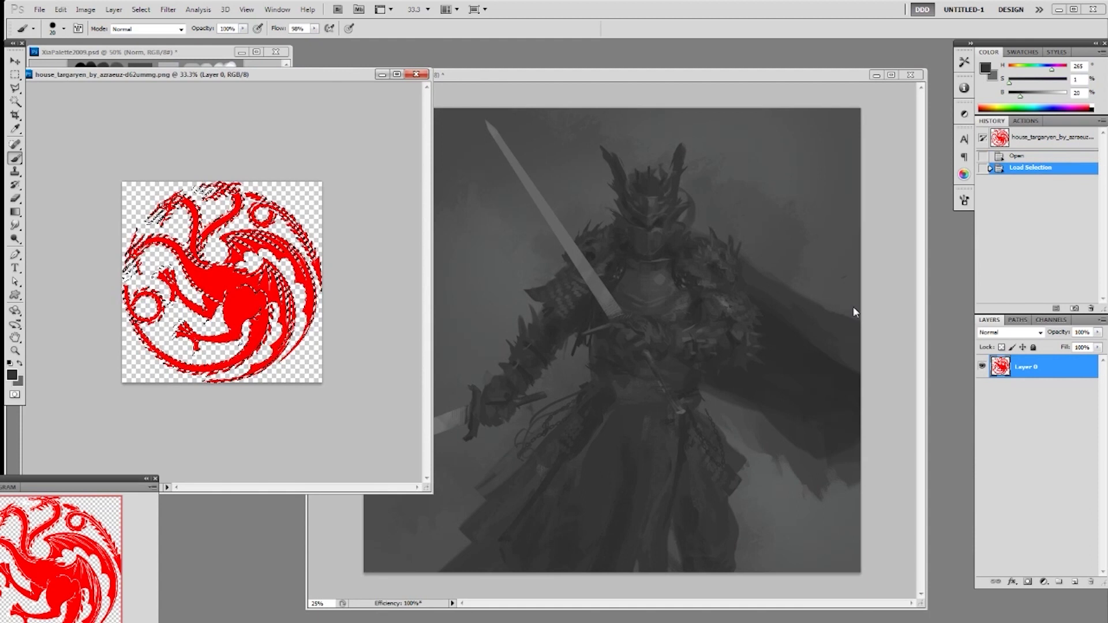
{"action": "left_click", "coordinate": [882, 311]}
{"action": "left_click", "coordinate": [1051, 415]}
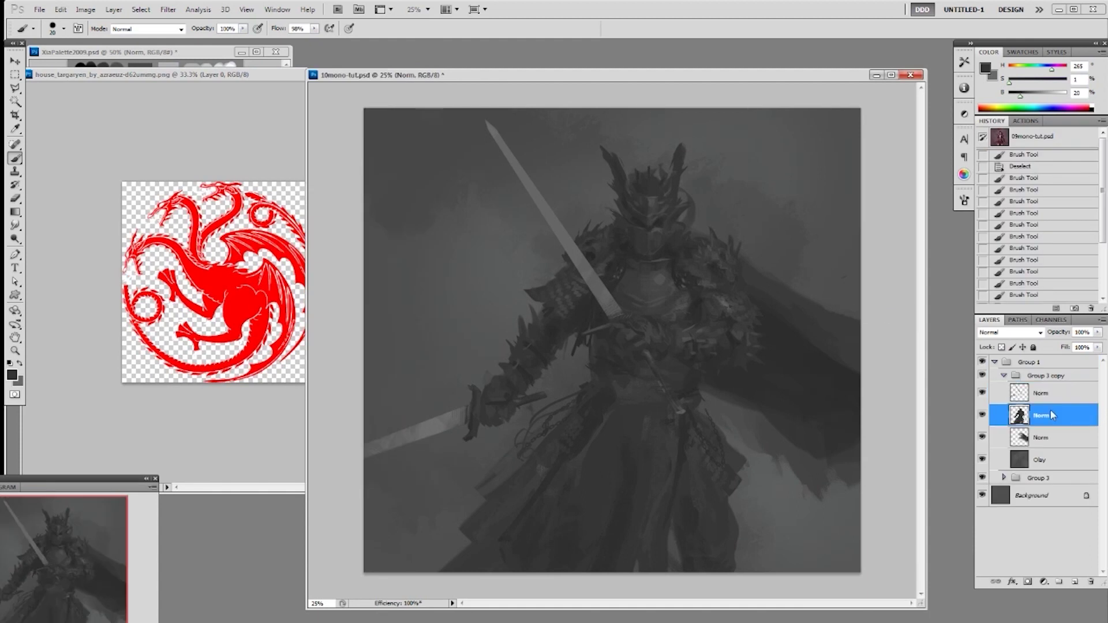
{"action": "key", "text": "F2"}
{"action": "key", "text": "alt"}
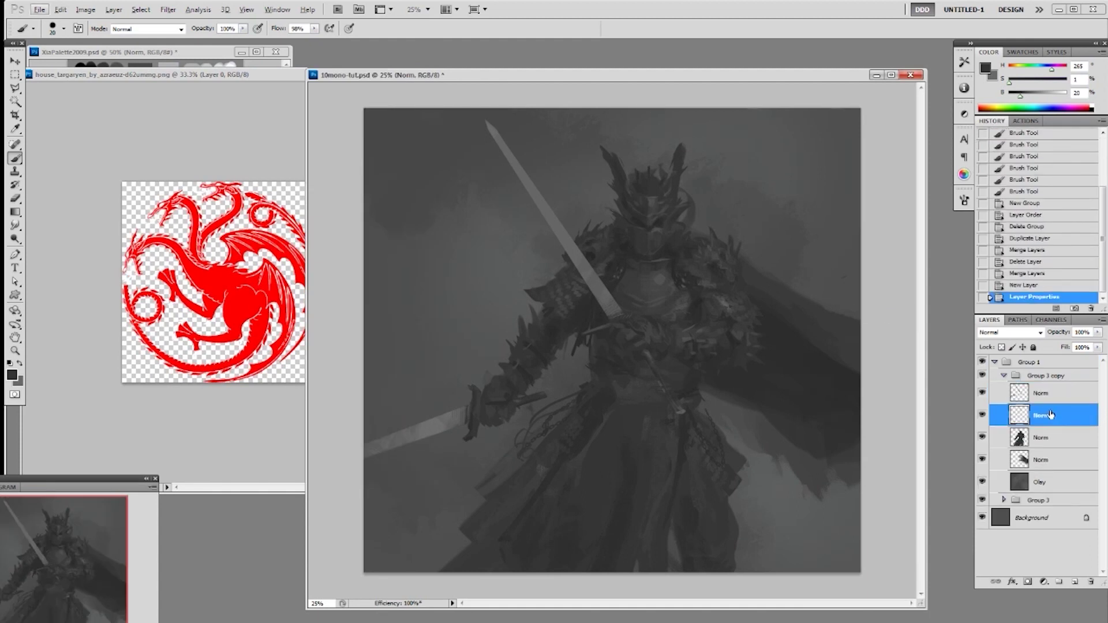
{"action": "key", "text": "alt"}
{"action": "key", "text": "ctrl+v"}
Load the pasted emblem's outline as a selection, fill it with dark grey and deselect
{"action": "left_click", "coordinate": [1019, 415], "text": "ctrl"}
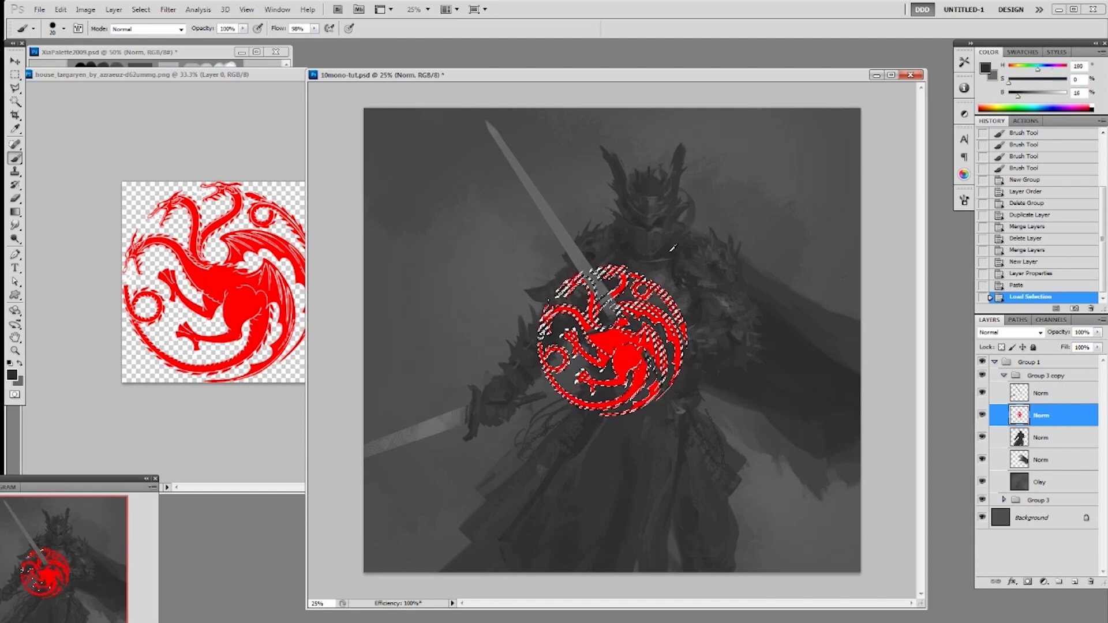
{"action": "key", "text": "alt+BackSpace"}
{"action": "key", "text": "ctrl+d"}
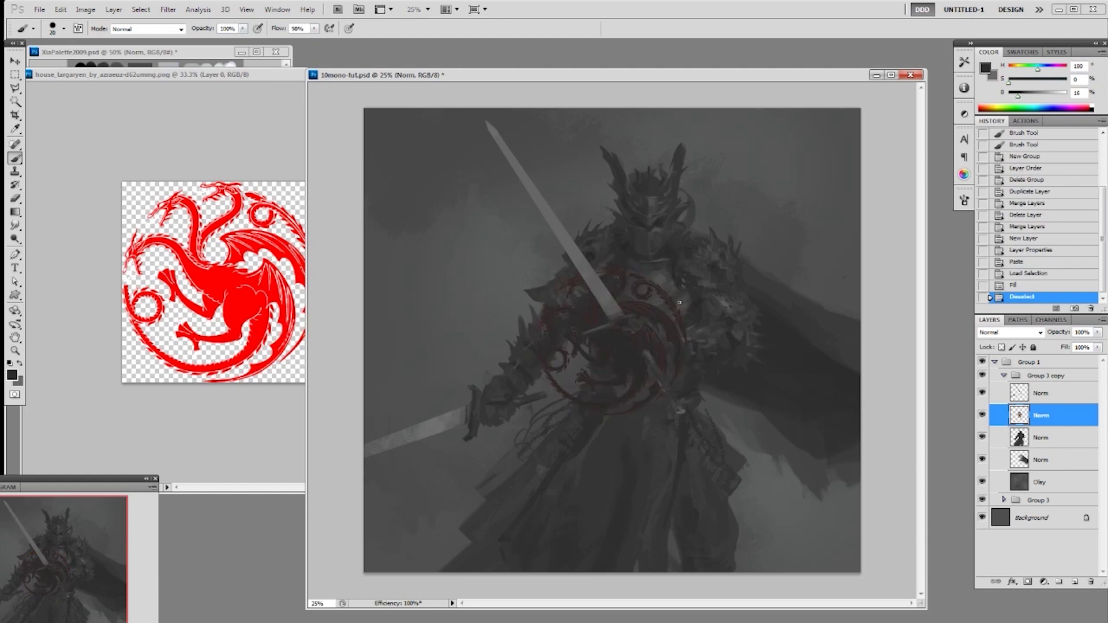
Restore the emblem selection, fill it with dark grey on a new layer, deselect and delete the red-fringed emblem layer
{"action": "key", "text": "ctrl+z"}
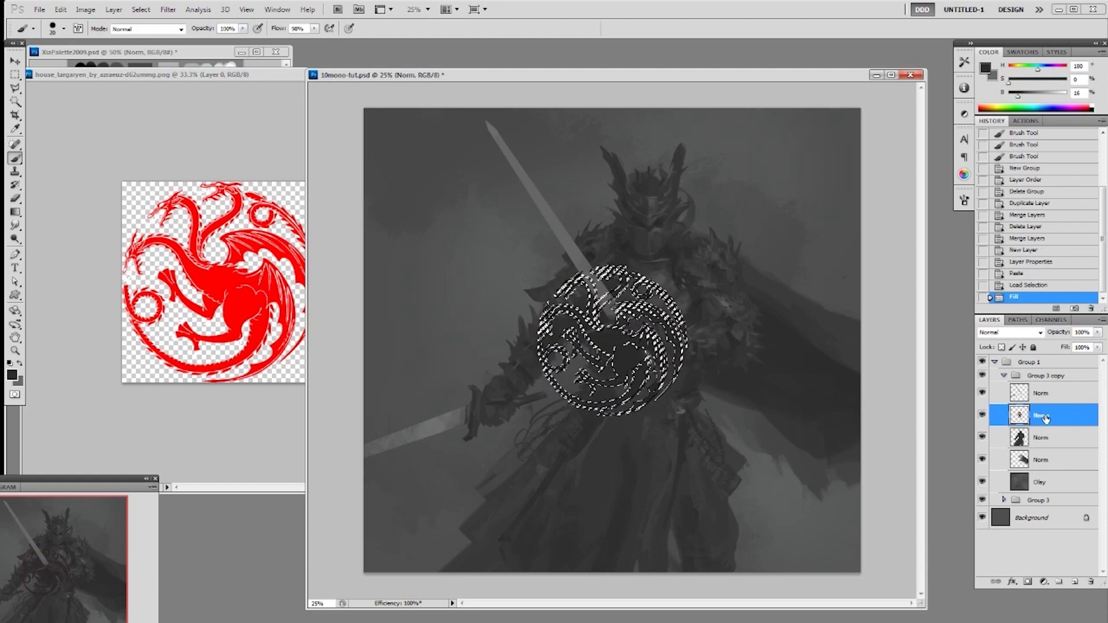
{"action": "key", "text": "ctrl+shift+alt+n"}
{"action": "left_click", "coordinate": [983, 438]}
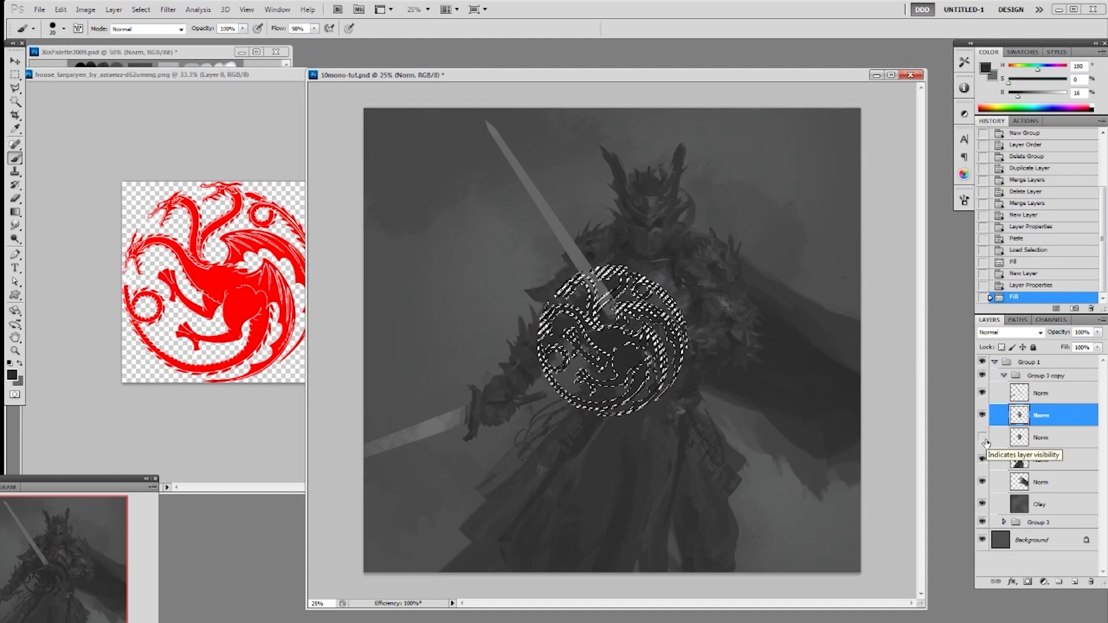
{"action": "key", "text": "alt+BackSpace"}
{"action": "key", "text": "ctrl+d"}
{"action": "left_click_drag", "start_coordinate": [1046, 440], "coordinate": [1090, 582]}
Move the dark dragon emblem onto the breastplate and scale it down proportionally to about 37%
{"action": "key", "text": "v"}
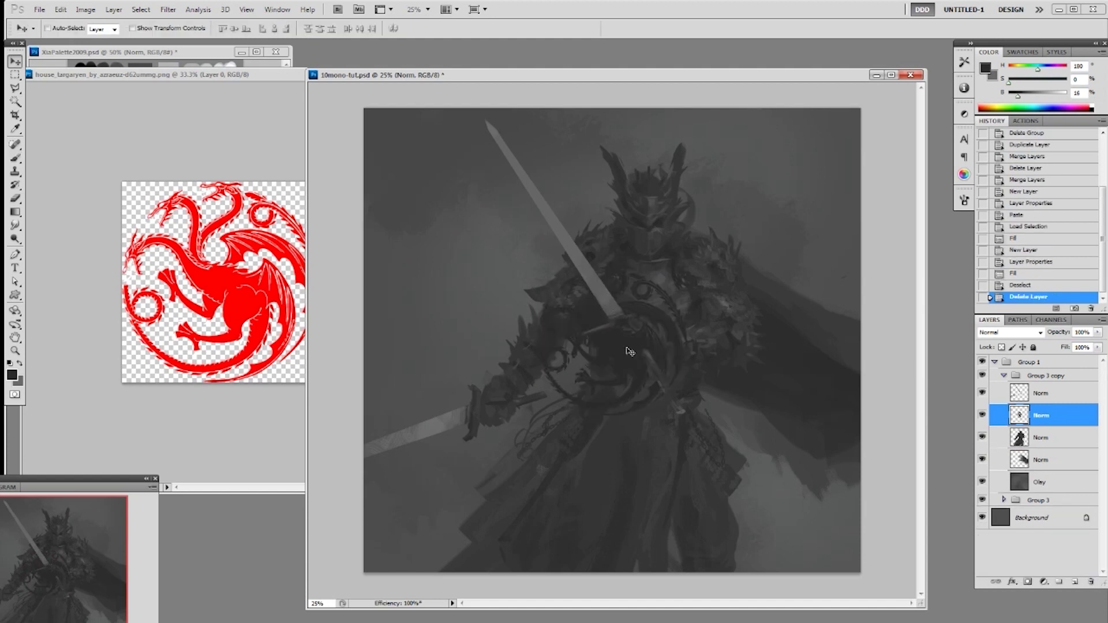
{"action": "left_click_drag", "start_coordinate": [631, 354], "coordinate": [667, 322]}
{"action": "key", "text": "ctrl+t"}
{"action": "left_click_drag", "start_coordinate": [740, 247], "coordinate": [669, 290]}
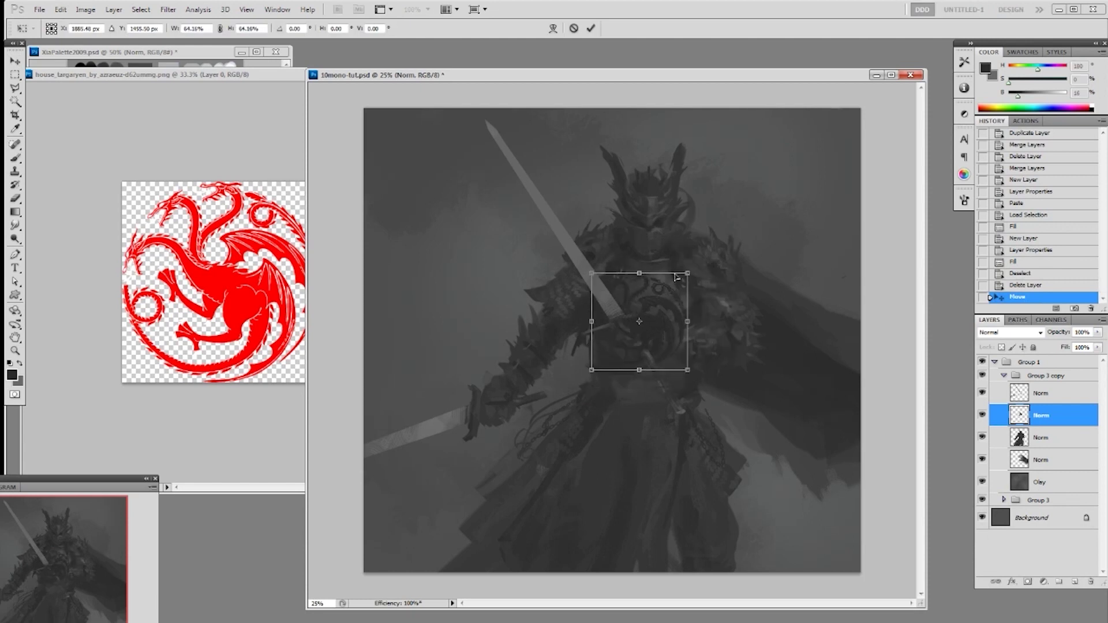
{"action": "key", "text": "ctrl+plus"}
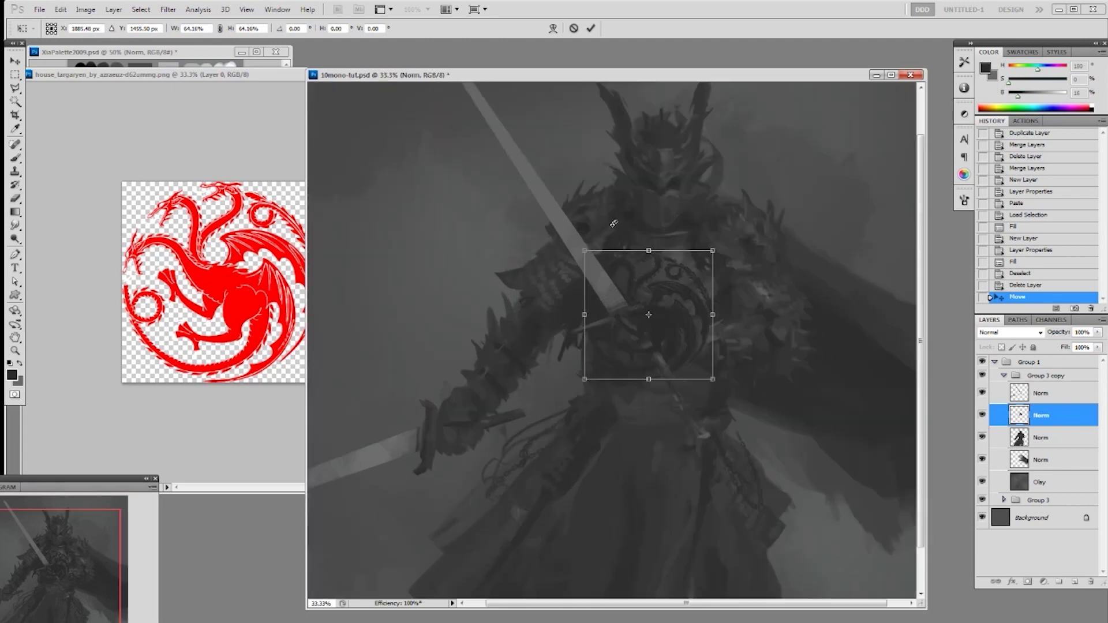
{"action": "left_click_drag", "start_coordinate": [713, 250], "coordinate": [696, 267]}
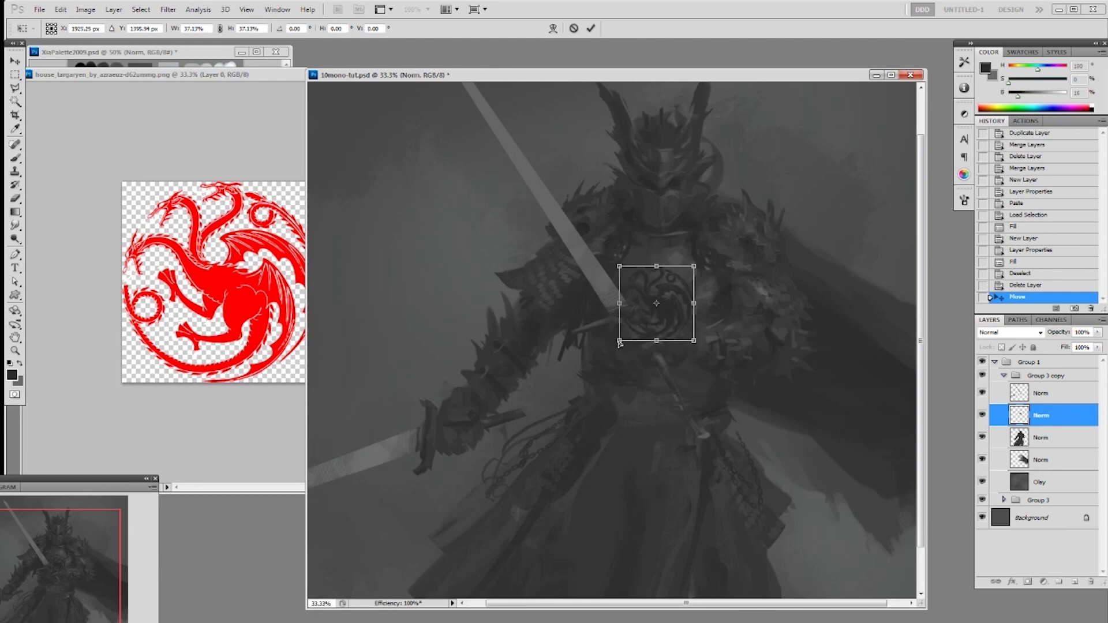
Warp the emblem's corners slightly to follow the chest's curvature and apply the transformation
{"action": "left_click", "coordinate": [86, 10]}
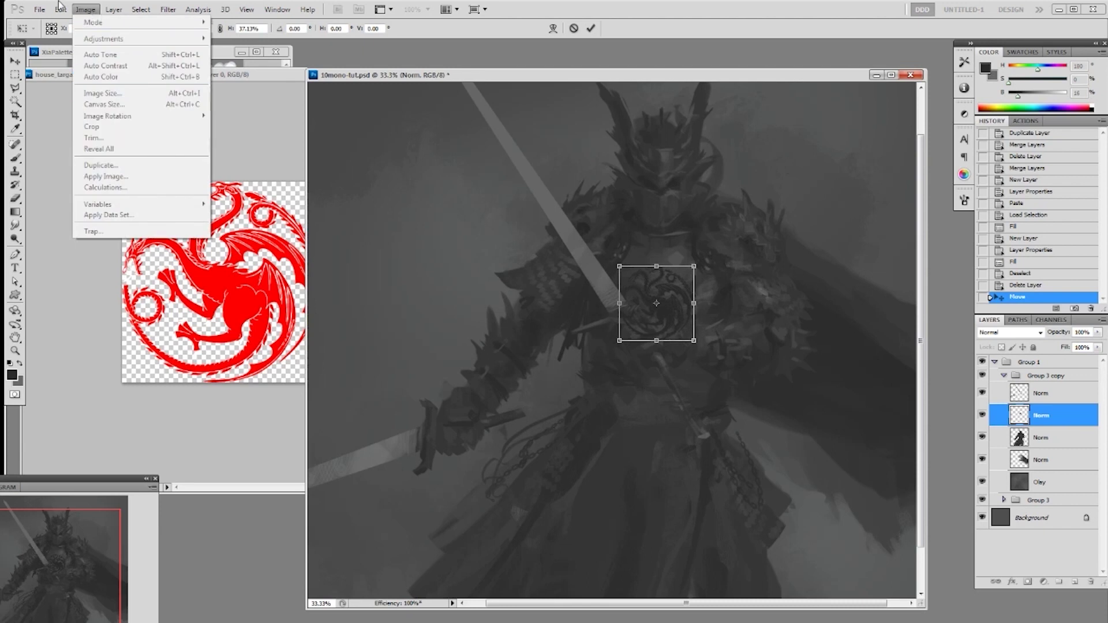
{"action": "mouse_move", "coordinate": [61, 9]}
{"action": "mouse_move", "coordinate": [119, 244]}
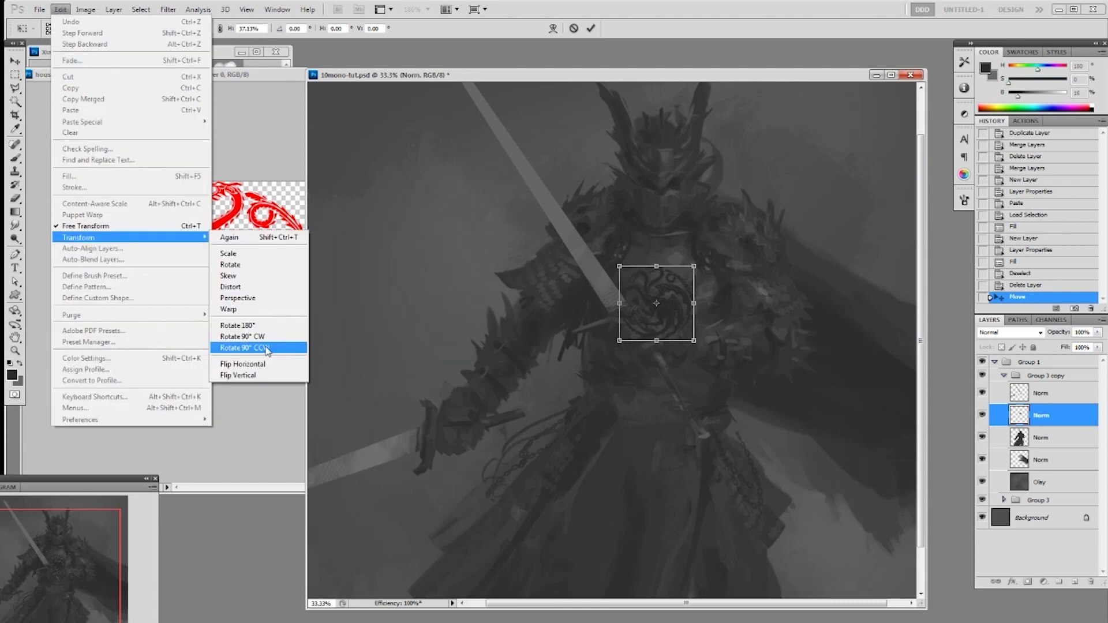
{"action": "left_click", "coordinate": [265, 314]}
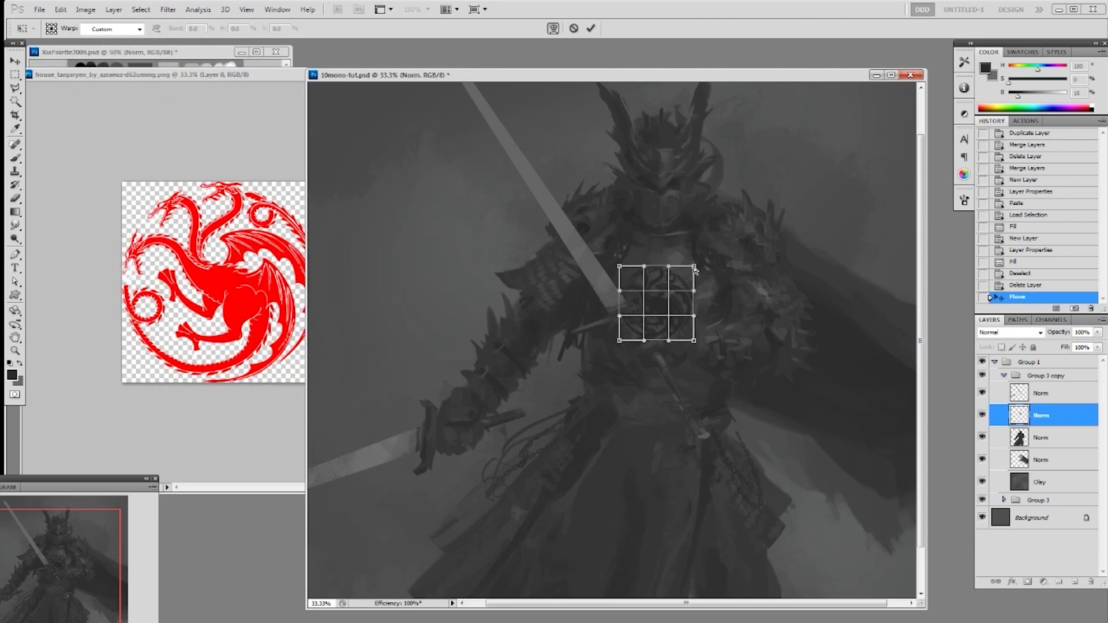
{"action": "left_click_drag", "start_coordinate": [620, 267], "coordinate": [626, 266]}
{"action": "left_click_drag", "start_coordinate": [620, 340], "coordinate": [613, 341]}
{"action": "left_click_drag", "start_coordinate": [695, 344], "coordinate": [697, 345]}
{"action": "key", "text": "Return"}
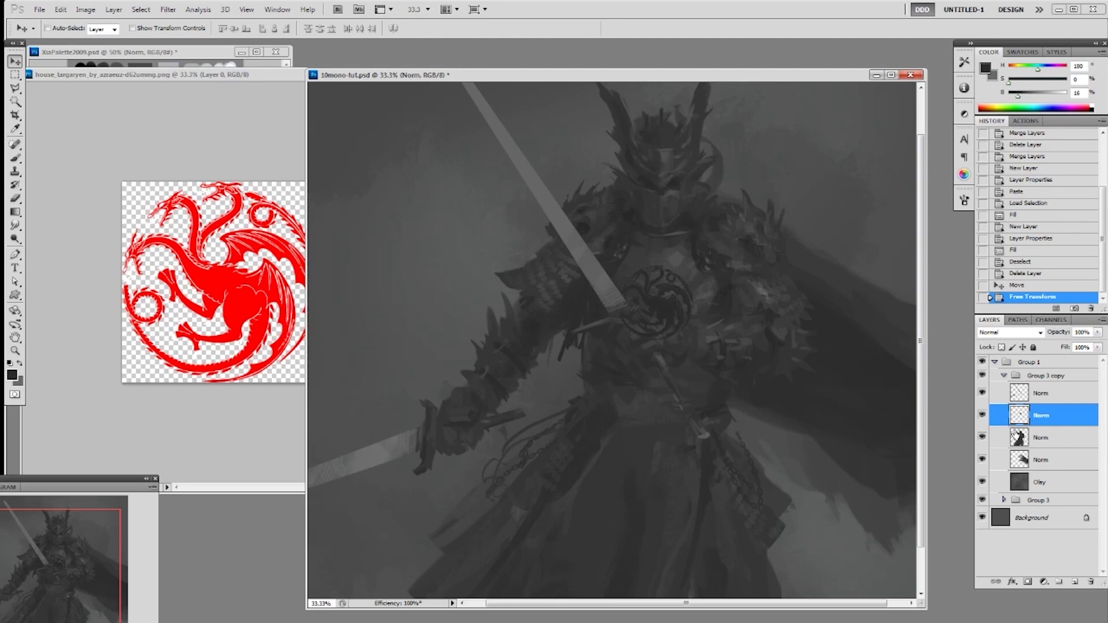
Lower the dragon emblem layer's opacity to 75% and erase the lower emblem where it overlaps the hand and sword hilt
{"action": "left_click_drag", "start_coordinate": [1097, 333], "coordinate": [1083, 347]}
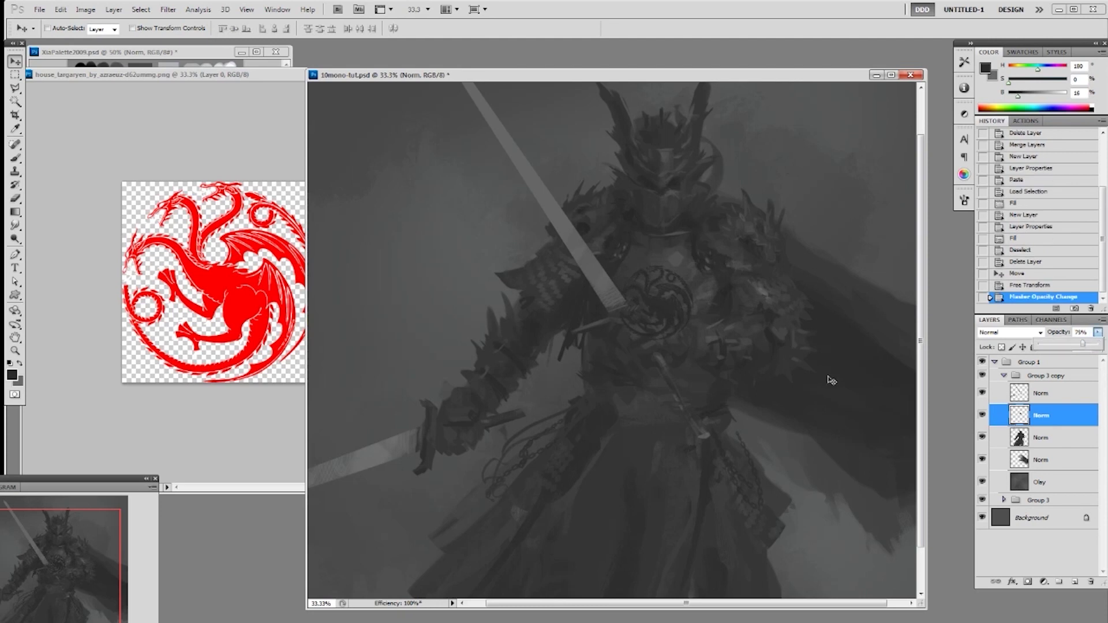
{"action": "key", "text": "e"}
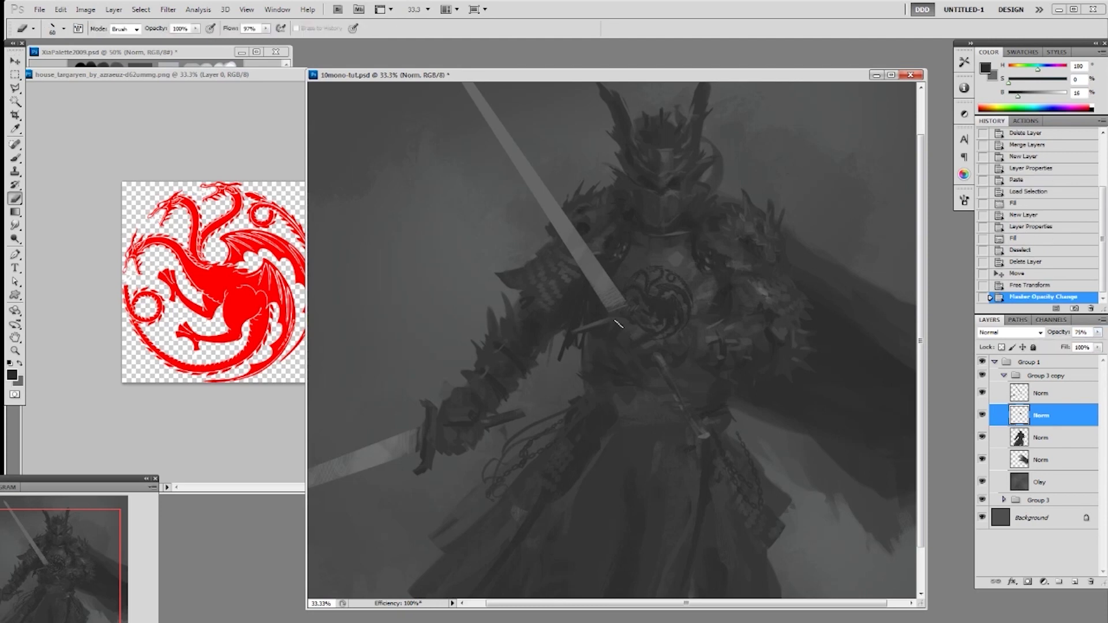
{"action": "mouse_move", "coordinate": [678, 328]}
{"action": "left_mouse_down"}
{"action": "mouse_move", "coordinate": [687, 323]}
{"action": "mouse_move", "coordinate": [652, 324]}
{"action": "left_mouse_up"}
{"action": "left_click_drag", "start_coordinate": [655, 322], "coordinate": [676, 326]}
{"action": "left_click_drag", "start_coordinate": [680, 326], "coordinate": [673, 324]}
{"action": "left_click_drag", "start_coordinate": [651, 315], "coordinate": [652, 324]}
{"action": "left_click_drag", "start_coordinate": [655, 320], "coordinate": [663, 328]}
{"action": "left_click_drag", "start_coordinate": [664, 325], "coordinate": [676, 333]}
{"action": "mouse_move", "coordinate": [676, 332]}
{"action": "left_mouse_down"}
{"action": "mouse_move", "coordinate": [667, 346]}
{"action": "mouse_move", "coordinate": [698, 319]}
{"action": "left_mouse_up"}
{"action": "right_click", "coordinate": [636, 335]}
{"action": "left_click", "coordinate": [711, 459]}
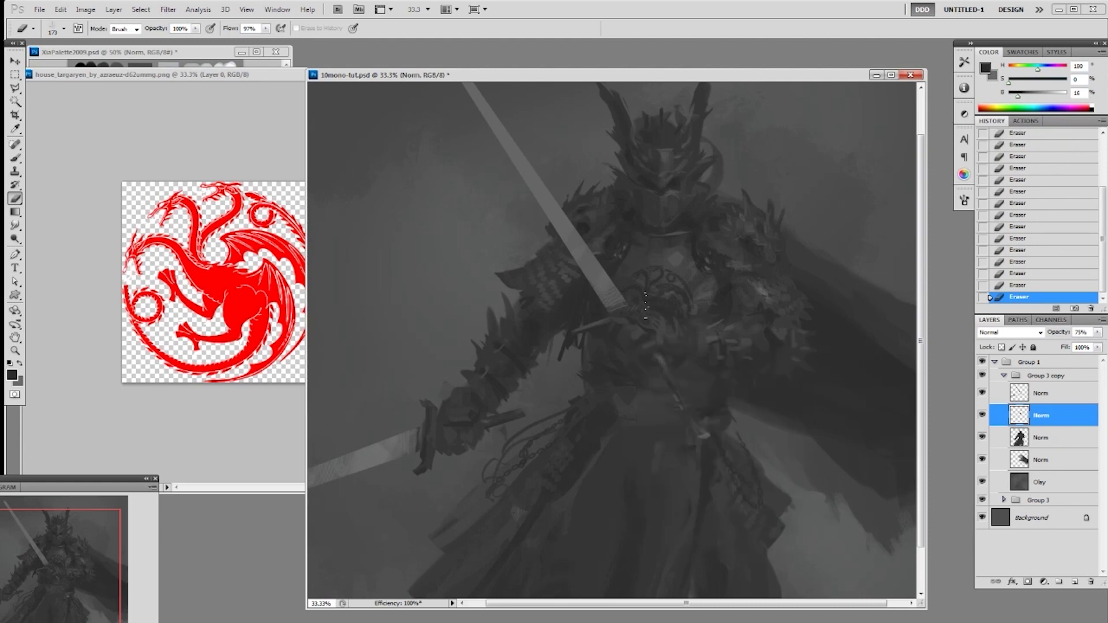
{"action": "key", "text": "ctrl+minus"}
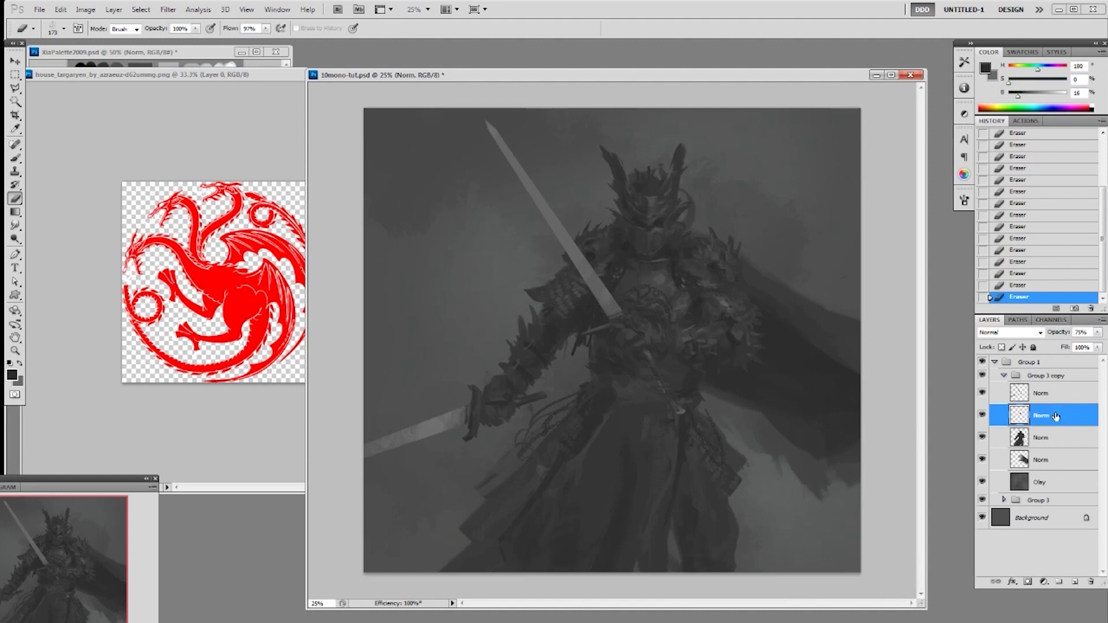
{"action": "left_click", "coordinate": [1017, 439], "text": "ctrl"}
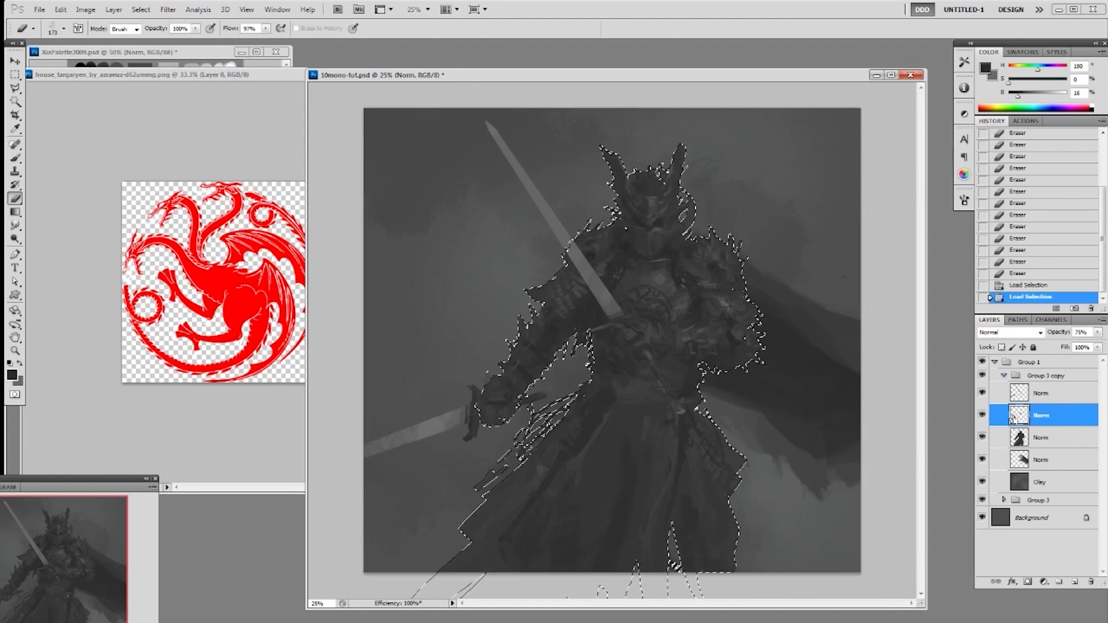
{"action": "key", "text": "ctrl+d"}
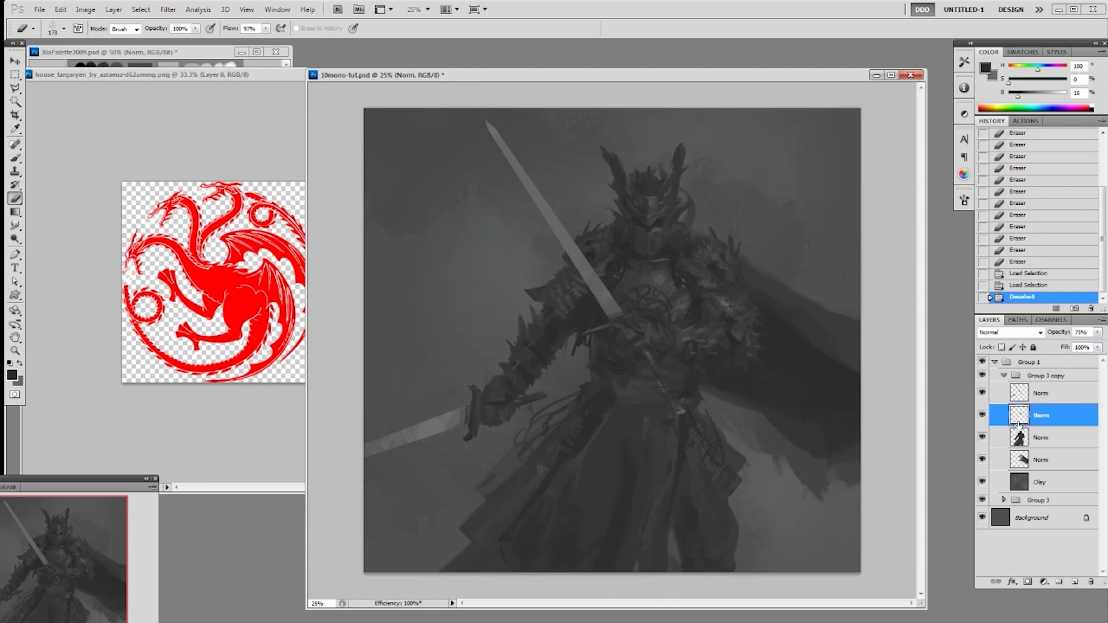
Add an Overlay layer above the emblem and mix a muted teal from the palette image, with hue 170 and brightness 47%
{"action": "key", "text": "F2"}
{"action": "key", "text": "b"}
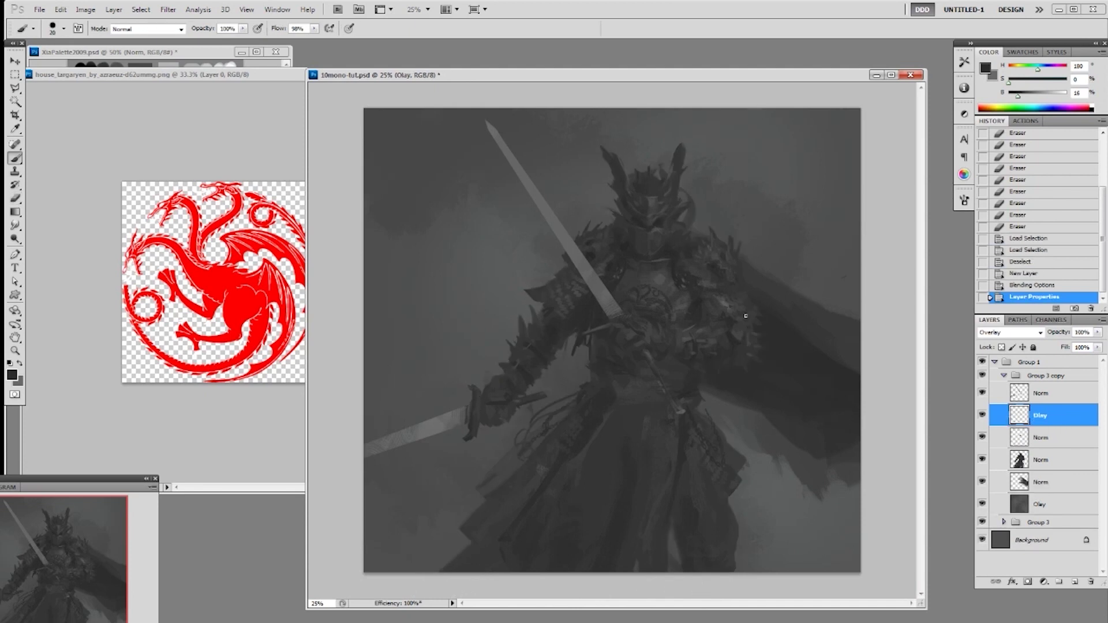
{"action": "left_click", "coordinate": [200, 53]}
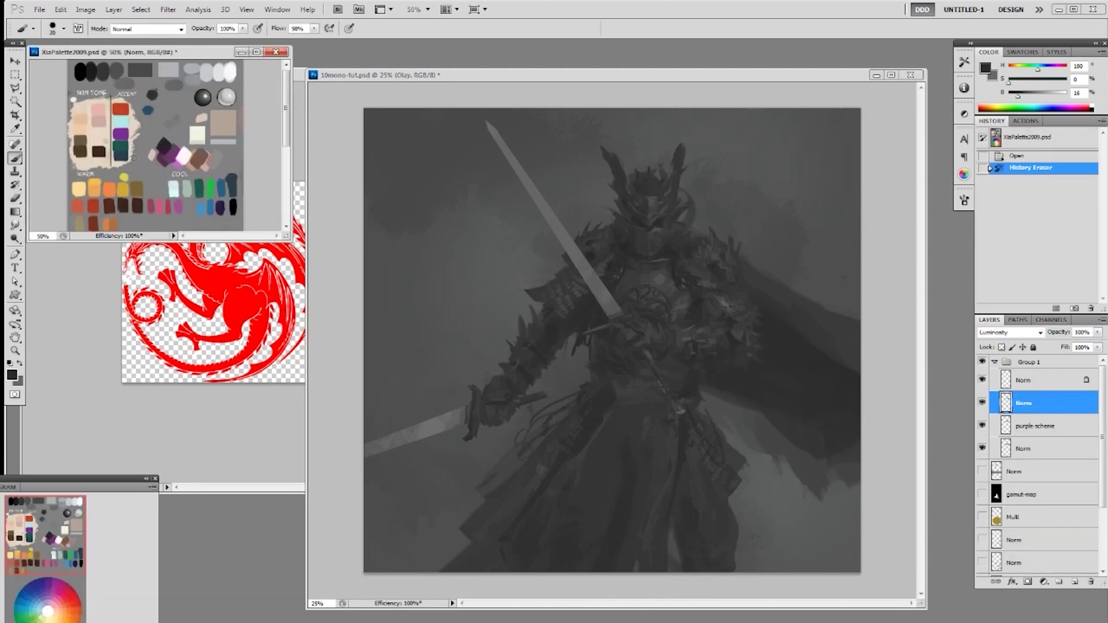
{"action": "left_click", "coordinate": [95, 202], "text": "alt"}
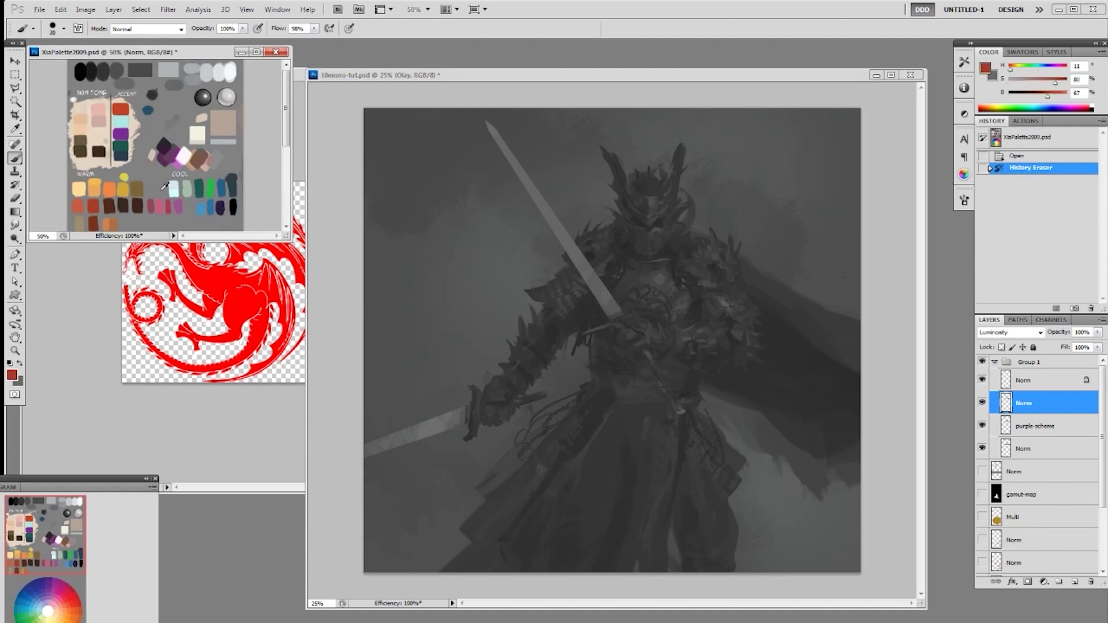
{"action": "left_click", "coordinate": [193, 186], "text": "alt"}
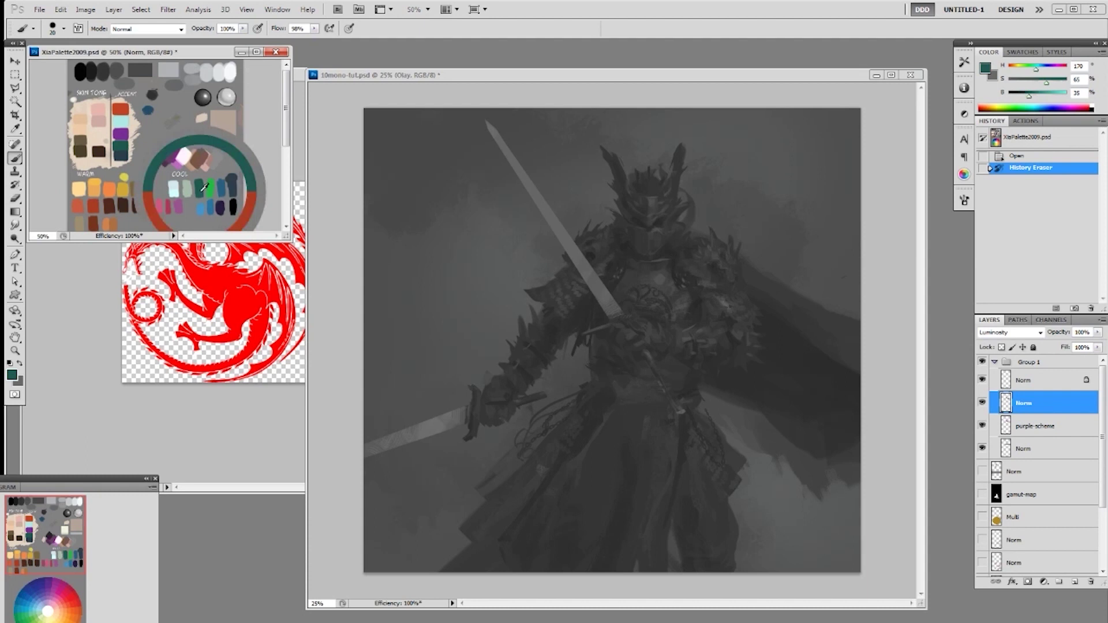
{"action": "left_click", "coordinate": [1037, 96]}
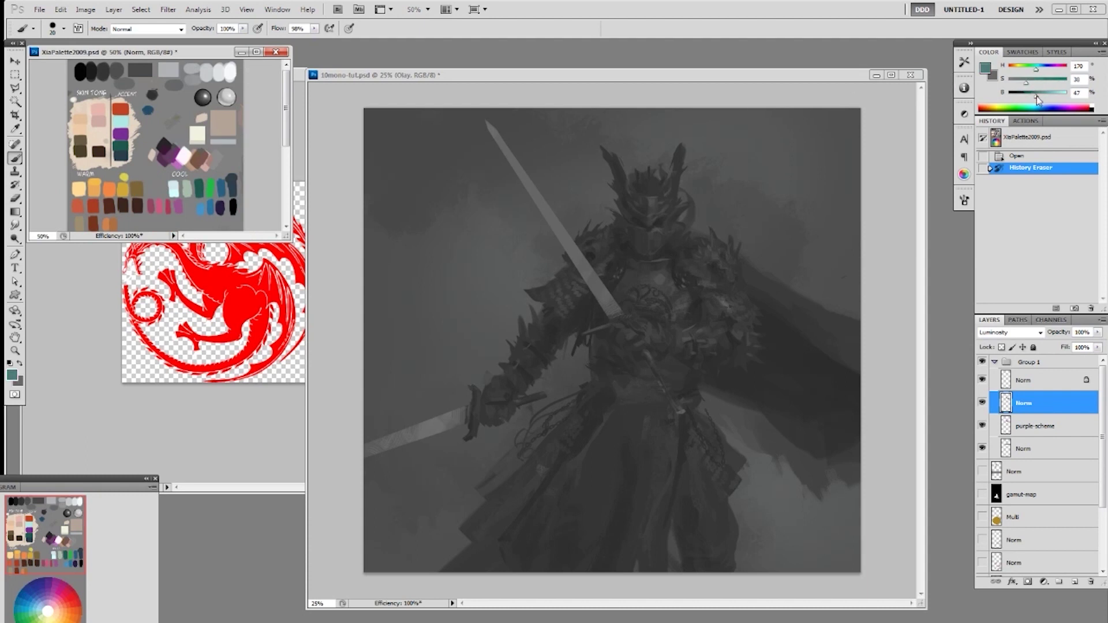
Fill the new Overlay layer with the muted teal and lower its opacity to 68%
{"action": "left_click", "coordinate": [871, 295]}
{"action": "key", "text": "alt+BackSpace"}
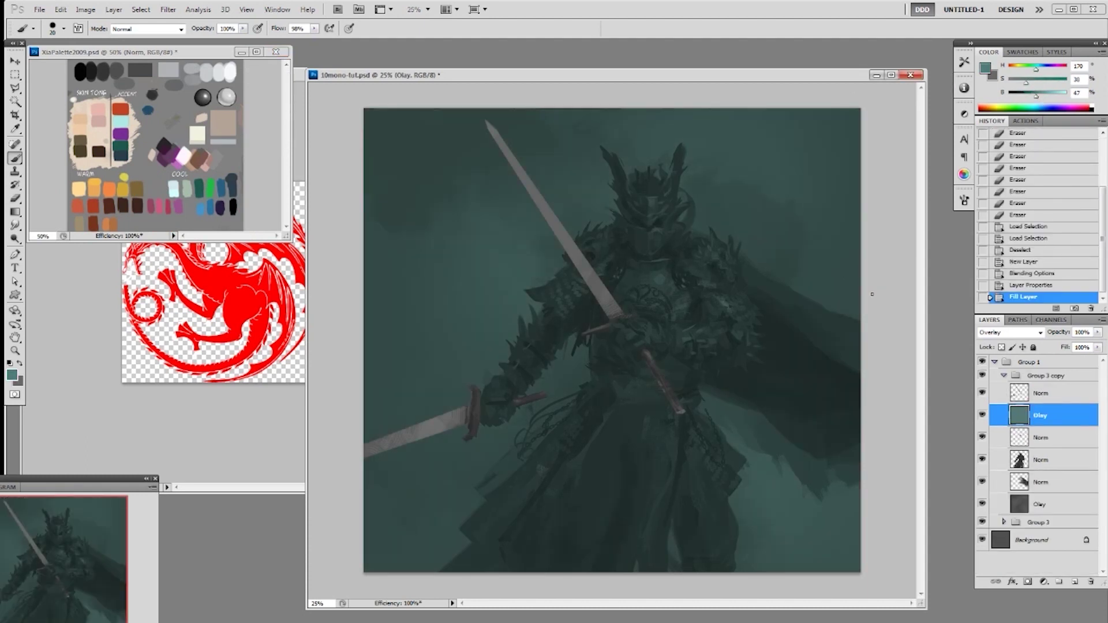
{"action": "left_click_drag", "start_coordinate": [1096, 333], "coordinate": [1081, 349]}
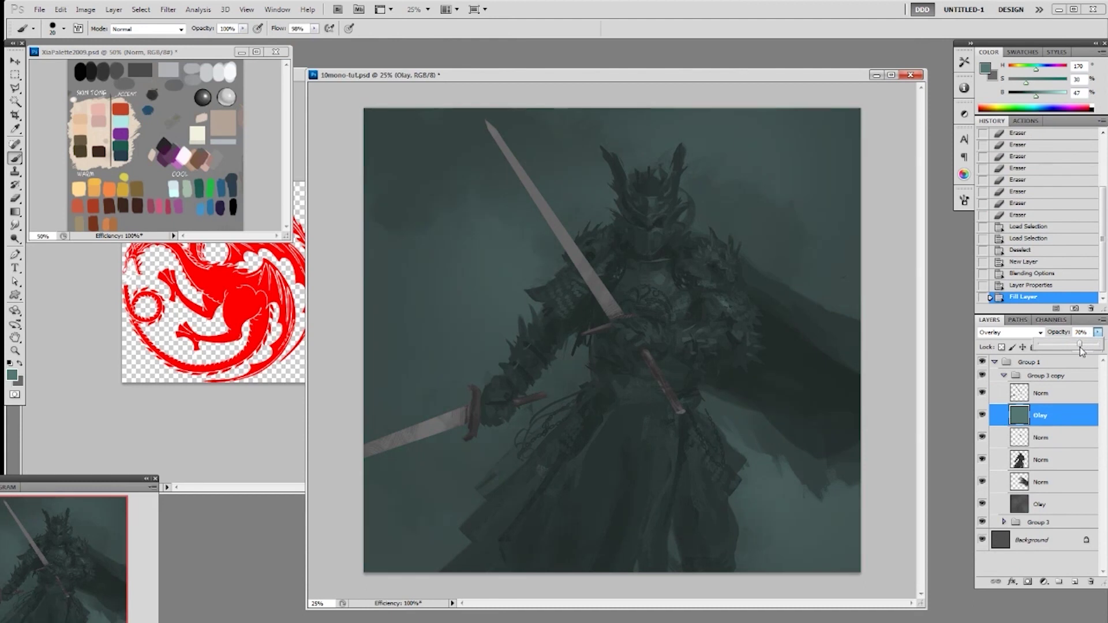
Load the cape layer as a selection, partly erase the teal over the cape with a 1200 px eraser at 50% opacity, and deselect
{"action": "left_click", "coordinate": [1020, 482], "text": "ctrl"}
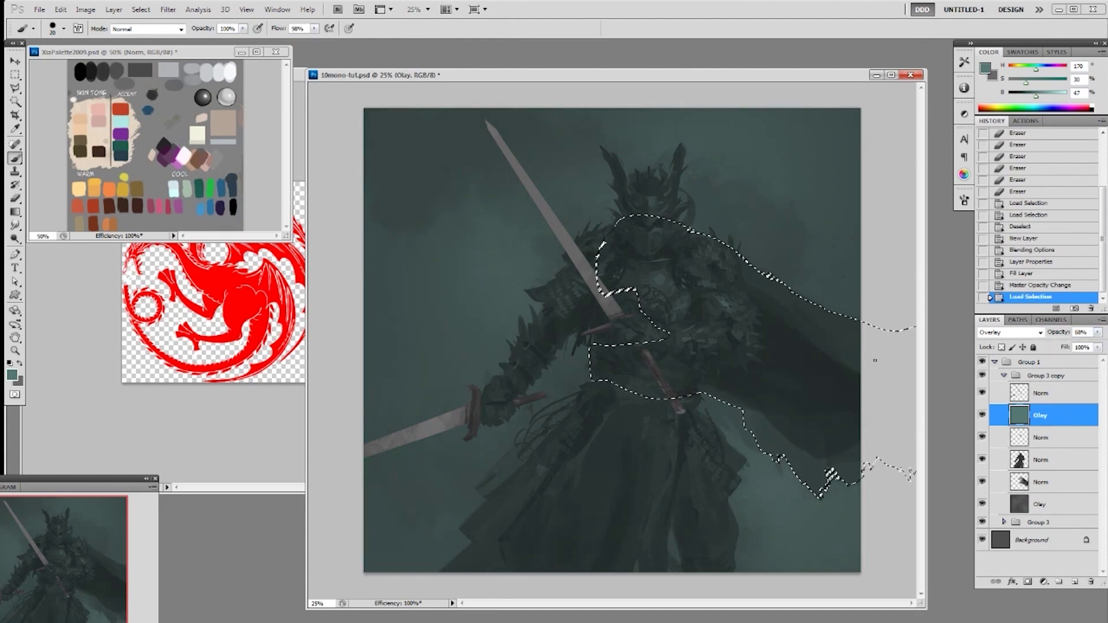
{"action": "key", "text": "e"}
{"action": "right_click", "coordinate": [799, 354]}
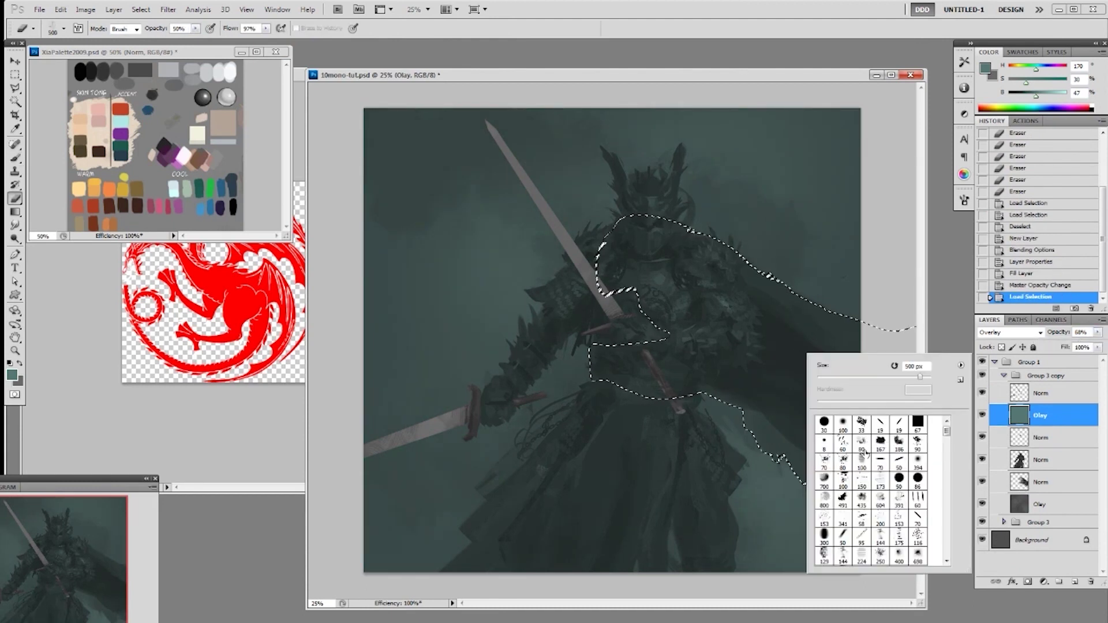
{"action": "left_click", "coordinate": [879, 424]}
{"action": "left_click", "coordinate": [882, 271]}
{"action": "key", "text": "bracketright"}
{"action": "key", "text": "bracketright"}
{"action": "key", "text": "bracketright"}
{"action": "key", "text": "bracketright"}
{"action": "key", "text": "bracketright"}
{"action": "key", "text": "bracketright"}
{"action": "key", "text": "bracketright"}
{"action": "key", "text": "bracketright"}
{"action": "key", "text": "bracketright"}
{"action": "key", "text": "bracketright"}
{"action": "key", "text": "bracketright"}
{"action": "key", "text": "bracketright"}
{"action": "key", "text": "bracketright"}
{"action": "key", "text": "bracketright"}
{"action": "key", "text": "bracketright"}
{"action": "key", "text": "bracketright"}
{"action": "key", "text": "bracketright"}
{"action": "key", "text": "bracketright"}
{"action": "key", "text": "bracketright"}
{"action": "key", "text": "bracketright"}
{"action": "mouse_move", "coordinate": [867, 304]}
{"action": "left_mouse_down"}
{"action": "mouse_move", "coordinate": [734, 483]}
{"action": "mouse_move", "coordinate": [755, 316]}
{"action": "mouse_move", "coordinate": [608, 352]}
{"action": "left_mouse_up"}
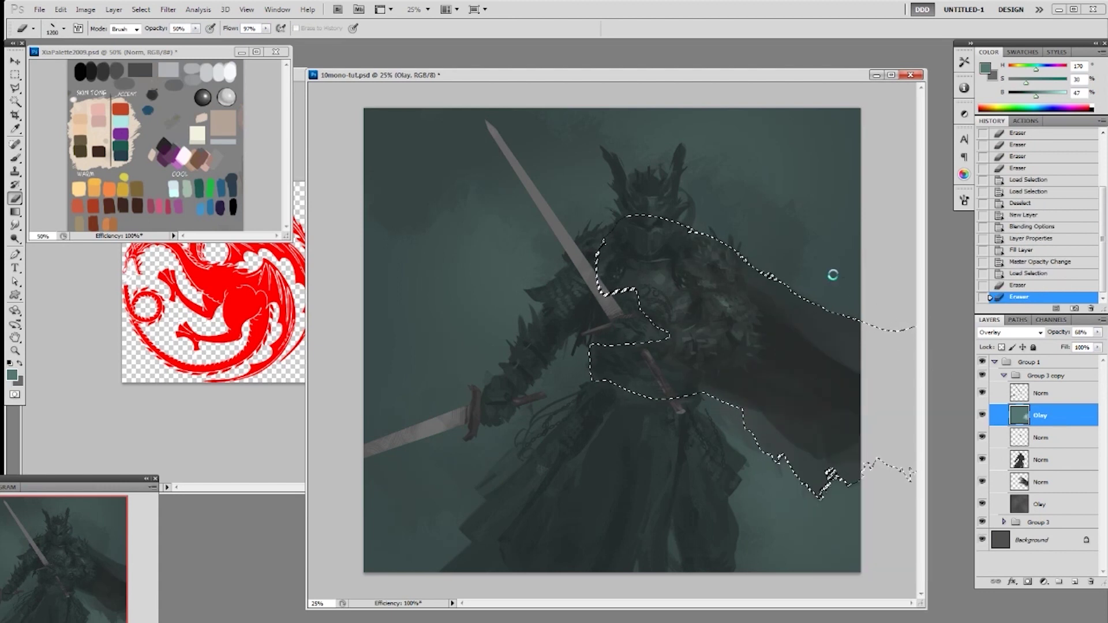
{"action": "left_click_drag", "start_coordinate": [799, 275], "coordinate": [666, 341]}
{"action": "key", "text": "ctrl+d"}
{"action": "left_click_drag", "start_coordinate": [870, 347], "coordinate": [795, 403]}
Load the warrior layer as a selection with hidden edges and partly erase the teal overlay over the skirt and torso
{"action": "left_click", "coordinate": [1024, 460]}
{"action": "left_click", "coordinate": [1021, 460], "text": "ctrl"}
{"action": "key", "text": "ctrl+h"}
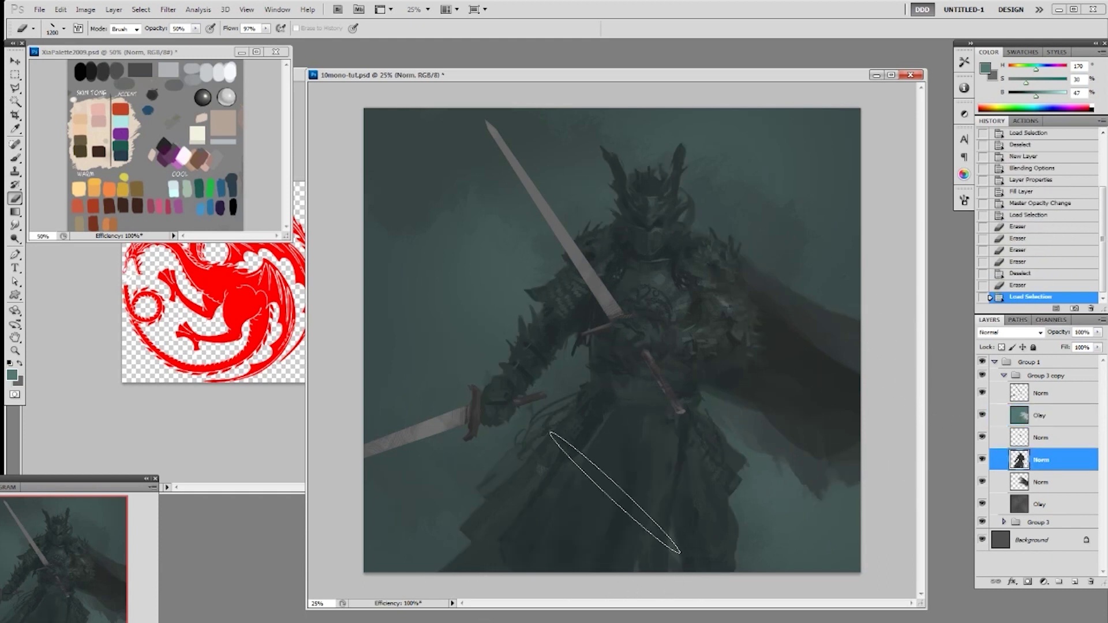
{"action": "left_click", "coordinate": [1030, 416]}
{"action": "mouse_move", "coordinate": [701, 447]}
{"action": "left_mouse_down"}
{"action": "mouse_move", "coordinate": [560, 577]}
{"action": "mouse_move", "coordinate": [629, 486]}
{"action": "left_mouse_up"}
{"action": "left_click_drag", "start_coordinate": [628, 486], "coordinate": [609, 427]}
{"action": "mouse_move", "coordinate": [661, 281]}
{"action": "left_mouse_down"}
{"action": "mouse_move", "coordinate": [515, 424]}
{"action": "mouse_move", "coordinate": [566, 372]}
{"action": "mouse_move", "coordinate": [646, 376]}
{"action": "mouse_move", "coordinate": [647, 434]}
{"action": "left_mouse_up"}
{"action": "left_click_drag", "start_coordinate": [668, 358], "coordinate": [687, 361]}
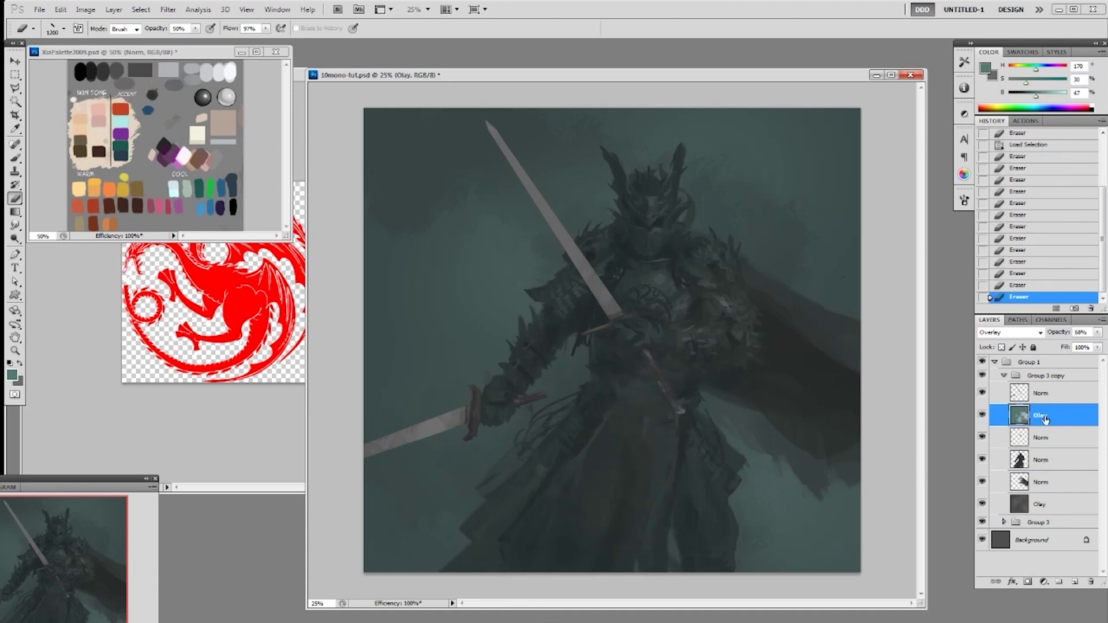
Move the teal Overlay layer to the top of its group and erase more teal over the armour and skirt
{"action": "left_click_drag", "start_coordinate": [1042, 419], "coordinate": [1041, 383]}
{"action": "left_click_drag", "start_coordinate": [639, 359], "coordinate": [604, 400]}
{"action": "mouse_move", "coordinate": [554, 267]}
{"action": "left_mouse_down"}
{"action": "mouse_move", "coordinate": [628, 254]}
{"action": "mouse_move", "coordinate": [722, 308]}
{"action": "left_mouse_up"}
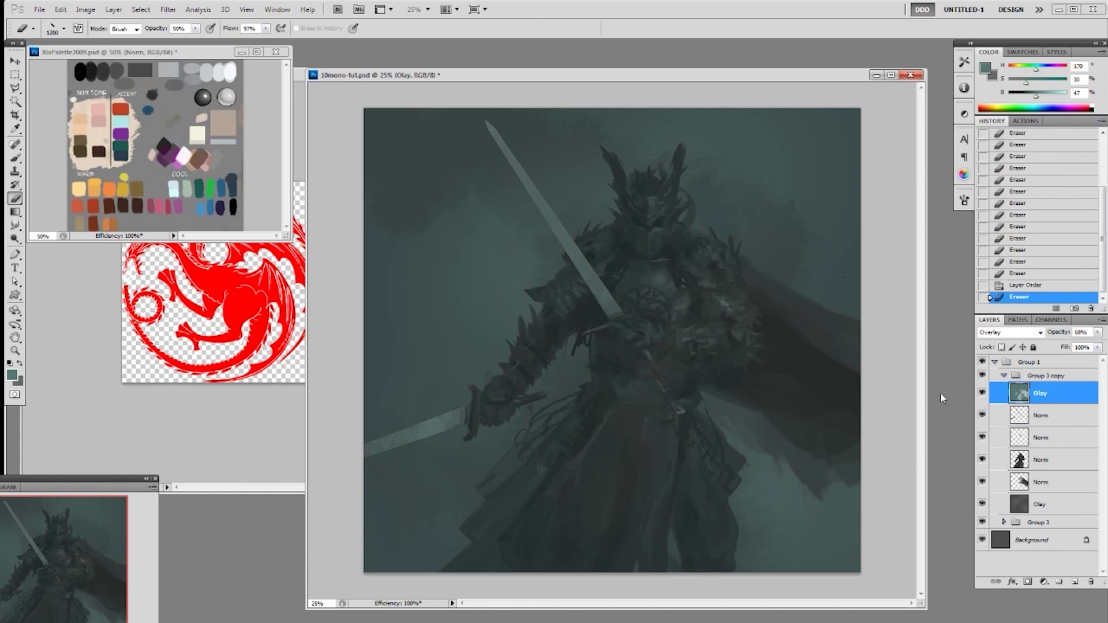
{"action": "left_click_drag", "start_coordinate": [598, 513], "coordinate": [695, 483]}
{"action": "left_click_drag", "start_coordinate": [610, 484], "coordinate": [602, 326]}
{"action": "left_click_drag", "start_coordinate": [550, 415], "coordinate": [562, 404]}
Add another Overlay layer on top and sample a dark red-brown from the warm swatches of the palette image
{"action": "key", "text": "F3"}
{"action": "key", "text": "m"}
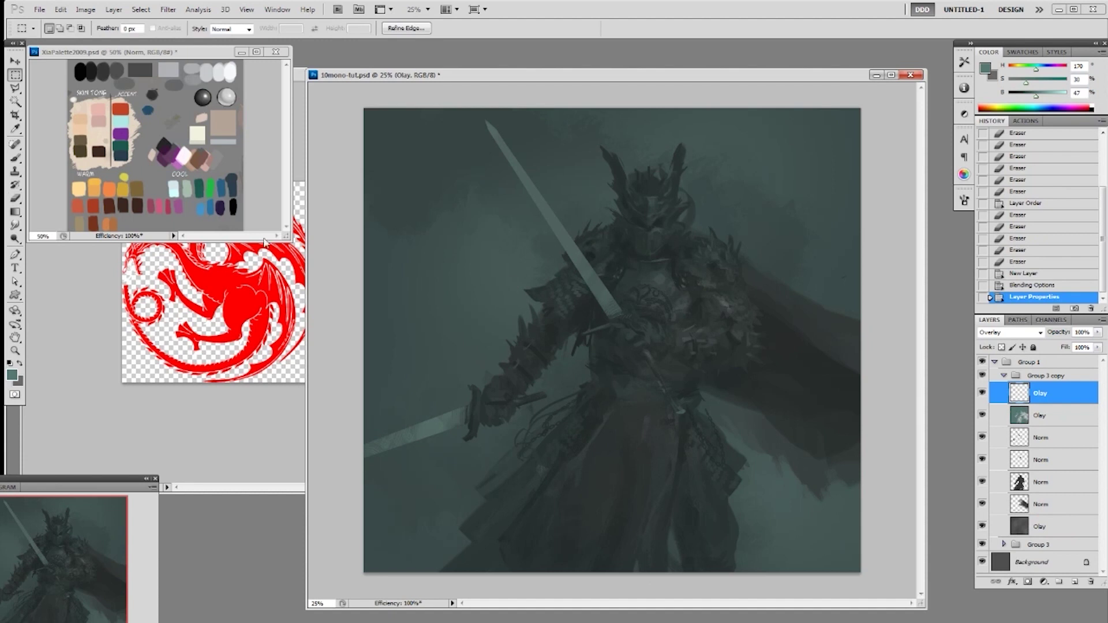
{"action": "left_click", "coordinate": [99, 226]}
{"action": "key", "text": "b"}
{"action": "left_click", "coordinate": [93, 227], "text": "alt"}
Choose a 19 px brush at 50% opacity and load the cape layer as a selection with hidden edges
{"action": "right_click", "coordinate": [795, 446]}
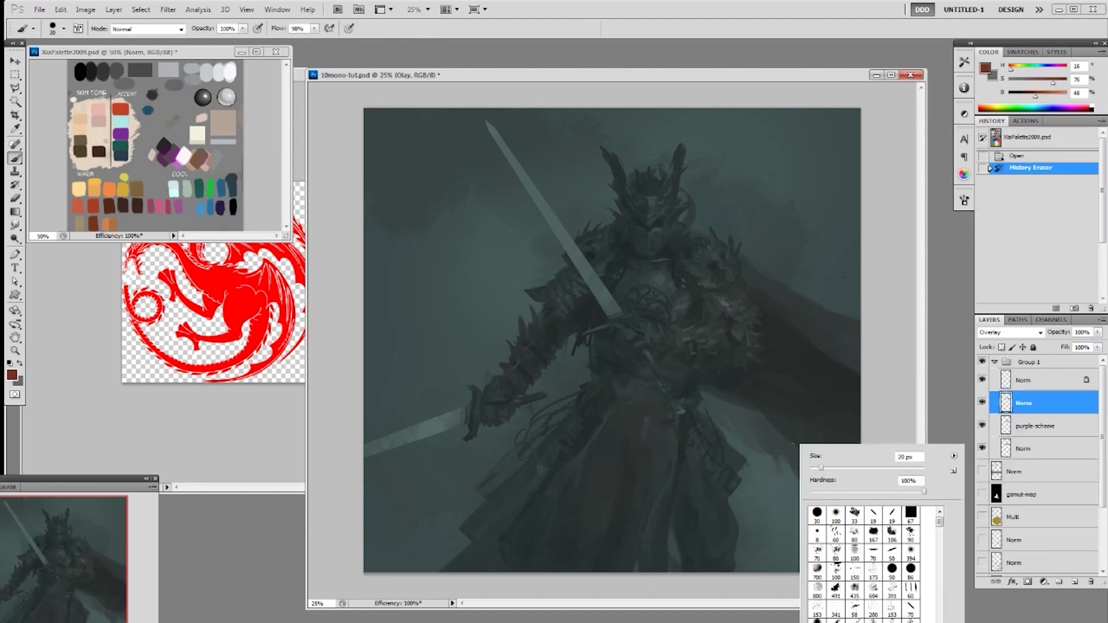
{"action": "left_click", "coordinate": [874, 514]}
{"action": "left_click", "coordinate": [719, 428]}
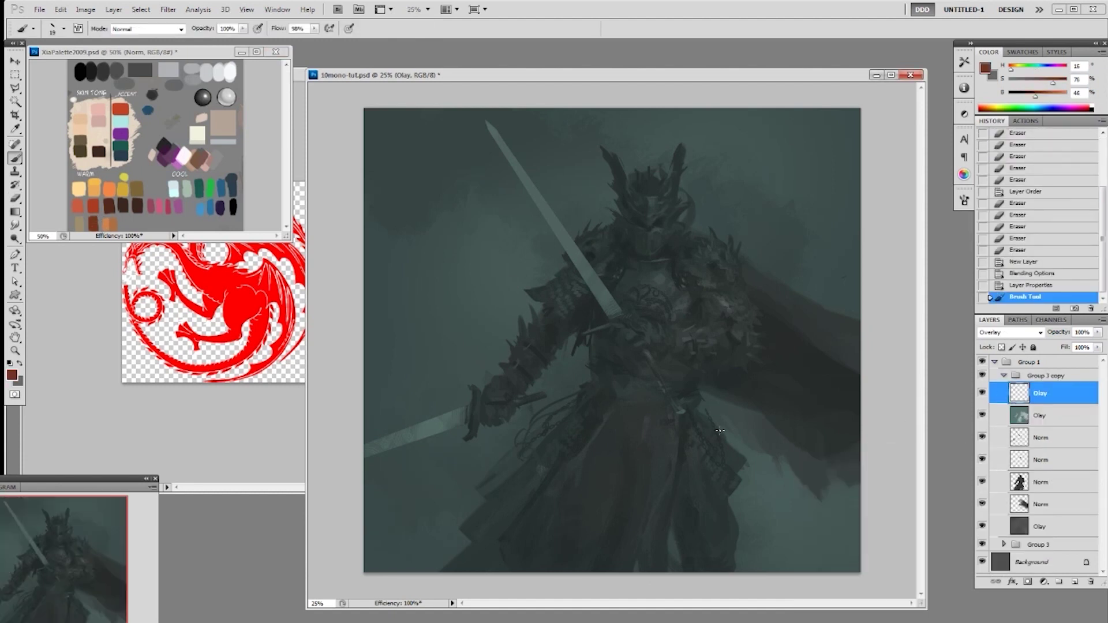
{"action": "left_click", "coordinate": [1019, 482], "text": "ctrl"}
{"action": "left_click", "coordinate": [1021, 506], "text": "ctrl"}
{"action": "key", "text": "ctrl+h"}
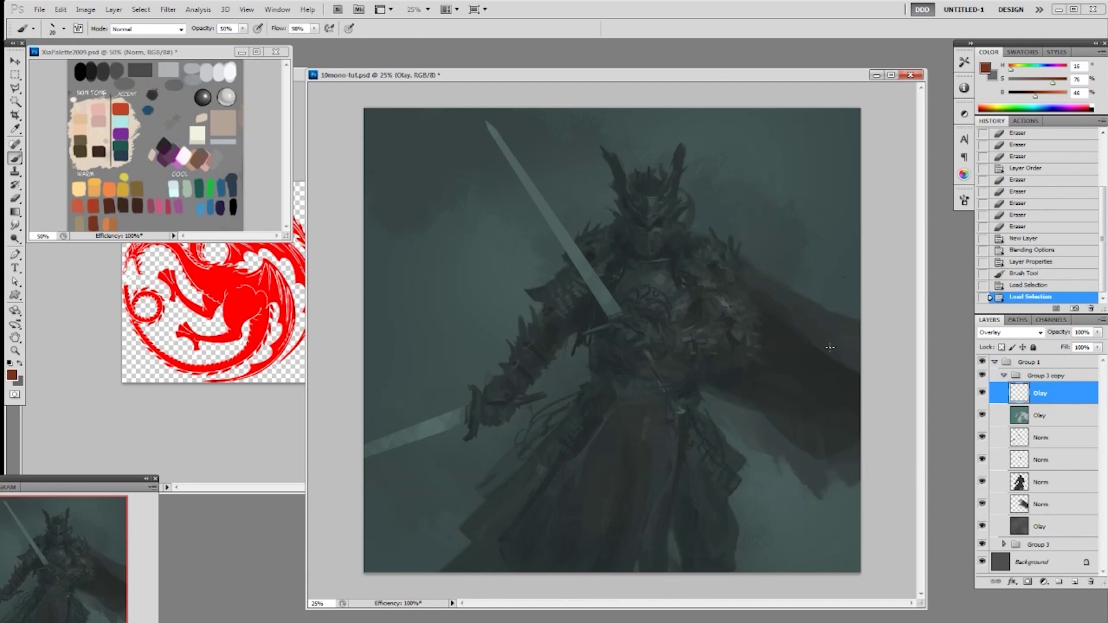
{"action": "key", "text": "bracketright"}
{"action": "key", "text": "bracketright"}
{"action": "key", "text": "bracketright"}
{"action": "key", "text": "bracketright"}
{"action": "key", "text": "bracketright"}
{"action": "key", "text": "bracketright"}
{"action": "key", "text": "bracketright"}
{"action": "mouse_move", "coordinate": [844, 344]}
{"action": "left_mouse_down"}
{"action": "mouse_move", "coordinate": [810, 387]}
{"action": "mouse_move", "coordinate": [861, 355]}
{"action": "left_mouse_up"}
{"action": "key", "text": "ctrl+z"}
Choose a different brush, enlarge it and glaze red-brown over the cape from the shoulder to the canvas edge
{"action": "right_click", "coordinate": [809, 374]}
{"action": "left_click", "coordinate": [849, 484]}
{"action": "left_click", "coordinate": [865, 345]}
{"action": "key", "text": "bracketright"}
{"action": "key", "text": "bracketright"}
{"action": "key", "text": "bracketright"}
{"action": "key", "text": "bracketright"}
{"action": "key", "text": "bracketright"}
{"action": "key", "text": "bracketright"}
{"action": "key", "text": "bracketright"}
{"action": "key", "text": "bracketright"}
{"action": "mouse_move", "coordinate": [777, 301]}
{"action": "left_mouse_down"}
{"action": "mouse_move", "coordinate": [903, 397]}
{"action": "mouse_move", "coordinate": [833, 326]}
{"action": "left_mouse_up"}
{"action": "mouse_move", "coordinate": [832, 326]}
{"action": "left_mouse_down"}
{"action": "mouse_move", "coordinate": [818, 310]}
{"action": "mouse_move", "coordinate": [911, 337]}
{"action": "left_mouse_up"}
{"action": "left_click_drag", "start_coordinate": [695, 262], "coordinate": [736, 266]}
{"action": "left_click_drag", "start_coordinate": [736, 265], "coordinate": [900, 353]}
Erase the excess red-brown from the cape's lower folds, the shoulder and the chest
{"action": "key", "text": "e"}
{"action": "left_click_drag", "start_coordinate": [821, 380], "coordinate": [902, 437]}
{"action": "left_click_drag", "start_coordinate": [833, 404], "coordinate": [761, 384]}
{"action": "mouse_move", "coordinate": [762, 383]}
{"action": "left_mouse_down"}
{"action": "mouse_move", "coordinate": [771, 381]}
{"action": "mouse_move", "coordinate": [700, 237]}
{"action": "left_mouse_up"}
{"action": "left_click_drag", "start_coordinate": [637, 301], "coordinate": [671, 234]}
{"action": "mouse_move", "coordinate": [671, 234]}
{"action": "left_mouse_down"}
{"action": "mouse_move", "coordinate": [677, 259]}
{"action": "mouse_move", "coordinate": [798, 354]}
{"action": "left_mouse_up"}
{"action": "mouse_move", "coordinate": [798, 353]}
{"action": "left_mouse_down"}
{"action": "mouse_move", "coordinate": [777, 347]}
{"action": "mouse_move", "coordinate": [846, 461]}
{"action": "left_mouse_up"}
{"action": "mouse_move", "coordinate": [846, 461]}
{"action": "left_mouse_down"}
{"action": "mouse_move", "coordinate": [808, 403]}
{"action": "mouse_move", "coordinate": [765, 464]}
{"action": "left_mouse_up"}
Reduce the brush size and strengthen the red-brown along the cape's upper folds
{"action": "key", "text": "b"}
{"action": "key", "text": "bracketleft"}
{"action": "key", "text": "bracketleft"}
{"action": "key", "text": "bracketleft"}
{"action": "key", "text": "bracketleft"}
{"action": "key", "text": "bracketleft"}
{"action": "key", "text": "bracketleft"}
{"action": "left_click_drag", "start_coordinate": [798, 322], "coordinate": [865, 364]}
{"action": "mouse_move", "coordinate": [785, 312]}
{"action": "left_mouse_down"}
{"action": "mouse_move", "coordinate": [839, 323]}
{"action": "mouse_move", "coordinate": [752, 275]}
{"action": "mouse_move", "coordinate": [831, 348]}
{"action": "mouse_move", "coordinate": [843, 408]}
{"action": "left_mouse_up"}
Switch to a textured brush enlarged to 600 px and tint the cape's lower folds and the front of the skirt red-brown
{"action": "right_click", "coordinate": [796, 432]}
{"action": "left_click", "coordinate": [862, 542]}
{"action": "left_click", "coordinate": [902, 408]}
{"action": "key", "text": "]"}
{"action": "key", "text": "]"}
{"action": "key", "text": "]"}
{"action": "key", "text": "]"}
{"action": "key", "text": "]"}
{"action": "key", "text": "]"}
{"action": "key", "text": "]"}
{"action": "key", "text": "]"}
{"action": "key", "text": "]"}
{"action": "mouse_move", "coordinate": [829, 377]}
{"action": "left_mouse_down"}
{"action": "mouse_move", "coordinate": [846, 471]}
{"action": "mouse_move", "coordinate": [779, 419]}
{"action": "left_mouse_up"}
{"action": "left_click_drag", "start_coordinate": [631, 419], "coordinate": [611, 537]}
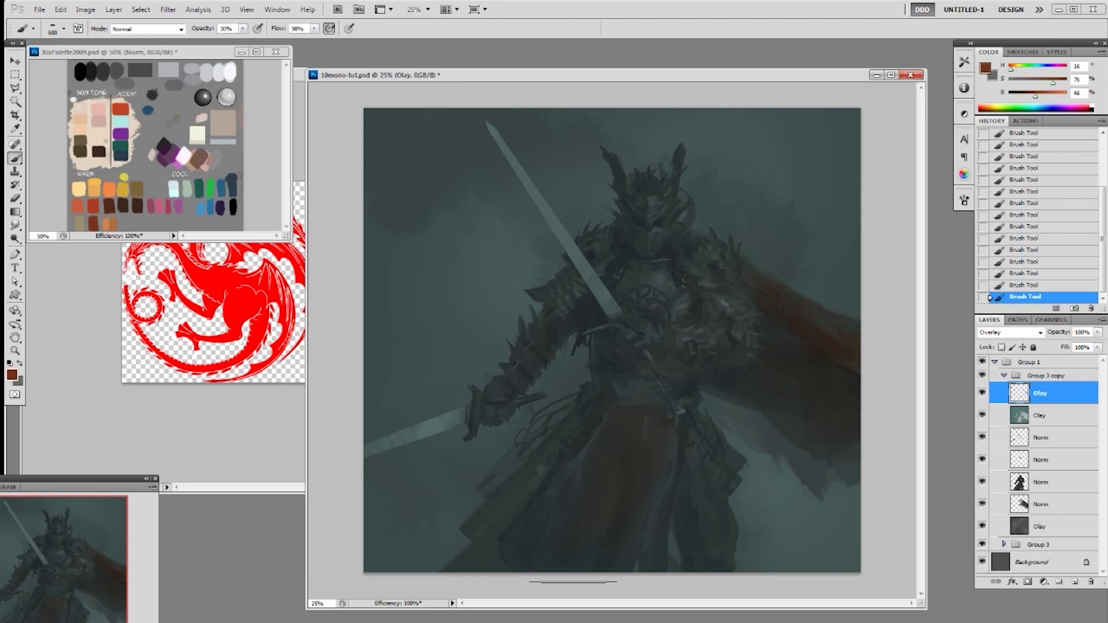
Try tinting the skirt red-brown with a 600 px round brush at 30% opacity, and revert the strokes through the history
{"action": "key", "text": "bracketleft"}
{"action": "key", "text": "bracketleft"}
{"action": "key", "text": "bracketleft"}
{"action": "right_click", "coordinate": [573, 511]}
{"action": "left_click", "coordinate": [613, 601]}
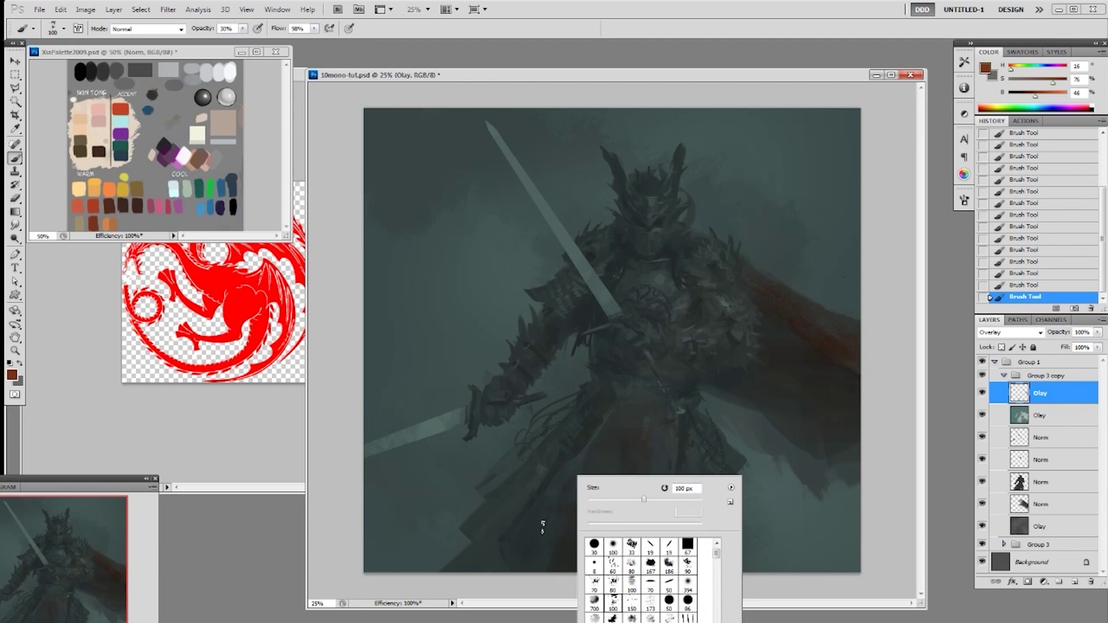
{"action": "left_click", "coordinate": [558, 525]}
{"action": "right_click", "coordinate": [662, 464]}
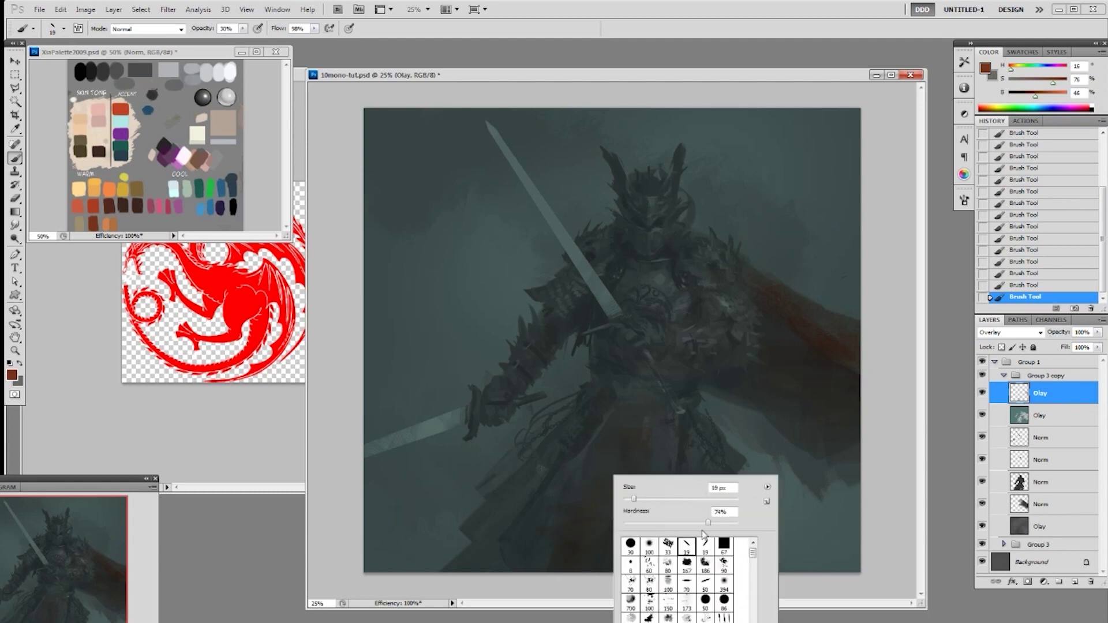
{"action": "left_click", "coordinate": [773, 426]}
{"action": "key", "text": "bracketright"}
{"action": "key", "text": "bracketright"}
{"action": "key", "text": "bracketright"}
{"action": "key", "text": "bracketright"}
{"action": "key", "text": "bracketright"}
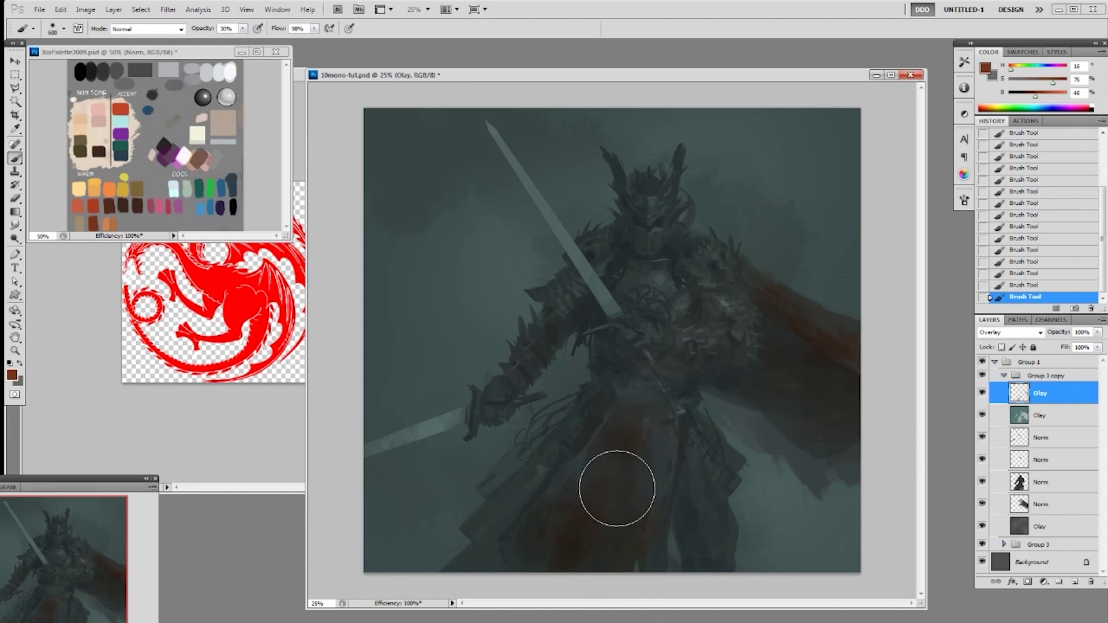
{"action": "left_click", "coordinate": [1030, 237]}
{"action": "left_click_drag", "start_coordinate": [1027, 228], "coordinate": [1026, 153]}
Tint the front panel of the skirt red-brown with a flat textured brush, increasing its size between strokes
{"action": "right_click", "coordinate": [641, 499]}
{"action": "left_click", "coordinate": [716, 577]}
{"action": "left_click_drag", "start_coordinate": [645, 452], "coordinate": [621, 541]}
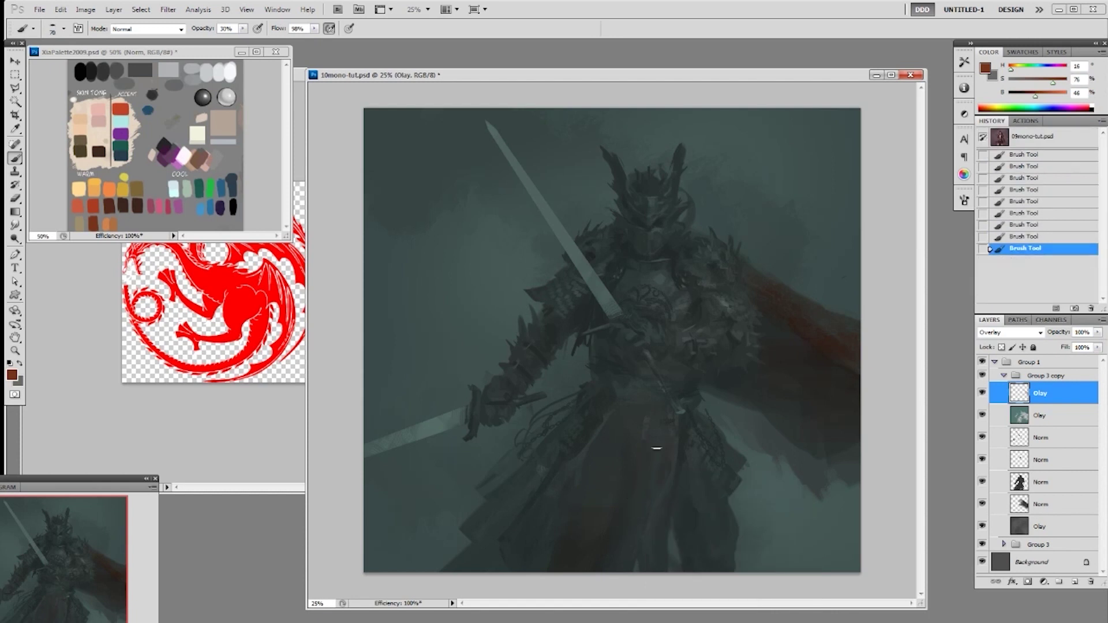
{"action": "left_click_drag", "start_coordinate": [655, 461], "coordinate": [635, 458]}
{"action": "key", "text": "bracketright"}
{"action": "key", "text": "bracketright"}
{"action": "key", "text": "bracketright"}
{"action": "key", "text": "bracketright"}
{"action": "key", "text": "bracketright"}
{"action": "mouse_move", "coordinate": [656, 415]}
{"action": "left_mouse_down"}
{"action": "mouse_move", "coordinate": [639, 483]}
{"action": "mouse_move", "coordinate": [641, 433]}
{"action": "mouse_move", "coordinate": [561, 528]}
{"action": "mouse_move", "coordinate": [538, 522]}
{"action": "left_mouse_up"}
{"action": "mouse_move", "coordinate": [592, 455]}
{"action": "left_mouse_down"}
{"action": "mouse_move", "coordinate": [579, 503]}
{"action": "mouse_move", "coordinate": [627, 428]}
{"action": "mouse_move", "coordinate": [603, 465]}
{"action": "left_mouse_up"}
Switch to a spatter eraser enlarged to 150 px at 50% opacity and thin the red-brown at the waist and upper skirt
{"action": "key", "text": "e"}
{"action": "key", "text": "ctrl+z"}
{"action": "right_click", "coordinate": [609, 420]}
{"action": "left_click", "coordinate": [663, 521]}
{"action": "key", "text": "bracketright"}
{"action": "key", "text": "bracketright"}
{"action": "key", "text": "bracketright"}
{"action": "mouse_move", "coordinate": [595, 411]}
{"action": "left_mouse_down"}
{"action": "mouse_move", "coordinate": [641, 405]}
{"action": "mouse_move", "coordinate": [628, 416]}
{"action": "left_mouse_up"}
{"action": "key", "text": "bracketright"}
{"action": "key", "text": "bracketright"}
{"action": "left_click_drag", "start_coordinate": [626, 417], "coordinate": [587, 498]}
{"action": "mouse_move", "coordinate": [587, 498]}
{"action": "left_mouse_down"}
{"action": "mouse_move", "coordinate": [598, 453]}
{"action": "mouse_move", "coordinate": [574, 536]}
{"action": "mouse_move", "coordinate": [597, 501]}
{"action": "left_mouse_up"}
Erase excess red-brown along the skirt panel's edges and from the cape's upper folds beside the shoulder
{"action": "left_click_drag", "start_coordinate": [653, 416], "coordinate": [648, 434]}
{"action": "left_click_drag", "start_coordinate": [662, 406], "coordinate": [664, 426]}
{"action": "left_click_drag", "start_coordinate": [673, 421], "coordinate": [662, 447]}
{"action": "left_click_drag", "start_coordinate": [623, 439], "coordinate": [603, 490]}
{"action": "left_click_drag", "start_coordinate": [751, 310], "coordinate": [791, 335]}
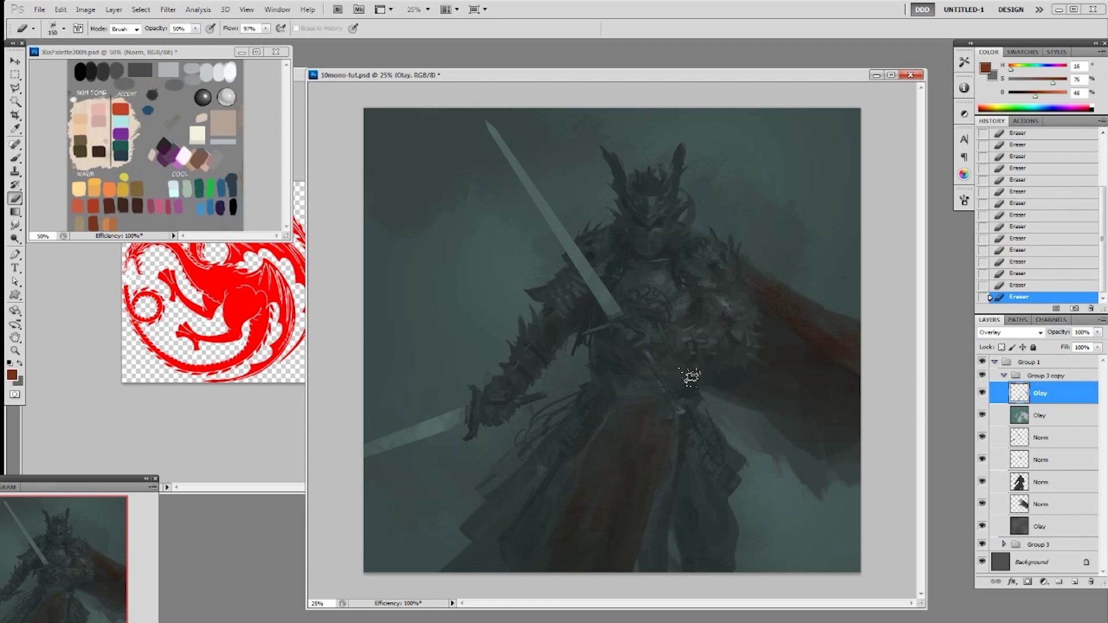
Add a Levels adjustment layer with the black input at 11 and the white input at 196
{"action": "left_click_drag", "start_coordinate": [656, 80], "coordinate": [629, 80]}
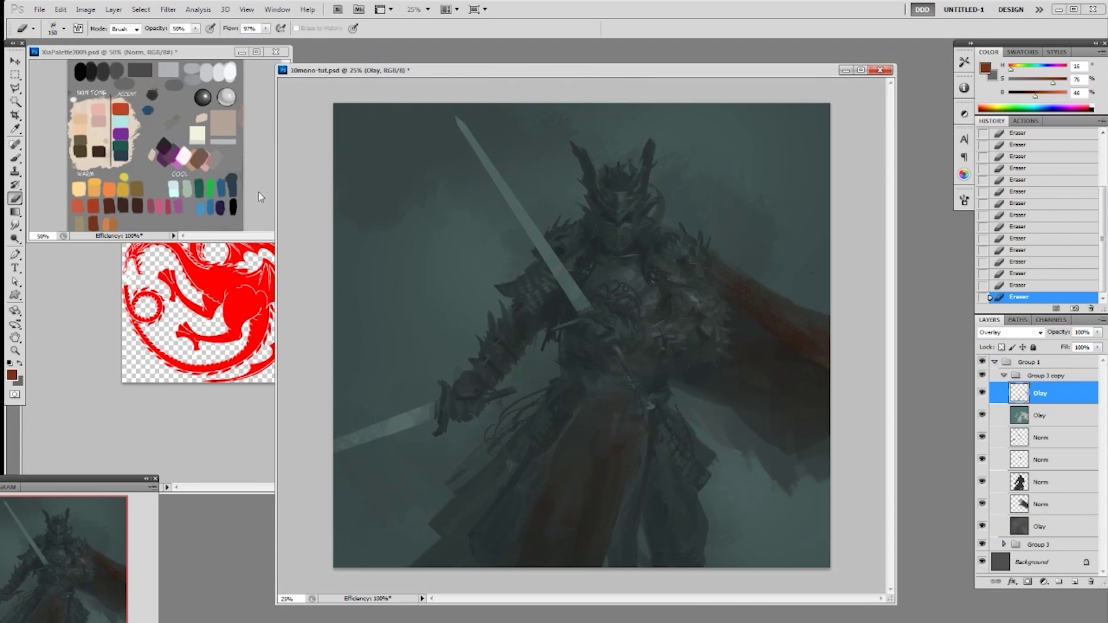
{"action": "left_click", "coordinate": [114, 10]}
{"action": "mouse_move", "coordinate": [145, 111]}
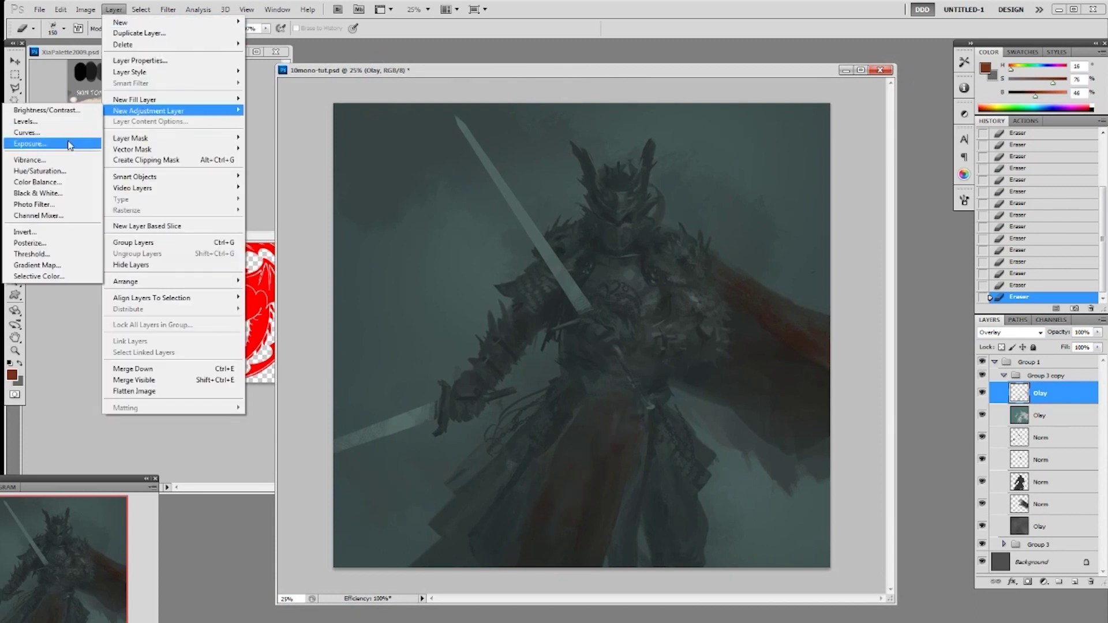
{"action": "left_click", "coordinate": [34, 122]}
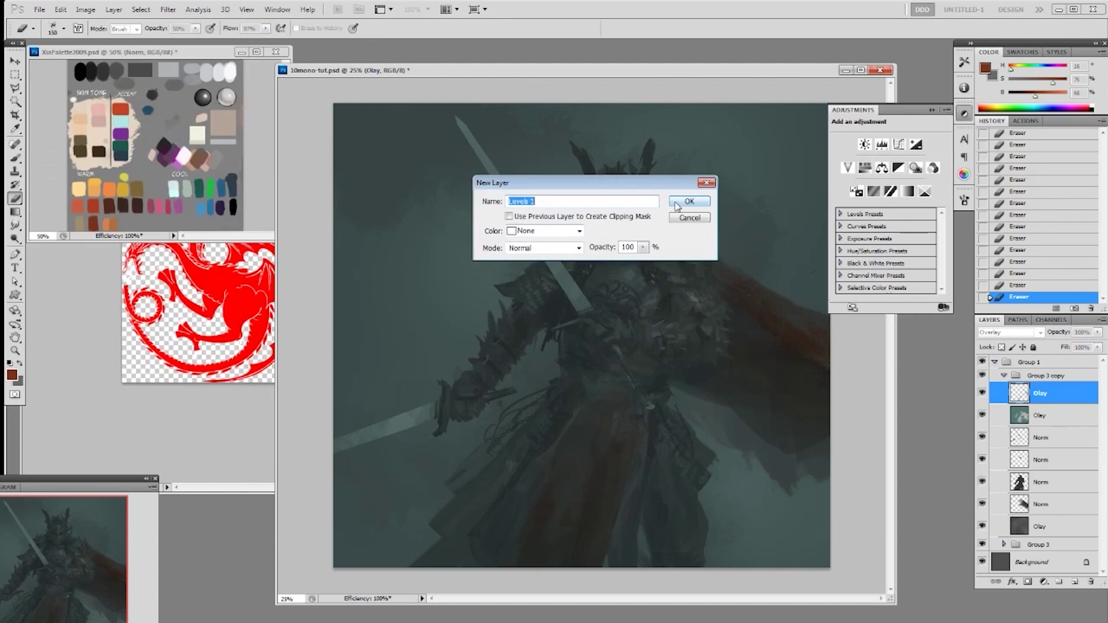
{"action": "left_click", "coordinate": [689, 205]}
{"action": "left_click_drag", "start_coordinate": [946, 206], "coordinate": [941, 214]}
{"action": "left_click_drag", "start_coordinate": [850, 207], "coordinate": [854, 208]}
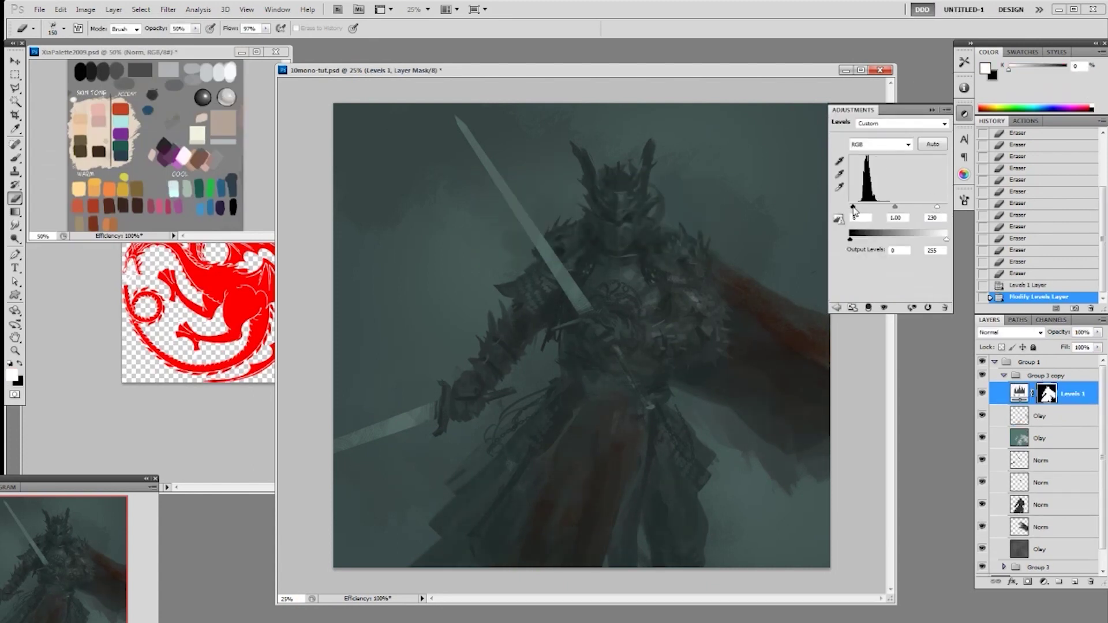
{"action": "left_click_drag", "start_coordinate": [937, 207], "coordinate": [934, 211]}
{"action": "left_click_drag", "start_coordinate": [931, 206], "coordinate": [929, 208]}
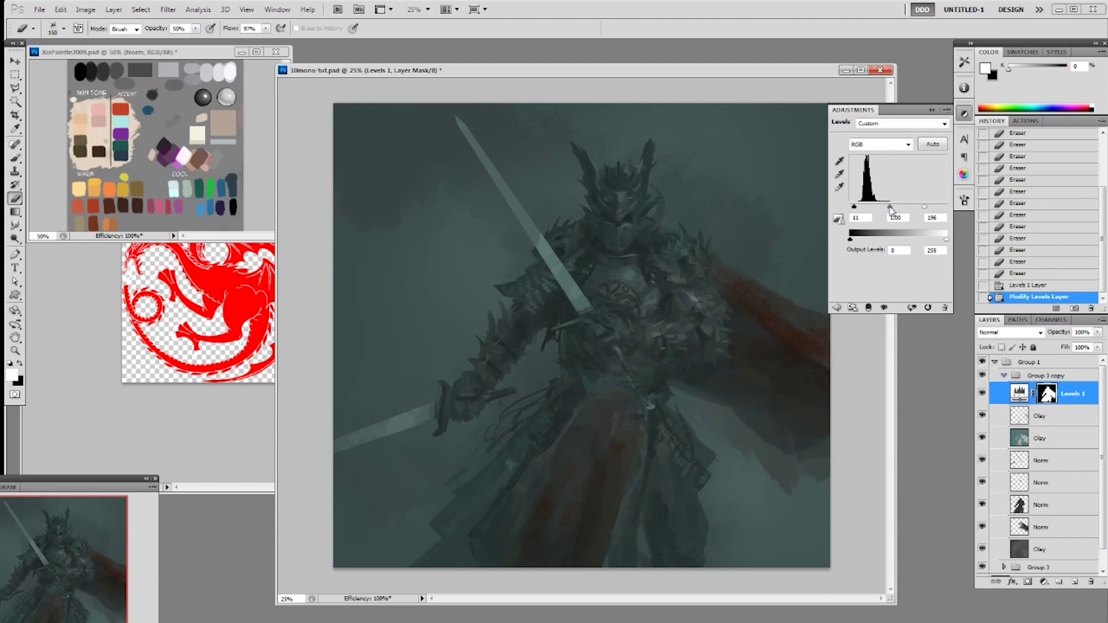
{"action": "left_click", "coordinate": [931, 111]}
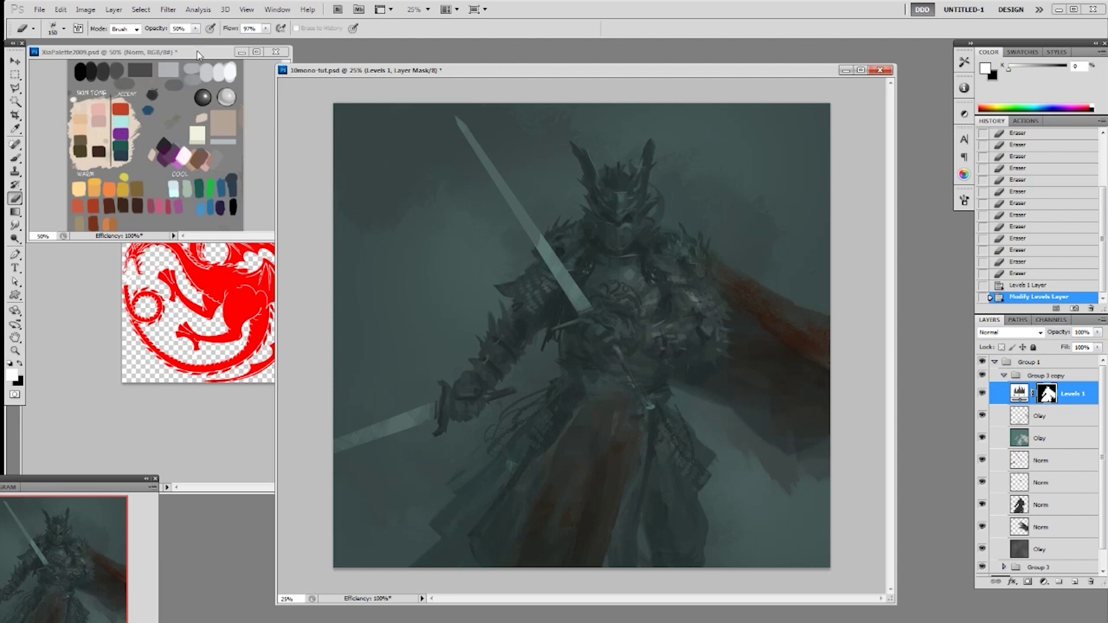
Add a Color Balance adjustment layer with midtones at +15 red, +2 green and -10 yellow
{"action": "left_click", "coordinate": [113, 10]}
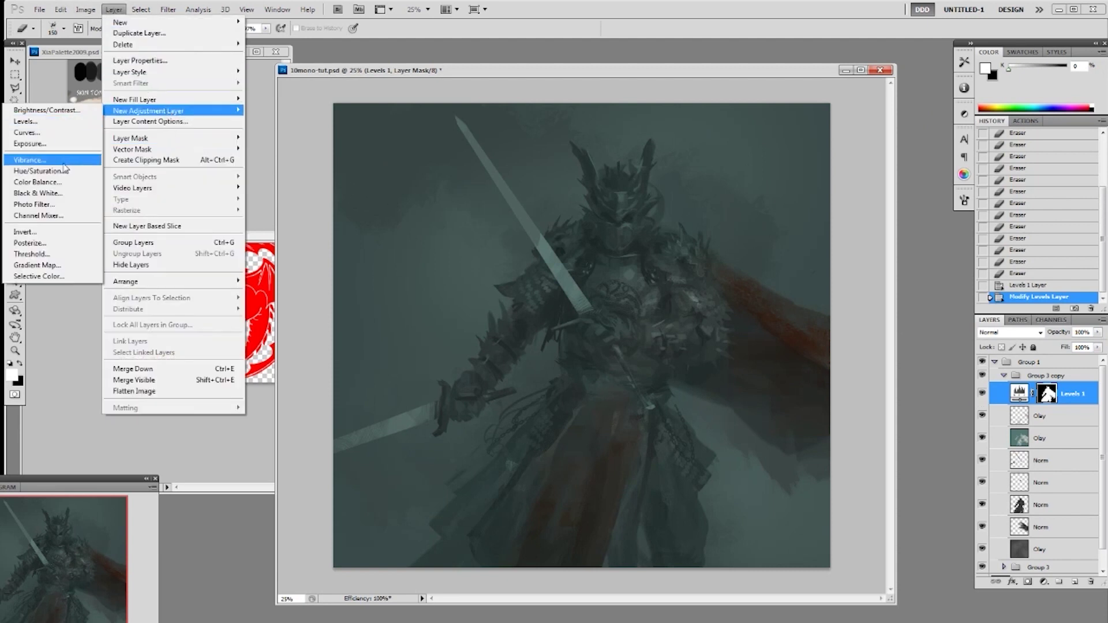
{"action": "left_click", "coordinate": [74, 180]}
{"action": "left_click", "coordinate": [696, 202]}
{"action": "left_click_drag", "start_coordinate": [877, 202], "coordinate": [883, 205]}
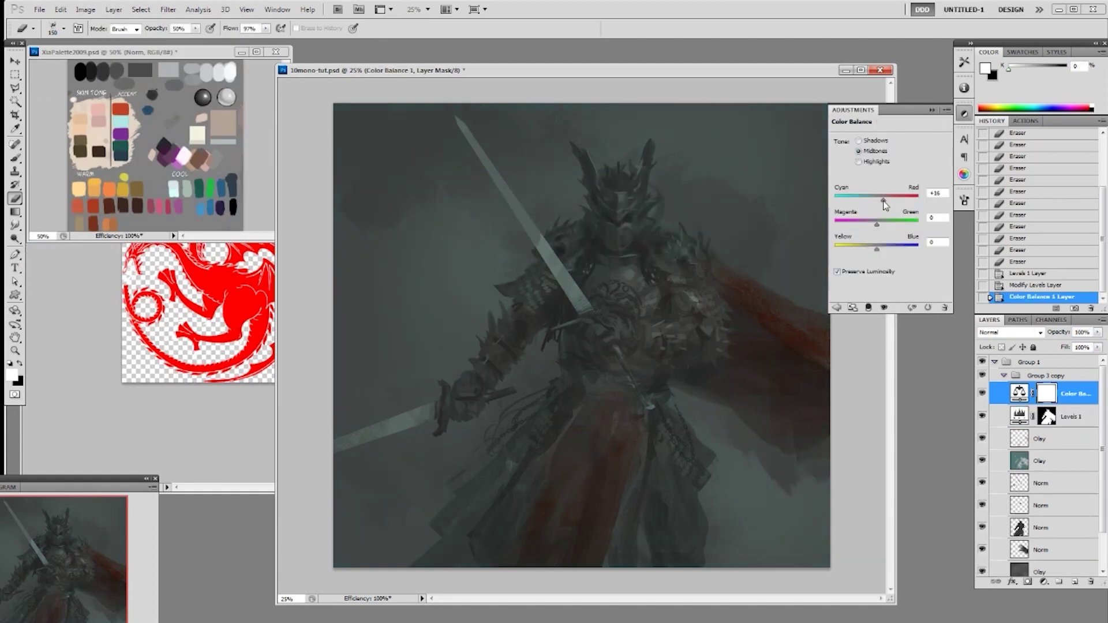
{"action": "left_click_drag", "start_coordinate": [876, 224], "coordinate": [876, 252]}
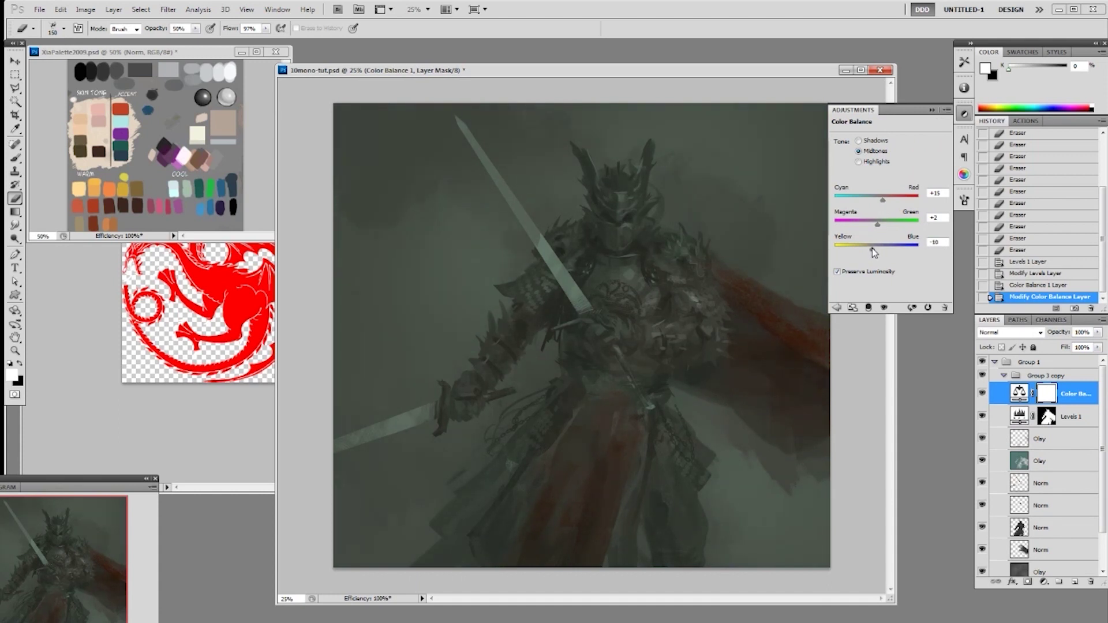
Shift the Color Balance highlights slightly towards cyan, magenta and blue, and set the shadows to +8, -2 and -5
{"action": "left_click", "coordinate": [859, 162]}
{"action": "left_click_drag", "start_coordinate": [877, 199], "coordinate": [872, 206]}
{"action": "left_click_drag", "start_coordinate": [876, 250], "coordinate": [879, 255]}
{"action": "left_click_drag", "start_coordinate": [876, 230], "coordinate": [871, 231]}
{"action": "left_click", "coordinate": [859, 141]}
{"action": "left_click_drag", "start_coordinate": [880, 201], "coordinate": [880, 202]}
{"action": "left_click_drag", "start_coordinate": [876, 249], "coordinate": [876, 225]}
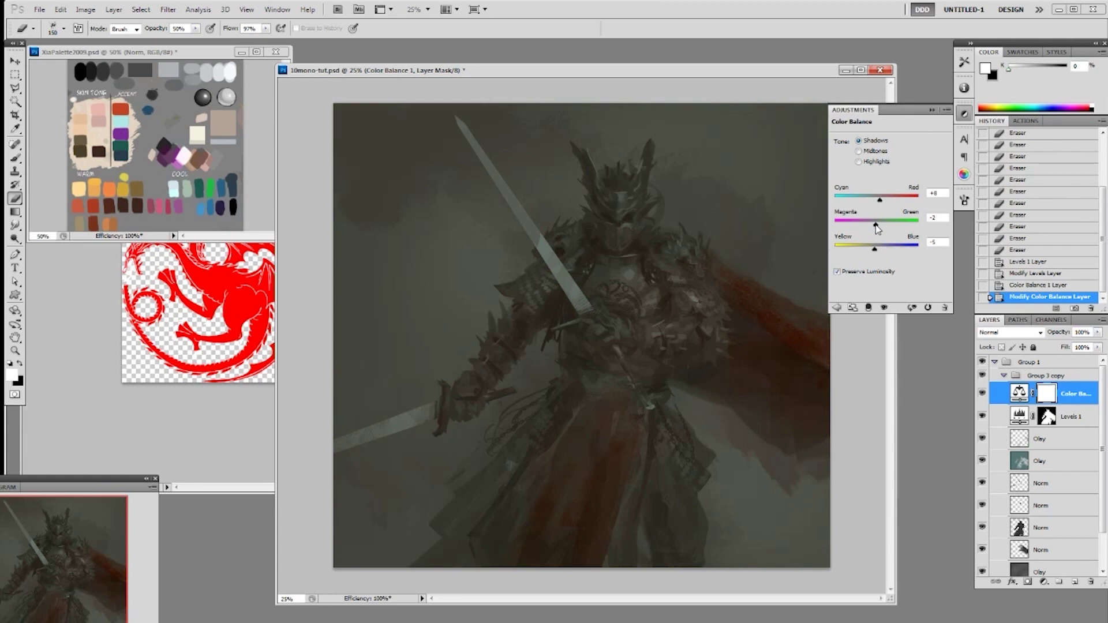
{"action": "left_click", "coordinate": [932, 110]}
Compare the image with and without the Color Balance layer, lower its opacity to 90% and save the file
{"action": "left_click", "coordinate": [981, 393]}
{"action": "left_click", "coordinate": [981, 394]}
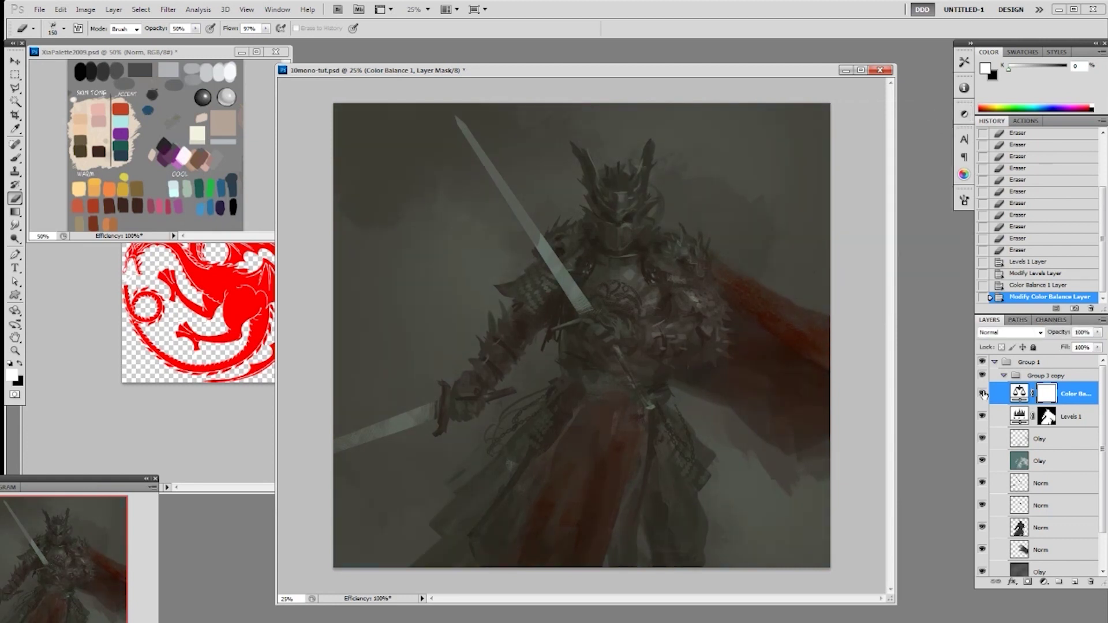
{"action": "left_click", "coordinate": [1097, 332]}
{"action": "left_click_drag", "start_coordinate": [1098, 345], "coordinate": [1093, 350]}
{"action": "key", "text": "ctrl+minus"}
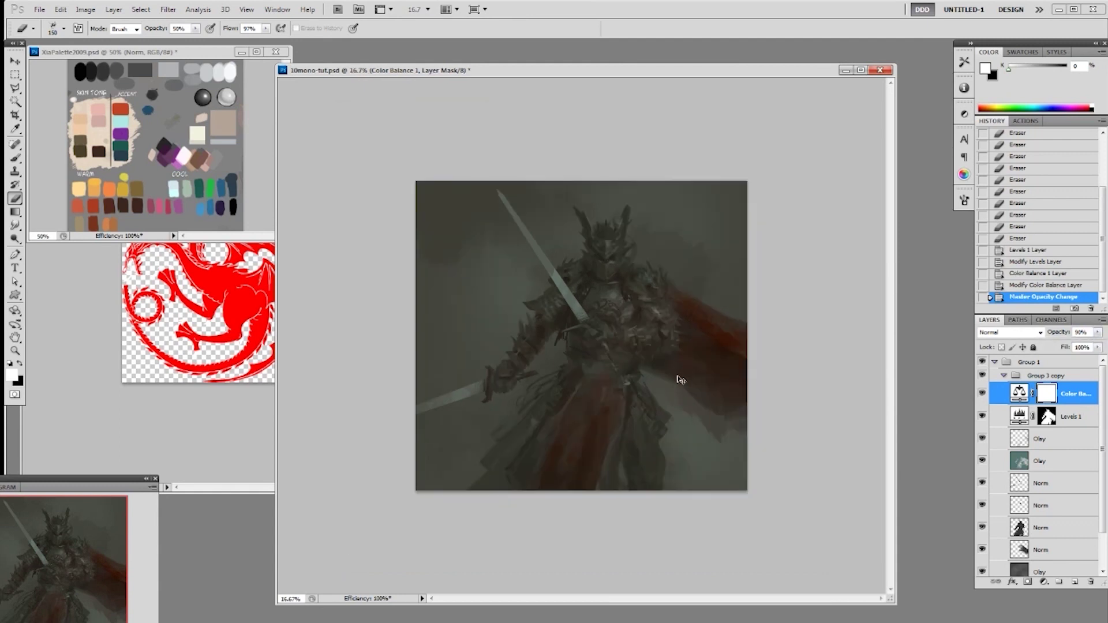
{"action": "key", "text": "ctrl+s"}
Load the swords layer as a selection, hide the selection edges and add a new Overlay layer
{"action": "left_click", "coordinate": [1017, 482], "text": "ctrl"}
{"action": "key", "text": "ctrl+h"}
{"action": "key", "text": "F3"}
Set up a soft round 100 px brush with a near-white colour, Linear Dodge (Add) mode and 50% opacity
{"action": "key", "text": "b"}
{"action": "right_click", "coordinate": [677, 317]}
{"action": "left_click", "coordinate": [715, 390]}
{"action": "left_click", "coordinate": [803, 266]}
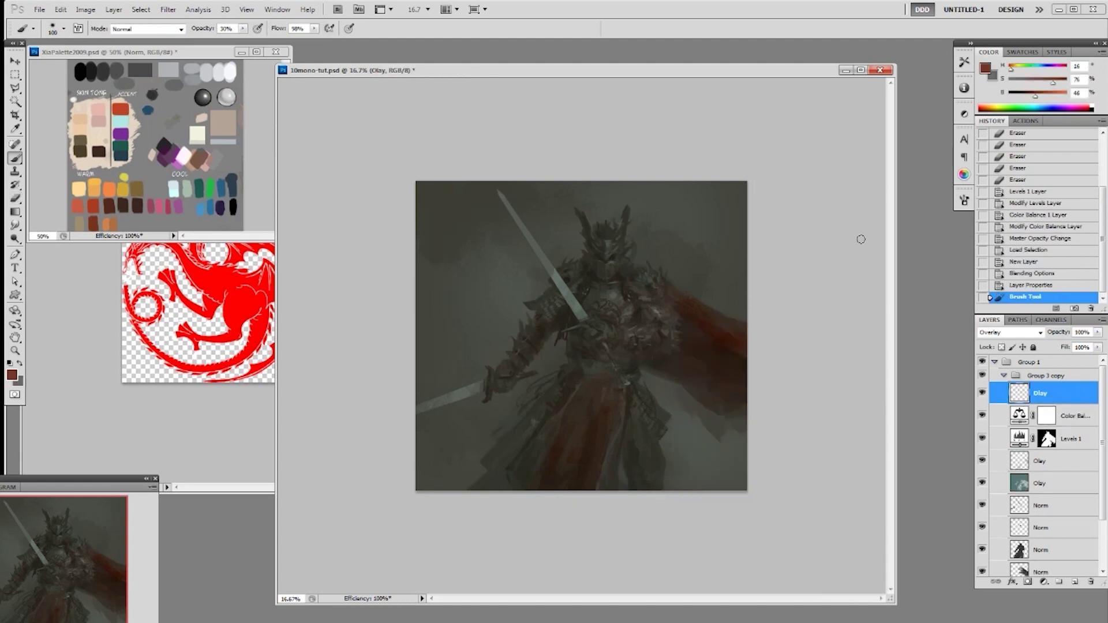
{"action": "left_click_drag", "start_coordinate": [1040, 97], "coordinate": [1064, 96]}
{"action": "left_click_drag", "start_coordinate": [1052, 83], "coordinate": [1000, 82]}
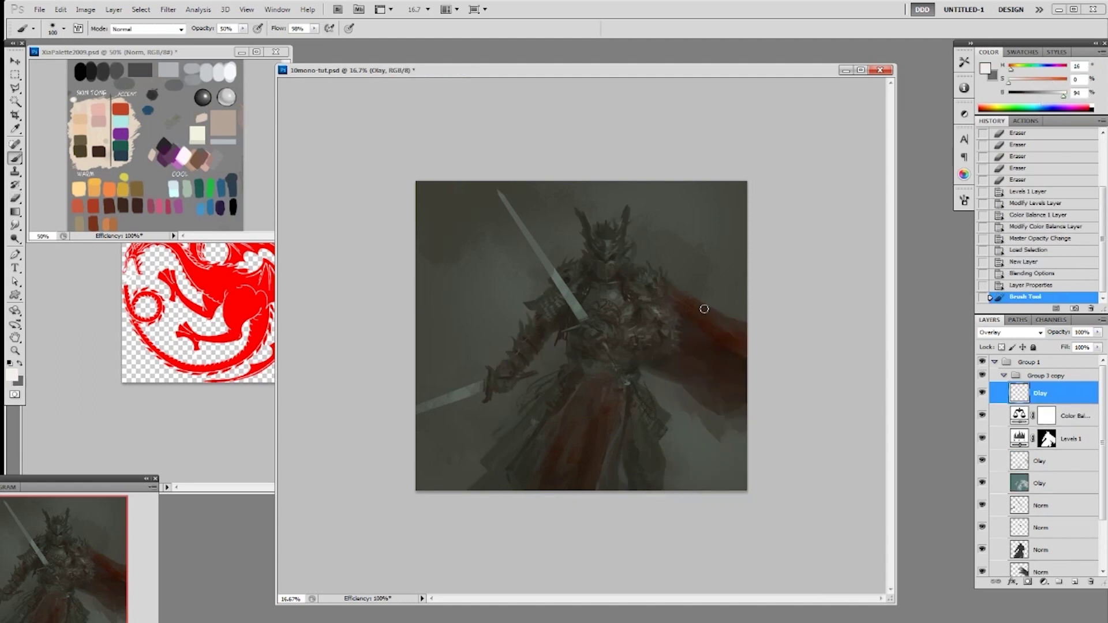
{"action": "left_click", "coordinate": [159, 30]}
{"action": "left_click", "coordinate": [164, 170]}
{"action": "left_click", "coordinate": [483, 164]}
Enlarge the brush and brighten the raised sword's blade with a glint halfway along it
{"action": "key", "text": "bracketright"}
{"action": "key", "text": "bracketright"}
{"action": "key", "text": "bracketright"}
{"action": "key", "text": "bracketright"}
{"action": "key", "text": "bracketright"}
{"action": "key", "text": "bracketright"}
{"action": "key", "text": "bracketright"}
{"action": "key", "text": "bracketright"}
{"action": "key", "text": "bracketright"}
{"action": "left_click", "coordinate": [568, 280]}
{"action": "key", "text": "ctrl+z"}
{"action": "left_click", "coordinate": [565, 288]}
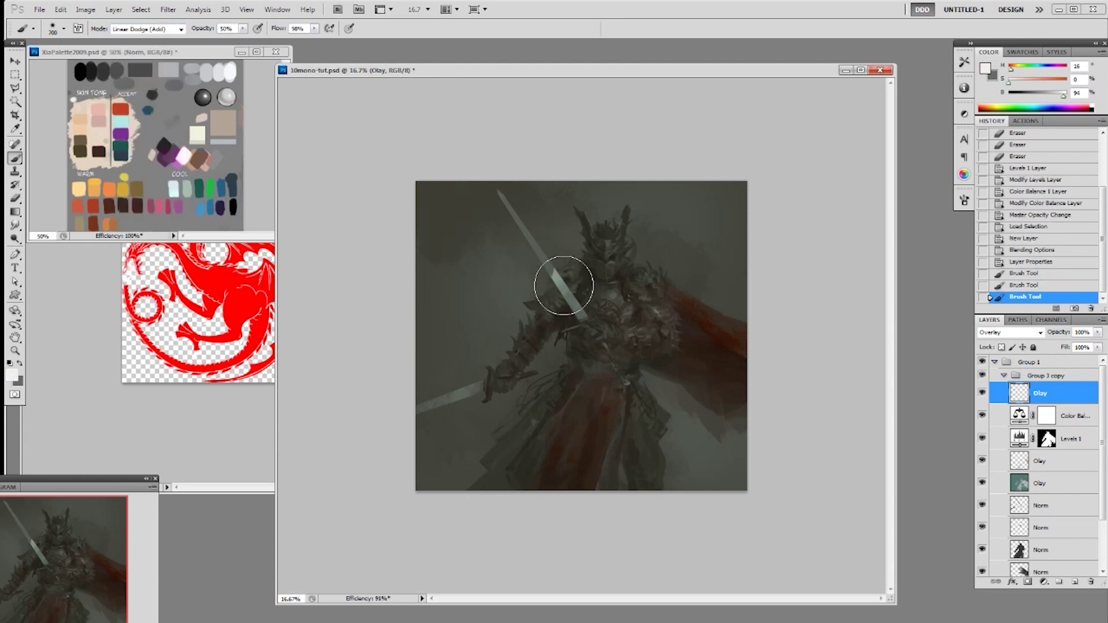
{"action": "left_click", "coordinate": [551, 266]}
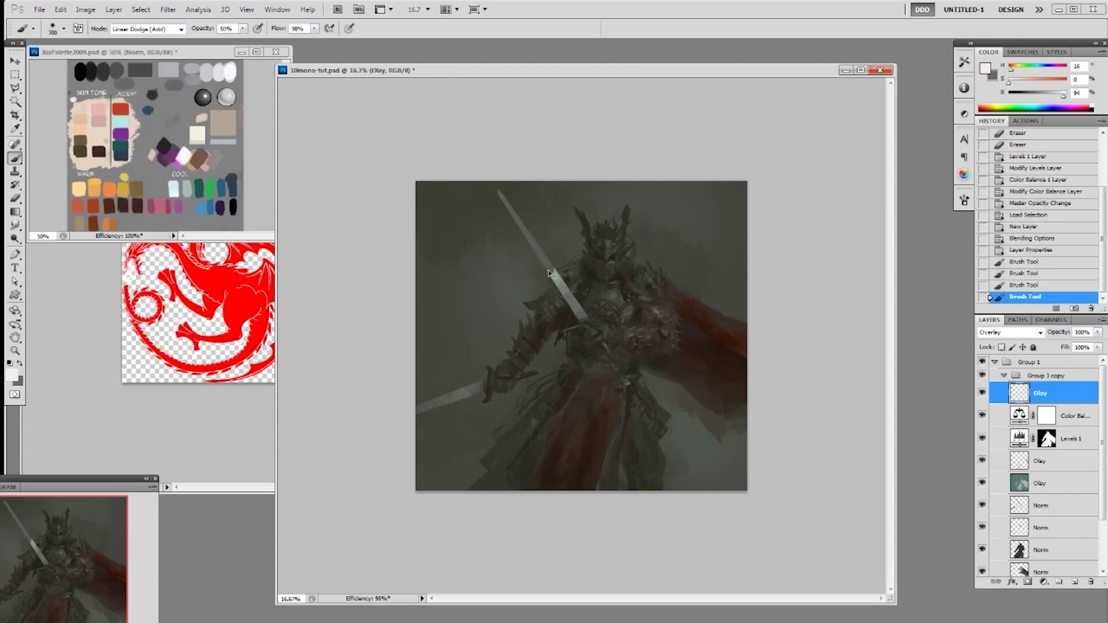
Deselect and dab a soft glow around the raised blade and over the spiked shoulder armour
{"action": "key", "text": "ctrl+d"}
{"action": "left_click", "coordinate": [560, 271]}
{"action": "left_click", "coordinate": [554, 268]}
{"action": "left_click", "coordinate": [639, 286]}
{"action": "left_click", "coordinate": [635, 295]}
Reduce the brush to 300 px and add highlights to the shoulder armour and the helmet
{"action": "key", "text": "bracketleft"}
{"action": "key", "text": "bracketleft"}
{"action": "key", "text": "bracketleft"}
{"action": "key", "text": "bracketleft"}
{"action": "left_click", "coordinate": [635, 296]}
{"action": "left_click", "coordinate": [632, 292]}
{"action": "left_click", "coordinate": [614, 248]}
{"action": "left_click", "coordinate": [622, 306]}
{"action": "key", "text": "ctrl+z"}
{"action": "left_click", "coordinate": [609, 241]}
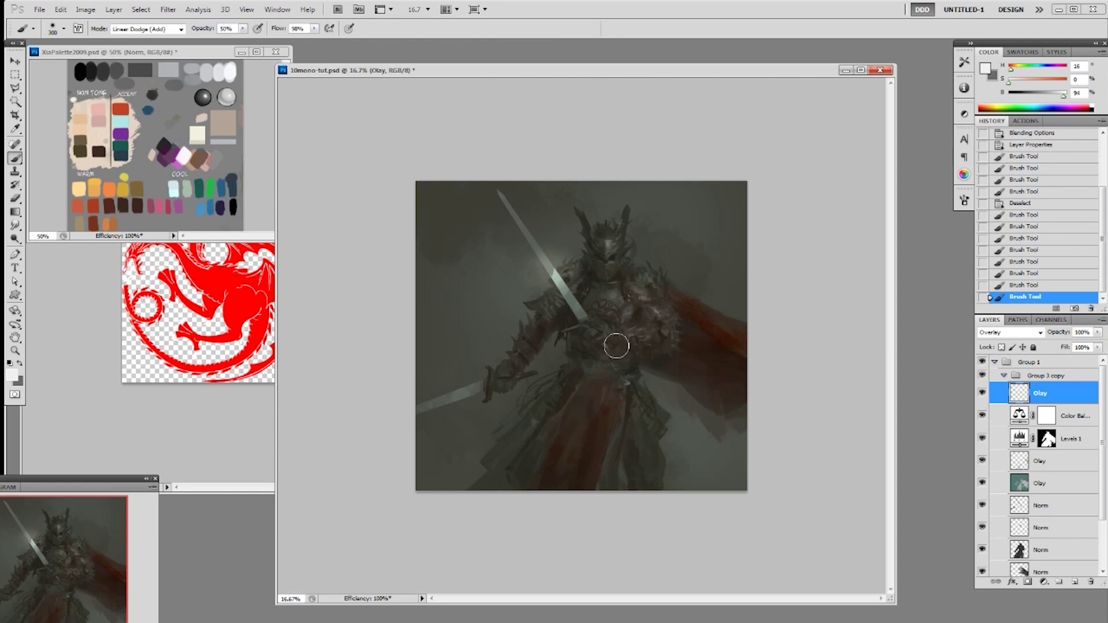
Add soft highlights at the waist, on the chest and shoulder armour, and along the lowered sword's blade
{"action": "left_click", "coordinate": [627, 381]}
{"action": "mouse_move", "coordinate": [652, 315]}
{"action": "left_mouse_down"}
{"action": "mouse_move", "coordinate": [632, 333]}
{"action": "mouse_move", "coordinate": [648, 327]}
{"action": "left_mouse_up"}
{"action": "left_click_drag", "start_coordinate": [474, 388], "coordinate": [457, 388]}
{"action": "key", "text": "ctrl+z"}
{"action": "left_click", "coordinate": [479, 382]}
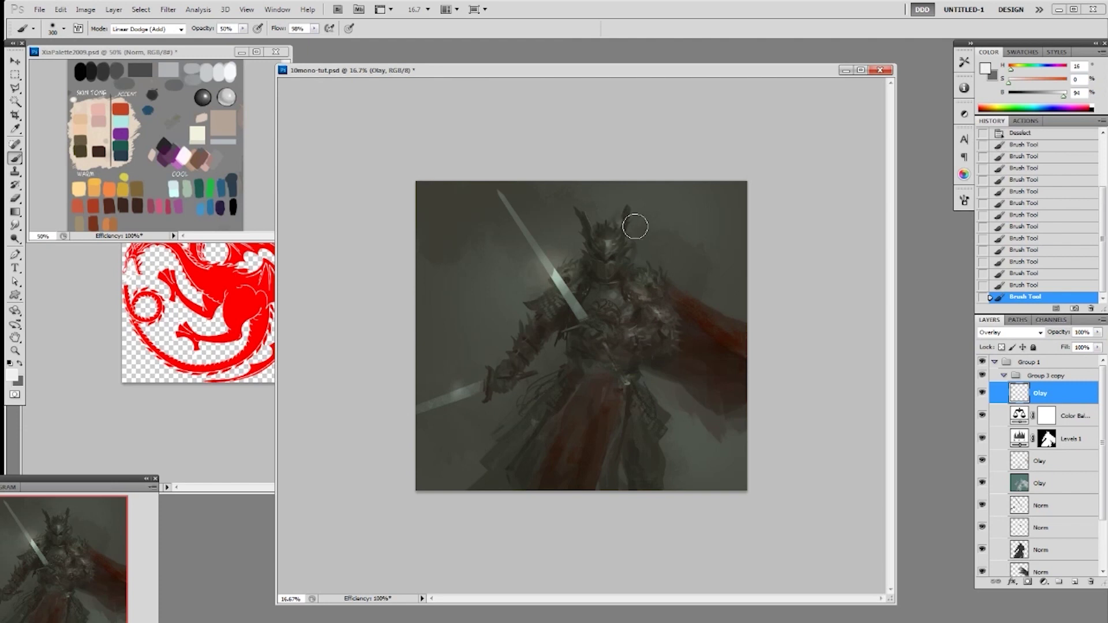
{"action": "left_click_drag", "start_coordinate": [650, 278], "coordinate": [650, 280]}
{"action": "left_click", "coordinate": [603, 329]}
{"action": "left_click", "coordinate": [403, 432]}
{"action": "left_click", "coordinate": [458, 389]}
{"action": "left_click", "coordinate": [651, 279]}
{"action": "mouse_move", "coordinate": [651, 280]}
{"action": "left_mouse_down"}
{"action": "mouse_move", "coordinate": [641, 288]}
{"action": "mouse_move", "coordinate": [656, 310]}
{"action": "mouse_move", "coordinate": [646, 331]}
{"action": "left_mouse_up"}
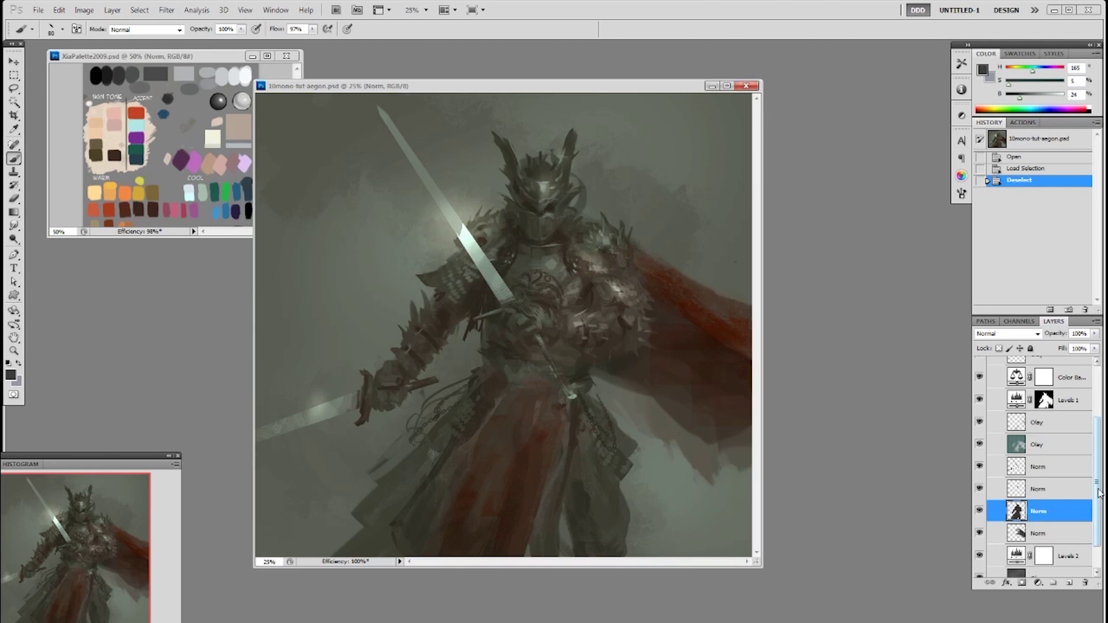
Duplicate the figure and swords layers in 10mono-tut-aegon.psd and move the copies directly above the Background
{"action": "left_click", "coordinate": [1017, 511], "text": "ctrl"}
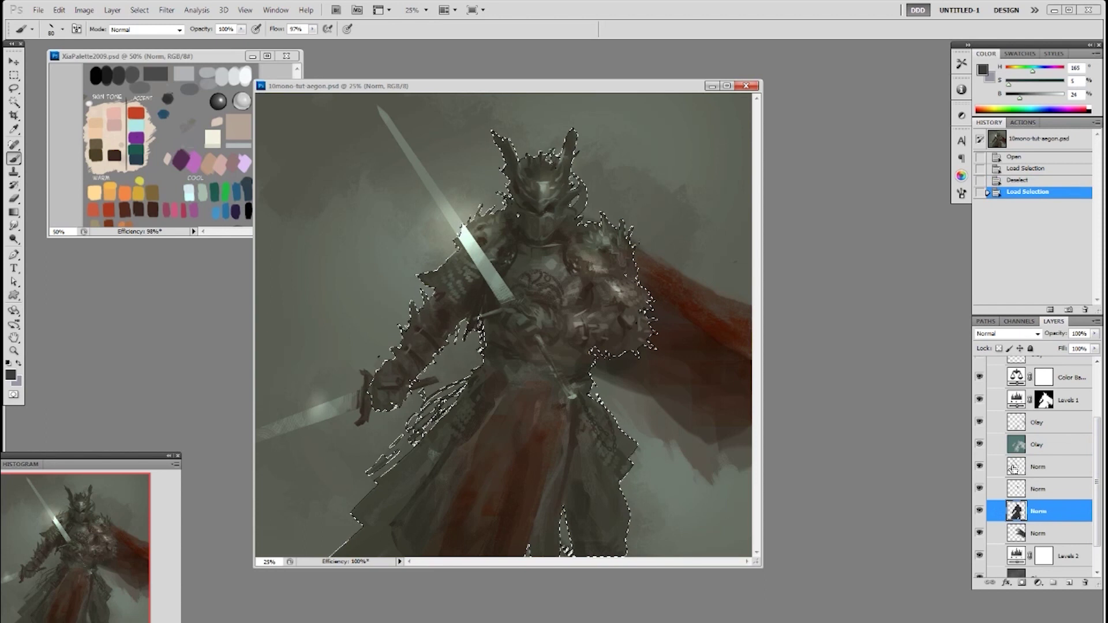
{"action": "left_click", "coordinate": [1016, 489], "text": "ctrl"}
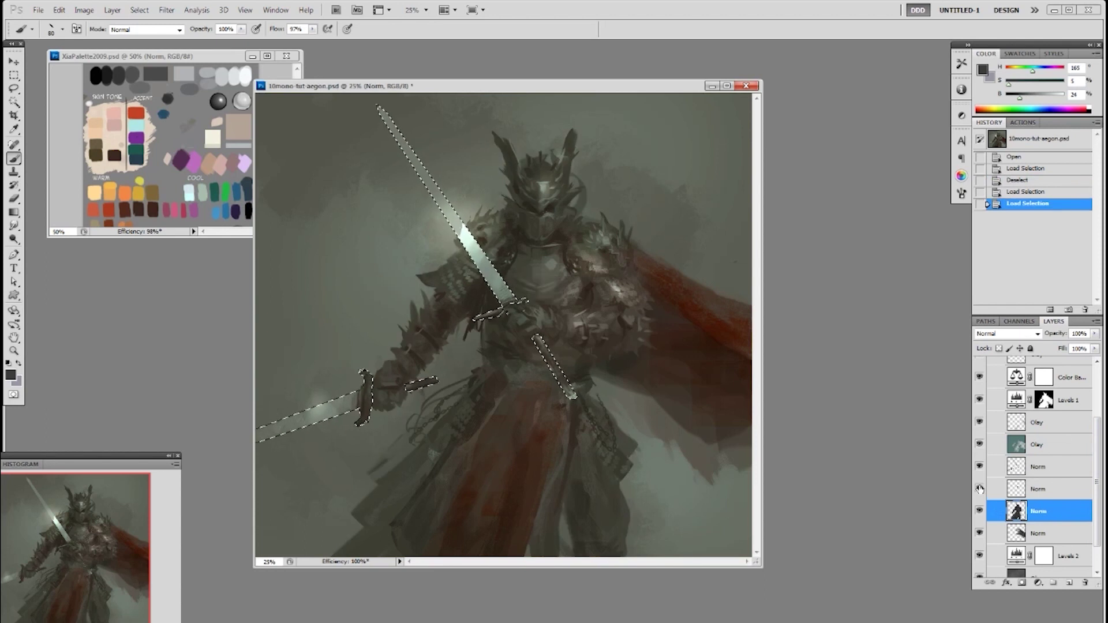
{"action": "key", "text": "ctrl+d"}
{"action": "left_click", "coordinate": [1045, 470], "text": "ctrl"}
{"action": "left_click_drag", "start_coordinate": [1060, 517], "coordinate": [1069, 582]}
{"action": "left_click_drag", "start_coordinate": [1099, 500], "coordinate": [1099, 551]}
{"action": "left_click_drag", "start_coordinate": [1045, 411], "coordinate": [1044, 549]}
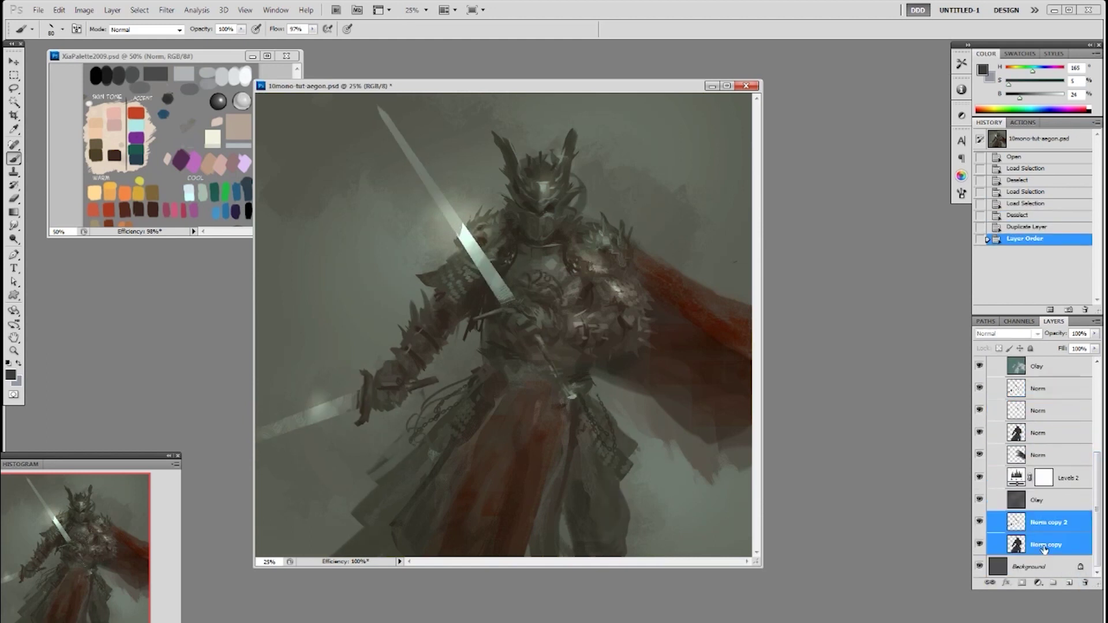
Try duplicating all the layers from the lowest Olay layer up to Levels 3
{"action": "left_click", "coordinate": [1041, 505]}
{"action": "double_click", "coordinate": [1046, 507]}
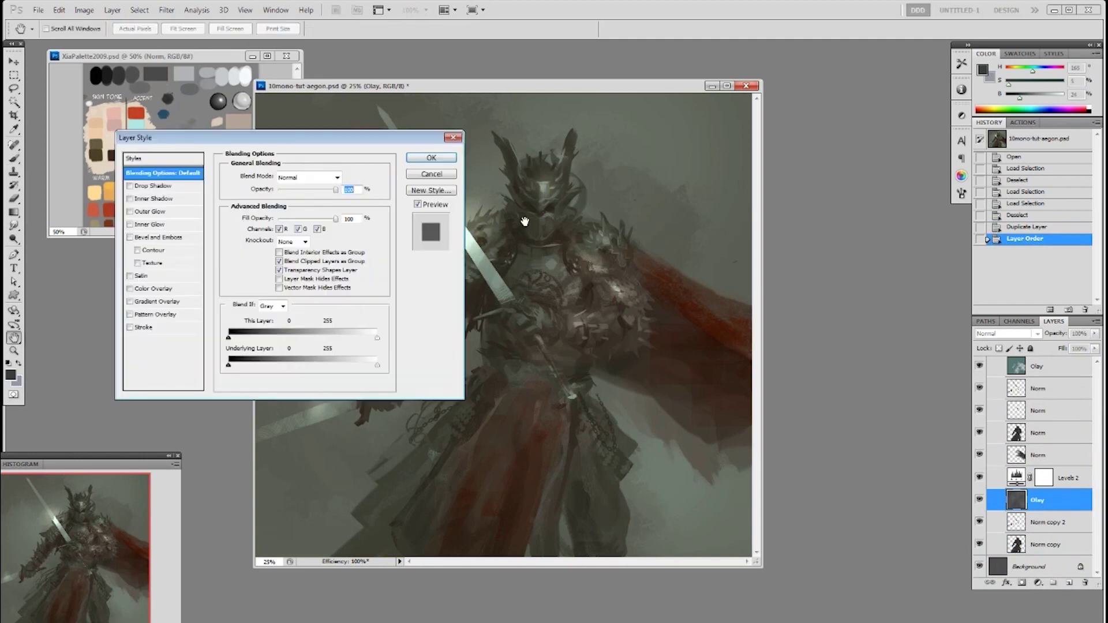
{"action": "left_click", "coordinate": [453, 176]}
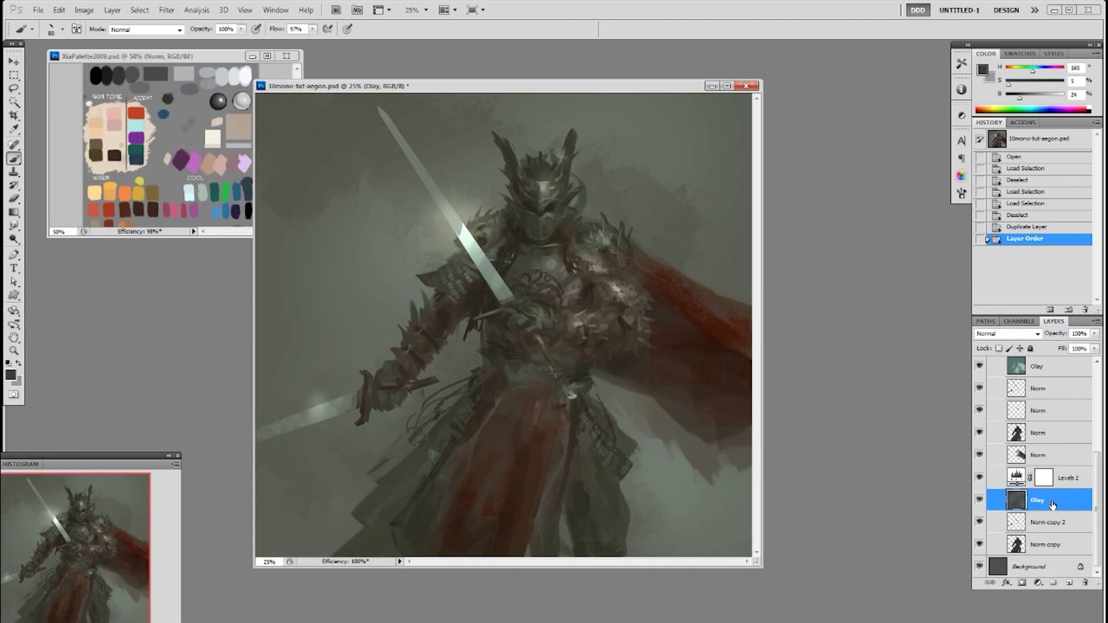
{"action": "scroll", "coordinate": [1052, 505], "scroll_direction": "up", "scroll_amount": 2}
{"action": "scroll", "coordinate": [1052, 505], "scroll_direction": "up", "scroll_amount": 2}
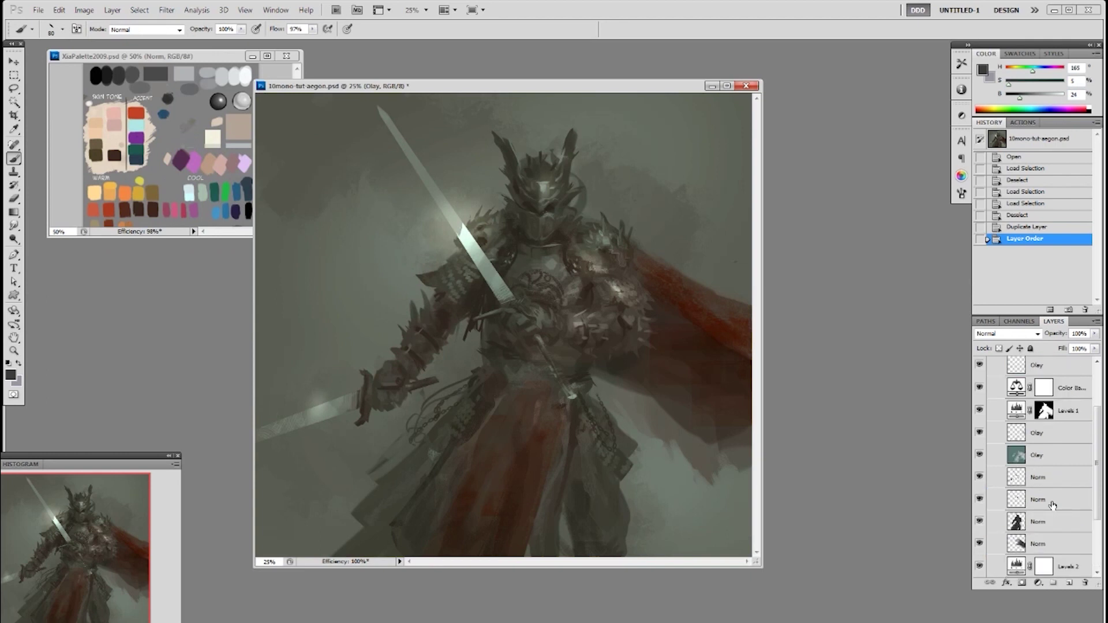
{"action": "scroll", "coordinate": [1052, 506], "scroll_direction": "up", "scroll_amount": 3}
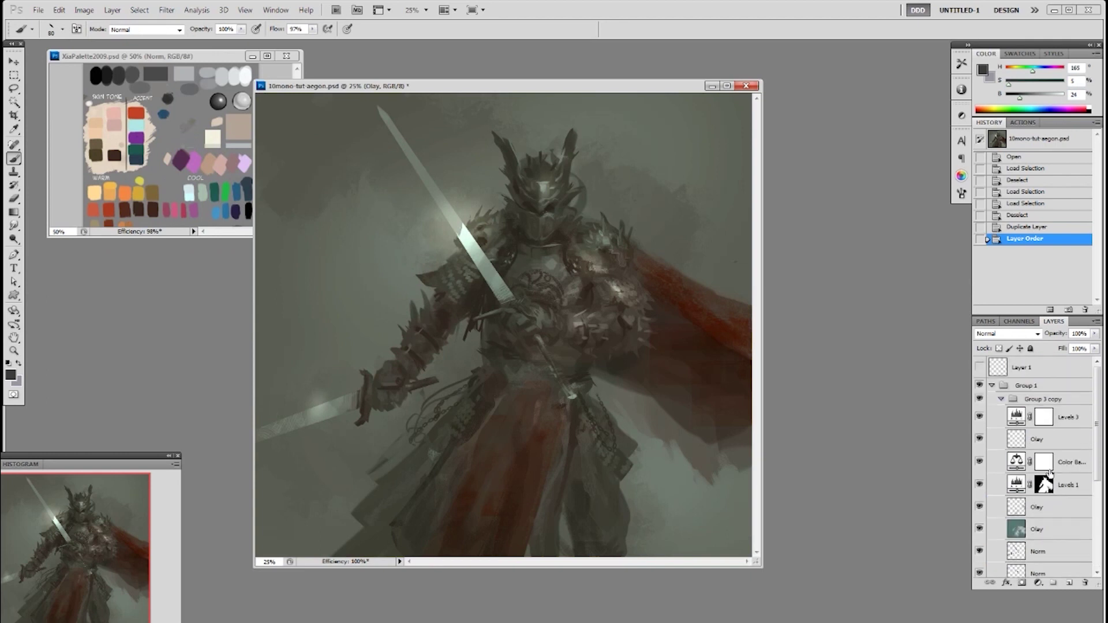
{"action": "left_click", "coordinate": [1061, 418], "text": "shift"}
{"action": "scroll", "coordinate": [1057, 563], "scroll_direction": "down", "scroll_amount": 4}
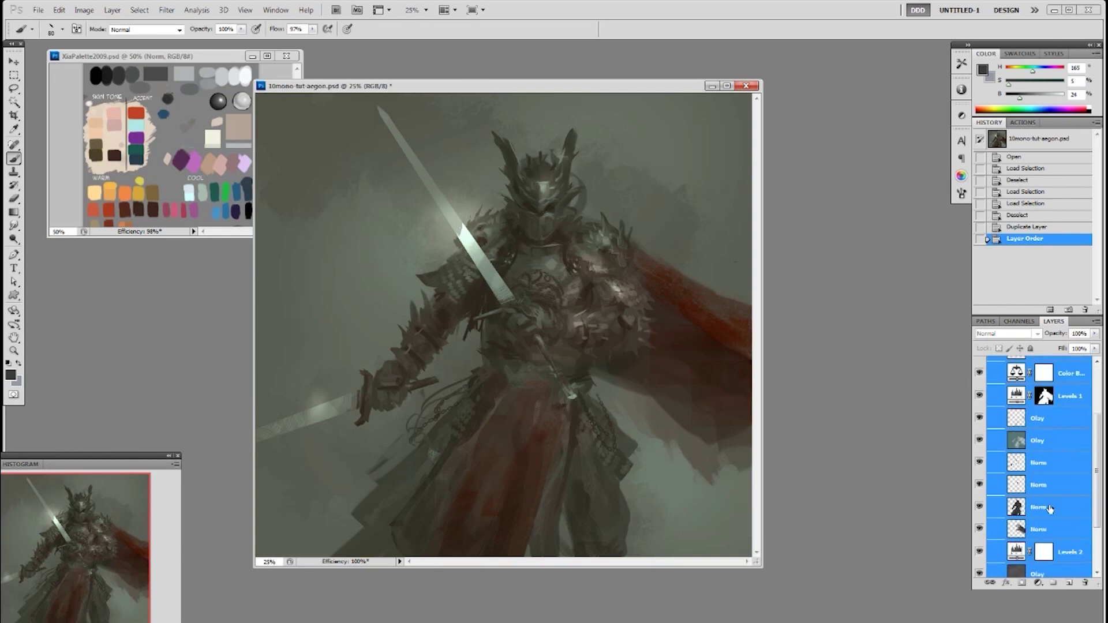
{"action": "left_click_drag", "start_coordinate": [1058, 563], "coordinate": [1069, 584]}
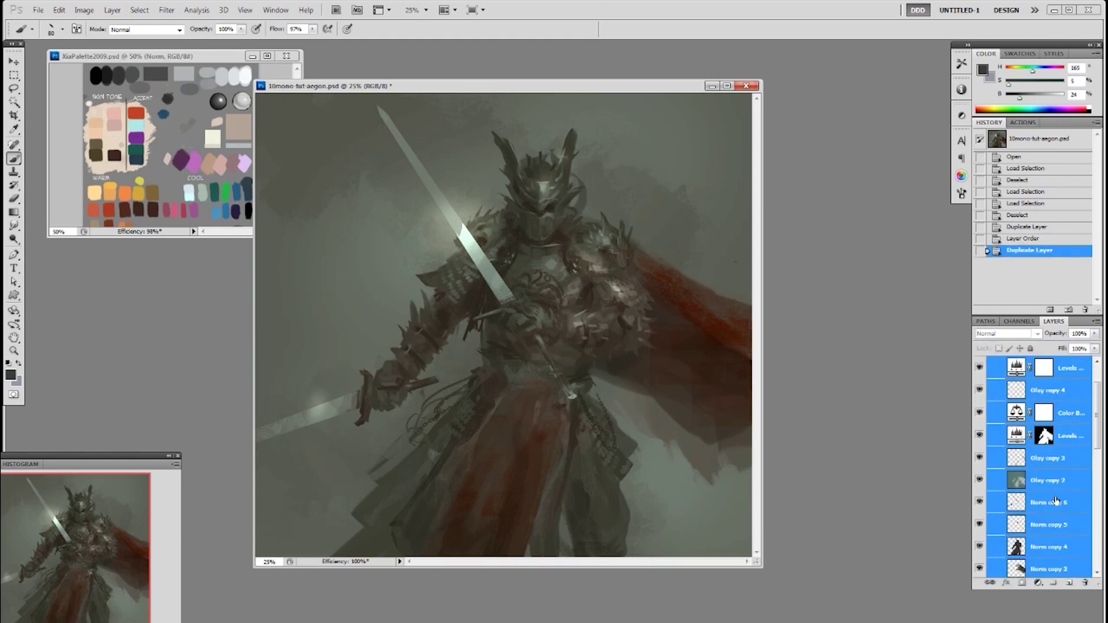
{"action": "left_click_drag", "start_coordinate": [1095, 444], "coordinate": [1092, 506]}
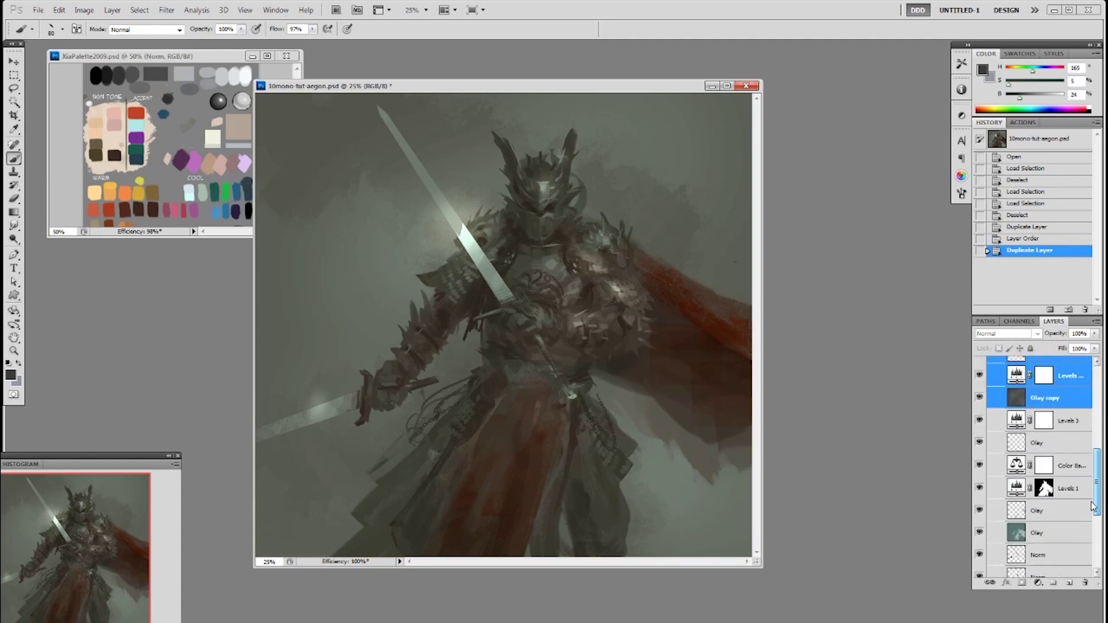
Hide the original figure layer and the two Norm layers above it, and revert the history to the layer reordering
{"action": "left_click", "coordinate": [1064, 427]}
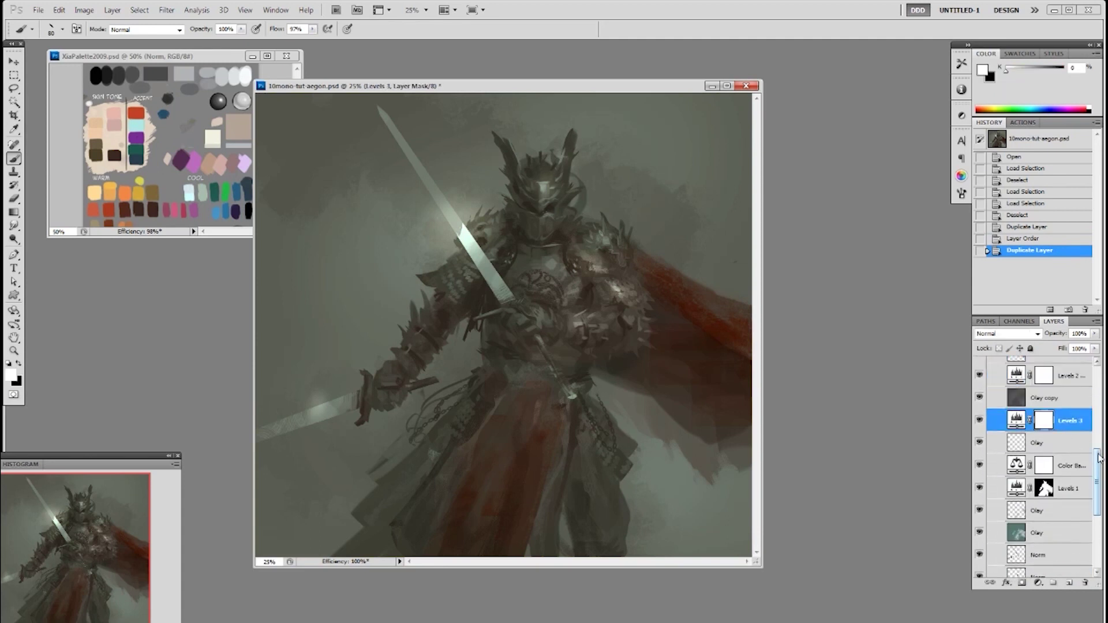
{"action": "left_click_drag", "start_coordinate": [1098, 458], "coordinate": [1098, 486]}
{"action": "left_click", "coordinate": [1047, 508]}
{"action": "left_click", "coordinate": [979, 508]}
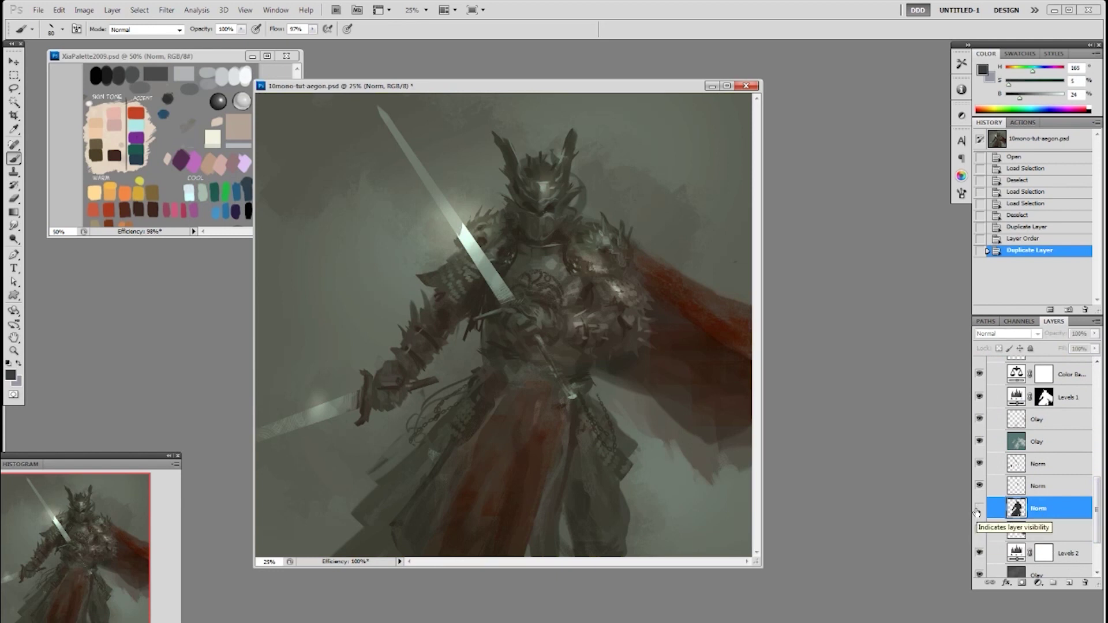
{"action": "left_click", "coordinate": [979, 485]}
{"action": "left_click", "coordinate": [979, 464]}
{"action": "scroll", "coordinate": [984, 453], "scroll_direction": "up", "scroll_amount": 3}
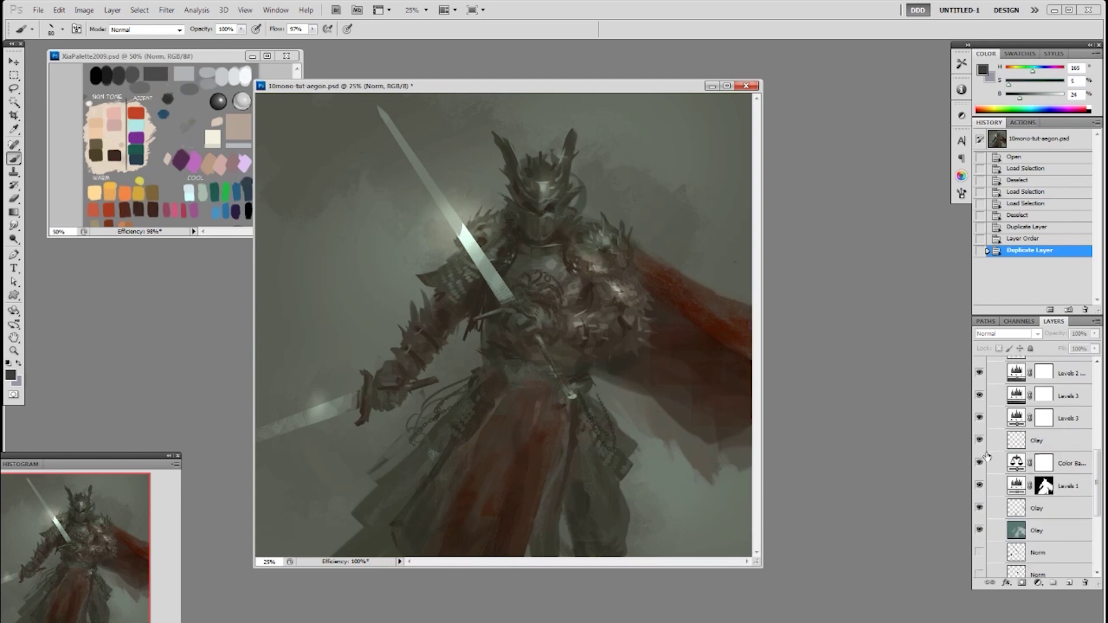
{"action": "left_click", "coordinate": [1066, 242]}
Create a new layer group above the Levels 3 layer
{"action": "scroll", "coordinate": [1062, 403], "scroll_direction": "up", "scroll_amount": 4}
{"action": "left_click", "coordinate": [1061, 420]}
{"action": "left_click", "coordinate": [1059, 584]}
{"action": "scroll", "coordinate": [1075, 525], "scroll_direction": "down", "scroll_amount": 5}
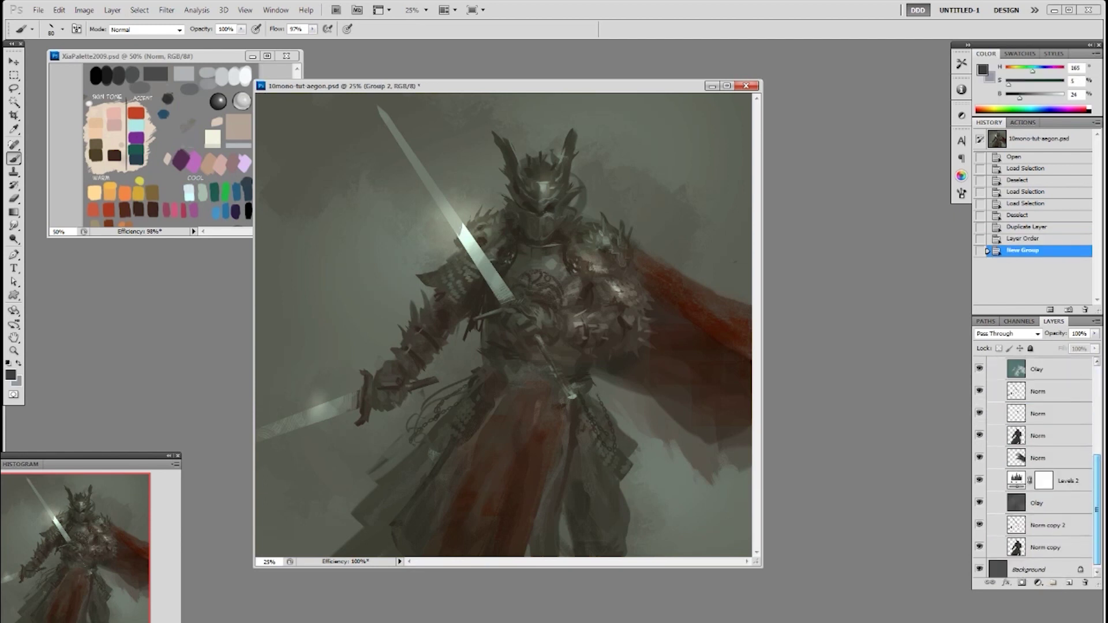
Move all layers from Levels 3 down to the lowest Olay layer into Group 2
{"action": "left_click", "coordinate": [1061, 507], "text": "shift"}
{"action": "scroll", "coordinate": [1079, 508], "scroll_direction": "up", "scroll_amount": 7}
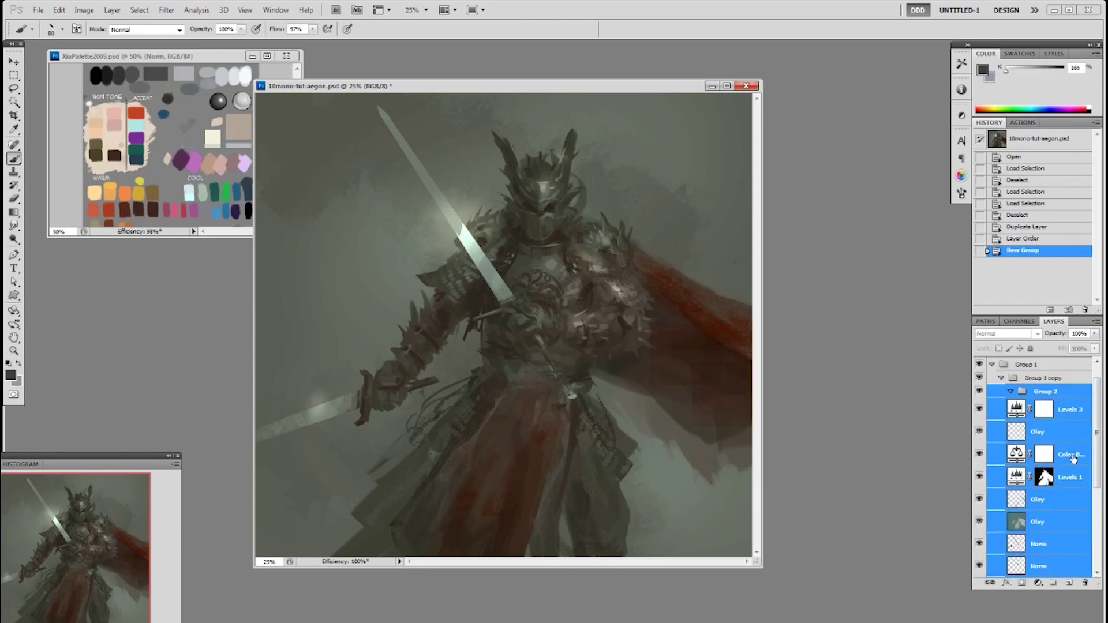
{"action": "double_click", "coordinate": [1071, 456]}
{"action": "left_click", "coordinate": [1068, 420]}
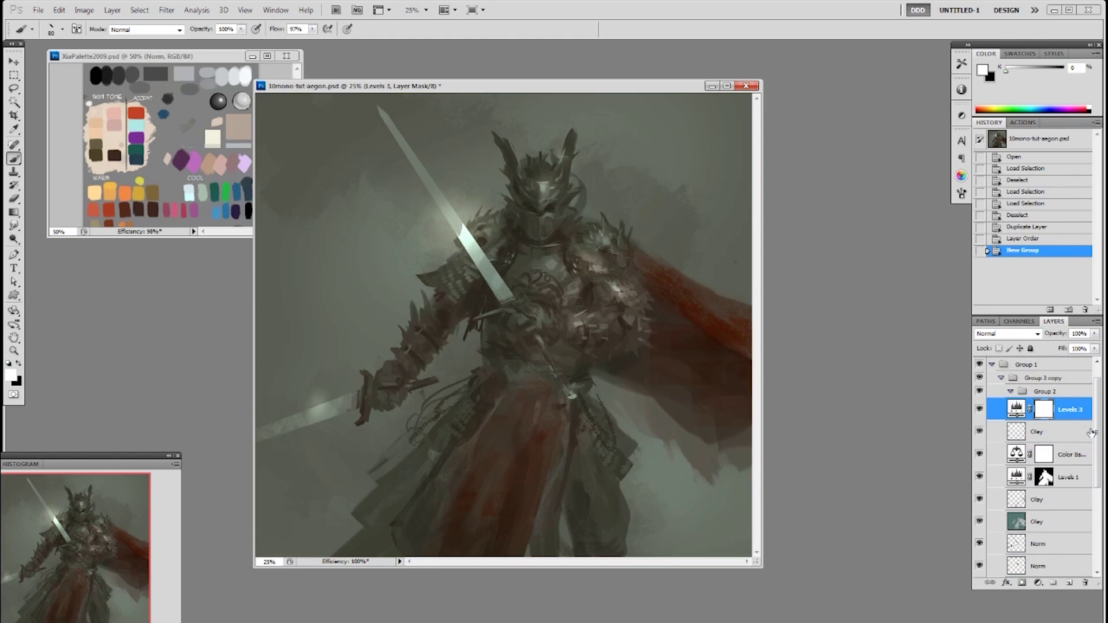
{"action": "scroll", "coordinate": [1071, 519], "scroll_direction": "down", "scroll_amount": 5}
{"action": "left_click", "coordinate": [1072, 524], "text": "shift"}
{"action": "left_click_drag", "start_coordinate": [1096, 512], "coordinate": [1085, 421]}
Duplicate Group 2, collapse both groups and hide the copy
{"action": "left_click_drag", "start_coordinate": [1053, 455], "coordinate": [1069, 583]}
{"action": "left_click", "coordinate": [1009, 414]}
{"action": "left_click", "coordinate": [1009, 413]}
{"action": "left_click", "coordinate": [1010, 413]}
{"action": "left_click", "coordinate": [1011, 413]}
{"action": "left_click", "coordinate": [978, 413]}
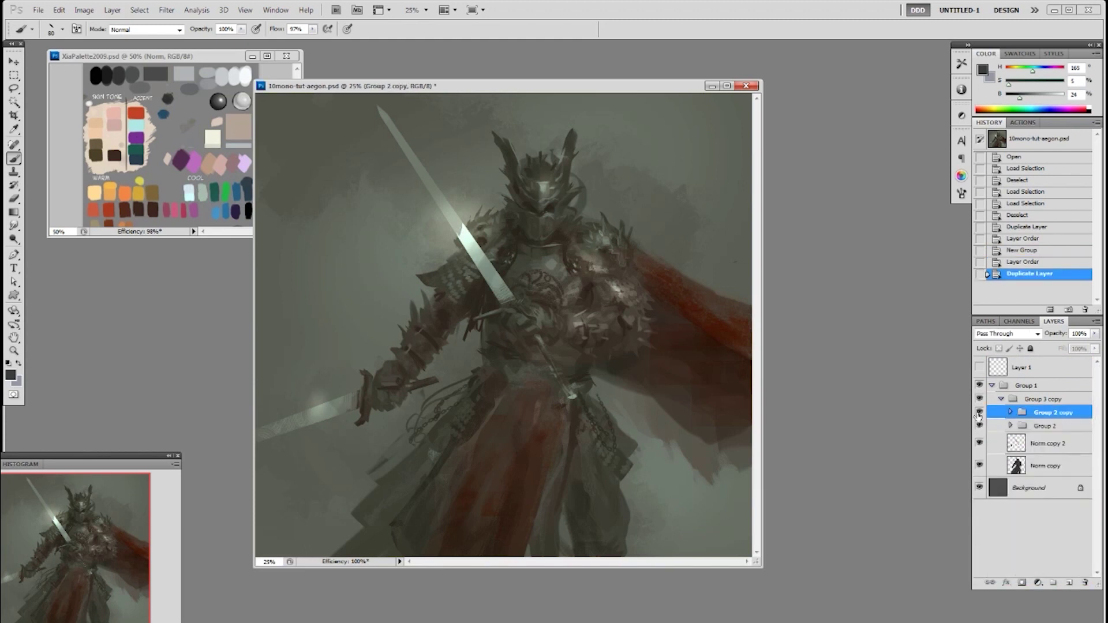
Hide the figure layer and the two Norm layers above it inside Group 2
{"action": "left_click", "coordinate": [1010, 426]}
{"action": "scroll", "coordinate": [1009, 467], "scroll_direction": "down", "scroll_amount": 5}
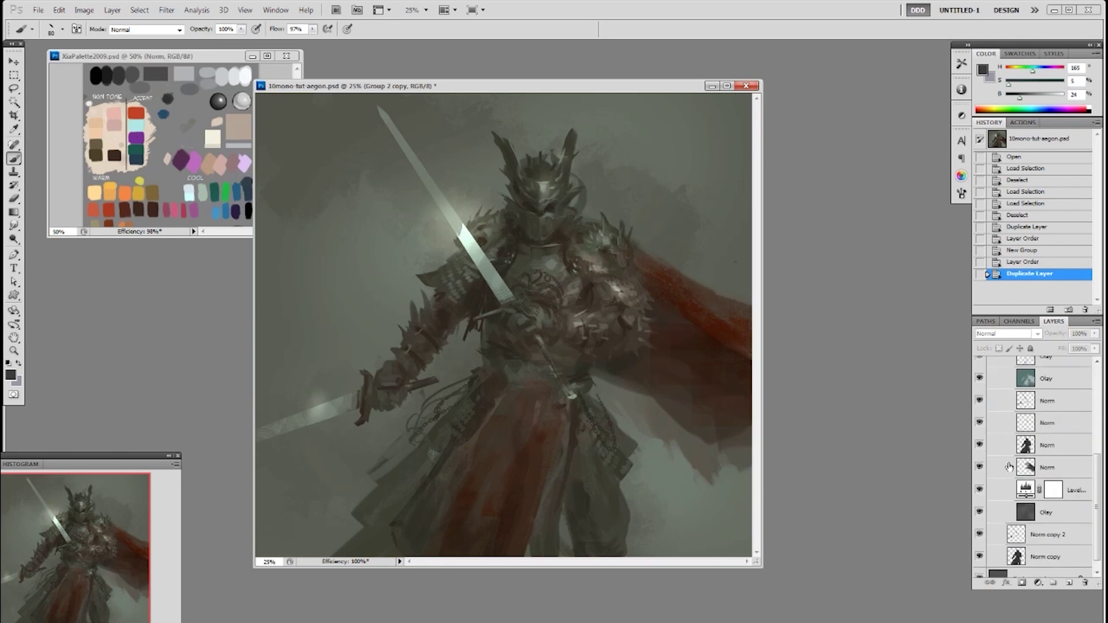
{"action": "left_click", "coordinate": [979, 445]}
{"action": "scroll", "coordinate": [979, 452], "scroll_direction": "up", "scroll_amount": 1}
{"action": "left_click", "coordinate": [979, 451]}
{"action": "left_click", "coordinate": [980, 463]}
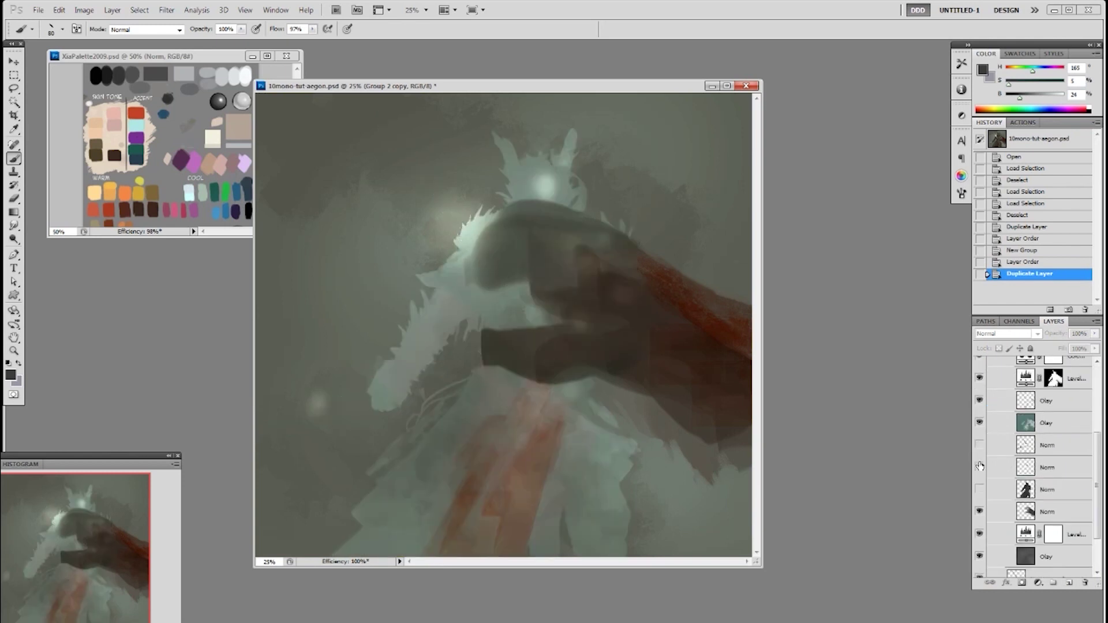
Try merging Group 2 into a single layer, and revert the history to the group duplication
{"action": "scroll", "coordinate": [1015, 427], "scroll_direction": "up", "scroll_amount": 3}
{"action": "left_click", "coordinate": [1069, 382]}
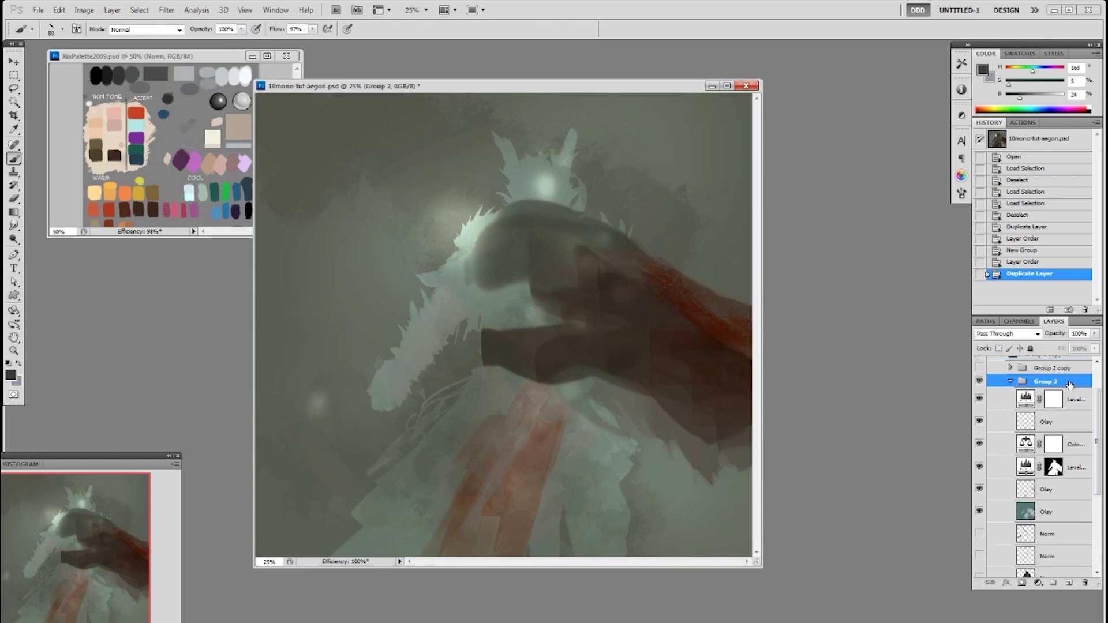
{"action": "key", "text": "ctrl+e"}
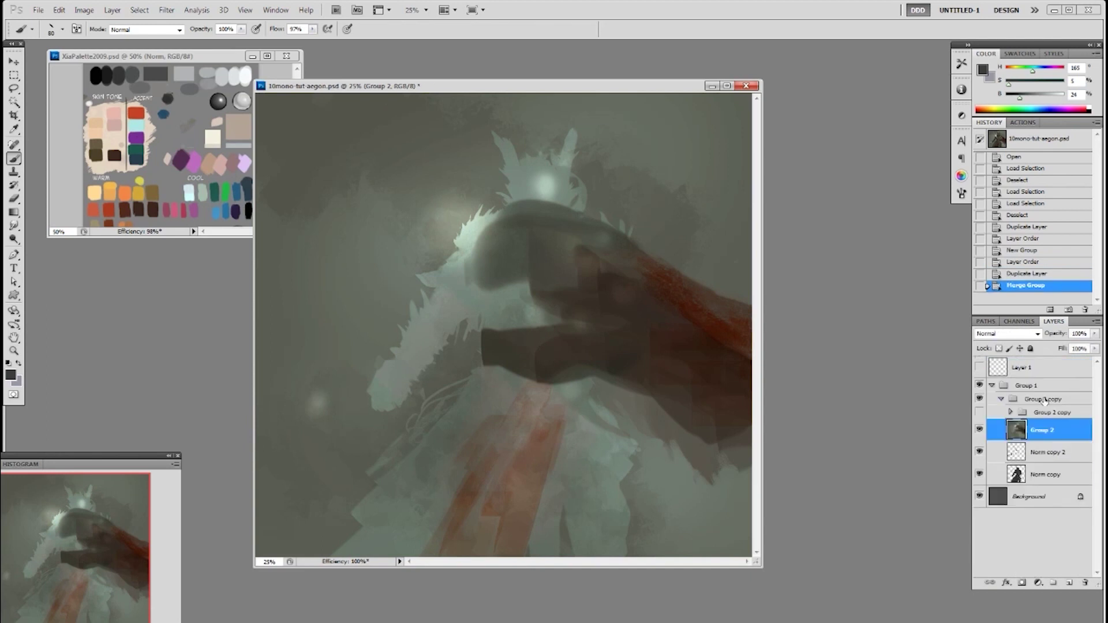
{"action": "left_click", "coordinate": [980, 431]}
{"action": "left_click", "coordinate": [980, 431]}
{"action": "left_click", "coordinate": [1042, 273]}
Duplicate the lowest Olay layer in Group 2 and move the original out of the group, directly above Norm copy 2
{"action": "scroll", "coordinate": [1038, 462], "scroll_direction": "down", "scroll_amount": 3}
{"action": "left_click_drag", "start_coordinate": [1061, 519], "coordinate": [1068, 583]}
{"action": "left_click_drag", "start_coordinate": [1053, 538], "coordinate": [1053, 556]}
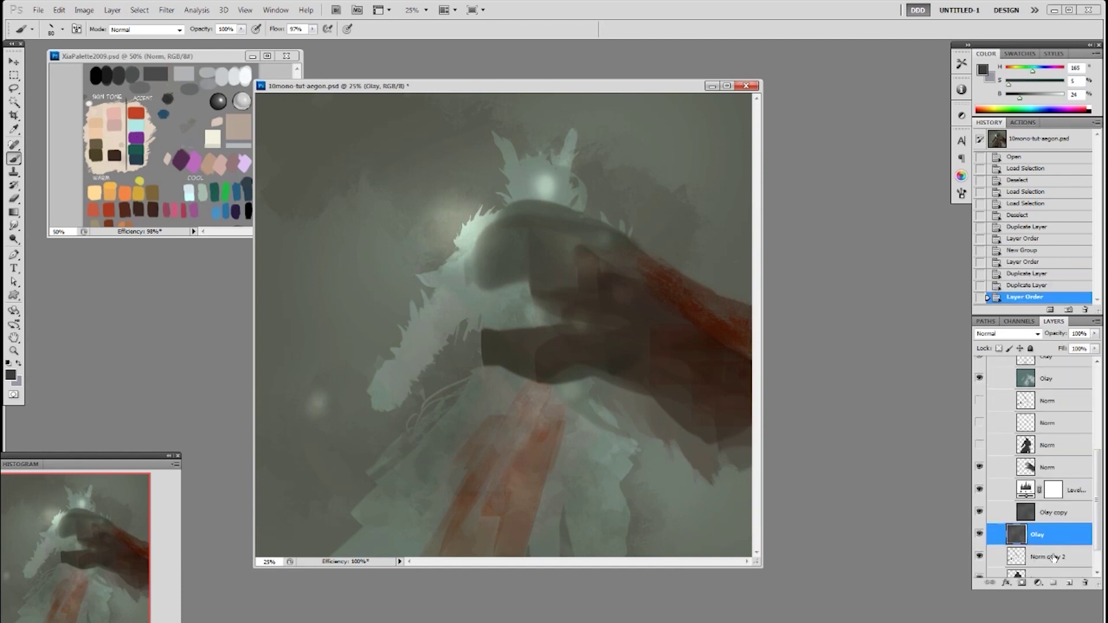
{"action": "left_click", "coordinate": [1051, 512]}
{"action": "scroll", "coordinate": [1052, 521], "scroll_direction": "up", "scroll_amount": 2}
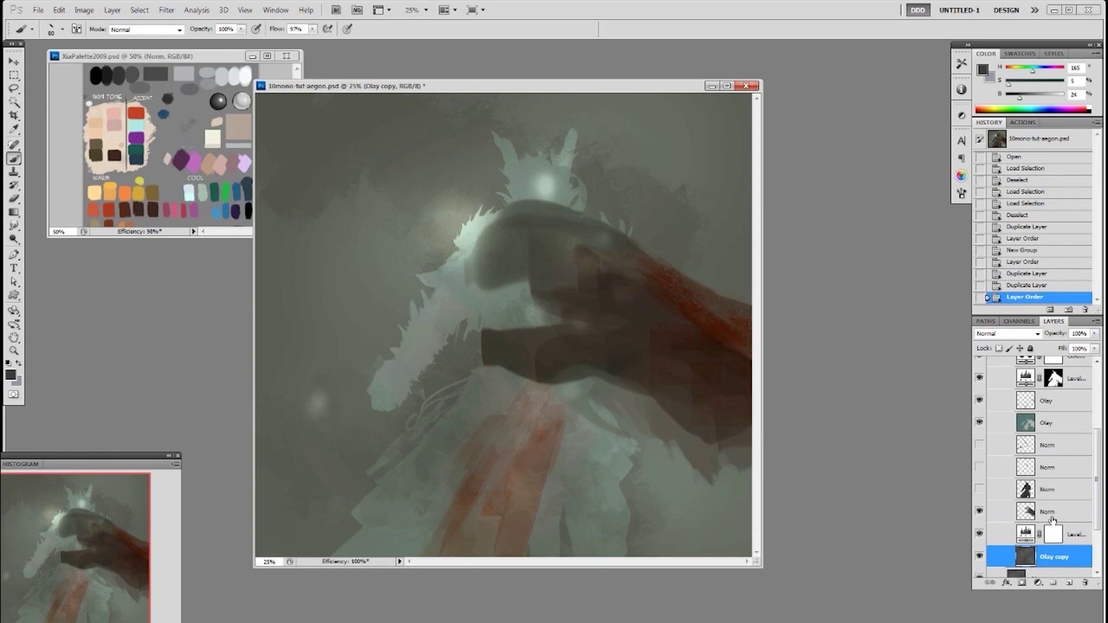
Try merging Group 2 with its masked Levels layer still on, and undo the merge
{"action": "scroll", "coordinate": [1053, 519], "scroll_direction": "up", "scroll_amount": 3}
{"action": "left_click", "coordinate": [1011, 383]}
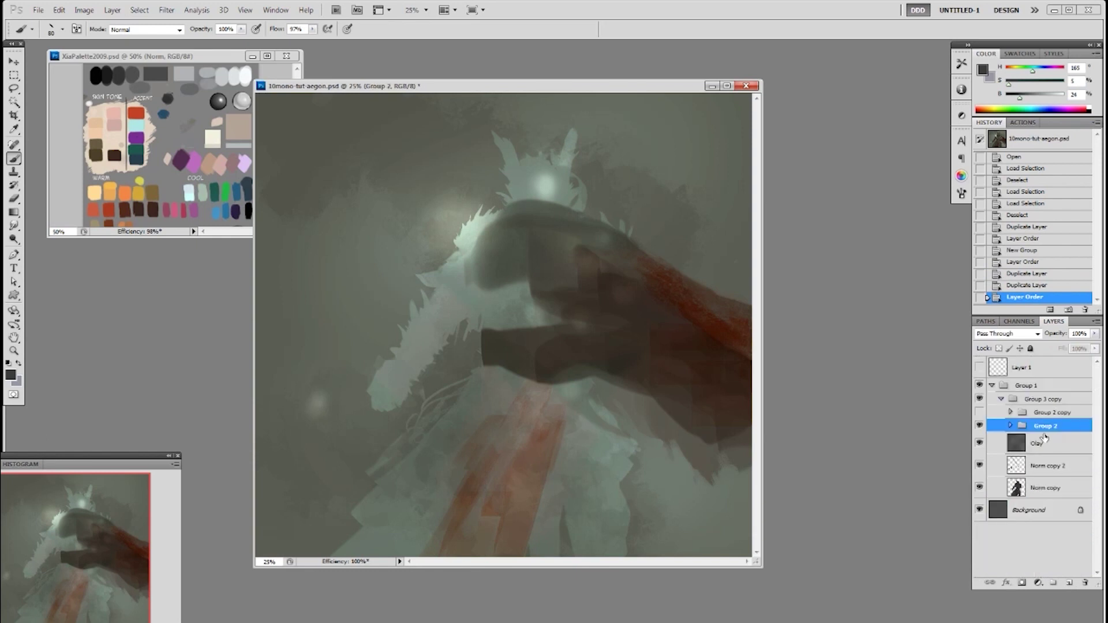
{"action": "key", "text": "ctrl+e"}
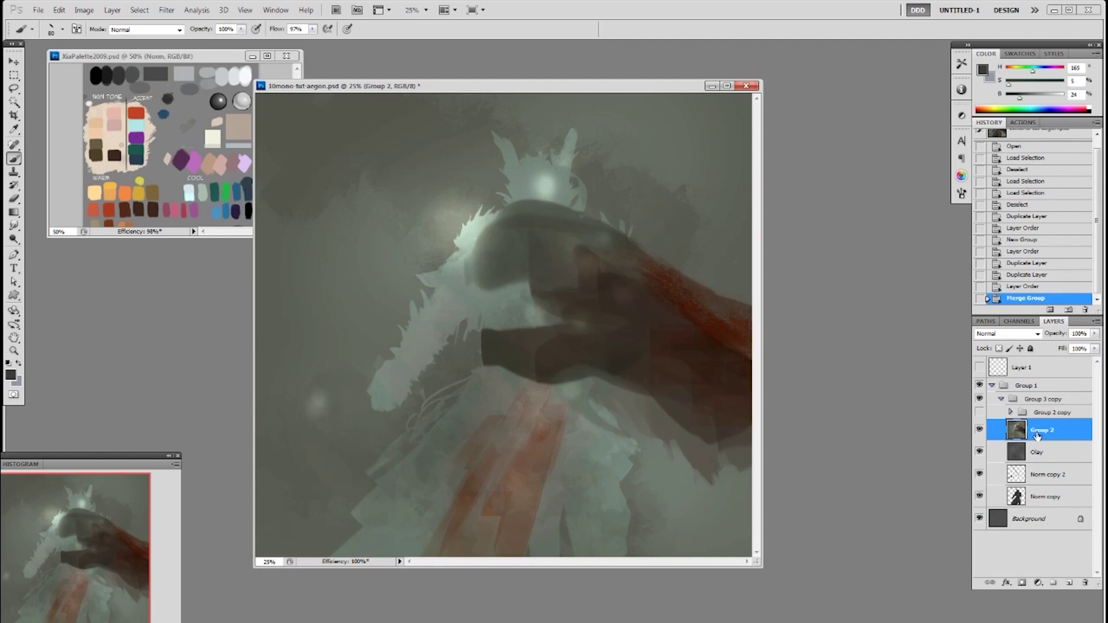
{"action": "key", "text": "ctrl+z"}
Hide the masked Levels layer in Group 2 and merge the group into a single background layer
{"action": "left_click", "coordinate": [1010, 426]}
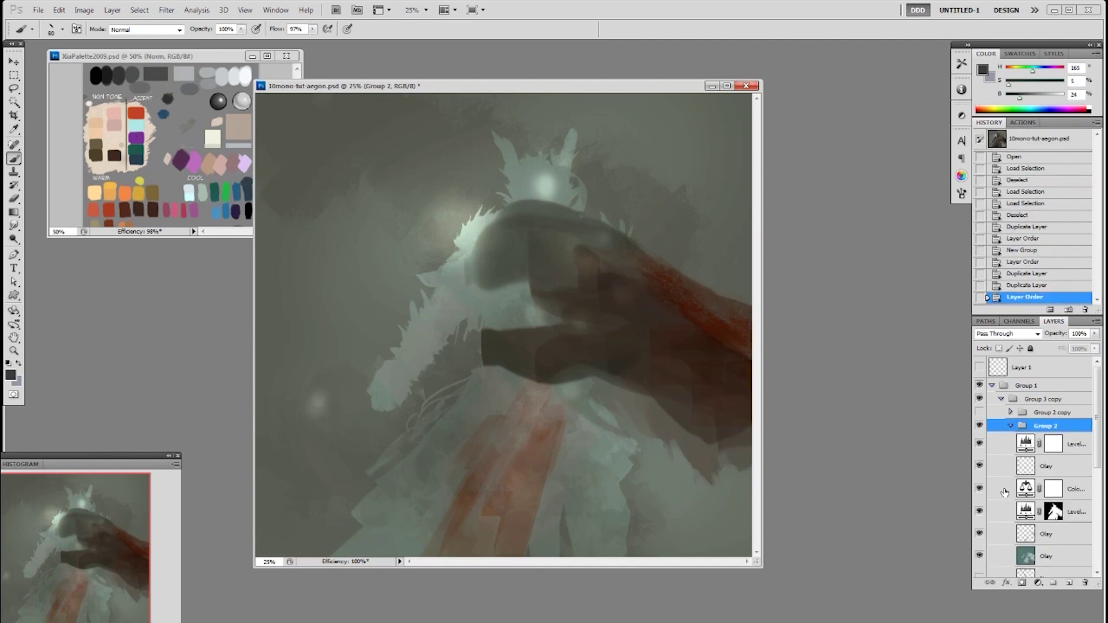
{"action": "left_click", "coordinate": [979, 511]}
{"action": "left_click", "coordinate": [979, 511]}
{"action": "left_click", "coordinate": [980, 511]}
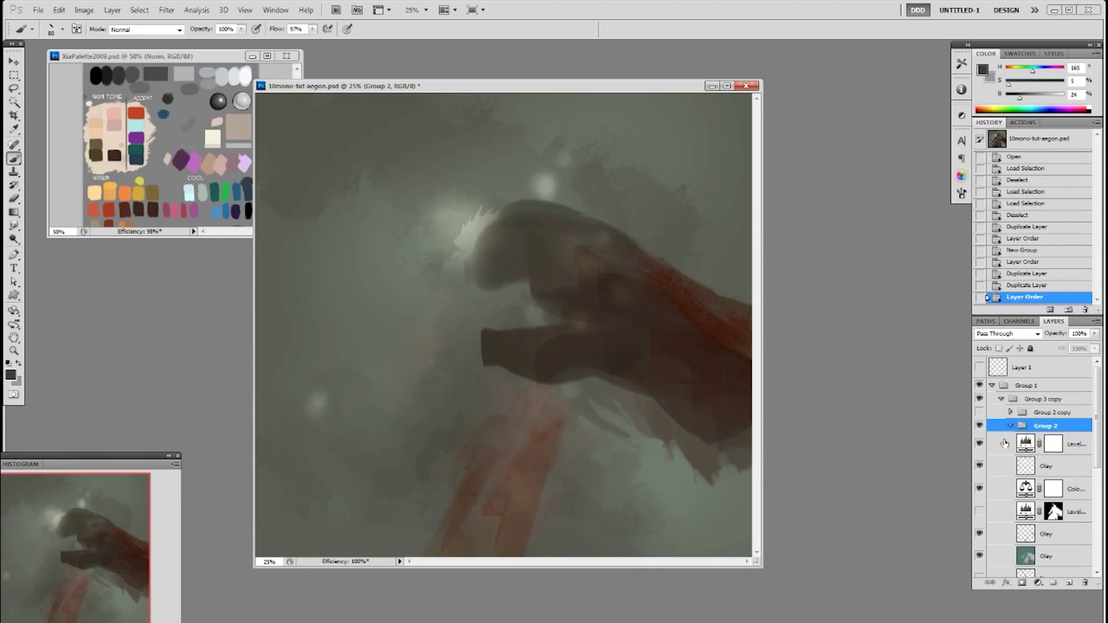
{"action": "left_click", "coordinate": [979, 489]}
{"action": "left_click", "coordinate": [979, 443]}
{"action": "left_click", "coordinate": [980, 443]}
{"action": "key", "text": "ctrl+e"}
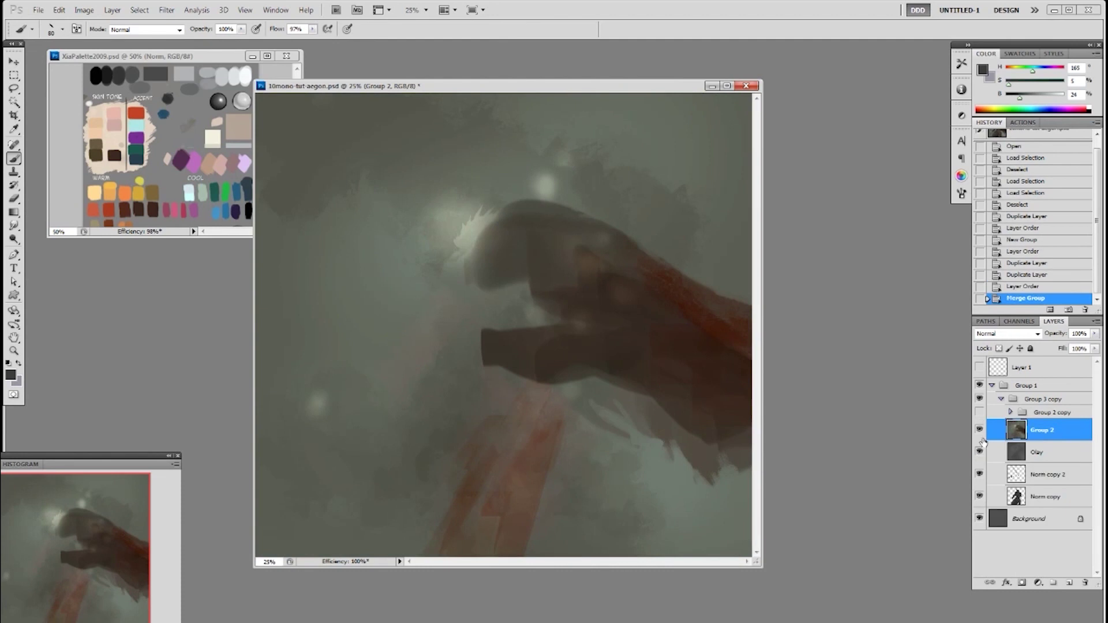
Show Group 2 copy and merge it into a single layer
{"action": "left_click", "coordinate": [979, 411]}
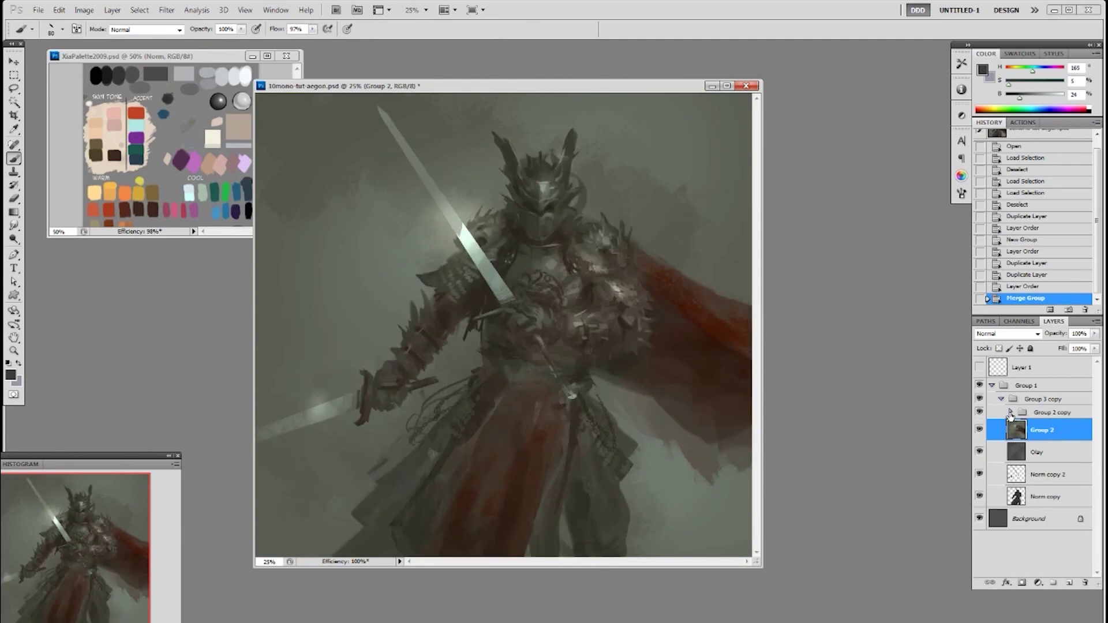
{"action": "left_click", "coordinate": [1051, 413]}
{"action": "key", "text": "ctrl+e"}
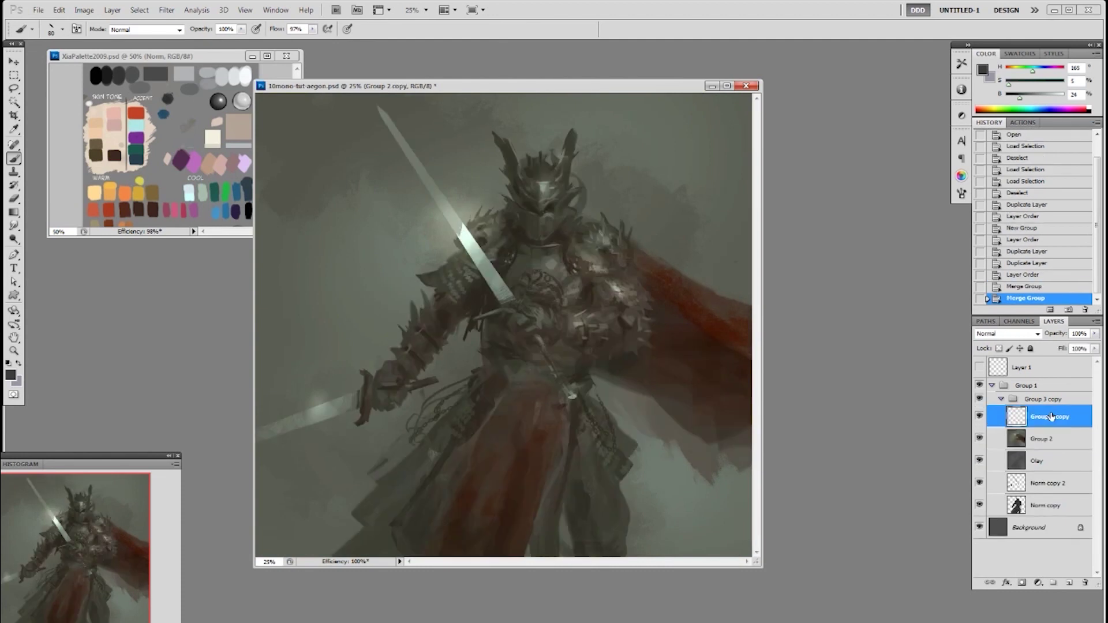
Duplicate the merged Group 2 copy, hide the duplicate, and clear everything outside the Norm copy figure silhouette on Group 2 copy
{"action": "left_click", "coordinate": [1018, 507], "text": "ctrl"}
{"action": "left_click_drag", "start_coordinate": [1052, 424], "coordinate": [1069, 583]}
{"action": "left_click", "coordinate": [980, 415]}
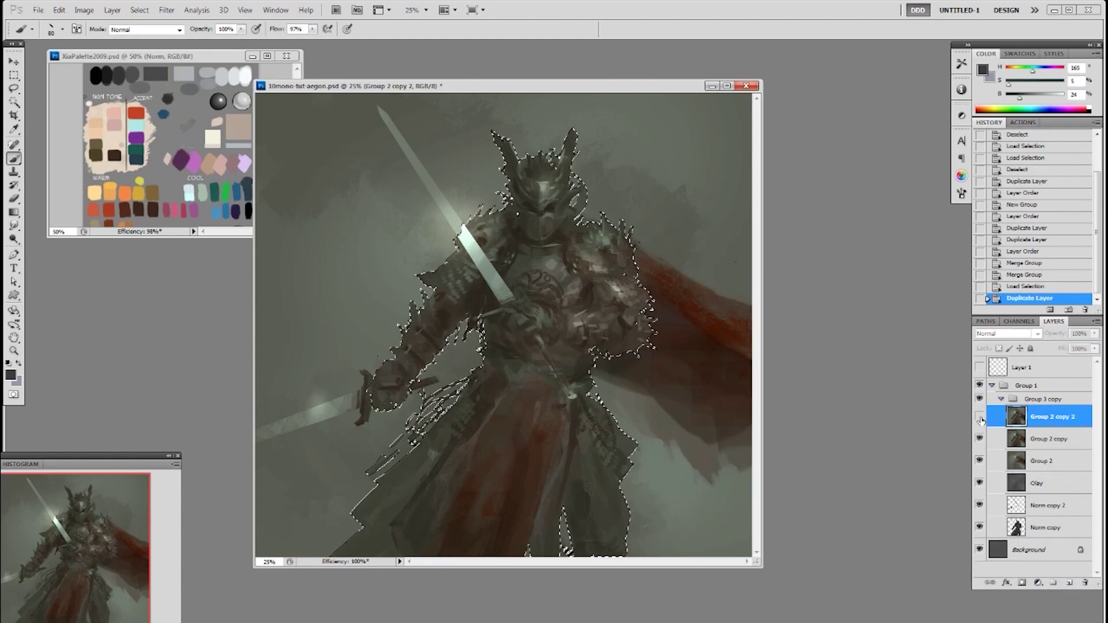
{"action": "left_click", "coordinate": [1015, 439]}
{"action": "key", "text": "ctrl+shift+i"}
{"action": "key", "text": "Delete"}
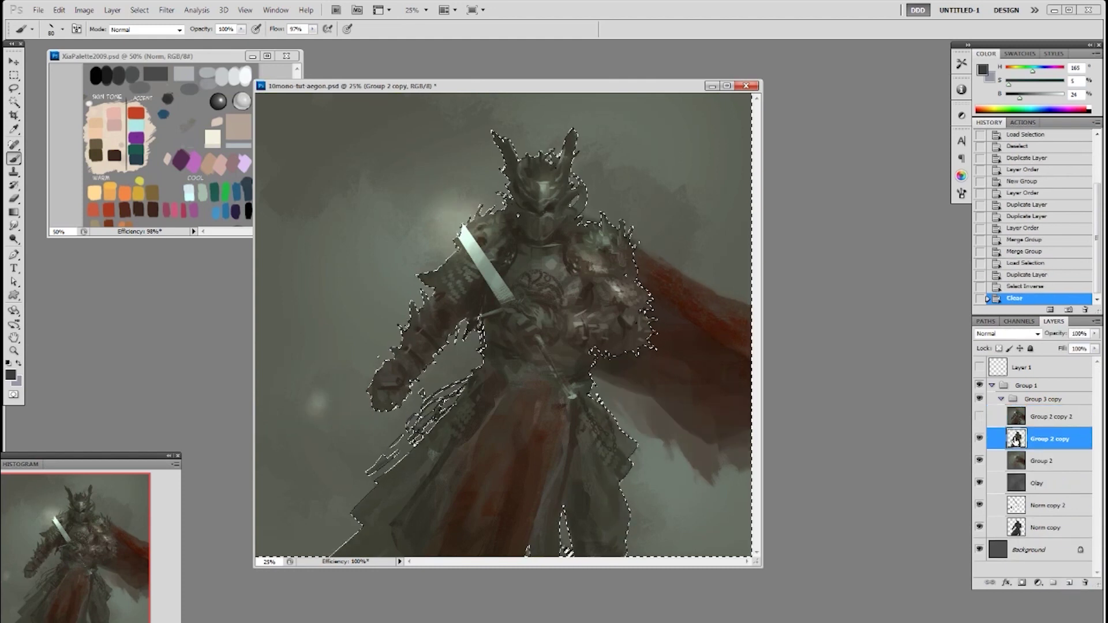
{"action": "key", "text": "ctrl+d"}
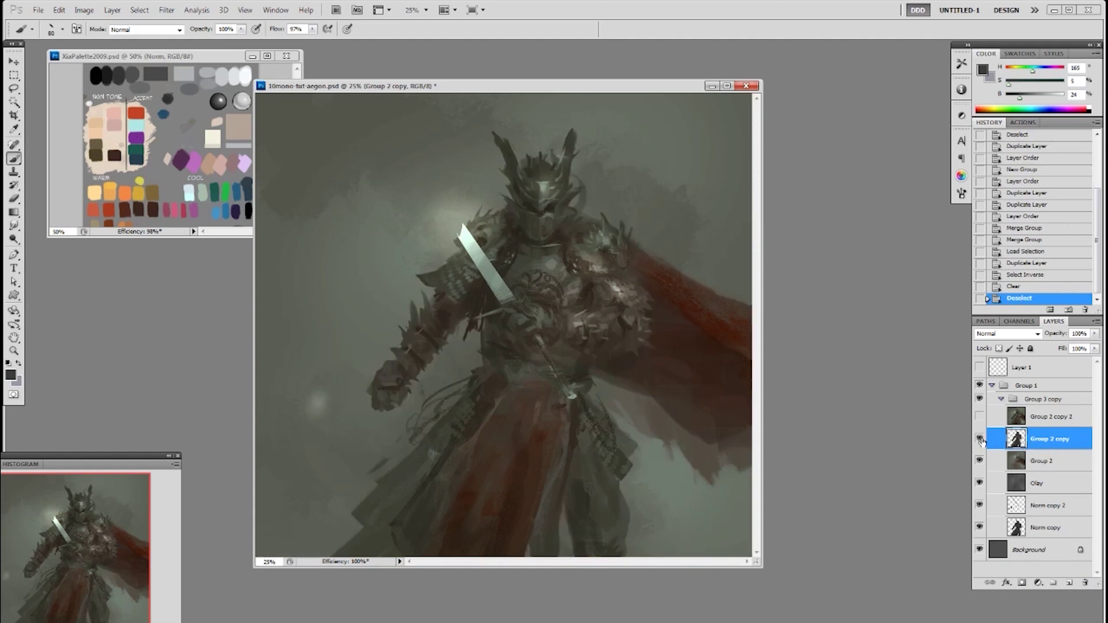
Show Group 2 copy 2 and clear everything outside the swords' shape, using Norm copy 2 as the selection
{"action": "left_click", "coordinate": [979, 416]}
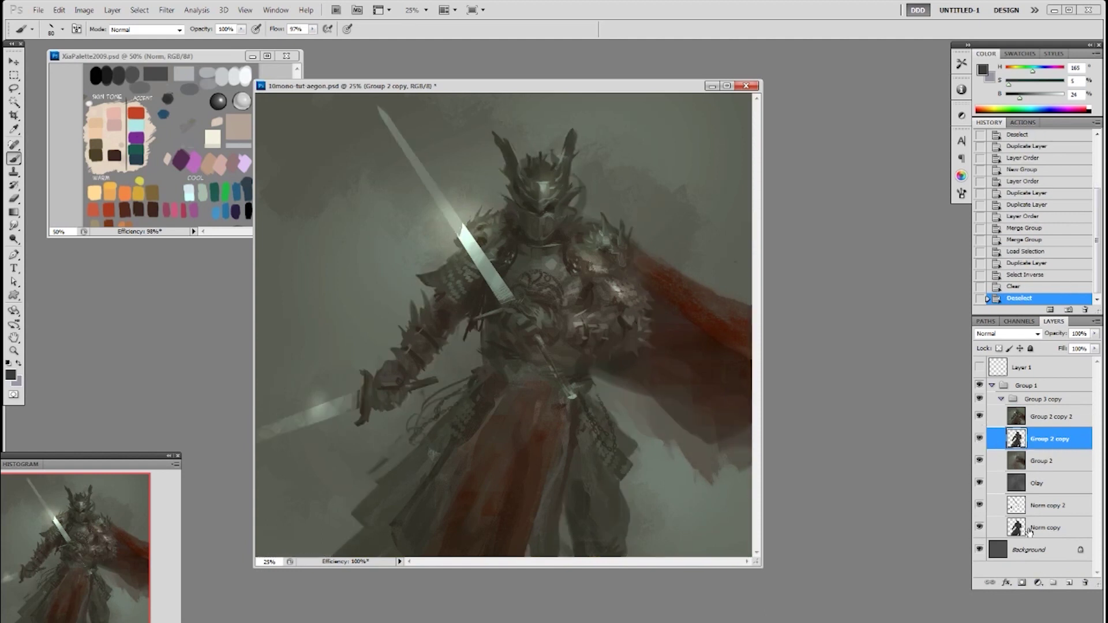
{"action": "left_click", "coordinate": [1016, 507], "text": "ctrl"}
{"action": "left_click", "coordinate": [1034, 414]}
{"action": "key", "text": "ctrl+shift+i"}
{"action": "key", "text": "Delete"}
{"action": "key", "text": "ctrl+d"}
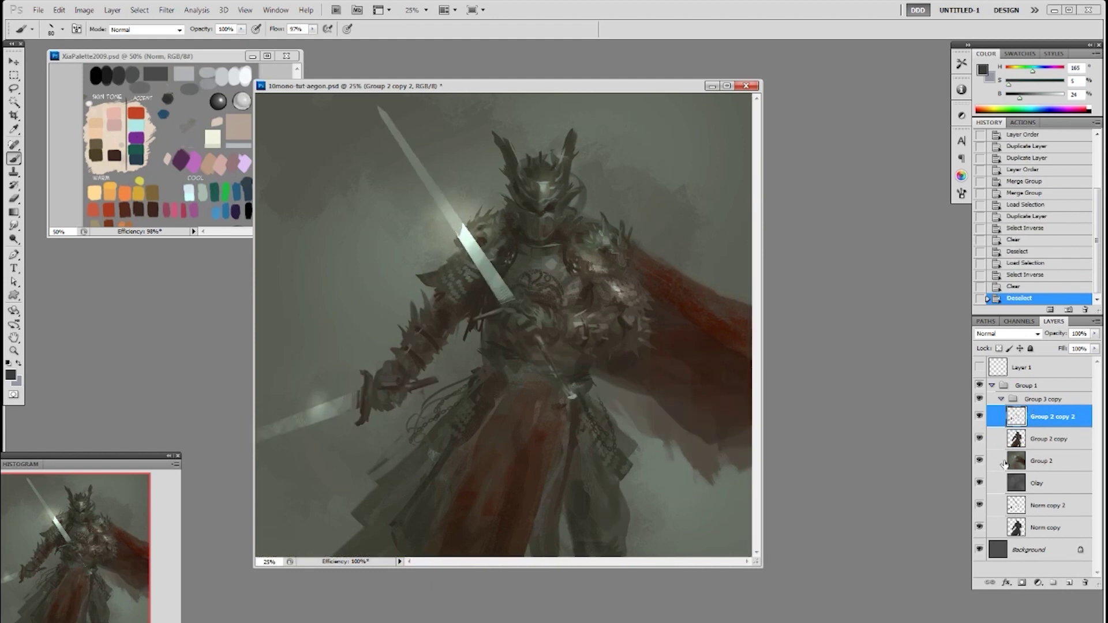
{"action": "left_click", "coordinate": [979, 418]}
{"action": "left_click", "coordinate": [979, 418]}
Check the image's pixel dimensions without resizing it, and enlarge the document window around the canvas
{"action": "key", "text": "ctrl+alt+i"}
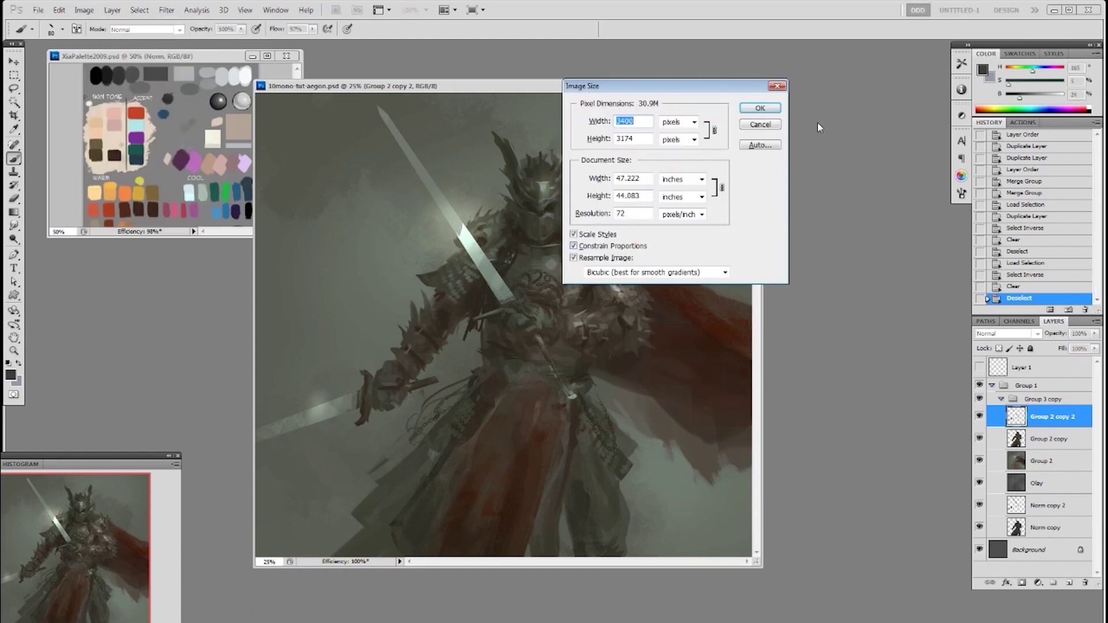
{"action": "left_click", "coordinate": [773, 127]}
{"action": "left_click_drag", "start_coordinate": [761, 570], "coordinate": [920, 622]}
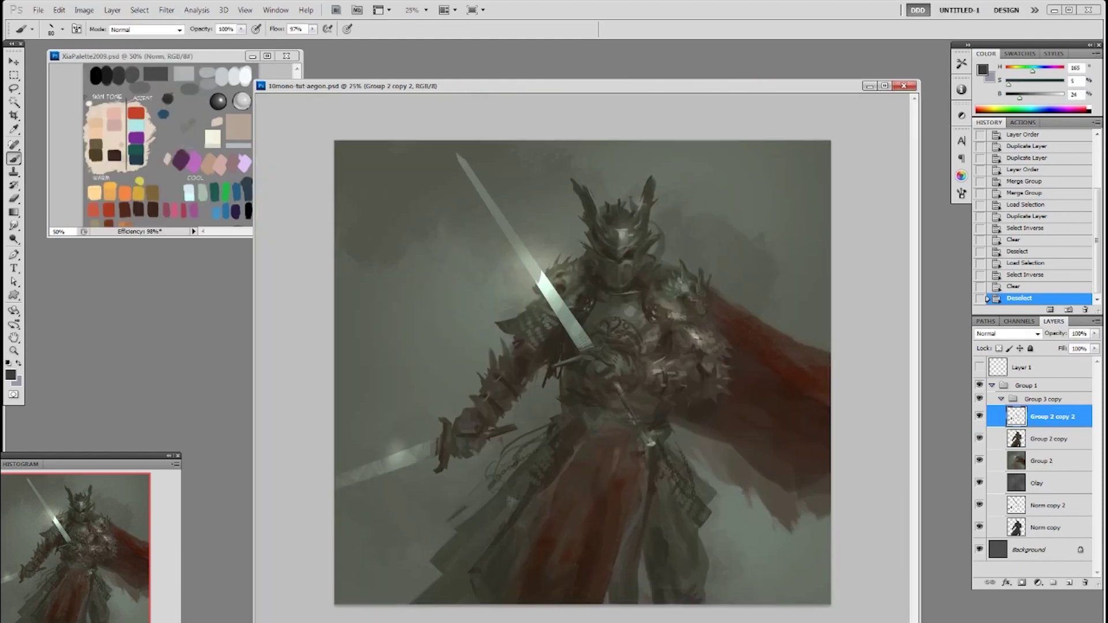
{"action": "left_click_drag", "start_coordinate": [607, 80], "coordinate": [592, 16]}
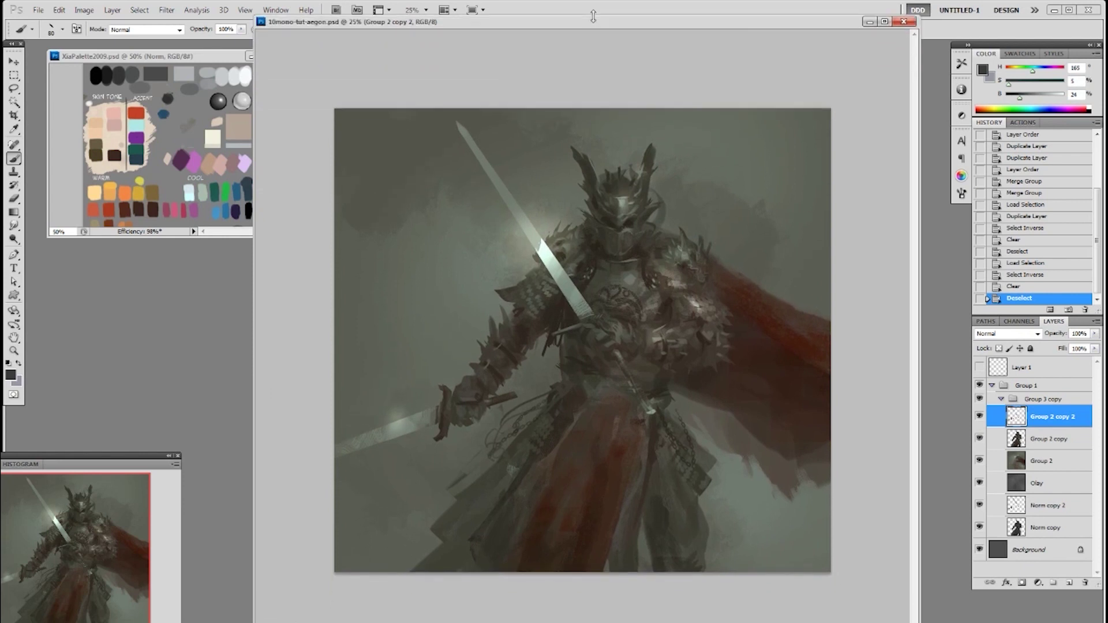
{"action": "left_click_drag", "start_coordinate": [920, 279], "coordinate": [939, 275]}
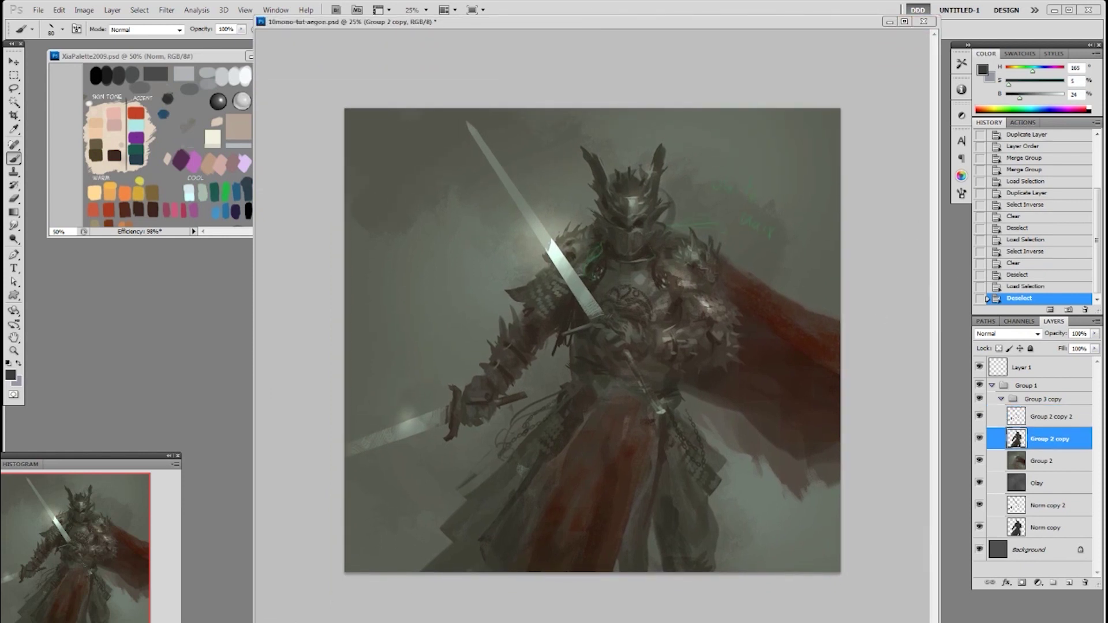
Duplicate the cut-out figure layer, move one version below Olay, rename it backup, and select the upper version
{"action": "left_click_drag", "start_coordinate": [1035, 450], "coordinate": [1068, 581]}
{"action": "left_click_drag", "start_coordinate": [1068, 462], "coordinate": [1052, 510]}
{"action": "double_click", "coordinate": [1041, 506]}
{"action": "type", "text": "ba"}
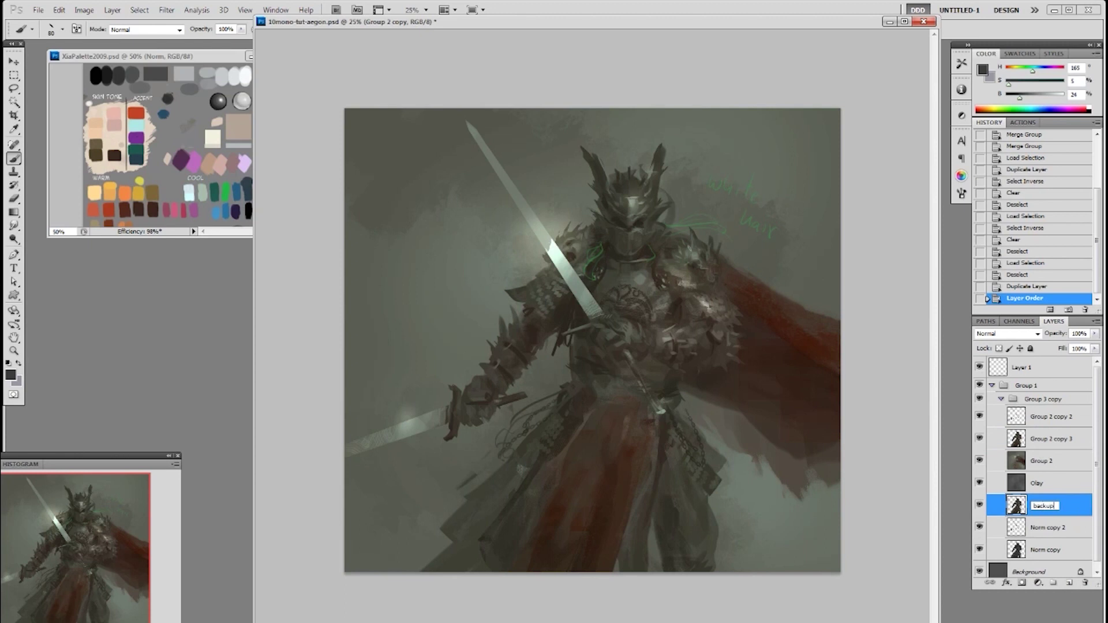
{"action": "type", "text": "ckup"}
{"action": "key", "text": "Return"}
{"action": "left_click", "coordinate": [1055, 440]}
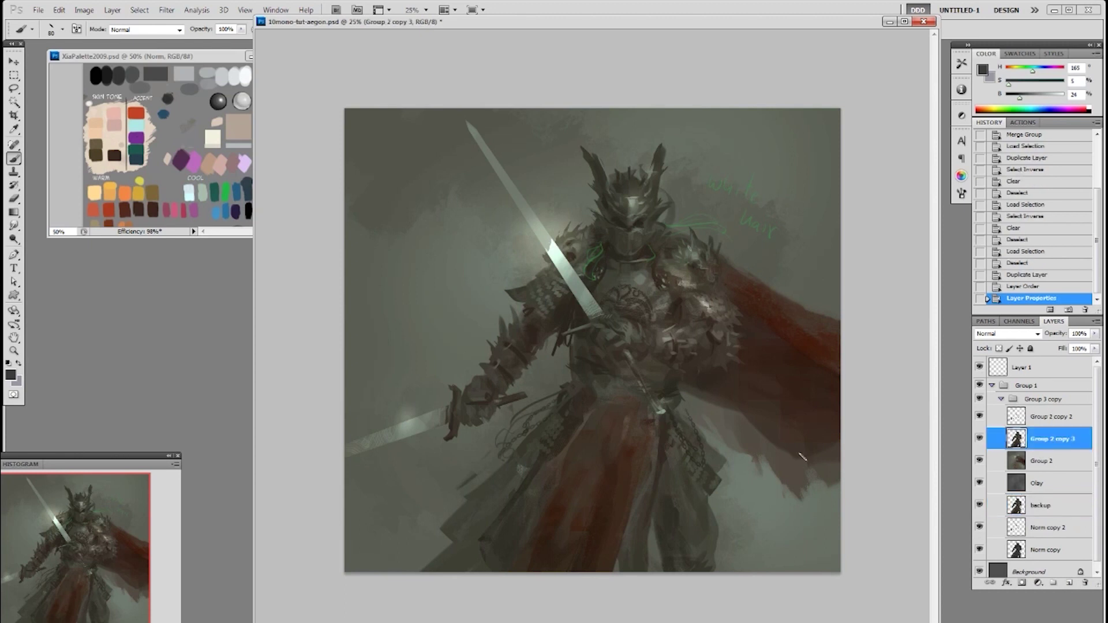
Try circling the helmet and the sword-holding hand in orange on Layer 1, and revert the brush strokes
{"action": "left_click", "coordinate": [889, 448]}
{"action": "left_click", "coordinate": [1030, 369]}
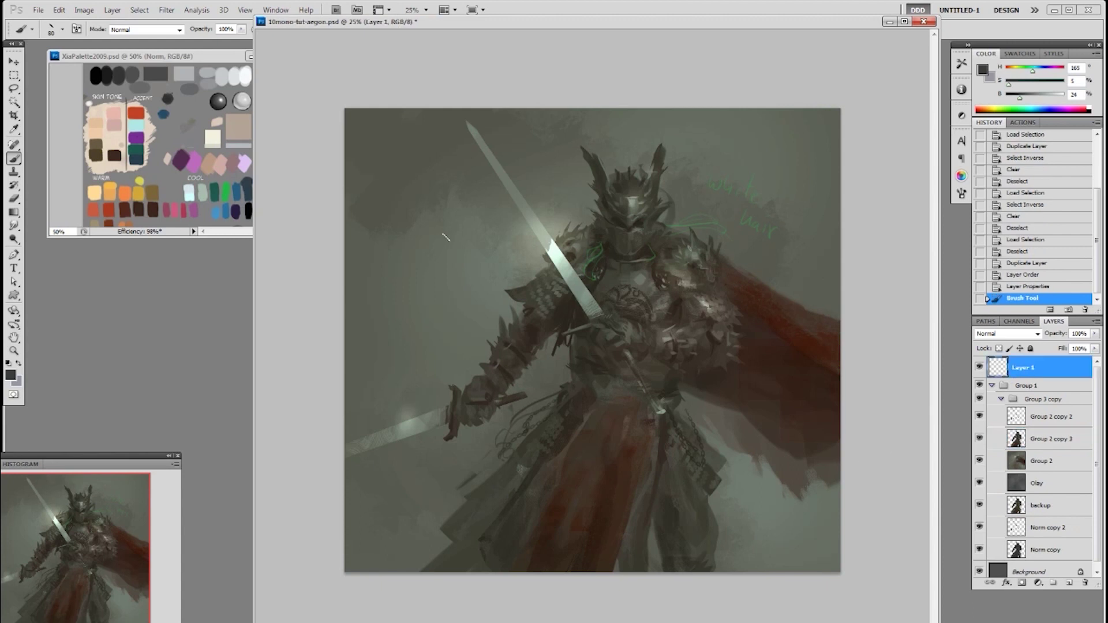
{"action": "left_click", "coordinate": [120, 185], "text": "alt"}
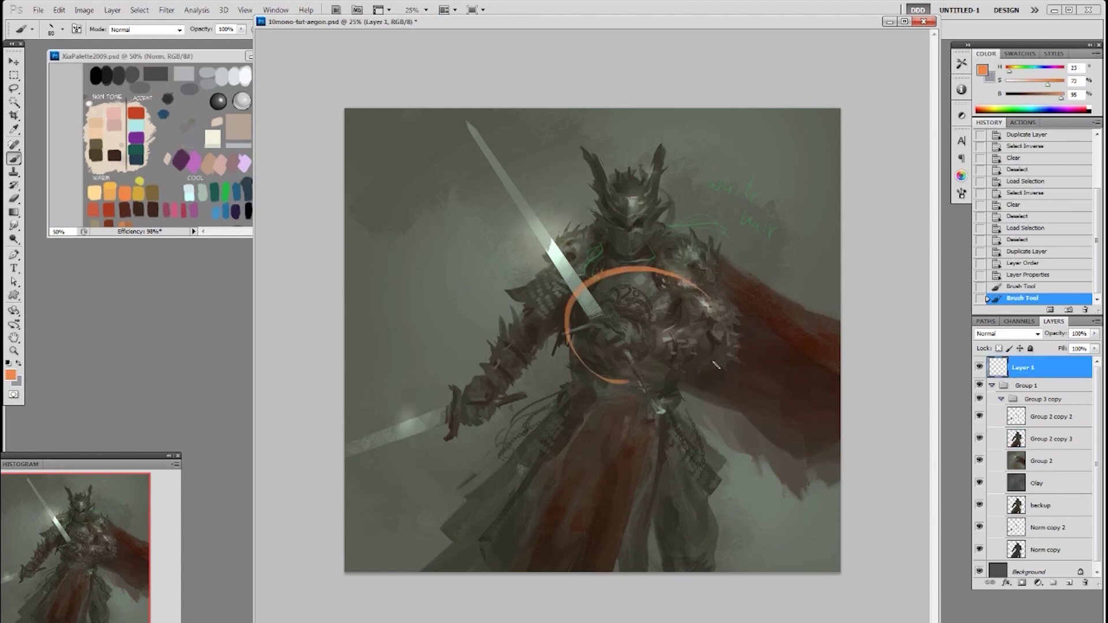
{"action": "left_click_drag", "start_coordinate": [613, 372], "coordinate": [620, 313]}
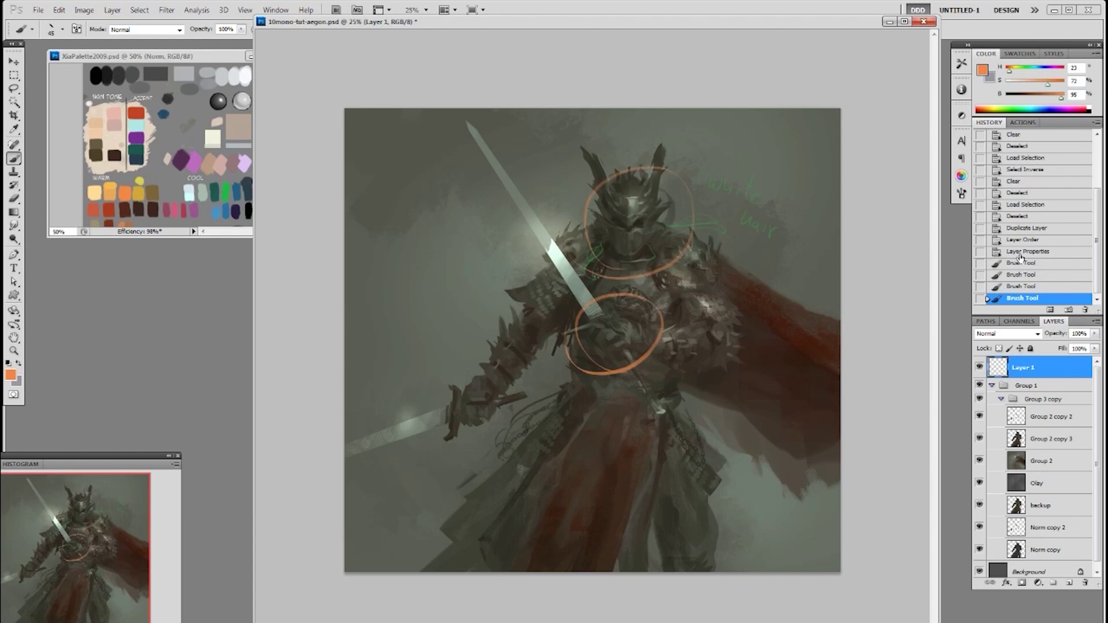
{"action": "left_click", "coordinate": [1021, 263]}
Paint dark brown strokes on the Group 2 copy 3 layer around the hand gripping the raised sword
{"action": "left_click", "coordinate": [1039, 439]}
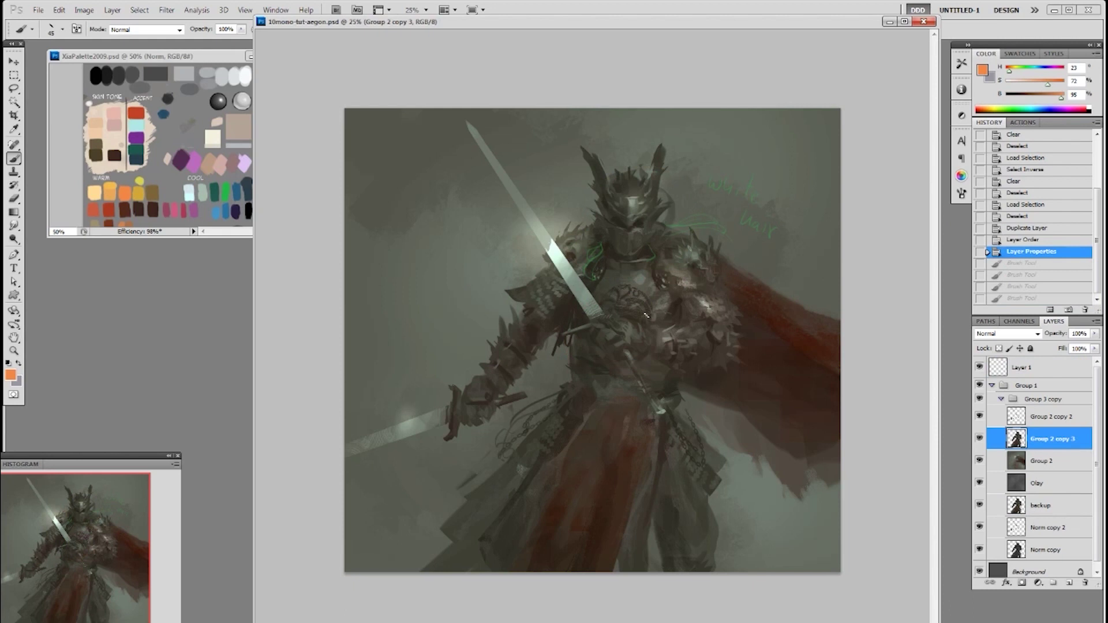
{"action": "left_click_drag", "start_coordinate": [1018, 99], "coordinate": [1013, 99]}
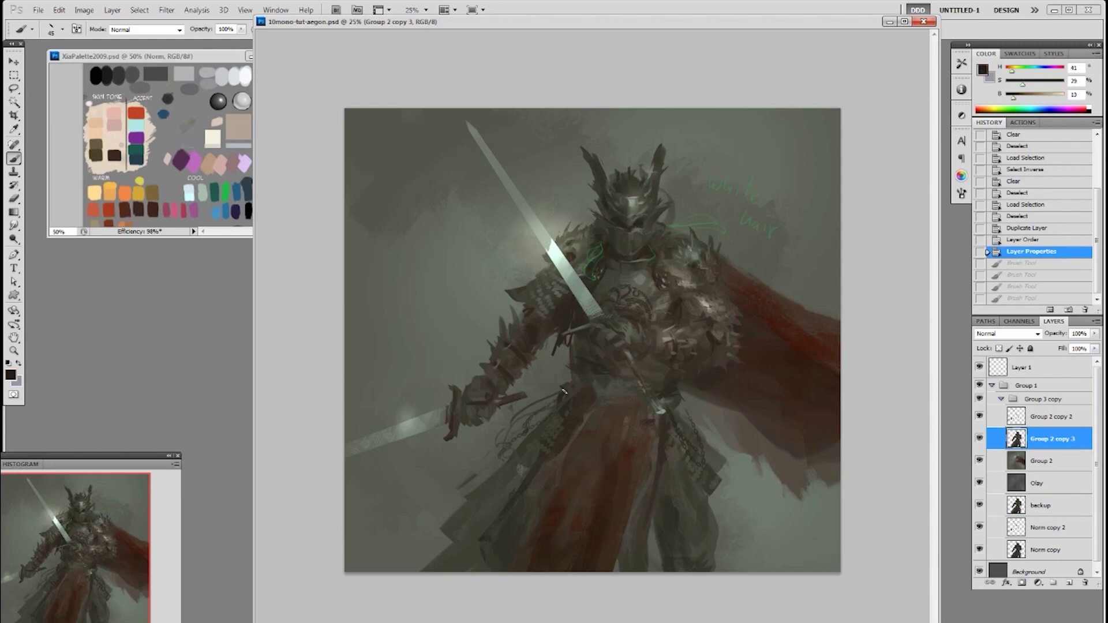
{"action": "mouse_move", "coordinate": [622, 341]}
{"action": "left_mouse_down"}
{"action": "mouse_move", "coordinate": [625, 350]}
{"action": "mouse_move", "coordinate": [621, 336]}
{"action": "left_mouse_up"}
{"action": "left_click", "coordinate": [620, 337], "text": "alt"}
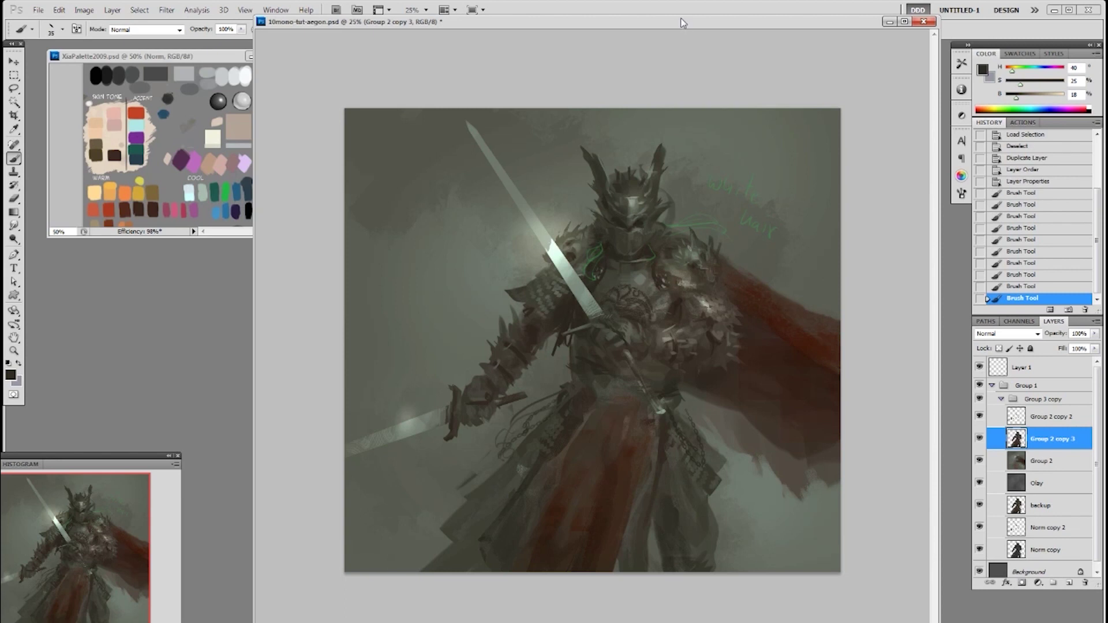
Sample muted olive tones from the hand gripping the raised sword and paint the back of its gauntlet
{"action": "left_click_drag", "start_coordinate": [674, 18], "coordinate": [673, 39]}
{"action": "key", "text": "ctrl+plus"}
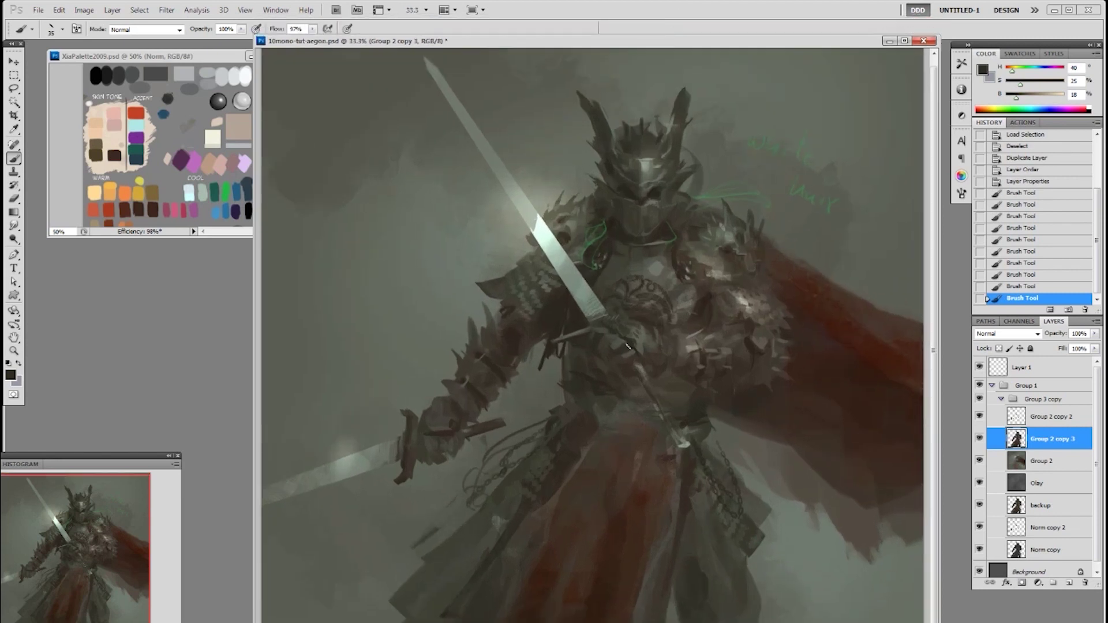
{"action": "left_click_drag", "start_coordinate": [646, 358], "coordinate": [629, 347]}
{"action": "left_click", "coordinate": [639, 344], "text": "alt"}
{"action": "left_click", "coordinate": [635, 346]}
{"action": "left_click", "coordinate": [635, 342], "text": "alt"}
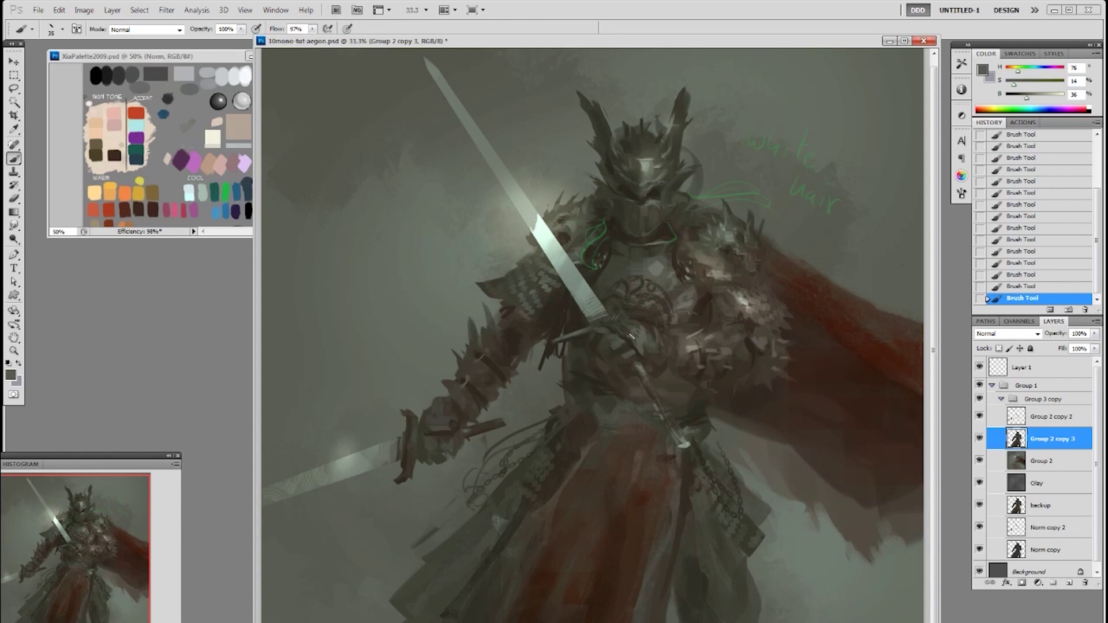
{"action": "left_click", "coordinate": [640, 340], "text": "alt"}
{"action": "left_click", "coordinate": [640, 345], "text": "alt"}
Pick a thin angled brush and paint sampled grey-olive highlights and shadows across the raised sword hand's wrist and knuckles
{"action": "right_click", "coordinate": [646, 351]}
{"action": "left_click", "coordinate": [755, 425]}
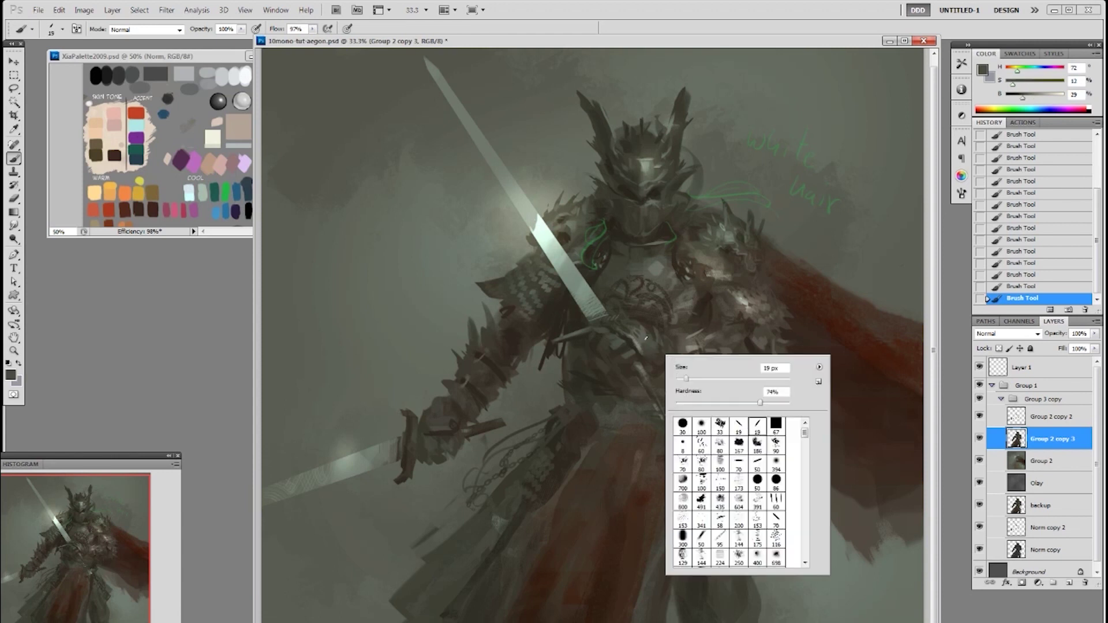
{"action": "left_click", "coordinate": [647, 350], "text": "alt"}
{"action": "left_click", "coordinate": [651, 351], "text": "alt"}
{"action": "left_click", "coordinate": [643, 351], "text": "alt"}
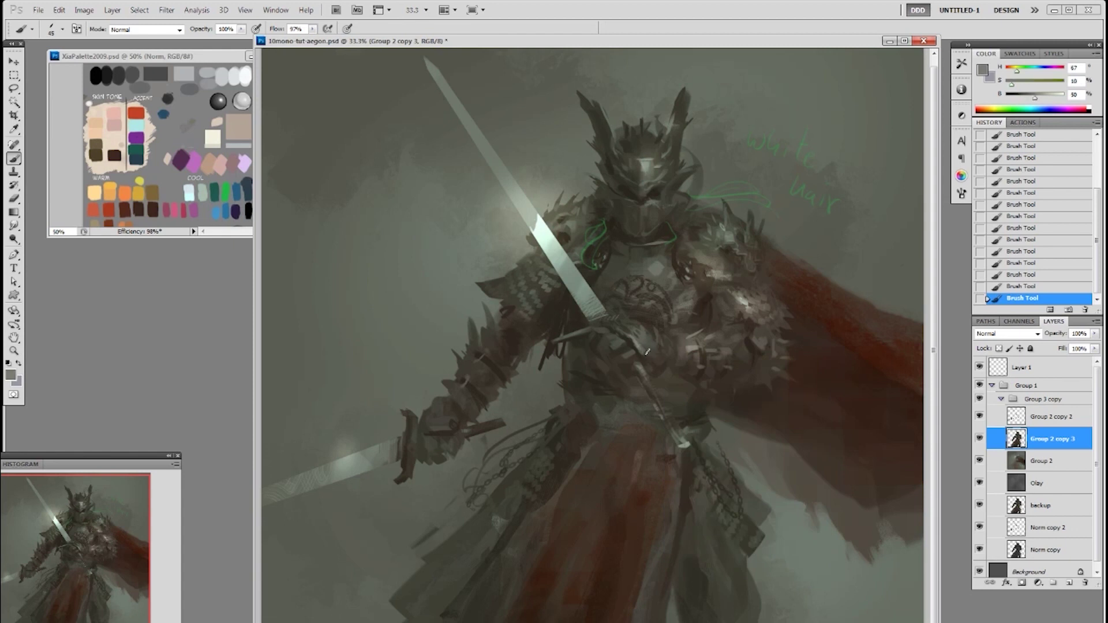
{"action": "left_click", "coordinate": [640, 351], "text": "alt"}
{"action": "left_click", "coordinate": [639, 355], "text": "alt"}
{"action": "left_click", "coordinate": [626, 339], "text": "alt"}
{"action": "left_click", "coordinate": [620, 361], "text": "alt"}
{"action": "left_click", "coordinate": [631, 346], "text": "alt"}
{"action": "left_click", "coordinate": [630, 341], "text": "alt"}
{"action": "left_click", "coordinate": [622, 343], "text": "alt"}
Switch to the 19 px brush with 74% hardness and define the gauntlet's knuckles and upper fingers with sampled tones
{"action": "right_click", "coordinate": [631, 349]}
{"action": "left_click", "coordinate": [713, 421]}
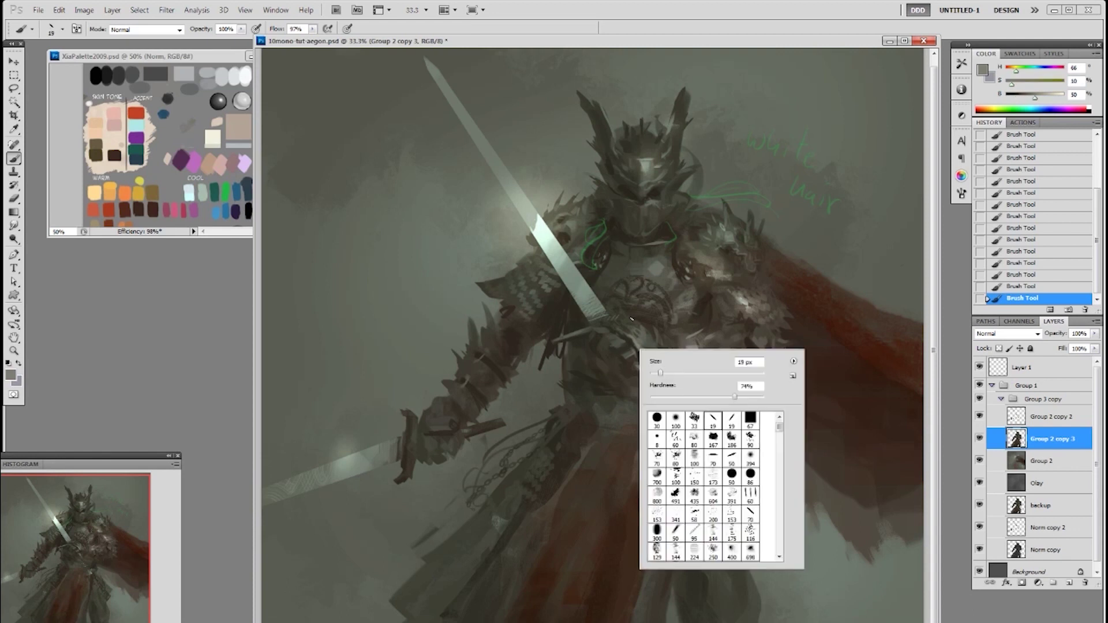
{"action": "left_click", "coordinate": [619, 349]}
{"action": "left_click", "coordinate": [620, 350], "text": "alt"}
{"action": "left_click", "coordinate": [625, 340], "text": "alt"}
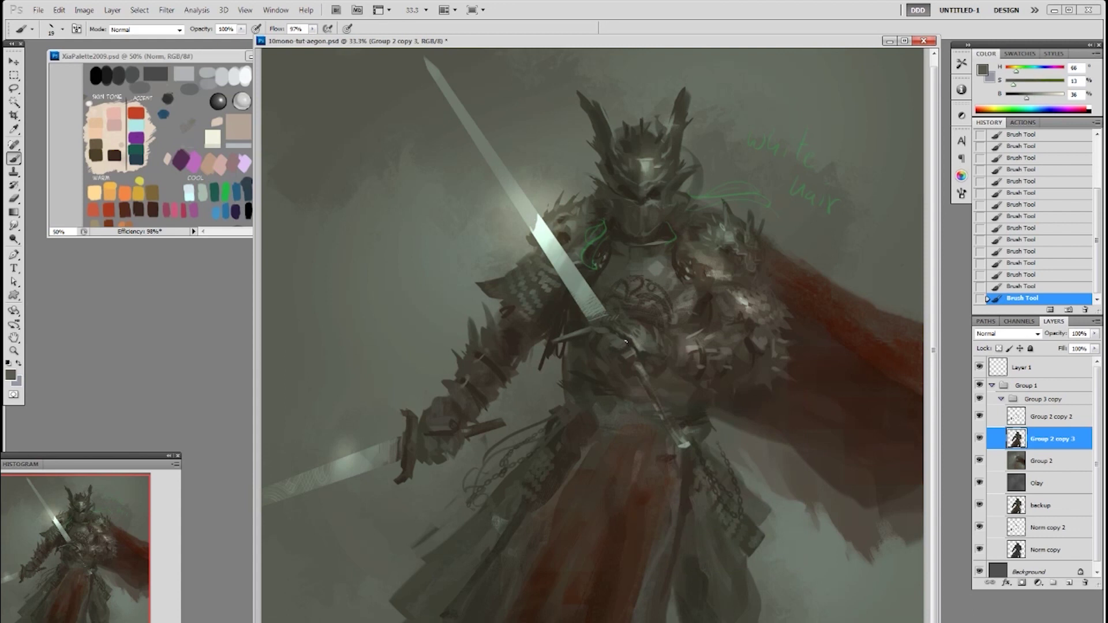
{"action": "left_click", "coordinate": [627, 343], "text": "alt"}
{"action": "left_click", "coordinate": [615, 344], "text": "alt"}
{"action": "left_click", "coordinate": [619, 339], "text": "alt"}
{"action": "left_click", "coordinate": [632, 341], "text": "alt"}
{"action": "left_click", "coordinate": [615, 335], "text": "alt"}
{"action": "left_click", "coordinate": [604, 341], "text": "alt"}
{"action": "left_click", "coordinate": [600, 339], "text": "alt"}
{"action": "left_click", "coordinate": [606, 341], "text": "alt"}
{"action": "left_click", "coordinate": [620, 334], "text": "alt"}
{"action": "left_click", "coordinate": [619, 340], "text": "alt"}
Paint the gauntlet's fingers wrapping around the grip below the crossguard, alternating sampled dark and lighter olive tones
{"action": "left_click", "coordinate": [609, 326], "text": "alt"}
{"action": "left_click", "coordinate": [601, 333], "text": "alt"}
{"action": "left_click", "coordinate": [594, 335], "text": "alt"}
{"action": "left_click", "coordinate": [594, 334], "text": "alt"}
{"action": "left_click", "coordinate": [602, 344], "text": "alt"}
{"action": "left_click", "coordinate": [610, 353], "text": "alt"}
{"action": "left_click", "coordinate": [607, 359], "text": "alt"}
{"action": "left_click", "coordinate": [606, 358], "text": "alt"}
{"action": "left_click", "coordinate": [614, 350], "text": "alt"}
{"action": "left_click", "coordinate": [612, 353], "text": "alt"}
{"action": "left_click", "coordinate": [595, 350], "text": "alt"}
{"action": "left_click", "coordinate": [600, 357], "text": "alt"}
{"action": "left_click", "coordinate": [604, 355], "text": "alt"}
Paint dark brown shadows beneath the gripping fingers and refine the top of the hand with sampled olive tones
{"action": "left_click", "coordinate": [626, 365], "text": "alt"}
{"action": "left_click", "coordinate": [626, 365], "text": "alt"}
{"action": "left_click", "coordinate": [615, 371], "text": "alt"}
{"action": "left_click", "coordinate": [631, 363], "text": "alt"}
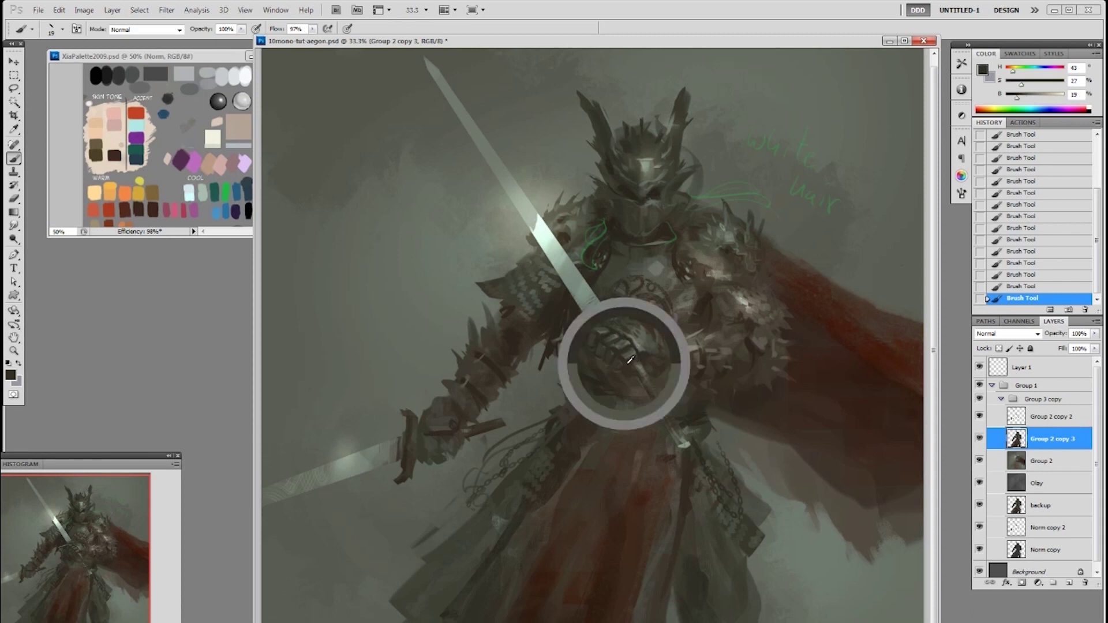
{"action": "left_click", "coordinate": [618, 329], "text": "alt"}
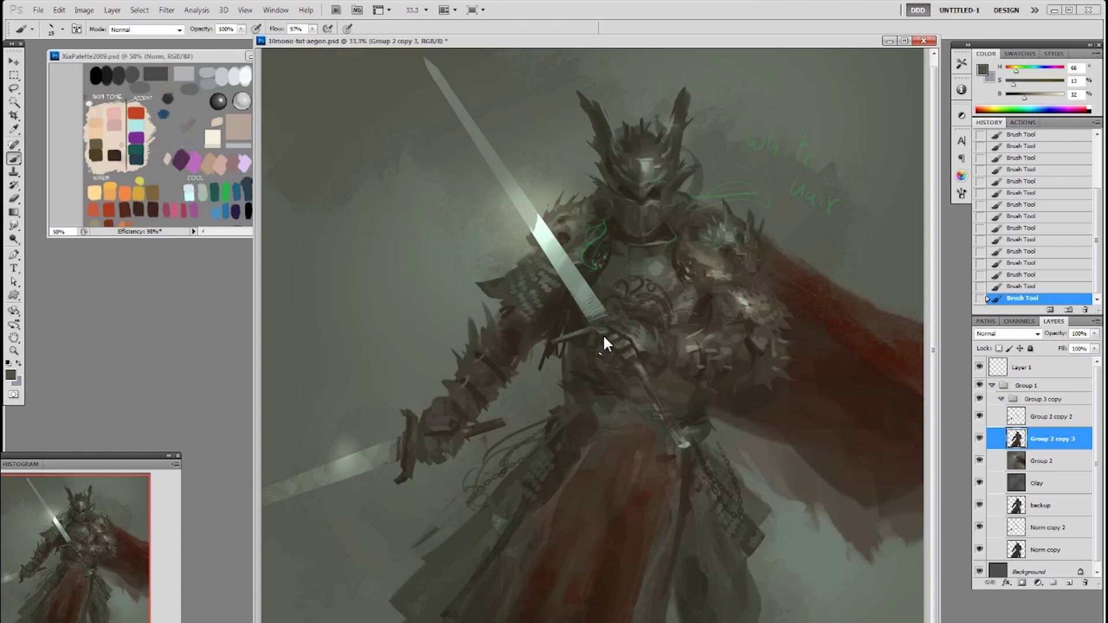
{"action": "left_click", "coordinate": [613, 337], "text": "alt"}
{"action": "left_click", "coordinate": [641, 323], "text": "alt"}
Select the Group 2 copy 2 sword layer, lasso the grip and pommel below the hand, and slightly resize that piece
{"action": "left_click", "coordinate": [979, 417]}
{"action": "left_click", "coordinate": [979, 416]}
{"action": "left_click", "coordinate": [1021, 418]}
{"action": "left_click", "coordinate": [980, 419]}
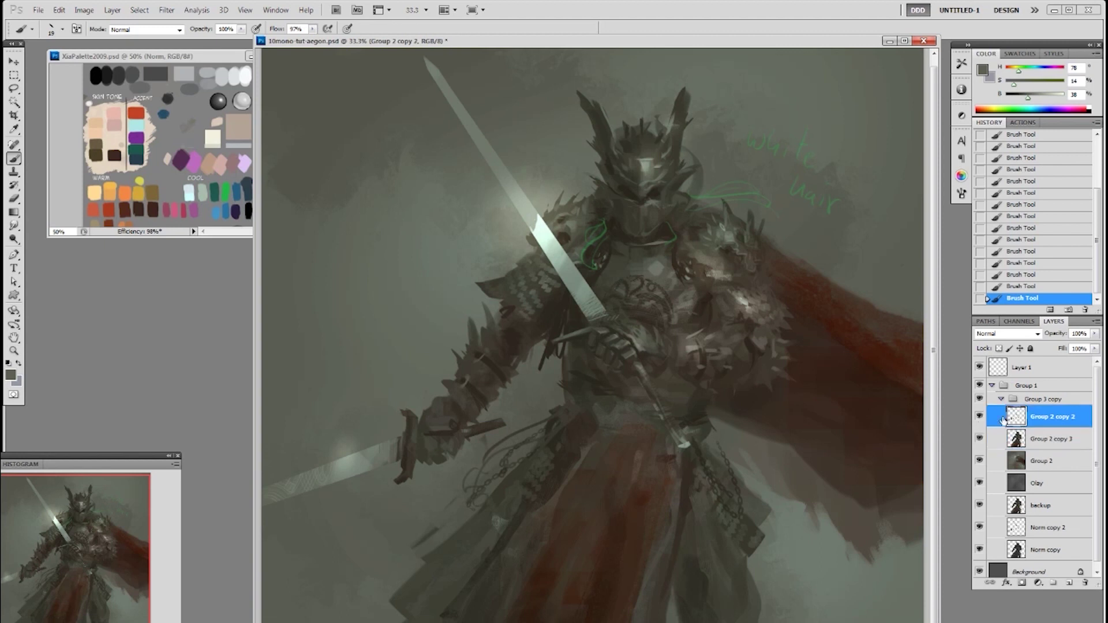
{"action": "left_click", "coordinate": [980, 419]}
{"action": "key", "text": "l"}
{"action": "mouse_move", "coordinate": [629, 379]}
{"action": "left_mouse_down"}
{"action": "mouse_move", "coordinate": [706, 416]}
{"action": "mouse_move", "coordinate": [642, 414]}
{"action": "mouse_move", "coordinate": [632, 393]}
{"action": "left_mouse_up"}
{"action": "key", "text": "ctrl+t"}
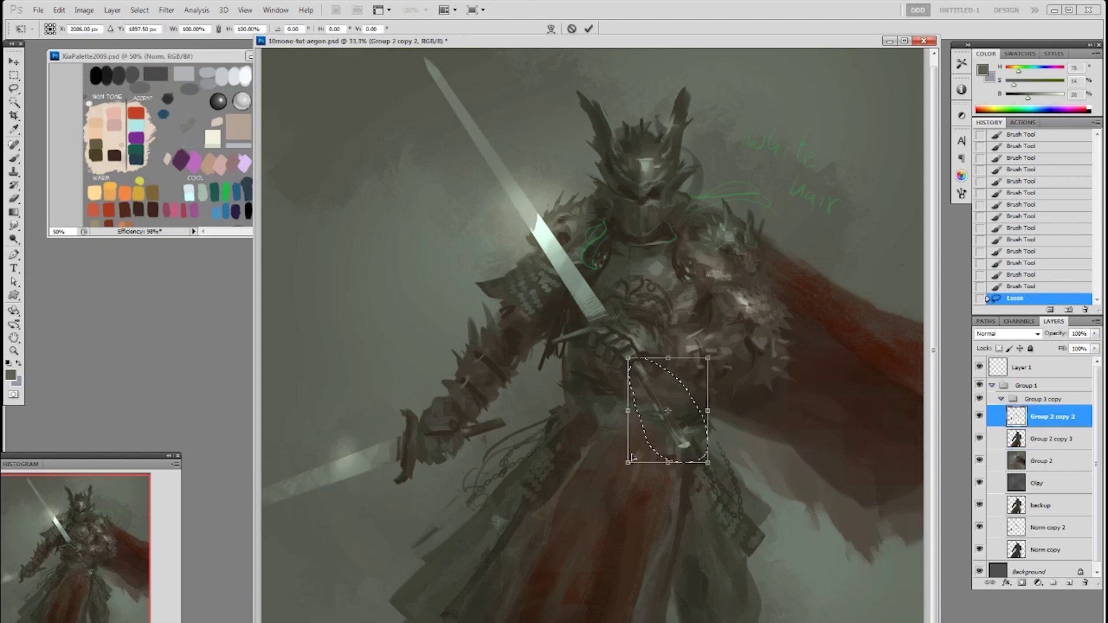
{"action": "left_click_drag", "start_coordinate": [624, 465], "coordinate": [619, 473]}
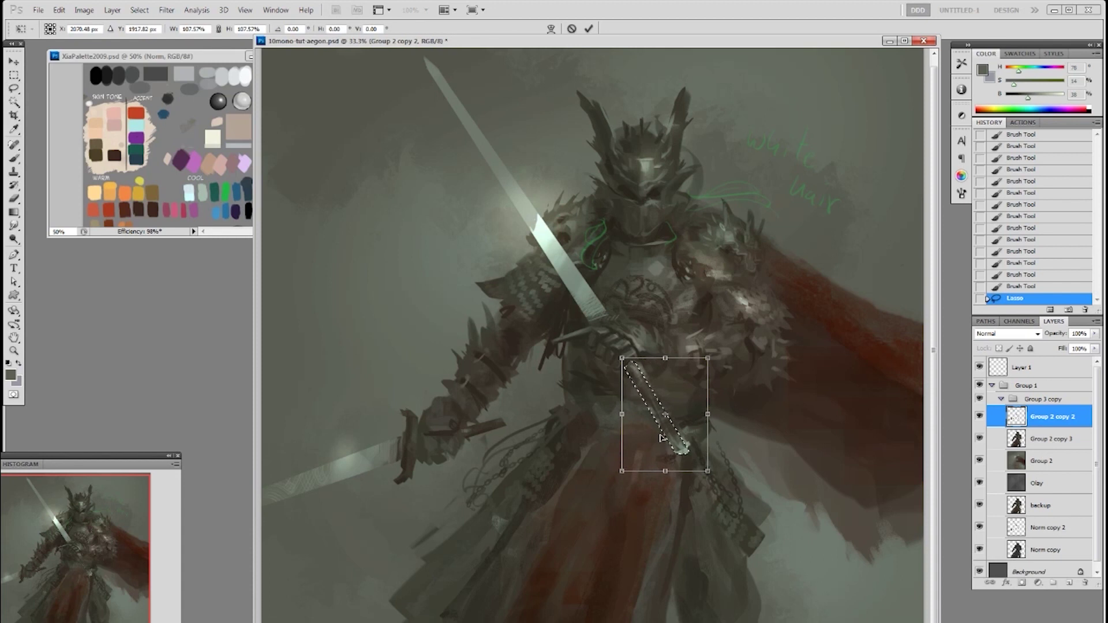
{"action": "left_click_drag", "start_coordinate": [713, 362], "coordinate": [706, 370]}
{"action": "key", "text": "Return"}
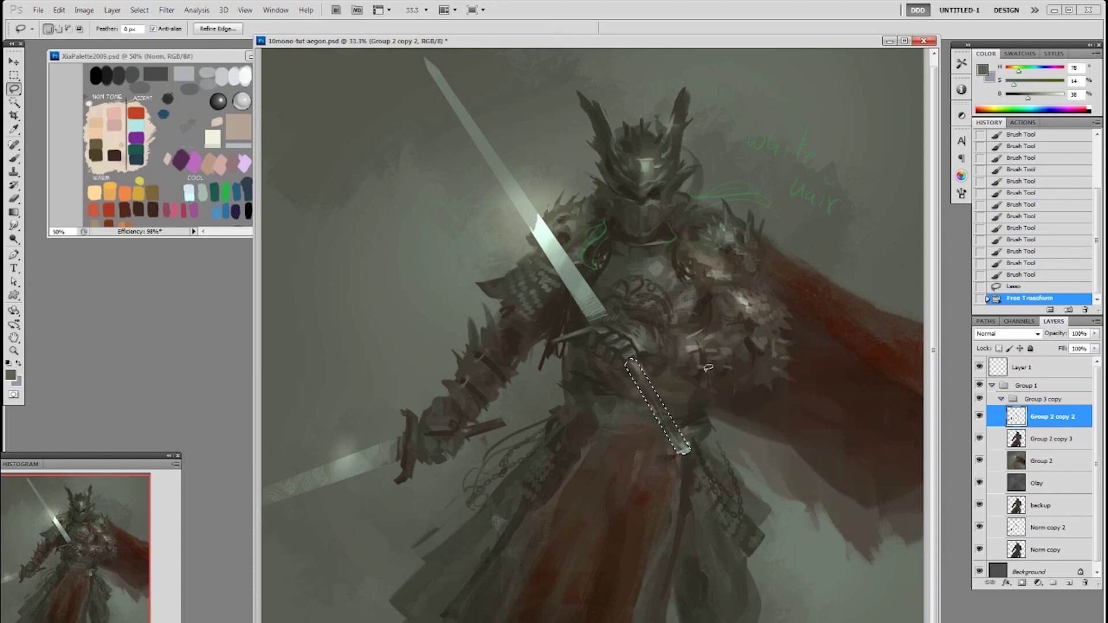
Nudge and move the selected grip and pommel into line with the hand, and drop the selection
{"action": "key", "text": "ctrl+Left"}
{"action": "key", "text": "ctrl+Right"}
{"action": "key", "text": "ctrl+Right"}
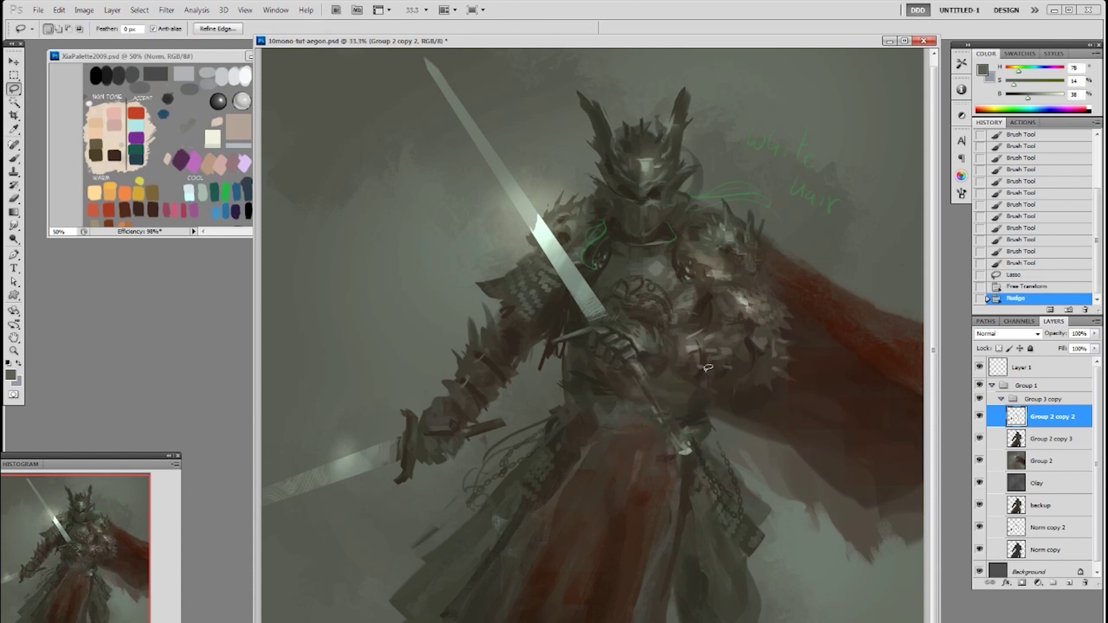
{"action": "key", "text": "v"}
{"action": "left_click_drag", "start_coordinate": [645, 380], "coordinate": [646, 374]}
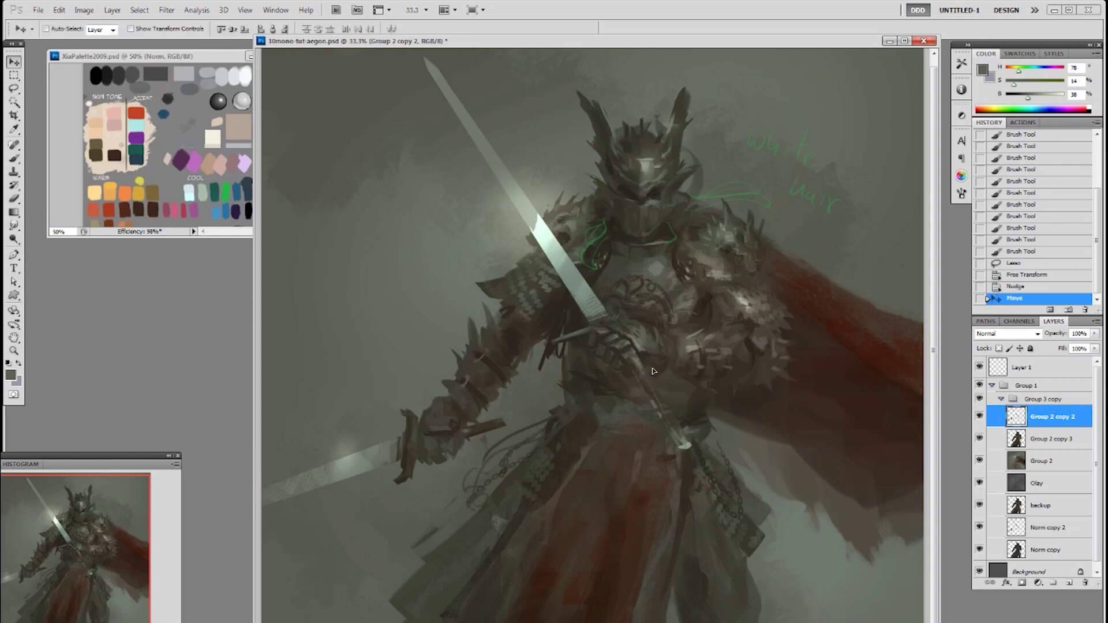
{"action": "key", "text": "ctrl+d"}
Erase small bits of the sword grip where it emerges below the gripping fingers
{"action": "key", "text": "b"}
{"action": "key", "text": "e"}
{"action": "left_click", "coordinate": [646, 360]}
{"action": "left_click", "coordinate": [647, 359]}
{"action": "left_click", "coordinate": [649, 359]}
Paint short dark brown strokes on Group 2 copy 2 where the grip emerges from the fingers
{"action": "left_click", "coordinate": [635, 359], "text": "alt"}
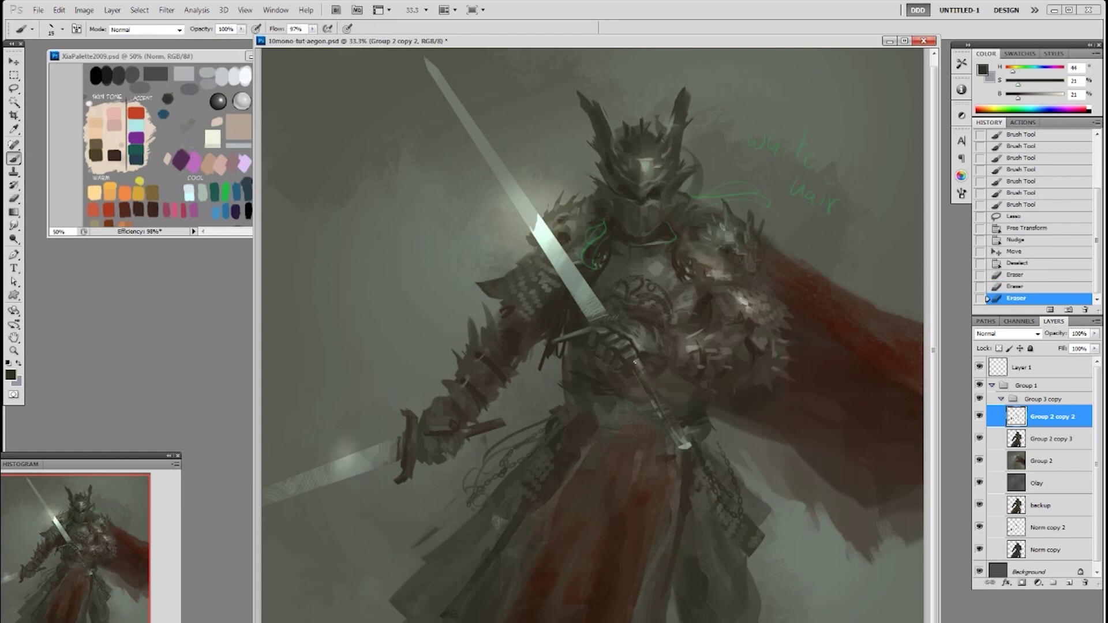
{"action": "left_click_drag", "start_coordinate": [631, 365], "coordinate": [640, 358]}
{"action": "left_click", "coordinate": [637, 356], "text": "alt"}
{"action": "left_click_drag", "start_coordinate": [638, 353], "coordinate": [643, 357]}
{"action": "left_click", "coordinate": [643, 358]}
{"action": "left_click", "coordinate": [644, 358]}
{"action": "left_click", "coordinate": [645, 356]}
{"action": "left_click", "coordinate": [646, 357]}
{"action": "left_click", "coordinate": [647, 356]}
{"action": "left_click", "coordinate": [649, 356]}
{"action": "left_click", "coordinate": [650, 355]}
{"action": "left_click", "coordinate": [651, 355]}
{"action": "left_click", "coordinate": [648, 358]}
{"action": "left_click", "coordinate": [647, 358]}
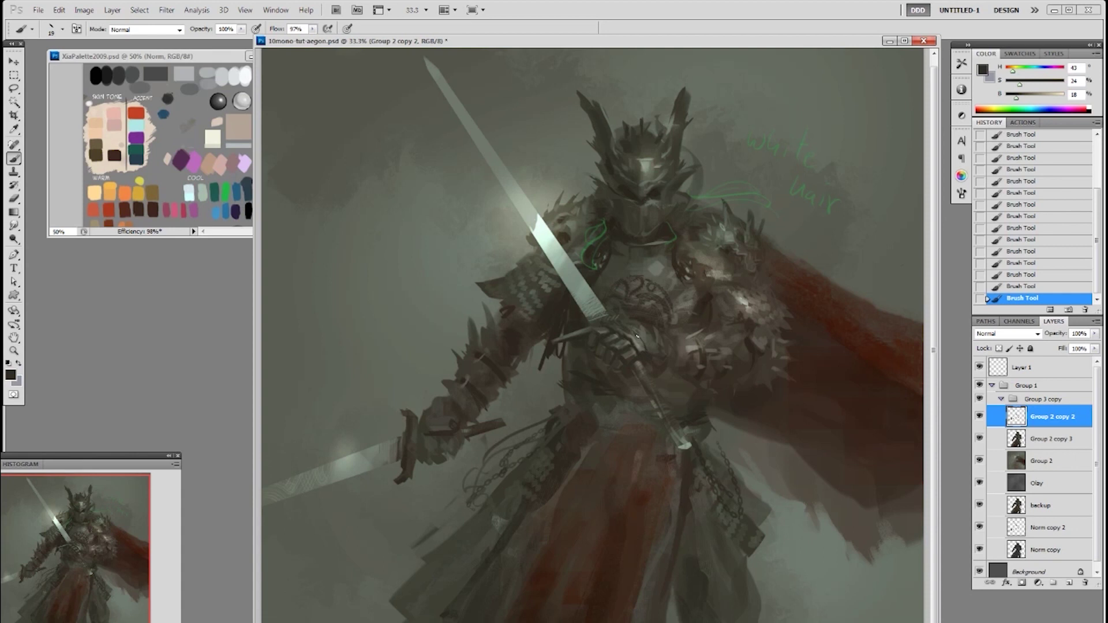
Refine the lower fingers and heel of the gripping hand with strokes in sampled light and dark tones
{"action": "left_click", "coordinate": [642, 341], "text": "alt"}
{"action": "left_click", "coordinate": [644, 341], "text": "alt"}
{"action": "left_click", "coordinate": [653, 361], "text": "alt"}
{"action": "left_click_drag", "start_coordinate": [648, 364], "coordinate": [653, 357]}
{"action": "left_click", "coordinate": [659, 358], "text": "alt"}
{"action": "left_click", "coordinate": [644, 359], "text": "alt"}
{"action": "left_click", "coordinate": [648, 355], "text": "alt"}
{"action": "left_click", "coordinate": [635, 356], "text": "alt"}
Choose the textured 100 px brush, then switch to a 35 px brush and paint dark brown tones beside the grip
{"action": "right_click", "coordinate": [616, 326]}
{"action": "type", "text": "100"}
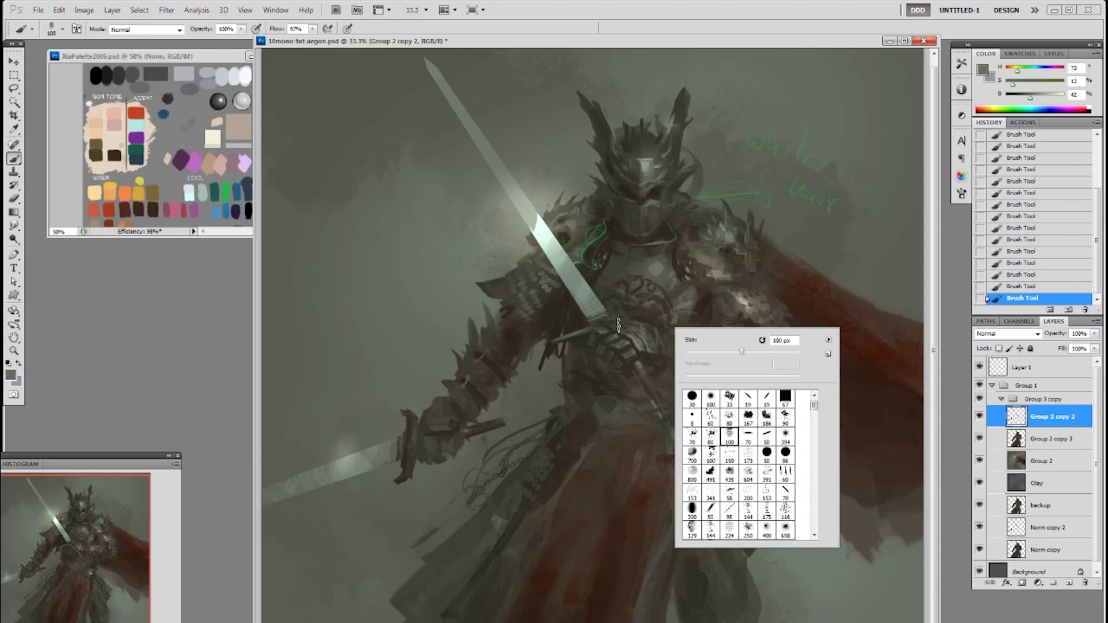
{"action": "key", "text": "Return"}
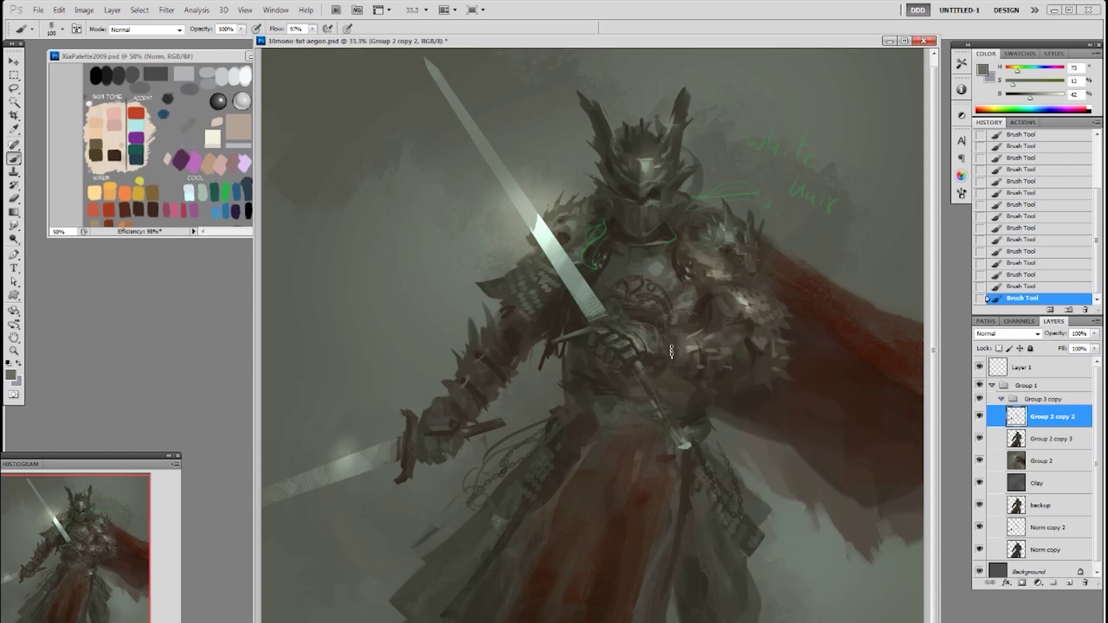
{"action": "right_click", "coordinate": [673, 350]}
{"action": "left_click", "coordinate": [750, 426]}
{"action": "left_click", "coordinate": [652, 358], "text": "alt"}
{"action": "left_click", "coordinate": [659, 357], "text": "alt"}
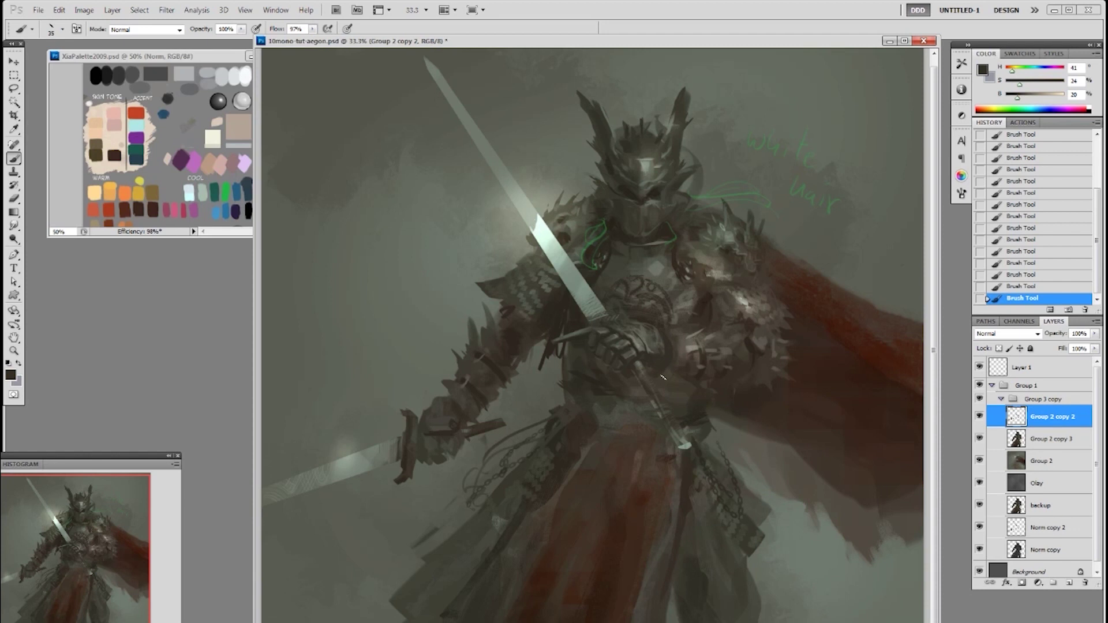
Lasso the gauntlet area beside the sword's grip, from the crossguard around the wrist
{"action": "key", "text": "l"}
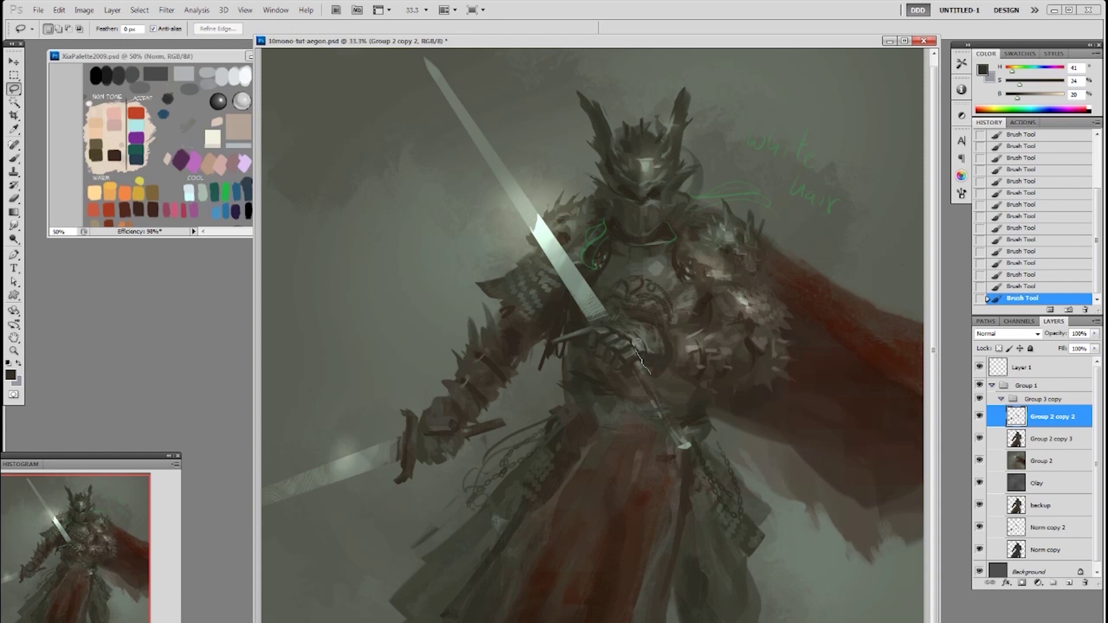
{"action": "left_click_drag", "start_coordinate": [645, 347], "coordinate": [615, 316]}
{"action": "left_click", "coordinate": [1014, 415], "text": "ctrl"}
{"action": "key", "text": "ctrl+z"}
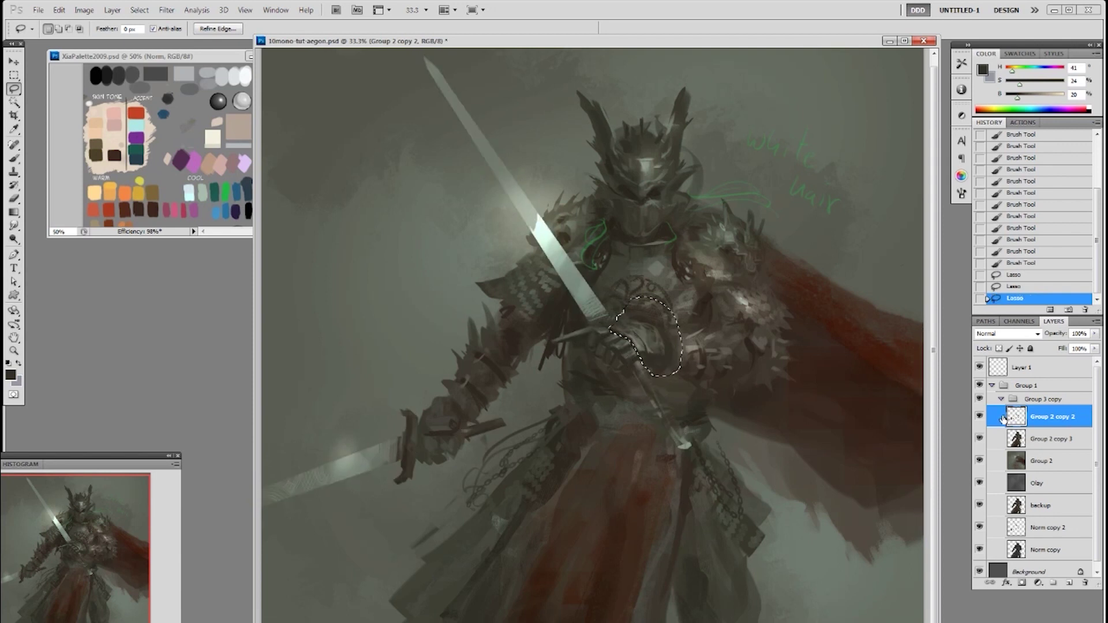
{"action": "mouse_move", "coordinate": [626, 316]}
{"action": "left_mouse_down"}
{"action": "mouse_move", "coordinate": [625, 303]}
{"action": "mouse_move", "coordinate": [608, 328]}
{"action": "mouse_move", "coordinate": [635, 336]}
{"action": "left_mouse_up"}
Duplicate the Group 2 copy 2 layer, and clear the original layer both inside and outside the gauntlet selection
{"action": "left_click_drag", "start_coordinate": [1039, 417], "coordinate": [1068, 583]}
{"action": "left_click", "coordinate": [1038, 433]}
{"action": "key", "text": "Delete"}
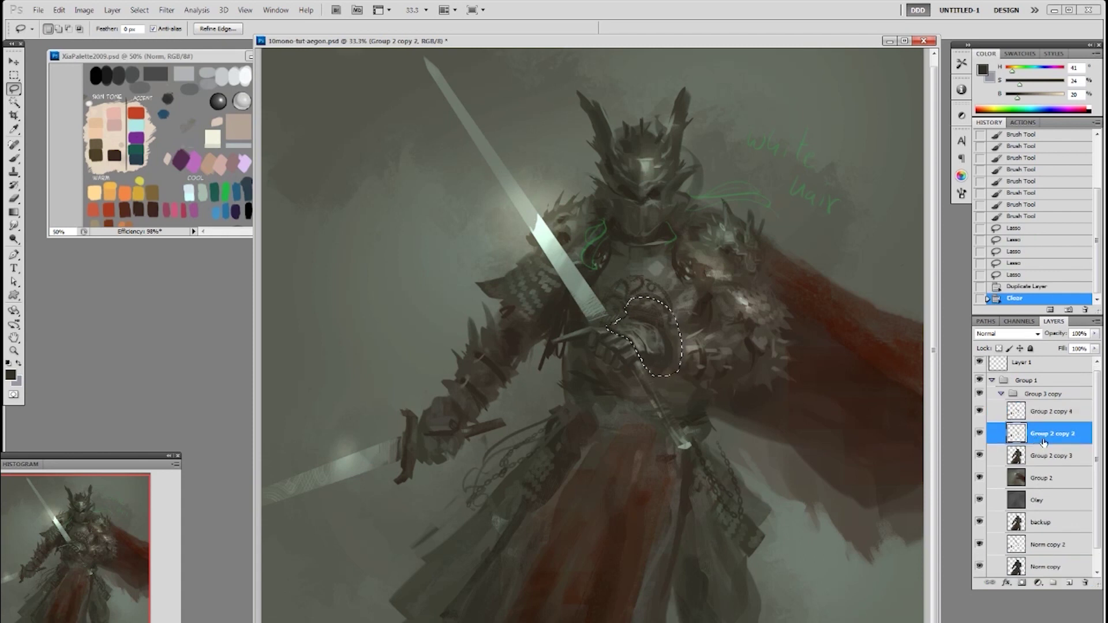
{"action": "key", "text": "ctrl+shift+i"}
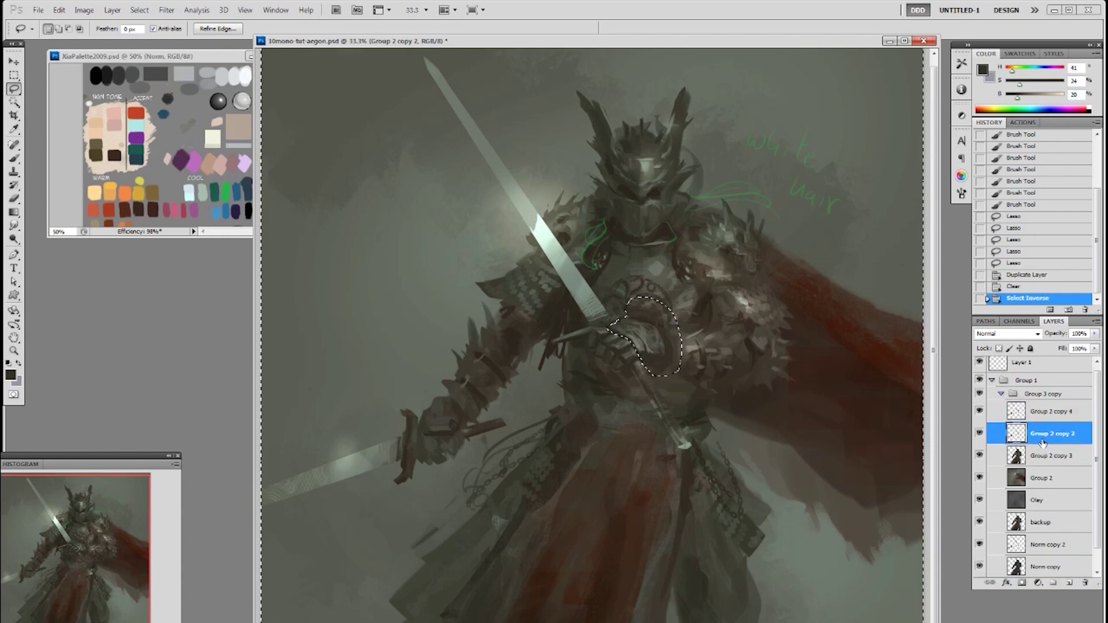
{"action": "key", "text": "Delete"}
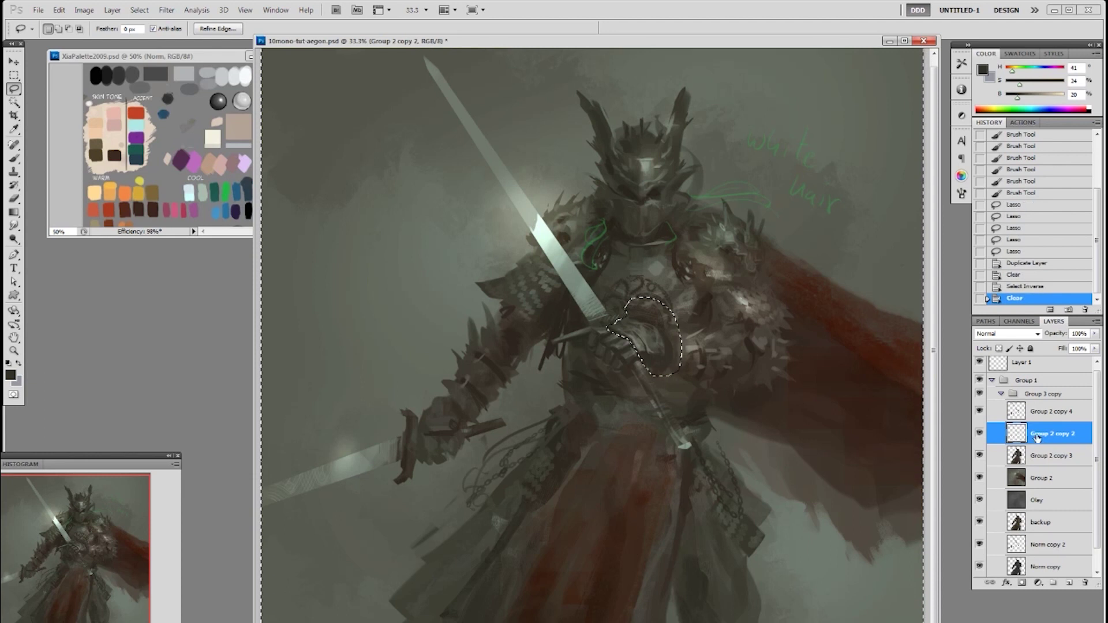
Rename the duplicated Group 2 copy 4 layer as sword
{"action": "double_click", "coordinate": [1040, 436]}
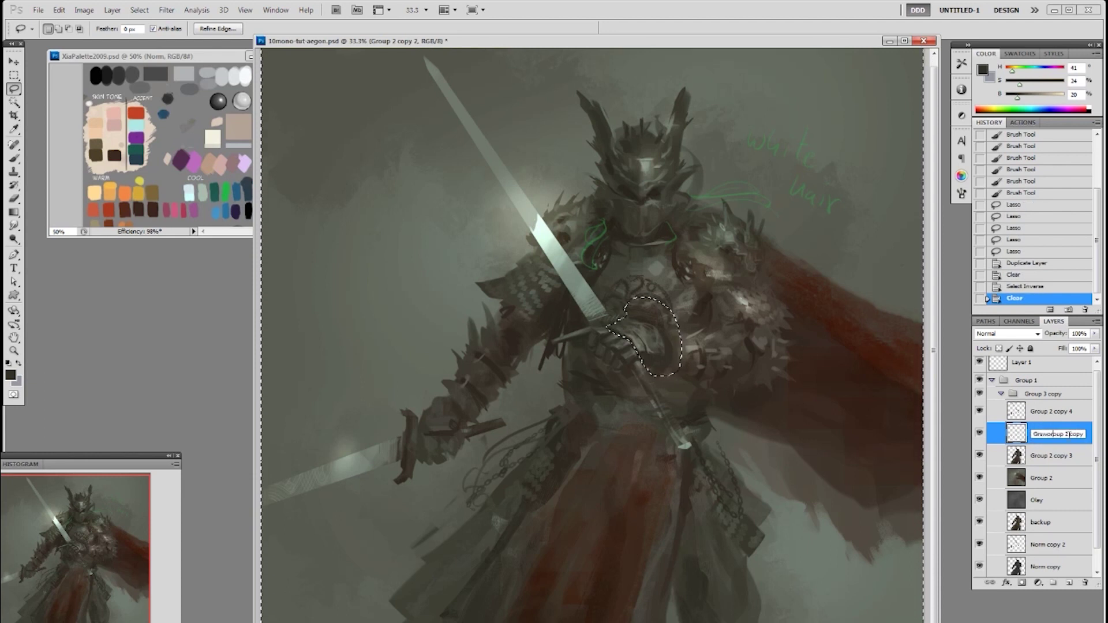
{"action": "left_click", "coordinate": [1072, 411]}
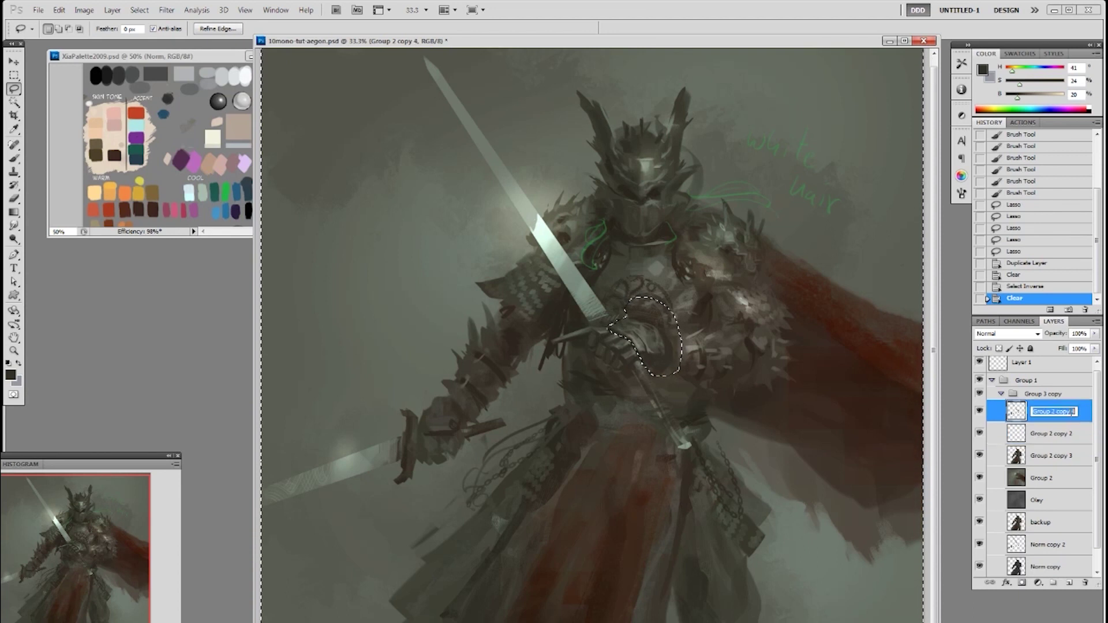
{"action": "double_click", "coordinate": [1073, 412]}
{"action": "type", "text": "sword"}
{"action": "key", "text": "Return"}
Invert the selection back to the gauntlet area, clear it from the sword layer, and deselect
{"action": "key", "text": "ctrl+shift+i"}
{"action": "key", "text": "Delete"}
{"action": "key", "text": "ctrl+d"}
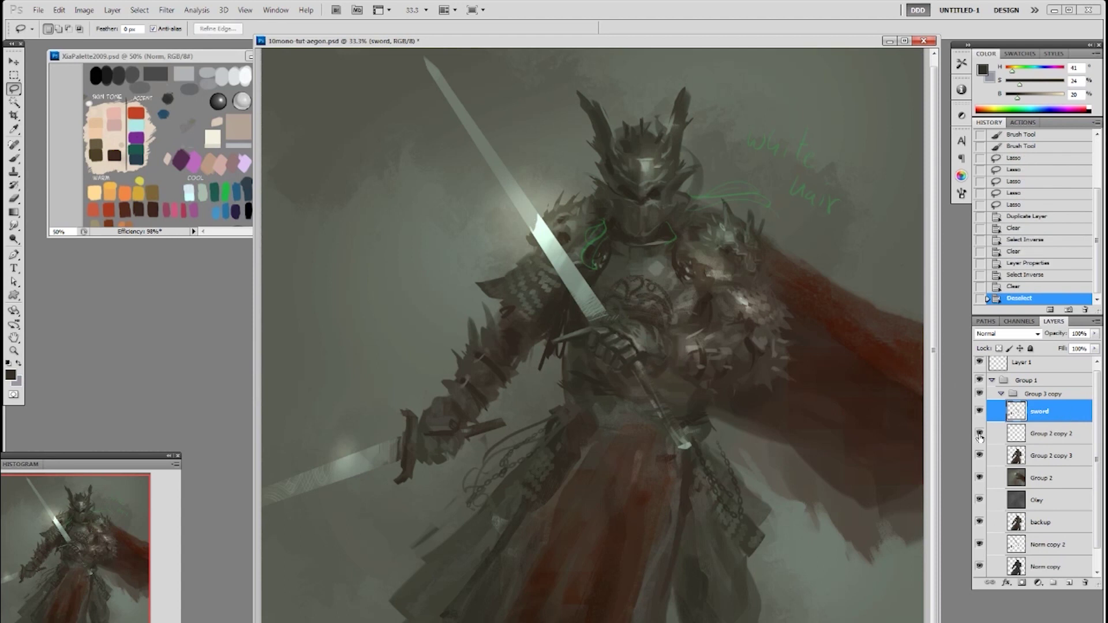
Compare the image with the sword layer hidden and shown, and roll the history back to the earlier lasso selection
{"action": "left_click", "coordinate": [980, 412]}
{"action": "left_click", "coordinate": [979, 412]}
{"action": "left_click", "coordinate": [979, 412]}
{"action": "left_click", "coordinate": [979, 412]}
{"action": "left_click", "coordinate": [979, 412]}
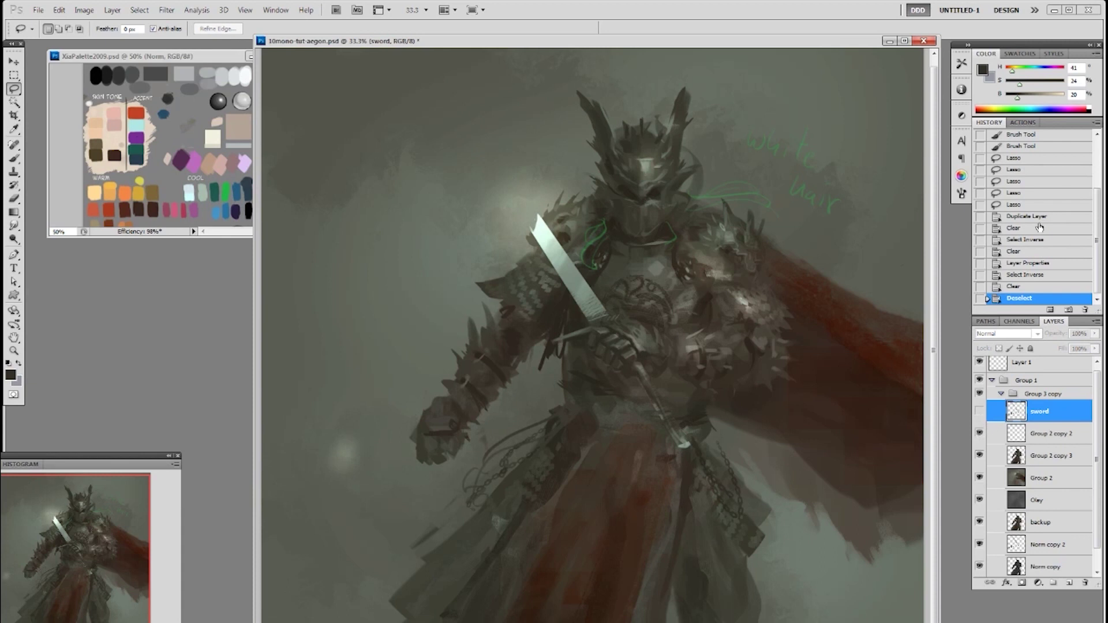
{"action": "left_click", "coordinate": [1017, 182]}
Duplicate the active layer, clear the selected chest area from the copy, and name the copy "sword"
{"action": "key", "text": "ctrl+j"}
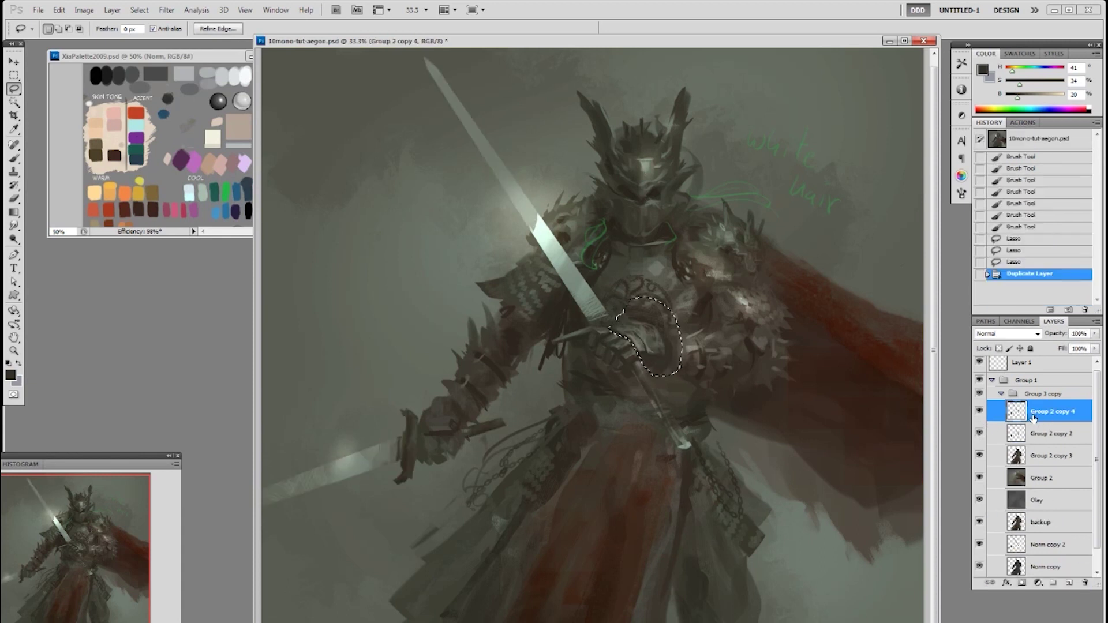
{"action": "key", "text": "Delete"}
{"action": "double_click", "coordinate": [1039, 412]}
{"action": "type", "text": "sword"}
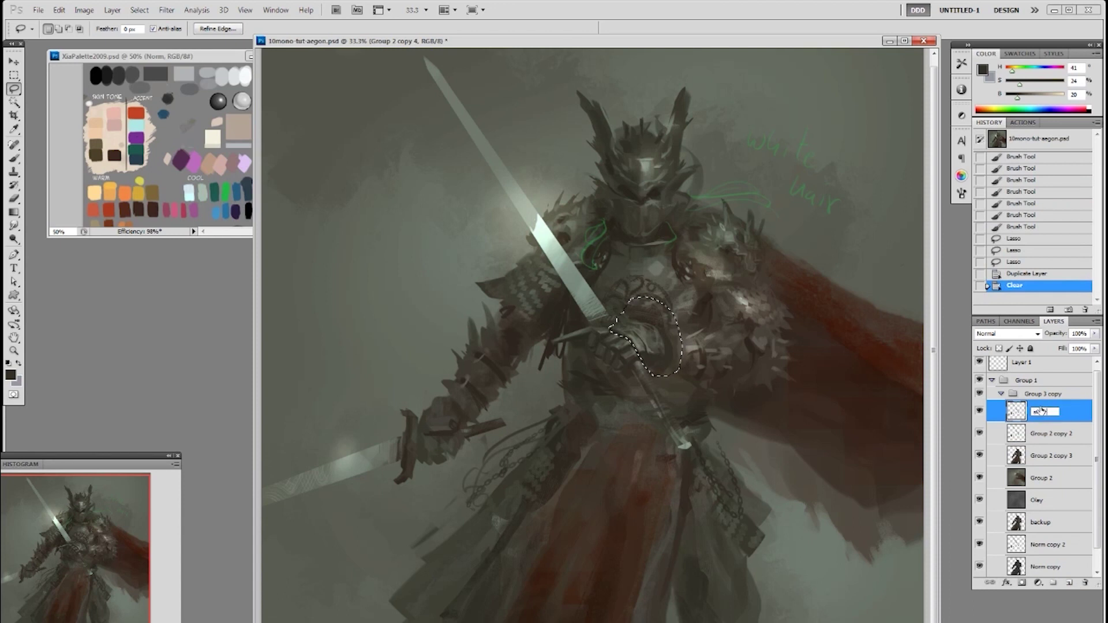
Clear everything outside the selection on Group 2 copy 2, and merge that layer down into Group 2 copy 3
{"action": "left_click", "coordinate": [1060, 444]}
{"action": "key", "text": "ctrl+shift+i"}
{"action": "key", "text": "Delete"}
{"action": "key", "text": "ctrl+d"}
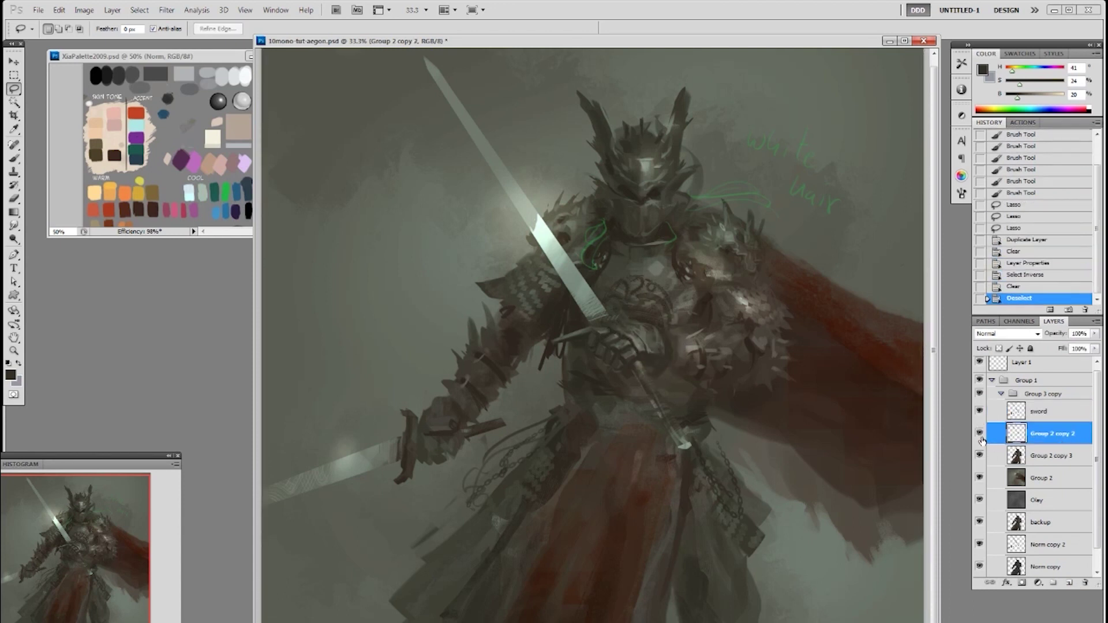
{"action": "key", "text": "ctrl+e"}
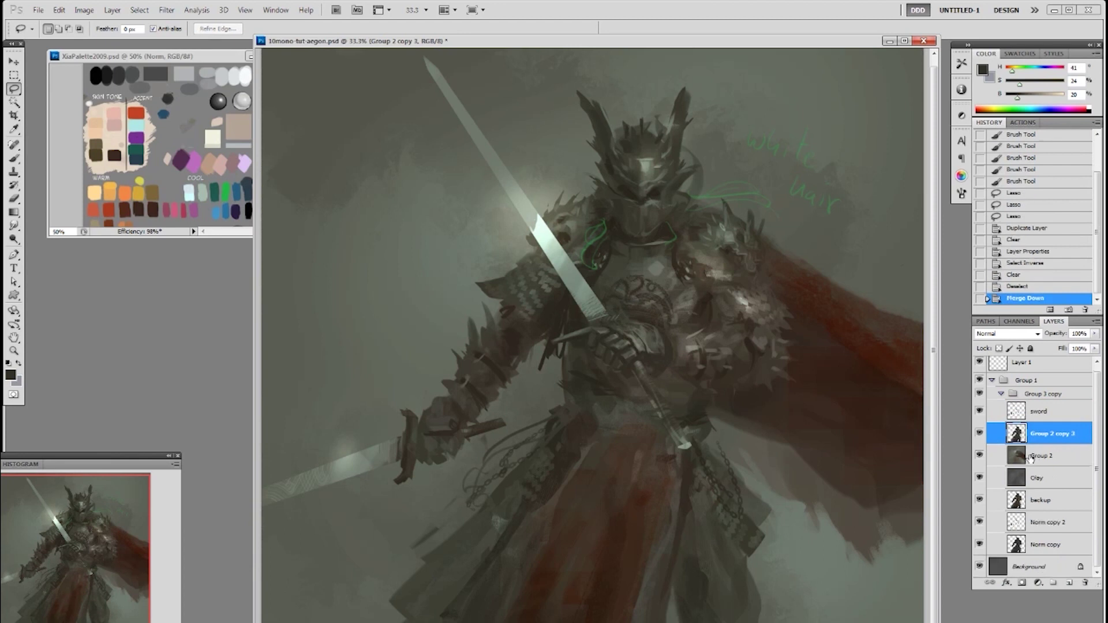
Paint over the armor beside the sword hand with sampled dark tones and check the merged layer in isolation
{"action": "key", "text": "b"}
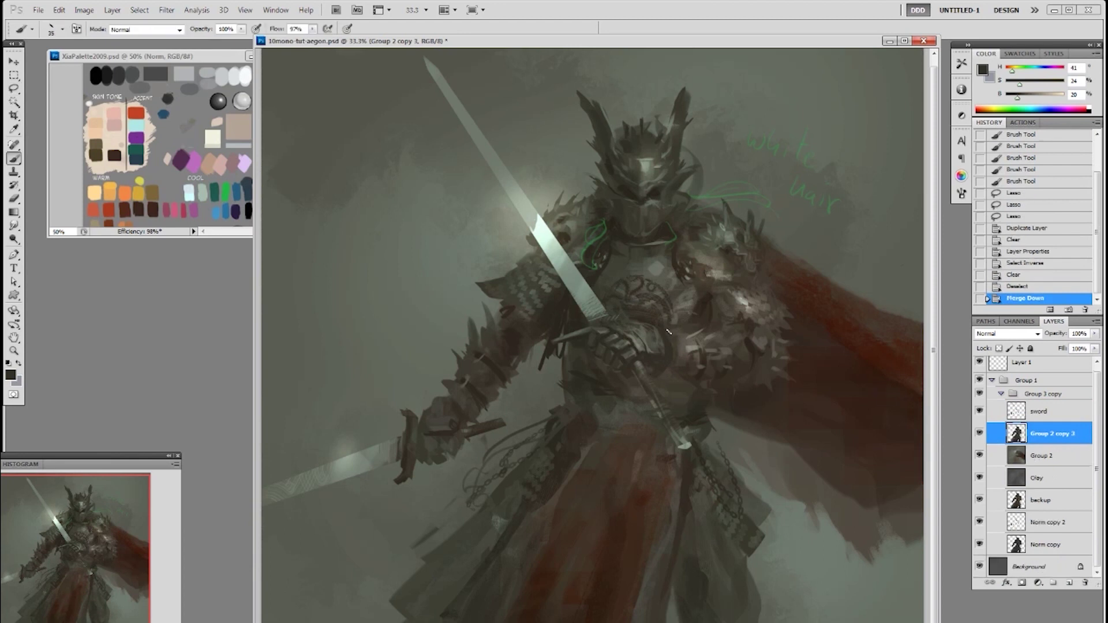
{"action": "left_click", "coordinate": [650, 335], "text": "alt"}
{"action": "mouse_move", "coordinate": [613, 327]}
{"action": "left_mouse_down"}
{"action": "mouse_move", "coordinate": [667, 353]}
{"action": "mouse_move", "coordinate": [694, 346]}
{"action": "left_mouse_up"}
{"action": "left_click", "coordinate": [673, 342], "text": "alt"}
{"action": "left_click", "coordinate": [979, 433], "text": "alt"}
{"action": "left_click", "coordinate": [979, 433], "text": "alt"}
Copy the lassoed forearm armor onto a new layer and scale the pasted piece to 107.52%
{"action": "key", "text": "l"}
{"action": "mouse_move", "coordinate": [664, 330]}
{"action": "left_mouse_down"}
{"action": "mouse_move", "coordinate": [729, 334]}
{"action": "mouse_move", "coordinate": [731, 382]}
{"action": "mouse_move", "coordinate": [714, 388]}
{"action": "mouse_move", "coordinate": [670, 373]}
{"action": "mouse_move", "coordinate": [657, 317]}
{"action": "mouse_move", "coordinate": [738, 321]}
{"action": "left_mouse_up"}
{"action": "key", "text": "ctrl+c"}
{"action": "key", "text": "ctrl+v"}
{"action": "key", "text": "ctrl+t"}
{"action": "left_click_drag", "start_coordinate": [657, 322], "coordinate": [658, 322]}
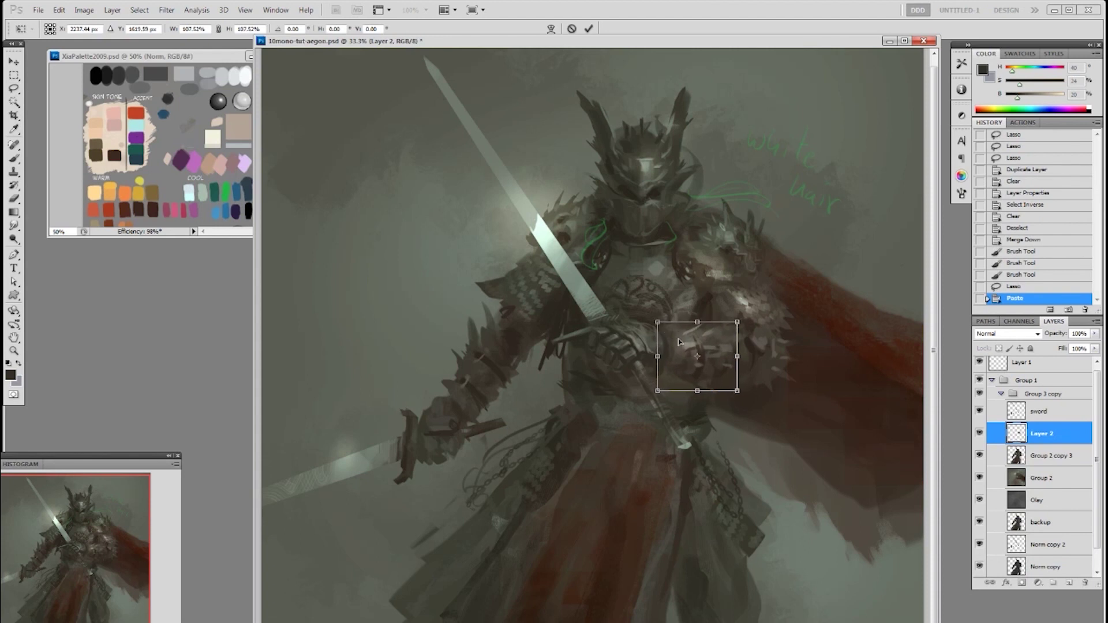
{"action": "key", "text": "Return"}
Erase the edge of the pasted forearm piece where it meets the sword hand
{"action": "key", "text": "b"}
{"action": "left_click", "coordinate": [667, 358]}
{"action": "left_click", "coordinate": [661, 361]}
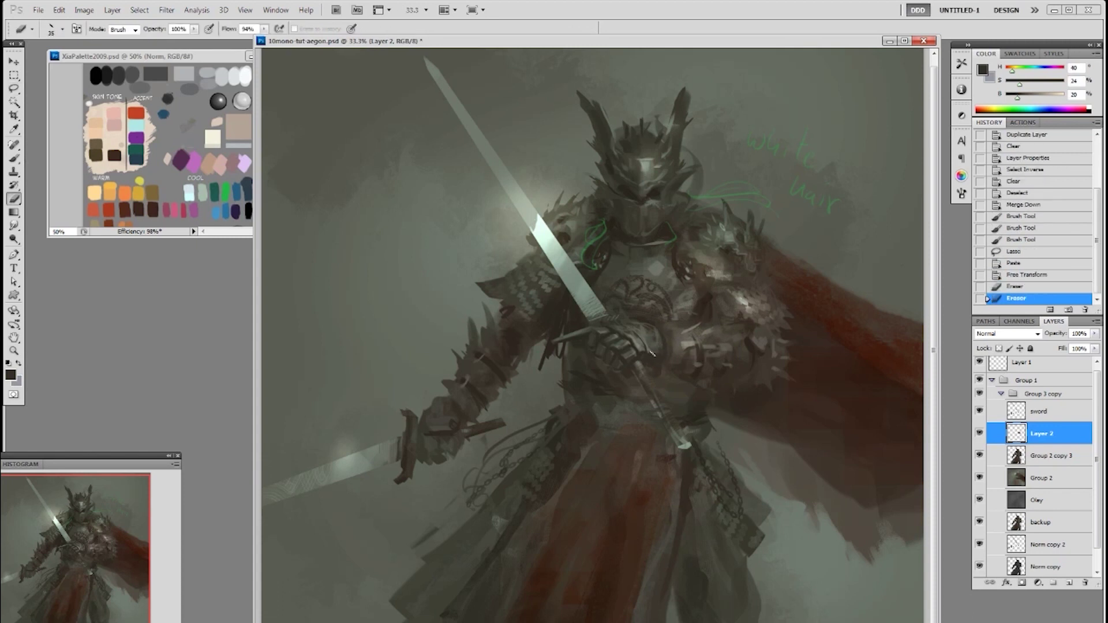
Paint the dark gap at the wrist between the sword hand and the forearm with a smaller brush
{"action": "key", "text": "b"}
{"action": "left_click_drag", "start_coordinate": [659, 332], "coordinate": [667, 345]}
{"action": "key", "text": "ctrl+z"}
{"action": "key", "text": "["}
{"action": "mouse_move", "coordinate": [663, 335]}
{"action": "left_mouse_down"}
{"action": "mouse_move", "coordinate": [668, 362]}
{"action": "mouse_move", "coordinate": [667, 352]}
{"action": "left_mouse_up"}
{"action": "left_click", "coordinate": [670, 353], "text": "alt"}
{"action": "left_click_drag", "start_coordinate": [666, 344], "coordinate": [670, 352]}
{"action": "left_click_drag", "start_coordinate": [667, 337], "coordinate": [670, 347]}
Define the rim of the wrist cuff with short strokes of a lighter sampled tone
{"action": "left_click", "coordinate": [673, 338], "text": "alt"}
{"action": "left_click", "coordinate": [668, 337]}
{"action": "left_click", "coordinate": [667, 336]}
{"action": "left_click", "coordinate": [665, 336]}
{"action": "left_click", "coordinate": [663, 335]}
{"action": "left_click_drag", "start_coordinate": [671, 343], "coordinate": [670, 351]}
{"action": "left_click_drag", "start_coordinate": [671, 342], "coordinate": [672, 350]}
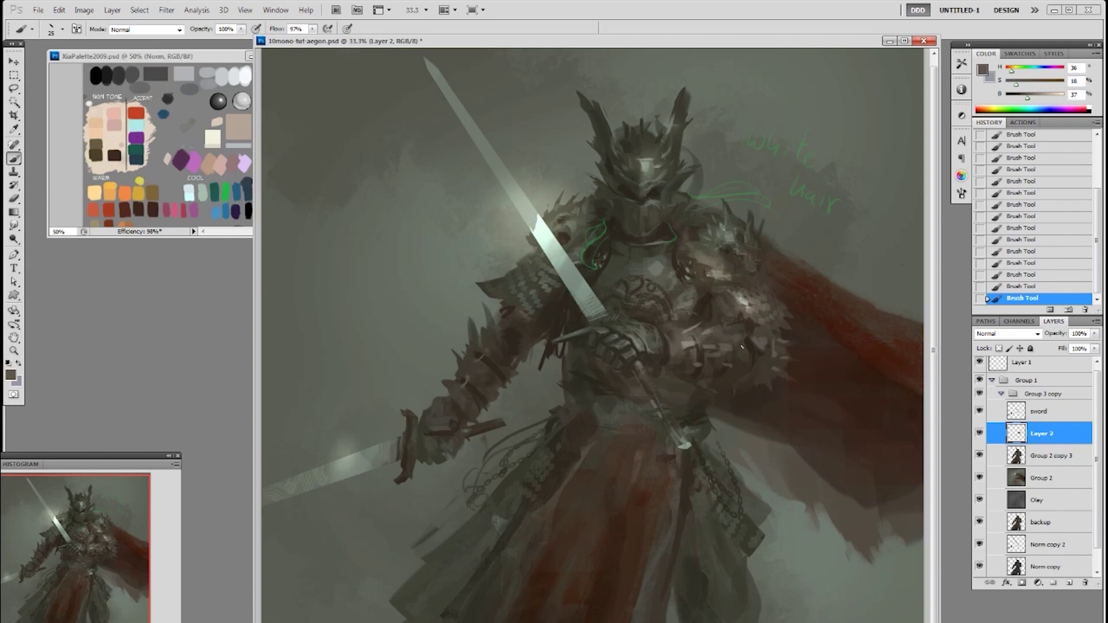
Sample tones around the sword hand and paint on the forearm using the 175 brush preset
{"action": "left_click", "coordinate": [642, 340], "text": "alt"}
{"action": "left_click", "coordinate": [646, 346], "text": "alt"}
{"action": "left_click", "coordinate": [671, 350], "text": "alt"}
{"action": "right_click", "coordinate": [677, 355]}
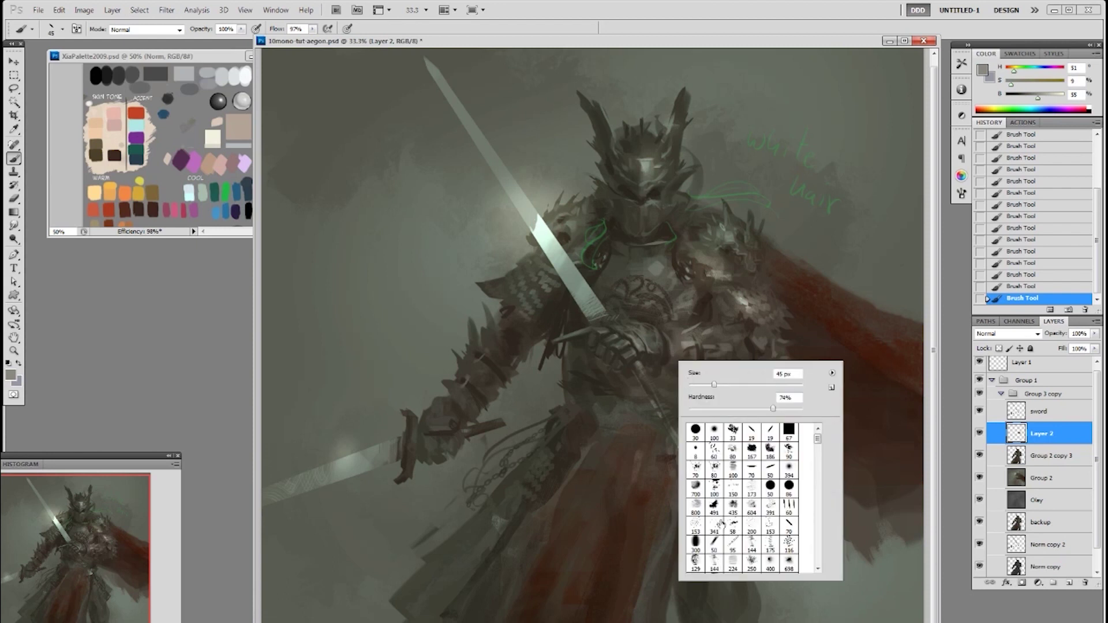
{"action": "left_click", "coordinate": [770, 545]}
{"action": "left_click", "coordinate": [701, 345]}
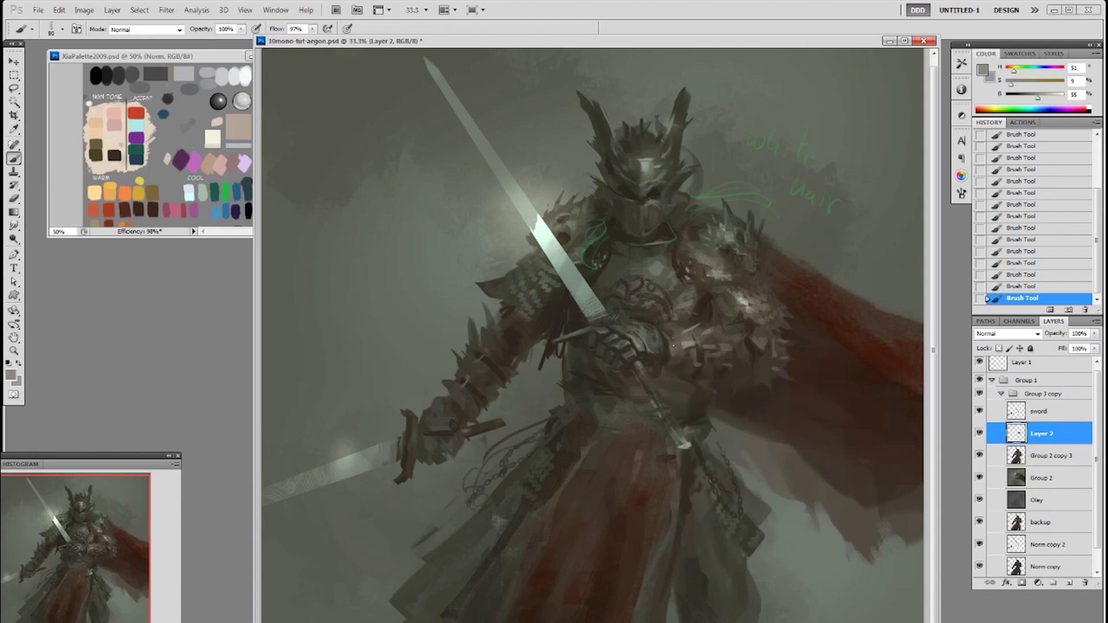
Switch to the round 86 brush preset, step back through the recent strokes, and reduce the brush size
{"action": "right_click", "coordinate": [682, 344]}
{"action": "left_click", "coordinate": [790, 481]}
{"action": "left_click", "coordinate": [768, 336]}
{"action": "left_click", "coordinate": [1050, 288]}
{"action": "left_click", "coordinate": [1046, 261]}
{"action": "key", "text": "bracketleft"}
{"action": "key", "text": "bracketleft"}
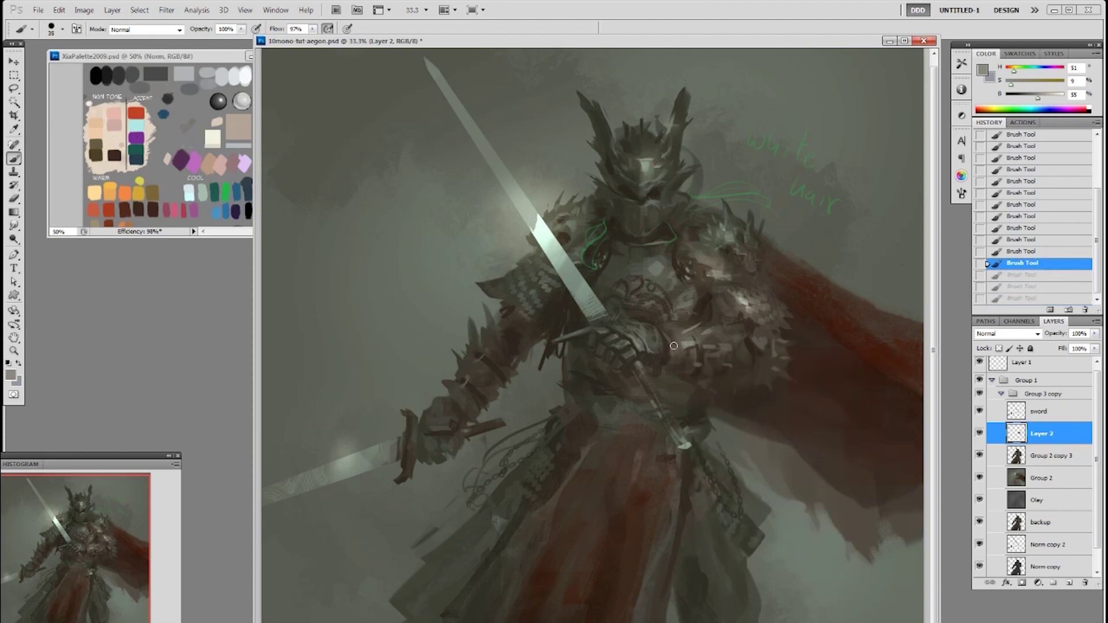
Try a small round-brush stroke on the forearm cuff and undo the recent strokes
{"action": "left_click_drag", "start_coordinate": [678, 344], "coordinate": [683, 357]}
{"action": "key", "text": "ctrl+z"}
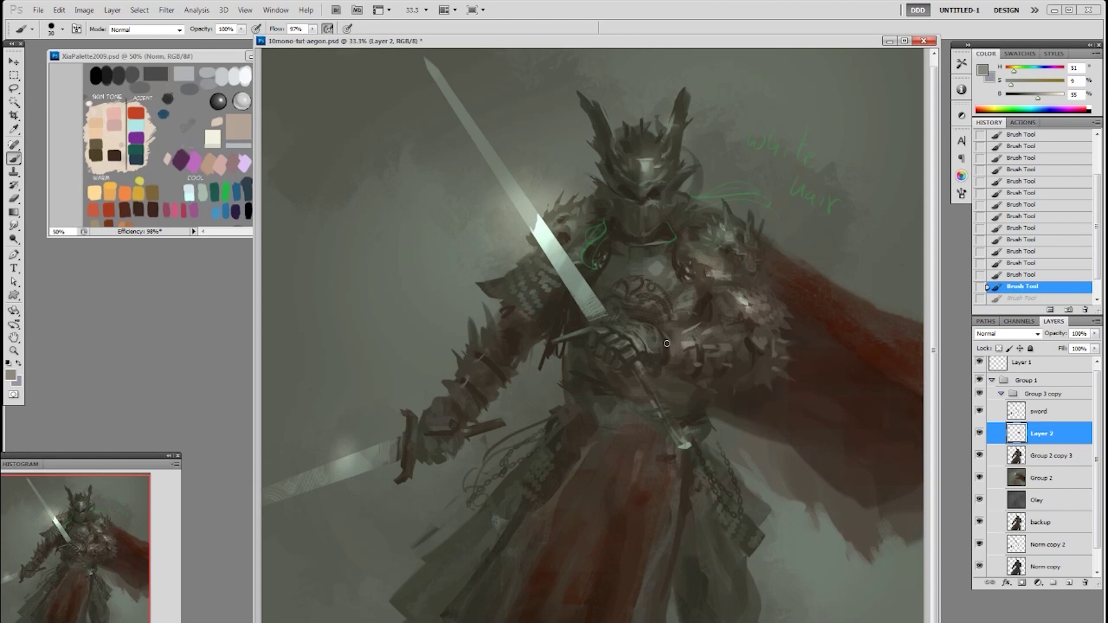
{"action": "key", "text": "ctrl+z"}
{"action": "key", "text": "ctrl+z"}
{"action": "key", "text": "ctrl+z"}
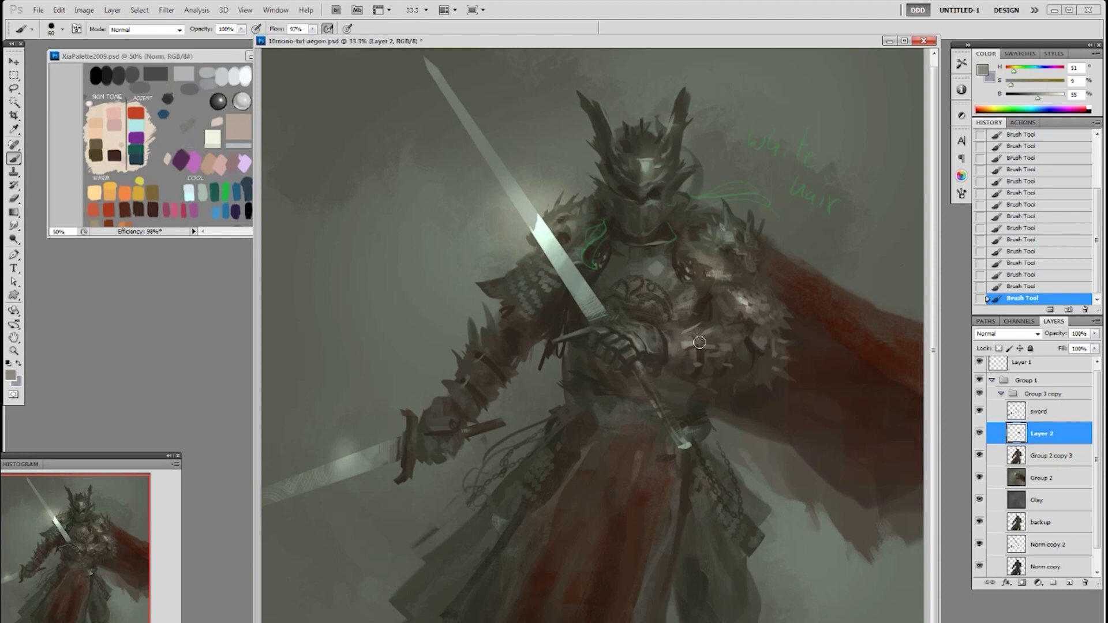
Roll the history back several brush strokes and repaint the forearm near the cuff with the round brush
{"action": "left_click_drag", "start_coordinate": [1023, 251], "coordinate": [1035, 184]}
{"action": "left_click", "coordinate": [697, 362]}
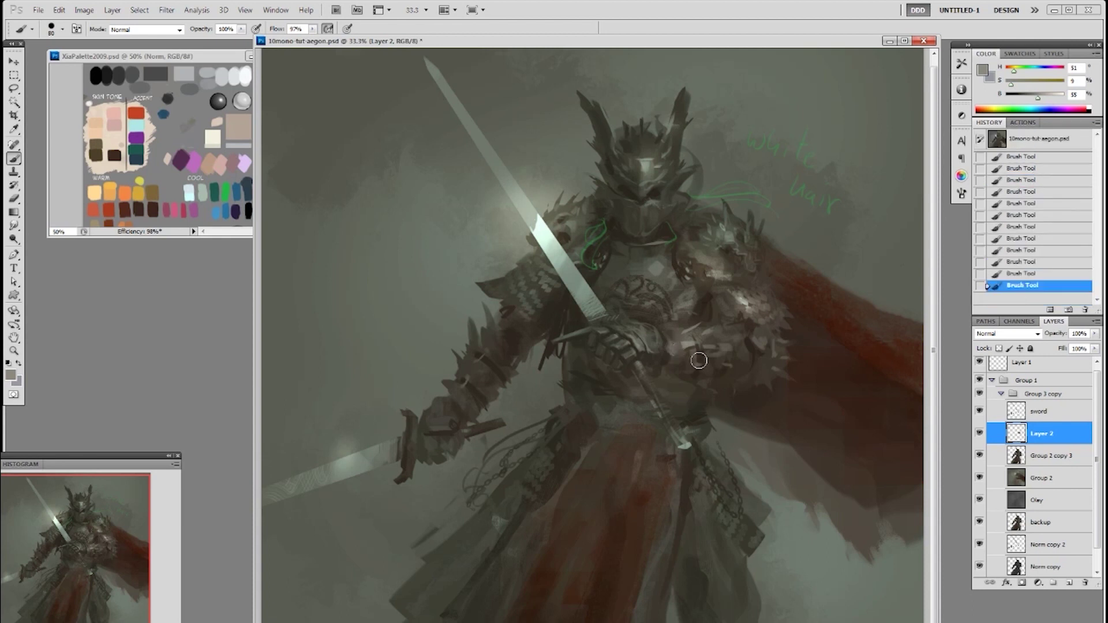
{"action": "left_click_drag", "start_coordinate": [671, 347], "coordinate": [682, 346]}
{"action": "left_click_drag", "start_coordinate": [672, 348], "coordinate": [683, 359]}
Switch to the 19 px angled brush and paint dark and light plate details on the forearm with sampled tones
{"action": "right_click", "coordinate": [762, 335]}
{"action": "double_click", "coordinate": [838, 404]}
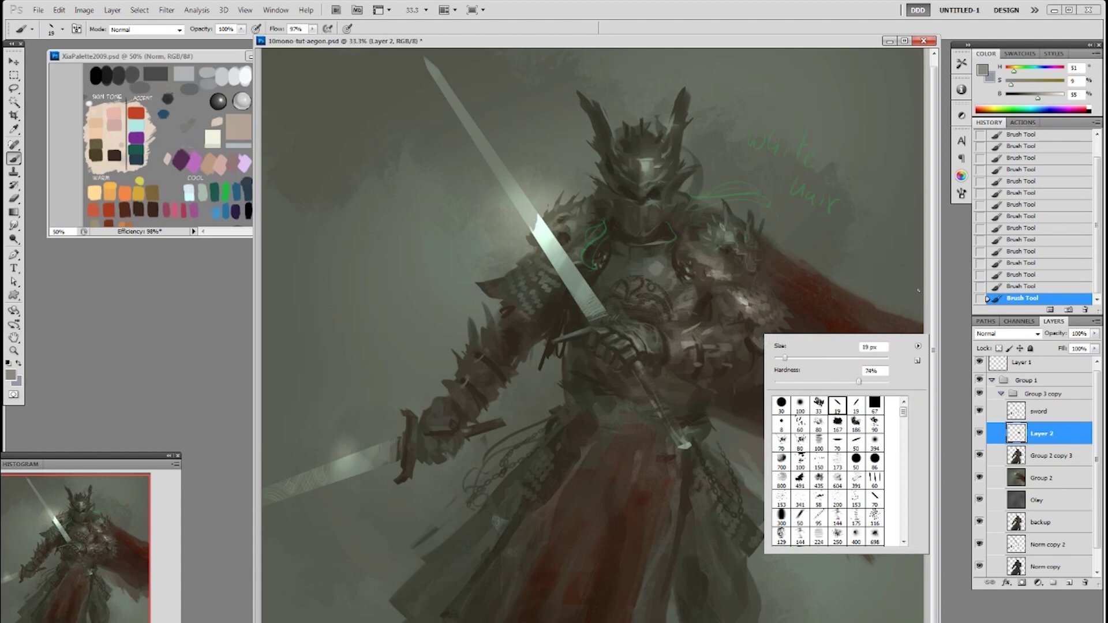
{"action": "left_click", "coordinate": [698, 347], "text": "alt"}
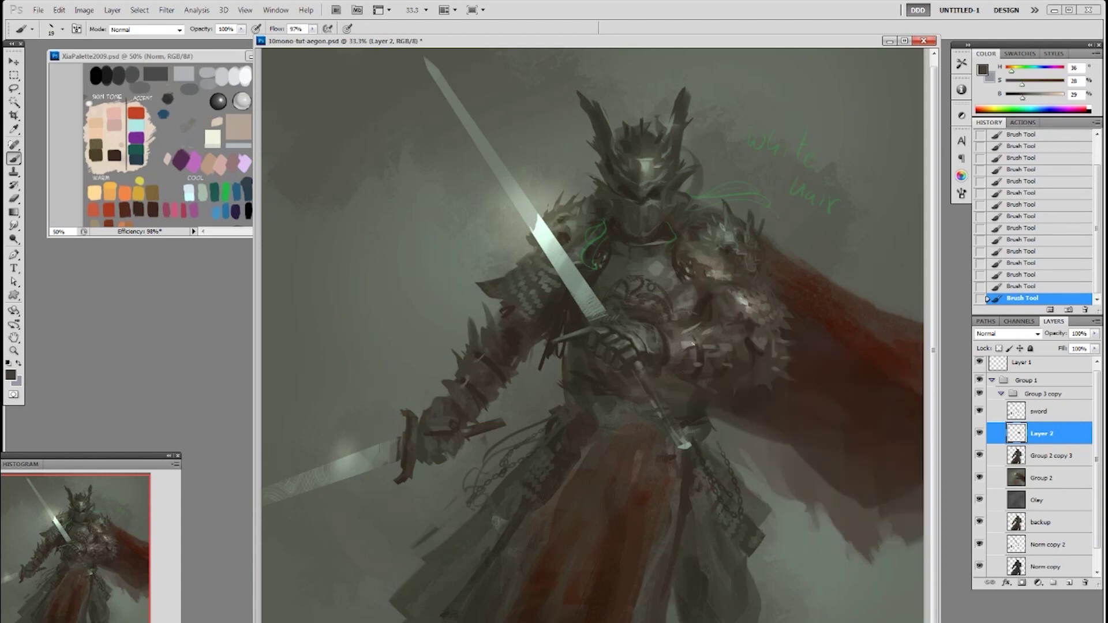
{"action": "left_click", "coordinate": [699, 353], "text": "alt"}
{"action": "left_click", "coordinate": [683, 351], "text": "alt"}
{"action": "left_click", "coordinate": [695, 341], "text": "alt"}
{"action": "left_click", "coordinate": [697, 344], "text": "alt"}
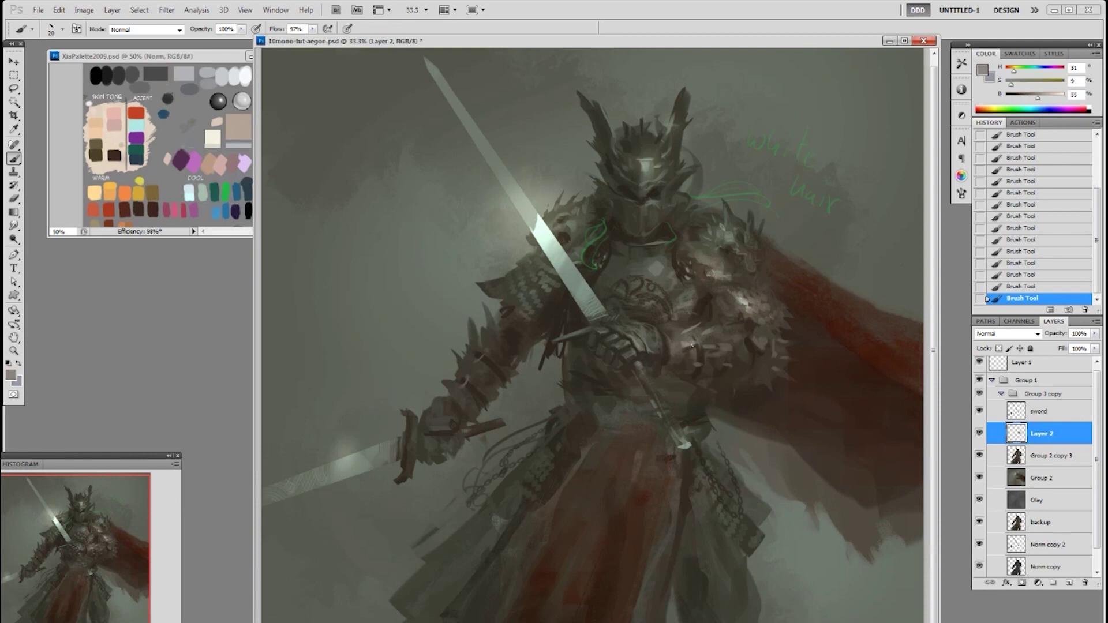
Touch up the forearm plate with a sampled tone and compare the image with Layer 2 hidden and shown
{"action": "left_click", "coordinate": [695, 348], "text": "alt"}
{"action": "key", "text": "alt"}
{"action": "left_click", "coordinate": [980, 435]}
{"action": "left_click", "coordinate": [980, 435]}
Model the upper forearm plate and cuff with repeatedly sampled neighboring tones
{"action": "left_click", "coordinate": [686, 337], "text": "alt"}
{"action": "left_click", "coordinate": [679, 343], "text": "alt"}
{"action": "left_click", "coordinate": [690, 345], "text": "alt"}
{"action": "left_click", "coordinate": [695, 346], "text": "alt"}
{"action": "left_click", "coordinate": [695, 346], "text": "alt"}
{"action": "left_click", "coordinate": [686, 353], "text": "alt"}
{"action": "left_click", "coordinate": [683, 342], "text": "alt"}
Brighten the foreground color and add a highlight on the upper forearm with the other 19 px brush preset
{"action": "left_click_drag", "start_coordinate": [1027, 98], "coordinate": [1047, 98]}
{"action": "right_click", "coordinate": [869, 322]}
{"action": "left_click", "coordinate": [960, 393]}
{"action": "left_click", "coordinate": [705, 331]}
Paint the underside of the forearm near the wrist with sampled tones, reselecting a 19 px brush preset
{"action": "left_click", "coordinate": [686, 348], "text": "alt"}
{"action": "left_click", "coordinate": [689, 372], "text": "alt"}
{"action": "left_click", "coordinate": [680, 364], "text": "alt"}
{"action": "left_click", "coordinate": [685, 368], "text": "alt"}
{"action": "right_click", "coordinate": [691, 372]}
{"action": "double_click", "coordinate": [785, 433]}
{"action": "left_click", "coordinate": [682, 366], "text": "alt"}
Erase stray paint along the lower edge of the forearm and across the wrist on Layer 2
{"action": "key", "text": "e"}
{"action": "left_click_drag", "start_coordinate": [694, 383], "coordinate": [703, 387]}
{"action": "left_click_drag", "start_coordinate": [706, 388], "coordinate": [719, 393]}
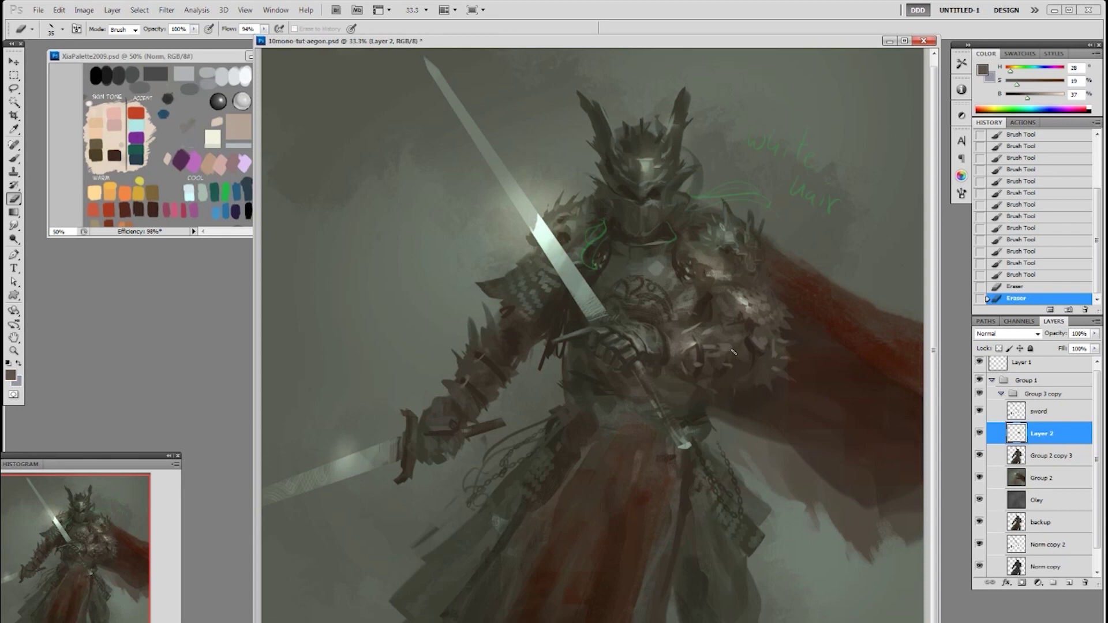
{"action": "mouse_move", "coordinate": [681, 366]}
{"action": "left_mouse_down"}
{"action": "mouse_move", "coordinate": [677, 376]}
{"action": "mouse_move", "coordinate": [687, 365]}
{"action": "mouse_move", "coordinate": [680, 376]}
{"action": "mouse_move", "coordinate": [663, 347]}
{"action": "mouse_move", "coordinate": [695, 332]}
{"action": "left_mouse_up"}
Repaint the lower wrist area with sampled tones, undoing the unwanted strokes
{"action": "key", "text": "b"}
{"action": "left_click", "coordinate": [685, 359], "text": "alt"}
{"action": "left_click", "coordinate": [695, 362], "text": "alt"}
{"action": "left_click", "coordinate": [679, 372], "text": "alt"}
{"action": "key", "text": "ctrl+z"}
{"action": "left_click", "coordinate": [680, 365], "text": "alt"}
{"action": "left_click", "coordinate": [670, 350], "text": "alt"}
{"action": "key", "text": "ctrl+z"}
Paint light highlights along the top edge of the forearm plate with a sampled bright tone
{"action": "left_click", "coordinate": [691, 327], "text": "alt"}
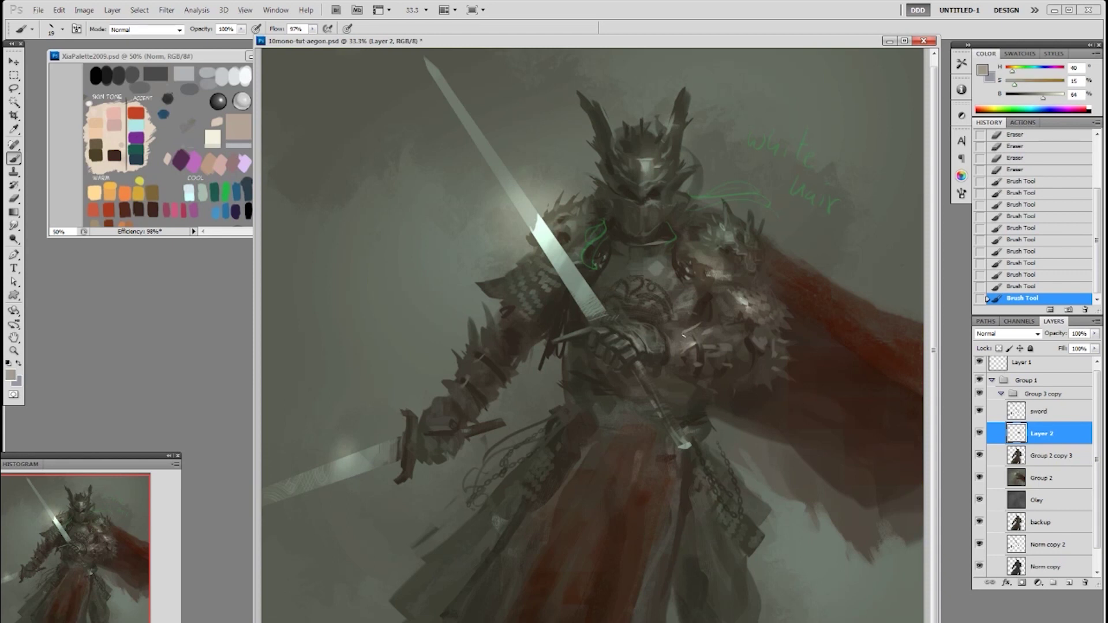
{"action": "left_click_drag", "start_coordinate": [691, 328], "coordinate": [689, 333]}
{"action": "left_click_drag", "start_coordinate": [688, 336], "coordinate": [700, 323]}
{"action": "left_click", "coordinate": [699, 325], "text": "alt"}
{"action": "left_click_drag", "start_coordinate": [701, 323], "coordinate": [704, 325]}
Paint mid-tone and dark accents beneath the highlighted edge of the forearm plate
{"action": "left_click", "coordinate": [695, 327], "text": "alt"}
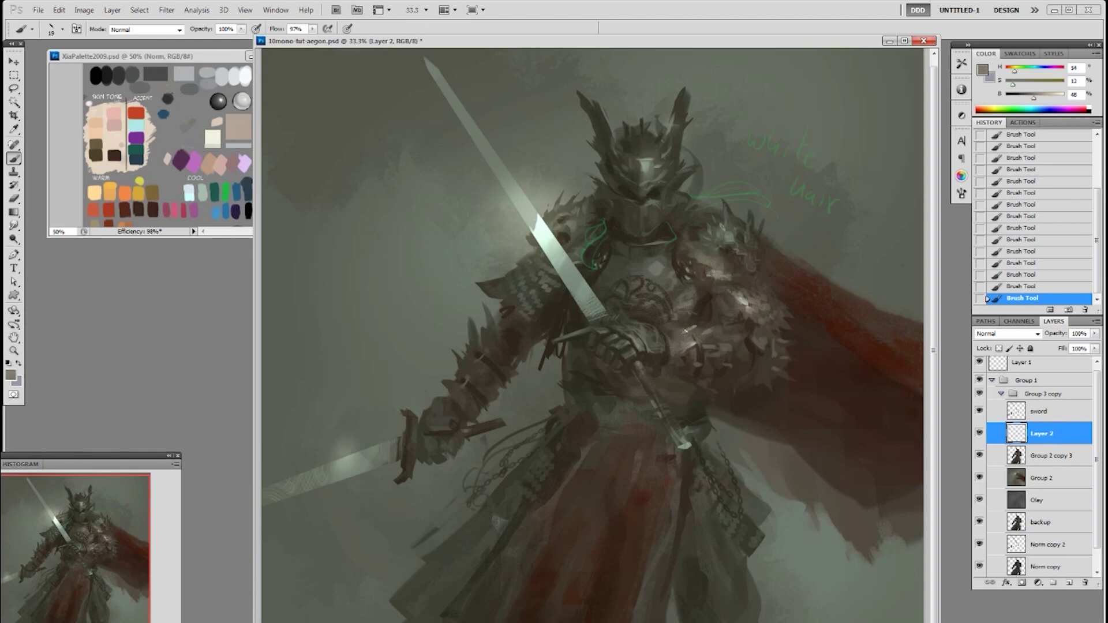
{"action": "left_click", "coordinate": [686, 335], "text": "alt"}
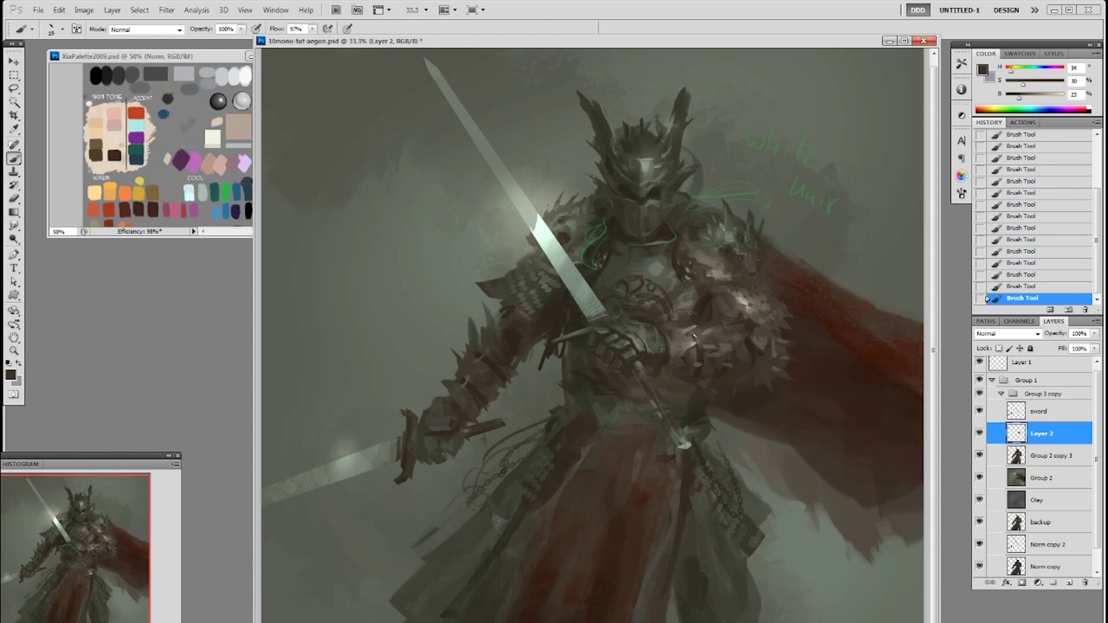
{"action": "left_click", "coordinate": [690, 334], "text": "alt"}
{"action": "left_click", "coordinate": [676, 332], "text": "alt"}
{"action": "left_click", "coordinate": [668, 341], "text": "alt"}
Blend the wrist cuff into the sword hand with sampled surrounding tones
{"action": "left_click", "coordinate": [667, 356], "text": "alt"}
{"action": "left_click", "coordinate": [671, 345], "text": "alt"}
{"action": "left_click", "coordinate": [669, 335], "text": "alt"}
{"action": "left_click", "coordinate": [671, 331], "text": "alt"}
{"action": "right_click", "coordinate": [673, 333]}
{"action": "left_click", "coordinate": [674, 336]}
Refine the forearm plate's edge, reselect the 19 px brush, and compare the image with Layer 2 hidden and shown
{"action": "left_click", "coordinate": [685, 341], "text": "alt"}
{"action": "left_click", "coordinate": [687, 336], "text": "alt"}
{"action": "left_click", "coordinate": [689, 334], "text": "alt"}
{"action": "right_click", "coordinate": [767, 326]}
{"action": "double_click", "coordinate": [850, 386]}
{"action": "left_click", "coordinate": [979, 434]}
{"action": "left_click", "coordinate": [979, 434]}
Sample a light tone and paint on the forearm plate with the round 86 px brush
{"action": "left_click", "coordinate": [699, 347], "text": "alt"}
{"action": "right_click", "coordinate": [692, 339]}
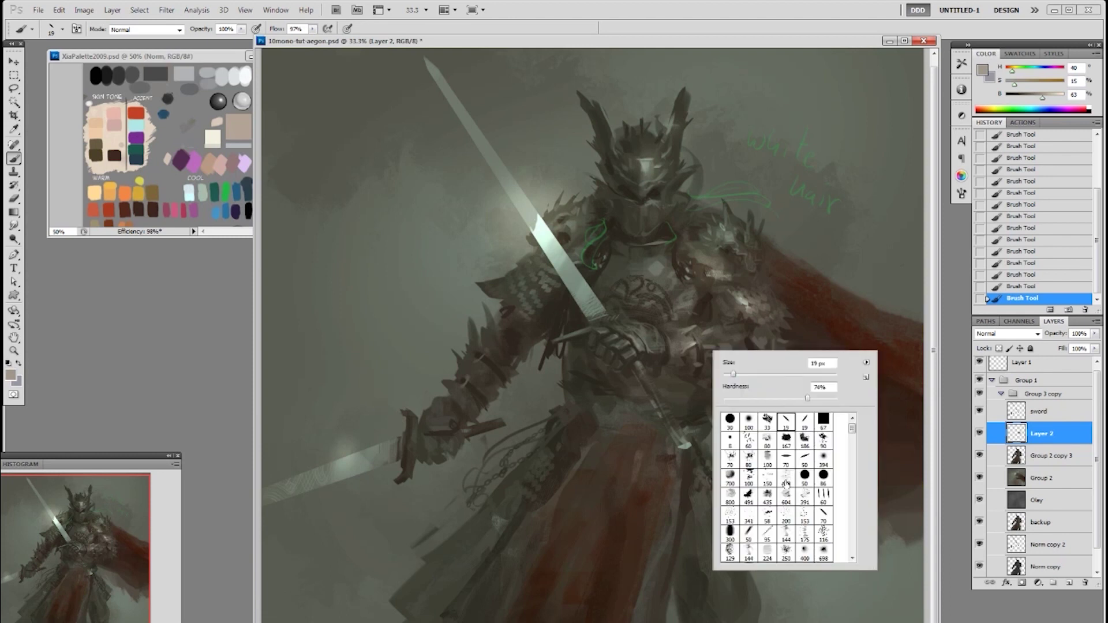
{"action": "left_click", "coordinate": [823, 474]}
{"action": "left_click", "coordinate": [689, 341]}
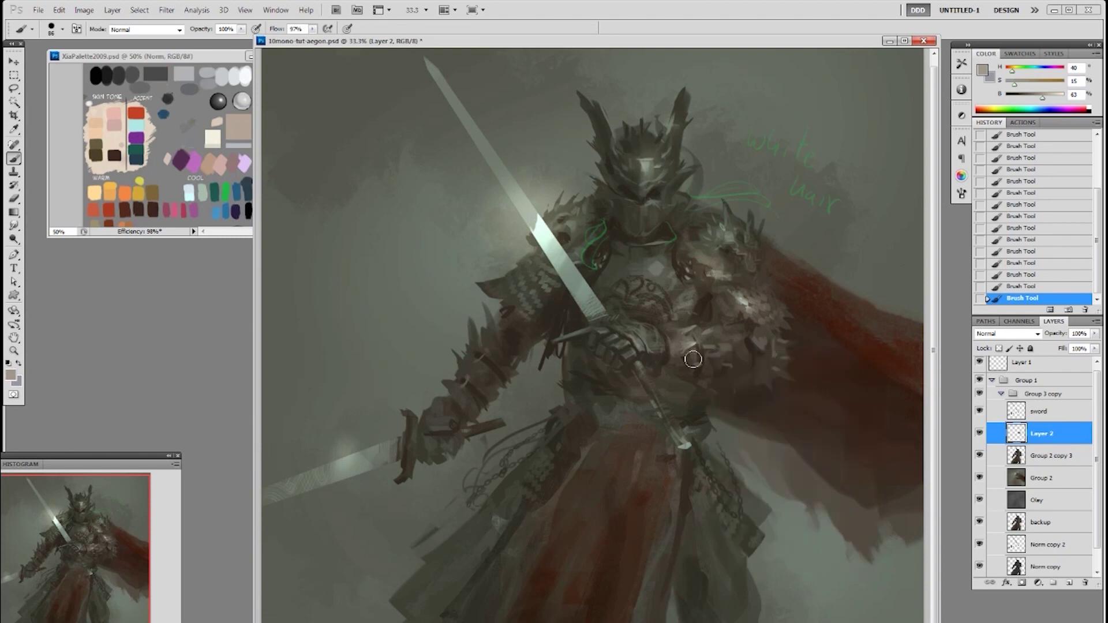
Return to the 19 px brush and add dark sampled accents between the forearm plates
{"action": "left_click", "coordinate": [697, 358], "text": "alt"}
{"action": "right_click", "coordinate": [803, 348]}
{"action": "left_click", "coordinate": [881, 420]}
{"action": "left_click", "coordinate": [736, 329]}
{"action": "left_click", "coordinate": [705, 350], "text": "alt"}
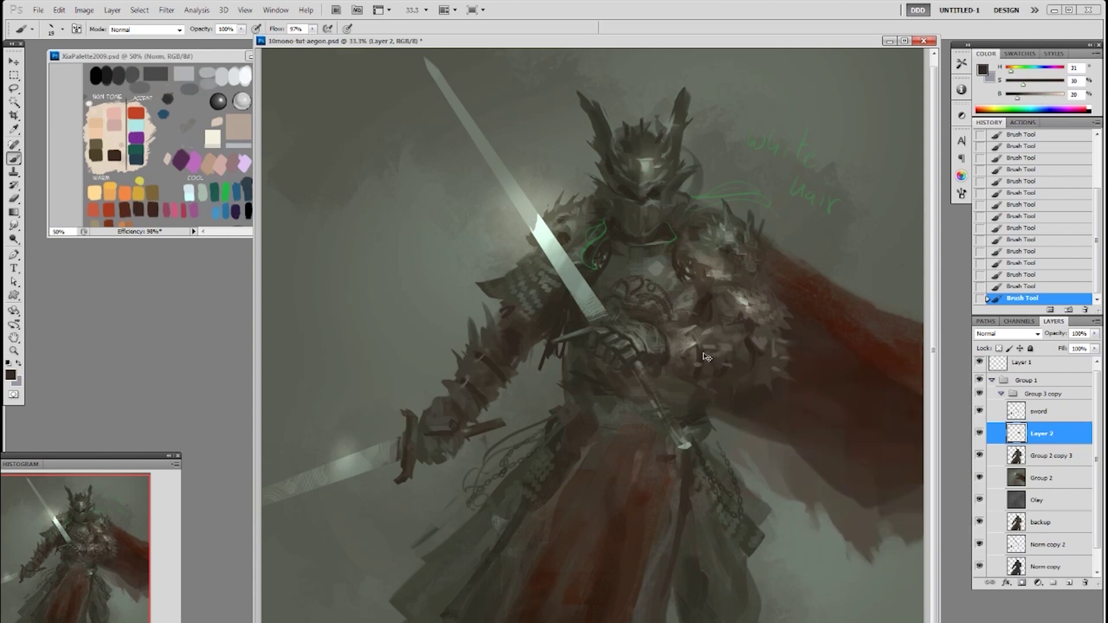
Rework the overall shading of the forearm armor at 25% zoom with sampled light and dark tones
{"action": "key", "text": "ctrl+minus"}
{"action": "left_click", "coordinate": [685, 356], "text": "alt"}
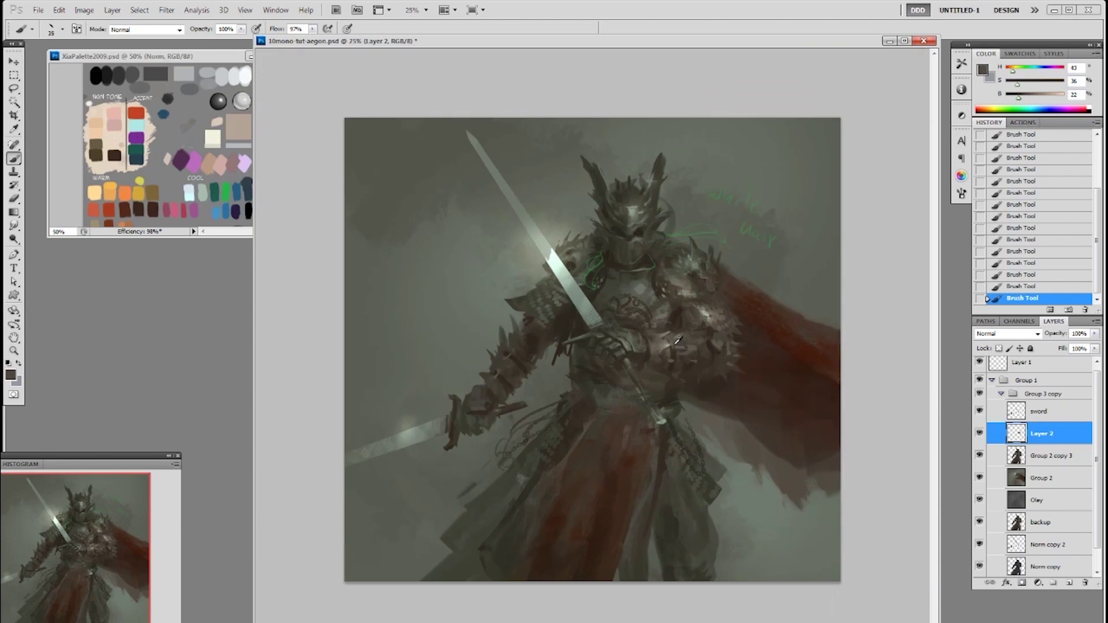
{"action": "left_click", "coordinate": [678, 356], "text": "alt"}
{"action": "left_click", "coordinate": [679, 343], "text": "alt"}
{"action": "left_click", "coordinate": [678, 349], "text": "alt"}
{"action": "left_click", "coordinate": [683, 332], "text": "alt"}
{"action": "left_click", "coordinate": [679, 333], "text": "alt"}
{"action": "left_click", "coordinate": [674, 334], "text": "alt"}
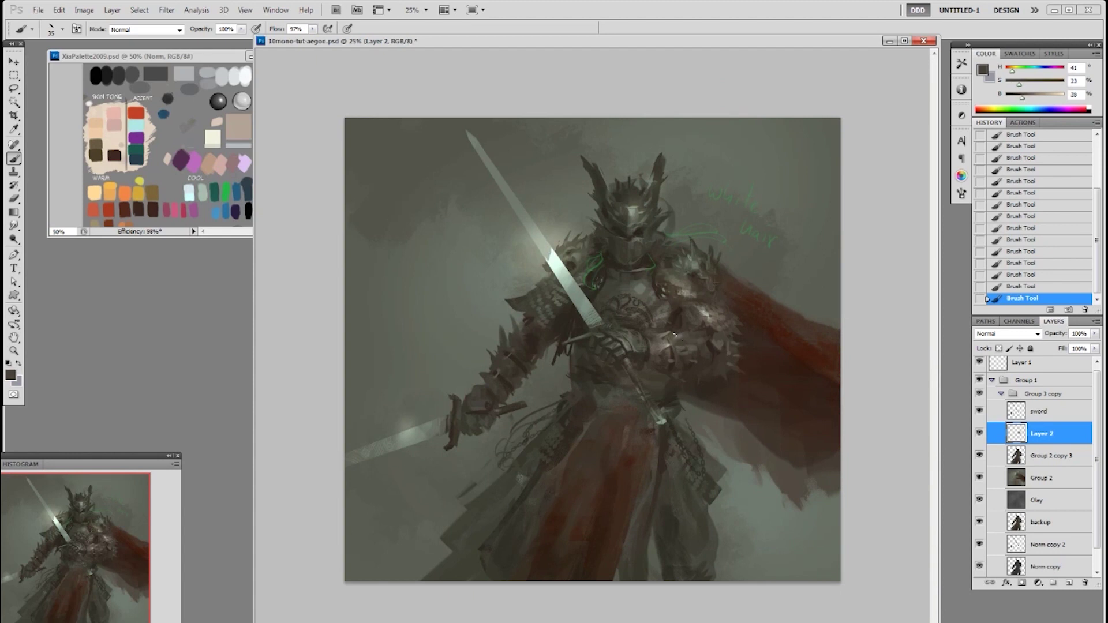
Add final sampled-tone strokes to the forearm and compare the painting with Group 3 copy hidden and shown
{"action": "left_click", "coordinate": [680, 336], "text": "alt"}
{"action": "left_click", "coordinate": [688, 336], "text": "alt"}
{"action": "left_click", "coordinate": [979, 395]}
{"action": "left_click", "coordinate": [979, 395]}
{"action": "mouse_move", "coordinate": [1096, 526]}
{"action": "left_mouse_down"}
{"action": "mouse_move", "coordinate": [1092, 558]}
{"action": "mouse_move", "coordinate": [1092, 516]}
{"action": "left_mouse_up"}
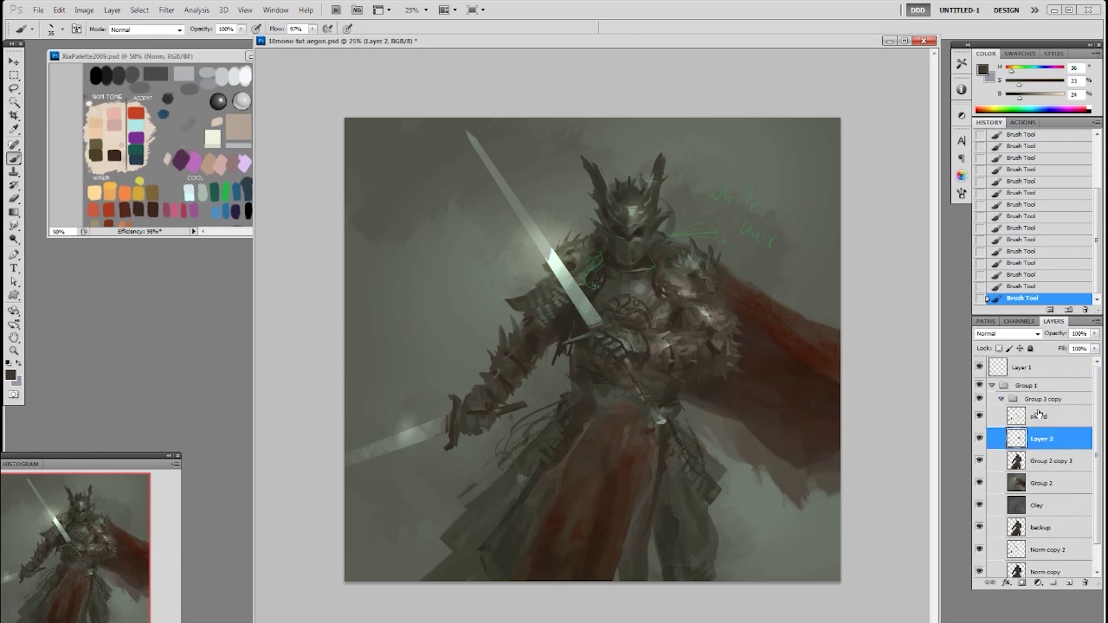
Try lighter sampled strokes on the wrist armor and revert them to an earlier history state
{"action": "left_click", "coordinate": [675, 352], "text": "alt"}
{"action": "left_click", "coordinate": [656, 351], "text": "alt"}
{"action": "left_click", "coordinate": [654, 345], "text": "alt"}
{"action": "left_click", "coordinate": [1018, 285]}
{"action": "left_click", "coordinate": [1030, 240]}
{"action": "left_click", "coordinate": [1028, 230]}
{"action": "left_click", "coordinate": [1032, 193]}
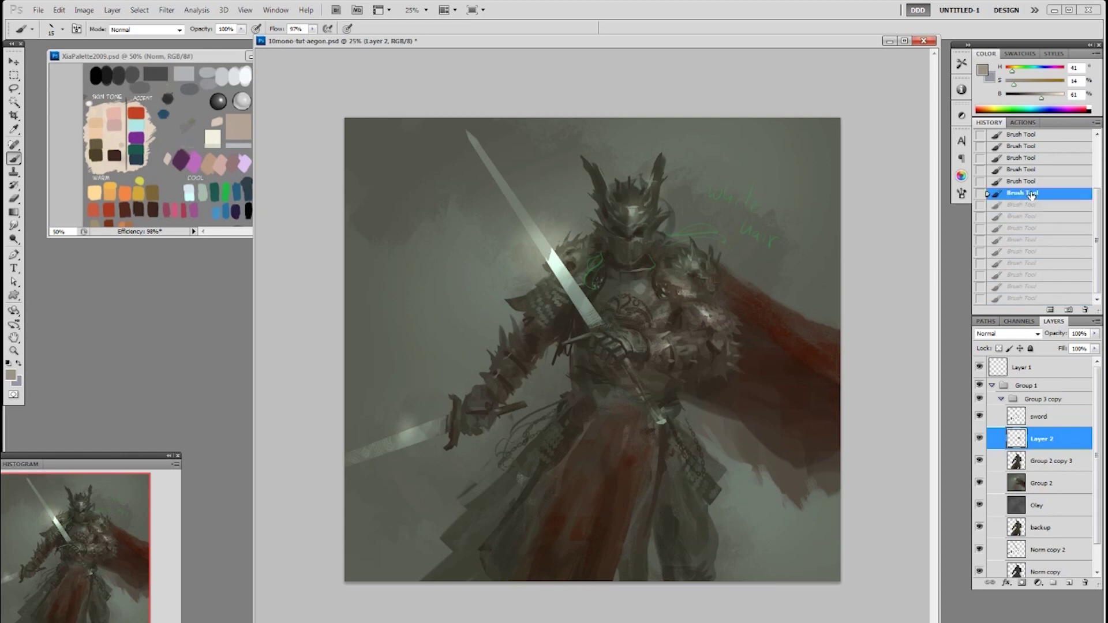
Paint short light strokes on the wrist plate beside the sword hand with the small brush
{"action": "key", "text": "ctrl+plus"}
{"action": "left_click_drag", "start_coordinate": [678, 346], "coordinate": [676, 355]}
{"action": "left_click", "coordinate": [675, 341]}
{"action": "left_click_drag", "start_coordinate": [679, 353], "coordinate": [678, 356]}
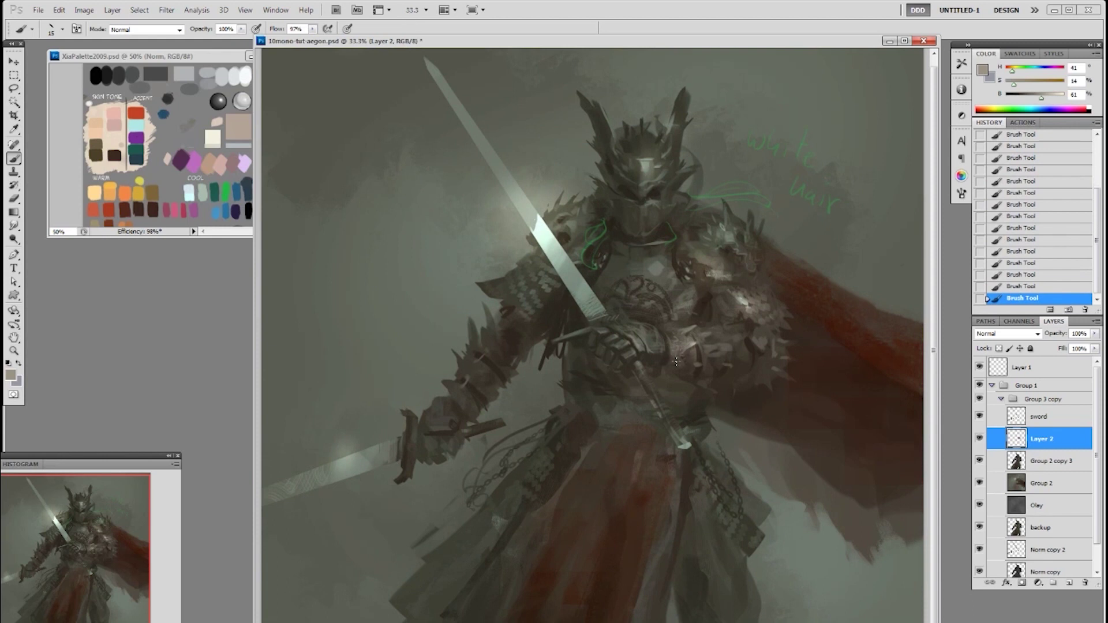
Add dark and mid sampled tones along the wrist edge and between the forearm plates
{"action": "left_click", "coordinate": [687, 330], "text": "alt"}
{"action": "left_click", "coordinate": [672, 333], "text": "alt"}
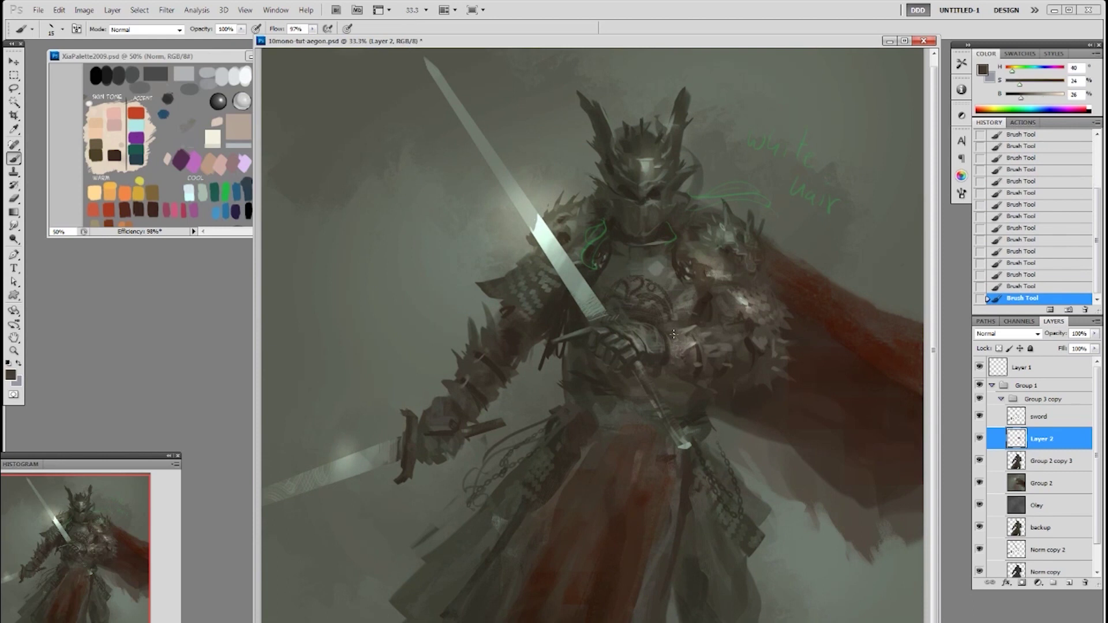
{"action": "left_click", "coordinate": [699, 365], "text": "alt"}
{"action": "left_click", "coordinate": [707, 349], "text": "alt"}
{"action": "left_click", "coordinate": [715, 367], "text": "alt"}
Soften the middle of the forearm with the round 50 px brush in sampled tones
{"action": "right_click", "coordinate": [772, 359]}
{"action": "left_click", "coordinate": [864, 486]}
{"action": "left_click", "coordinate": [706, 375]}
{"action": "left_click", "coordinate": [711, 355], "text": "alt"}
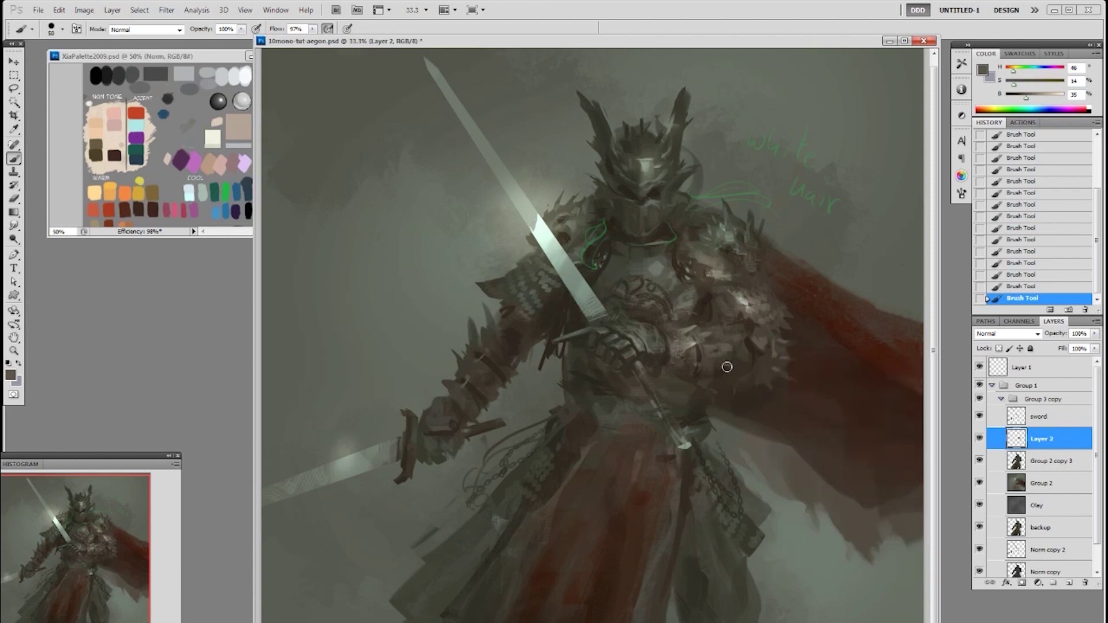
Refine the upper edge and center of the forearm plates using the 19 px brushes and sampled tones
{"action": "right_click", "coordinate": [801, 335]}
{"action": "left_click", "coordinate": [894, 402]}
{"action": "left_click", "coordinate": [707, 326], "text": "alt"}
{"action": "left_click", "coordinate": [709, 328], "text": "alt"}
{"action": "left_click", "coordinate": [710, 339], "text": "alt"}
{"action": "right_click", "coordinate": [724, 352]}
{"action": "left_click", "coordinate": [816, 428]}
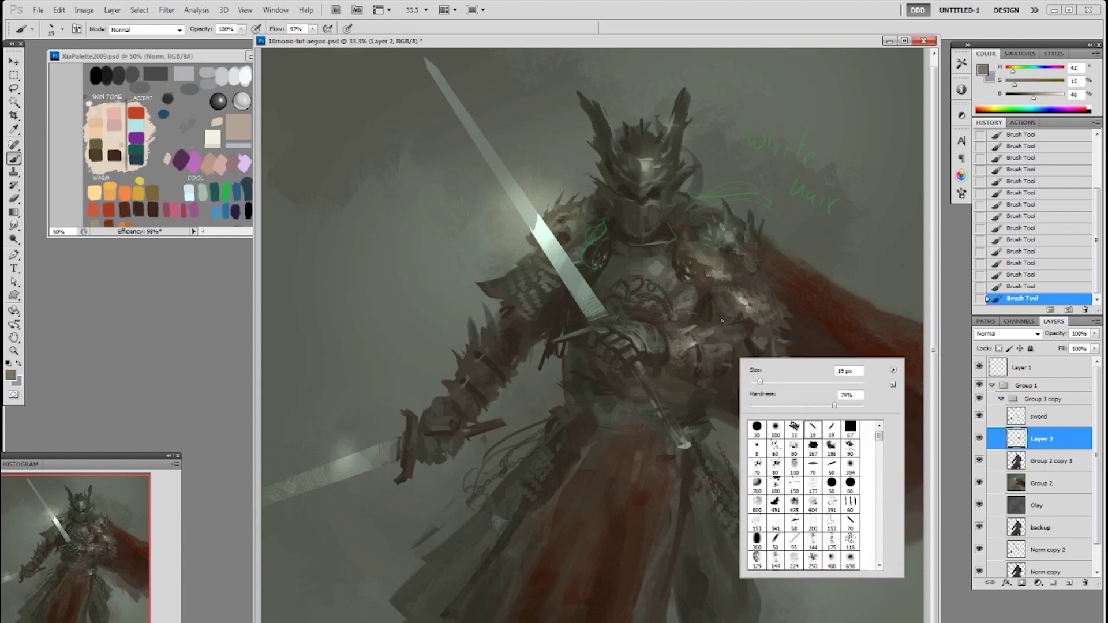
{"action": "left_click", "coordinate": [710, 347]}
{"action": "left_click", "coordinate": [723, 349], "text": "alt"}
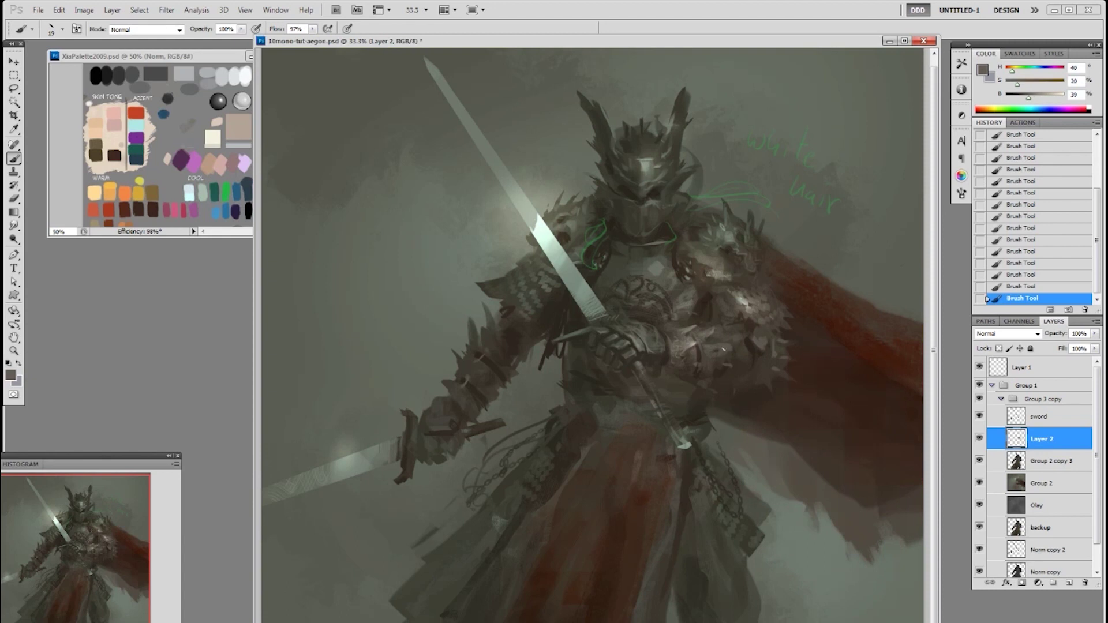
Blend sampled tones over the wrist plates at 50% opacity and restore the brush to 100%
{"action": "left_click", "coordinate": [695, 341], "text": "alt"}
{"action": "key", "text": "5"}
{"action": "left_click", "coordinate": [699, 351], "text": "alt"}
{"action": "key", "text": "0"}
Erase along the upper edge of the forearm guard and repaint it with the 19 px brush in a sampled tone
{"action": "key", "text": "e"}
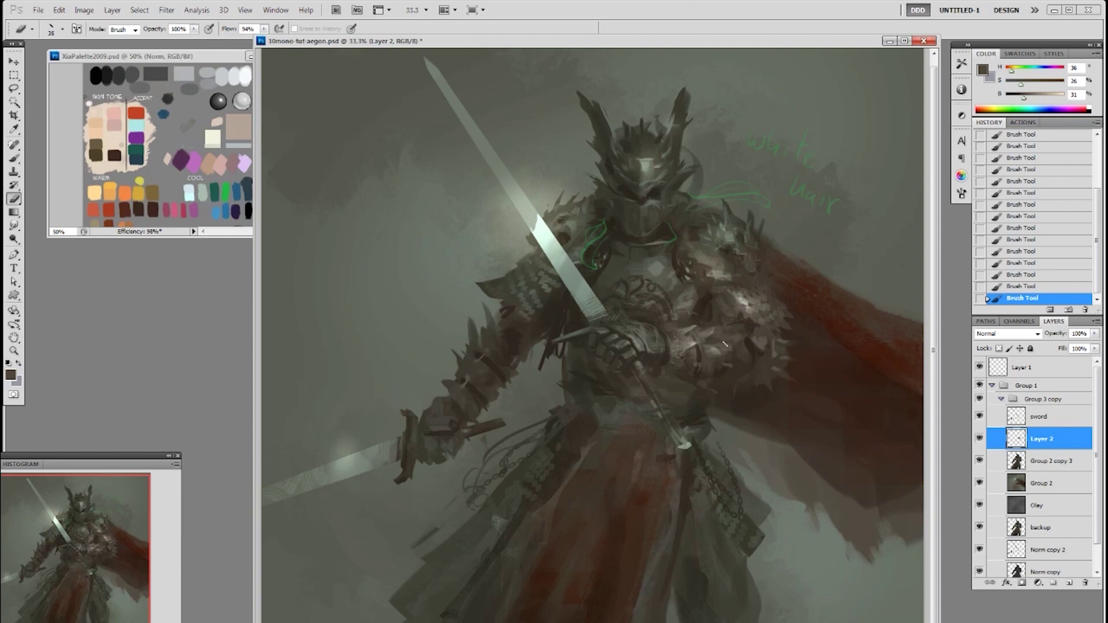
{"action": "left_click_drag", "start_coordinate": [703, 333], "coordinate": [697, 313]}
{"action": "key", "text": "b"}
{"action": "right_click", "coordinate": [695, 324]}
{"action": "left_click", "coordinate": [802, 390]}
{"action": "left_click", "coordinate": [690, 328], "text": "alt"}
{"action": "mouse_move", "coordinate": [689, 324]}
{"action": "left_mouse_down"}
{"action": "mouse_move", "coordinate": [675, 327]}
{"action": "mouse_move", "coordinate": [698, 323]}
{"action": "left_mouse_up"}
{"action": "key", "text": "e"}
Rework the wrist and forearm plates with several sampled tones and undo the last stroke
{"action": "left_click", "coordinate": [693, 343], "text": "alt"}
{"action": "mouse_move", "coordinate": [694, 345]}
{"action": "left_mouse_down"}
{"action": "mouse_move", "coordinate": [692, 361]}
{"action": "mouse_move", "coordinate": [688, 350]}
{"action": "mouse_move", "coordinate": [708, 356]}
{"action": "left_mouse_up"}
{"action": "left_click", "coordinate": [694, 356], "text": "alt"}
{"action": "left_click", "coordinate": [691, 346], "text": "alt"}
{"action": "left_click", "coordinate": [687, 352], "text": "alt"}
{"action": "left_click", "coordinate": [708, 349], "text": "alt"}
{"action": "left_click", "coordinate": [703, 351], "text": "alt"}
{"action": "key", "text": "ctrl+z"}
Repaint the lower wrist edge with sampled tones, replacing one undone stroke
{"action": "left_click", "coordinate": [699, 348], "text": "alt"}
{"action": "left_click_drag", "start_coordinate": [716, 348], "coordinate": [676, 378]}
{"action": "left_click", "coordinate": [670, 353], "text": "alt"}
{"action": "key", "text": "ctrl+z"}
{"action": "left_click_drag", "start_coordinate": [664, 369], "coordinate": [668, 359]}
{"action": "left_click_drag", "start_coordinate": [781, 309], "coordinate": [786, 303]}
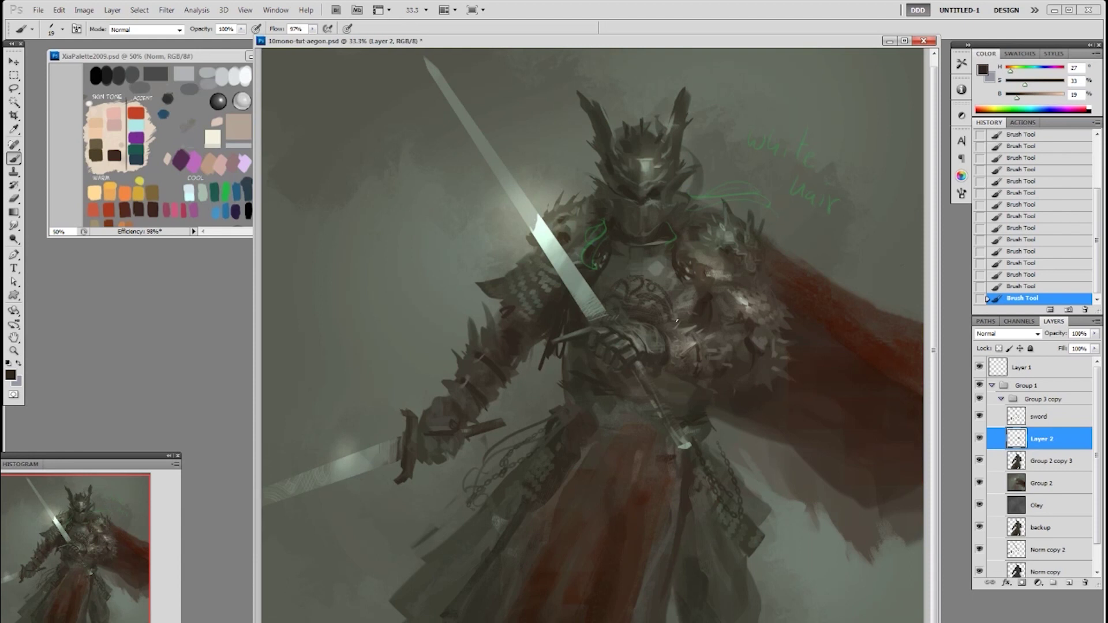
Paint a dark line between the forearm plates and shade the wrist's lower edge with sampled tones
{"action": "left_click", "coordinate": [711, 344], "text": "alt"}
{"action": "left_click_drag", "start_coordinate": [719, 342], "coordinate": [725, 358]}
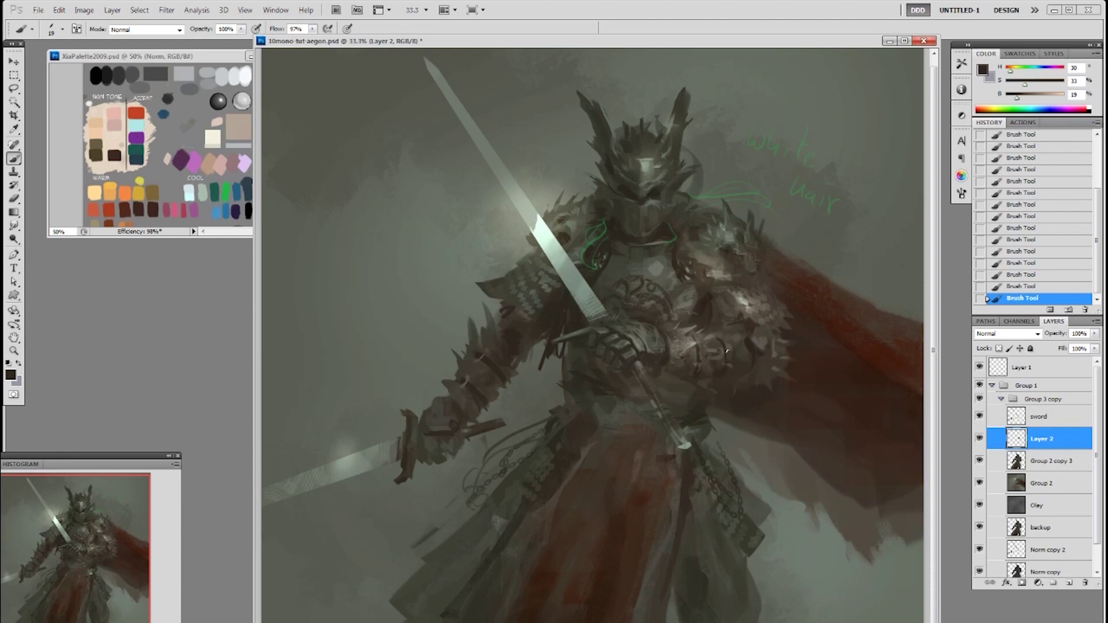
{"action": "left_click", "coordinate": [688, 381], "text": "alt"}
{"action": "left_click", "coordinate": [681, 375], "text": "alt"}
{"action": "left_click", "coordinate": [701, 352], "text": "alt"}
{"action": "left_click", "coordinate": [699, 364], "text": "alt"}
Detail the central forearm plate with closely sampled midtones using the 19 px brush
{"action": "left_click", "coordinate": [713, 351], "text": "alt"}
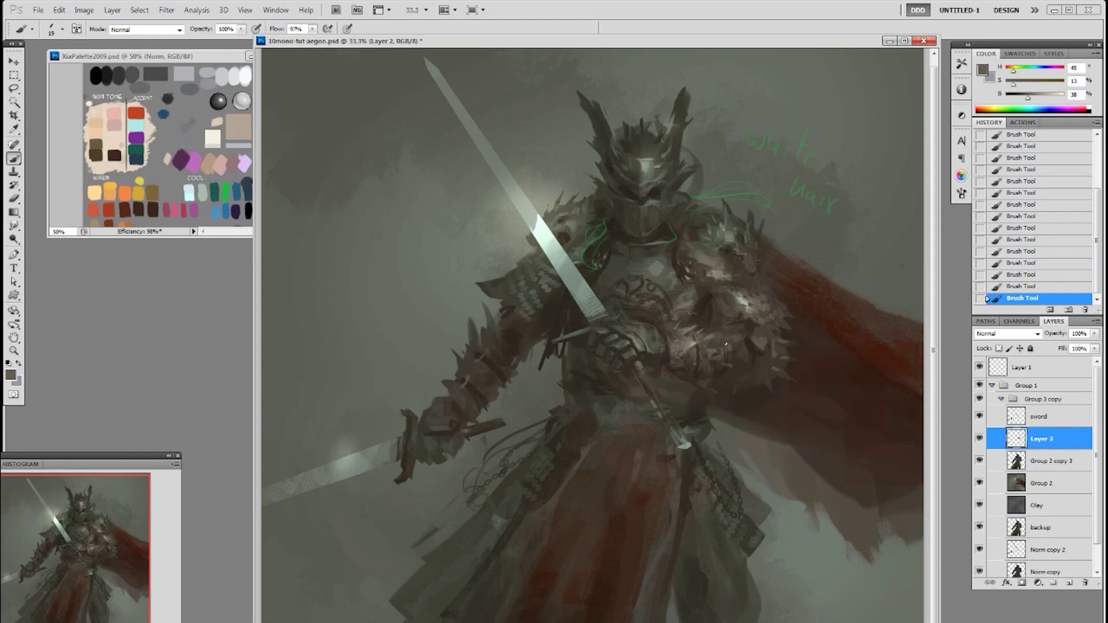
{"action": "left_click", "coordinate": [714, 355], "text": "alt"}
{"action": "left_click", "coordinate": [716, 350], "text": "alt"}
{"action": "left_click", "coordinate": [717, 350], "text": "alt"}
{"action": "left_click", "coordinate": [718, 356], "text": "alt"}
Smooth the forearm shading toward the elbow with the round 50 px brush and sampled tones
{"action": "right_click", "coordinate": [729, 363]}
{"action": "left_click", "coordinate": [880, 465]}
{"action": "left_click", "coordinate": [728, 365]}
{"action": "left_click", "coordinate": [729, 341], "text": "alt"}
{"action": "left_click", "coordinate": [722, 350], "text": "alt"}
{"action": "left_click", "coordinate": [742, 350], "text": "alt"}
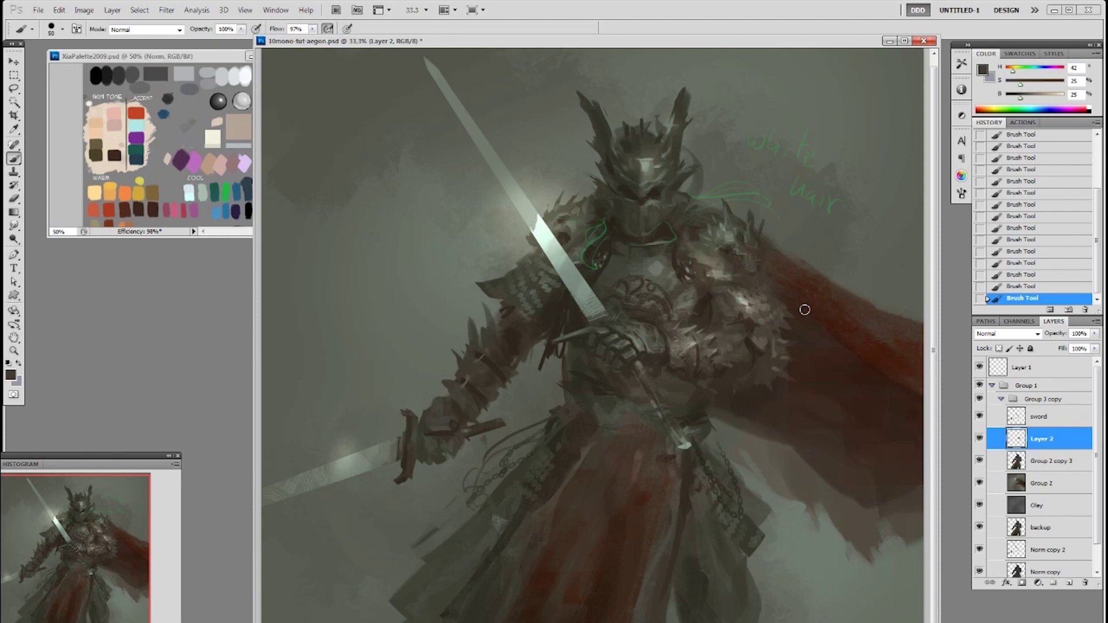
Sample a dark tone and darken the area between the forearm and elbow, finishing with the textured 80 px brush
{"action": "right_click", "coordinate": [752, 305]}
{"action": "left_click", "coordinate": [825, 381]}
{"action": "left_click", "coordinate": [721, 307], "text": "alt"}
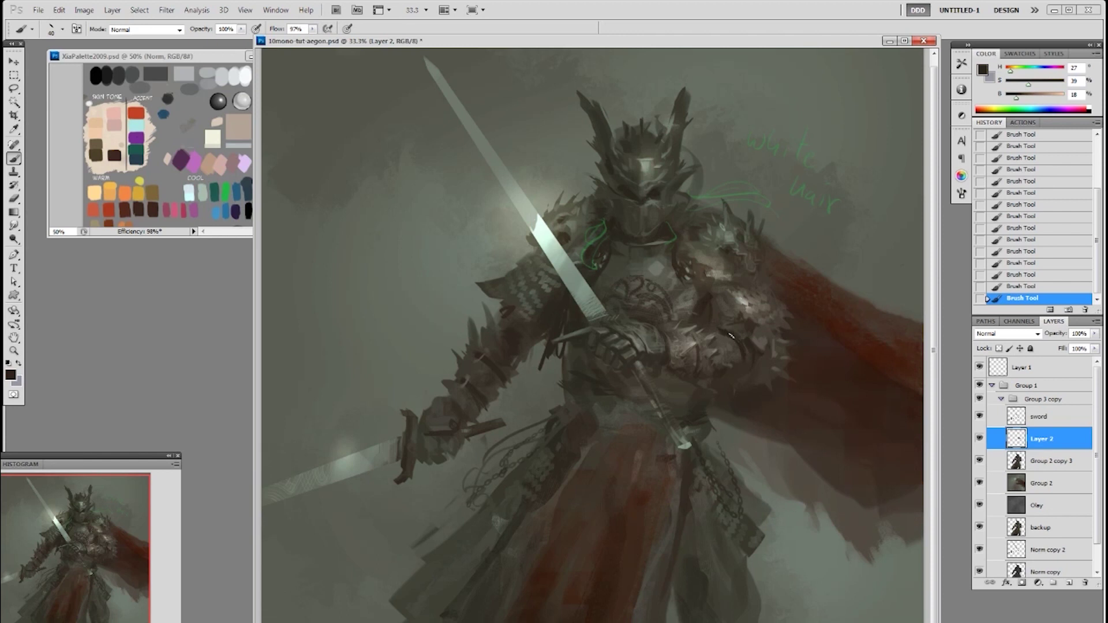
{"action": "right_click", "coordinate": [799, 354]}
{"action": "left_click", "coordinate": [907, 479]}
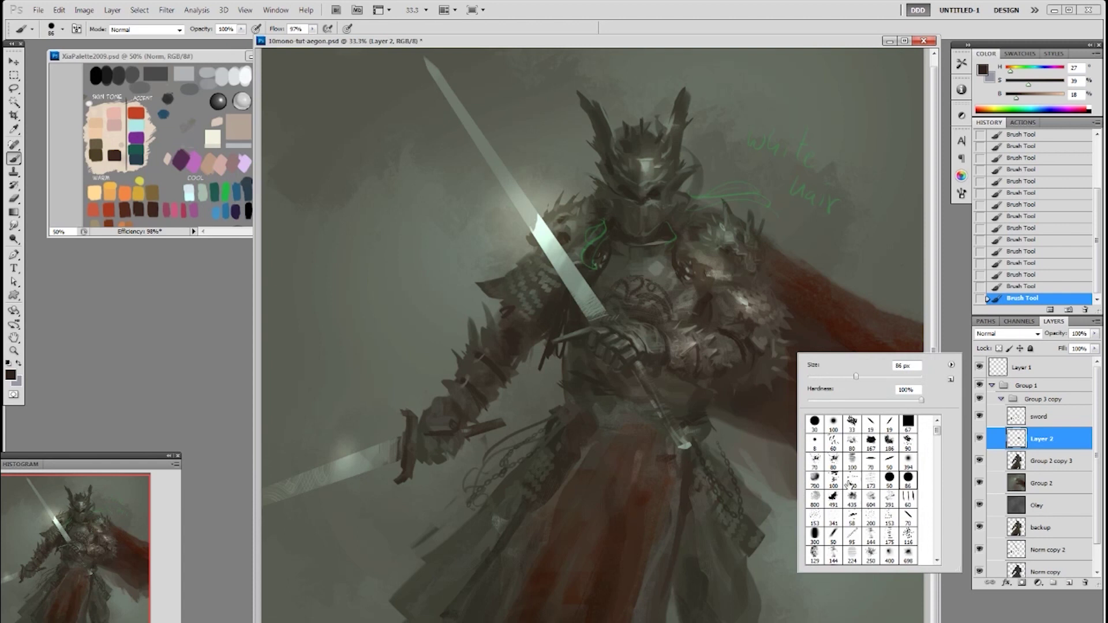
{"action": "left_click", "coordinate": [834, 461]}
{"action": "left_click", "coordinate": [737, 341]}
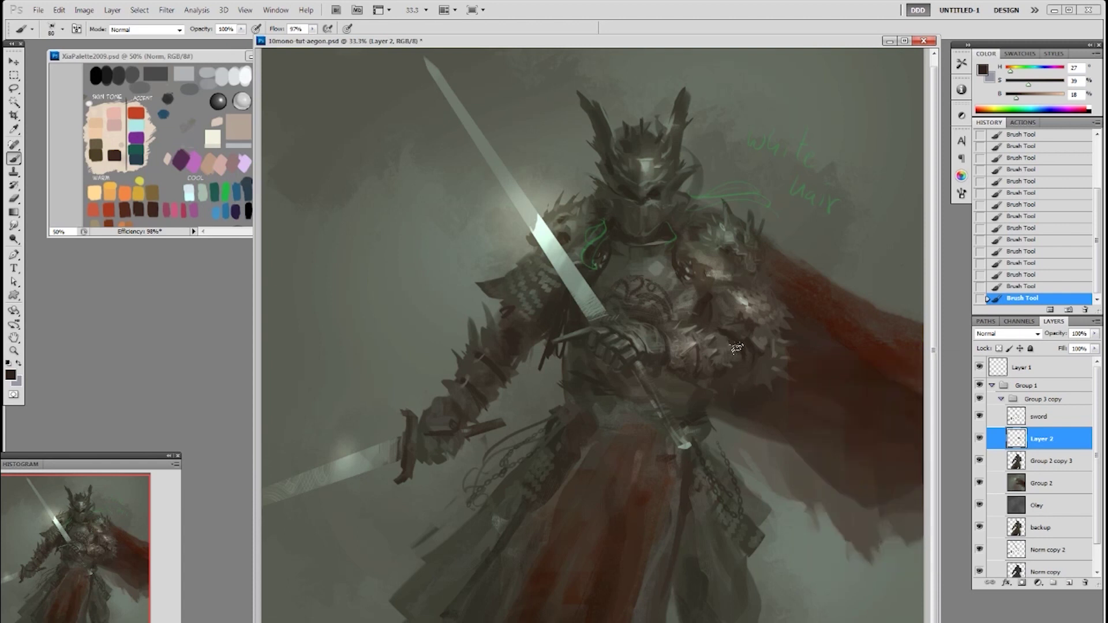
Return to the 19 px brush and add sampled midtones and a brighter accent across the forearm plates
{"action": "right_click", "coordinate": [774, 336]}
{"action": "left_click", "coordinate": [855, 415]}
{"action": "left_click", "coordinate": [729, 344], "text": "alt"}
{"action": "left_click", "coordinate": [708, 348], "text": "alt"}
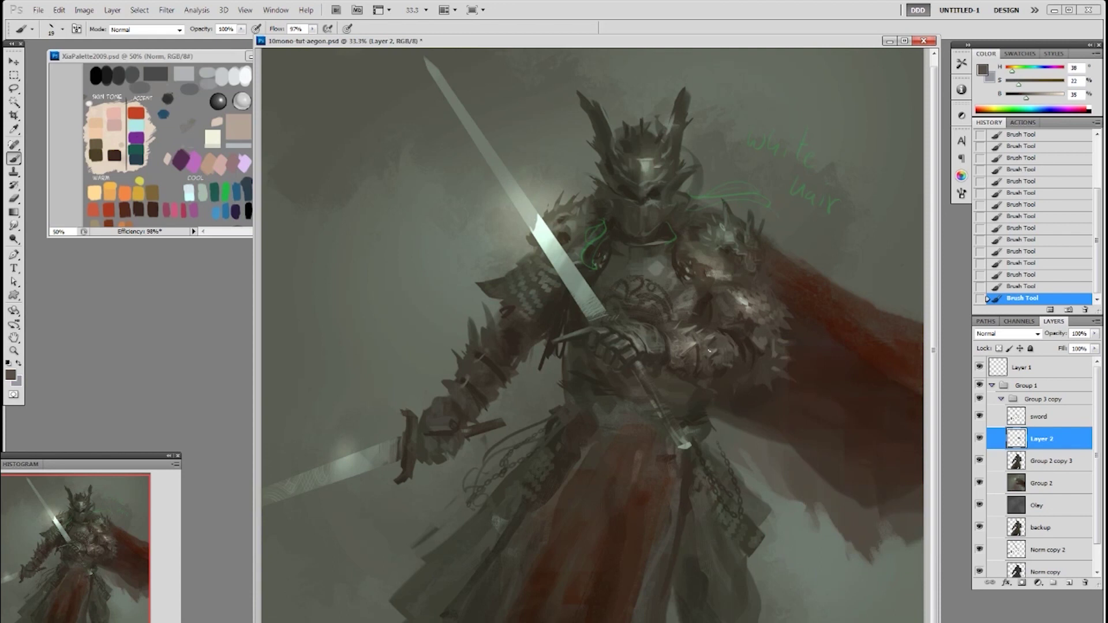
{"action": "left_click", "coordinate": [705, 343], "text": "alt"}
{"action": "left_click", "coordinate": [1048, 99]}
{"action": "left_click", "coordinate": [730, 358], "text": "alt"}
{"action": "left_click", "coordinate": [737, 353], "text": "alt"}
Switch to another brush preset, reduce its size, and paint dark sampled shading beside the elbow spikes
{"action": "right_click", "coordinate": [737, 352]}
{"action": "left_click", "coordinate": [883, 516]}
{"action": "left_click", "coordinate": [728, 376]}
{"action": "key", "text": "bracketleft"}
{"action": "key", "text": "bracketleft"}
{"action": "key", "text": "bracketleft"}
{"action": "key", "text": "bracketleft"}
{"action": "key", "text": "bracketleft"}
{"action": "left_click", "coordinate": [741, 335], "text": "alt"}
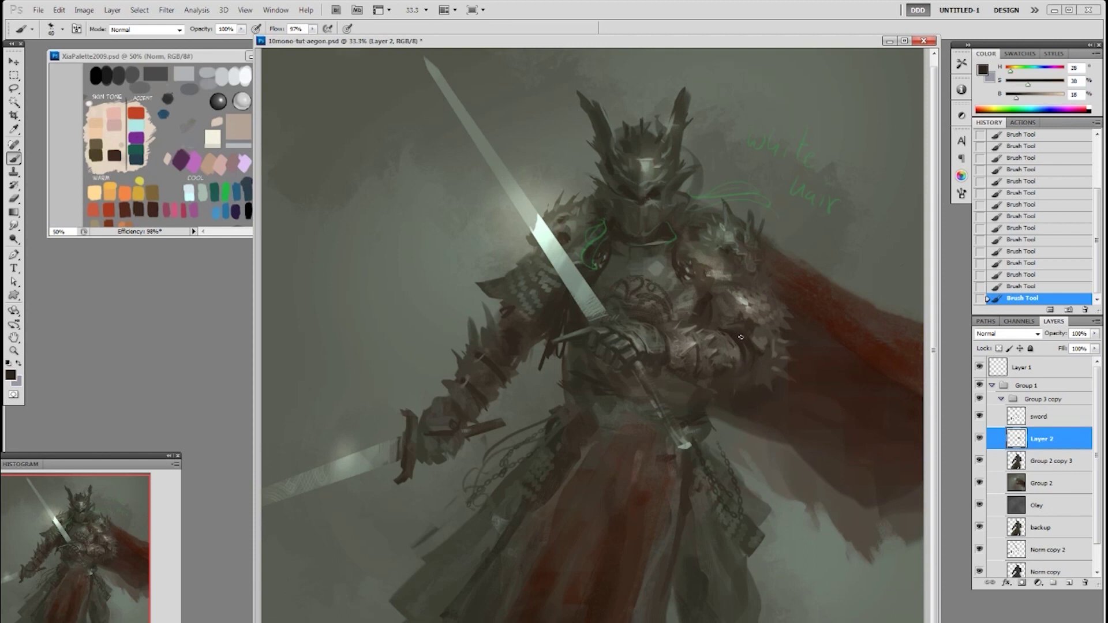
Lasso the elbow spikes on Group 2 copy 3 and paste a copy onto a new layer above Layer 2
{"action": "left_click", "coordinate": [1021, 457]}
{"action": "key", "text": "l"}
{"action": "mouse_move", "coordinate": [749, 391]}
{"action": "left_mouse_down"}
{"action": "mouse_move", "coordinate": [747, 345]}
{"action": "mouse_move", "coordinate": [768, 330]}
{"action": "mouse_move", "coordinate": [816, 353]}
{"action": "mouse_move", "coordinate": [745, 393]}
{"action": "left_mouse_up"}
{"action": "key", "text": "ctrl+c"}
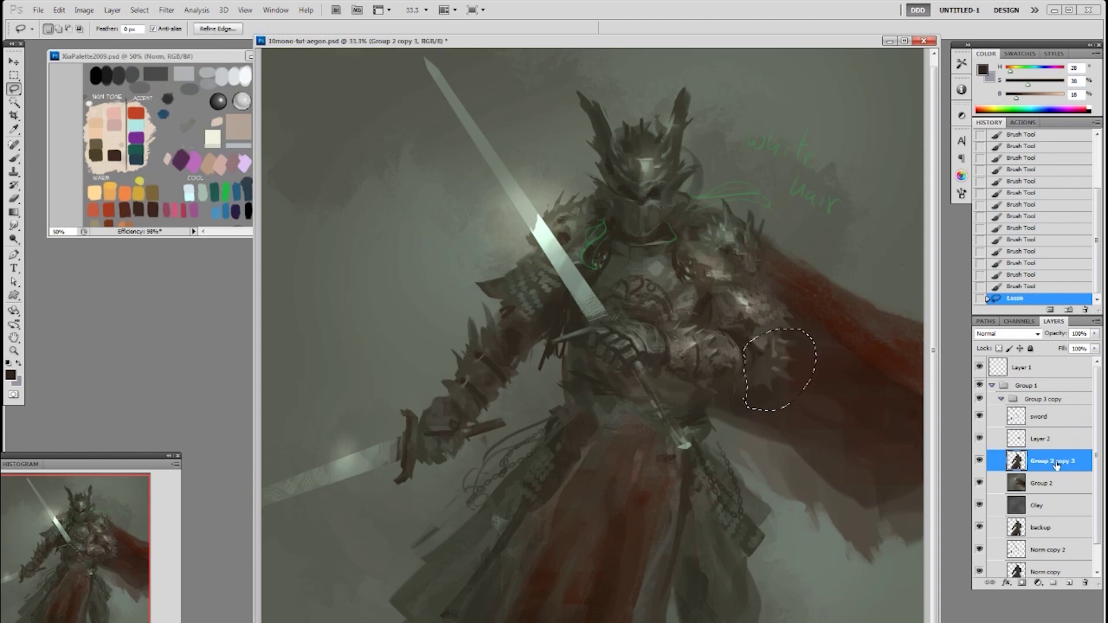
{"action": "key", "text": "alt+bracketright"}
{"action": "key", "text": "ctrl+v"}
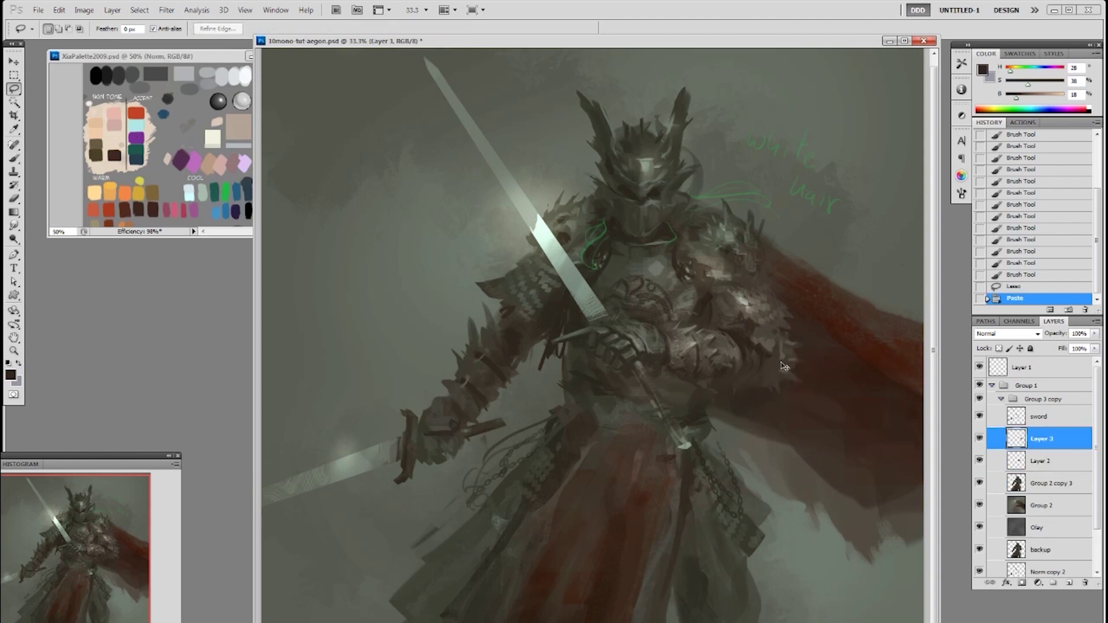
Move the copied spikes to the elbow and free-transform them to about 120% width and 114% height with a slight rotation
{"action": "key", "text": "v"}
{"action": "mouse_move", "coordinate": [784, 364]}
{"action": "left_mouse_down"}
{"action": "mouse_move", "coordinate": [768, 374]}
{"action": "mouse_move", "coordinate": [808, 332]}
{"action": "left_mouse_up"}
{"action": "key", "text": "ctrl+t"}
{"action": "left_click_drag", "start_coordinate": [737, 418], "coordinate": [734, 414]}
{"action": "left_click_drag", "start_coordinate": [802, 332], "coordinate": [800, 334]}
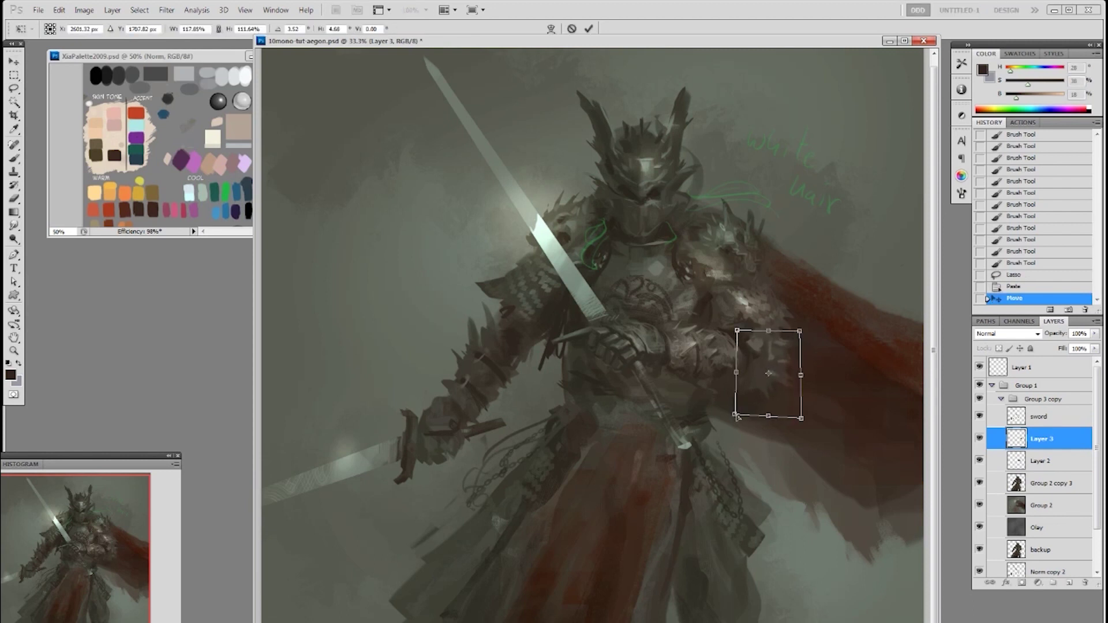
{"action": "left_click_drag", "start_coordinate": [736, 413], "coordinate": [732, 418]}
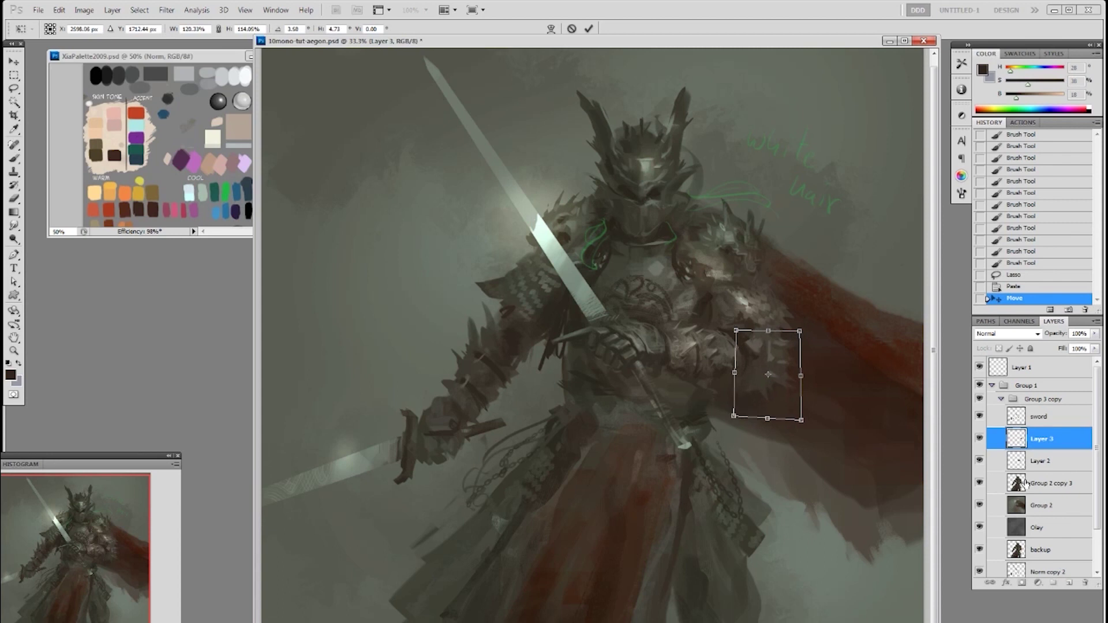
{"action": "key", "text": "Return"}
Erase the original elbow spikes on Group 2 copy 3 with the eraser enlarged to 150 px
{"action": "left_click", "coordinate": [1051, 484]}
{"action": "key", "text": "b"}
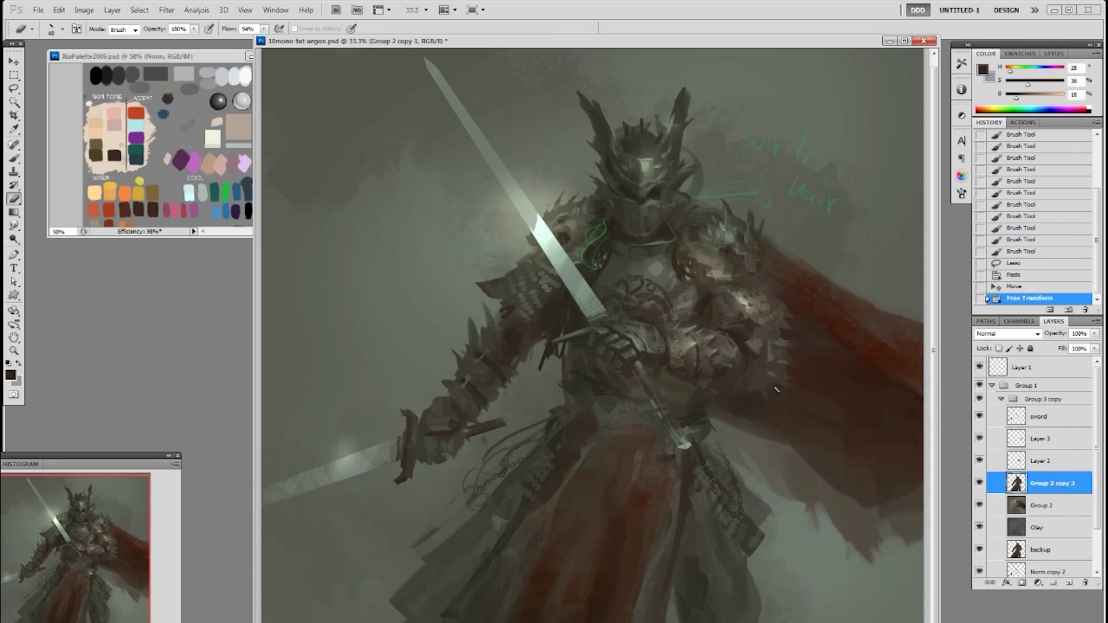
{"action": "key", "text": "bracketright"}
{"action": "key", "text": "bracketright"}
{"action": "key", "text": "bracketright"}
{"action": "key", "text": "bracketright"}
{"action": "key", "text": "bracketright"}
{"action": "key", "text": "bracketright"}
{"action": "mouse_move", "coordinate": [802, 354]}
{"action": "left_mouse_down"}
{"action": "mouse_move", "coordinate": [762, 409]}
{"action": "mouse_move", "coordinate": [775, 401]}
{"action": "left_mouse_up"}
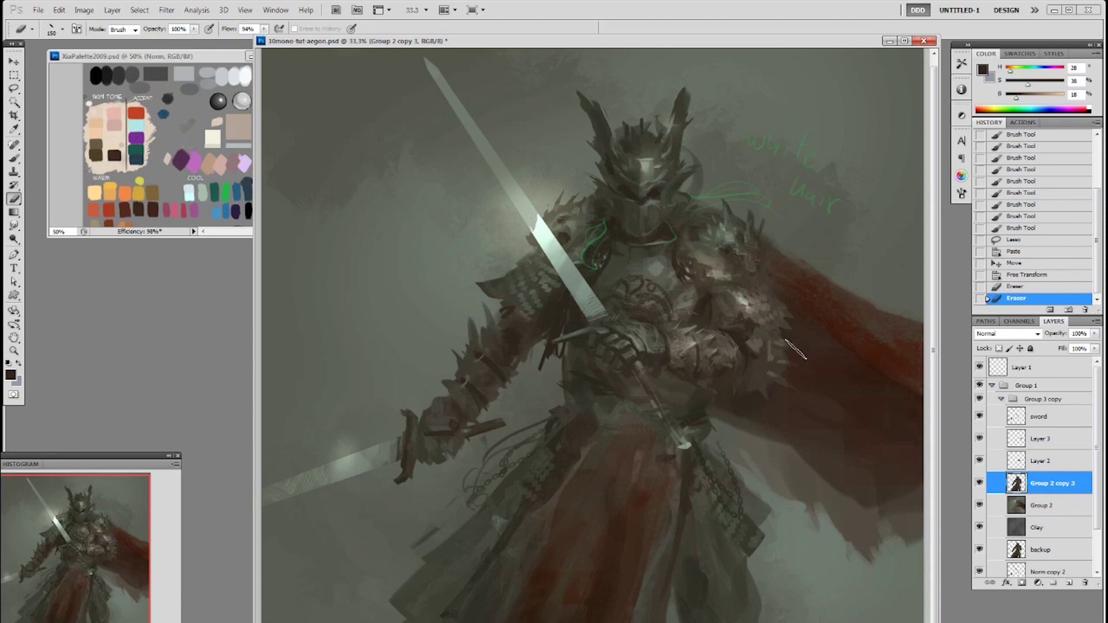
{"action": "left_click_drag", "start_coordinate": [792, 353], "coordinate": [779, 369]}
{"action": "left_click_drag", "start_coordinate": [799, 352], "coordinate": [771, 378]}
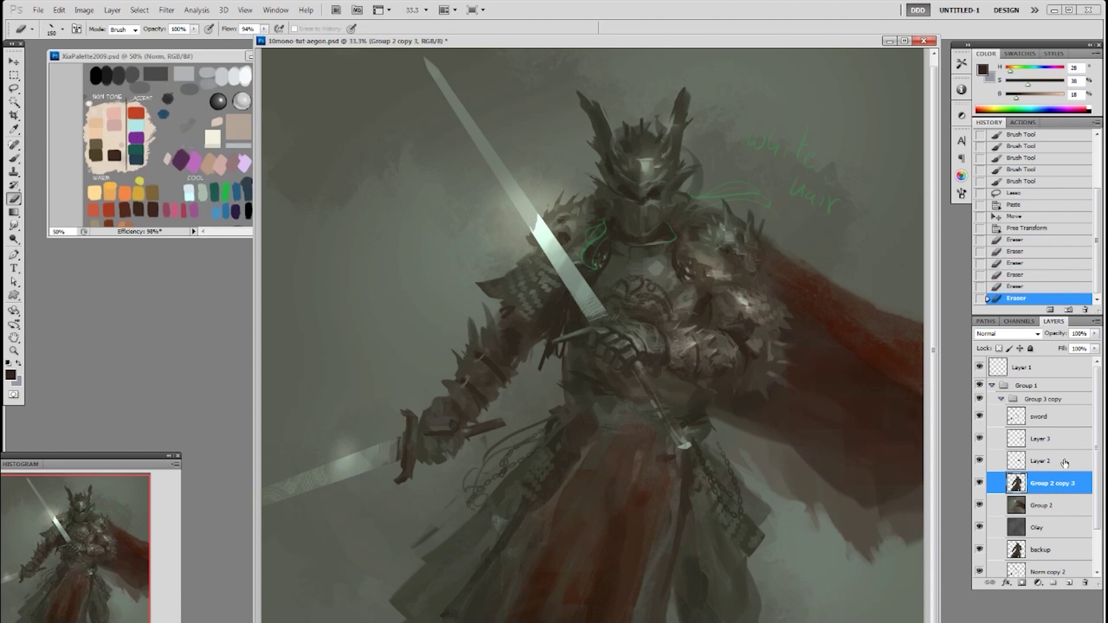
Merge Layer 3 down into Layer 2 and paint dark shading between the forearm and elbow spikes
{"action": "left_click", "coordinate": [1016, 442]}
{"action": "key", "text": "ctrl+e"}
{"action": "key", "text": "b"}
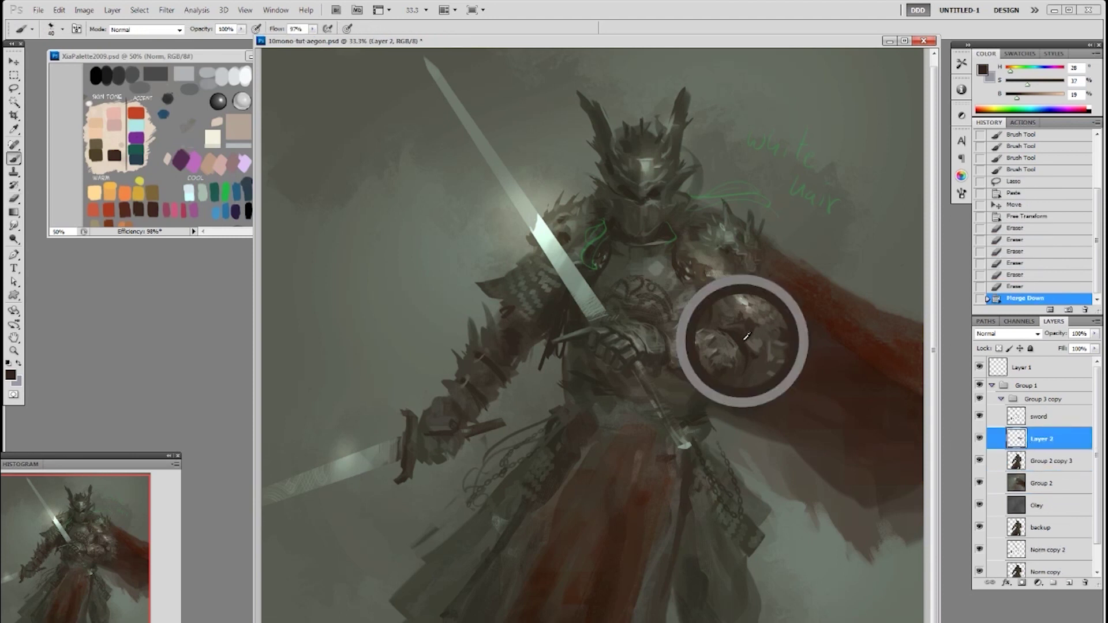
{"action": "mouse_move", "coordinate": [747, 336]}
{"action": "left_mouse_down"}
{"action": "mouse_move", "coordinate": [761, 345]}
{"action": "mouse_move", "coordinate": [750, 347]}
{"action": "left_mouse_up"}
{"action": "left_click_drag", "start_coordinate": [756, 341], "coordinate": [720, 377]}
Blend the elbow and the forearm's underside with the 19 px brush in sampled light and dark tones
{"action": "right_click", "coordinate": [789, 342]}
{"action": "left_click", "coordinate": [868, 415]}
{"action": "left_click", "coordinate": [729, 352], "text": "alt"}
{"action": "left_click", "coordinate": [729, 376], "text": "alt"}
{"action": "left_click", "coordinate": [743, 350], "text": "alt"}
{"action": "left_click", "coordinate": [744, 345], "text": "alt"}
{"action": "left_click", "coordinate": [723, 371], "text": "alt"}
{"action": "left_click_drag", "start_coordinate": [726, 375], "coordinate": [721, 380]}
{"action": "left_click_drag", "start_coordinate": [726, 378], "coordinate": [738, 391]}
{"action": "left_click", "coordinate": [706, 383], "text": "alt"}
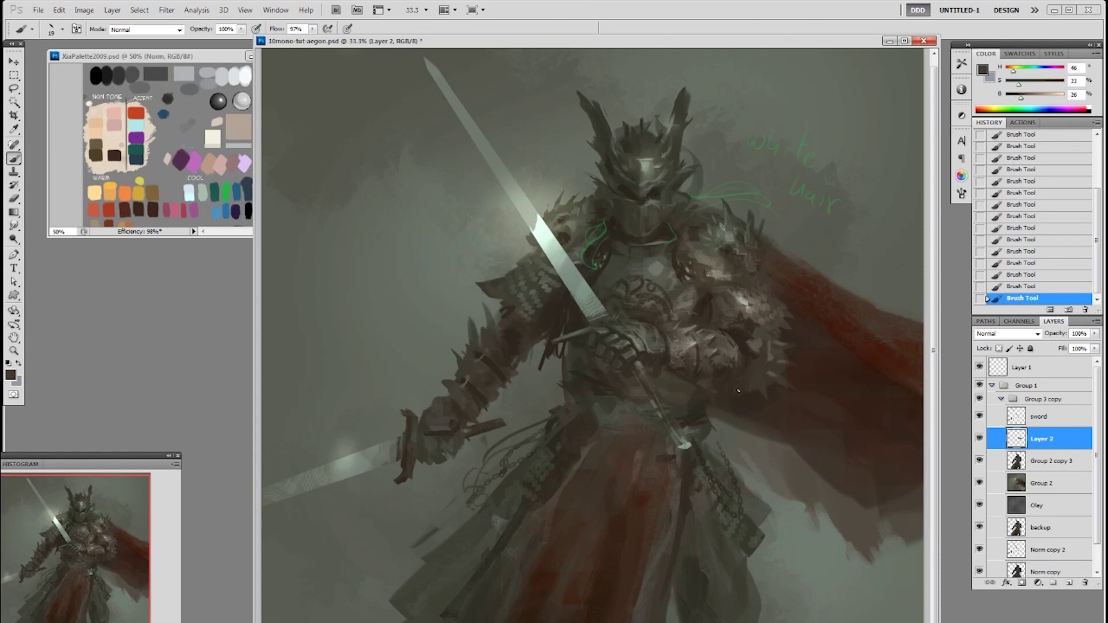
Refine the wrist cuff and adjoining forearm plate with sampled tones
{"action": "left_click", "coordinate": [674, 341], "text": "alt"}
{"action": "left_click", "coordinate": [673, 343], "text": "alt"}
{"action": "left_click", "coordinate": [676, 348], "text": "alt"}
{"action": "left_click", "coordinate": [702, 346], "text": "alt"}
{"action": "left_click", "coordinate": [700, 350], "text": "alt"}
Shape the lower edge of the forearm armor with sampled dark and mid tones
{"action": "left_click", "coordinate": [699, 377], "text": "alt"}
{"action": "left_click", "coordinate": [712, 388], "text": "alt"}
{"action": "left_click", "coordinate": [704, 376], "text": "alt"}
{"action": "left_click", "coordinate": [709, 376], "text": "alt"}
{"action": "left_click", "coordinate": [691, 366], "text": "alt"}
{"action": "left_click", "coordinate": [686, 359], "text": "alt"}
{"action": "left_click", "coordinate": [701, 382], "text": "alt"}
Erase excess paint beneath the forearm and repaint its underside with sampled tones
{"action": "key", "text": "e"}
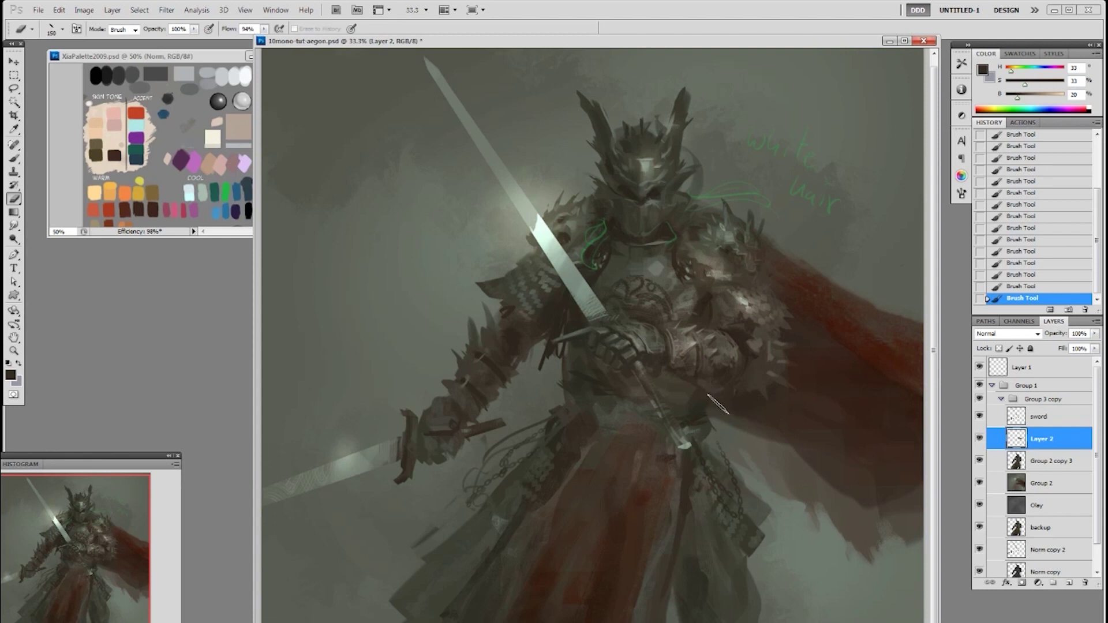
{"action": "left_click_drag", "start_coordinate": [707, 394], "coordinate": [716, 401]}
{"action": "mouse_move", "coordinate": [719, 405]}
{"action": "left_mouse_down"}
{"action": "mouse_move", "coordinate": [700, 383]}
{"action": "mouse_move", "coordinate": [728, 399]}
{"action": "left_mouse_up"}
{"action": "key", "text": "b"}
{"action": "left_click", "coordinate": [704, 381], "text": "alt"}
{"action": "left_click", "coordinate": [710, 386], "text": "alt"}
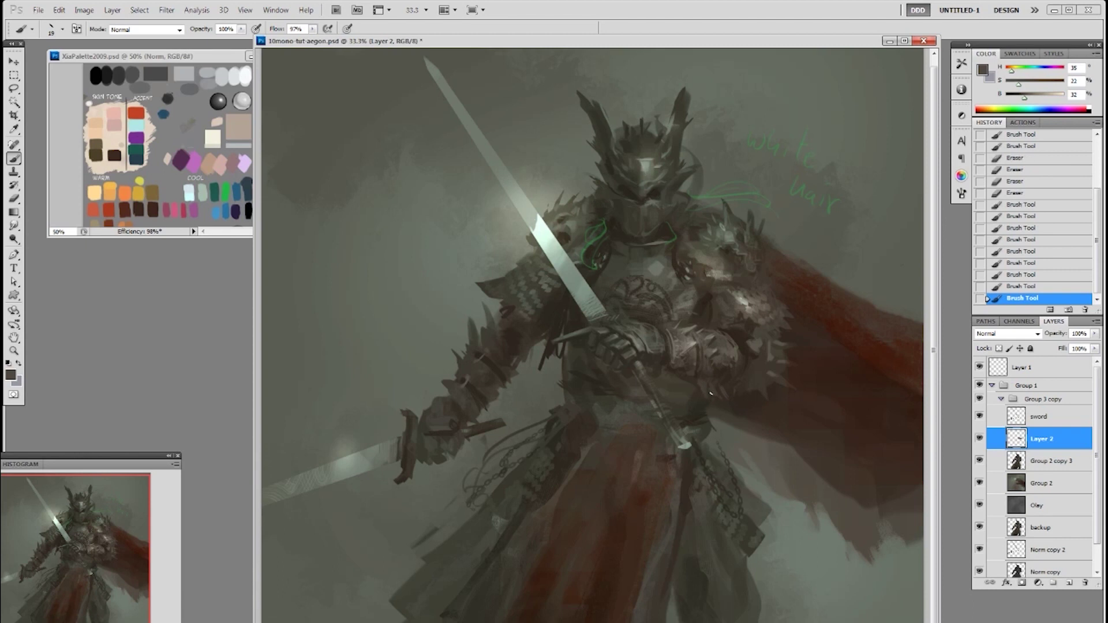
Repaint the forearm's lower edge and the adjoining elbow plate with sampled tones
{"action": "left_click", "coordinate": [705, 398], "text": "alt"}
{"action": "mouse_move", "coordinate": [719, 399]}
{"action": "left_mouse_down"}
{"action": "mouse_move", "coordinate": [731, 401]}
{"action": "mouse_move", "coordinate": [691, 378]}
{"action": "mouse_move", "coordinate": [702, 387]}
{"action": "left_mouse_up"}
{"action": "left_click", "coordinate": [695, 382], "text": "alt"}
{"action": "left_click", "coordinate": [706, 380], "text": "alt"}
{"action": "left_click", "coordinate": [736, 359], "text": "alt"}
{"action": "left_click", "coordinate": [747, 351], "text": "alt"}
{"action": "left_click", "coordinate": [754, 359], "text": "alt"}
Paint the elbow's underside with the 50 px hard round brush and enlarge the brush to 80 px
{"action": "right_click", "coordinate": [762, 364]}
{"action": "left_click", "coordinate": [895, 522]}
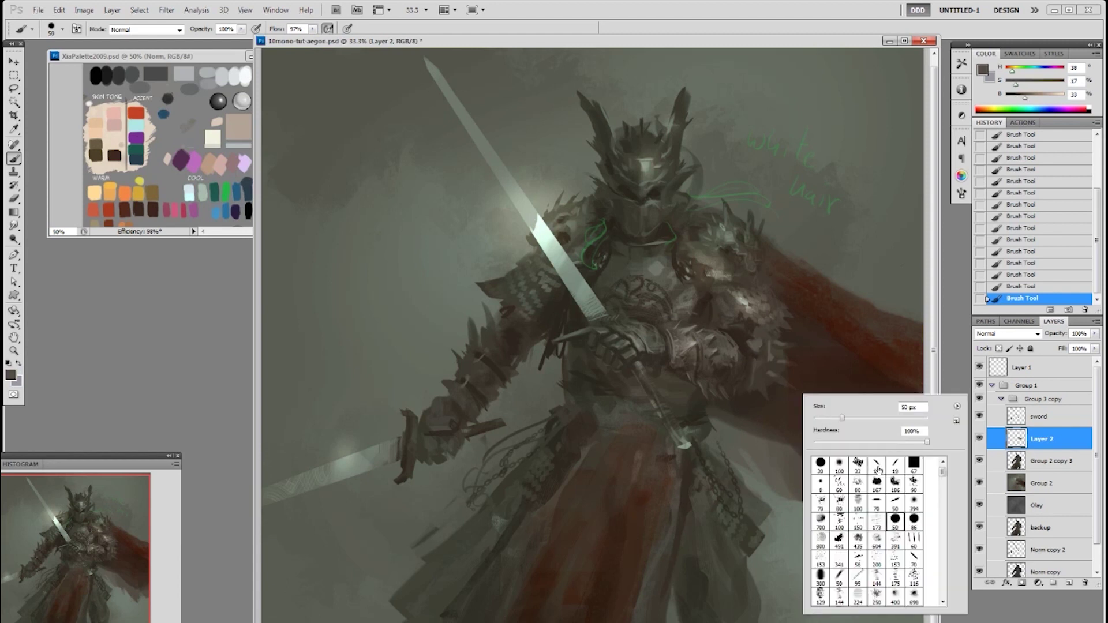
{"action": "left_click_drag", "start_coordinate": [764, 369], "coordinate": [775, 394]}
{"action": "key", "text": "bracketright"}
{"action": "key", "text": "bracketright"}
{"action": "key", "text": "bracketright"}
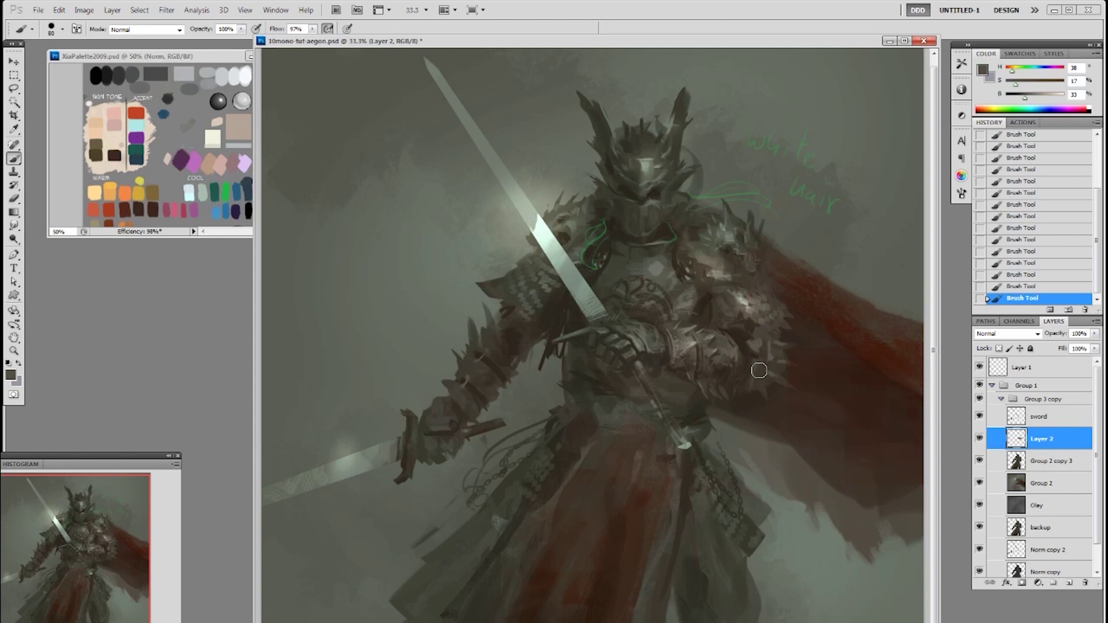
Load Layer 2's pixels as a selection with hidden edges and paint the lower elbow with the 129 px textured brush in sampled tones
{"action": "right_click", "coordinate": [819, 381]}
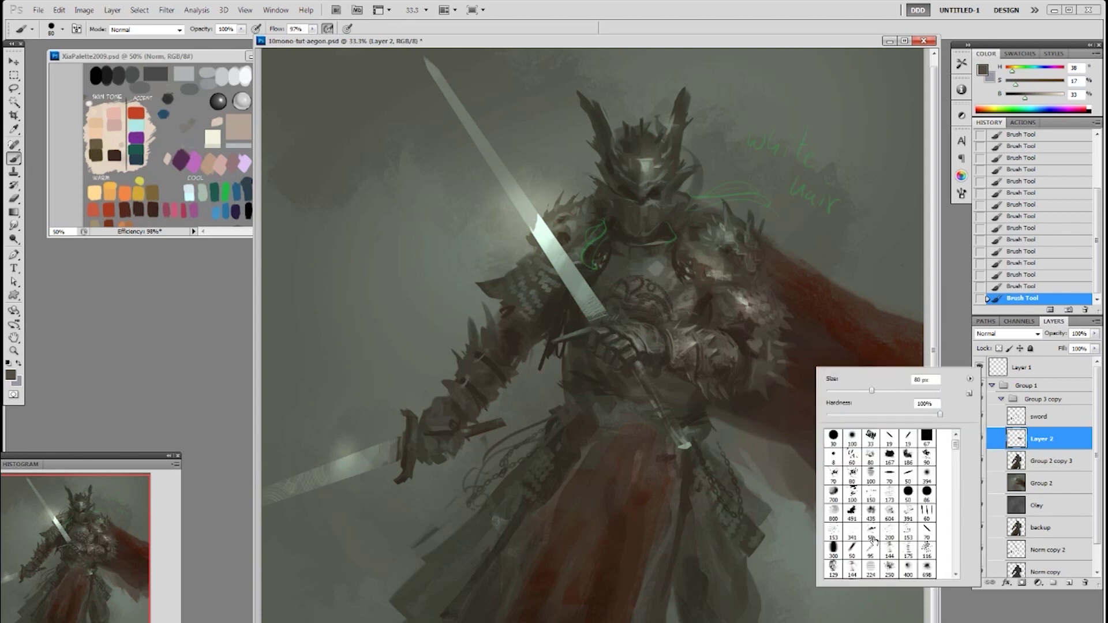
{"action": "left_click", "coordinate": [835, 572]}
{"action": "left_click", "coordinate": [1016, 461], "text": "ctrl"}
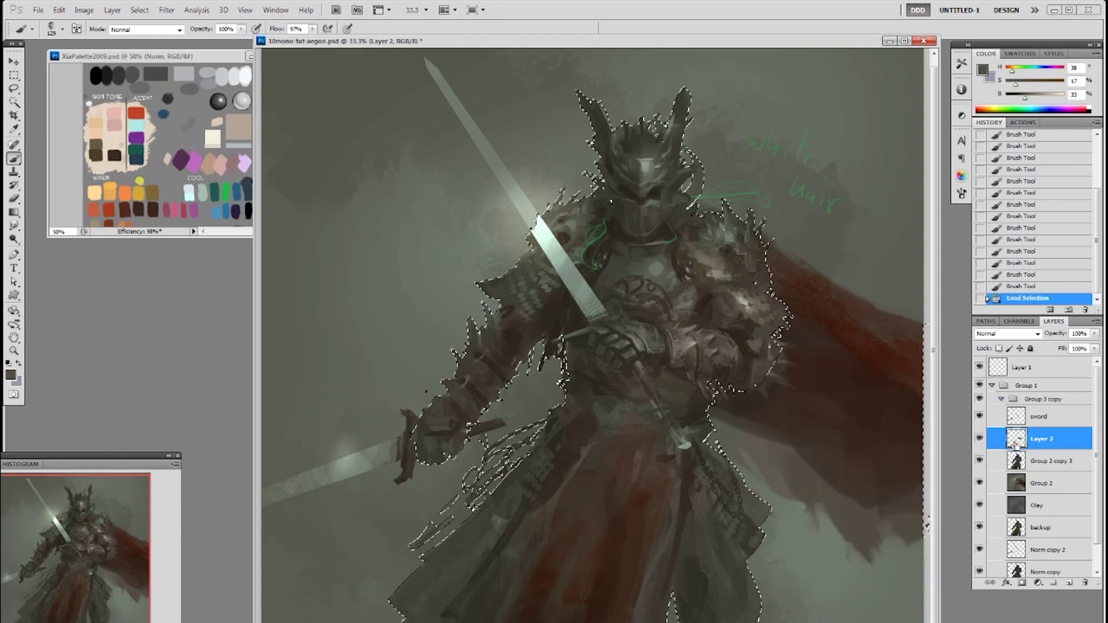
{"action": "left_click", "coordinate": [1017, 439], "text": "ctrl"}
{"action": "key", "text": "ctrl+h"}
{"action": "left_click", "coordinate": [752, 344], "text": "alt"}
{"action": "mouse_move", "coordinate": [769, 389]}
{"action": "left_mouse_down"}
{"action": "mouse_move", "coordinate": [824, 373]}
{"action": "mouse_move", "coordinate": [748, 339]}
{"action": "mouse_move", "coordinate": [763, 383]}
{"action": "mouse_move", "coordinate": [828, 347]}
{"action": "mouse_move", "coordinate": [821, 375]}
{"action": "mouse_move", "coordinate": [788, 371]}
{"action": "mouse_move", "coordinate": [833, 387]}
{"action": "mouse_move", "coordinate": [788, 351]}
{"action": "mouse_move", "coordinate": [822, 373]}
{"action": "mouse_move", "coordinate": [763, 376]}
{"action": "left_mouse_up"}
{"action": "key", "text": "ctrl+z"}
{"action": "left_click", "coordinate": [741, 338], "text": "alt"}
{"action": "left_click_drag", "start_coordinate": [772, 378], "coordinate": [760, 382]}
Texture the elbow's lower tip with the 80 px textured brush, reduced in size, in a sampled tone
{"action": "right_click", "coordinate": [801, 397]}
{"action": "left_click", "coordinate": [838, 505]}
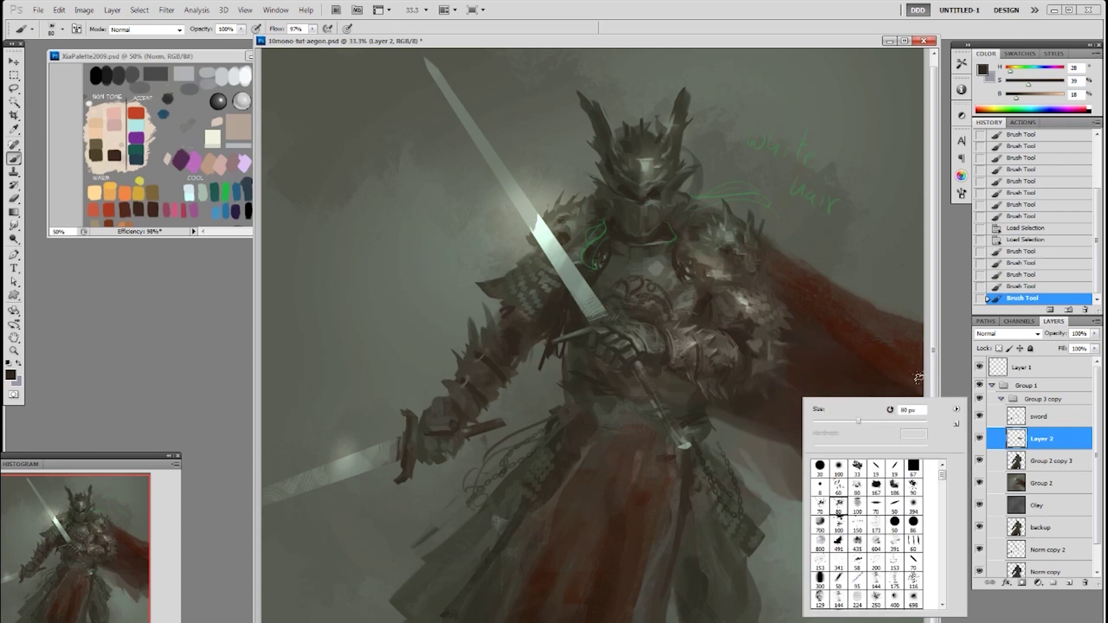
{"action": "left_click", "coordinate": [905, 382]}
{"action": "left_click", "coordinate": [771, 372], "text": "alt"}
{"action": "key", "text": "bracketleft"}
{"action": "key", "text": "bracketleft"}
{"action": "key", "text": "bracketleft"}
{"action": "key", "text": "bracketleft"}
{"action": "mouse_move", "coordinate": [761, 382]}
{"action": "left_mouse_down"}
{"action": "mouse_move", "coordinate": [768, 398]}
{"action": "mouse_move", "coordinate": [790, 386]}
{"action": "mouse_move", "coordinate": [759, 375]}
{"action": "mouse_move", "coordinate": [774, 380]}
{"action": "left_mouse_up"}
Add a layer named Norm above Layer 2 and undo the trial elbow strokes made on it
{"action": "right_click", "coordinate": [775, 367]}
{"action": "left_click", "coordinate": [860, 442]}
{"action": "key", "text": "ctrl+z"}
{"action": "key", "text": "F2"}
{"action": "key", "text": "ctrl+z"}
{"action": "key", "text": "ctrl+z"}
{"action": "key", "text": "ctrl+z"}
{"action": "left_click", "coordinate": [775, 381]}
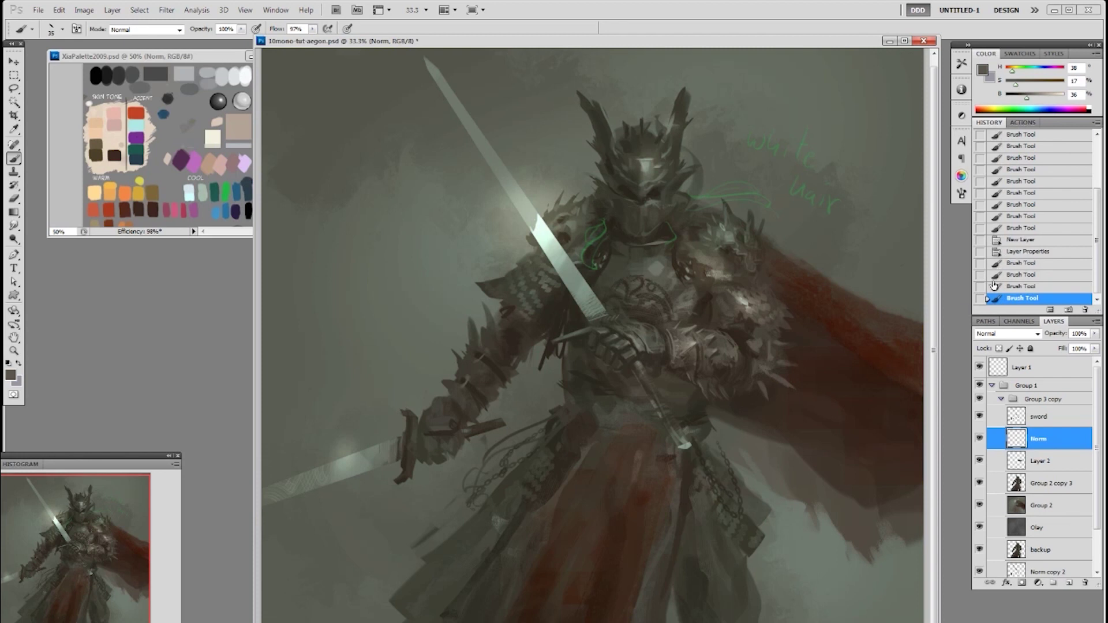
{"action": "left_click", "coordinate": [1032, 241]}
{"action": "left_click", "coordinate": [1032, 252]}
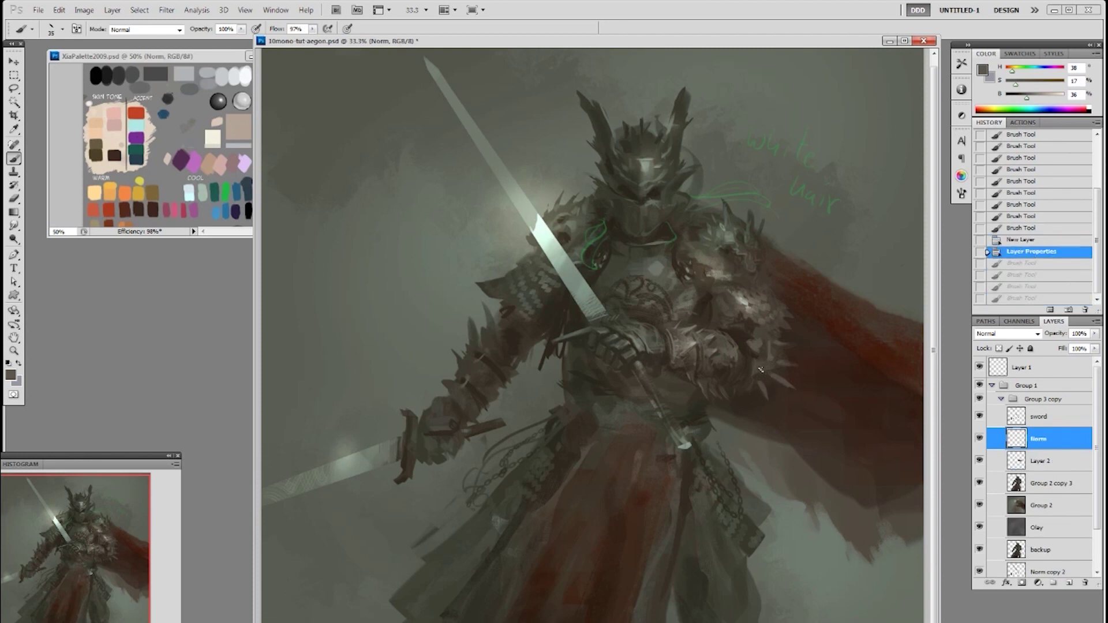
Paint the spikes at the elbow's lower tip on the Norm layer
{"action": "left_click_drag", "start_coordinate": [762, 366], "coordinate": [771, 375]}
{"action": "key", "text": "ctrl+z"}
{"action": "key", "text": "ctrl+z"}
{"action": "mouse_move", "coordinate": [761, 367]}
{"action": "left_mouse_down"}
{"action": "mouse_move", "coordinate": [791, 358]}
{"action": "mouse_move", "coordinate": [761, 368]}
{"action": "mouse_move", "coordinate": [776, 390]}
{"action": "left_mouse_up"}
Blend light and mid tones into the elbow spikes at 50% opacity using sampled colors
{"action": "left_click", "coordinate": [703, 343], "text": "alt"}
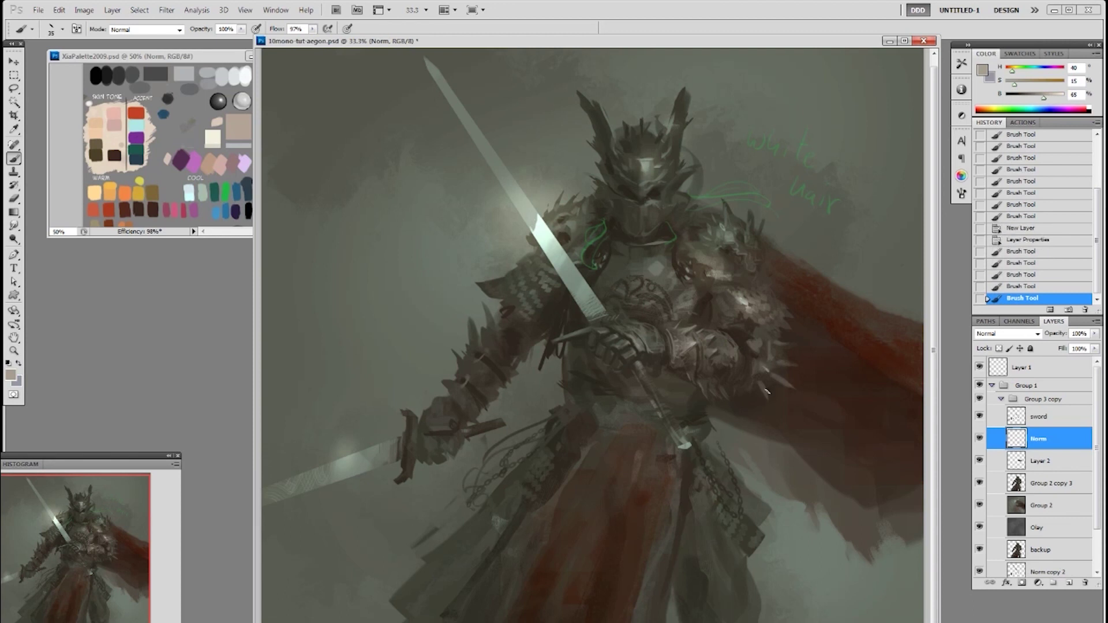
{"action": "key", "text": "5"}
{"action": "mouse_move", "coordinate": [765, 383]}
{"action": "left_mouse_down"}
{"action": "mouse_move", "coordinate": [768, 395]}
{"action": "mouse_move", "coordinate": [773, 364]}
{"action": "mouse_move", "coordinate": [770, 380]}
{"action": "mouse_move", "coordinate": [797, 368]}
{"action": "mouse_move", "coordinate": [774, 370]}
{"action": "mouse_move", "coordinate": [753, 351]}
{"action": "left_mouse_up"}
{"action": "key", "text": "ctrl+z"}
{"action": "left_click", "coordinate": [766, 375], "text": "alt"}
{"action": "left_click", "coordinate": [767, 372], "text": "alt"}
{"action": "left_click", "coordinate": [774, 365], "text": "alt"}
{"action": "left_click", "coordinate": [752, 352], "text": "alt"}
{"action": "left_click", "coordinate": [745, 302], "text": "alt"}
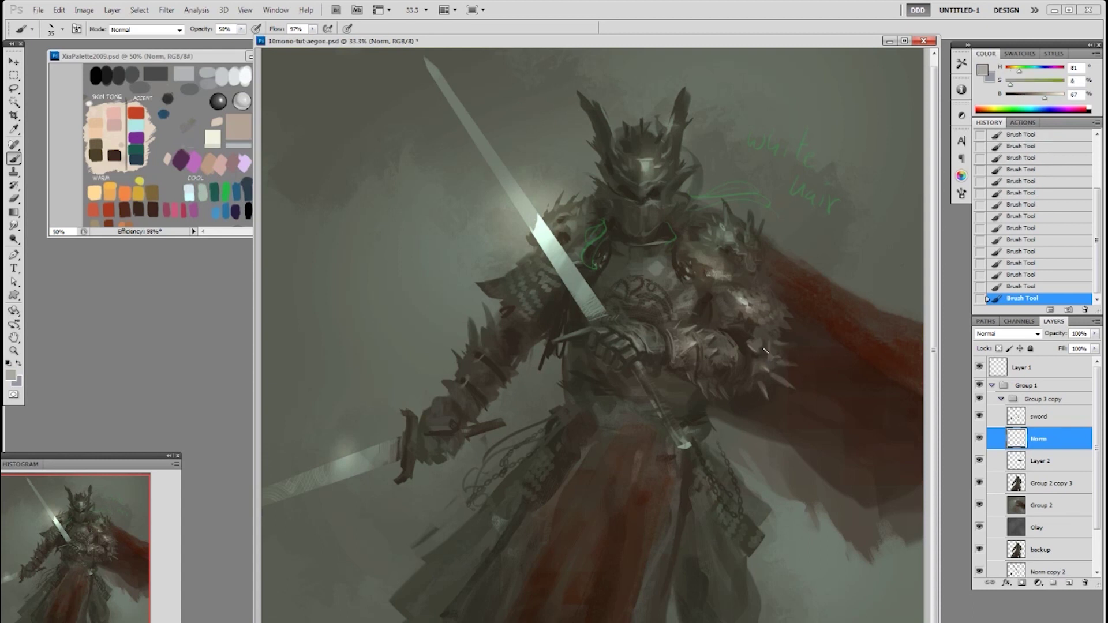
Shade the middle of the elbow plate with a different, smaller brush in sampled tones
{"action": "right_click", "coordinate": [786, 323]}
{"action": "left_click", "coordinate": [805, 394]}
{"action": "left_click", "coordinate": [754, 338], "text": "alt"}
{"action": "key", "text": "bracketleft"}
{"action": "left_click", "coordinate": [755, 343], "text": "alt"}
{"action": "left_click", "coordinate": [753, 344], "text": "alt"}
{"action": "left_click", "coordinate": [760, 363], "text": "alt"}
{"action": "left_click", "coordinate": [749, 345], "text": "alt"}
Detail the inner elbow plate at 100% opacity with small brushes in sampled dark and mid tones
{"action": "key", "text": "0"}
{"action": "key", "text": "bracketleft"}
{"action": "key", "text": "bracketleft"}
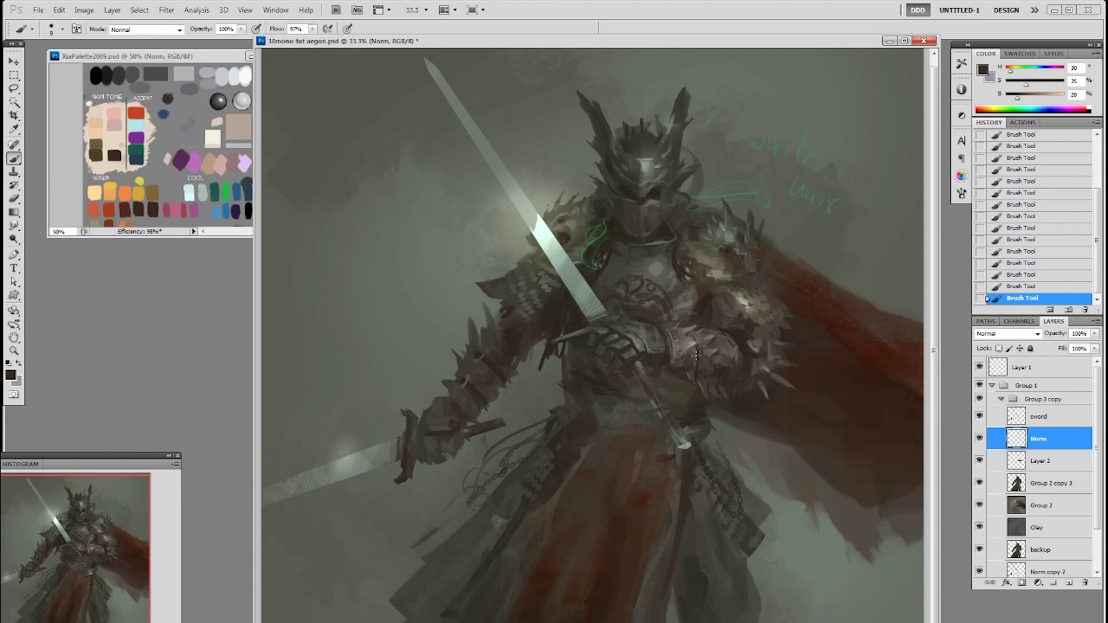
{"action": "left_click", "coordinate": [751, 356], "text": "alt"}
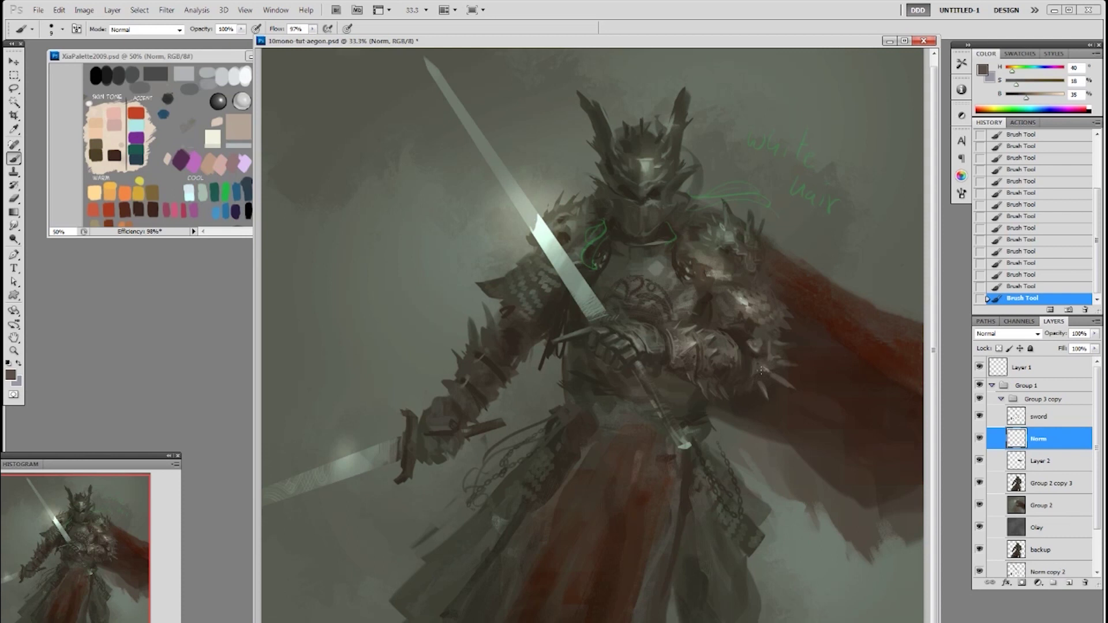
{"action": "right_click", "coordinate": [743, 357]}
{"action": "left_click", "coordinate": [865, 472]}
{"action": "left_click", "coordinate": [749, 360]}
{"action": "left_click", "coordinate": [747, 358], "text": "alt"}
{"action": "key", "text": "bracketleft"}
{"action": "key", "text": "bracketleft"}
{"action": "key", "text": "bracketleft"}
{"action": "left_click", "coordinate": [750, 380], "text": "alt"}
Set the flow to 100%, paint the elbow's upper plate with the 19 px brush in sampled tones, and clear the selection
{"action": "key", "text": "shift+0"}
{"action": "right_click", "coordinate": [760, 363]}
{"action": "left_click", "coordinate": [844, 430]}
{"action": "left_click", "coordinate": [763, 346]}
{"action": "left_click", "coordinate": [756, 359], "text": "alt"}
{"action": "left_click", "coordinate": [760, 340], "text": "alt"}
{"action": "key", "text": "ctrl+d"}
Define the crease between the upper arm armor and the forearm with sampled dark tones
{"action": "key", "text": "ctrl+z"}
{"action": "mouse_move", "coordinate": [741, 335]}
{"action": "left_mouse_down"}
{"action": "mouse_move", "coordinate": [726, 315]}
{"action": "mouse_move", "coordinate": [748, 330]}
{"action": "left_mouse_up"}
{"action": "left_click", "coordinate": [750, 329], "text": "alt"}
{"action": "left_click_drag", "start_coordinate": [739, 329], "coordinate": [743, 332]}
{"action": "left_click", "coordinate": [748, 330]}
{"action": "left_click", "coordinate": [746, 333], "text": "alt"}
{"action": "left_click", "coordinate": [754, 329]}
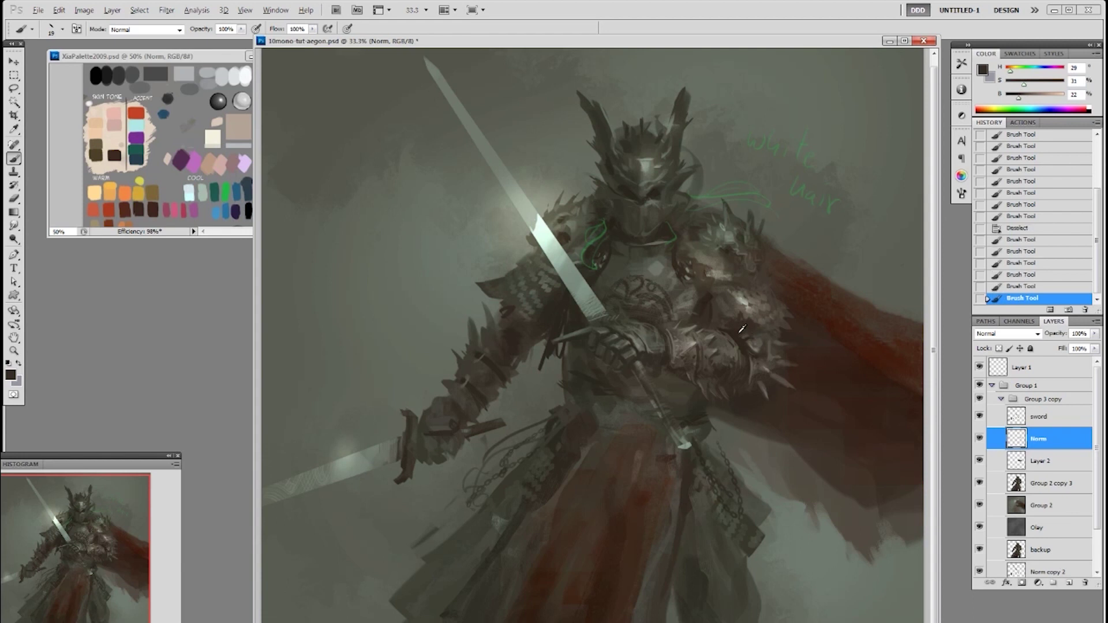
Sharpen the elbow's outer spikes with sampled tones
{"action": "left_click", "coordinate": [766, 332]}
{"action": "left_click", "coordinate": [774, 332], "text": "alt"}
{"action": "left_click", "coordinate": [784, 334]}
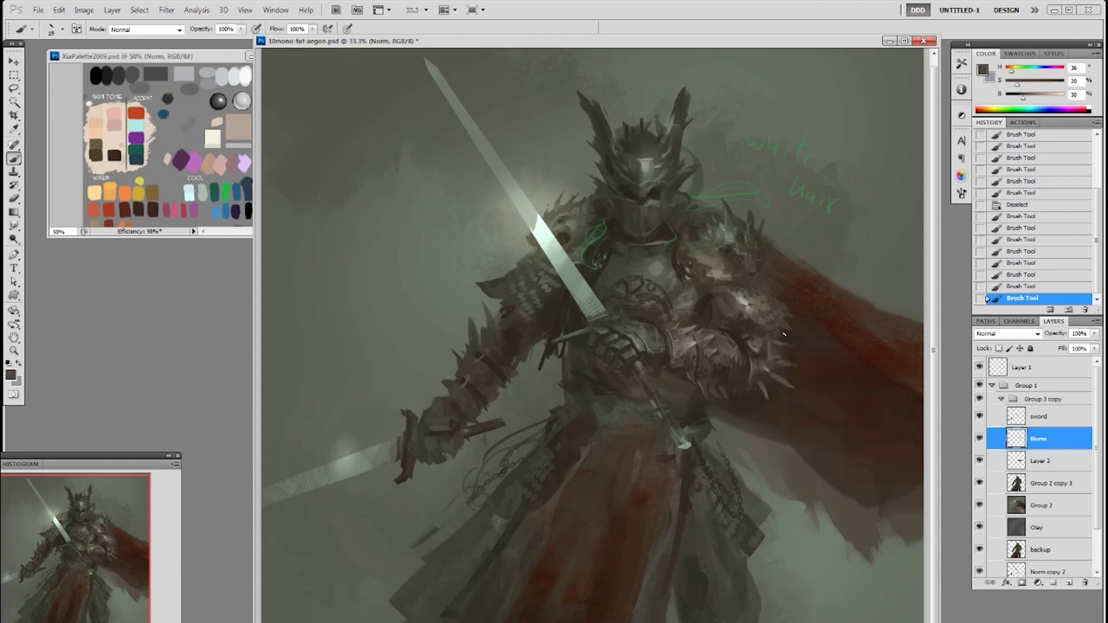
{"action": "left_click", "coordinate": [785, 368], "text": "alt"}
{"action": "left_click_drag", "start_coordinate": [787, 367], "coordinate": [794, 362]}
{"action": "left_click", "coordinate": [767, 396], "text": "alt"}
Shade the lower elbow spikes inside a hidden-edge selection of Layer 2's pixels, then deselect
{"action": "left_click", "coordinate": [1018, 460], "text": "ctrl"}
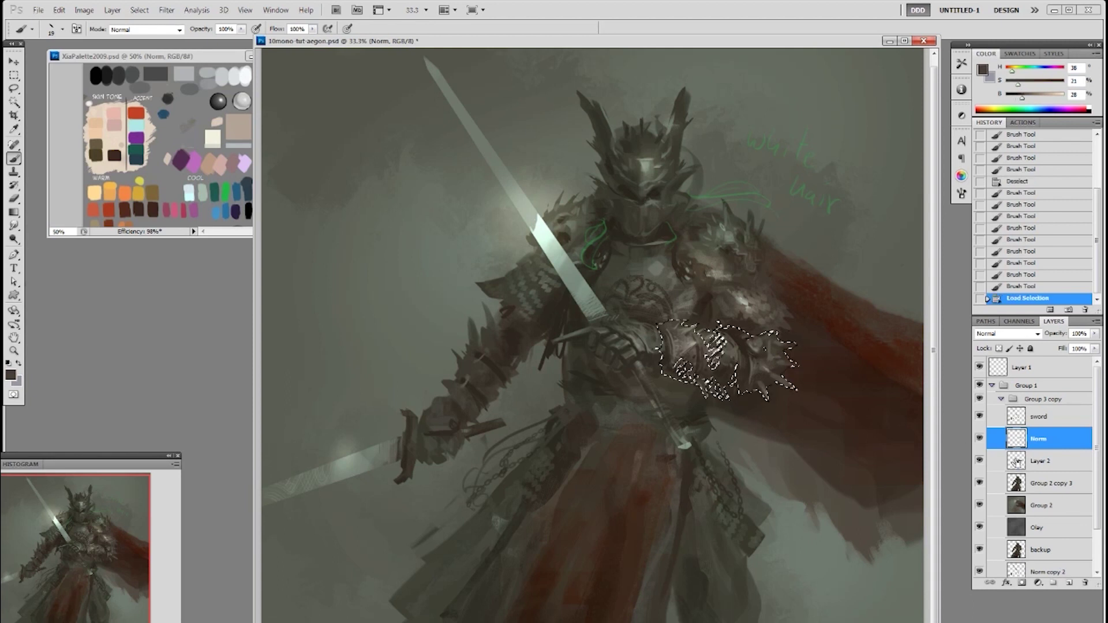
{"action": "key", "text": "ctrl+h"}
{"action": "left_click_drag", "start_coordinate": [766, 393], "coordinate": [759, 380]}
{"action": "key", "text": "ctrl+z"}
{"action": "left_click_drag", "start_coordinate": [761, 381], "coordinate": [766, 371]}
{"action": "left_click", "coordinate": [758, 369], "text": "alt"}
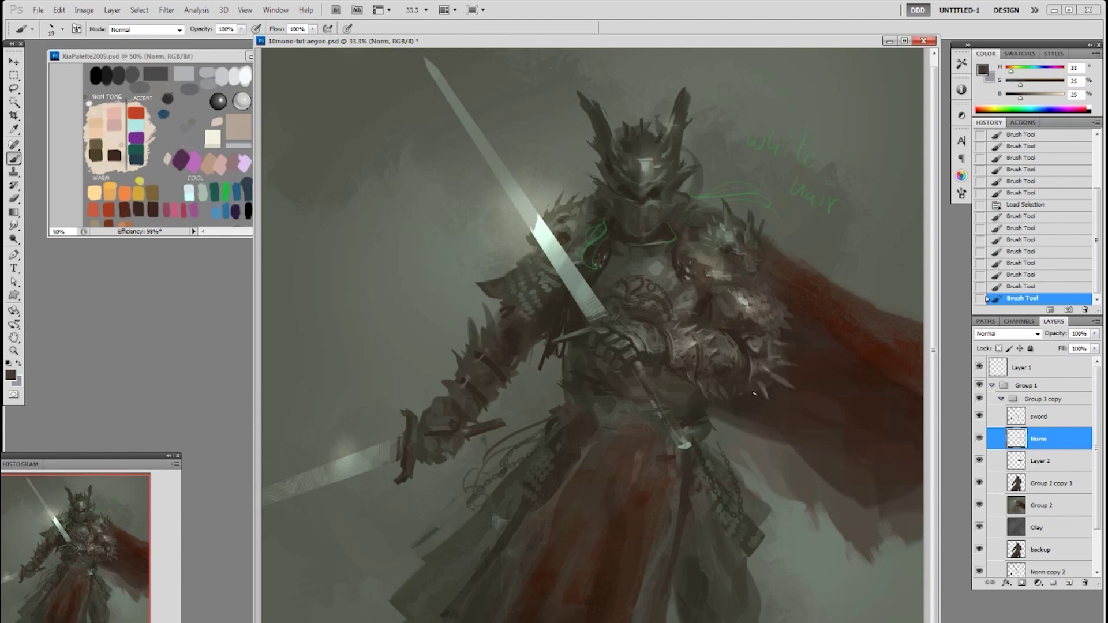
{"action": "key", "text": "ctrl+d"}
Darken the forearm's underside and build up the elbow plate with the 50 px hard round brush in a sampled lighter tone
{"action": "left_click", "coordinate": [802, 342], "text": "alt"}
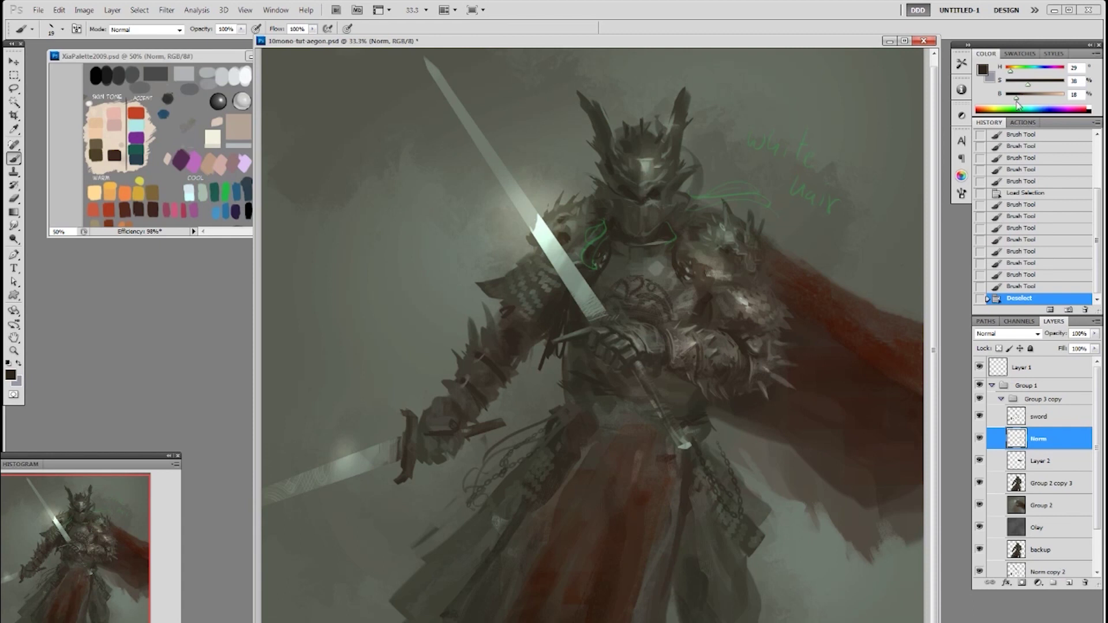
{"action": "left_click_drag", "start_coordinate": [742, 391], "coordinate": [661, 360]}
{"action": "right_click", "coordinate": [767, 338]}
{"action": "left_click", "coordinate": [879, 473]}
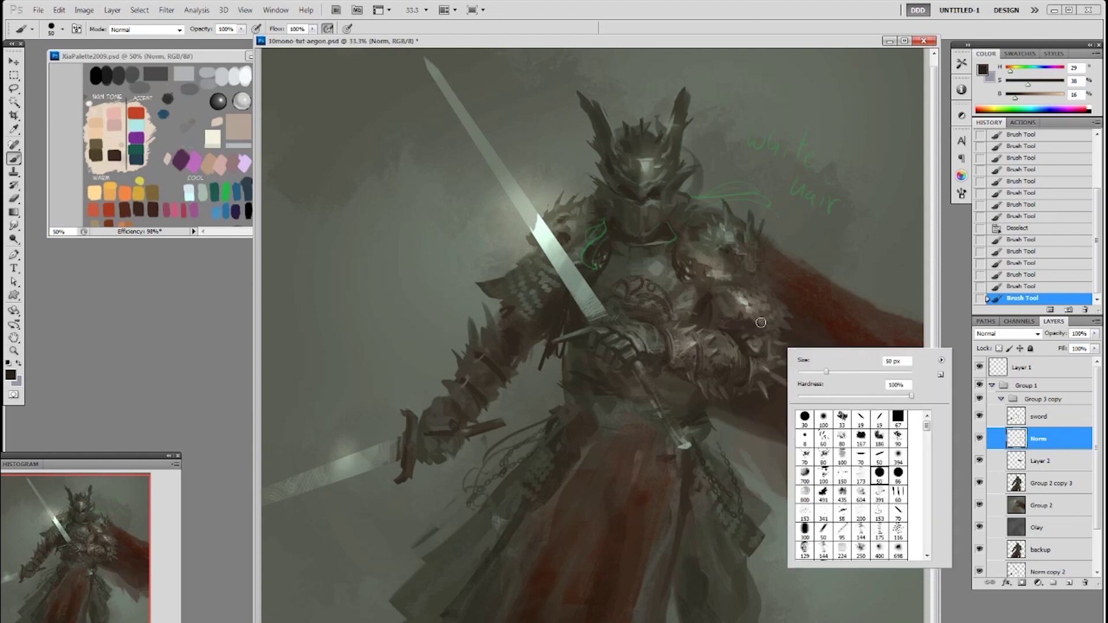
{"action": "left_click", "coordinate": [759, 345], "text": "alt"}
{"action": "left_click", "coordinate": [728, 349]}
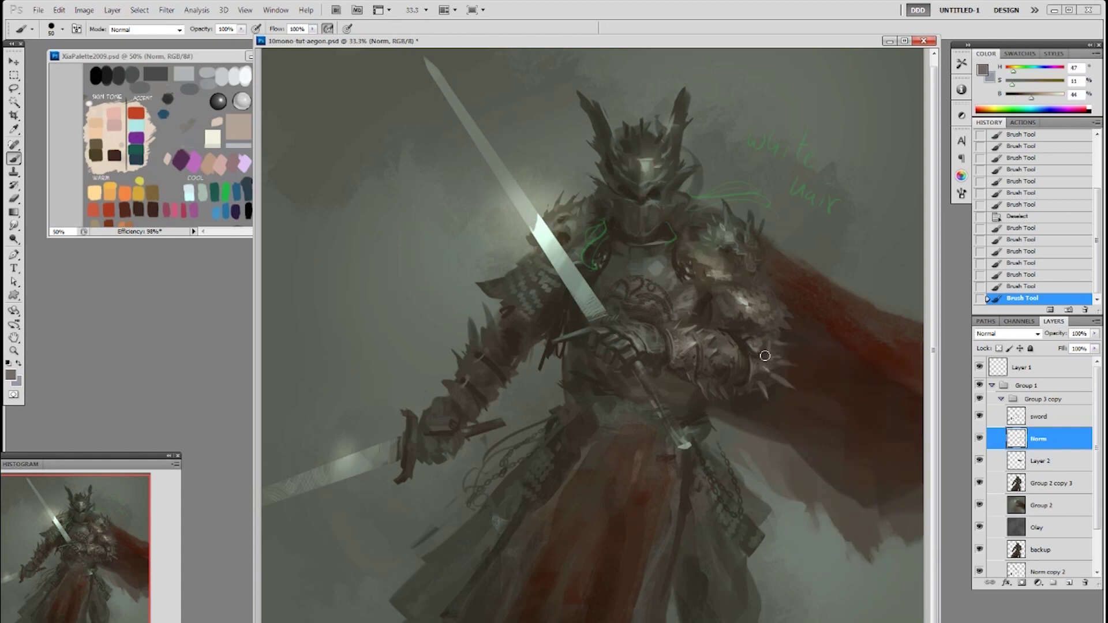
{"action": "left_click", "coordinate": [765, 353]}
{"action": "left_click", "coordinate": [773, 349]}
{"action": "left_click", "coordinate": [769, 353]}
Paint the elbow's upper edge and dark crease with the 19 px brush in sampled tones
{"action": "right_click", "coordinate": [801, 342]}
{"action": "left_click", "coordinate": [883, 414]}
{"action": "left_click", "coordinate": [769, 330]}
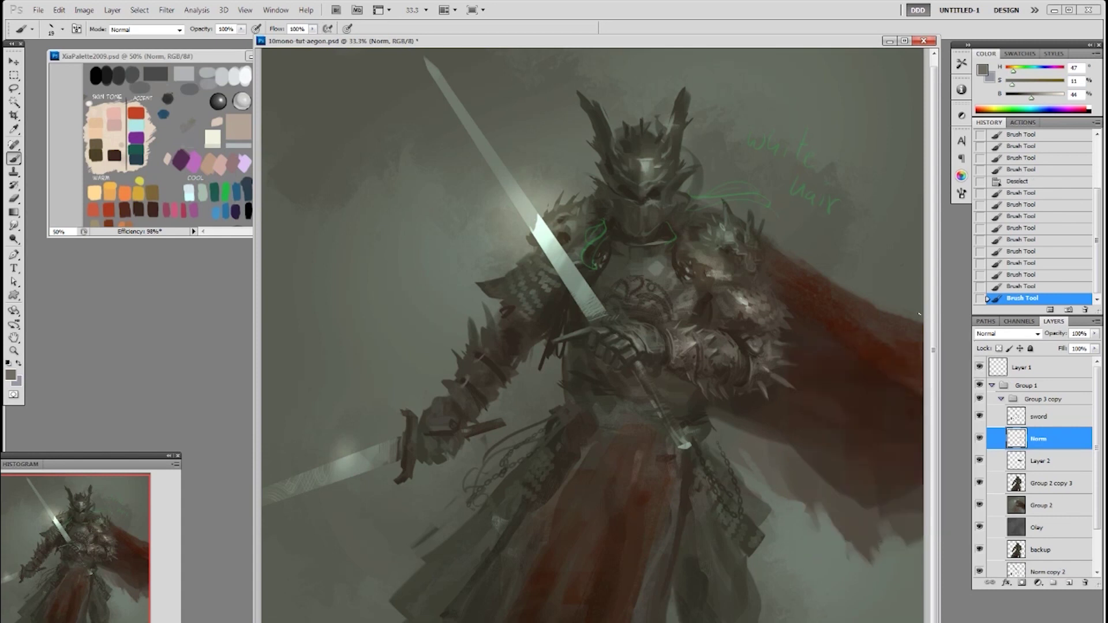
{"action": "left_click", "coordinate": [739, 333], "text": "alt"}
{"action": "left_click", "coordinate": [733, 321], "text": "alt"}
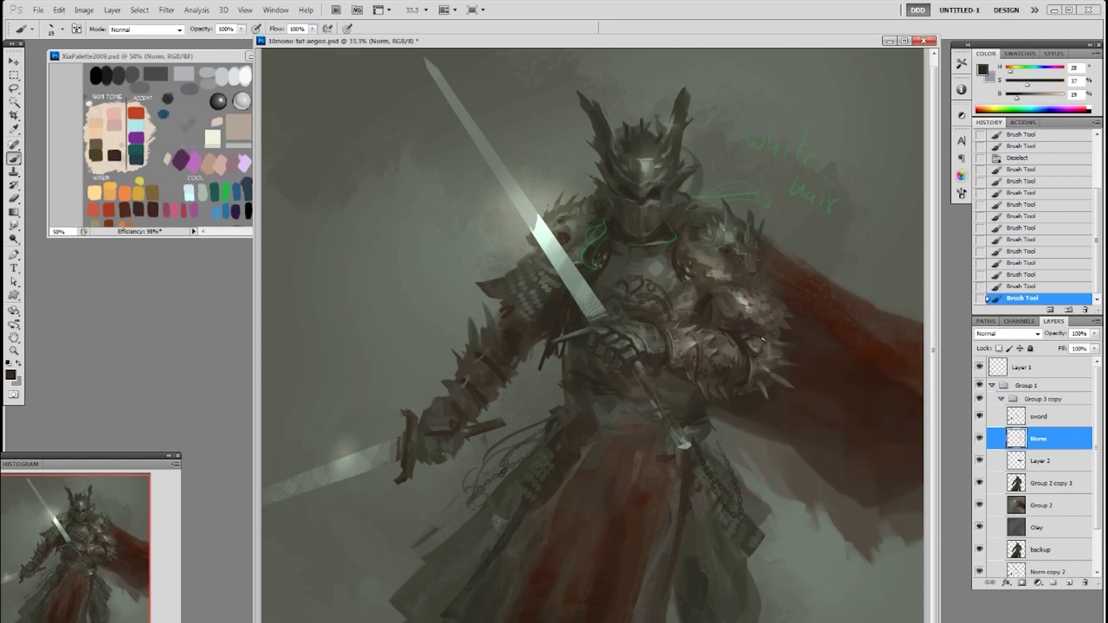
{"action": "left_click_drag", "start_coordinate": [756, 334], "coordinate": [766, 341]}
{"action": "left_click", "coordinate": [757, 345], "text": "alt"}
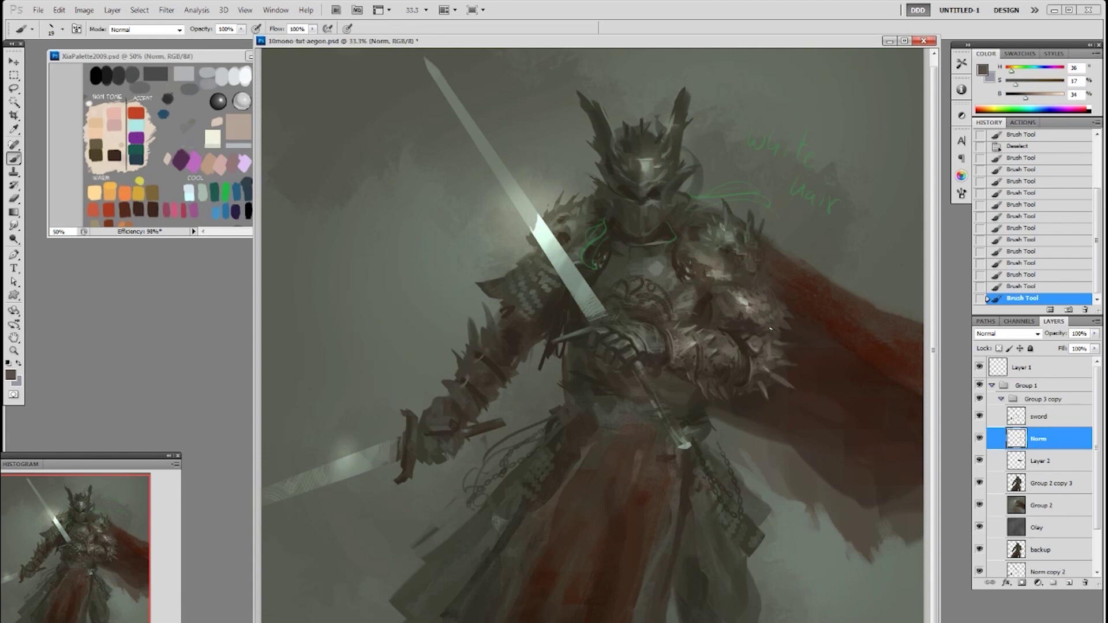
Refine the joint between the elbow and the upper arm armor with sampled light and dark tones
{"action": "left_click", "coordinate": [750, 338], "text": "alt"}
{"action": "left_click", "coordinate": [751, 334]}
{"action": "left_click", "coordinate": [755, 332], "text": "alt"}
{"action": "left_click", "coordinate": [761, 337]}
{"action": "left_click", "coordinate": [742, 336], "text": "alt"}
{"action": "left_click", "coordinate": [756, 332], "text": "alt"}
{"action": "left_click", "coordinate": [753, 326], "text": "alt"}
{"action": "left_click", "coordinate": [774, 349], "text": "alt"}
Touch up the elbow's outer spikes with the other 19 px brush in a sampled dark tone
{"action": "right_click", "coordinate": [824, 365]}
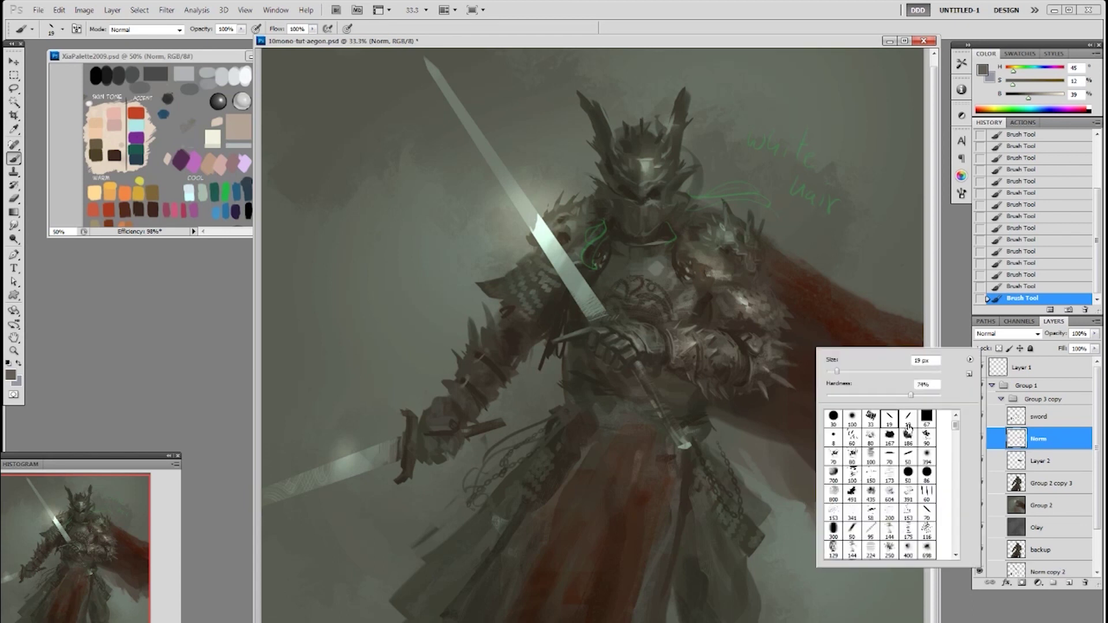
{"action": "left_click", "coordinate": [1024, 287]}
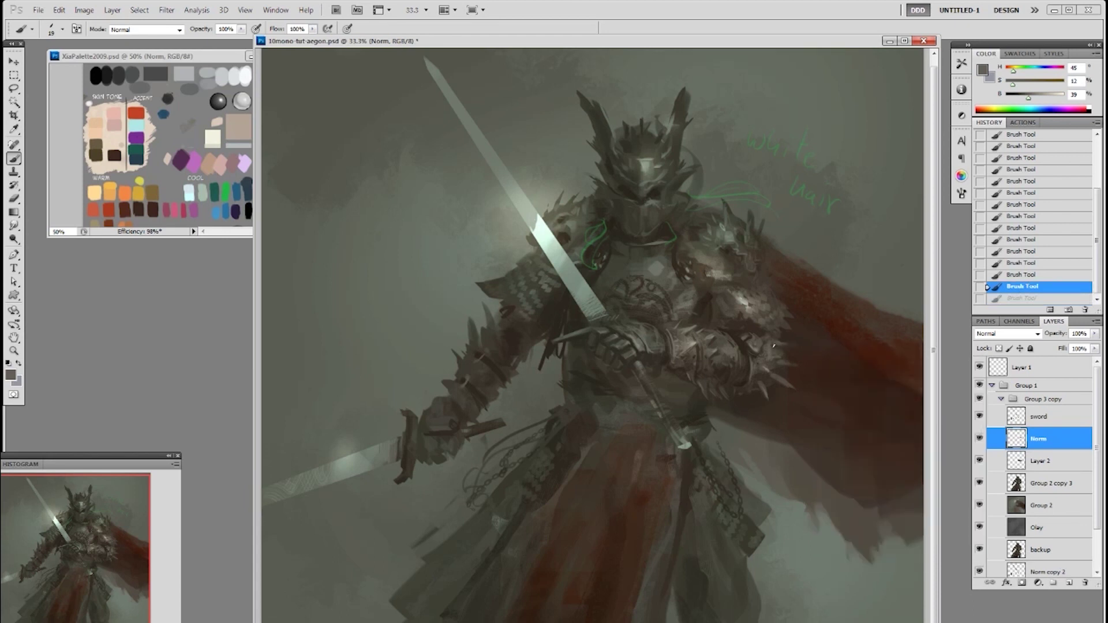
{"action": "key", "text": "ctrl+z"}
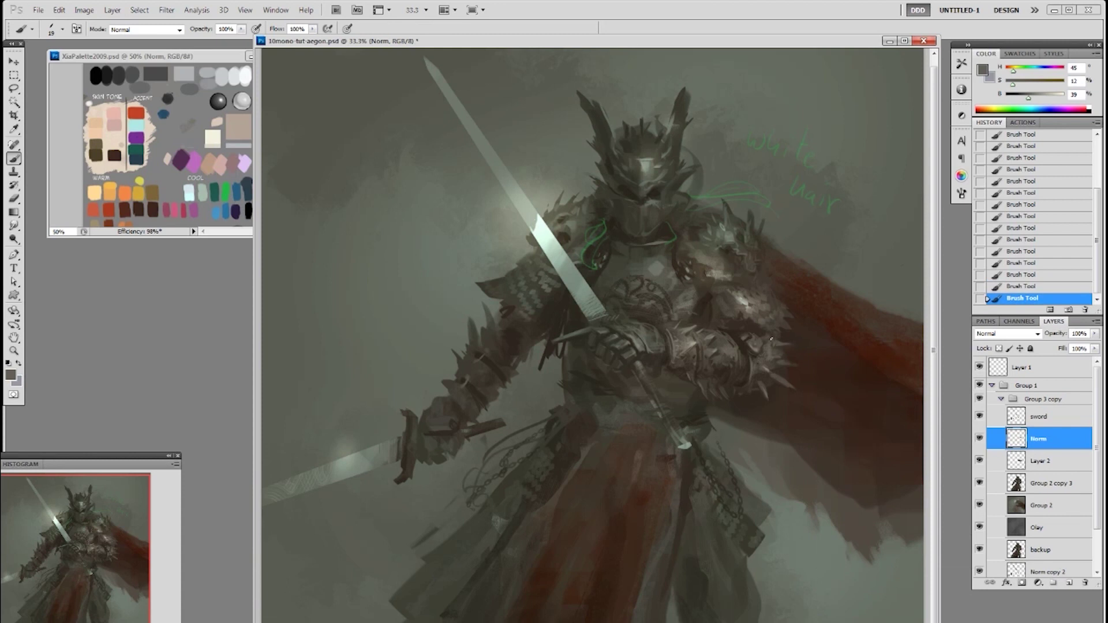
{"action": "left_click", "coordinate": [785, 345], "text": "alt"}
Merge the Norm layer down into Layer 2
{"action": "left_click", "coordinate": [1027, 461]}
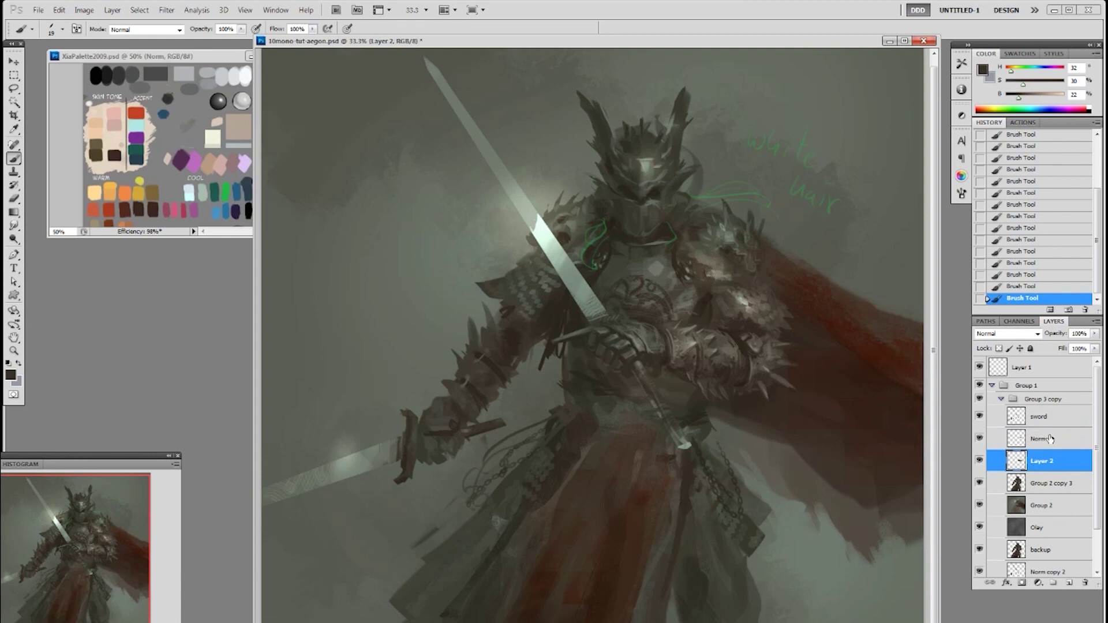
{"action": "left_click", "coordinate": [1037, 433]}
{"action": "key", "text": "ctrl+e"}
Erase excess paint beyond the elbow's outer edge and repaint the dark crease above the forearm with a sampled tone
{"action": "key", "text": "e"}
{"action": "left_click_drag", "start_coordinate": [805, 345], "coordinate": [793, 329]}
{"action": "key", "text": "b"}
{"action": "left_click", "coordinate": [755, 329], "text": "alt"}
{"action": "left_click_drag", "start_coordinate": [755, 329], "coordinate": [742, 327]}
{"action": "left_click_drag", "start_coordinate": [741, 327], "coordinate": [739, 326]}
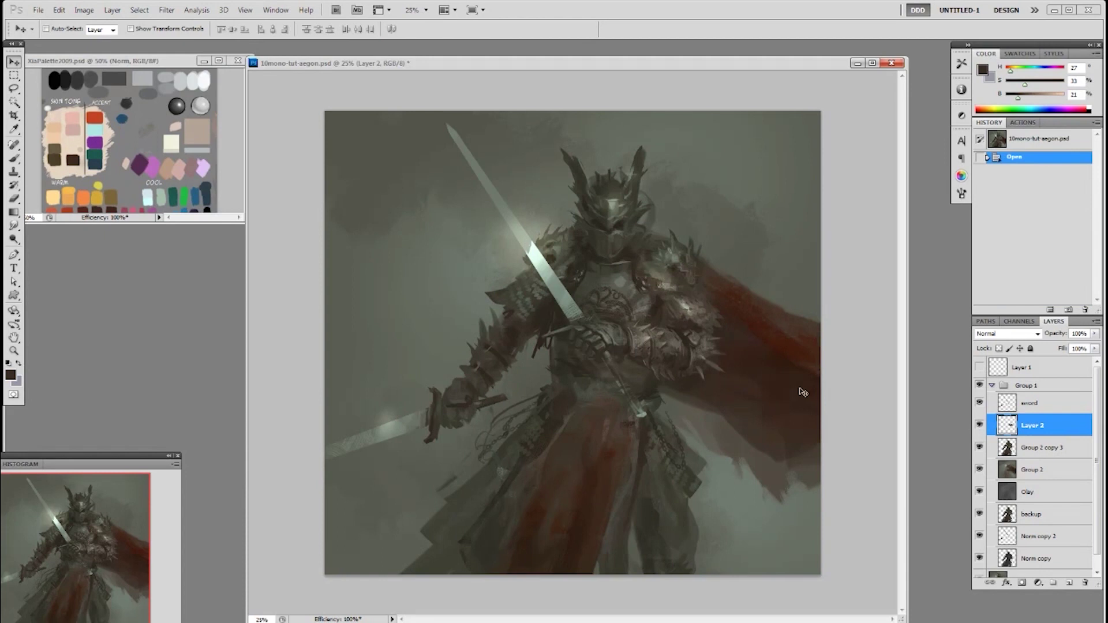
Dodge the highlights on the forearm armor near the elbow with a 250 px brush
{"action": "key", "text": "o"}
{"action": "key", "text": "bracketright"}
{"action": "key", "text": "bracketright"}
{"action": "key", "text": "bracketright"}
{"action": "key", "text": "bracketright"}
{"action": "key", "text": "bracketright"}
{"action": "key", "text": "bracketright"}
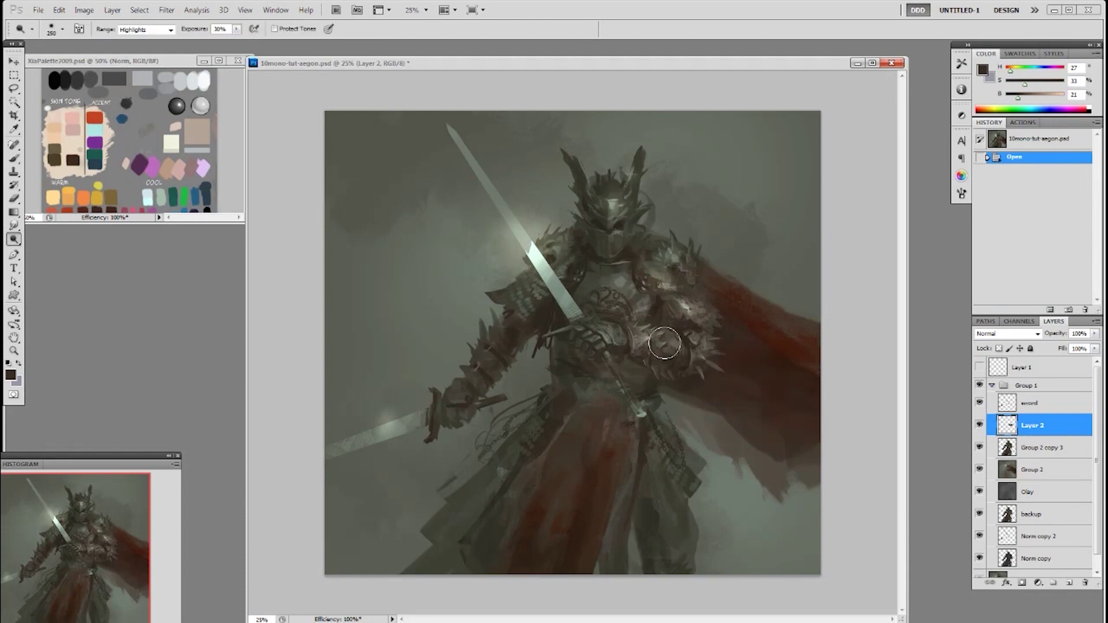
{"action": "left_click", "coordinate": [662, 346]}
{"action": "left_click", "coordinate": [659, 347]}
Dodge the highlights along the forearm and the sword hand's gauntlet with a 175 px brush
{"action": "key", "text": "bracketleft"}
{"action": "key", "text": "bracketleft"}
{"action": "left_click", "coordinate": [662, 344]}
{"action": "left_click", "coordinate": [652, 342]}
{"action": "left_click", "coordinate": [634, 343]}
{"action": "left_click", "coordinate": [619, 334]}
{"action": "left_click", "coordinate": [606, 333]}
{"action": "left_click", "coordinate": [605, 334]}
{"action": "left_click", "coordinate": [599, 339]}
{"action": "left_click", "coordinate": [600, 337]}
{"action": "left_click", "coordinate": [594, 336]}
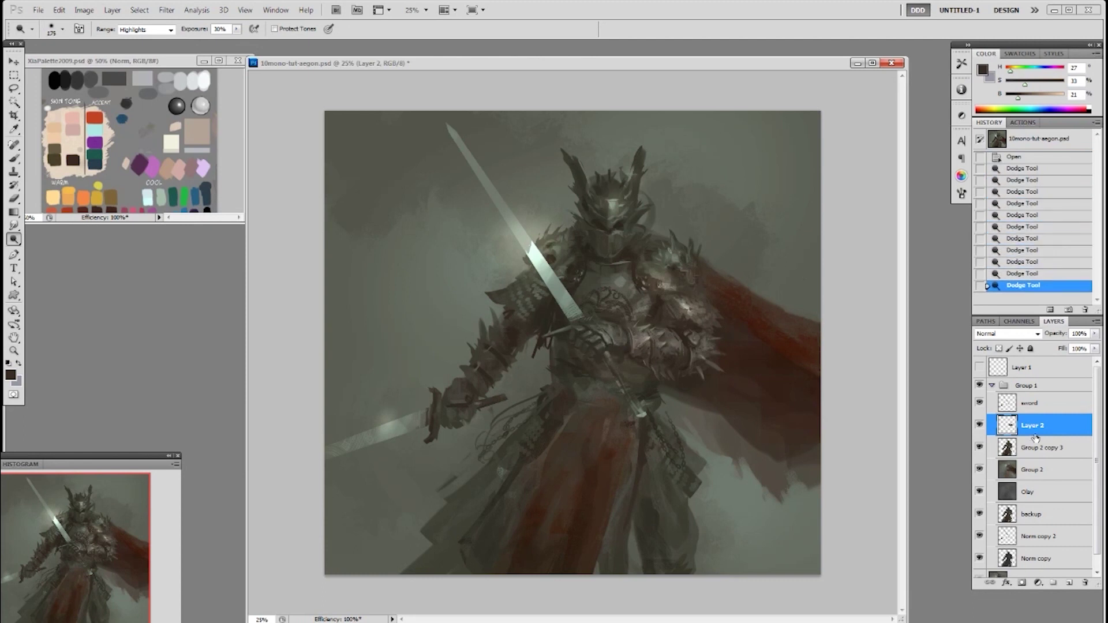
Select the Group 2 copy 3 layer and dodge highlights on the sword hand's gauntlet with a 125 px brush
{"action": "key", "text": "alt+bracketleft"}
{"action": "left_click", "coordinate": [602, 343]}
{"action": "left_click", "coordinate": [603, 342]}
{"action": "left_click", "coordinate": [606, 339]}
{"action": "key", "text": "bracketleft"}
{"action": "key", "text": "bracketleft"}
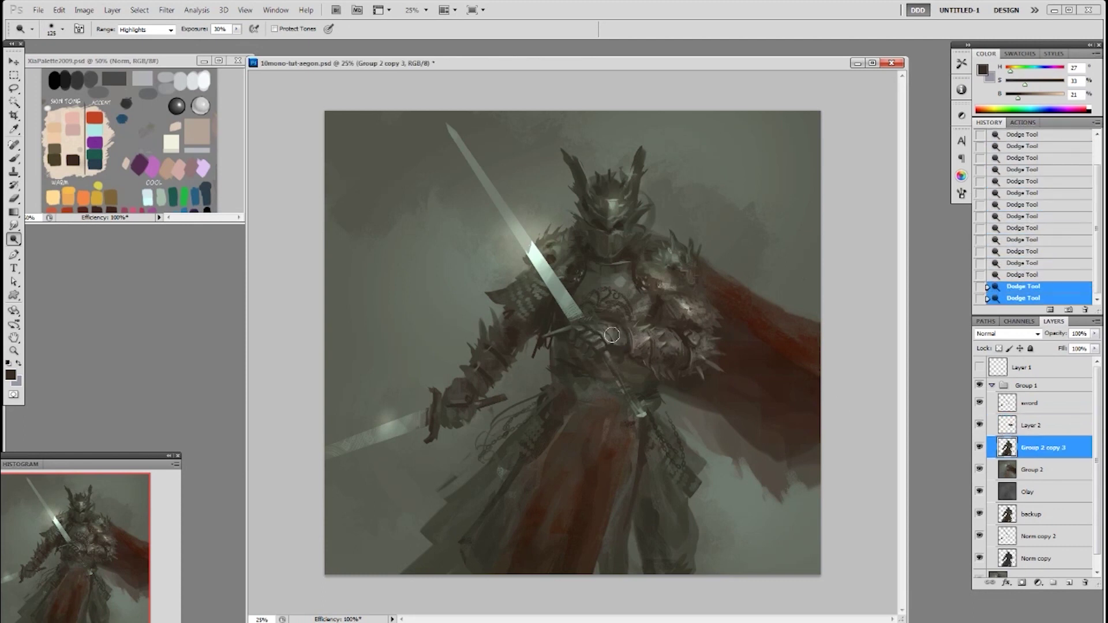
{"action": "left_click", "coordinate": [609, 334]}
Change the Dodge brush tip, set the exposure to 50%, and brighten the fine highlights on the gauntlet's wrist and knuckles
{"action": "right_click", "coordinate": [613, 344]}
{"action": "left_click", "coordinate": [717, 426]}
{"action": "key", "text": "Return"}
{"action": "key", "text": "5"}
{"action": "key", "text": "bracketright"}
{"action": "key", "text": "bracketright"}
{"action": "key", "text": "bracketright"}
{"action": "left_click_drag", "start_coordinate": [612, 334], "coordinate": [605, 348]}
{"action": "left_click_drag", "start_coordinate": [594, 342], "coordinate": [600, 349]}
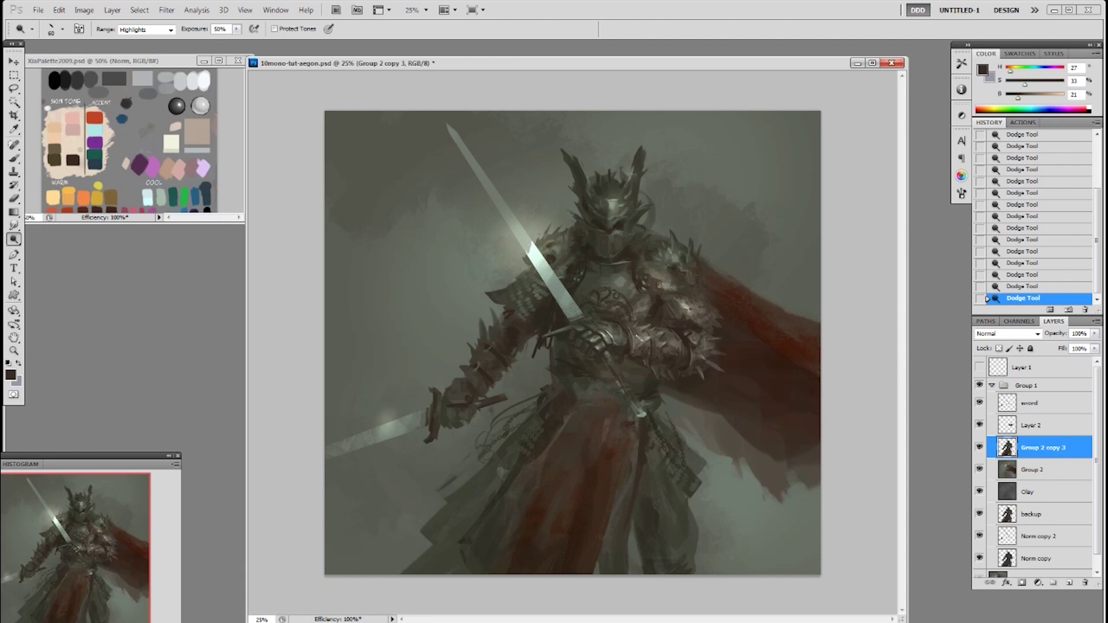
Select Layer 2 and paint a short stroke on the cape beside the upper arm with a 19 px brush
{"action": "left_click", "coordinate": [1010, 429]}
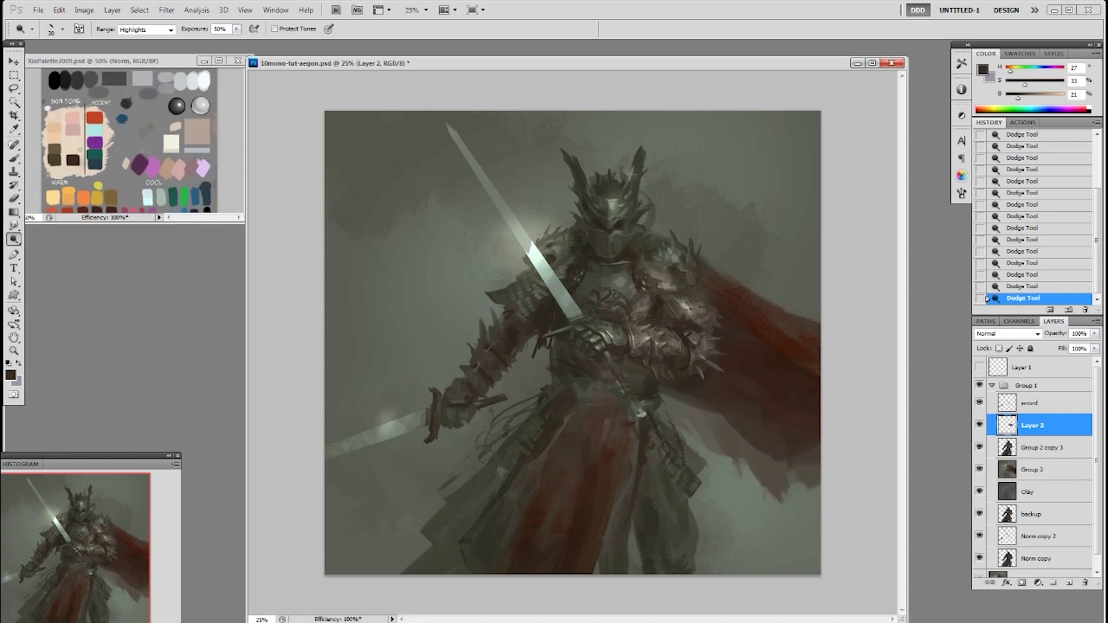
{"action": "right_click", "coordinate": [761, 263]}
{"action": "double_click", "coordinate": [824, 341]}
{"action": "right_click", "coordinate": [729, 274]}
{"action": "left_click", "coordinate": [856, 235]}
{"action": "key", "text": "b"}
{"action": "right_click", "coordinate": [742, 285]}
{"action": "double_click", "coordinate": [801, 362]}
{"action": "left_click_drag", "start_coordinate": [732, 277], "coordinate": [740, 282]}
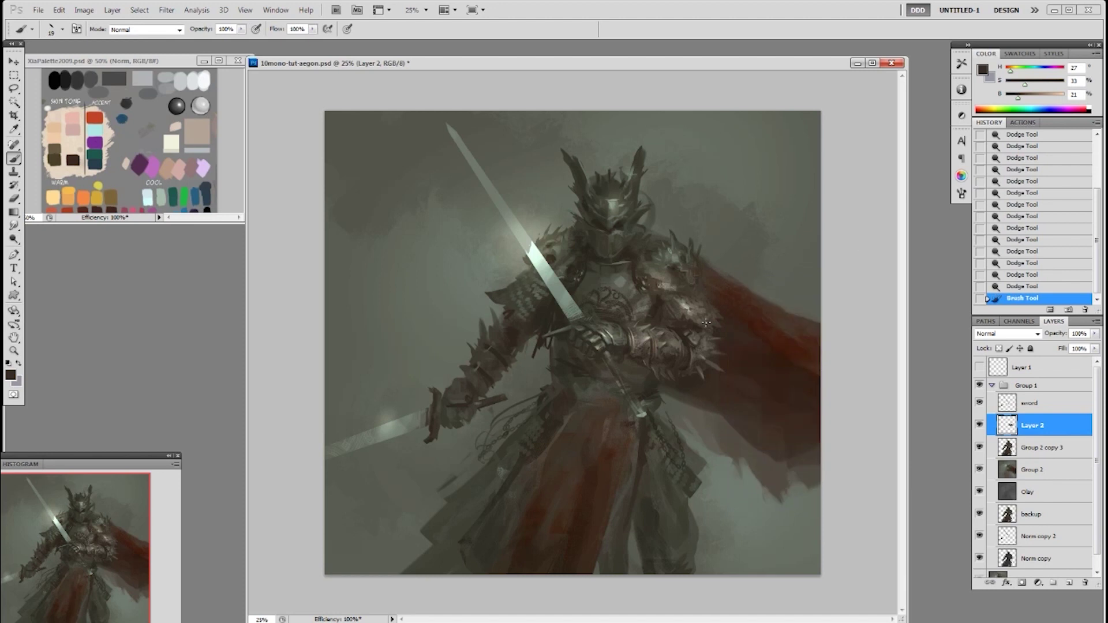
Try to dodge the spiked elbow's highlights at 50% exposure with an enlarged brush
{"action": "key", "text": "o"}
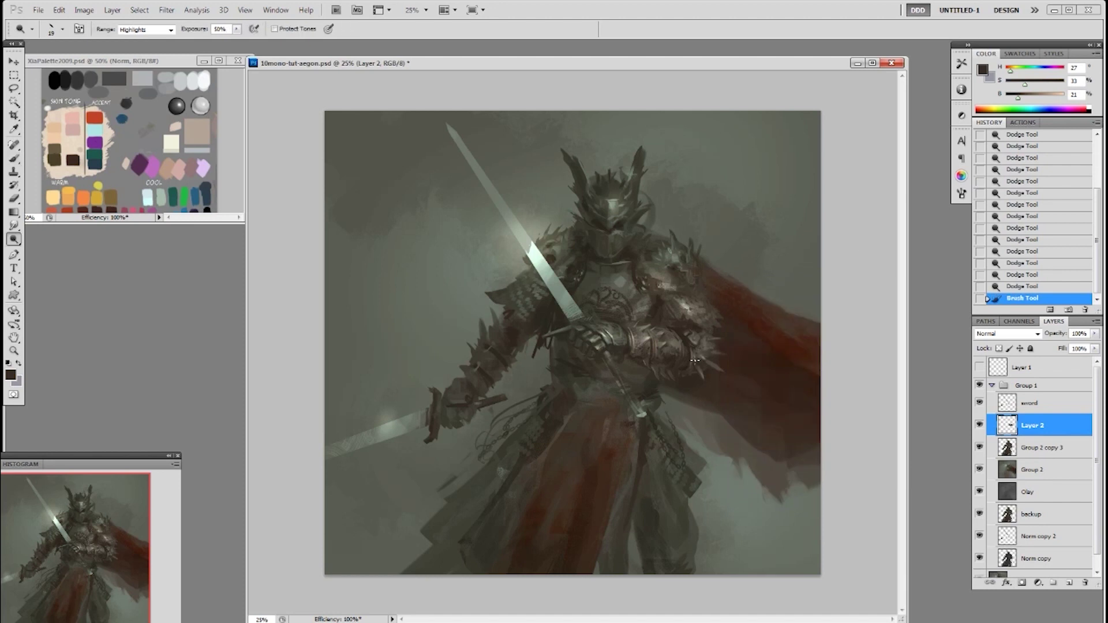
{"action": "key", "text": "bracketright"}
{"action": "key", "text": "bracketright"}
{"action": "key", "text": "bracketright"}
{"action": "key", "text": "bracketright"}
{"action": "left_click_drag", "start_coordinate": [695, 356], "coordinate": [701, 330]}
{"action": "key", "text": "bracketright"}
{"action": "key", "text": "bracketright"}
{"action": "key", "text": "ctrl+z"}
{"action": "key", "text": "ctrl+z"}
{"action": "key", "text": "ctrl+z"}
Dodge the highlights on the spiked elbow and its armor plates, switching between several brush tips
{"action": "left_click_drag", "start_coordinate": [690, 340], "coordinate": [696, 345]}
{"action": "right_click", "coordinate": [712, 367]}
{"action": "left_click", "coordinate": [773, 465]}
{"action": "left_click", "coordinate": [851, 366]}
{"action": "right_click", "coordinate": [736, 362]}
{"action": "mouse_move", "coordinate": [703, 356]}
{"action": "left_mouse_down"}
{"action": "mouse_move", "coordinate": [709, 347]}
{"action": "mouse_move", "coordinate": [700, 375]}
{"action": "left_mouse_up"}
{"action": "left_click", "coordinate": [804, 437]}
{"action": "left_click", "coordinate": [850, 346]}
{"action": "key", "text": "bracketright"}
{"action": "key", "text": "bracketright"}
{"action": "key", "text": "bracketright"}
{"action": "key", "text": "b"}
{"action": "right_click", "coordinate": [725, 326]}
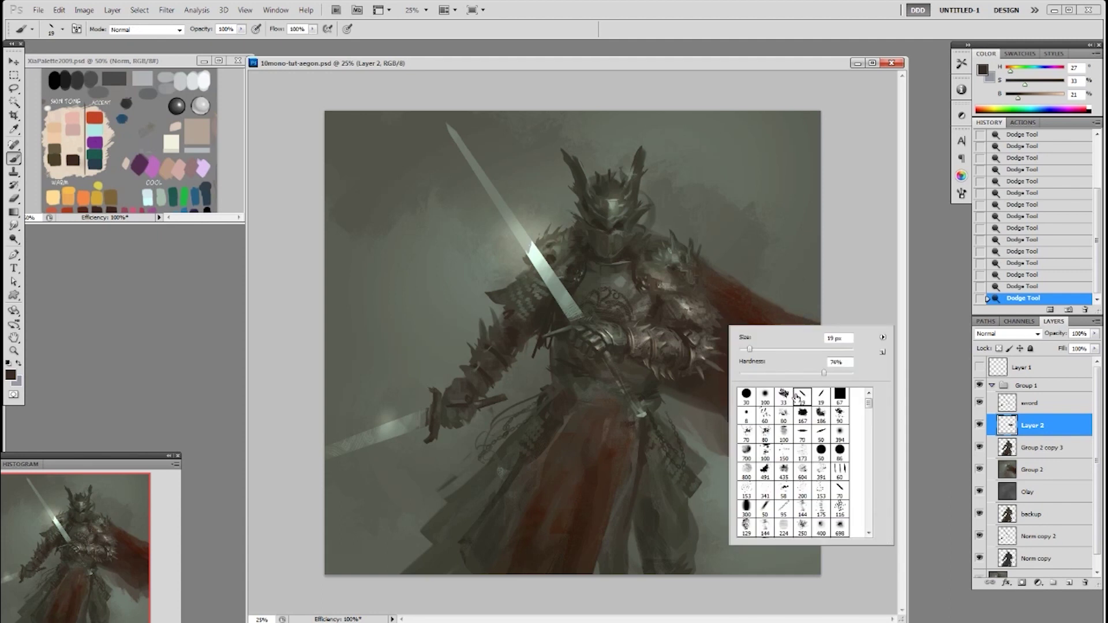
{"action": "left_click", "coordinate": [855, 266]}
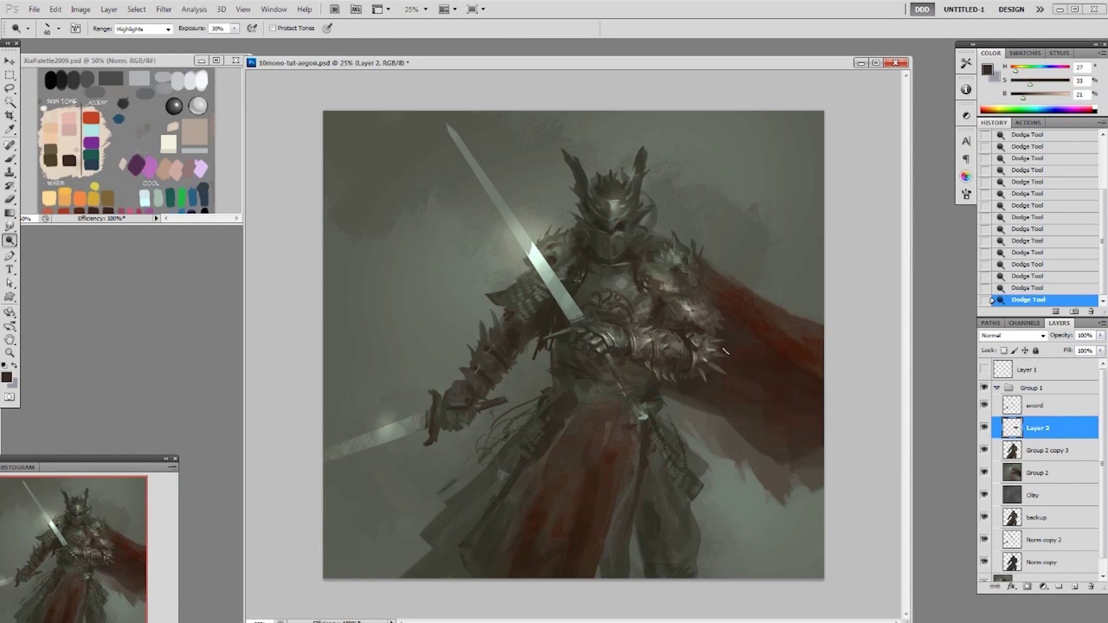
Sample a tone from the arm armor and touch up the upper arm below the shoulder plate with the Brush tool
{"action": "key", "text": "b"}
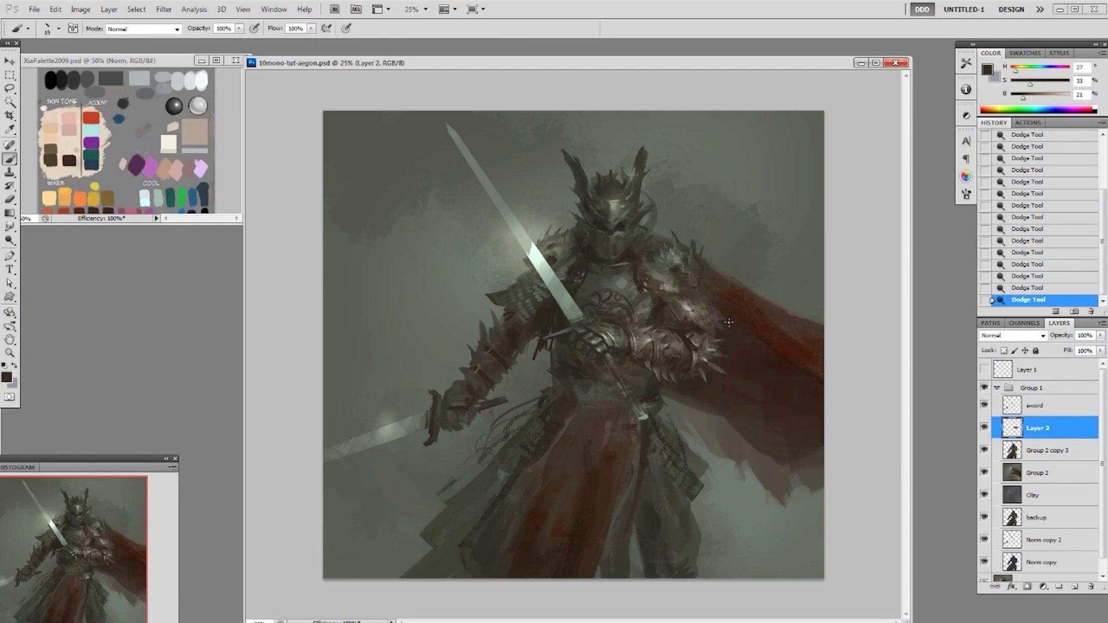
{"action": "right_click", "coordinate": [728, 323]}
{"action": "left_click", "coordinate": [865, 269]}
{"action": "left_click", "coordinate": [682, 331], "text": "alt"}
{"action": "left_click_drag", "start_coordinate": [662, 304], "coordinate": [664, 304]}
Paint a dark line across the upper arm below the shoulder plate with a sampled crease tone
{"action": "key", "text": "bracketright"}
{"action": "left_click", "coordinate": [647, 293], "text": "alt"}
{"action": "left_click_drag", "start_coordinate": [649, 292], "coordinate": [670, 299]}
{"action": "left_click_drag", "start_coordinate": [670, 298], "coordinate": [675, 300]}
{"action": "left_click", "coordinate": [662, 296]}
{"action": "key", "text": "r"}
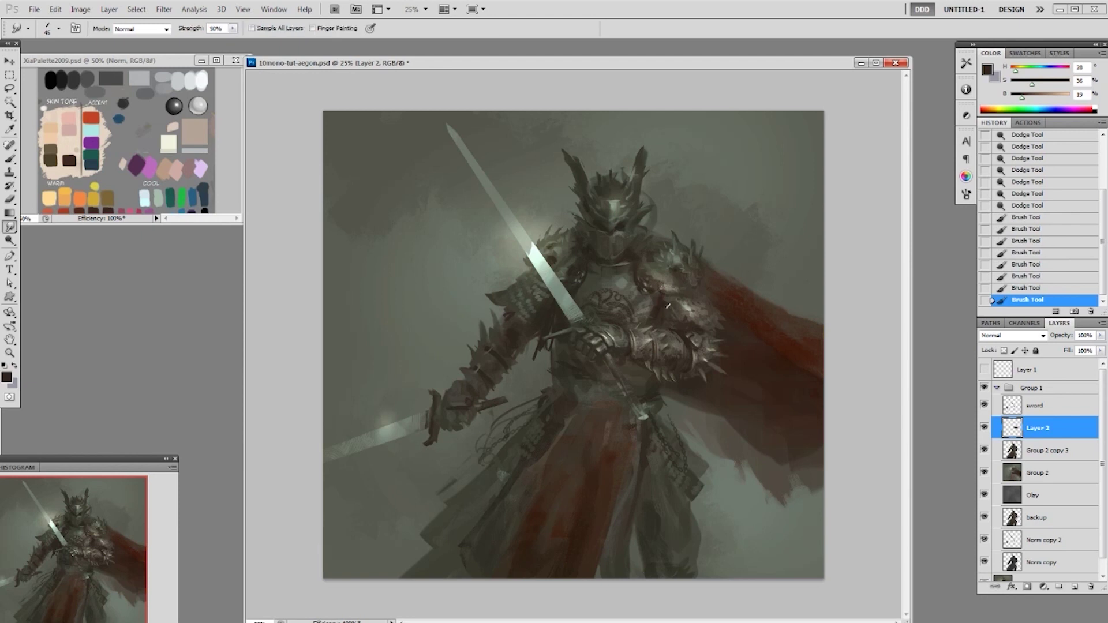
{"action": "key", "text": "b"}
{"action": "left_click", "coordinate": [665, 302]}
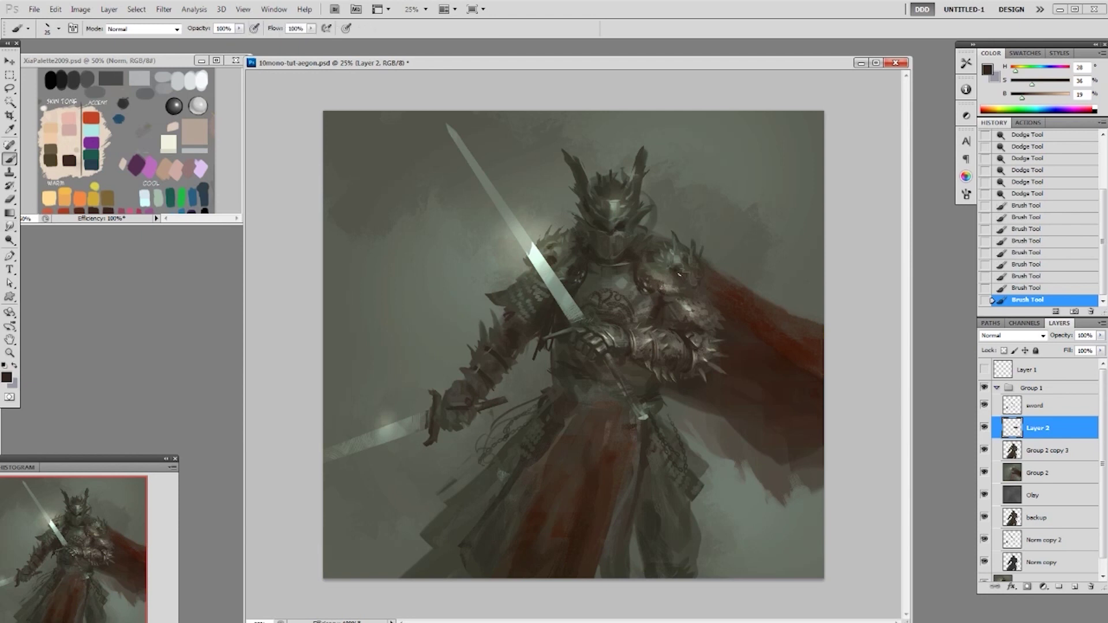
Paint small highlights along the upper arm plate's edge with a sampled grey armor tone at 33.3% zoom
{"action": "key", "text": "ctrl+plus"}
{"action": "left_click_drag", "start_coordinate": [662, 50], "coordinate": [636, 63]}
{"action": "left_click_drag", "start_coordinate": [619, 116], "coordinate": [612, 117]}
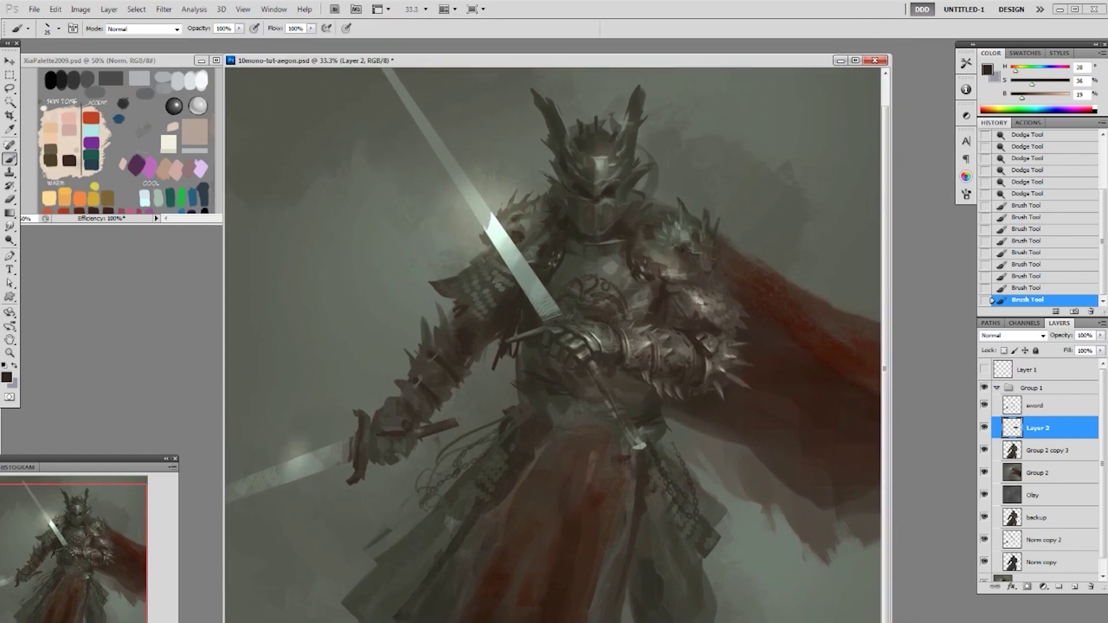
{"action": "left_click_drag", "start_coordinate": [887, 592], "coordinate": [887, 622]}
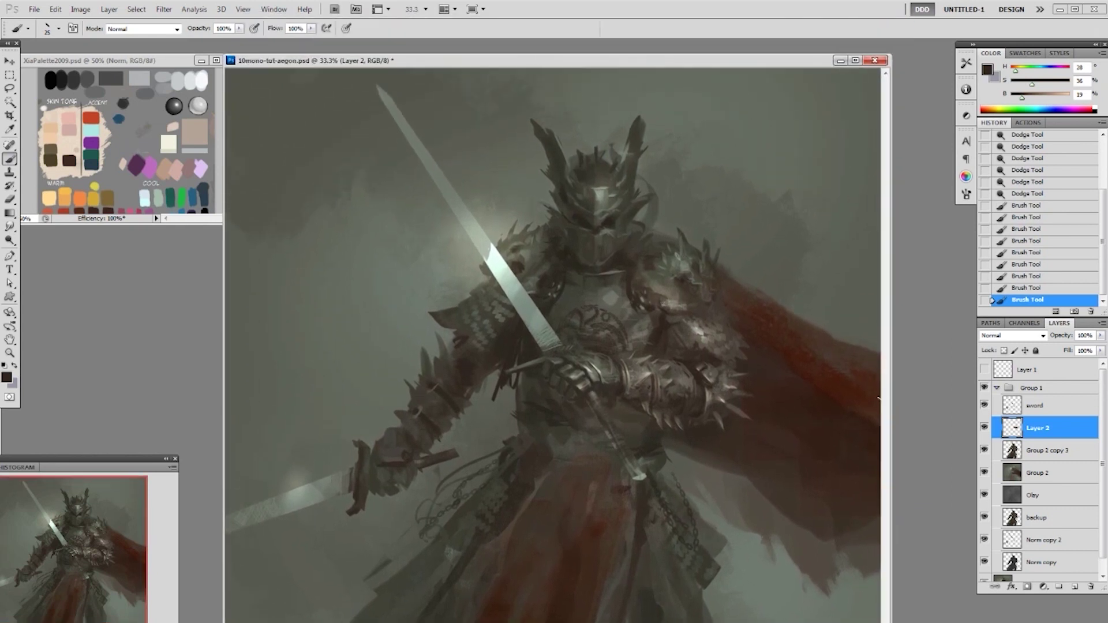
{"action": "left_click_drag", "start_coordinate": [651, 63], "coordinate": [650, 52]}
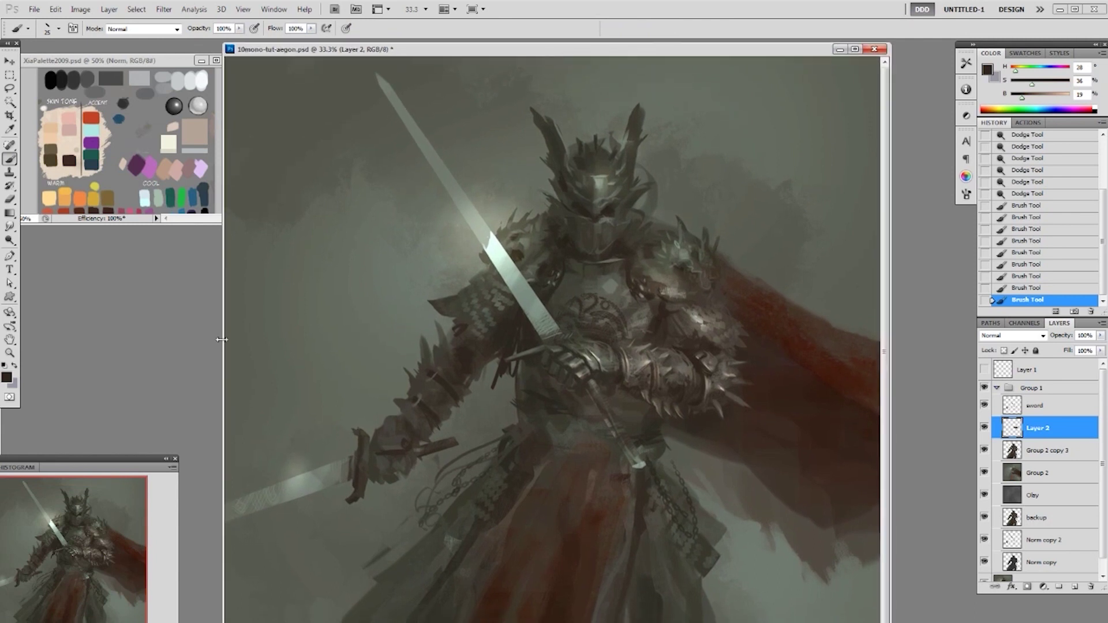
{"action": "left_click_drag", "start_coordinate": [226, 335], "coordinate": [173, 331]}
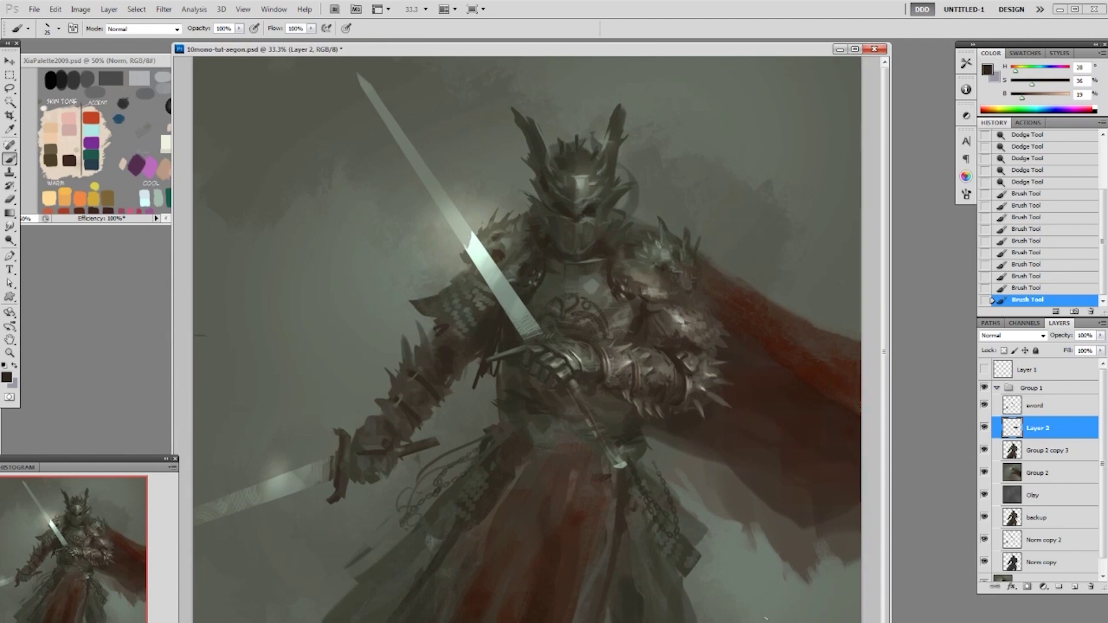
{"action": "scroll", "coordinate": [526, 335], "scroll_direction": "down", "scroll_amount": 3}
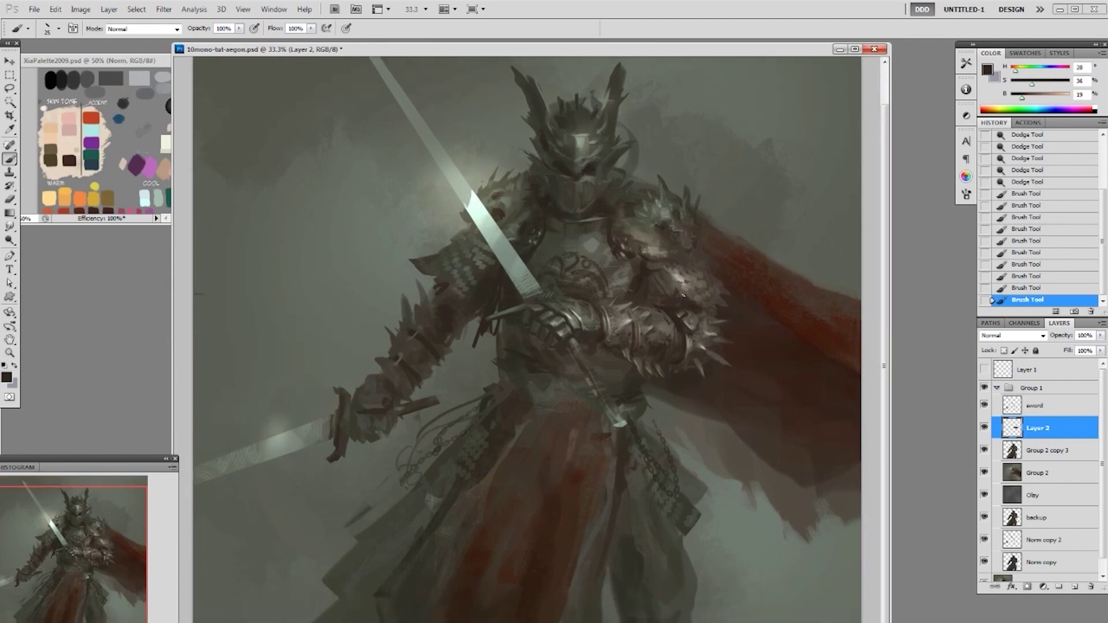
{"action": "left_click", "coordinate": [678, 270], "text": "alt"}
{"action": "left_click", "coordinate": [653, 269]}
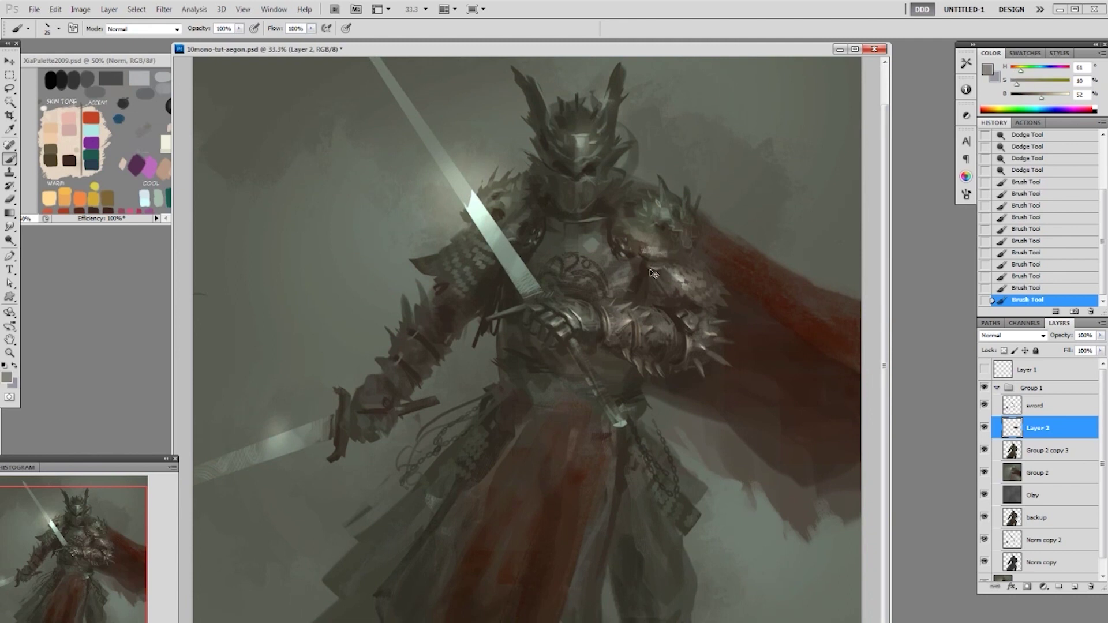
{"action": "left_click", "coordinate": [658, 267]}
{"action": "left_click", "coordinate": [661, 266]}
{"action": "left_click", "coordinate": [666, 264]}
{"action": "left_click", "coordinate": [667, 264]}
Repaint the crease between the shoulder plate and upper arm with sampled dark and mid tones, switching brush tips
{"action": "left_click", "coordinate": [648, 272], "text": "alt"}
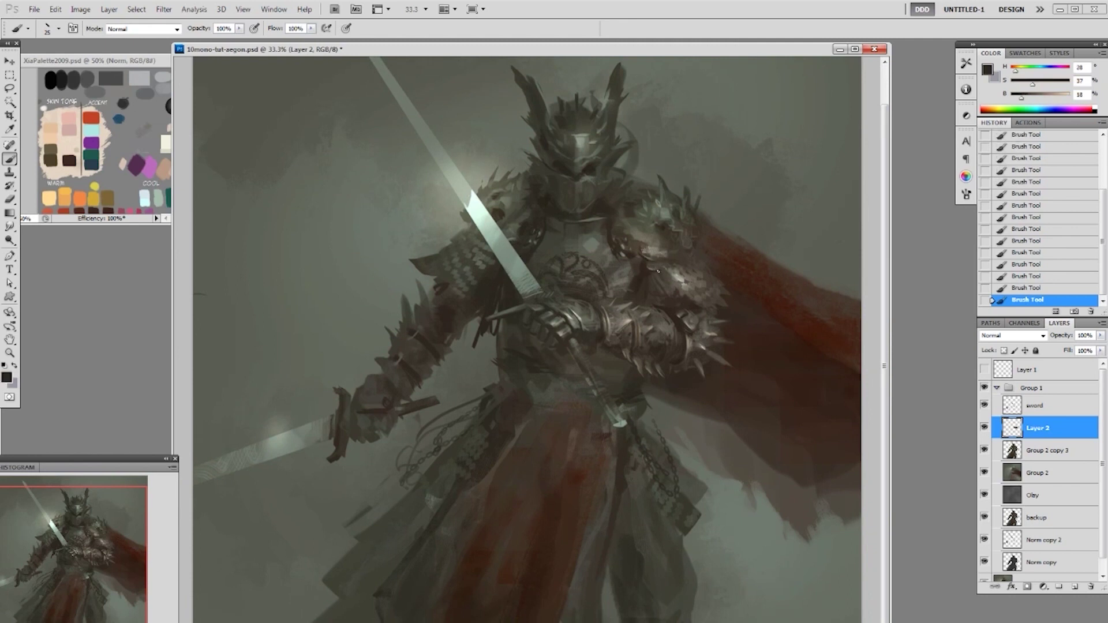
{"action": "right_click", "coordinate": [669, 266]}
{"action": "left_click", "coordinate": [695, 381]}
{"action": "left_click", "coordinate": [858, 220]}
{"action": "right_click", "coordinate": [685, 265]}
{"action": "left_click", "coordinate": [815, 389]}
{"action": "left_click", "coordinate": [870, 227]}
{"action": "left_click", "coordinate": [676, 256], "text": "alt"}
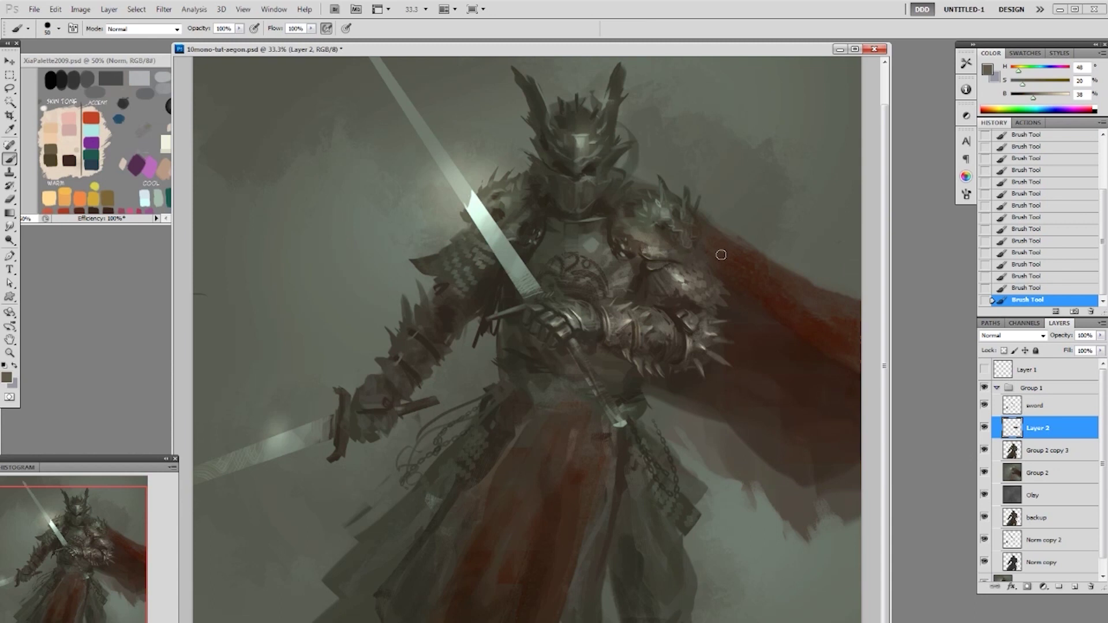
Blend sampled brown tones under the shoulder plate with the flat 70 px brush, reducing its size for detail
{"action": "right_click", "coordinate": [738, 232]}
{"action": "left_click", "coordinate": [817, 300]}
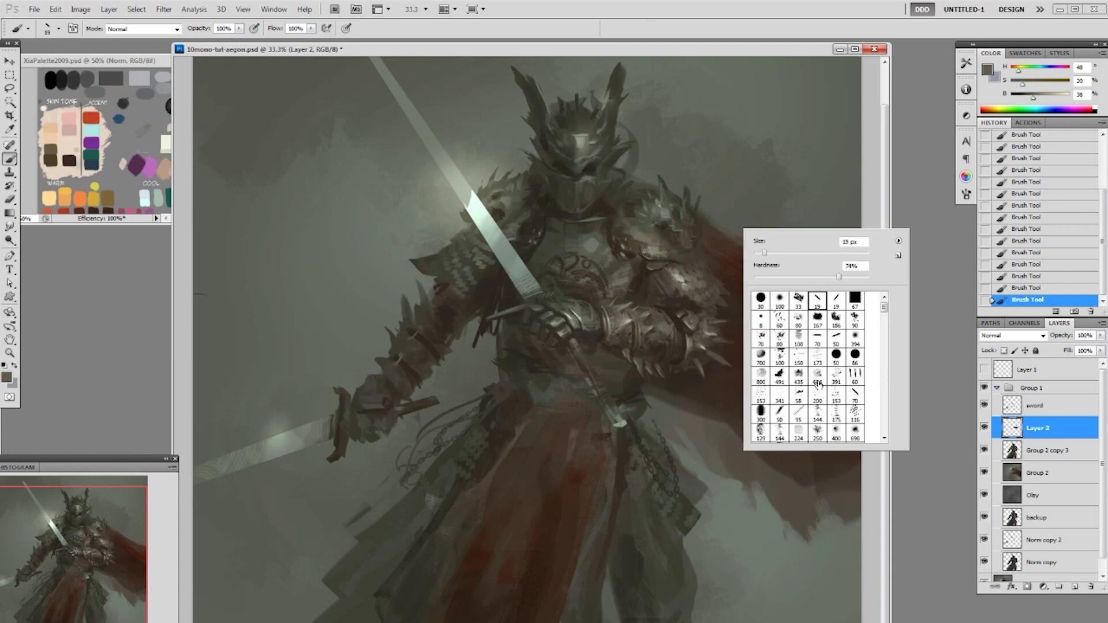
{"action": "left_click", "coordinate": [817, 337]}
{"action": "key", "text": "Return"}
{"action": "left_click", "coordinate": [637, 243], "text": "alt"}
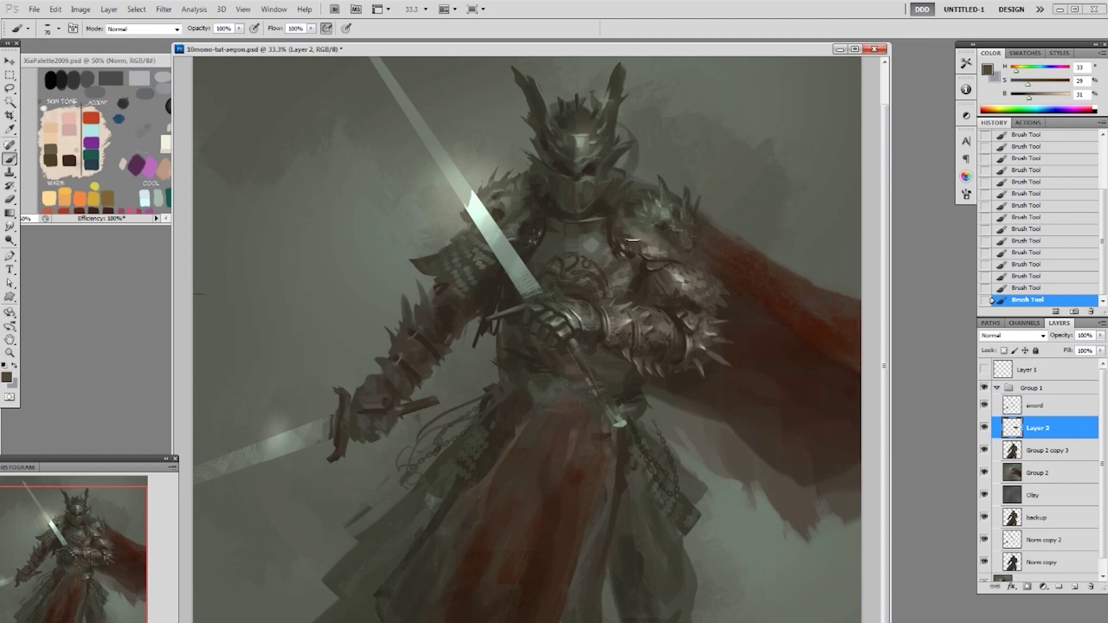
{"action": "left_click", "coordinate": [634, 242], "text": "alt"}
{"action": "key", "text": "bracketleft"}
{"action": "key", "text": "bracketleft"}
{"action": "key", "text": "bracketleft"}
{"action": "key", "text": "bracketleft"}
Choose a different brush tip and add texture to the upper arm with a sampled light grey
{"action": "right_click", "coordinate": [671, 272]}
{"action": "left_click", "coordinate": [763, 398]}
{"action": "left_click", "coordinate": [657, 229]}
{"action": "left_click", "coordinate": [684, 272], "text": "alt"}
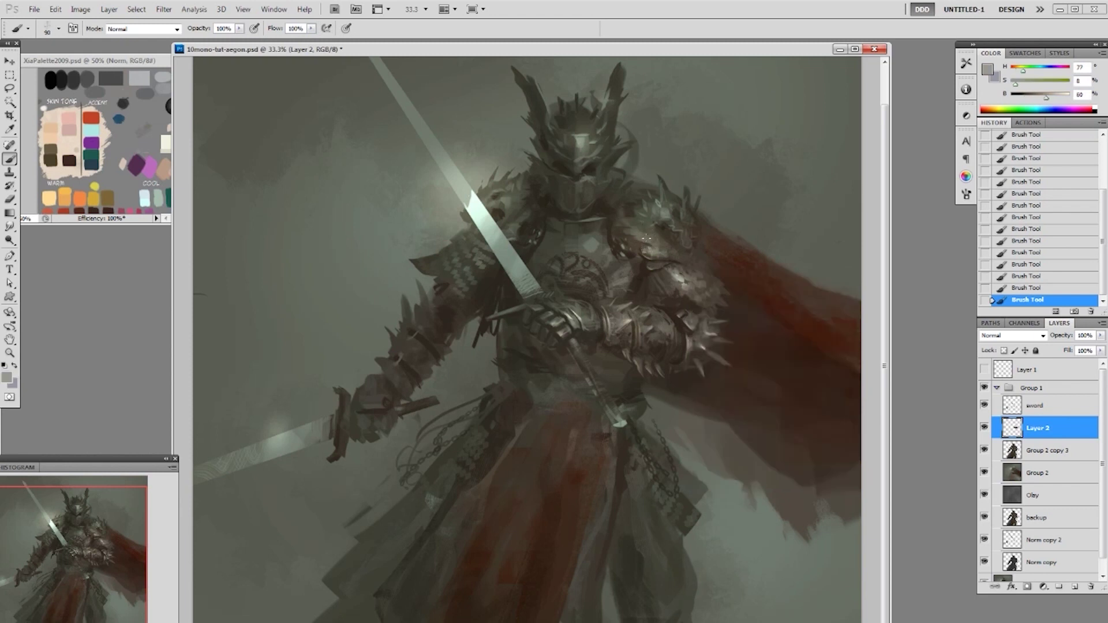
Paint overlapping scale highlights on the upper arm with the 19 px brush tip and grey tones sampled from the armor
{"action": "right_click", "coordinate": [682, 258]}
{"action": "left_click", "coordinate": [820, 326]}
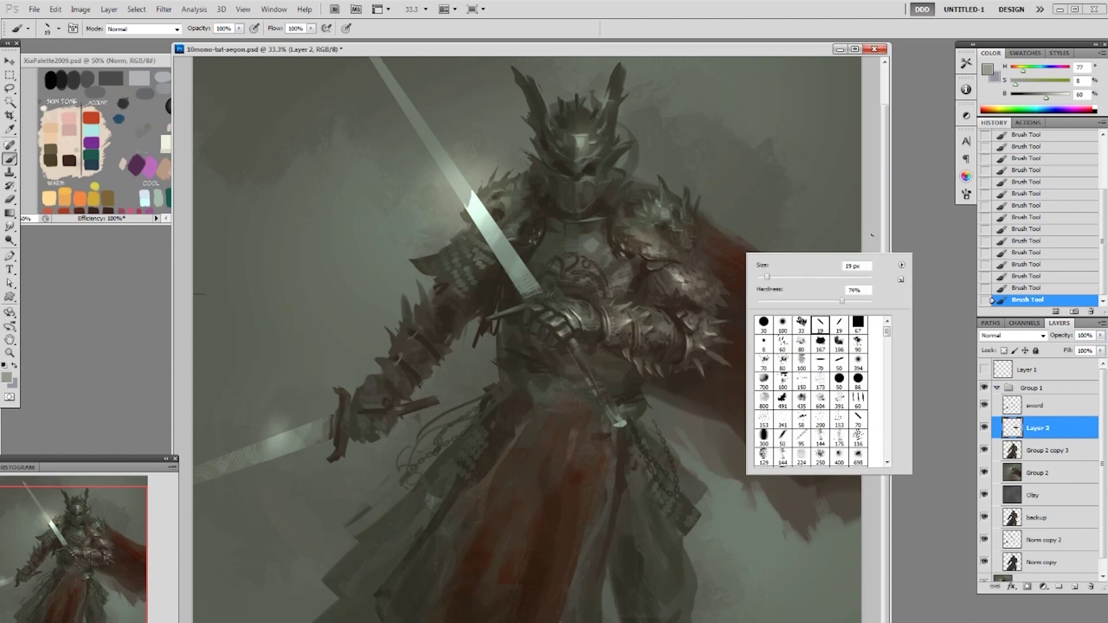
{"action": "left_click", "coordinate": [681, 274]}
{"action": "left_click", "coordinate": [662, 288], "text": "alt"}
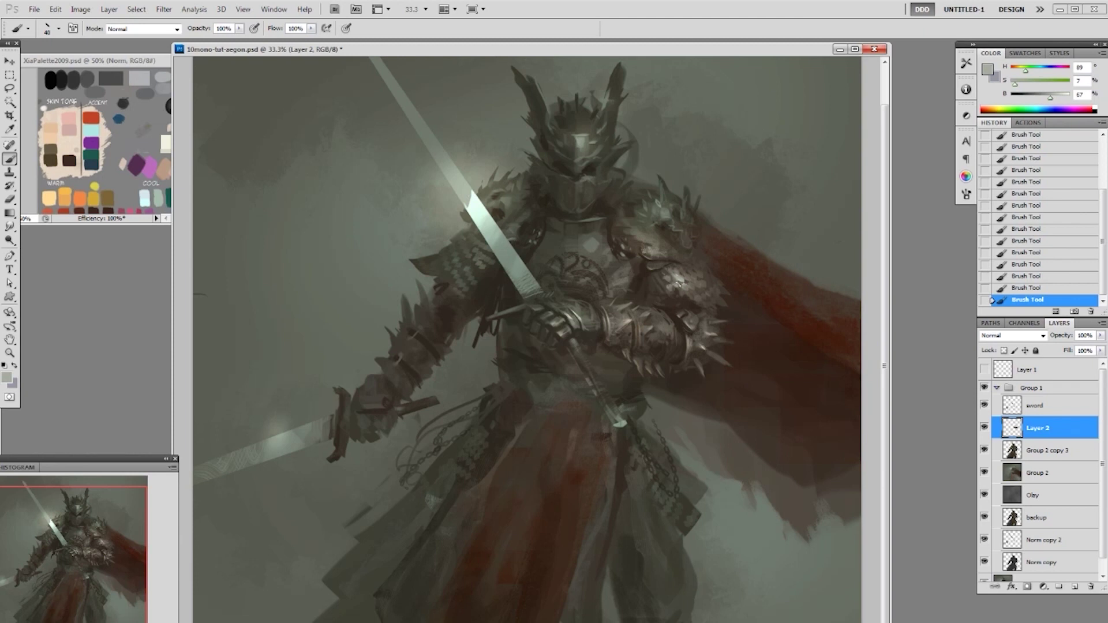
{"action": "left_click", "coordinate": [693, 285], "text": "alt"}
{"action": "left_click", "coordinate": [681, 304], "text": "alt"}
{"action": "left_click", "coordinate": [684, 301], "text": "alt"}
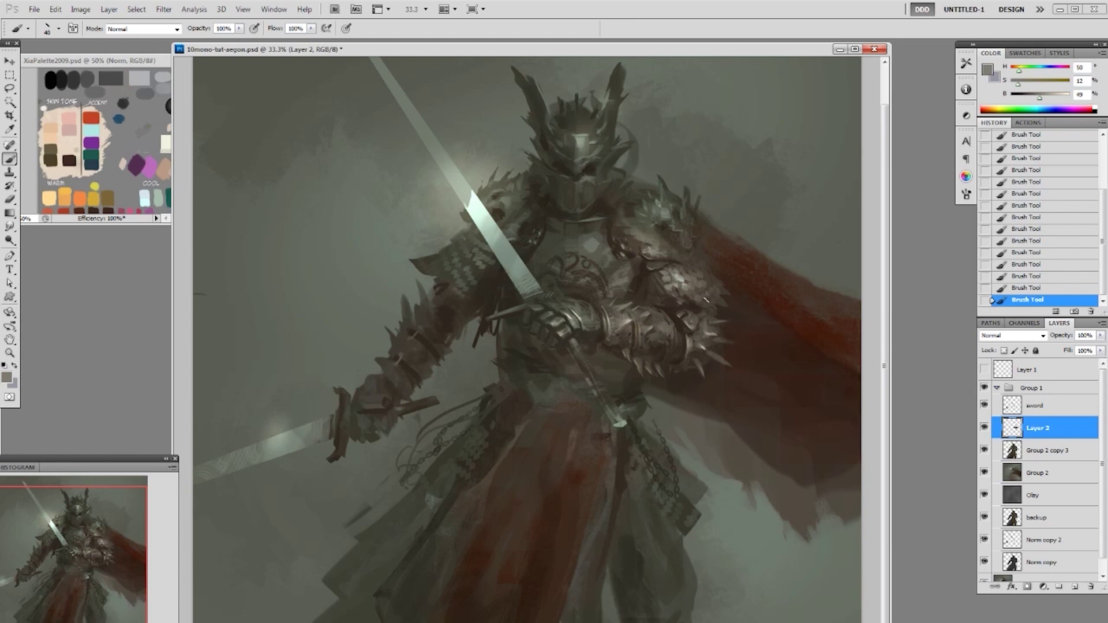
Darken the crease above the upper arm's scales with a sampled dark brown and the 86 px round brush
{"action": "left_click", "coordinate": [671, 269], "text": "alt"}
{"action": "left_click", "coordinate": [647, 271], "text": "alt"}
{"action": "right_click", "coordinate": [650, 274]}
{"action": "left_click", "coordinate": [763, 415]}
{"action": "left_click", "coordinate": [654, 272]}
Pick another brush tip and refine the upper arm's scales with light and dark tones sampled from them
{"action": "right_click", "coordinate": [750, 282]}
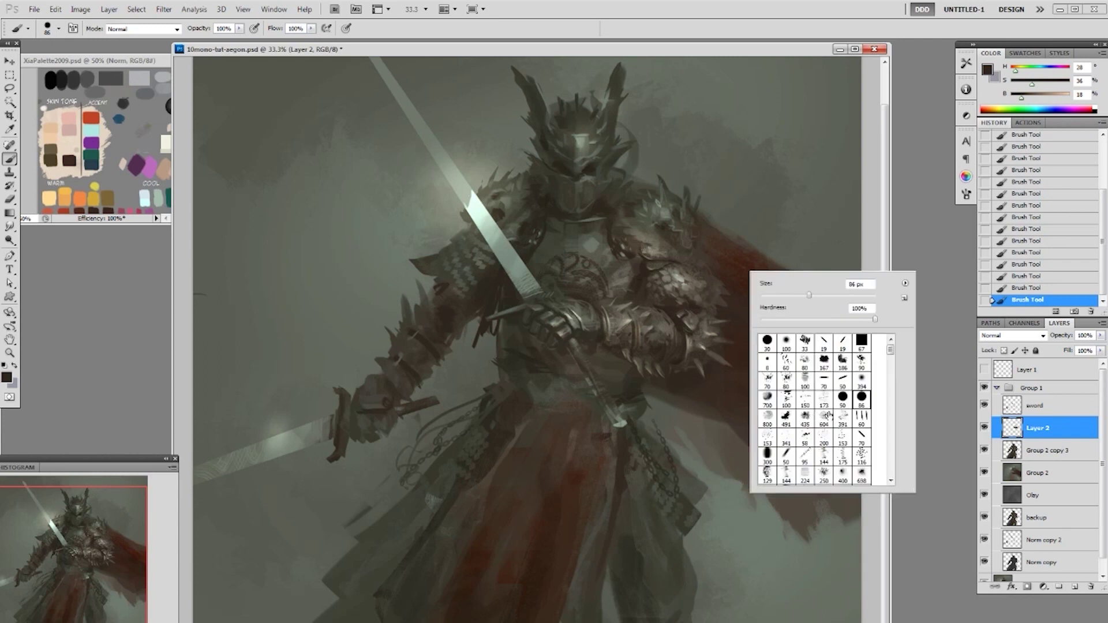
{"action": "left_click", "coordinate": [805, 438]}
{"action": "left_click", "coordinate": [687, 258]}
{"action": "left_click", "coordinate": [684, 263], "text": "alt"}
{"action": "left_click", "coordinate": [682, 266], "text": "alt"}
{"action": "left_click", "coordinate": [706, 296], "text": "alt"}
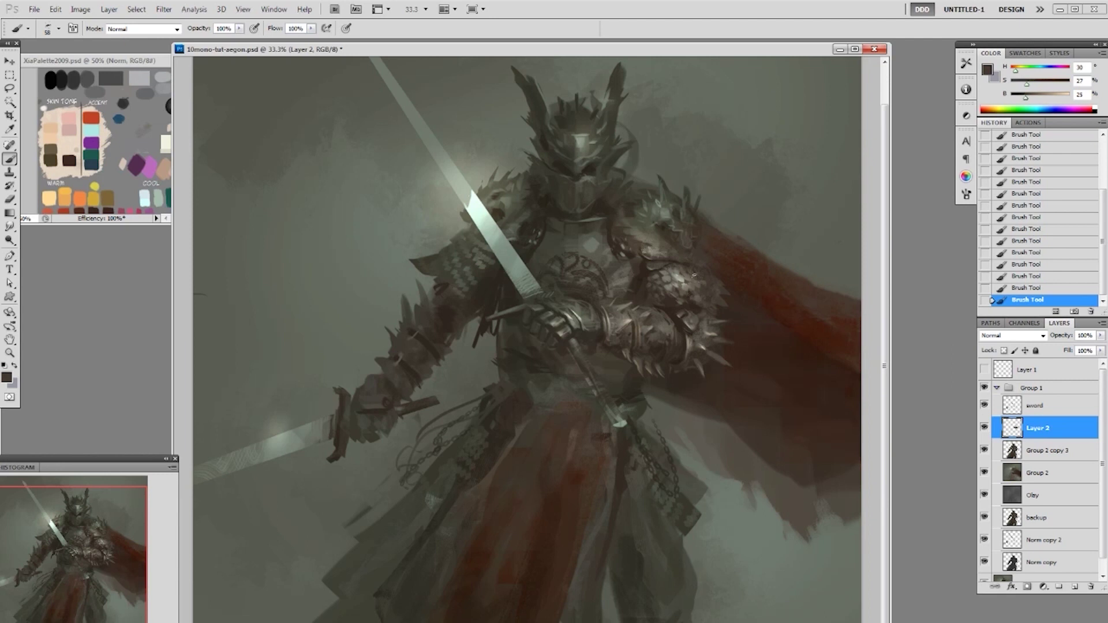
{"action": "left_click", "coordinate": [685, 267], "text": "alt"}
{"action": "key", "text": "bracketleft"}
{"action": "left_click", "coordinate": [679, 266], "text": "alt"}
Sample dark tones from the chest and paint the breastplate area beside the shoulder plate
{"action": "right_click", "coordinate": [635, 284]}
{"action": "left_click", "coordinate": [633, 287], "text": "alt"}
{"action": "left_click", "coordinate": [611, 242], "text": "alt"}
{"action": "left_click", "coordinate": [586, 246], "text": "alt"}
{"action": "left_click", "coordinate": [613, 231], "text": "alt"}
Erase the excess paint across the upper breastplate and compare the picture with Group 1 hidden and shown
{"action": "key", "text": "e"}
{"action": "key", "text": "bracketright"}
{"action": "key", "text": "bracketright"}
{"action": "left_click_drag", "start_coordinate": [591, 237], "coordinate": [605, 235]}
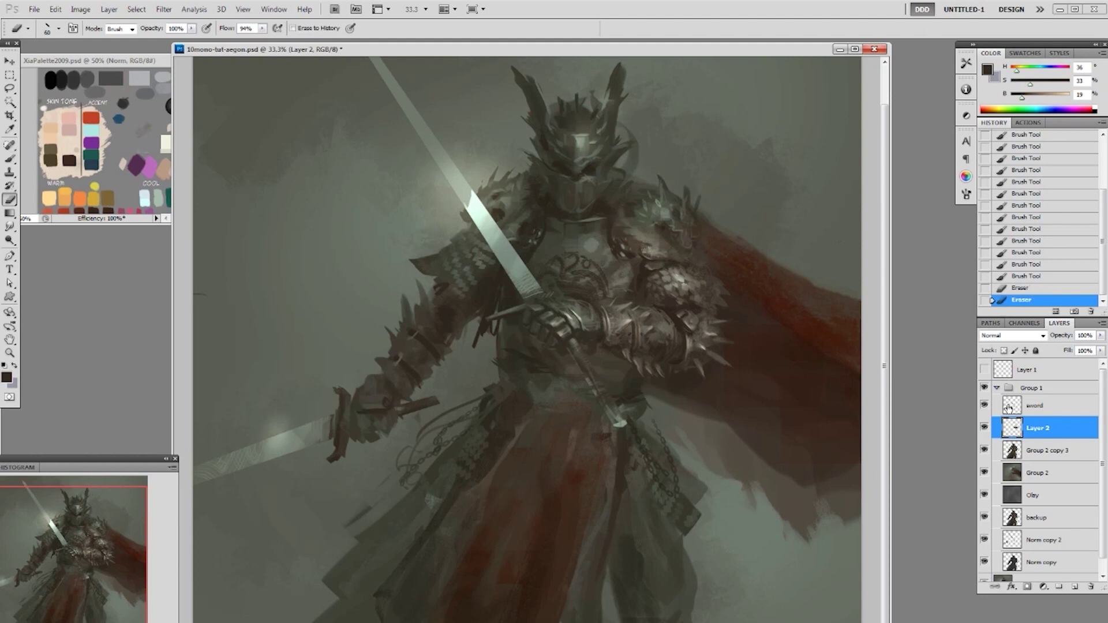
{"action": "left_click", "coordinate": [984, 388]}
{"action": "left_click", "coordinate": [985, 388]}
Glaze a sampled dark brown over the upper arm's outer scales with a 150 px brush at 30% opacity
{"action": "key", "text": "b"}
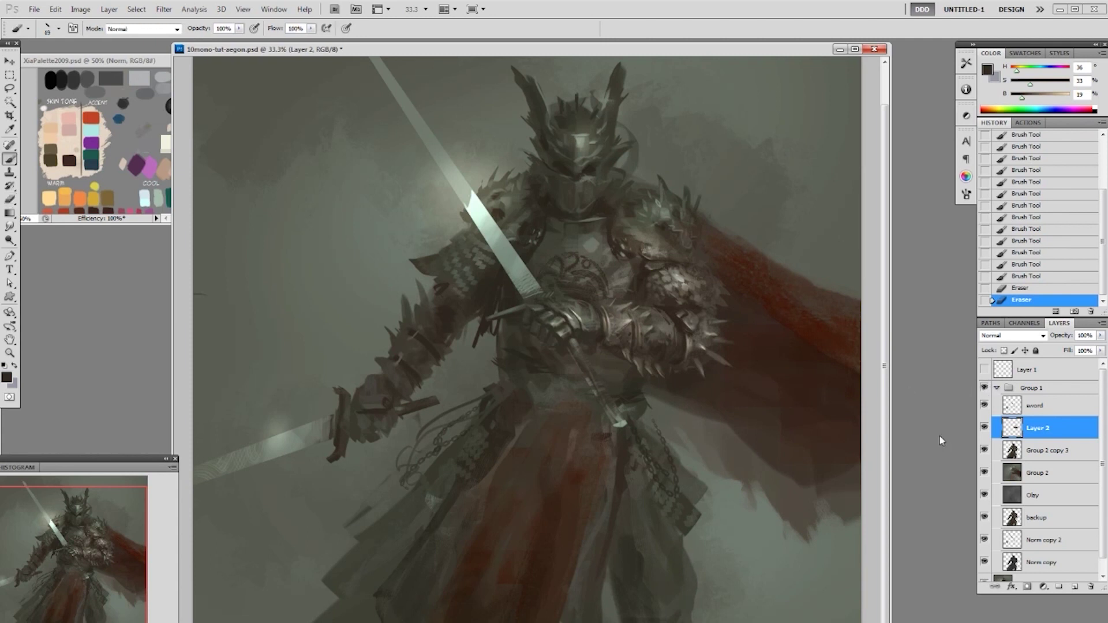
{"action": "left_click", "coordinate": [702, 305], "text": "alt"}
{"action": "right_click", "coordinate": [702, 309]}
{"action": "left_click", "coordinate": [747, 424]}
{"action": "mouse_move", "coordinate": [689, 277]}
{"action": "left_mouse_down"}
{"action": "mouse_move", "coordinate": [648, 308]}
{"action": "mouse_move", "coordinate": [691, 277]}
{"action": "mouse_move", "coordinate": [704, 282]}
{"action": "mouse_move", "coordinate": [640, 281]}
{"action": "mouse_move", "coordinate": [669, 288]}
{"action": "mouse_move", "coordinate": [697, 272]}
{"action": "mouse_move", "coordinate": [684, 262]}
{"action": "mouse_move", "coordinate": [714, 283]}
{"action": "mouse_move", "coordinate": [670, 272]}
{"action": "mouse_move", "coordinate": [722, 290]}
{"action": "left_mouse_up"}
{"action": "key", "text": "ctrl+z"}
{"action": "key", "text": "3"}
{"action": "key", "text": "bracketright"}
{"action": "key", "text": "bracketright"}
{"action": "left_click", "coordinate": [712, 287], "text": "alt"}
{"action": "key", "text": "ctrl+z"}
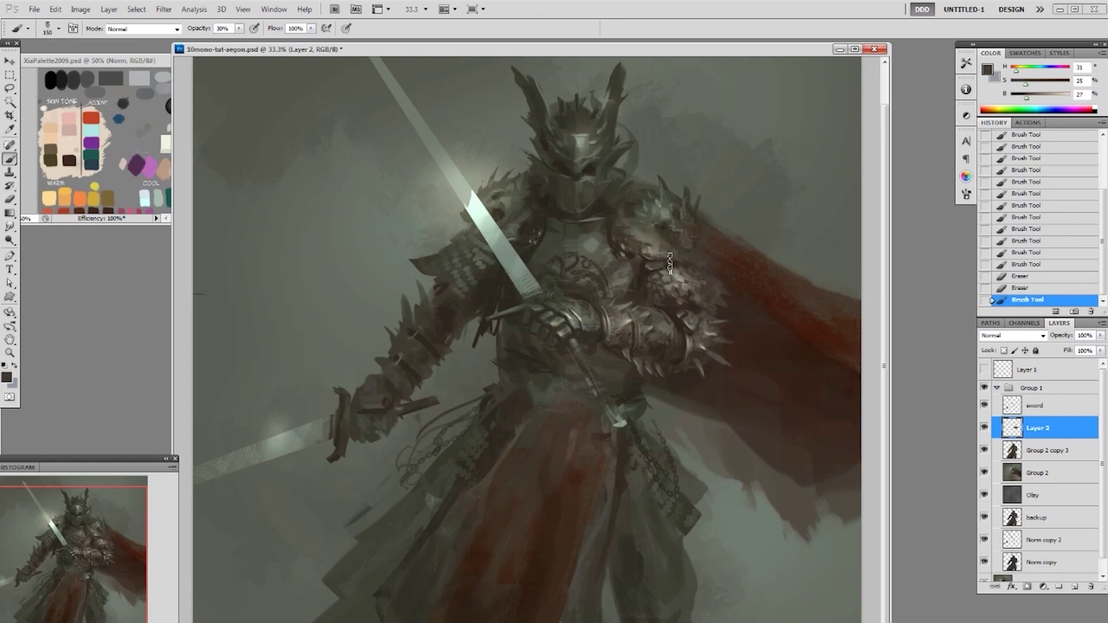
Touch up the upper arm's scales with a smaller brush and compare the result with Group 1 hidden and shown
{"action": "key", "text": "bracketleft"}
{"action": "key", "text": "bracketleft"}
{"action": "key", "text": "bracketleft"}
{"action": "left_click", "coordinate": [689, 275]}
{"action": "left_click", "coordinate": [984, 389]}
{"action": "left_click", "coordinate": [983, 388]}
Deepen the crease above the upper arm's scales with sampled dark tones at 50% opacity and a 19 px brush
{"action": "left_click", "coordinate": [647, 269], "text": "alt"}
{"action": "mouse_move", "coordinate": [658, 280]}
{"action": "left_mouse_down"}
{"action": "mouse_move", "coordinate": [671, 298]}
{"action": "mouse_move", "coordinate": [657, 274]}
{"action": "left_mouse_up"}
{"action": "left_click", "coordinate": [644, 270], "text": "alt"}
{"action": "key", "text": "5"}
{"action": "key", "text": "ctrl+z"}
{"action": "mouse_move", "coordinate": [656, 271]}
{"action": "left_mouse_down"}
{"action": "mouse_move", "coordinate": [665, 292]}
{"action": "mouse_move", "coordinate": [657, 266]}
{"action": "mouse_move", "coordinate": [668, 267]}
{"action": "left_mouse_up"}
{"action": "right_click", "coordinate": [685, 293]}
{"action": "left_click", "coordinate": [768, 358]}
{"action": "left_click", "coordinate": [671, 264], "text": "alt"}
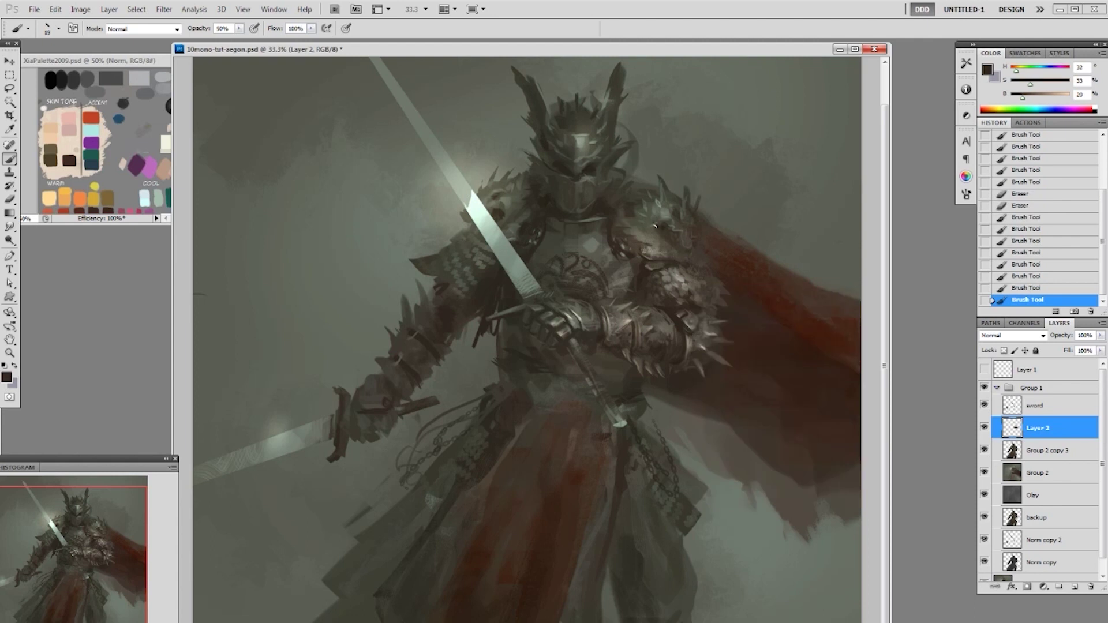
Paint accents into the centre of the spiked shoulder pauldron with the 19 px brush at 100% opacity
{"action": "left_click", "coordinate": [657, 225]}
{"action": "key", "text": "0"}
{"action": "left_click", "coordinate": [662, 228]}
{"action": "left_click", "coordinate": [662, 228]}
{"action": "left_click", "coordinate": [663, 231]}
{"action": "left_click", "coordinate": [664, 233]}
{"action": "left_click", "coordinate": [665, 237]}
{"action": "left_click", "coordinate": [666, 242], "text": "alt"}
{"action": "left_click", "coordinate": [665, 244]}
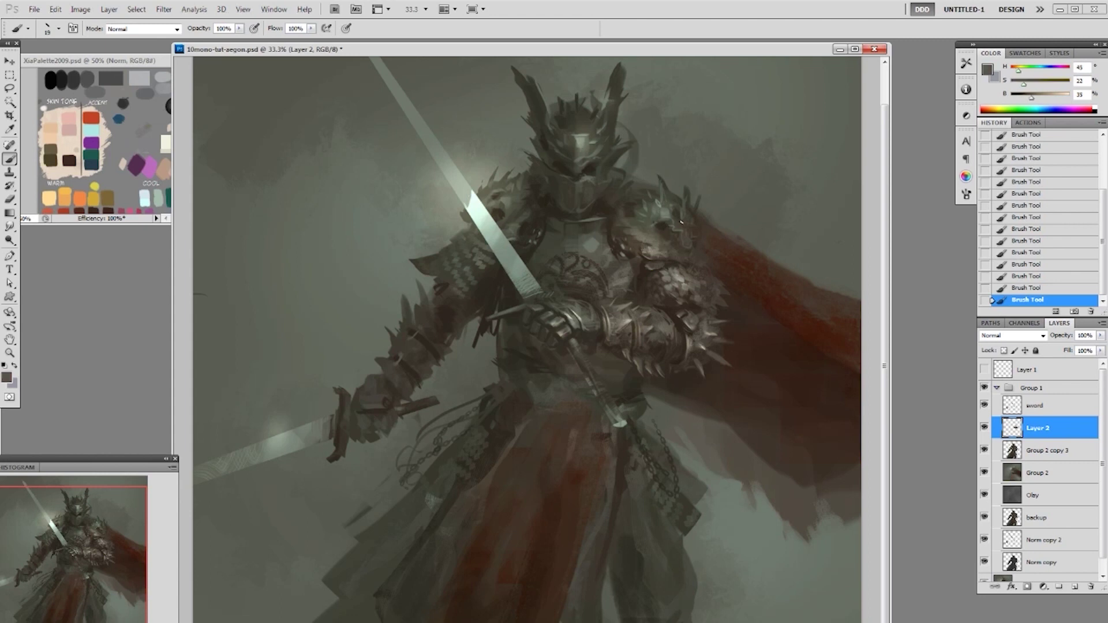
Model the outer half of the pauldron with tones sampled around it, varying the brush tip
{"action": "left_click", "coordinate": [662, 228], "text": "alt"}
{"action": "left_click", "coordinate": [680, 228], "text": "alt"}
{"action": "left_click", "coordinate": [678, 233], "text": "alt"}
{"action": "left_click", "coordinate": [686, 244], "text": "alt"}
{"action": "right_click", "coordinate": [686, 245]}
{"action": "left_click", "coordinate": [796, 381]}
{"action": "key", "text": "Return"}
{"action": "left_click", "coordinate": [675, 208], "text": "alt"}
{"action": "right_click", "coordinate": [715, 252]}
{"action": "left_click", "coordinate": [821, 305]}
Refine the pauldron's central relief with closely sampled grey-green tones and the 19 px brush
{"action": "left_click", "coordinate": [662, 222], "text": "alt"}
{"action": "left_click", "coordinate": [685, 226], "text": "alt"}
{"action": "left_click", "coordinate": [676, 235], "text": "alt"}
{"action": "left_click", "coordinate": [665, 215], "text": "alt"}
{"action": "left_click", "coordinate": [665, 215], "text": "alt"}
{"action": "left_click", "coordinate": [665, 216], "text": "alt"}
{"action": "left_click", "coordinate": [667, 216], "text": "alt"}
{"action": "left_click", "coordinate": [664, 218], "text": "alt"}
{"action": "left_click", "coordinate": [663, 226], "text": "alt"}
{"action": "left_click", "coordinate": [658, 229], "text": "alt"}
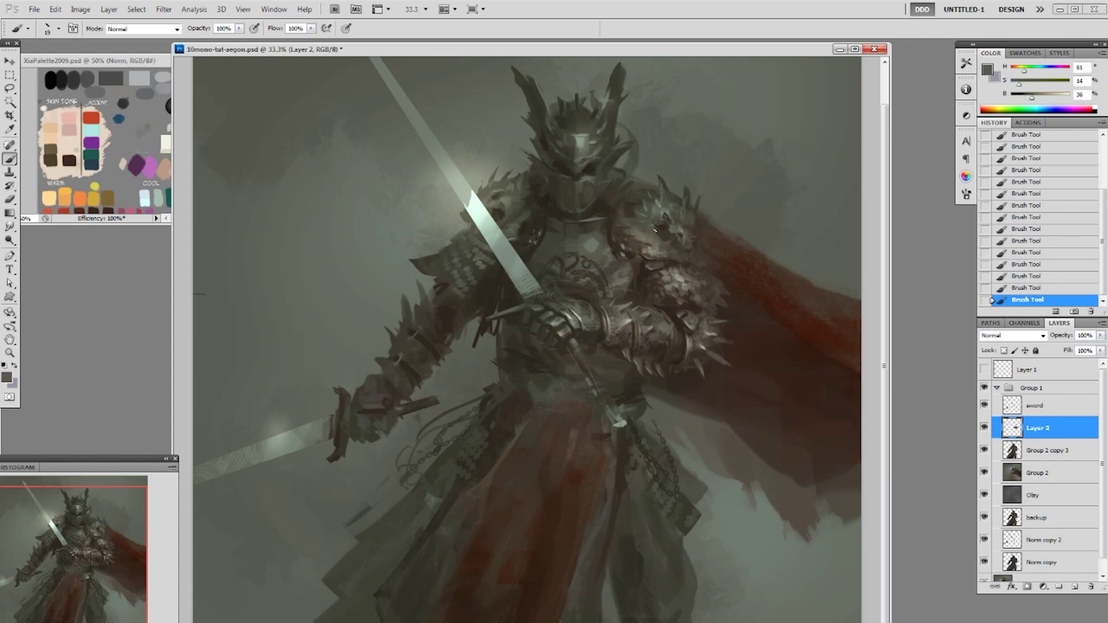
Shade the pauldron's outer side and underside with sampled light and dark tones using the 19 px brush
{"action": "right_click", "coordinate": [666, 239]}
{"action": "double_click", "coordinate": [788, 306]}
{"action": "left_click", "coordinate": [669, 229], "text": "alt"}
{"action": "left_click", "coordinate": [667, 226], "text": "alt"}
{"action": "left_click", "coordinate": [679, 232], "text": "alt"}
{"action": "left_click", "coordinate": [682, 241], "text": "alt"}
{"action": "left_click", "coordinate": [690, 241], "text": "alt"}
{"action": "left_click", "coordinate": [679, 245], "text": "alt"}
{"action": "left_click", "coordinate": [679, 242], "text": "alt"}
{"action": "left_click", "coordinate": [681, 248], "text": "alt"}
{"action": "left_click", "coordinate": [669, 254], "text": "alt"}
{"action": "left_click", "coordinate": [657, 234], "text": "alt"}
{"action": "left_click", "coordinate": [646, 226], "text": "alt"}
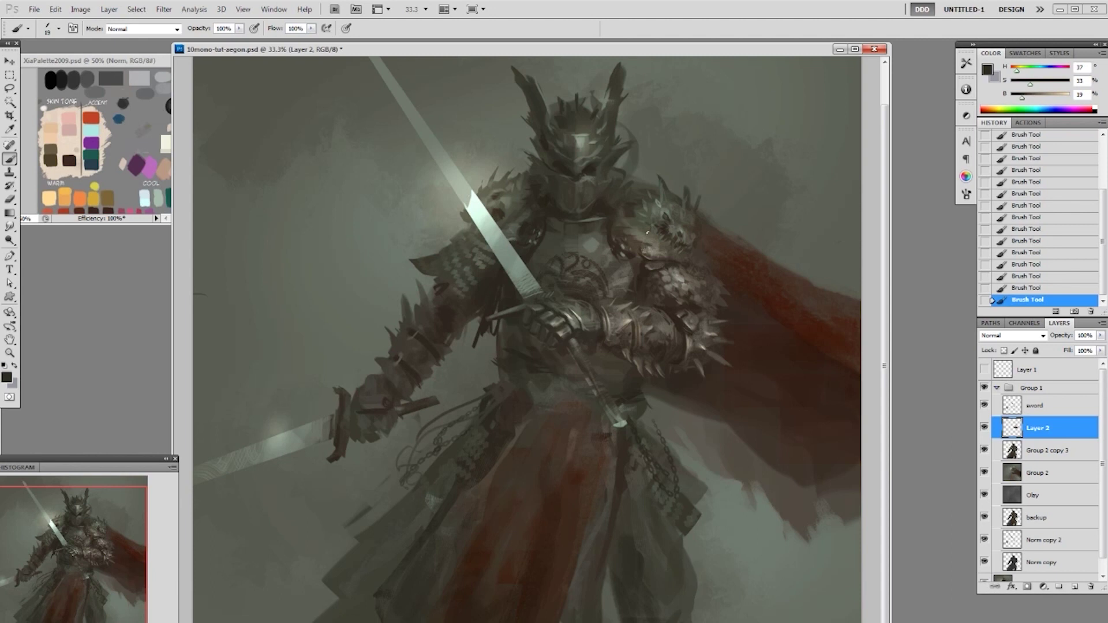
Define the pauldron's inner half with strokes of sampled tones using the 19 px brush
{"action": "left_click", "coordinate": [652, 217], "text": "alt"}
{"action": "right_click", "coordinate": [669, 211]}
{"action": "left_click", "coordinate": [639, 225], "text": "alt"}
{"action": "left_click", "coordinate": [643, 218], "text": "alt"}
{"action": "left_click", "coordinate": [641, 229], "text": "alt"}
{"action": "left_click", "coordinate": [665, 216], "text": "alt"}
{"action": "left_click", "coordinate": [650, 236], "text": "alt"}
{"action": "left_click", "coordinate": [650, 235], "text": "alt"}
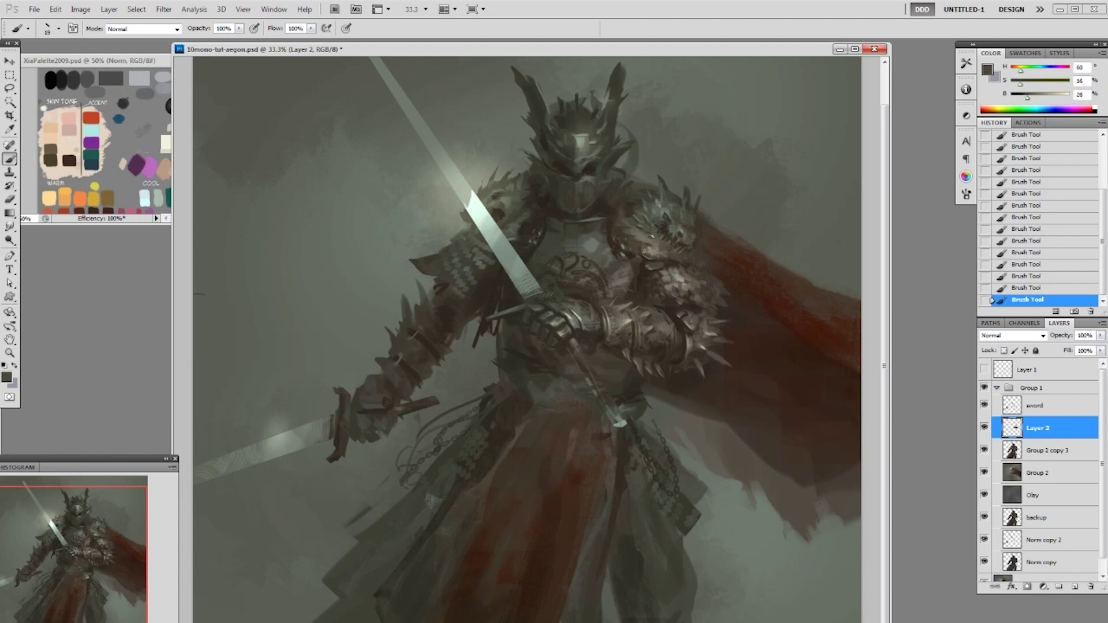
Detail the small scales along the pauldron's upper ridge with sampled tones
{"action": "left_click", "coordinate": [656, 237], "text": "alt"}
{"action": "left_click", "coordinate": [660, 236], "text": "alt"}
{"action": "left_click", "coordinate": [652, 232], "text": "alt"}
{"action": "left_click", "coordinate": [647, 207], "text": "alt"}
{"action": "left_click", "coordinate": [663, 220], "text": "alt"}
{"action": "left_click", "coordinate": [650, 212], "text": "alt"}
{"action": "left_click", "coordinate": [661, 206], "text": "alt"}
{"action": "left_click", "coordinate": [625, 237], "text": "alt"}
Switch to the 80 px textured brush tip and sample a dark brown for the pauldron's lower inner edge
{"action": "right_click", "coordinate": [632, 247]}
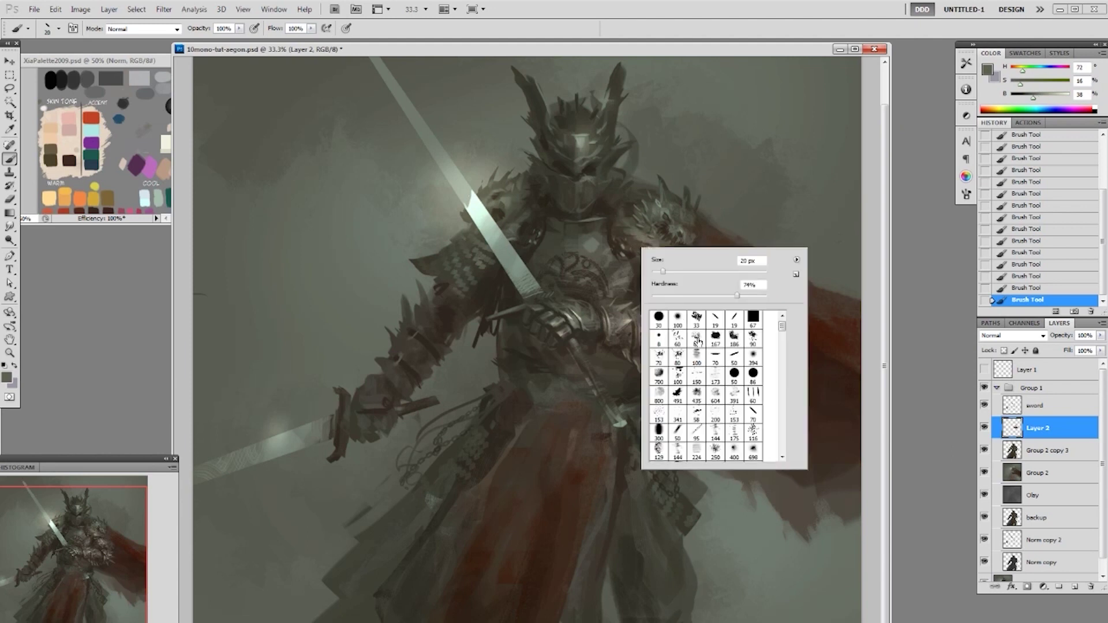
{"action": "left_click", "coordinate": [734, 373]}
{"action": "key", "text": "Return"}
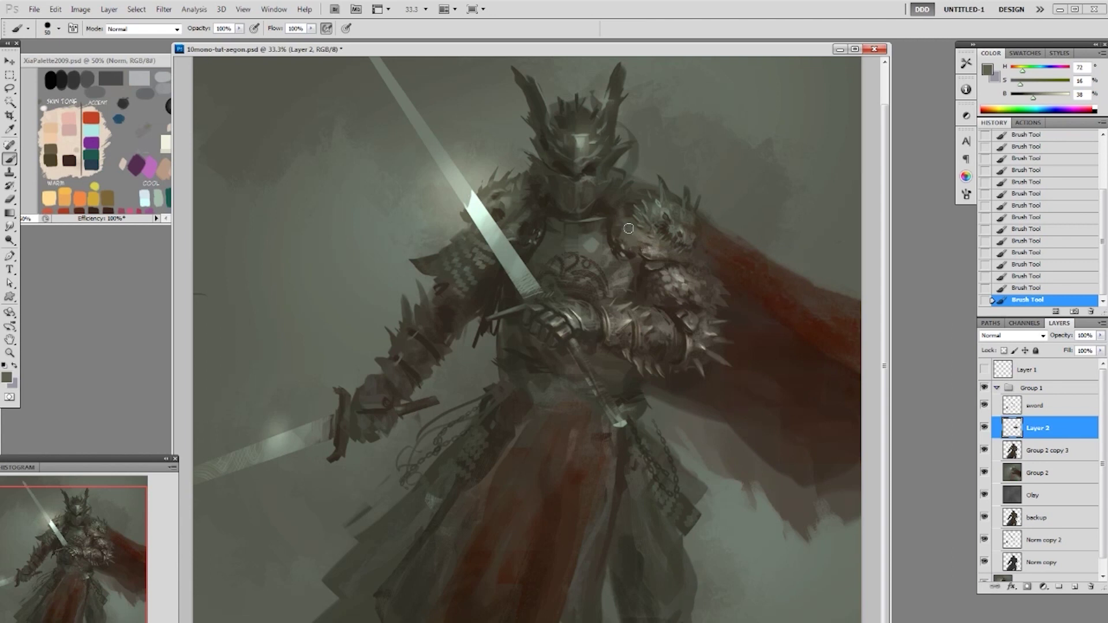
{"action": "right_click", "coordinate": [737, 195]}
{"action": "left_click", "coordinate": [776, 294]}
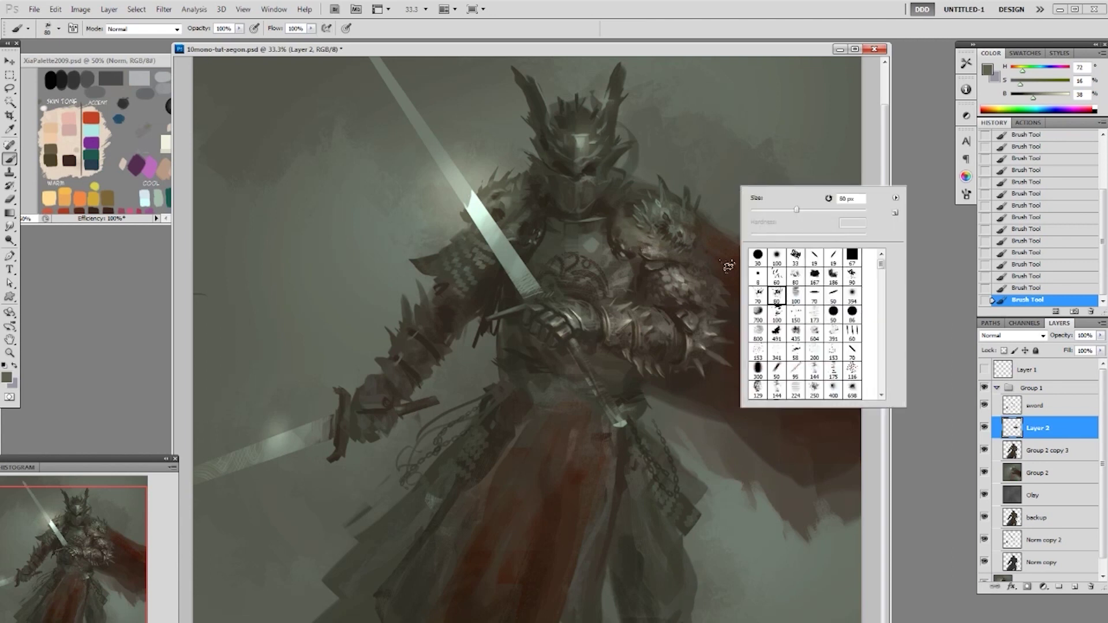
{"action": "left_click", "coordinate": [644, 251], "text": "alt"}
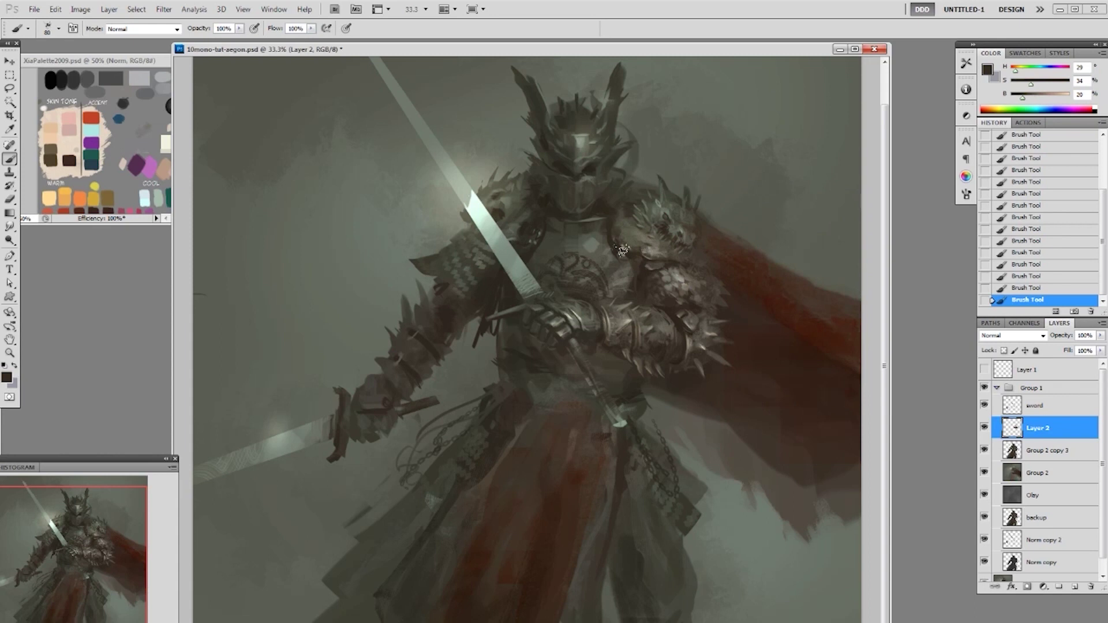
Shape the pauldron's lower rim with sampled shadow and highlight tones using the 19 px brush
{"action": "right_click", "coordinate": [622, 211]}
{"action": "left_click", "coordinate": [771, 288]}
{"action": "left_click", "coordinate": [616, 223], "text": "alt"}
{"action": "left_click", "coordinate": [640, 246], "text": "alt"}
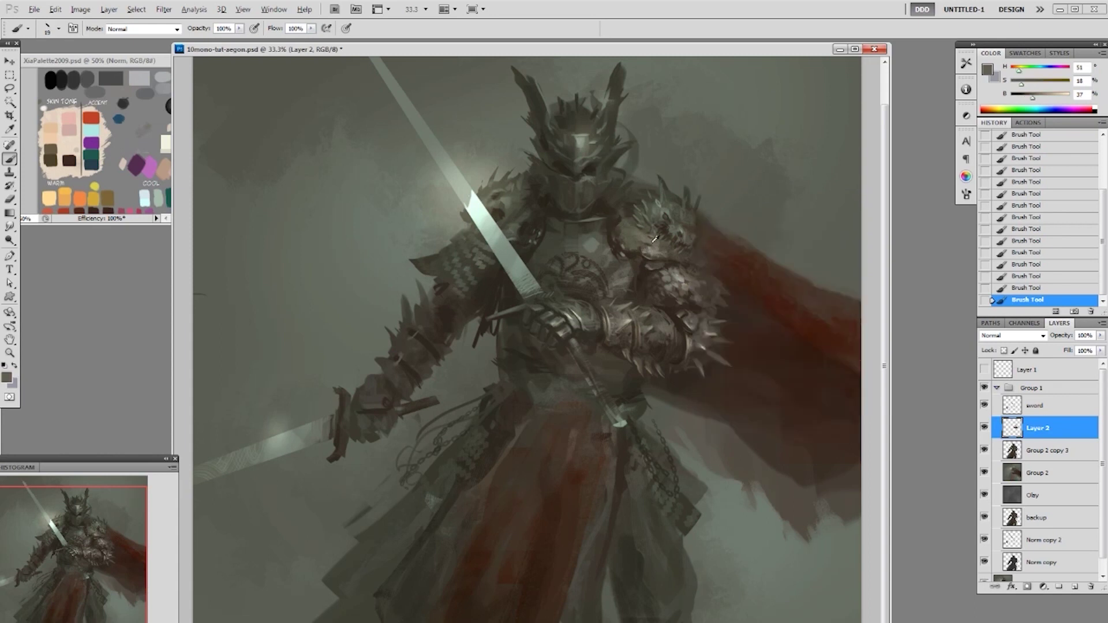
{"action": "left_click", "coordinate": [647, 258], "text": "alt"}
{"action": "left_click", "coordinate": [654, 251], "text": "alt"}
{"action": "left_click", "coordinate": [628, 254], "text": "alt"}
{"action": "left_click", "coordinate": [650, 248], "text": "alt"}
{"action": "left_click", "coordinate": [631, 245], "text": "alt"}
{"action": "left_click", "coordinate": [642, 249], "text": "alt"}
{"action": "left_click", "coordinate": [647, 234], "text": "alt"}
Texture the pauldron's inner side with the 173 px brush and sampled dark tones, finishing with a 19 px brush
{"action": "right_click", "coordinate": [678, 243]}
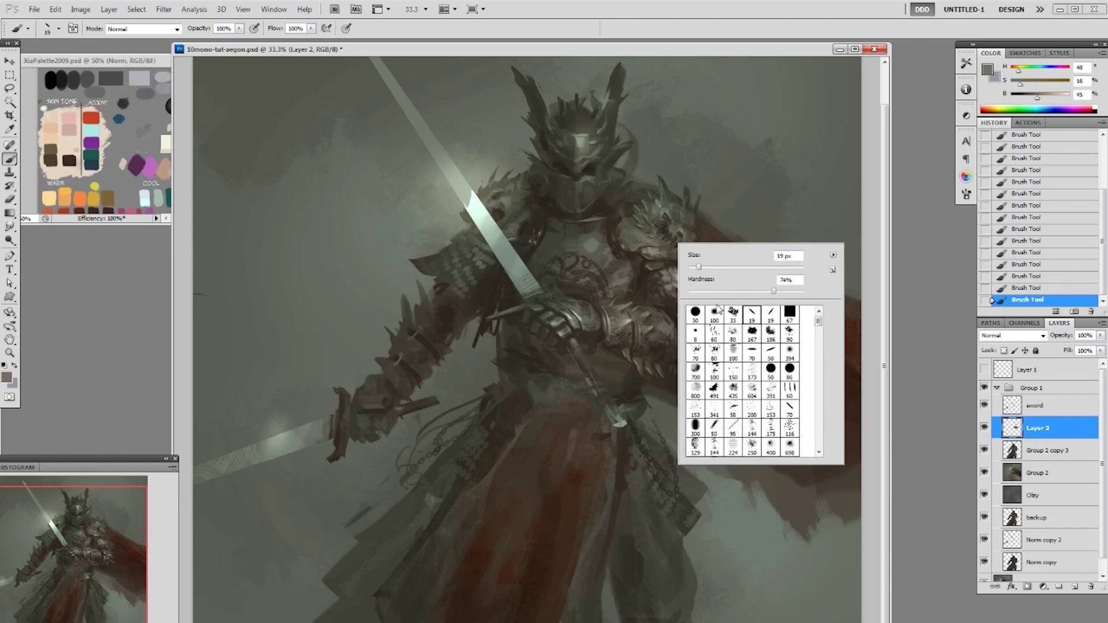
{"action": "left_click", "coordinate": [752, 369]}
{"action": "left_click", "coordinate": [662, 232]}
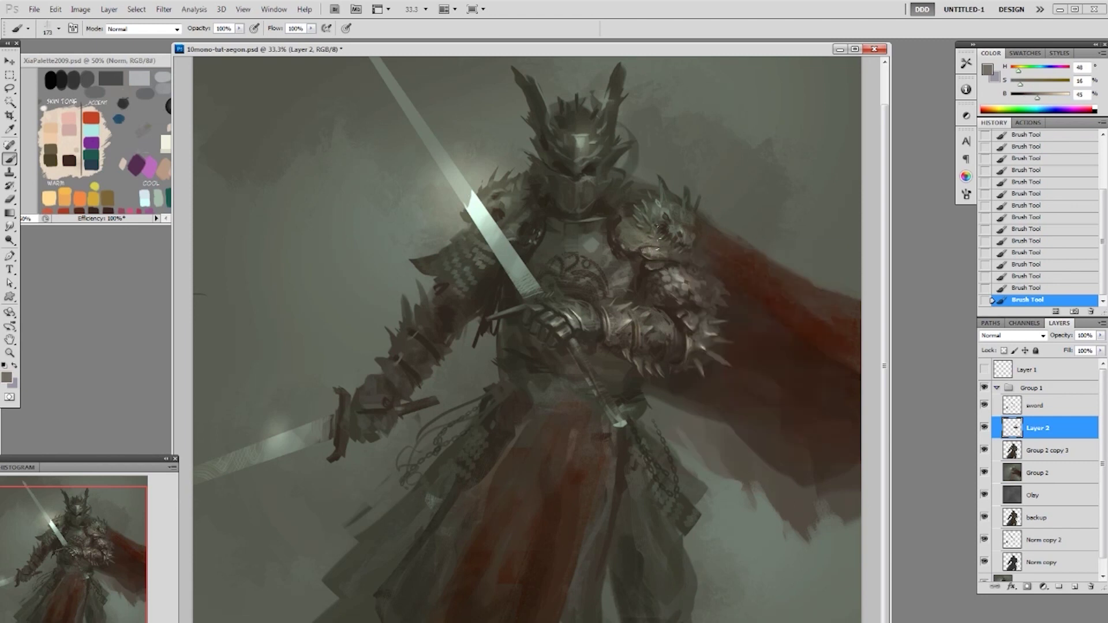
{"action": "left_click", "coordinate": [634, 219], "text": "alt"}
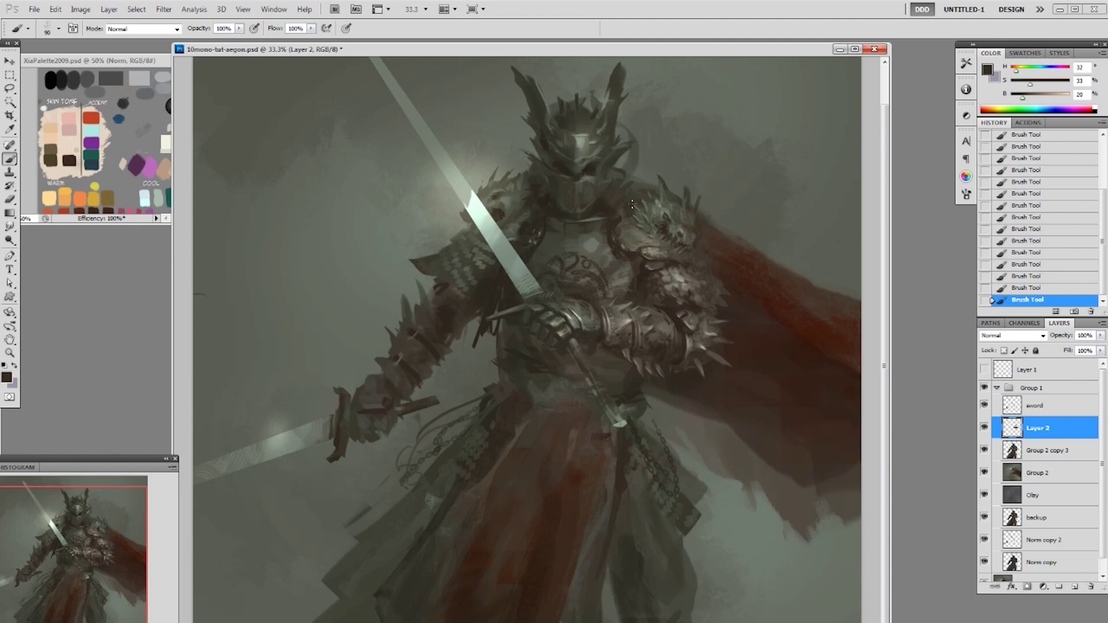
{"action": "left_click", "coordinate": [629, 225], "text": "alt"}
{"action": "right_click", "coordinate": [632, 224]}
{"action": "left_click", "coordinate": [721, 293]}
{"action": "key", "text": "Return"}
Rework the pauldron's edge beside the neck with the 70 px and 86 px brush tips and a sampled dark brown
{"action": "right_click", "coordinate": [631, 214]}
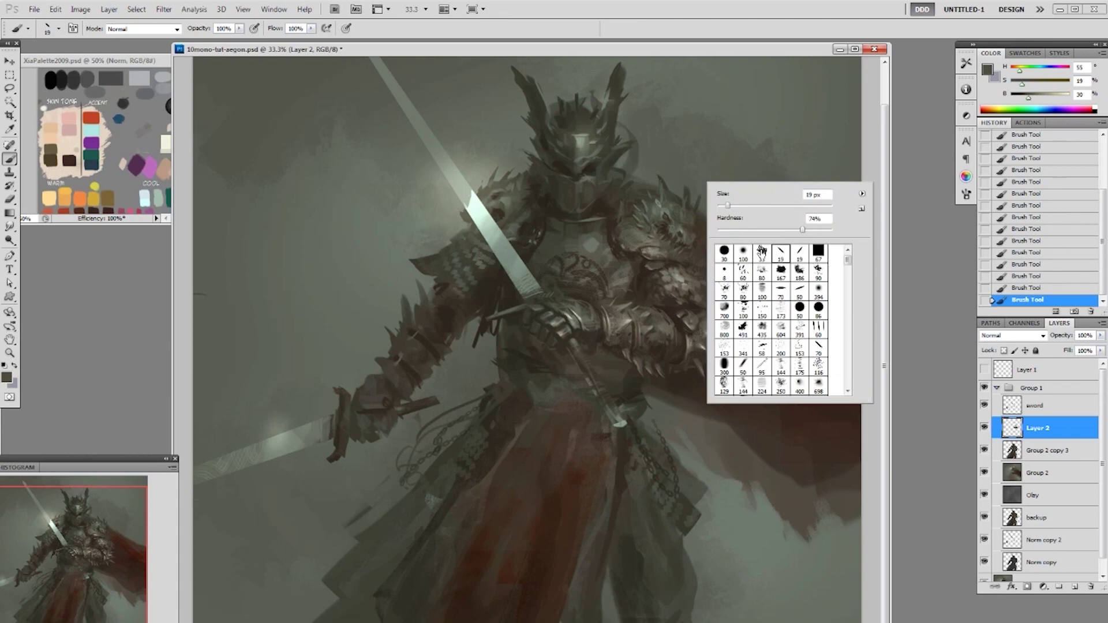
{"action": "left_click", "coordinate": [781, 294]}
{"action": "key", "text": "Return"}
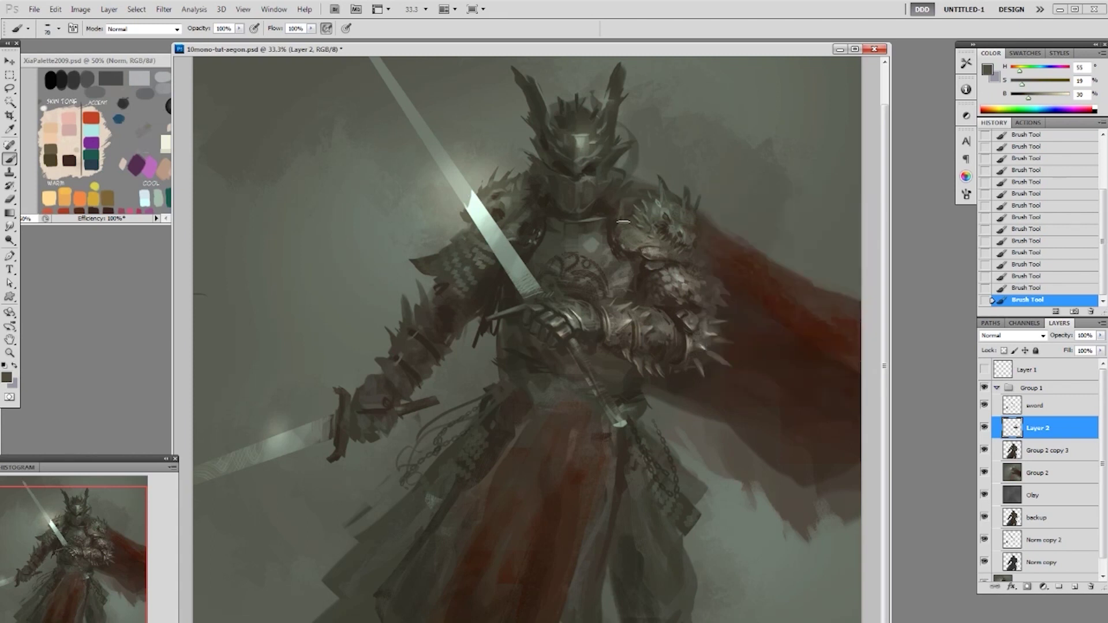
{"action": "right_click", "coordinate": [656, 186]}
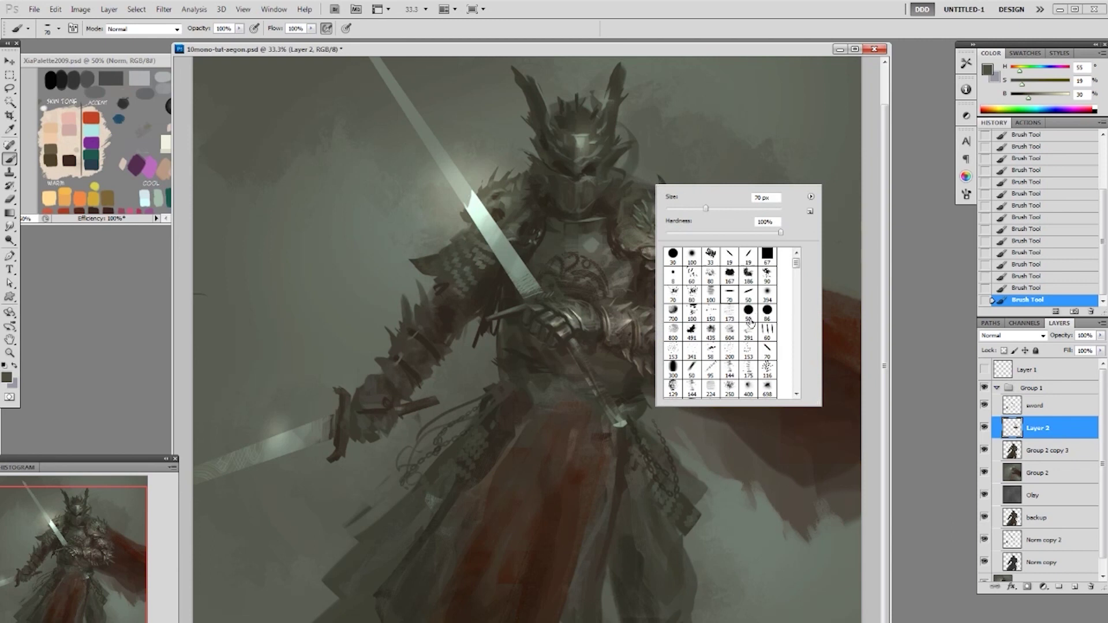
{"action": "left_click", "coordinate": [767, 310]}
{"action": "left_click", "coordinate": [625, 193], "text": "alt"}
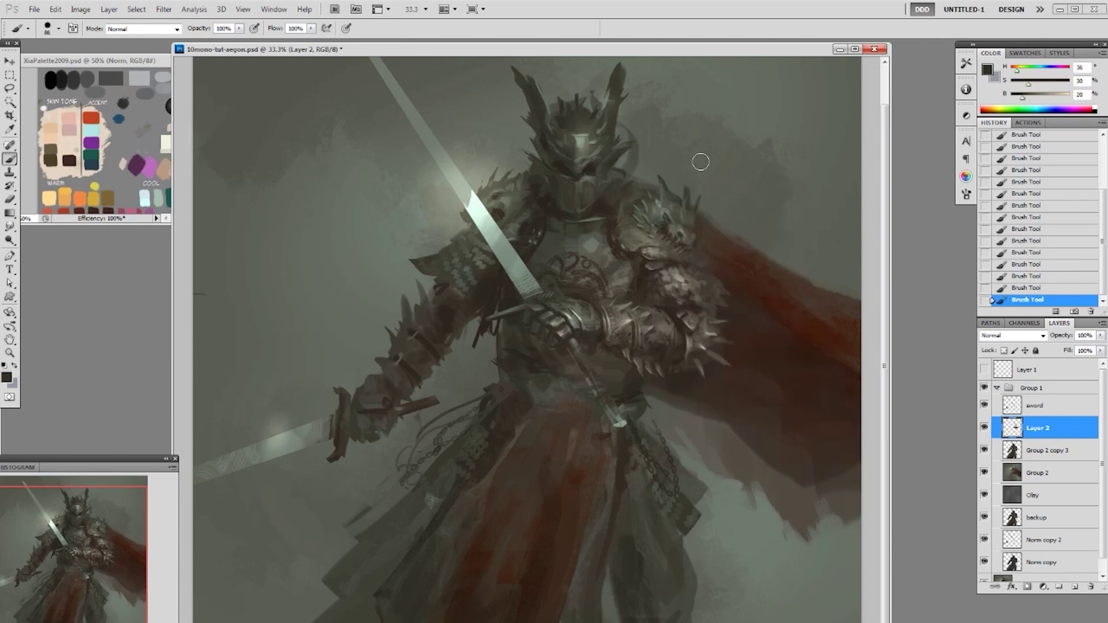
Darken the pauldron's inner edge with the 100 px textured brush reduced in size and tones sampled nearby
{"action": "right_click", "coordinate": [693, 199]}
{"action": "left_click", "coordinate": [738, 325]}
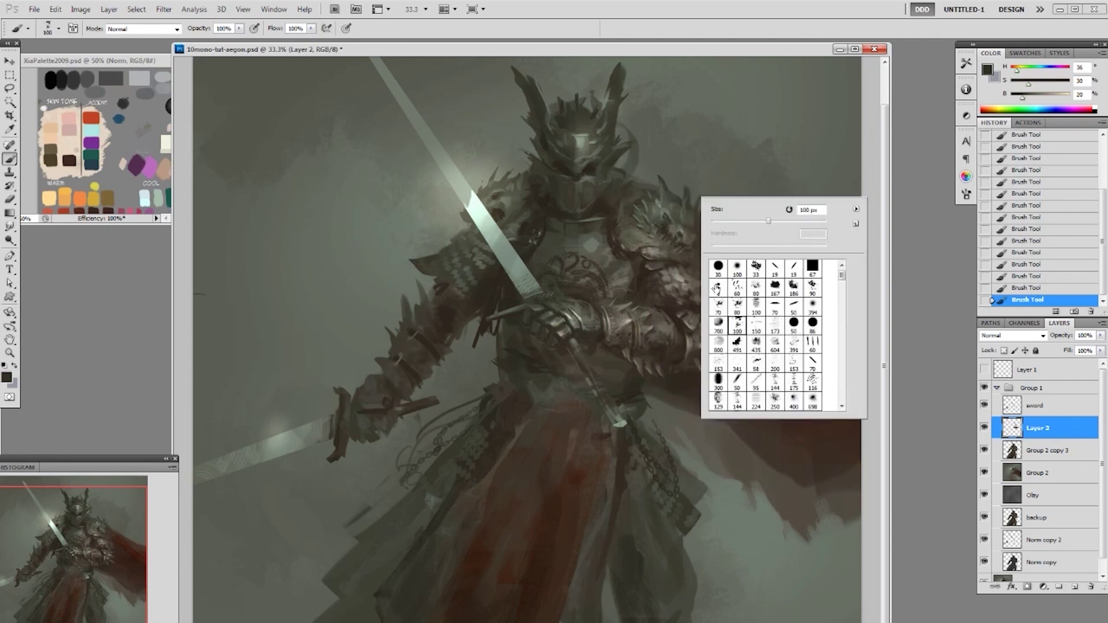
{"action": "left_click", "coordinate": [621, 212], "text": "alt"}
{"action": "key", "text": "bracketleft"}
{"action": "key", "text": "bracketleft"}
{"action": "left_click", "coordinate": [635, 234], "text": "alt"}
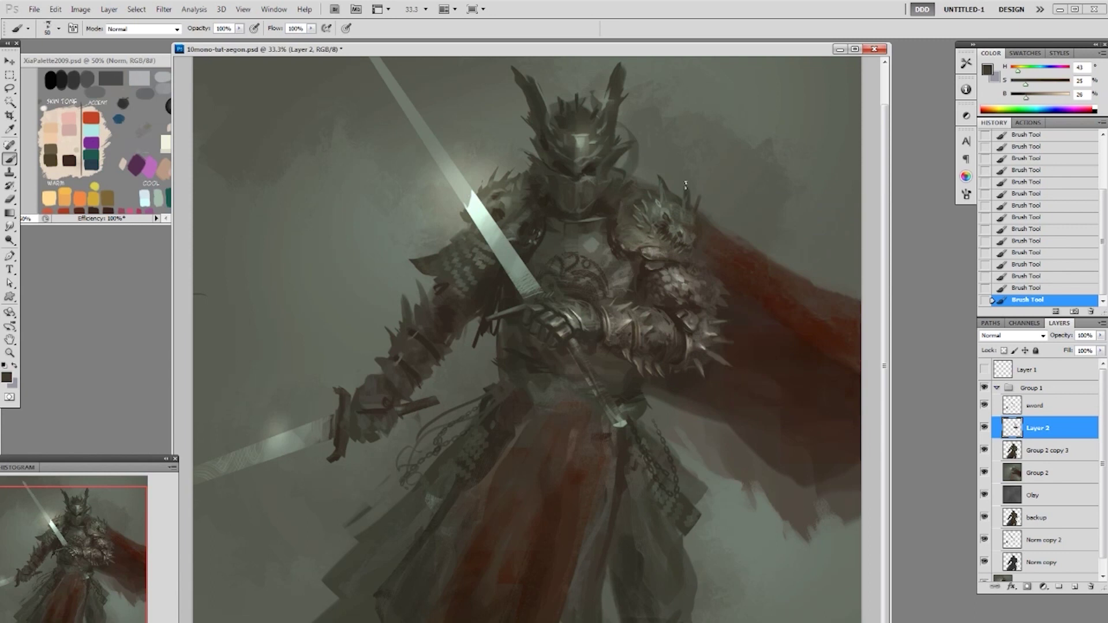
Paint the pauldron's upper inner contour with sampled tones and a newly chosen brush tip
{"action": "right_click", "coordinate": [703, 176]}
{"action": "left_click", "coordinate": [805, 236]}
{"action": "left_click", "coordinate": [682, 277], "text": "alt"}
{"action": "left_click_drag", "start_coordinate": [621, 201], "coordinate": [639, 194]}
{"action": "left_click", "coordinate": [626, 201], "text": "alt"}
{"action": "left_click", "coordinate": [617, 220], "text": "alt"}
{"action": "left_click", "coordinate": [617, 241], "text": "alt"}
Blend the pauldron's lower rim with the 70 px textured brush and sampled brown-grey tones
{"action": "right_click", "coordinate": [620, 242]}
{"action": "left_click", "coordinate": [718, 332]}
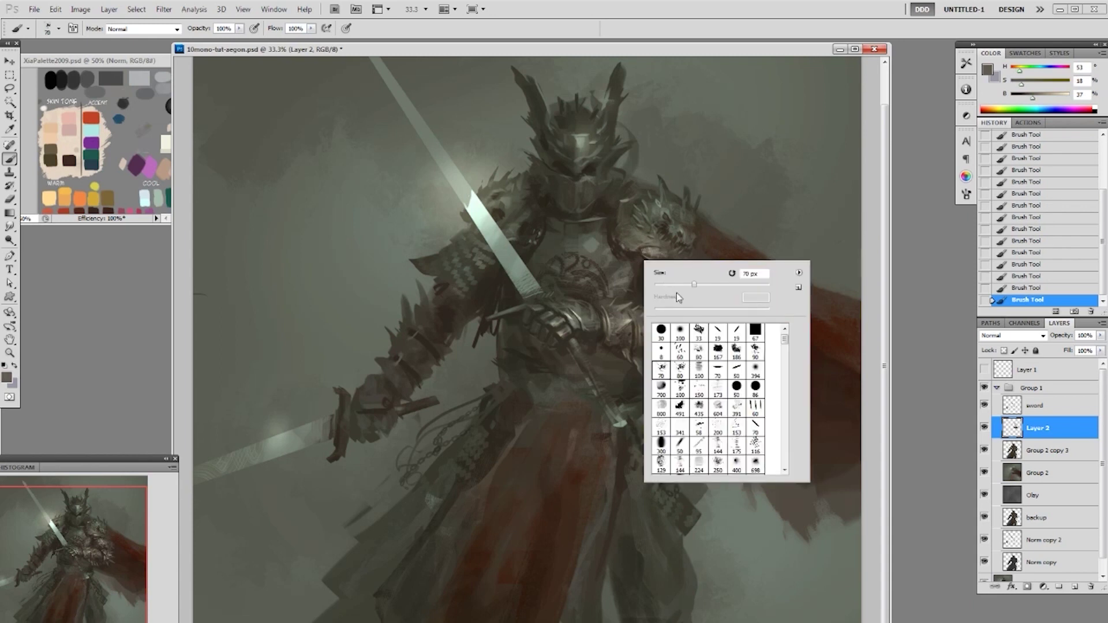
{"action": "left_click", "coordinate": [633, 245]}
{"action": "left_click", "coordinate": [645, 241], "text": "alt"}
{"action": "left_click", "coordinate": [642, 242], "text": "alt"}
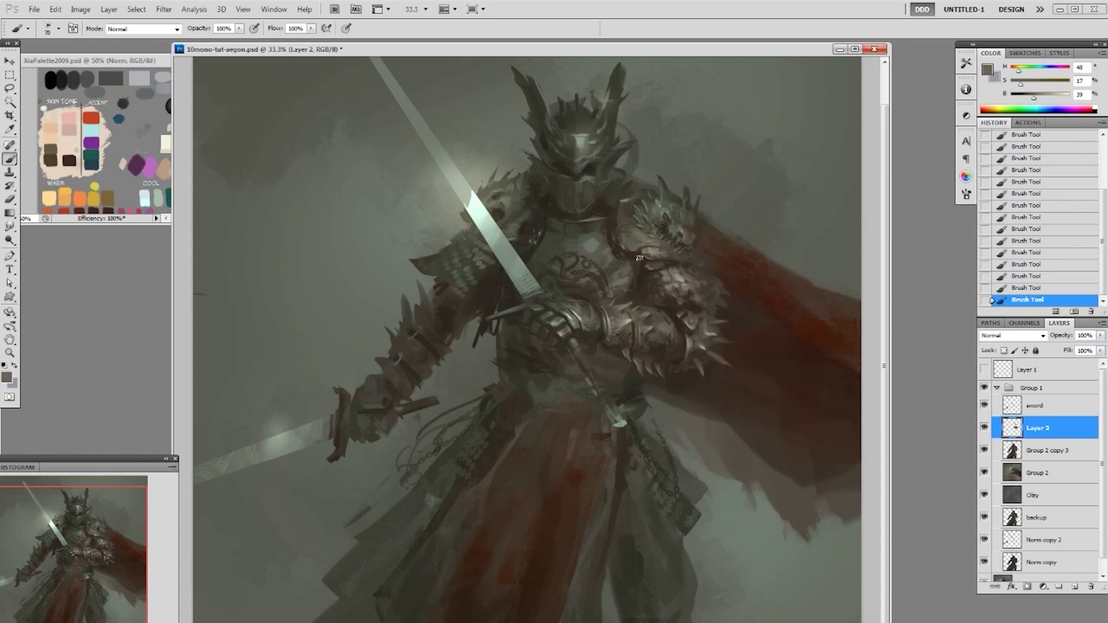
{"action": "left_click", "coordinate": [641, 251], "text": "alt"}
Touch up the top of the pauldron at the base of its spikes with sampled tones
{"action": "right_click", "coordinate": [670, 228]}
{"action": "left_click", "coordinate": [753, 288]}
{"action": "left_click", "coordinate": [663, 206]}
{"action": "left_click", "coordinate": [679, 206], "text": "alt"}
{"action": "right_click", "coordinate": [672, 207]}
{"action": "left_click", "coordinate": [676, 210]}
{"action": "left_click", "coordinate": [672, 197], "text": "alt"}
Paint a tall spike rising from the top of the pauldron with sampled tones
{"action": "right_click", "coordinate": [728, 150]}
{"action": "left_click", "coordinate": [793, 216]}
{"action": "left_click_drag", "start_coordinate": [667, 194], "coordinate": [670, 189]}
{"action": "left_click", "coordinate": [662, 178], "text": "alt"}
{"action": "left_click", "coordinate": [666, 181], "text": "alt"}
{"action": "left_click_drag", "start_coordinate": [667, 189], "coordinate": [659, 173]}
{"action": "left_click", "coordinate": [666, 193], "text": "alt"}
{"action": "left_click", "coordinate": [669, 195], "text": "alt"}
Strengthen the tall spike and blend its base into the pauldron, finishing with the 19 px brush
{"action": "right_click", "coordinate": [709, 198]}
{"action": "left_click", "coordinate": [752, 311]}
{"action": "left_click_drag", "start_coordinate": [659, 175], "coordinate": [667, 194]}
{"action": "left_click", "coordinate": [665, 210], "text": "alt"}
{"action": "right_click", "coordinate": [682, 210]}
{"action": "left_click", "coordinate": [754, 281]}
{"action": "key", "text": "Return"}
{"action": "left_click", "coordinate": [670, 198], "text": "alt"}
{"action": "left_click", "coordinate": [673, 196], "text": "alt"}
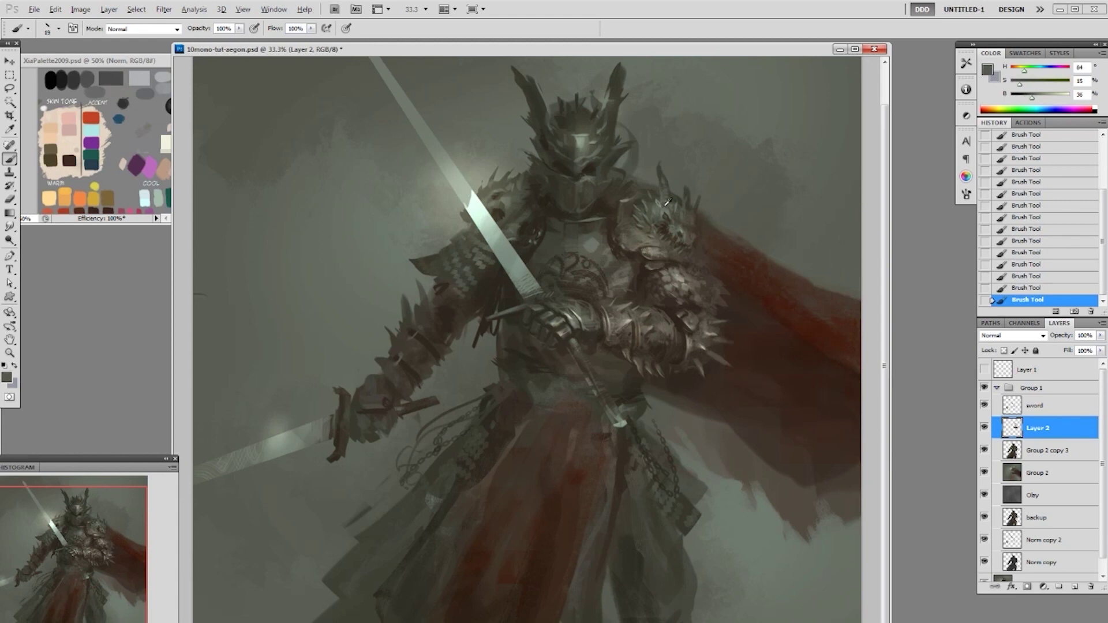
Detail the ridge around the tall spike's base with sampled grey-green tones using the 19 px brush
{"action": "left_click", "coordinate": [662, 201], "text": "alt"}
{"action": "left_click", "coordinate": [652, 199], "text": "alt"}
{"action": "left_click", "coordinate": [654, 196], "text": "alt"}
{"action": "left_click", "coordinate": [658, 209], "text": "alt"}
{"action": "left_click", "coordinate": [671, 193], "text": "alt"}
{"action": "left_click", "coordinate": [674, 198], "text": "alt"}
Paint the pauldron's upper outer ridge between the spikes with sampled tones
{"action": "mouse_move", "coordinate": [674, 196]}
{"action": "left_mouse_down"}
{"action": "mouse_move", "coordinate": [670, 183]}
{"action": "mouse_move", "coordinate": [693, 209]}
{"action": "left_mouse_up"}
{"action": "left_click", "coordinate": [679, 199], "text": "alt"}
{"action": "left_click", "coordinate": [676, 198], "text": "alt"}
{"action": "left_click", "coordinate": [676, 189], "text": "alt"}
{"action": "left_click", "coordinate": [689, 209], "text": "alt"}
Paint the pauldron's outer spike with the angled brush tip enlarged to 35 px and sampled tones
{"action": "right_click", "coordinate": [682, 214]}
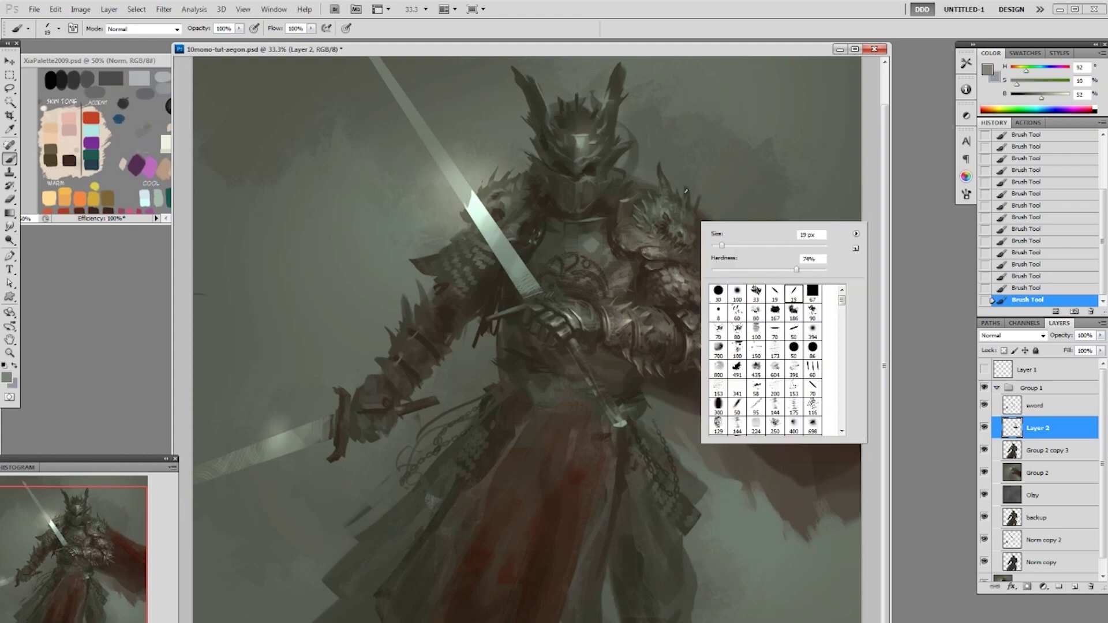
{"action": "left_click", "coordinate": [966, 194]}
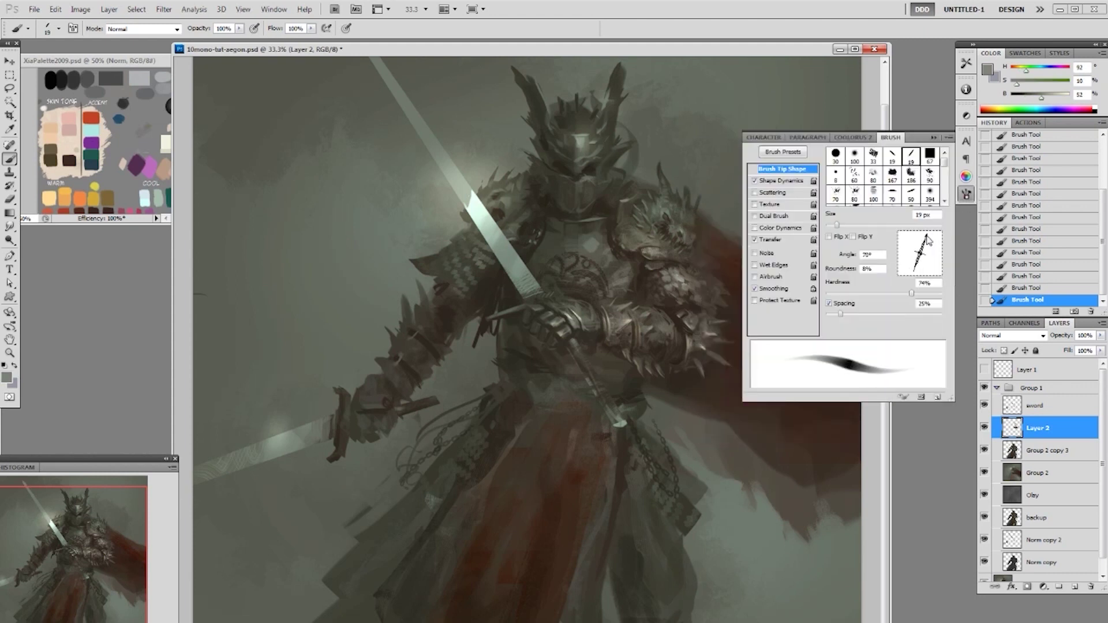
{"action": "left_click", "coordinate": [690, 187], "text": "alt"}
{"action": "key", "text": "bracketright"}
{"action": "key", "text": "bracketright"}
{"action": "key", "text": "bracketright"}
{"action": "left_click_drag", "start_coordinate": [690, 172], "coordinate": [690, 198]}
{"action": "left_click", "coordinate": [687, 202], "text": "alt"}
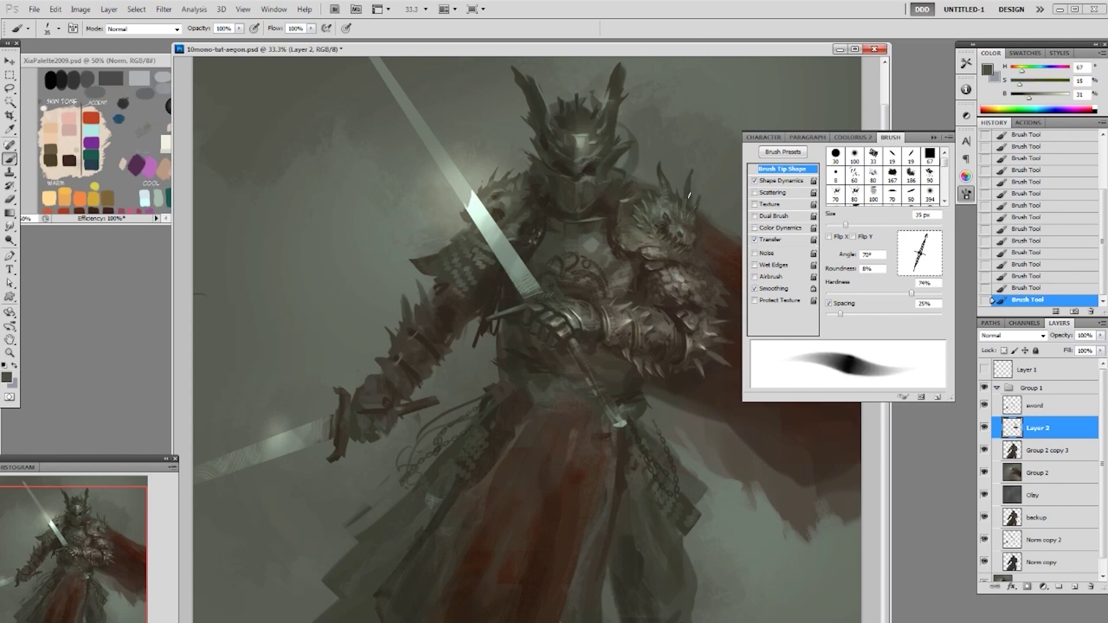
{"action": "left_click", "coordinate": [666, 172], "text": "alt"}
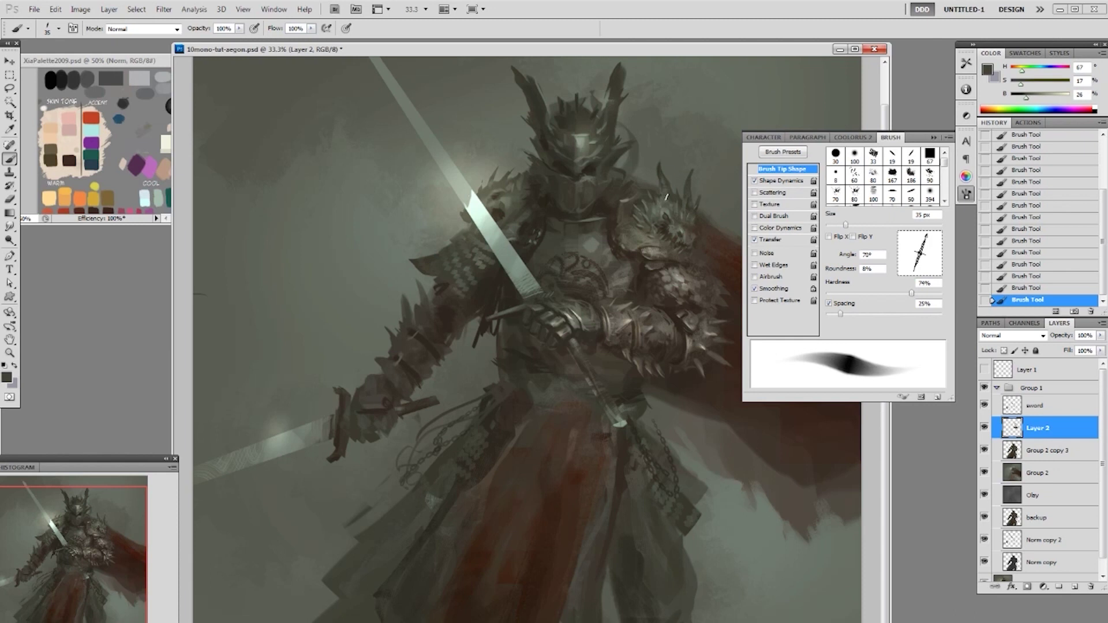
Load Layer 2's painted area as a selection with hidden edges, close the brush settings, and apply the 173 px textured tip beside the spikes
{"action": "left_click", "coordinate": [1016, 432], "text": "ctrl"}
{"action": "key", "text": "ctrl+h"}
{"action": "left_click", "coordinate": [934, 138]}
{"action": "right_click", "coordinate": [798, 312]}
{"action": "left_click", "coordinate": [799, 327]}
{"action": "left_click", "coordinate": [679, 186]}
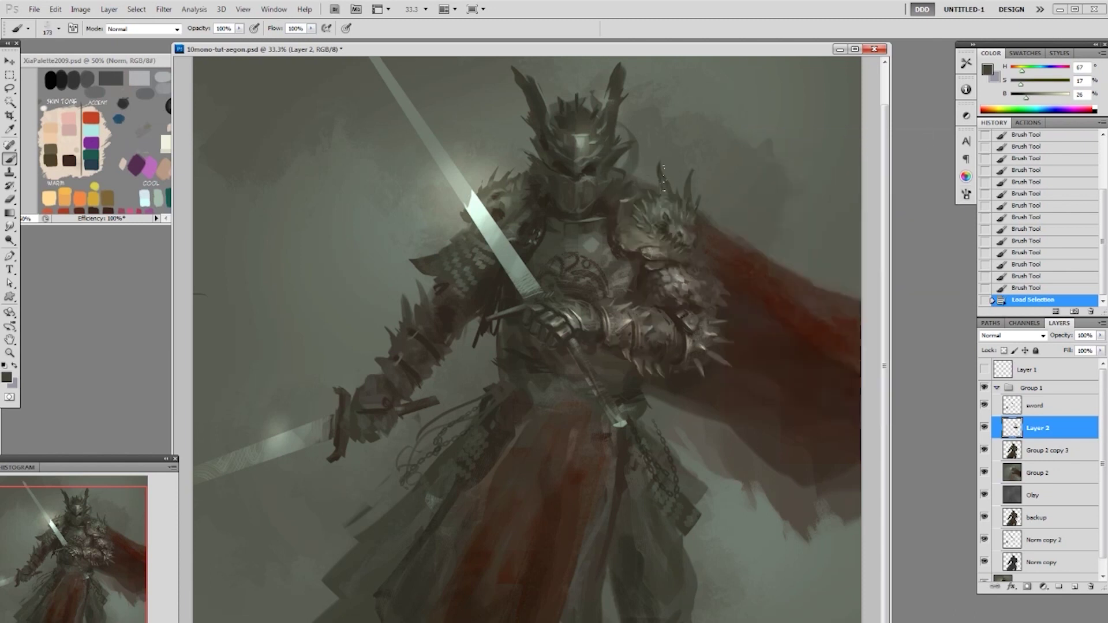
Shade around the pauldron's tall upper spikes inside the selection with another textured brush tip, enlarged, and a sampled dark tone
{"action": "left_click", "coordinate": [681, 199], "text": "alt"}
{"action": "right_click", "coordinate": [682, 215]}
{"action": "left_click", "coordinate": [706, 292]}
{"action": "left_click", "coordinate": [658, 188]}
{"action": "key", "text": "ctrl+z"}
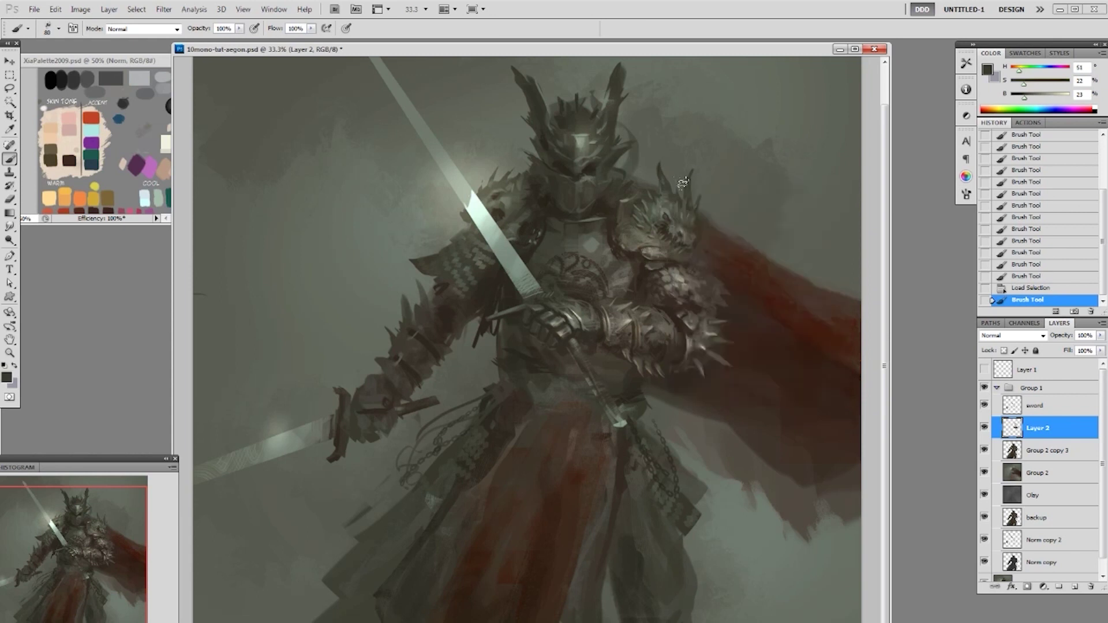
{"action": "key", "text": "bracketright"}
{"action": "key", "text": "bracketright"}
{"action": "key", "text": "bracketright"}
{"action": "left_click_drag", "start_coordinate": [663, 177], "coordinate": [668, 195]}
{"action": "mouse_move", "coordinate": [690, 178]}
{"action": "left_mouse_down"}
{"action": "mouse_move", "coordinate": [686, 199]}
{"action": "mouse_move", "coordinate": [656, 178]}
{"action": "mouse_move", "coordinate": [666, 162]}
{"action": "mouse_move", "coordinate": [704, 179]}
{"action": "left_mouse_up"}
Refine the pauldron's outer tall spike at 50% opacity with a smaller brush and sampled tones
{"action": "left_click", "coordinate": [679, 164], "text": "alt"}
{"action": "key", "text": "bracketright"}
{"action": "key", "text": "bracketleft"}
{"action": "key", "text": "bracketleft"}
{"action": "key", "text": "bracketleft"}
{"action": "key", "text": "5"}
{"action": "left_click_drag", "start_coordinate": [685, 181], "coordinate": [686, 188]}
{"action": "mouse_move", "coordinate": [684, 177]}
{"action": "left_mouse_down"}
{"action": "mouse_move", "coordinate": [667, 183]}
{"action": "mouse_move", "coordinate": [693, 185]}
{"action": "left_mouse_up"}
{"action": "left_click", "coordinate": [617, 209], "text": "alt"}
{"action": "key", "text": "ctrl+z"}
{"action": "left_click", "coordinate": [636, 196], "text": "alt"}
{"action": "left_click_drag", "start_coordinate": [693, 178], "coordinate": [697, 190]}
Drop the selection and touch up the pauldron's outer edge with the 19 px angled tip and sampled tones
{"action": "right_click", "coordinate": [757, 184]}
{"action": "left_click", "coordinate": [871, 246]}
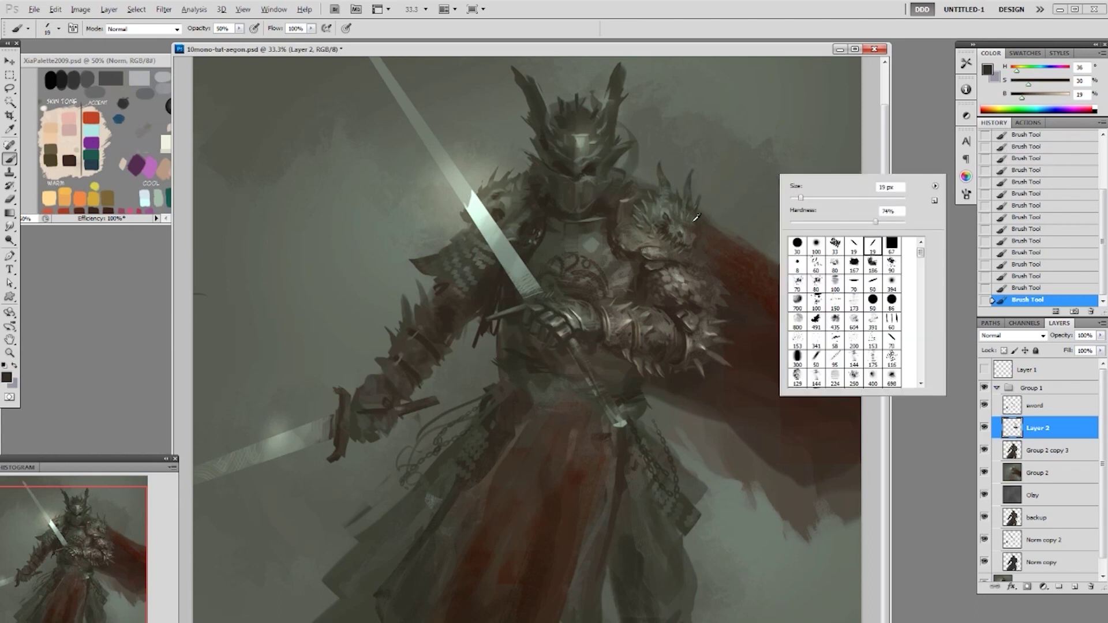
{"action": "left_click", "coordinate": [698, 218], "text": "alt"}
{"action": "key", "text": "ctrl+d"}
{"action": "left_click", "coordinate": [695, 222]}
{"action": "left_click", "coordinate": [697, 212], "text": "alt"}
{"action": "left_click", "coordinate": [700, 209]}
{"action": "left_click", "coordinate": [699, 209], "text": "alt"}
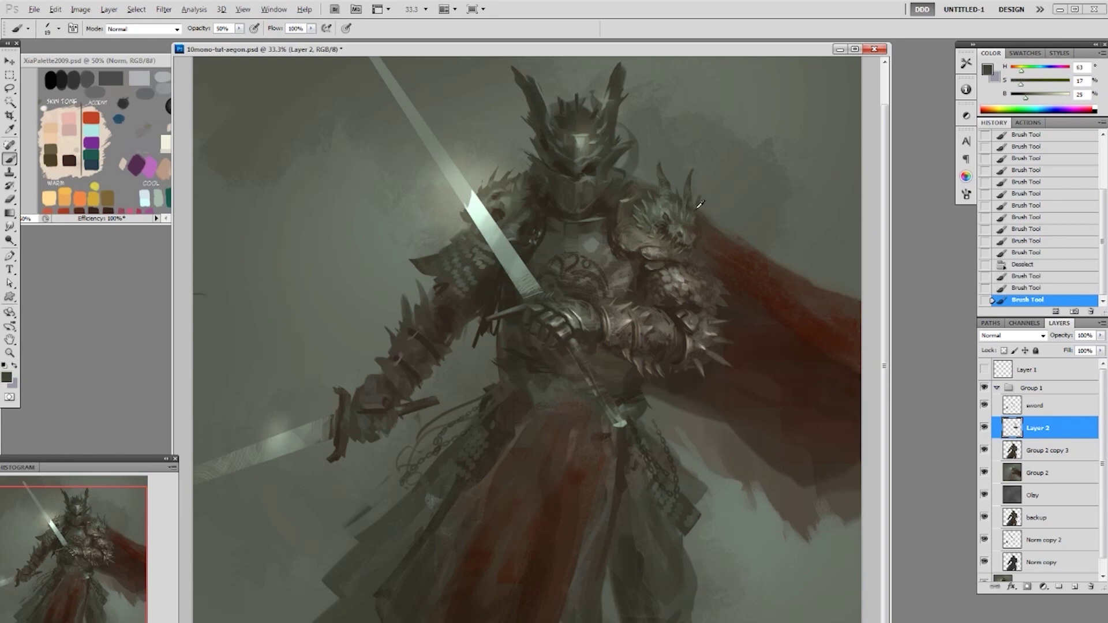
Paint sampled dark grey-green tones along the pauldron's outer contour below the tall spike
{"action": "left_click", "coordinate": [695, 215]}
{"action": "left_click", "coordinate": [694, 203], "text": "alt"}
{"action": "left_click", "coordinate": [703, 211]}
{"action": "left_click_drag", "start_coordinate": [703, 211], "coordinate": [697, 218]}
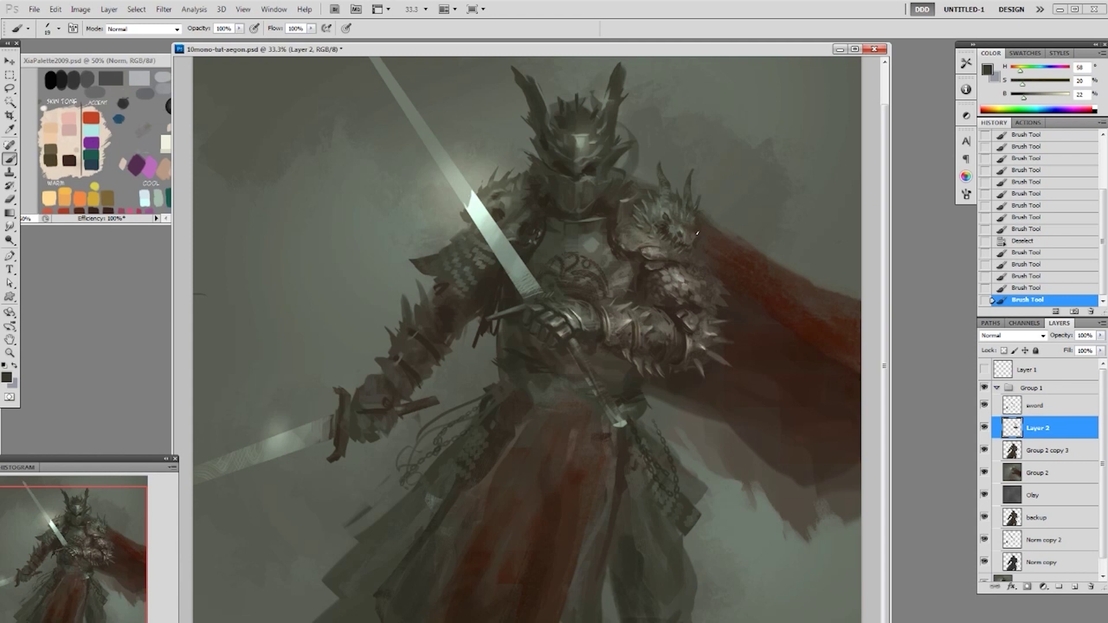
{"action": "left_click", "coordinate": [695, 222], "text": "alt"}
{"action": "left_click", "coordinate": [697, 222]}
{"action": "key", "text": "ctrl+z"}
Add short sampled strokes for small spikes projecting from the pauldron's outer edge
{"action": "left_click", "coordinate": [668, 212], "text": "alt"}
{"action": "left_click", "coordinate": [702, 233]}
{"action": "left_click", "coordinate": [700, 228]}
{"action": "left_click", "coordinate": [705, 220]}
{"action": "left_click", "coordinate": [709, 209]}
Define the pauldron's lower outer corner and underside rim with sampled dark brown tones
{"action": "left_click", "coordinate": [689, 239], "text": "alt"}
{"action": "left_click", "coordinate": [687, 245]}
{"action": "left_click", "coordinate": [690, 249]}
{"action": "left_click", "coordinate": [690, 249]}
{"action": "left_click", "coordinate": [690, 250]}
{"action": "left_click", "coordinate": [691, 250], "text": "alt"}
{"action": "left_click", "coordinate": [689, 253], "text": "alt"}
{"action": "left_click", "coordinate": [679, 257], "text": "alt"}
{"action": "left_click_drag", "start_coordinate": [686, 252], "coordinate": [671, 259]}
{"action": "key", "text": "ctrl+z"}
{"action": "left_click", "coordinate": [668, 261], "text": "alt"}
{"action": "left_click", "coordinate": [668, 261]}
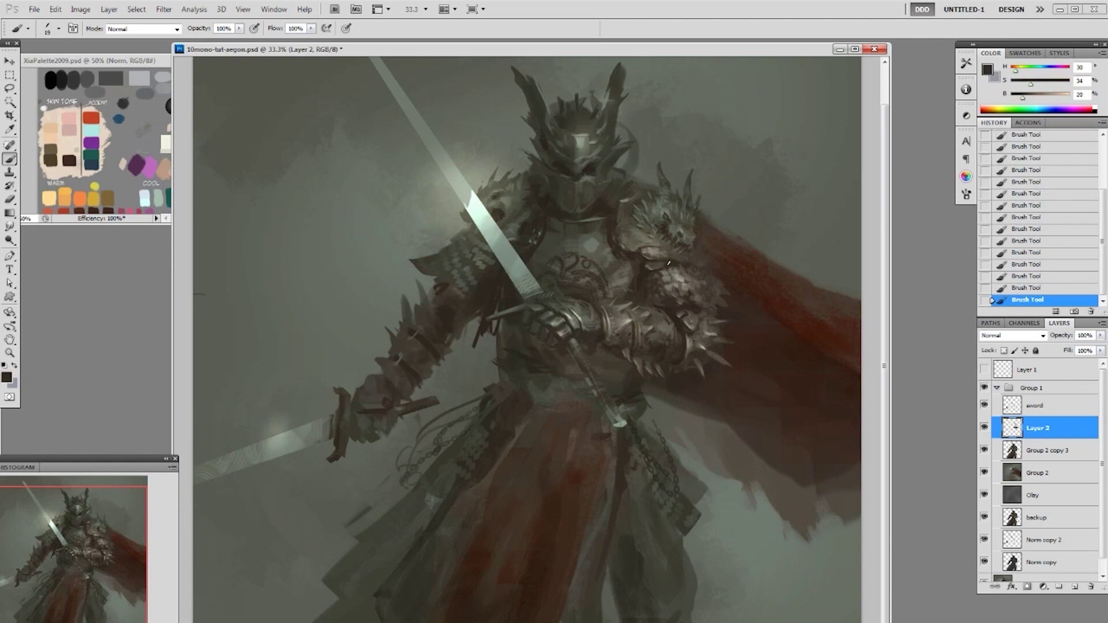
Paint the transition from the pauldron to the upper-arm scales with the 19 px tip, enlarged at 30% opacity, and sampled tones
{"action": "left_click", "coordinate": [698, 263], "text": "alt"}
{"action": "right_click", "coordinate": [702, 266]}
{"action": "left_click", "coordinate": [764, 371]}
{"action": "left_click", "coordinate": [698, 260]}
{"action": "right_click", "coordinate": [726, 264]}
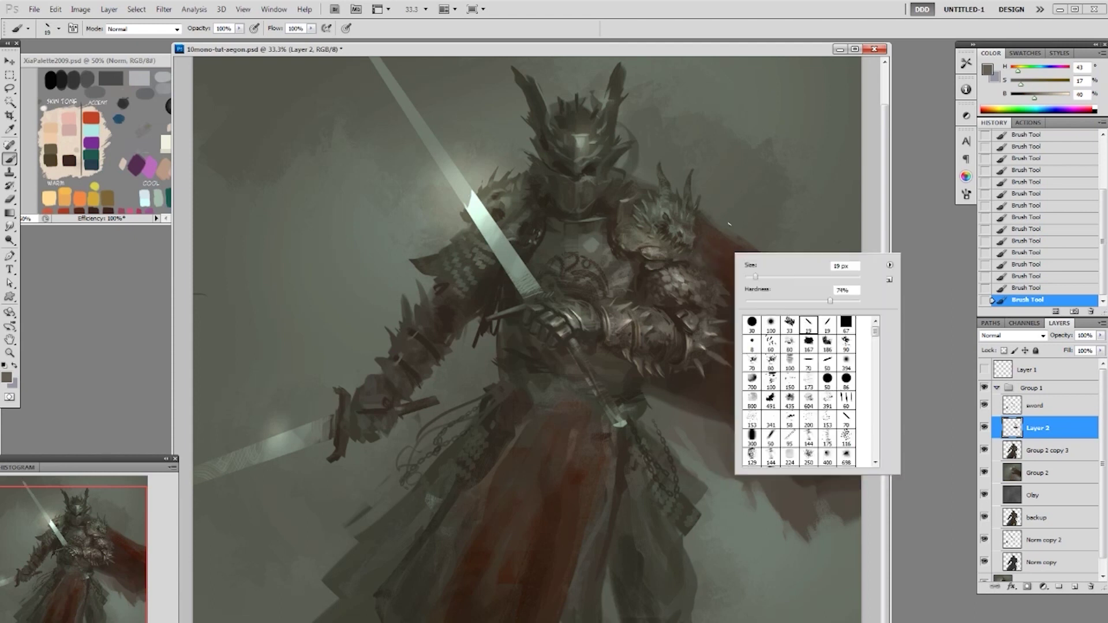
{"action": "left_click", "coordinate": [695, 236], "text": "alt"}
{"action": "key", "text": "bracketright"}
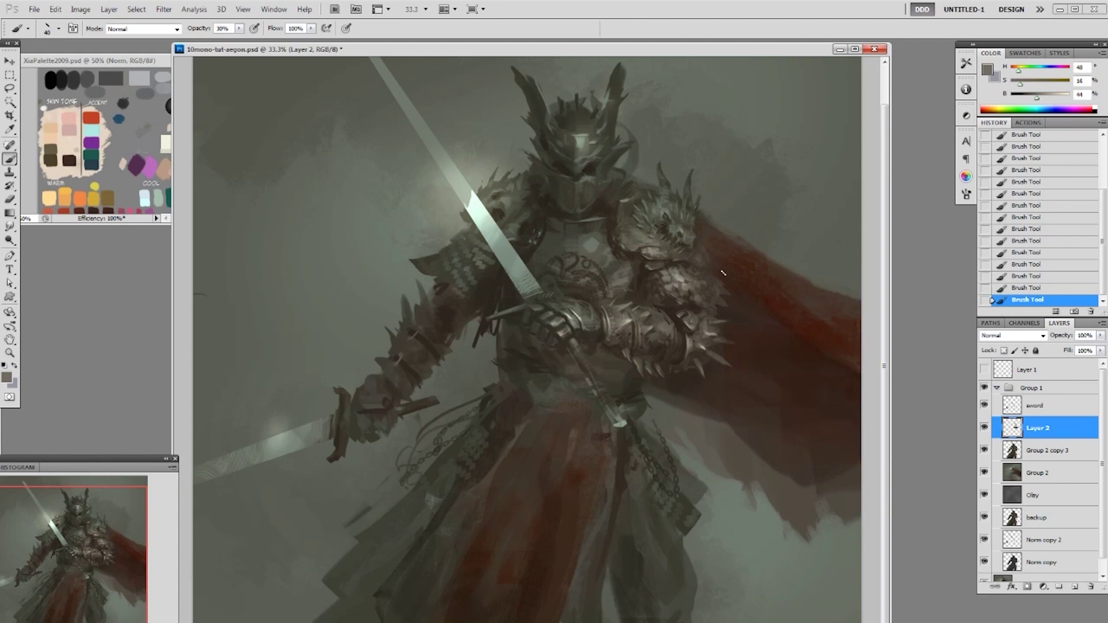
{"action": "left_click", "coordinate": [703, 269], "text": "alt"}
{"action": "left_click", "coordinate": [707, 309], "text": "alt"}
{"action": "left_click", "coordinate": [701, 304], "text": "alt"}
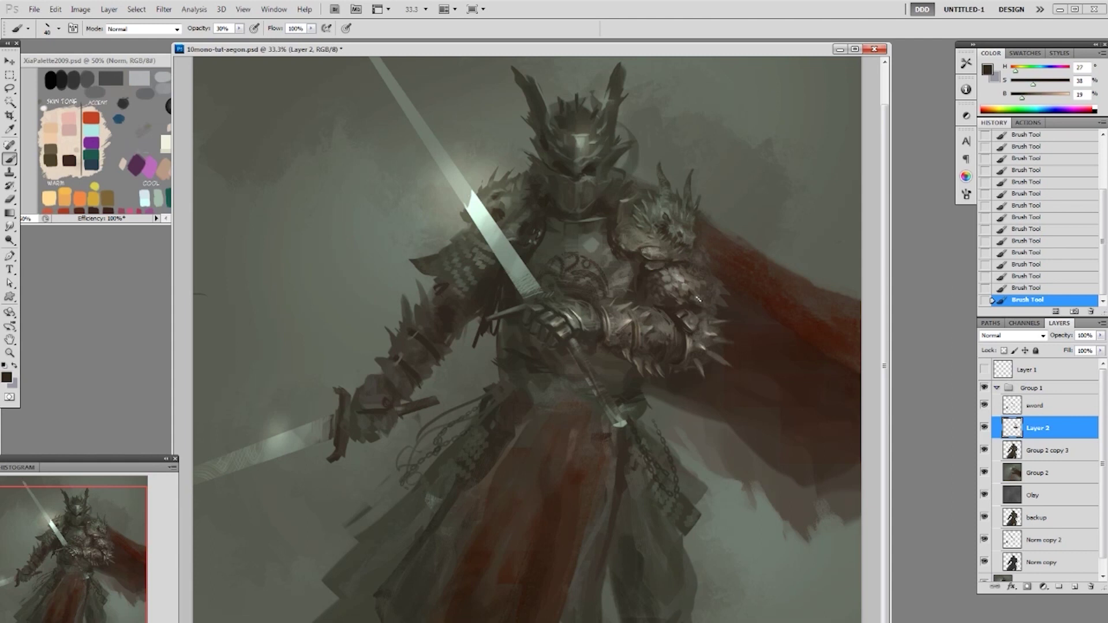
Repaint the outer scales of the upper arm at 100% opacity with tones sampled from the surrounding armor
{"action": "key", "text": "0"}
{"action": "left_click", "coordinate": [712, 279], "text": "alt"}
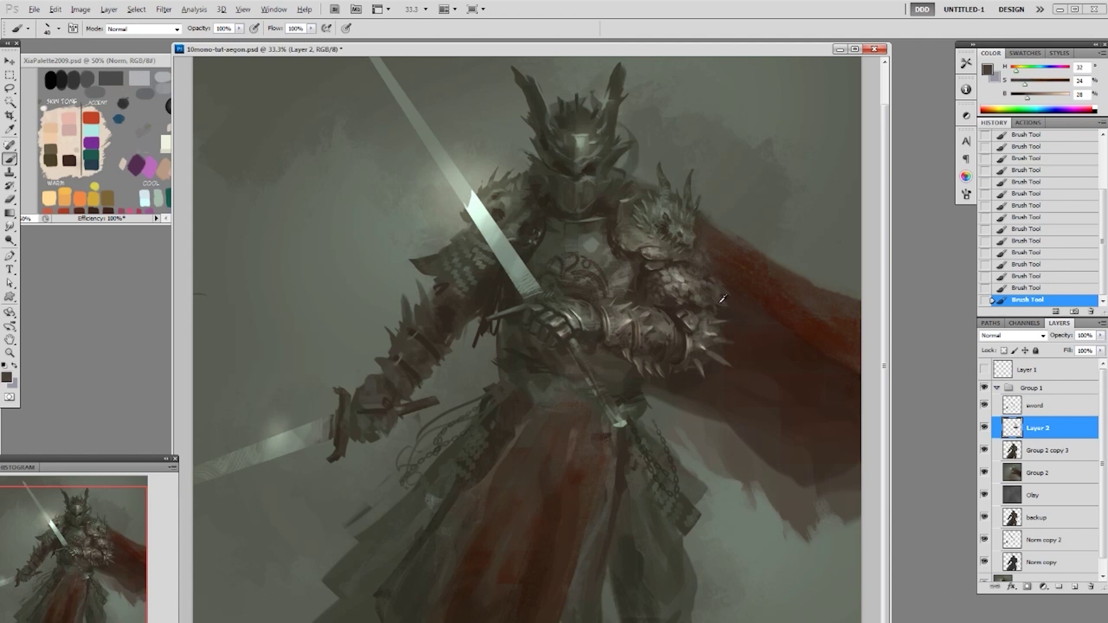
{"action": "left_click", "coordinate": [714, 301], "text": "alt"}
{"action": "left_click", "coordinate": [707, 293], "text": "alt"}
{"action": "left_click", "coordinate": [716, 287], "text": "alt"}
{"action": "left_click", "coordinate": [727, 284], "text": "alt"}
{"action": "left_click", "coordinate": [710, 285], "text": "alt"}
{"action": "left_click", "coordinate": [716, 303], "text": "alt"}
Detail the upper arm's inner scales and the edge under the pauldron with sampled brown tones
{"action": "left_click", "coordinate": [650, 278], "text": "alt"}
{"action": "left_click", "coordinate": [650, 289], "text": "alt"}
{"action": "left_click", "coordinate": [667, 301], "text": "alt"}
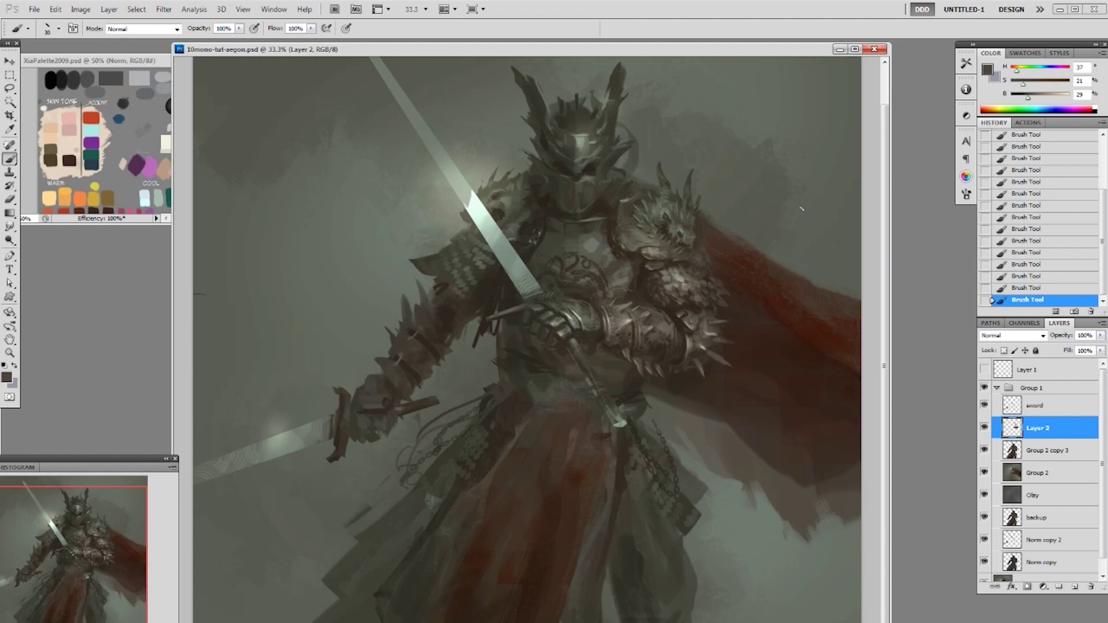
{"action": "left_click", "coordinate": [661, 273], "text": "alt"}
{"action": "left_click_drag", "start_coordinate": [663, 273], "coordinate": [656, 269]}
{"action": "left_click", "coordinate": [645, 277], "text": "alt"}
{"action": "left_click", "coordinate": [661, 271], "text": "alt"}
Paint the pauldron's inner underside where it meets the chest armor with sampled tones
{"action": "left_click", "coordinate": [639, 259], "text": "alt"}
{"action": "left_click", "coordinate": [642, 262], "text": "alt"}
{"action": "left_click", "coordinate": [632, 266], "text": "alt"}
{"action": "left_click", "coordinate": [616, 258], "text": "alt"}
{"action": "left_click", "coordinate": [629, 263], "text": "alt"}
{"action": "left_click", "coordinate": [680, 275], "text": "alt"}
{"action": "left_click", "coordinate": [633, 280], "text": "alt"}
Darken the gap between the chest and upper arm with a round brush enlarged to 125 px at 50% flow
{"action": "right_click", "coordinate": [663, 316]}
{"action": "left_click", "coordinate": [765, 454]}
{"action": "left_click", "coordinate": [631, 285]}
{"action": "key", "text": "bracketright"}
{"action": "key", "text": "bracketright"}
{"action": "key", "text": "bracketright"}
{"action": "key", "text": "bracketright"}
{"action": "key", "text": "bracketright"}
{"action": "key", "text": "5"}
{"action": "mouse_move", "coordinate": [609, 304]}
{"action": "left_mouse_down"}
{"action": "mouse_move", "coordinate": [636, 278]}
{"action": "mouse_move", "coordinate": [617, 299]}
{"action": "left_mouse_up"}
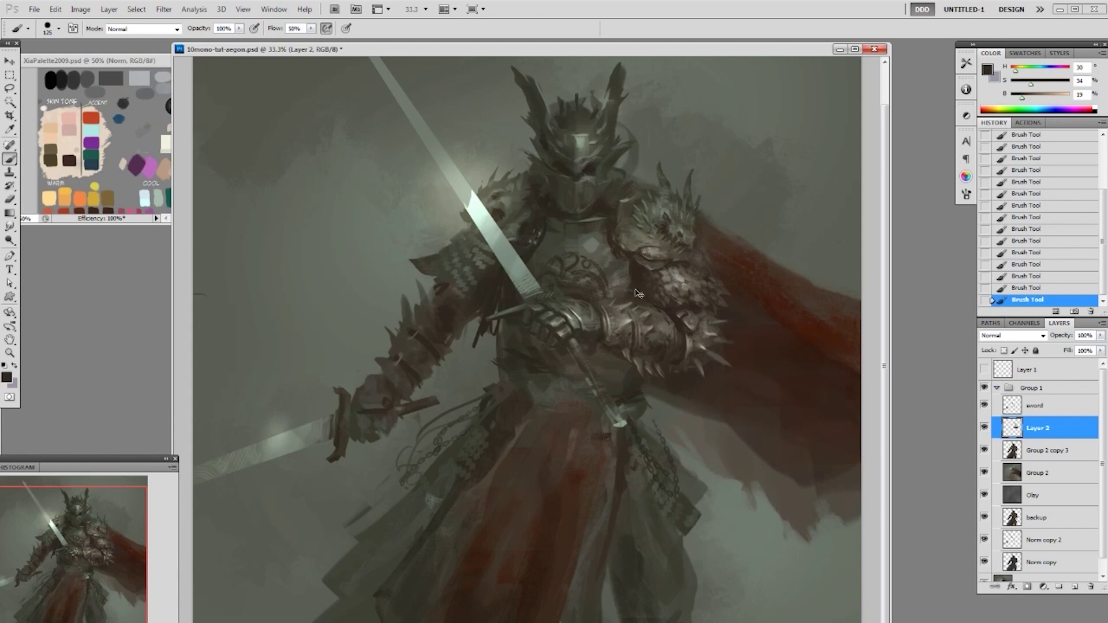
Shade the waist area below the bent forearm with a smaller round brush and a sampled dark brown
{"action": "left_click", "coordinate": [608, 269], "text": "alt"}
{"action": "key", "text": "bracketleft"}
{"action": "key", "text": "bracketleft"}
{"action": "key", "text": "bracketleft"}
{"action": "key", "text": "bracketleft"}
{"action": "key", "text": "bracketleft"}
{"action": "left_click", "coordinate": [631, 388], "text": "alt"}
{"action": "left_click_drag", "start_coordinate": [627, 377], "coordinate": [617, 365]}
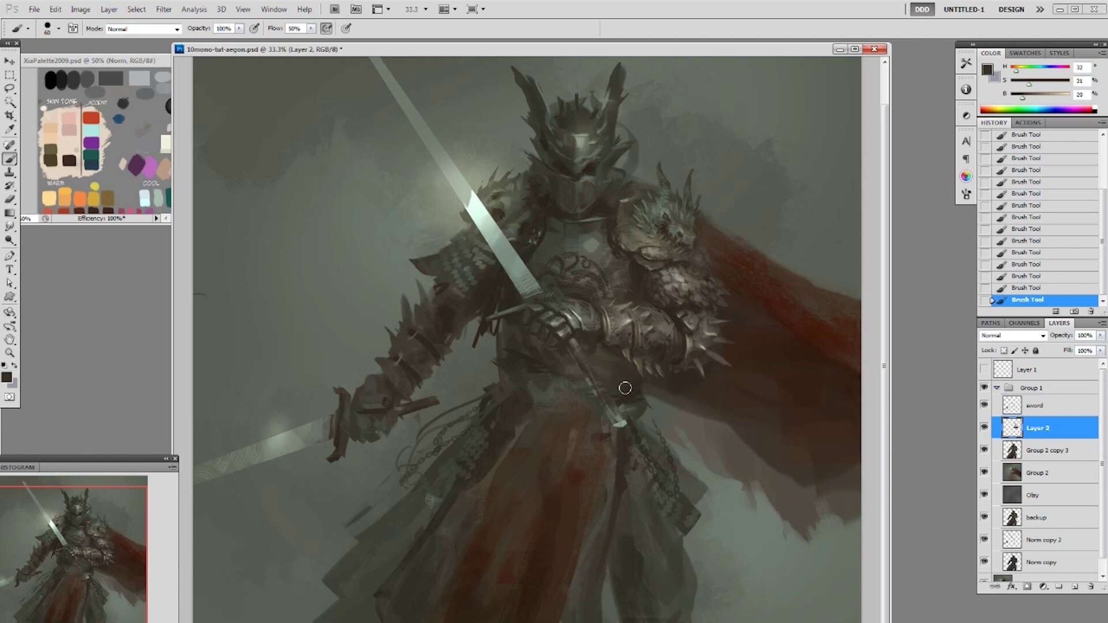
Make the Group 2 copy 3 layer active and enlarge the round brush
{"action": "left_click", "coordinate": [1036, 453]}
{"action": "key", "text": "]"}
{"action": "key", "text": "bracketright"}
{"action": "key", "text": "bracketright"}
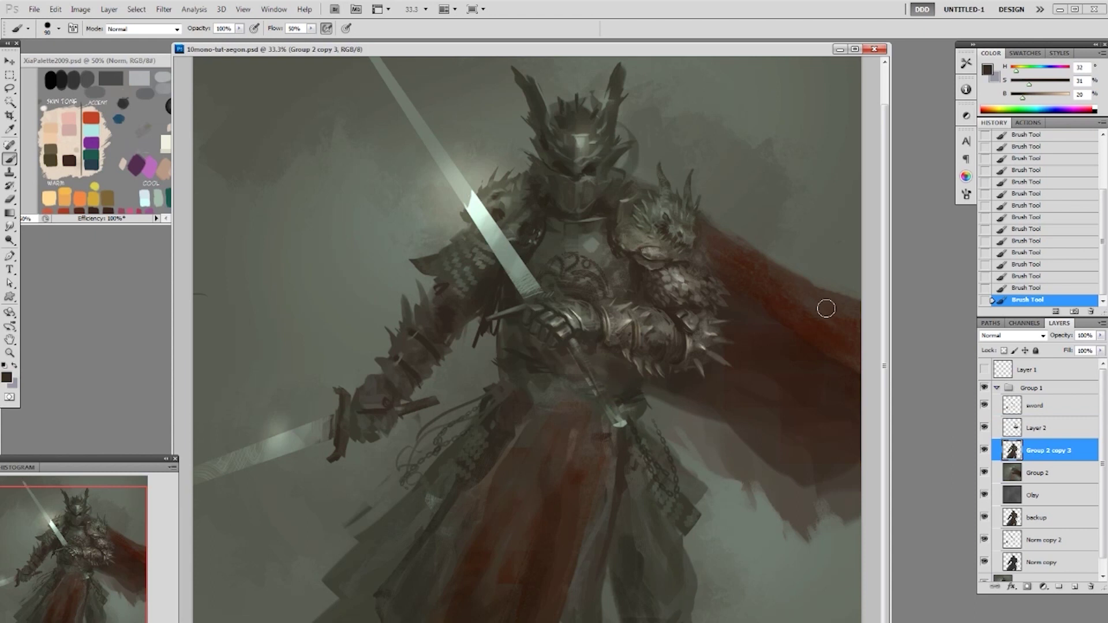
Toggle Group 1's visibility to compare the repaint with the earlier version, and save the document
{"action": "left_click", "coordinate": [984, 389]}
{"action": "left_click", "coordinate": [984, 389]}
{"action": "left_click", "coordinate": [984, 389]}
{"action": "left_click", "coordinate": [984, 389]}
{"action": "left_click", "coordinate": [983, 390]}
{"action": "left_click", "coordinate": [983, 390]}
{"action": "key", "text": "ctrl+s"}
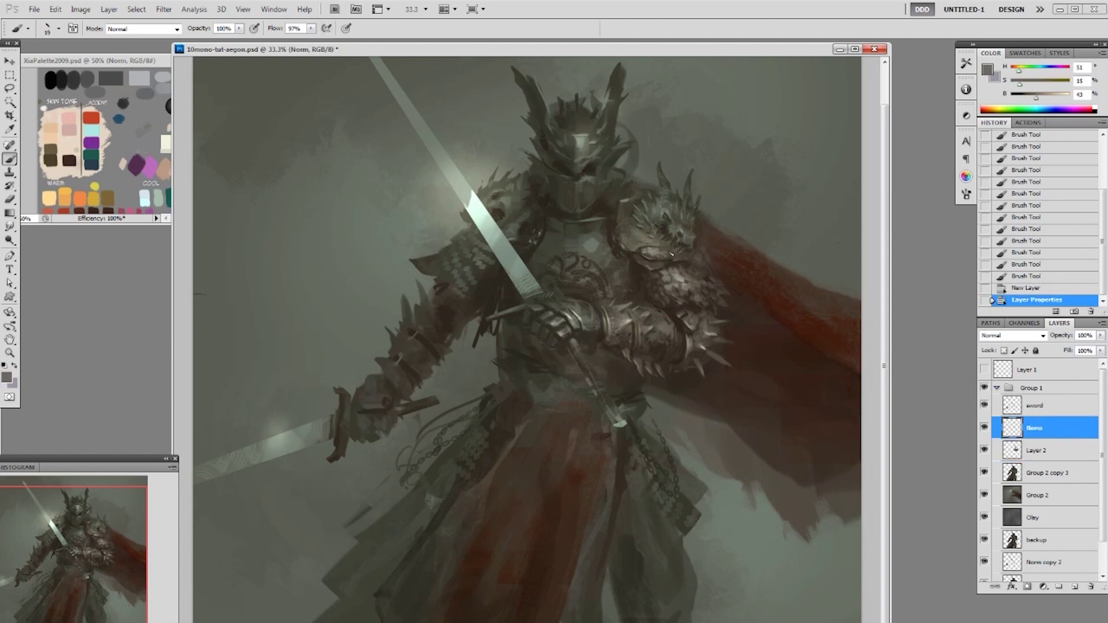
Add sampled lighter strokes to the pauldron's lower inner plate on the Norm layer with a textured brush tip
{"action": "left_click", "coordinate": [656, 223], "text": "alt"}
{"action": "right_click", "coordinate": [661, 260]}
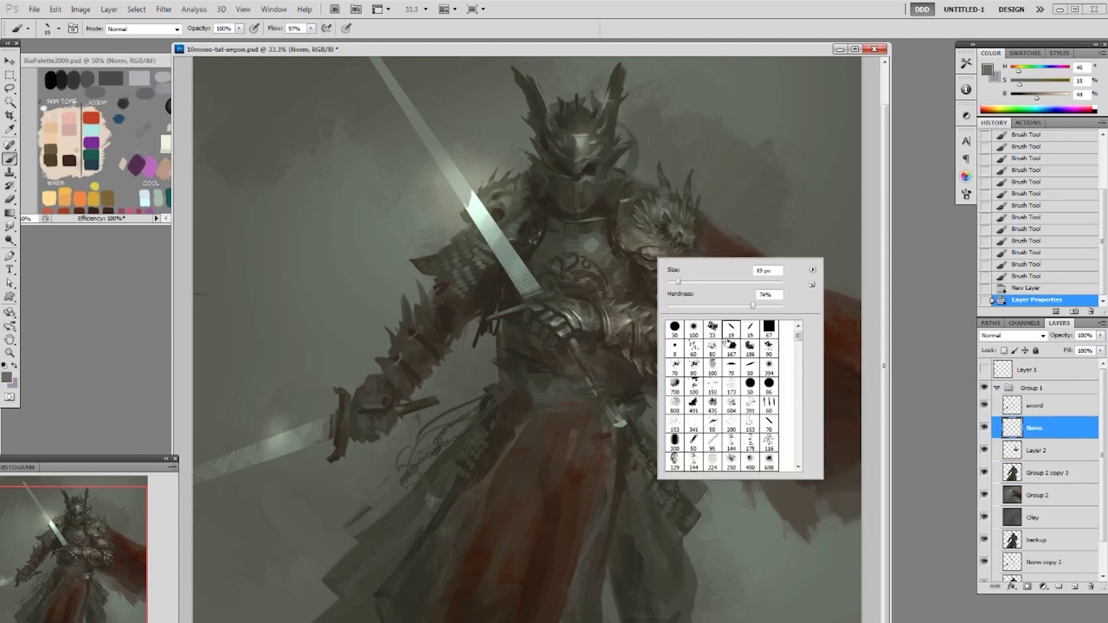
{"action": "left_click", "coordinate": [731, 369]}
{"action": "left_click", "coordinate": [647, 247]}
{"action": "key", "text": "ctrl+z"}
{"action": "left_click", "coordinate": [661, 254]}
{"action": "left_click", "coordinate": [650, 248]}
{"action": "left_click", "coordinate": [651, 248]}
Dab fine sampled highlights along the pauldron's lower rim down toward the arm scales with a smaller brush tip
{"action": "right_click", "coordinate": [693, 264]}
{"action": "left_click", "coordinate": [786, 401]}
{"action": "left_click", "coordinate": [650, 249], "text": "alt"}
{"action": "key", "text": "bracketleft"}
{"action": "key", "text": "bracketleft"}
{"action": "key", "text": "bracketleft"}
{"action": "left_click", "coordinate": [659, 249]}
{"action": "left_click", "coordinate": [667, 248]}
{"action": "left_click", "coordinate": [669, 250]}
{"action": "left_click", "coordinate": [676, 257]}
{"action": "left_click", "coordinate": [685, 271]}
Detail the pauldron's lower center with small strokes in sampled light and dark tones, starting from the 19 px angled tip
{"action": "right_click", "coordinate": [748, 290]}
{"action": "left_click", "coordinate": [835, 368]}
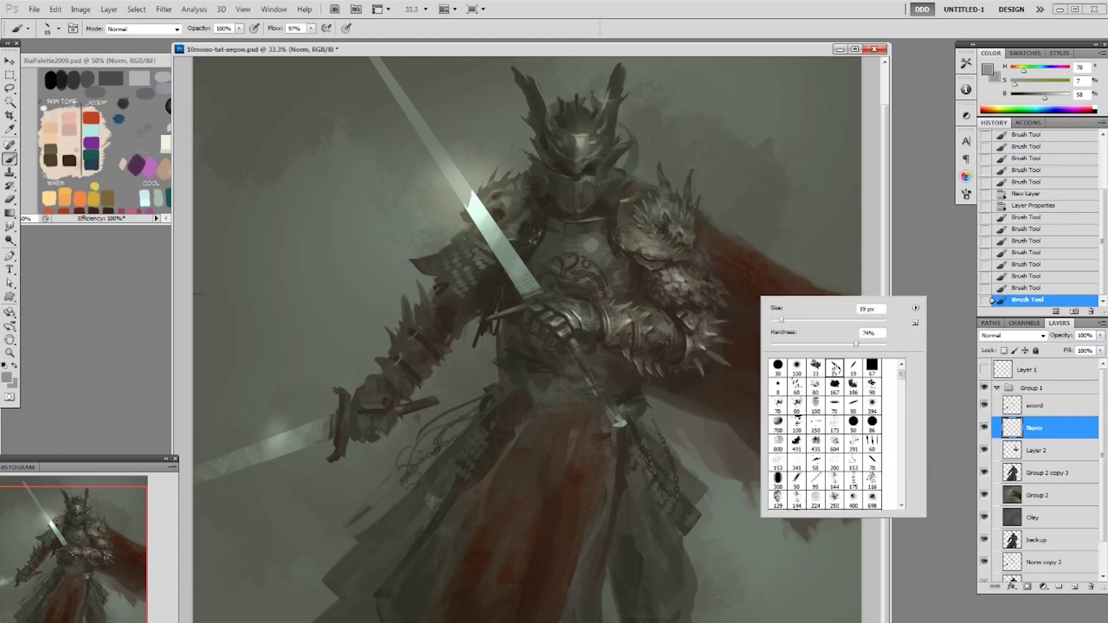
{"action": "left_click", "coordinate": [664, 232], "text": "alt"}
{"action": "left_click", "coordinate": [682, 228], "text": "alt"}
{"action": "left_click", "coordinate": [669, 243]}
{"action": "key", "text": "ctrl+z"}
{"action": "left_click", "coordinate": [670, 245]}
{"action": "left_click", "coordinate": [671, 248]}
{"action": "left_click", "coordinate": [668, 245]}
{"action": "left_click", "coordinate": [662, 242]}
{"action": "left_click", "coordinate": [662, 241]}
{"action": "left_click", "coordinate": [664, 239]}
{"action": "left_click", "coordinate": [649, 238], "text": "alt"}
{"action": "left_click", "coordinate": [667, 252]}
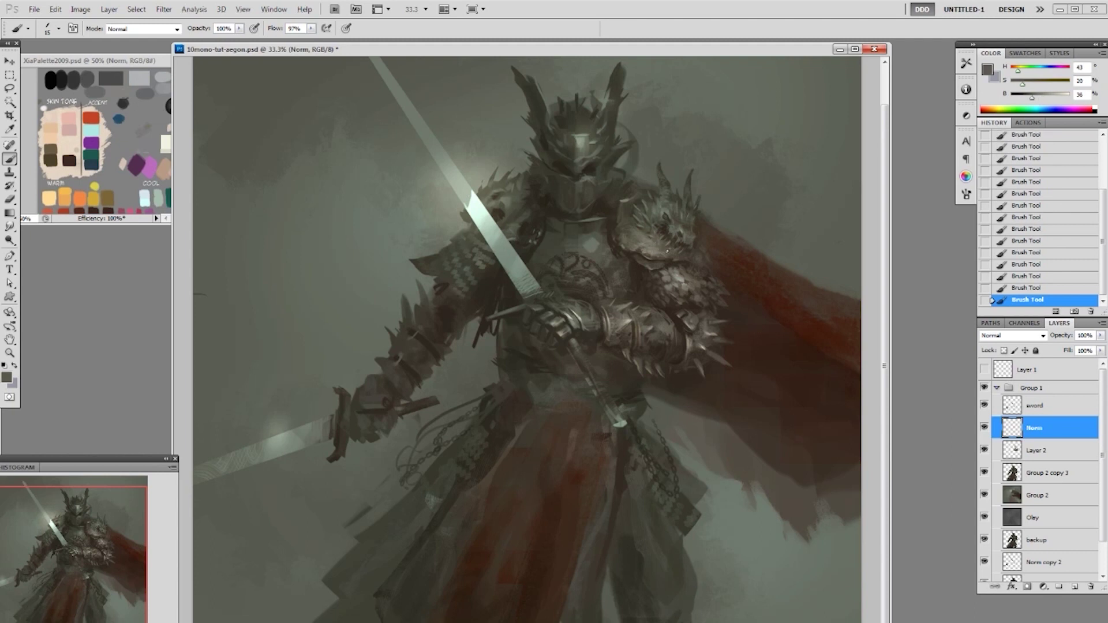
Add small strokes in sampled light and dark tones along the pauldron's lower center on the Norm layer
{"action": "left_click", "coordinate": [676, 253], "text": "alt"}
{"action": "left_click", "coordinate": [670, 256], "text": "alt"}
{"action": "left_click", "coordinate": [659, 267], "text": "alt"}
{"action": "left_click", "coordinate": [681, 265], "text": "alt"}
{"action": "left_click", "coordinate": [657, 261], "text": "alt"}
Set up the 150 px textured brush tip at a reduced size for texturing the pauldron's lower plate
{"action": "right_click", "coordinate": [656, 261]}
{"action": "left_click", "coordinate": [733, 393]}
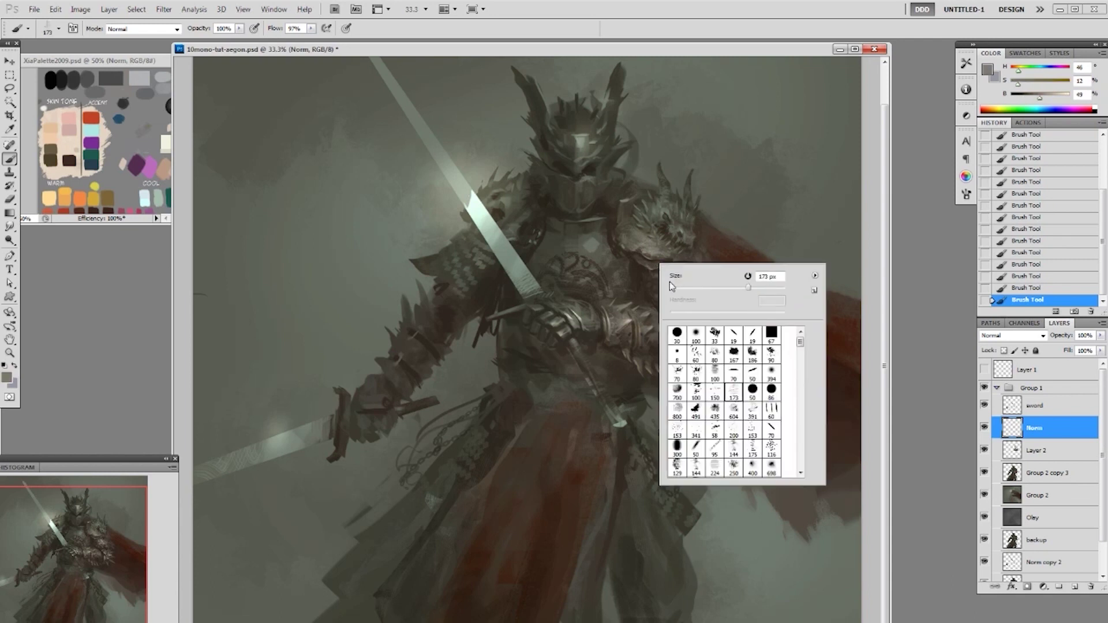
{"action": "left_click", "coordinate": [715, 392]}
{"action": "key", "text": "Return"}
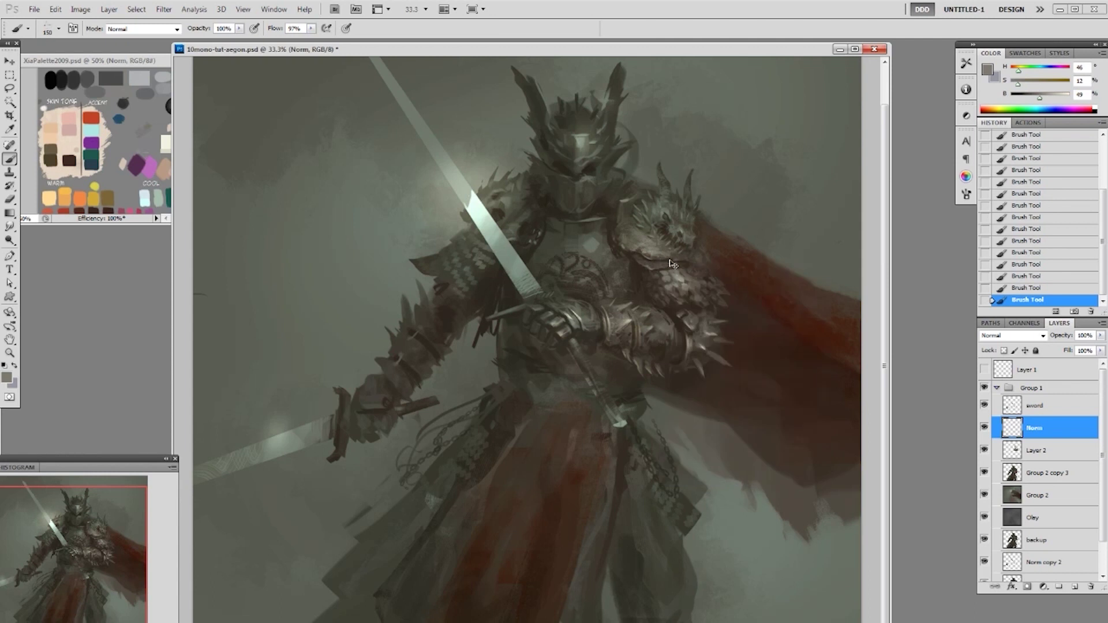
{"action": "key", "text": "bracketleft"}
{"action": "key", "text": "bracketleft"}
{"action": "key", "text": "bracketleft"}
Refine the pauldron's lower and inner edges in sampled tones with the 19 px angled brush tip
{"action": "right_click", "coordinate": [677, 224]}
{"action": "left_click", "coordinate": [753, 297]}
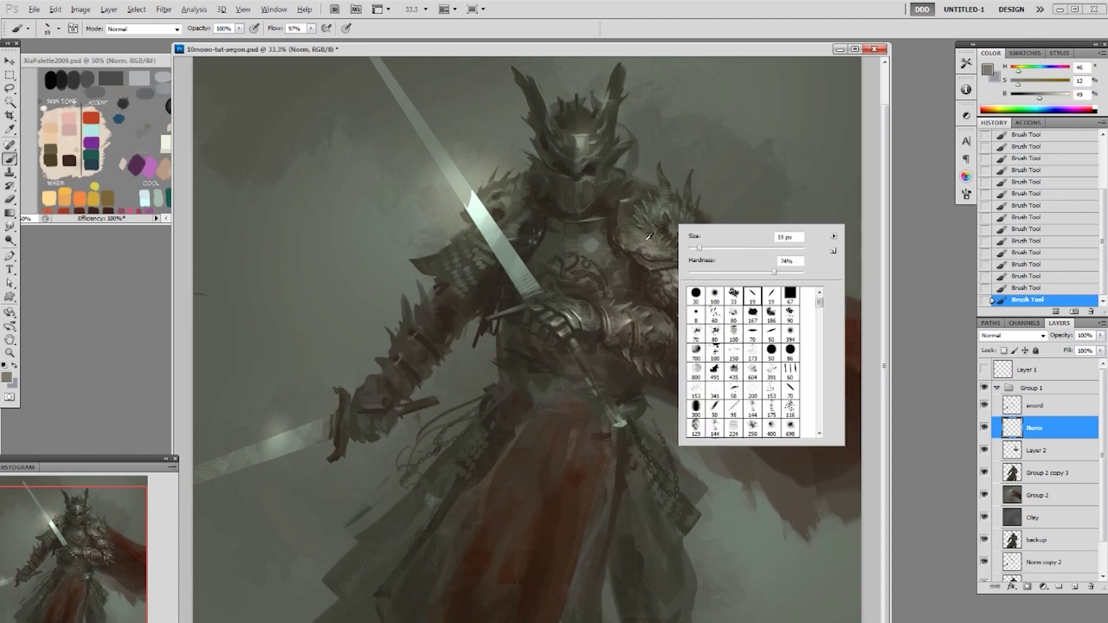
{"action": "left_click", "coordinate": [646, 232], "text": "alt"}
{"action": "left_click_drag", "start_coordinate": [1036, 98], "coordinate": [1038, 99]}
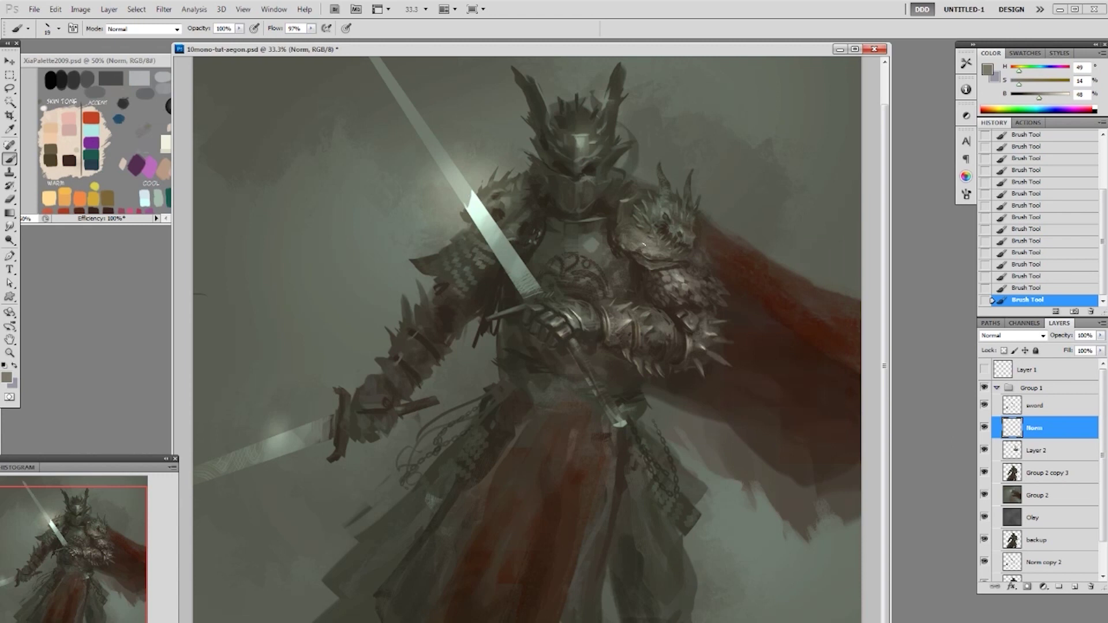
{"action": "left_click", "coordinate": [654, 254], "text": "alt"}
{"action": "left_click", "coordinate": [635, 265], "text": "alt"}
{"action": "left_click", "coordinate": [627, 235], "text": "alt"}
{"action": "left_click", "coordinate": [623, 232], "text": "alt"}
Build up the rim of the pauldron's lower plate with fine strokes in closely sampled tones
{"action": "left_click", "coordinate": [637, 260], "text": "alt"}
{"action": "left_click", "coordinate": [651, 264], "text": "alt"}
{"action": "left_click", "coordinate": [651, 255], "text": "alt"}
{"action": "left_click", "coordinate": [658, 249], "text": "alt"}
{"action": "left_click", "coordinate": [655, 251], "text": "alt"}
{"action": "left_click", "coordinate": [652, 260], "text": "alt"}
{"action": "left_click", "coordinate": [651, 260], "text": "alt"}
Draw sampled light and dark strokes along the pauldron's lower rim toward its outer corner
{"action": "left_click_drag", "start_coordinate": [649, 267], "coordinate": [680, 269]}
{"action": "left_click", "coordinate": [649, 262], "text": "alt"}
{"action": "left_click", "coordinate": [647, 254], "text": "alt"}
{"action": "left_click_drag", "start_coordinate": [655, 256], "coordinate": [679, 262]}
{"action": "left_click", "coordinate": [690, 270], "text": "alt"}
{"action": "left_click", "coordinate": [654, 244], "text": "alt"}
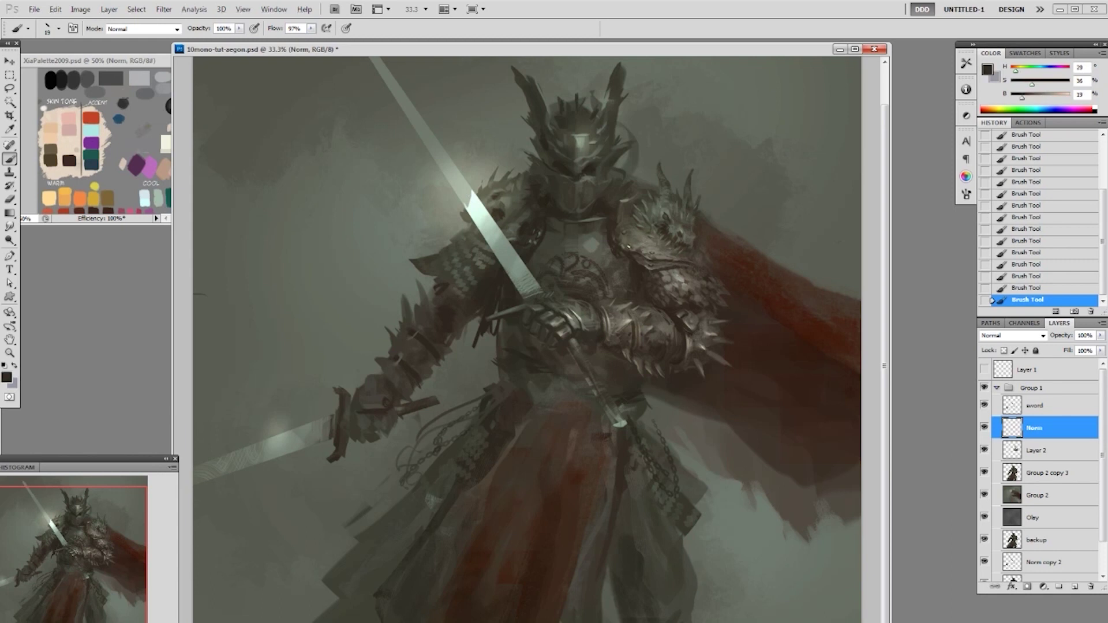
{"action": "left_click", "coordinate": [681, 272], "text": "alt"}
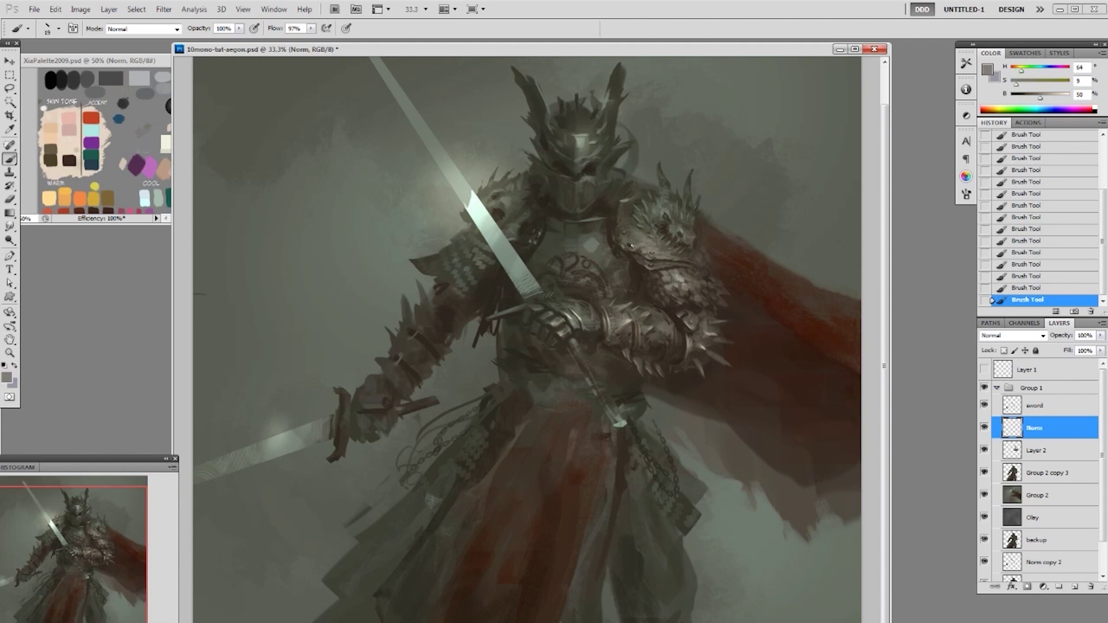
{"action": "left_click", "coordinate": [628, 247], "text": "alt"}
{"action": "left_click", "coordinate": [686, 275], "text": "alt"}
Detail the pauldron's upper inner area and the bases of its spikes with sampled tones
{"action": "left_click", "coordinate": [662, 220], "text": "alt"}
{"action": "left_click", "coordinate": [650, 213], "text": "alt"}
{"action": "left_click", "coordinate": [649, 203], "text": "alt"}
{"action": "left_click", "coordinate": [637, 203], "text": "alt"}
{"action": "left_click", "coordinate": [631, 222], "text": "alt"}
{"action": "left_click", "coordinate": [642, 224], "text": "alt"}
{"action": "left_click", "coordinate": [641, 222], "text": "alt"}
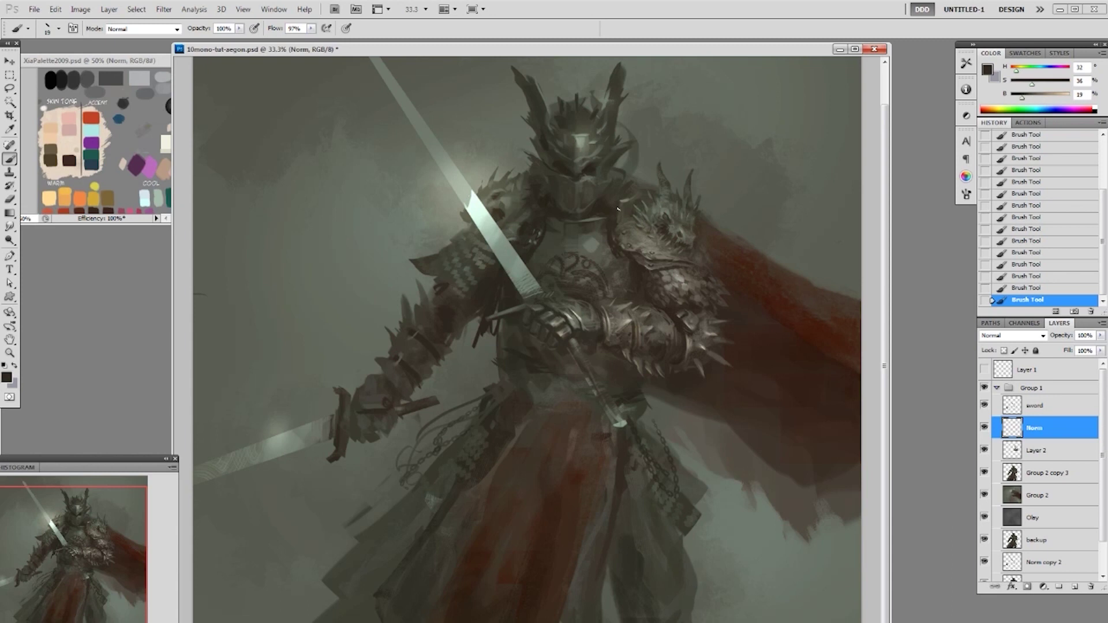
Touch up the pauldron's upper inner and outer edges with sampled tones, and save the document
{"action": "left_click", "coordinate": [633, 197], "text": "alt"}
{"action": "left_click", "coordinate": [693, 244], "text": "alt"}
{"action": "right_click", "coordinate": [693, 245]}
{"action": "key", "text": "Escape"}
{"action": "key", "text": "ctrl+s"}
Paint small sampled strokes on the pauldron's outer corner and the arm scales beside the cape
{"action": "left_click", "coordinate": [640, 270], "text": "alt"}
{"action": "left_click", "coordinate": [712, 255], "text": "alt"}
{"action": "left_click", "coordinate": [714, 260], "text": "alt"}
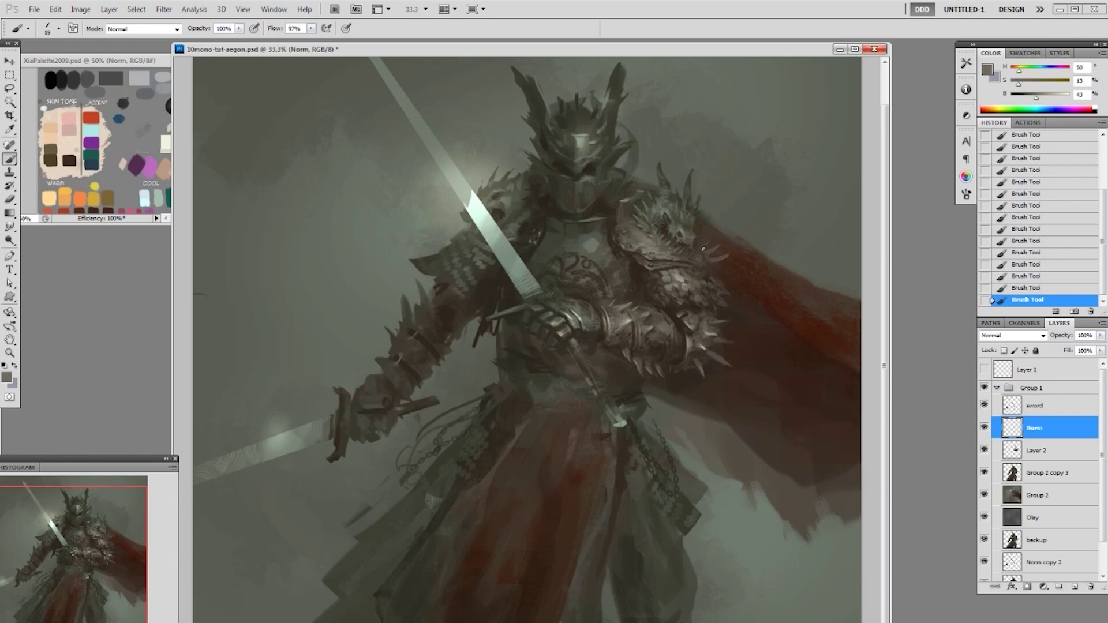
{"action": "left_click", "coordinate": [705, 272], "text": "alt"}
{"action": "right_click", "coordinate": [715, 276]}
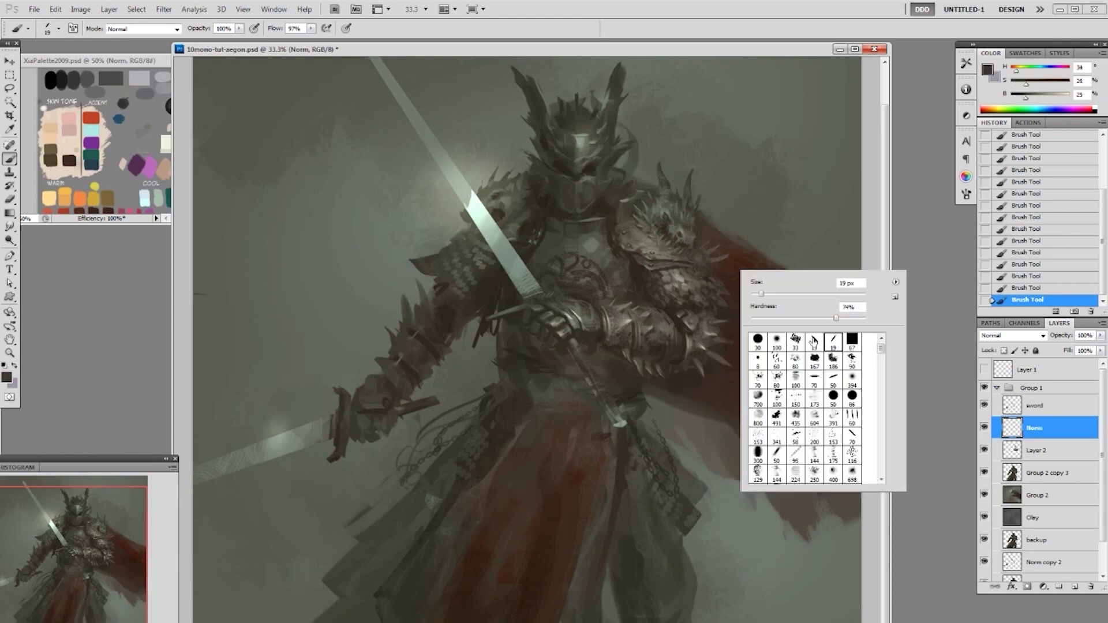
{"action": "left_click", "coordinate": [653, 268], "text": "alt"}
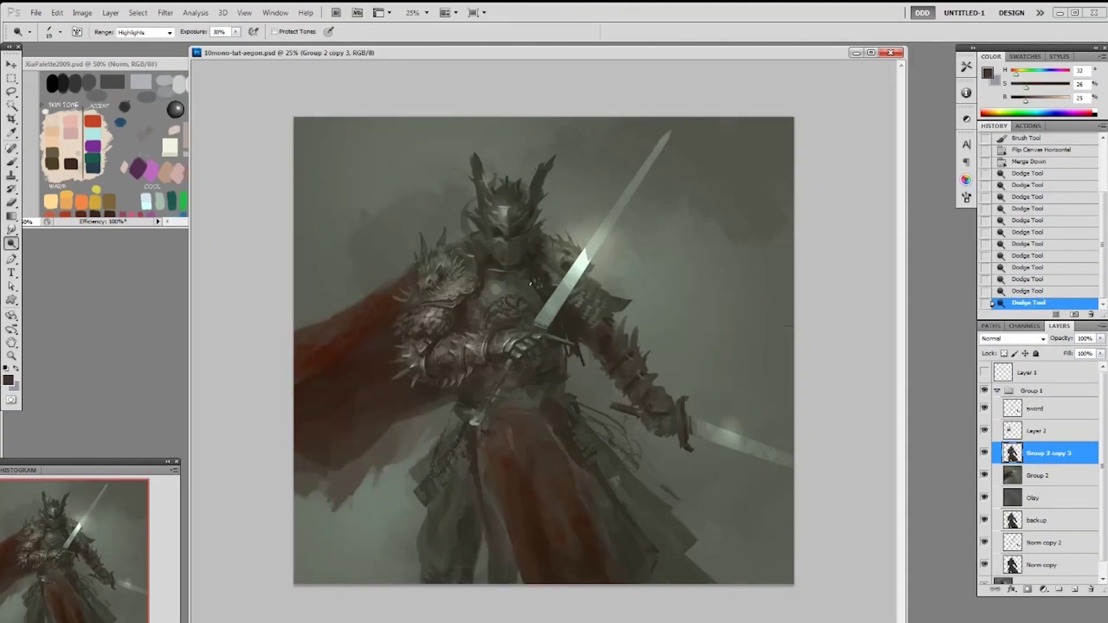
Brush sampled dark strokes beside the pauldron on Group 2 copy 3 with the angled tip at 125 px, undoing unwanted strokes
{"action": "key", "text": "b"}
{"action": "left_click", "coordinate": [484, 274], "text": "alt"}
{"action": "key", "text": "ctrl+minus"}
{"action": "right_click", "coordinate": [602, 434]}
{"action": "left_click", "coordinate": [614, 455]}
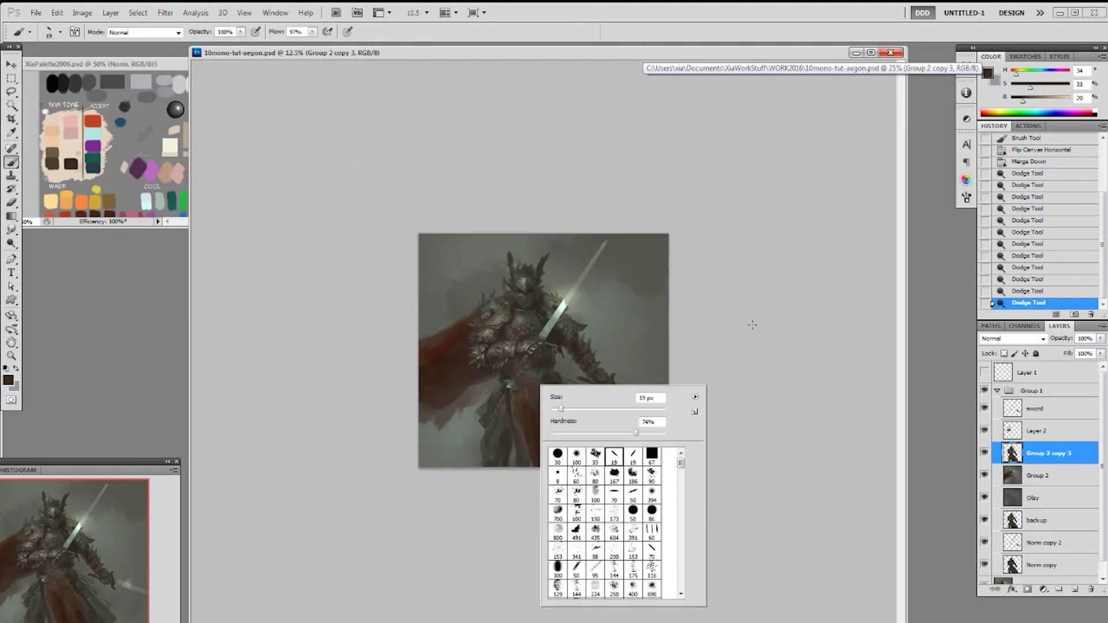
{"action": "left_click", "coordinate": [749, 321]}
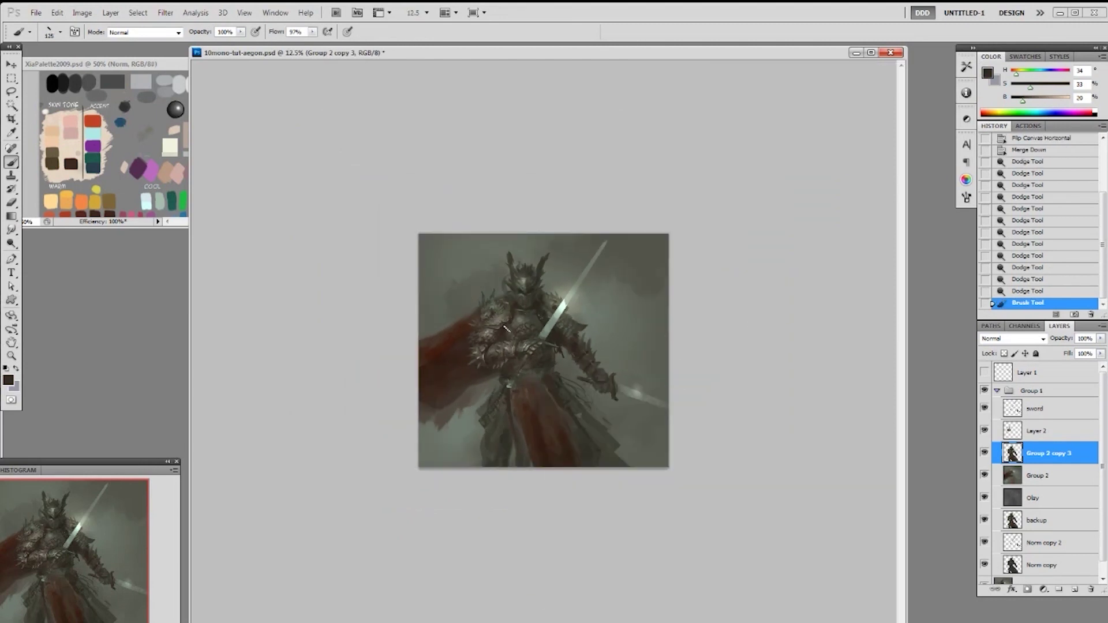
{"action": "mouse_move", "coordinate": [508, 327]}
{"action": "left_mouse_down"}
{"action": "mouse_move", "coordinate": [519, 327]}
{"action": "mouse_move", "coordinate": [512, 318]}
{"action": "mouse_move", "coordinate": [509, 336]}
{"action": "mouse_move", "coordinate": [519, 330]}
{"action": "left_mouse_up"}
{"action": "key", "text": "ctrl+alt+z"}
{"action": "key", "text": "ctrl+alt+z"}
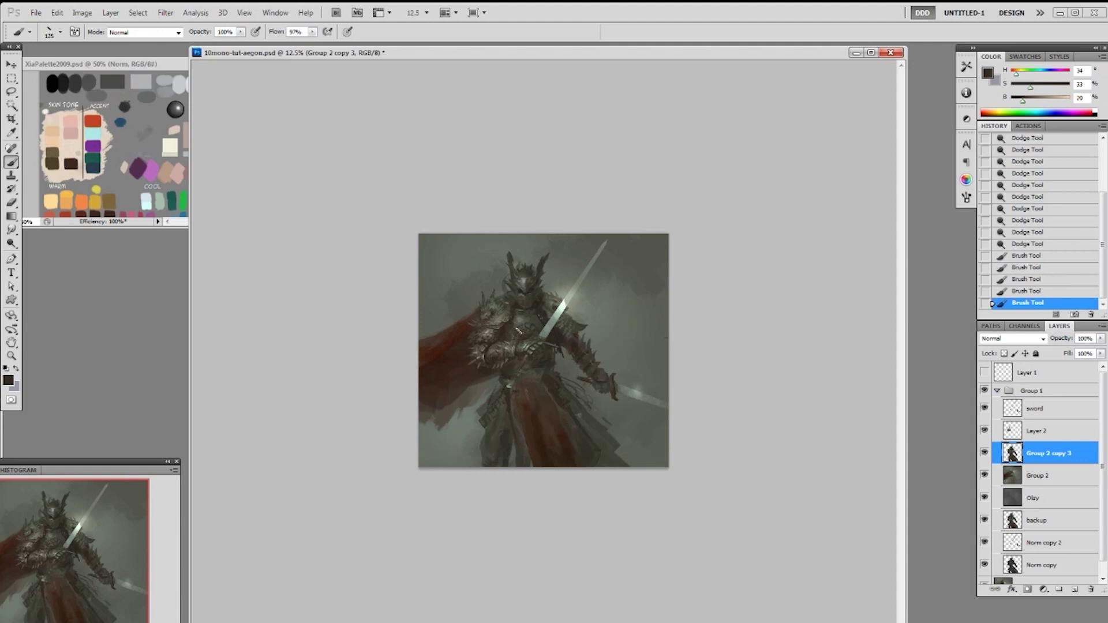
Paint the upper chest plate with short strokes in tones sampled from the armor
{"action": "left_click", "coordinate": [521, 320]}
{"action": "left_click", "coordinate": [522, 320], "text": "alt"}
{"action": "left_click", "coordinate": [514, 335]}
{"action": "left_click", "coordinate": [518, 322], "text": "alt"}
{"action": "left_click_drag", "start_coordinate": [518, 323], "coordinate": [515, 331]}
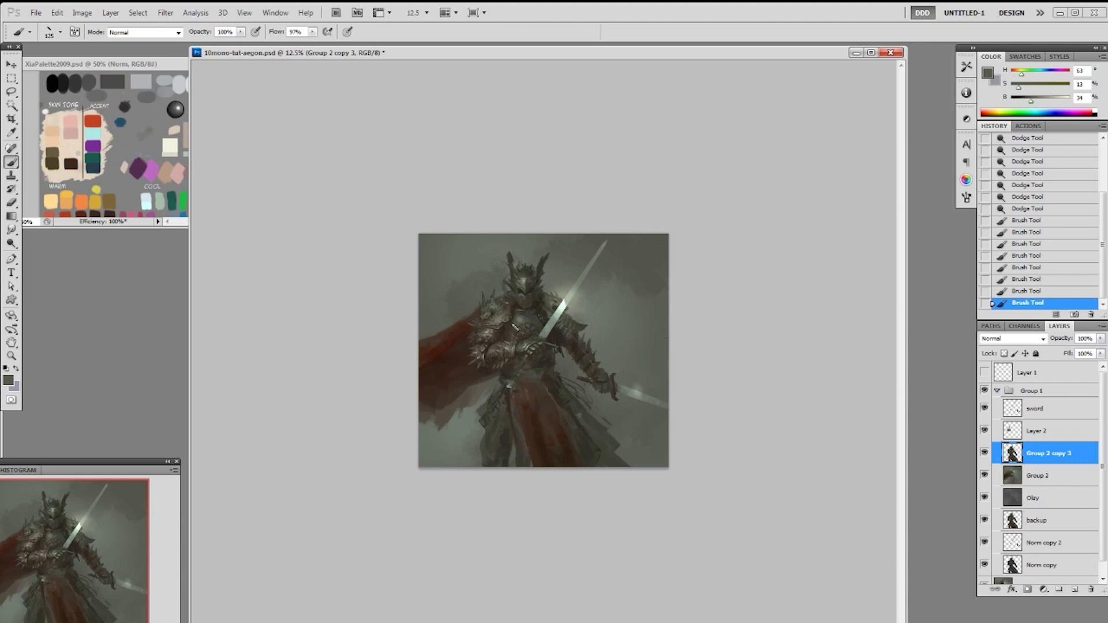
Paint a sampled dark tone into the gap between pauldron and chest plate with a reduced brush size
{"action": "key", "text": "ctrl+plus"}
{"action": "key", "text": "ctrl+plus"}
{"action": "left_click", "coordinate": [488, 294], "text": "alt"}
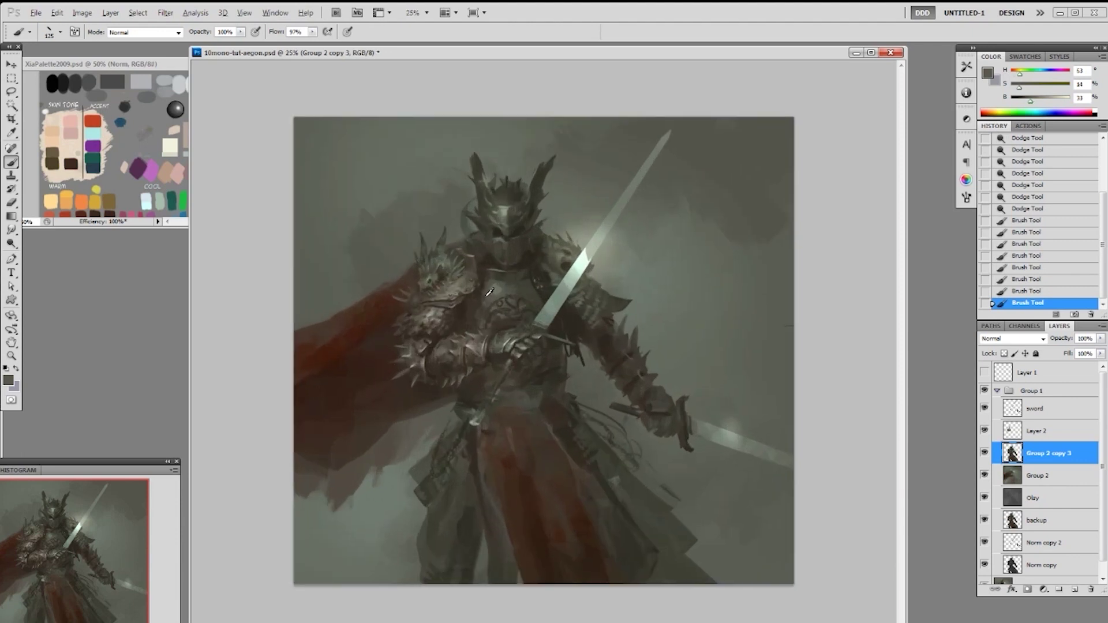
{"action": "left_click", "coordinate": [485, 291], "text": "alt"}
{"action": "key", "text": "bracketleft"}
{"action": "key", "text": "bracketleft"}
{"action": "key", "text": "bracketleft"}
{"action": "key", "text": "bracketleft"}
{"action": "key", "text": "bracketleft"}
{"action": "left_click", "coordinate": [478, 304]}
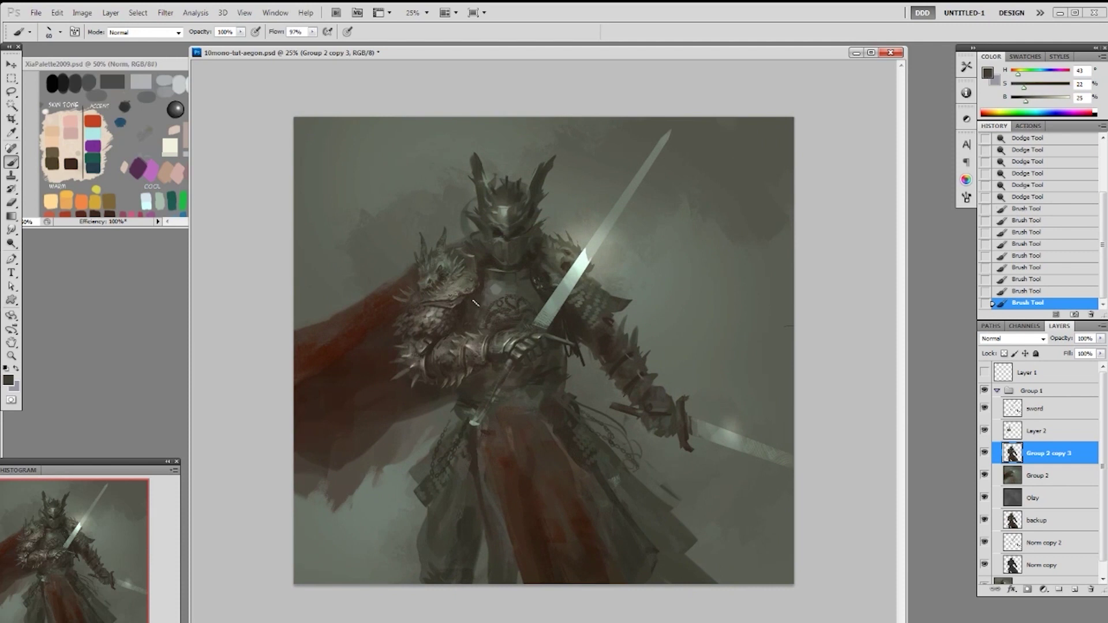
Deepen the shadow along the pauldron's inner edge against the chest with short sampled dark dabs
{"action": "left_click", "coordinate": [479, 295]}
{"action": "left_click", "coordinate": [480, 296]}
{"action": "left_click", "coordinate": [481, 298]}
{"action": "left_click", "coordinate": [481, 300], "text": "alt"}
{"action": "left_click", "coordinate": [481, 300]}
{"action": "left_click", "coordinate": [478, 297]}
{"action": "left_click", "coordinate": [473, 301]}
{"action": "left_click", "coordinate": [490, 293], "text": "alt"}
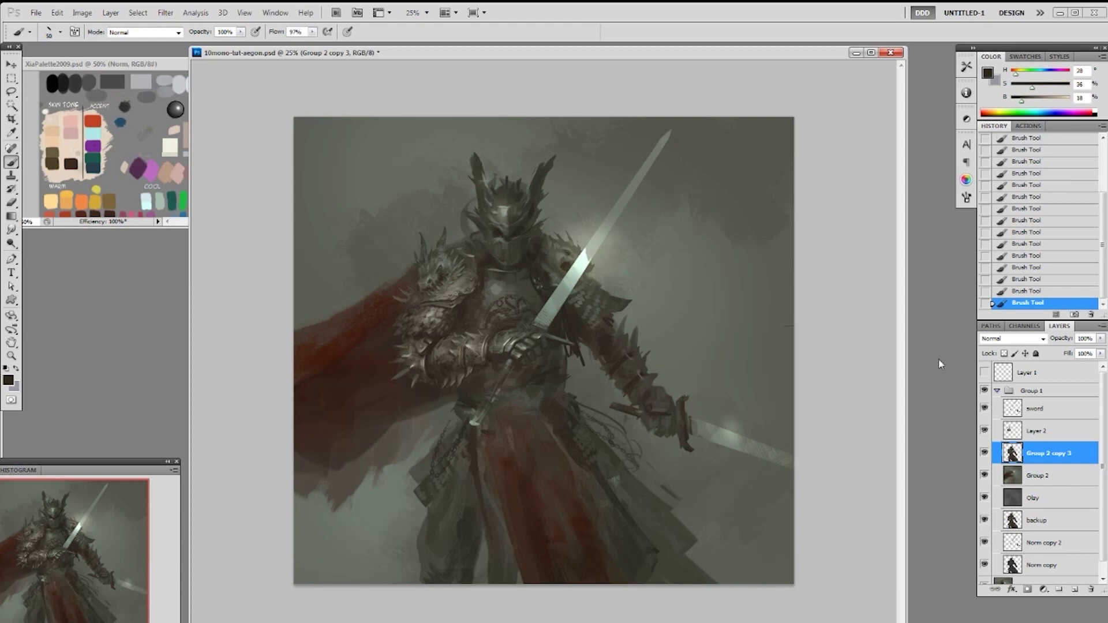
Merge Layer 2 into Group 2 copy 3, duplicate the result, and place the backup copy beneath the Olay layer
{"action": "left_click", "coordinate": [1037, 438]}
{"action": "key", "text": "ctrl+e"}
{"action": "left_click_drag", "start_coordinate": [1037, 439], "coordinate": [1075, 589]}
{"action": "left_click_drag", "start_coordinate": [1043, 434], "coordinate": [1043, 510]}
{"action": "left_click", "coordinate": [1041, 439]}
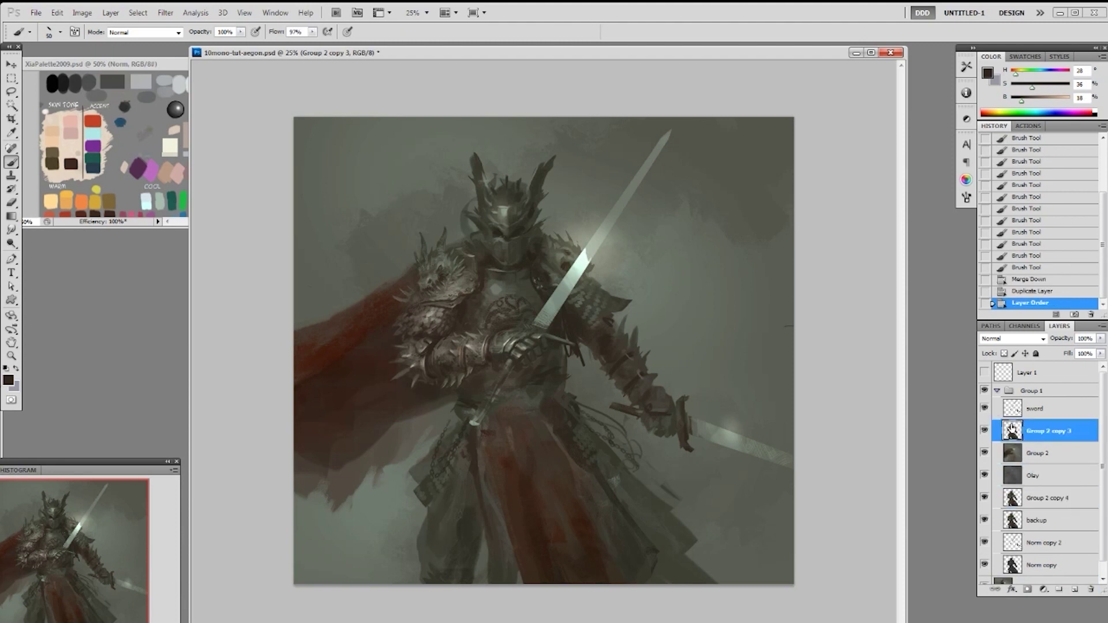
Touch up the helmet's neck and faceplate on Group 2 copy 3 with sampled tones, undoing the last stroke
{"action": "left_click", "coordinate": [502, 264], "text": "alt"}
{"action": "left_click", "coordinate": [501, 264]}
{"action": "left_click", "coordinate": [506, 234], "text": "alt"}
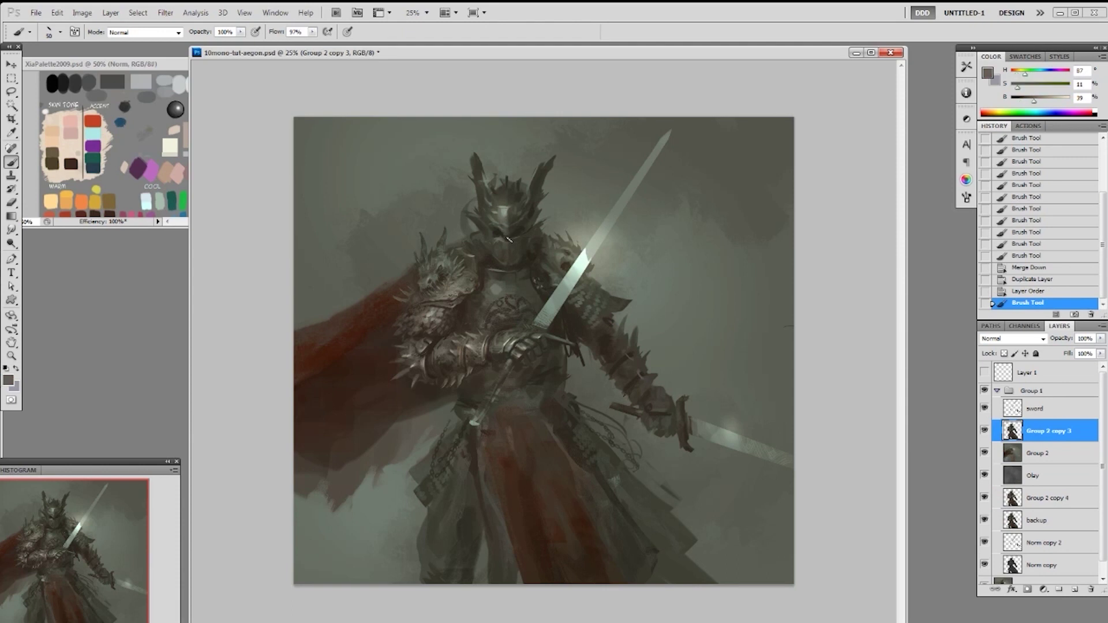
{"action": "key", "text": "ctrl+plus"}
{"action": "left_click_drag", "start_coordinate": [472, 211], "coordinate": [477, 218]}
{"action": "key", "text": "ctrl+z"}
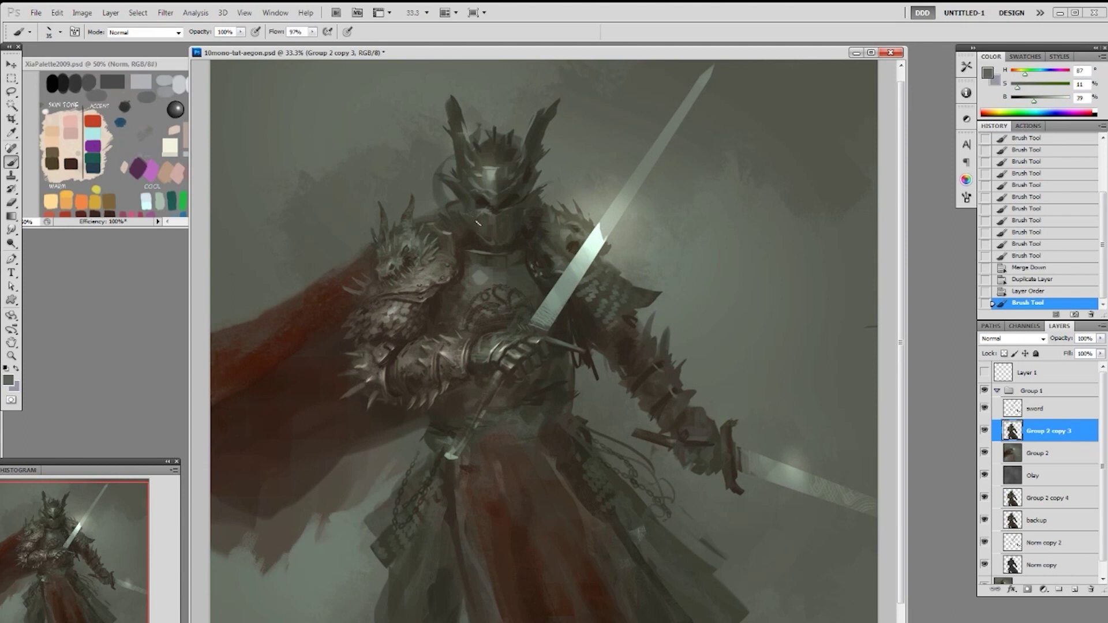
Repaint the helmet's visor area around the eye slit with short strokes in sampled tones
{"action": "left_click", "coordinate": [489, 199], "text": "alt"}
{"action": "left_click_drag", "start_coordinate": [487, 198], "coordinate": [482, 200]}
{"action": "left_click_drag", "start_coordinate": [484, 200], "coordinate": [486, 198]}
{"action": "left_click", "coordinate": [482, 192], "text": "alt"}
{"action": "left_click", "coordinate": [485, 195], "text": "alt"}
{"action": "left_click_drag", "start_coordinate": [486, 199], "coordinate": [487, 190]}
{"action": "left_click", "coordinate": [488, 187], "text": "alt"}
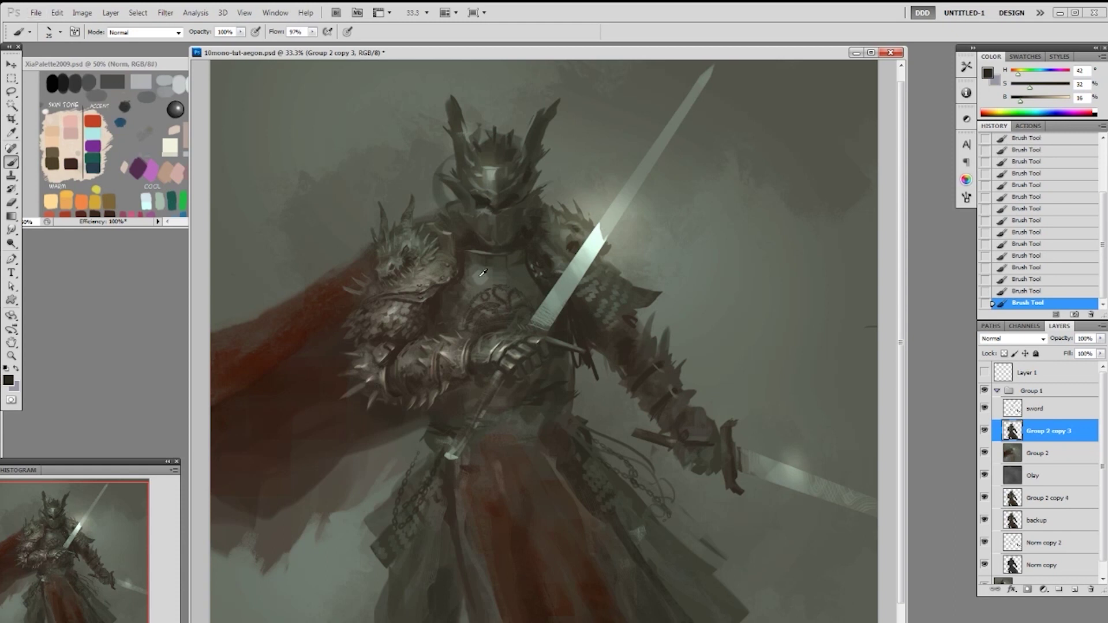
Define the eye slit and faceplate of the helmet with sampled dark and mid tones
{"action": "left_click", "coordinate": [468, 193], "text": "alt"}
{"action": "left_click", "coordinate": [488, 208], "text": "alt"}
{"action": "left_click", "coordinate": [483, 209], "text": "alt"}
{"action": "left_click", "coordinate": [465, 219], "text": "alt"}
{"action": "left_click", "coordinate": [473, 235], "text": "alt"}
{"action": "left_click", "coordinate": [475, 211], "text": "alt"}
{"action": "left_click", "coordinate": [485, 209], "text": "alt"}
Shade the lower faceplate and the side of the helmet with a different brush tip
{"action": "right_click", "coordinate": [491, 227]}
{"action": "left_click", "coordinate": [585, 354]}
{"action": "left_click_drag", "start_coordinate": [489, 225], "coordinate": [506, 244]}
{"action": "left_click", "coordinate": [484, 214], "text": "alt"}
{"action": "mouse_move", "coordinate": [466, 201]}
{"action": "left_mouse_down"}
{"action": "mouse_move", "coordinate": [489, 233]}
{"action": "mouse_move", "coordinate": [469, 214]}
{"action": "left_mouse_up"}
{"action": "key", "text": "bracketleft"}
Sharpen the eye slit and faceplate edges with the 19 px angled tip in sampled tones
{"action": "right_click", "coordinate": [518, 222]}
{"action": "left_click", "coordinate": [598, 290]}
{"action": "left_click", "coordinate": [485, 204], "text": "alt"}
{"action": "left_click", "coordinate": [477, 210], "text": "alt"}
{"action": "left_click", "coordinate": [474, 206], "text": "alt"}
{"action": "left_click", "coordinate": [469, 200], "text": "alt"}
{"action": "left_click", "coordinate": [469, 198], "text": "alt"}
{"action": "left_click", "coordinate": [488, 218], "text": "alt"}
Step back two brush strokes on the faceplate and restore them to compare
{"action": "key", "text": "ctrl+alt+z"}
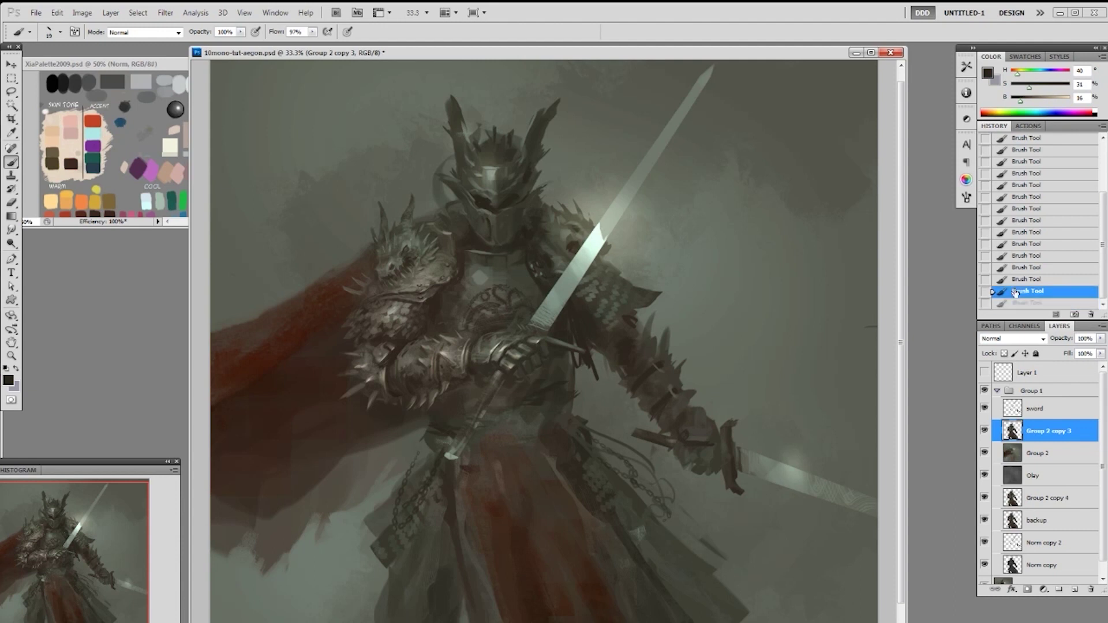
{"action": "key", "text": "ctrl+alt+z"}
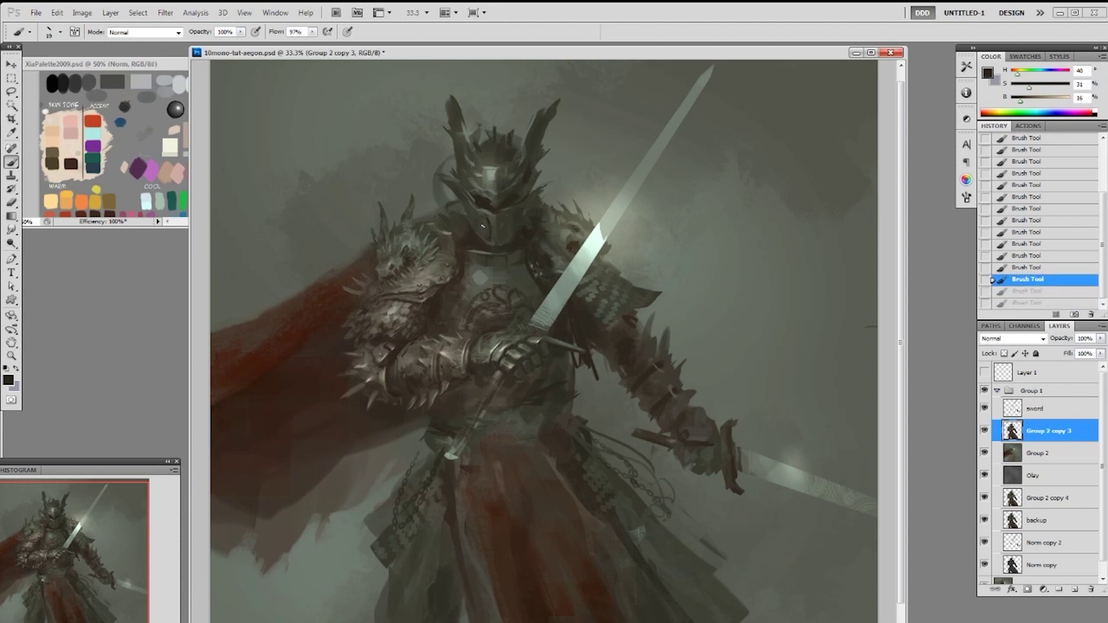
{"action": "key", "text": "ctrl+shift+z"}
{"action": "key", "text": "ctrl+shift+z"}
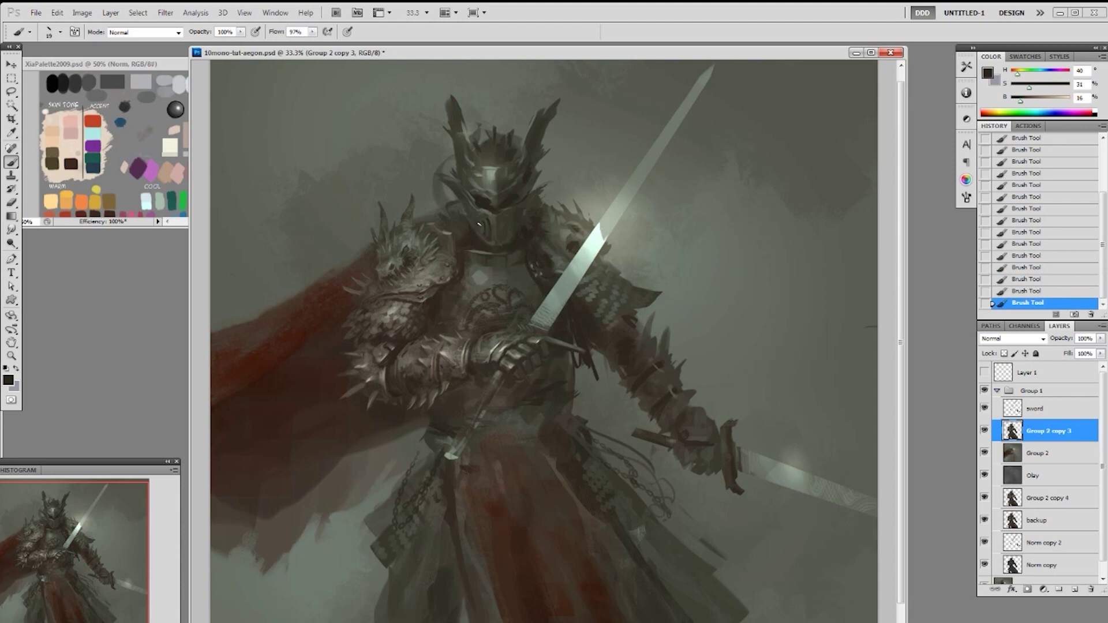
Paint fine sampled grey strokes around the nose and lower visor edge with the other 19 px angled tip at a smaller size
{"action": "right_click", "coordinate": [571, 176]}
{"action": "left_click", "coordinate": [661, 242]}
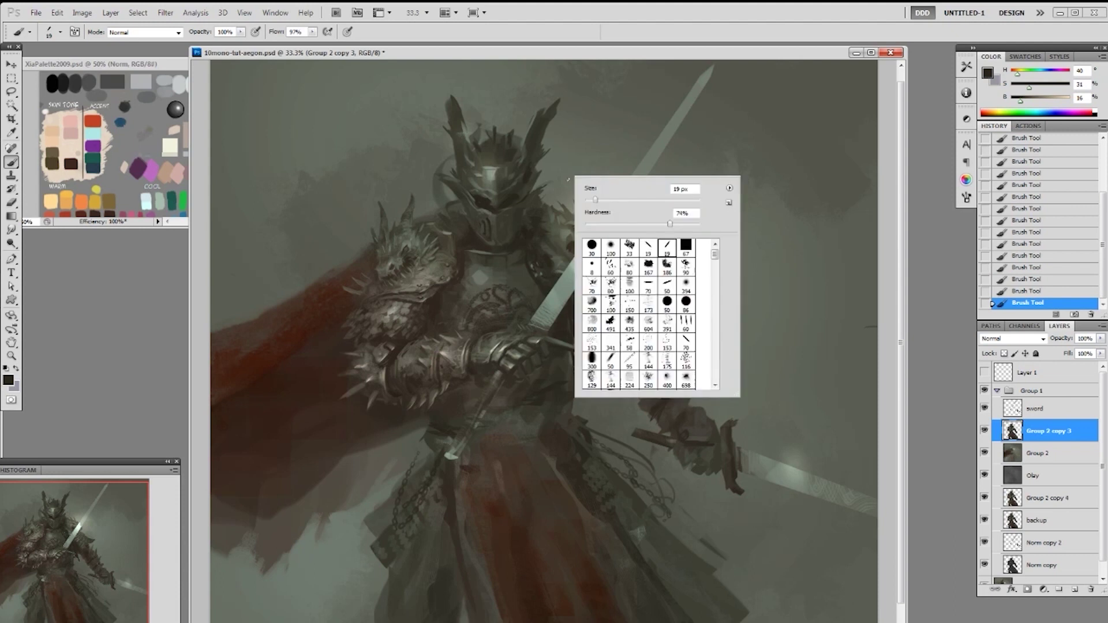
{"action": "left_click", "coordinate": [494, 208], "text": "alt"}
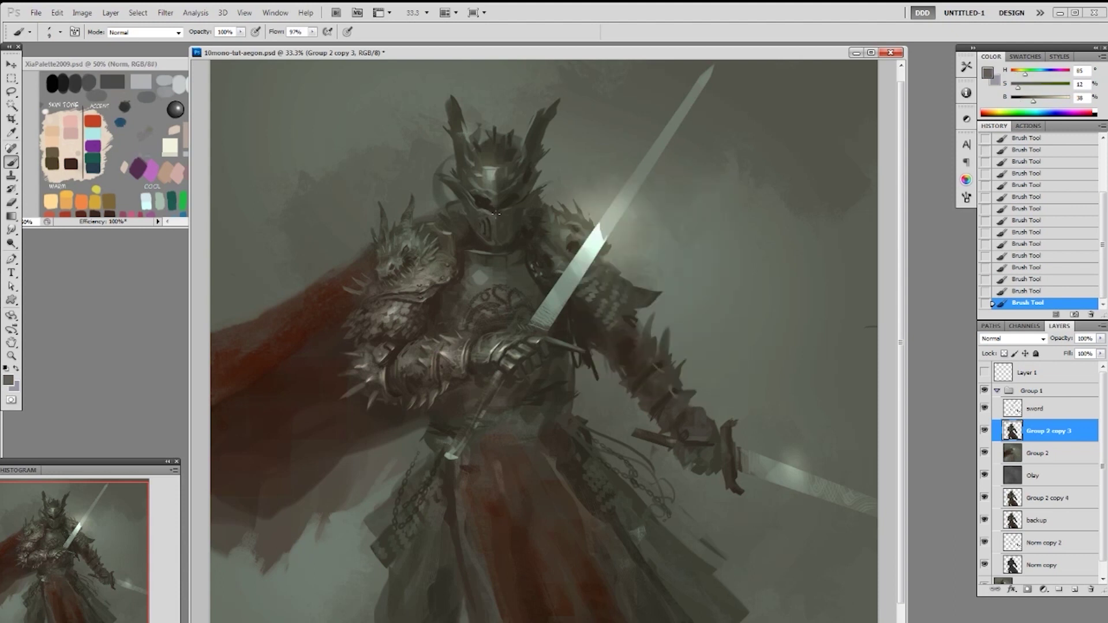
{"action": "left_click", "coordinate": [493, 215], "text": "alt"}
{"action": "left_click", "coordinate": [495, 217], "text": "alt"}
{"action": "left_click", "coordinate": [476, 204], "text": "alt"}
{"action": "left_click", "coordinate": [495, 172], "text": "alt"}
Add a light highlight at the visor's center and darken around it, using the first 19 px angled tip at a smaller size
{"action": "right_click", "coordinate": [501, 200]}
{"action": "left_click", "coordinate": [575, 275]}
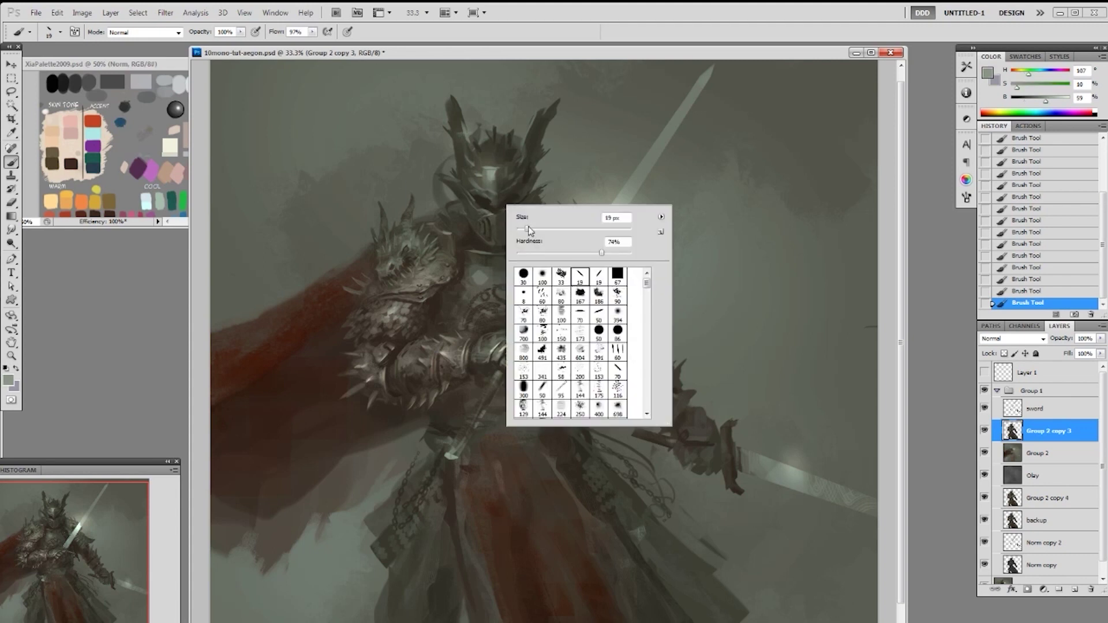
{"action": "left_click", "coordinate": [492, 210]}
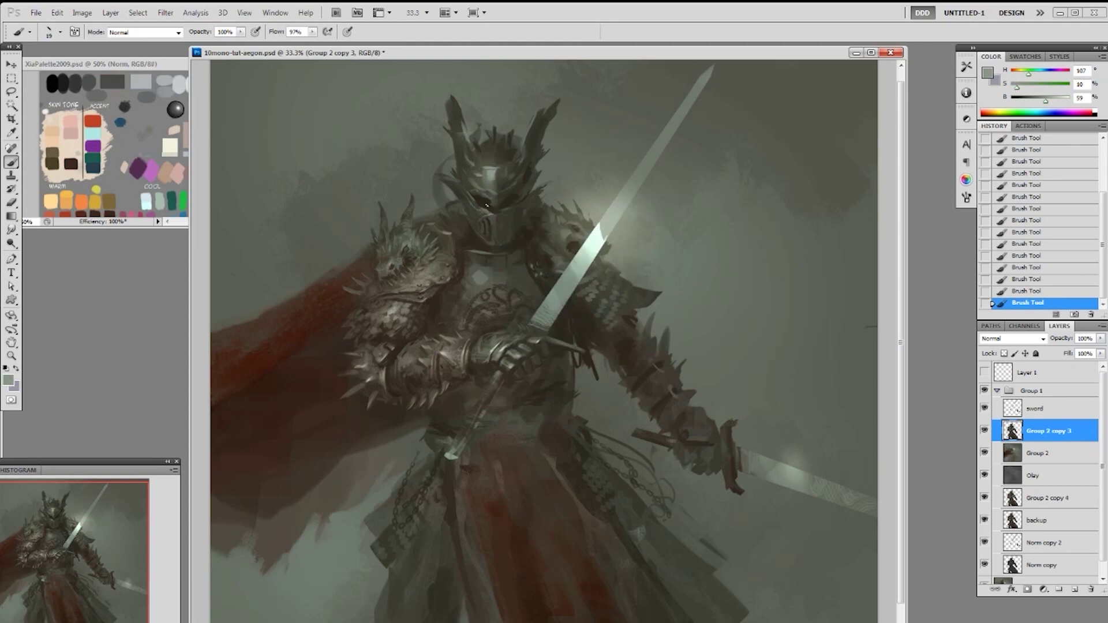
{"action": "left_click", "coordinate": [491, 212], "text": "alt"}
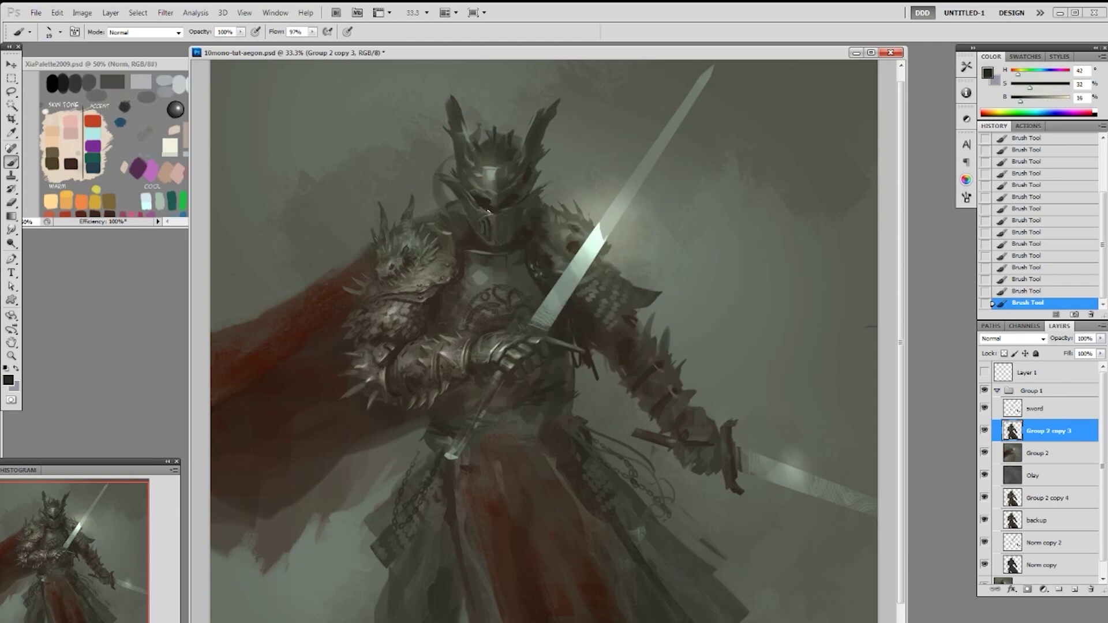
{"action": "left_click", "coordinate": [493, 212], "text": "alt"}
{"action": "left_click", "coordinate": [489, 208], "text": "alt"}
{"action": "left_click", "coordinate": [484, 211], "text": "alt"}
Refine the faceplate's vents, cheek and nose edge with fine strokes in sampled dark and light tones
{"action": "left_click", "coordinate": [469, 229], "text": "alt"}
{"action": "left_click", "coordinate": [475, 220], "text": "alt"}
{"action": "left_click", "coordinate": [473, 209], "text": "alt"}
{"action": "left_click", "coordinate": [480, 207], "text": "alt"}
{"action": "left_click", "coordinate": [494, 215], "text": "alt"}
{"action": "left_click", "coordinate": [494, 211], "text": "alt"}
{"action": "right_click", "coordinate": [491, 210]}
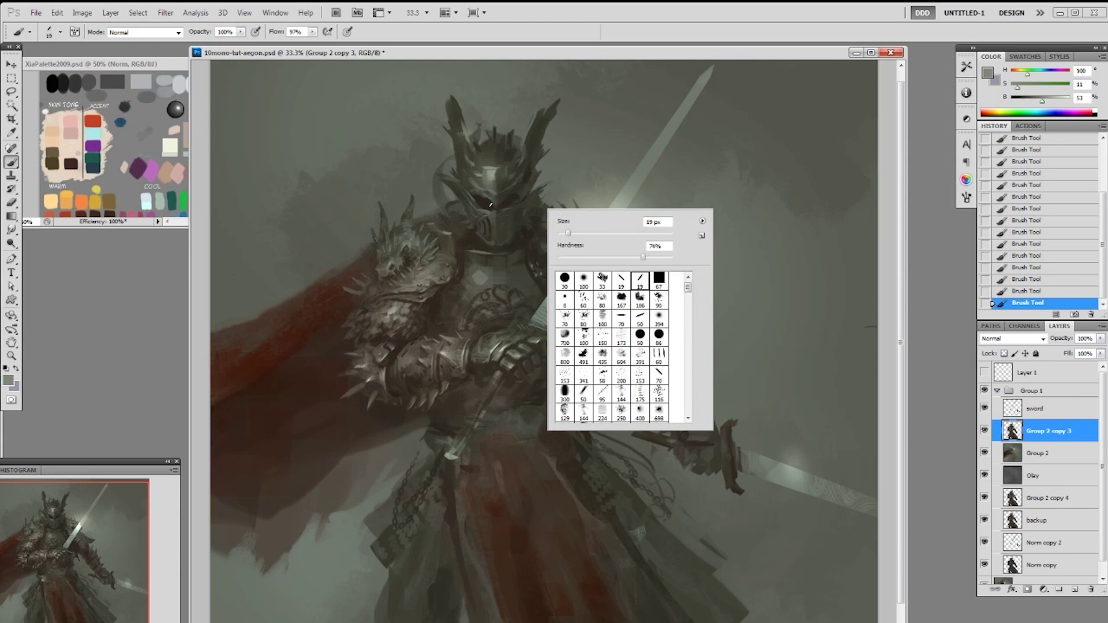
{"action": "key", "text": "Escape"}
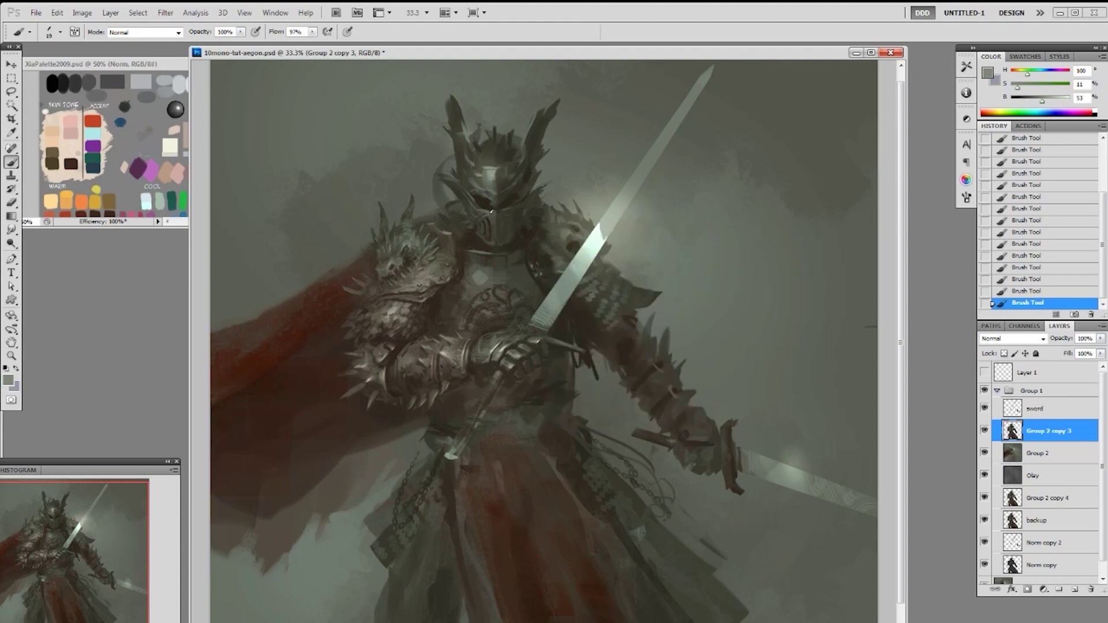
Refine the lower edges of the visor's eye slits with fine strokes in sampled light and dark tones
{"action": "left_click", "coordinate": [498, 213], "text": "alt"}
{"action": "right_click", "coordinate": [499, 209]}
{"action": "key", "text": "Escape"}
{"action": "left_click", "coordinate": [512, 205], "text": "alt"}
{"action": "left_click", "coordinate": [501, 209], "text": "alt"}
{"action": "left_click", "coordinate": [504, 210], "text": "alt"}
{"action": "left_click", "coordinate": [492, 206], "text": "alt"}
{"action": "right_click", "coordinate": [544, 205]}
{"action": "key", "text": "Escape"}
Touch up the nose bridge between the eye slits with tones sampled from the faceplate
{"action": "left_click", "coordinate": [499, 211], "text": "alt"}
{"action": "left_click", "coordinate": [495, 209], "text": "alt"}
{"action": "right_click", "coordinate": [539, 209]}
{"action": "key", "text": "Escape"}
{"action": "left_click", "coordinate": [498, 193], "text": "alt"}
{"action": "left_click", "coordinate": [495, 198], "text": "alt"}
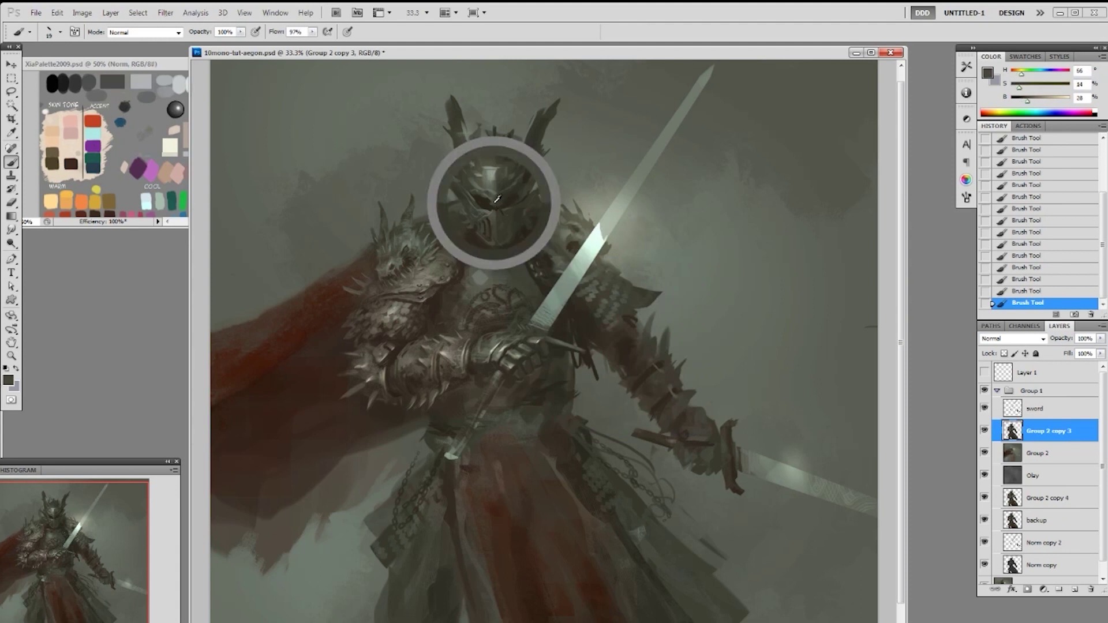
Deepen the shadows around the eye slits with the second 19 px angled tip in a sampled dark brown
{"action": "right_click", "coordinate": [540, 204]}
{"action": "left_click", "coordinate": [657, 275]}
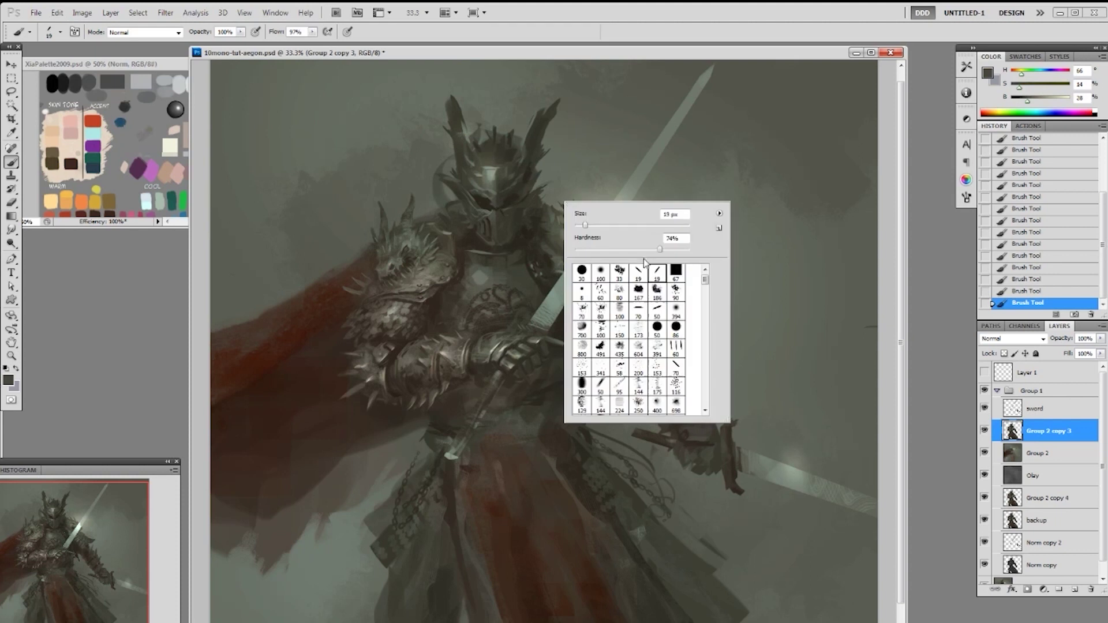
{"action": "left_click", "coordinate": [499, 207], "text": "alt"}
{"action": "left_click", "coordinate": [496, 208], "text": "alt"}
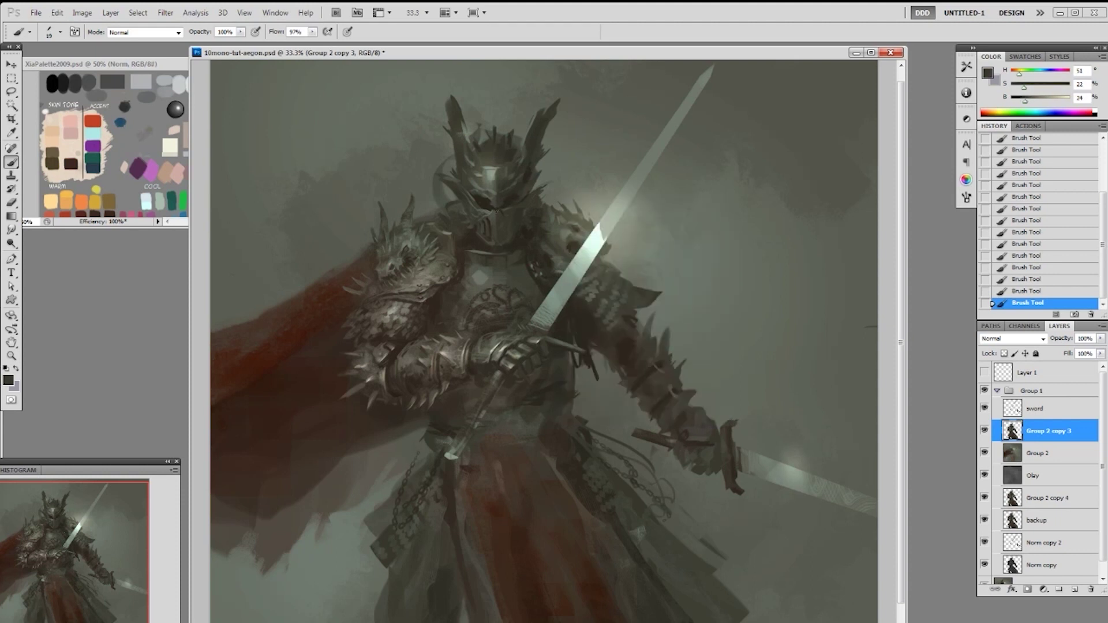
{"action": "left_click", "coordinate": [504, 210], "text": "alt"}
Paint the helmet's brow ridge and forehead in tones sampled nearby, using a 19 px angled tip
{"action": "left_click", "coordinate": [496, 188], "text": "alt"}
{"action": "right_click", "coordinate": [510, 186]}
{"action": "key", "text": "Escape"}
{"action": "left_click", "coordinate": [492, 179], "text": "alt"}
{"action": "left_click", "coordinate": [499, 196], "text": "alt"}
{"action": "right_click", "coordinate": [540, 187]}
{"action": "left_click", "coordinate": [656, 269]}
{"action": "left_click", "coordinate": [501, 198]}
Define the side edge of the visor's brow in sampled dark and mid tones with the first 19 px angled tip
{"action": "right_click", "coordinate": [538, 161]}
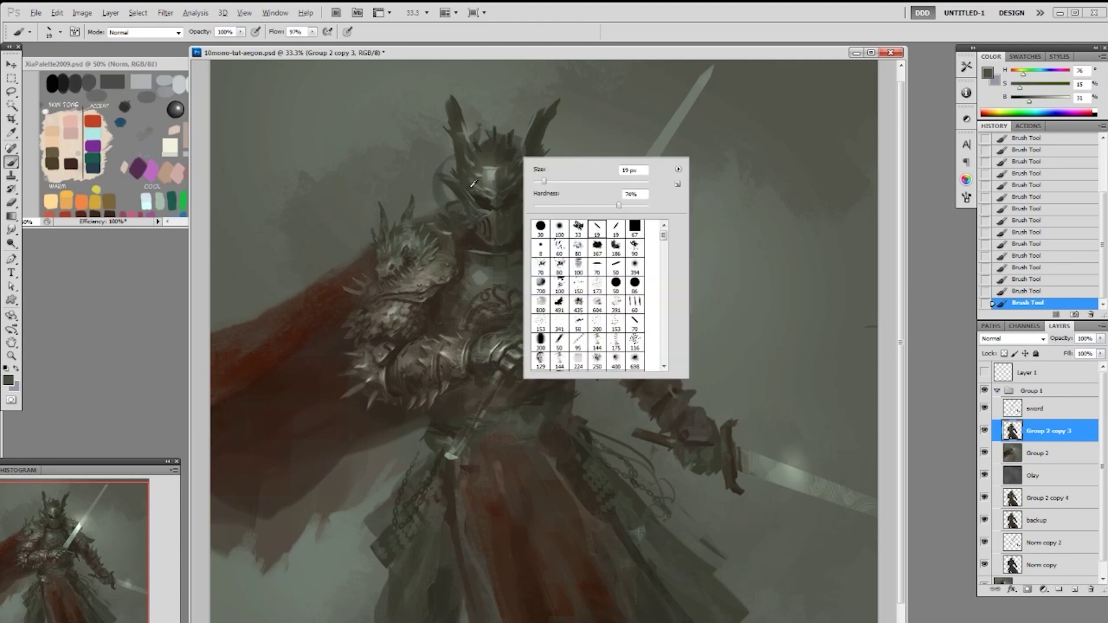
{"action": "left_click", "coordinate": [473, 184], "text": "alt"}
{"action": "left_click", "coordinate": [464, 188], "text": "alt"}
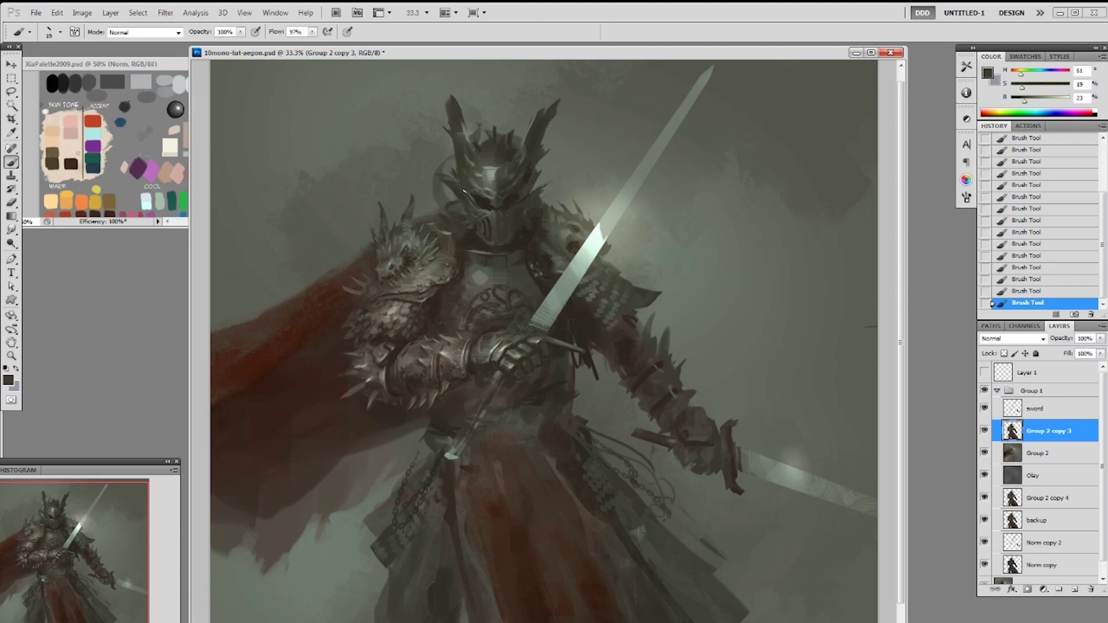
{"action": "left_click", "coordinate": [465, 188], "text": "alt"}
{"action": "left_click", "coordinate": [473, 185], "text": "alt"}
{"action": "left_click", "coordinate": [455, 184], "text": "alt"}
{"action": "left_click", "coordinate": [460, 182], "text": "alt"}
Add fine strokes to the forehead highlight and the visor's side edge in sampled tones, adjusting the brush size
{"action": "left_click", "coordinate": [491, 175], "text": "alt"}
{"action": "right_click", "coordinate": [479, 172]}
{"action": "left_click", "coordinate": [466, 189], "text": "alt"}
{"action": "key", "text": "bracketleft"}
{"action": "key", "text": "bracketright"}
{"action": "left_click", "coordinate": [497, 175], "text": "alt"}
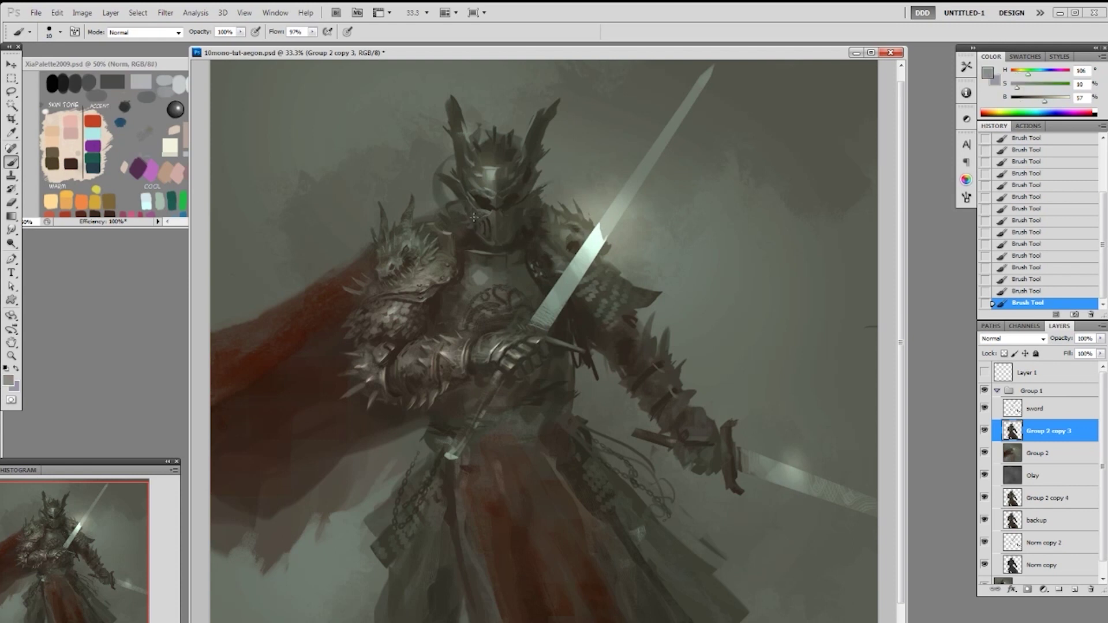
Erase stray paint beside the helmet's cheek, undoing the first eraser strokes and redoing them
{"action": "left_click", "coordinate": [472, 208], "text": "alt"}
{"action": "key", "text": "e"}
{"action": "left_click_drag", "start_coordinate": [442, 181], "coordinate": [449, 180]}
{"action": "key", "text": "ctrl+alt+z"}
{"action": "key", "text": "ctrl+alt+z"}
{"action": "left_click_drag", "start_coordinate": [440, 172], "coordinate": [450, 181]}
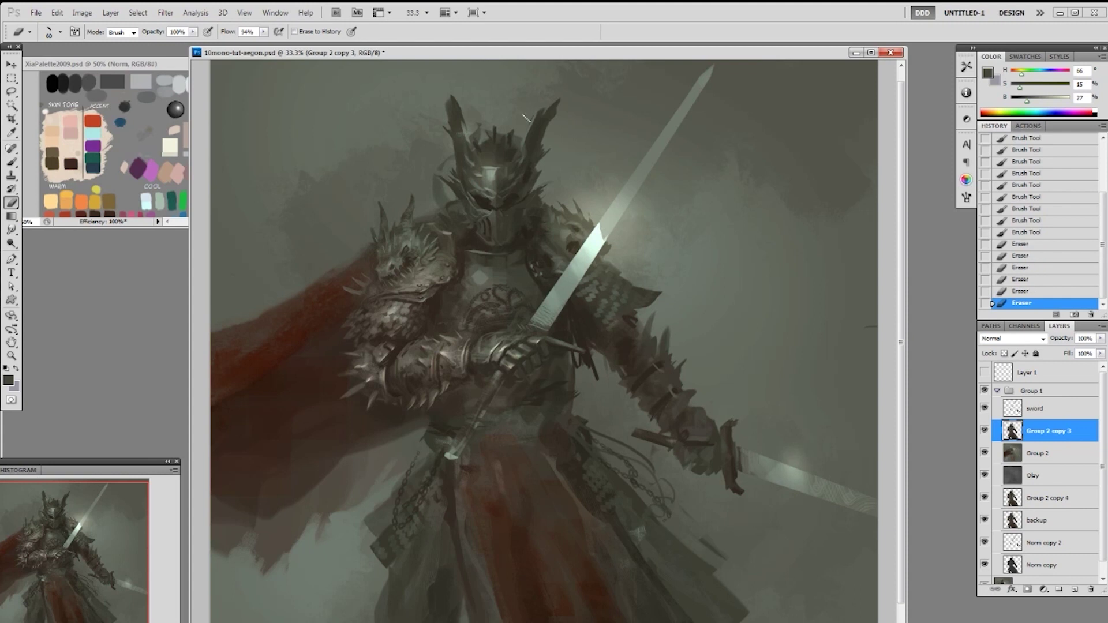
Change the eraser's tip, switch back to the Brush tool and revert the history to the last Eraser state
{"action": "right_click", "coordinate": [540, 117]}
{"action": "left_click", "coordinate": [614, 193]}
{"action": "left_click", "coordinate": [456, 189], "text": "alt"}
{"action": "key", "text": "b"}
{"action": "left_click", "coordinate": [1024, 293]}
Paint a dark spike projecting from the helmet's cheek with the first 19 px angled tip in a sampled dark tone
{"action": "left_click", "coordinate": [464, 182], "text": "alt"}
{"action": "right_click", "coordinate": [463, 183]}
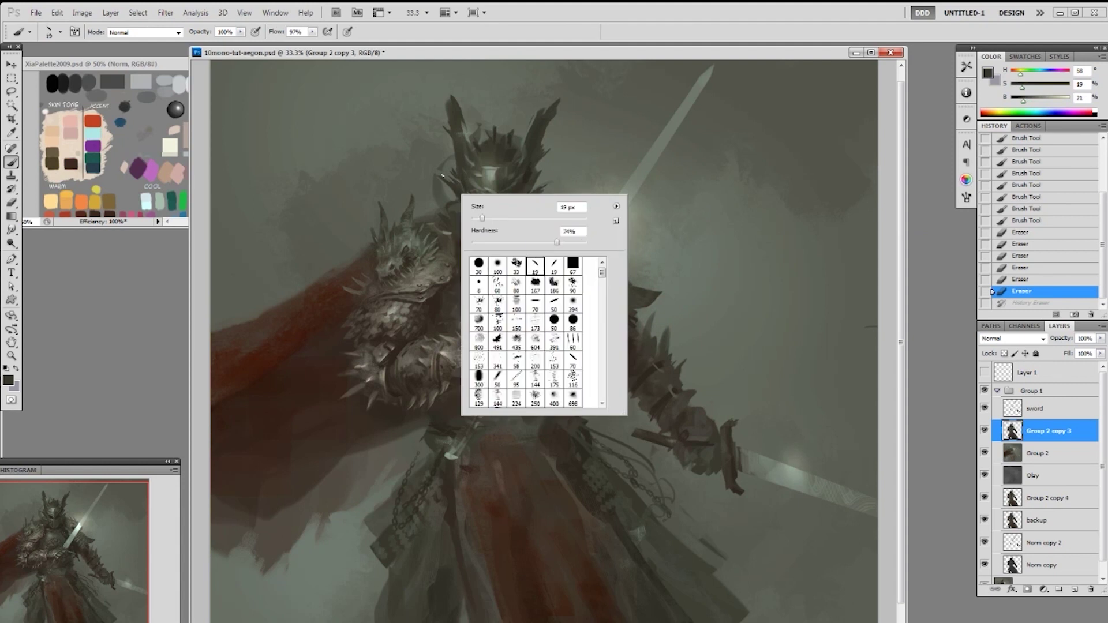
{"action": "left_click", "coordinate": [456, 186]}
{"action": "left_click", "coordinate": [459, 193]}
{"action": "left_click", "coordinate": [445, 182]}
{"action": "left_click", "coordinate": [452, 187]}
{"action": "left_click", "coordinate": [458, 191]}
{"action": "left_click", "coordinate": [461, 194]}
{"action": "left_click_drag", "start_coordinate": [446, 181], "coordinate": [455, 189]}
{"action": "key", "text": "ctrl+z"}
{"action": "left_click", "coordinate": [440, 176]}
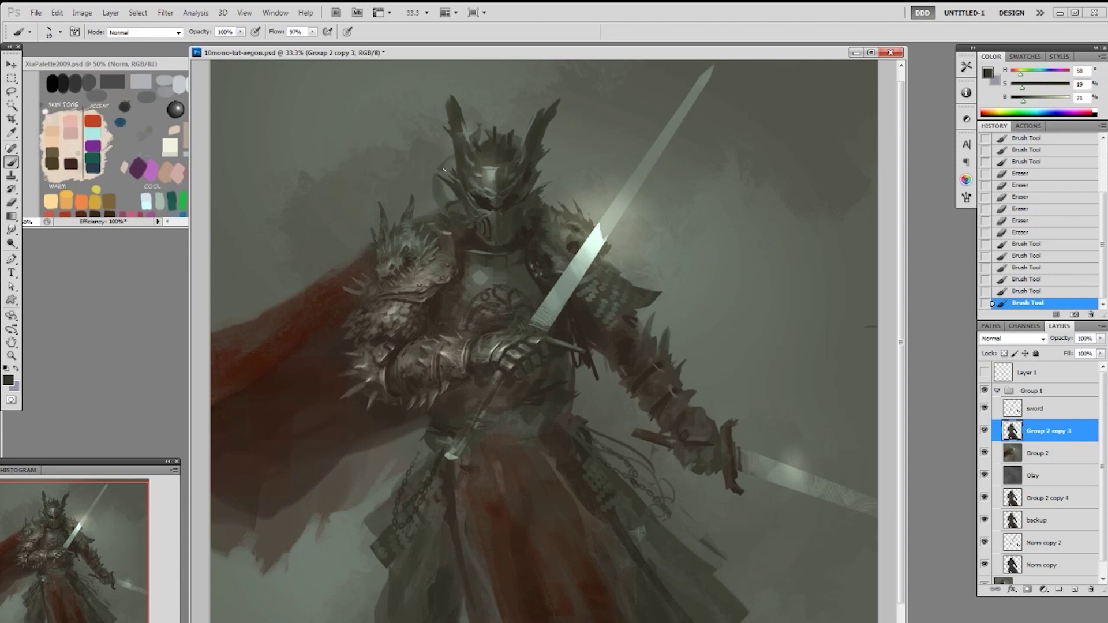
Erase the faint curved outline beside the helmet, between the cheek spike and the horn
{"action": "key", "text": "e"}
{"action": "mouse_move", "coordinate": [451, 168]}
{"action": "left_mouse_down"}
{"action": "mouse_move", "coordinate": [434, 174]}
{"action": "mouse_move", "coordinate": [452, 178]}
{"action": "mouse_move", "coordinate": [449, 165]}
{"action": "left_mouse_up"}
{"action": "left_click_drag", "start_coordinate": [452, 162], "coordinate": [457, 154]}
Refine the cheek spike in sampled tones and continue its edge along the visor towards the eye slits
{"action": "key", "text": "b"}
{"action": "left_click", "coordinate": [462, 186], "text": "alt"}
{"action": "left_click_drag", "start_coordinate": [461, 188], "coordinate": [456, 182]}
{"action": "left_click_drag", "start_coordinate": [462, 188], "coordinate": [463, 188]}
{"action": "left_click", "coordinate": [460, 180], "text": "alt"}
{"action": "key", "text": "ctrl+z"}
{"action": "left_click", "coordinate": [465, 190]}
{"action": "left_click", "coordinate": [473, 195]}
{"action": "left_click", "coordinate": [484, 202]}
{"action": "left_click", "coordinate": [492, 207]}
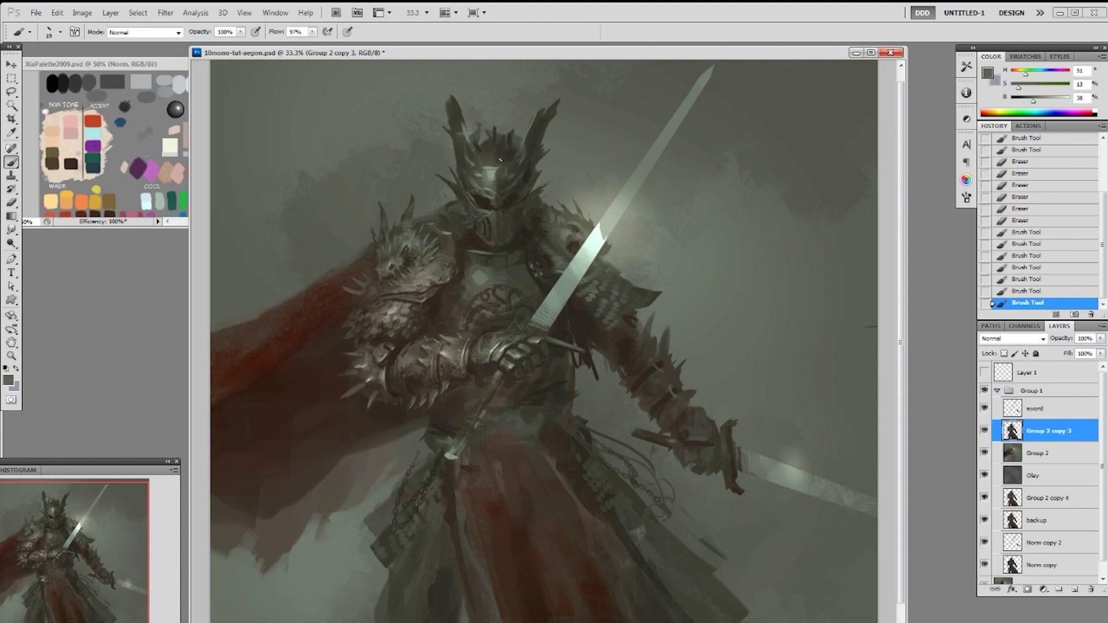
Darken the neck area beside the faceplate in a sampled dark brown with the 80 px textured tip
{"action": "left_click", "coordinate": [464, 213], "text": "alt"}
{"action": "left_click_drag", "start_coordinate": [460, 213], "coordinate": [463, 232]}
{"action": "right_click", "coordinate": [470, 226]}
{"action": "left_click", "coordinate": [516, 345]}
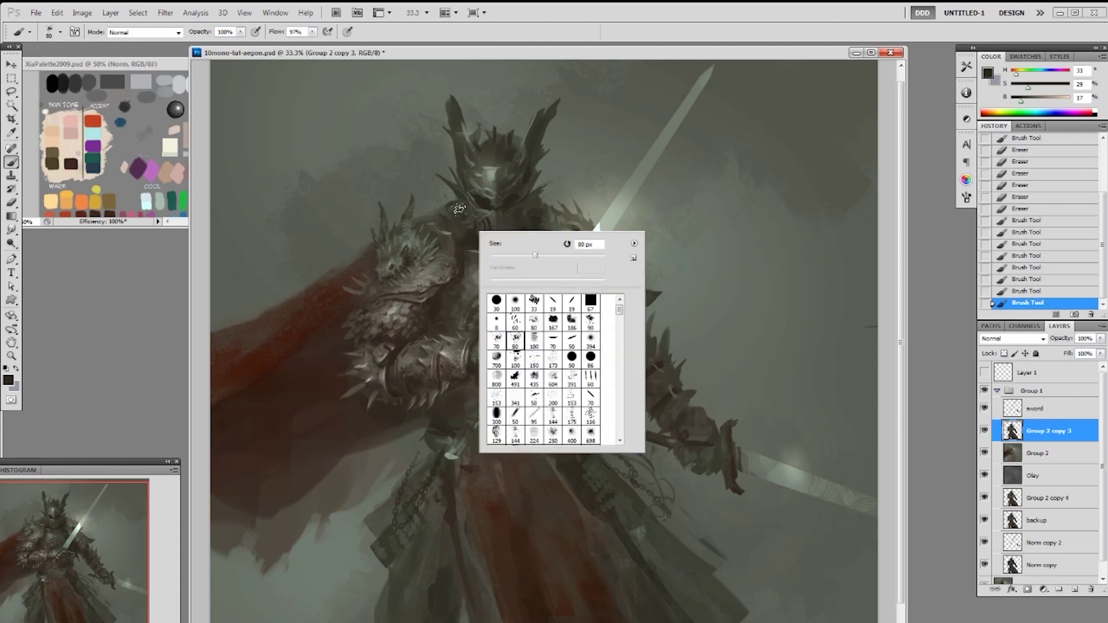
{"action": "left_click", "coordinate": [459, 212]}
{"action": "left_click", "coordinate": [460, 212]}
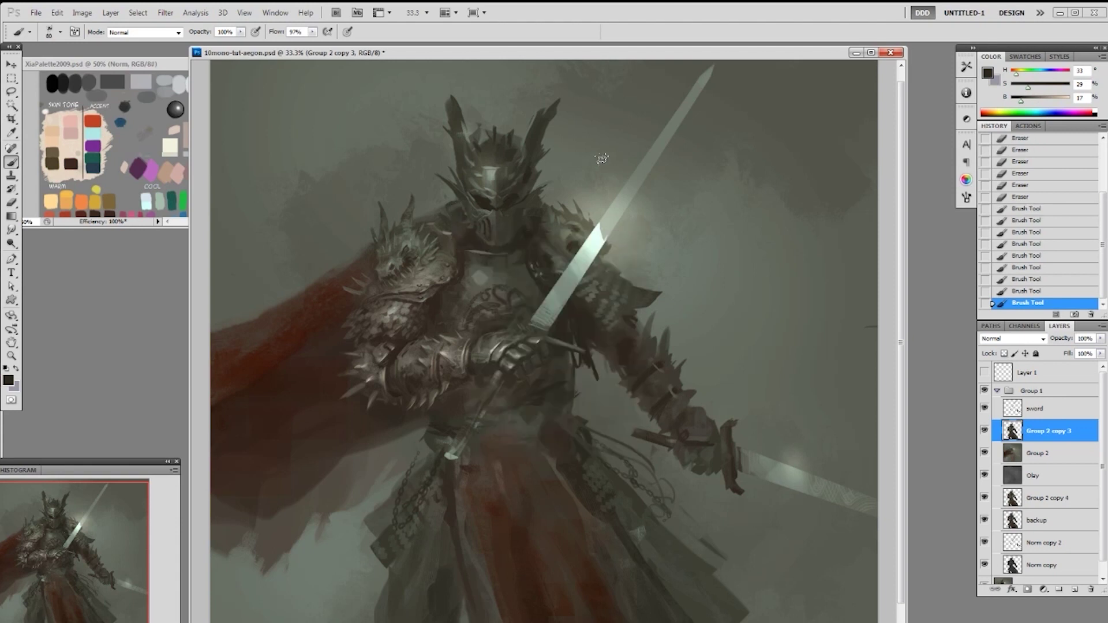
Sketch the collar edge below the faceplate with a 19 px angled tip, undoing one stroke
{"action": "right_click", "coordinate": [602, 159]}
{"action": "left_click", "coordinate": [678, 231]}
{"action": "left_click", "coordinate": [473, 224], "text": "alt"}
{"action": "key", "text": "ctrl+z"}
{"action": "left_click_drag", "start_coordinate": [445, 232], "coordinate": [459, 238]}
{"action": "left_click", "coordinate": [459, 235]}
Block in the collar plate beside the neck in sampled tones with the 50 px flat tip
{"action": "right_click", "coordinate": [461, 156]}
{"action": "left_click", "coordinate": [557, 266]}
{"action": "left_click", "coordinate": [452, 231], "text": "alt"}
{"action": "left_click", "coordinate": [461, 248], "text": "alt"}
{"action": "left_click", "coordinate": [460, 238]}
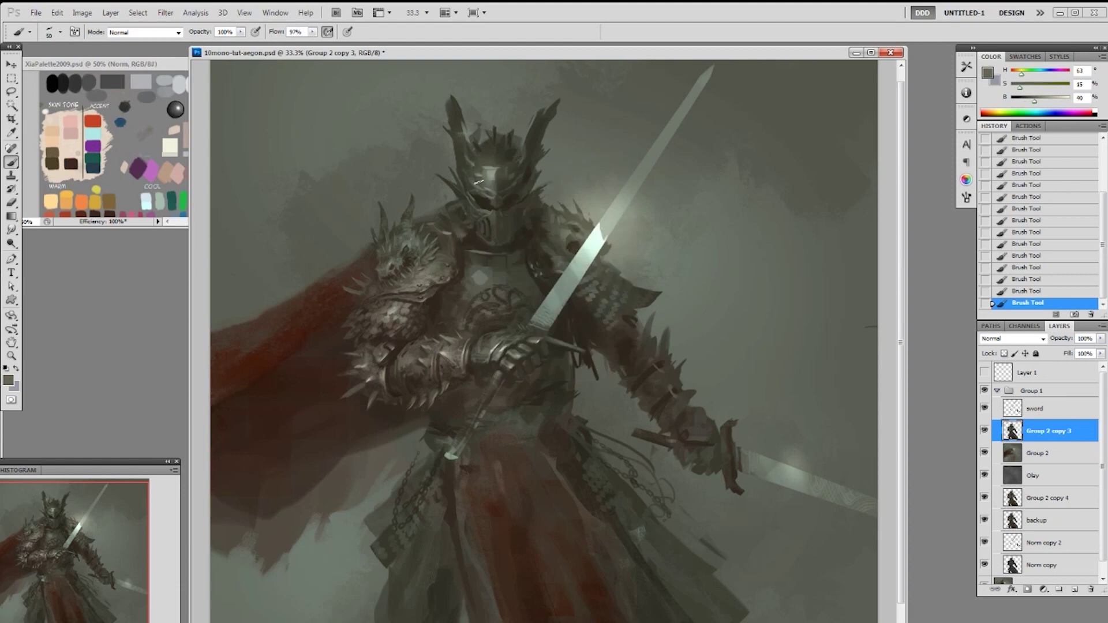
Define the collar plate's edges with a 19 px angled tip in tones sampled around the neck and cheek
{"action": "right_click", "coordinate": [515, 158]}
{"action": "left_click", "coordinate": [587, 236]}
{"action": "left_click", "coordinate": [473, 235], "text": "alt"}
{"action": "left_click", "coordinate": [461, 241], "text": "alt"}
{"action": "left_click", "coordinate": [461, 230], "text": "alt"}
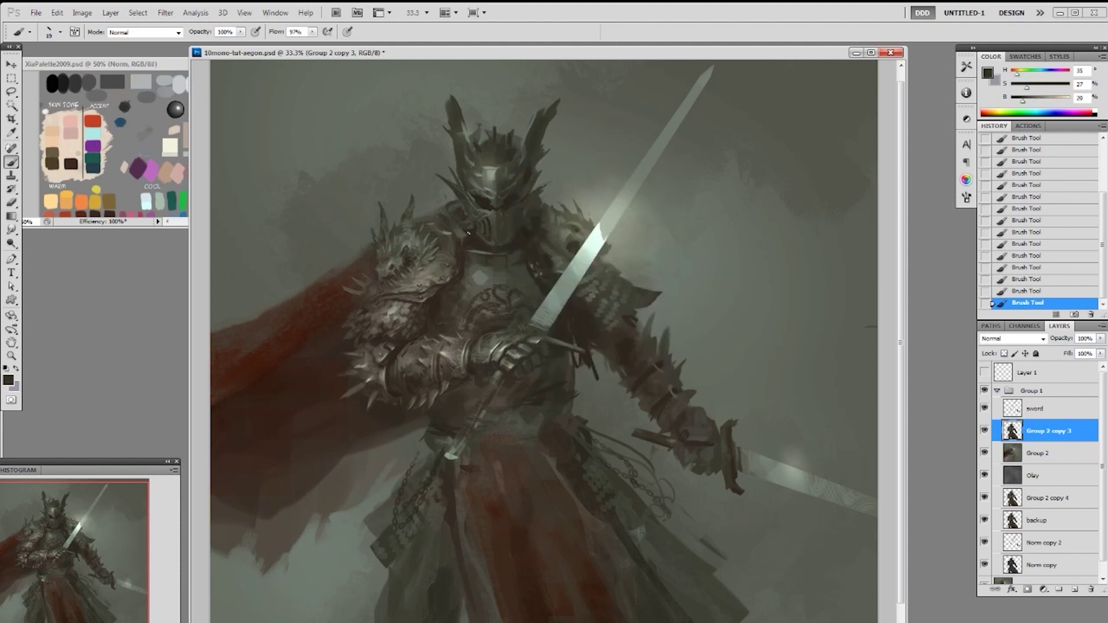
{"action": "left_click", "coordinate": [457, 196], "text": "alt"}
{"action": "left_click", "coordinate": [462, 233], "text": "alt"}
Add a mid-tone stroke between the collar and the pauldron with the 50 px round tip
{"action": "right_click", "coordinate": [467, 231]}
{"action": "left_click", "coordinate": [564, 361]}
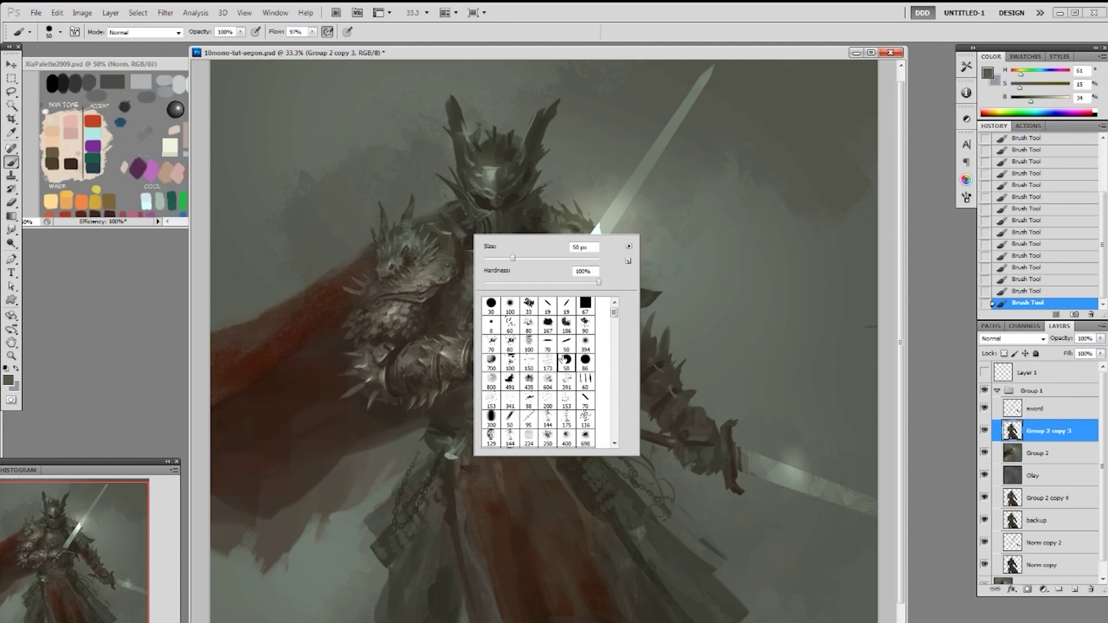
{"action": "left_click", "coordinate": [438, 220]}
Sharpen the collar's shadows and lower rim with the first 19 px angled tip in sampled dark tones
{"action": "right_click", "coordinate": [465, 203]}
{"action": "left_click", "coordinate": [548, 273]}
{"action": "key", "text": "Return"}
{"action": "left_click", "coordinate": [456, 241], "text": "alt"}
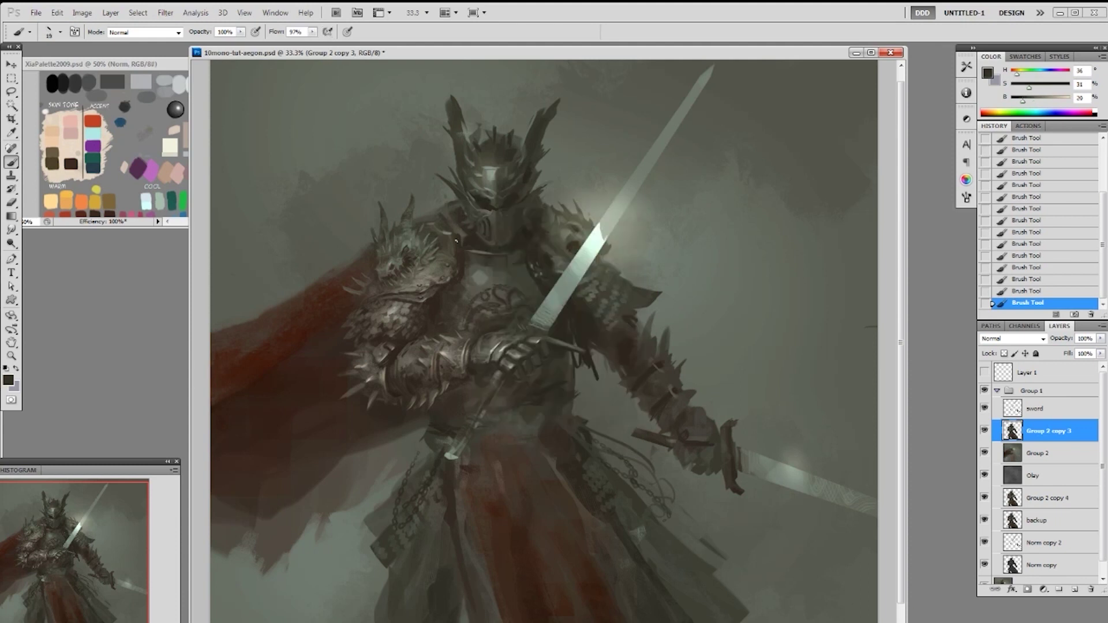
{"action": "left_click", "coordinate": [458, 245], "text": "alt"}
{"action": "left_click", "coordinate": [451, 226], "text": "alt"}
{"action": "left_click", "coordinate": [466, 241], "text": "alt"}
{"action": "left_click", "coordinate": [462, 253], "text": "alt"}
Touch up the collar's upper tip and the lower faceplate in tones sampled nearby
{"action": "left_click", "coordinate": [443, 215], "text": "alt"}
{"action": "left_click", "coordinate": [458, 208], "text": "alt"}
{"action": "left_click", "coordinate": [454, 217], "text": "alt"}
{"action": "left_click", "coordinate": [497, 211], "text": "alt"}
{"action": "left_click", "coordinate": [486, 214], "text": "alt"}
Refine the light and dark edges of the collar plate where it meets the chest, using sampled tones
{"action": "right_click", "coordinate": [465, 238]}
{"action": "left_click", "coordinate": [462, 234], "text": "alt"}
{"action": "left_click", "coordinate": [446, 234], "text": "alt"}
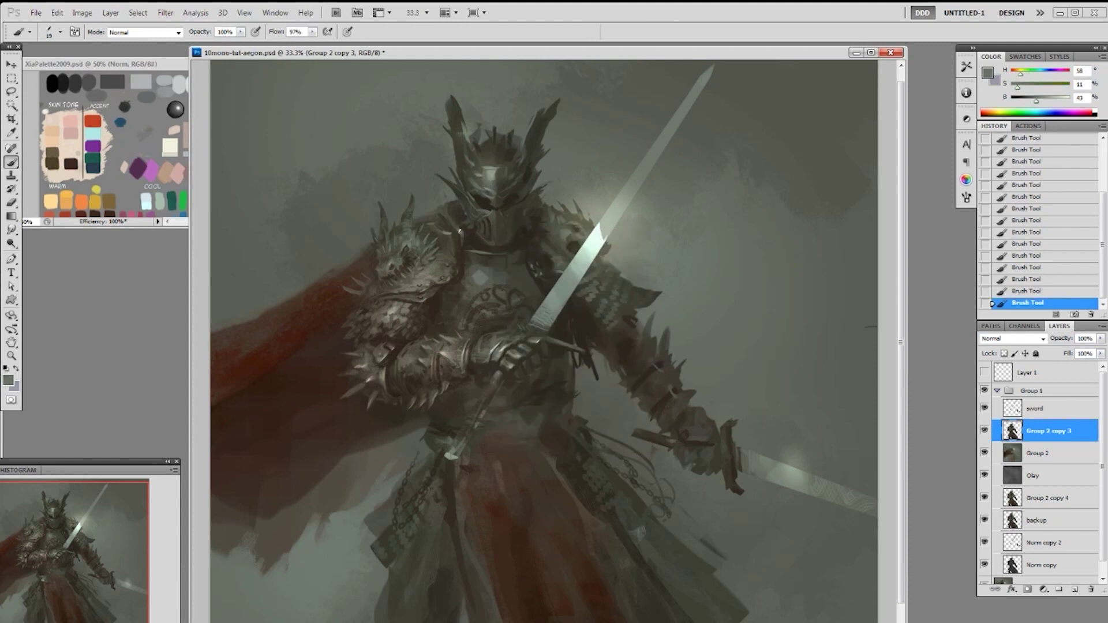
{"action": "left_click", "coordinate": [463, 230], "text": "alt"}
{"action": "left_click", "coordinate": [461, 237], "text": "alt"}
{"action": "left_click", "coordinate": [464, 247], "text": "alt"}
{"action": "left_click", "coordinate": [464, 236], "text": "alt"}
Darken the upper chest below the collar in a sampled dark brown with the 100 px textured tip
{"action": "right_click", "coordinate": [473, 245]}
{"action": "left_click", "coordinate": [539, 360]}
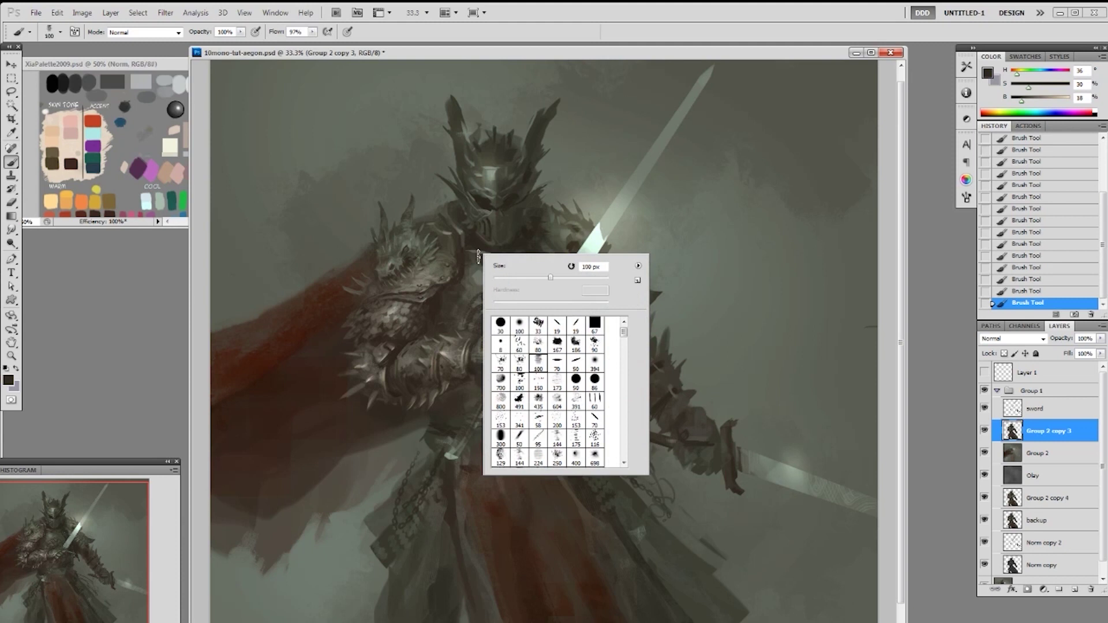
{"action": "left_click", "coordinate": [460, 266]}
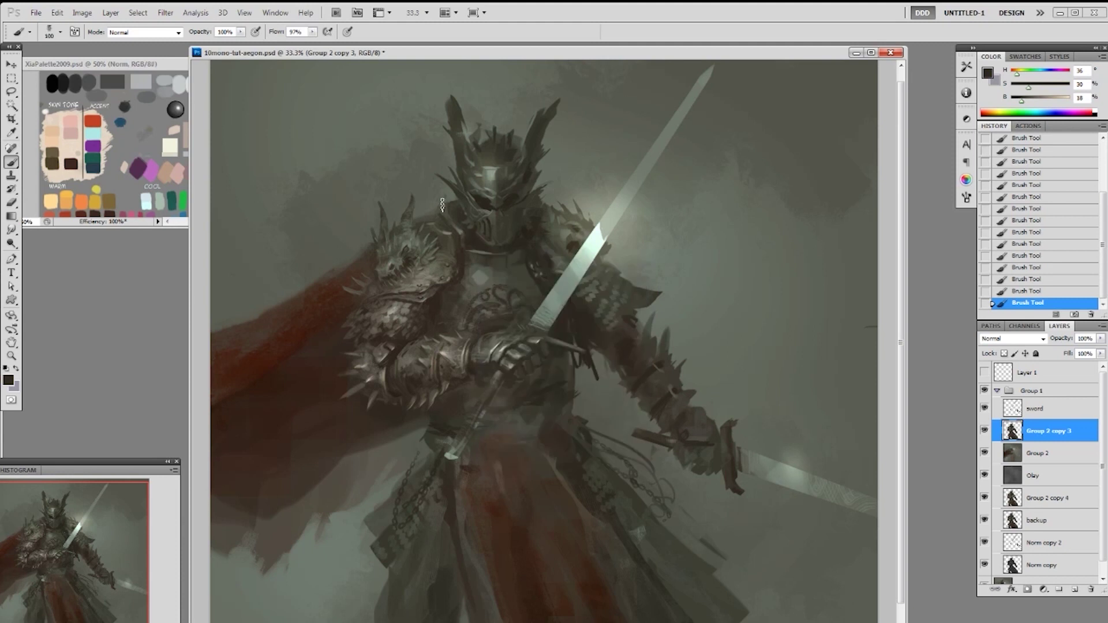
Paint the collar's raised outer edge beside the pauldron with a 19 px angled tip in sampled tones
{"action": "right_click", "coordinate": [529, 186]}
{"action": "left_click", "coordinate": [610, 254]}
{"action": "left_click", "coordinate": [442, 210], "text": "alt"}
{"action": "left_click", "coordinate": [460, 231], "text": "alt"}
{"action": "left_click_drag", "start_coordinate": [448, 213], "coordinate": [456, 227]}
{"action": "left_click", "coordinate": [449, 211], "text": "alt"}
{"action": "left_click", "coordinate": [451, 214], "text": "alt"}
{"action": "left_click", "coordinate": [457, 228], "text": "alt"}
{"action": "left_click", "coordinate": [455, 230], "text": "alt"}
Detail the gorget rim from the collar across below the faceplate in sampled tones, and save the document
{"action": "left_click", "coordinate": [468, 237], "text": "alt"}
{"action": "left_click", "coordinate": [459, 232], "text": "alt"}
{"action": "left_click", "coordinate": [458, 248], "text": "alt"}
{"action": "left_click", "coordinate": [460, 249], "text": "alt"}
{"action": "left_click", "coordinate": [465, 247], "text": "alt"}
{"action": "left_click", "coordinate": [468, 250], "text": "alt"}
{"action": "left_click", "coordinate": [486, 247], "text": "alt"}
{"action": "left_click", "coordinate": [488, 252], "text": "alt"}
{"action": "left_click", "coordinate": [487, 254], "text": "alt"}
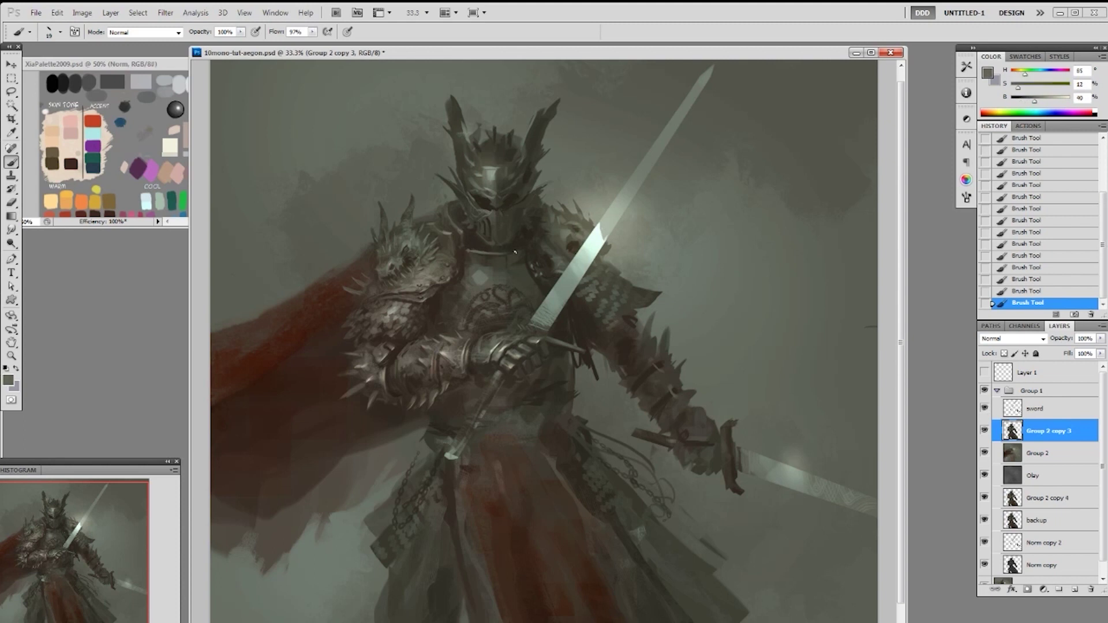
{"action": "left_click", "coordinate": [512, 250], "text": "alt"}
{"action": "key", "text": "ctrl+s"}
Rework the faceplate's vents, eye slits and brow with fine strokes in sampled dark tones
{"action": "left_click", "coordinate": [489, 202], "text": "alt"}
{"action": "left_click_drag", "start_coordinate": [473, 216], "coordinate": [479, 224]}
{"action": "left_click", "coordinate": [486, 190], "text": "alt"}
{"action": "left_click", "coordinate": [492, 203], "text": "alt"}
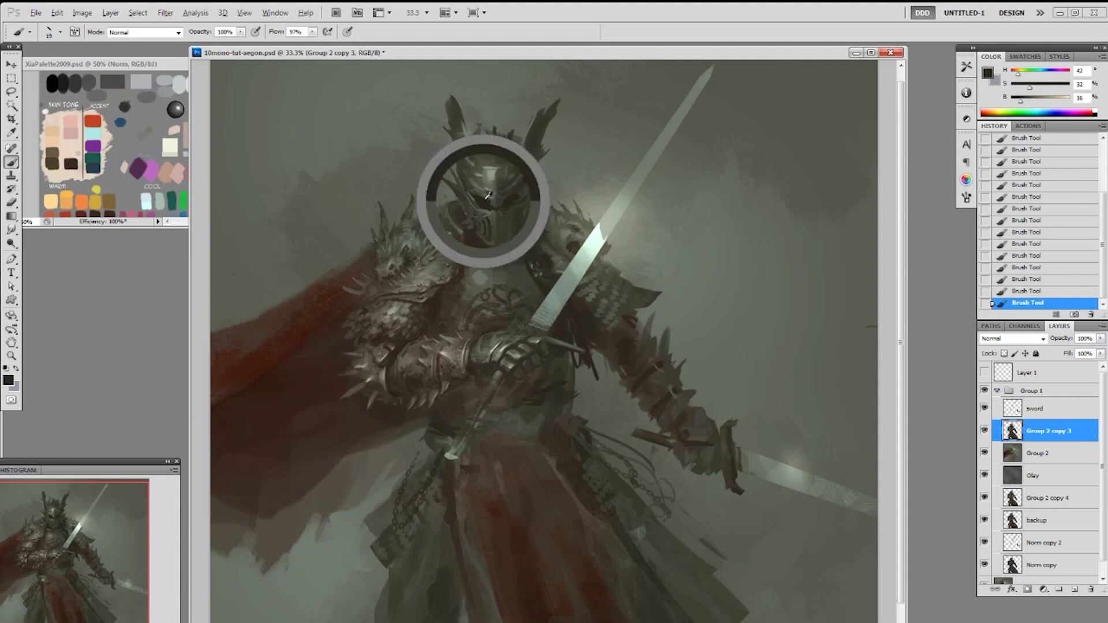
{"action": "left_click", "coordinate": [493, 202], "text": "alt"}
{"action": "left_click", "coordinate": [468, 189], "text": "alt"}
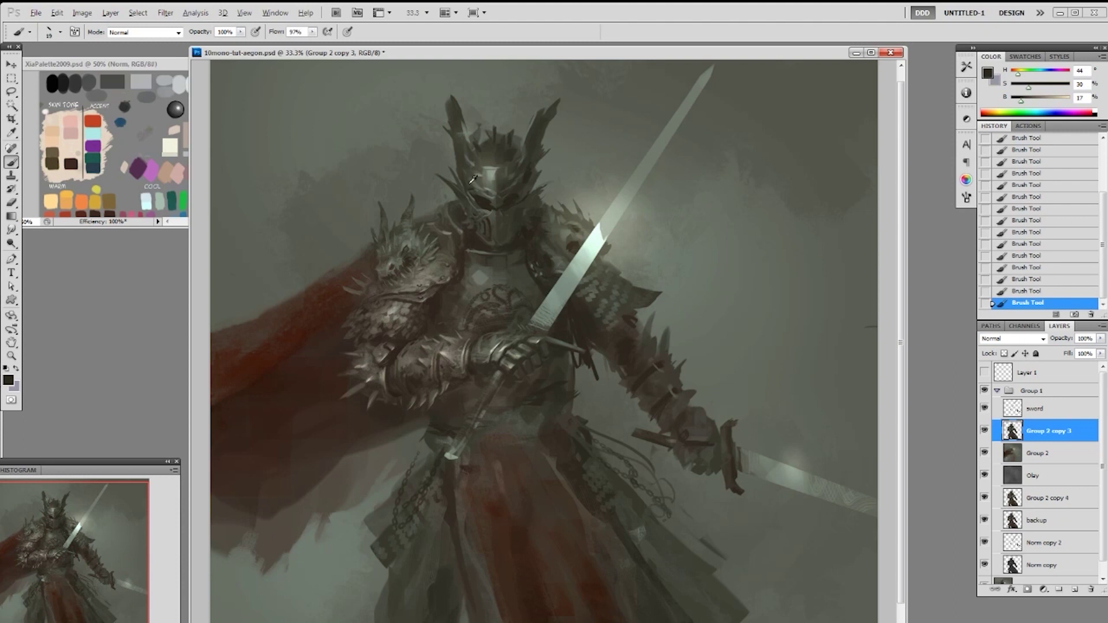
Sample dark tones around the brow and trim the silhouette at the base of the helmet's left horn with the Eraser
{"action": "left_click", "coordinate": [475, 176], "text": "alt"}
{"action": "left_click", "coordinate": [462, 172], "text": "alt"}
{"action": "left_click", "coordinate": [456, 158], "text": "alt"}
{"action": "key", "text": "e"}
{"action": "left_click", "coordinate": [455, 162]}
{"action": "left_click", "coordinate": [455, 162]}
{"action": "left_click", "coordinate": [457, 162]}
{"action": "left_click", "coordinate": [457, 163]}
{"action": "left_click", "coordinate": [457, 166]}
{"action": "left_click", "coordinate": [462, 130]}
Repaint the lower part of the helmet's left horn in tones sampled from the helmet
{"action": "key", "text": "b"}
{"action": "left_click", "coordinate": [466, 173], "text": "alt"}
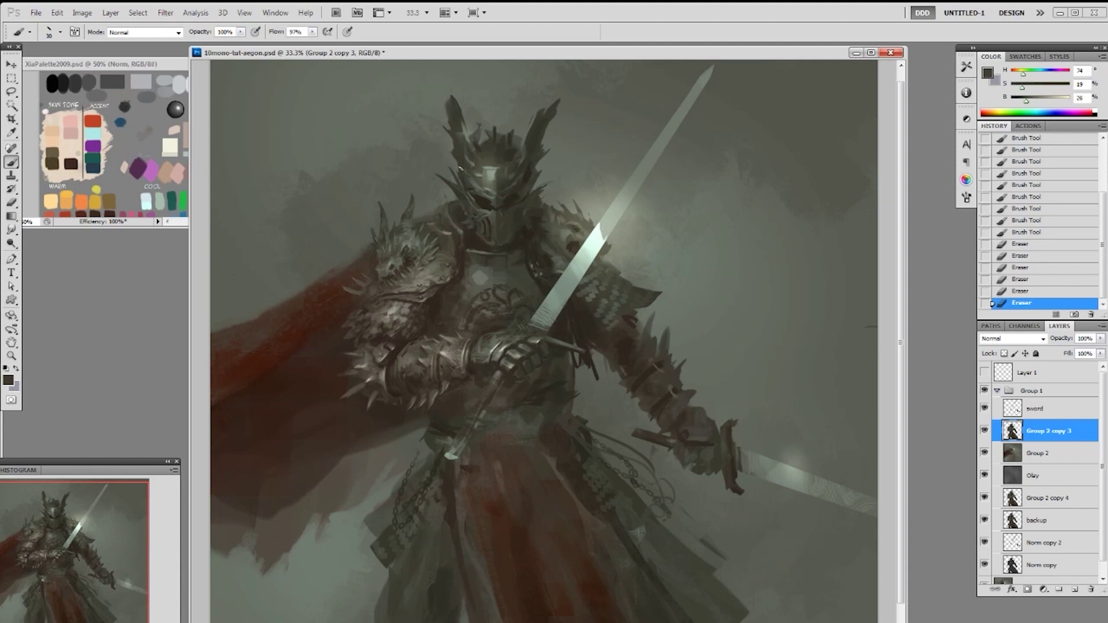
{"action": "left_click", "coordinate": [460, 153]}
{"action": "left_click", "coordinate": [454, 154], "text": "alt"}
{"action": "left_click_drag", "start_coordinate": [456, 163], "coordinate": [460, 147]}
{"action": "mouse_move", "coordinate": [460, 151]}
{"action": "left_mouse_down"}
{"action": "mouse_move", "coordinate": [466, 166]}
{"action": "mouse_move", "coordinate": [462, 123]}
{"action": "left_mouse_up"}
{"action": "left_click", "coordinate": [476, 174], "text": "alt"}
{"action": "key", "text": "ctrl+z"}
{"action": "left_click", "coordinate": [489, 174], "text": "alt"}
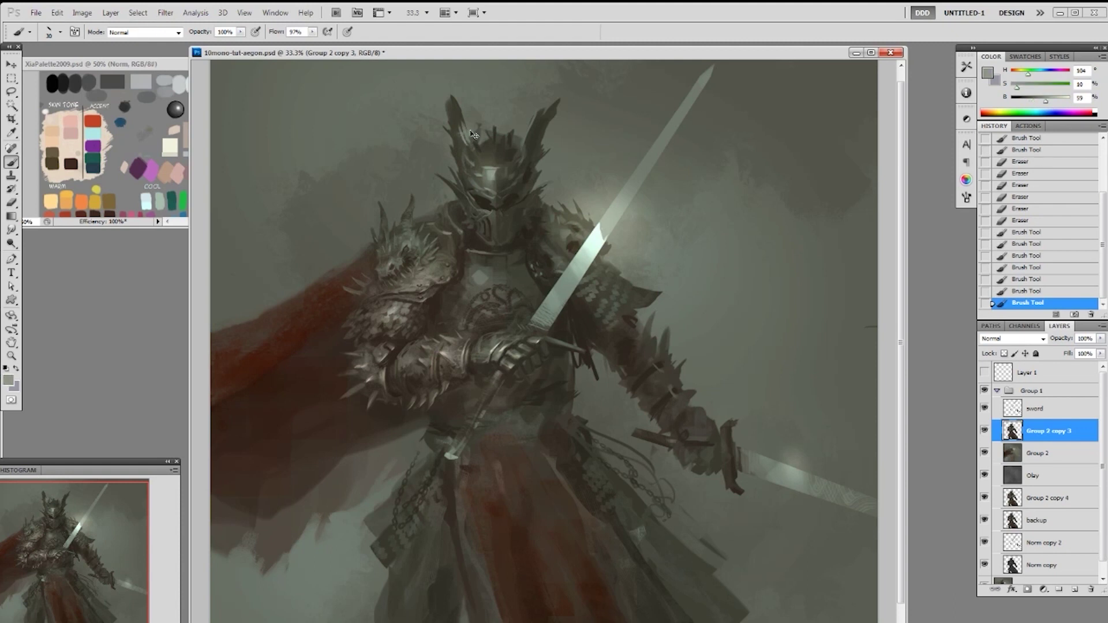
Erase along the inner edge of the left horn up to its tip to slim it
{"action": "key", "text": "e"}
{"action": "left_click", "coordinate": [464, 118]}
{"action": "left_click", "coordinate": [464, 124]}
{"action": "left_click", "coordinate": [463, 120]}
{"action": "left_click", "coordinate": [463, 120]}
{"action": "left_click", "coordinate": [462, 118]}
{"action": "left_click", "coordinate": [460, 115]}
{"action": "left_click", "coordinate": [453, 108]}
Extend the left horn's tip upward and reinforce its upper shaft in sampled dark tones
{"action": "key", "text": "b"}
{"action": "left_click", "coordinate": [451, 107], "text": "alt"}
{"action": "left_click", "coordinate": [451, 103]}
{"action": "left_click", "coordinate": [451, 99]}
{"action": "left_click", "coordinate": [450, 96]}
{"action": "left_click", "coordinate": [450, 92]}
{"action": "left_click", "coordinate": [451, 99]}
{"action": "left_click", "coordinate": [452, 106], "text": "alt"}
{"action": "left_click", "coordinate": [454, 114]}
{"action": "left_click", "coordinate": [456, 121]}
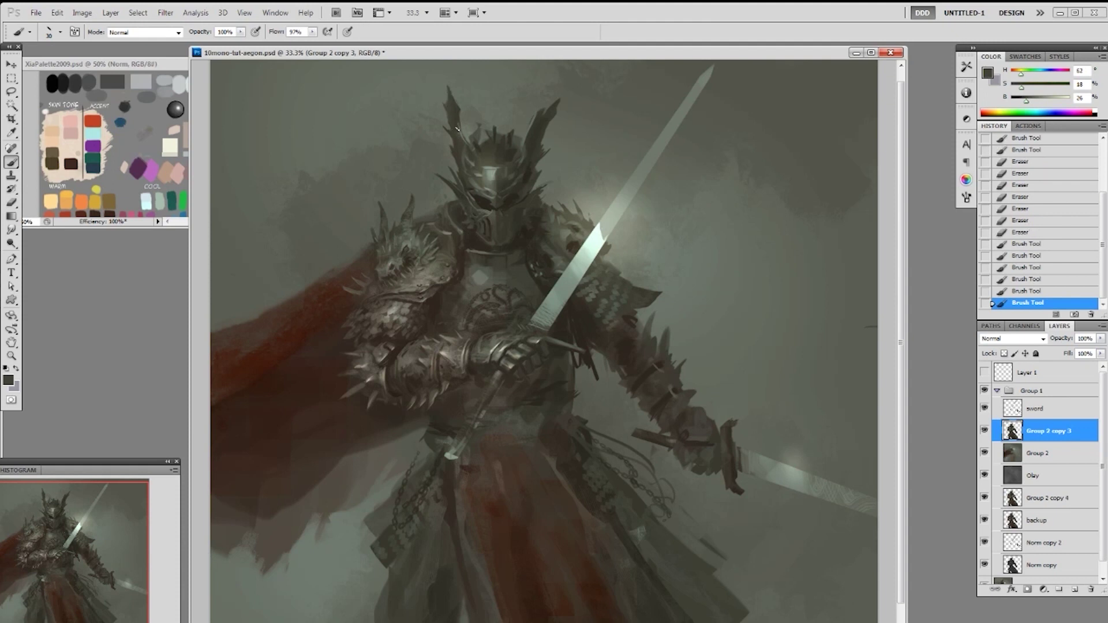
Erase along the left horn's outer edge from the tip down to sharpen its contour
{"action": "key", "text": "e"}
{"action": "left_click", "coordinate": [445, 102]}
{"action": "left_click", "coordinate": [448, 108]}
{"action": "left_click", "coordinate": [450, 113]}
{"action": "left_click", "coordinate": [452, 119]}
{"action": "left_click", "coordinate": [454, 125]}
{"action": "left_click", "coordinate": [456, 131]}
{"action": "left_click", "coordinate": [458, 136]}
Paint the left horn's base and the adjoining side of the helmet in sampled dark green-grey tones
{"action": "key", "text": "b"}
{"action": "left_click", "coordinate": [463, 148], "text": "alt"}
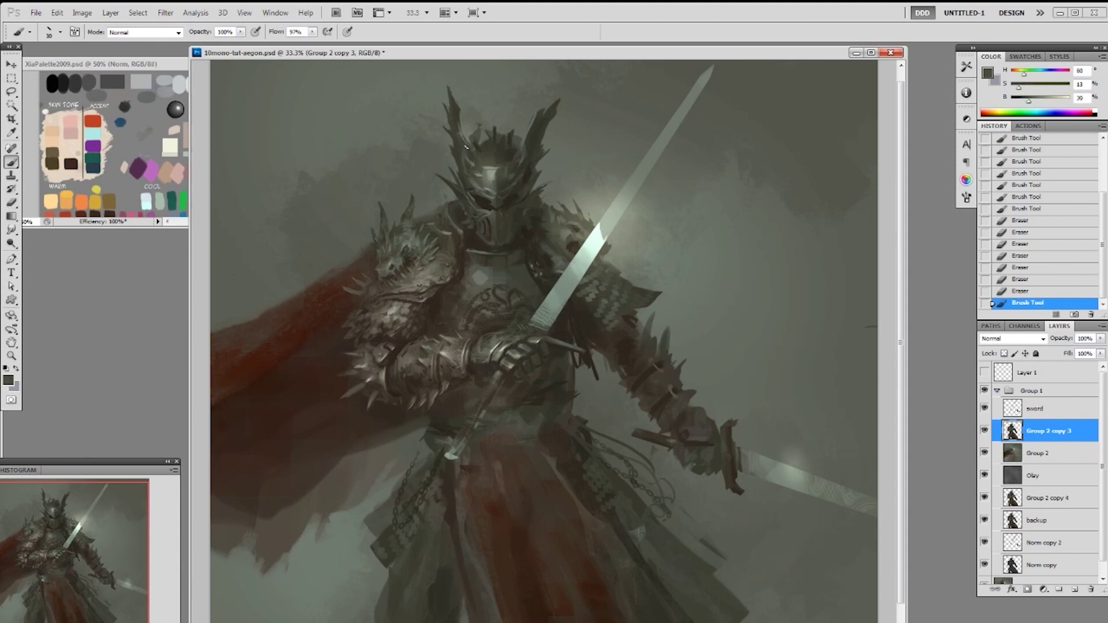
{"action": "left_click", "coordinate": [456, 134]}
{"action": "left_click", "coordinate": [463, 154]}
{"action": "left_click", "coordinate": [475, 189]}
{"action": "left_click", "coordinate": [463, 119], "text": "alt"}
{"action": "left_click", "coordinate": [462, 134]}
{"action": "left_click", "coordinate": [468, 167]}
{"action": "left_click", "coordinate": [475, 197]}
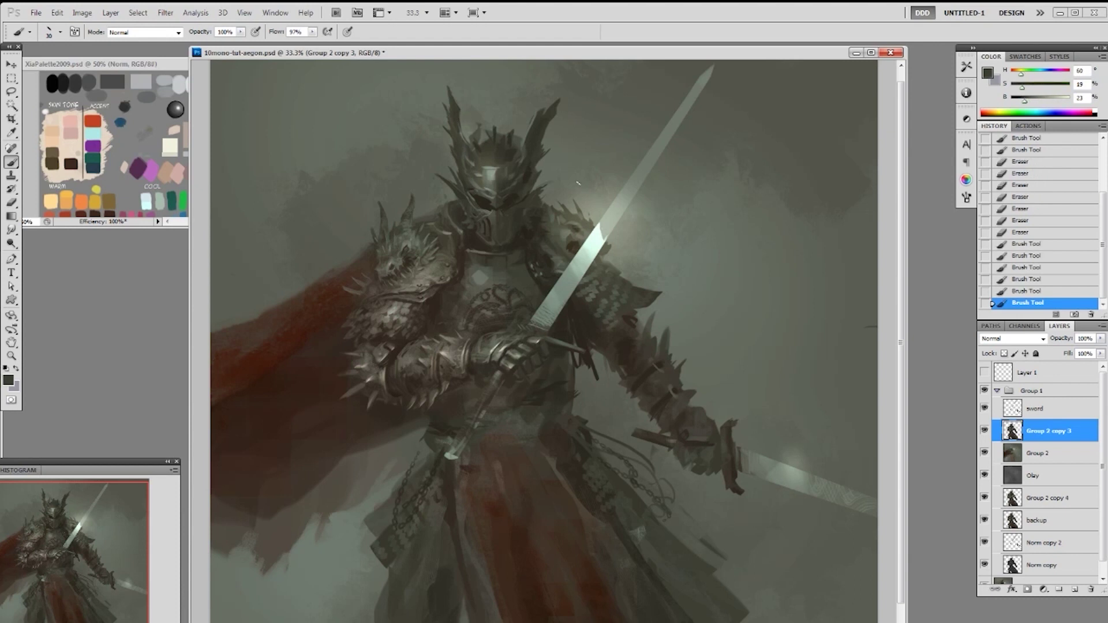
Try strokes over the helmet's side and faceplate with a textured tip in sampled tones, undoing the unwanted ones
{"action": "right_click", "coordinate": [624, 256]}
{"action": "left_click", "coordinate": [698, 384]}
{"action": "left_click", "coordinate": [481, 199], "text": "alt"}
{"action": "key", "text": "bracketleft"}
{"action": "key", "text": "bracketleft"}
{"action": "mouse_move", "coordinate": [476, 172]}
{"action": "left_mouse_down"}
{"action": "mouse_move", "coordinate": [479, 185]}
{"action": "mouse_move", "coordinate": [481, 158]}
{"action": "mouse_move", "coordinate": [466, 155]}
{"action": "mouse_move", "coordinate": [495, 241]}
{"action": "left_mouse_up"}
{"action": "key", "text": "ctrl+z"}
{"action": "left_click", "coordinate": [464, 151], "text": "alt"}
{"action": "key", "text": "ctrl+z"}
{"action": "left_click", "coordinate": [464, 153], "text": "alt"}
{"action": "left_click", "coordinate": [495, 218], "text": "alt"}
{"action": "left_click", "coordinate": [490, 173], "text": "alt"}
{"action": "key", "text": "ctrl+z"}
{"action": "left_click", "coordinate": [494, 247]}
{"action": "left_click", "coordinate": [502, 231]}
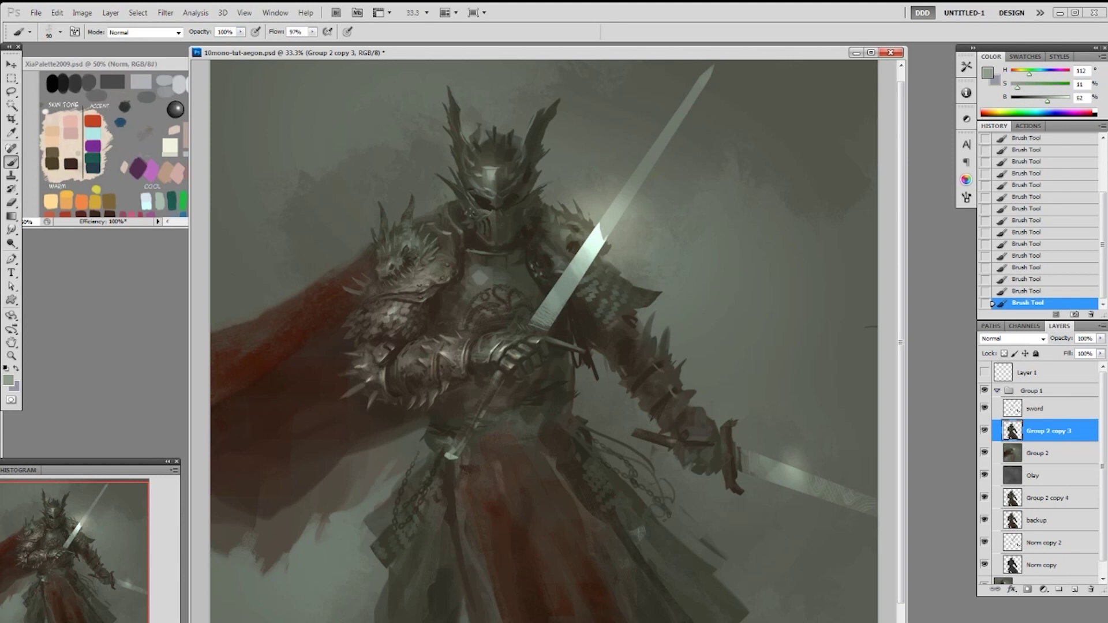
Add a touch of texture to the side of the helmet's cheek with an 80 px tip
{"action": "right_click", "coordinate": [481, 198]}
{"action": "left_click", "coordinate": [565, 301]}
{"action": "left_click", "coordinate": [466, 198]}
Detail the helmet's brow plate and visor edge with the 19 px angled tip in sampled tones
{"action": "right_click", "coordinate": [516, 168]}
{"action": "left_click", "coordinate": [601, 245]}
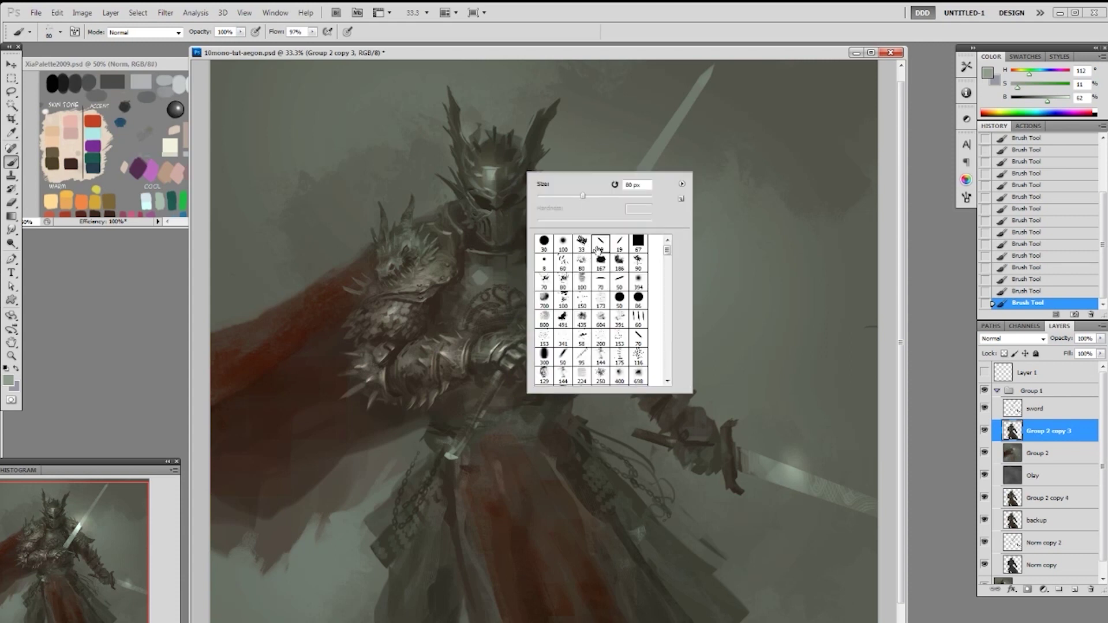
{"action": "left_click", "coordinate": [472, 179], "text": "alt"}
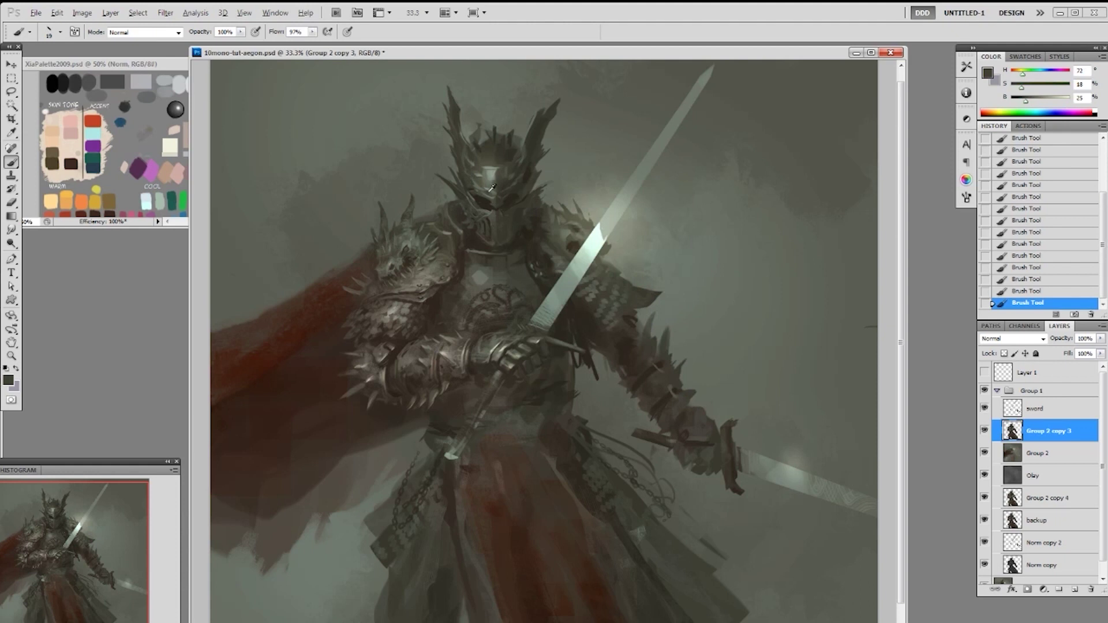
{"action": "left_click", "coordinate": [486, 199], "text": "alt"}
{"action": "left_click", "coordinate": [473, 176], "text": "alt"}
{"action": "left_click", "coordinate": [492, 159], "text": "alt"}
{"action": "left_click", "coordinate": [480, 167], "text": "alt"}
{"action": "left_click", "coordinate": [482, 166], "text": "alt"}
{"action": "left_click", "coordinate": [494, 167], "text": "alt"}
{"action": "left_click", "coordinate": [491, 185], "text": "alt"}
Refine the brow plate's far side and the helmet's left temple with fine strokes in sampled tones
{"action": "left_click", "coordinate": [495, 172], "text": "alt"}
{"action": "left_click", "coordinate": [512, 171], "text": "alt"}
{"action": "left_click", "coordinate": [509, 182], "text": "alt"}
{"action": "left_click", "coordinate": [511, 175], "text": "alt"}
{"action": "left_click", "coordinate": [516, 177], "text": "alt"}
{"action": "left_click", "coordinate": [466, 167], "text": "alt"}
{"action": "left_click", "coordinate": [474, 184], "text": "alt"}
{"action": "left_click", "coordinate": [468, 175], "text": "alt"}
{"action": "left_click", "coordinate": [465, 140], "text": "alt"}
Erase the small spikes between the horns to leave a rounded helmet crown
{"action": "key", "text": "e"}
{"action": "left_click_drag", "start_coordinate": [476, 124], "coordinate": [476, 144]}
{"action": "left_click_drag", "start_coordinate": [473, 143], "coordinate": [475, 149]}
{"action": "left_click_drag", "start_coordinate": [500, 137], "coordinate": [534, 122]}
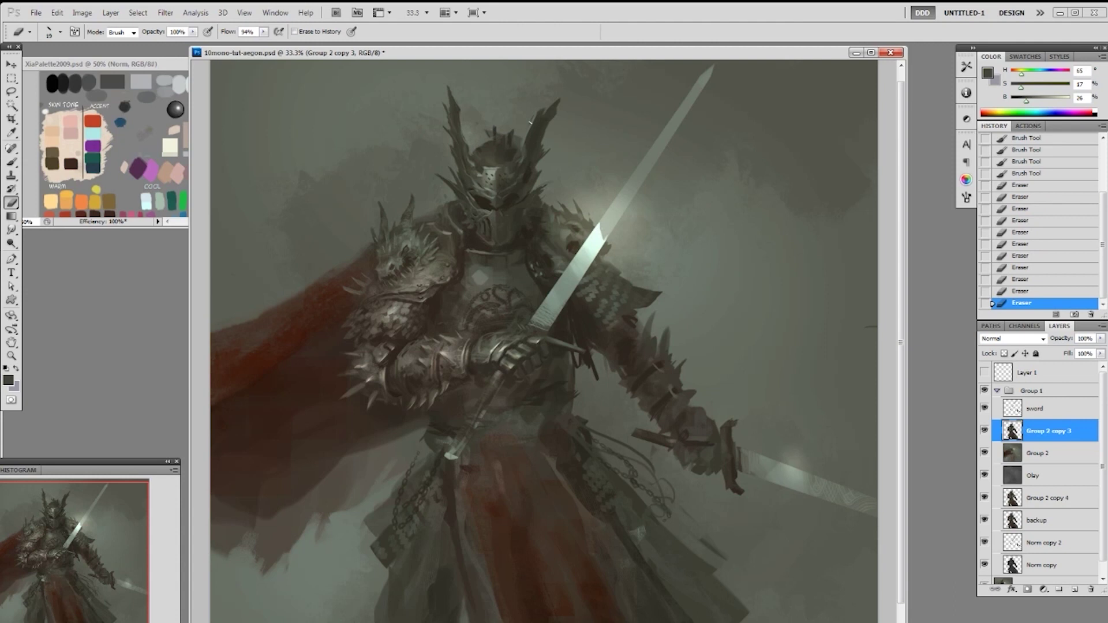
{"action": "left_click_drag", "start_coordinate": [477, 145], "coordinate": [481, 141]}
{"action": "mouse_move", "coordinate": [480, 142]}
{"action": "left_mouse_down"}
{"action": "mouse_move", "coordinate": [510, 134]}
{"action": "mouse_move", "coordinate": [518, 146]}
{"action": "mouse_move", "coordinate": [505, 139]}
{"action": "left_mouse_up"}
Fill in the rounded helmet dome with a 40 px round tip in sampled dark tones, undoing the last stroke
{"action": "key", "text": "b"}
{"action": "left_click", "coordinate": [521, 164], "text": "alt"}
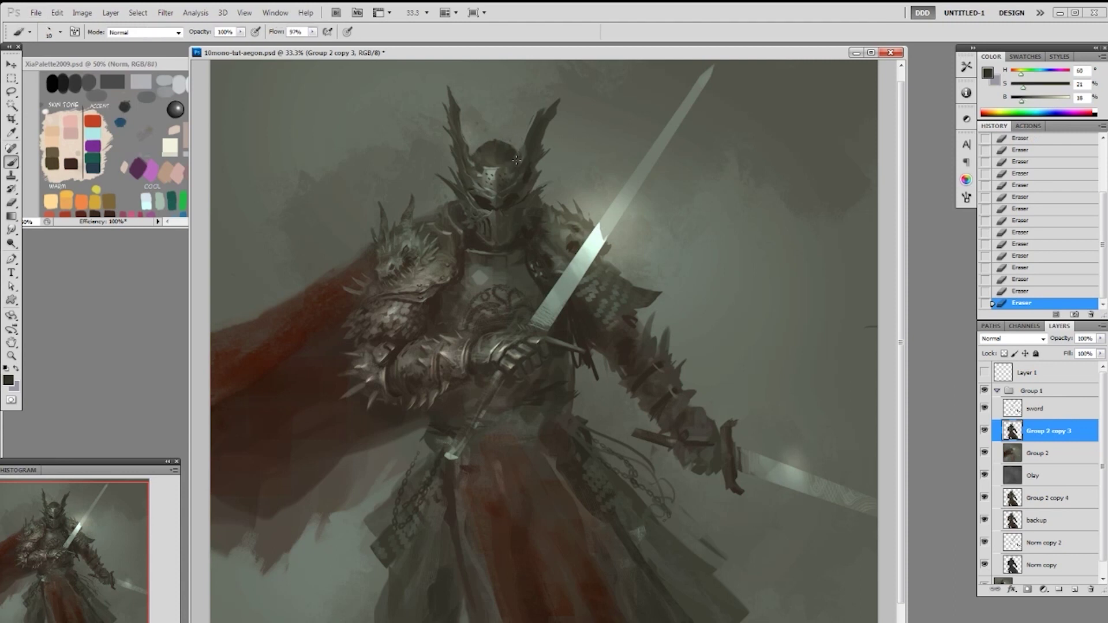
{"action": "right_click", "coordinate": [517, 157]}
{"action": "left_click", "coordinate": [626, 288]}
{"action": "mouse_move", "coordinate": [512, 153]}
{"action": "left_mouse_down"}
{"action": "mouse_move", "coordinate": [521, 175]}
{"action": "mouse_move", "coordinate": [473, 154]}
{"action": "mouse_move", "coordinate": [499, 154]}
{"action": "left_mouse_up"}
{"action": "left_click", "coordinate": [497, 149]}
{"action": "left_click", "coordinate": [497, 149]}
{"action": "left_click", "coordinate": [497, 150], "text": "alt"}
{"action": "key", "text": "ctrl+z"}
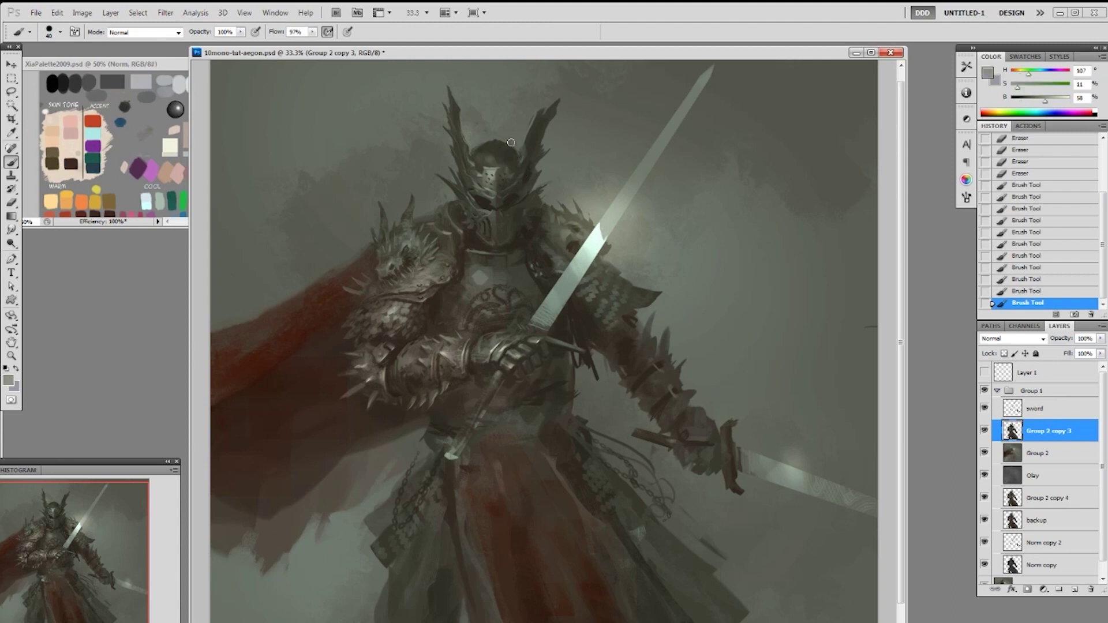
Paint a soft lighter sheen on the front of the helmet dome in a sampled green-grey
{"action": "left_click", "coordinate": [484, 163]}
{"action": "left_click", "coordinate": [496, 154], "text": "alt"}
{"action": "left_click", "coordinate": [492, 155]}
{"action": "left_click", "coordinate": [491, 155]}
{"action": "left_click", "coordinate": [492, 156]}
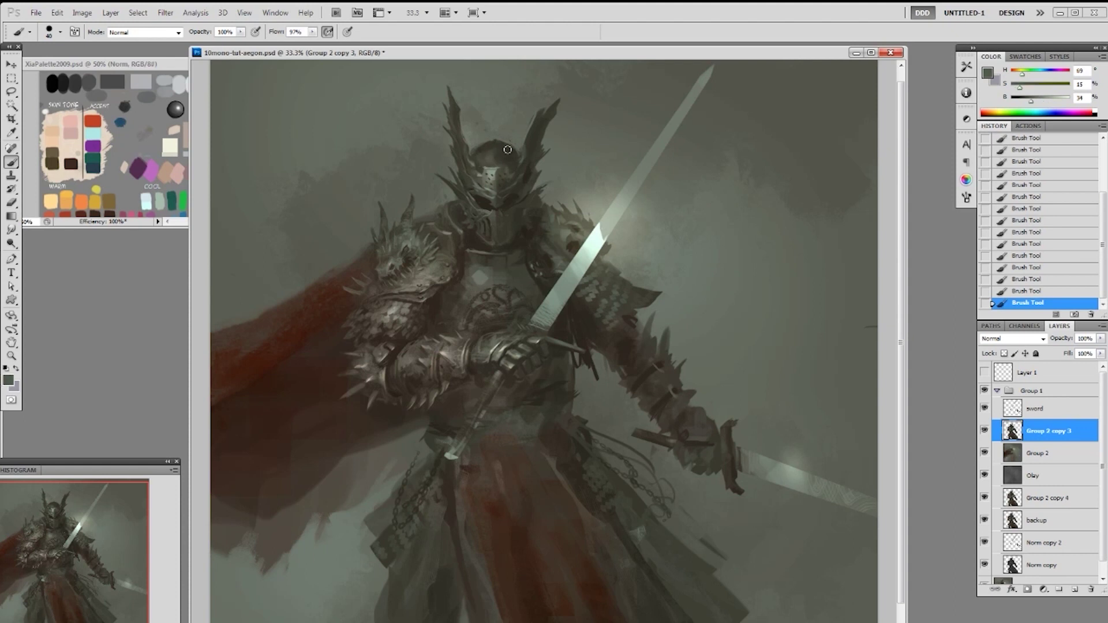
{"action": "right_click", "coordinate": [591, 105]}
{"action": "left_click", "coordinate": [663, 181]}
{"action": "left_click", "coordinate": [483, 150], "text": "alt"}
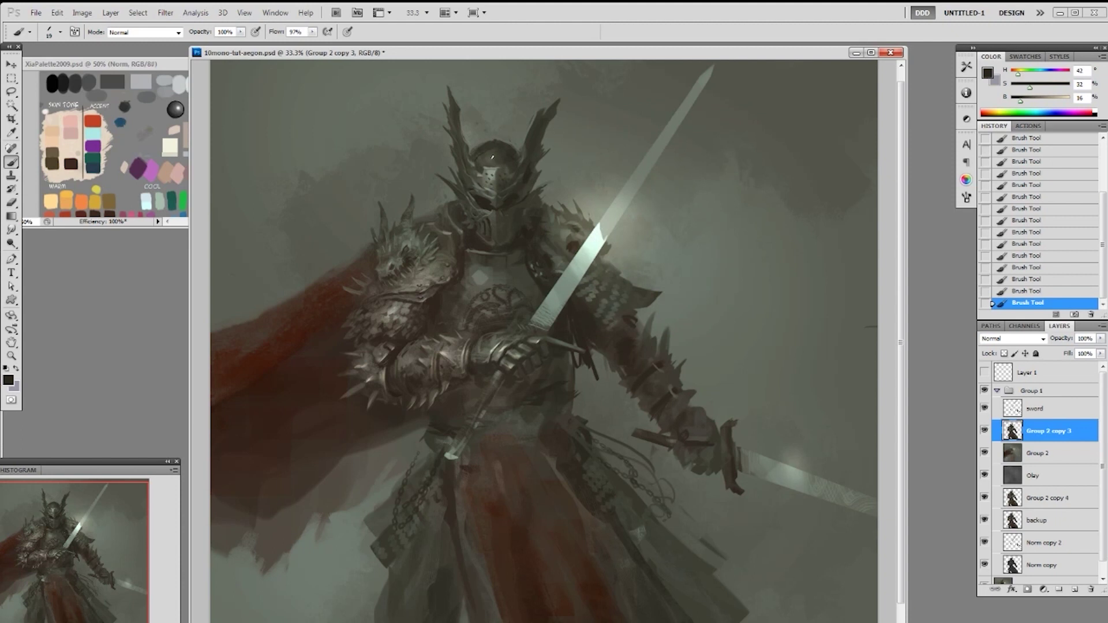
{"action": "left_click", "coordinate": [1047, 245]}
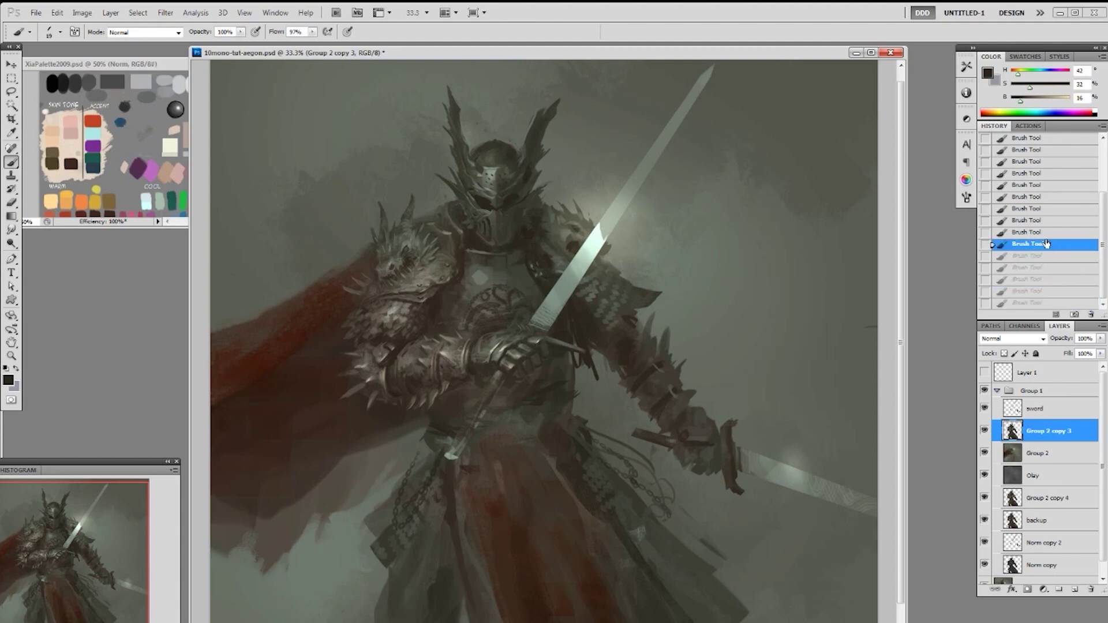
{"action": "left_click", "coordinate": [1042, 233]}
Shade the helmet dome and the edge above the brow in sampled dark tones with an angled tip, and save the document
{"action": "right_click", "coordinate": [531, 222]}
{"action": "left_click", "coordinate": [565, 329]}
{"action": "left_click", "coordinate": [494, 162], "text": "alt"}
{"action": "mouse_move", "coordinate": [508, 154]}
{"action": "left_mouse_down"}
{"action": "mouse_move", "coordinate": [483, 153]}
{"action": "mouse_move", "coordinate": [502, 160]}
{"action": "left_mouse_up"}
{"action": "key", "text": "ctrl+z"}
{"action": "left_click", "coordinate": [503, 148], "text": "alt"}
{"action": "right_click", "coordinate": [526, 163]}
{"action": "left_click", "coordinate": [624, 228]}
{"action": "left_click", "coordinate": [498, 168], "text": "alt"}
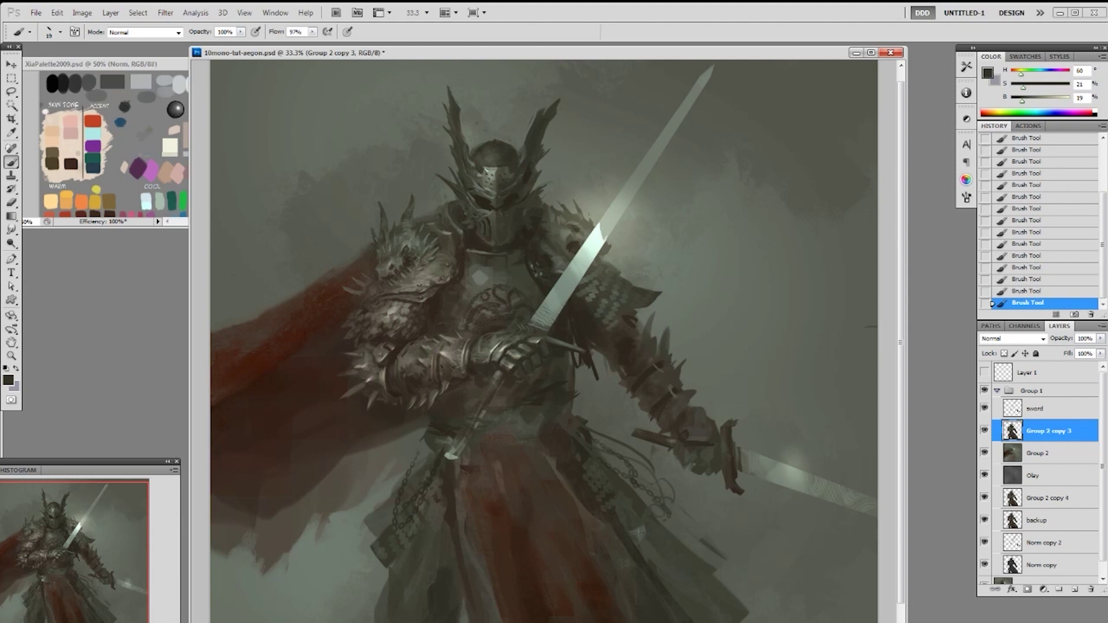
{"action": "left_click", "coordinate": [479, 170], "text": "alt"}
{"action": "key", "text": "ctrl+s"}
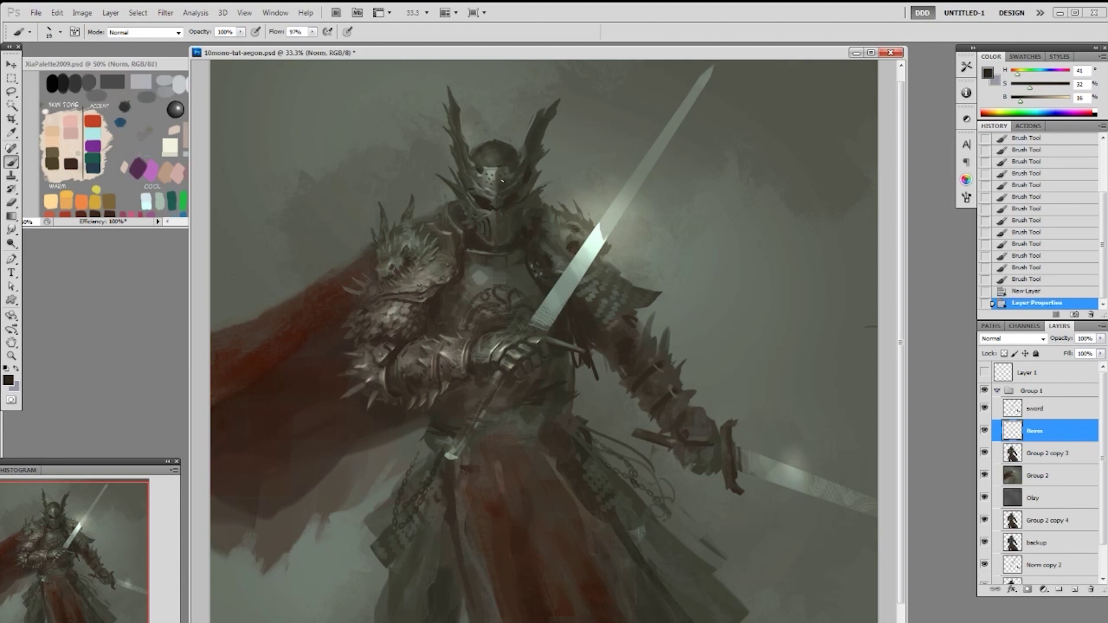
On a new layer named Norm, try small ridge strokes on the left side of the helmet dome, undoing unwanted ones
{"action": "left_click", "coordinate": [491, 164], "text": "alt"}
{"action": "left_click", "coordinate": [483, 157]}
{"action": "key", "text": "ctrl+z"}
{"action": "left_click_drag", "start_coordinate": [480, 154], "coordinate": [476, 161]}
{"action": "left_click_drag", "start_coordinate": [479, 151], "coordinate": [480, 151]}
{"action": "key", "text": "ctrl+z"}
{"action": "left_click", "coordinate": [483, 153], "text": "alt"}
{"action": "left_click_drag", "start_coordinate": [475, 144], "coordinate": [481, 148]}
{"action": "left_click_drag", "start_coordinate": [479, 151], "coordinate": [482, 152]}
{"action": "key", "text": "ctrl+z"}
Add light ridge strokes across the front of the helmet dome in a sampled grey-green
{"action": "left_click", "coordinate": [491, 172], "text": "alt"}
{"action": "left_click", "coordinate": [502, 155]}
{"action": "left_click", "coordinate": [510, 147]}
{"action": "key", "text": "ctrl+z"}
{"action": "left_click_drag", "start_coordinate": [489, 161], "coordinate": [485, 151]}
Add fine strokes across the helmet dome with the 19 px angled tip, alternating sampled light grey-green and dark tones
{"action": "right_click", "coordinate": [533, 161]}
{"action": "left_click", "coordinate": [628, 232]}
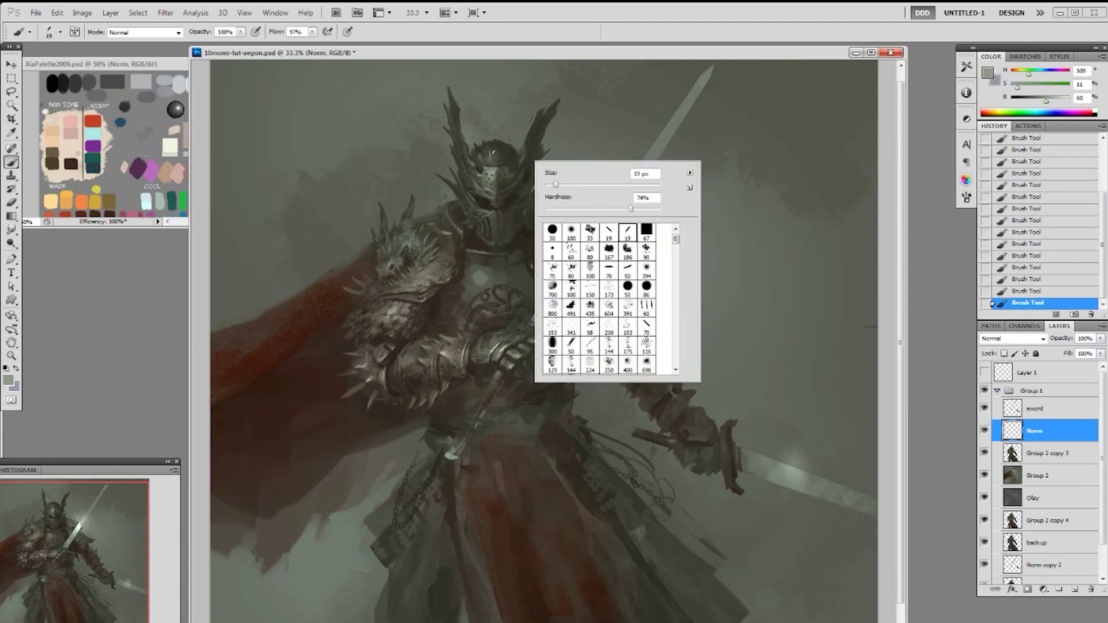
{"action": "left_click", "coordinate": [494, 162]}
{"action": "left_click", "coordinate": [501, 158], "text": "alt"}
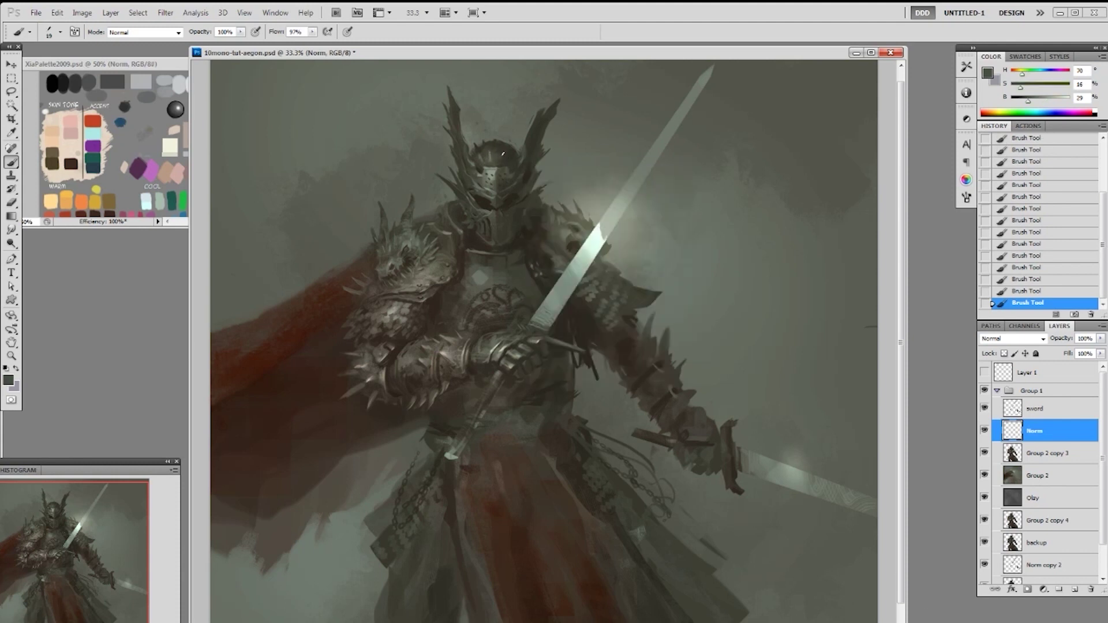
{"action": "left_click", "coordinate": [491, 142], "text": "alt"}
{"action": "left_click", "coordinate": [511, 158], "text": "alt"}
{"action": "left_click", "coordinate": [499, 140], "text": "alt"}
Refine the ridges just above the brow with the 19 px tip in sampled dark olive tones
{"action": "right_click", "coordinate": [556, 85]}
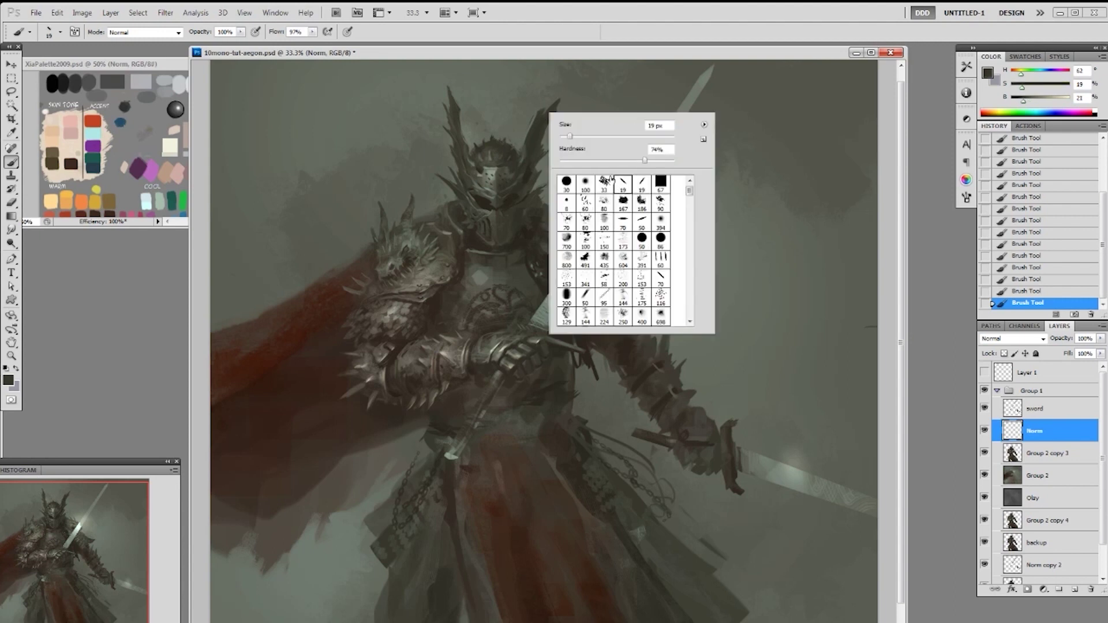
{"action": "left_click", "coordinate": [489, 159], "text": "alt"}
{"action": "left_click", "coordinate": [492, 157], "text": "alt"}
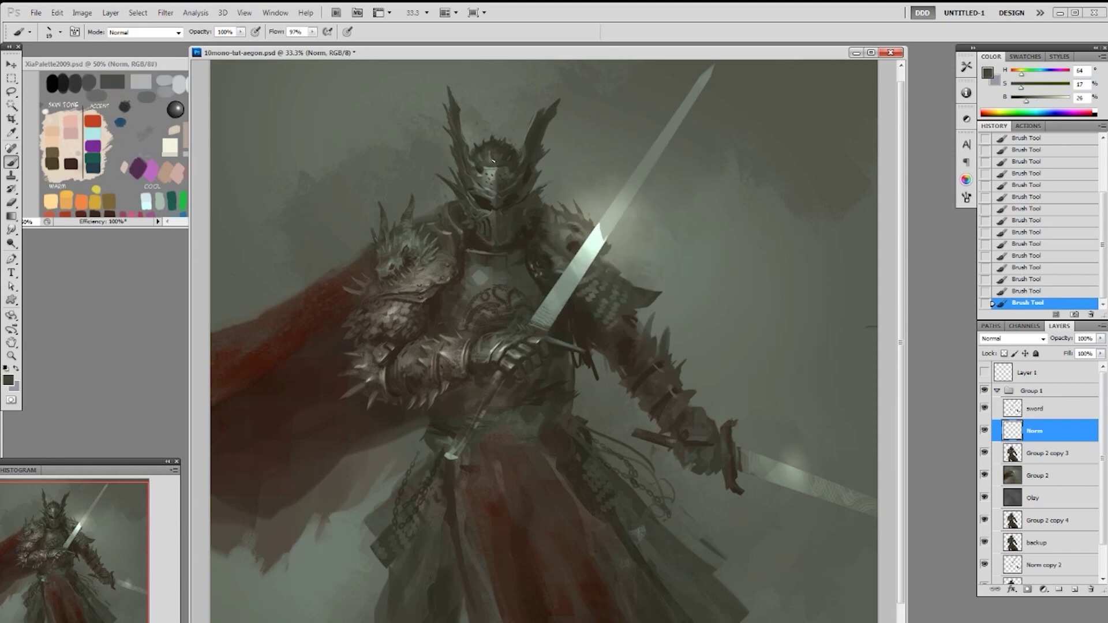
{"action": "left_click", "coordinate": [499, 161], "text": "alt"}
{"action": "left_click", "coordinate": [488, 159], "text": "alt"}
Build up small ridges and spikes over the dome's left side and crown in sampled dark and mid green-greys
{"action": "left_click", "coordinate": [477, 152], "text": "alt"}
{"action": "left_click", "coordinate": [481, 158], "text": "alt"}
{"action": "left_click", "coordinate": [513, 139], "text": "alt"}
{"action": "left_click", "coordinate": [491, 150], "text": "alt"}
{"action": "left_click", "coordinate": [494, 165], "text": "alt"}
{"action": "left_click", "coordinate": [485, 147], "text": "alt"}
Paint short dark spikes along the dome's crown and right side with the 19 px angled tip, undoing unwanted strokes
{"action": "right_click", "coordinate": [587, 203]}
{"action": "left_click", "coordinate": [679, 275]}
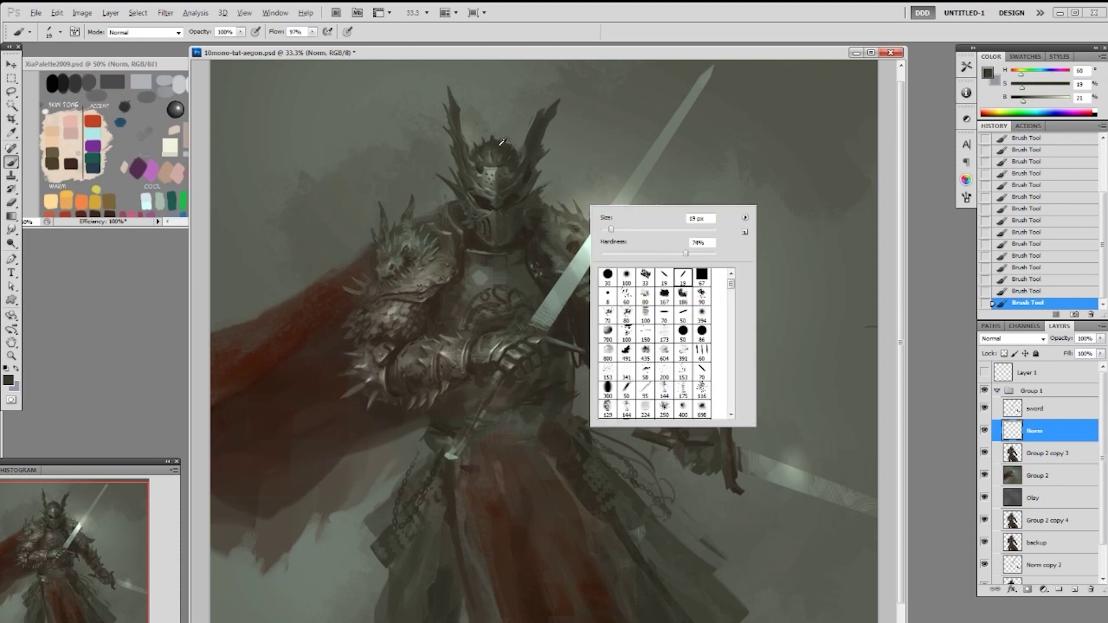
{"action": "left_click", "coordinate": [493, 136], "text": "alt"}
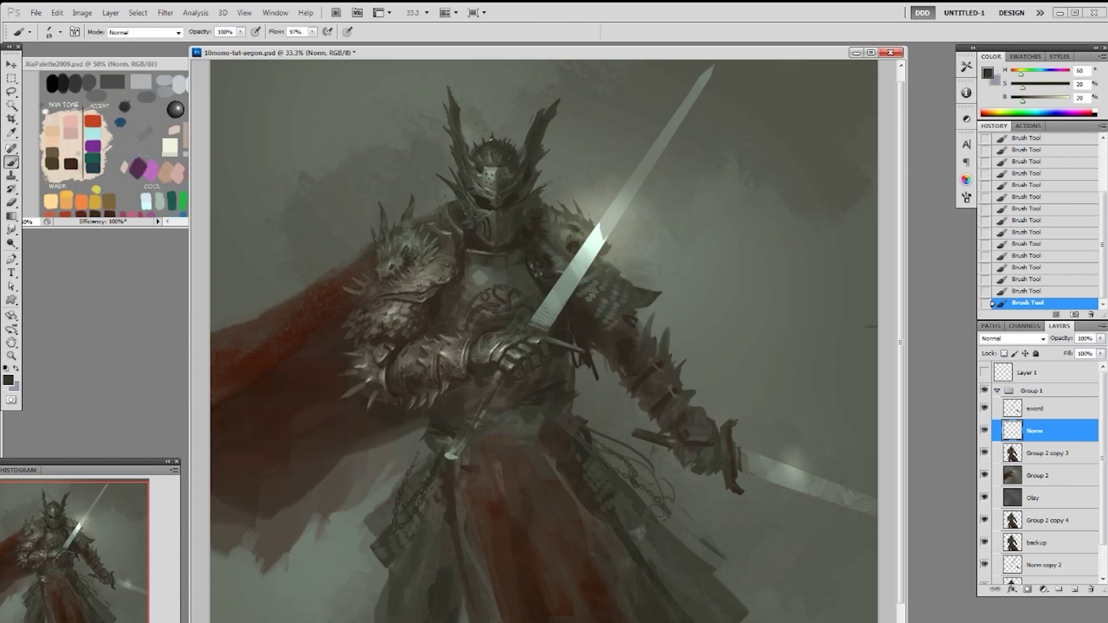
{"action": "key", "text": "ctrl+alt+z"}
{"action": "key", "text": "ctrl+alt+z"}
{"action": "left_click_drag", "start_coordinate": [517, 148], "coordinate": [515, 146]}
{"action": "key", "text": "ctrl+alt+z"}
{"action": "left_click_drag", "start_coordinate": [506, 146], "coordinate": [503, 149]}
{"action": "left_click", "coordinate": [515, 145], "text": "alt"}
{"action": "left_click", "coordinate": [485, 163], "text": "alt"}
Texture the front of the dome in sampled green-greys with a rough tip, and touch it up with a 19 px angled tip
{"action": "right_click", "coordinate": [505, 151]}
{"action": "left_click", "coordinate": [611, 279]}
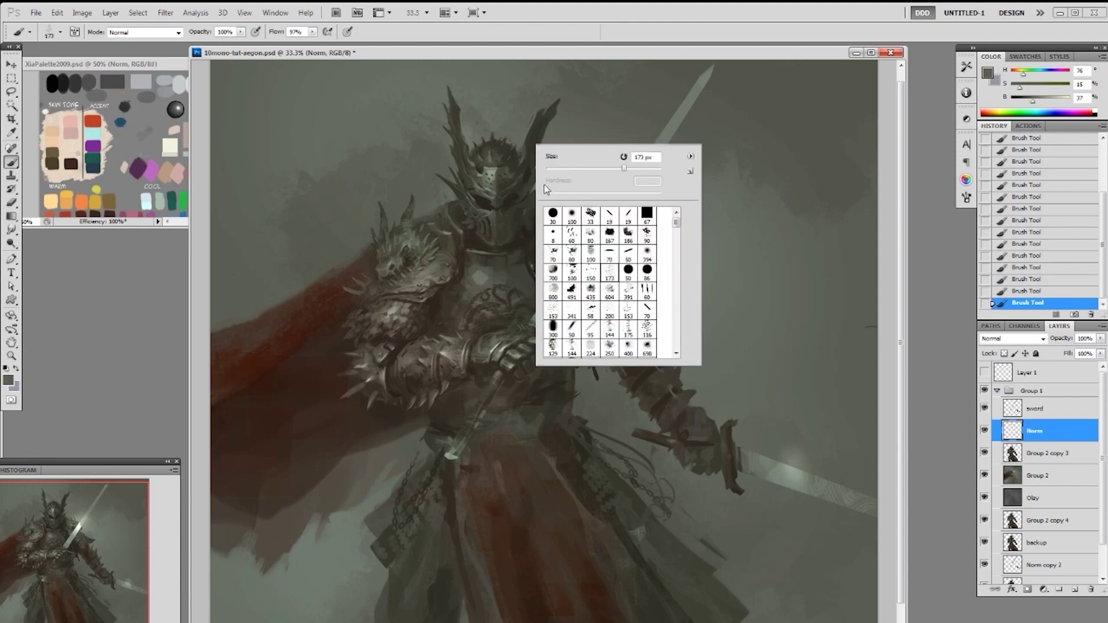
{"action": "left_click", "coordinate": [499, 153], "text": "alt"}
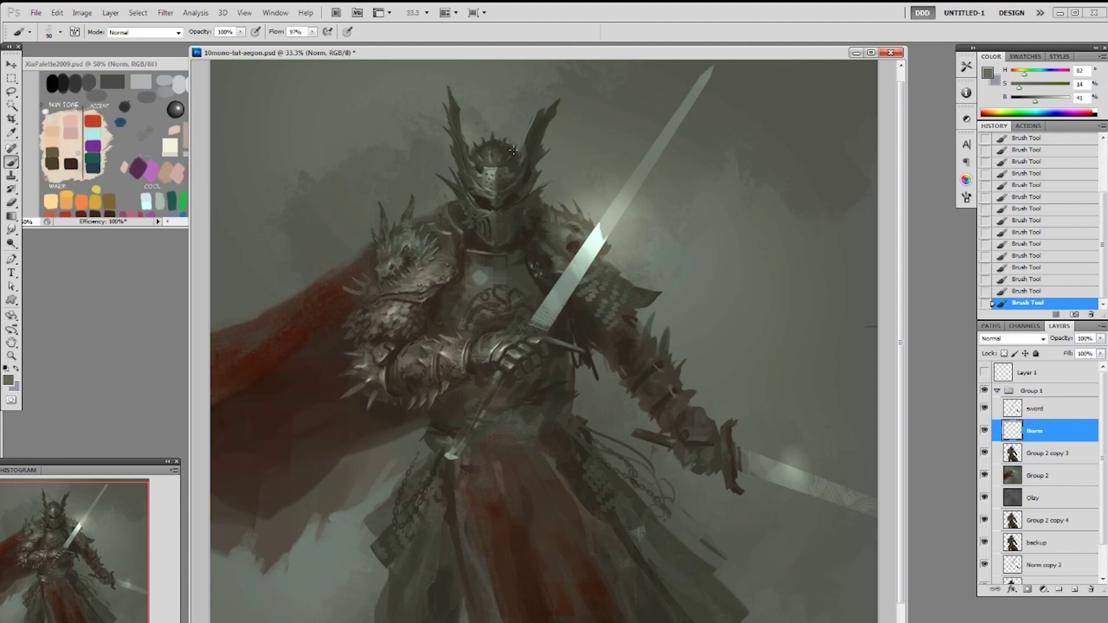
{"action": "right_click", "coordinate": [576, 119]}
{"action": "left_click", "coordinate": [653, 193]}
{"action": "left_click", "coordinate": [497, 169], "text": "alt"}
{"action": "key", "text": "bracketleft"}
{"action": "left_click", "coordinate": [483, 157], "text": "alt"}
Compare the helmet repaint with the earlier version by hiding and reshowing the newly painted layers
{"action": "left_click", "coordinate": [520, 197], "text": "alt"}
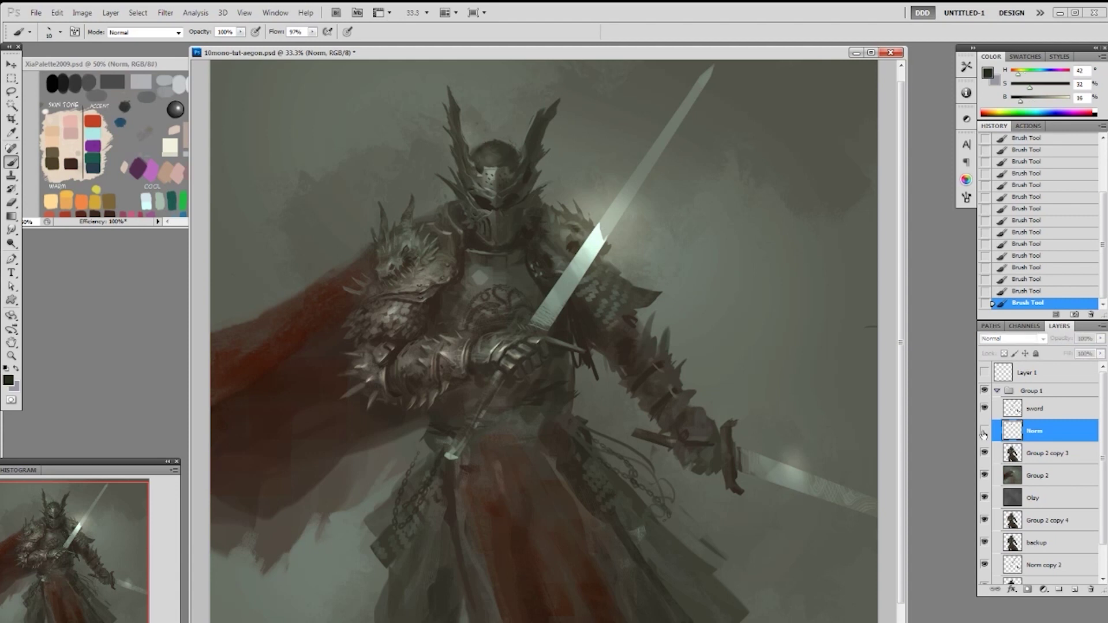
{"action": "left_click", "coordinate": [984, 393]}
{"action": "left_click", "coordinate": [985, 393]}
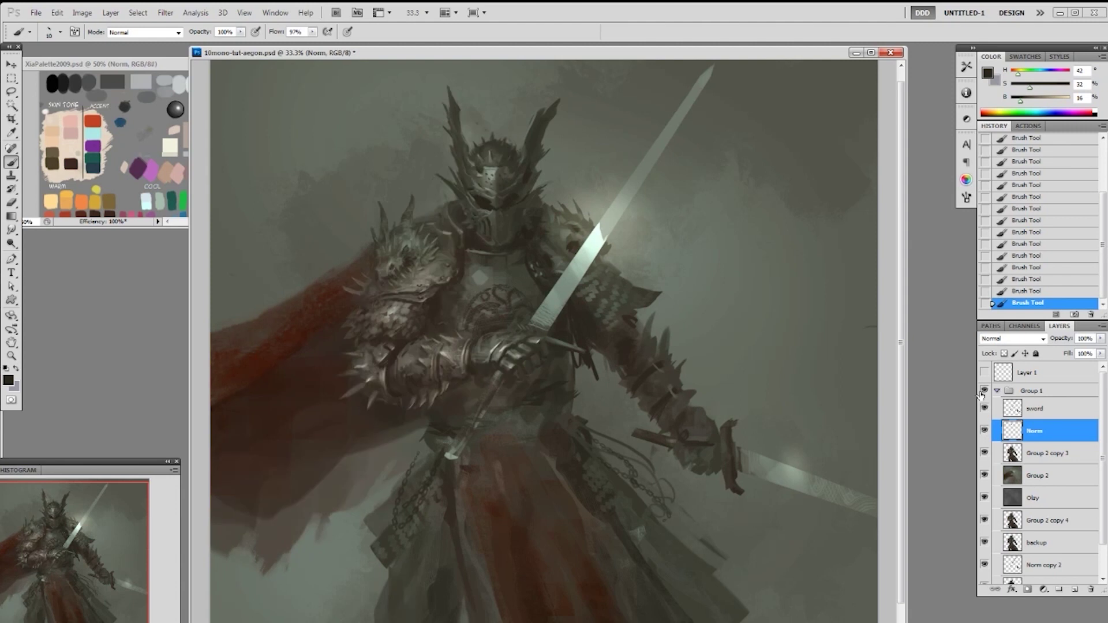
Erase excess paint along the crown and upper-left edge of the dome on the Norm layer
{"action": "left_click", "coordinate": [494, 137], "text": "alt"}
{"action": "key", "text": "e"}
{"action": "left_click_drag", "start_coordinate": [493, 135], "coordinate": [489, 138]}
{"action": "left_click_drag", "start_coordinate": [490, 135], "coordinate": [489, 138]}
{"action": "left_click", "coordinate": [488, 138]}
{"action": "left_click", "coordinate": [487, 139]}
{"action": "left_click", "coordinate": [486, 139]}
{"action": "left_click", "coordinate": [486, 140]}
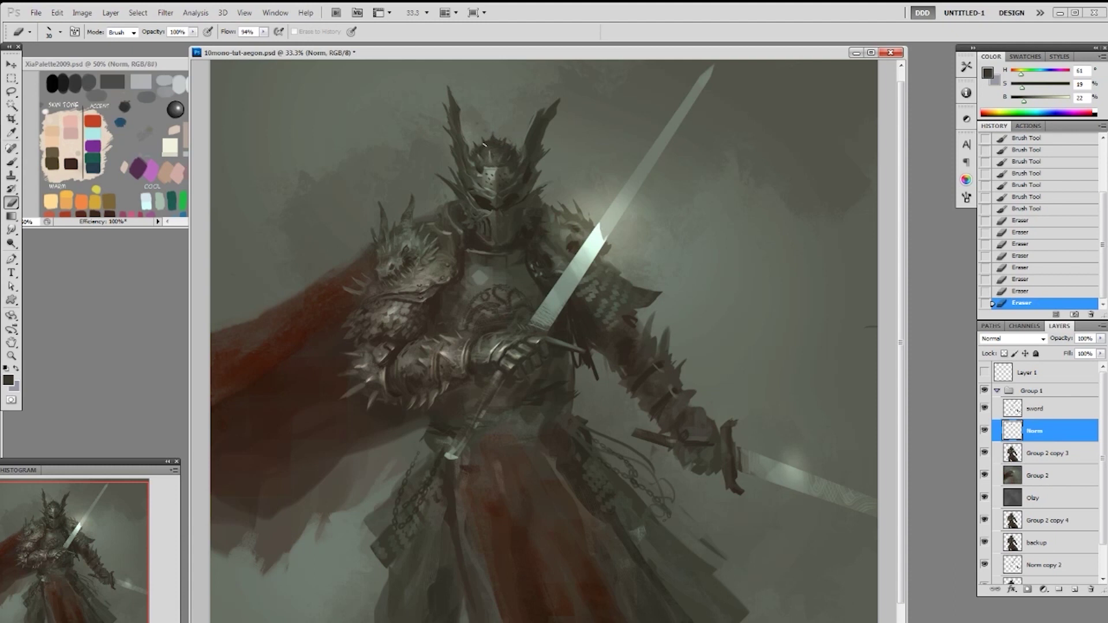
Touch up the crown with dark dabs and clean its outline towards the right horn with the Eraser
{"action": "key", "text": "b"}
{"action": "left_click", "coordinate": [486, 140]}
{"action": "left_click", "coordinate": [556, 142]}
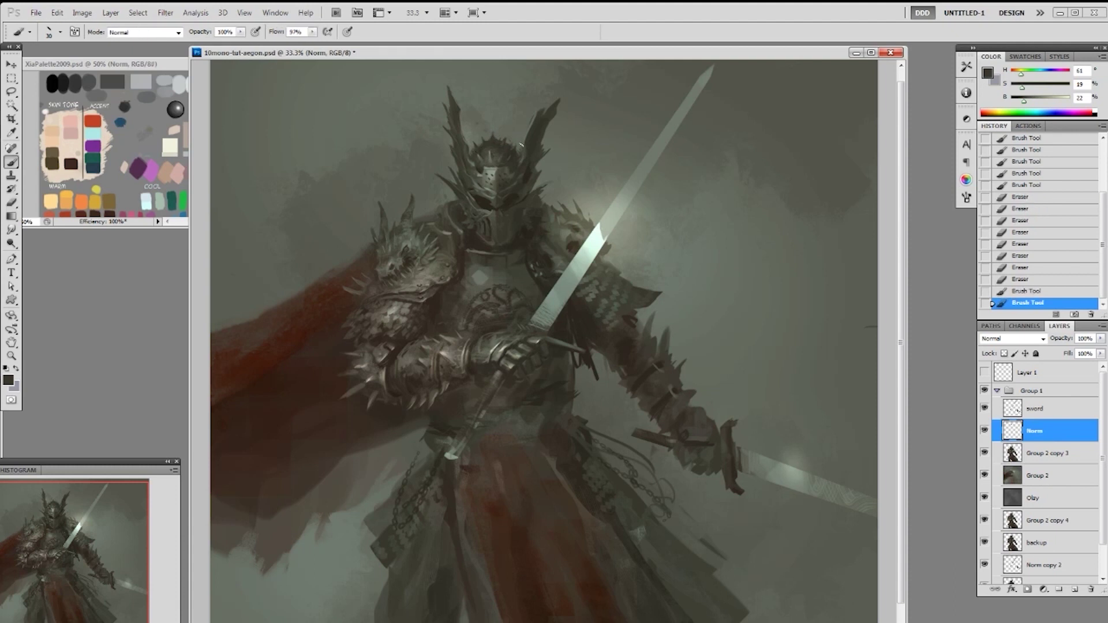
{"action": "key", "text": "e"}
{"action": "left_click", "coordinate": [502, 138]}
{"action": "left_click", "coordinate": [514, 140]}
{"action": "left_click", "coordinate": [525, 142]}
{"action": "left_click", "coordinate": [537, 143]}
{"action": "key", "text": "b"}
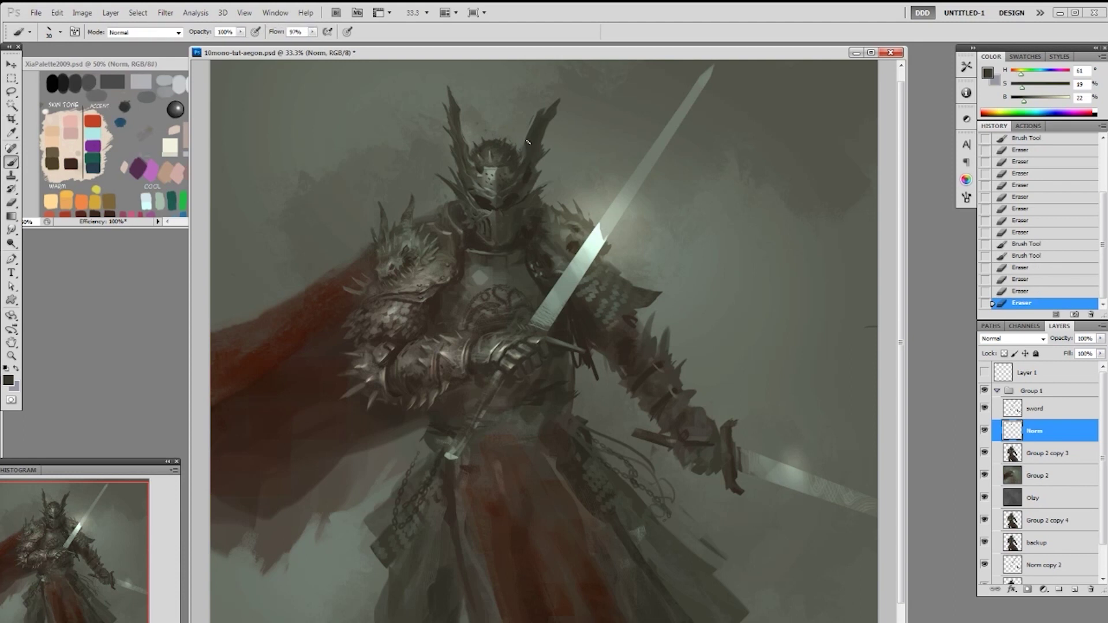
Paint the central crest of the helmet dome with the 19 px angled tip in sampled olive-grey tones
{"action": "right_click", "coordinate": [533, 139]}
{"action": "left_click", "coordinate": [624, 212]}
{"action": "left_click", "coordinate": [496, 138], "text": "alt"}
{"action": "left_click_drag", "start_coordinate": [494, 139], "coordinate": [494, 150]}
{"action": "left_click", "coordinate": [500, 150], "text": "alt"}
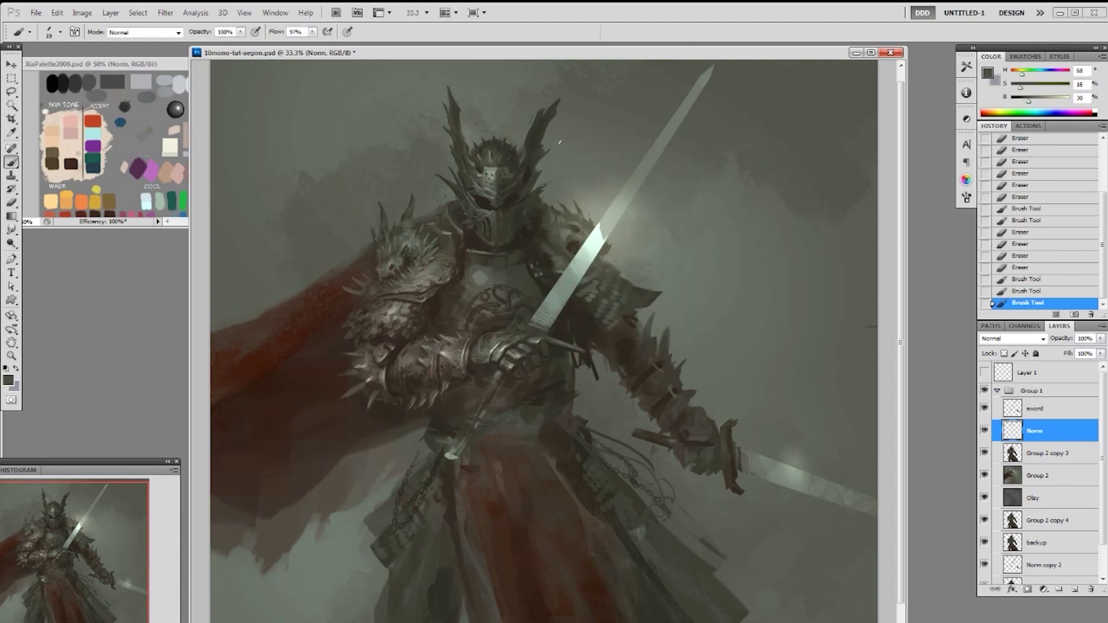
Paint dark vent slits on the lower visor with a 19 px angled tip in a sampled near-black brown
{"action": "left_click", "coordinate": [507, 204], "text": "alt"}
{"action": "right_click", "coordinate": [520, 225]}
{"action": "left_click", "coordinate": [592, 296]}
{"action": "left_click_drag", "start_coordinate": [592, 58], "coordinate": [579, 60]}
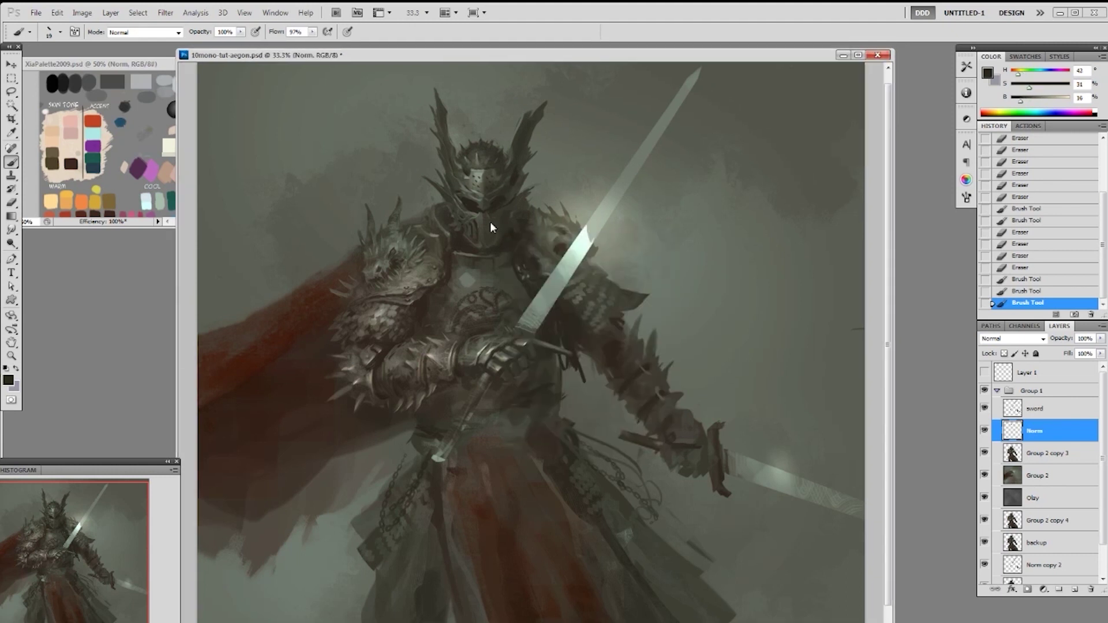
{"action": "left_click", "coordinate": [489, 222]}
{"action": "left_click", "coordinate": [488, 228]}
{"action": "left_click", "coordinate": [488, 234]}
{"action": "left_click", "coordinate": [489, 232]}
{"action": "left_click", "coordinate": [493, 228]}
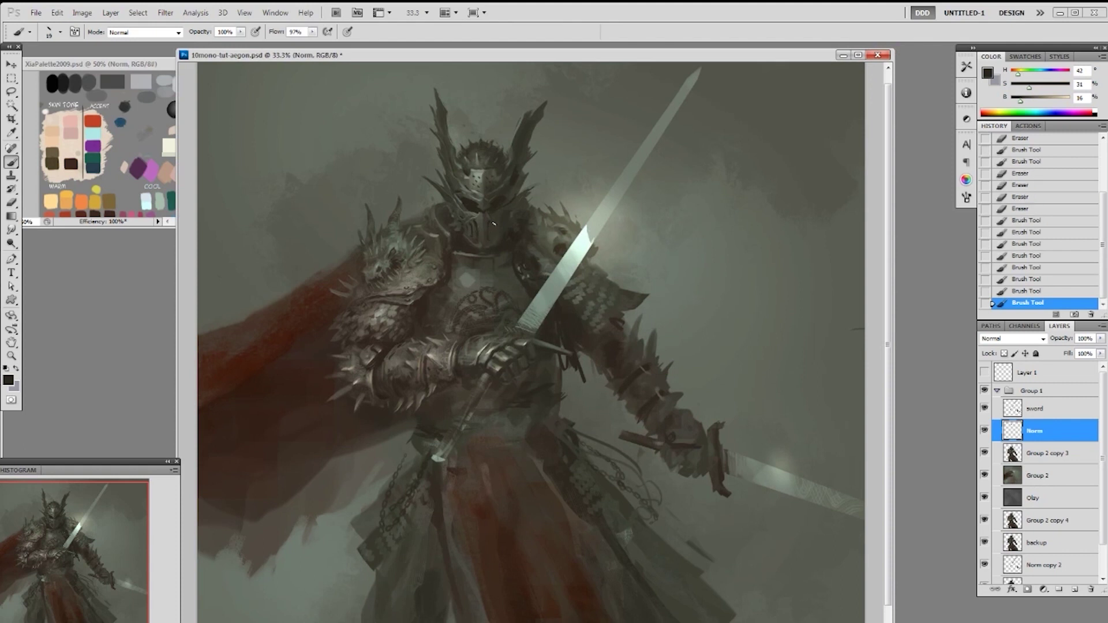
Try extra dark slits on the right side of the lower visor, and step back in the history to before them
{"action": "left_click", "coordinate": [494, 225]}
{"action": "left_click", "coordinate": [494, 227]}
{"action": "left_click", "coordinate": [493, 229]}
{"action": "left_click", "coordinate": [493, 230]}
{"action": "left_click", "coordinate": [494, 232]}
{"action": "left_click", "coordinate": [494, 233]}
{"action": "left_click", "coordinate": [498, 228]}
{"action": "left_click", "coordinate": [1027, 269]}
{"action": "left_click", "coordinate": [1029, 244]}
{"action": "left_click", "coordinate": [1029, 234]}
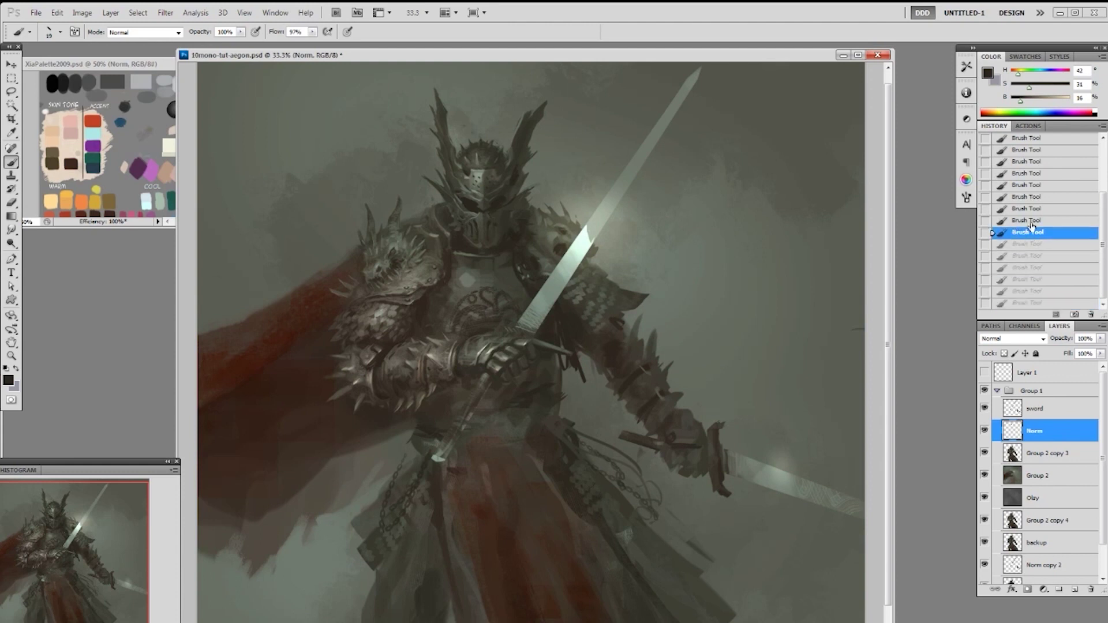
{"action": "left_click_drag", "start_coordinate": [1028, 233], "coordinate": [1027, 220]}
Repaint the dark vent slits on the right side of the lower visor
{"action": "left_click_drag", "start_coordinate": [494, 222], "coordinate": [499, 231]}
{"action": "key", "text": "ctrl+z"}
{"action": "key", "text": "ctrl+z"}
{"action": "left_click", "coordinate": [494, 224]}
{"action": "left_click", "coordinate": [494, 224]}
{"action": "left_click", "coordinate": [495, 224]}
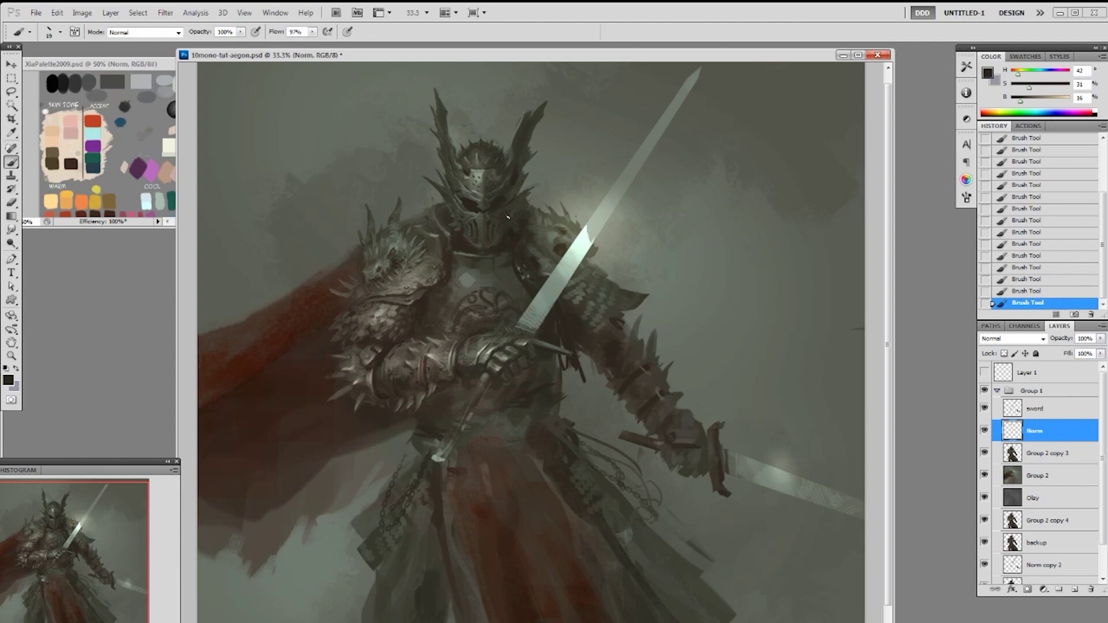
Refine the visor's right cheek and the edge beneath the eye slit in tones sampled from the helmet
{"action": "left_click", "coordinate": [503, 220], "text": "alt"}
{"action": "left_click", "coordinate": [494, 211], "text": "alt"}
{"action": "right_click", "coordinate": [506, 207]}
{"action": "key", "text": "Escape"}
{"action": "left_click", "coordinate": [502, 217], "text": "alt"}
{"action": "left_click", "coordinate": [498, 203], "text": "alt"}
{"action": "left_click", "coordinate": [502, 200], "text": "alt"}
{"action": "left_click", "coordinate": [502, 203], "text": "alt"}
Shape the right side of the helmet from the horn's base down to the jaw in sampled tones
{"action": "left_click", "coordinate": [514, 186], "text": "alt"}
{"action": "left_click", "coordinate": [511, 193], "text": "alt"}
{"action": "left_click", "coordinate": [517, 201], "text": "alt"}
{"action": "left_click", "coordinate": [518, 218], "text": "alt"}
Shade the jaw beside the collar and the right cheek edge in sampled dark tones, switching brush tips
{"action": "right_click", "coordinate": [517, 219]}
{"action": "left_click", "coordinate": [622, 330]}
{"action": "left_click", "coordinate": [514, 236]}
{"action": "left_click", "coordinate": [513, 236], "text": "alt"}
{"action": "right_click", "coordinate": [531, 173]}
{"action": "left_click", "coordinate": [657, 237]}
{"action": "key", "text": "Return"}
{"action": "left_click", "coordinate": [520, 197], "text": "alt"}
Erase stray paint beside the right horn's base on both the Group 2 copy 3 and Norm layers
{"action": "key", "text": "e"}
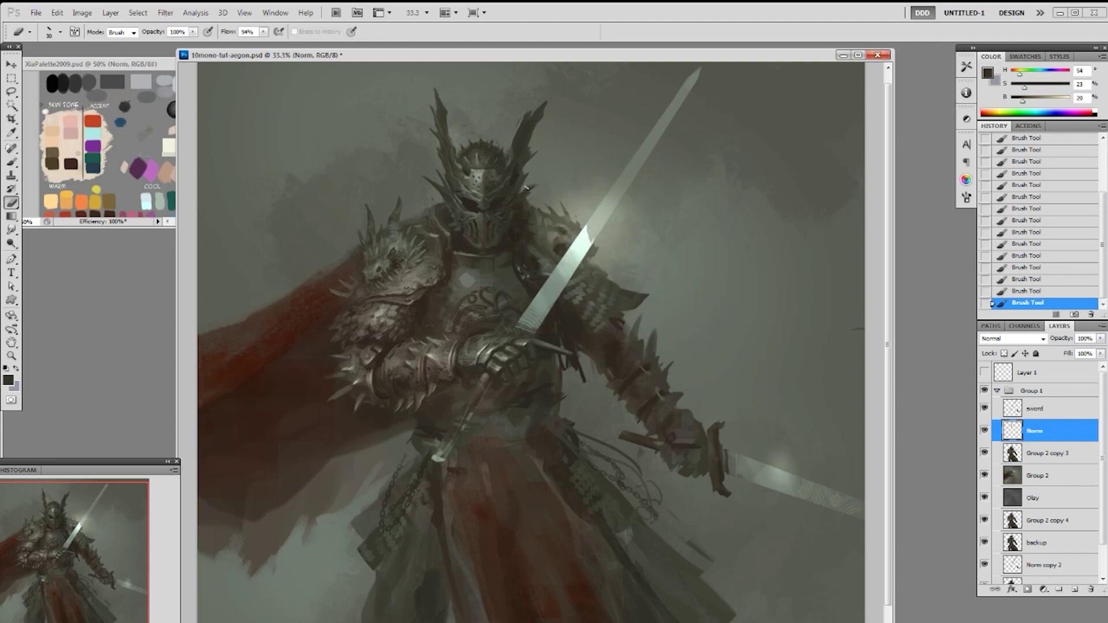
{"action": "key", "text": "alt+bracketleft"}
{"action": "left_click", "coordinate": [542, 178]}
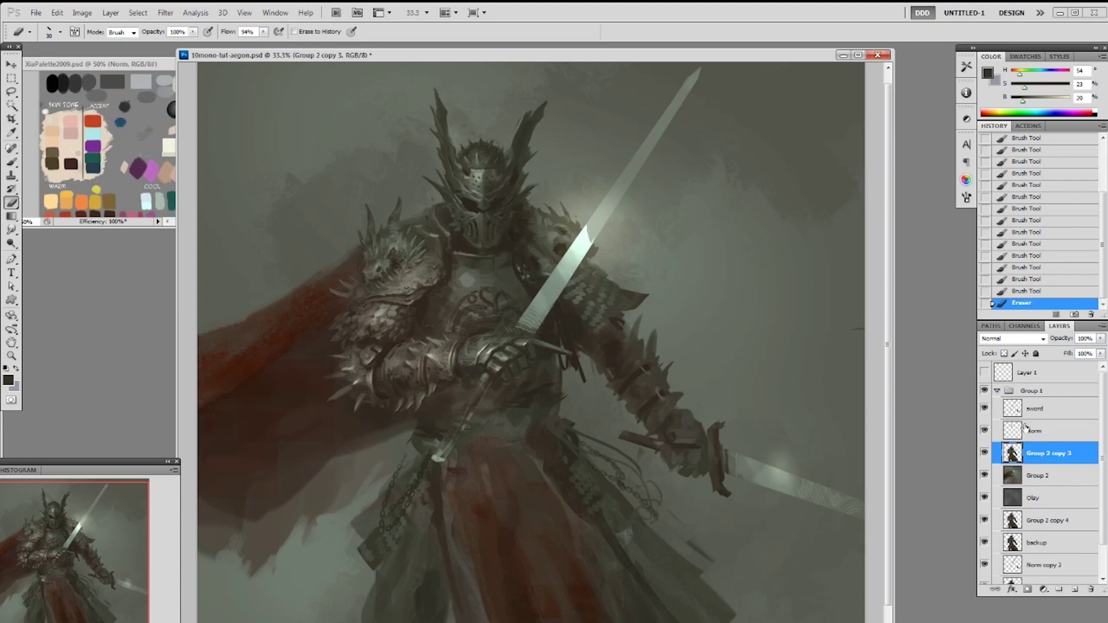
{"action": "key", "text": "alt+bracketright"}
{"action": "left_click", "coordinate": [549, 172]}
{"action": "left_click", "coordinate": [549, 172]}
Trim the spikes at the helmet's right cheek on the Norm layer with a 19 px Eraser tip
{"action": "right_click", "coordinate": [564, 189]}
{"action": "left_click", "coordinate": [654, 258]}
{"action": "key", "text": "Return"}
{"action": "left_click", "coordinate": [532, 196]}
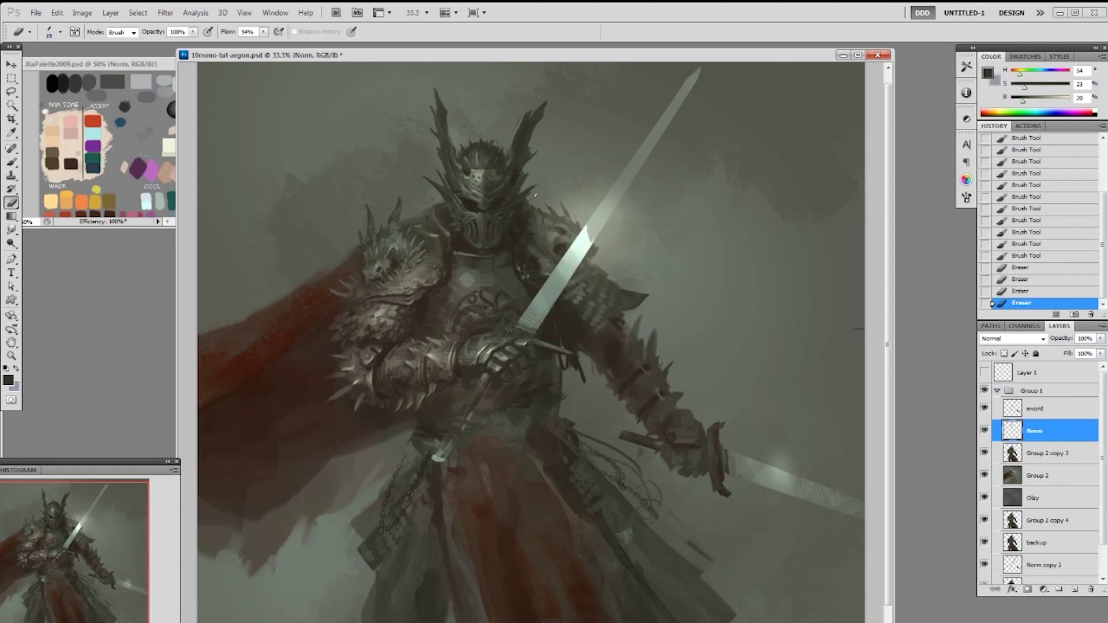
{"action": "left_click", "coordinate": [524, 199]}
Erase the leftover paint behind the right cheek spikes on the Group 2 copy 3 layer
{"action": "key", "text": "alt+bracketleft"}
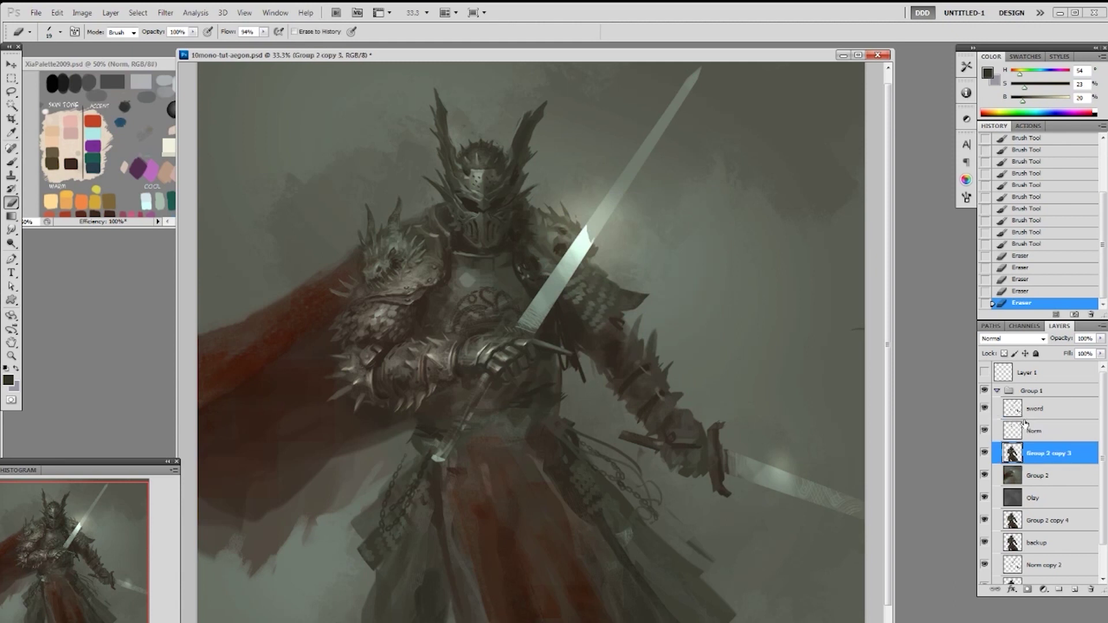
{"action": "left_click_drag", "start_coordinate": [524, 198], "coordinate": [528, 202]}
{"action": "left_click_drag", "start_coordinate": [525, 199], "coordinate": [530, 203]}
{"action": "left_click_drag", "start_coordinate": [526, 199], "coordinate": [532, 202]}
Paint beside the helmet's right jaw on Group 2 copy 3 in a sampled green-grey
{"action": "key", "text": "b"}
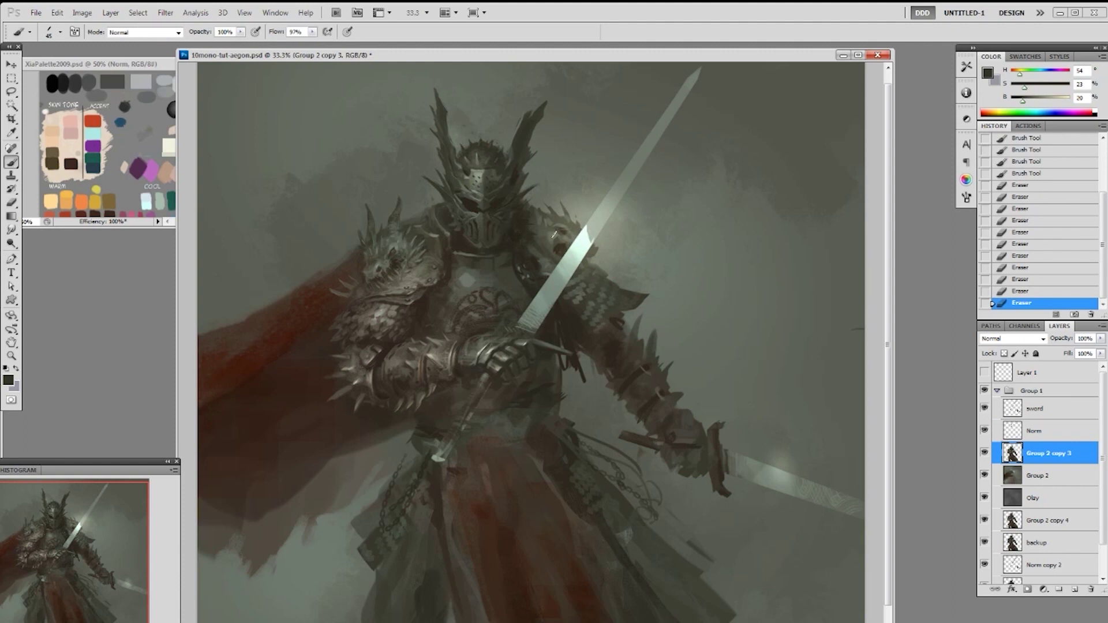
{"action": "left_click", "coordinate": [546, 206], "text": "alt"}
{"action": "left_click", "coordinate": [518, 213]}
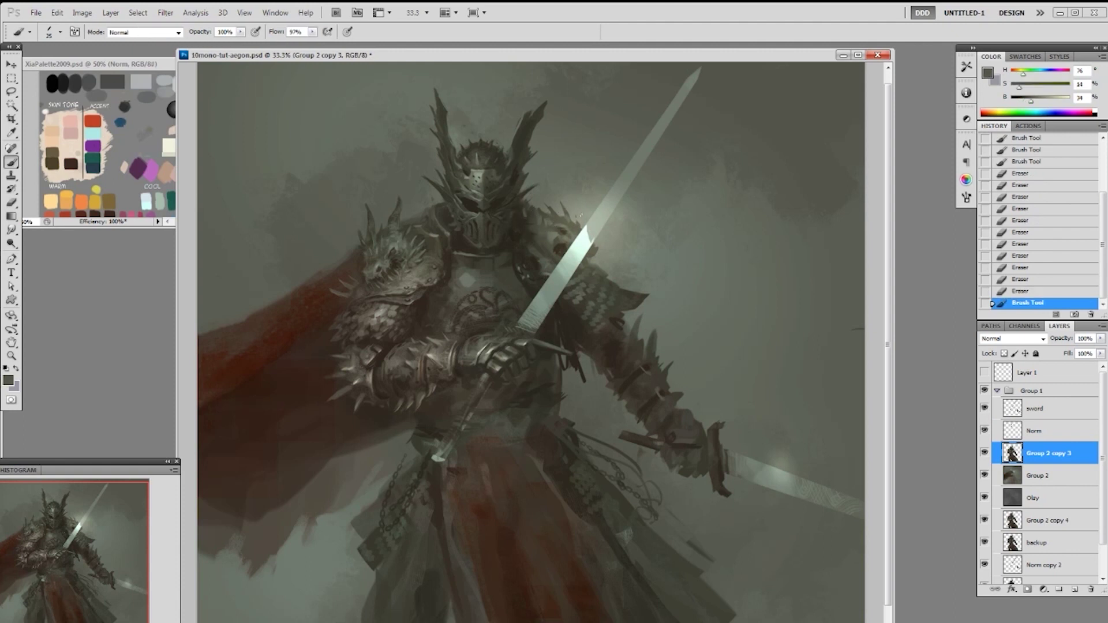
Step back past the last brush stroke and paint the spikes at the helmet's right cheek on the Norm layer in sampled tones
{"action": "left_click", "coordinate": [1021, 291]}
{"action": "left_click", "coordinate": [1039, 432]}
{"action": "left_click", "coordinate": [525, 213], "text": "alt"}
{"action": "left_click_drag", "start_coordinate": [525, 212], "coordinate": [524, 216]}
{"action": "key", "text": "ctrl+z"}
{"action": "left_click", "coordinate": [529, 220], "text": "alt"}
{"action": "left_click", "coordinate": [531, 219]}
{"action": "left_click", "coordinate": [525, 227], "text": "alt"}
{"action": "left_click", "coordinate": [527, 224]}
{"action": "left_click", "coordinate": [530, 212], "text": "alt"}
{"action": "left_click", "coordinate": [530, 214]}
{"action": "left_click", "coordinate": [532, 219]}
{"action": "left_click", "coordinate": [534, 223], "text": "alt"}
{"action": "left_click", "coordinate": [536, 225]}
Paint the upper chest and collar area under the helmet's right side with tones sampled from the nearby armor
{"action": "left_click", "coordinate": [521, 275], "text": "alt"}
{"action": "left_click", "coordinate": [518, 269]}
{"action": "left_click", "coordinate": [517, 263]}
{"action": "left_click", "coordinate": [516, 257]}
{"action": "left_click", "coordinate": [512, 260], "text": "alt"}
{"action": "left_click", "coordinate": [508, 258]}
{"action": "left_click", "coordinate": [513, 257], "text": "alt"}
{"action": "left_click", "coordinate": [527, 254]}
{"action": "left_click", "coordinate": [525, 261]}
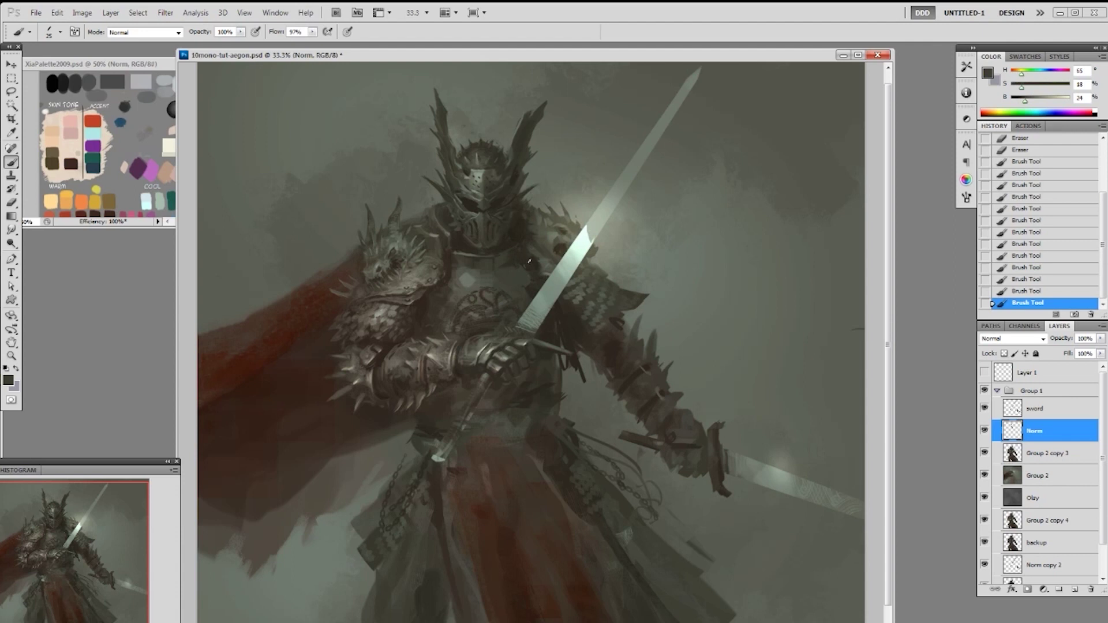
{"action": "left_click", "coordinate": [519, 264]}
Shade the chest beside the raised sword's blade in a sampled dark green-grey with the 86 px round brush
{"action": "left_click", "coordinate": [523, 264], "text": "alt"}
{"action": "right_click", "coordinate": [524, 268]}
{"action": "left_click", "coordinate": [645, 408]}
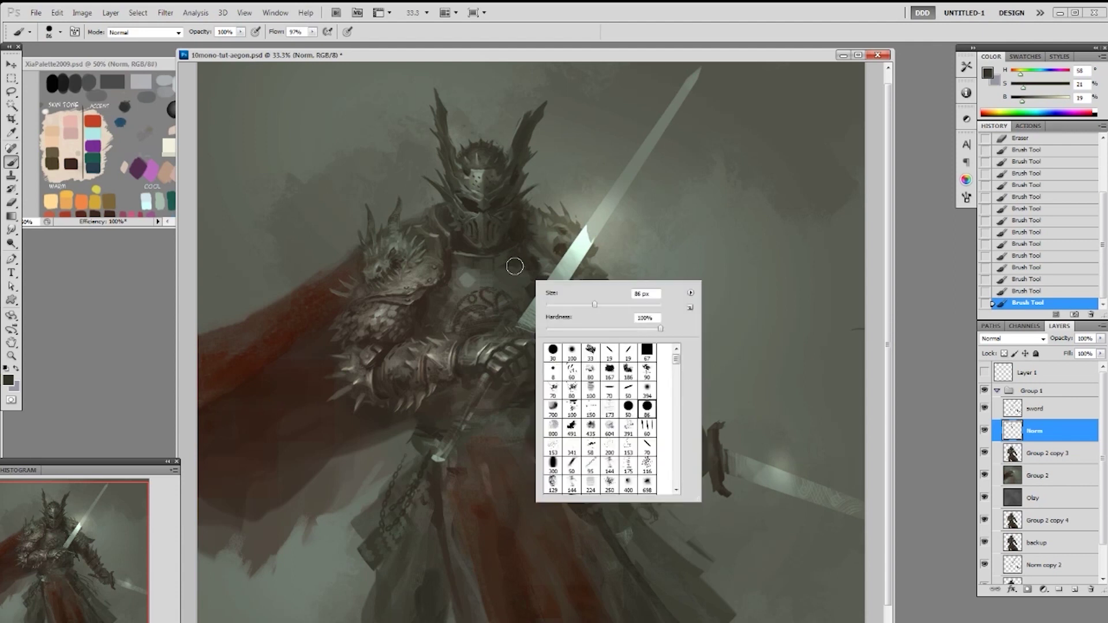
{"action": "left_click_drag", "start_coordinate": [517, 270], "coordinate": [537, 300]}
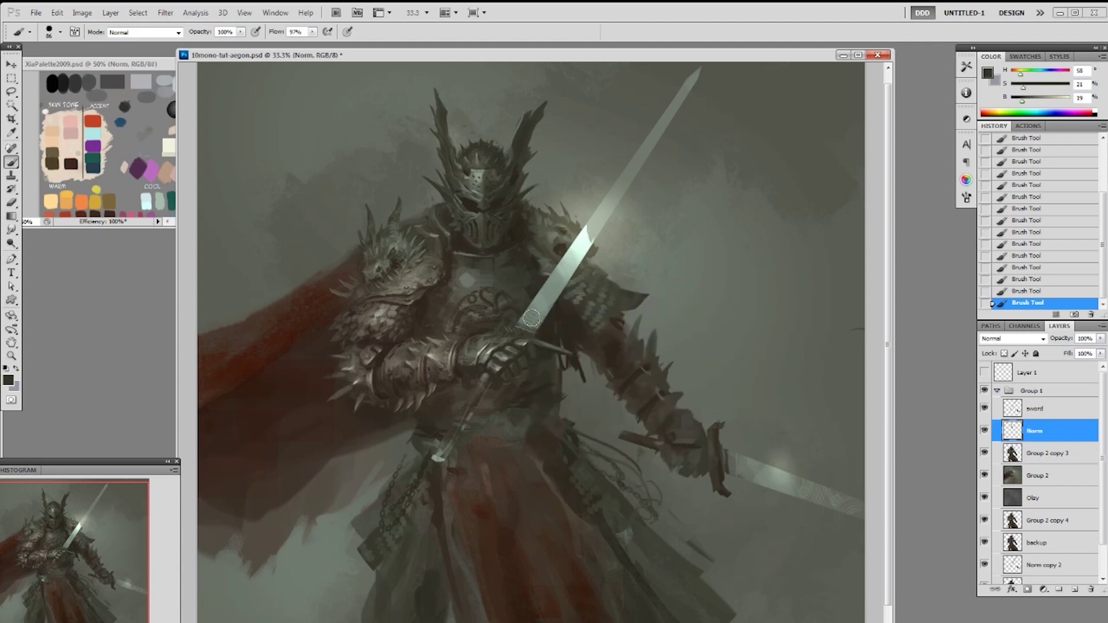
Refine the right side of the visor with a 19 px brush in dark tones sampled around the cheek
{"action": "right_click", "coordinate": [516, 329]}
{"action": "left_click", "coordinate": [646, 371]}
{"action": "left_click", "coordinate": [499, 202], "text": "alt"}
{"action": "left_click", "coordinate": [493, 212], "text": "alt"}
{"action": "right_click", "coordinate": [493, 212]}
{"action": "key", "text": "Escape"}
{"action": "left_click", "coordinate": [501, 216], "text": "alt"}
{"action": "left_click", "coordinate": [517, 232], "text": "alt"}
{"action": "right_click", "coordinate": [507, 225]}
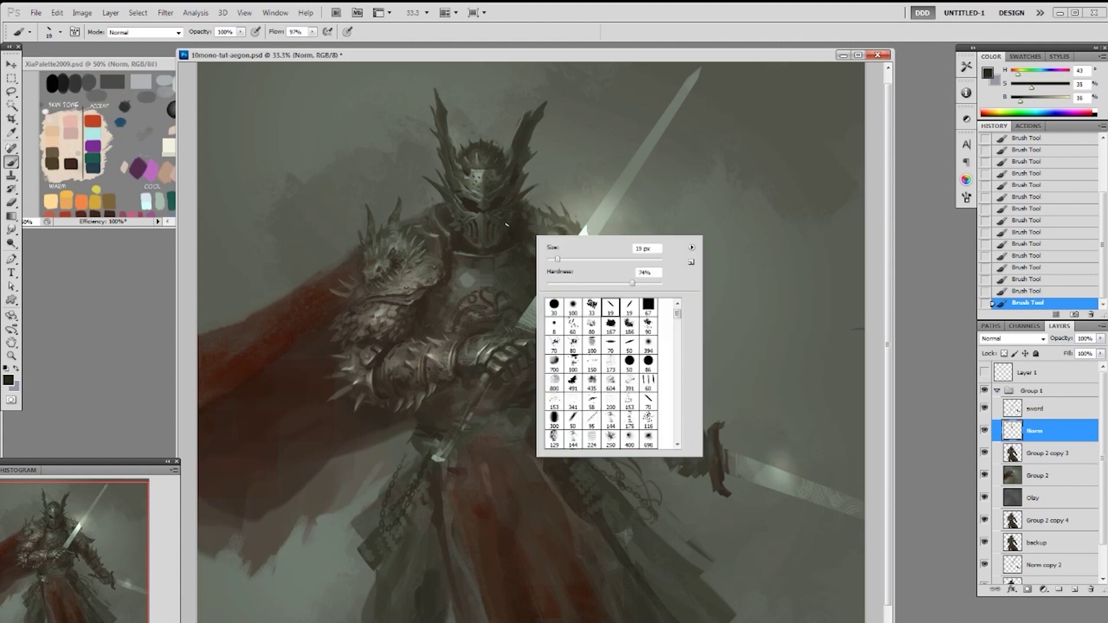
{"action": "left_click", "coordinate": [483, 249]}
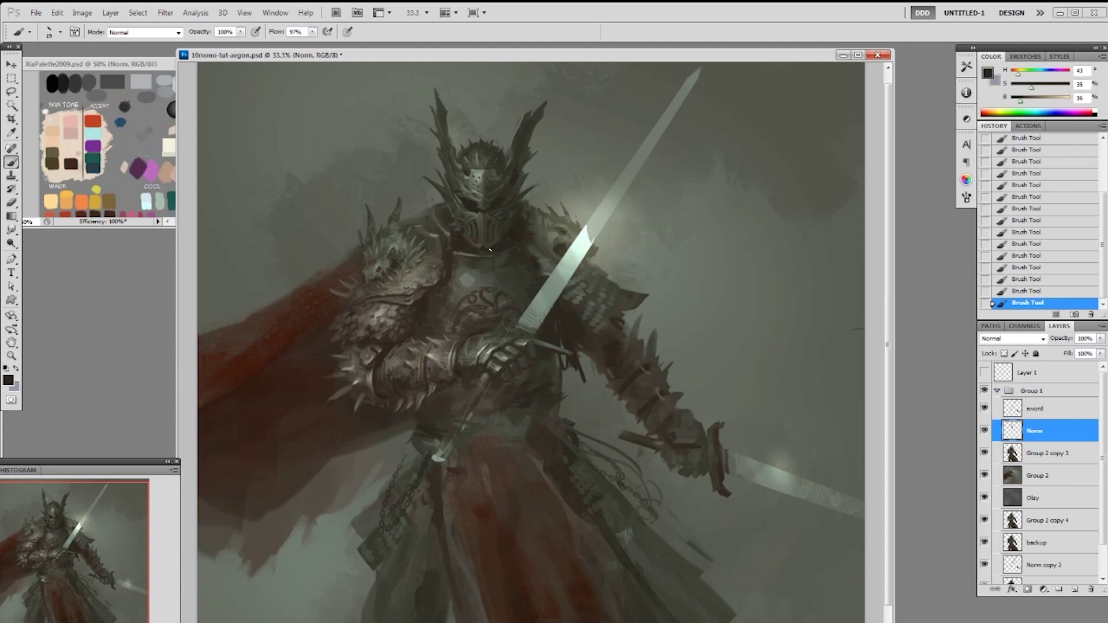
Rework the visor's lower rim with the 19 px brush, sampling a light grey and a dark brown from it
{"action": "right_click", "coordinate": [528, 249]}
{"action": "left_click", "coordinate": [626, 379]}
{"action": "left_click", "coordinate": [492, 247]}
{"action": "right_click", "coordinate": [551, 251]}
{"action": "left_click", "coordinate": [669, 322]}
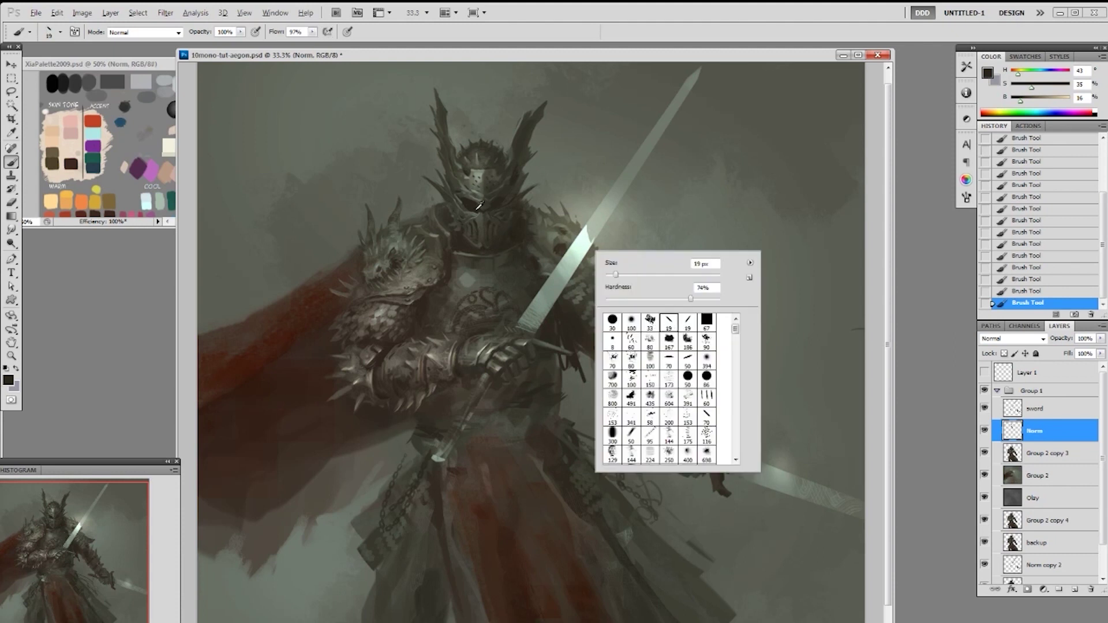
{"action": "key", "text": "Return"}
{"action": "left_click", "coordinate": [481, 245], "text": "alt"}
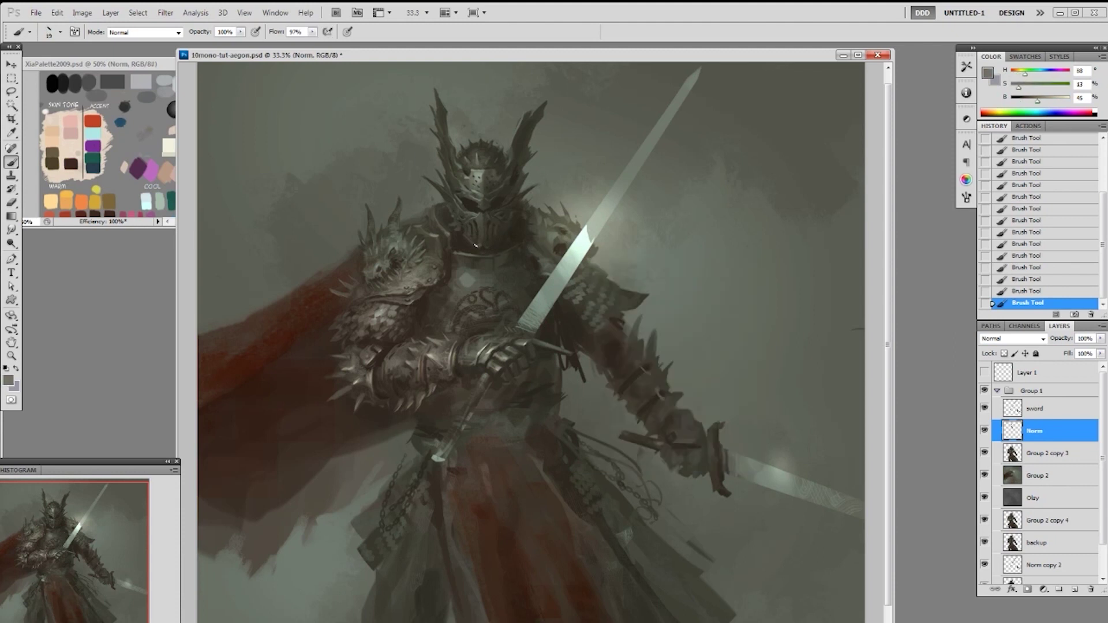
{"action": "left_click", "coordinate": [483, 251], "text": "alt"}
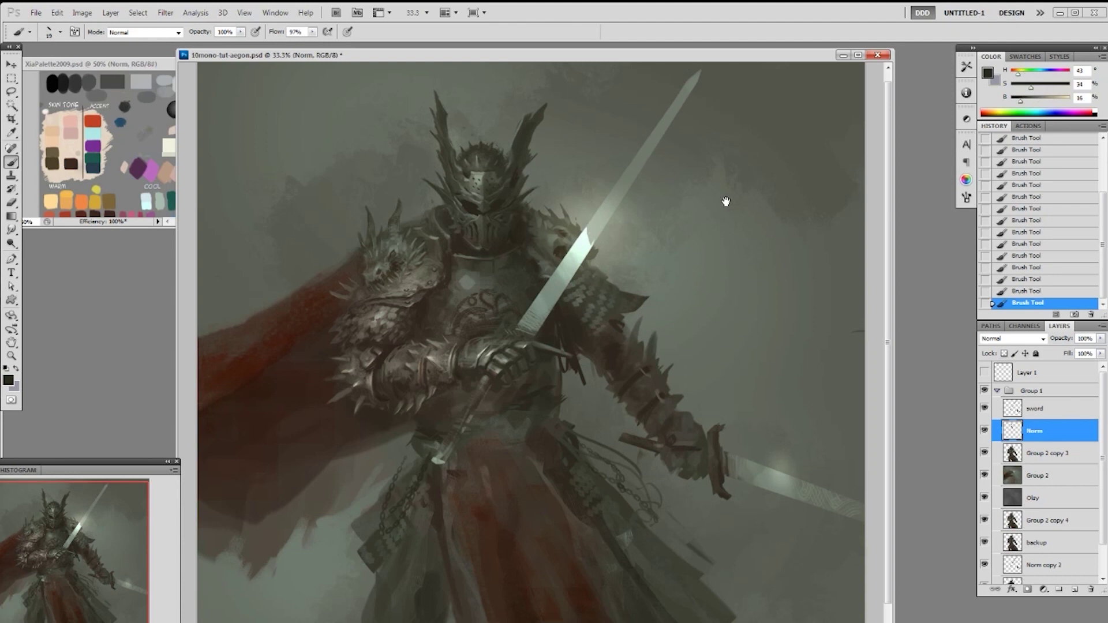
Try painting the collar beneath the visor in the cape's dark red on a fresh Norm layer
{"action": "left_click", "coordinate": [282, 341], "text": "alt"}
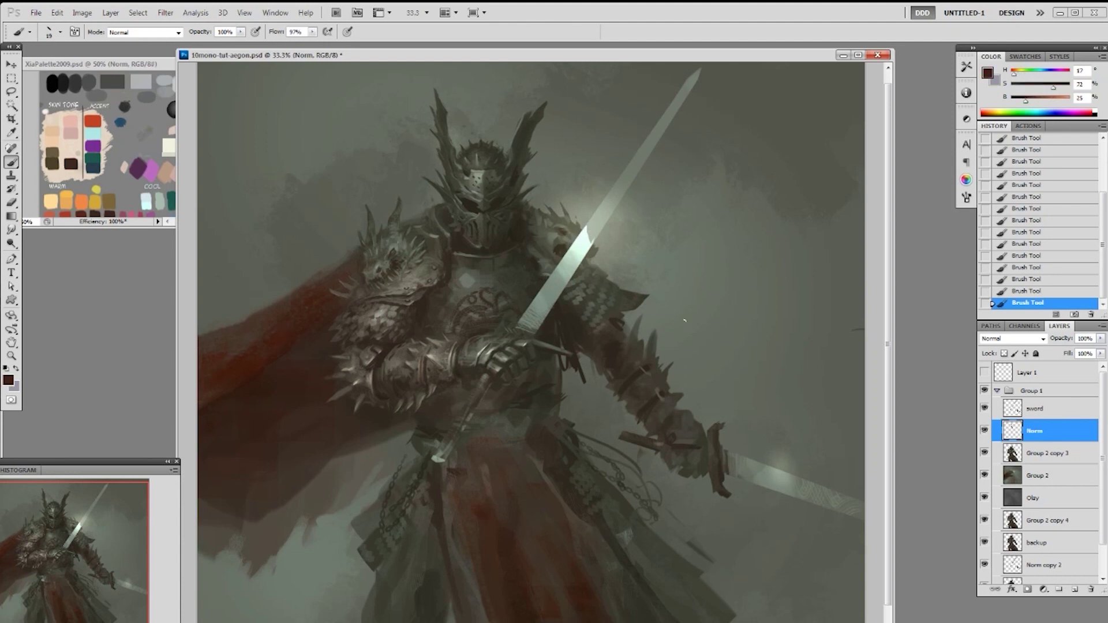
{"action": "right_click", "coordinate": [565, 342]}
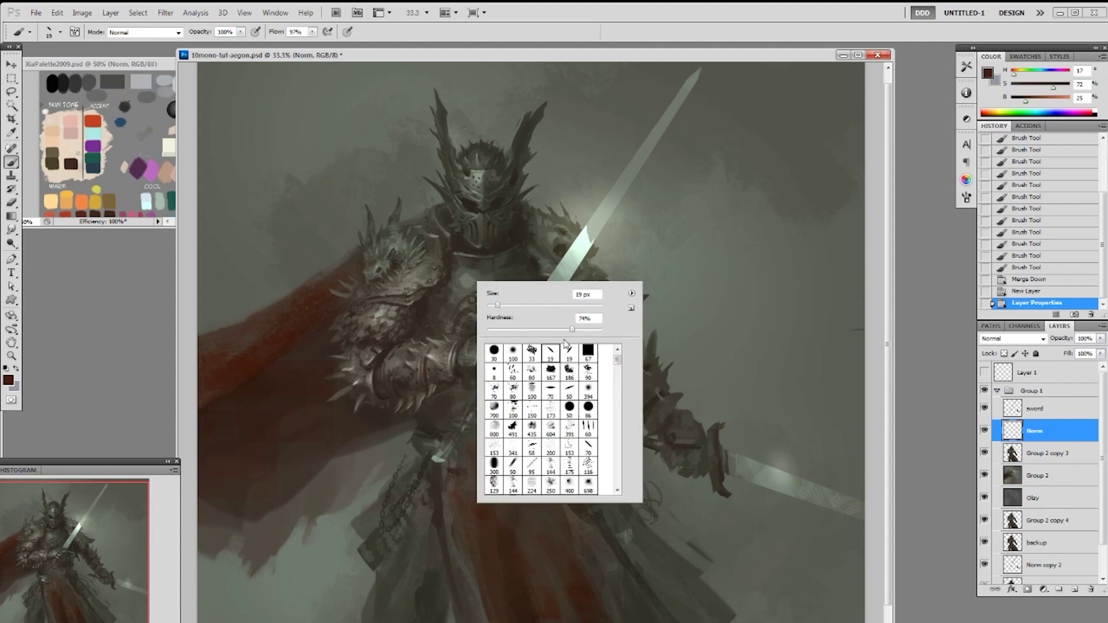
{"action": "left_click", "coordinate": [569, 351]}
{"action": "left_click_drag", "start_coordinate": [495, 254], "coordinate": [463, 245]}
{"action": "left_click_drag", "start_coordinate": [457, 233], "coordinate": [467, 247]}
Try blending the collar's left side beside the visor with tones sampled from the helmet's left jaw
{"action": "left_click", "coordinate": [460, 234], "text": "alt"}
{"action": "left_click", "coordinate": [463, 233], "text": "alt"}
{"action": "left_click", "coordinate": [470, 241]}
{"action": "left_click", "coordinate": [461, 233], "text": "alt"}
{"action": "left_click_drag", "start_coordinate": [465, 242], "coordinate": [467, 248]}
{"action": "mouse_move", "coordinate": [467, 242]}
{"action": "left_mouse_down"}
{"action": "mouse_move", "coordinate": [473, 250]}
{"action": "mouse_move", "coordinate": [464, 243]}
{"action": "left_mouse_up"}
{"action": "left_click", "coordinate": [464, 238], "text": "alt"}
Try another brush tip on the collar below the visor with a darker red sampled from the cape
{"action": "right_click", "coordinate": [491, 250]}
{"action": "left_click", "coordinate": [527, 360]}
{"action": "left_click", "coordinate": [509, 360]}
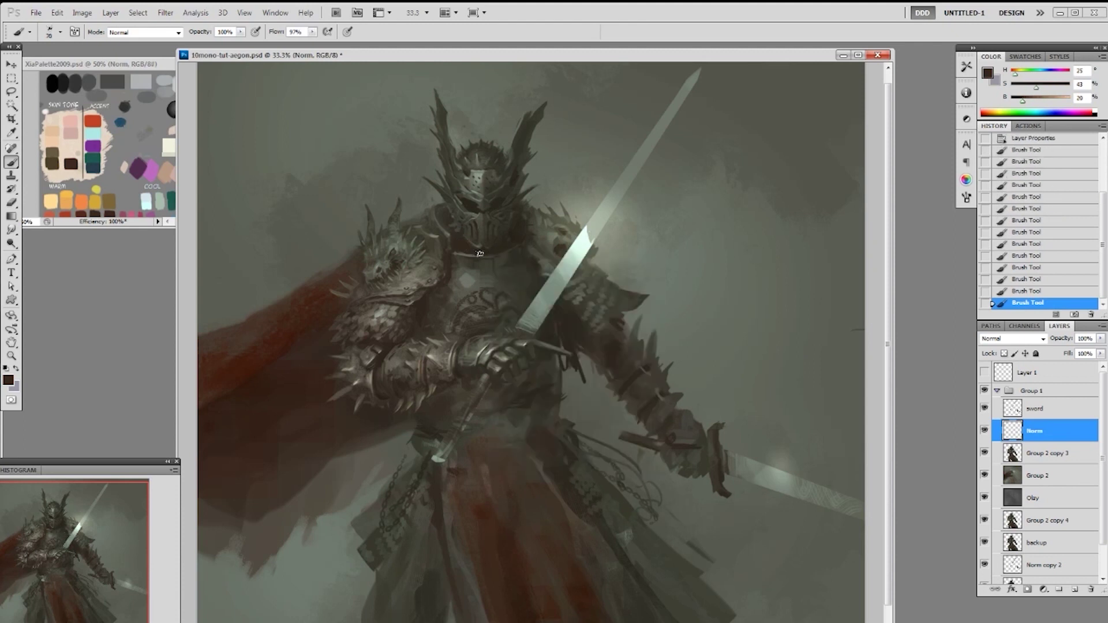
{"action": "left_click", "coordinate": [260, 360], "text": "alt"}
{"action": "key", "text": "bracketleft"}
{"action": "left_click", "coordinate": [466, 249]}
Check the painting without the Norm layer and delete that layer
{"action": "left_click", "coordinate": [984, 430]}
{"action": "left_click_drag", "start_coordinate": [1015, 427], "coordinate": [1090, 589]}
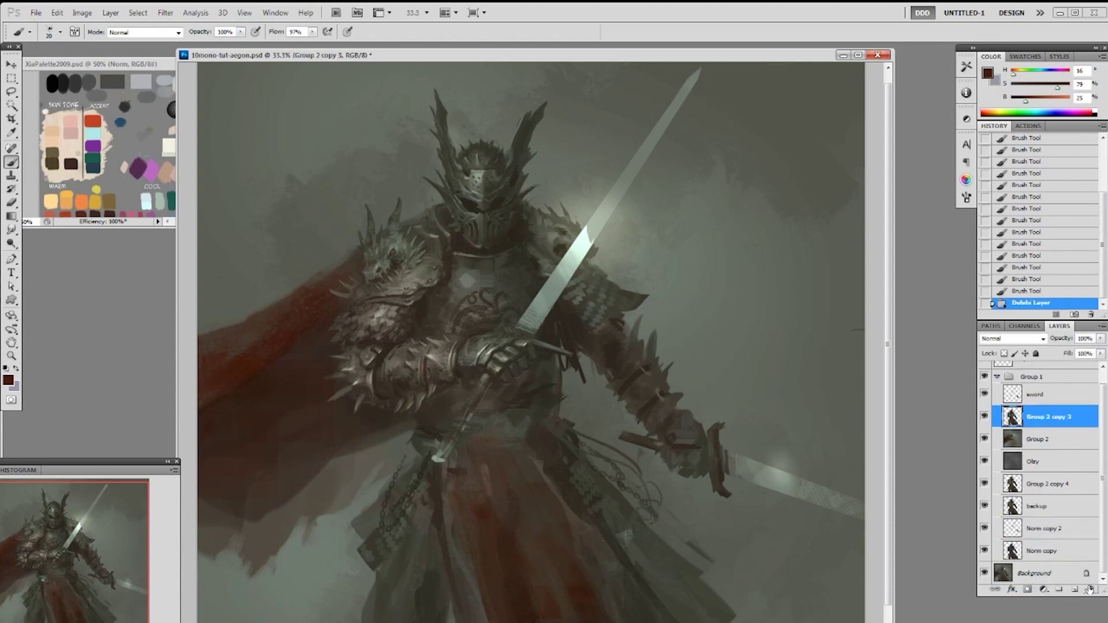
Darken the helmet's right cheek on the Group 2 copy 3 layer with a 19 px brush in a sampled tone
{"action": "right_click", "coordinate": [573, 174]}
{"action": "left_click", "coordinate": [659, 251]}
{"action": "left_click", "coordinate": [501, 221], "text": "alt"}
{"action": "mouse_move", "coordinate": [503, 222]}
{"action": "left_mouse_down"}
{"action": "mouse_move", "coordinate": [528, 240]}
{"action": "mouse_move", "coordinate": [520, 236]}
{"action": "left_mouse_up"}
{"action": "key", "text": "ctrl+z"}
{"action": "key", "text": "ctrl+z"}
{"action": "left_click", "coordinate": [511, 236], "text": "alt"}
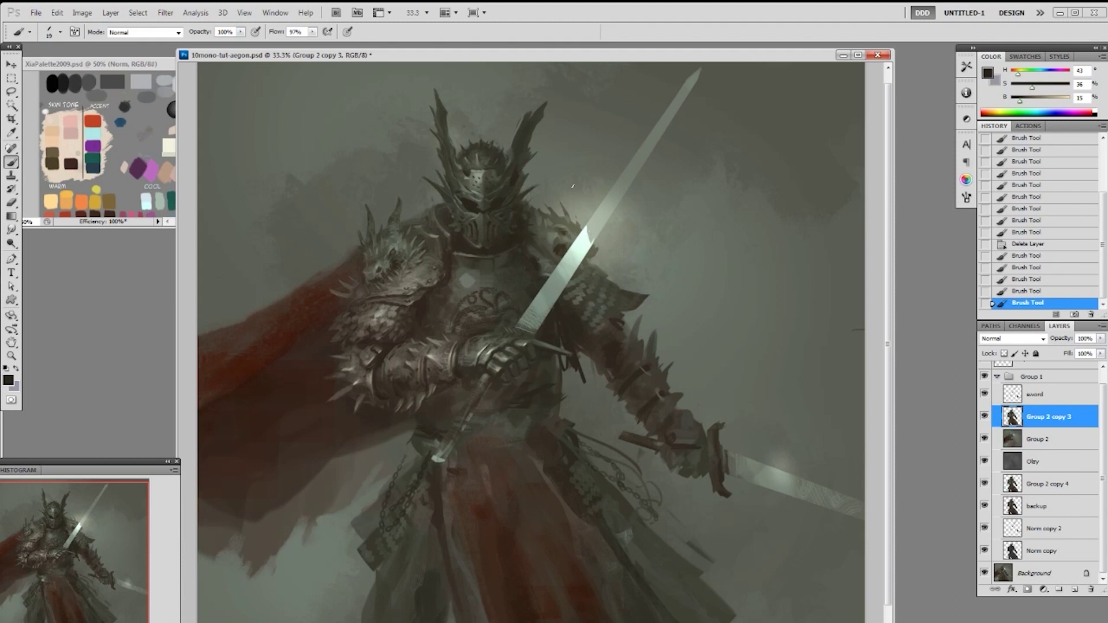
Dab a sampled tone onto the right end of the visor's eye slit
{"action": "left_click", "coordinate": [495, 204], "text": "alt"}
{"action": "left_click", "coordinate": [494, 205]}
{"action": "left_click", "coordinate": [493, 205]}
{"action": "left_click", "coordinate": [492, 205]}
{"action": "left_click", "coordinate": [493, 205]}
{"action": "left_click", "coordinate": [493, 204]}
Refine the edge above the visor's right eye slit with the 19 px tip in a sampled dark green-grey
{"action": "left_click", "coordinate": [486, 202], "text": "alt"}
{"action": "left_click", "coordinate": [564, 182]}
{"action": "right_click", "coordinate": [565, 182]}
{"action": "left_click", "coordinate": [650, 247]}
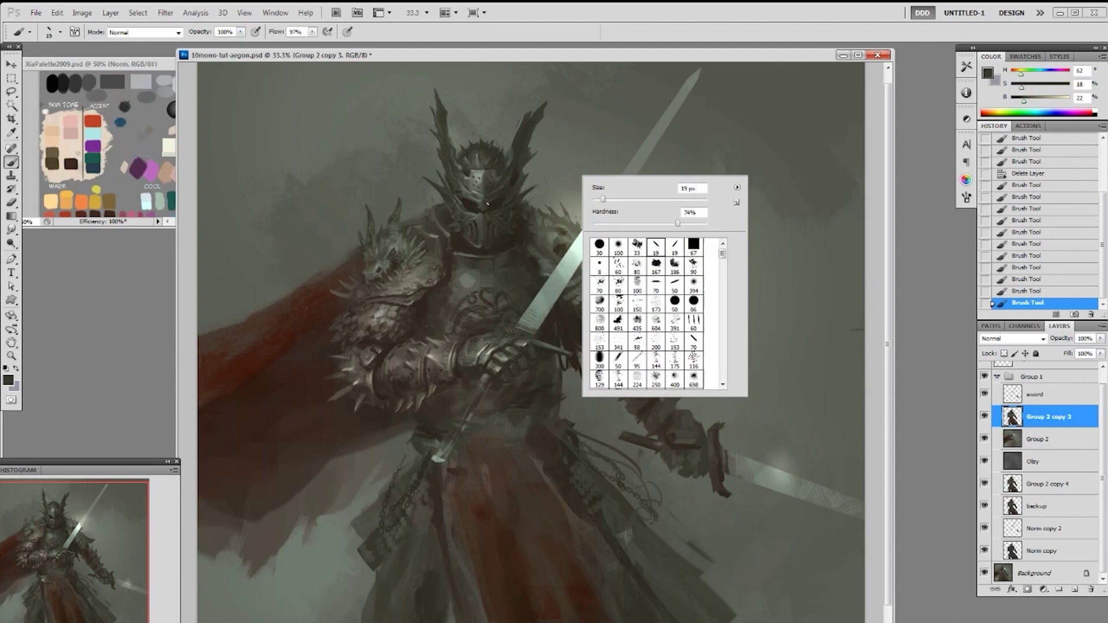
{"action": "left_click", "coordinate": [494, 200]}
{"action": "left_click", "coordinate": [493, 198]}
{"action": "left_click", "coordinate": [494, 199]}
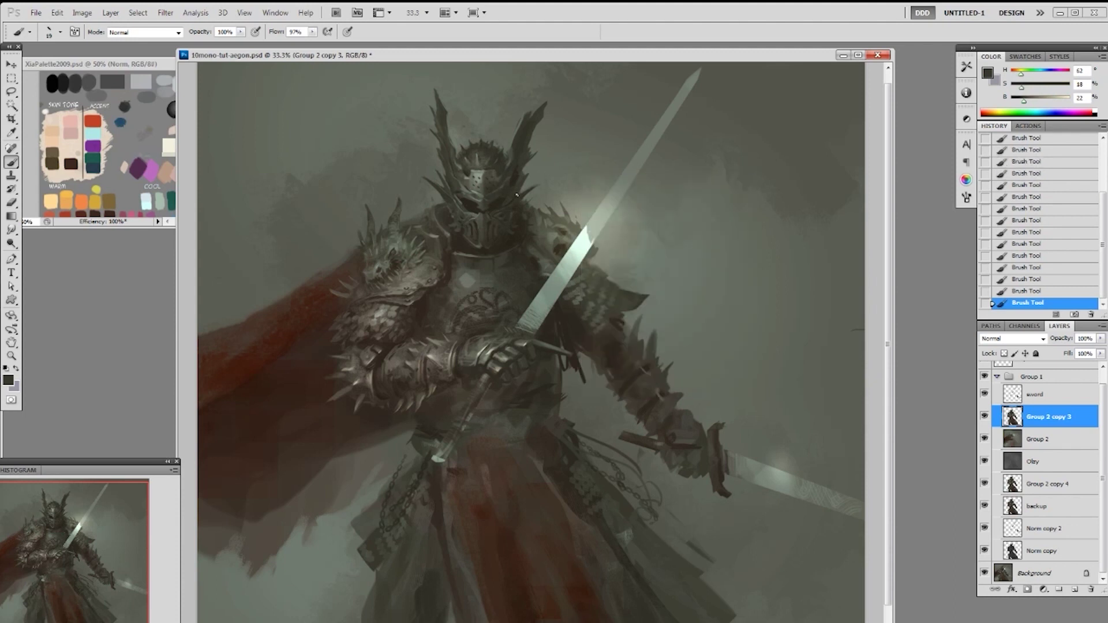
Repaint the tip of the helmet's right horn in a dark tone sampled from the horn
{"action": "right_click", "coordinate": [491, 185]}
{"action": "key", "text": "Escape"}
{"action": "left_click", "coordinate": [503, 200], "text": "alt"}
{"action": "left_click", "coordinate": [494, 173], "text": "alt"}
{"action": "left_click", "coordinate": [514, 153], "text": "alt"}
{"action": "left_click", "coordinate": [520, 122], "text": "alt"}
{"action": "left_click", "coordinate": [528, 132], "text": "alt"}
{"action": "right_click", "coordinate": [532, 134]}
{"action": "left_click", "coordinate": [607, 205]}
{"action": "left_click_drag", "start_coordinate": [538, 99], "coordinate": [529, 120]}
Trim the tip of the right horn to a sharper point with the Eraser
{"action": "key", "text": "e"}
{"action": "left_click", "coordinate": [543, 104]}
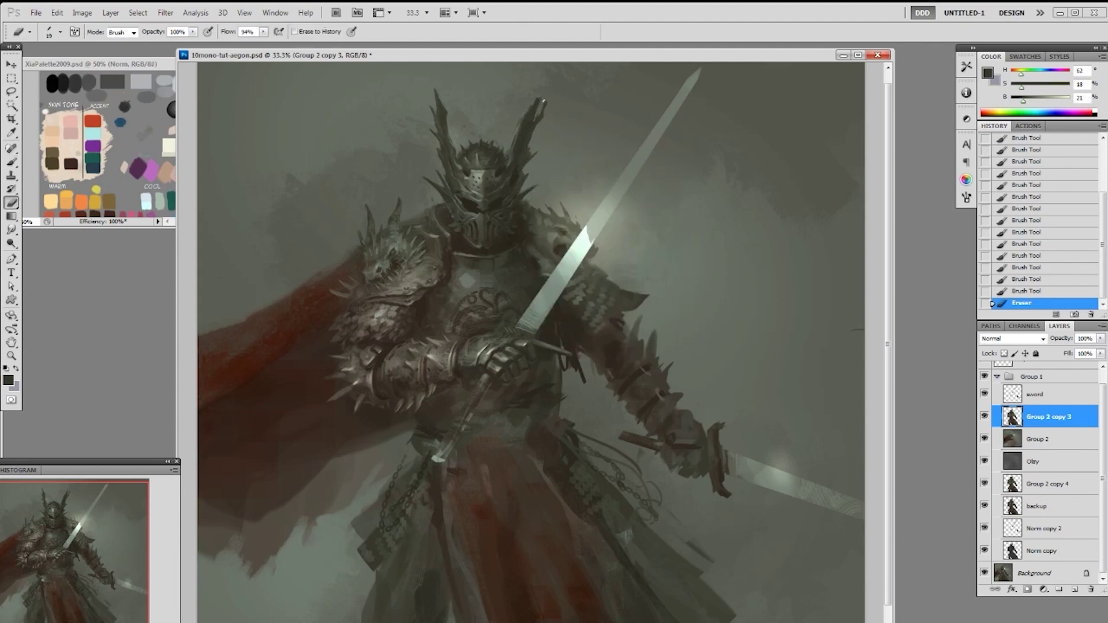
{"action": "left_click", "coordinate": [544, 102]}
{"action": "right_click", "coordinate": [544, 102]}
{"action": "left_click", "coordinate": [680, 180]}
{"action": "left_click", "coordinate": [544, 103]}
{"action": "left_click", "coordinate": [544, 103]}
Erase along the right horn's outer edge from below the tip down to its lower half
{"action": "left_click", "coordinate": [536, 108]}
{"action": "left_click", "coordinate": [540, 116]}
{"action": "left_click_drag", "start_coordinate": [541, 112], "coordinate": [530, 140]}
{"action": "left_click_drag", "start_coordinate": [533, 135], "coordinate": [530, 142]}
{"action": "left_click_drag", "start_coordinate": [532, 137], "coordinate": [525, 150]}
Repaint the lower half of the right horn with a 19 px brush in tones sampled from it
{"action": "key", "text": "b"}
{"action": "left_click", "coordinate": [522, 152], "text": "alt"}
{"action": "left_click_drag", "start_coordinate": [530, 141], "coordinate": [526, 149]}
{"action": "right_click", "coordinate": [535, 147]}
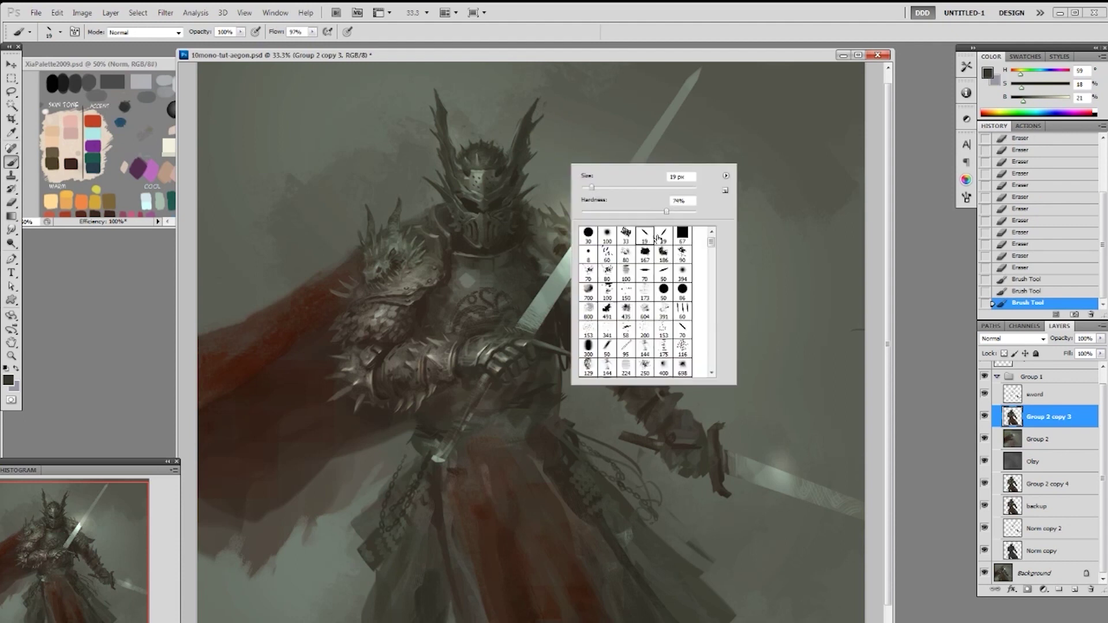
{"action": "left_click", "coordinate": [515, 163], "text": "alt"}
{"action": "left_click", "coordinate": [515, 164]}
Paint small spikes along the outer edge of the right horn's lower half in sampled green-greys
{"action": "left_click", "coordinate": [534, 140], "text": "alt"}
{"action": "left_click", "coordinate": [532, 144]}
{"action": "left_click", "coordinate": [530, 151]}
{"action": "left_click", "coordinate": [527, 158]}
{"action": "left_click", "coordinate": [525, 166]}
{"action": "left_click", "coordinate": [525, 167]}
{"action": "left_click", "coordinate": [526, 168], "text": "alt"}
{"action": "left_click_drag", "start_coordinate": [526, 168], "coordinate": [524, 172]}
{"action": "left_click_drag", "start_coordinate": [525, 171], "coordinate": [532, 158]}
{"action": "left_click", "coordinate": [524, 176], "text": "alt"}
{"action": "left_click_drag", "start_coordinate": [533, 157], "coordinate": [538, 148]}
Erase excess paint around the right horn's spikes and along its inner edge up to the tip
{"action": "key", "text": "e"}
{"action": "left_click", "coordinate": [533, 143]}
{"action": "right_click", "coordinate": [528, 140]}
{"action": "left_click", "coordinate": [527, 137]}
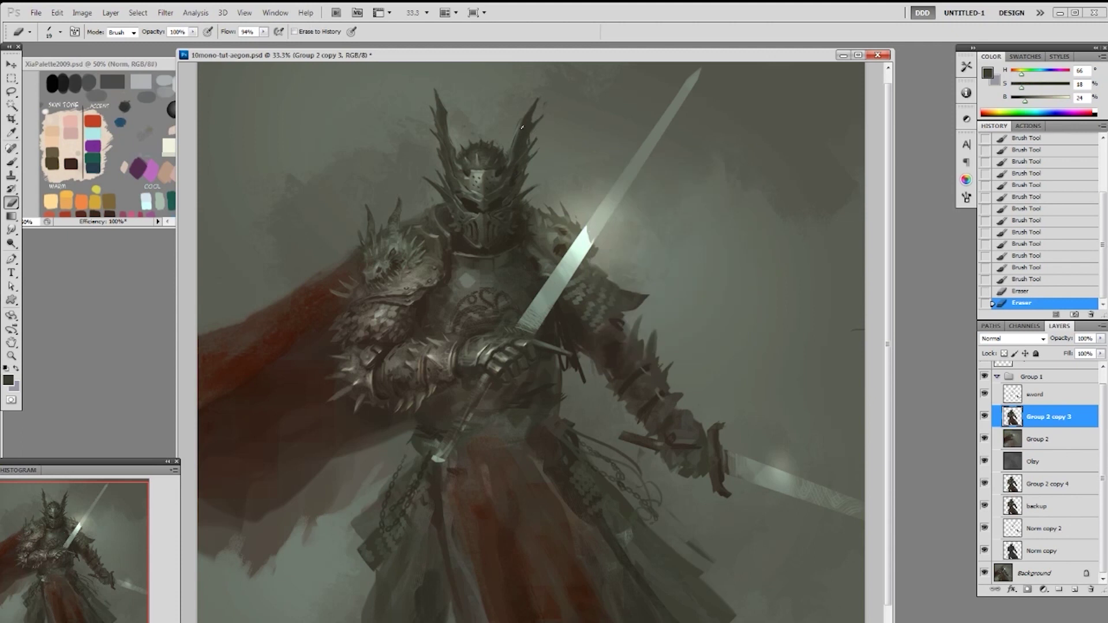
{"action": "mouse_move", "coordinate": [535, 102]}
{"action": "left_mouse_down"}
{"action": "mouse_move", "coordinate": [511, 146]}
{"action": "mouse_move", "coordinate": [517, 131]}
{"action": "left_mouse_up"}
{"action": "left_click_drag", "start_coordinate": [530, 102], "coordinate": [523, 136]}
Repaint the upper half of the right horn with short brush strokes below the tip
{"action": "key", "text": "b"}
{"action": "left_click", "coordinate": [532, 116]}
{"action": "left_click", "coordinate": [528, 121]}
{"action": "left_click", "coordinate": [526, 127]}
{"action": "left_click_drag", "start_coordinate": [528, 125], "coordinate": [524, 138]}
{"action": "left_click_drag", "start_coordinate": [530, 131], "coordinate": [529, 134]}
Add brush dabs down the right horn's lower half to its base in sampled green-greys
{"action": "left_click", "coordinate": [530, 133], "text": "alt"}
{"action": "left_click", "coordinate": [529, 135]}
{"action": "left_click", "coordinate": [524, 139]}
{"action": "left_click", "coordinate": [522, 144]}
{"action": "left_click", "coordinate": [521, 150]}
{"action": "left_click", "coordinate": [520, 156]}
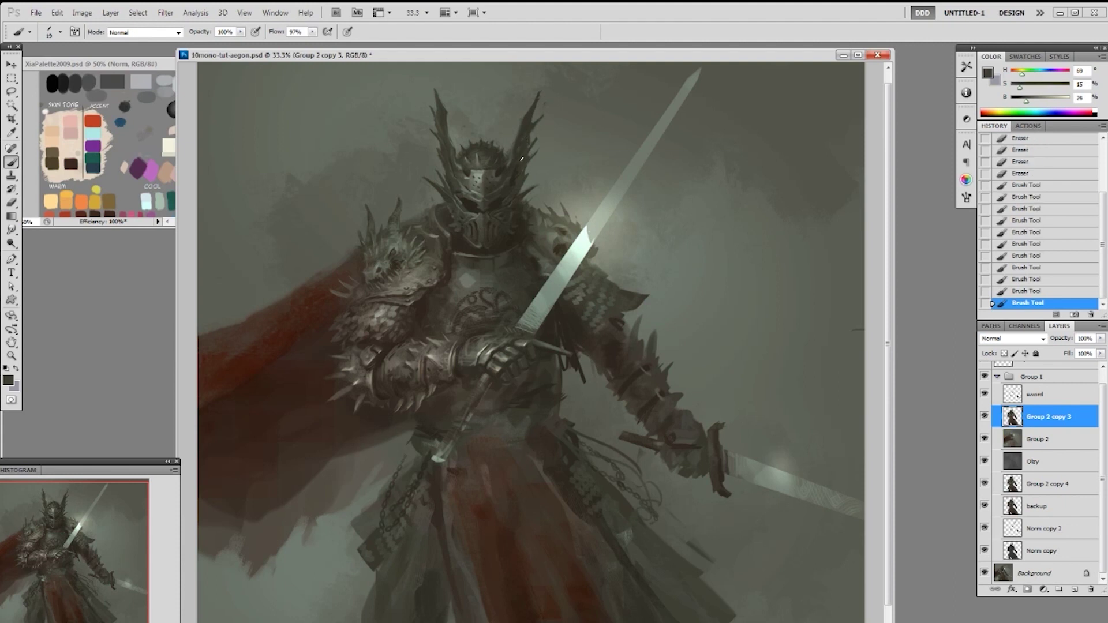
{"action": "left_click", "coordinate": [520, 169]}
{"action": "left_click", "coordinate": [519, 168], "text": "alt"}
{"action": "left_click", "coordinate": [519, 168]}
Shade the right horn's base and the helmet's right side in sampled dark tones with the 50 px round brush
{"action": "left_click", "coordinate": [517, 167], "text": "alt"}
{"action": "right_click", "coordinate": [521, 172]}
{"action": "left_click", "coordinate": [624, 294]}
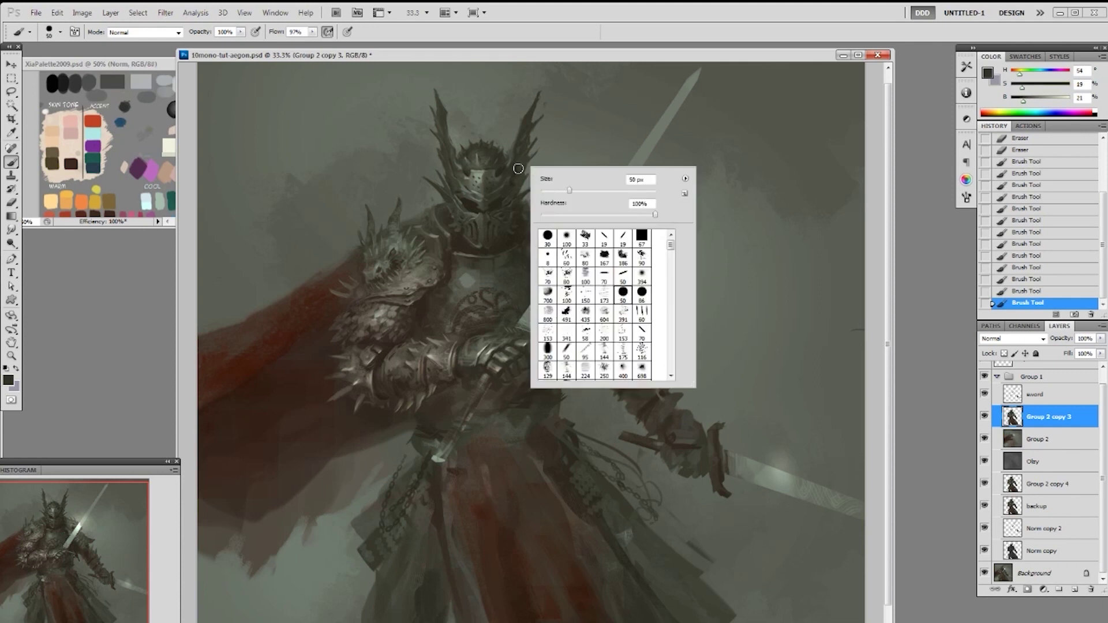
{"action": "left_click_drag", "start_coordinate": [517, 167], "coordinate": [518, 212]}
{"action": "left_click", "coordinate": [513, 200], "text": "alt"}
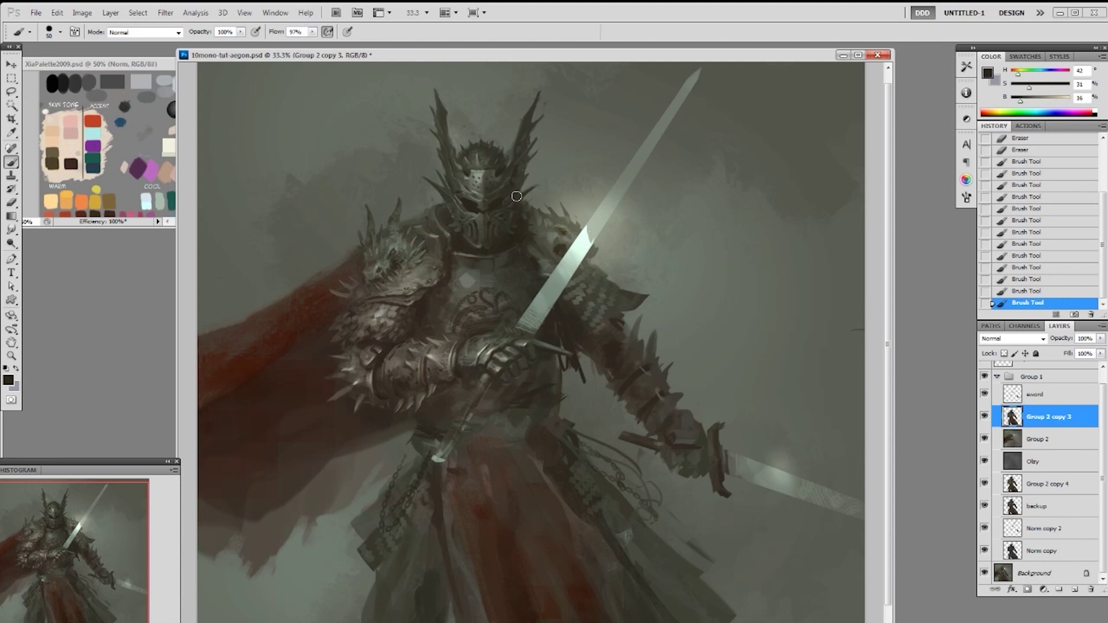
{"action": "left_click", "coordinate": [520, 164]}
Pick the 19 px brush and a sampled dark tone, then erase small bits along the right horn's inner edge
{"action": "right_click", "coordinate": [593, 74]}
{"action": "left_click", "coordinate": [671, 158]}
{"action": "key", "text": "Return"}
{"action": "left_click", "coordinate": [518, 141], "text": "alt"}
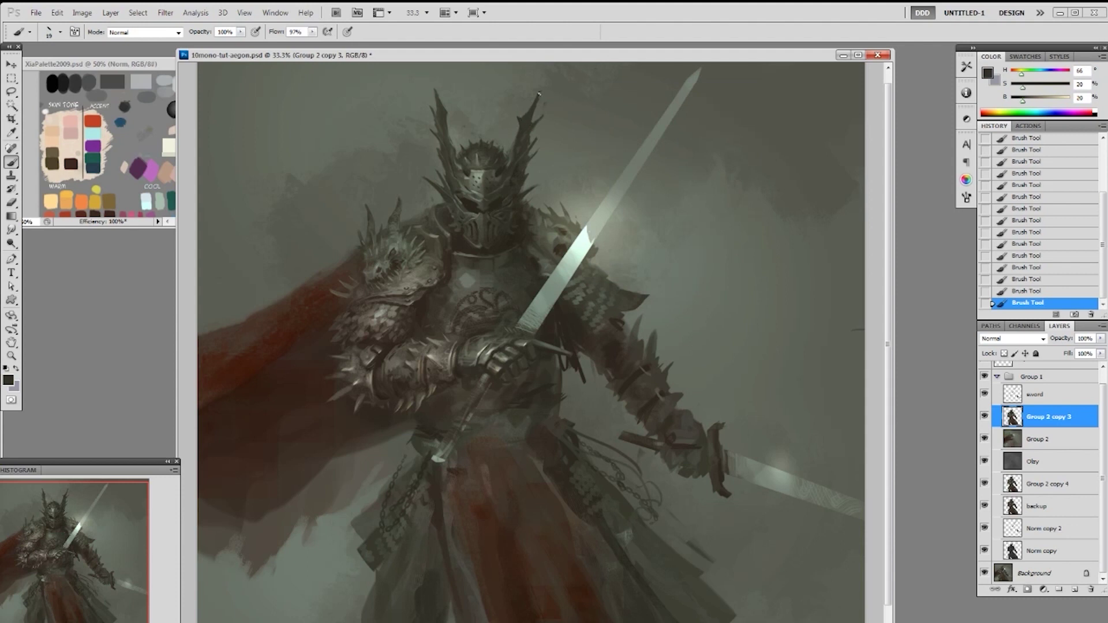
{"action": "key", "text": "e"}
{"action": "left_click", "coordinate": [519, 119]}
{"action": "left_click", "coordinate": [521, 133]}
{"action": "left_click", "coordinate": [522, 149]}
Paint short strokes down the right horn's inner edge in a light grey-green sampled from the helmet, undoing the stray dab
{"action": "key", "text": "b"}
{"action": "left_click", "coordinate": [479, 176], "text": "alt"}
{"action": "left_click", "coordinate": [485, 170]}
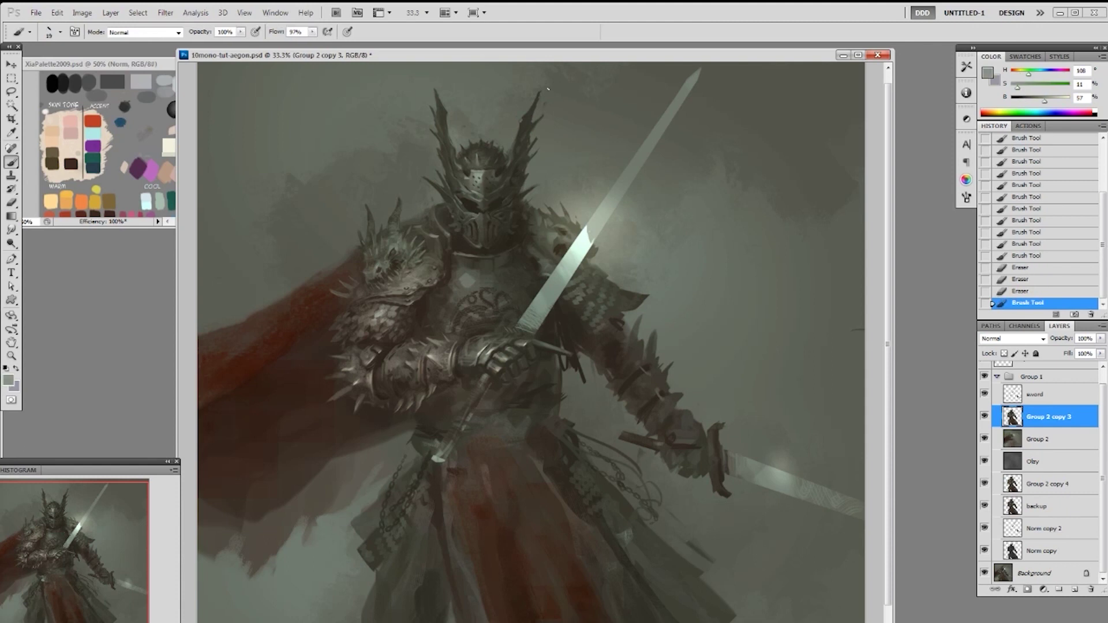
{"action": "right_click", "coordinate": [559, 84]}
{"action": "double_click", "coordinate": [651, 156]}
{"action": "key", "text": "ctrl+z"}
{"action": "left_click_drag", "start_coordinate": [522, 120], "coordinate": [520, 132]}
{"action": "left_click_drag", "start_coordinate": [522, 129], "coordinate": [515, 146]}
{"action": "left_click_drag", "start_coordinate": [517, 144], "coordinate": [513, 154]}
{"action": "left_click", "coordinate": [513, 164]}
Erase excess paint along the lower inner edge of the right horn
{"action": "key", "text": "e"}
{"action": "left_click", "coordinate": [511, 153]}
{"action": "left_click", "coordinate": [510, 144]}
{"action": "left_click_drag", "start_coordinate": [510, 144], "coordinate": [508, 152]}
{"action": "left_click_drag", "start_coordinate": [511, 147], "coordinate": [510, 156]}
{"action": "left_click_drag", "start_coordinate": [512, 153], "coordinate": [512, 166]}
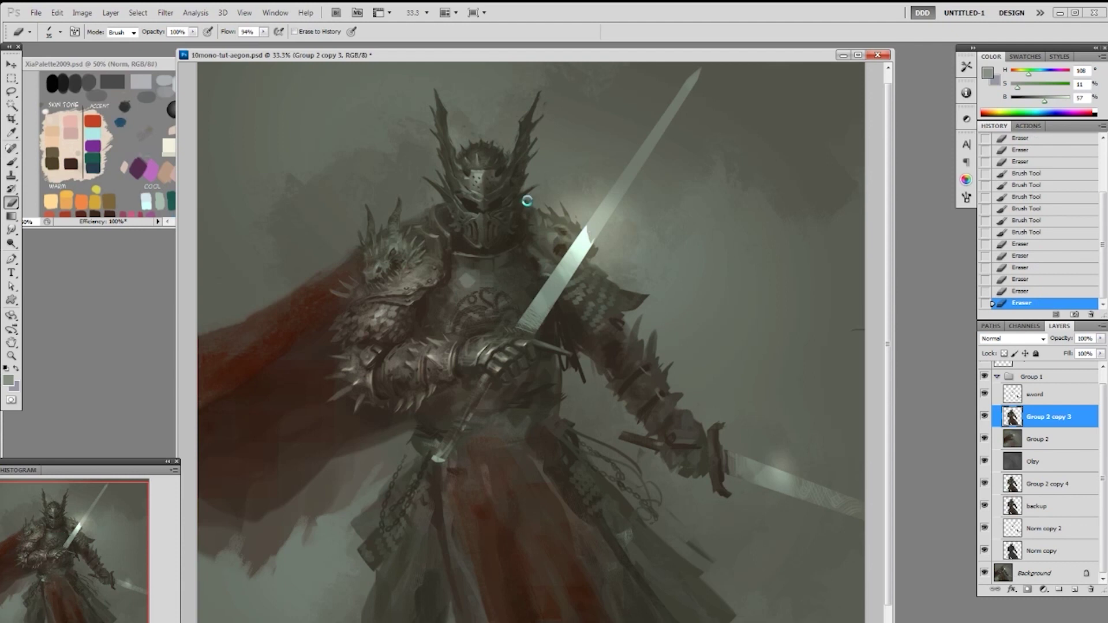
Paint a dark spike on the helmet's right side at 100% opacity and trim its outer edge with the eraser
{"action": "key", "text": "b"}
{"action": "left_click", "coordinate": [530, 186], "text": "alt"}
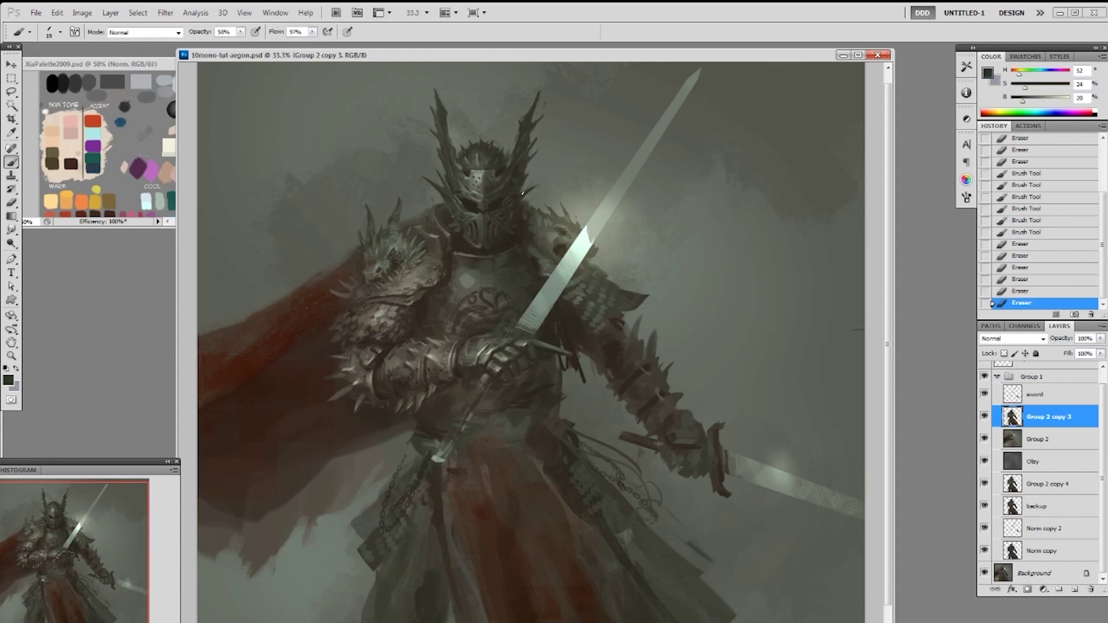
{"action": "key", "text": "0"}
{"action": "left_click_drag", "start_coordinate": [521, 194], "coordinate": [534, 186]}
{"action": "key", "text": "e"}
{"action": "left_click_drag", "start_coordinate": [532, 190], "coordinate": [535, 185]}
{"action": "left_click_drag", "start_coordinate": [531, 191], "coordinate": [533, 188]}
Rework the spikes on the helmet's right side with short strokes in sampled dark tones
{"action": "key", "text": "b"}
{"action": "left_click", "coordinate": [518, 205], "text": "alt"}
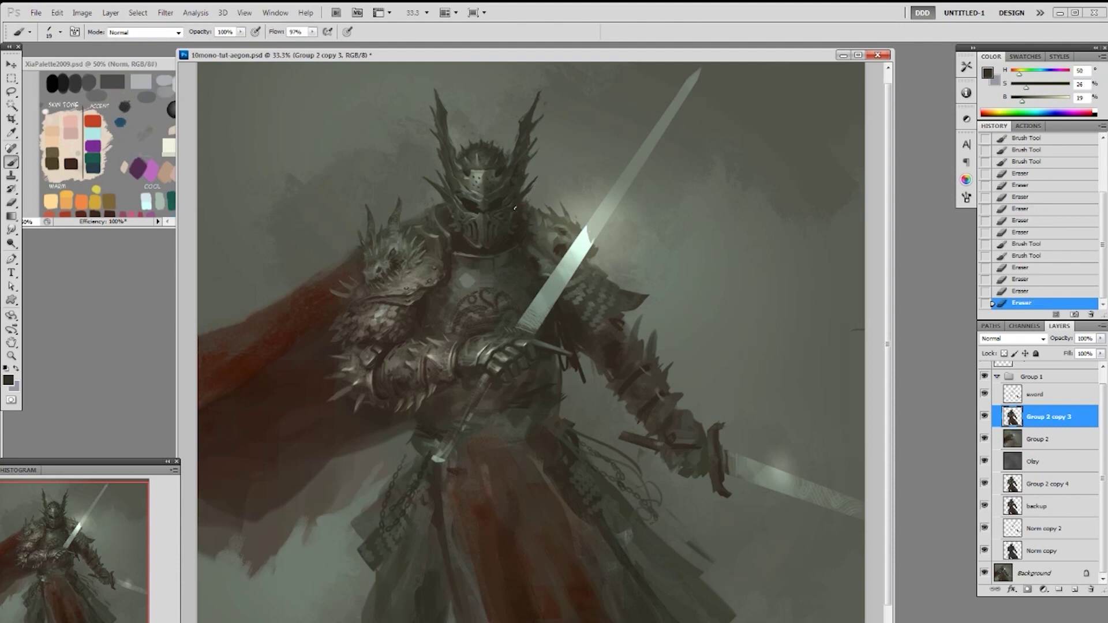
{"action": "left_click", "coordinate": [528, 187]}
{"action": "left_click_drag", "start_coordinate": [529, 187], "coordinate": [515, 205]}
{"action": "left_click", "coordinate": [509, 201], "text": "alt"}
{"action": "left_click", "coordinate": [492, 173], "text": "alt"}
{"action": "left_click", "coordinate": [519, 201], "text": "alt"}
{"action": "left_click_drag", "start_coordinate": [522, 199], "coordinate": [515, 206]}
{"action": "left_click", "coordinate": [528, 193]}
{"action": "left_click", "coordinate": [520, 211]}
Erase stray paint outside the helmet's right cheek, from the spikes down toward the neck
{"action": "key", "text": "e"}
{"action": "left_click", "coordinate": [534, 194]}
{"action": "left_click", "coordinate": [526, 214]}
{"action": "left_click", "coordinate": [520, 232]}
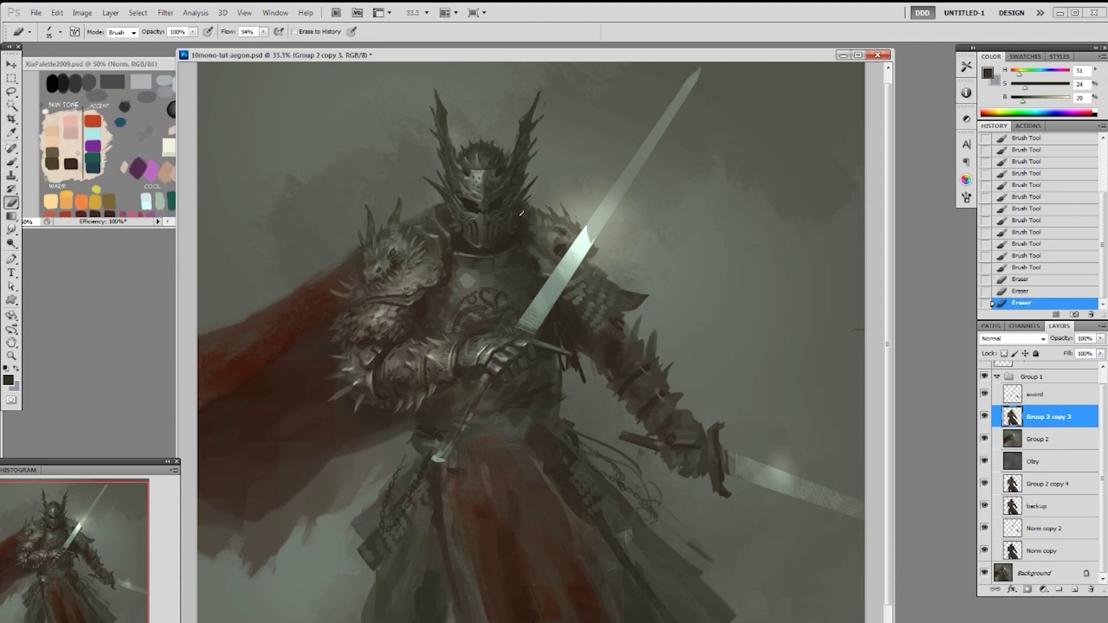
Repaint the small spikes and the right cheek edge of the helmet in resampled dark olive tones
{"action": "key", "text": "b"}
{"action": "left_click", "coordinate": [530, 197]}
{"action": "left_click", "coordinate": [532, 195]}
{"action": "left_click", "coordinate": [532, 195]}
{"action": "left_click", "coordinate": [534, 199]}
{"action": "left_click", "coordinate": [524, 221], "text": "alt"}
{"action": "left_click_drag", "start_coordinate": [525, 217], "coordinate": [521, 222]}
{"action": "left_click_drag", "start_coordinate": [522, 214], "coordinate": [514, 213]}
{"action": "left_click", "coordinate": [515, 211], "text": "alt"}
{"action": "left_click", "coordinate": [512, 214], "text": "alt"}
{"action": "left_click", "coordinate": [522, 200]}
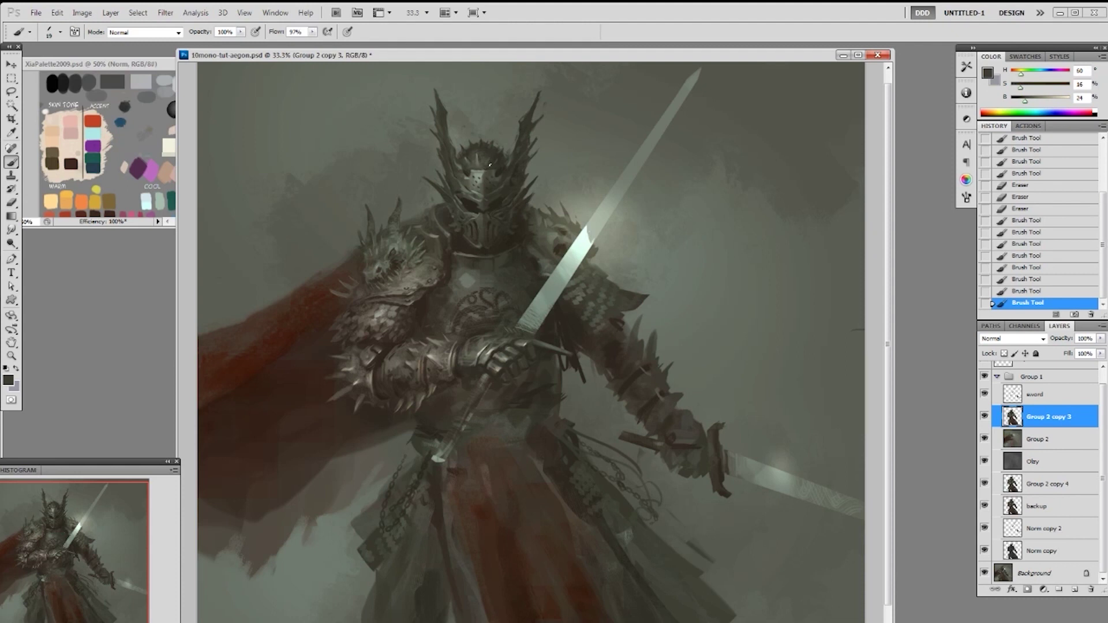
Add a new Norm layer above Group 2 copy 3 and paint short grey-green strokes on the helmet's brow
{"action": "key", "text": "ctrl+alt+shift+n"}
{"action": "left_click", "coordinate": [477, 161], "text": "alt"}
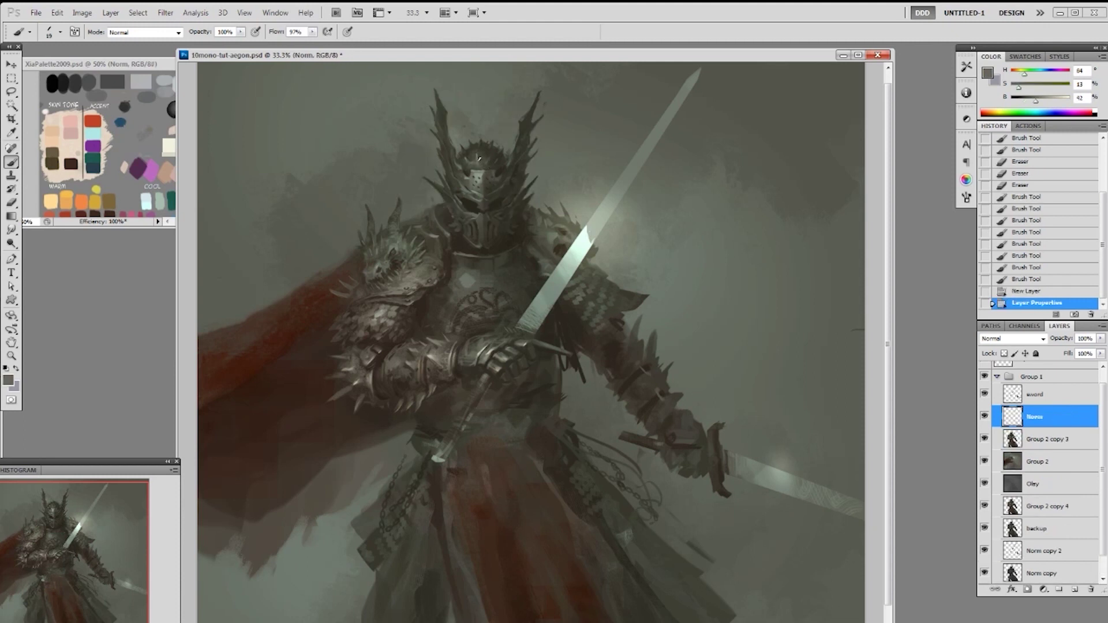
{"action": "left_click_drag", "start_coordinate": [470, 162], "coordinate": [479, 155]}
{"action": "left_click", "coordinate": [474, 161], "text": "alt"}
{"action": "left_click", "coordinate": [475, 161], "text": "alt"}
{"action": "left_click", "coordinate": [476, 160], "text": "alt"}
{"action": "left_click", "coordinate": [475, 159], "text": "alt"}
{"action": "left_click", "coordinate": [473, 156], "text": "alt"}
{"action": "key", "text": "ctrl+z"}
{"action": "left_click_drag", "start_coordinate": [480, 150], "coordinate": [480, 155]}
{"action": "left_click_drag", "start_coordinate": [483, 151], "coordinate": [481, 156]}
{"action": "left_click", "coordinate": [477, 161], "text": "alt"}
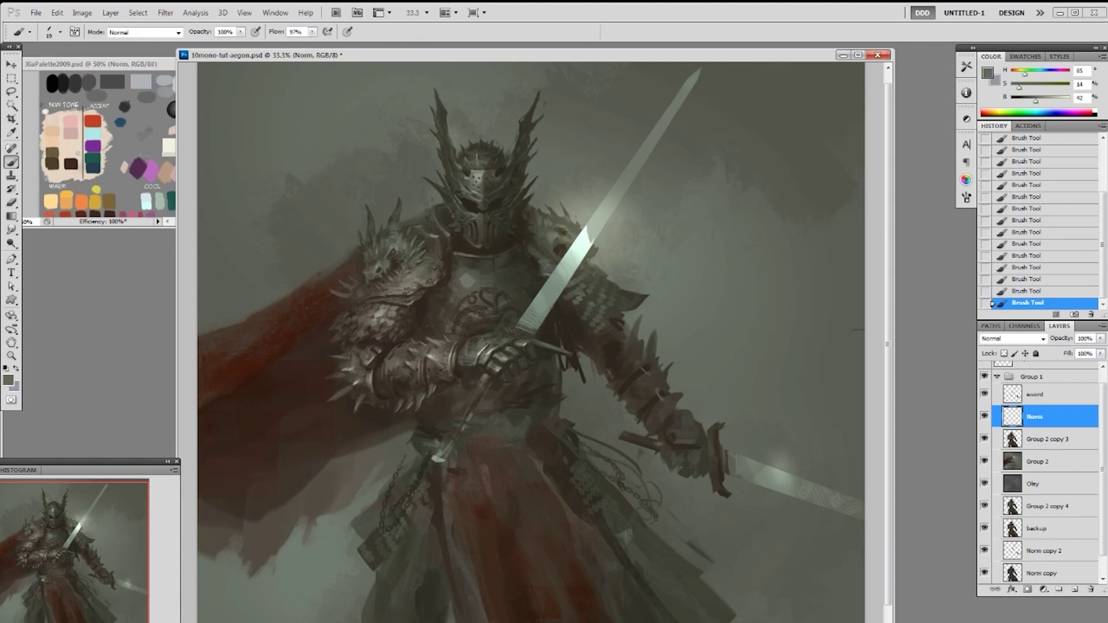
Touch up the right side of the helmet's crown and the visor's lower edge above the collar in sampled tones
{"action": "left_click", "coordinate": [477, 167], "text": "alt"}
{"action": "left_click", "coordinate": [491, 161], "text": "alt"}
{"action": "left_click", "coordinate": [501, 162], "text": "alt"}
{"action": "left_click", "coordinate": [511, 168], "text": "alt"}
{"action": "left_click", "coordinate": [482, 249], "text": "alt"}
{"action": "left_click", "coordinate": [485, 244], "text": "alt"}
{"action": "left_click", "coordinate": [497, 248], "text": "alt"}
{"action": "left_click", "coordinate": [488, 242], "text": "alt"}
{"action": "left_click", "coordinate": [486, 237], "text": "alt"}
Flip the canvas horizontally, choose another brush and dab the visor's eye area
{"action": "key", "text": "F2"}
{"action": "right_click", "coordinate": [799, 387]}
{"action": "left_click", "coordinate": [890, 455]}
{"action": "left_click", "coordinate": [608, 209]}
{"action": "left_click", "coordinate": [611, 217], "text": "alt"}
Paint dark strokes and dabs on the left cheek of the visor with a larger brush
{"action": "key", "text": "]"}
{"action": "left_click_drag", "start_coordinate": [581, 212], "coordinate": [588, 218]}
{"action": "left_click_drag", "start_coordinate": [583, 213], "coordinate": [590, 220]}
{"action": "left_click", "coordinate": [588, 218]}
{"action": "left_click", "coordinate": [585, 215]}
{"action": "left_click", "coordinate": [581, 212]}
{"action": "left_click", "coordinate": [580, 209]}
{"action": "left_click", "coordinate": [583, 208]}
{"action": "left_click", "coordinate": [585, 207]}
Darken the area beside the visor's eye slit with short strokes in resampled tones
{"action": "left_click", "coordinate": [588, 207], "text": "alt"}
{"action": "left_click", "coordinate": [593, 206]}
{"action": "left_click", "coordinate": [585, 217], "text": "alt"}
{"action": "left_click_drag", "start_coordinate": [594, 206], "coordinate": [601, 219]}
{"action": "left_click", "coordinate": [580, 208], "text": "alt"}
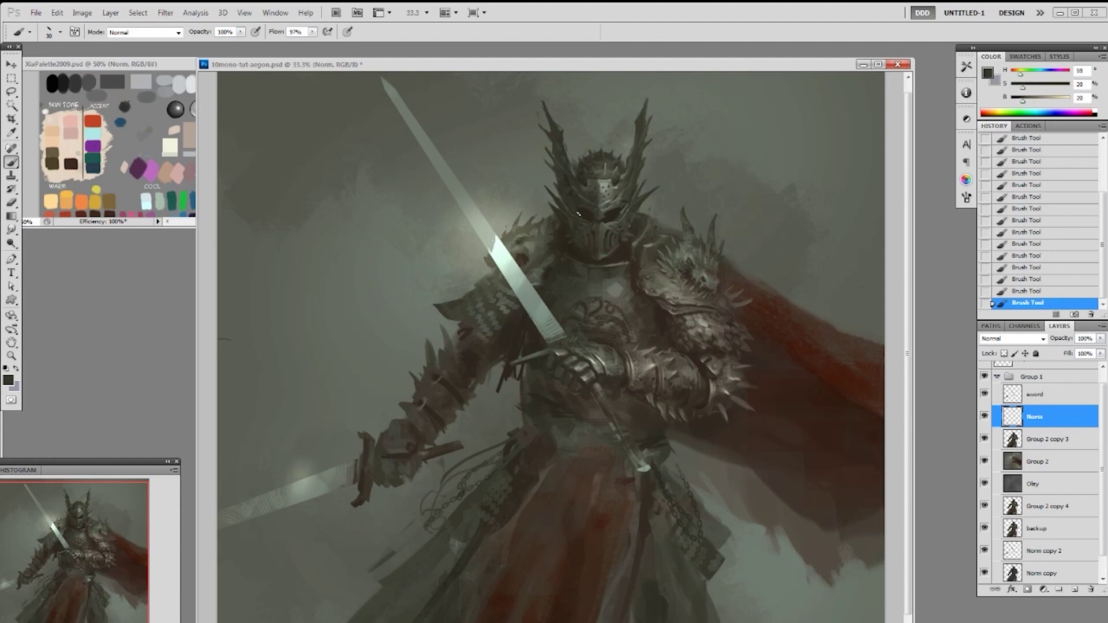
Shade the lower visor in sampled grey-greens with the 19 px brush at 30% opacity
{"action": "left_click", "coordinate": [576, 247], "text": "alt"}
{"action": "left_click", "coordinate": [603, 187], "text": "alt"}
{"action": "key", "text": "3"}
{"action": "right_click", "coordinate": [597, 248]}
{"action": "left_click", "coordinate": [714, 315]}
{"action": "left_click", "coordinate": [577, 233]}
{"action": "right_click", "coordinate": [615, 242]}
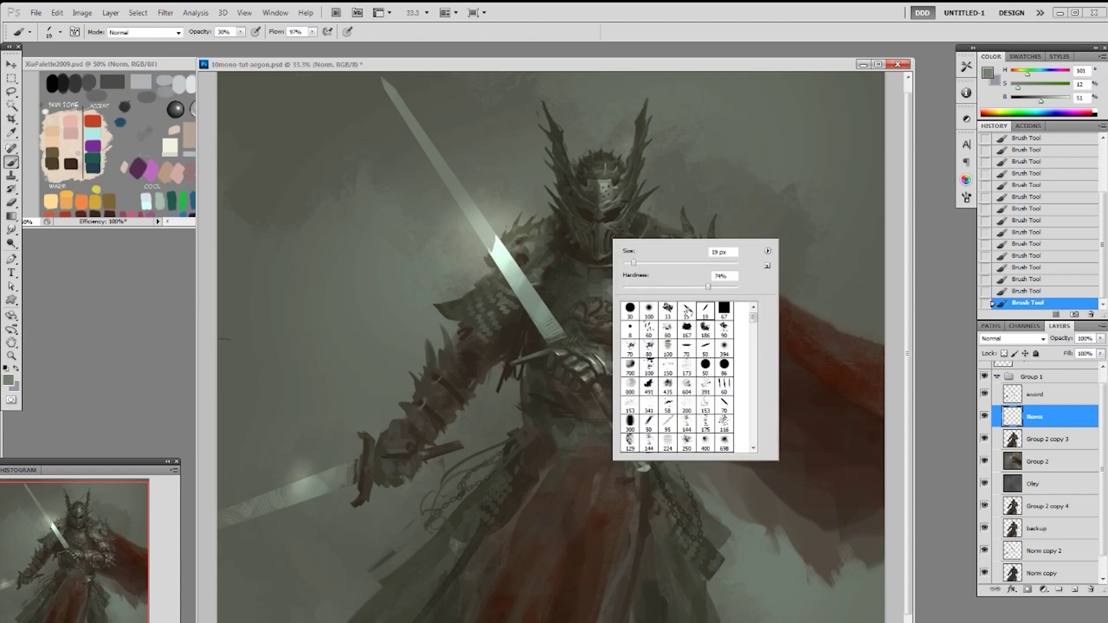
{"action": "left_click", "coordinate": [594, 250], "text": "alt"}
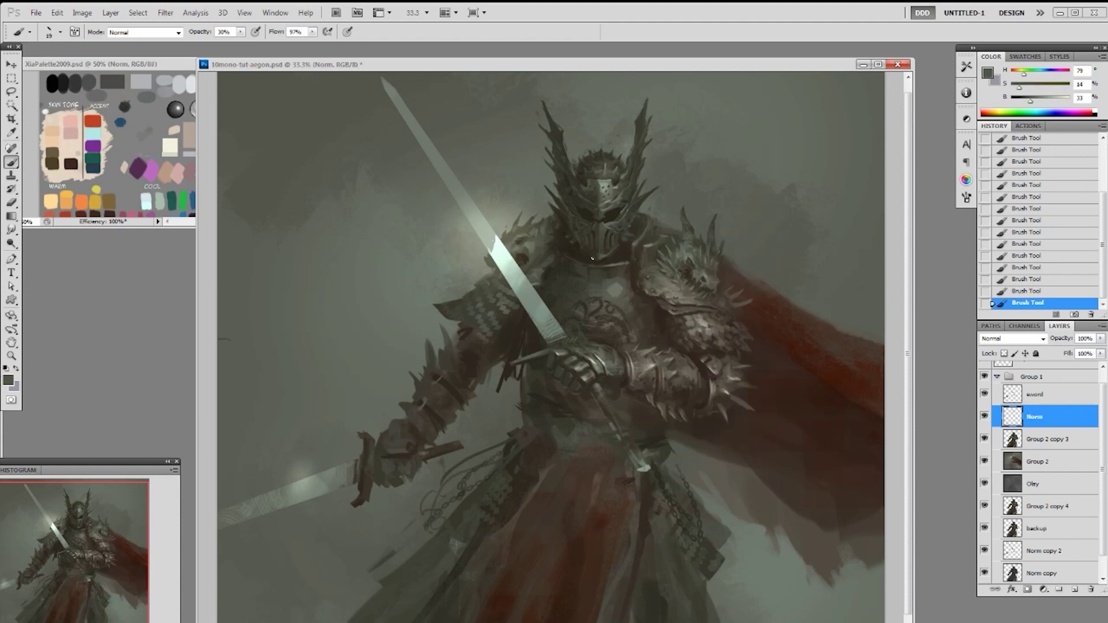
{"action": "left_click", "coordinate": [591, 245], "text": "alt"}
{"action": "left_click", "coordinate": [564, 231], "text": "alt"}
Refine the visor's left half and lower edge at 100% opacity in repeatedly sampled tones
{"action": "key", "text": "0"}
{"action": "left_click", "coordinate": [596, 214], "text": "alt"}
{"action": "left_click", "coordinate": [584, 221], "text": "alt"}
{"action": "left_click", "coordinate": [595, 221], "text": "alt"}
{"action": "left_click", "coordinate": [576, 225], "text": "alt"}
{"action": "left_click", "coordinate": [592, 208], "text": "alt"}
{"action": "left_click", "coordinate": [574, 222], "text": "alt"}
{"action": "left_click", "coordinate": [575, 234], "text": "alt"}
{"action": "left_click", "coordinate": [572, 240], "text": "alt"}
{"action": "left_click", "coordinate": [572, 242], "text": "alt"}
On the Group 2 copy 3 layer, erase paint around the helmet's left spikes with a small eraser
{"action": "left_click", "coordinate": [1035, 444]}
{"action": "key", "text": "e"}
{"action": "right_click", "coordinate": [544, 188]}
{"action": "left_click", "coordinate": [630, 265]}
{"action": "left_click", "coordinate": [540, 186]}
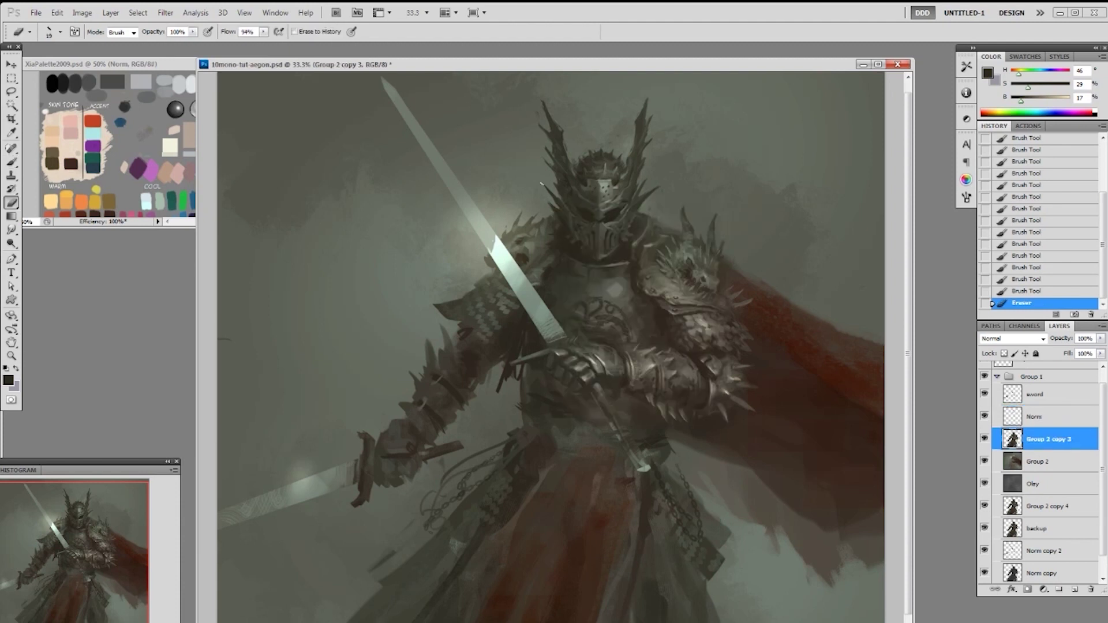
{"action": "left_click_drag", "start_coordinate": [547, 188], "coordinate": [559, 209]}
Paint a dark spike on the helmet's left side below the horn in a sampled tone
{"action": "key", "text": "b"}
{"action": "left_click", "coordinate": [559, 212], "text": "alt"}
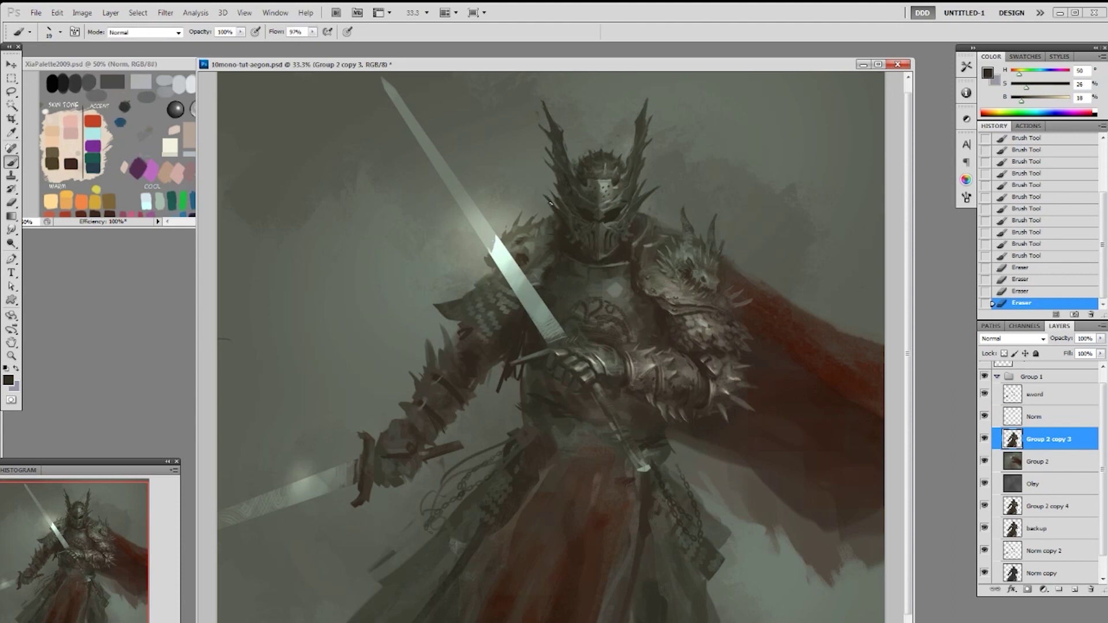
{"action": "left_click_drag", "start_coordinate": [556, 208], "coordinate": [548, 197]}
{"action": "left_click_drag", "start_coordinate": [557, 211], "coordinate": [552, 202]}
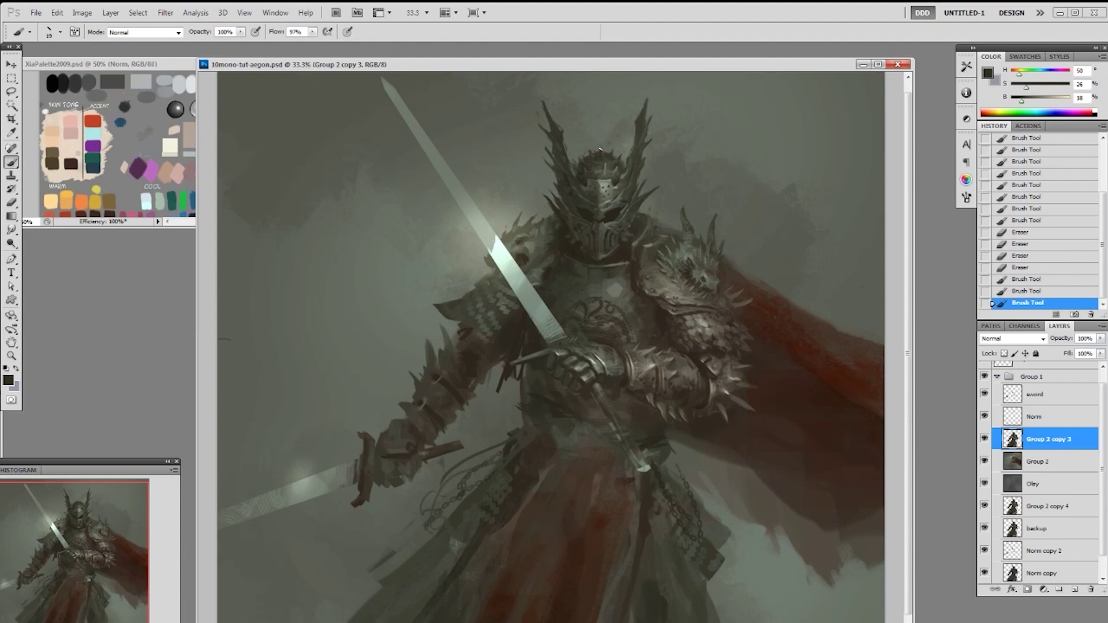
Add dark dabs midway up the left horn and trim its outer edge near the tip with the eraser
{"action": "left_click", "coordinate": [554, 137], "text": "alt"}
{"action": "left_click", "coordinate": [553, 137]}
{"action": "left_click", "coordinate": [552, 137]}
{"action": "left_click", "coordinate": [551, 136]}
{"action": "key", "text": "e"}
{"action": "left_click", "coordinate": [539, 117]}
{"action": "left_click", "coordinate": [540, 116]}
{"action": "left_click", "coordinate": [540, 114]}
{"action": "left_click", "coordinate": [541, 115]}
Add small brush dabs down the left horn from its tip and sample a light grey-green from the helmet's forehead
{"action": "key", "text": "b"}
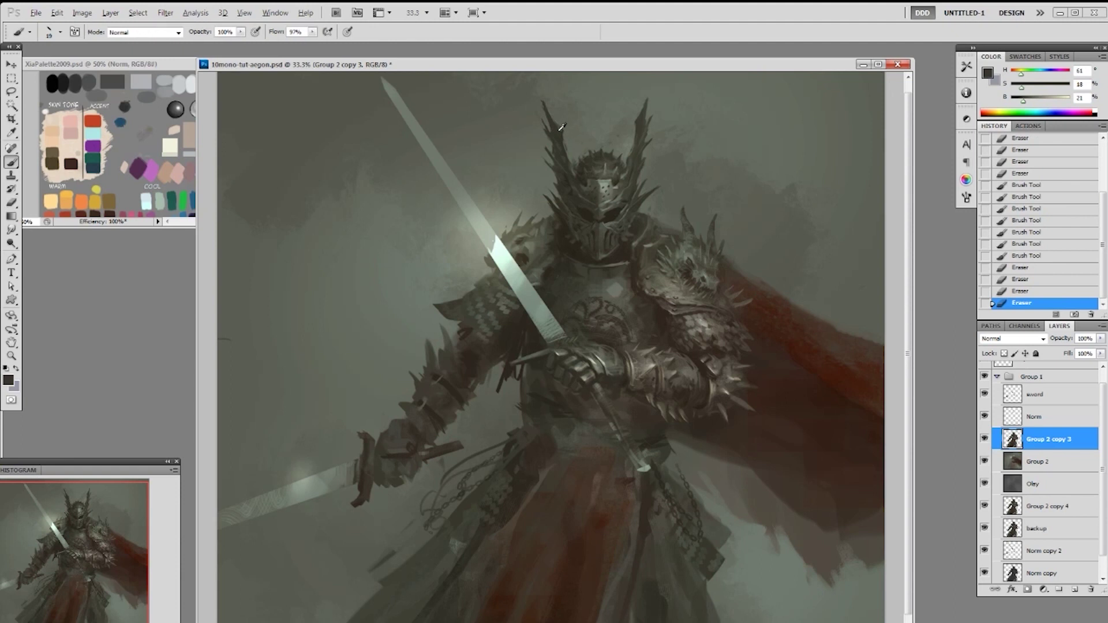
{"action": "left_click", "coordinate": [546, 109]}
{"action": "left_click", "coordinate": [550, 113]}
{"action": "left_click", "coordinate": [551, 117]}
{"action": "left_click", "coordinate": [554, 121]}
{"action": "left_click", "coordinate": [556, 125]}
{"action": "left_click", "coordinate": [559, 128]}
{"action": "left_click", "coordinate": [559, 130]}
{"action": "left_click", "coordinate": [560, 132]}
{"action": "left_click", "coordinate": [601, 185], "text": "alt"}
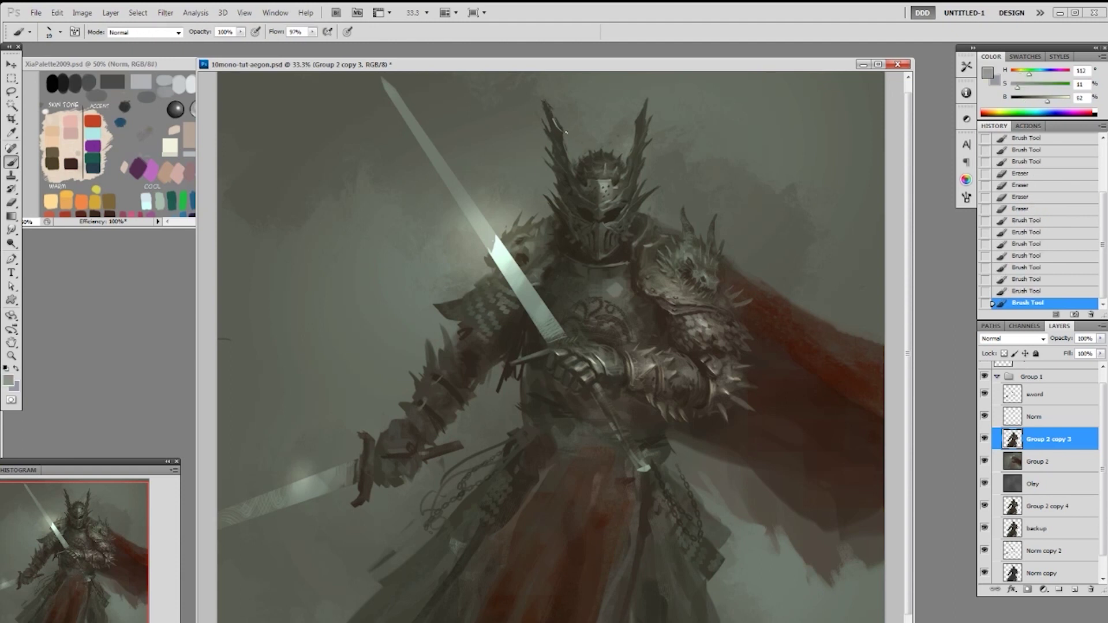
Trim the left horn's outer edge with the eraser, working from the tip down to the spikes at its base
{"action": "left_click", "coordinate": [571, 106]}
{"action": "key", "text": "e"}
{"action": "left_click", "coordinate": [548, 107]}
{"action": "left_click", "coordinate": [544, 103]}
{"action": "left_click", "coordinate": [540, 99]}
{"action": "left_click", "coordinate": [537, 96]}
{"action": "left_click", "coordinate": [542, 115]}
{"action": "left_click", "coordinate": [544, 128]}
{"action": "left_click", "coordinate": [546, 140]}
{"action": "left_click", "coordinate": [547, 153]}
{"action": "left_click", "coordinate": [548, 169]}
{"action": "left_click", "coordinate": [549, 169]}
{"action": "left_click", "coordinate": [557, 181]}
{"action": "left_click", "coordinate": [558, 184]}
{"action": "left_click", "coordinate": [558, 186]}
{"action": "left_click", "coordinate": [559, 188]}
{"action": "left_click", "coordinate": [601, 200]}
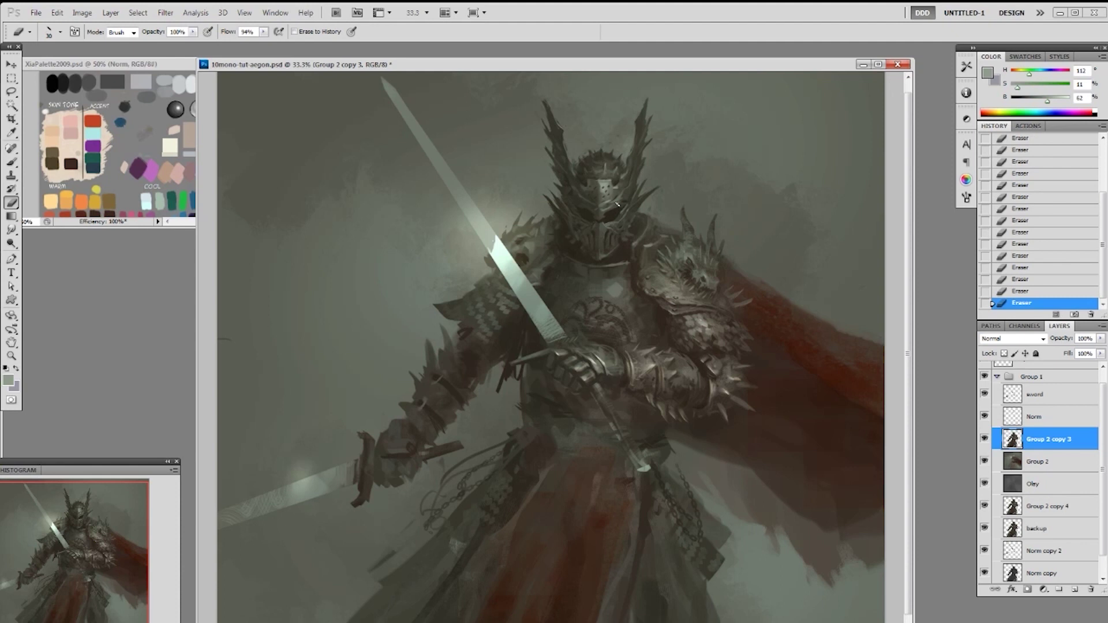
Sample a dark tone from the visor and brush it from the lower visor down to the collar's left end
{"action": "key", "text": "b"}
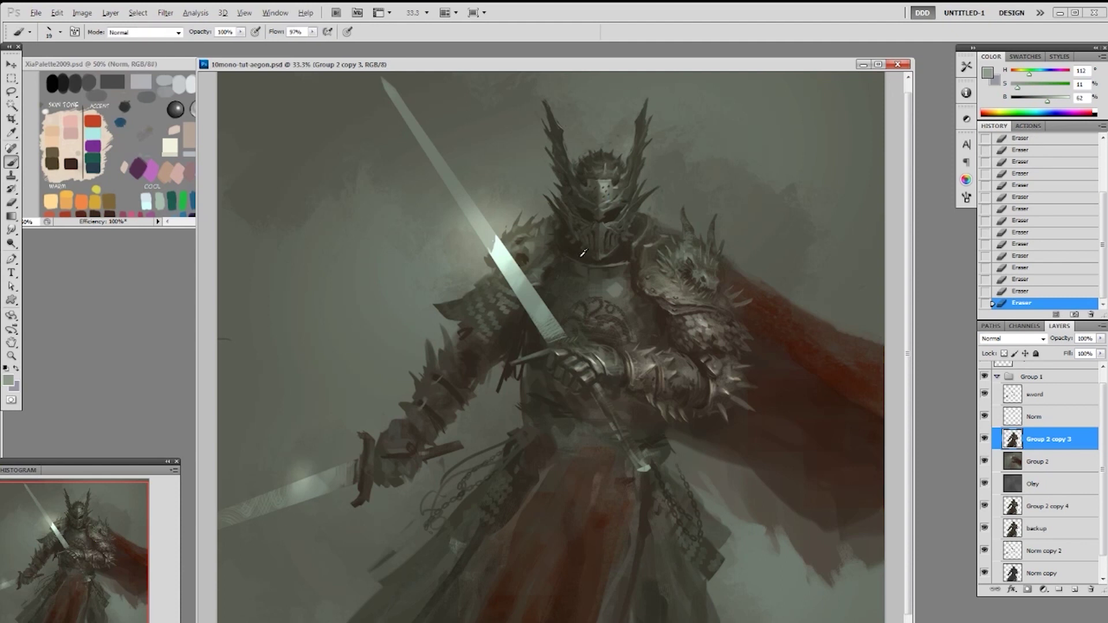
{"action": "left_click", "coordinate": [594, 217], "text": "alt"}
{"action": "left_click_drag", "start_coordinate": [579, 235], "coordinate": [562, 265]}
{"action": "left_click", "coordinate": [560, 266]}
{"action": "left_click", "coordinate": [560, 265]}
{"action": "left_click", "coordinate": [560, 265]}
{"action": "left_click", "coordinate": [559, 265]}
{"action": "left_click", "coordinate": [559, 264]}
Sample dark grey-greens beside the collar and paint short strokes over the shadow between collar and left shoulder
{"action": "left_click", "coordinate": [559, 264], "text": "alt"}
{"action": "left_click", "coordinate": [559, 264]}
{"action": "left_click_drag", "start_coordinate": [554, 269], "coordinate": [552, 273]}
{"action": "left_click_drag", "start_coordinate": [552, 273], "coordinate": [544, 278]}
{"action": "left_click_drag", "start_coordinate": [548, 272], "coordinate": [546, 275]}
{"action": "left_click_drag", "start_coordinate": [551, 268], "coordinate": [548, 273]}
{"action": "left_click", "coordinate": [548, 263], "text": "alt"}
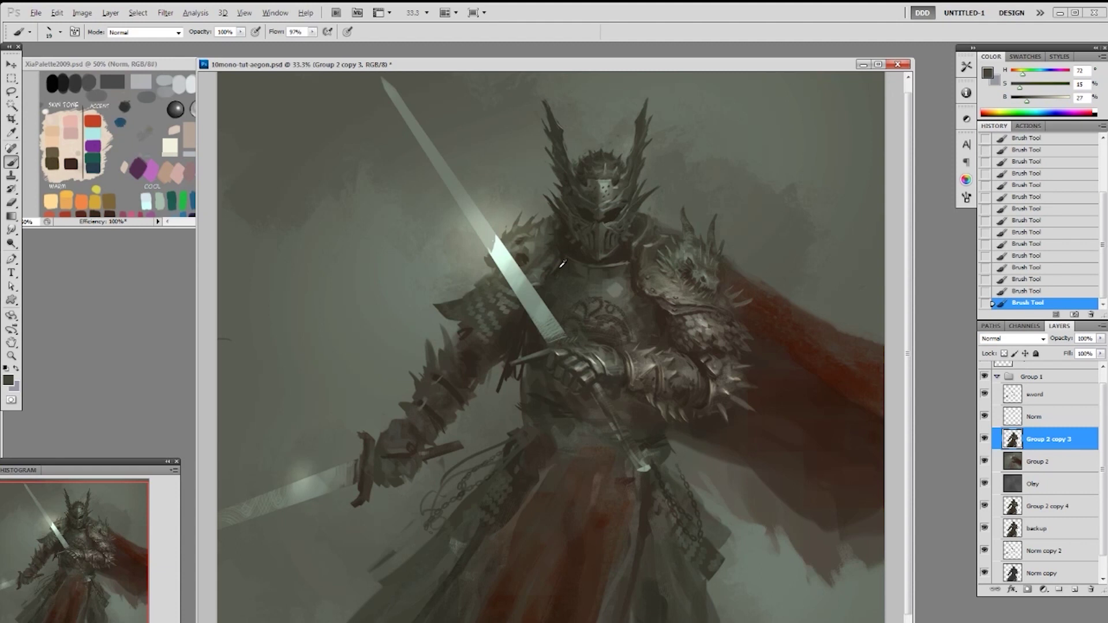
{"action": "left_click", "coordinate": [551, 268], "text": "alt"}
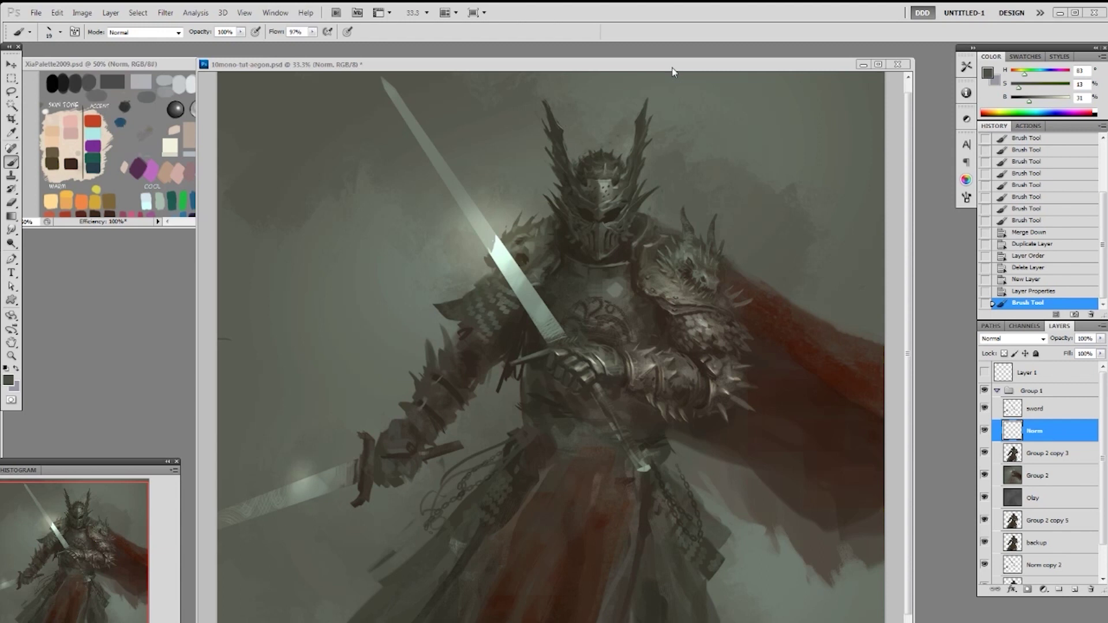
On the Norm layer, dab paint on the helmet's crown and sample a light grey-green from the forehead
{"action": "left_click_drag", "start_coordinate": [673, 69], "coordinate": [653, 70]}
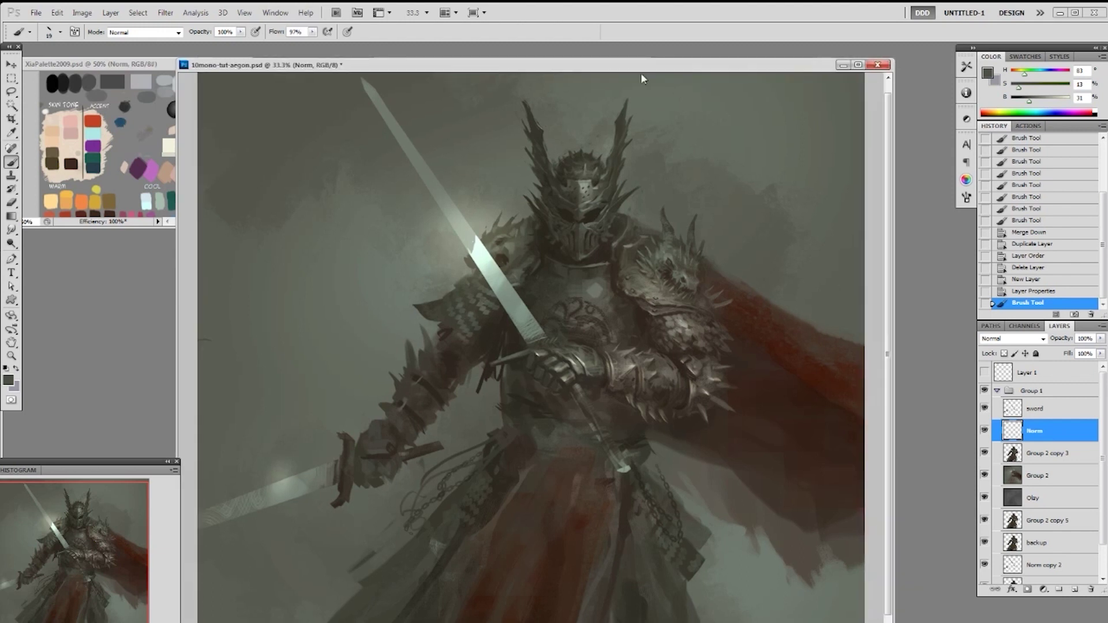
{"action": "right_click", "coordinate": [591, 153]}
{"action": "left_click", "coordinate": [586, 156]}
{"action": "left_click", "coordinate": [584, 173], "text": "alt"}
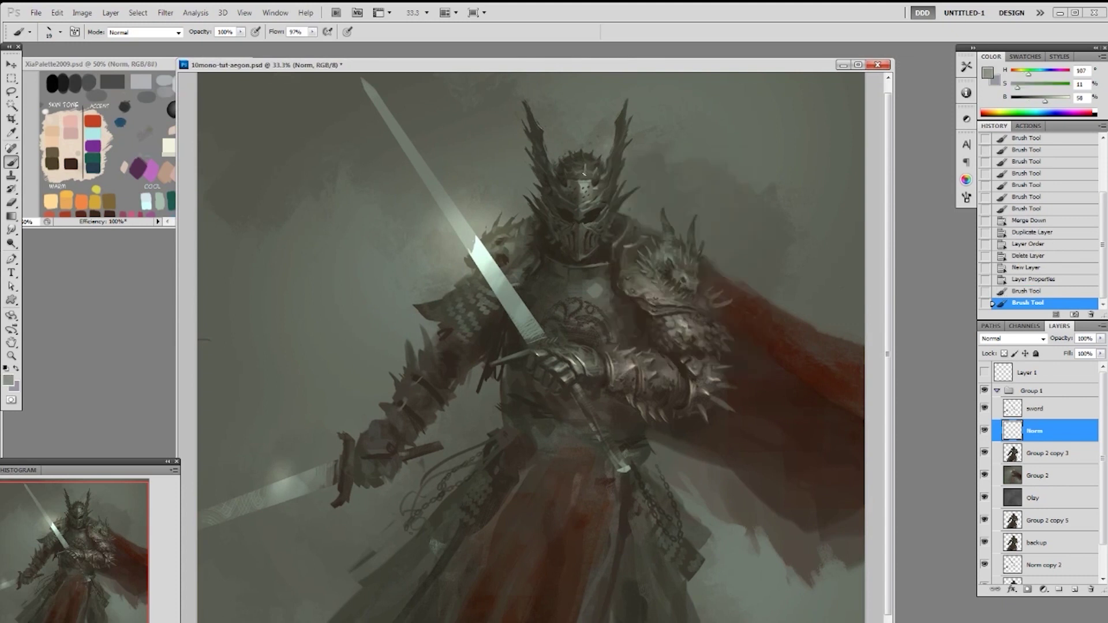
Set the brush opacity to 50% and choose a flat brush tip rotated to 137°
{"action": "key", "text": "5"}
{"action": "right_click", "coordinate": [589, 172]}
{"action": "left_click", "coordinate": [674, 286]}
{"action": "left_click", "coordinate": [966, 197]}
{"action": "left_click_drag", "start_coordinate": [935, 250], "coordinate": [907, 244]}
{"action": "key", "text": "["}
Paint angled strokes up and down the helmet's forehead in sampled greys, undoing the first attempt and using a smaller brush
{"action": "left_click_drag", "start_coordinate": [584, 173], "coordinate": [585, 164]}
{"action": "key", "text": "bracketleft"}
{"action": "key", "text": "bracketleft"}
{"action": "key", "text": "ctrl+z"}
{"action": "left_click_drag", "start_coordinate": [586, 165], "coordinate": [581, 150]}
{"action": "left_click", "coordinate": [581, 172], "text": "alt"}
{"action": "left_click", "coordinate": [574, 175], "text": "alt"}
{"action": "left_click_drag", "start_coordinate": [585, 155], "coordinate": [590, 177]}
{"action": "left_click", "coordinate": [587, 173], "text": "alt"}
{"action": "left_click", "coordinate": [589, 170], "text": "alt"}
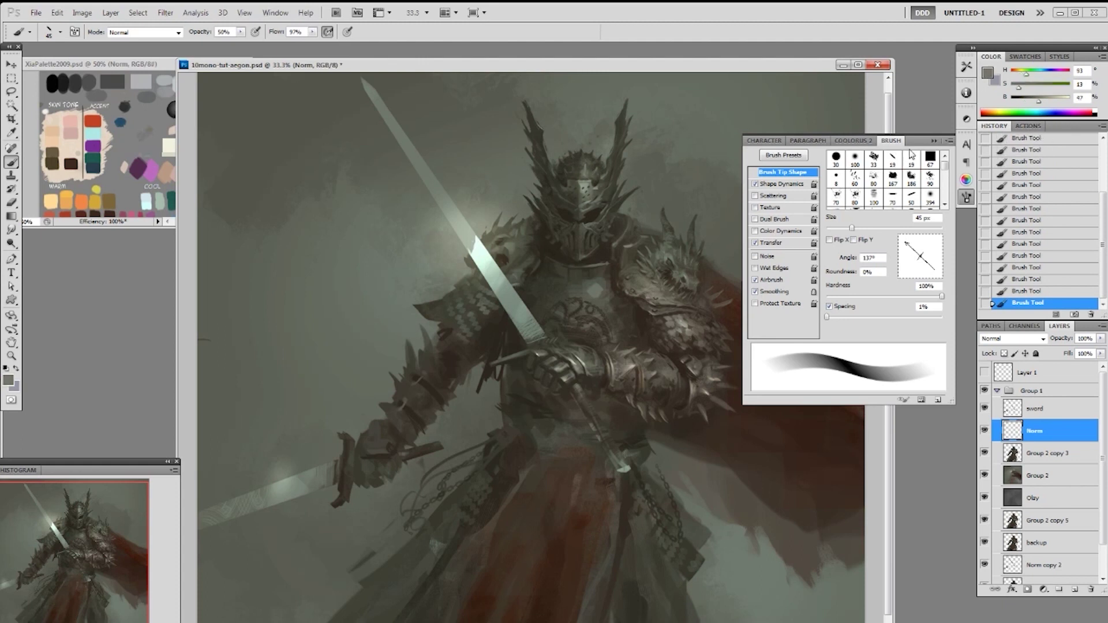
Refine the centre of the helmet's forehead with the 19 px brush at 70% opacity, sampling nearby greys
{"action": "right_click", "coordinate": [747, 186]}
{"action": "left_click", "coordinate": [783, 231]}
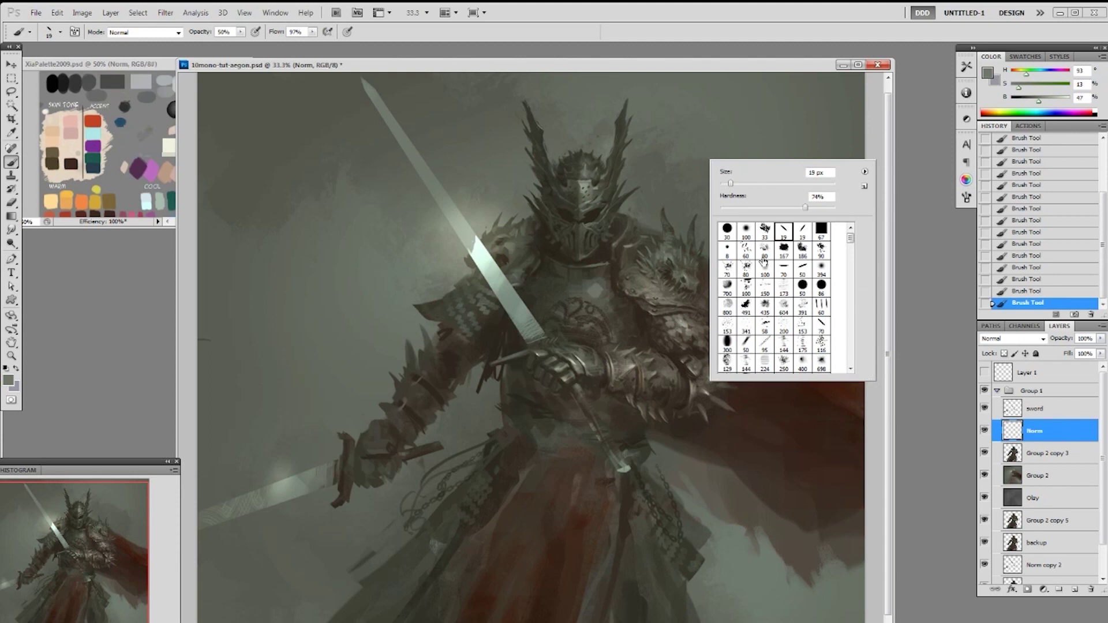
{"action": "left_click", "coordinate": [591, 169], "text": "alt"}
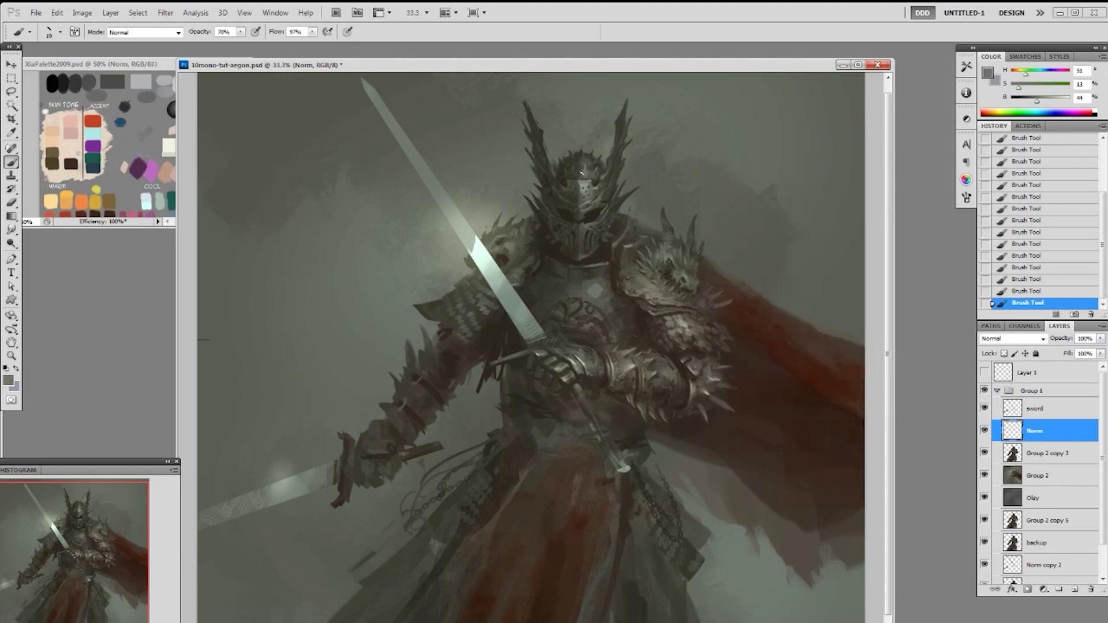
{"action": "left_click", "coordinate": [582, 171], "text": "alt"}
{"action": "left_click", "coordinate": [586, 166], "text": "alt"}
{"action": "left_click", "coordinate": [588, 168], "text": "alt"}
{"action": "left_click", "coordinate": [581, 163], "text": "alt"}
{"action": "left_click", "coordinate": [583, 162], "text": "alt"}
Paint over the helmet's brow and the left side of its forehead in tones sampled from there
{"action": "left_click", "coordinate": [600, 182], "text": "alt"}
{"action": "left_click", "coordinate": [576, 168], "text": "alt"}
{"action": "left_click", "coordinate": [566, 168], "text": "alt"}
{"action": "left_click", "coordinate": [566, 169], "text": "alt"}
{"action": "left_click", "coordinate": [579, 173], "text": "alt"}
Dab the helmet's forehead with a reduced textured brush in a sampled light grey-green
{"action": "right_click", "coordinate": [596, 177]}
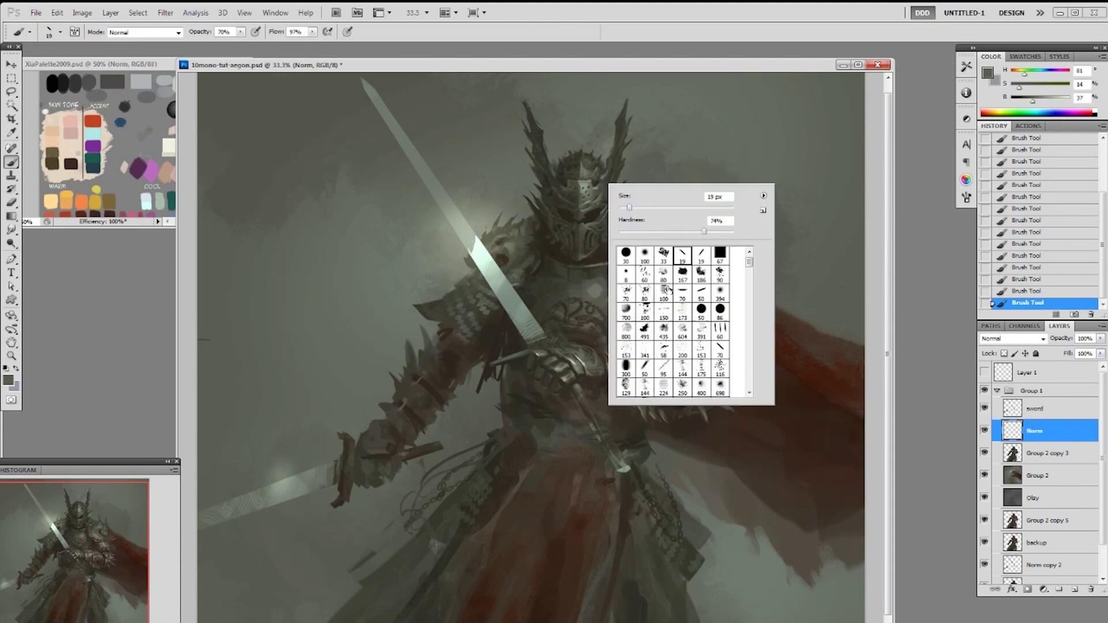
{"action": "left_click", "coordinate": [682, 311]}
{"action": "left_click", "coordinate": [579, 168]}
{"action": "left_click", "coordinate": [587, 165], "text": "alt"}
{"action": "key", "text": "bracketleft"}
{"action": "key", "text": "bracketleft"}
{"action": "left_click", "coordinate": [585, 167], "text": "alt"}
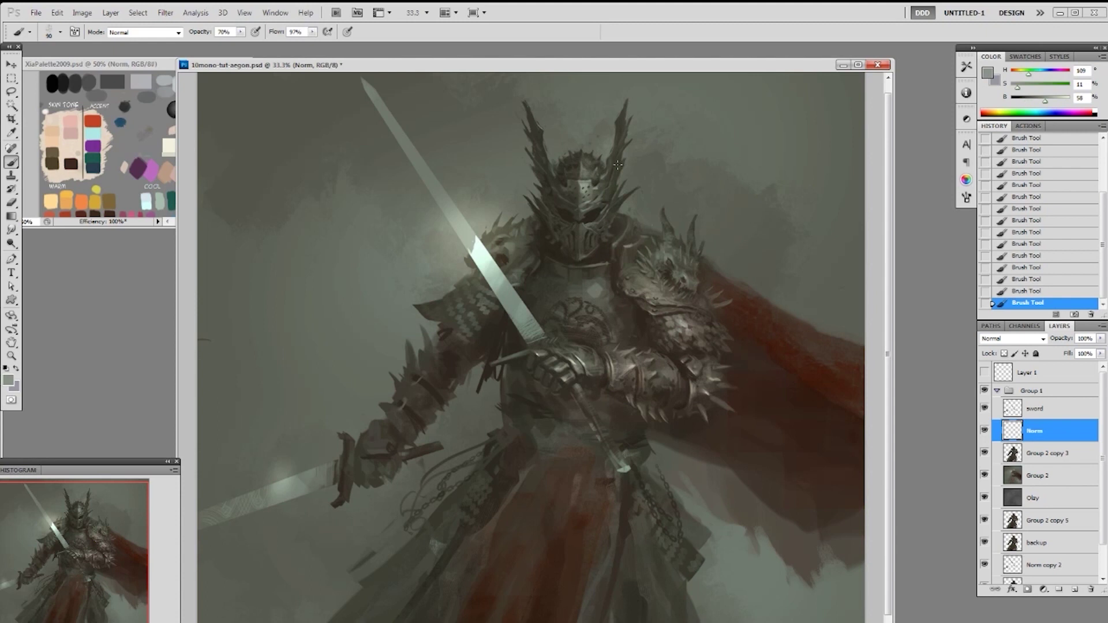
Return to the 19 px brush and detail the forehead's right side and brow in sampled light and dark tones
{"action": "right_click", "coordinate": [602, 163]}
{"action": "left_click", "coordinate": [586, 166], "text": "alt"}
{"action": "left_click", "coordinate": [608, 166], "text": "alt"}
{"action": "right_click", "coordinate": [608, 167]}
{"action": "left_click", "coordinate": [699, 251]}
{"action": "left_click", "coordinate": [594, 171]}
{"action": "left_click", "coordinate": [598, 174], "text": "alt"}
{"action": "left_click", "coordinate": [595, 172], "text": "alt"}
{"action": "left_click", "coordinate": [592, 179], "text": "alt"}
{"action": "left_click", "coordinate": [577, 184], "text": "alt"}
Shade the breastplate's right side and upper middle in sampled dark tones with the soft 394 px brush reduced to 200 px
{"action": "right_click", "coordinate": [634, 321]}
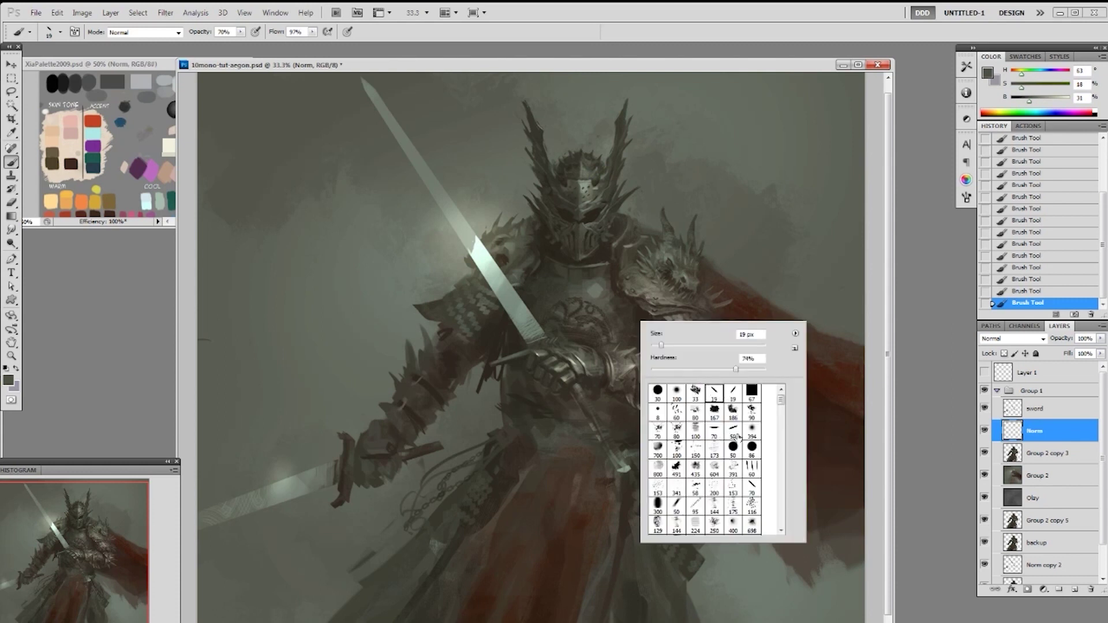
{"action": "left_click", "coordinate": [732, 435]}
{"action": "left_click", "coordinate": [753, 431]}
{"action": "left_click", "coordinate": [758, 242]}
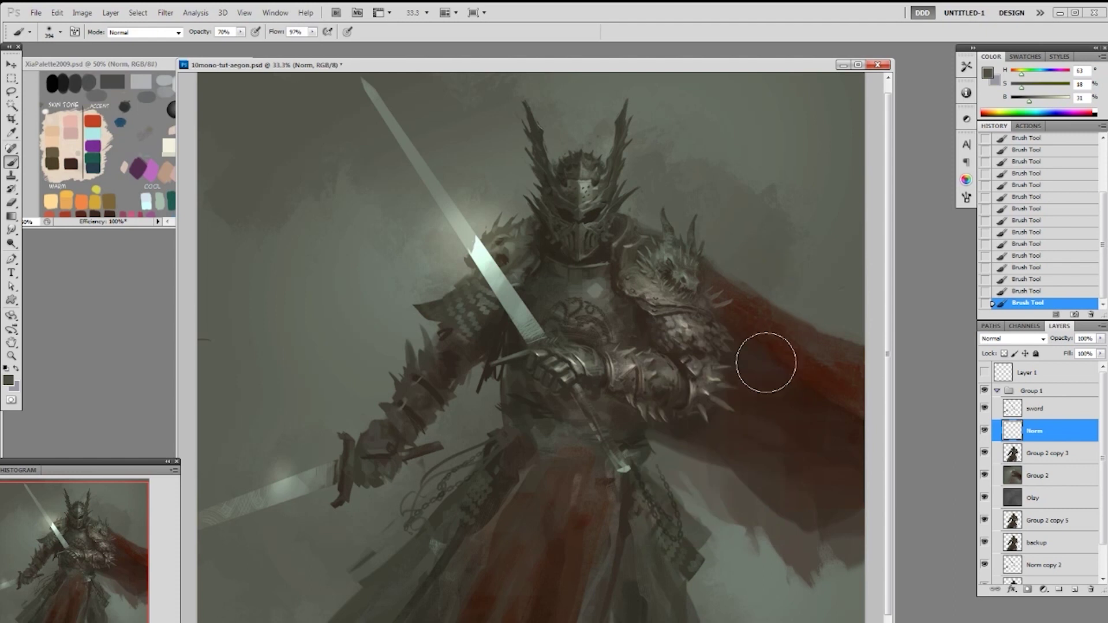
{"action": "left_click", "coordinate": [617, 291], "text": "alt"}
{"action": "key", "text": "bracketleft"}
{"action": "key", "text": "bracketleft"}
{"action": "key", "text": "bracketleft"}
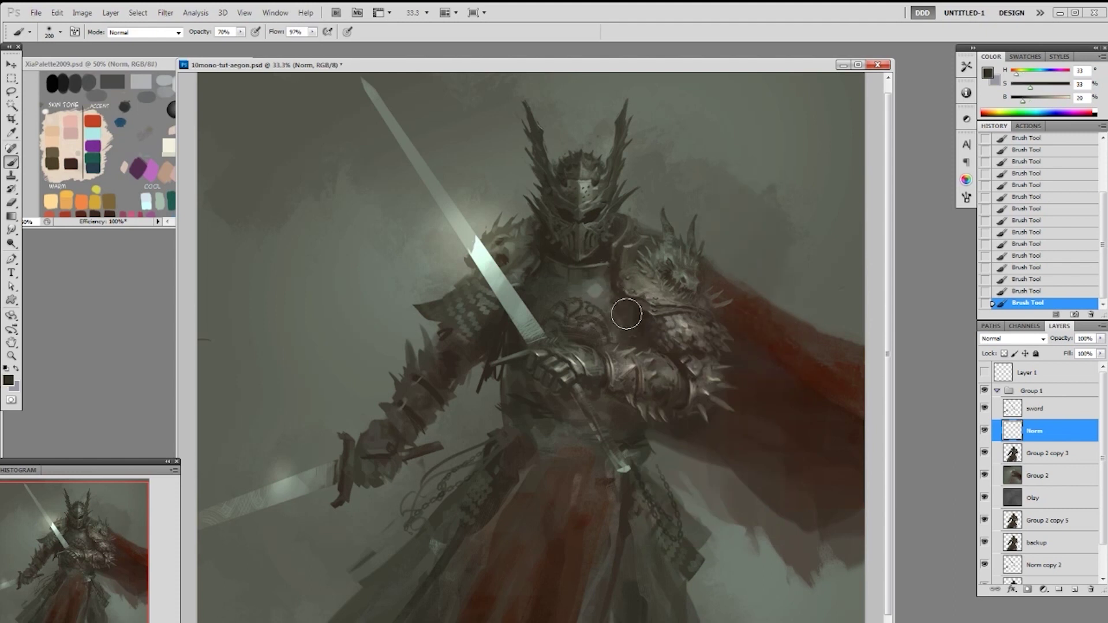
{"action": "left_click", "coordinate": [607, 301], "text": "alt"}
{"action": "left_click", "coordinate": [628, 312], "text": "alt"}
{"action": "left_click", "coordinate": [568, 292], "text": "alt"}
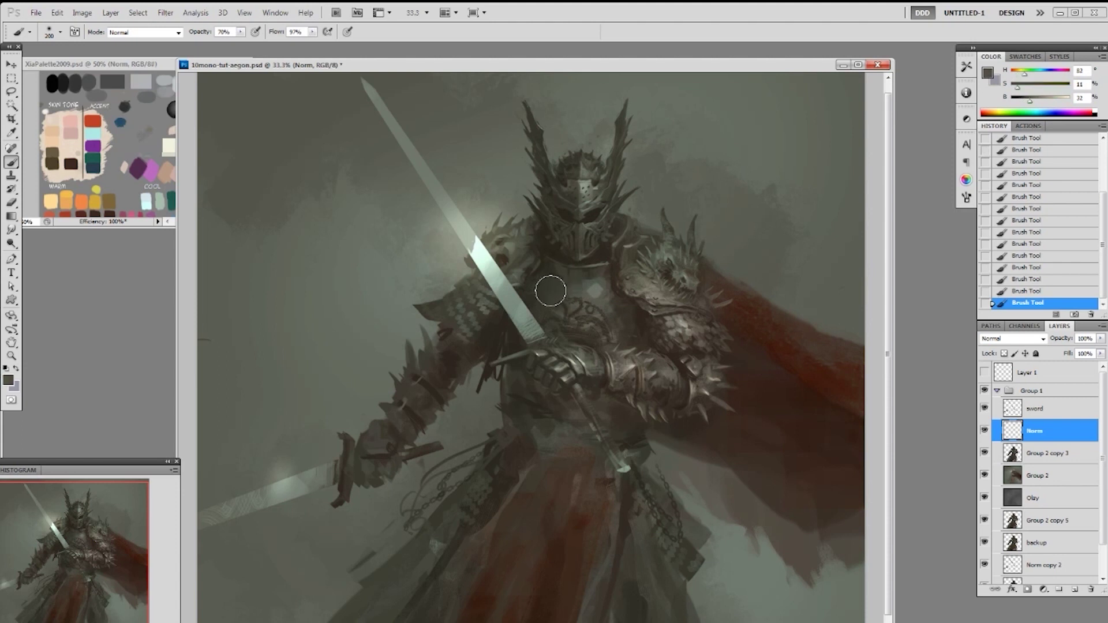
Darken the area at the collar's left end in a sampled near-black with the soft brush reduced to 125 px
{"action": "right_click", "coordinate": [574, 273]}
{"action": "left_click", "coordinate": [551, 254], "text": "alt"}
{"action": "key", "text": "bracketleft"}
{"action": "key", "text": "bracketleft"}
{"action": "key", "text": "bracketleft"}
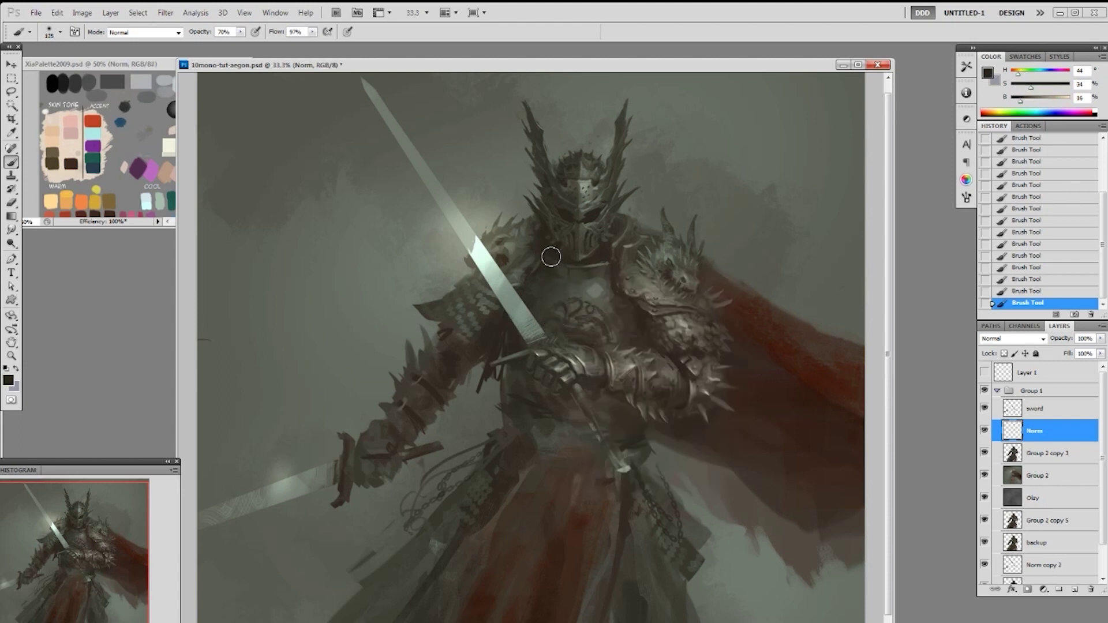
Enlarge and reposition the Navigator preview, and shift the painting's document window slightly up
{"action": "left_click_drag", "start_coordinate": [146, 470], "coordinate": [157, 408]}
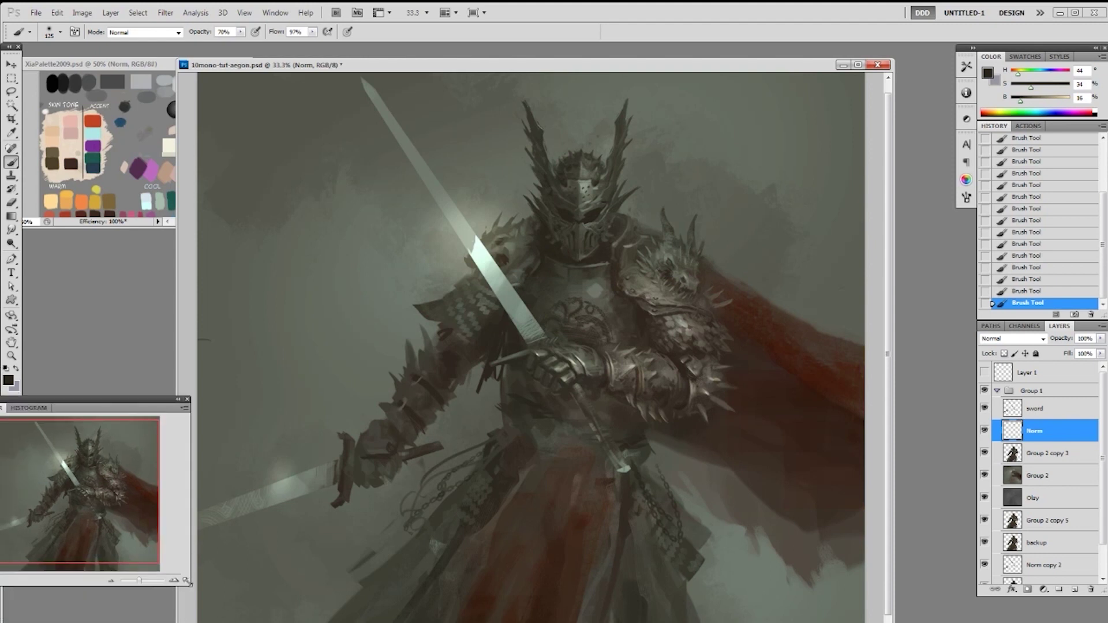
{"action": "left_click_drag", "start_coordinate": [189, 582], "coordinate": [315, 622]}
{"action": "left_click_drag", "start_coordinate": [263, 399], "coordinate": [266, 364]}
{"action": "left_click_drag", "start_coordinate": [695, 68], "coordinate": [707, 59]}
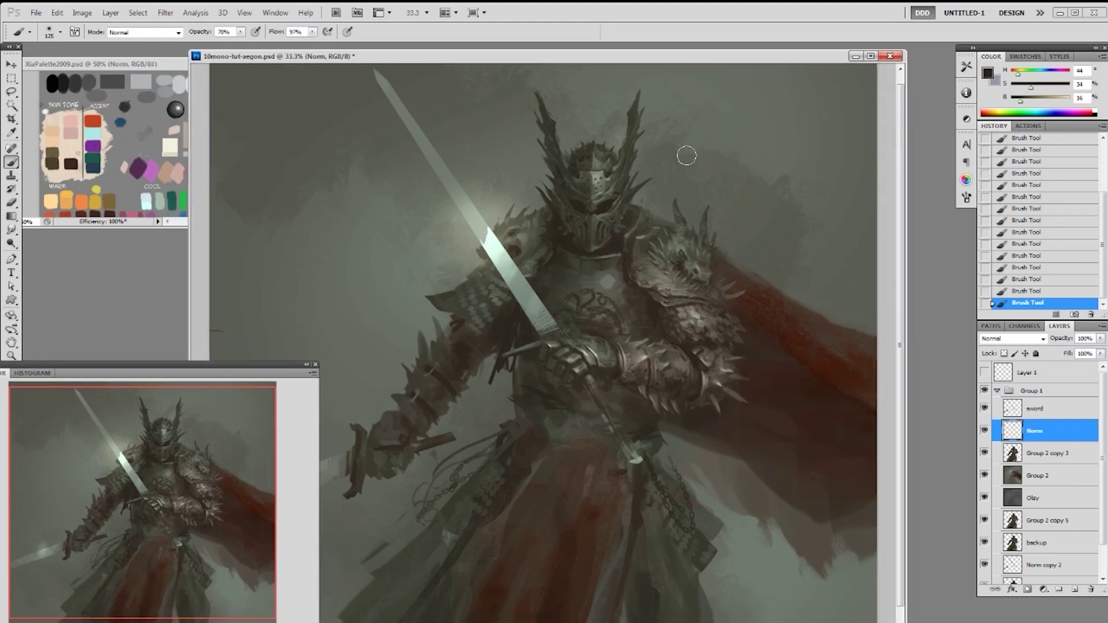
Pick the hard 19 px brush and paint the breastplate's upper edges in sampled dark browns and greys
{"action": "right_click", "coordinate": [641, 218]}
{"action": "left_click", "coordinate": [717, 293]}
{"action": "left_click", "coordinate": [825, 218]}
{"action": "right_click", "coordinate": [687, 307]}
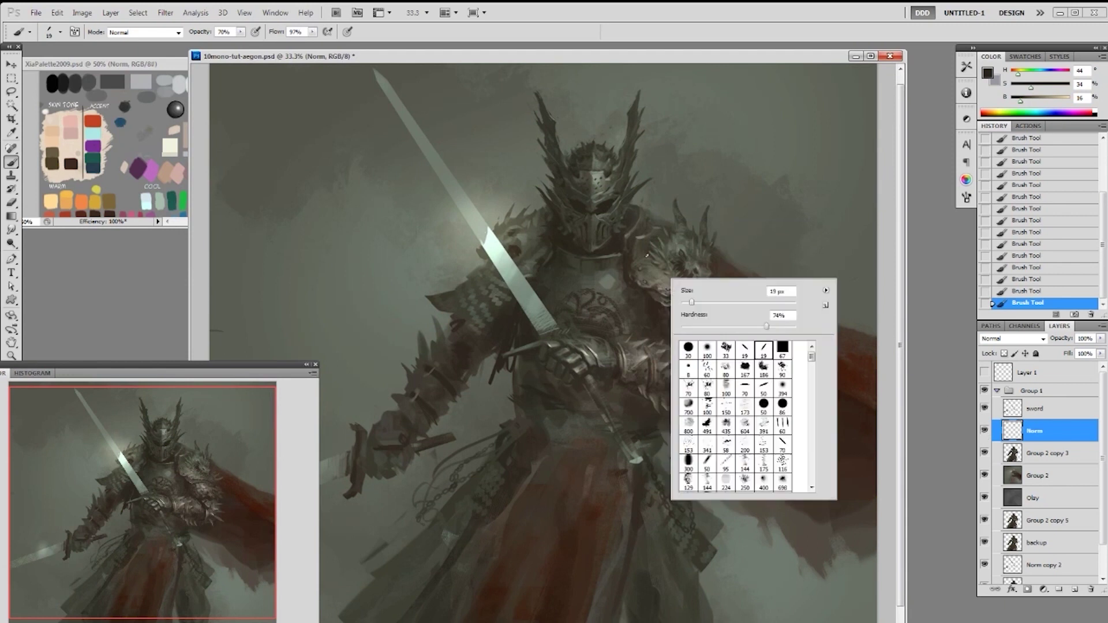
{"action": "left_click", "coordinate": [631, 274], "text": "alt"}
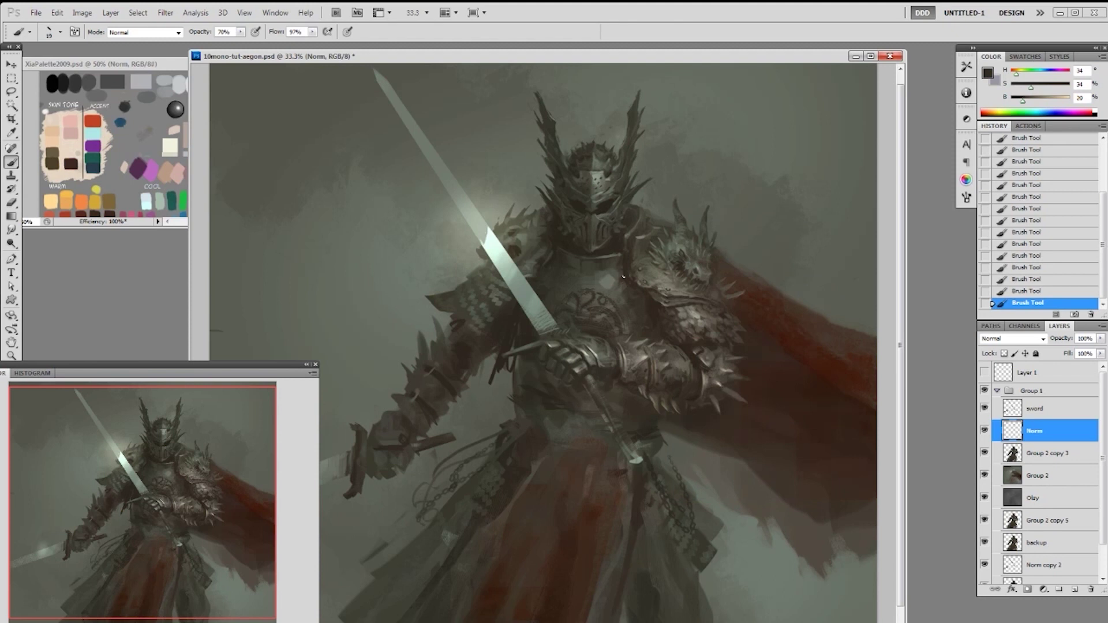
{"action": "left_click", "coordinate": [615, 286], "text": "alt"}
{"action": "left_click", "coordinate": [617, 286], "text": "alt"}
{"action": "left_click", "coordinate": [615, 283], "text": "alt"}
{"action": "left_click", "coordinate": [574, 283], "text": "alt"}
Set the opacity to 100% and dab the upper breastplate with the textured 70 px brush, then reduce its size
{"action": "key", "text": "0"}
{"action": "right_click", "coordinate": [578, 288]}
{"action": "left_click", "coordinate": [653, 397]}
{"action": "left_click", "coordinate": [637, 400]}
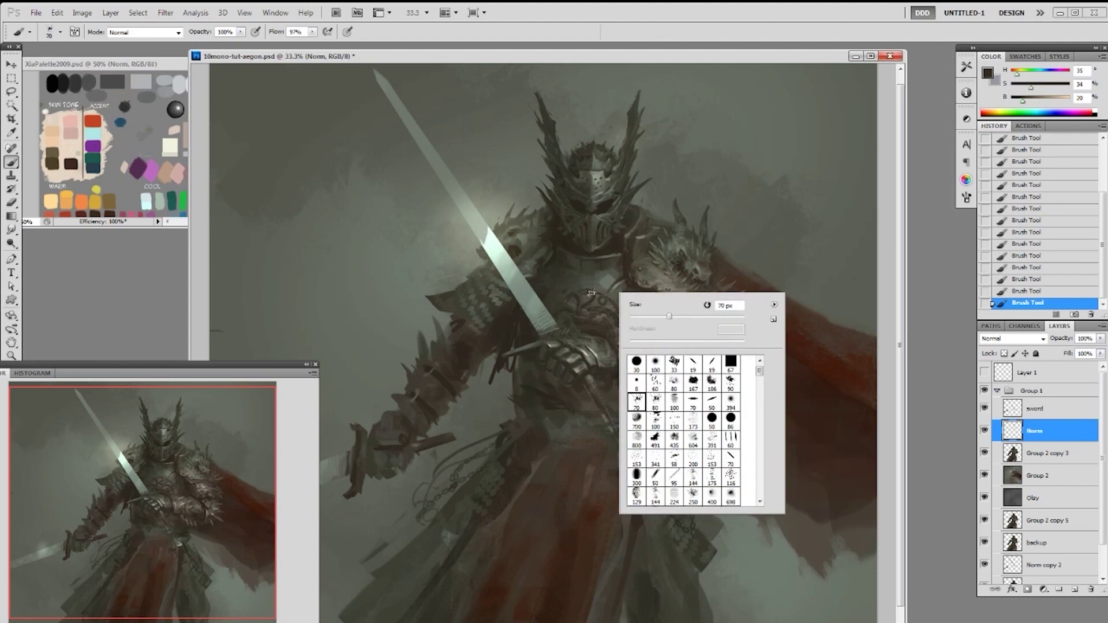
{"action": "left_click", "coordinate": [589, 281]}
{"action": "key", "text": "bracketleft"}
{"action": "key", "text": "bracketleft"}
{"action": "key", "text": "bracketleft"}
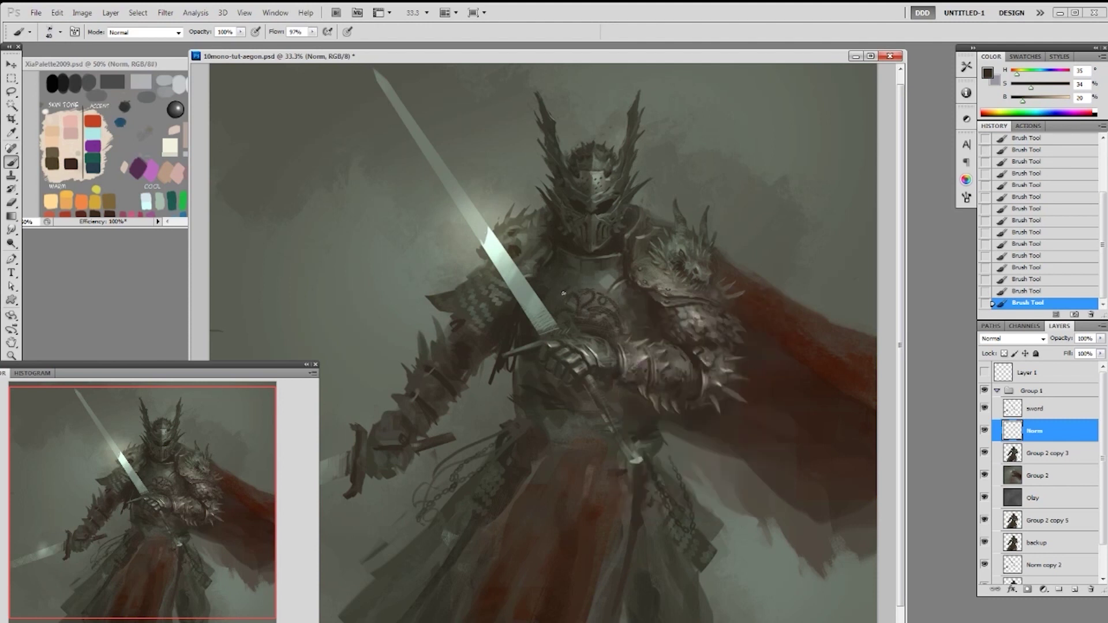
Refine the upper breastplate with the 19 px brush in greys sampled from its right side and middle
{"action": "right_click", "coordinate": [607, 288]}
{"action": "left_click", "coordinate": [716, 355]}
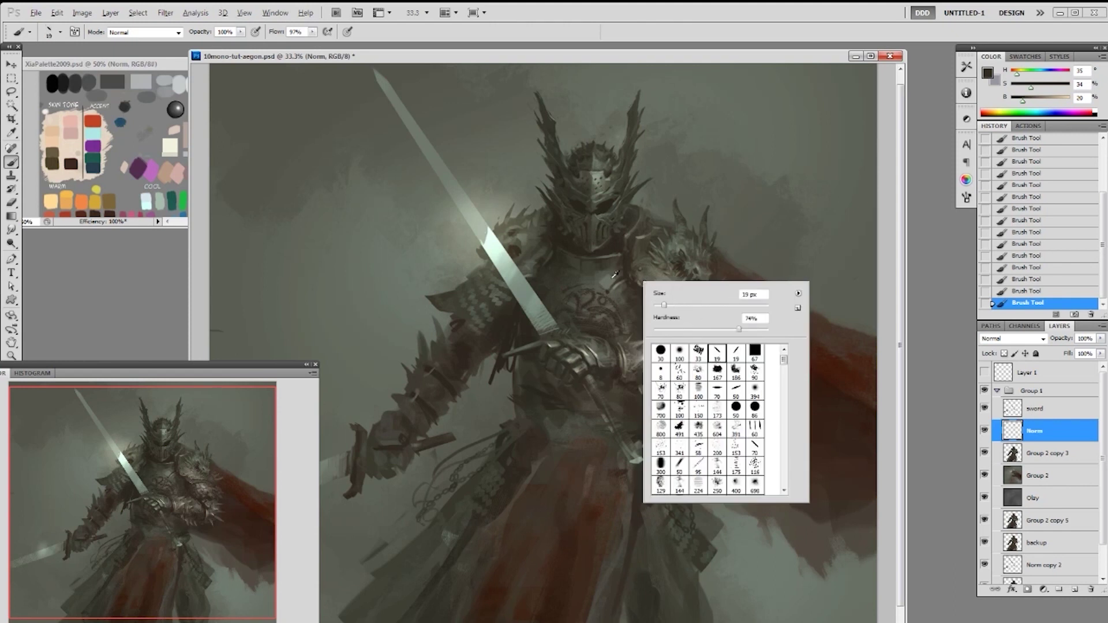
{"action": "left_click", "coordinate": [613, 282], "text": "alt"}
{"action": "left_click", "coordinate": [589, 285], "text": "alt"}
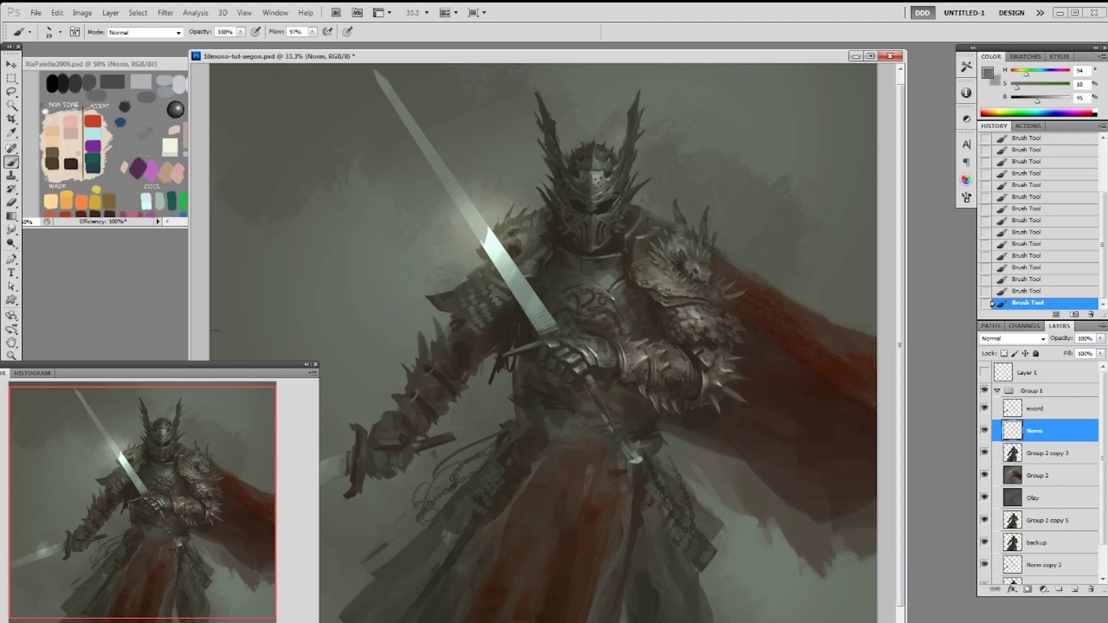
Raise the colour's brightness to 68% and dab the breastplate's right side with the textured 80 px brush
{"action": "left_click", "coordinate": [1051, 99]}
{"action": "right_click", "coordinate": [615, 289]}
{"action": "left_click", "coordinate": [687, 403]}
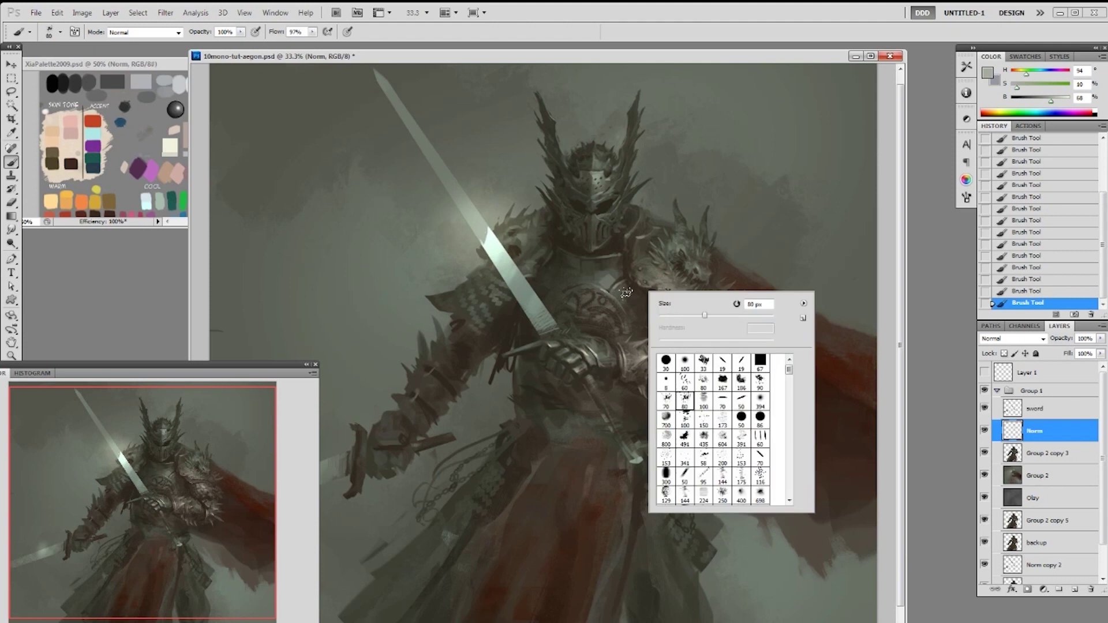
{"action": "left_click", "coordinate": [635, 310]}
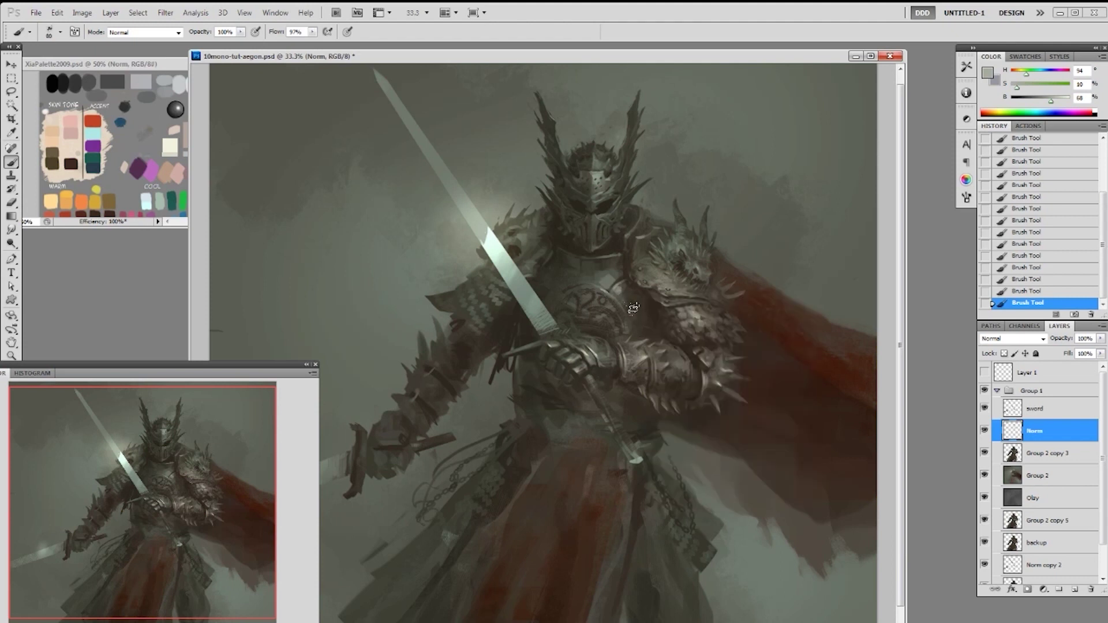
Paint a short diagonal stroke on the breastplate's upper right with the 19 px brush in sampled greys
{"action": "left_click", "coordinate": [623, 286], "text": "alt"}
{"action": "left_click", "coordinate": [615, 272], "text": "alt"}
{"action": "right_click", "coordinate": [651, 261]}
{"action": "left_click", "coordinate": [691, 374]}
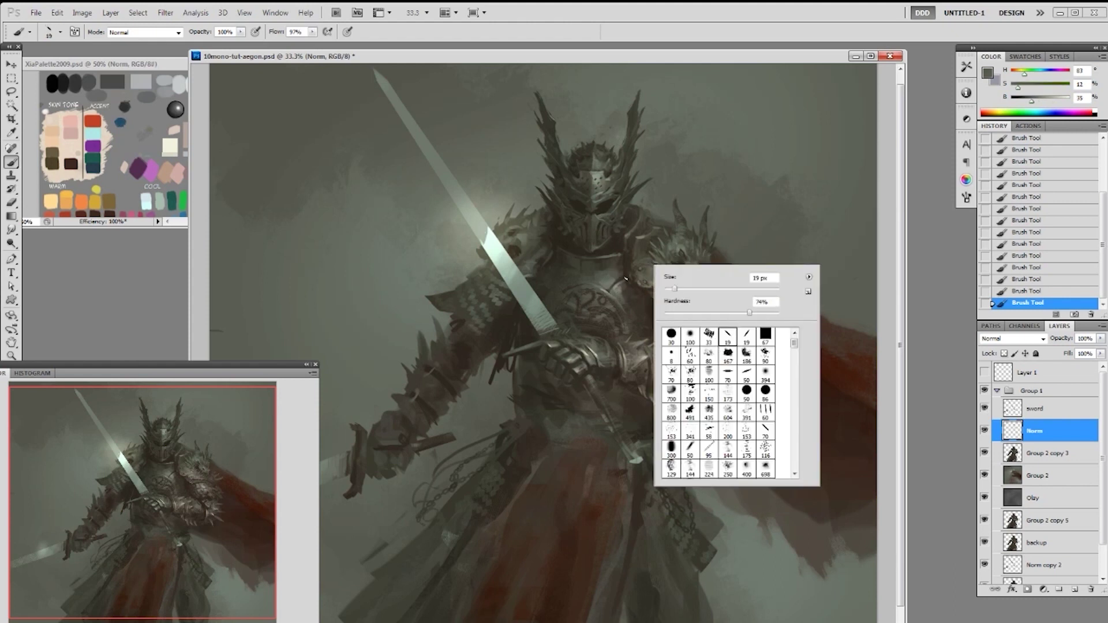
{"action": "left_click", "coordinate": [615, 281], "text": "alt"}
{"action": "left_click", "coordinate": [618, 278], "text": "alt"}
{"action": "left_click_drag", "start_coordinate": [624, 280], "coordinate": [614, 290]}
{"action": "left_click", "coordinate": [627, 284], "text": "alt"}
Switch to another fine brush, dab the breastplate's right edge and sample a grey just beside it
{"action": "right_click", "coordinate": [632, 284]}
{"action": "left_click", "coordinate": [748, 366]}
{"action": "left_click", "coordinate": [623, 290]}
{"action": "left_click", "coordinate": [618, 296], "text": "alt"}
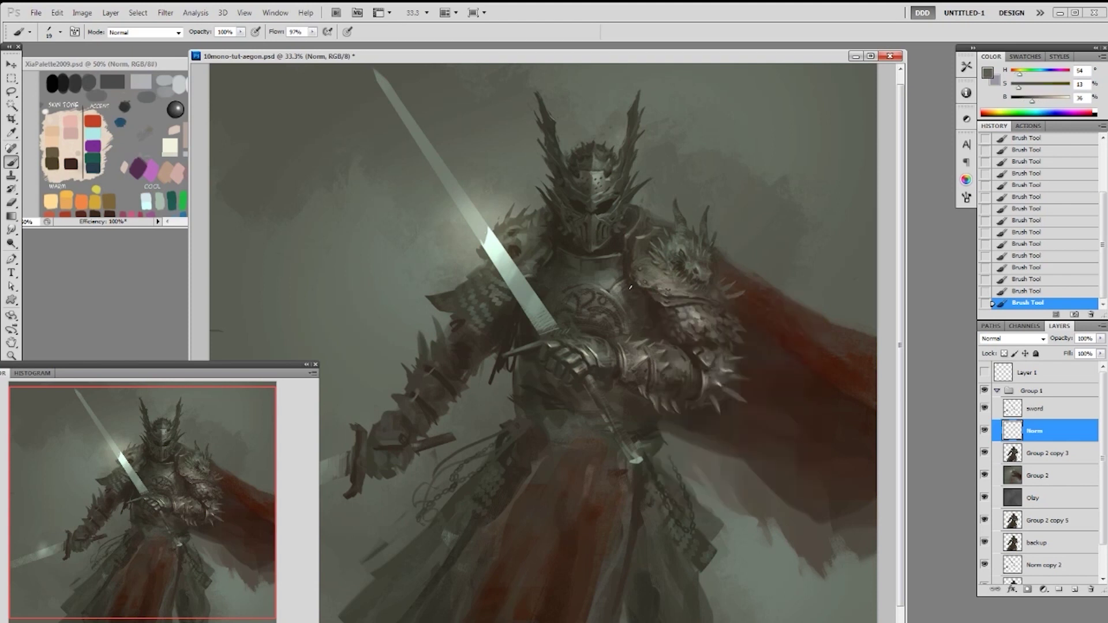
Sample a dark brown at the breastplate's right edge and dab it above the chest emblem with the 19 px brush
{"action": "left_click", "coordinate": [630, 282], "text": "alt"}
{"action": "right_click", "coordinate": [662, 280]}
{"action": "left_click", "coordinate": [722, 353]}
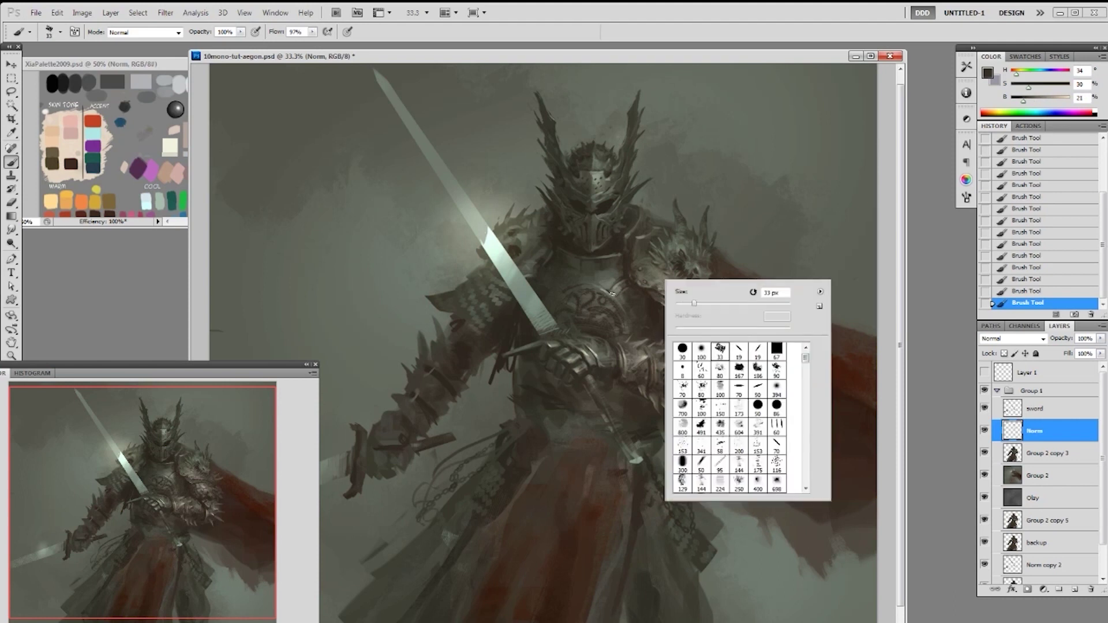
{"action": "left_click", "coordinate": [738, 350]}
{"action": "left_click", "coordinate": [609, 291]}
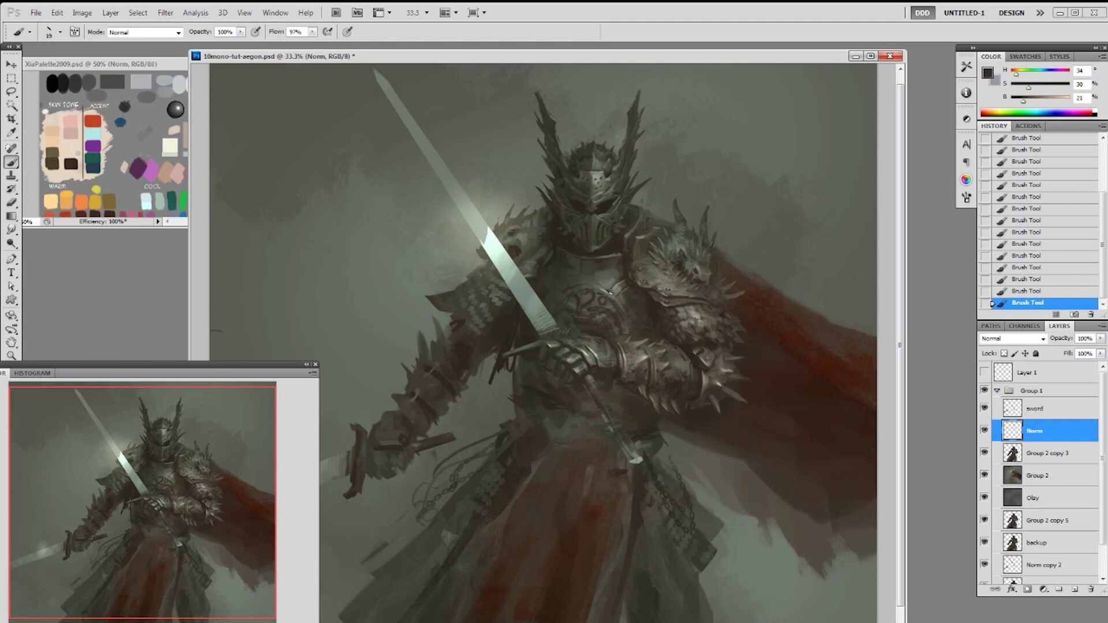
Touch up the shadow between the breastplate and the right shoulder armour in sampled dark browns
{"action": "left_click", "coordinate": [627, 310], "text": "alt"}
{"action": "left_click", "coordinate": [658, 300], "text": "alt"}
{"action": "left_click", "coordinate": [649, 303], "text": "alt"}
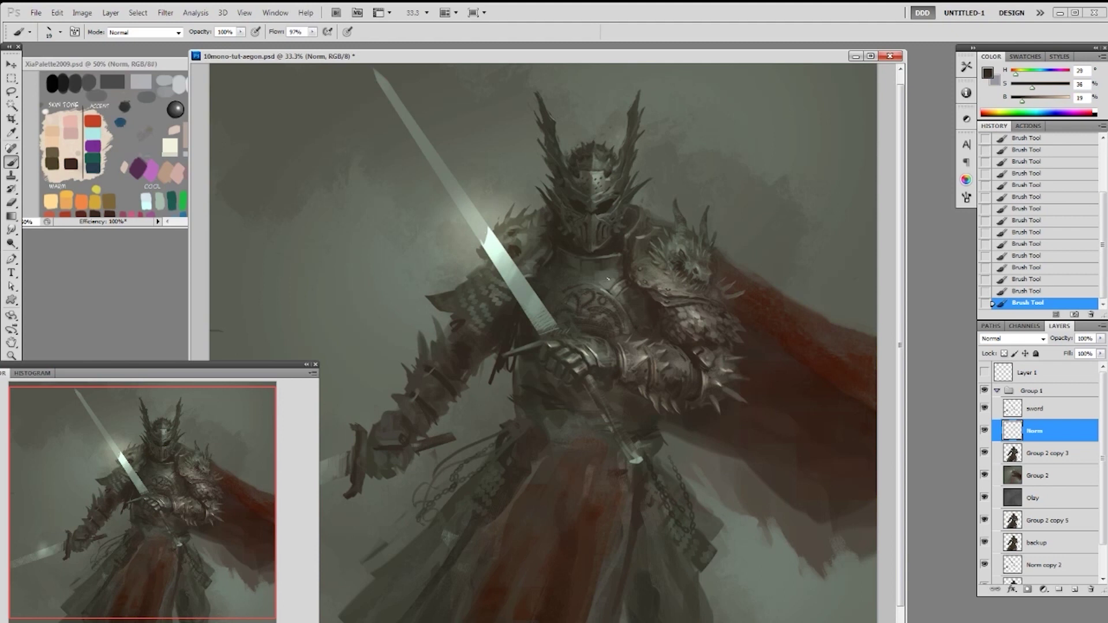
Paint the breastplate's upper left, above the chest emblem, in tones sampled from its middle and left edge
{"action": "left_click", "coordinate": [578, 287], "text": "alt"}
{"action": "left_click", "coordinate": [551, 284], "text": "alt"}
{"action": "left_click", "coordinate": [571, 281], "text": "alt"}
{"action": "left_click", "coordinate": [573, 286], "text": "alt"}
{"action": "left_click", "coordinate": [545, 287], "text": "alt"}
Reselect a 19 px brush for the breastplate's left side and sample a mid grey above the emblem
{"action": "right_click", "coordinate": [578, 298]}
{"action": "left_click", "coordinate": [674, 405]}
{"action": "key", "text": "Return"}
{"action": "right_click", "coordinate": [561, 292]}
{"action": "left_click", "coordinate": [657, 386]}
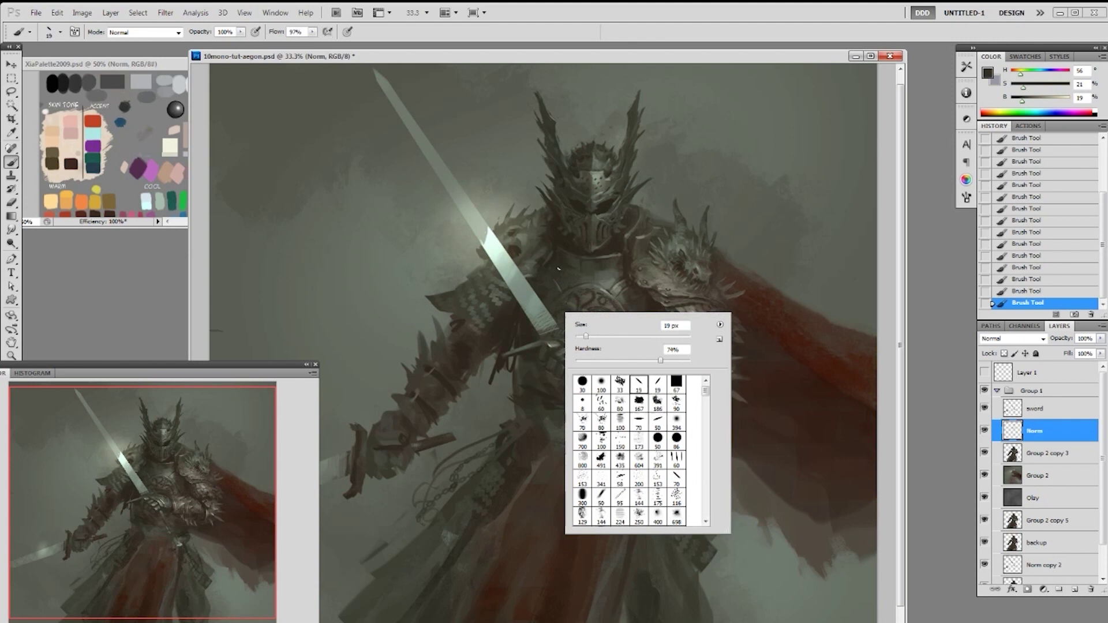
{"action": "key", "text": "Return"}
{"action": "left_click", "coordinate": [559, 288], "text": "alt"}
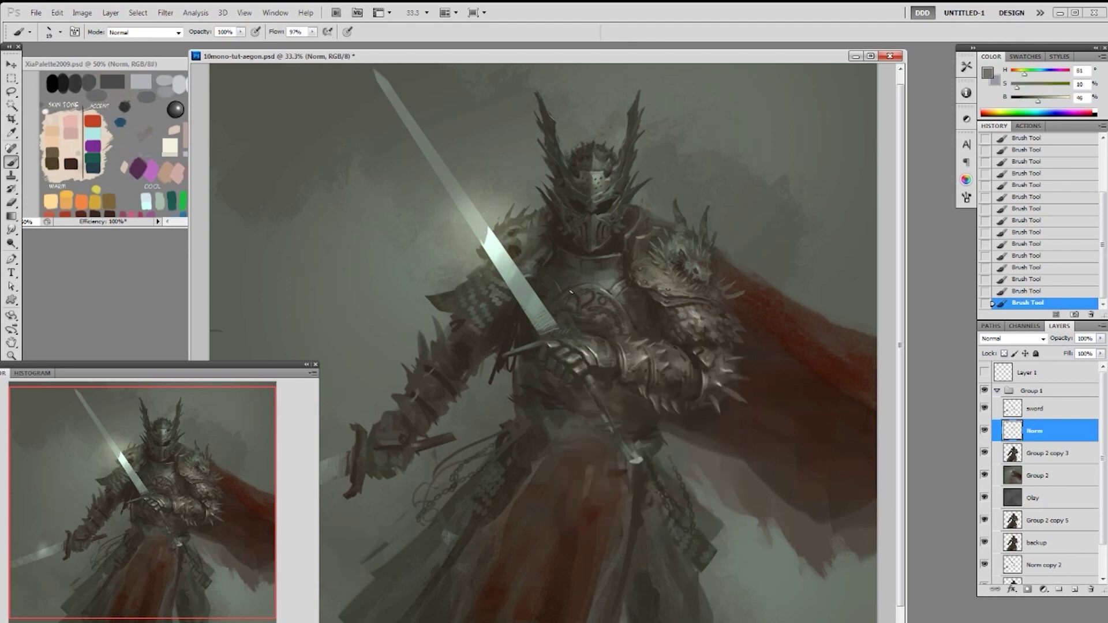
Paint tonal detail on the knight's upper breastplate and the area beneath the collar, sampling armour colours from the canvas
{"action": "left_click", "coordinate": [559, 300], "text": "alt"}
{"action": "left_click", "coordinate": [579, 281], "text": "alt"}
{"action": "left_click", "coordinate": [559, 243], "text": "alt"}
{"action": "left_click", "coordinate": [545, 269], "text": "alt"}
{"action": "left_click", "coordinate": [575, 264], "text": "alt"}
{"action": "left_click", "coordinate": [556, 290], "text": "alt"}
Shade the chest below the collar in sampled dark tones with the textured 80 px brush
{"action": "right_click", "coordinate": [564, 285]}
{"action": "left_click", "coordinate": [609, 391]}
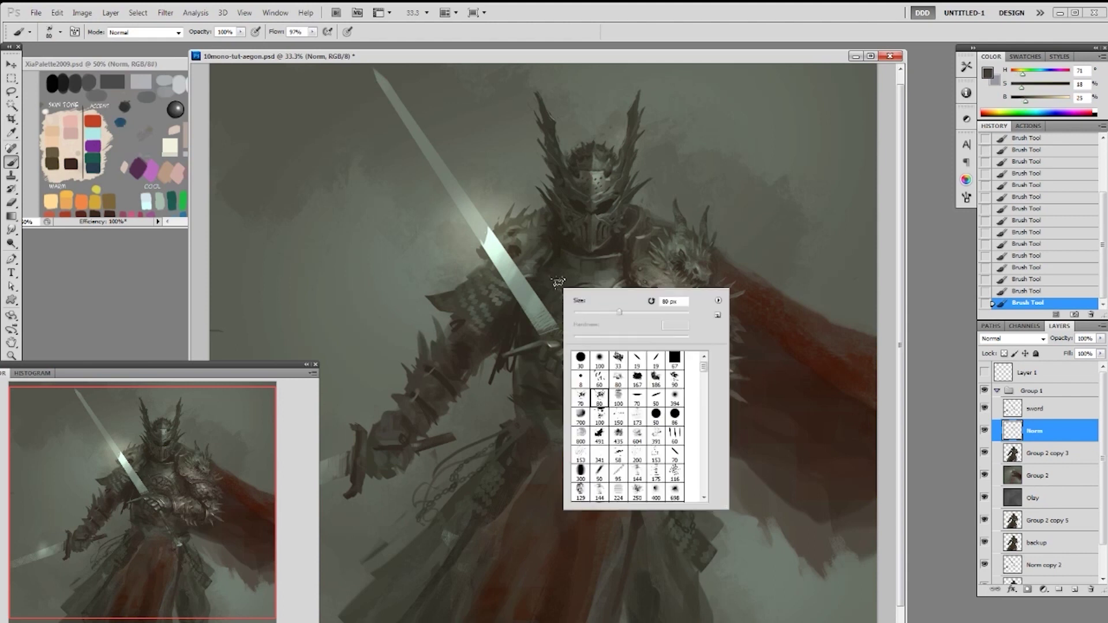
{"action": "left_click", "coordinate": [551, 288]}
{"action": "left_click", "coordinate": [554, 265], "text": "alt"}
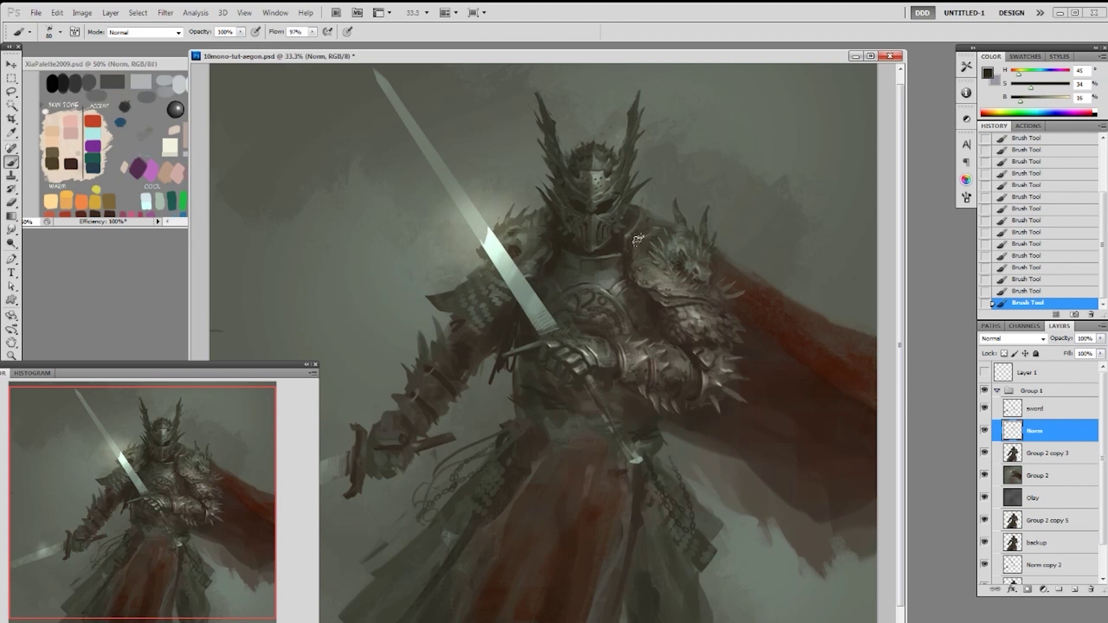
Change the brush tip and refine the breastplate from the collar to its edge beside the dragon pauldron in sampled tones
{"action": "right_click", "coordinate": [653, 220]}
{"action": "left_click", "coordinate": [728, 289]}
{"action": "left_click", "coordinate": [777, 182]}
{"action": "left_click", "coordinate": [603, 262], "text": "alt"}
{"action": "left_click", "coordinate": [579, 280], "text": "alt"}
{"action": "left_click", "coordinate": [626, 300], "text": "alt"}
{"action": "left_click", "coordinate": [630, 298], "text": "alt"}
{"action": "left_click", "coordinate": [626, 299], "text": "alt"}
{"action": "left_click", "coordinate": [623, 290], "text": "alt"}
{"action": "left_click", "coordinate": [616, 289], "text": "alt"}
Set the brush opacity to 30% and deepen the shadow between breastplate and dragon-side arm with the 95 px brush
{"action": "key", "text": "3"}
{"action": "left_click", "coordinate": [628, 329], "text": "alt"}
{"action": "left_click", "coordinate": [630, 328], "text": "alt"}
{"action": "right_click", "coordinate": [659, 320]}
{"action": "left_click", "coordinate": [714, 504]}
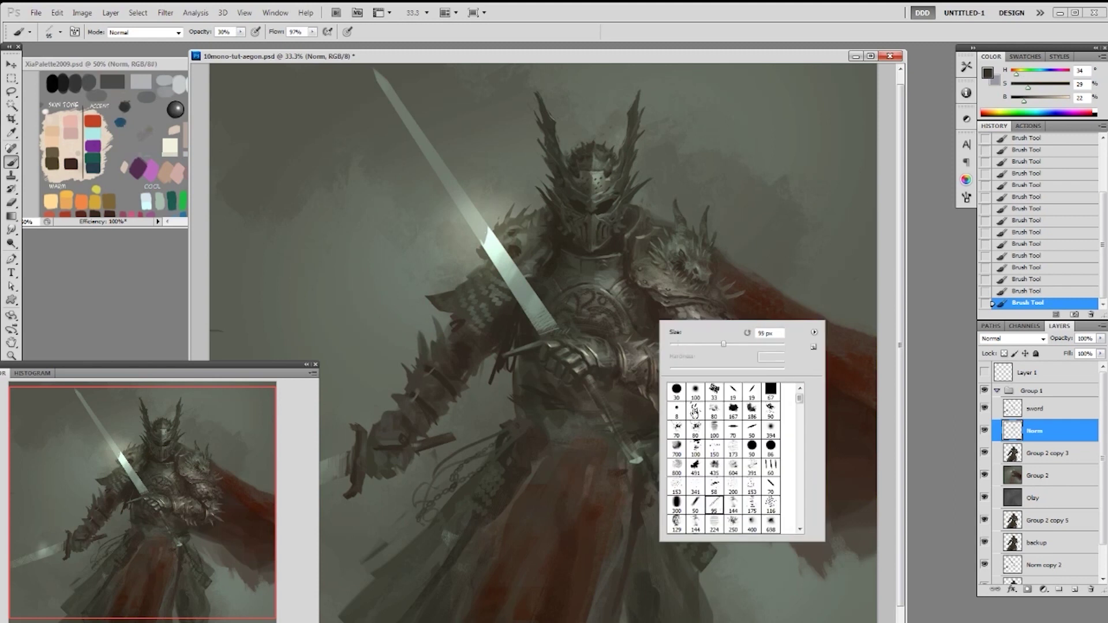
{"action": "key", "text": "Return"}
{"action": "left_click", "coordinate": [652, 323], "text": "alt"}
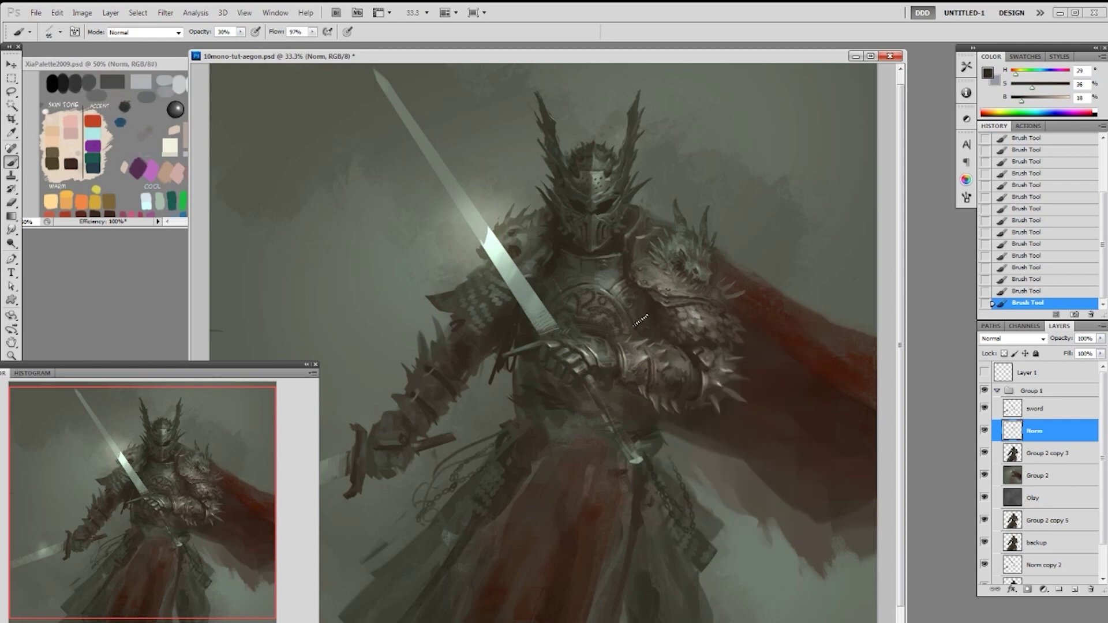
Switch to the 19 px brush with 74% hardness, enlarge it slightly and darken the breastplate's lower edge above the forearm
{"action": "right_click", "coordinate": [645, 323]}
{"action": "left_click", "coordinate": [741, 398]}
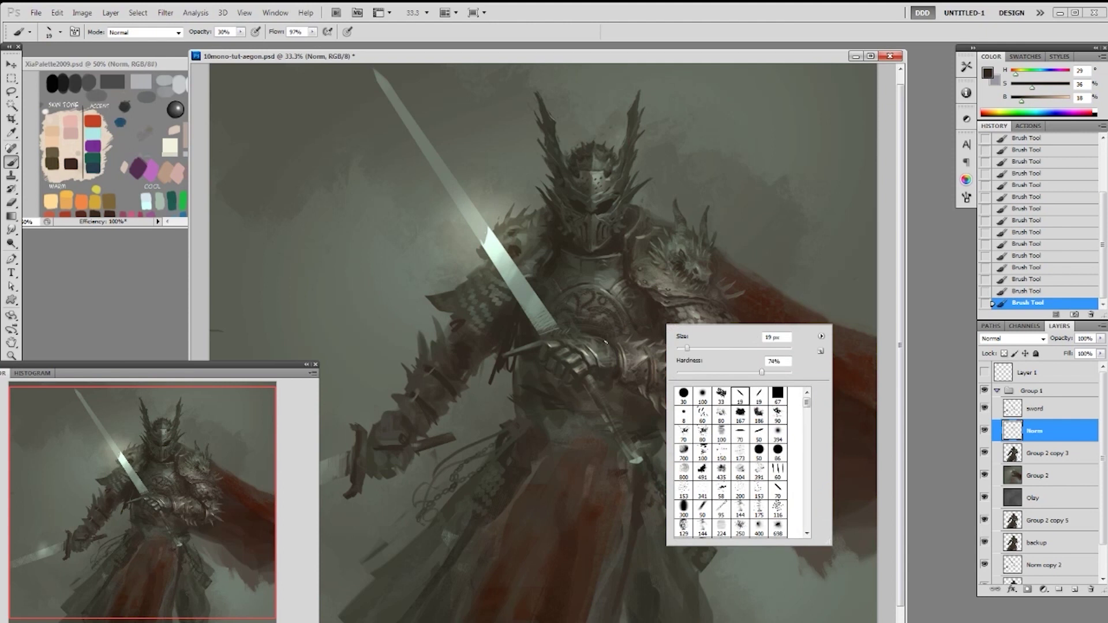
{"action": "left_click", "coordinate": [610, 337], "text": "alt"}
{"action": "key", "text": "bracketright"}
{"action": "key", "text": "bracketright"}
{"action": "left_click", "coordinate": [623, 337], "text": "alt"}
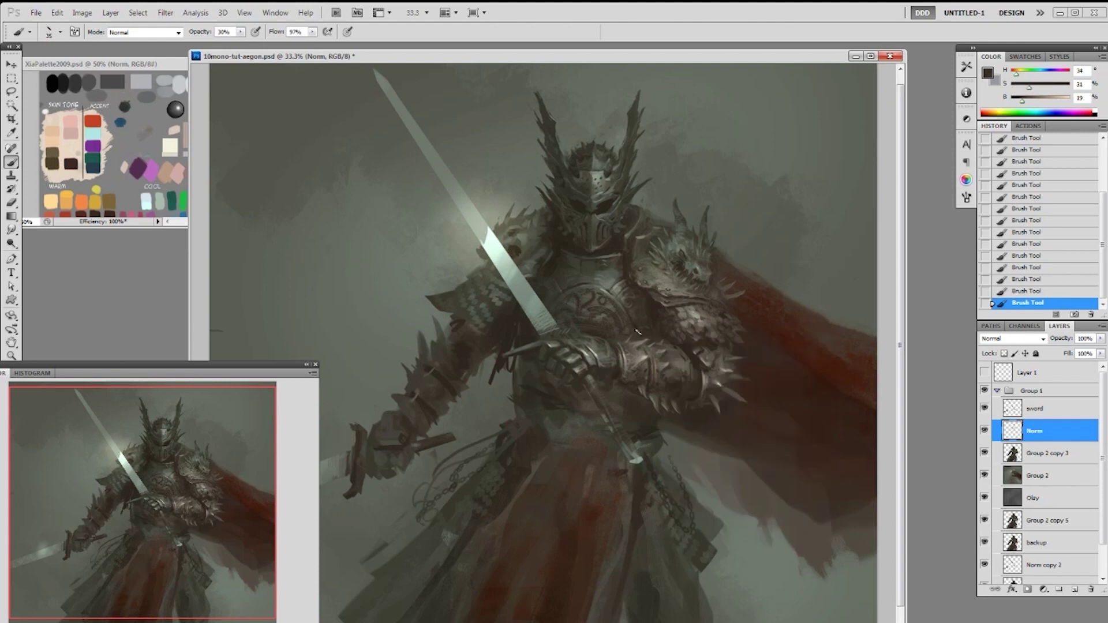
Blend sampled tones under the dragon pauldron and across the upper breastplate
{"action": "left_click", "coordinate": [652, 311], "text": "alt"}
{"action": "left_click", "coordinate": [652, 300], "text": "alt"}
{"action": "left_click", "coordinate": [647, 297], "text": "alt"}
{"action": "left_click", "coordinate": [649, 292], "text": "alt"}
{"action": "left_click", "coordinate": [542, 290], "text": "alt"}
{"action": "left_click", "coordinate": [557, 258], "text": "alt"}
{"action": "left_click", "coordinate": [588, 279], "text": "alt"}
{"action": "left_click", "coordinate": [580, 284], "text": "alt"}
Restore brush opacity to 100% and paint the engraved ornament on the breastplate with a smaller brush in sampled tones
{"action": "key", "text": "bracketleft"}
{"action": "key", "text": "0"}
{"action": "left_click", "coordinate": [589, 287], "text": "alt"}
{"action": "left_click", "coordinate": [591, 282], "text": "alt"}
{"action": "left_click", "coordinate": [582, 284], "text": "alt"}
{"action": "left_click", "coordinate": [567, 288], "text": "alt"}
{"action": "left_click", "coordinate": [595, 283], "text": "alt"}
Erase excess paint around the breastplate ornament on the Norm layer, then return to the Brush tool
{"action": "key", "text": "e"}
{"action": "right_click", "coordinate": [584, 289]}
{"action": "key", "text": "Return"}
{"action": "mouse_move", "coordinate": [580, 286]}
{"action": "left_mouse_down"}
{"action": "mouse_move", "coordinate": [564, 296]}
{"action": "mouse_move", "coordinate": [591, 299]}
{"action": "left_mouse_up"}
{"action": "mouse_move", "coordinate": [597, 299]}
{"action": "left_mouse_down"}
{"action": "mouse_move", "coordinate": [649, 306]}
{"action": "mouse_move", "coordinate": [652, 320]}
{"action": "mouse_move", "coordinate": [633, 277]}
{"action": "mouse_move", "coordinate": [624, 291]}
{"action": "left_mouse_up"}
{"action": "key", "text": "b"}
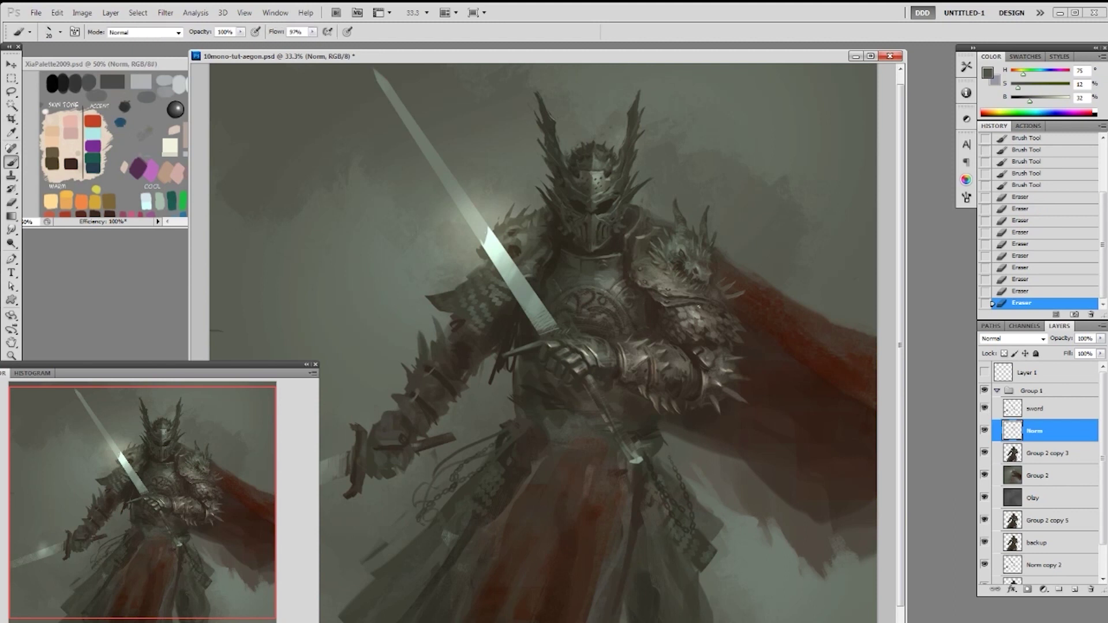
Lighten a sampled breastplate colour to 63% brightness and paint small highlights on the breastplate and dragon pauldron
{"action": "left_click", "coordinate": [610, 283], "text": "alt"}
{"action": "left_click", "coordinate": [1048, 100]}
{"action": "left_click_drag", "start_coordinate": [614, 284], "coordinate": [626, 277]}
{"action": "left_click_drag", "start_coordinate": [603, 288], "coordinate": [617, 299]}
{"action": "key", "text": "ctrl+z"}
{"action": "key", "text": "ctrl+z"}
{"action": "left_click_drag", "start_coordinate": [617, 297], "coordinate": [622, 302]}
{"action": "left_click_drag", "start_coordinate": [671, 257], "coordinate": [675, 261]}
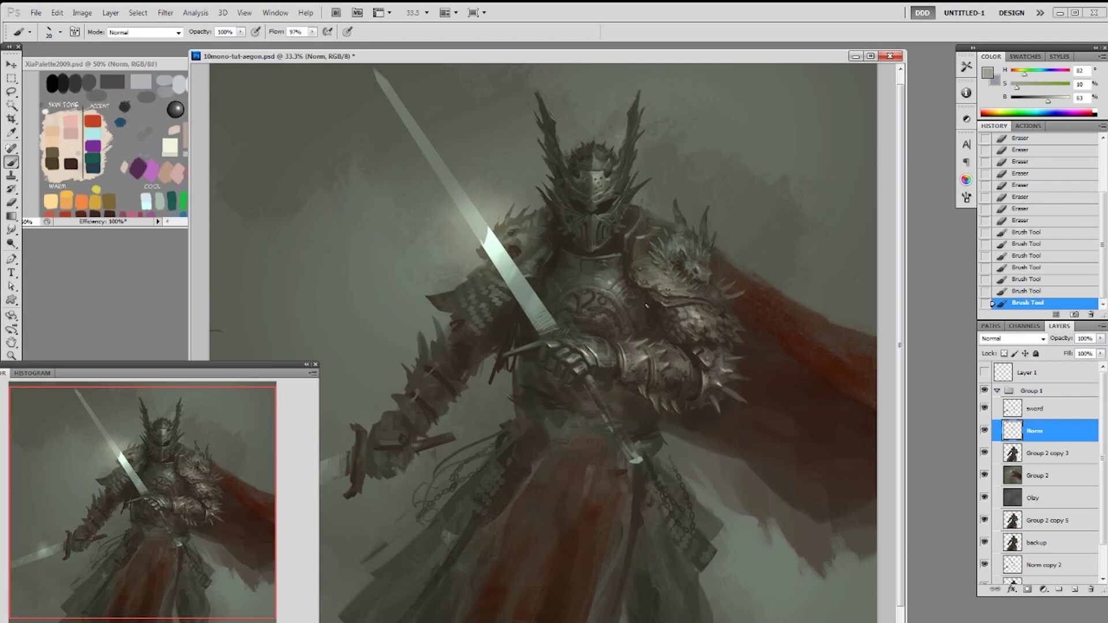
Add short dark strokes to the breastplate's side edge just above the gauntleted forearm
{"action": "left_click", "coordinate": [636, 325], "text": "alt"}
{"action": "left_click_drag", "start_coordinate": [632, 326], "coordinate": [632, 334]}
{"action": "left_click_drag", "start_coordinate": [630, 336], "coordinate": [631, 341]}
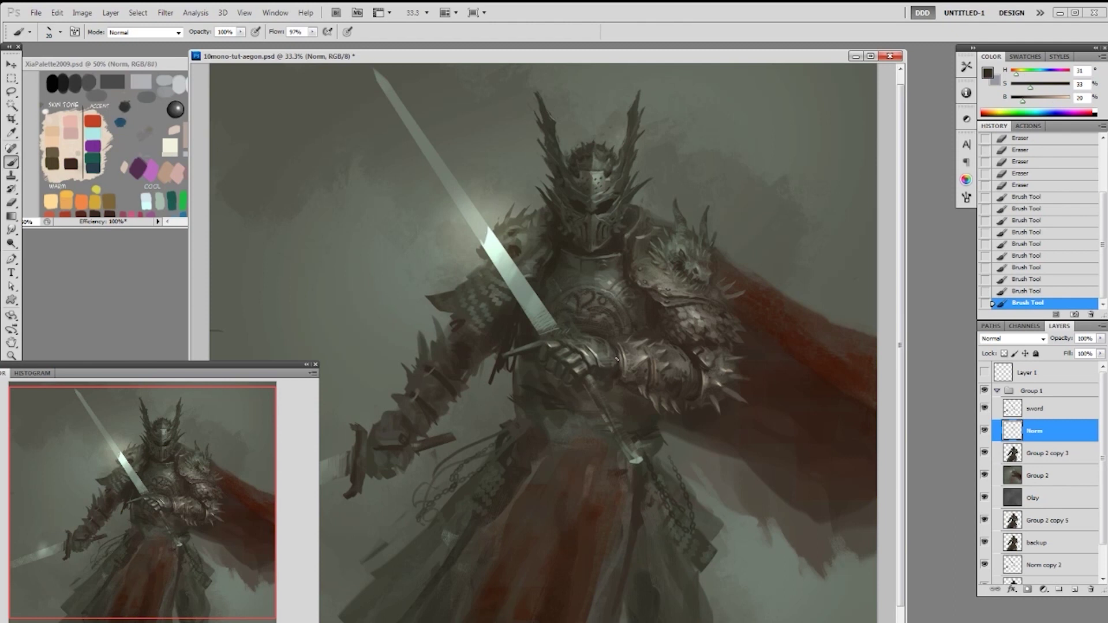
Dab small light highlights onto the metal plates of the sword arm's forearm using colours sampled there
{"action": "left_click", "coordinate": [647, 371], "text": "alt"}
{"action": "left_click", "coordinate": [633, 371]}
{"action": "left_click", "coordinate": [639, 370]}
{"action": "left_click", "coordinate": [644, 369], "text": "alt"}
{"action": "left_click", "coordinate": [651, 368]}
{"action": "left_click", "coordinate": [649, 370]}
{"action": "left_click", "coordinate": [654, 368]}
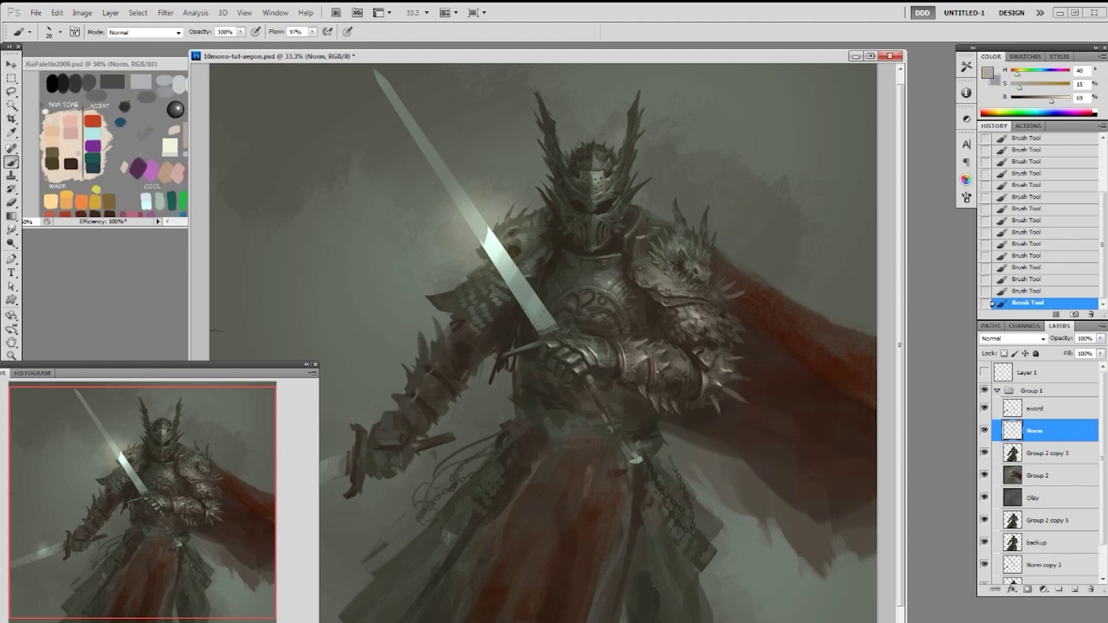
Refine the forearm armour between wrist and elbow spikes with tones sampled from the surrounding plates
{"action": "left_click", "coordinate": [659, 383], "text": "alt"}
{"action": "left_click", "coordinate": [660, 382], "text": "alt"}
{"action": "left_click", "coordinate": [663, 357], "text": "alt"}
{"action": "left_click", "coordinate": [689, 379], "text": "alt"}
{"action": "left_click", "coordinate": [682, 375], "text": "alt"}
{"action": "left_click", "coordinate": [663, 379], "text": "alt"}
{"action": "left_click", "coordinate": [667, 381], "text": "alt"}
Shade the area between the breastplate and the pauldron behind the sword with the 70 px brush in sampled dark tones
{"action": "left_click", "coordinate": [533, 265], "text": "alt"}
{"action": "right_click", "coordinate": [565, 267]}
{"action": "left_click", "coordinate": [657, 339]}
{"action": "left_click", "coordinate": [550, 250]}
{"action": "left_click", "coordinate": [538, 262], "text": "alt"}
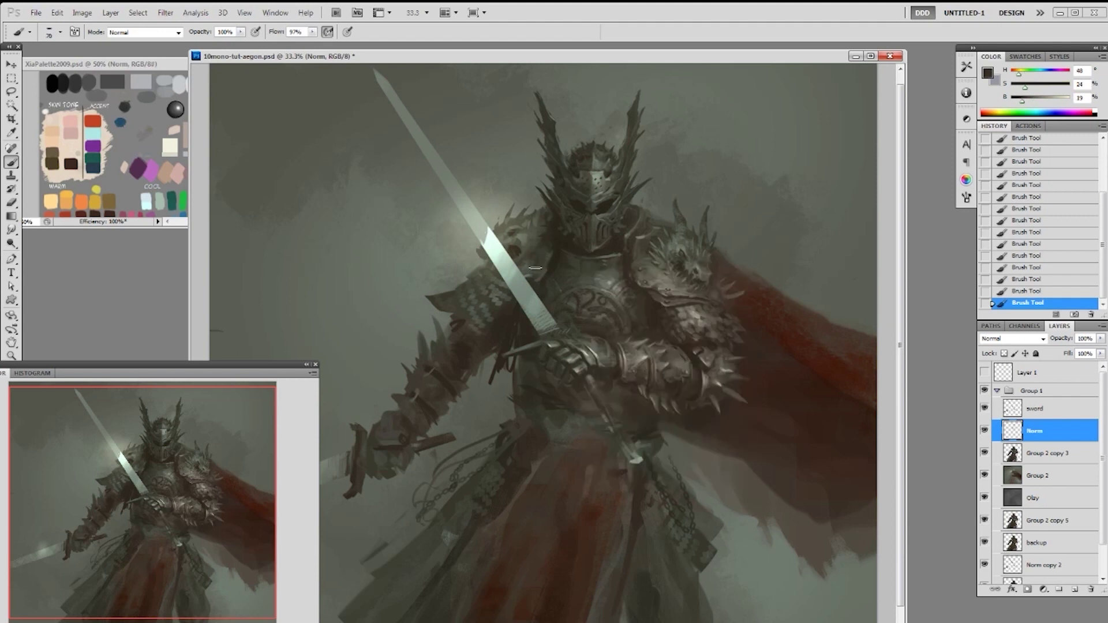
{"action": "left_click", "coordinate": [551, 258], "text": "alt"}
{"action": "left_click", "coordinate": [543, 267], "text": "alt"}
Define the inner edge of the pauldron behind the sword with the 19 px brush and sampled armour tones
{"action": "right_click", "coordinate": [555, 267]}
{"action": "left_click", "coordinate": [661, 331]}
{"action": "left_click", "coordinate": [550, 266]}
{"action": "right_click", "coordinate": [548, 279]}
{"action": "left_click", "coordinate": [666, 347]}
{"action": "left_click", "coordinate": [540, 269]}
{"action": "left_click", "coordinate": [548, 254], "text": "alt"}
{"action": "left_click", "coordinate": [544, 259], "text": "alt"}
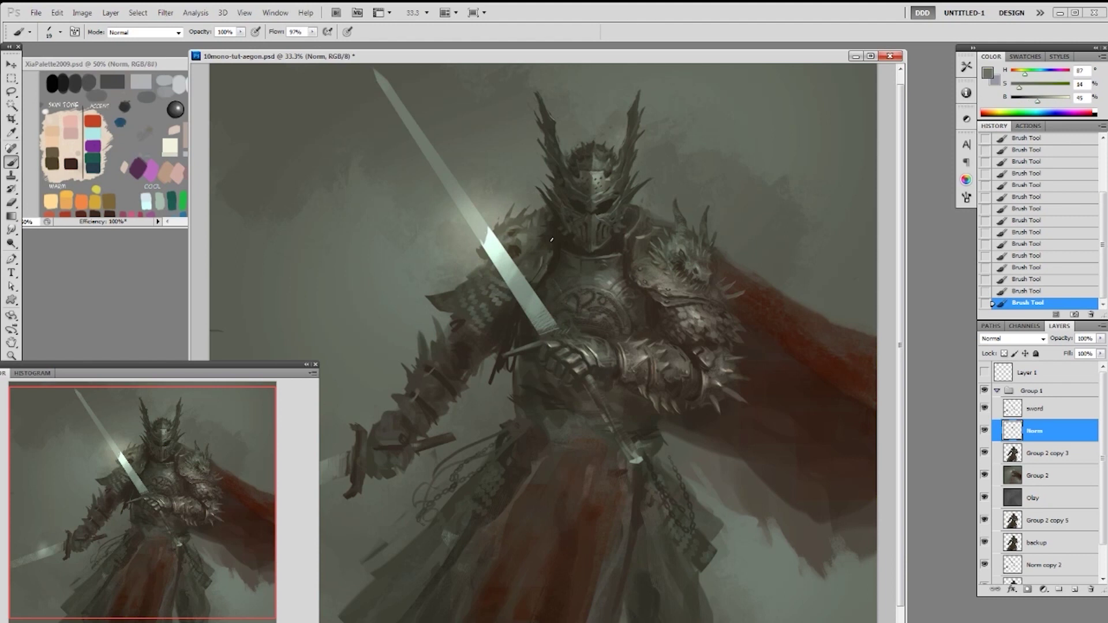
Touch up the plates where the shoulder behind the sword meets the neck and chest, using sampled light and dark tones
{"action": "left_click", "coordinate": [543, 270], "text": "alt"}
{"action": "left_click", "coordinate": [542, 264], "text": "alt"}
{"action": "left_click", "coordinate": [543, 270], "text": "alt"}
{"action": "left_click", "coordinate": [543, 244], "text": "alt"}
{"action": "right_click", "coordinate": [544, 266]}
{"action": "left_click", "coordinate": [533, 253]}
{"action": "left_click", "coordinate": [541, 242], "text": "alt"}
Load the Group 2 copy 3 layer's outline as a selection and brush a sampled dark tone over the shoulder behind the sword
{"action": "left_click", "coordinate": [644, 239], "text": "alt"}
{"action": "left_click", "coordinate": [1012, 453], "text": "ctrl"}
{"action": "left_click_drag", "start_coordinate": [506, 221], "coordinate": [519, 216]}
{"action": "mouse_move", "coordinate": [528, 216]}
{"action": "left_mouse_down"}
{"action": "mouse_move", "coordinate": [553, 222]}
{"action": "mouse_move", "coordinate": [527, 224]}
{"action": "mouse_move", "coordinate": [552, 247]}
{"action": "mouse_move", "coordinate": [525, 240]}
{"action": "mouse_move", "coordinate": [533, 221]}
{"action": "mouse_move", "coordinate": [479, 262]}
{"action": "mouse_move", "coordinate": [483, 280]}
{"action": "mouse_move", "coordinate": [473, 253]}
{"action": "mouse_move", "coordinate": [468, 278]}
{"action": "left_mouse_up"}
Lower the brush opacity to 30%, enlarge the brush and darken the upper arm armour behind the blade
{"action": "key", "text": "3"}
{"action": "key", "text": "bracketright"}
{"action": "key", "text": "bracketright"}
{"action": "key", "text": "bracketright"}
{"action": "key", "text": "bracketright"}
{"action": "mouse_move", "coordinate": [476, 274]}
{"action": "left_mouse_down"}
{"action": "mouse_move", "coordinate": [463, 279]}
{"action": "mouse_move", "coordinate": [478, 282]}
{"action": "left_mouse_up"}
{"action": "mouse_move", "coordinate": [486, 281]}
{"action": "left_mouse_down"}
{"action": "mouse_move", "coordinate": [446, 339]}
{"action": "mouse_move", "coordinate": [454, 293]}
{"action": "mouse_move", "coordinate": [478, 295]}
{"action": "left_mouse_up"}
{"action": "left_click_drag", "start_coordinate": [485, 287], "coordinate": [480, 291]}
{"action": "left_click_drag", "start_coordinate": [481, 290], "coordinate": [488, 300]}
{"action": "right_click", "coordinate": [744, 367]}
{"action": "left_click", "coordinate": [539, 260]}
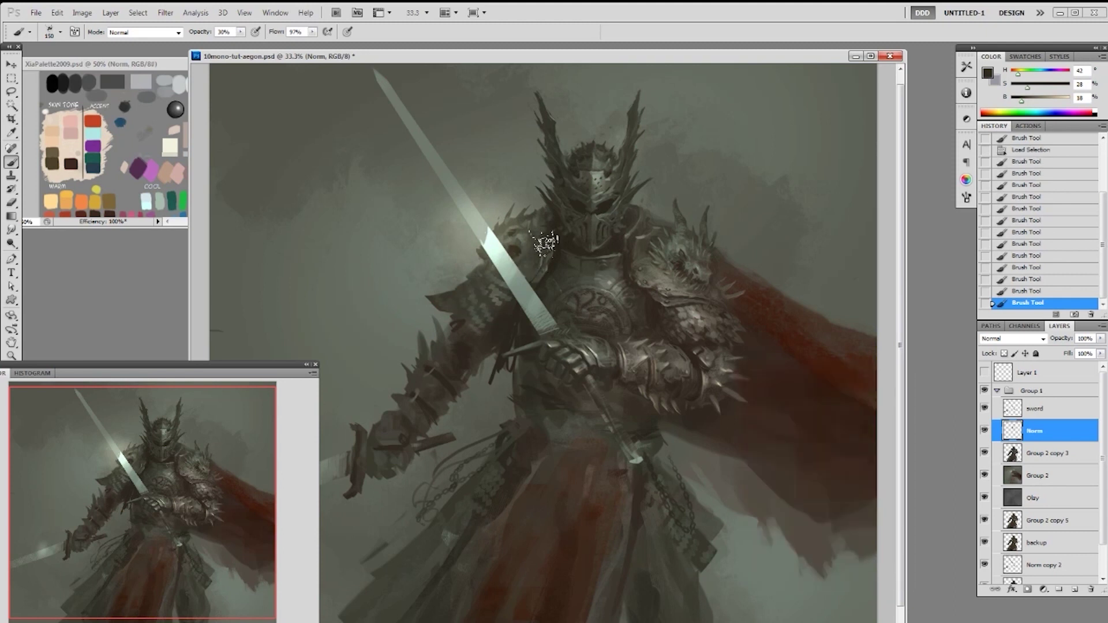
Pick the hard round 50 px brush and paint a sampled tone onto the pauldron behind the sword
{"action": "right_click", "coordinate": [585, 230]}
{"action": "left_click", "coordinate": [681, 360]}
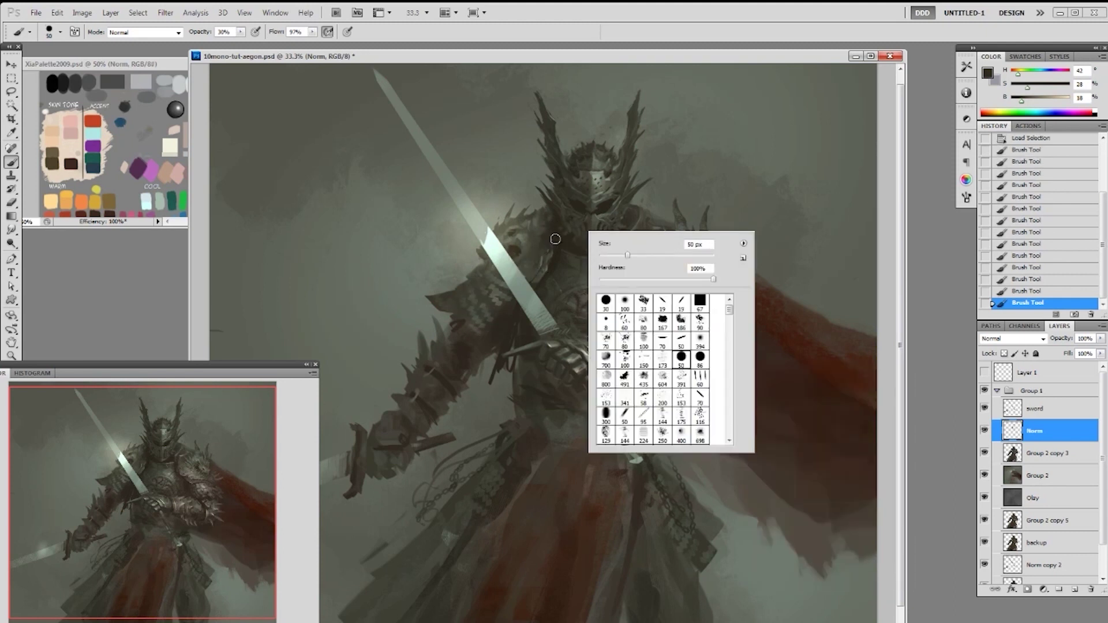
{"action": "left_click", "coordinate": [527, 238], "text": "alt"}
{"action": "left_click_drag", "start_coordinate": [526, 238], "coordinate": [520, 241]}
{"action": "left_click", "coordinate": [518, 248], "text": "alt"}
Shrink the brush, set its flow to 50%, clear the selection and dab dark accents across the pauldron behind the sword
{"action": "key", "text": "bracketleft"}
{"action": "key", "text": "bracketleft"}
{"action": "key", "text": "bracketleft"}
{"action": "key", "text": "bracketleft"}
{"action": "key", "text": "bracketleft"}
{"action": "left_click", "coordinate": [518, 248], "text": "alt"}
{"action": "key", "text": "5"}
{"action": "key", "text": "ctrl+d"}
{"action": "mouse_move", "coordinate": [515, 252]}
{"action": "left_mouse_down"}
{"action": "mouse_move", "coordinate": [544, 222]}
{"action": "mouse_move", "coordinate": [518, 230]}
{"action": "mouse_move", "coordinate": [542, 232]}
{"action": "mouse_move", "coordinate": [512, 274]}
{"action": "mouse_move", "coordinate": [513, 248]}
{"action": "left_mouse_up"}
{"action": "left_click", "coordinate": [521, 240]}
{"action": "left_click", "coordinate": [523, 237]}
{"action": "left_click", "coordinate": [525, 233]}
{"action": "left_click", "coordinate": [527, 231]}
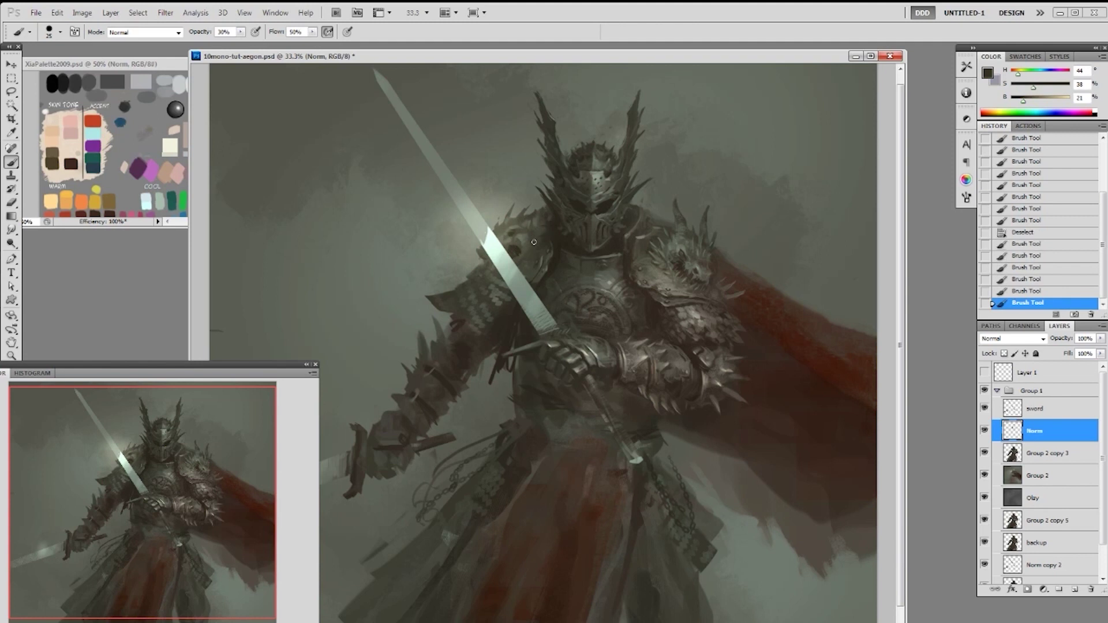
Switch to the 19 px brush at 100% opacity and dab fine details onto the pauldron beside the blade
{"action": "right_click", "coordinate": [529, 233]}
{"action": "left_click", "coordinate": [614, 308]}
{"action": "left_click", "coordinate": [511, 241], "text": "alt"}
{"action": "key", "text": "0"}
{"action": "left_click", "coordinate": [511, 245]}
{"action": "left_click", "coordinate": [522, 249]}
{"action": "left_click", "coordinate": [520, 249]}
{"action": "left_click", "coordinate": [519, 248]}
{"action": "left_click", "coordinate": [518, 248]}
{"action": "left_click", "coordinate": [517, 248]}
{"action": "left_click", "coordinate": [516, 247]}
{"action": "left_click", "coordinate": [515, 248]}
{"action": "left_click", "coordinate": [524, 249], "text": "alt"}
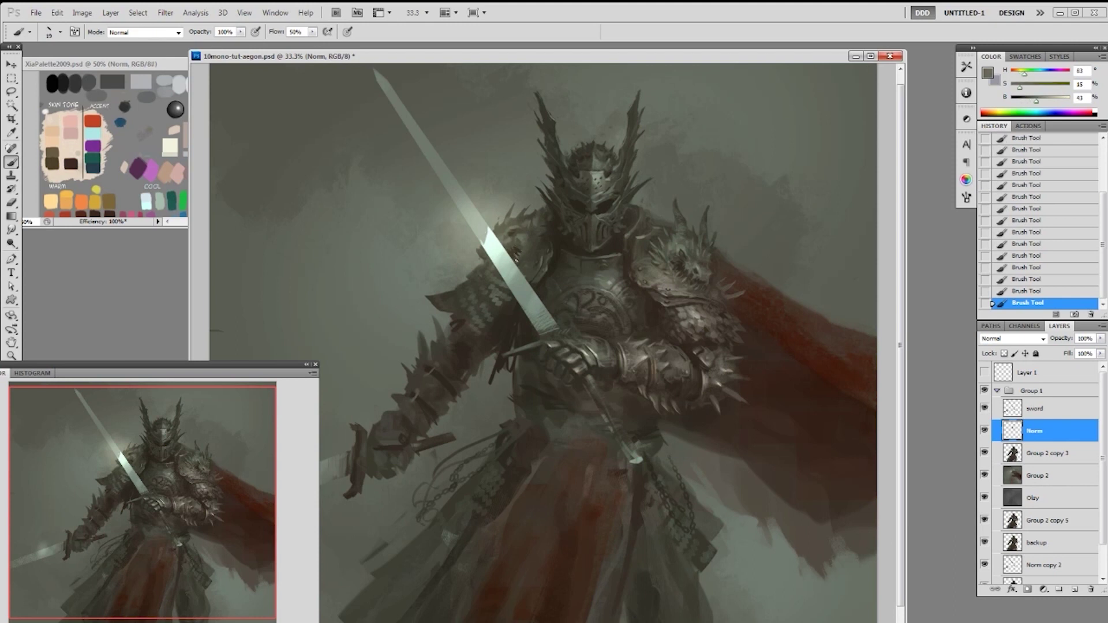
Model the face-like relief on the pauldron behind the sword with light and dark tones sampled from it
{"action": "left_click", "coordinate": [521, 247], "text": "alt"}
{"action": "left_click", "coordinate": [529, 249], "text": "alt"}
{"action": "left_click", "coordinate": [523, 235], "text": "alt"}
{"action": "left_click", "coordinate": [521, 238], "text": "alt"}
{"action": "left_click", "coordinate": [531, 238], "text": "alt"}
Refine the upper ridge of that pauldron with the 19 px brush, sampling nearby tones for each stroke
{"action": "left_click", "coordinate": [514, 246], "text": "alt"}
{"action": "left_click", "coordinate": [519, 228], "text": "alt"}
{"action": "left_click", "coordinate": [510, 236], "text": "alt"}
{"action": "left_click", "coordinate": [518, 234], "text": "alt"}
{"action": "left_click", "coordinate": [514, 229], "text": "alt"}
{"action": "right_click", "coordinate": [562, 198]}
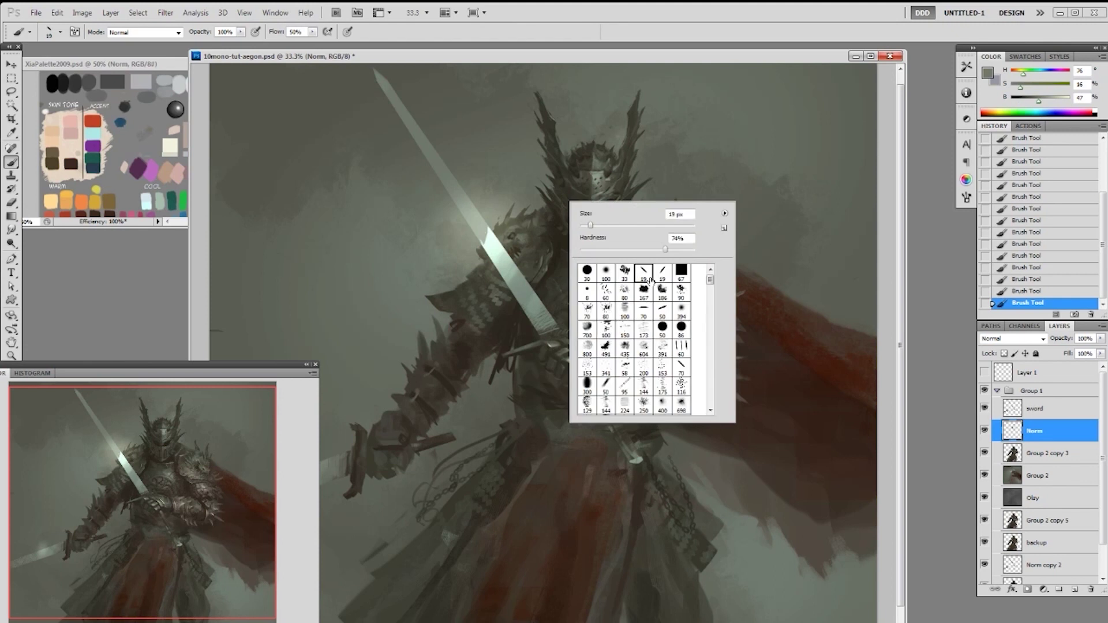
{"action": "left_click", "coordinate": [509, 241], "text": "alt"}
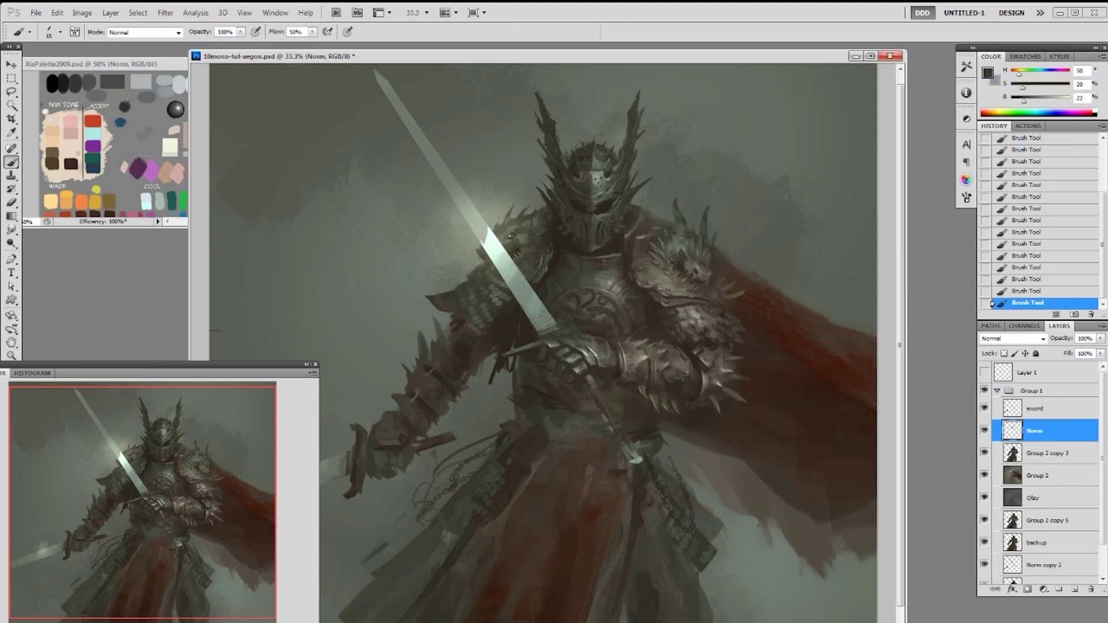
Change the brush and work sampled mid-tones into the upper spikes and ridge of the pauldron behind the sword
{"action": "left_click", "coordinate": [514, 219], "text": "alt"}
{"action": "left_click", "coordinate": [520, 225], "text": "alt"}
{"action": "right_click", "coordinate": [531, 228]}
{"action": "left_click", "coordinate": [573, 338]}
{"action": "left_click", "coordinate": [519, 217]}
{"action": "left_click", "coordinate": [531, 224], "text": "alt"}
{"action": "left_click", "coordinate": [513, 227], "text": "alt"}
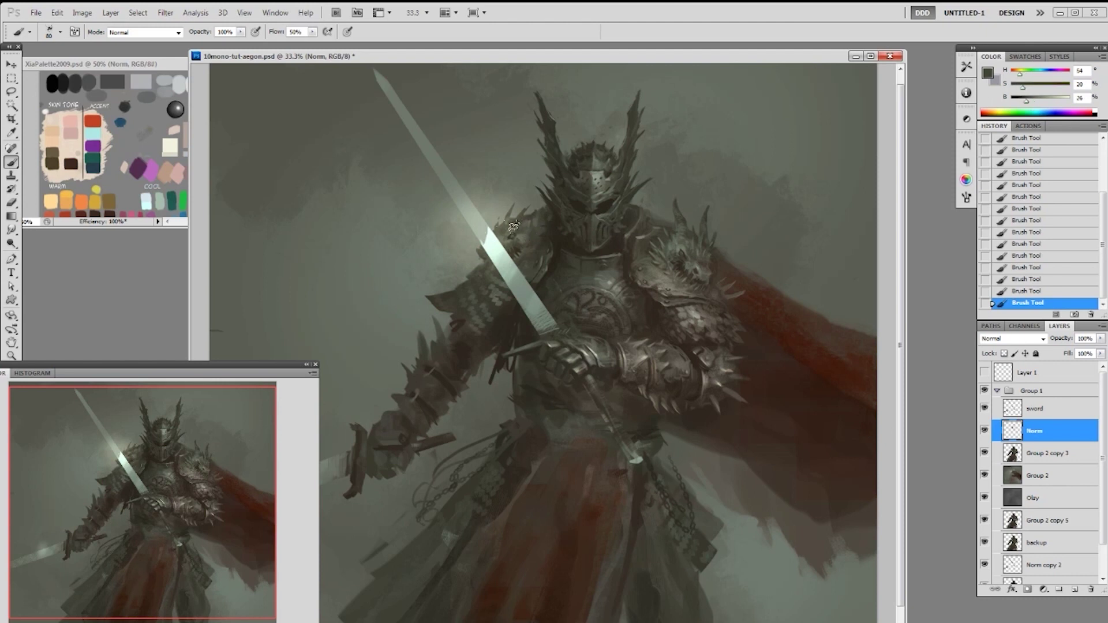
Switch the brush, raise its flow to 98% and add sampled tones to the upper face of that pauldron
{"action": "right_click", "coordinate": [504, 295]}
{"action": "left_click", "coordinate": [583, 362]}
{"action": "left_click", "coordinate": [513, 229], "text": "alt"}
{"action": "left_click", "coordinate": [517, 219], "text": "alt"}
{"action": "left_click", "coordinate": [312, 32]}
{"action": "left_click_drag", "start_coordinate": [340, 45], "coordinate": [343, 45]}
{"action": "left_click", "coordinate": [523, 226]}
{"action": "left_click", "coordinate": [514, 223], "text": "alt"}
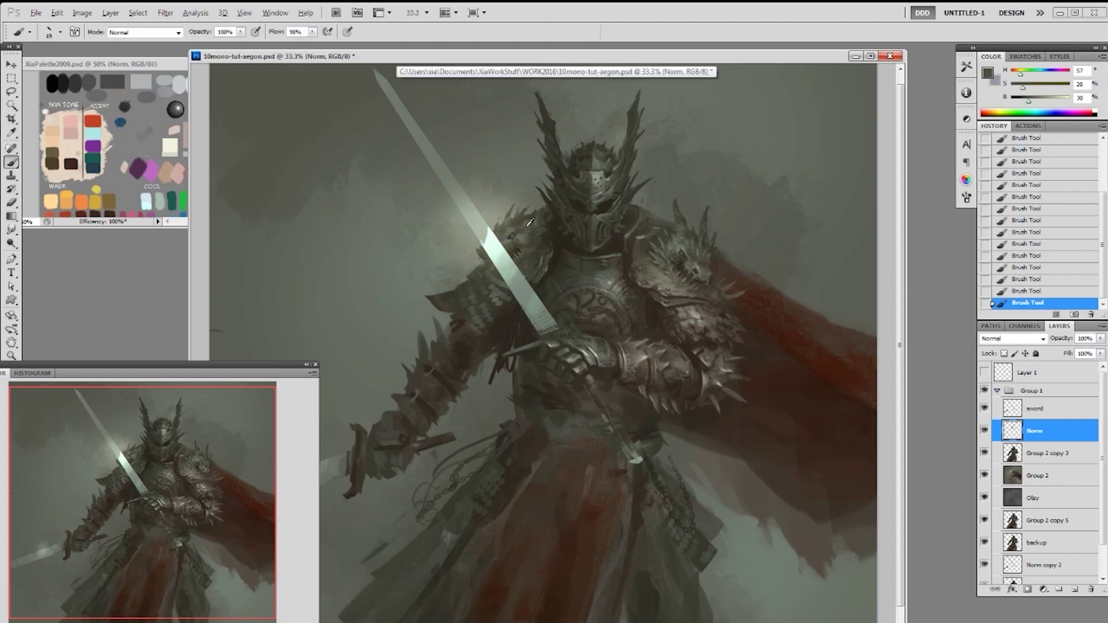
Refine the pauldron's relief and inner side with the 19 px brush, sampling nearby tones between strokes
{"action": "right_click", "coordinate": [603, 190]}
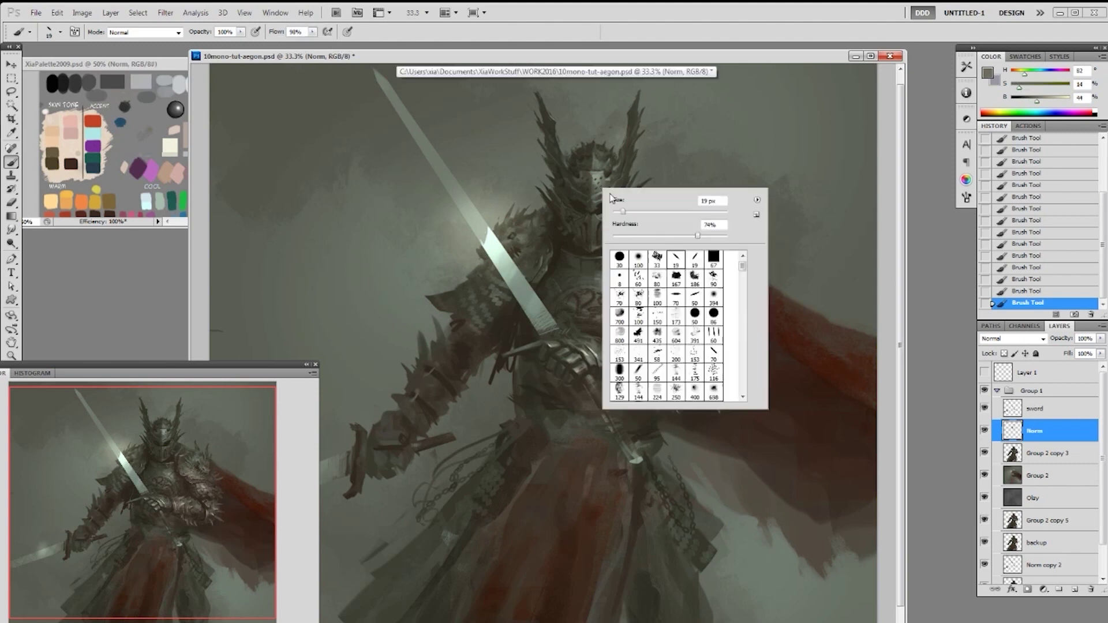
{"action": "left_click", "coordinate": [513, 224]}
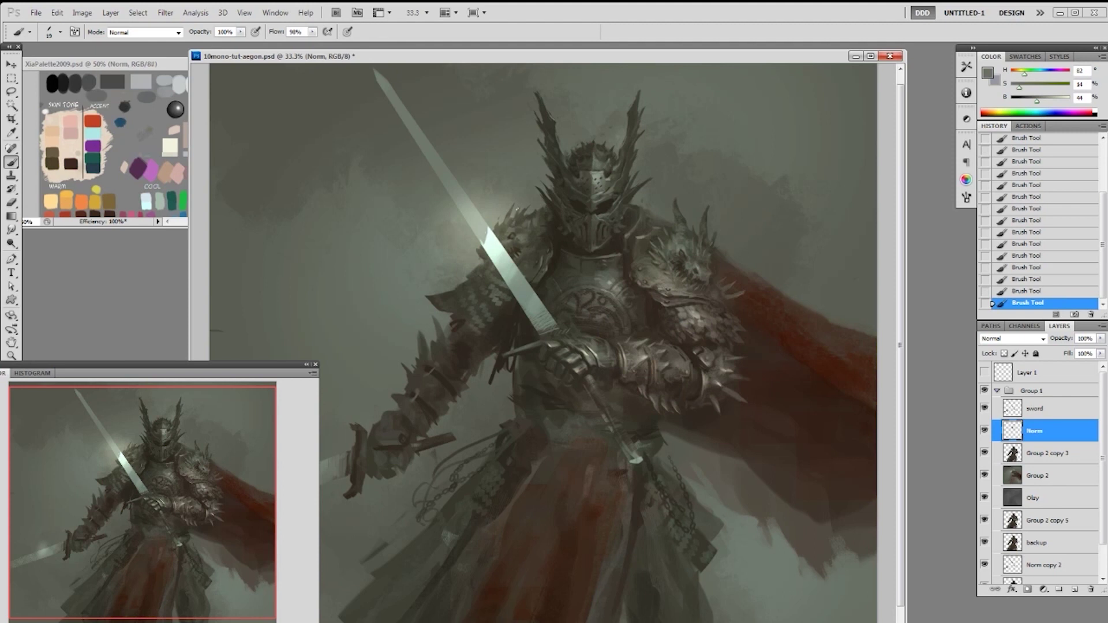
{"action": "left_click", "coordinate": [515, 224], "text": "alt"}
{"action": "left_click", "coordinate": [513, 225], "text": "alt"}
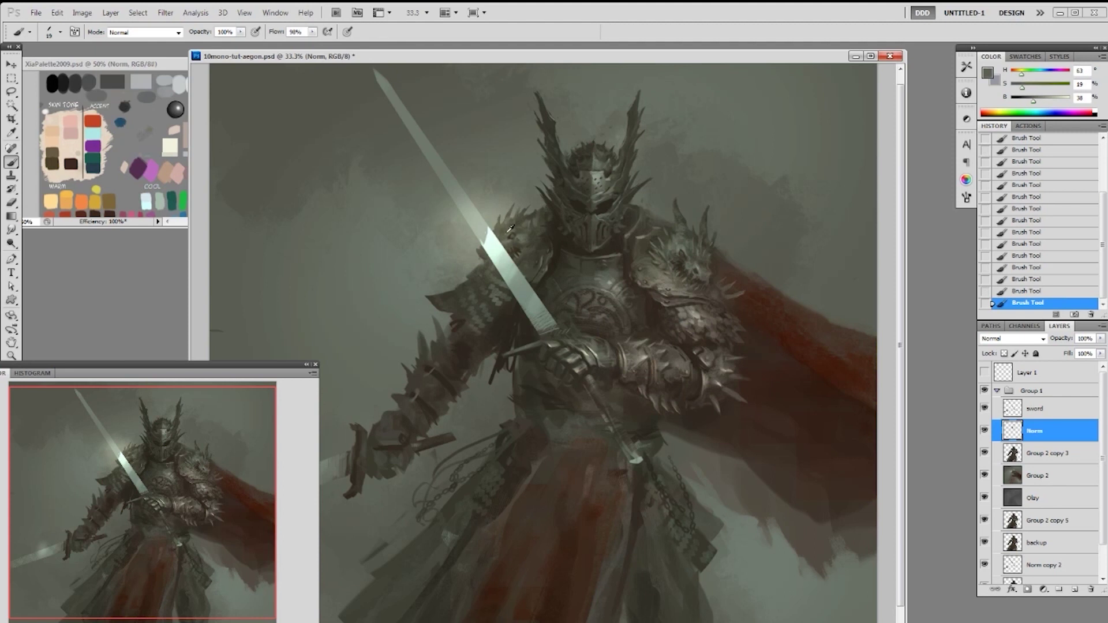
{"action": "left_click", "coordinate": [544, 248], "text": "alt"}
{"action": "left_click", "coordinate": [534, 249], "text": "alt"}
{"action": "left_click", "coordinate": [529, 250], "text": "alt"}
Detail the pauldron's outer lower edge on the far side of the blade with tones sampled from it
{"action": "left_click", "coordinate": [484, 260], "text": "alt"}
{"action": "left_click", "coordinate": [483, 251], "text": "alt"}
{"action": "left_click", "coordinate": [490, 255], "text": "alt"}
{"action": "left_click", "coordinate": [485, 258], "text": "alt"}
{"action": "left_click", "coordinate": [491, 261], "text": "alt"}
{"action": "left_click", "coordinate": [502, 278], "text": "alt"}
Pick another brush preset and further refine the pauldron's lower rim around the blade with sampled tones
{"action": "right_click", "coordinate": [504, 278]}
{"action": "left_click", "coordinate": [611, 346]}
{"action": "left_click", "coordinate": [484, 267]}
{"action": "left_click", "coordinate": [488, 264], "text": "alt"}
{"action": "left_click", "coordinate": [491, 262], "text": "alt"}
{"action": "left_click", "coordinate": [495, 275], "text": "alt"}
{"action": "left_click", "coordinate": [489, 263], "text": "alt"}
{"action": "left_click", "coordinate": [509, 236], "text": "alt"}
Add a new layer named Norm above the current one and sample a light tone from the inner pauldron
{"action": "left_click", "coordinate": [532, 236], "text": "alt"}
{"action": "right_click", "coordinate": [548, 237]}
{"action": "left_click", "coordinate": [533, 235]}
{"action": "key", "text": "ctrl+shift+n"}
{"action": "left_click", "coordinate": [533, 235], "text": "alt"}
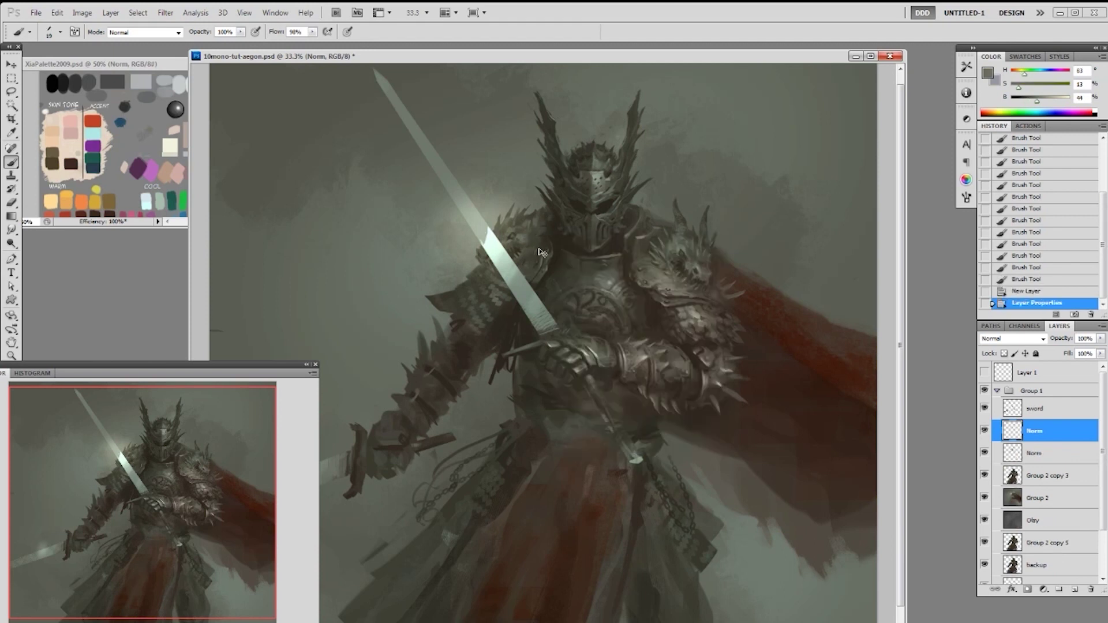
{"action": "left_click_drag", "start_coordinate": [534, 256], "coordinate": [532, 257]}
{"action": "left_click_drag", "start_coordinate": [532, 258], "coordinate": [528, 262]}
{"action": "left_click_drag", "start_coordinate": [531, 260], "coordinate": [541, 255]}
{"action": "key", "text": "ctrl+z"}
{"action": "left_click", "coordinate": [1048, 268]}
{"action": "left_click", "coordinate": [1043, 255]}
{"action": "left_click", "coordinate": [1045, 220]}
{"action": "left_click", "coordinate": [1053, 209]}
Choose a different brush preset and dab small details across the inner lower part of the pauldron beside the blade
{"action": "right_click", "coordinate": [547, 251]}
{"action": "left_click", "coordinate": [640, 325]}
{"action": "mouse_move", "coordinate": [540, 265]}
{"action": "left_mouse_down"}
{"action": "mouse_move", "coordinate": [539, 249]}
{"action": "mouse_move", "coordinate": [528, 251]}
{"action": "left_mouse_up"}
{"action": "key", "text": "ctrl+z"}
{"action": "key", "text": "ctrl+z"}
{"action": "left_click", "coordinate": [529, 250]}
{"action": "left_click", "coordinate": [531, 251]}
{"action": "left_click", "coordinate": [533, 252]}
{"action": "left_click", "coordinate": [535, 254]}
{"action": "left_click", "coordinate": [539, 254]}
{"action": "left_click", "coordinate": [547, 252]}
Continue the row of dabs up the pauldron's inner side toward its top, sampling tones from the ridge
{"action": "left_click", "coordinate": [531, 260]}
{"action": "left_click", "coordinate": [533, 255]}
{"action": "left_click", "coordinate": [535, 249]}
{"action": "left_click", "coordinate": [537, 245]}
{"action": "left_click", "coordinate": [540, 240]}
{"action": "left_click", "coordinate": [538, 237]}
{"action": "left_click", "coordinate": [535, 223], "text": "alt"}
{"action": "left_click", "coordinate": [535, 229], "text": "alt"}
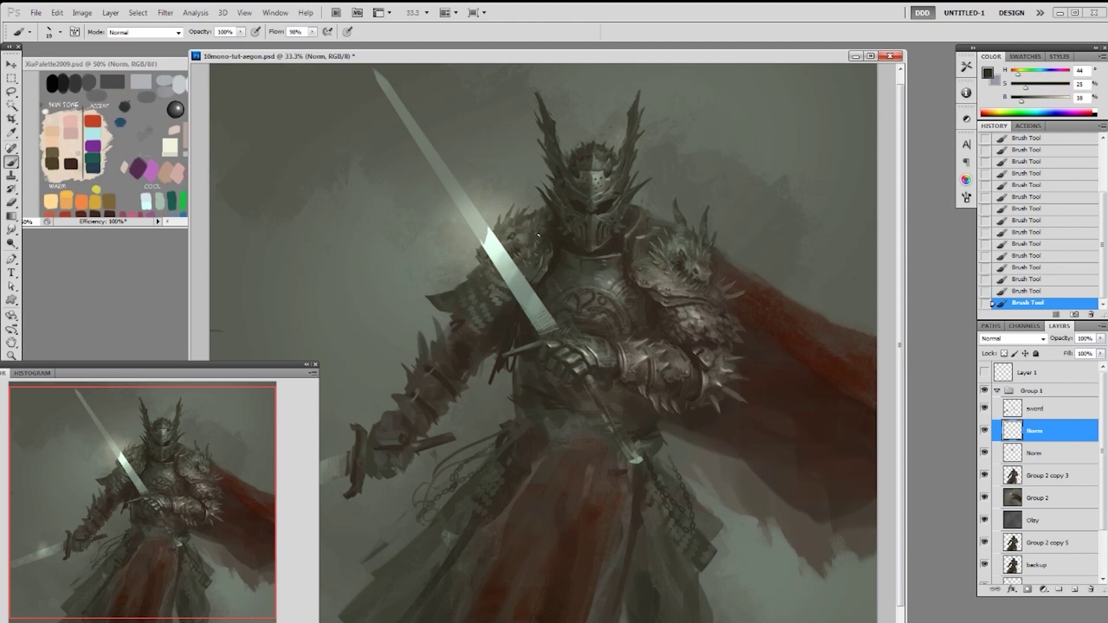
Switch brushes and blend the pauldron's inner face and lower edge around the blade with sampled tones
{"action": "right_click", "coordinate": [537, 238]}
{"action": "left_click", "coordinate": [709, 266]}
{"action": "left_click", "coordinate": [534, 235], "text": "alt"}
{"action": "left_click", "coordinate": [537, 235], "text": "alt"}
{"action": "left_click", "coordinate": [555, 265], "text": "alt"}
{"action": "left_click", "coordinate": [529, 271], "text": "alt"}
{"action": "left_click", "coordinate": [504, 289], "text": "alt"}
{"action": "left_click", "coordinate": [495, 271], "text": "alt"}
{"action": "left_click", "coordinate": [515, 253], "text": "alt"}
Load the Group 2 copy 3 layer as a selection, hide its edges and stroke along the pauldron's lower edge
{"action": "left_click", "coordinate": [1013, 480], "text": "ctrl"}
{"action": "key", "text": "ctrl+h"}
{"action": "right_click", "coordinate": [580, 360]}
{"action": "left_click", "coordinate": [618, 470]}
{"action": "mouse_move", "coordinate": [481, 271]}
{"action": "left_mouse_down"}
{"action": "mouse_move", "coordinate": [500, 280]}
{"action": "mouse_move", "coordinate": [475, 275]}
{"action": "mouse_move", "coordinate": [473, 300]}
{"action": "mouse_move", "coordinate": [481, 278]}
{"action": "mouse_move", "coordinate": [511, 284]}
{"action": "left_mouse_up"}
{"action": "left_click", "coordinate": [551, 264], "text": "alt"}
Change the brush, undo the trial strokes and dab a dark line along the pauldron's lower rim outward from the blade
{"action": "right_click", "coordinate": [512, 303]}
{"action": "left_click", "coordinate": [587, 377]}
{"action": "left_click", "coordinate": [558, 263], "text": "alt"}
{"action": "key", "text": "ctrl+z"}
{"action": "key", "text": "ctrl+z"}
{"action": "left_click", "coordinate": [505, 282]}
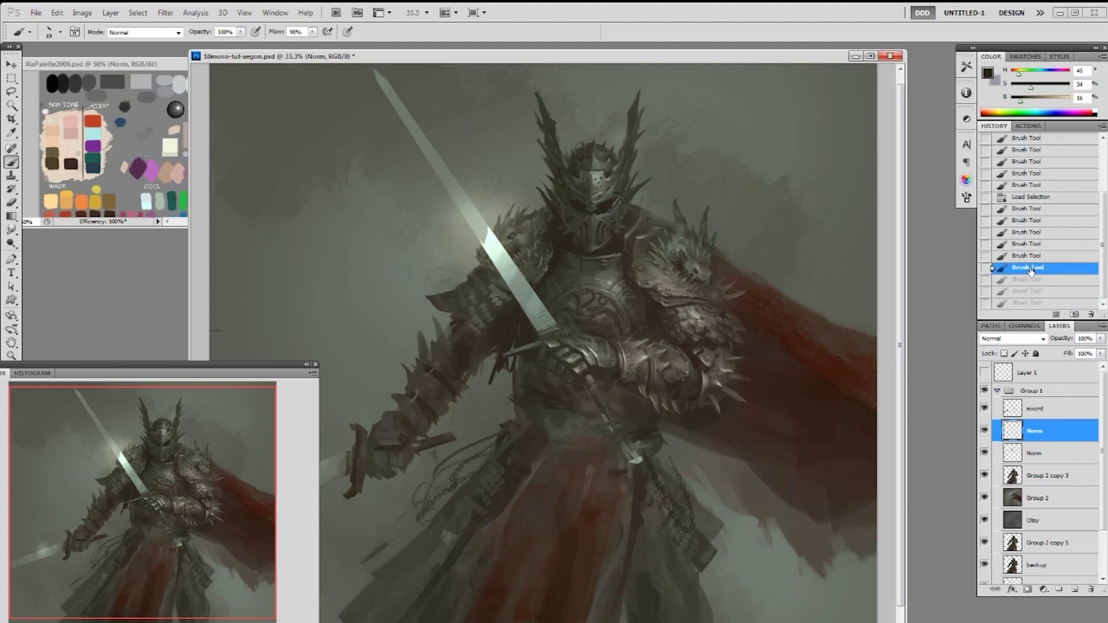
{"action": "left_click", "coordinate": [494, 286]}
{"action": "left_click", "coordinate": [483, 283]}
{"action": "left_click", "coordinate": [470, 279]}
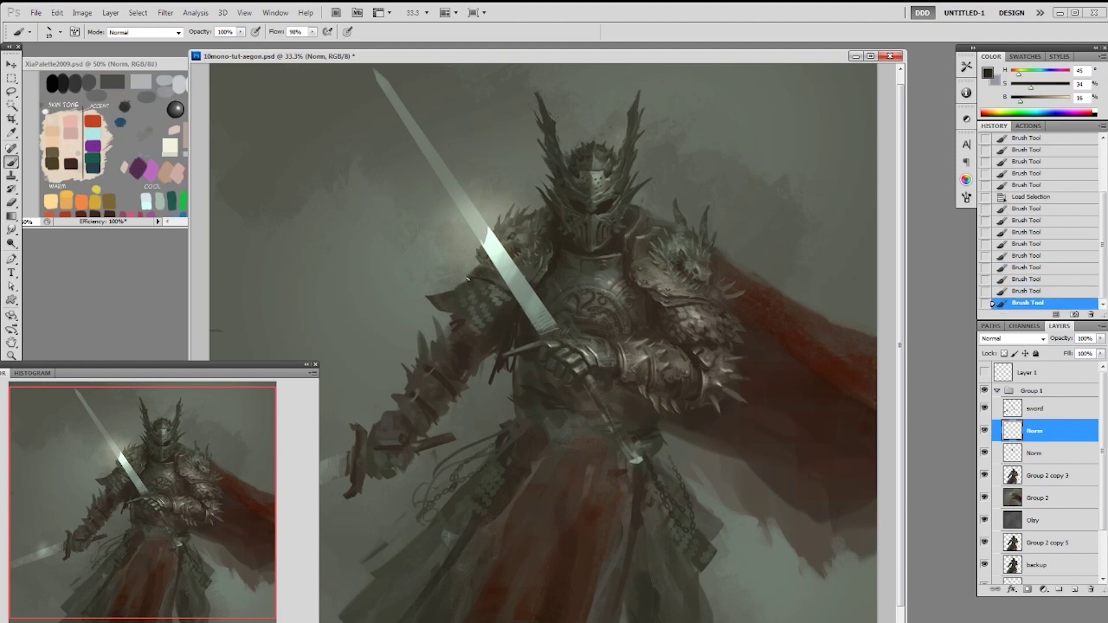
{"action": "left_click", "coordinate": [472, 279]}
{"action": "right_click", "coordinate": [500, 276]}
{"action": "double_click", "coordinate": [575, 398]}
{"action": "mouse_move", "coordinate": [472, 270]}
{"action": "left_mouse_down"}
{"action": "mouse_move", "coordinate": [497, 289]}
{"action": "mouse_move", "coordinate": [520, 277]}
{"action": "left_mouse_up"}
{"action": "key", "text": "ctrl+z"}
Stroke across the pauldron's inner top, change the brush and toggle Group 1's visibility to compare the result
{"action": "mouse_move", "coordinate": [569, 213]}
{"action": "left_mouse_down"}
{"action": "mouse_move", "coordinate": [578, 223]}
{"action": "mouse_move", "coordinate": [521, 248]}
{"action": "left_mouse_up"}
{"action": "right_click", "coordinate": [574, 219]}
{"action": "left_click", "coordinate": [649, 291]}
{"action": "left_click", "coordinate": [983, 391]}
{"action": "left_click", "coordinate": [984, 391]}
{"action": "left_click", "coordinate": [984, 391]}
{"action": "left_click", "coordinate": [984, 392]}
Sample a light pauldron tone and stroke texture onto the upper-arm plate with the 173 px brush
{"action": "left_click", "coordinate": [522, 238], "text": "alt"}
{"action": "right_click", "coordinate": [490, 299]}
{"action": "left_click", "coordinate": [566, 426]}
{"action": "left_click_drag", "start_coordinate": [489, 300], "coordinate": [495, 310]}
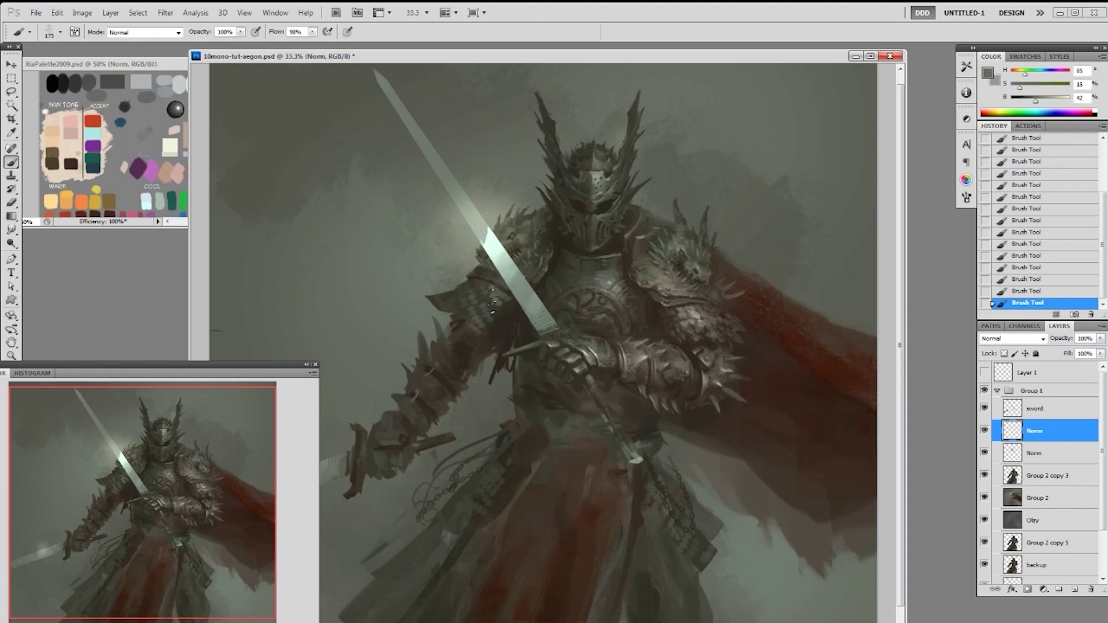
Switch brushes and paint the scales and outer edge of the upper-arm plate with tones sampled around it
{"action": "right_click", "coordinate": [589, 235]}
{"action": "left_click", "coordinate": [667, 367]}
{"action": "left_click", "coordinate": [499, 303], "text": "alt"}
{"action": "left_click", "coordinate": [456, 296], "text": "alt"}
{"action": "left_click", "coordinate": [453, 305], "text": "alt"}
{"action": "left_click", "coordinate": [474, 281], "text": "alt"}
{"action": "left_click", "coordinate": [454, 306], "text": "alt"}
Clear the selection and erase small notches along the upper-arm plate's outer edge on the Group 2 copy 3 layer
{"action": "left_click", "coordinate": [1042, 476]}
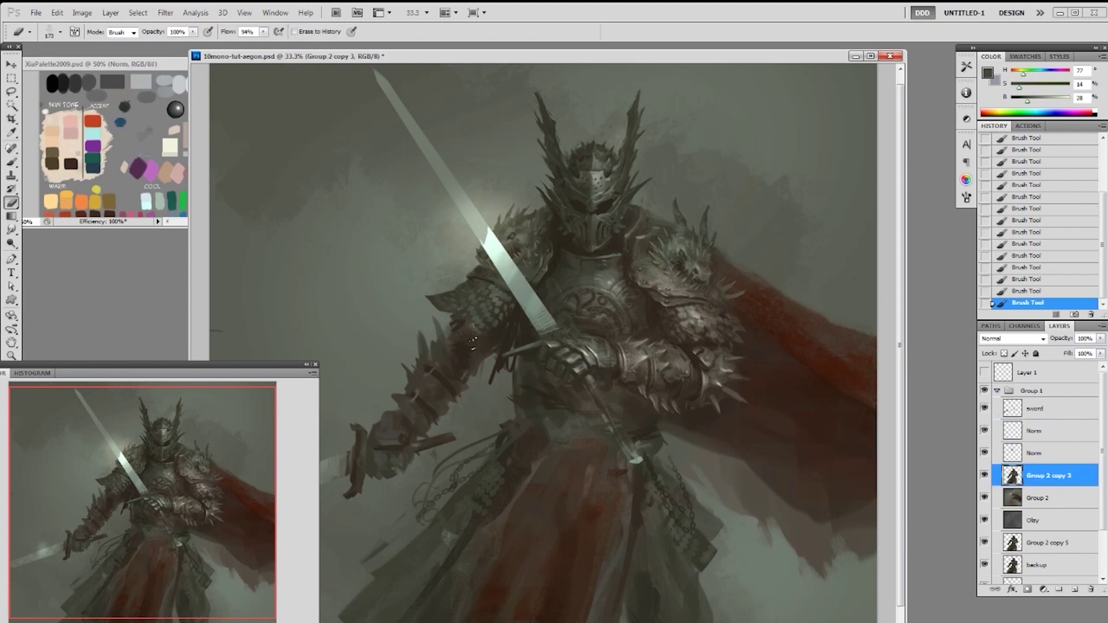
{"action": "key", "text": "e"}
{"action": "right_click", "coordinate": [557, 466]}
{"action": "key", "text": "ctrl+d"}
{"action": "left_click_drag", "start_coordinate": [422, 296], "coordinate": [430, 304]}
{"action": "left_click", "coordinate": [429, 302]}
{"action": "left_click", "coordinate": [430, 304]}
{"action": "left_click", "coordinate": [435, 309]}
{"action": "left_click", "coordinate": [439, 314]}
{"action": "left_click", "coordinate": [442, 317]}
{"action": "left_click", "coordinate": [444, 320]}
{"action": "left_click", "coordinate": [446, 322]}
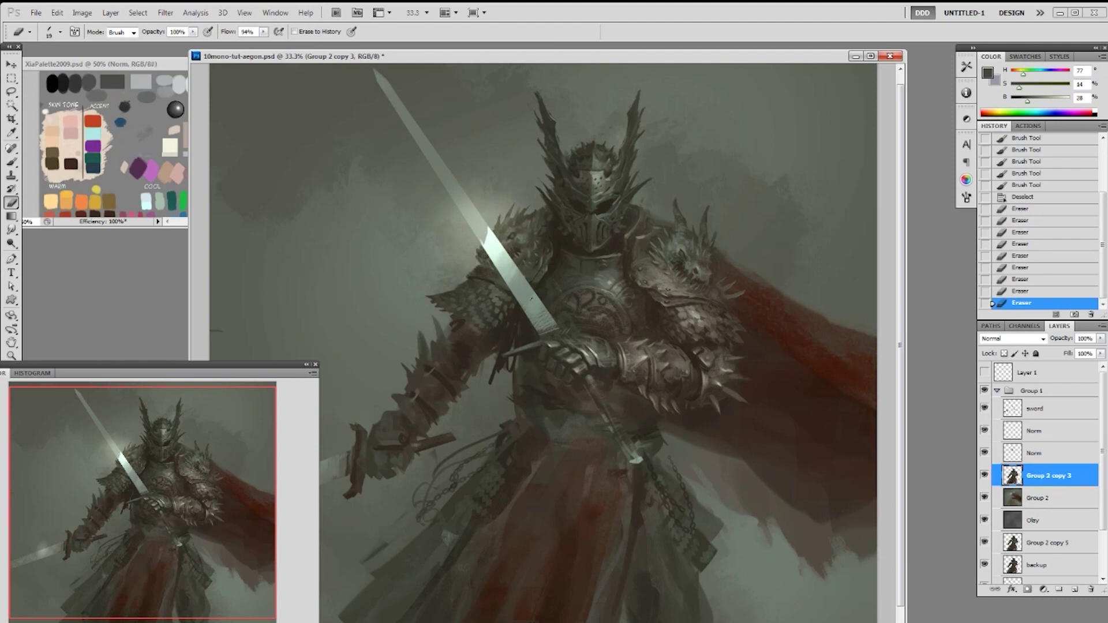
Return to the Brush tool and dab sampled tones beneath the scaled upper-arm plate near the sword hilt
{"action": "key", "text": "b"}
{"action": "left_click", "coordinate": [559, 261], "text": "alt"}
{"action": "left_click", "coordinate": [511, 306], "text": "alt"}
{"action": "left_click", "coordinate": [496, 330]}
{"action": "left_click", "coordinate": [493, 331]}
{"action": "left_click", "coordinate": [488, 335]}
Reselect the upper Norm layer and shade the upper arm below the scaled plate with sampled dark tones
{"action": "left_click", "coordinate": [1034, 429]}
{"action": "left_click", "coordinate": [497, 330], "text": "alt"}
{"action": "mouse_move", "coordinate": [465, 333]}
{"action": "left_mouse_down"}
{"action": "mouse_move", "coordinate": [463, 350]}
{"action": "mouse_move", "coordinate": [468, 336]}
{"action": "mouse_move", "coordinate": [482, 340]}
{"action": "left_mouse_up"}
{"action": "left_click", "coordinate": [466, 329], "text": "alt"}
{"action": "left_click", "coordinate": [477, 333], "text": "alt"}
{"action": "left_click_drag", "start_coordinate": [480, 332], "coordinate": [490, 351]}
{"action": "left_click", "coordinate": [479, 333], "text": "alt"}
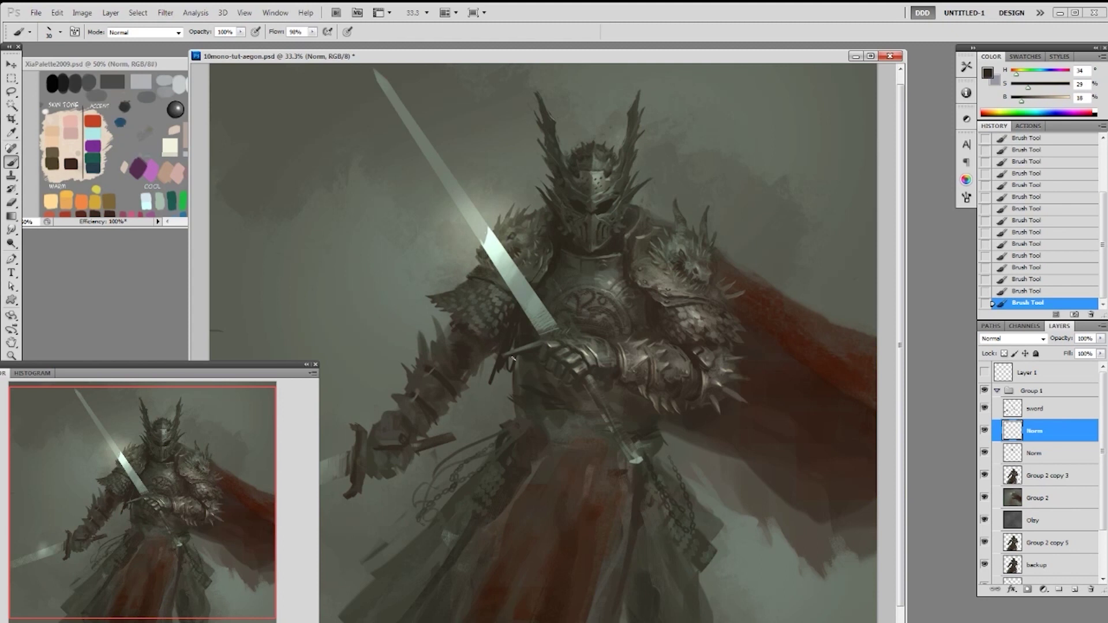
Load the Group 2 copy 3 silhouette as a selection, hide its edges, and paint the arm below the scaled plate with sampled tones
{"action": "right_click", "coordinate": [576, 446]}
{"action": "left_click", "coordinate": [615, 557]}
{"action": "left_click", "coordinate": [490, 343]}
{"action": "left_click", "coordinate": [1013, 478], "text": "ctrl"}
{"action": "key", "text": "ctrl+h"}
{"action": "mouse_move", "coordinate": [471, 337]}
{"action": "left_mouse_down"}
{"action": "mouse_move", "coordinate": [479, 363]}
{"action": "mouse_move", "coordinate": [453, 340]}
{"action": "left_mouse_up"}
{"action": "left_click", "coordinate": [475, 345], "text": "alt"}
{"action": "left_click", "coordinate": [461, 335], "text": "alt"}
{"action": "mouse_move", "coordinate": [500, 349]}
{"action": "left_mouse_down"}
{"action": "mouse_move", "coordinate": [503, 357]}
{"action": "mouse_move", "coordinate": [459, 356]}
{"action": "mouse_move", "coordinate": [463, 346]}
{"action": "left_mouse_up"}
Switch to another brush, enlarge it, and paint short strokes on the arm just above the elbow
{"action": "right_click", "coordinate": [504, 356]}
{"action": "left_click", "coordinate": [583, 426]}
{"action": "left_click", "coordinate": [457, 349]}
{"action": "left_click", "coordinate": [461, 365], "text": "alt"}
{"action": "key", "text": "ctrl+z"}
{"action": "key", "text": "bracketright"}
{"action": "key", "text": "bracketright"}
{"action": "left_click_drag", "start_coordinate": [467, 345], "coordinate": [468, 351]}
{"action": "left_click_drag", "start_coordinate": [482, 349], "coordinate": [486, 354]}
Dab sampled tones along the inner side of the arm above the elbow
{"action": "left_click", "coordinate": [477, 355], "text": "alt"}
{"action": "left_click", "coordinate": [477, 354]}
{"action": "left_click", "coordinate": [476, 354]}
{"action": "left_click", "coordinate": [476, 354]}
{"action": "left_click", "coordinate": [474, 353]}
{"action": "left_click", "coordinate": [473, 353]}
{"action": "left_click", "coordinate": [475, 359], "text": "alt"}
{"action": "left_click_drag", "start_coordinate": [478, 355], "coordinate": [483, 350]}
Shade the area between the scaled plate and the elbow with several tones sampled around it
{"action": "left_click", "coordinate": [488, 346], "text": "alt"}
{"action": "left_click", "coordinate": [462, 348], "text": "alt"}
{"action": "left_click", "coordinate": [461, 347], "text": "alt"}
{"action": "left_click", "coordinate": [470, 343], "text": "alt"}
{"action": "left_click", "coordinate": [464, 366], "text": "alt"}
{"action": "left_click", "coordinate": [448, 347], "text": "alt"}
{"action": "left_click", "coordinate": [469, 343], "text": "alt"}
Change brush presets and work sampled tones into the arm directly beneath the scales
{"action": "right_click", "coordinate": [469, 343]}
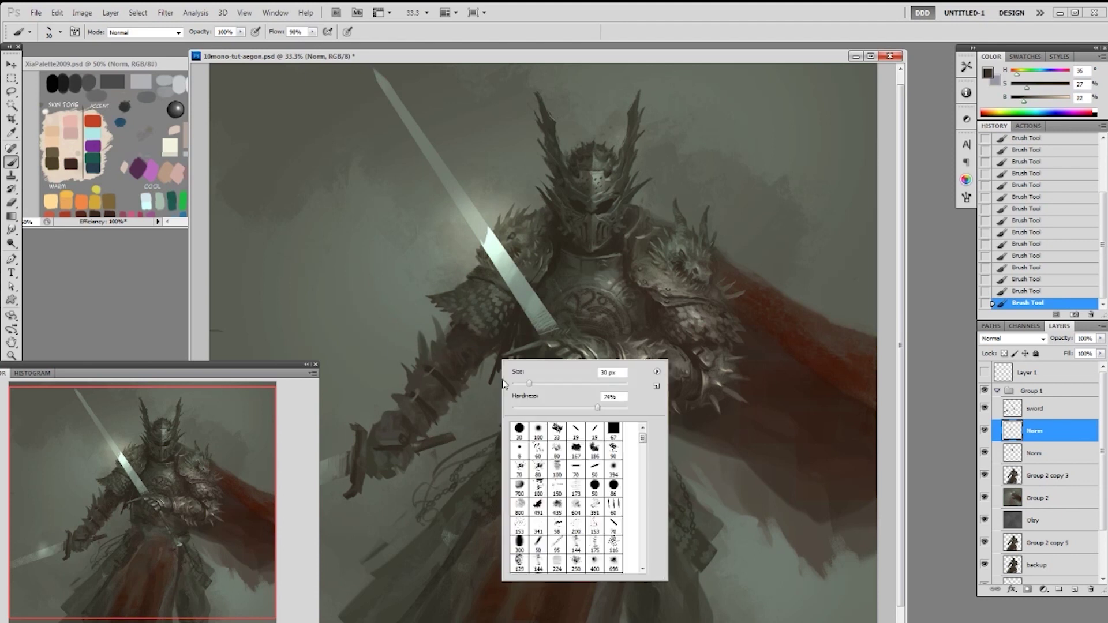
{"action": "double_click", "coordinate": [576, 469]}
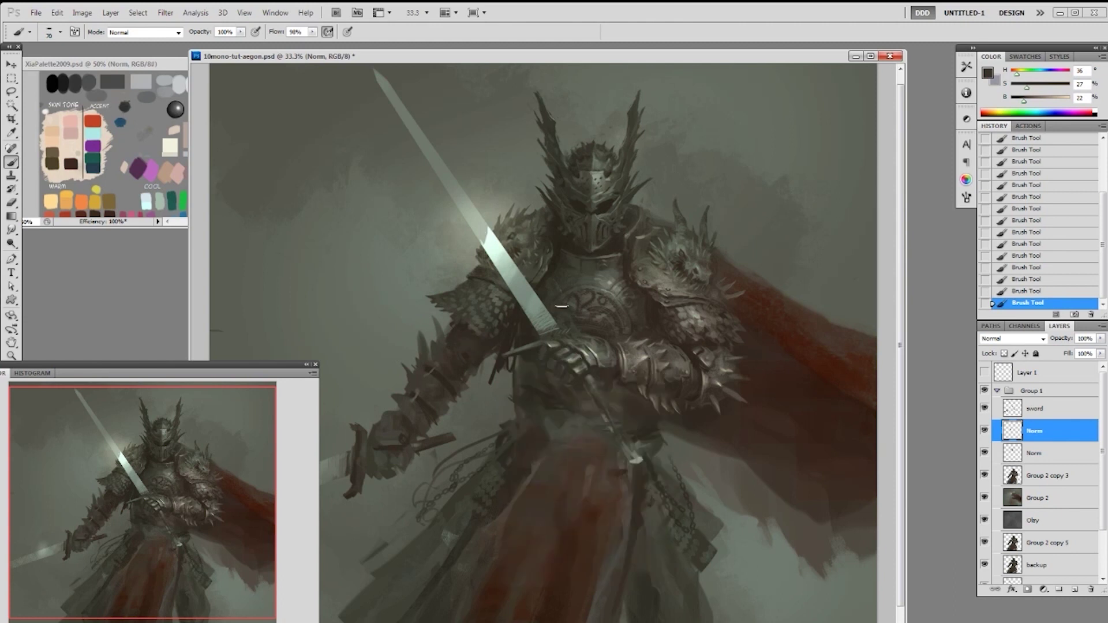
{"action": "right_click", "coordinate": [542, 322]}
{"action": "left_click", "coordinate": [615, 396]}
{"action": "left_click", "coordinate": [465, 327], "text": "alt"}
{"action": "left_click", "coordinate": [470, 337], "text": "alt"}
{"action": "left_click", "coordinate": [491, 340], "text": "alt"}
Switch to the hard 50 px round brush and darken the upper arm with sampled tones
{"action": "right_click", "coordinate": [501, 348]}
{"action": "left_click", "coordinate": [597, 478]}
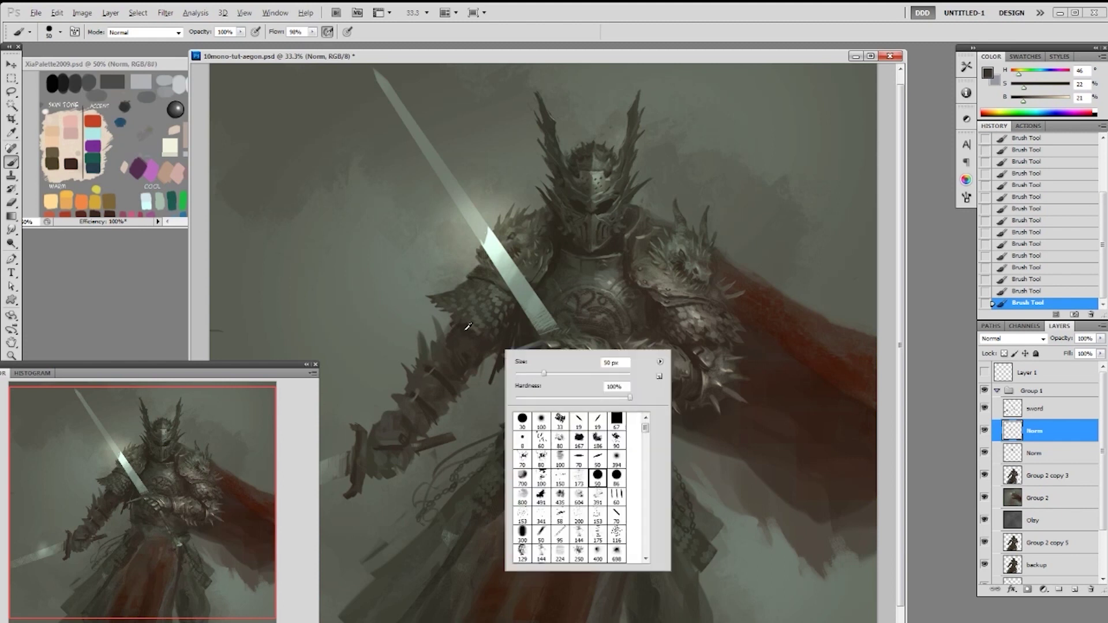
{"action": "left_click", "coordinate": [467, 331], "text": "alt"}
{"action": "left_click", "coordinate": [475, 353], "text": "alt"}
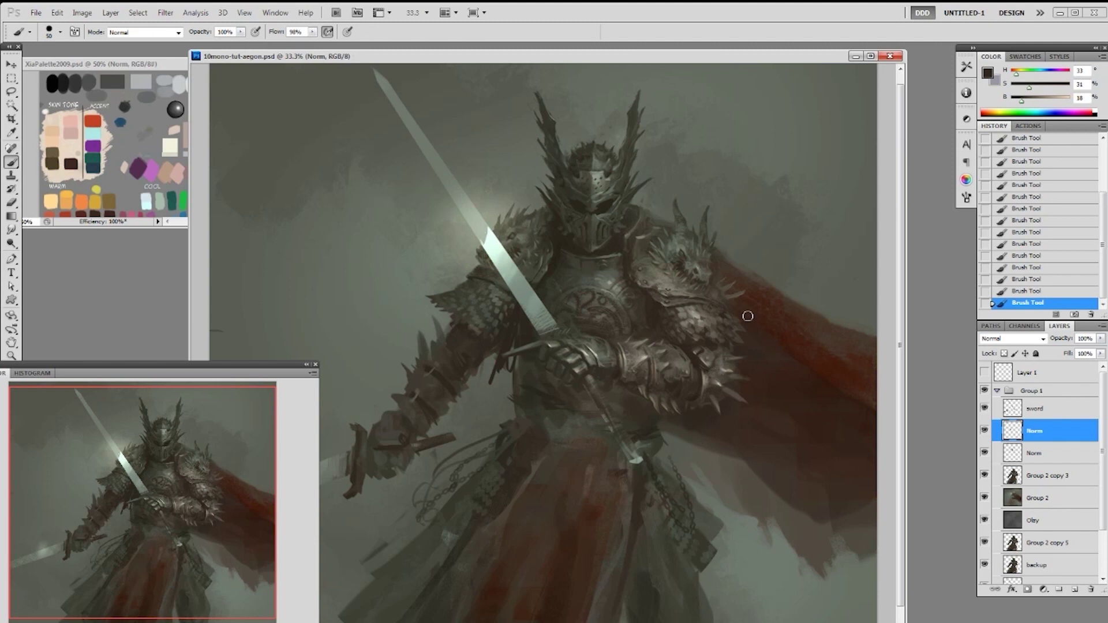
Merge both Norm layers down into the Group 2 copy 3 layer
{"action": "key", "text": "ctrl+e"}
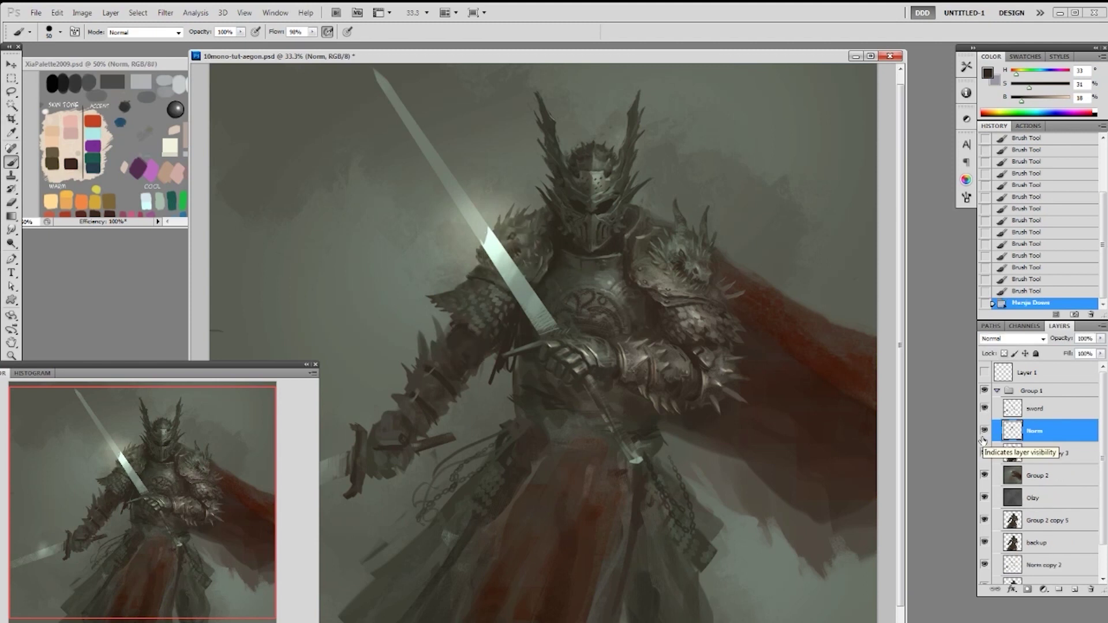
{"action": "key", "text": "ctrl+e"}
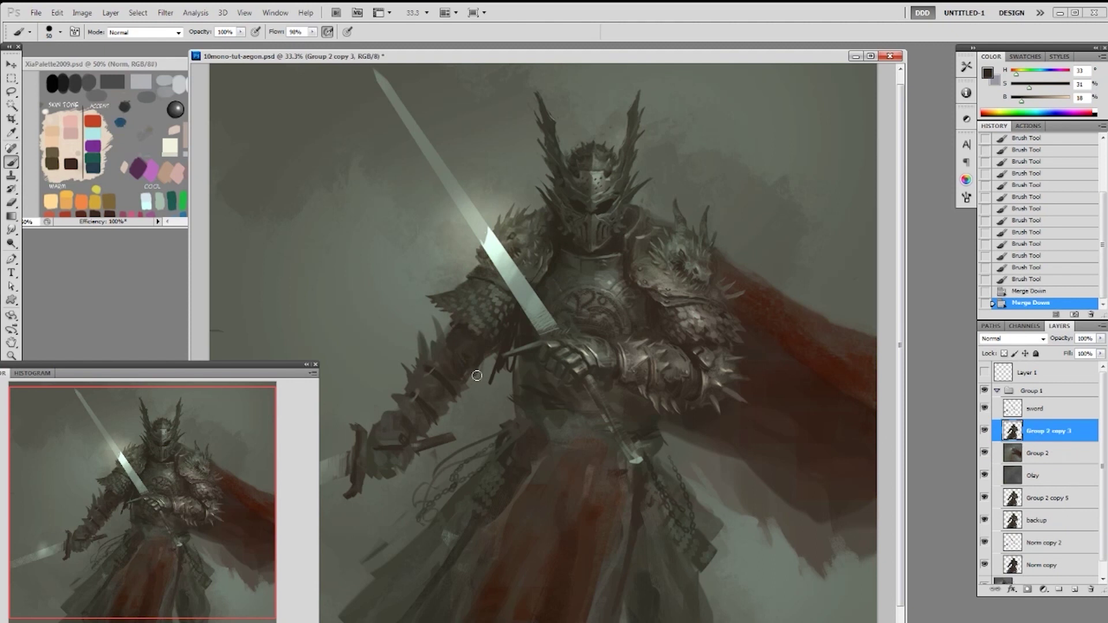
Paint the elbow and upper forearm plates on Group 2 copy 3 with sampled tones, switching to another brush preset
{"action": "left_click", "coordinate": [446, 355], "text": "alt"}
{"action": "mouse_move", "coordinate": [465, 375]}
{"action": "left_mouse_down"}
{"action": "mouse_move", "coordinate": [440, 362]}
{"action": "mouse_move", "coordinate": [461, 391]}
{"action": "left_mouse_up"}
{"action": "left_click", "coordinate": [469, 370], "text": "alt"}
{"action": "right_click", "coordinate": [472, 373]}
{"action": "left_click", "coordinate": [545, 446]}
{"action": "left_click_drag", "start_coordinate": [562, 330], "coordinate": [567, 320]}
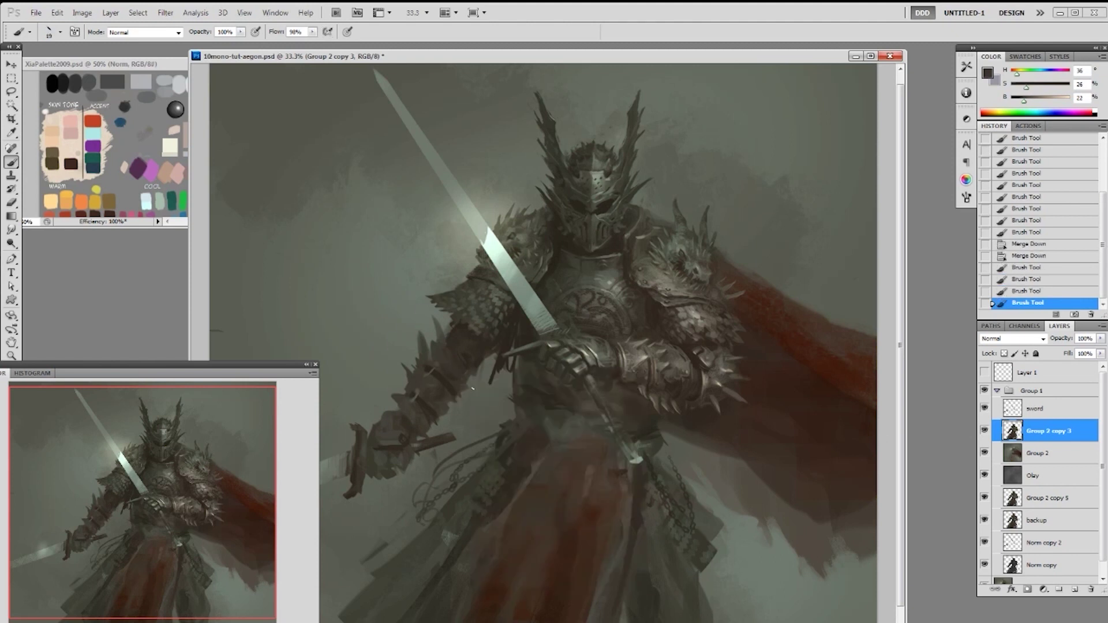
{"action": "mouse_move", "coordinate": [460, 386]}
{"action": "left_mouse_down"}
{"action": "mouse_move", "coordinate": [453, 377]}
{"action": "mouse_move", "coordinate": [463, 381]}
{"action": "left_mouse_up"}
{"action": "left_click_drag", "start_coordinate": [460, 363], "coordinate": [467, 374]}
{"action": "left_click_drag", "start_coordinate": [463, 357], "coordinate": [469, 367]}
Blend the elbow plate with sampled dark tones and clear the selection
{"action": "left_click", "coordinate": [463, 355], "text": "alt"}
{"action": "left_click", "coordinate": [463, 359], "text": "alt"}
{"action": "left_click", "coordinate": [465, 369], "text": "alt"}
{"action": "left_click_drag", "start_coordinate": [465, 360], "coordinate": [463, 370]}
{"action": "left_click_drag", "start_coordinate": [464, 373], "coordinate": [467, 368]}
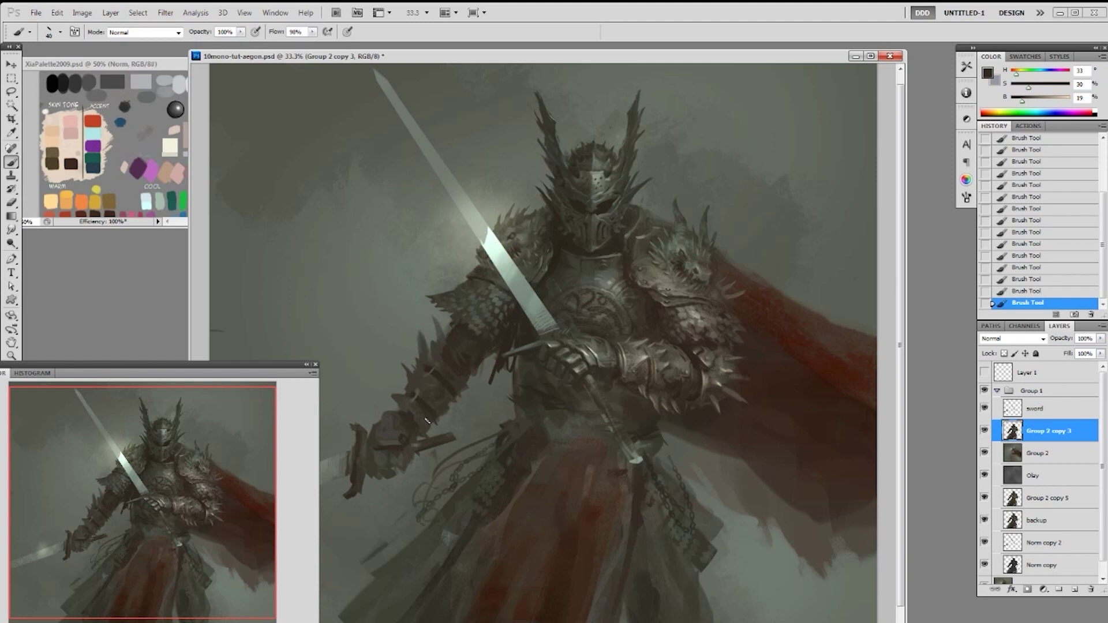
{"action": "left_click", "coordinate": [469, 370], "text": "alt"}
{"action": "key", "text": "ctrl+d"}
{"action": "left_click_drag", "start_coordinate": [472, 375], "coordinate": [475, 375]}
{"action": "left_click", "coordinate": [460, 385], "text": "alt"}
Pick a different brush and paint strokes across the elbow guard with tones sampled from the arm
{"action": "right_click", "coordinate": [493, 393]}
{"action": "left_click", "coordinate": [586, 470]}
{"action": "key", "text": "Return"}
{"action": "left_click", "coordinate": [477, 372], "text": "alt"}
{"action": "left_click", "coordinate": [472, 373], "text": "alt"}
{"action": "mouse_move", "coordinate": [475, 367]}
{"action": "left_mouse_down"}
{"action": "mouse_move", "coordinate": [443, 353]}
{"action": "mouse_move", "coordinate": [466, 359]}
{"action": "mouse_move", "coordinate": [456, 350]}
{"action": "left_mouse_up"}
{"action": "left_click", "coordinate": [495, 344], "text": "alt"}
{"action": "left_click_drag", "start_coordinate": [452, 352], "coordinate": [477, 363]}
Sample lighter tones from the scales and outer arm edge, and paint by the elbow spikes with another brush
{"action": "left_click", "coordinate": [495, 307], "text": "alt"}
{"action": "left_click", "coordinate": [440, 341], "text": "alt"}
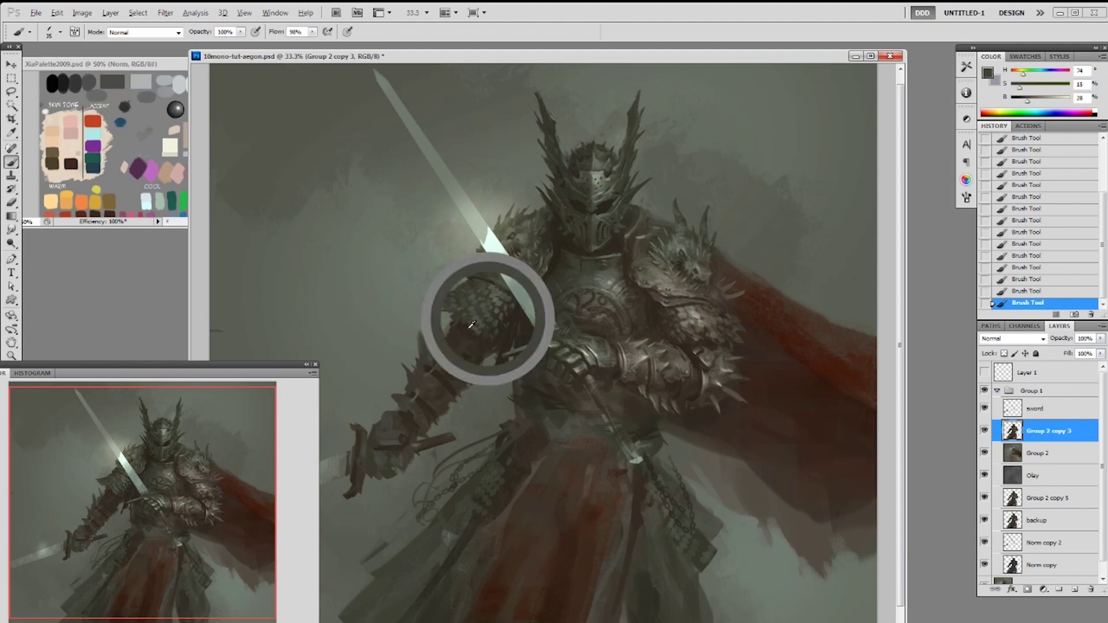
{"action": "left_click", "coordinate": [437, 347], "text": "alt"}
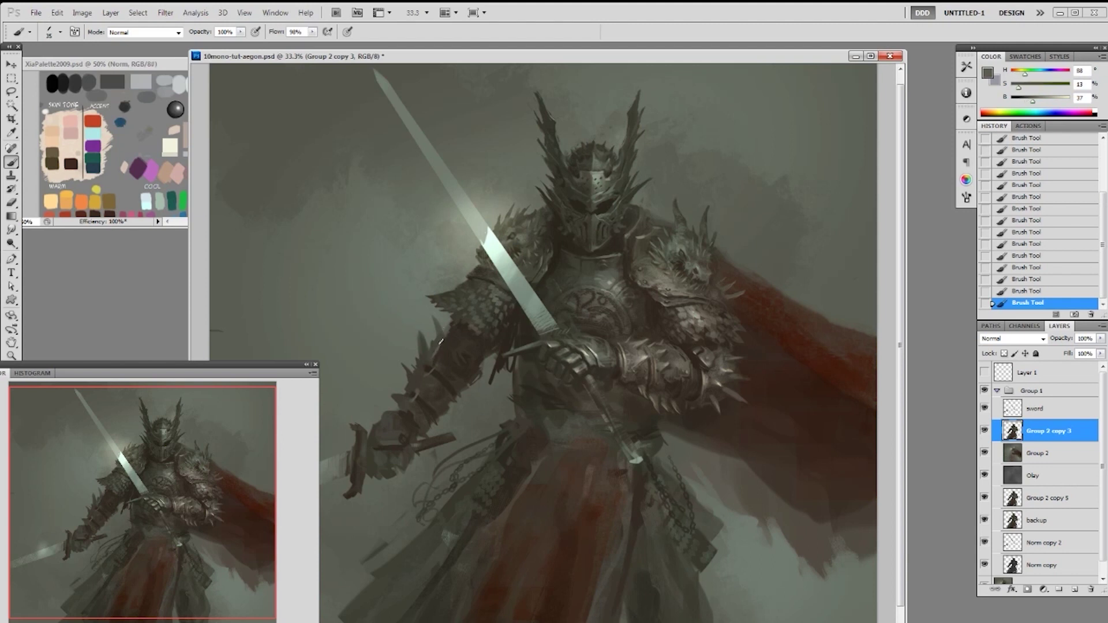
{"action": "left_click", "coordinate": [426, 356], "text": "alt"}
{"action": "right_click", "coordinate": [456, 323]}
{"action": "left_click", "coordinate": [518, 398]}
{"action": "left_click", "coordinate": [421, 324]}
Erase around the outer elbow spikes to reshape the arm's silhouette, enlarging the eraser
{"action": "key", "text": "e"}
{"action": "right_click", "coordinate": [422, 344]}
{"action": "left_click", "coordinate": [530, 405]}
{"action": "mouse_move", "coordinate": [428, 331]}
{"action": "left_mouse_down"}
{"action": "mouse_move", "coordinate": [431, 321]}
{"action": "mouse_move", "coordinate": [421, 351]}
{"action": "mouse_move", "coordinate": [420, 334]}
{"action": "mouse_move", "coordinate": [438, 332]}
{"action": "left_mouse_up"}
{"action": "key", "text": "bracketright"}
{"action": "key", "text": "bracketright"}
{"action": "key", "text": "bracketright"}
{"action": "mouse_move", "coordinate": [434, 337]}
{"action": "left_mouse_down"}
{"action": "mouse_move", "coordinate": [439, 320]}
{"action": "mouse_move", "coordinate": [423, 341]}
{"action": "mouse_move", "coordinate": [444, 336]}
{"action": "mouse_move", "coordinate": [435, 332]}
{"action": "mouse_move", "coordinate": [424, 357]}
{"action": "left_mouse_up"}
Return to the Brush tool and repaint the outer elbow spikes and armour edge with sampled tones
{"action": "key", "text": "b"}
{"action": "left_click", "coordinate": [440, 337], "text": "alt"}
{"action": "left_click", "coordinate": [452, 338], "text": "alt"}
{"action": "left_click", "coordinate": [444, 337], "text": "alt"}
{"action": "left_click", "coordinate": [440, 336], "text": "alt"}
{"action": "left_click", "coordinate": [419, 352], "text": "alt"}
{"action": "mouse_move", "coordinate": [419, 350]}
{"action": "left_mouse_down"}
{"action": "mouse_move", "coordinate": [443, 356]}
{"action": "mouse_move", "coordinate": [433, 336]}
{"action": "left_mouse_up"}
{"action": "left_click", "coordinate": [424, 353], "text": "alt"}
{"action": "left_click", "coordinate": [435, 348], "text": "alt"}
{"action": "mouse_move", "coordinate": [437, 341]}
{"action": "left_mouse_down"}
{"action": "mouse_move", "coordinate": [437, 331]}
{"action": "mouse_move", "coordinate": [440, 362]}
{"action": "left_mouse_up"}
Switch brushes and refine the plate between the scales and the elbow with tones sampled across it
{"action": "left_click", "coordinate": [452, 352], "text": "alt"}
{"action": "right_click", "coordinate": [527, 309]}
{"action": "left_click", "coordinate": [618, 392]}
{"action": "left_click", "coordinate": [622, 378]}
{"action": "left_click", "coordinate": [477, 341]}
{"action": "left_click", "coordinate": [456, 350], "text": "alt"}
{"action": "left_click", "coordinate": [449, 343], "text": "alt"}
{"action": "left_click", "coordinate": [473, 362], "text": "alt"}
{"action": "left_click", "coordinate": [458, 345], "text": "alt"}
{"action": "left_click", "coordinate": [465, 340], "text": "alt"}
{"action": "left_click", "coordinate": [452, 340], "text": "alt"}
{"action": "left_click", "coordinate": [479, 372], "text": "alt"}
Dab the inner elbow with another brush, and erase along the inner edge of the forearm to trim its outline
{"action": "right_click", "coordinate": [481, 371]}
{"action": "left_click", "coordinate": [617, 394]}
{"action": "left_click", "coordinate": [480, 375]}
{"action": "left_click", "coordinate": [477, 366], "text": "alt"}
{"action": "key", "text": "e"}
{"action": "left_click_drag", "start_coordinate": [477, 381], "coordinate": [464, 400]}
{"action": "left_click_drag", "start_coordinate": [466, 400], "coordinate": [462, 408]}
Return to the Brush tool and dab a sampled tone along the inner elbow edge towards the sword hilt
{"action": "key", "text": "b"}
{"action": "left_click", "coordinate": [478, 375], "text": "alt"}
{"action": "left_click", "coordinate": [480, 373]}
{"action": "left_click", "coordinate": [482, 370]}
{"action": "left_click", "coordinate": [486, 365]}
{"action": "left_click", "coordinate": [489, 362]}
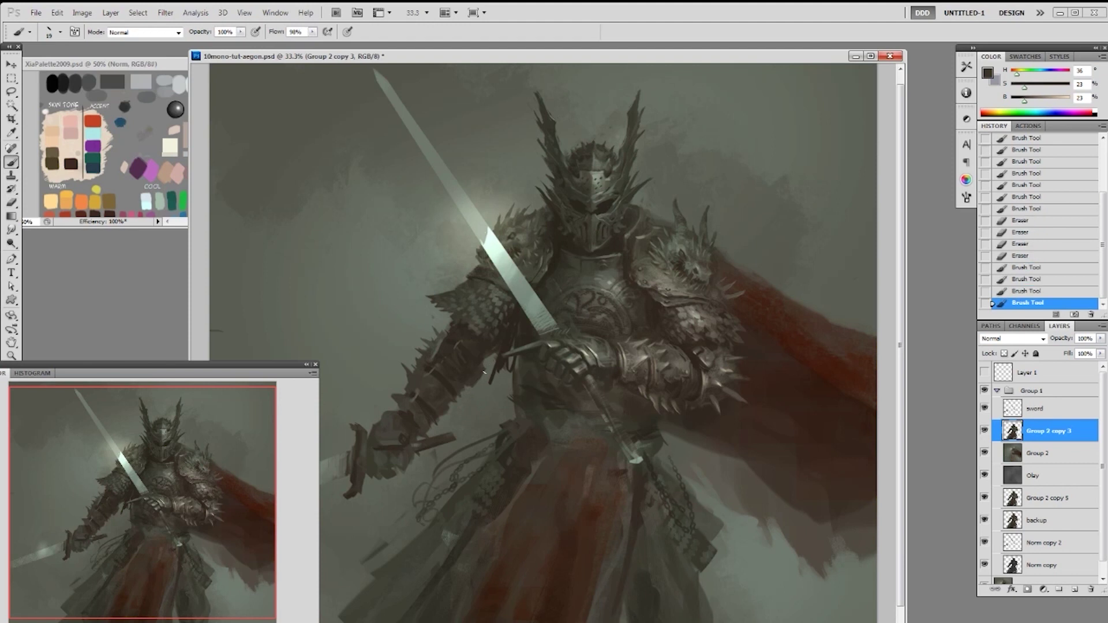
Erase a spot at the inner elbow and repaint the edge down the forearm with a tone sampled from the scales
{"action": "key", "text": "e"}
{"action": "left_click", "coordinate": [485, 371]}
{"action": "key", "text": "b"}
{"action": "left_click", "coordinate": [495, 313], "text": "alt"}
{"action": "left_click", "coordinate": [483, 364]}
{"action": "left_click_drag", "start_coordinate": [486, 369], "coordinate": [470, 394]}
{"action": "left_click", "coordinate": [466, 385], "text": "alt"}
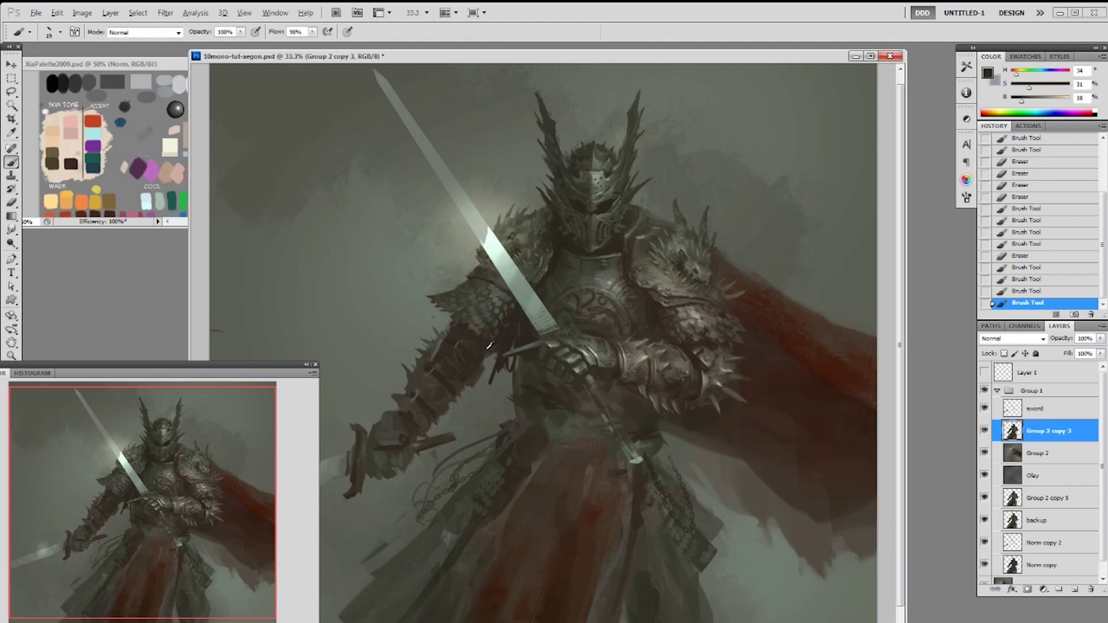
Paint the forearm plate near the gauntlet with sampled tones, switching to another brush preset
{"action": "left_click", "coordinate": [402, 413], "text": "alt"}
{"action": "left_click", "coordinate": [409, 420]}
{"action": "left_click", "coordinate": [453, 400]}
{"action": "left_click", "coordinate": [500, 336], "text": "alt"}
{"action": "right_click", "coordinate": [421, 413]}
{"action": "double_click", "coordinate": [490, 480]}
{"action": "mouse_move", "coordinate": [387, 417]}
{"action": "left_mouse_down"}
{"action": "mouse_move", "coordinate": [399, 423]}
{"action": "mouse_move", "coordinate": [397, 405]}
{"action": "left_mouse_up"}
{"action": "left_click", "coordinate": [406, 404], "text": "alt"}
Enlarge the brush and shade the lower forearm plates above the gauntlet with tones sampled around them
{"action": "right_click", "coordinate": [426, 407]}
{"action": "key", "text": "bracketright"}
{"action": "key", "text": "bracketright"}
{"action": "key", "text": "bracketright"}
{"action": "key", "text": "bracketright"}
{"action": "key", "text": "bracketright"}
{"action": "key", "text": "bracketright"}
{"action": "key", "text": "bracketright"}
{"action": "key", "text": "bracketright"}
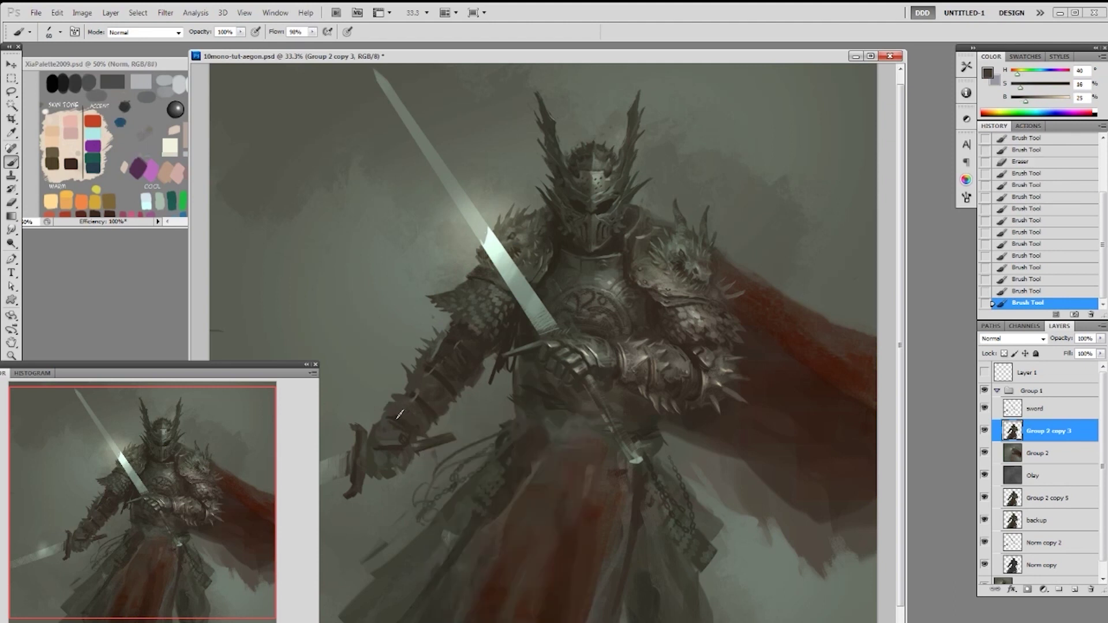
{"action": "left_click", "coordinate": [422, 403], "text": "alt"}
{"action": "left_click", "coordinate": [412, 385], "text": "alt"}
{"action": "left_click", "coordinate": [427, 432], "text": "alt"}
{"action": "left_click", "coordinate": [426, 430], "text": "alt"}
{"action": "left_click", "coordinate": [442, 413], "text": "alt"}
{"action": "left_click", "coordinate": [434, 426], "text": "alt"}
{"action": "left_click", "coordinate": [445, 411], "text": "alt"}
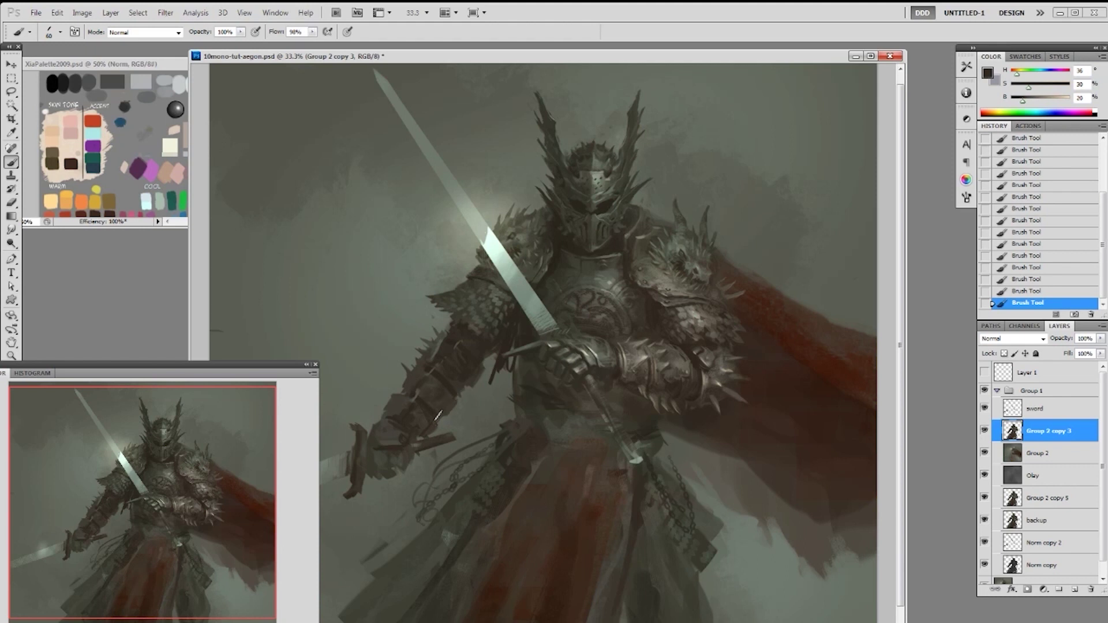
Shade the lower forearm plates with tones sampled along the arm, switching brush presets before painting near the elbow's inner edge
{"action": "left_click", "coordinate": [449, 413], "text": "alt"}
{"action": "left_click", "coordinate": [429, 433], "text": "alt"}
{"action": "left_click", "coordinate": [427, 428], "text": "alt"}
{"action": "left_click", "coordinate": [442, 346], "text": "alt"}
{"action": "right_click", "coordinate": [541, 378]}
{"action": "left_click", "coordinate": [618, 441]}
{"action": "left_click", "coordinate": [490, 407]}
Paint the mid-forearm plates at 50% opacity using another brush preset, a brightness-adjusted sampled tone and a larger brush
{"action": "right_click", "coordinate": [476, 390]}
{"action": "left_click", "coordinate": [571, 455]}
{"action": "left_click", "coordinate": [442, 378]}
{"action": "left_click", "coordinate": [467, 369], "text": "alt"}
{"action": "left_click", "coordinate": [1030, 100]}
{"action": "key", "text": "bracketright"}
{"action": "left_click", "coordinate": [425, 394], "text": "alt"}
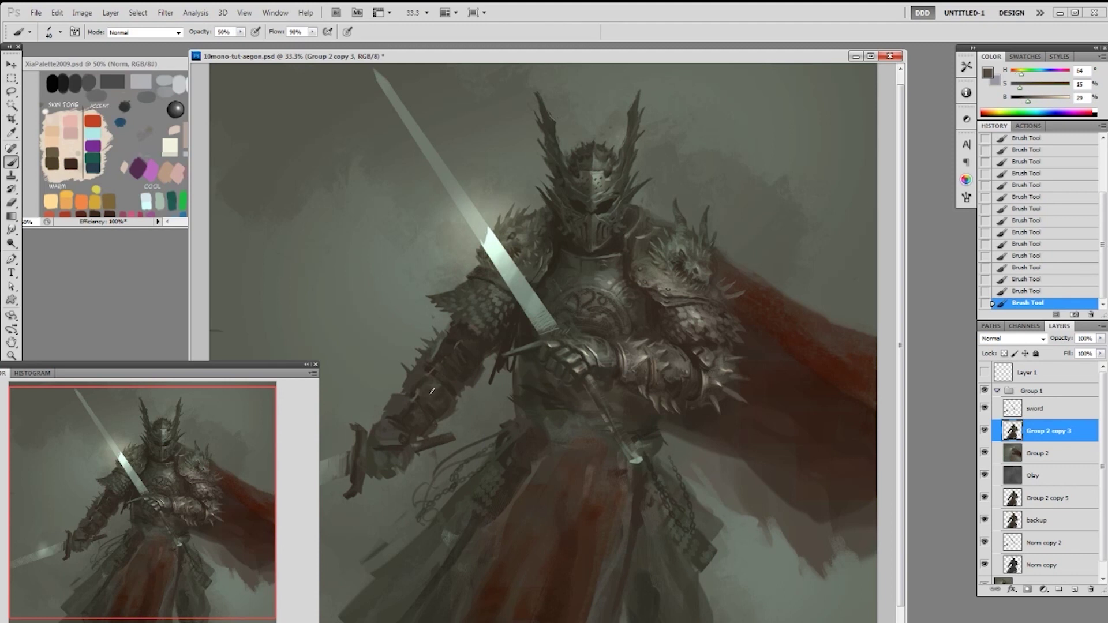
Block in shadow on the forearm plates with a hard round brush and dark tones sampled near the wrist
{"action": "right_click", "coordinate": [518, 307]}
{"action": "left_click", "coordinate": [595, 421]}
{"action": "left_click", "coordinate": [447, 376]}
{"action": "left_click", "coordinate": [443, 409], "text": "alt"}
{"action": "right_click", "coordinate": [469, 392]}
{"action": "left_click", "coordinate": [561, 517]}
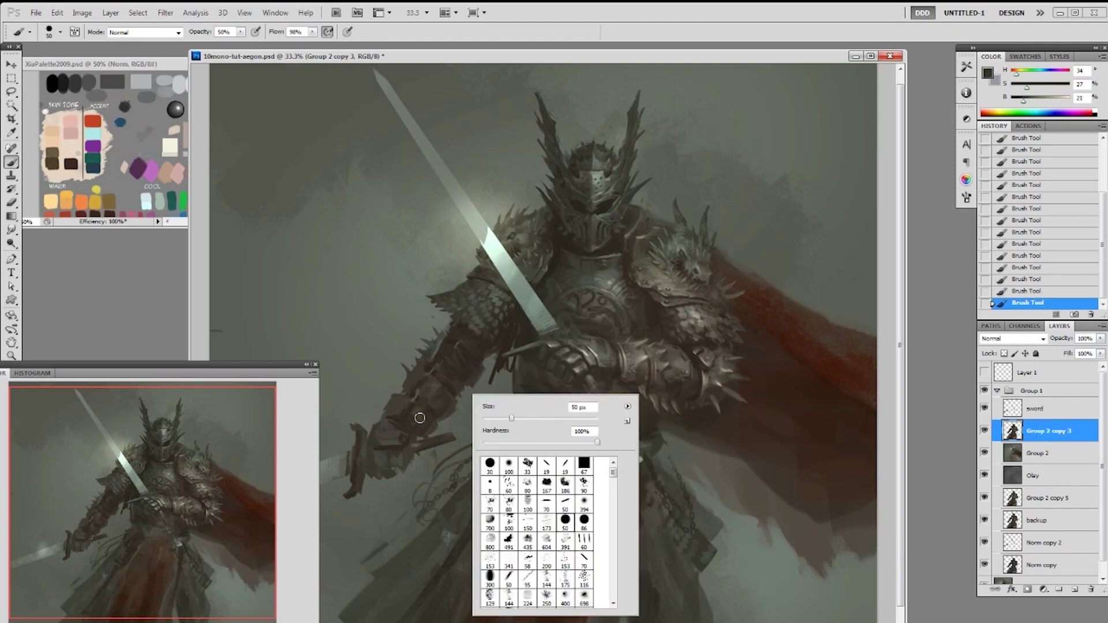
{"action": "left_click", "coordinate": [442, 401]}
{"action": "left_click", "coordinate": [405, 417], "text": "alt"}
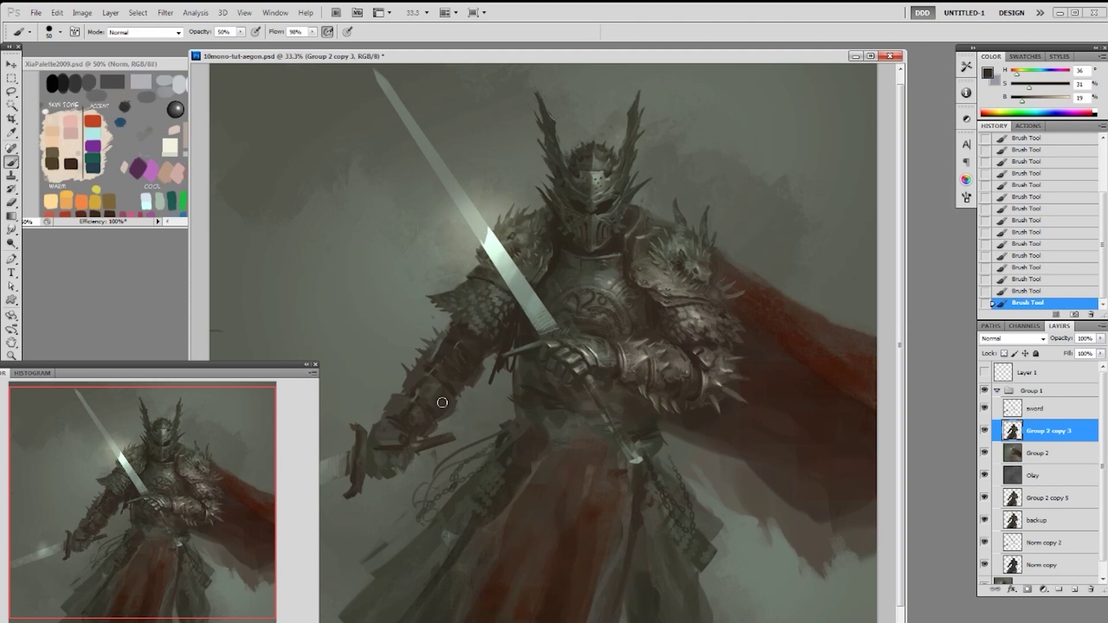
Refine the inner forearm and elbow with a smaller brush and another preset, setting flow to 80% and opacity to 100%
{"action": "left_click", "coordinate": [448, 376], "text": "alt"}
{"action": "key", "text": "bracketleft"}
{"action": "key", "text": "bracketleft"}
{"action": "key", "text": "bracketleft"}
{"action": "key", "text": "8"}
{"action": "right_click", "coordinate": [459, 386]}
{"action": "left_click", "coordinate": [567, 453]}
{"action": "left_click", "coordinate": [547, 448]}
{"action": "left_click", "coordinate": [459, 347]}
{"action": "key", "text": "0"}
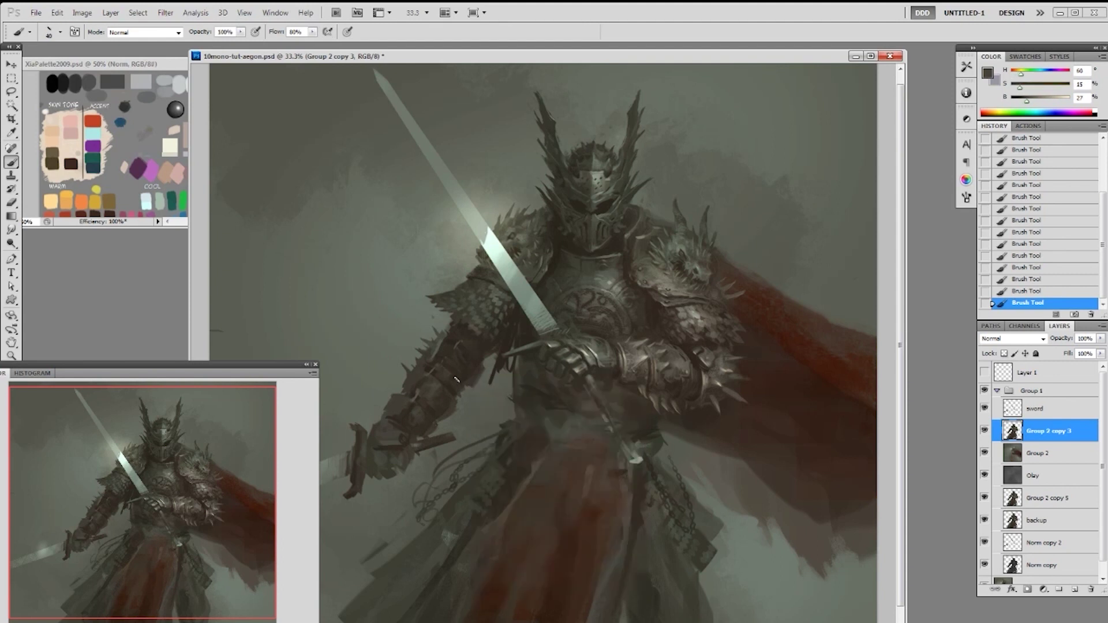
Add detail to the forearm plates with tones sampled from the arm and shoulder, using another brush preset
{"action": "left_click", "coordinate": [441, 354], "text": "alt"}
{"action": "left_click", "coordinate": [424, 401], "text": "alt"}
{"action": "left_click", "coordinate": [434, 416], "text": "alt"}
{"action": "left_click", "coordinate": [517, 284], "text": "alt"}
{"action": "right_click", "coordinate": [473, 385], "text": "ctrl"}
{"action": "right_click", "coordinate": [506, 356]}
{"action": "left_click", "coordinate": [601, 429]}
{"action": "left_click", "coordinate": [421, 393]}
Load the Group 2 copy 3 layer's outline as a selection and softly brush the outer forearm inside it at 30% flow
{"action": "left_click", "coordinate": [442, 351], "text": "alt"}
{"action": "right_click", "coordinate": [440, 371]}
{"action": "left_click", "coordinate": [527, 502]}
{"action": "left_click", "coordinate": [1013, 431], "text": "ctrl"}
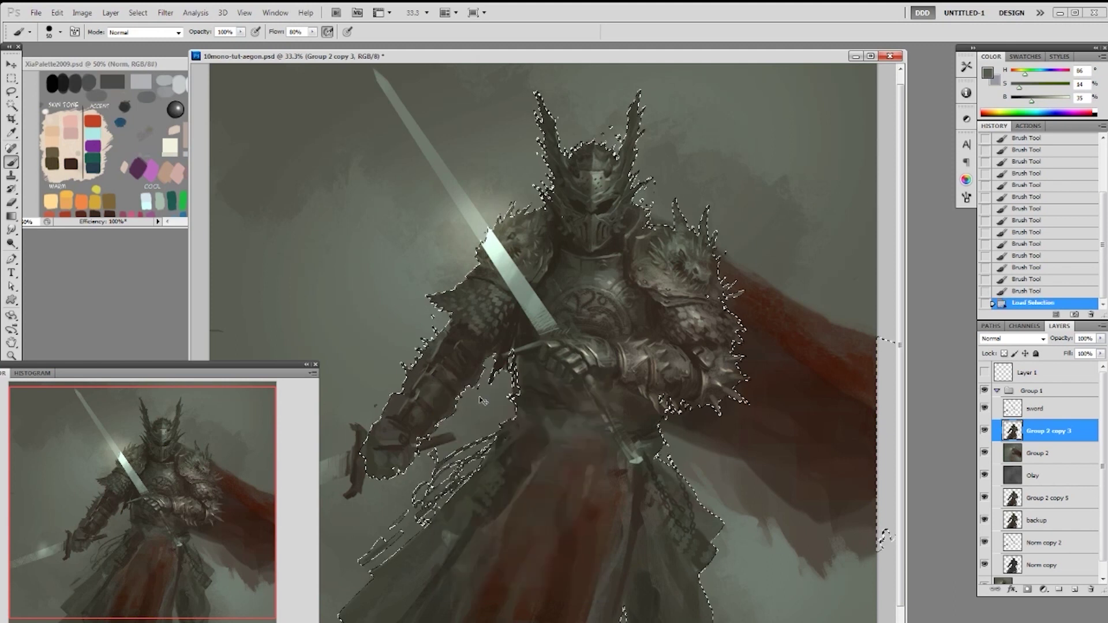
{"action": "key", "text": "shift+3"}
{"action": "left_click_drag", "start_coordinate": [403, 396], "coordinate": [398, 427]}
{"action": "left_click", "coordinate": [421, 374]}
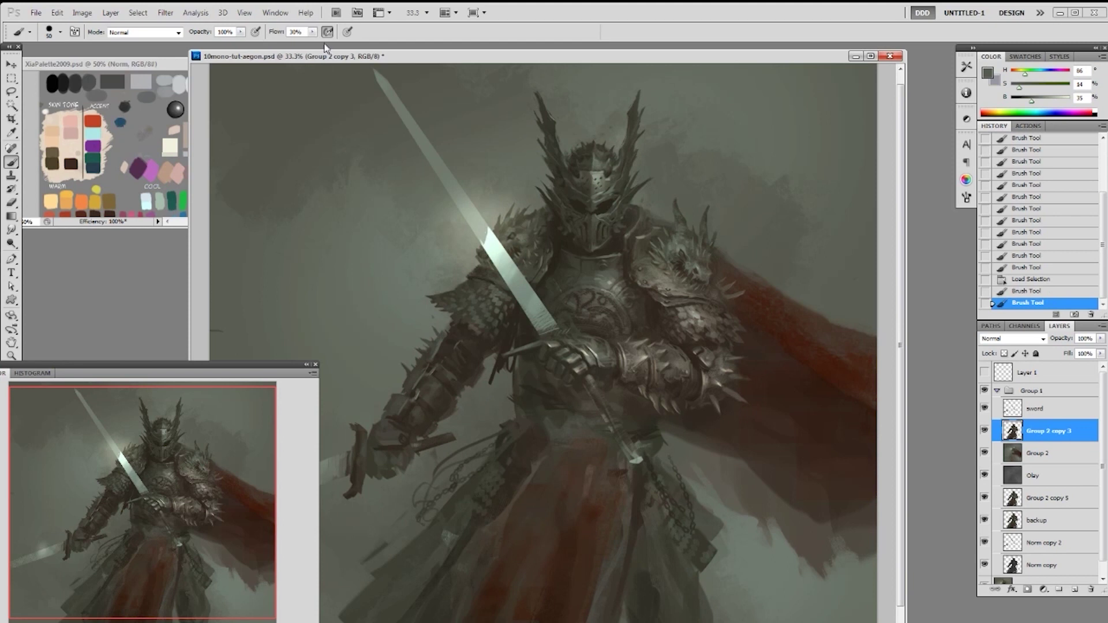
Switch brush presets for one more stroke, deselect, and add a new layer named Norm above Group 2 copy 3
{"action": "right_click", "coordinate": [505, 372]}
{"action": "left_click", "coordinate": [607, 473]}
{"action": "left_click_drag", "start_coordinate": [870, 437], "coordinate": [843, 403]}
{"action": "key", "text": "ctrl+d"}
{"action": "key", "text": "ctrl+shift+n"}
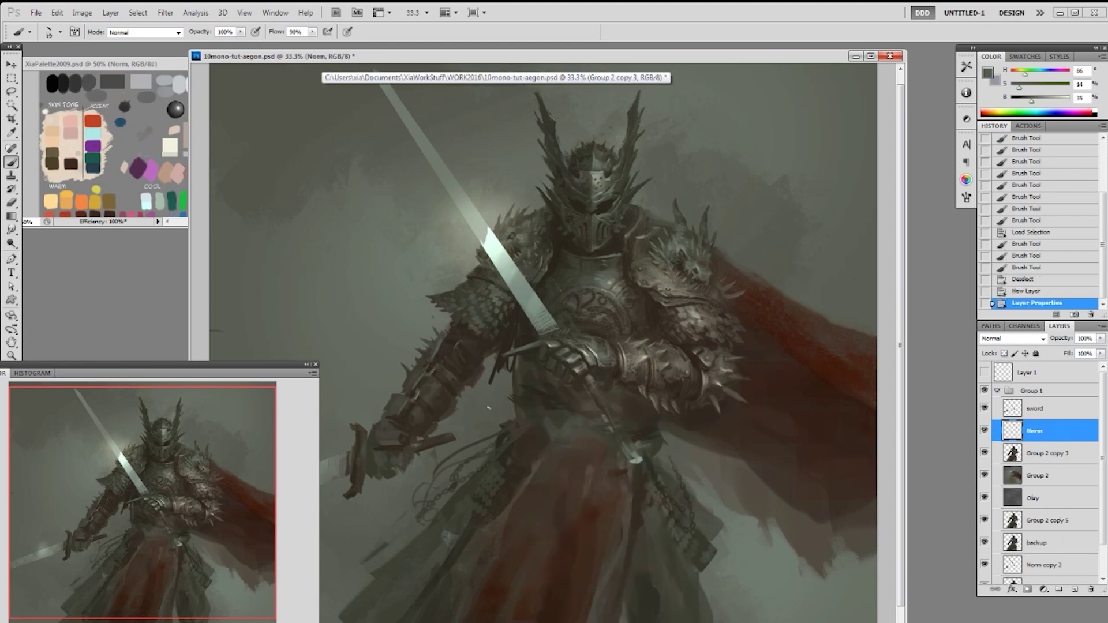
Paint spikes along the forearm's outer edge with sampled tones, undoing one stroke and redrawing across the plate
{"action": "left_click", "coordinate": [404, 385], "text": "alt"}
{"action": "left_click_drag", "start_coordinate": [405, 385], "coordinate": [398, 380]}
{"action": "left_click_drag", "start_coordinate": [406, 382], "coordinate": [413, 372]}
{"action": "left_click", "coordinate": [420, 379], "text": "alt"}
{"action": "key", "text": "ctrl+z"}
{"action": "mouse_move", "coordinate": [420, 370]}
{"action": "left_mouse_down"}
{"action": "mouse_move", "coordinate": [436, 368]}
{"action": "mouse_move", "coordinate": [433, 383]}
{"action": "left_mouse_up"}
Extend the spikes down the outer forearm to the wrist with sampled tones, using the 19 px brush preset
{"action": "left_click", "coordinate": [434, 371], "text": "alt"}
{"action": "left_click_drag", "start_coordinate": [426, 387], "coordinate": [429, 392]}
{"action": "mouse_move", "coordinate": [391, 433]}
{"action": "left_mouse_down"}
{"action": "mouse_move", "coordinate": [409, 423]}
{"action": "mouse_move", "coordinate": [384, 402]}
{"action": "left_mouse_up"}
{"action": "left_click", "coordinate": [383, 404], "text": "alt"}
{"action": "left_click_drag", "start_coordinate": [384, 401], "coordinate": [388, 395]}
{"action": "left_click", "coordinate": [428, 414], "text": "alt"}
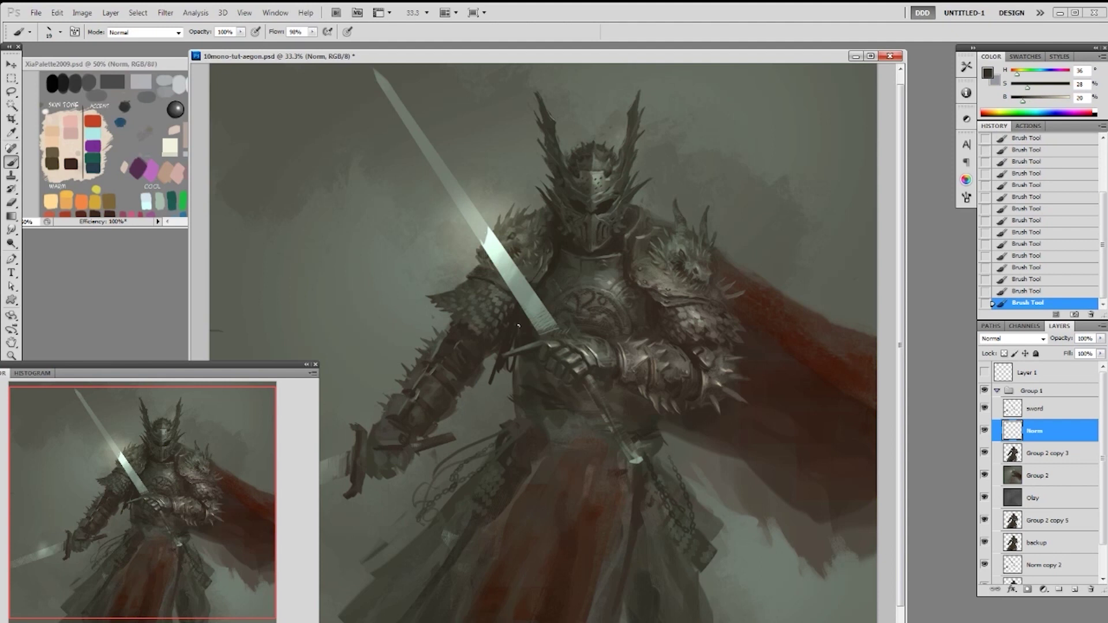
{"action": "right_click", "coordinate": [527, 424]}
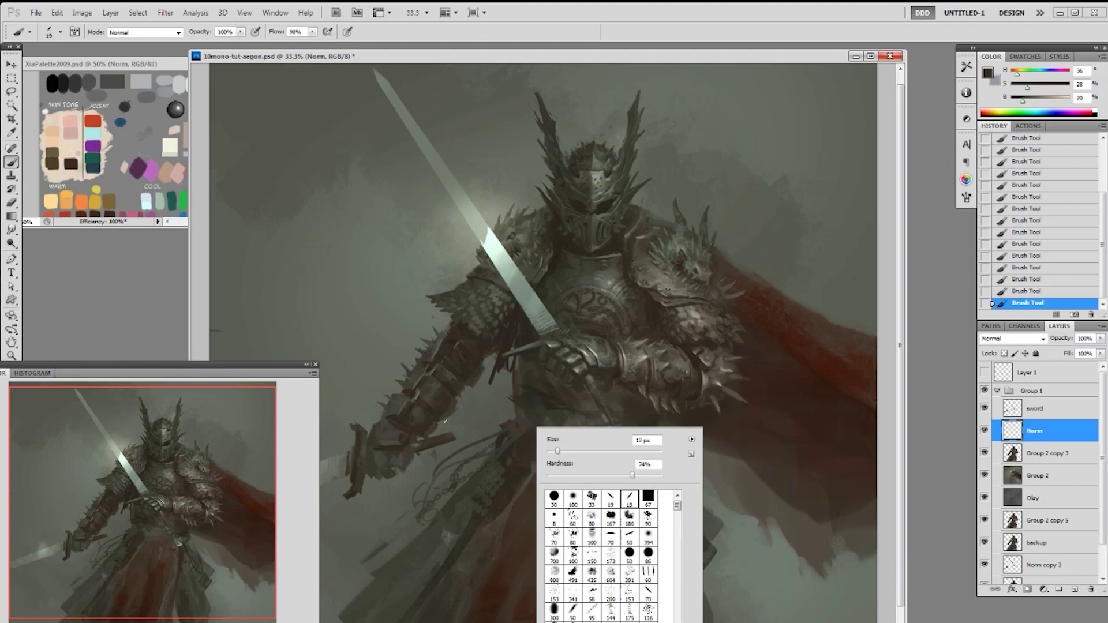
{"action": "left_click", "coordinate": [423, 402], "text": "alt"}
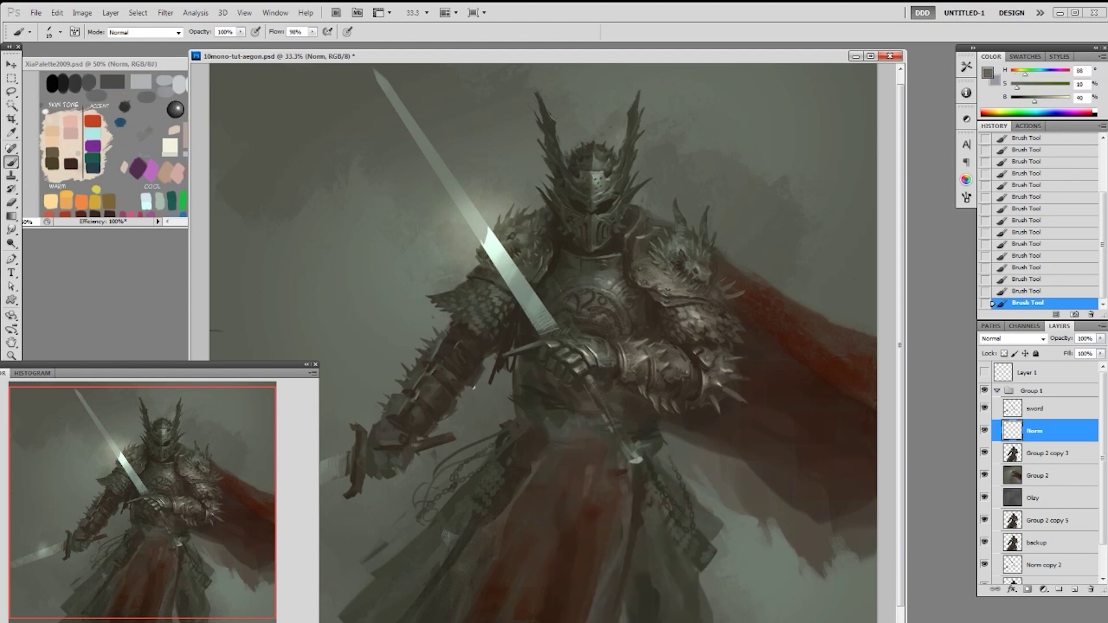
Detail the forearm plate edges with tones sampled between wrist and elbow, and raise the paint colour's brightness
{"action": "left_click", "coordinate": [415, 410], "text": "alt"}
{"action": "left_click", "coordinate": [408, 415], "text": "alt"}
{"action": "left_click", "coordinate": [422, 404], "text": "alt"}
{"action": "left_click", "coordinate": [442, 369], "text": "alt"}
{"action": "left_click", "coordinate": [436, 378], "text": "alt"}
{"action": "left_click_drag", "start_coordinate": [1030, 101], "coordinate": [1042, 102]}
Paint the upper forearm plates at 50% opacity with a sampled tone, trying other brush presets
{"action": "right_click", "coordinate": [451, 388]}
{"action": "key", "text": "Escape"}
{"action": "key", "text": "5"}
{"action": "left_click", "coordinate": [442, 390], "text": "alt"}
{"action": "right_click", "coordinate": [532, 306]}
{"action": "left_click", "coordinate": [602, 381]}
{"action": "right_click", "coordinate": [458, 341]}
{"action": "left_click", "coordinate": [478, 411]}
Sharpen the elbow and forearm plate details with a smaller brush at 100% opacity and locally sampled tones
{"action": "left_click", "coordinate": [454, 341], "text": "alt"}
{"action": "key", "text": "bracketleft"}
{"action": "key", "text": "0"}
{"action": "left_click", "coordinate": [415, 406], "text": "alt"}
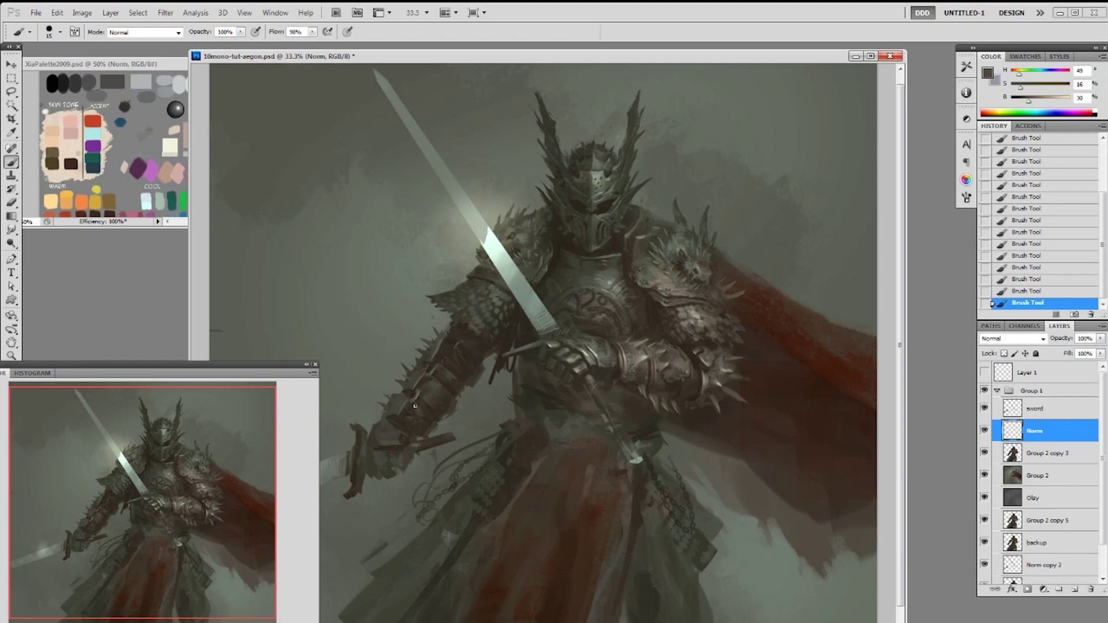
{"action": "left_click", "coordinate": [424, 374], "text": "alt"}
{"action": "left_click", "coordinate": [432, 381], "text": "alt"}
Soften the forearm plates at 30% opacity with another preset, then set the brush size to 19 px and opacity to 100%
{"action": "right_click", "coordinate": [439, 386]}
{"action": "left_click", "coordinate": [584, 528]}
{"action": "left_click", "coordinate": [436, 396]}
{"action": "key", "text": "3"}
{"action": "right_click", "coordinate": [476, 404]}
{"action": "type", "text": "19"}
{"action": "key", "text": "Return"}
{"action": "left_click", "coordinate": [403, 416], "text": "alt"}
{"action": "key", "text": "0"}
Paint the gauntlet holding the lower sword with dark tones sampled around the hand and crossguard
{"action": "left_click_drag", "start_coordinate": [615, 60], "coordinate": [659, 64]}
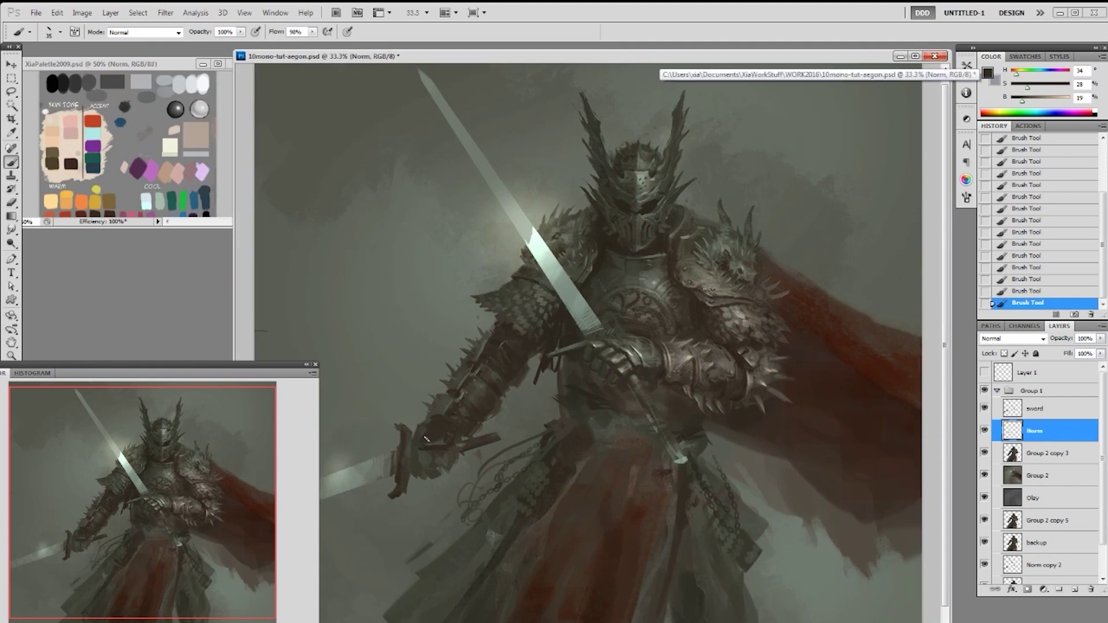
{"action": "left_click", "coordinate": [453, 432], "text": "alt"}
{"action": "left_click", "coordinate": [447, 446], "text": "alt"}
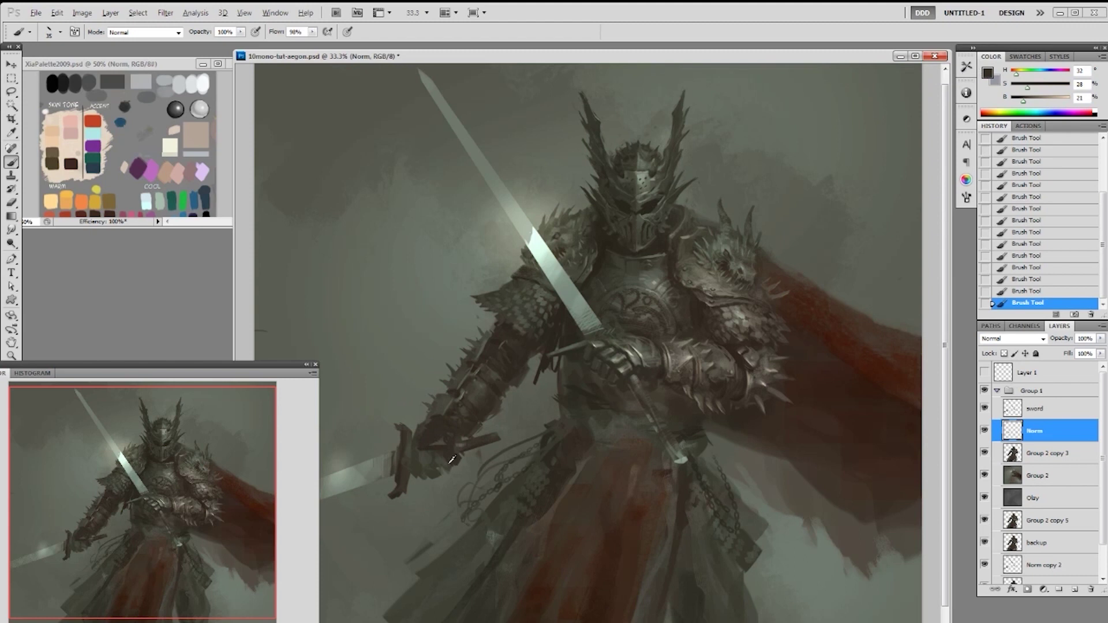
{"action": "left_click", "coordinate": [445, 445], "text": "alt"}
{"action": "left_click", "coordinate": [429, 437], "text": "alt"}
{"action": "left_click", "coordinate": [423, 437], "text": "alt"}
{"action": "left_click", "coordinate": [413, 467], "text": "alt"}
{"action": "left_click", "coordinate": [418, 468], "text": "alt"}
Define the gauntlet's lower fingers with sampled tones, alternating between two brush presets
{"action": "right_click", "coordinate": [495, 458]}
{"action": "left_click", "coordinate": [597, 525]}
{"action": "left_click", "coordinate": [438, 466]}
{"action": "left_click", "coordinate": [444, 458], "text": "alt"}
{"action": "right_click", "coordinate": [496, 460]}
{"action": "left_click", "coordinate": [577, 516]}
{"action": "left_click", "coordinate": [441, 458]}
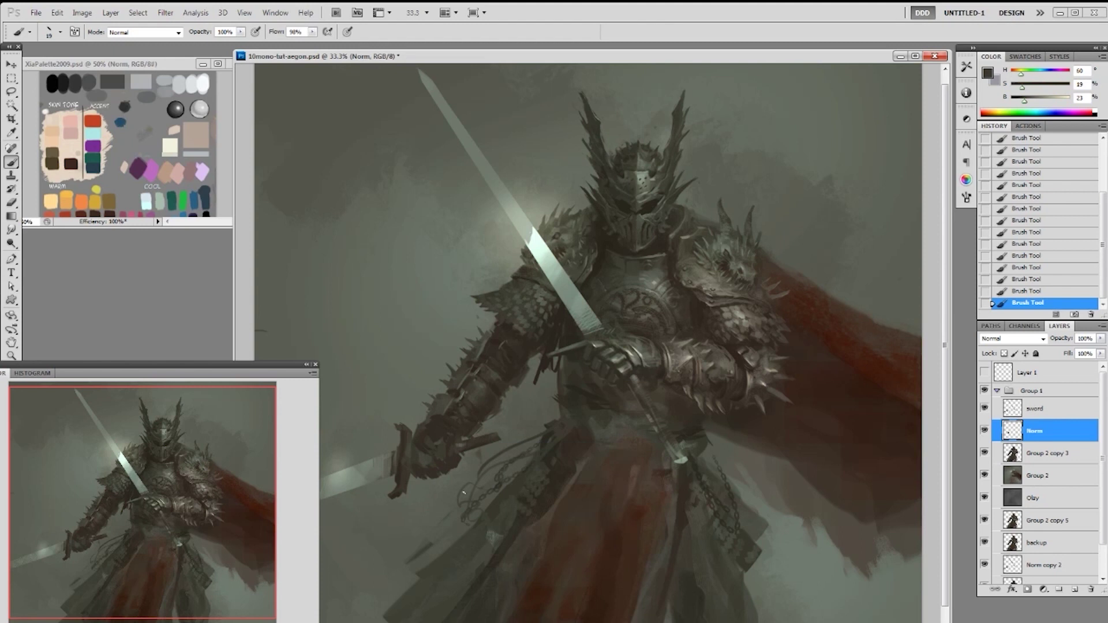
Shape the gauntlet's finger plates around the grip with tones sampled from the hand
{"action": "left_click", "coordinate": [434, 451], "text": "alt"}
{"action": "left_click", "coordinate": [452, 442], "text": "alt"}
{"action": "left_click", "coordinate": [456, 459], "text": "alt"}
{"action": "left_click", "coordinate": [456, 450], "text": "alt"}
{"action": "left_click", "coordinate": [455, 461], "text": "alt"}
{"action": "left_click", "coordinate": [455, 457], "text": "alt"}
{"action": "left_click", "coordinate": [435, 463], "text": "alt"}
{"action": "left_click", "coordinate": [424, 460], "text": "alt"}
Render the back of the gauntlet and its cuff near the crossguard with tones sampled across the hand
{"action": "left_click", "coordinate": [430, 443], "text": "alt"}
{"action": "left_click", "coordinate": [437, 431], "text": "alt"}
{"action": "left_click", "coordinate": [432, 433], "text": "alt"}
{"action": "left_click", "coordinate": [423, 429], "text": "alt"}
{"action": "left_click", "coordinate": [416, 443], "text": "alt"}
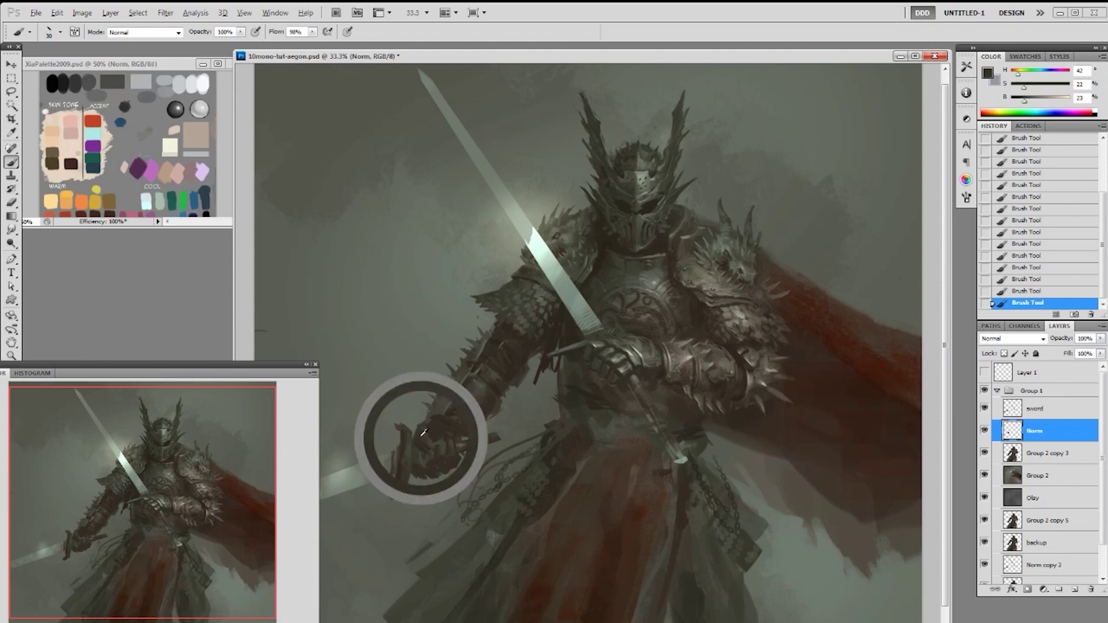
{"action": "left_click", "coordinate": [427, 441], "text": "alt"}
{"action": "left_click", "coordinate": [427, 444], "text": "alt"}
{"action": "left_click", "coordinate": [430, 453], "text": "alt"}
{"action": "left_click", "coordinate": [432, 469], "text": "alt"}
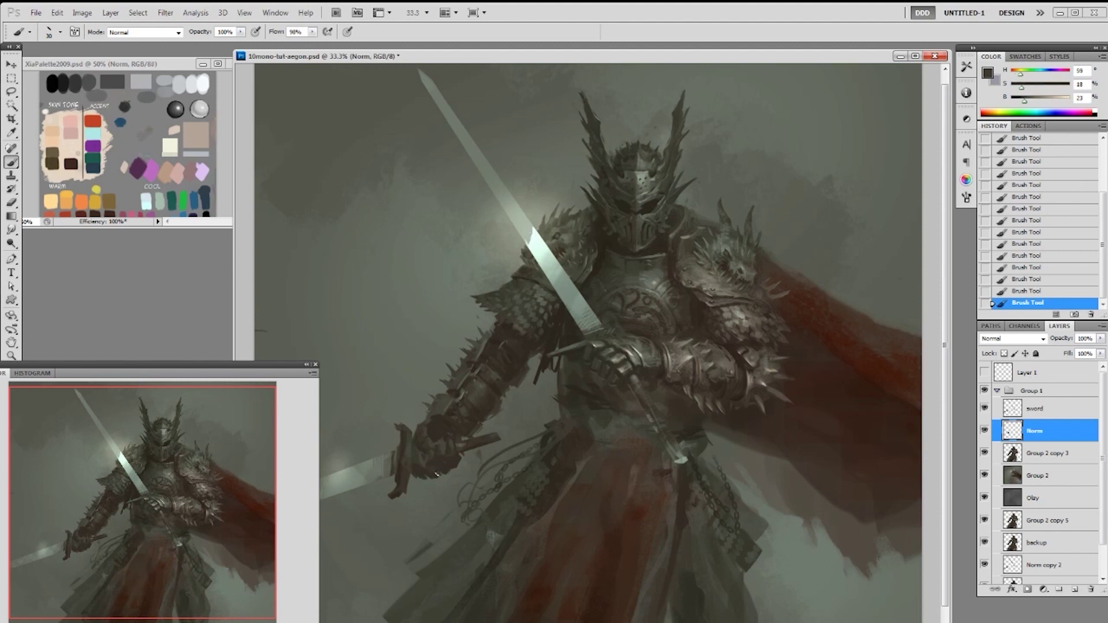
Refine the knuckles and wrist with a smaller brush and sampled tones, choosing another brush preset
{"action": "left_click", "coordinate": [457, 459], "text": "alt"}
{"action": "left_click", "coordinate": [447, 445], "text": "alt"}
{"action": "key", "text": "bracketleft"}
{"action": "left_click", "coordinate": [462, 458], "text": "alt"}
{"action": "left_click", "coordinate": [467, 412], "text": "alt"}
{"action": "left_click", "coordinate": [437, 440], "text": "alt"}
{"action": "right_click", "coordinate": [452, 417]}
{"action": "double_click", "coordinate": [552, 485]}
Add lighter accents to the gauntlet's wrist and thumb with tones sampled from the forearm and hand
{"action": "left_click", "coordinate": [484, 375], "text": "alt"}
{"action": "left_click", "coordinate": [433, 420], "text": "alt"}
{"action": "left_click", "coordinate": [428, 433], "text": "alt"}
{"action": "left_click", "coordinate": [431, 437], "text": "alt"}
{"action": "left_click", "coordinate": [415, 437], "text": "alt"}
{"action": "left_click", "coordinate": [429, 437], "text": "alt"}
{"action": "right_click", "coordinate": [475, 317]}
{"action": "key", "text": "Escape"}
Paint the thumb plate and the fingers beside the crossguard with tones sampled around them
{"action": "left_click", "coordinate": [420, 437], "text": "alt"}
{"action": "left_click", "coordinate": [421, 433], "text": "alt"}
{"action": "left_click_drag", "start_coordinate": [427, 432], "coordinate": [425, 443]}
{"action": "left_click", "coordinate": [434, 448], "text": "alt"}
{"action": "left_click", "coordinate": [412, 462], "text": "alt"}
{"action": "left_click", "coordinate": [415, 451], "text": "alt"}
Detail the sword grip and gauntlet cuff with sampled tones, finishing with the 19 px brush preset
{"action": "left_click", "coordinate": [457, 428], "text": "alt"}
{"action": "left_click", "coordinate": [480, 433], "text": "alt"}
{"action": "left_click", "coordinate": [442, 434], "text": "alt"}
{"action": "left_click", "coordinate": [439, 438], "text": "alt"}
{"action": "left_click", "coordinate": [440, 439], "text": "alt"}
{"action": "left_click", "coordinate": [439, 412], "text": "alt"}
{"action": "right_click", "coordinate": [427, 428]}
{"action": "left_click", "coordinate": [588, 483]}
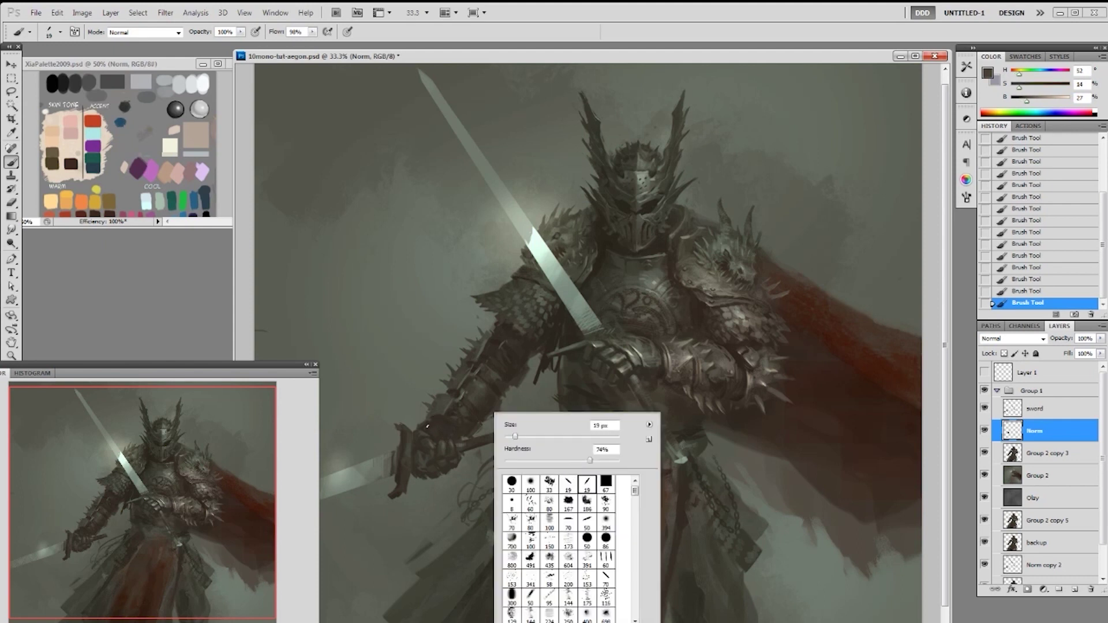
{"action": "left_click", "coordinate": [433, 420]}
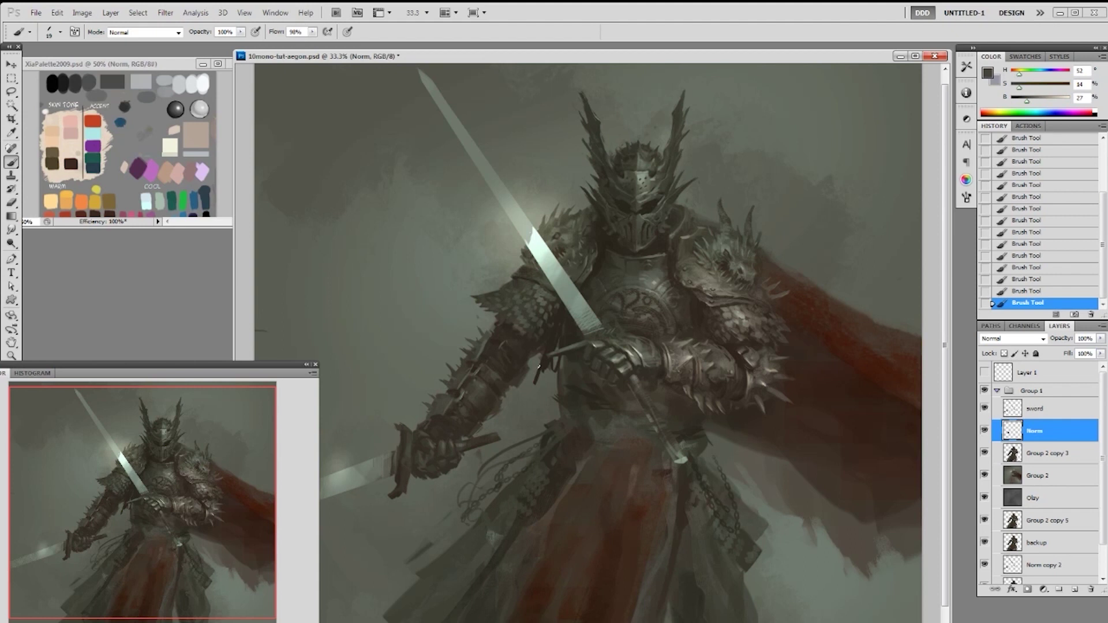
Erase part of the gauntlet's upper edge beside the crossguard on the Group 2 copy 3 layer
{"action": "key", "text": "alt+bracketleft"}
{"action": "key", "text": "e"}
{"action": "mouse_move", "coordinate": [419, 424]}
{"action": "left_mouse_down"}
{"action": "mouse_move", "coordinate": [444, 435]}
{"action": "mouse_move", "coordinate": [429, 428]}
{"action": "left_mouse_up"}
Repaint the gauntlet holding the lower sword on the Group 2 copy 3 layer with tones sampled around the hand
{"action": "key", "text": "b"}
{"action": "left_click", "coordinate": [435, 422], "text": "alt"}
{"action": "left_click", "coordinate": [433, 423], "text": "alt"}
{"action": "left_click_drag", "start_coordinate": [535, 401], "coordinate": [534, 382]}
{"action": "left_click", "coordinate": [444, 425], "text": "alt"}
{"action": "left_click_drag", "start_coordinate": [440, 426], "coordinate": [437, 430]}
{"action": "key", "text": "ctrl+z"}
{"action": "left_click", "coordinate": [415, 439], "text": "alt"}
{"action": "left_click", "coordinate": [440, 431], "text": "alt"}
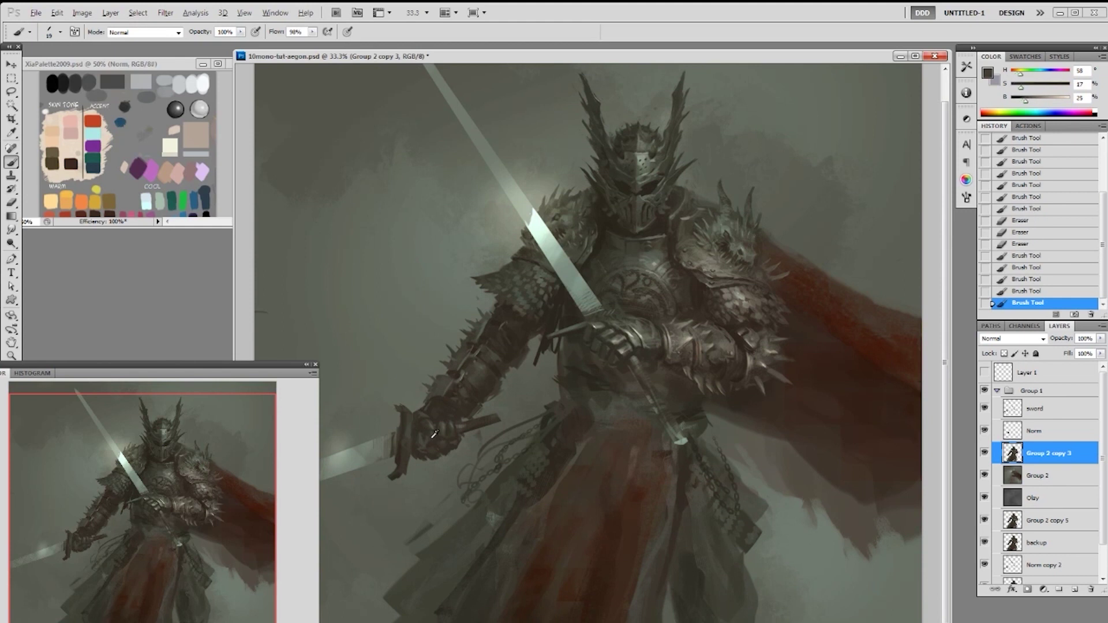
Refine the knuckles beside the crossguard on the Norm layer with a dark tone sampled from the gauntlet
{"action": "key", "text": "alt+bracketright"}
{"action": "left_click_drag", "start_coordinate": [428, 429], "coordinate": [429, 434]}
{"action": "left_click_drag", "start_coordinate": [429, 429], "coordinate": [420, 434]}
{"action": "left_click", "coordinate": [422, 431], "text": "alt"}
{"action": "left_click_drag", "start_coordinate": [552, 420], "coordinate": [552, 410]}
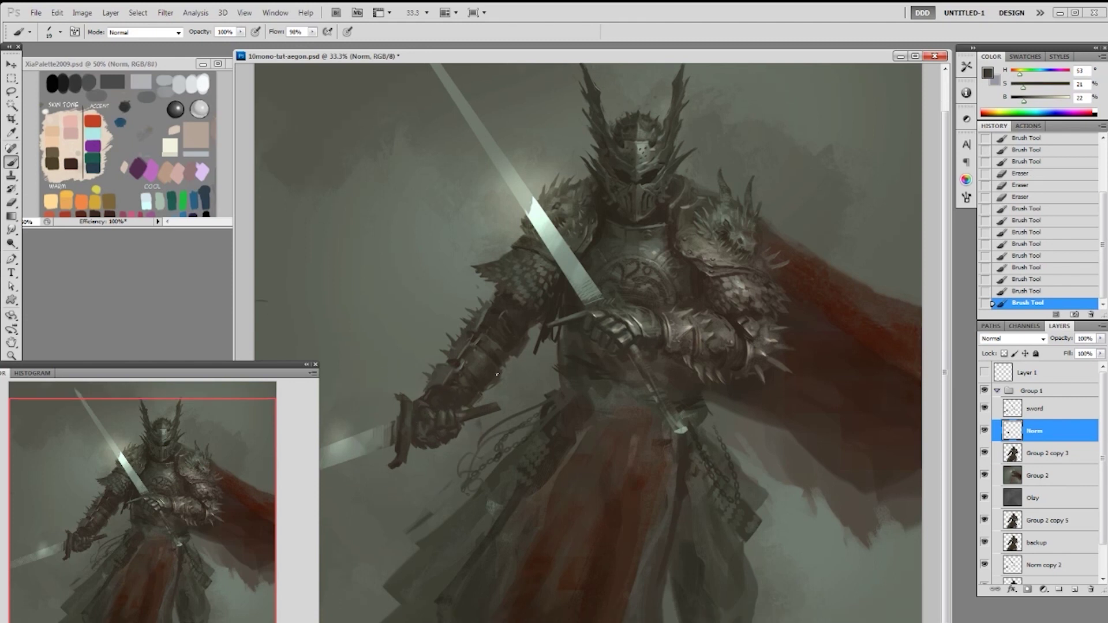
{"action": "key", "text": "ctrl+minus"}
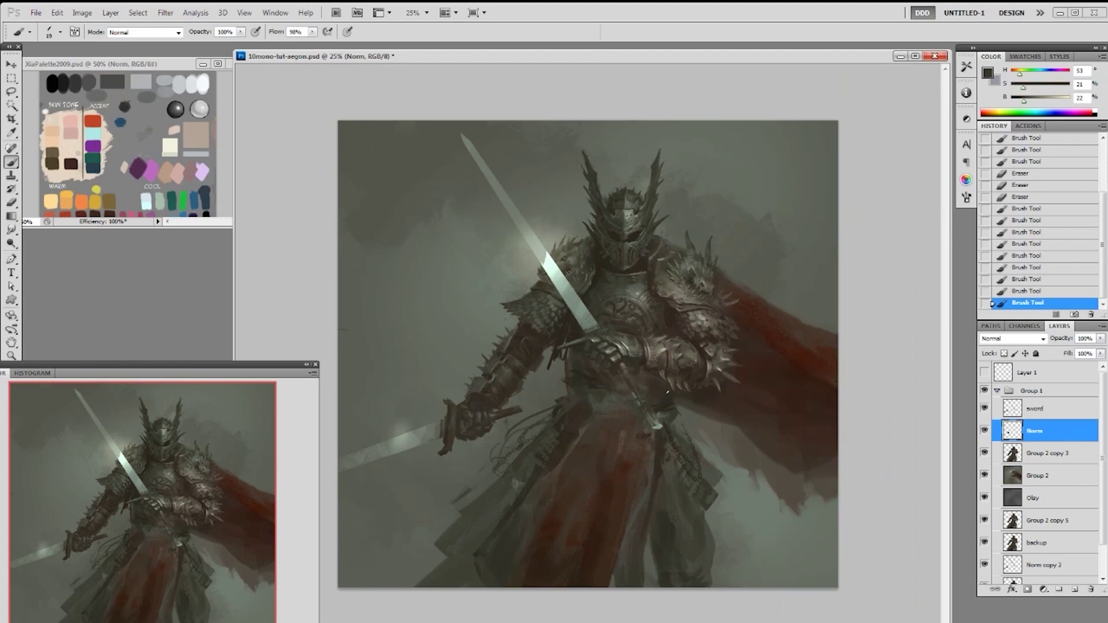
Paint the back of the gauntlet with a sampled tone and a brush preset, erasing the excess paint
{"action": "right_click", "coordinate": [494, 410]}
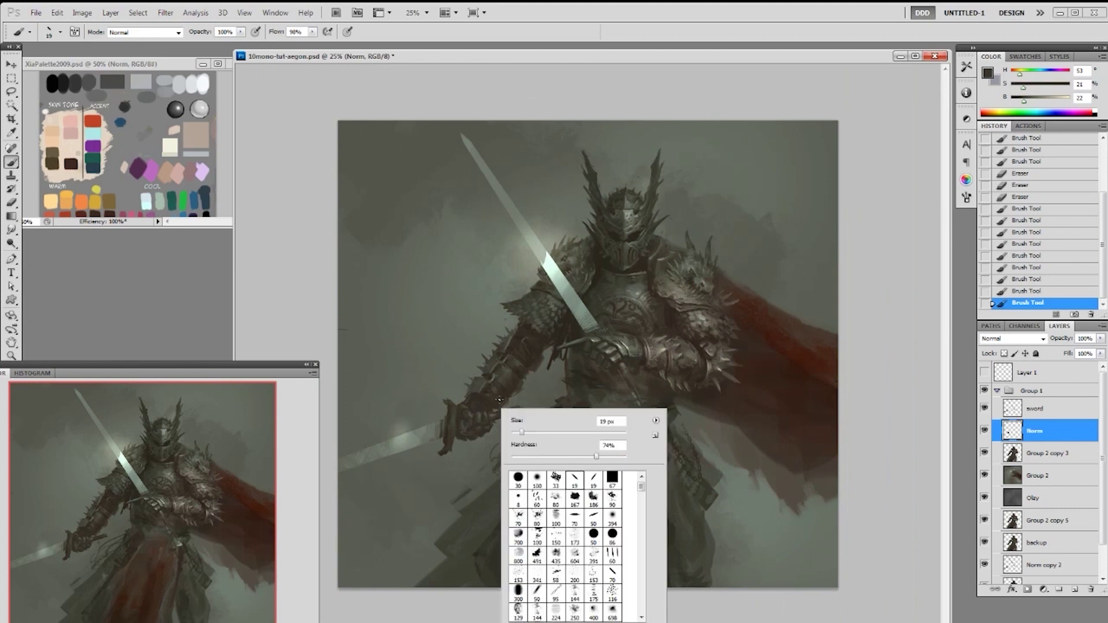
{"action": "left_click", "coordinate": [492, 417], "text": "alt"}
{"action": "mouse_move", "coordinate": [493, 417]}
{"action": "left_mouse_down"}
{"action": "mouse_move", "coordinate": [486, 430]}
{"action": "mouse_move", "coordinate": [492, 412]}
{"action": "mouse_move", "coordinate": [463, 409]}
{"action": "mouse_move", "coordinate": [474, 409]}
{"action": "left_mouse_up"}
{"action": "key", "text": "e"}
{"action": "left_click_drag", "start_coordinate": [487, 407], "coordinate": [470, 421]}
{"action": "key", "text": "b"}
{"action": "key", "text": "ctrl+z"}
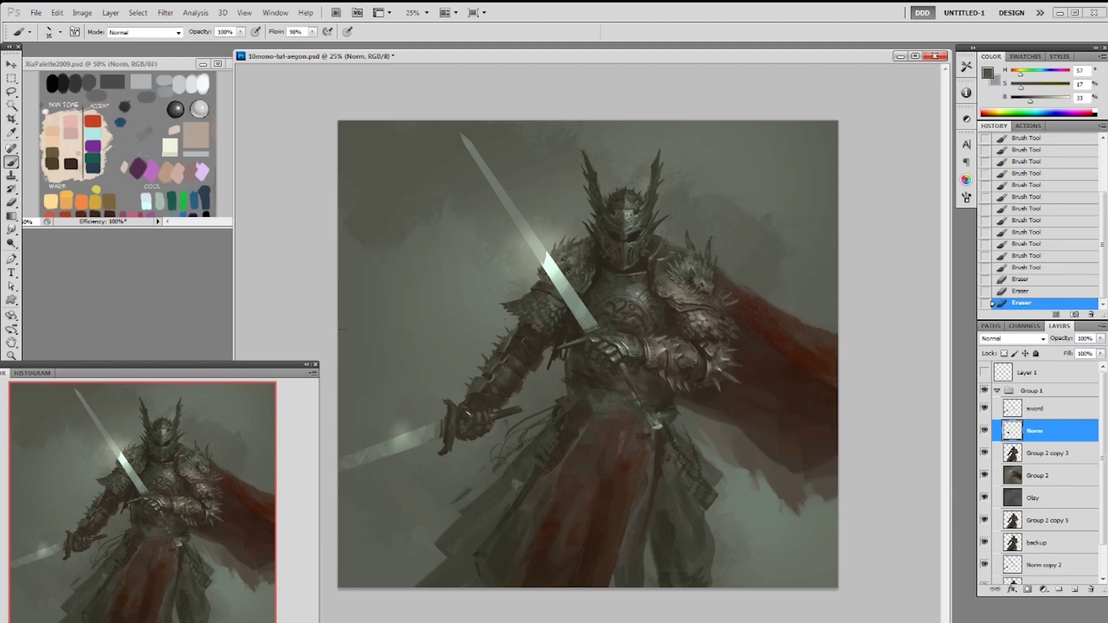
Add lighter strokes across the outstretched gauntlet and its wrist with a sampled tone
{"action": "left_click_drag", "start_coordinate": [470, 415], "coordinate": [511, 378]}
{"action": "left_click_drag", "start_coordinate": [466, 407], "coordinate": [531, 384]}
{"action": "left_click", "coordinate": [512, 393], "text": "alt"}
{"action": "left_click_drag", "start_coordinate": [478, 413], "coordinate": [519, 393]}
{"action": "left_click_drag", "start_coordinate": [577, 369], "coordinate": [616, 356]}
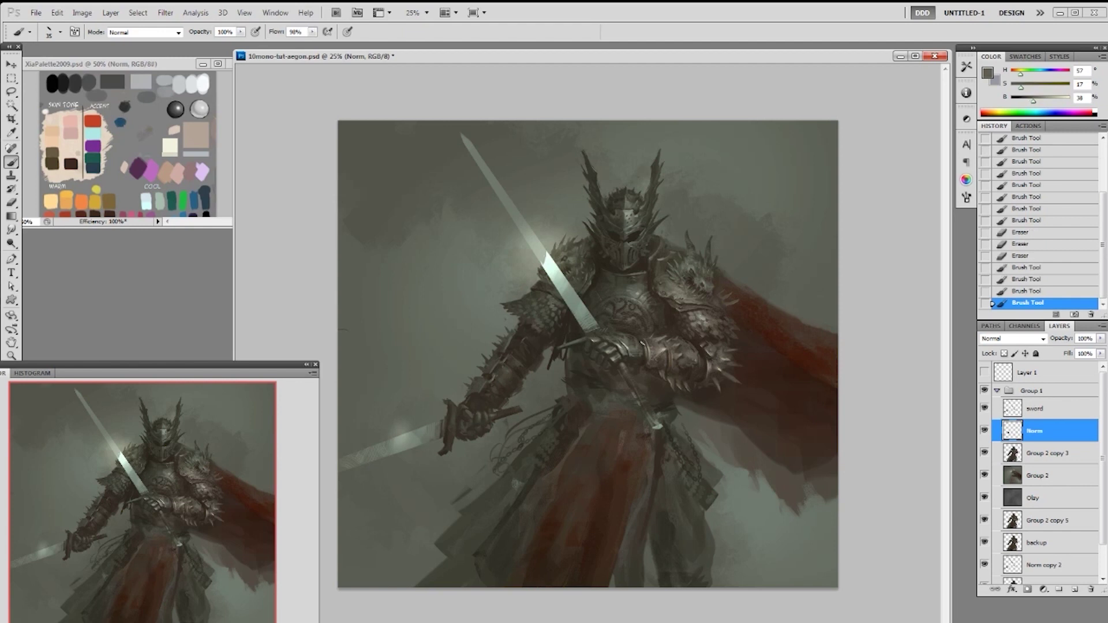
Touch up the pommel end of the lower sword's grip on the sword layer with tones sampled beside it
{"action": "left_click", "coordinate": [1012, 409], "text": "ctrl"}
{"action": "key", "text": "ctrl+d"}
{"action": "left_click", "coordinate": [1027, 409]}
{"action": "key", "text": "h"}
{"action": "key", "text": "b"}
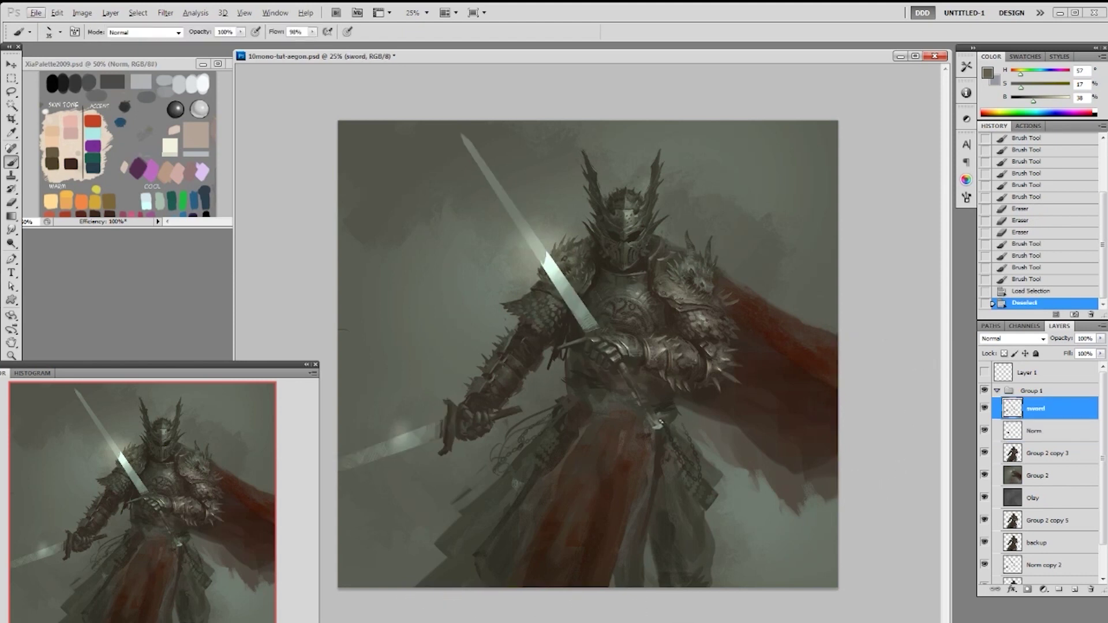
{"action": "left_click", "coordinate": [519, 409], "text": "alt"}
{"action": "left_click_drag", "start_coordinate": [520, 409], "coordinate": [524, 406]}
{"action": "key", "text": "ctrl+z"}
{"action": "left_click", "coordinate": [519, 411], "text": "alt"}
{"action": "left_click", "coordinate": [520, 409]}
{"action": "left_click", "coordinate": [521, 407]}
{"action": "left_click", "coordinate": [522, 408]}
{"action": "key", "text": "h"}
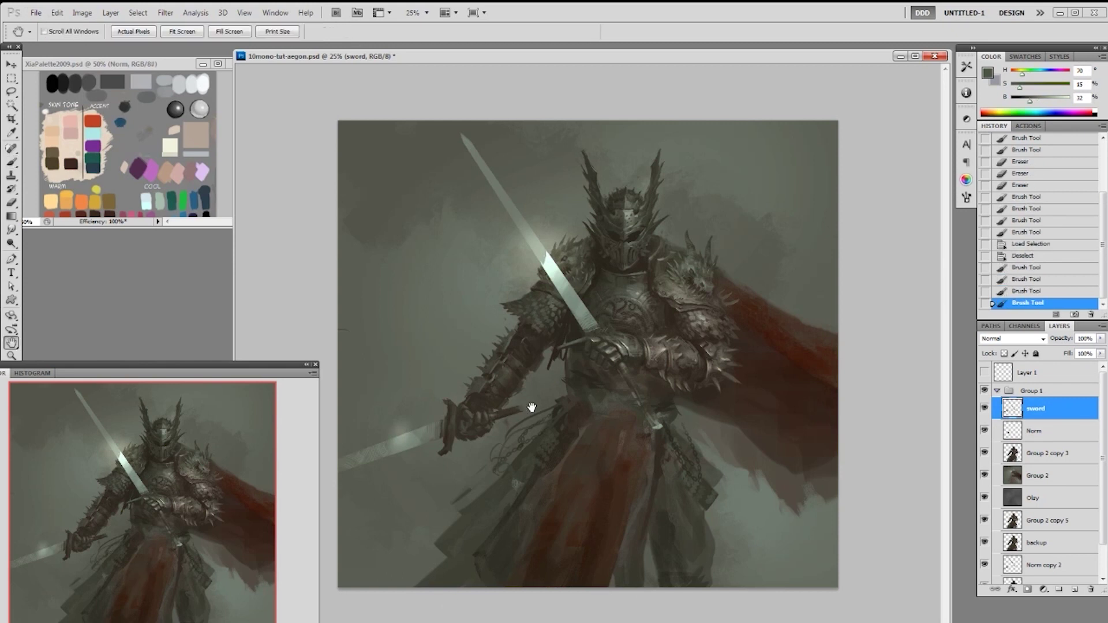
Brighten the lower sword's pommel with the Dodge tool, enlarging its brush to 100 px
{"action": "key", "text": "o"}
{"action": "right_click", "coordinate": [537, 411]}
{"action": "double_click", "coordinate": [610, 480]}
{"action": "left_click", "coordinate": [522, 408]}
{"action": "key", "text": "bracketright"}
{"action": "key", "text": "bracketright"}
{"action": "key", "text": "bracketright"}
{"action": "key", "text": "bracketright"}
{"action": "key", "text": "bracketright"}
{"action": "key", "text": "bracketright"}
{"action": "key", "text": "bracketright"}
{"action": "key", "text": "bracketright"}
{"action": "key", "text": "bracketright"}
{"action": "left_click", "coordinate": [524, 408]}
{"action": "left_click", "coordinate": [545, 387]}
{"action": "left_click", "coordinate": [525, 411]}
{"action": "left_click", "coordinate": [527, 408]}
{"action": "left_click", "coordinate": [530, 405]}
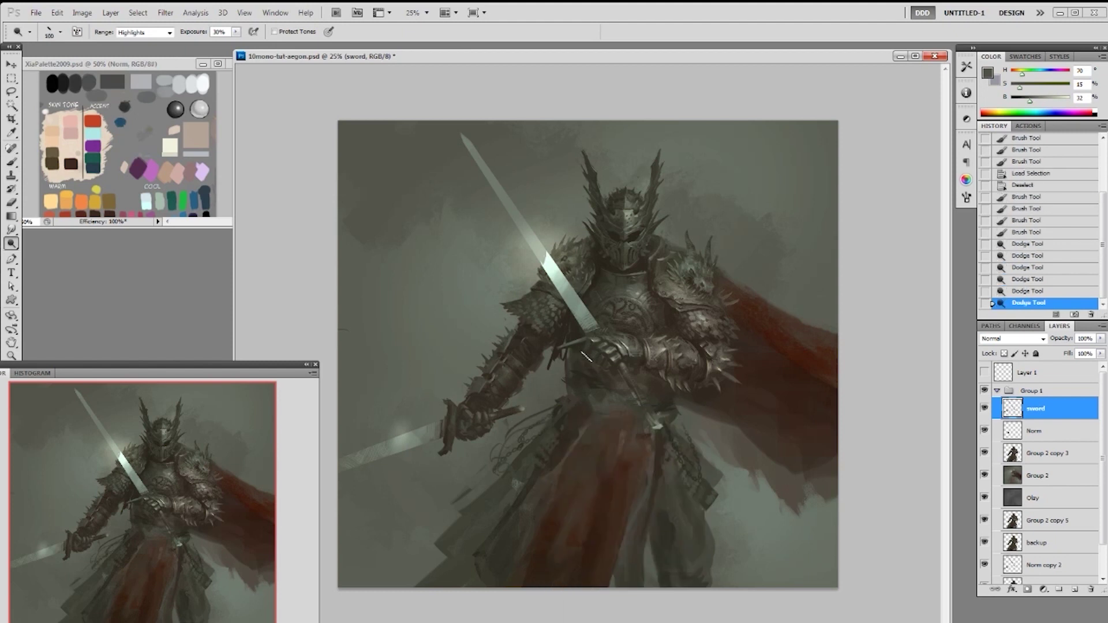
{"action": "left_click", "coordinate": [1027, 429]}
{"action": "mouse_move", "coordinate": [490, 432]}
{"action": "left_mouse_down"}
{"action": "mouse_move", "coordinate": [489, 442]}
{"action": "mouse_move", "coordinate": [502, 423]}
{"action": "left_mouse_up"}
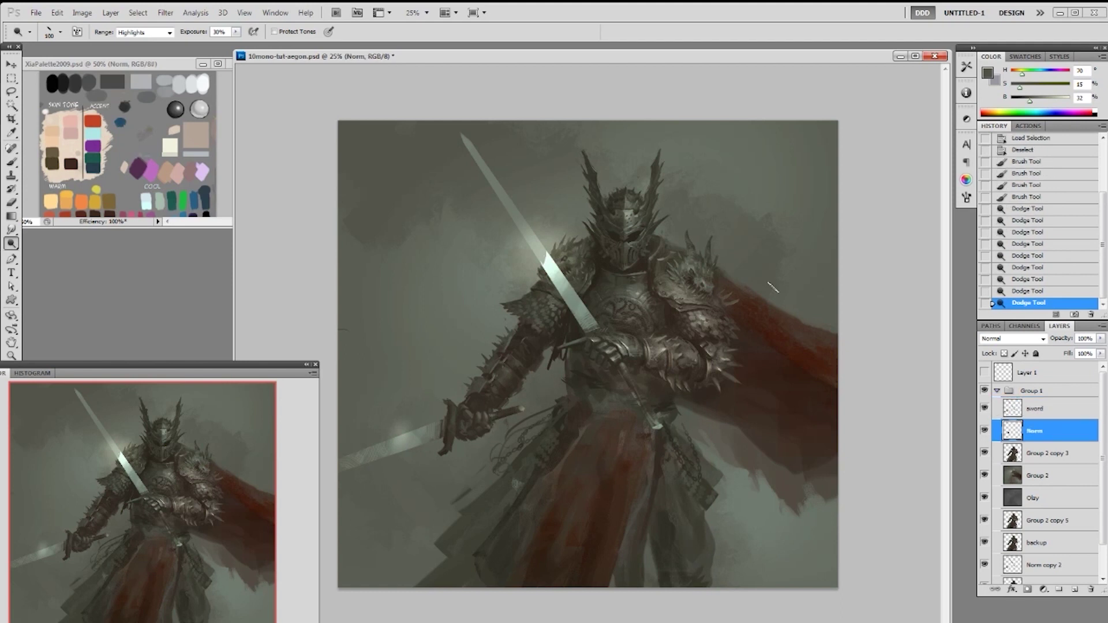
{"action": "left_click", "coordinate": [1016, 267]}
Save the painting and add a finer dodge stroke on the sword layer with the 19 px brush preset
{"action": "key", "text": "ctrl+s"}
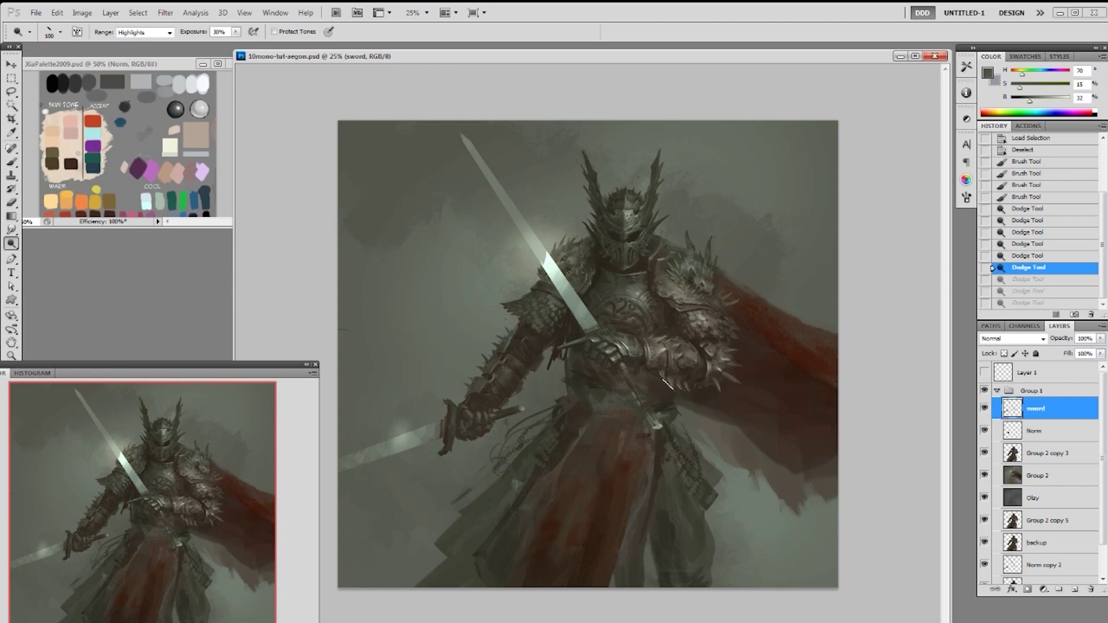
{"action": "right_click", "coordinate": [668, 385]}
{"action": "left_click", "coordinate": [742, 460]}
{"action": "left_click", "coordinate": [861, 374]}
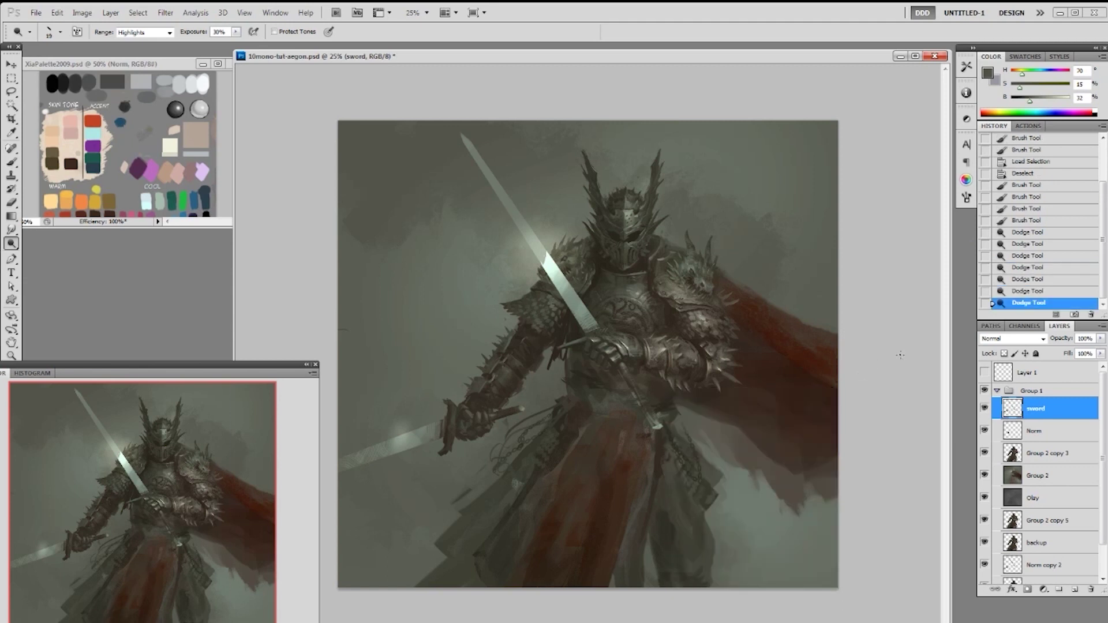
Paint the knuckles of the lower sword hand on the Norm layer with tones sampled from the gauntlet
{"action": "left_click", "coordinate": [1034, 431]}
{"action": "key", "text": "b"}
{"action": "left_click", "coordinate": [488, 408], "text": "alt"}
{"action": "left_click", "coordinate": [488, 417], "text": "alt"}
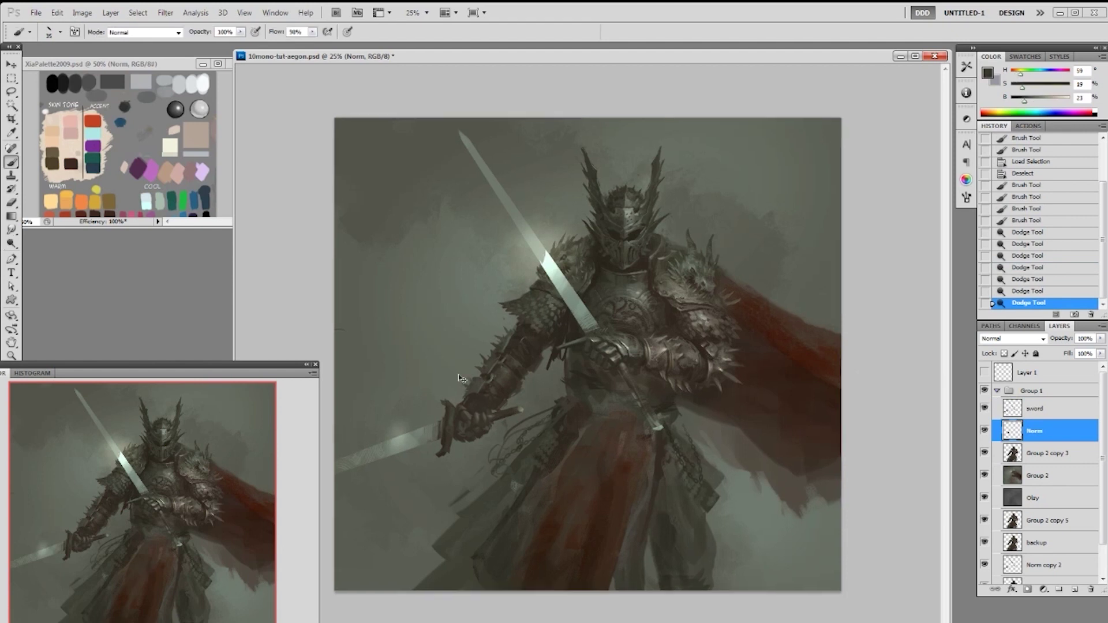
{"action": "key", "text": "ctrl+plus"}
{"action": "left_click_drag", "start_coordinate": [445, 437], "coordinate": [441, 450]}
{"action": "left_click", "coordinate": [435, 437], "text": "alt"}
{"action": "key", "text": "ctrl+z"}
{"action": "mouse_move", "coordinate": [432, 444]}
{"action": "left_mouse_down"}
{"action": "mouse_move", "coordinate": [436, 453]}
{"action": "mouse_move", "coordinate": [419, 456]}
{"action": "left_mouse_up"}
{"action": "left_click", "coordinate": [426, 456], "text": "alt"}
Detail the lower fingers and underside of the gauntlet with short strokes of sampled tones
{"action": "left_click", "coordinate": [423, 451]}
{"action": "left_click", "coordinate": [420, 446]}
{"action": "left_click_drag", "start_coordinate": [420, 450], "coordinate": [427, 459]}
{"action": "left_click", "coordinate": [429, 455], "text": "alt"}
{"action": "left_click_drag", "start_coordinate": [427, 454], "coordinate": [432, 460]}
{"action": "left_click", "coordinate": [433, 458], "text": "alt"}
{"action": "left_click", "coordinate": [436, 456]}
{"action": "left_click", "coordinate": [443, 453], "text": "alt"}
{"action": "left_click", "coordinate": [449, 450]}
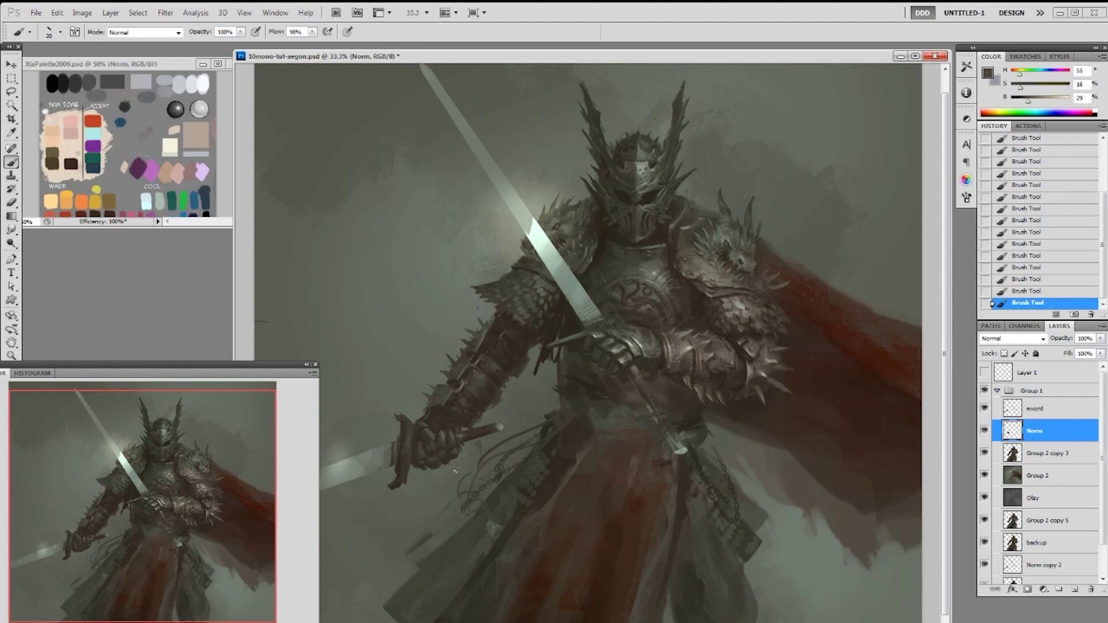
Refine the finger plates wrapped around the lower sword's grip, resampling dark and light tones across the hand
{"action": "left_click", "coordinate": [419, 458], "text": "alt"}
{"action": "left_click", "coordinate": [427, 442], "text": "alt"}
{"action": "left_click", "coordinate": [425, 444], "text": "alt"}
{"action": "left_click", "coordinate": [416, 453], "text": "alt"}
{"action": "left_click", "coordinate": [436, 438], "text": "alt"}
{"action": "left_click", "coordinate": [451, 435], "text": "alt"}
{"action": "left_click", "coordinate": [450, 436], "text": "alt"}
{"action": "left_click", "coordinate": [437, 434], "text": "alt"}
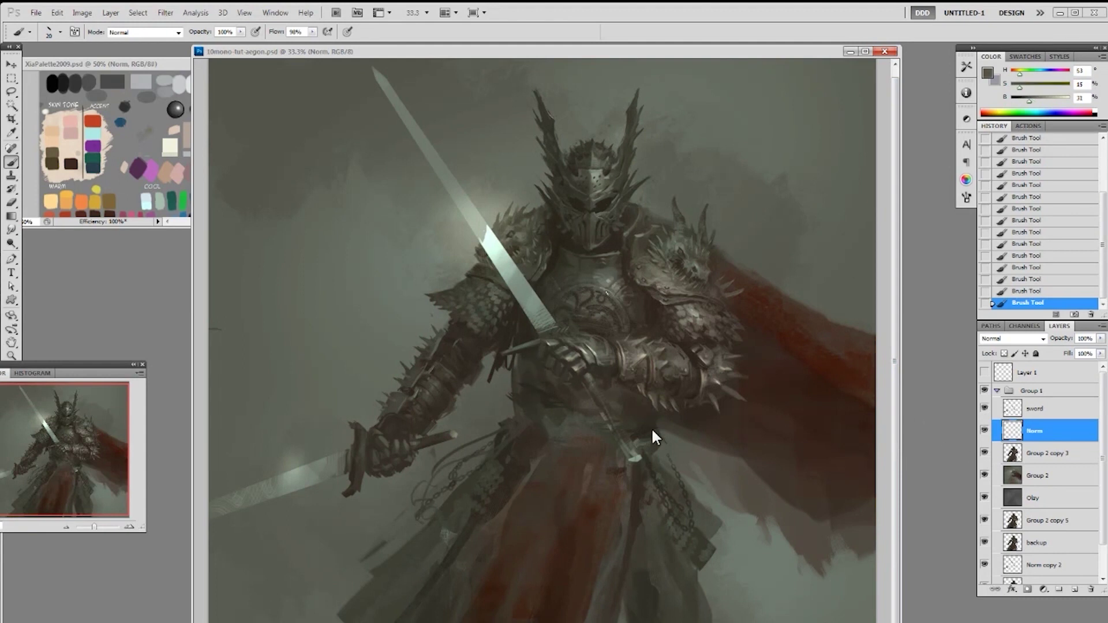
Add light accents to the breastplate's emblem with a sampled tone brightened to 53%, and save the painting
{"action": "left_click", "coordinate": [616, 287], "text": "alt"}
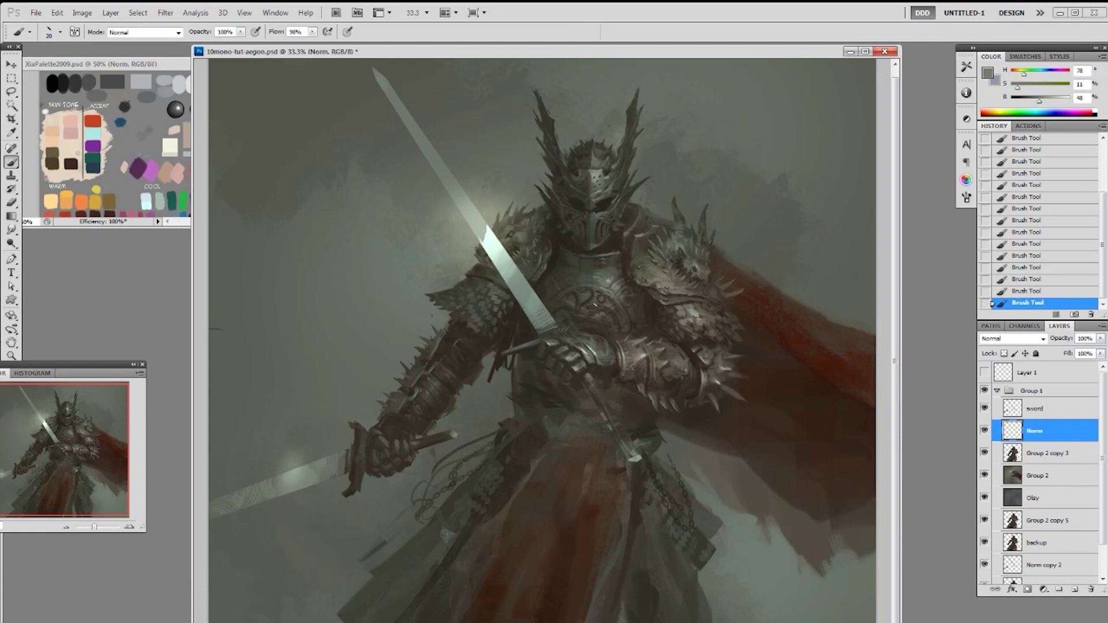
{"action": "left_click_drag", "start_coordinate": [1039, 102], "coordinate": [1042, 102]}
{"action": "key", "text": "ctrl+plus"}
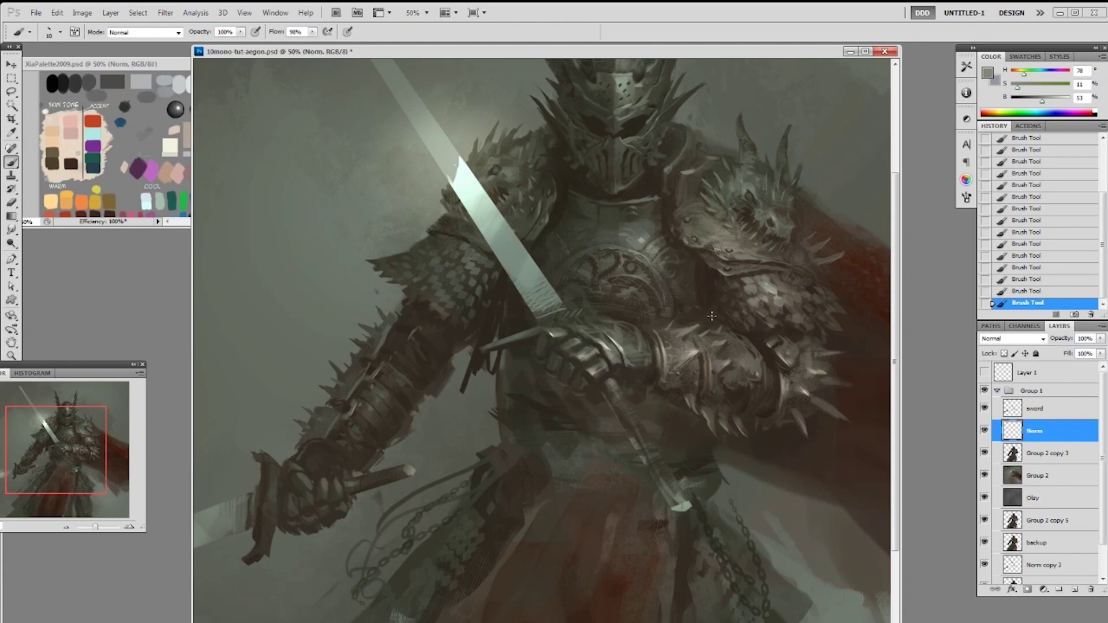
{"action": "key", "text": "ctrl+minus"}
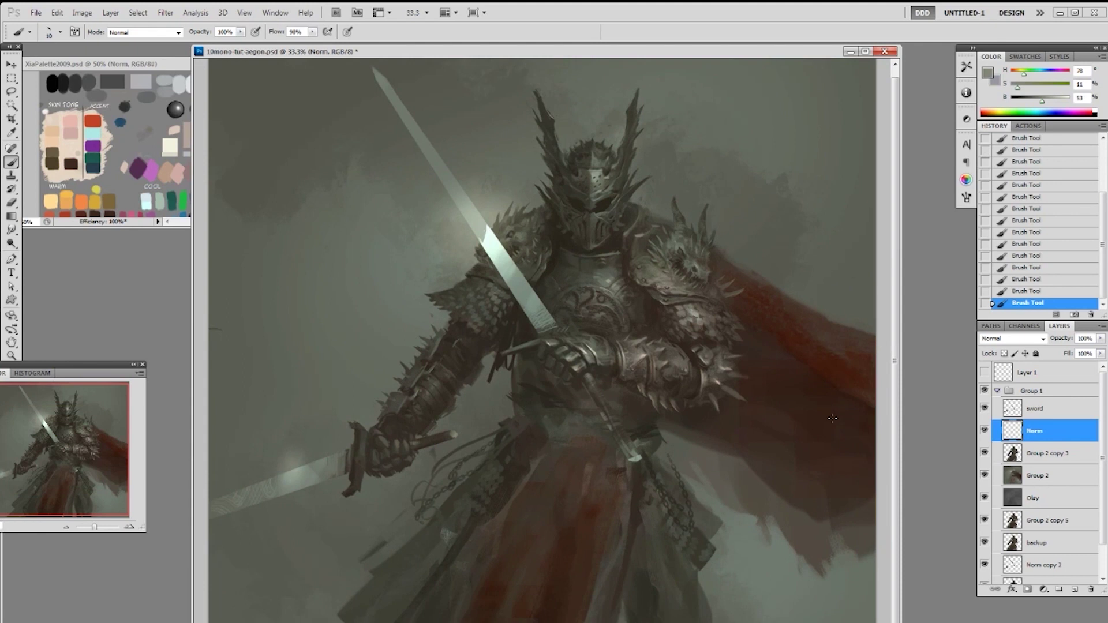
{"action": "key", "text": "ctrl+s"}
{"action": "left_click", "coordinate": [645, 316], "text": "alt"}
{"action": "left_click_drag", "start_coordinate": [620, 409], "coordinate": [625, 400]}
{"action": "left_click", "coordinate": [1029, 267]}
Paint the waist armour beside the raised sword's grip with tones sampled around it
{"action": "left_click_drag", "start_coordinate": [601, 385], "coordinate": [605, 391]}
{"action": "left_click", "coordinate": [604, 387], "text": "alt"}
{"action": "key", "text": "ctrl+alt+z"}
{"action": "key", "text": "ctrl+shift+z"}
{"action": "left_click", "coordinate": [610, 392], "text": "alt"}
{"action": "left_click", "coordinate": [634, 394], "text": "alt"}
{"action": "left_click", "coordinate": [635, 397], "text": "alt"}
Shade the waist beneath the bent forearm with the 50 px brush preset and sampled dark brown tones
{"action": "right_click", "coordinate": [642, 414]}
{"action": "left_click", "coordinate": [741, 542]}
{"action": "left_click", "coordinate": [623, 402]}
{"action": "left_click", "coordinate": [612, 399], "text": "alt"}
{"action": "left_click", "coordinate": [615, 408], "text": "alt"}
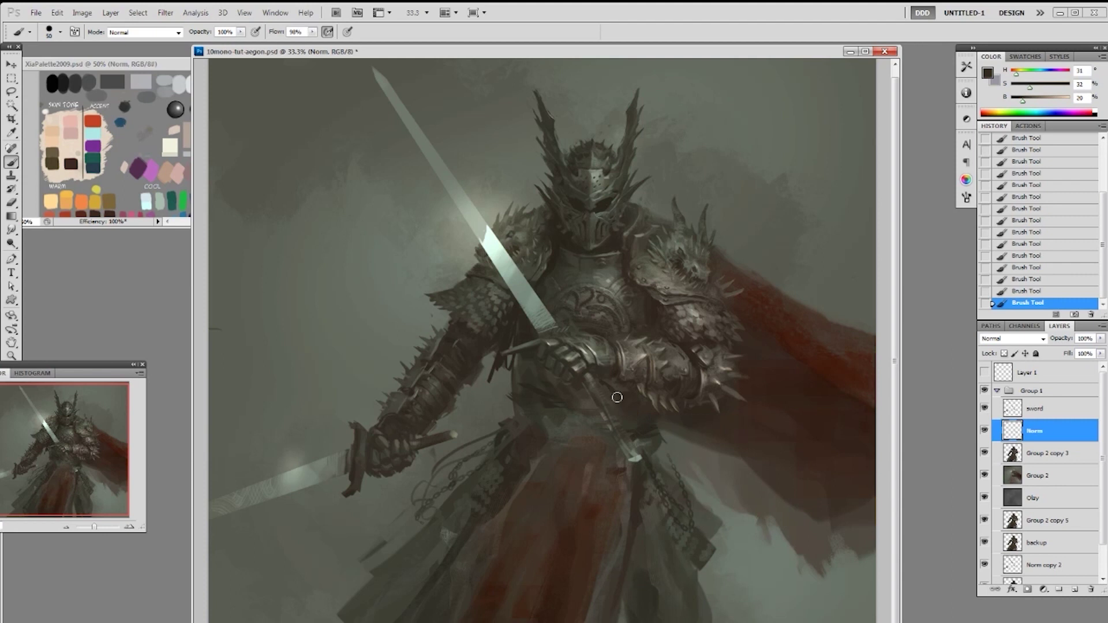
{"action": "left_click", "coordinate": [613, 386], "text": "alt"}
{"action": "left_click", "coordinate": [625, 399], "text": "alt"}
Paint the abdomen plates beneath the raised gauntlet with the 19 px brush preset enlarged to 30 px and sampled dark tones
{"action": "right_click", "coordinate": [695, 422]}
{"action": "left_click", "coordinate": [787, 493]}
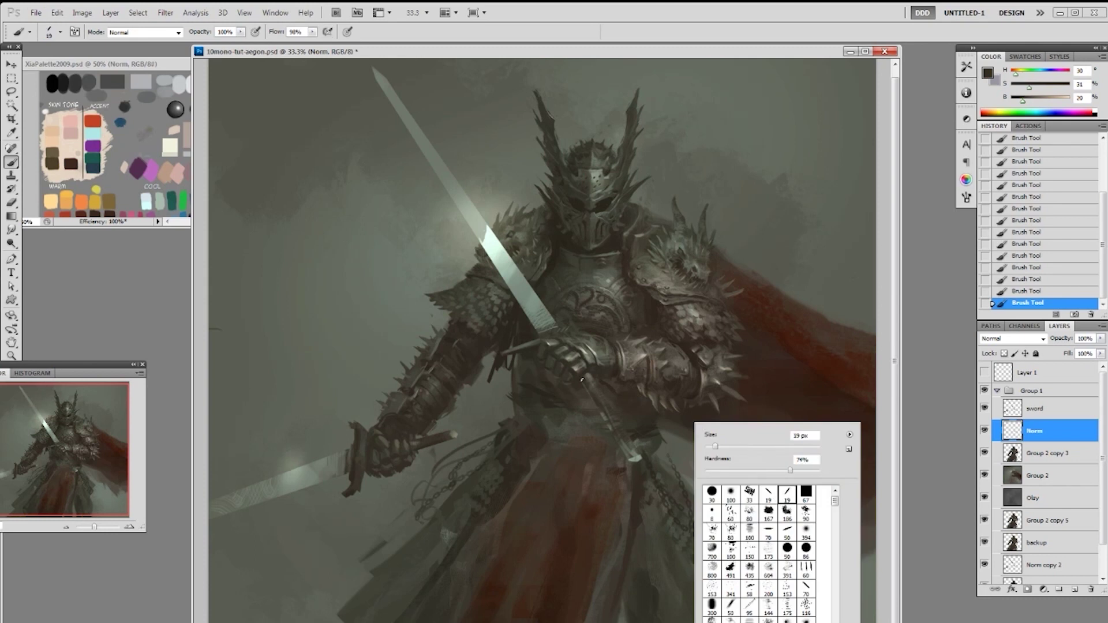
{"action": "left_click", "coordinate": [538, 384], "text": "alt"}
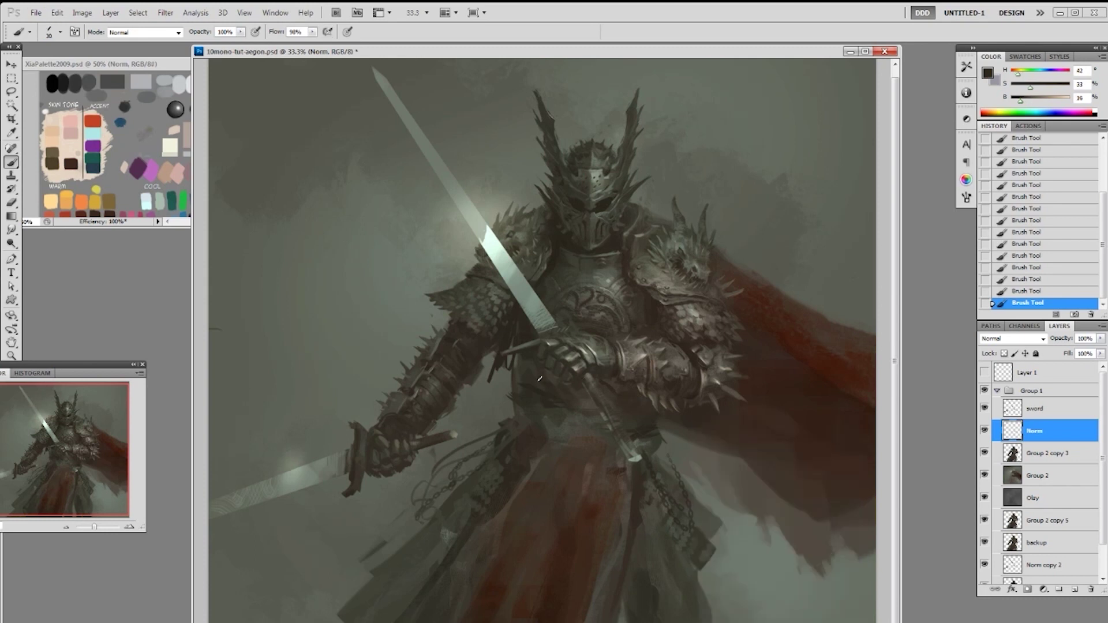
{"action": "left_click", "coordinate": [543, 377], "text": "alt"}
{"action": "left_click", "coordinate": [542, 377], "text": "alt"}
{"action": "left_click", "coordinate": [536, 376], "text": "alt"}
{"action": "left_click", "coordinate": [545, 370], "text": "alt"}
{"action": "left_click", "coordinate": [540, 373], "text": "alt"}
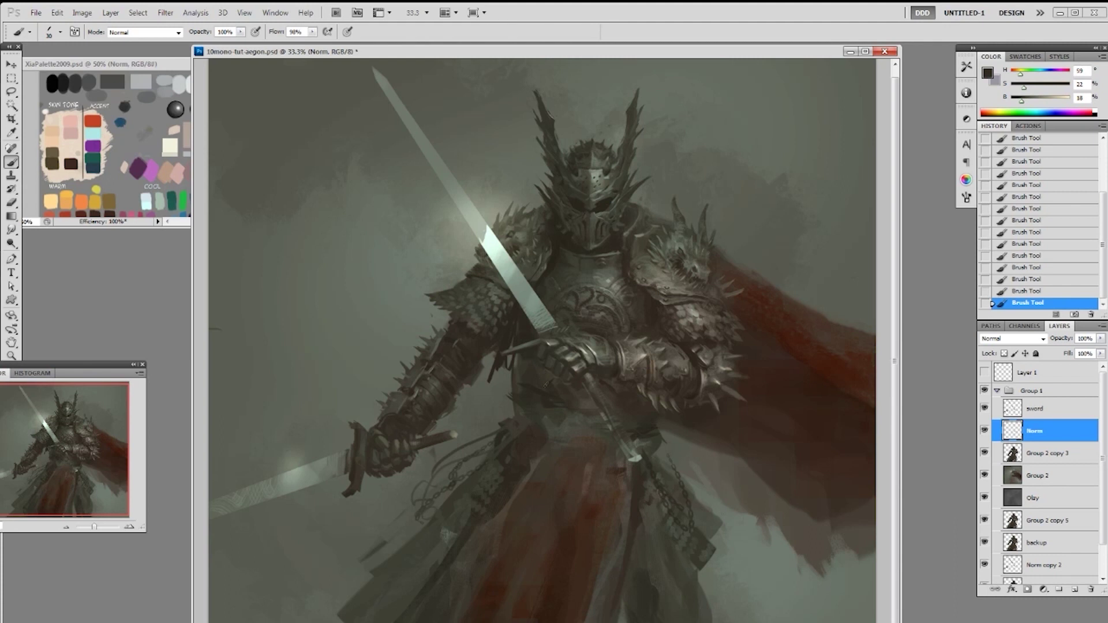
Shade the side of the waist below the crossguard with sampled tones, switching to the 50 px brush at 50% opacity
{"action": "left_click", "coordinate": [528, 358], "text": "alt"}
{"action": "left_click", "coordinate": [542, 388], "text": "alt"}
{"action": "right_click", "coordinate": [541, 415]}
{"action": "left_click", "coordinate": [621, 488]}
{"action": "left_click", "coordinate": [522, 376], "text": "alt"}
{"action": "right_click", "coordinate": [523, 378]}
{"action": "left_click", "coordinate": [622, 460]}
{"action": "left_click", "coordinate": [522, 384]}
{"action": "left_click", "coordinate": [535, 376], "text": "alt"}
{"action": "left_click", "coordinate": [558, 443], "text": "alt"}
Trim the waist's outer edge on the Group 2 copy 3 layer with a larger eraser
{"action": "left_click", "coordinate": [1023, 450]}
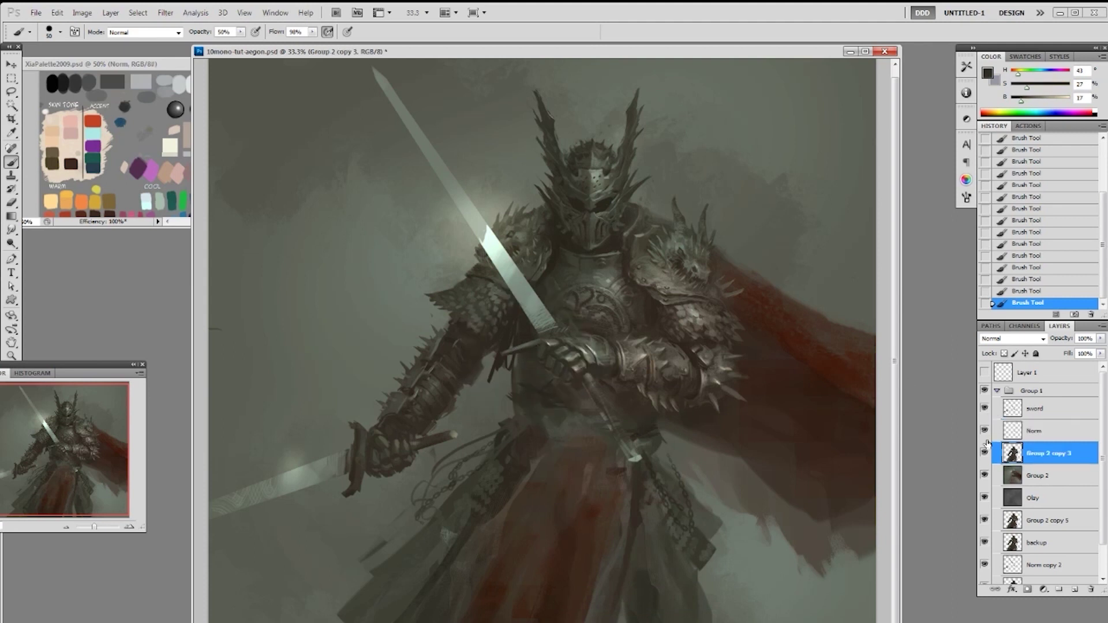
{"action": "key", "text": "e"}
{"action": "key", "text": "bracketright"}
{"action": "left_click_drag", "start_coordinate": [506, 379], "coordinate": [511, 390]}
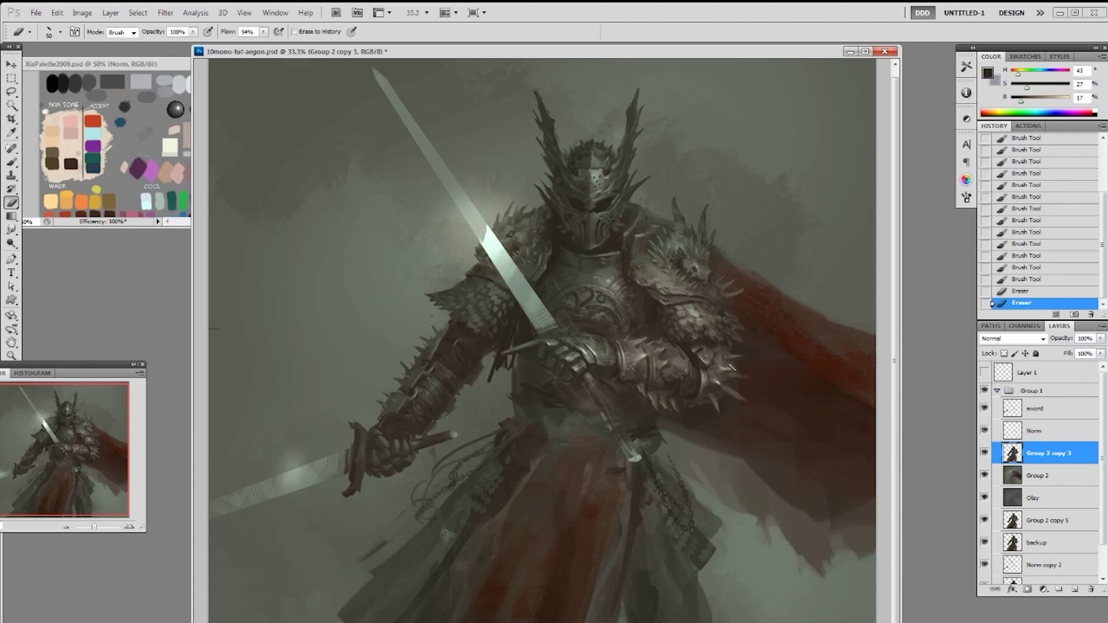
Hide Group 2 copy 3, paint sampled background tones over the dark shape's waist edge on Group 2, and show the layer again
{"action": "left_click", "coordinate": [984, 475]}
{"action": "left_click", "coordinate": [984, 476]}
{"action": "left_click", "coordinate": [984, 452]}
{"action": "left_click", "coordinate": [1031, 478]}
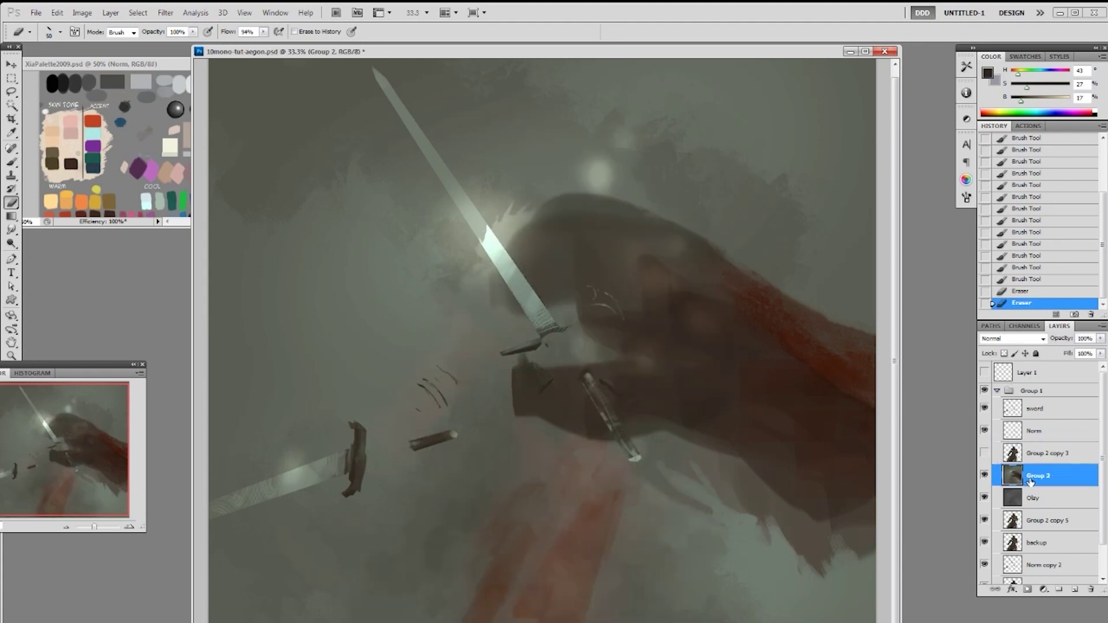
{"action": "key", "text": "b"}
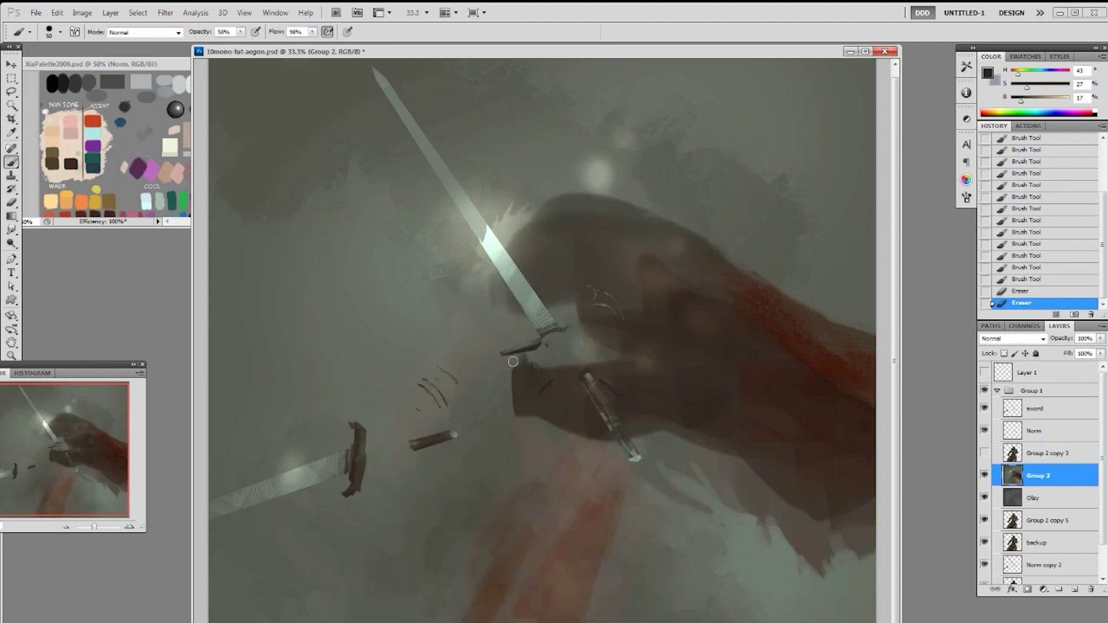
{"action": "left_click", "coordinate": [516, 366], "text": "alt"}
{"action": "mouse_move", "coordinate": [517, 365]}
{"action": "left_mouse_down"}
{"action": "mouse_move", "coordinate": [517, 404]}
{"action": "mouse_move", "coordinate": [528, 367]}
{"action": "mouse_move", "coordinate": [528, 416]}
{"action": "left_mouse_up"}
{"action": "mouse_move", "coordinate": [528, 415]}
{"action": "left_mouse_down"}
{"action": "mouse_move", "coordinate": [507, 383]}
{"action": "mouse_move", "coordinate": [521, 424]}
{"action": "left_mouse_up"}
{"action": "left_click", "coordinate": [521, 367], "text": "alt"}
{"action": "mouse_move", "coordinate": [521, 424]}
{"action": "left_mouse_down"}
{"action": "mouse_move", "coordinate": [521, 393]}
{"action": "mouse_move", "coordinate": [535, 398]}
{"action": "left_mouse_up"}
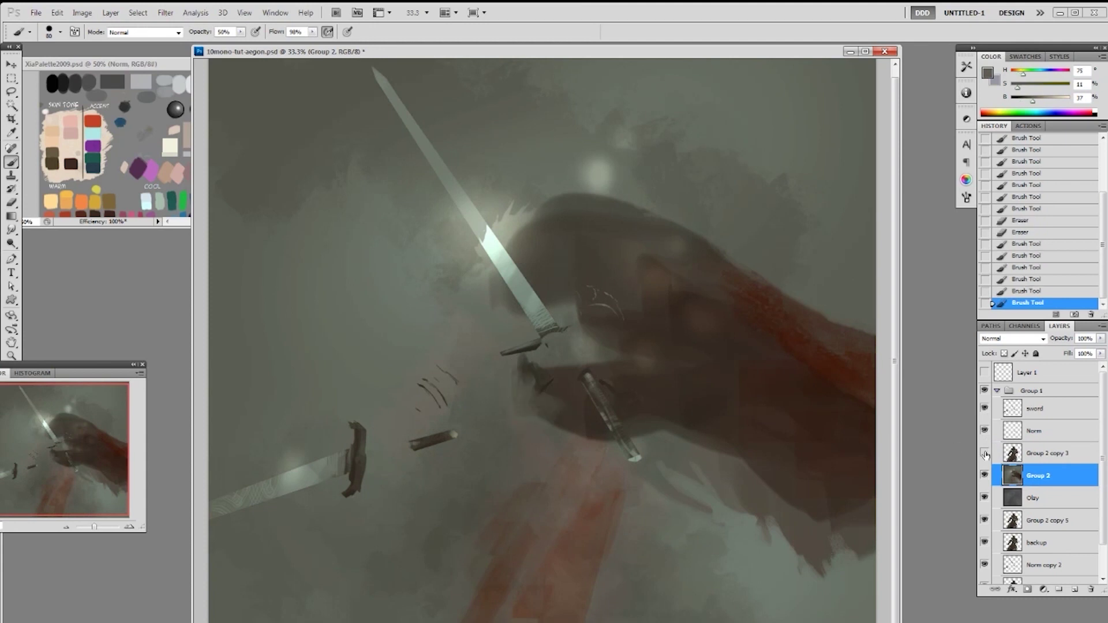
{"action": "left_click", "coordinate": [984, 453]}
Touch up the waist's edge below the crossguard on the Norm layer with a sampled tone, undoing the last two strokes
{"action": "left_click", "coordinate": [1020, 433]}
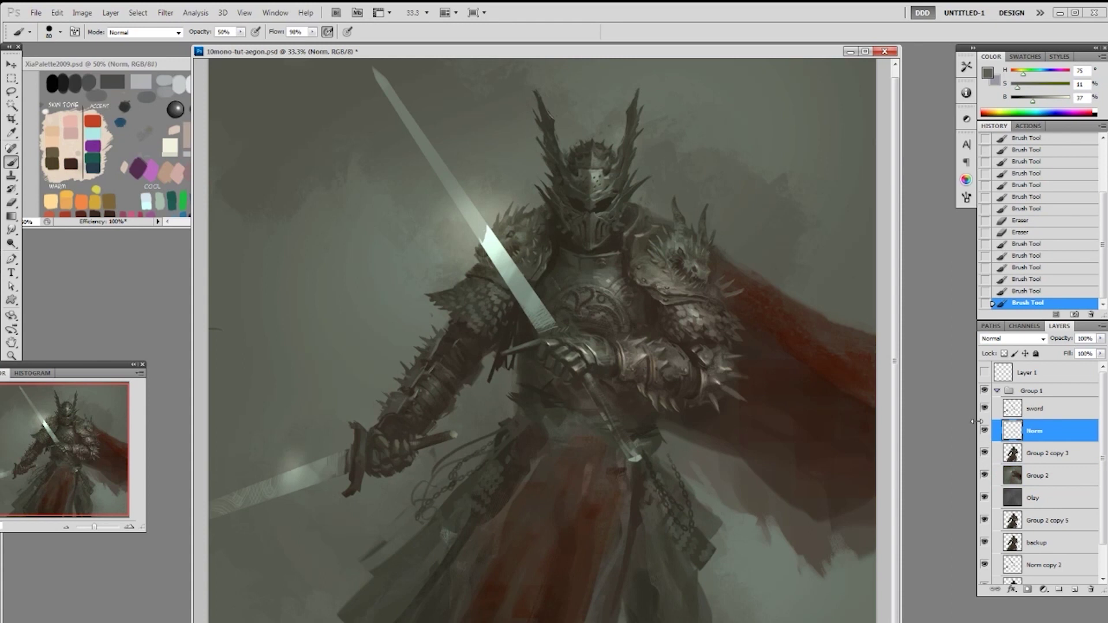
{"action": "right_click", "coordinate": [638, 453]}
{"action": "left_click", "coordinate": [725, 527]}
{"action": "left_click", "coordinate": [523, 371], "text": "alt"}
{"action": "mouse_move", "coordinate": [521, 378]}
{"action": "left_mouse_down"}
{"action": "mouse_move", "coordinate": [521, 407]}
{"action": "mouse_move", "coordinate": [521, 397]}
{"action": "left_mouse_up"}
{"action": "left_click", "coordinate": [510, 383], "text": "alt"}
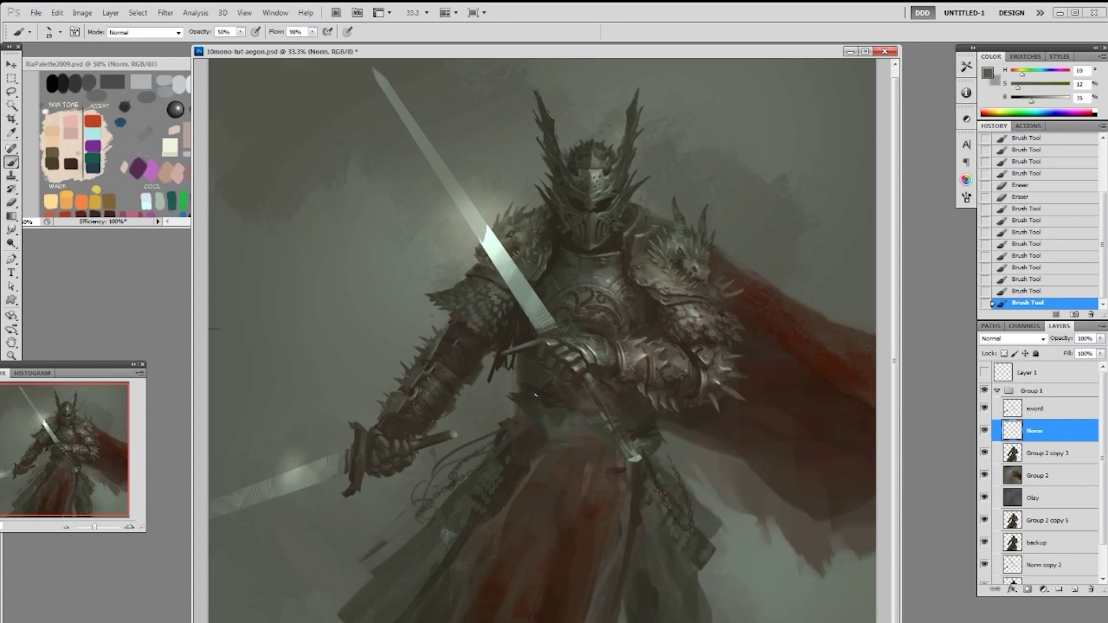
{"action": "left_click", "coordinate": [1023, 290]}
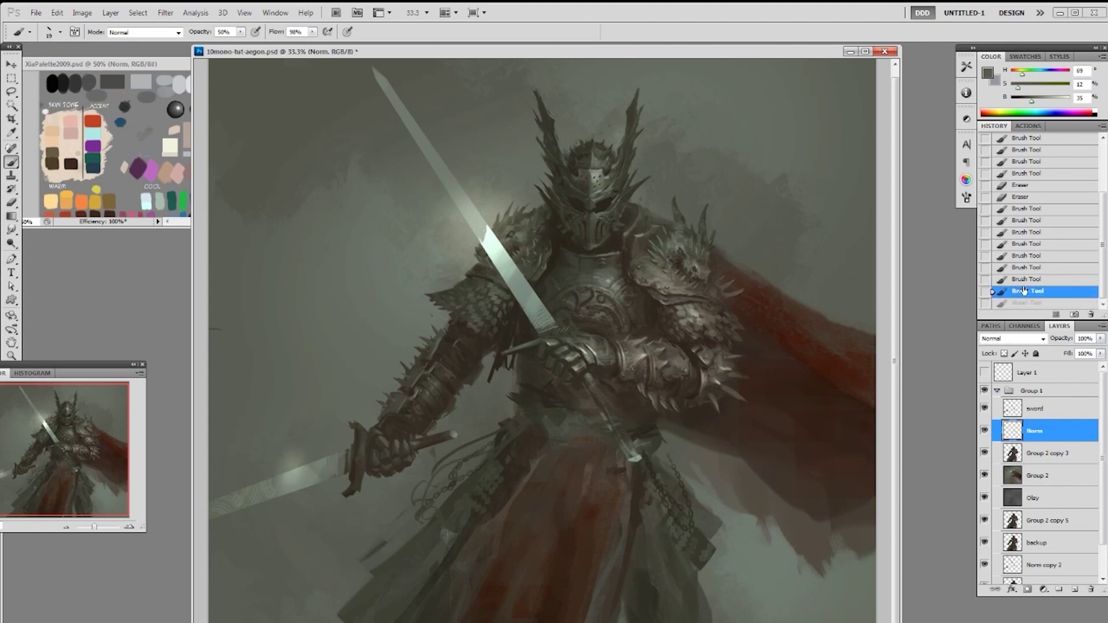
{"action": "key", "text": "ctrl+alt+z"}
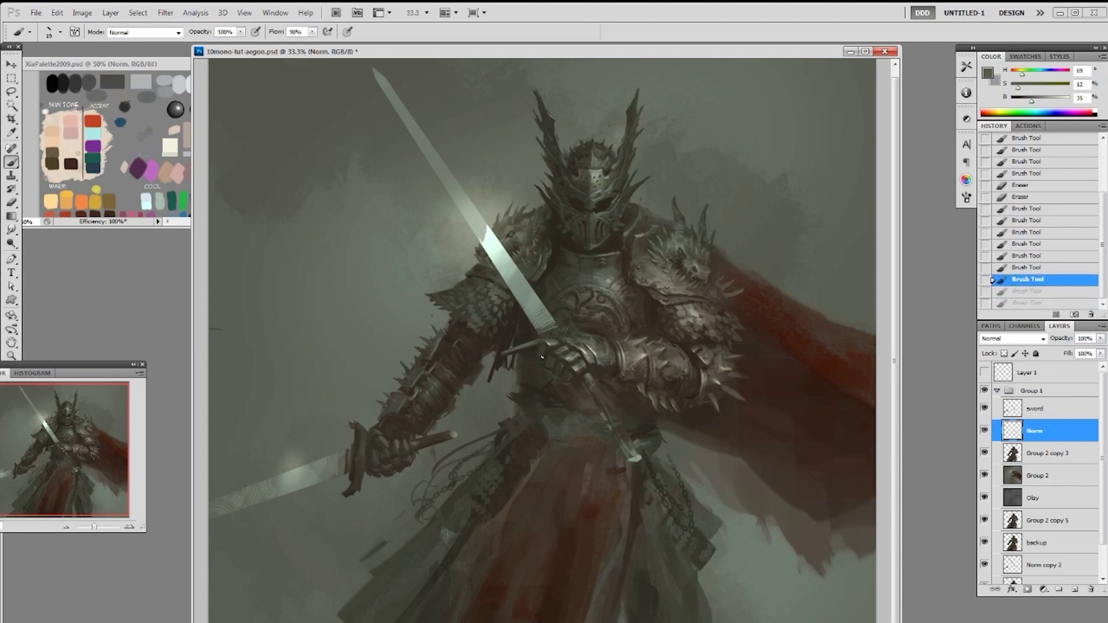
Paint the waist's outer edge below the crossguard with sampled tones and trim it with the eraser on Group 2 copy 3
{"action": "left_click", "coordinate": [524, 367], "text": "alt"}
{"action": "left_click_drag", "start_coordinate": [522, 374], "coordinate": [524, 398]}
{"action": "mouse_move", "coordinate": [522, 387]}
{"action": "left_mouse_down"}
{"action": "mouse_move", "coordinate": [541, 414]}
{"action": "mouse_move", "coordinate": [517, 392]}
{"action": "left_mouse_up"}
{"action": "left_click", "coordinate": [527, 394], "text": "alt"}
{"action": "left_click", "coordinate": [530, 394], "text": "alt"}
{"action": "left_click", "coordinate": [1039, 453]}
{"action": "key", "text": "e"}
{"action": "mouse_move", "coordinate": [512, 388]}
{"action": "left_mouse_down"}
{"action": "mouse_move", "coordinate": [565, 399]}
{"action": "mouse_move", "coordinate": [515, 383]}
{"action": "left_mouse_up"}
Redefine the waist's lower side on the Norm layer with sampled tones, undoing one stroke and repainting it toward the belly
{"action": "left_click", "coordinate": [1041, 430]}
{"action": "key", "text": "b"}
{"action": "left_click", "coordinate": [548, 391], "text": "alt"}
{"action": "left_click", "coordinate": [526, 385], "text": "alt"}
{"action": "left_click", "coordinate": [524, 386], "text": "alt"}
{"action": "key", "text": "ctrl+z"}
{"action": "mouse_move", "coordinate": [521, 387]}
{"action": "left_mouse_down"}
{"action": "mouse_move", "coordinate": [517, 378]}
{"action": "mouse_move", "coordinate": [544, 399]}
{"action": "left_mouse_up"}
Paint the lower rim of the abdomen armour across to the sword grip using tones sampled from the waist
{"action": "left_click", "coordinate": [517, 381], "text": "alt"}
{"action": "left_click", "coordinate": [519, 379], "text": "alt"}
{"action": "left_click", "coordinate": [518, 377], "text": "alt"}
{"action": "left_click", "coordinate": [528, 387], "text": "alt"}
{"action": "left_click", "coordinate": [538, 395], "text": "alt"}
{"action": "left_click_drag", "start_coordinate": [547, 395], "coordinate": [598, 415]}
{"action": "left_click", "coordinate": [549, 388], "text": "alt"}
{"action": "left_click", "coordinate": [548, 379], "text": "alt"}
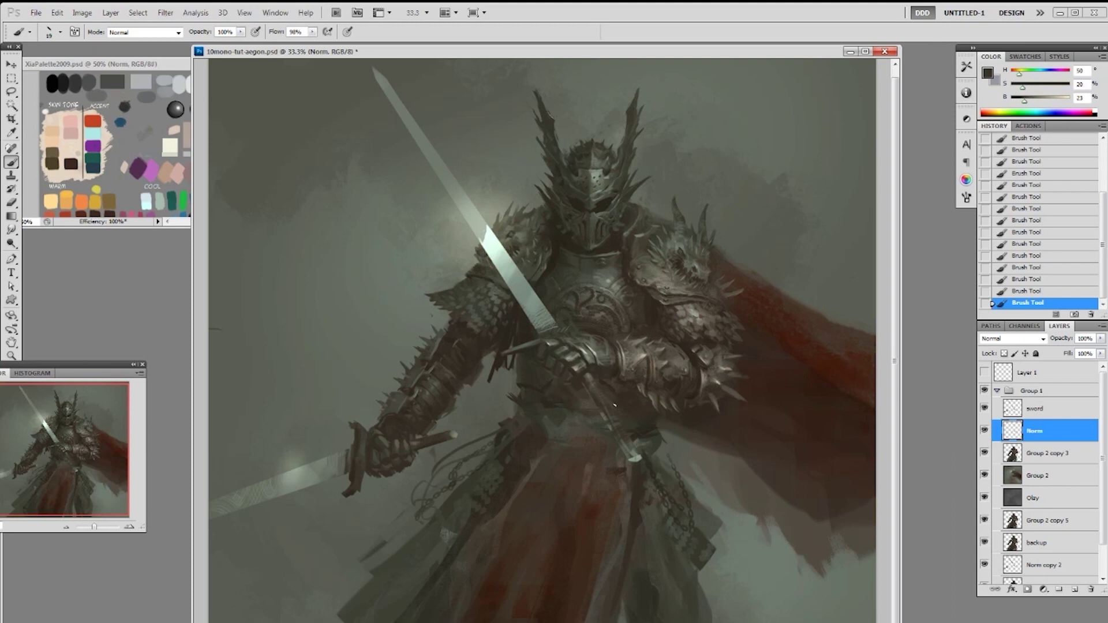
Switch brushes and shade the abdomen armour beside the sword grip with sampled dark tones
{"action": "right_click", "coordinate": [599, 413]}
{"action": "double_click", "coordinate": [718, 516]}
{"action": "left_click", "coordinate": [572, 398], "text": "alt"}
{"action": "left_click", "coordinate": [580, 398], "text": "alt"}
{"action": "left_click", "coordinate": [548, 395], "text": "alt"}
{"action": "key", "text": "["}
{"action": "mouse_move", "coordinate": [585, 402]}
{"action": "left_mouse_down"}
{"action": "mouse_move", "coordinate": [594, 425]}
{"action": "mouse_move", "coordinate": [584, 438]}
{"action": "mouse_move", "coordinate": [560, 406]}
{"action": "left_mouse_up"}
Blend the transition between the abdomen armour and the red cloth with a 40 px brush and sampled tones
{"action": "key", "text": "bracketleft"}
{"action": "left_click", "coordinate": [579, 397], "text": "alt"}
{"action": "left_click", "coordinate": [593, 426], "text": "alt"}
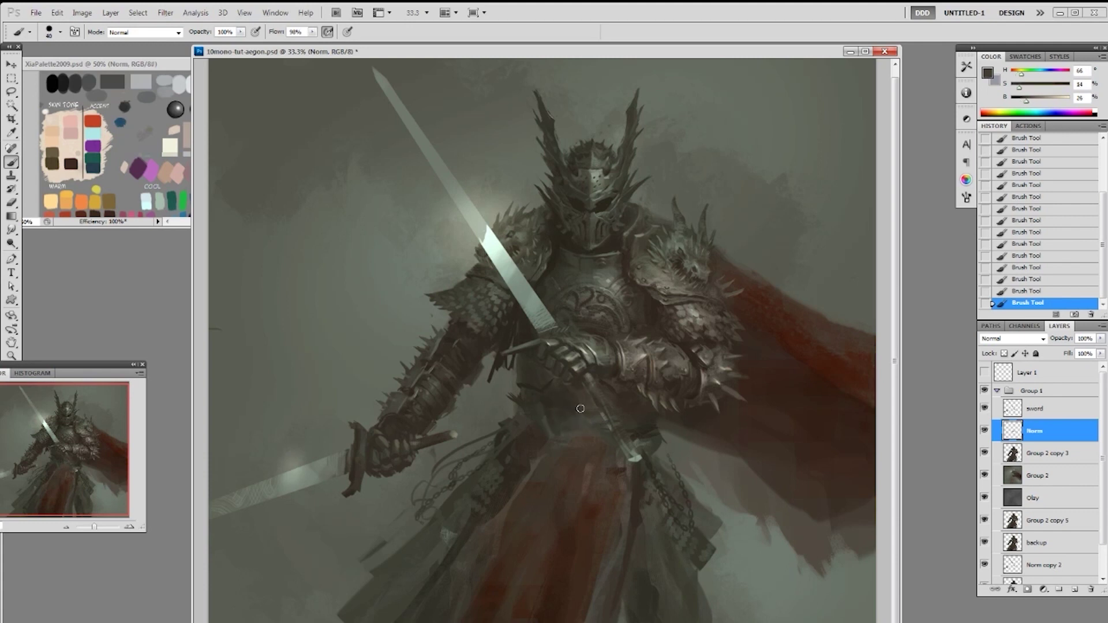
{"action": "left_click", "coordinate": [564, 434], "text": "alt"}
{"action": "left_click", "coordinate": [558, 382], "text": "alt"}
{"action": "left_click", "coordinate": [572, 398], "text": "alt"}
{"action": "left_click", "coordinate": [558, 434], "text": "alt"}
Switch to the 19 px brush and paint fine detail on the lower abdomen plate with adjusted brightness and sampled tones
{"action": "right_click", "coordinate": [560, 432]}
{"action": "left_click", "coordinate": [643, 501]}
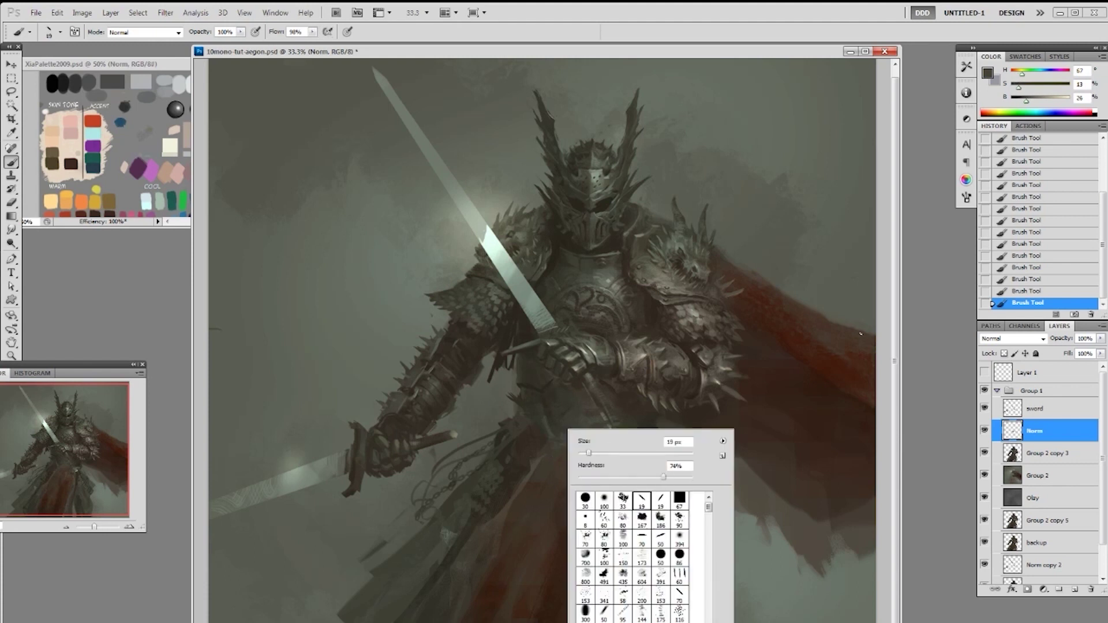
{"action": "left_click", "coordinate": [687, 361]}
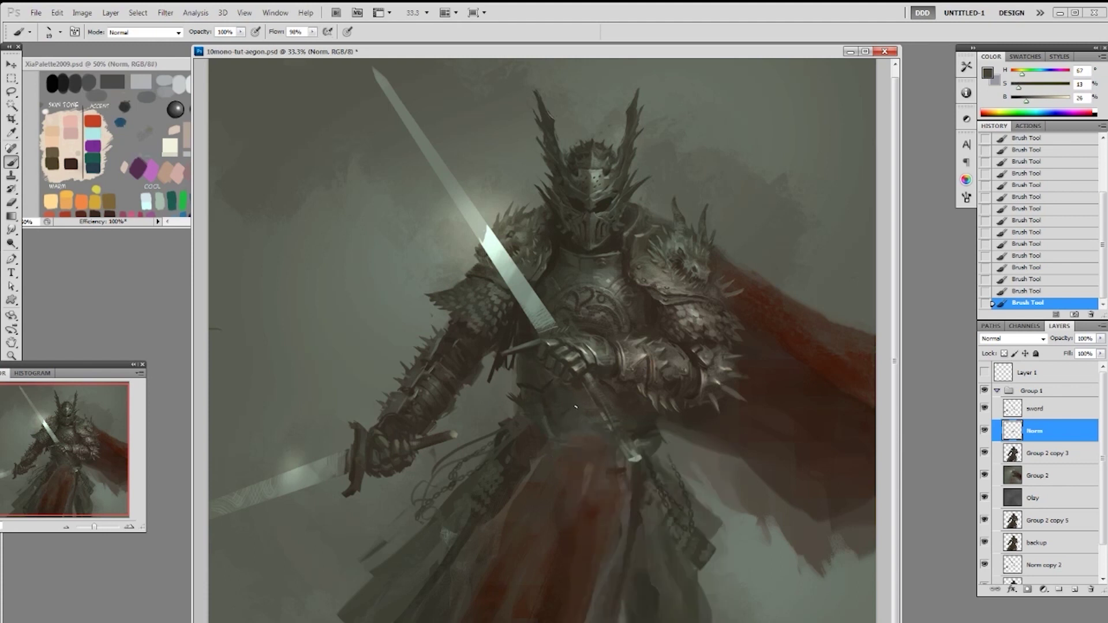
{"action": "left_click_drag", "start_coordinate": [1029, 100], "coordinate": [1031, 100]}
{"action": "left_click", "coordinate": [548, 414], "text": "alt"}
{"action": "left_click", "coordinate": [563, 414], "text": "alt"}
{"action": "left_click", "coordinate": [578, 408], "text": "alt"}
{"action": "left_click", "coordinate": [562, 397], "text": "alt"}
Shade the waist between the sword grip and the spiked forearm with the 50 px brush and sampled dark tones
{"action": "right_click", "coordinate": [584, 402]}
{"action": "left_click", "coordinate": [680, 506]}
{"action": "left_click", "coordinate": [573, 397]}
{"action": "left_click", "coordinate": [620, 390], "text": "alt"}
{"action": "left_click", "coordinate": [628, 398], "text": "alt"}
{"action": "left_click", "coordinate": [630, 422], "text": "alt"}
{"action": "left_click", "coordinate": [639, 409], "text": "alt"}
{"action": "left_click", "coordinate": [647, 423], "text": "alt"}
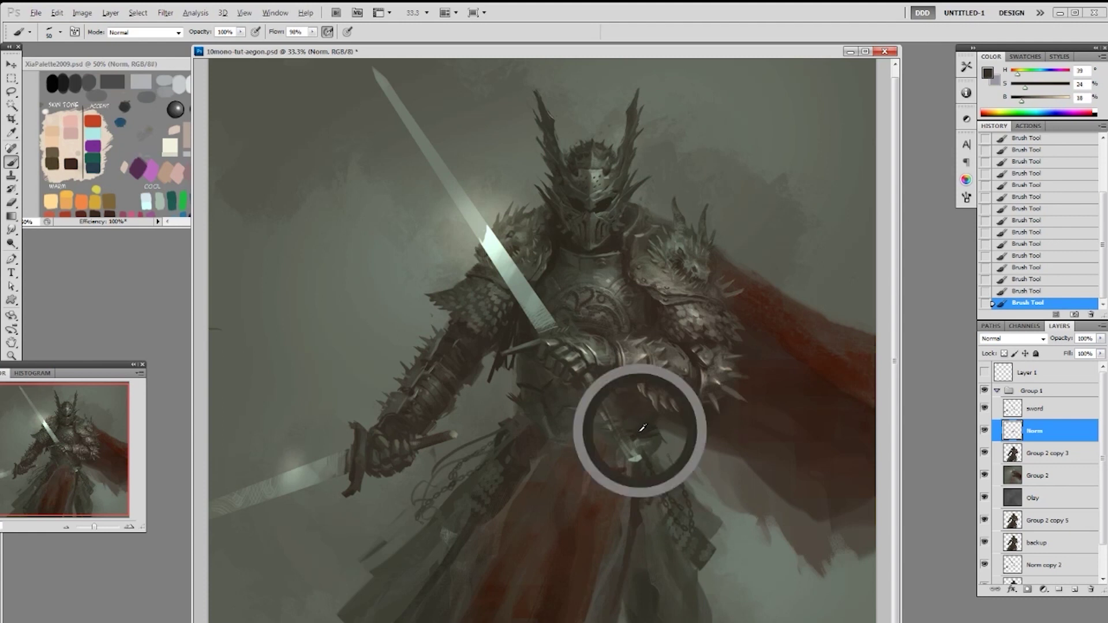
Refine the waist plate's edge beside the sword grip with the 19 px brush and sampled tones
{"action": "right_click", "coordinate": [640, 418]}
{"action": "left_click", "coordinate": [790, 443]}
{"action": "left_click", "coordinate": [609, 409], "text": "alt"}
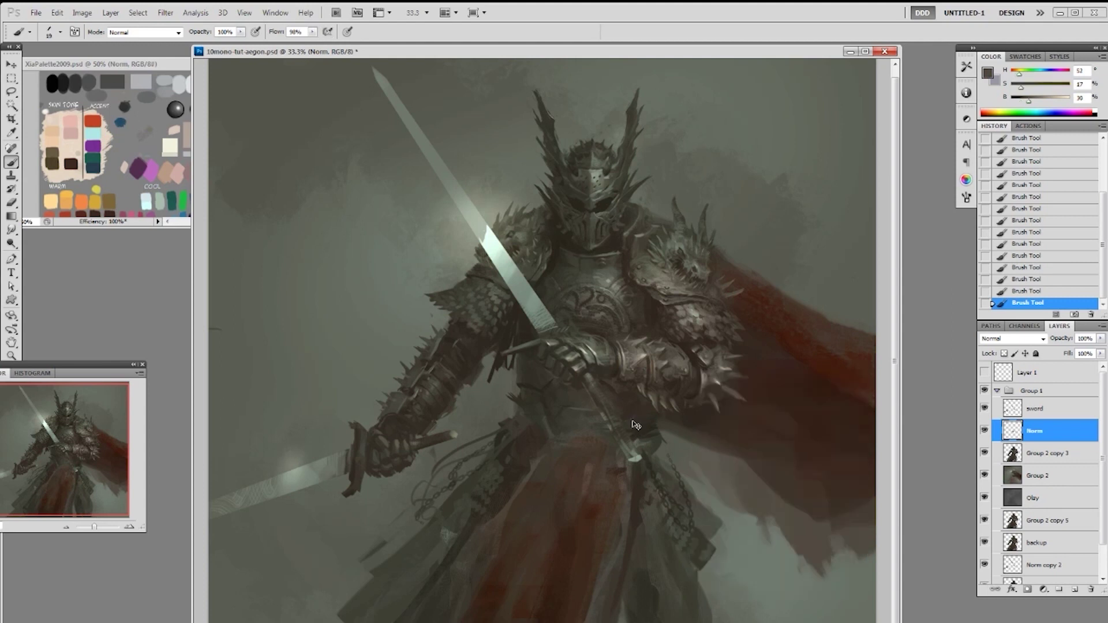
{"action": "left_click", "coordinate": [646, 414], "text": "alt"}
{"action": "left_click", "coordinate": [633, 416], "text": "alt"}
{"action": "left_click", "coordinate": [632, 385], "text": "alt"}
{"action": "key", "text": "alt"}
{"action": "left_click", "coordinate": [656, 442], "text": "alt"}
Shade the waist near the pommel and the lower belly with the 86 px round brush and sampled tones
{"action": "right_click", "coordinate": [653, 432]}
{"action": "left_click", "coordinate": [764, 559]}
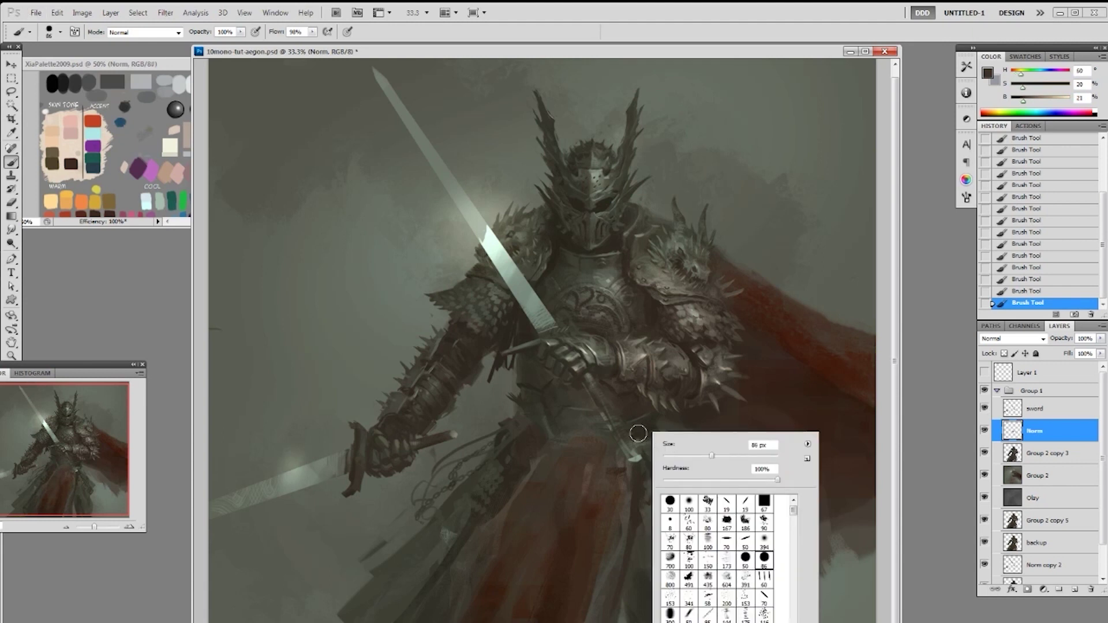
{"action": "left_click", "coordinate": [638, 438]}
{"action": "left_click", "coordinate": [593, 418], "text": "alt"}
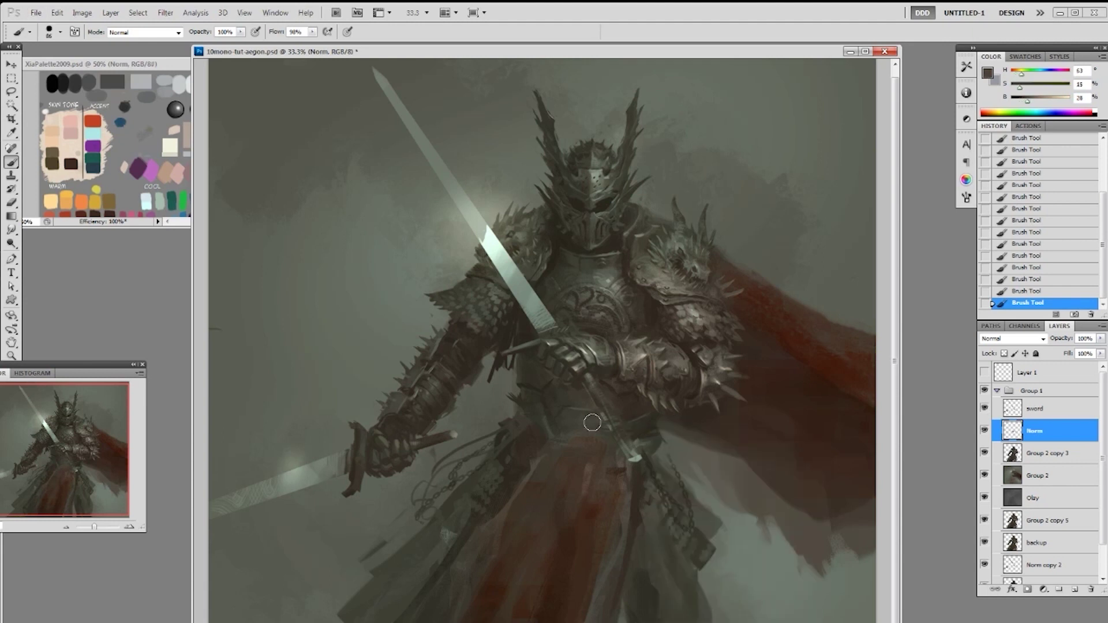
{"action": "left_click", "coordinate": [571, 413], "text": "alt"}
{"action": "left_click", "coordinate": [586, 420], "text": "alt"}
{"action": "mouse_move", "coordinate": [587, 419]}
{"action": "left_mouse_down"}
{"action": "mouse_move", "coordinate": [603, 448]}
{"action": "mouse_move", "coordinate": [595, 435]}
{"action": "left_mouse_up"}
Define the pointed waist plates on the crossguard side with another brush and sampled dark tones
{"action": "key", "text": "5"}
{"action": "right_click", "coordinate": [565, 480]}
{"action": "left_click", "coordinate": [690, 608]}
{"action": "left_click", "coordinate": [551, 424], "text": "alt"}
{"action": "left_click", "coordinate": [542, 405], "text": "alt"}
{"action": "left_click", "coordinate": [544, 408], "text": "alt"}
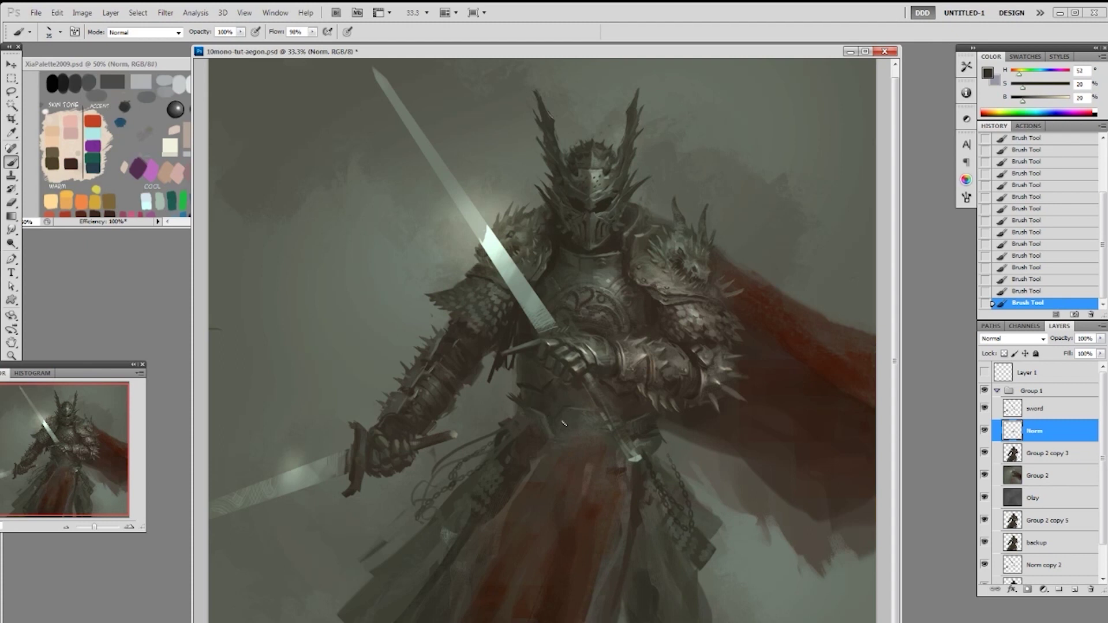
{"action": "left_click", "coordinate": [545, 423], "text": "alt"}
{"action": "left_click", "coordinate": [558, 401], "text": "alt"}
Touch up the waist plates with the 50 px brush, compare the Norm layer on and off, and merge it into Group 2 copy 3
{"action": "right_click", "coordinate": [559, 396]}
{"action": "double_click", "coordinate": [665, 521]}
{"action": "left_click", "coordinate": [550, 400], "text": "alt"}
{"action": "left_click", "coordinate": [984, 432]}
{"action": "left_click", "coordinate": [984, 432]}
{"action": "key", "text": "ctrl+e"}
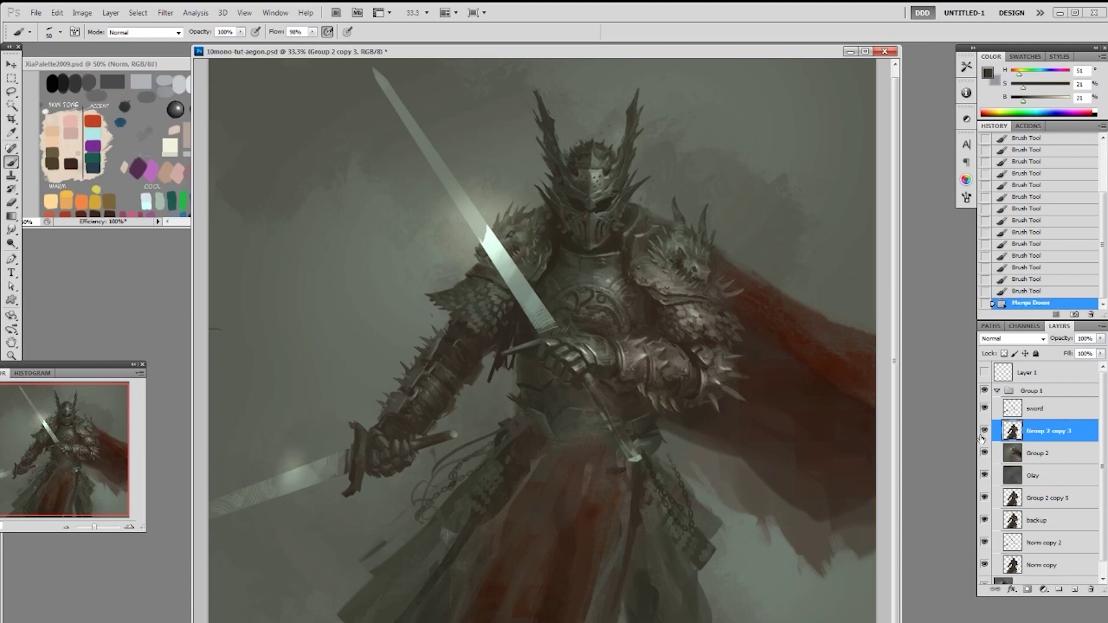
Erase along the waist's outer edge below the crossguard to sharpen its silhouette
{"action": "key", "text": "e"}
{"action": "left_click", "coordinate": [516, 378]}
{"action": "left_click", "coordinate": [517, 396]}
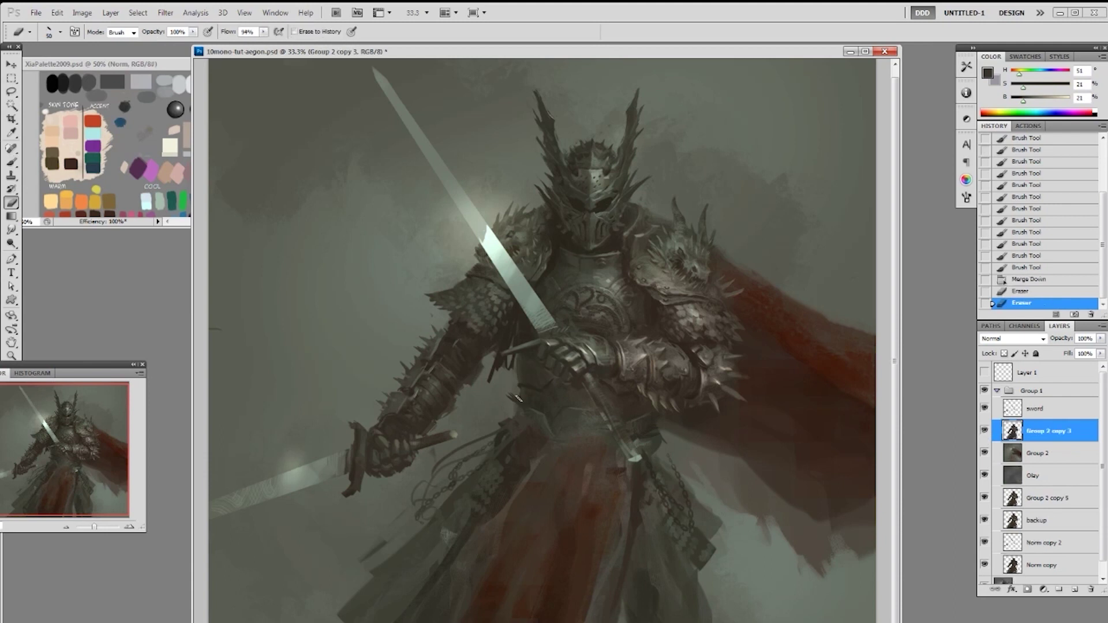
{"action": "left_click_drag", "start_coordinate": [519, 390], "coordinate": [525, 406]}
{"action": "left_click", "coordinate": [516, 388]}
{"action": "left_click", "coordinate": [517, 392]}
{"action": "left_click", "coordinate": [518, 397]}
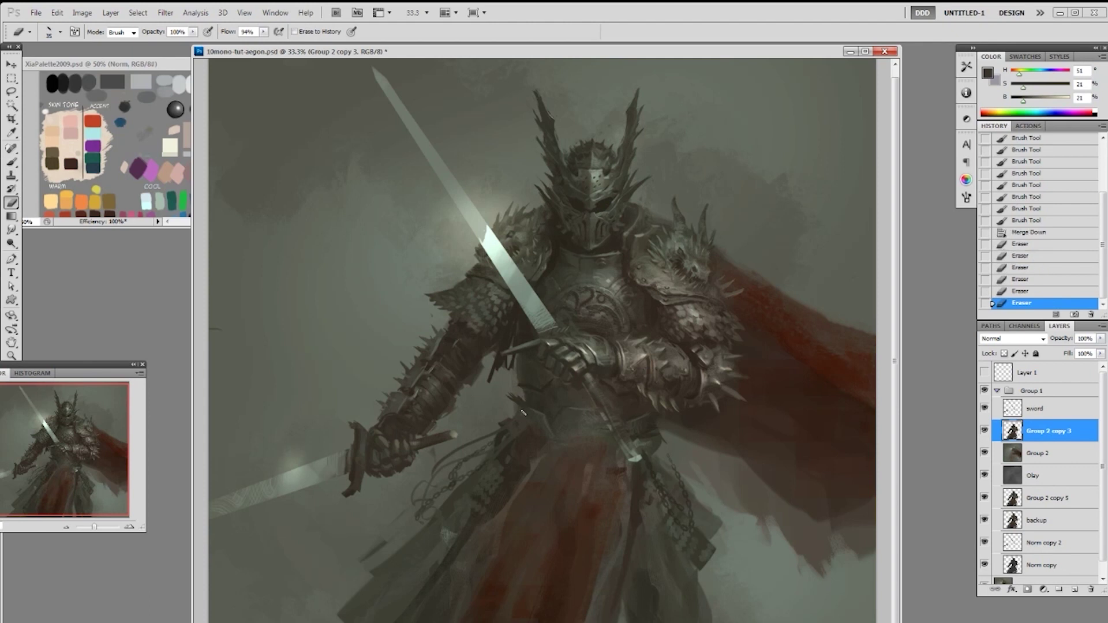
Erase along the hip edge down toward the skirt and along the opposite side of the waist near the pommel
{"action": "left_click", "coordinate": [524, 412]}
{"action": "left_click", "coordinate": [515, 413]}
{"action": "left_click", "coordinate": [512, 418]}
{"action": "left_click", "coordinate": [508, 422]}
{"action": "left_click", "coordinate": [502, 428]}
{"action": "left_click_drag", "start_coordinate": [502, 428], "coordinate": [501, 441]}
{"action": "left_click", "coordinate": [651, 408]}
{"action": "left_click", "coordinate": [655, 429]}
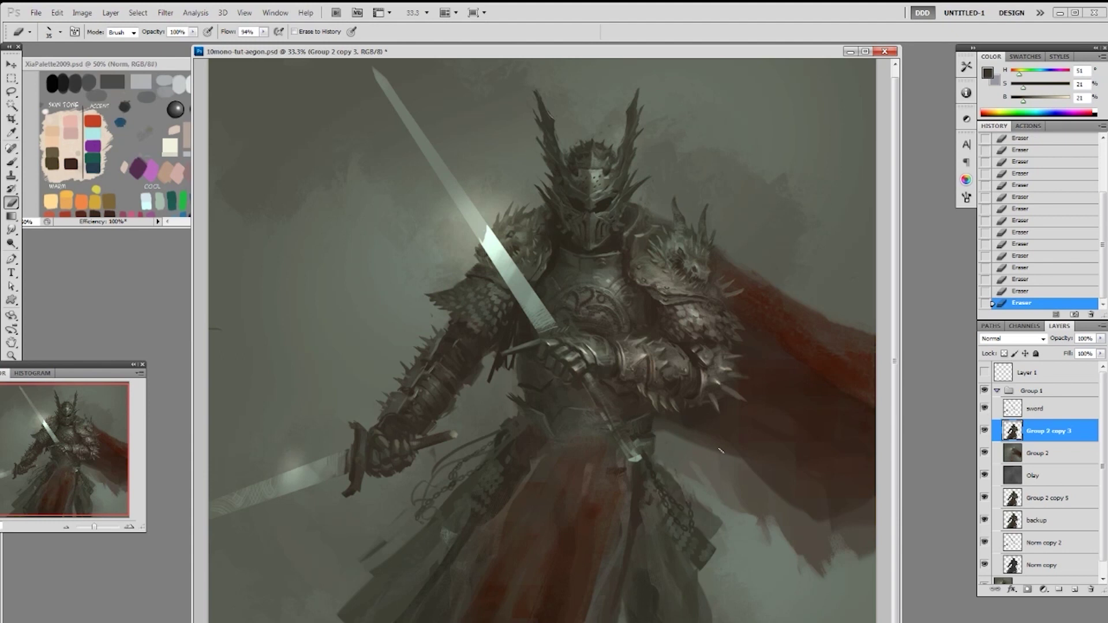
Switch to the 50 px tip, sample a dark waist tone, and create a new layer named Norm above Group 2 copy 3
{"action": "right_click", "coordinate": [765, 505]}
{"action": "double_click", "coordinate": [853, 555]}
{"action": "left_click", "coordinate": [642, 434], "text": "alt"}
{"action": "key", "text": "b"}
{"action": "key", "text": "e"}
{"action": "key", "text": "F2"}
{"action": "left_click", "coordinate": [614, 449]}
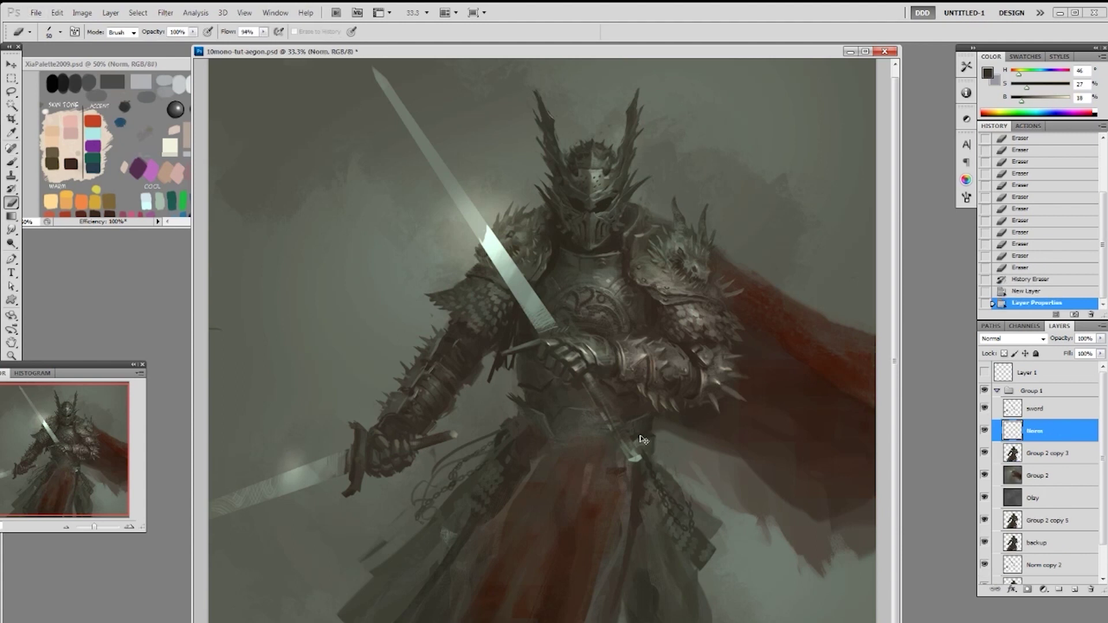
Paint dark sampled tones along the lower belly from the pommel toward the opposite hip, undoing one stroke
{"action": "key", "text": "ctrl+z"}
{"action": "left_click", "coordinate": [637, 436], "text": "alt"}
{"action": "left_click", "coordinate": [552, 256]}
{"action": "key", "text": "b"}
{"action": "left_click", "coordinate": [644, 435], "text": "alt"}
{"action": "mouse_move", "coordinate": [630, 441]}
{"action": "left_mouse_down"}
{"action": "mouse_move", "coordinate": [609, 453]}
{"action": "mouse_move", "coordinate": [562, 441]}
{"action": "mouse_move", "coordinate": [609, 445]}
{"action": "mouse_move", "coordinate": [600, 442]}
{"action": "mouse_move", "coordinate": [615, 431]}
{"action": "left_mouse_up"}
{"action": "key", "text": "ctrl+z"}
{"action": "left_click", "coordinate": [615, 431], "text": "alt"}
{"action": "left_click", "coordinate": [612, 440], "text": "alt"}
{"action": "left_click_drag", "start_coordinate": [613, 446], "coordinate": [564, 447]}
{"action": "left_click", "coordinate": [568, 450], "text": "alt"}
{"action": "mouse_move", "coordinate": [561, 446]}
{"action": "left_mouse_down"}
{"action": "mouse_move", "coordinate": [580, 429]}
{"action": "mouse_move", "coordinate": [555, 440]}
{"action": "left_mouse_up"}
Paint a dark brown belt across the hips with the 40 px brush and trim its edge with the eraser
{"action": "right_click", "coordinate": [572, 444]}
{"action": "left_click", "coordinate": [722, 547]}
{"action": "left_click", "coordinate": [555, 428], "text": "alt"}
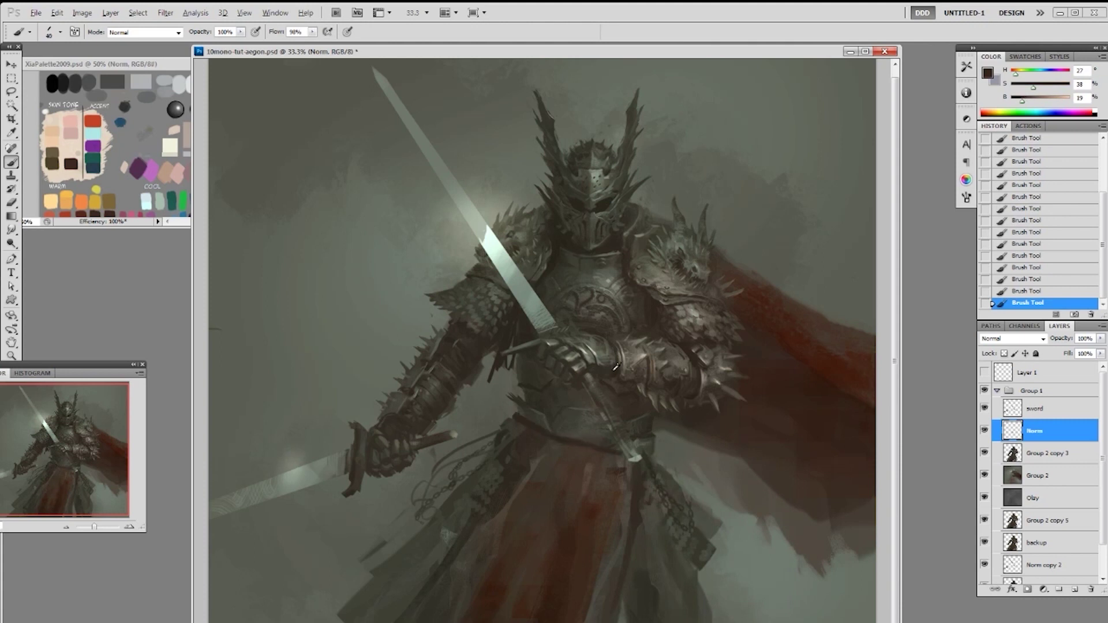
{"action": "left_click", "coordinate": [596, 447], "text": "alt"}
{"action": "left_click", "coordinate": [546, 433], "text": "alt"}
{"action": "key", "text": "e"}
{"action": "key", "text": "ctrl+z"}
{"action": "left_click_drag", "start_coordinate": [553, 429], "coordinate": [579, 437]}
{"action": "left_click_drag", "start_coordinate": [572, 434], "coordinate": [603, 445]}
{"action": "mouse_move", "coordinate": [600, 444]}
{"action": "left_mouse_down"}
{"action": "mouse_move", "coordinate": [643, 465]}
{"action": "mouse_move", "coordinate": [608, 457]}
{"action": "mouse_move", "coordinate": [649, 458]}
{"action": "left_mouse_up"}
{"action": "key", "text": "b"}
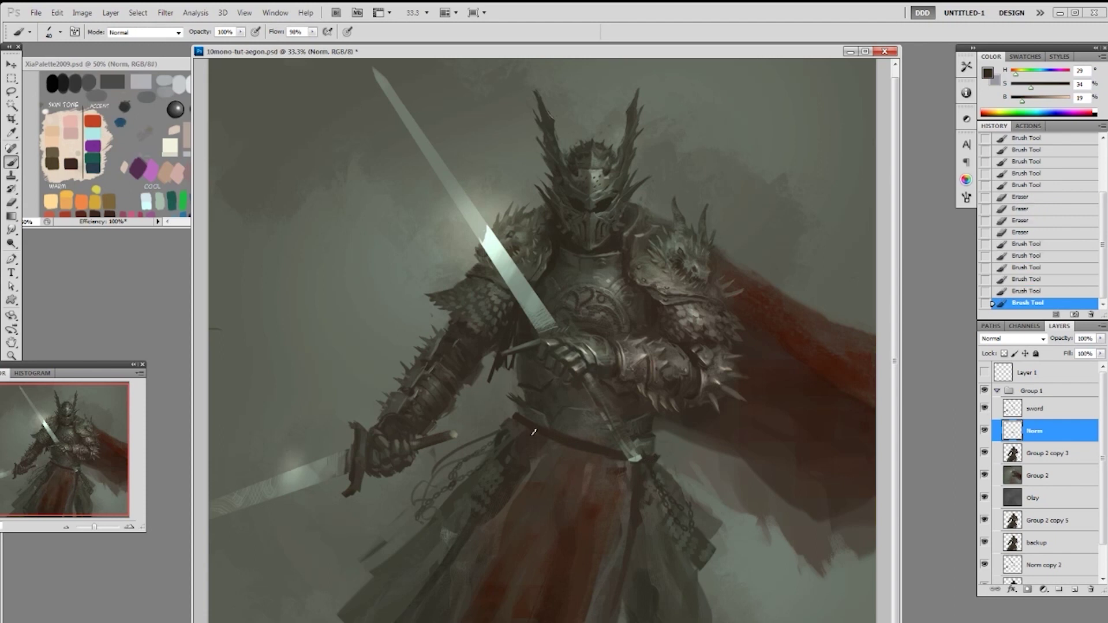
Load the Norm layer's selection and highlight the belt in lighter brown (H 29, S 26, B 33) with a 50 px brush at 50% flow
{"action": "left_click", "coordinate": [1012, 426], "text": "ctrl"}
{"action": "key", "text": "ctrl+h"}
{"action": "left_click", "coordinate": [1031, 99]}
{"action": "left_click", "coordinate": [1026, 87]}
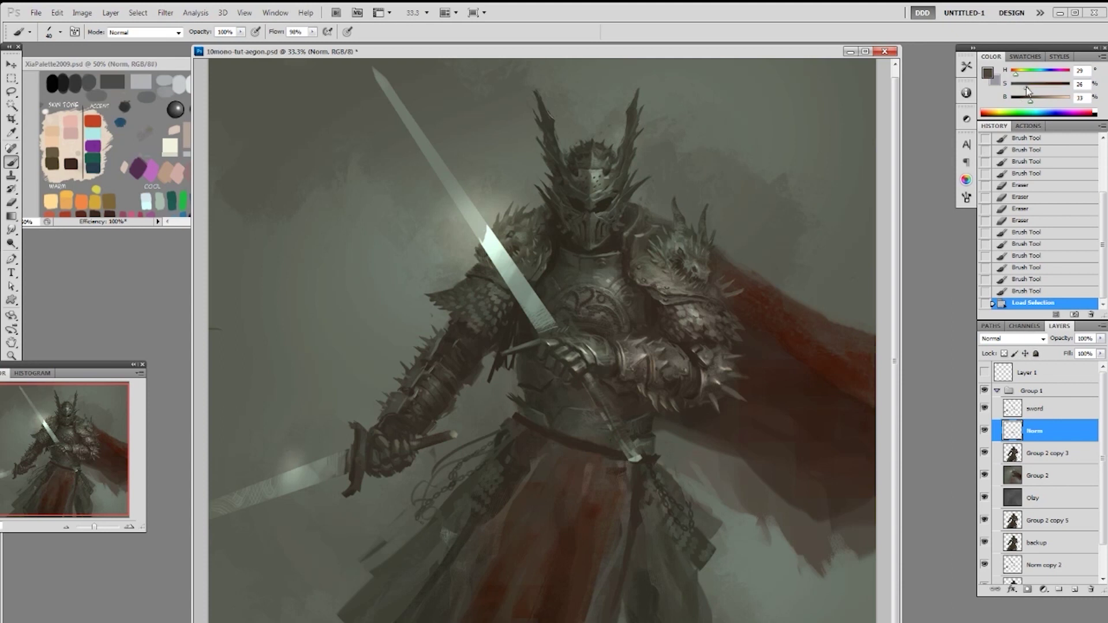
{"action": "right_click", "coordinate": [650, 410]}
{"action": "left_click", "coordinate": [744, 522]}
{"action": "left_click", "coordinate": [743, 537]}
{"action": "mouse_move", "coordinate": [584, 440]}
{"action": "left_mouse_down"}
{"action": "mouse_move", "coordinate": [630, 455]}
{"action": "mouse_move", "coordinate": [614, 463]}
{"action": "mouse_move", "coordinate": [588, 444]}
{"action": "mouse_move", "coordinate": [638, 454]}
{"action": "mouse_move", "coordinate": [595, 448]}
{"action": "left_mouse_up"}
{"action": "key", "text": "ctrl+z"}
{"action": "key", "text": "5"}
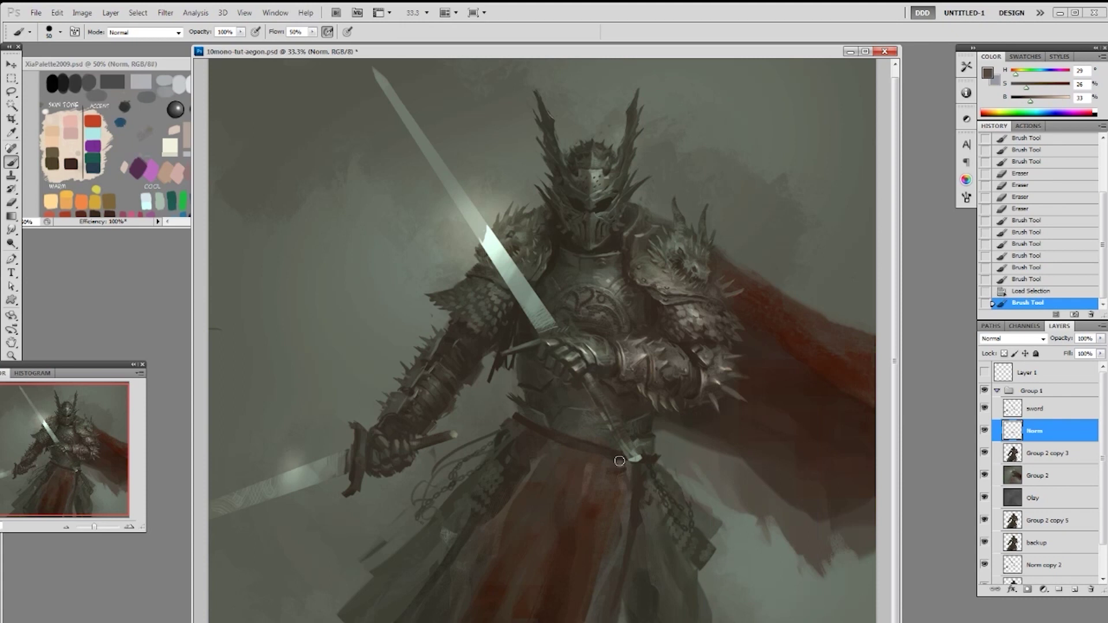
Touch up the belt's end on the crossguard side with sampled dark browns, clearing the selection and undoing one stroke
{"action": "right_click", "coordinate": [654, 464]}
{"action": "left_click", "coordinate": [746, 534]}
{"action": "left_click", "coordinate": [549, 431], "text": "alt"}
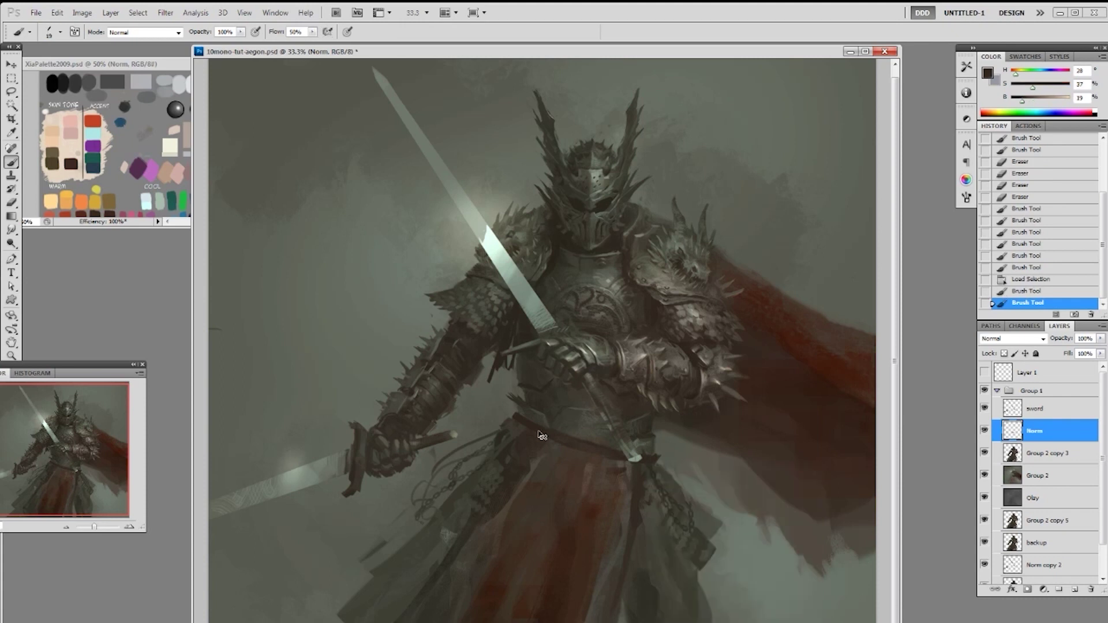
{"action": "key", "text": "ctrl+d"}
{"action": "left_click_drag", "start_coordinate": [517, 437], "coordinate": [511, 446]}
{"action": "key", "text": "ctrl+z"}
{"action": "left_click", "coordinate": [528, 427], "text": "alt"}
{"action": "key", "text": "bracketleft"}
{"action": "left_click", "coordinate": [508, 427]}
Set the brush flow to 97% and dab dark brown onto the belt's end beside the pommel with a small brush
{"action": "left_click", "coordinate": [312, 32]}
{"action": "left_click_drag", "start_coordinate": [311, 44], "coordinate": [342, 45]}
{"action": "right_click", "coordinate": [894, 436]}
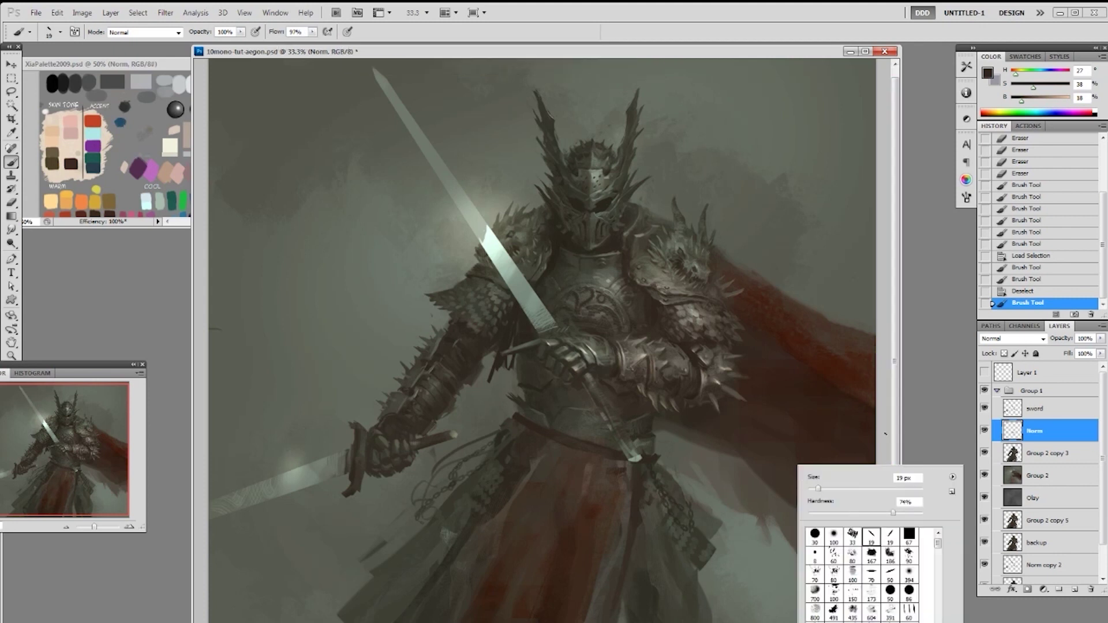
{"action": "left_click", "coordinate": [653, 446]}
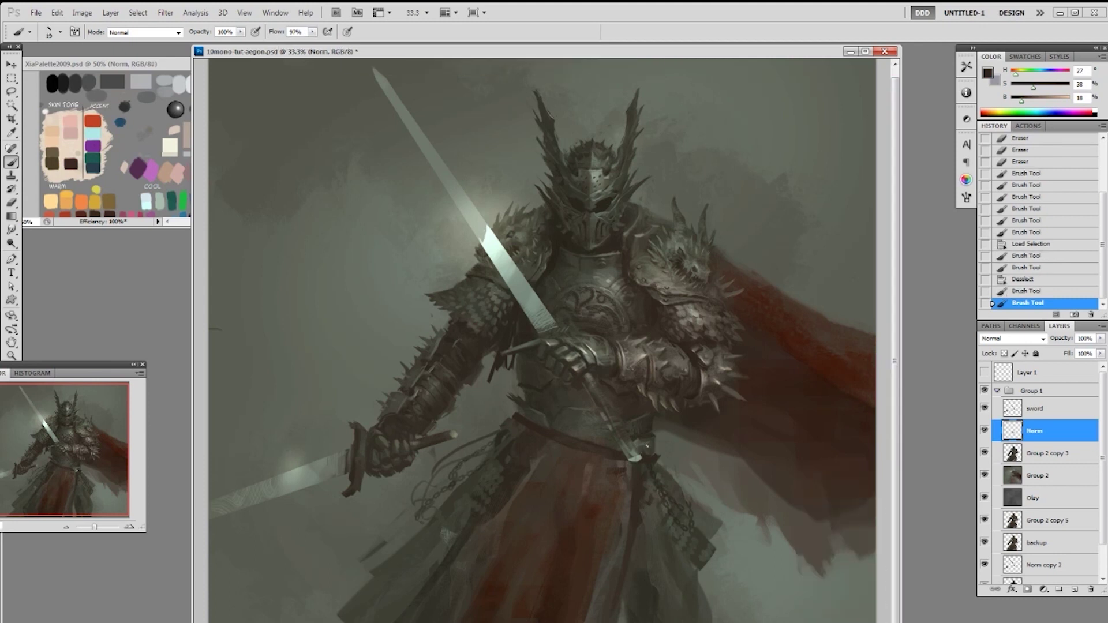
{"action": "left_click", "coordinate": [655, 445]}
{"action": "left_click", "coordinate": [654, 446]}
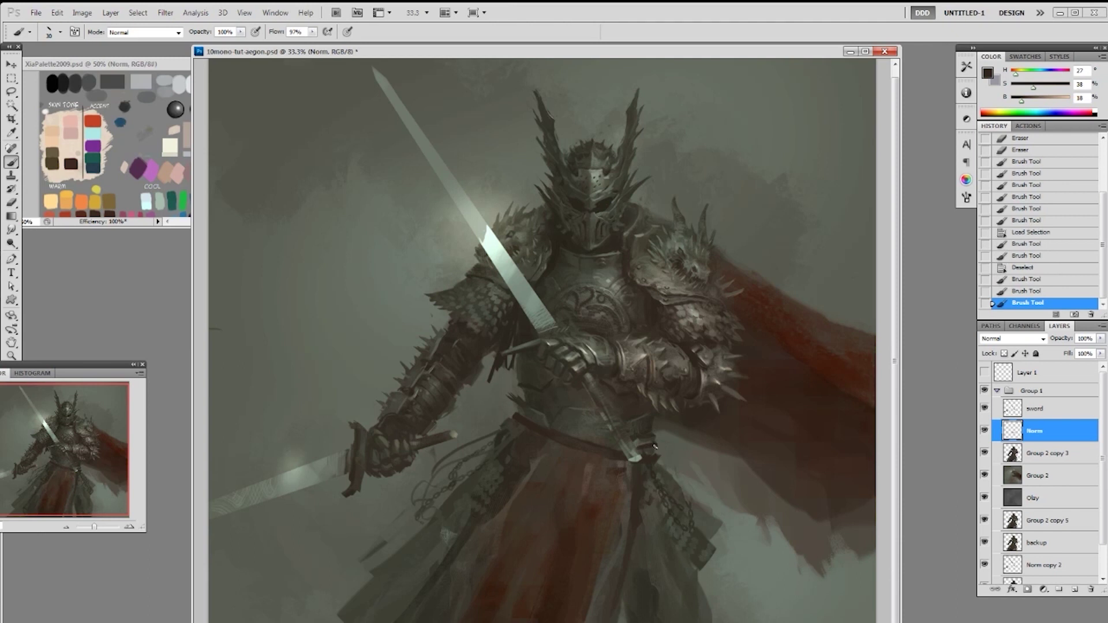
Touch up both ends of the belt with short strokes in sampled dark browns
{"action": "left_click_drag", "start_coordinate": [648, 449], "coordinate": [655, 447]}
{"action": "left_click", "coordinate": [524, 446], "text": "alt"}
{"action": "left_click_drag", "start_coordinate": [523, 446], "coordinate": [526, 445]}
{"action": "left_click_drag", "start_coordinate": [517, 442], "coordinate": [536, 442]}
{"action": "left_click", "coordinate": [546, 443]}
{"action": "left_click", "coordinate": [518, 456], "text": "alt"}
{"action": "left_click", "coordinate": [539, 445]}
{"action": "left_click", "coordinate": [548, 442]}
{"action": "left_click", "coordinate": [551, 443]}
{"action": "left_click", "coordinate": [564, 438], "text": "alt"}
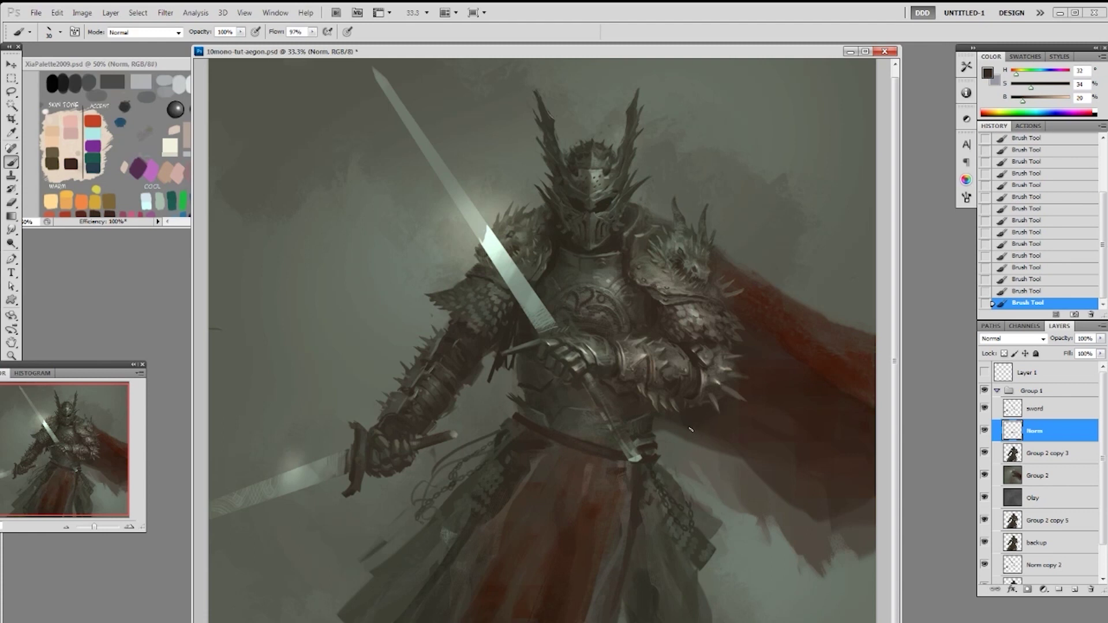
Erase stray paint around the belt's end beside the pommel and restore its edge with sampled dark brown
{"action": "key", "text": "e"}
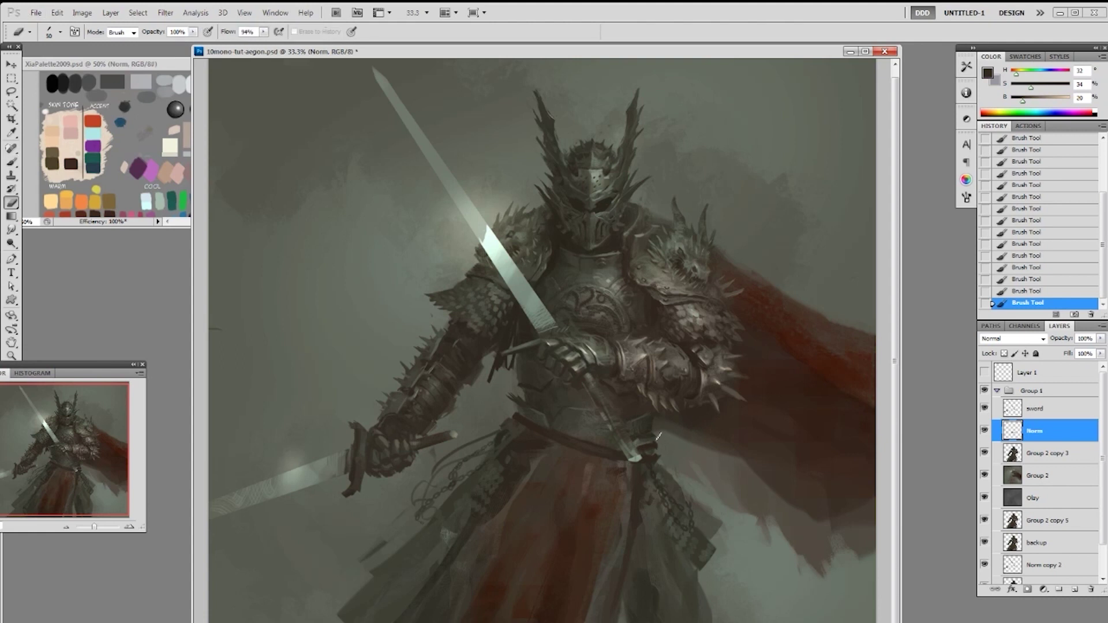
{"action": "left_click_drag", "start_coordinate": [673, 435], "coordinate": [670, 438]}
{"action": "mouse_move", "coordinate": [670, 439]}
{"action": "left_mouse_down"}
{"action": "mouse_move", "coordinate": [626, 449]}
{"action": "mouse_move", "coordinate": [649, 443]}
{"action": "left_mouse_up"}
{"action": "key", "text": "b"}
{"action": "left_click", "coordinate": [653, 441], "text": "alt"}
{"action": "left_click_drag", "start_coordinate": [652, 443], "coordinate": [656, 442]}
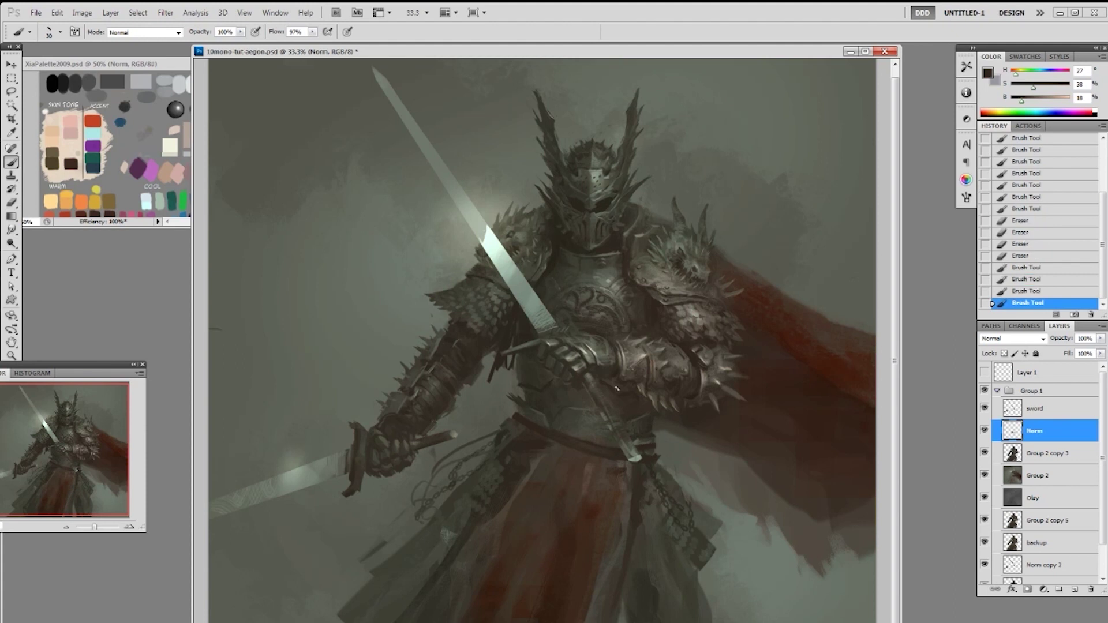
Paint sampled dark tones onto the abdomen plates below the gauntlet, undoing the strokes that do not fit
{"action": "left_click_drag", "start_coordinate": [632, 397], "coordinate": [627, 401]}
{"action": "left_click", "coordinate": [554, 384], "text": "alt"}
{"action": "left_click_drag", "start_coordinate": [548, 398], "coordinate": [552, 404]}
{"action": "mouse_move", "coordinate": [550, 405]}
{"action": "left_mouse_down"}
{"action": "mouse_move", "coordinate": [576, 399]}
{"action": "mouse_move", "coordinate": [568, 392]}
{"action": "left_mouse_up"}
{"action": "key", "text": "ctrl+z"}
{"action": "key", "text": "ctrl+z"}
{"action": "left_click", "coordinate": [528, 393], "text": "alt"}
{"action": "key", "text": "ctrl+z"}
{"action": "left_click", "coordinate": [577, 398], "text": "alt"}
{"action": "left_click", "coordinate": [545, 386], "text": "alt"}
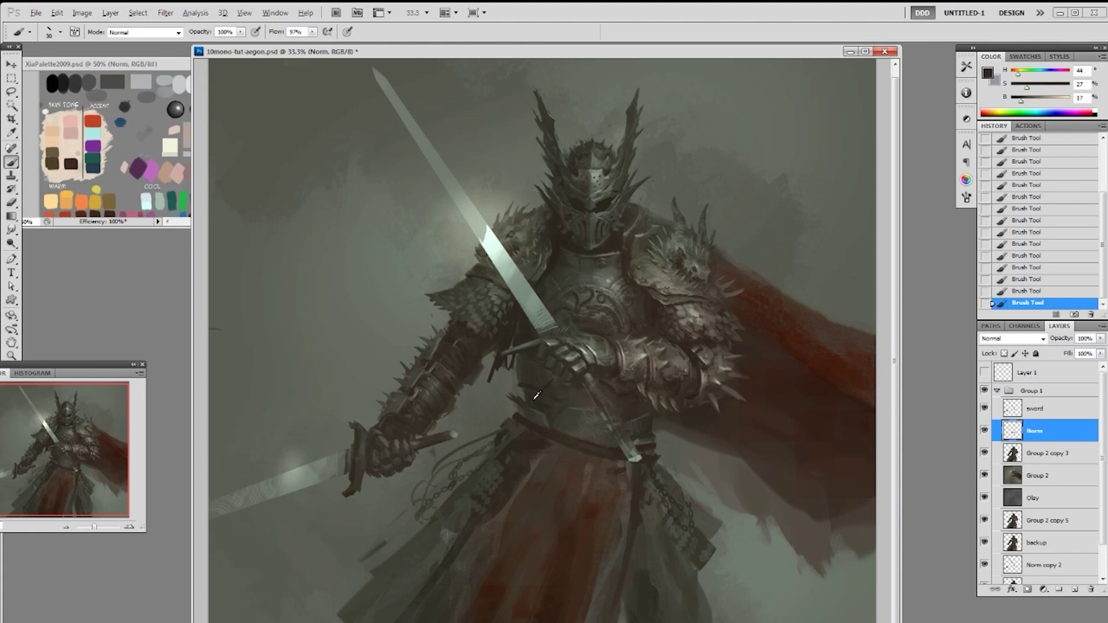
Add fine dark detail to the abdomen plates with a 19 px brush and sampled browns
{"action": "right_click", "coordinate": [805, 486]}
{"action": "left_click", "coordinate": [827, 476]}
{"action": "left_click", "coordinate": [641, 394]}
{"action": "left_click", "coordinate": [622, 406], "text": "alt"}
{"action": "left_click", "coordinate": [645, 411], "text": "alt"}
{"action": "right_click", "coordinate": [551, 385]}
{"action": "left_click", "coordinate": [691, 474]}
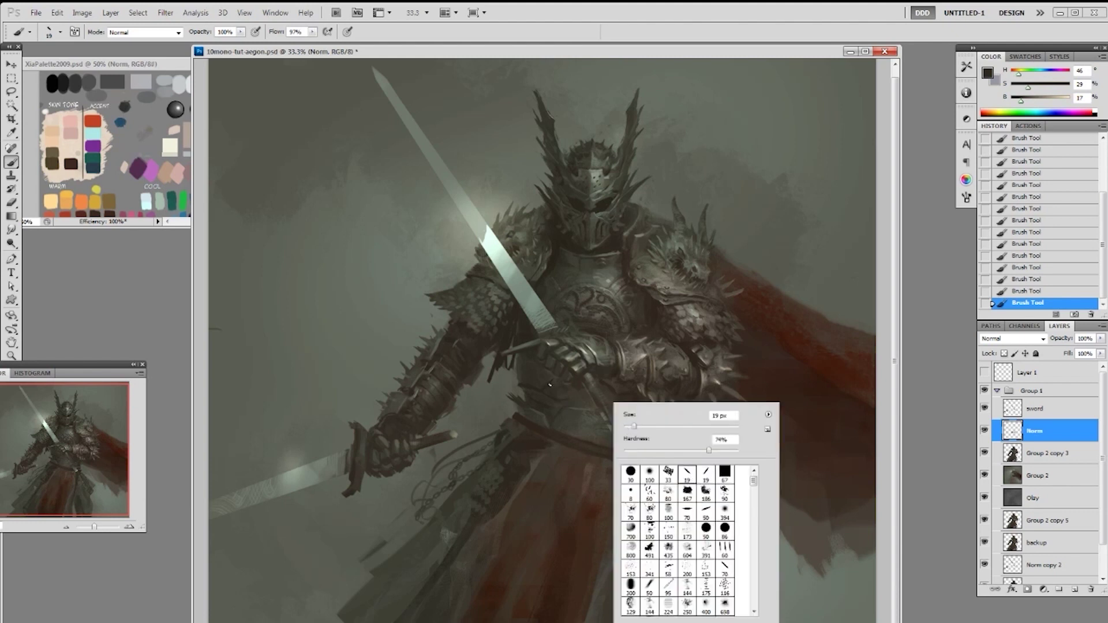
{"action": "left_click", "coordinate": [553, 388]}
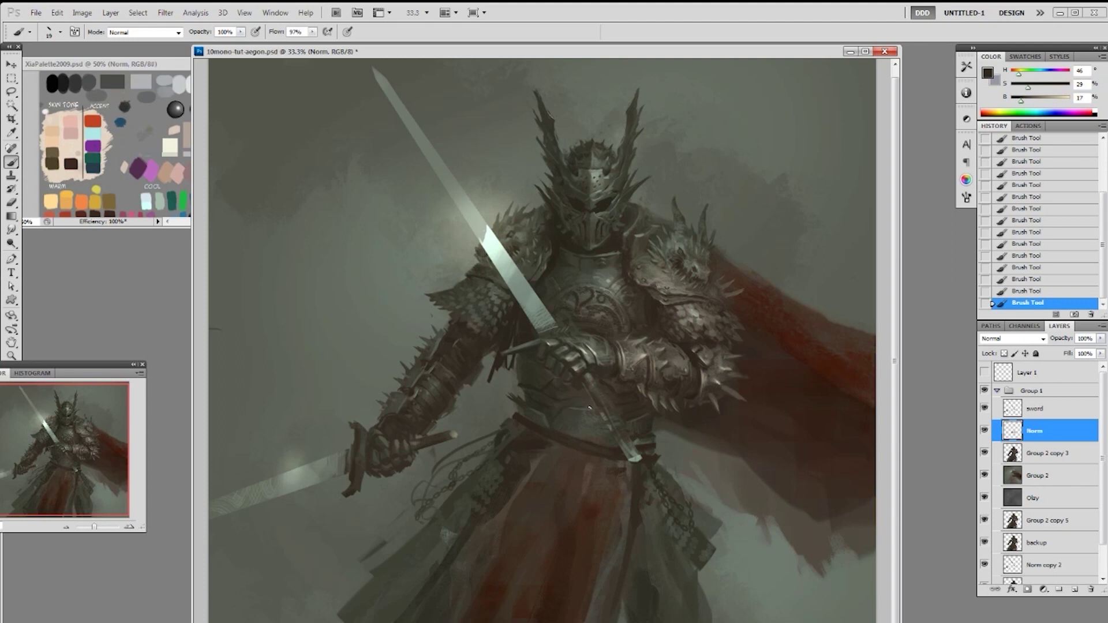
Refine the lower abdomen plates just above the belt with different brush presets and sampled tones, and save the file
{"action": "left_click", "coordinate": [571, 396], "text": "alt"}
{"action": "left_click", "coordinate": [578, 414], "text": "alt"}
{"action": "right_click", "coordinate": [610, 434]}
{"action": "double_click", "coordinate": [681, 560]}
{"action": "right_click", "coordinate": [569, 460]}
{"action": "left_click", "coordinate": [651, 524]}
{"action": "left_click", "coordinate": [650, 427], "text": "alt"}
{"action": "left_click", "coordinate": [542, 422], "text": "alt"}
{"action": "left_click", "coordinate": [546, 411], "text": "alt"}
{"action": "left_click", "coordinate": [630, 421], "text": "alt"}
{"action": "left_click", "coordinate": [621, 422], "text": "alt"}
{"action": "key", "text": "ctrl+s"}
Try a sampled dark red-brown on the waistcloth, and step back through the history to drop the last stroke
{"action": "left_click", "coordinate": [570, 545], "text": "alt"}
{"action": "right_click", "coordinate": [565, 541]}
{"action": "left_click", "coordinate": [596, 571]}
{"action": "left_click_drag", "start_coordinate": [541, 475], "coordinate": [506, 548]}
{"action": "key", "text": "ctrl+z"}
{"action": "key", "text": "r"}
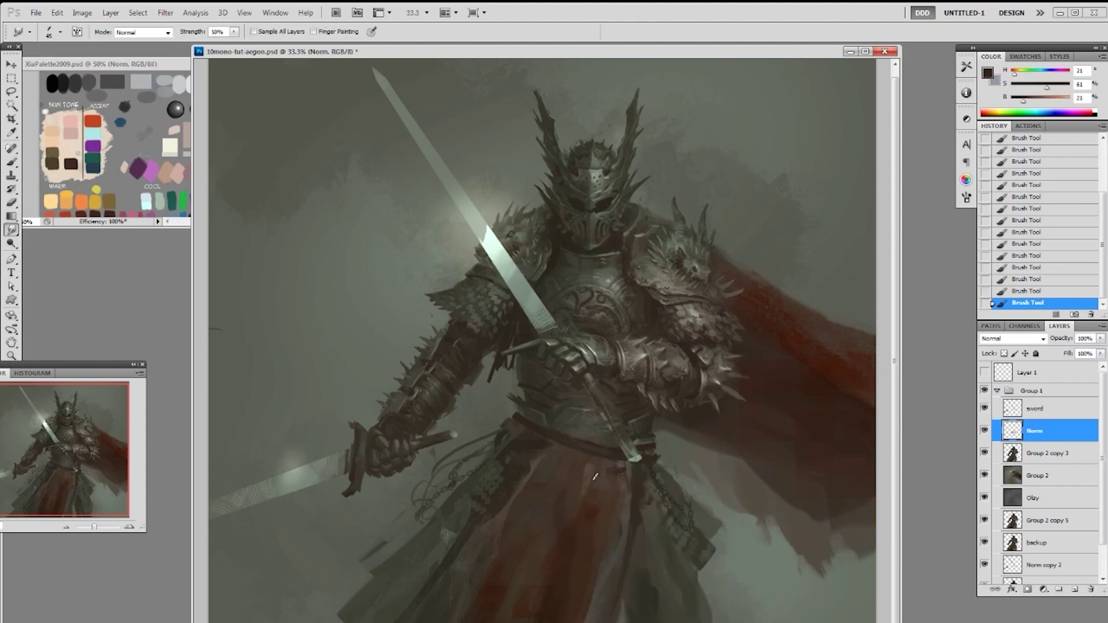
{"action": "key", "text": "b"}
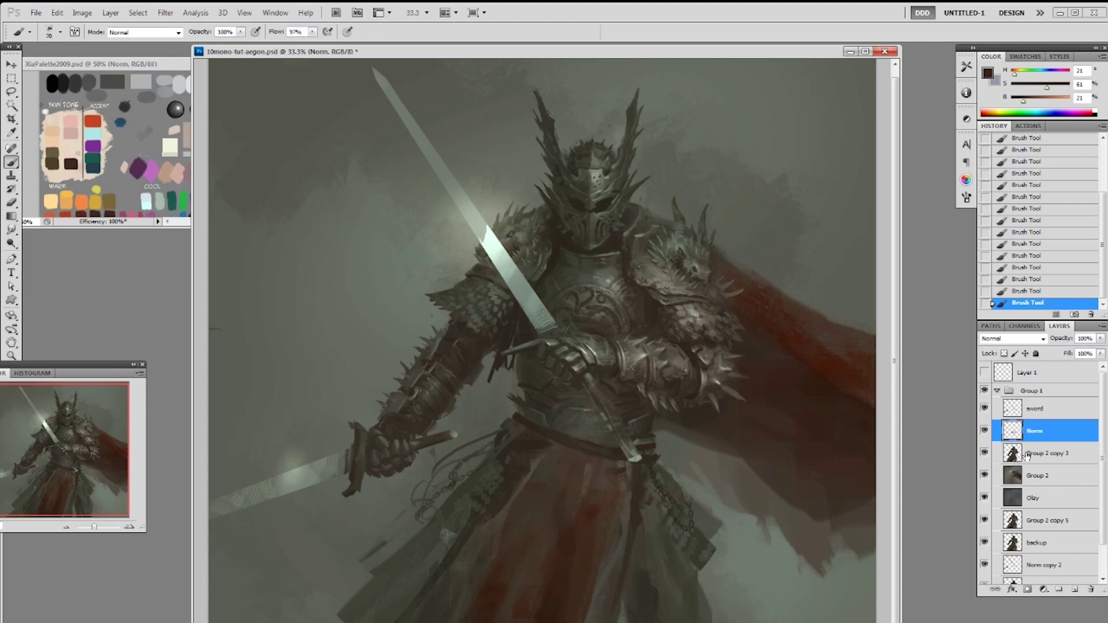
{"action": "left_click", "coordinate": [1025, 292]}
{"action": "left_click", "coordinate": [1026, 280]}
{"action": "left_click", "coordinate": [1028, 269]}
{"action": "left_click", "coordinate": [1028, 279]}
{"action": "left_click", "coordinate": [1026, 303]}
{"action": "left_click", "coordinate": [1027, 290]}
Create a new Norm layer above Group 2 copy 3 and paint sampled dark reds down the middle of the waistcloth
{"action": "left_click", "coordinate": [1032, 451]}
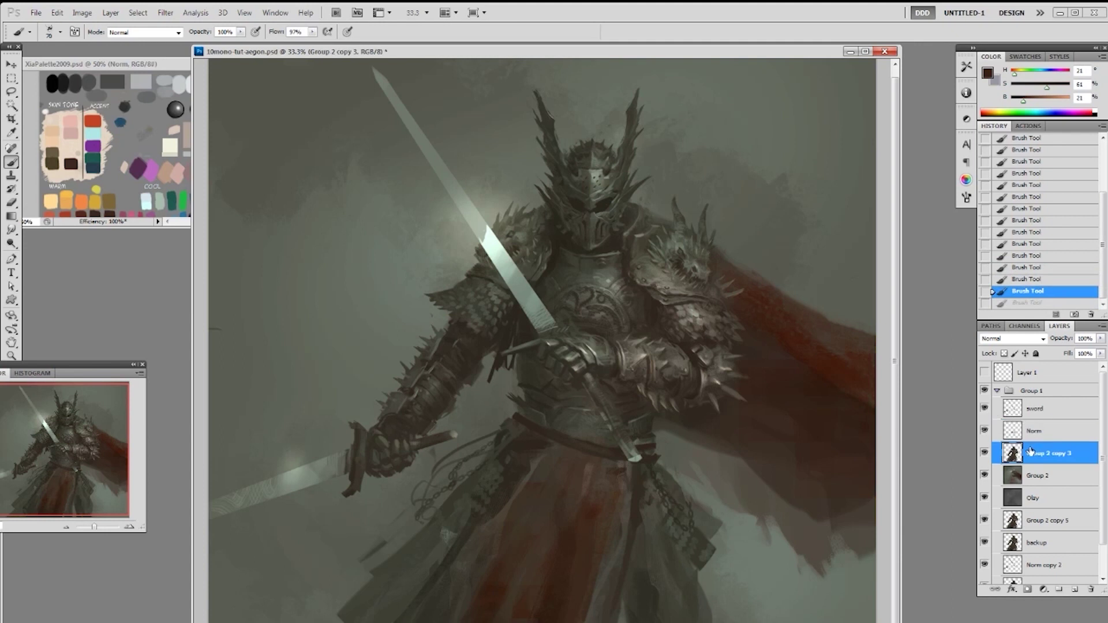
{"action": "key", "text": "F2"}
{"action": "left_click_drag", "start_coordinate": [599, 471], "coordinate": [591, 503]}
{"action": "left_click_drag", "start_coordinate": [581, 548], "coordinate": [576, 565]}
{"action": "left_click", "coordinate": [588, 495], "text": "alt"}
{"action": "key", "text": "]"}
{"action": "key", "text": "]"}
{"action": "key", "text": "]"}
{"action": "mouse_move", "coordinate": [595, 478]}
{"action": "left_mouse_down"}
{"action": "mouse_move", "coordinate": [558, 575]}
{"action": "mouse_move", "coordinate": [578, 497]}
{"action": "mouse_move", "coordinate": [594, 490]}
{"action": "mouse_move", "coordinate": [597, 515]}
{"action": "mouse_move", "coordinate": [600, 507]}
{"action": "left_mouse_up"}
{"action": "left_click", "coordinate": [605, 472], "text": "alt"}
{"action": "left_click_drag", "start_coordinate": [598, 508], "coordinate": [561, 598]}
Extend the dark red cloth down and toward the lowered sword with a textured brush enlarged to 175 px
{"action": "left_click_drag", "start_coordinate": [587, 456], "coordinate": [568, 491]}
{"action": "left_click_drag", "start_coordinate": [583, 473], "coordinate": [552, 516]}
{"action": "key", "text": "ctrl+z"}
{"action": "left_click", "coordinate": [580, 520], "text": "alt"}
{"action": "left_click_drag", "start_coordinate": [585, 479], "coordinate": [544, 537]}
{"action": "key", "text": "]"}
{"action": "key", "text": "]"}
{"action": "key", "text": "]"}
{"action": "left_click_drag", "start_coordinate": [566, 468], "coordinate": [511, 544]}
{"action": "mouse_move", "coordinate": [548, 502]}
{"action": "left_mouse_down"}
{"action": "mouse_move", "coordinate": [498, 528]}
{"action": "mouse_move", "coordinate": [484, 555]}
{"action": "left_mouse_up"}
{"action": "left_click", "coordinate": [557, 604], "text": "alt"}
{"action": "left_click_drag", "start_coordinate": [484, 606], "coordinate": [453, 618]}
{"action": "left_click", "coordinate": [548, 472], "text": "alt"}
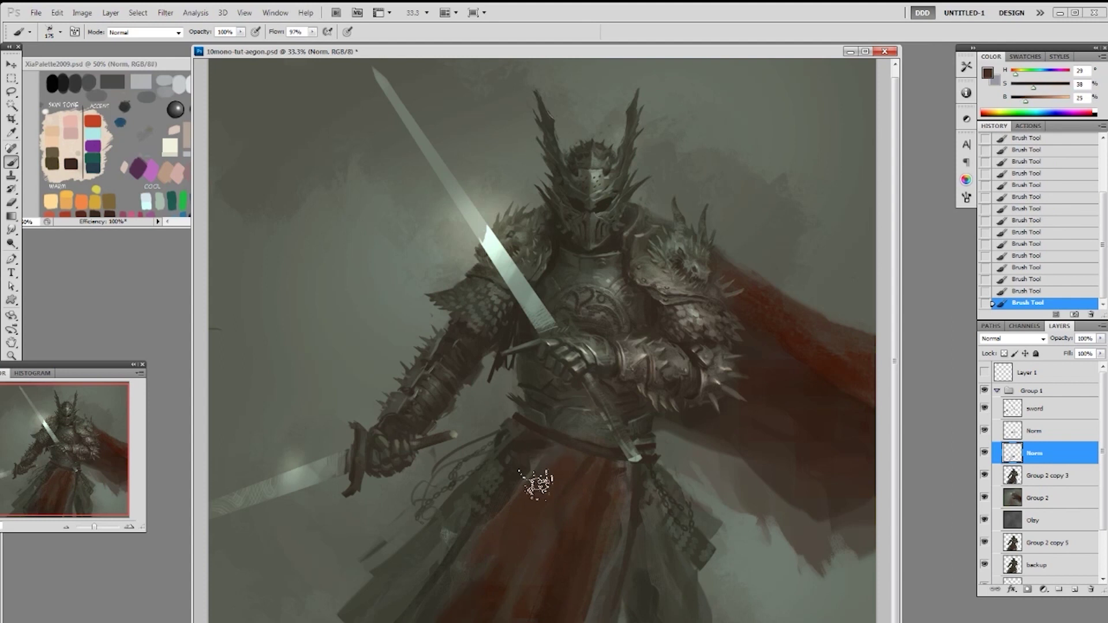
Paint reddish-brown folds below the belt with flat 50 px and 70 px brushes, sampling the cloth's colours
{"action": "right_click", "coordinate": [545, 452]}
{"action": "double_click", "coordinate": [633, 592]}
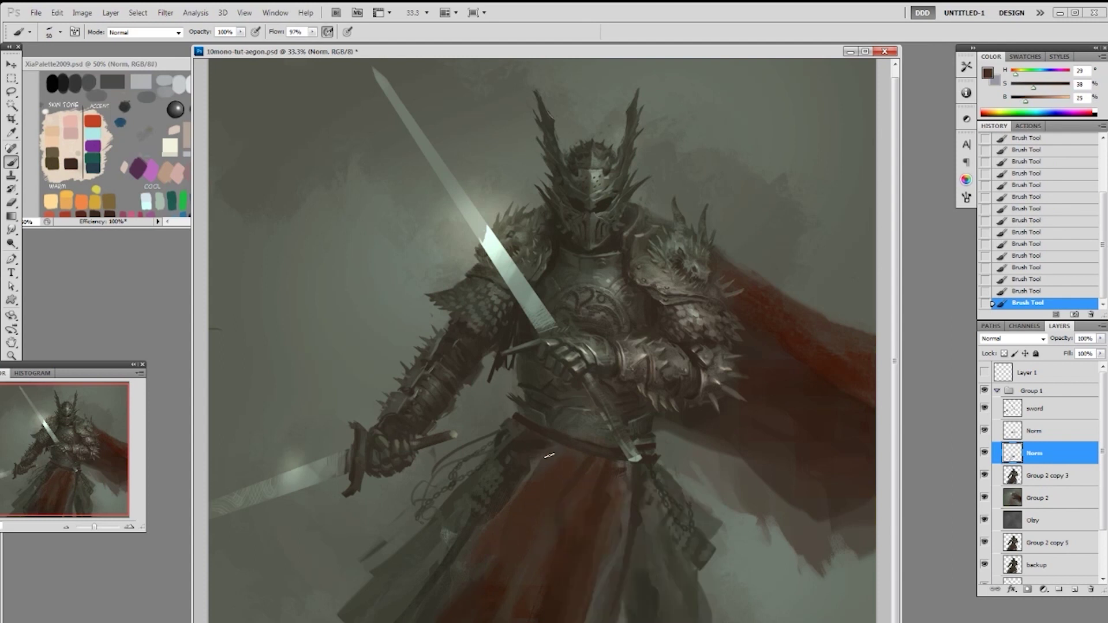
{"action": "right_click", "coordinate": [571, 480]}
{"action": "left_click", "coordinate": [664, 585]}
{"action": "left_click", "coordinate": [553, 479]}
{"action": "left_click", "coordinate": [577, 478], "text": "alt"}
{"action": "left_click", "coordinate": [528, 484], "text": "alt"}
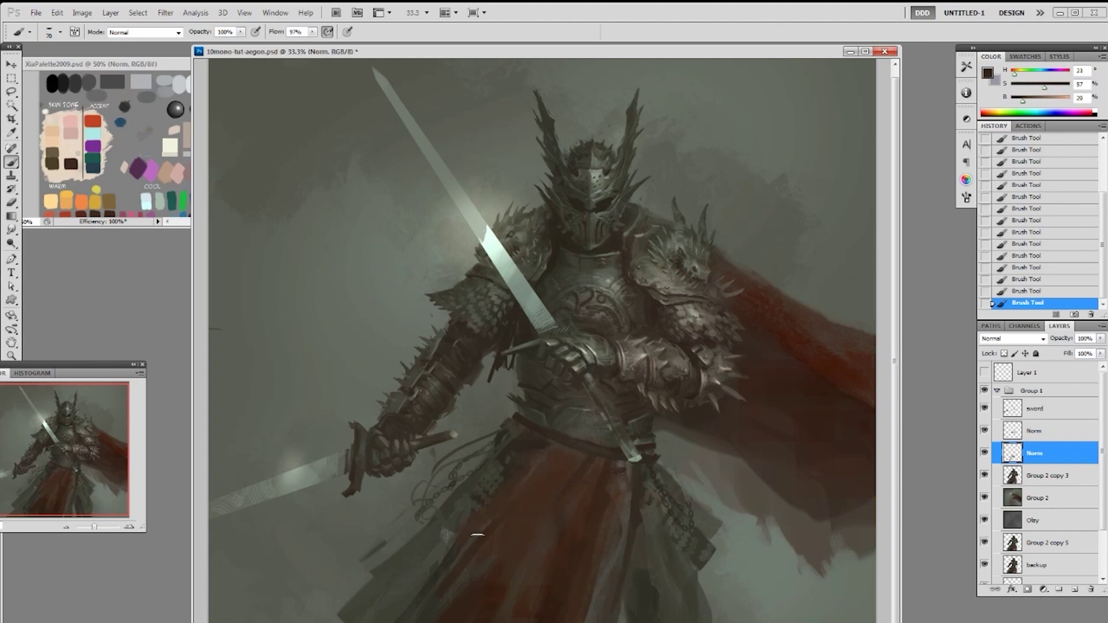
{"action": "left_click", "coordinate": [555, 471], "text": "alt"}
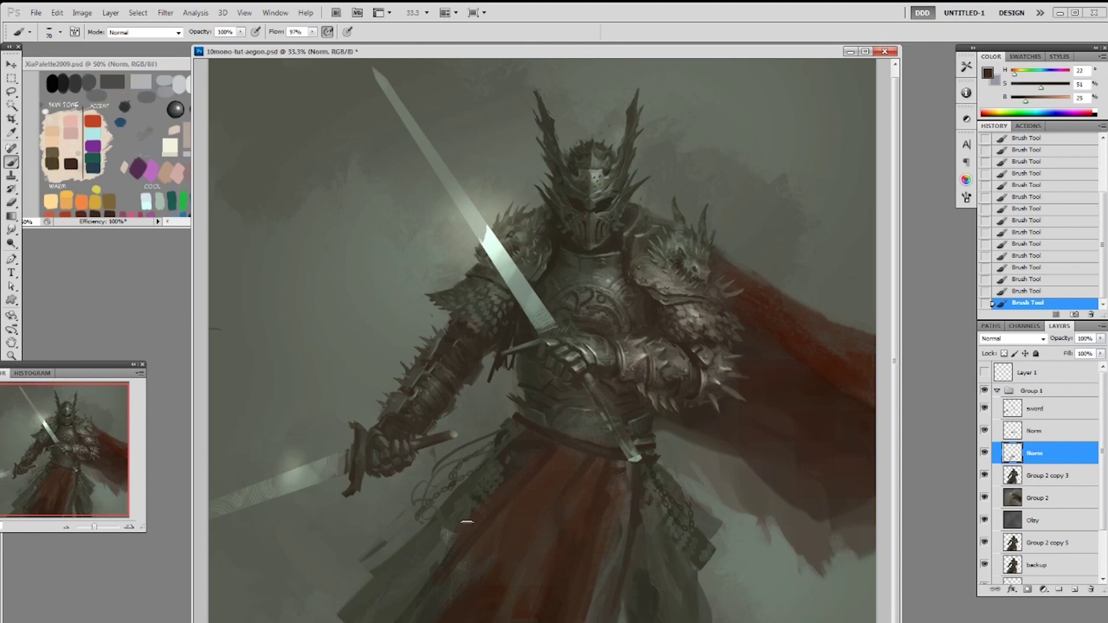
Deepen the lower folds of the red cloth with the brush reduced to 40 px and sampled reds
{"action": "left_click", "coordinate": [607, 566], "text": "alt"}
{"action": "left_click", "coordinate": [566, 563], "text": "alt"}
{"action": "key", "text": "bracketleft"}
{"action": "key", "text": "bracketleft"}
{"action": "key", "text": "bracketleft"}
{"action": "left_click", "coordinate": [563, 554], "text": "alt"}
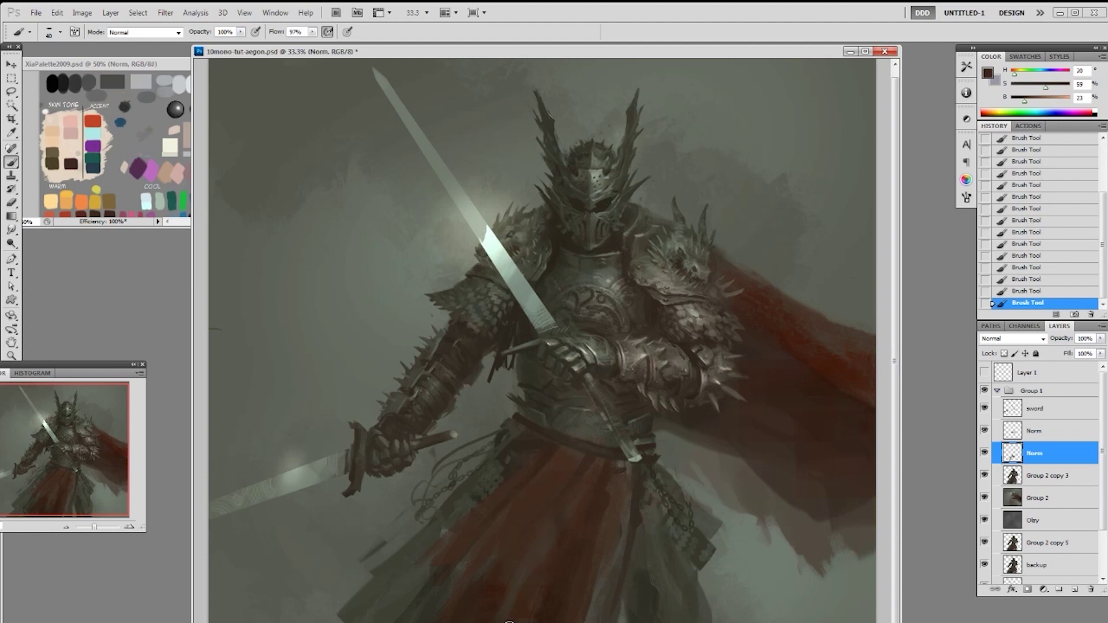
{"action": "left_click", "coordinate": [603, 478], "text": "alt"}
{"action": "left_click", "coordinate": [613, 602], "text": "alt"}
Blend the upper folds and the pommel-side edge of the cloth with a 100 px textured brush in sampled reds
{"action": "right_click", "coordinate": [632, 499]}
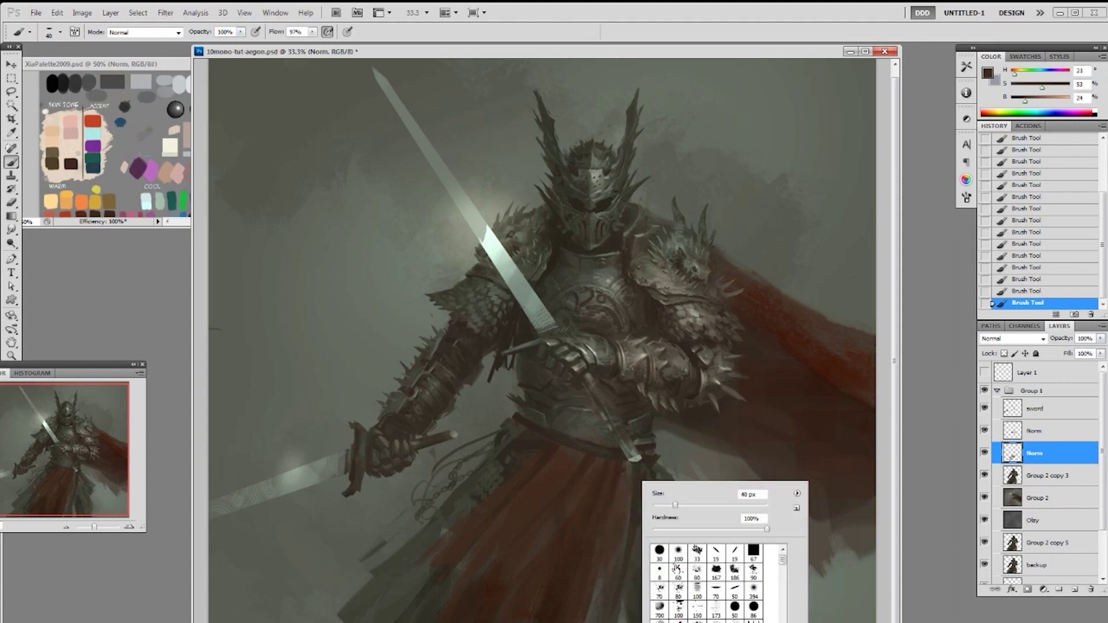
{"action": "double_click", "coordinate": [695, 595]}
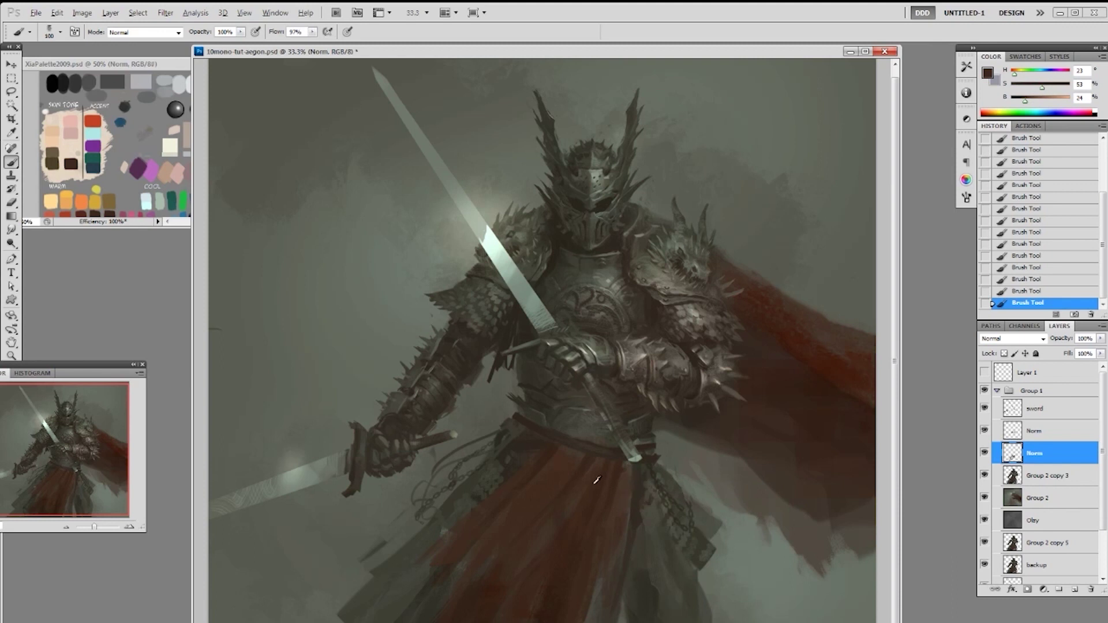
{"action": "left_click", "coordinate": [581, 451], "text": "alt"}
{"action": "left_click", "coordinate": [549, 475], "text": "alt"}
{"action": "left_click_drag", "start_coordinate": [626, 474], "coordinate": [619, 515]}
{"action": "left_click", "coordinate": [609, 497], "text": "alt"}
{"action": "key", "text": "bracketright"}
{"action": "key", "text": "bracketright"}
{"action": "key", "text": "bracketright"}
Trim both side edges of the red cloth with the eraser
{"action": "key", "text": "e"}
{"action": "left_click_drag", "start_coordinate": [629, 509], "coordinate": [628, 540]}
{"action": "mouse_move", "coordinate": [626, 511]}
{"action": "left_mouse_down"}
{"action": "mouse_move", "coordinate": [624, 543]}
{"action": "mouse_move", "coordinate": [632, 521]}
{"action": "left_mouse_up"}
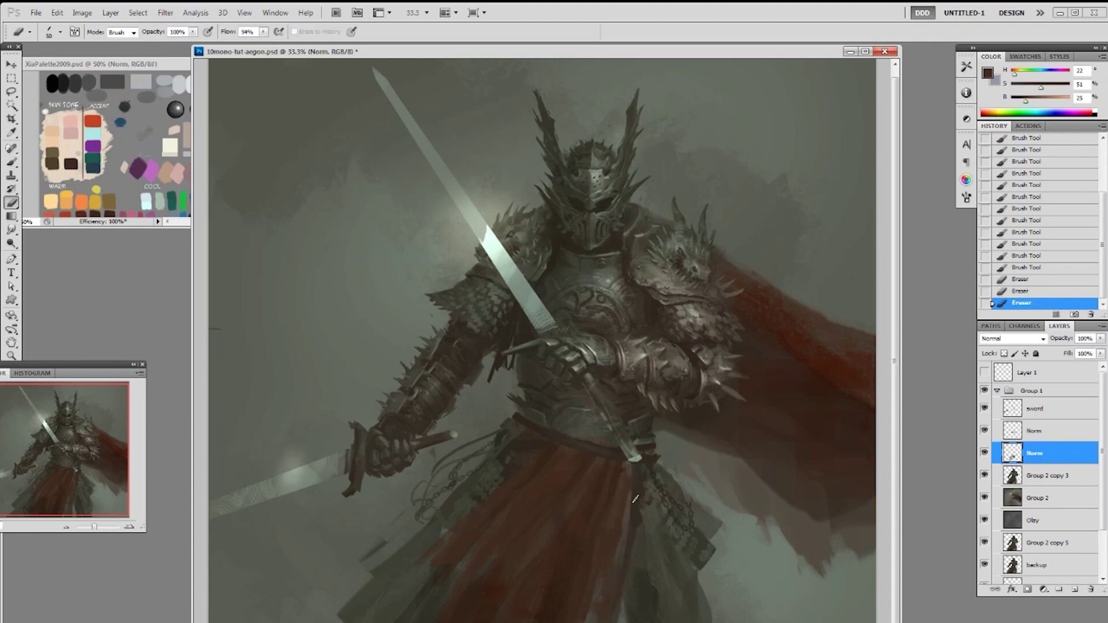
{"action": "left_click_drag", "start_coordinate": [629, 473], "coordinate": [625, 512]}
{"action": "left_click_drag", "start_coordinate": [627, 502], "coordinate": [616, 559]}
{"action": "mouse_move", "coordinate": [524, 457]}
{"action": "left_mouse_down"}
{"action": "mouse_move", "coordinate": [492, 526]}
{"action": "mouse_move", "coordinate": [469, 504]}
{"action": "left_mouse_up"}
{"action": "right_click", "coordinate": [504, 483]}
{"action": "left_click", "coordinate": [609, 554]}
{"action": "left_click_drag", "start_coordinate": [458, 530], "coordinate": [447, 542]}
Define the cloth's edge below the pommel with a new brush preset reduced to 25 px, undoing the first stroke
{"action": "key", "text": "b"}
{"action": "left_click", "coordinate": [627, 512], "text": "alt"}
{"action": "right_click", "coordinate": [643, 502]}
{"action": "left_click", "coordinate": [740, 604]}
{"action": "left_click_drag", "start_coordinate": [617, 543], "coordinate": [608, 593]}
{"action": "key", "text": "ctrl+z"}
{"action": "key", "text": "bracketleft"}
{"action": "key", "text": "bracketleft"}
{"action": "key", "text": "bracketleft"}
{"action": "key", "text": "bracketleft"}
{"action": "key", "text": "bracketleft"}
{"action": "left_click_drag", "start_coordinate": [621, 553], "coordinate": [612, 588]}
{"action": "left_click_drag", "start_coordinate": [614, 577], "coordinate": [603, 619]}
{"action": "left_click_drag", "start_coordinate": [631, 514], "coordinate": [634, 518]}
{"action": "left_click_drag", "start_coordinate": [634, 518], "coordinate": [625, 528]}
{"action": "left_click_drag", "start_coordinate": [625, 514], "coordinate": [620, 537]}
Redraw a thin fold in the cloth and add edge highlights in greyish brown (H 41, S 18, B 43), undoing one stroke
{"action": "left_click_drag", "start_coordinate": [534, 498], "coordinate": [524, 543]}
{"action": "key", "text": "ctrl+z"}
{"action": "left_click_drag", "start_coordinate": [533, 519], "coordinate": [528, 546]}
{"action": "left_click_drag", "start_coordinate": [1028, 101], "coordinate": [1036, 101]}
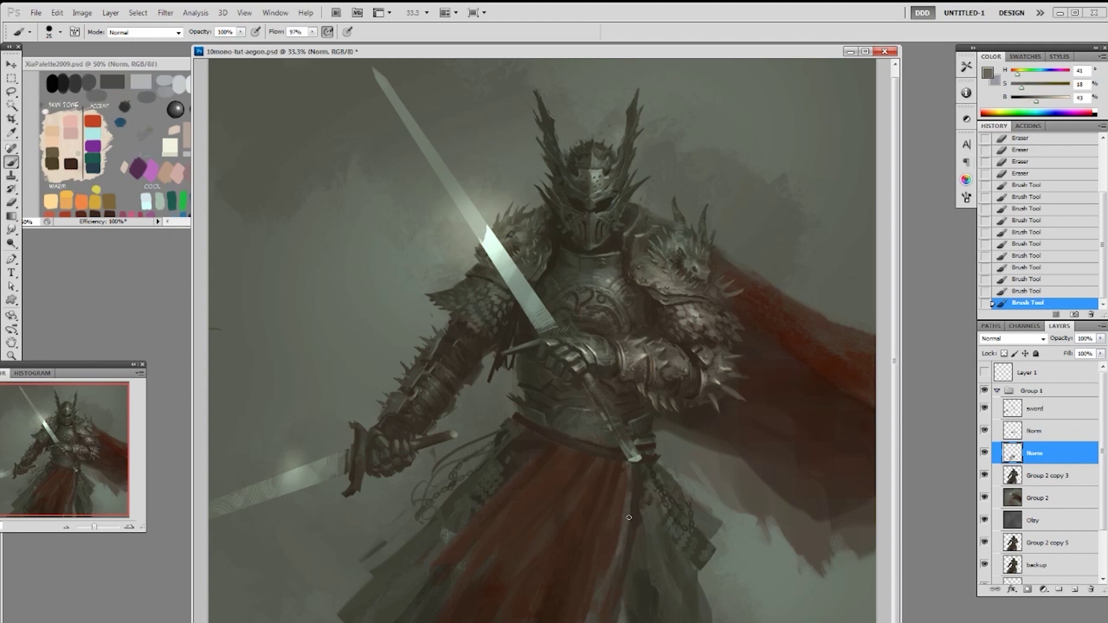
{"action": "left_click_drag", "start_coordinate": [607, 575], "coordinate": [592, 613]}
{"action": "key", "text": "ctrl+z"}
{"action": "left_click", "coordinate": [594, 603], "text": "alt"}
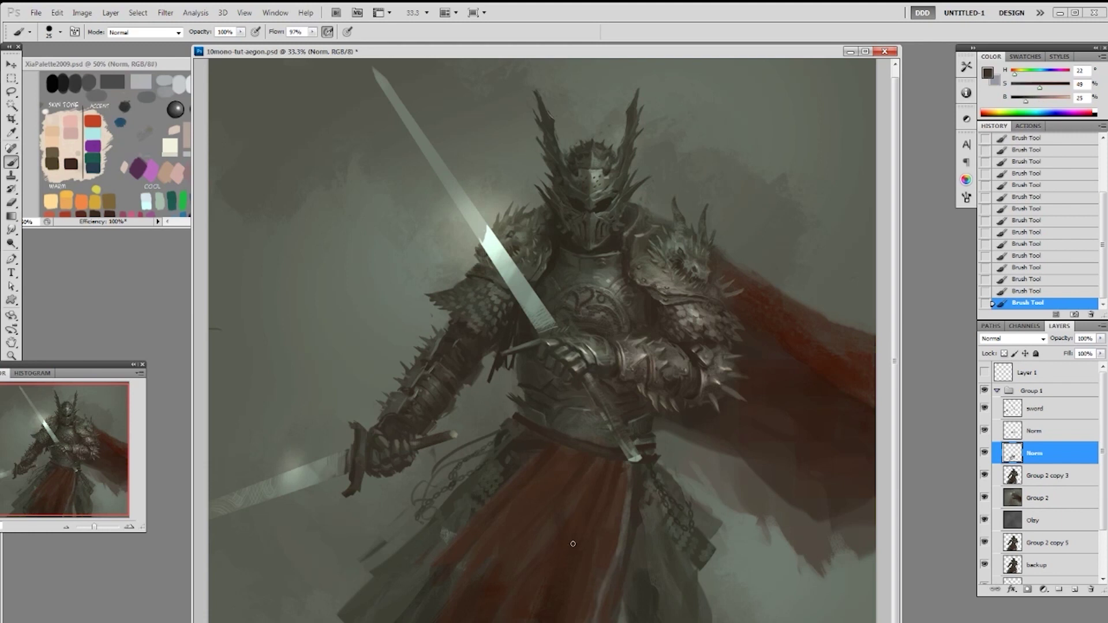
Paint more folds from the belt down the middle of the cloth with another brush preset and sampled reds
{"action": "left_click", "coordinate": [551, 447], "text": "alt"}
{"action": "left_click", "coordinate": [584, 470], "text": "alt"}
{"action": "left_click", "coordinate": [573, 454], "text": "alt"}
{"action": "right_click", "coordinate": [592, 480]}
{"action": "double_click", "coordinate": [664, 552]}
{"action": "left_click", "coordinate": [609, 517], "text": "alt"}
{"action": "left_click", "coordinate": [564, 570], "text": "alt"}
{"action": "left_click", "coordinate": [587, 531], "text": "alt"}
{"action": "left_click", "coordinate": [594, 549], "text": "alt"}
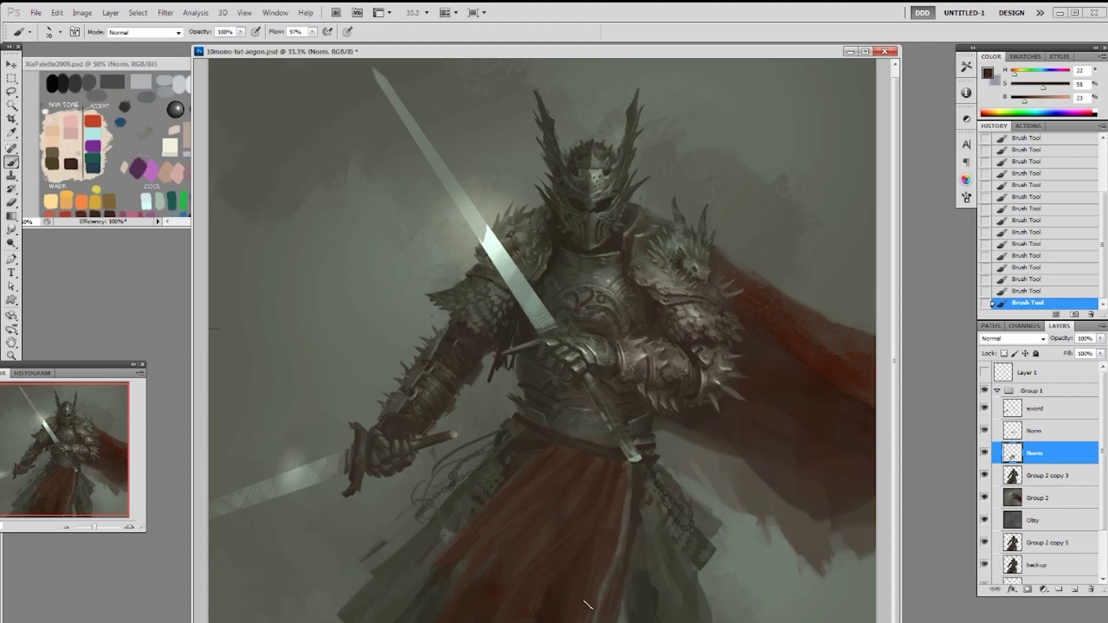
Paint fold strokes across the left half of the red waistcloth with sampled cloth colours
{"action": "left_click", "coordinate": [593, 573], "text": "alt"}
{"action": "left_click", "coordinate": [541, 546], "text": "alt"}
{"action": "left_click", "coordinate": [558, 547], "text": "alt"}
{"action": "mouse_move", "coordinate": [547, 541]}
{"action": "left_mouse_down"}
{"action": "mouse_move", "coordinate": [494, 601]}
{"action": "mouse_move", "coordinate": [428, 615]}
{"action": "mouse_move", "coordinate": [451, 592]}
{"action": "mouse_move", "coordinate": [425, 605]}
{"action": "mouse_move", "coordinate": [477, 565]}
{"action": "mouse_move", "coordinate": [426, 603]}
{"action": "left_mouse_up"}
{"action": "left_click", "coordinate": [475, 604], "text": "alt"}
Paint strokes over the waistcloth's lower left edge with a different brush preset and sampled colours
{"action": "key", "text": "]"}
{"action": "key", "text": "]"}
{"action": "key", "text": "]"}
{"action": "key", "text": "]"}
{"action": "key", "text": "]"}
{"action": "key", "text": "]"}
{"action": "right_click", "coordinate": [462, 608]}
{"action": "double_click", "coordinate": [483, 593]}
{"action": "left_click_drag", "start_coordinate": [445, 563], "coordinate": [407, 610]}
{"action": "left_click", "coordinate": [454, 557], "text": "alt"}
Paint broader dark red texture over the lower middle of the waistcloth with the brush enlarged to 300 px
{"action": "left_click", "coordinate": [561, 603], "text": "alt"}
{"action": "left_click", "coordinate": [501, 579], "text": "alt"}
{"action": "key", "text": "]"}
{"action": "key", "text": "]"}
{"action": "key", "text": "]"}
{"action": "key", "text": "]"}
{"action": "key", "text": "]"}
{"action": "key", "text": "]"}
{"action": "key", "text": "]"}
{"action": "key", "text": "]"}
{"action": "key", "text": "]"}
{"action": "left_click_drag", "start_coordinate": [498, 584], "coordinate": [502, 612]}
{"action": "left_click", "coordinate": [491, 576], "text": "alt"}
{"action": "left_click", "coordinate": [566, 610], "text": "alt"}
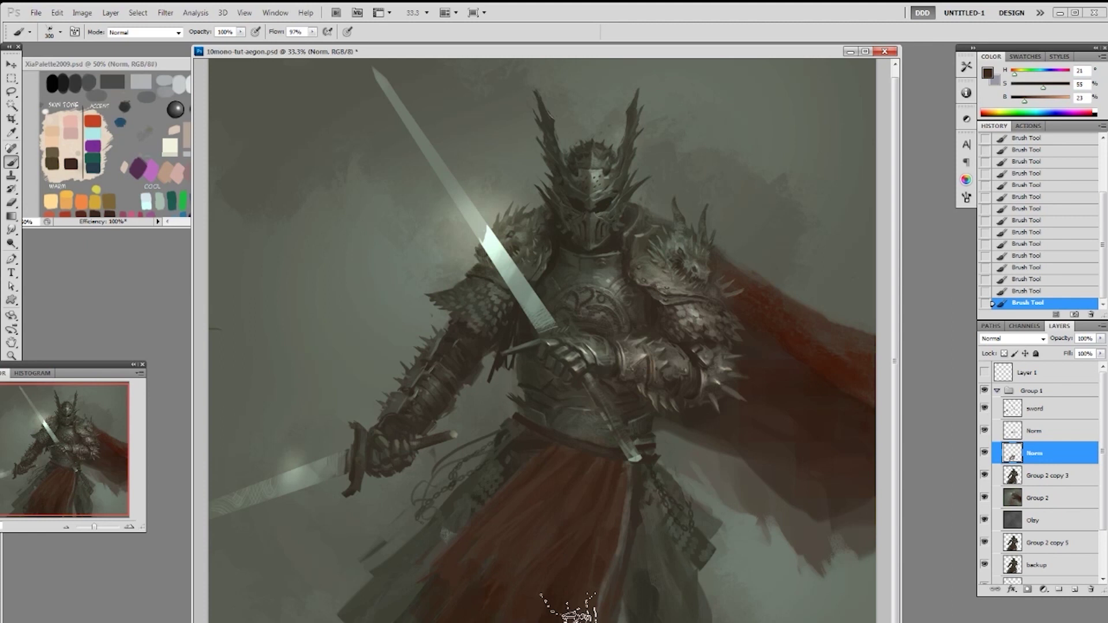
Highlight the waistcloth's edges with another brush preset in a lighter greyish brown (H 36, S 21, B 42)
{"action": "right_click", "coordinate": [508, 481]}
{"action": "double_click", "coordinate": [606, 554]}
{"action": "left_click", "coordinate": [616, 550], "text": "alt"}
{"action": "left_click_drag", "start_coordinate": [1027, 103], "coordinate": [1036, 102]}
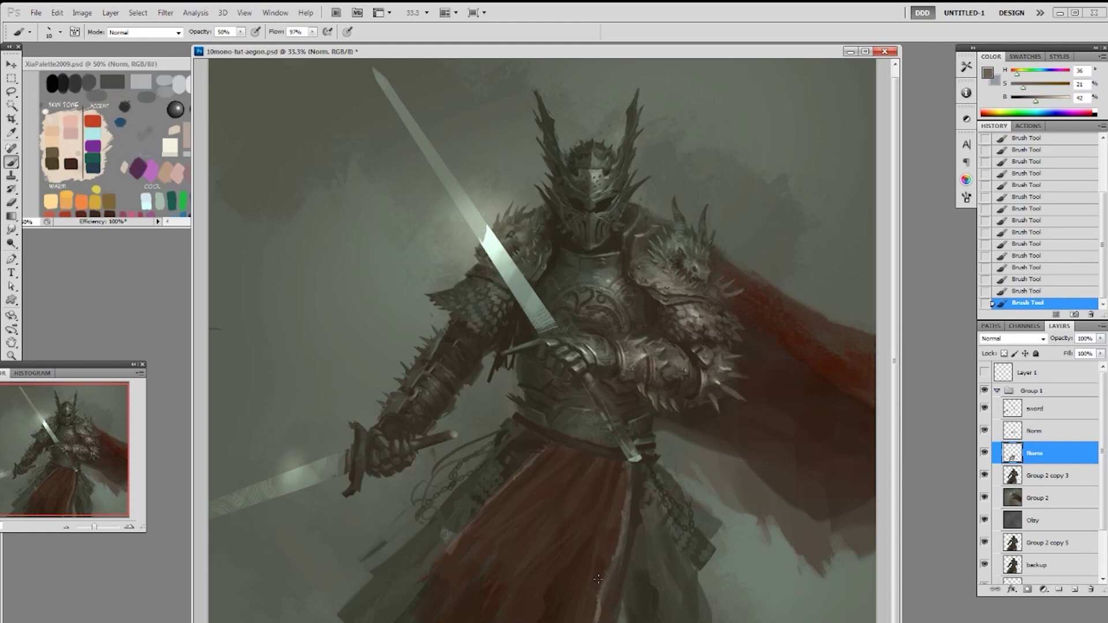
Try a diamond-patterned brush tip, reduced to 60 px with its spacing set to 71%
{"action": "right_click", "coordinate": [609, 530]}
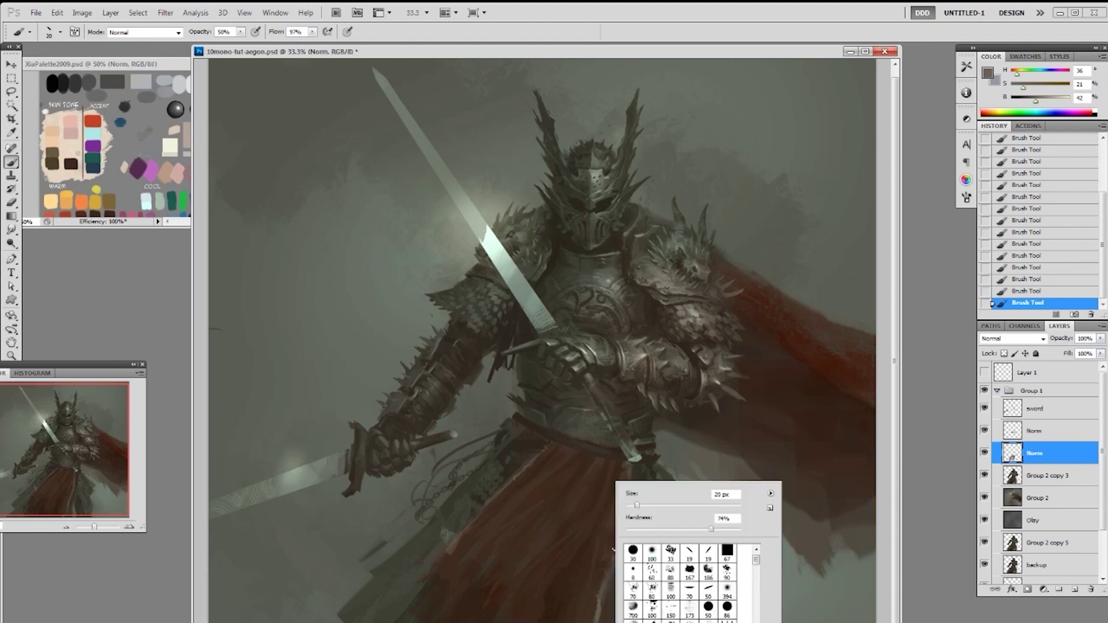
{"action": "mouse_move", "coordinate": [755, 551]}
{"action": "left_mouse_down"}
{"action": "mouse_move", "coordinate": [756, 582]}
{"action": "mouse_move", "coordinate": [741, 603]}
{"action": "left_mouse_up"}
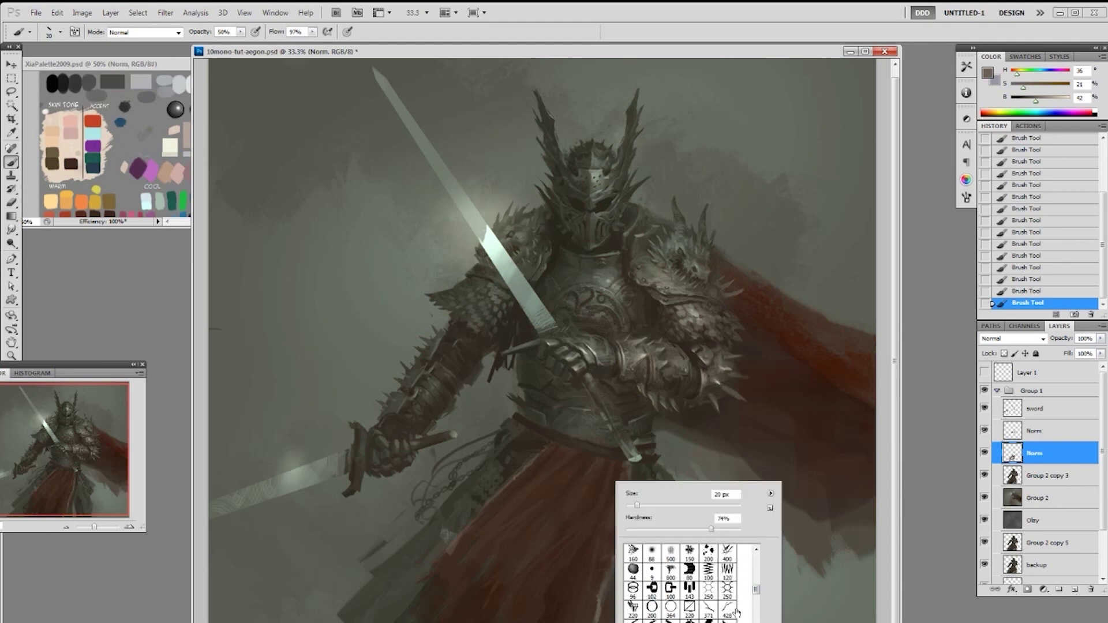
{"action": "left_click", "coordinate": [690, 621]}
{"action": "left_click", "coordinate": [898, 515]}
{"action": "key", "text": "["}
{"action": "key", "text": "["}
{"action": "key", "text": "["}
{"action": "key", "text": "["}
{"action": "key", "text": "["}
{"action": "key", "text": "["}
{"action": "key", "text": "["}
{"action": "key", "text": "["}
{"action": "key", "text": "["}
{"action": "key", "text": "["}
{"action": "key", "text": "["}
{"action": "key", "text": "["}
{"action": "key", "text": "["}
{"action": "key", "text": "["}
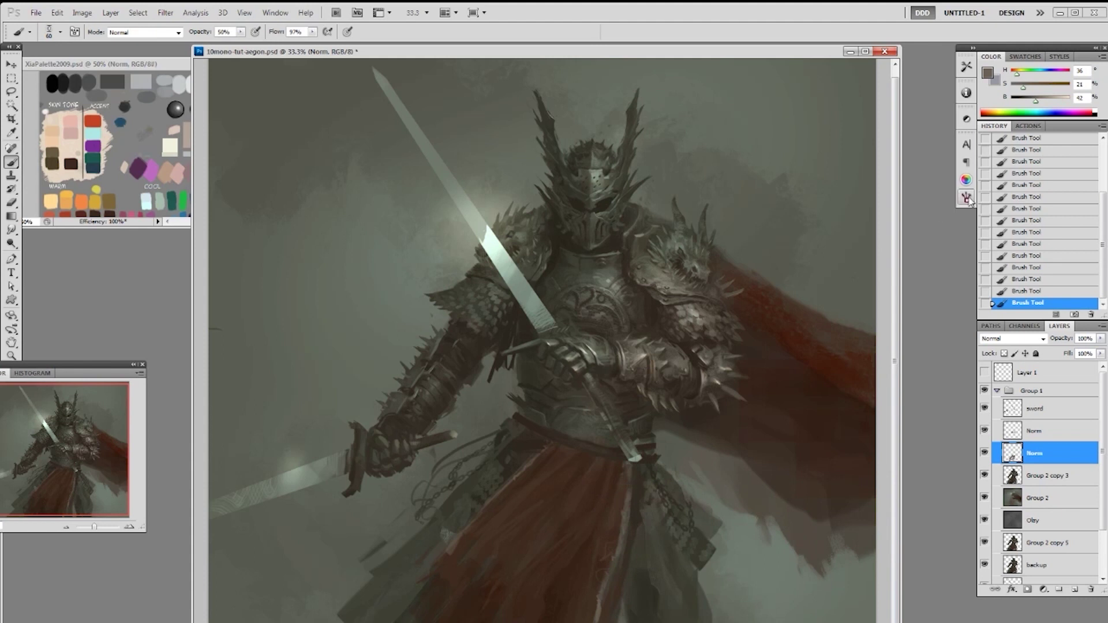
{"action": "left_click", "coordinate": [968, 197]}
{"action": "left_click_drag", "start_coordinate": [858, 317], "coordinate": [868, 317]}
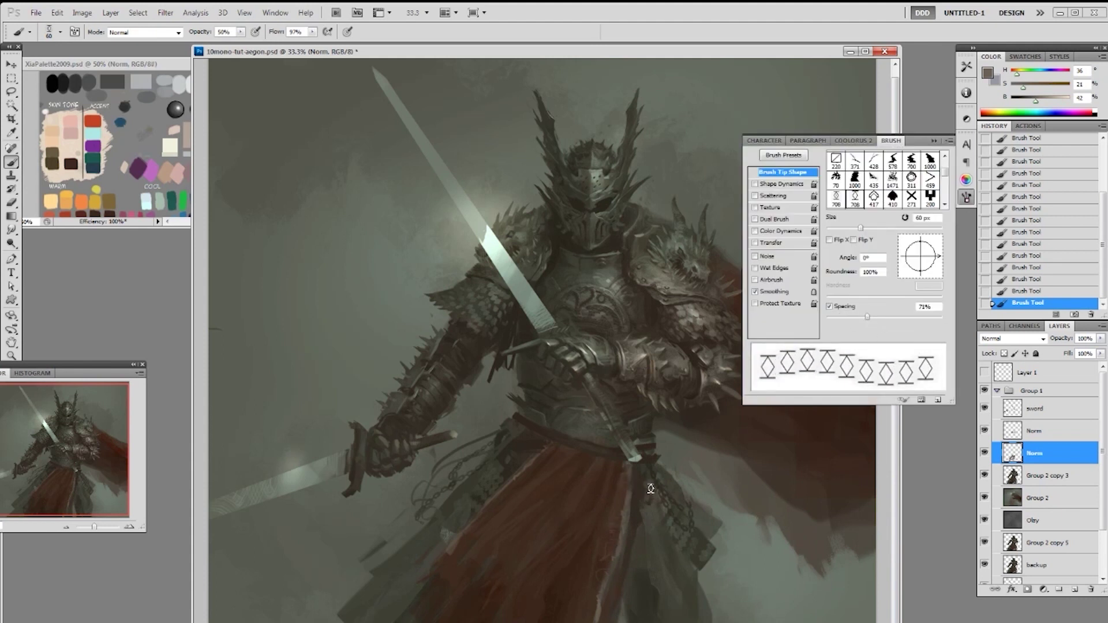
{"action": "left_click", "coordinate": [934, 140]}
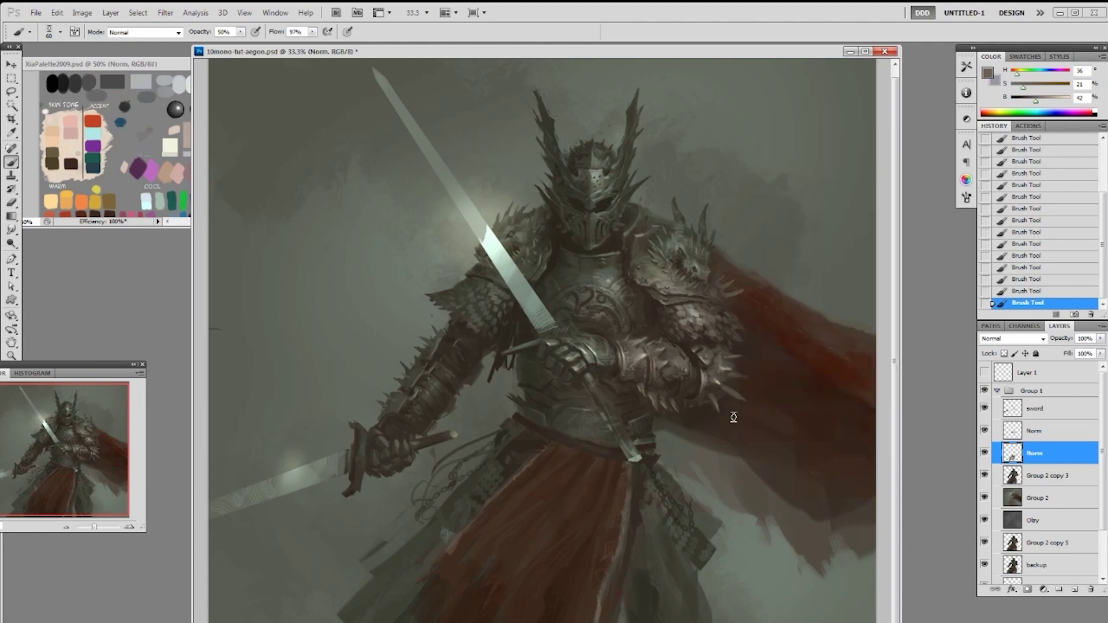
Choose a different brush preset and add a new Norm layer above the waistcloth layer
{"action": "right_click", "coordinate": [734, 402]}
{"action": "left_click", "coordinate": [814, 527]}
{"action": "left_click_drag", "start_coordinate": [880, 525], "coordinate": [879, 495]}
{"action": "left_click", "coordinate": [814, 491]}
{"action": "left_click", "coordinate": [617, 523]}
{"action": "key", "text": "e"}
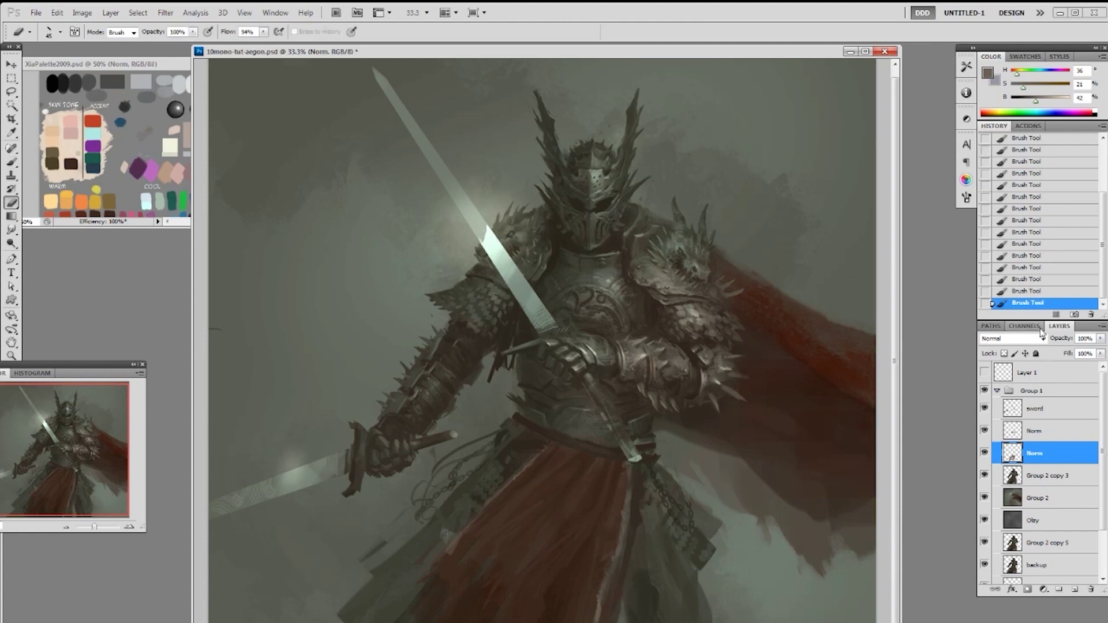
{"action": "left_click", "coordinate": [1033, 256]}
{"action": "key", "text": "ctrl+z"}
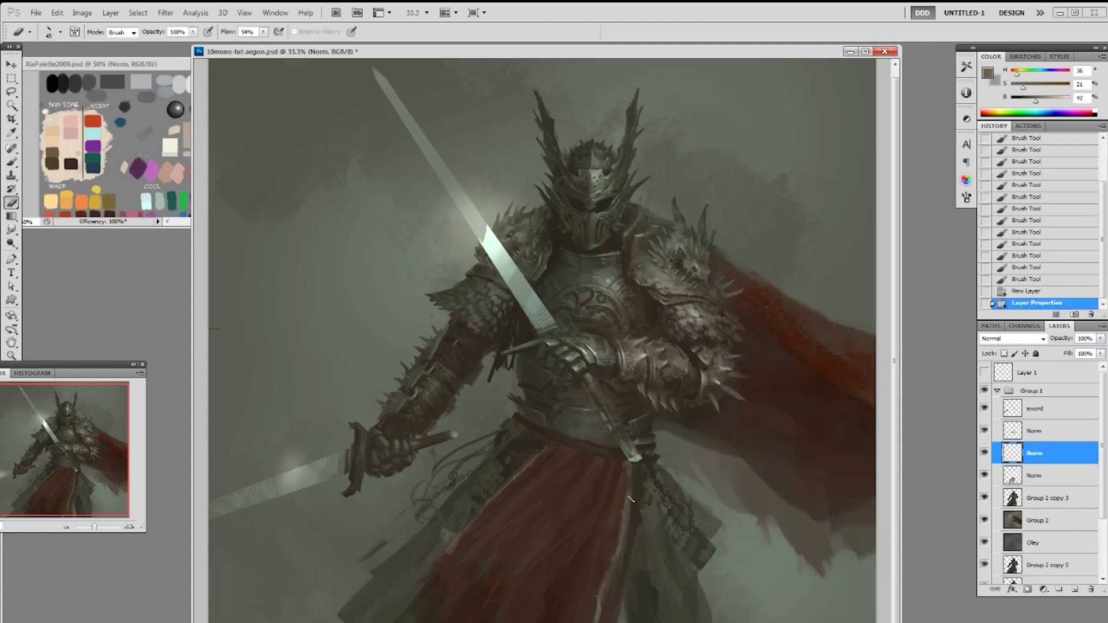
{"action": "key", "text": "ctrl+z"}
{"action": "key", "text": "b"}
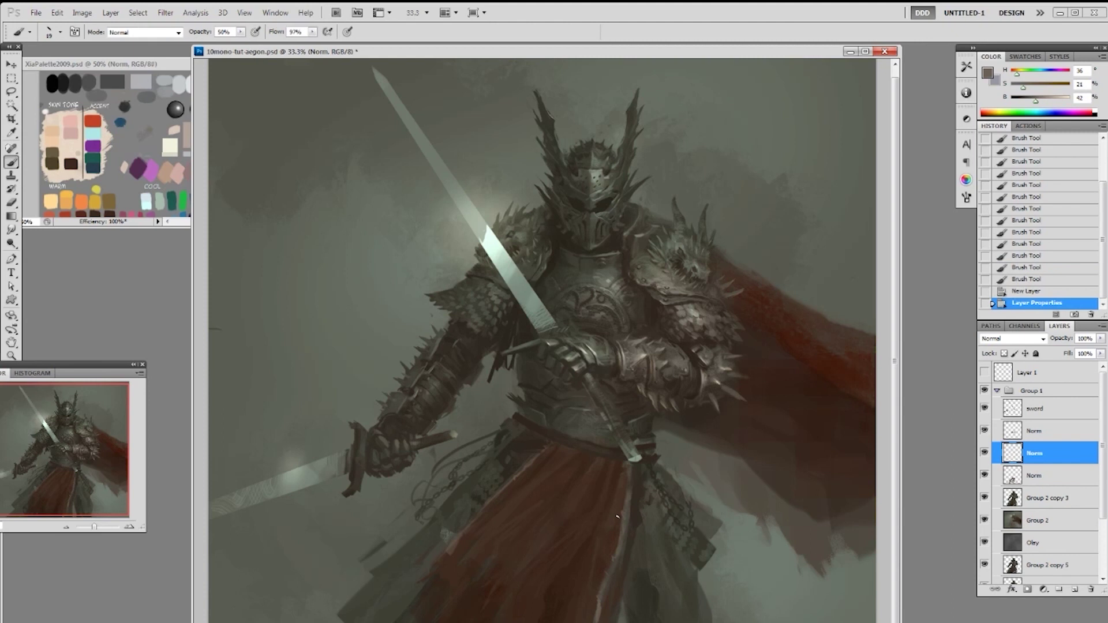
Paint short trim strokes down the waistcloth's right edge below the pommel
{"action": "mouse_move", "coordinate": [608, 560]}
{"action": "left_mouse_down"}
{"action": "mouse_move", "coordinate": [616, 545]}
{"action": "mouse_move", "coordinate": [598, 604]}
{"action": "left_mouse_up"}
{"action": "left_click_drag", "start_coordinate": [600, 583], "coordinate": [598, 601]}
{"action": "left_click_drag", "start_coordinate": [599, 586], "coordinate": [597, 603]}
{"action": "left_click_drag", "start_coordinate": [597, 587], "coordinate": [596, 602]}
{"action": "left_click_drag", "start_coordinate": [599, 584], "coordinate": [596, 594]}
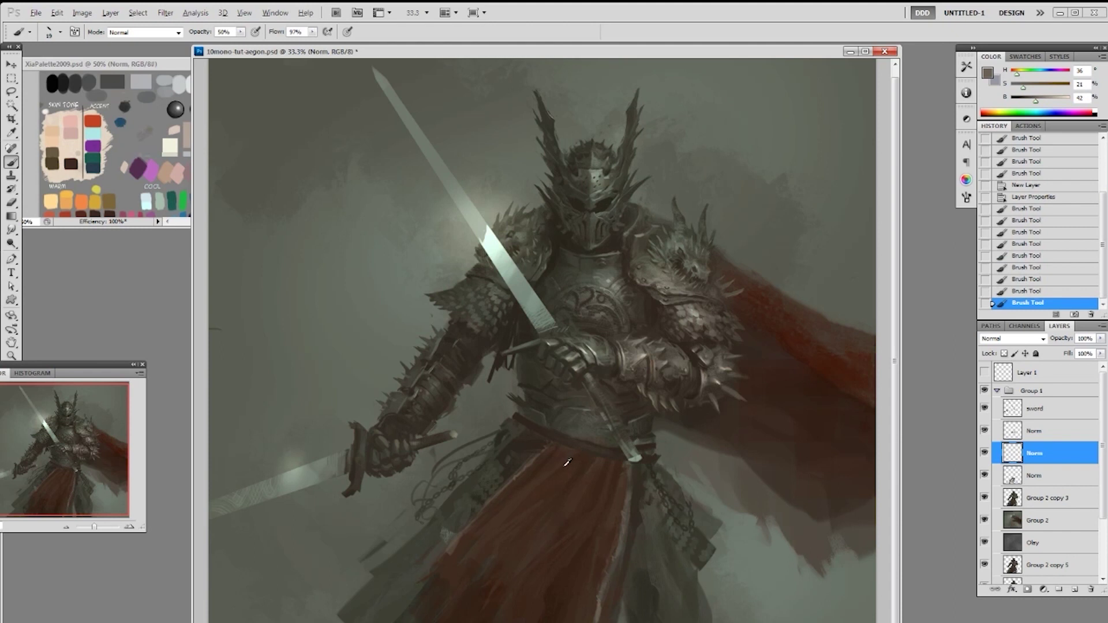
Paint dark fold strokes in the middle of the waistcloth with sampled shadow colours, undoing the first strokes
{"action": "left_click", "coordinate": [527, 448], "text": "alt"}
{"action": "left_click", "coordinate": [641, 513], "text": "alt"}
{"action": "mouse_move", "coordinate": [574, 485]}
{"action": "left_mouse_down"}
{"action": "mouse_move", "coordinate": [584, 498]}
{"action": "mouse_move", "coordinate": [553, 509]}
{"action": "left_mouse_up"}
{"action": "key", "text": "ctrl+z"}
{"action": "key", "text": "ctrl+z"}
{"action": "left_click_drag", "start_coordinate": [520, 557], "coordinate": [510, 581]}
{"action": "left_click", "coordinate": [520, 568], "text": "alt"}
{"action": "left_click_drag", "start_coordinate": [522, 559], "coordinate": [508, 579]}
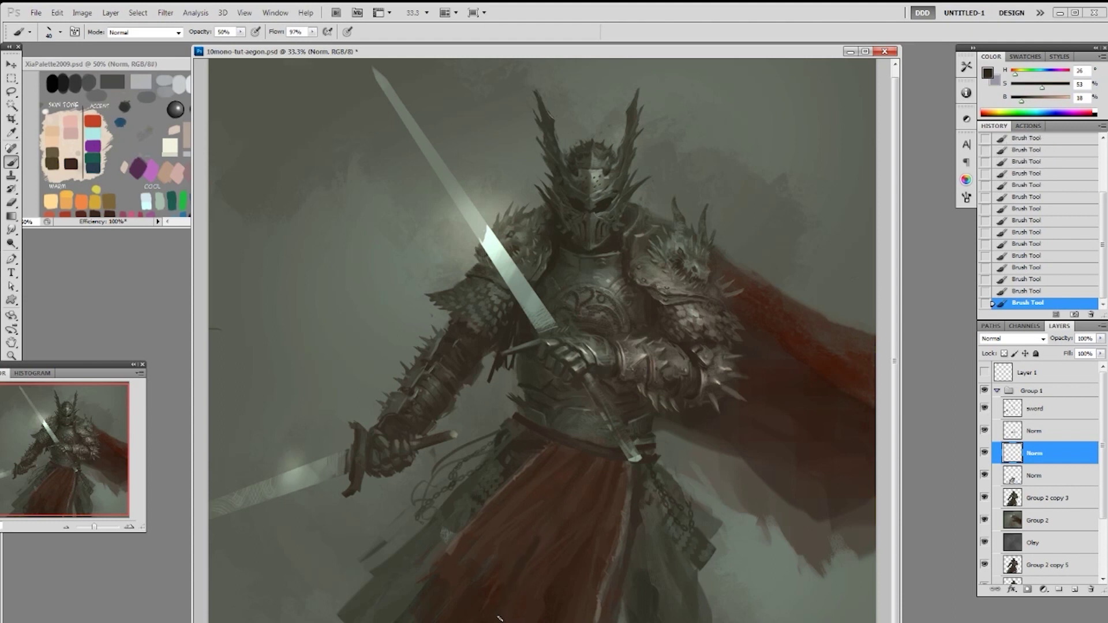
Block in a second red cloth panel beneath the right skirt armour at 100% brush opacity, using sampled reds
{"action": "left_click", "coordinate": [548, 447], "text": "alt"}
{"action": "left_click", "coordinate": [638, 525], "text": "alt"}
{"action": "left_click", "coordinate": [656, 528], "text": "alt"}
{"action": "key", "text": "0"}
{"action": "left_click_drag", "start_coordinate": [651, 519], "coordinate": [689, 620]}
{"action": "left_click_drag", "start_coordinate": [684, 572], "coordinate": [696, 620]}
{"action": "left_click", "coordinate": [686, 584], "text": "alt"}
{"action": "mouse_move", "coordinate": [713, 570]}
{"action": "left_mouse_down"}
{"action": "mouse_move", "coordinate": [709, 590]}
{"action": "mouse_move", "coordinate": [694, 591]}
{"action": "mouse_move", "coordinate": [721, 600]}
{"action": "mouse_move", "coordinate": [715, 622]}
{"action": "left_mouse_up"}
{"action": "left_click_drag", "start_coordinate": [722, 577], "coordinate": [735, 622]}
{"action": "left_click", "coordinate": [731, 607], "text": "alt"}
{"action": "mouse_move", "coordinate": [717, 567]}
{"action": "left_mouse_down"}
{"action": "mouse_move", "coordinate": [701, 603]}
{"action": "mouse_move", "coordinate": [710, 568]}
{"action": "mouse_move", "coordinate": [690, 582]}
{"action": "mouse_move", "coordinate": [726, 575]}
{"action": "left_mouse_up"}
{"action": "left_click", "coordinate": [692, 605], "text": "alt"}
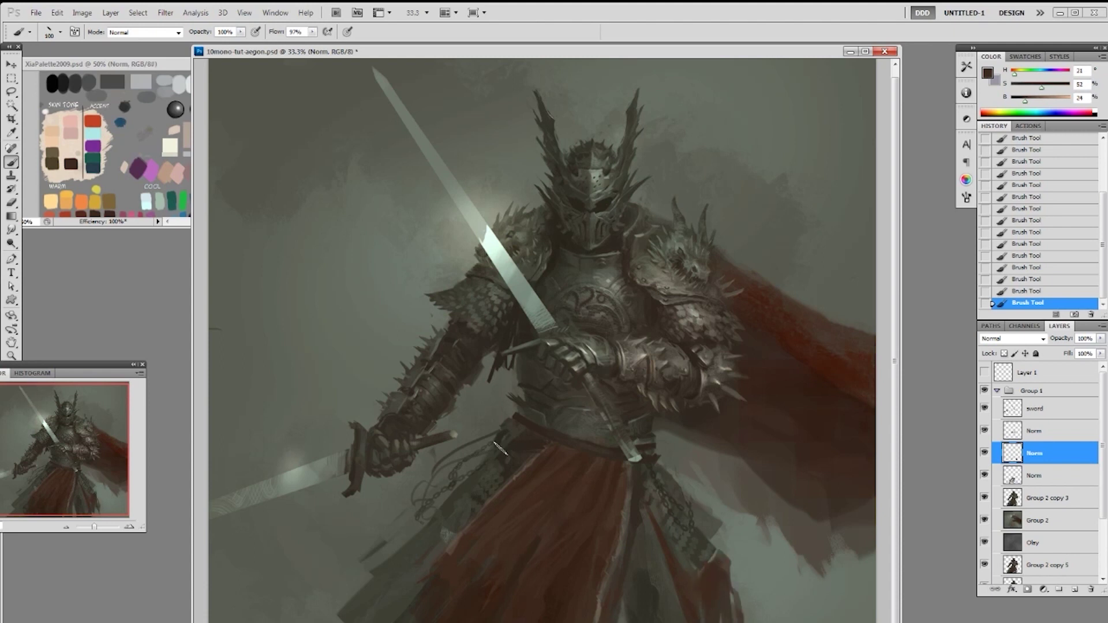
Block in a matching red panel over the left skirt and add red sampled from the cape to the right panel
{"action": "left_click_drag", "start_coordinate": [438, 523], "coordinate": [398, 554]}
{"action": "mouse_move", "coordinate": [404, 562]}
{"action": "left_mouse_down"}
{"action": "mouse_move", "coordinate": [364, 607]}
{"action": "mouse_move", "coordinate": [321, 621]}
{"action": "mouse_move", "coordinate": [332, 597]}
{"action": "mouse_move", "coordinate": [365, 614]}
{"action": "mouse_move", "coordinate": [344, 618]}
{"action": "mouse_move", "coordinate": [396, 595]}
{"action": "left_mouse_up"}
{"action": "left_click", "coordinate": [846, 369], "text": "alt"}
{"action": "left_click_drag", "start_coordinate": [678, 575], "coordinate": [687, 620]}
{"action": "left_click_drag", "start_coordinate": [713, 586], "coordinate": [723, 566]}
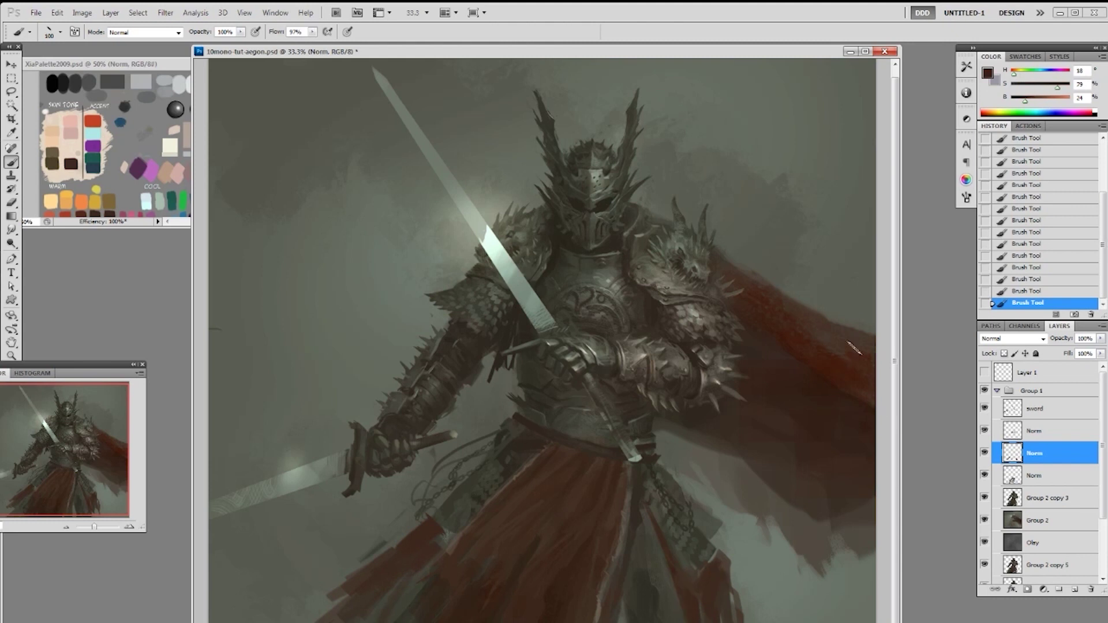
Refine the right red panel's inner edge with adjusted and resampled cloth colours
{"action": "left_click_drag", "start_coordinate": [1025, 101], "coordinate": [1031, 101]}
{"action": "left_click", "coordinate": [730, 599], "text": "alt"}
{"action": "left_click", "coordinate": [646, 519], "text": "alt"}
{"action": "left_click", "coordinate": [676, 568], "text": "alt"}
{"action": "mouse_move", "coordinate": [676, 570]}
{"action": "left_mouse_down"}
{"action": "mouse_move", "coordinate": [670, 615]}
{"action": "mouse_move", "coordinate": [677, 571]}
{"action": "left_mouse_up"}
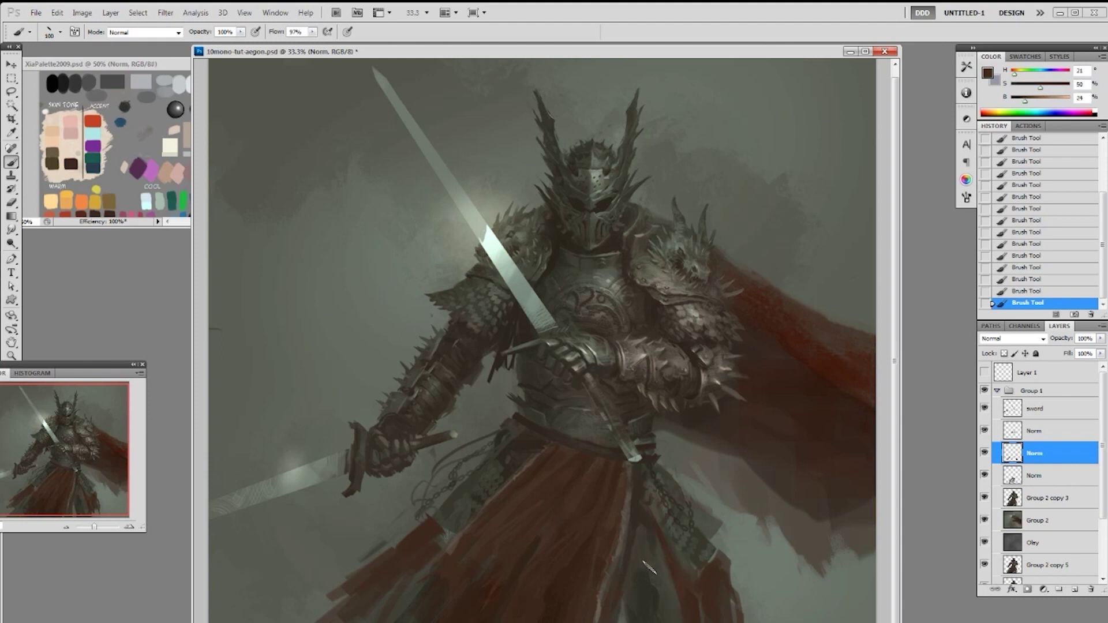
Darken the gap between the waistcloth and the right red panel, finishing with a 125 px brush at 50% opacity
{"action": "left_click", "coordinate": [649, 592], "text": "alt"}
{"action": "left_click", "coordinate": [663, 585], "text": "alt"}
{"action": "left_click_drag", "start_coordinate": [649, 609], "coordinate": [656, 596]}
{"action": "left_click", "coordinate": [636, 577], "text": "alt"}
{"action": "left_click", "coordinate": [639, 507], "text": "alt"}
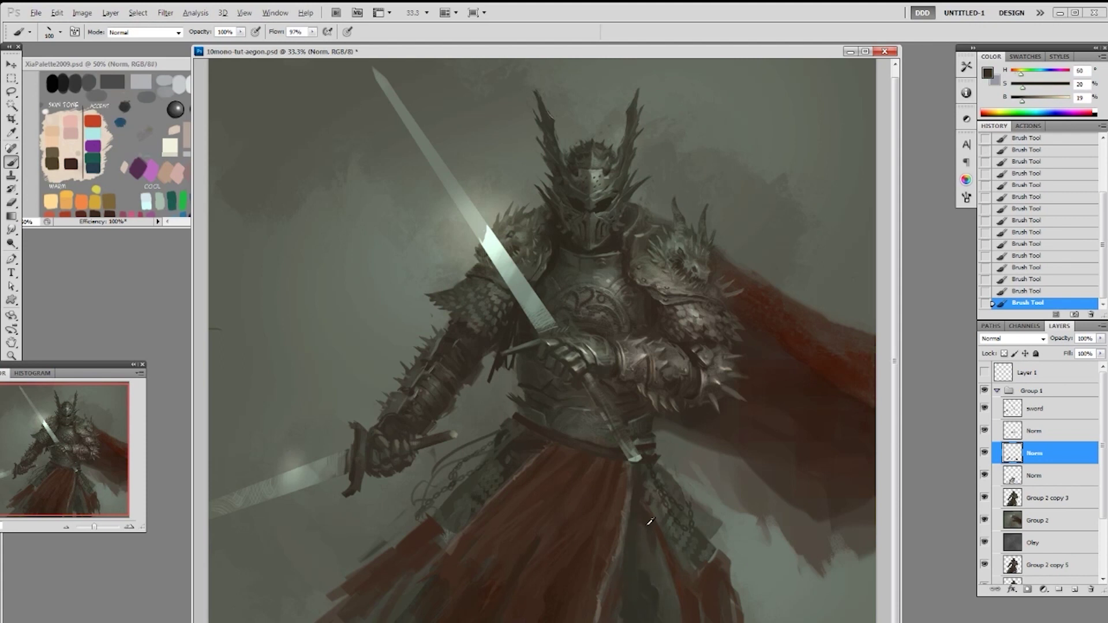
{"action": "key", "text": "bracketright"}
{"action": "key", "text": "5"}
{"action": "mouse_move", "coordinate": [660, 576]}
{"action": "left_mouse_down"}
{"action": "mouse_move", "coordinate": [663, 607]}
{"action": "mouse_move", "coordinate": [665, 581]}
{"action": "left_mouse_up"}
{"action": "left_click", "coordinate": [640, 588], "text": "alt"}
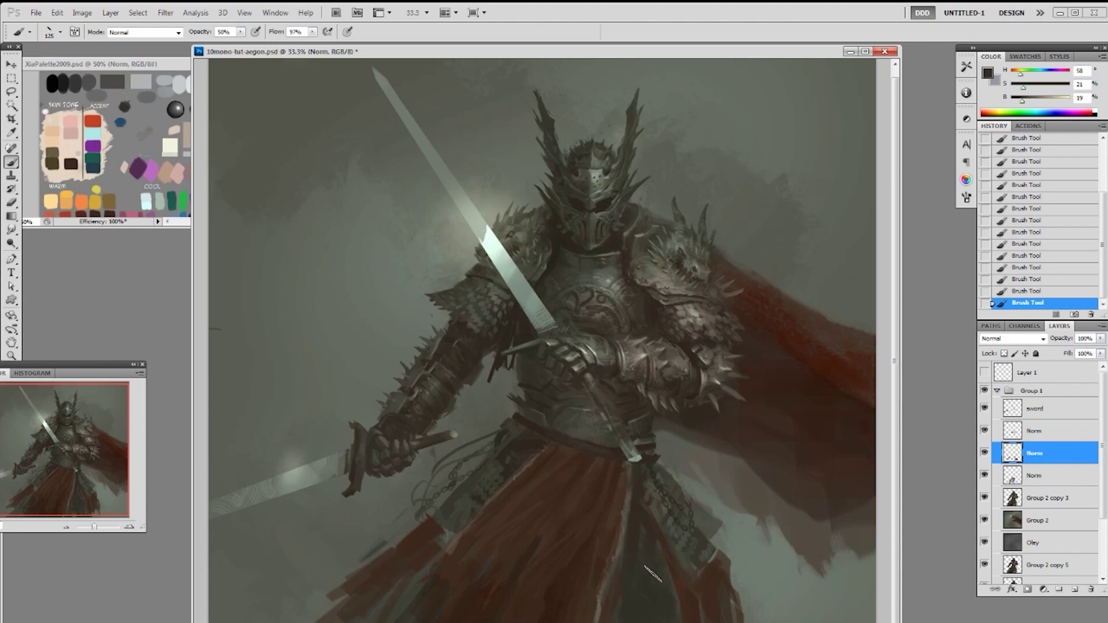
Define the dark cloth between the two red panels with sampled greys, using a 90 px brush at 90% opacity
{"action": "left_click", "coordinate": [649, 523], "text": "alt"}
{"action": "left_click", "coordinate": [658, 609], "text": "alt"}
{"action": "key", "text": "9"}
{"action": "key", "text": "bracketleft"}
{"action": "key", "text": "bracketleft"}
{"action": "left_click", "coordinate": [670, 617], "text": "alt"}
{"action": "left_click", "coordinate": [641, 602], "text": "alt"}
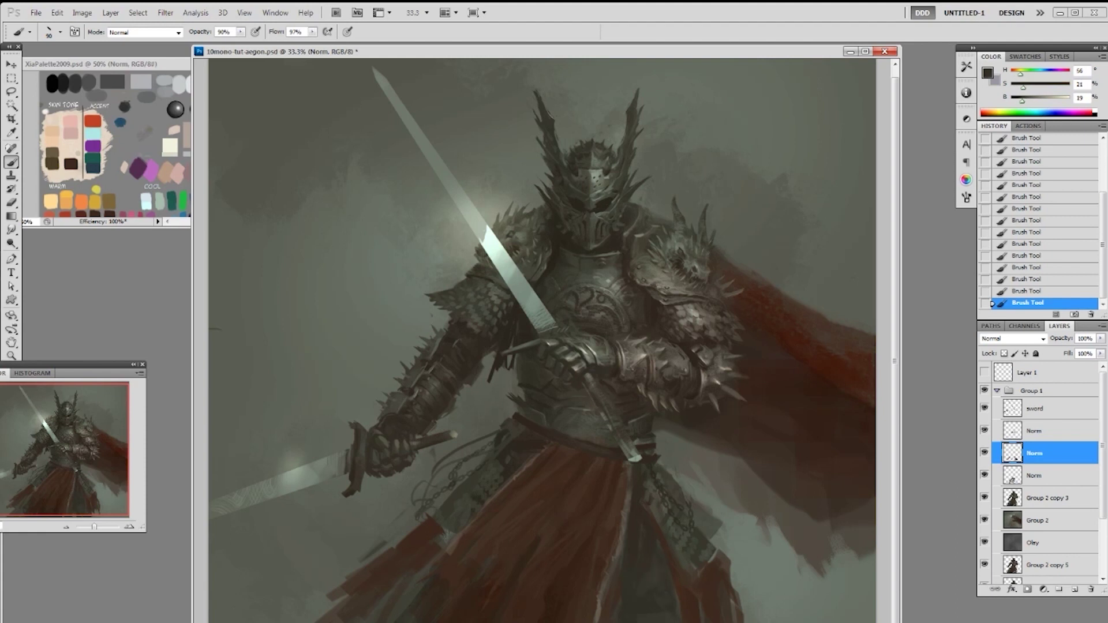
Blend the dark gap's shading with a 50 px brush preset and sampled dark grey-greens
{"action": "left_click", "coordinate": [667, 618], "text": "alt"}
{"action": "right_click", "coordinate": [662, 617]}
{"action": "left_click", "coordinate": [756, 609]}
{"action": "left_click", "coordinate": [649, 589]}
{"action": "left_click", "coordinate": [643, 519], "text": "alt"}
{"action": "left_click", "coordinate": [644, 564], "text": "alt"}
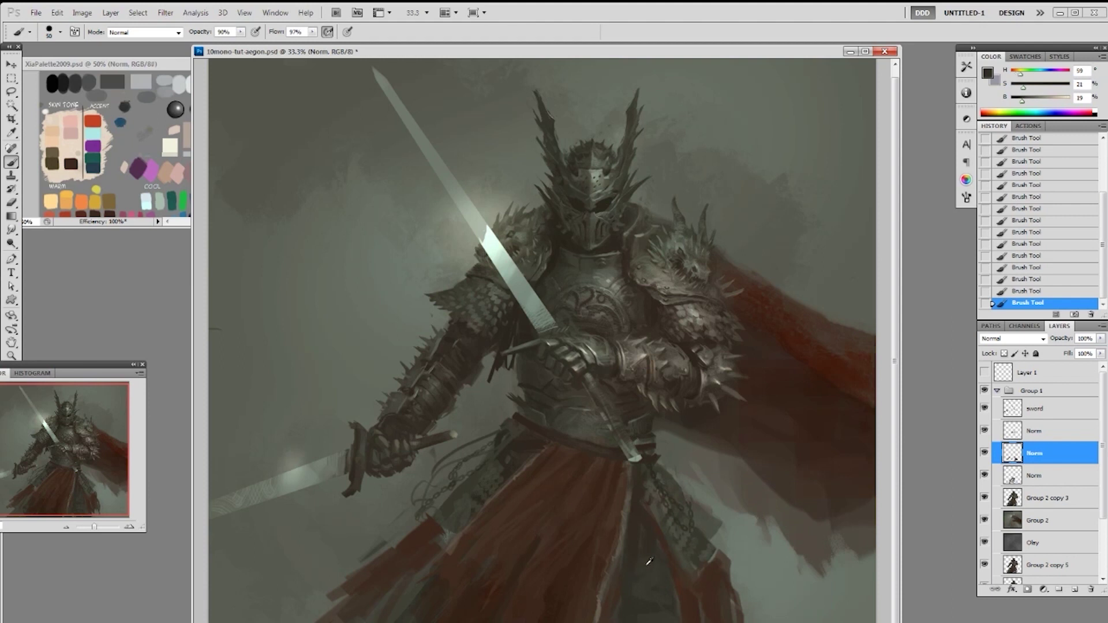
Paint shadow along the waistcloth's lower right edge with another brush preset and sampled colours
{"action": "right_click", "coordinate": [644, 599]}
{"action": "left_click", "coordinate": [722, 554]}
{"action": "left_click", "coordinate": [749, 465]}
{"action": "left_click", "coordinate": [672, 609], "text": "alt"}
{"action": "left_click", "coordinate": [654, 536], "text": "alt"}
{"action": "left_click", "coordinate": [630, 579], "text": "alt"}
{"action": "left_click", "coordinate": [624, 591], "text": "alt"}
{"action": "left_click_drag", "start_coordinate": [627, 585], "coordinate": [625, 607]}
Paint finer shading in the dark area beside the waistcloth with a smaller brush and sampled tones
{"action": "key", "text": "bracketleft"}
{"action": "key", "text": "bracketleft"}
{"action": "left_click", "coordinate": [649, 555], "text": "alt"}
{"action": "left_click", "coordinate": [626, 569], "text": "alt"}
{"action": "left_click", "coordinate": [624, 614], "text": "alt"}
{"action": "left_click", "coordinate": [664, 597], "text": "alt"}
{"action": "left_click", "coordinate": [623, 621], "text": "alt"}
{"action": "left_click", "coordinate": [646, 620], "text": "alt"}
{"action": "left_click", "coordinate": [644, 558], "text": "alt"}
{"action": "left_click", "coordinate": [402, 609], "text": "alt"}
{"action": "right_click", "coordinate": [415, 481]}
{"action": "double_click", "coordinate": [512, 554]}
Dodge the highlights of the dark cloth below the right skirt armour at 30% exposure with a brush up to 300 px
{"action": "key", "text": "o"}
{"action": "right_click", "coordinate": [655, 591]}
{"action": "left_click", "coordinate": [695, 554]}
{"action": "left_click", "coordinate": [704, 435]}
{"action": "key", "text": "bracketright"}
{"action": "key", "text": "bracketright"}
{"action": "key", "text": "bracketright"}
{"action": "key", "text": "bracketright"}
{"action": "key", "text": "bracketright"}
{"action": "left_click", "coordinate": [656, 584]}
{"action": "left_click", "coordinate": [658, 586]}
{"action": "left_click", "coordinate": [658, 588]}
{"action": "key", "text": "bracketright"}
{"action": "left_click_drag", "start_coordinate": [658, 589], "coordinate": [655, 576]}
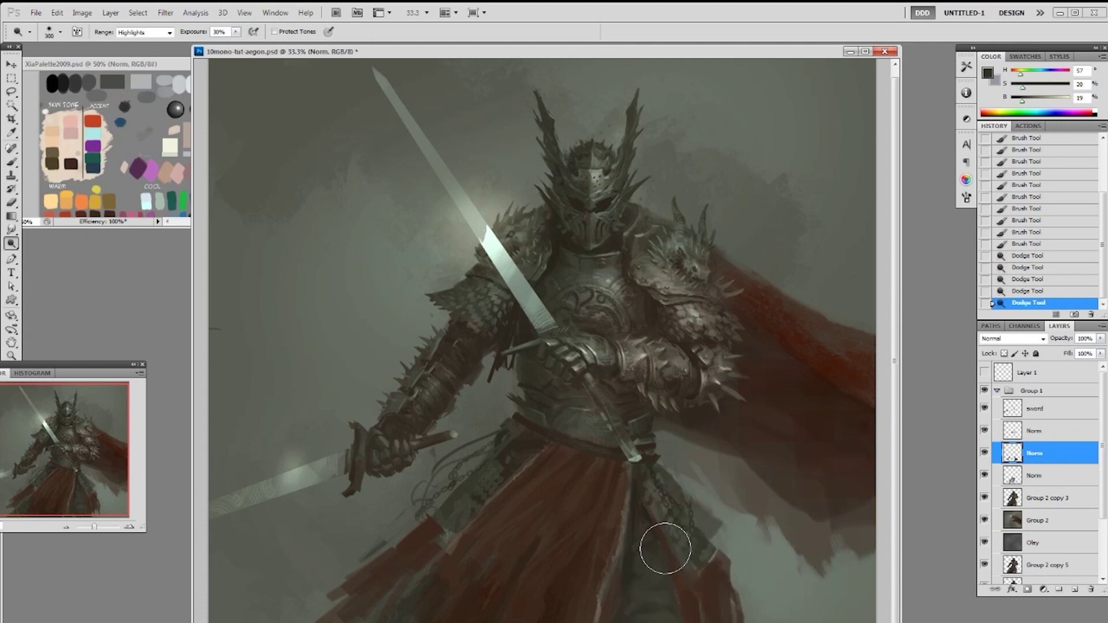
Deepen the dark cloth beside the waistcloth's right edge with brush strokes in sampled dark grey-green tones
{"action": "right_click", "coordinate": [668, 553]}
{"action": "double_click", "coordinate": [691, 553]}
{"action": "right_click", "coordinate": [725, 558]}
{"action": "left_click", "coordinate": [806, 554]}
{"action": "left_click", "coordinate": [627, 578], "text": "alt"}
{"action": "key", "text": "b"}
{"action": "left_click", "coordinate": [627, 575], "text": "alt"}
{"action": "left_click_drag", "start_coordinate": [618, 601], "coordinate": [613, 618]}
{"action": "left_click_drag", "start_coordinate": [621, 591], "coordinate": [615, 612]}
{"action": "left_click_drag", "start_coordinate": [623, 570], "coordinate": [616, 583]}
{"action": "mouse_move", "coordinate": [624, 571]}
{"action": "left_mouse_down"}
{"action": "mouse_move", "coordinate": [618, 589]}
{"action": "mouse_move", "coordinate": [633, 586]}
{"action": "left_mouse_up"}
{"action": "left_click", "coordinate": [643, 590], "text": "alt"}
{"action": "mouse_move", "coordinate": [639, 563]}
{"action": "left_mouse_down"}
{"action": "mouse_move", "coordinate": [637, 582]}
{"action": "mouse_move", "coordinate": [653, 571]}
{"action": "left_mouse_up"}
Merge the middle Norm layer into the Norm layer below and make the remaining upper Norm layer active
{"action": "right_click", "coordinate": [762, 496]}
{"action": "left_click", "coordinate": [839, 478]}
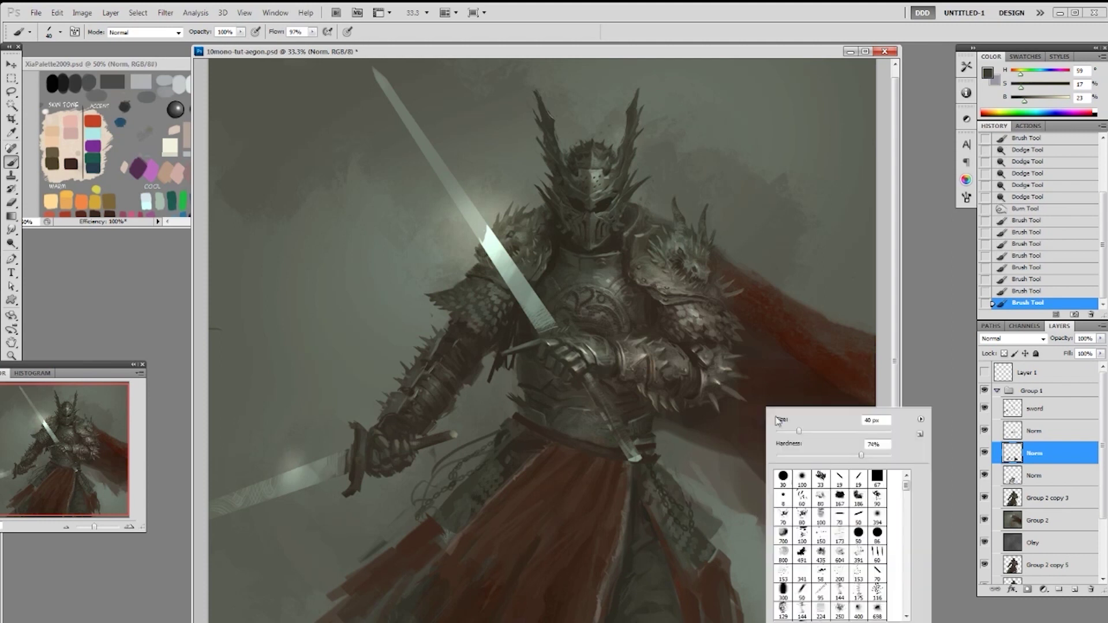
{"action": "left_click", "coordinate": [984, 454]}
{"action": "left_click", "coordinate": [984, 453]}
{"action": "left_click", "coordinate": [984, 474]}
{"action": "left_click", "coordinate": [985, 475]}
{"action": "key", "text": "ctrl+e"}
{"action": "left_click", "coordinate": [1033, 432]}
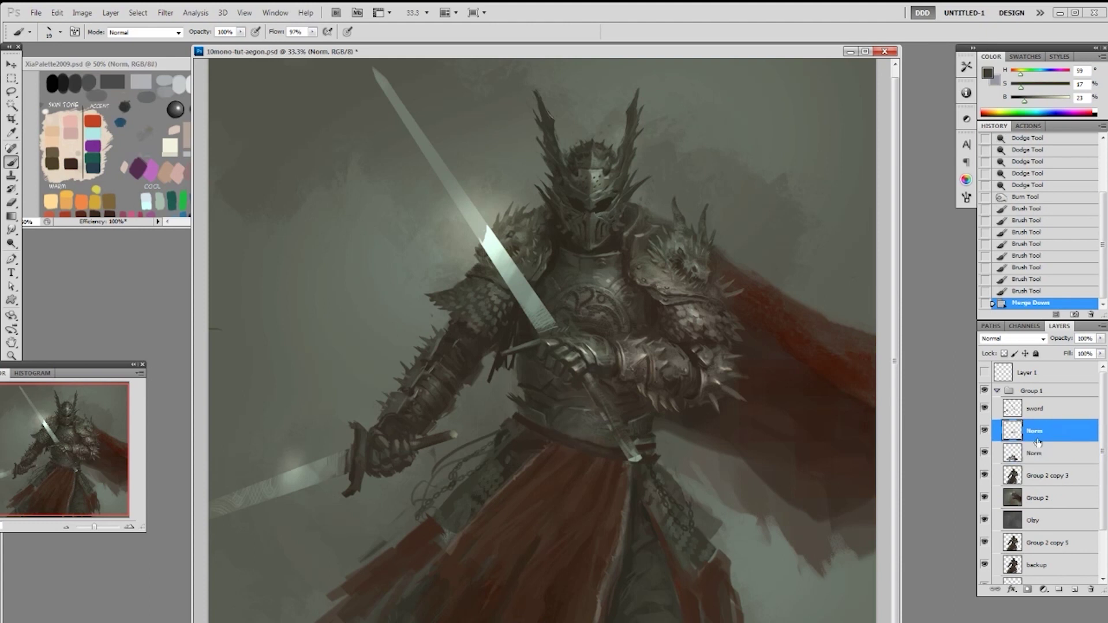
Paint the edge and lower hem of the right skirt armour with a 19 px brush and sampled dark red-brown tones
{"action": "left_click", "coordinate": [644, 508], "text": "alt"}
{"action": "left_click_drag", "start_coordinate": [646, 506], "coordinate": [662, 534]}
{"action": "left_click_drag", "start_coordinate": [683, 574], "coordinate": [694, 585]}
{"action": "left_click_drag", "start_coordinate": [690, 577], "coordinate": [700, 573]}
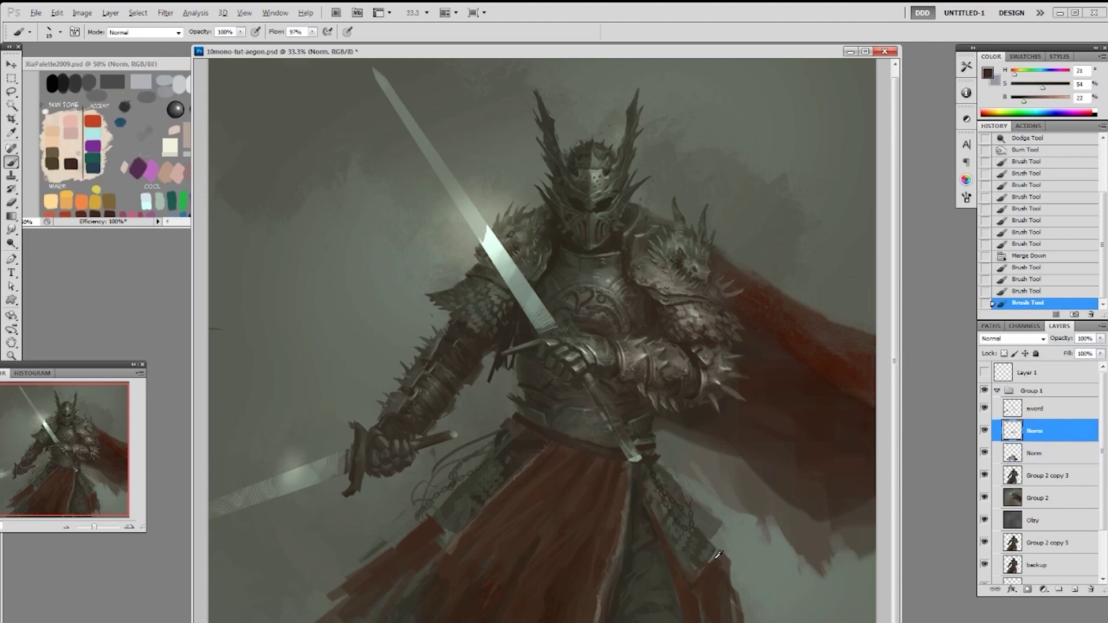
{"action": "left_click", "coordinate": [707, 555], "text": "alt"}
{"action": "left_click", "coordinate": [714, 553], "text": "alt"}
{"action": "left_click_drag", "start_coordinate": [691, 576], "coordinate": [704, 567]}
Dab small scale details onto the right skirt armour with a slightly larger brush and sampled tones
{"action": "key", "text": "bracketright"}
{"action": "left_click_drag", "start_coordinate": [686, 555], "coordinate": [689, 560]}
{"action": "left_click", "coordinate": [682, 559]}
{"action": "left_click", "coordinate": [684, 555]}
{"action": "left_click", "coordinate": [683, 551]}
{"action": "left_click", "coordinate": [682, 547]}
{"action": "left_click", "coordinate": [680, 545]}
{"action": "left_click", "coordinate": [681, 543], "text": "alt"}
{"action": "left_click", "coordinate": [676, 537], "text": "alt"}
{"action": "left_click", "coordinate": [667, 528]}
Refine the inner edge and lower corner of the right skirt armour with sampled belt and armour tones
{"action": "left_click", "coordinate": [637, 487], "text": "alt"}
{"action": "left_click", "coordinate": [644, 495], "text": "alt"}
{"action": "left_click", "coordinate": [639, 496], "text": "alt"}
{"action": "left_click", "coordinate": [700, 573], "text": "alt"}
{"action": "left_click", "coordinate": [698, 572], "text": "alt"}
{"action": "left_click_drag", "start_coordinate": [654, 524], "coordinate": [678, 588]}
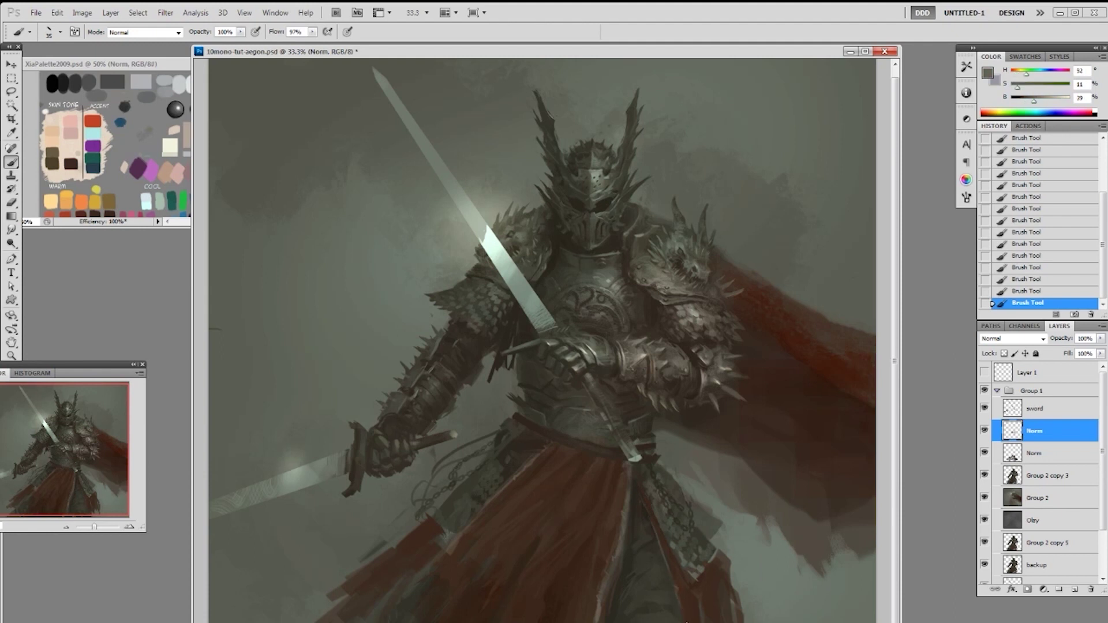
{"action": "left_click", "coordinate": [705, 540], "text": "alt"}
{"action": "left_click", "coordinate": [715, 551], "text": "alt"}
Paint the ragged lower corner of the left skirt armour with another brush preset and sampled tones
{"action": "left_click", "coordinate": [544, 443], "text": "alt"}
{"action": "right_click", "coordinate": [541, 457]}
{"action": "double_click", "coordinate": [638, 532]}
{"action": "left_click", "coordinate": [440, 526], "text": "alt"}
{"action": "left_click", "coordinate": [426, 524], "text": "alt"}
{"action": "left_click", "coordinate": [446, 532], "text": "alt"}
{"action": "left_click", "coordinate": [436, 520], "text": "alt"}
{"action": "left_click", "coordinate": [440, 527], "text": "alt"}
{"action": "left_click", "coordinate": [461, 522], "text": "alt"}
Shade the left skirt armour with a 30 px brush and sampled dark grey-greens
{"action": "right_click", "coordinate": [559, 515]}
{"action": "double_click", "coordinate": [613, 552]}
{"action": "left_click", "coordinate": [462, 497], "text": "alt"}
{"action": "left_click", "coordinate": [467, 493], "text": "alt"}
{"action": "left_click_drag", "start_coordinate": [453, 499], "coordinate": [430, 515]}
{"action": "left_click", "coordinate": [505, 458], "text": "alt"}
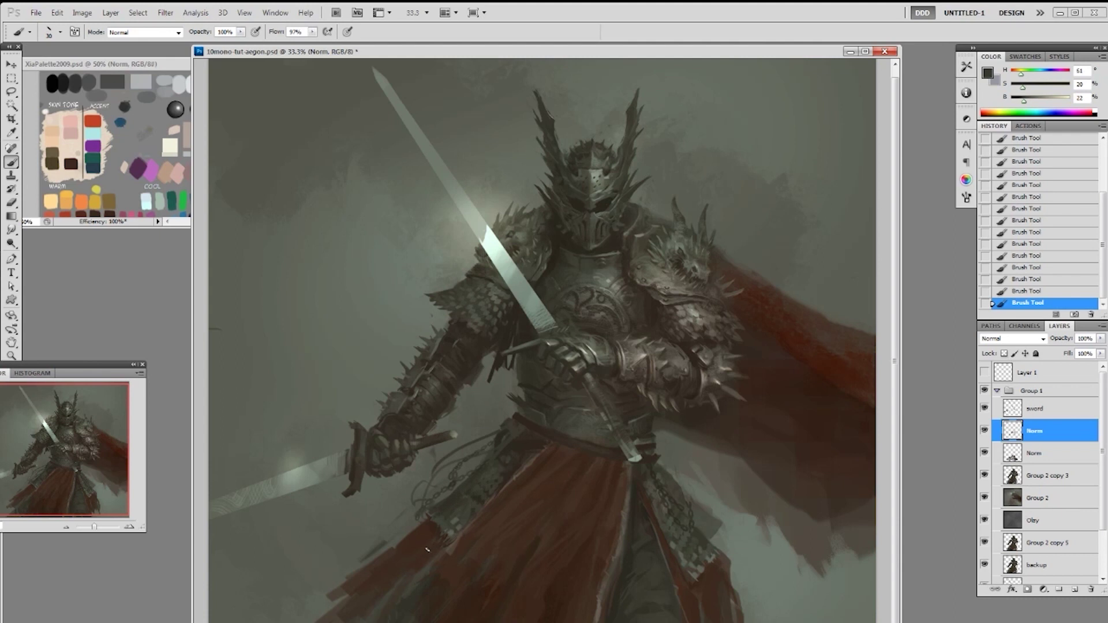
Erase stray paint along the outer edge of the left skirt armour on the Group 2 copy 3 layer
{"action": "key", "text": "e"}
{"action": "left_click", "coordinate": [1030, 476]}
{"action": "left_click_drag", "start_coordinate": [431, 501], "coordinate": [421, 513]}
{"action": "left_click_drag", "start_coordinate": [428, 505], "coordinate": [418, 517]}
Paint dark grey-green strokes at the left end of the belt on the Group 2 copy 3 layer
{"action": "key", "text": "b"}
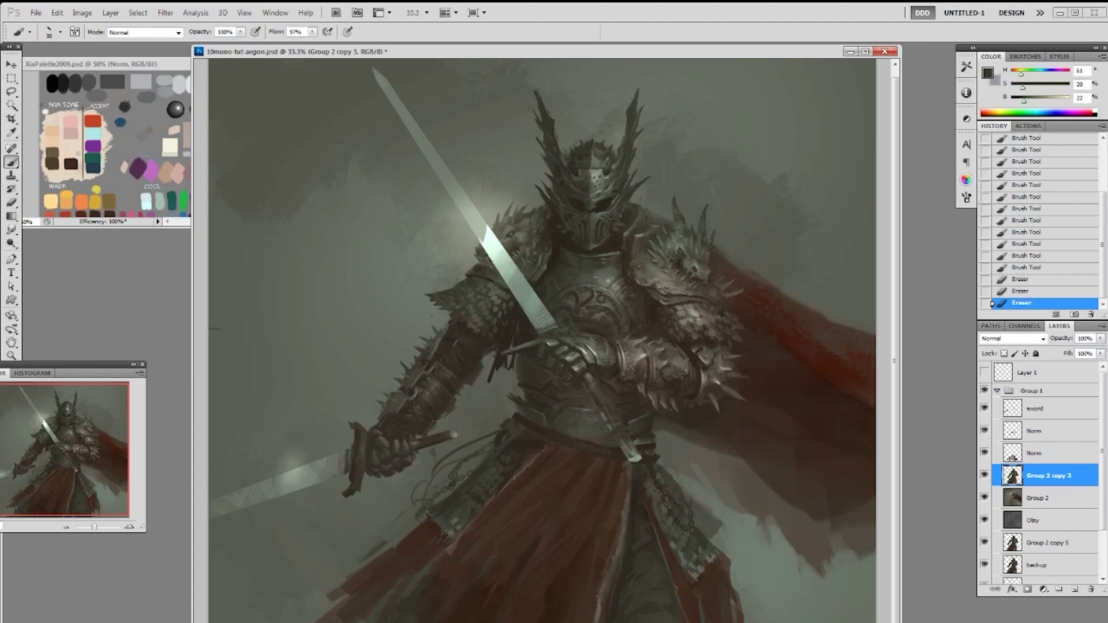
{"action": "left_click_drag", "start_coordinate": [510, 423], "coordinate": [499, 437]}
{"action": "left_click_drag", "start_coordinate": [506, 427], "coordinate": [497, 438]}
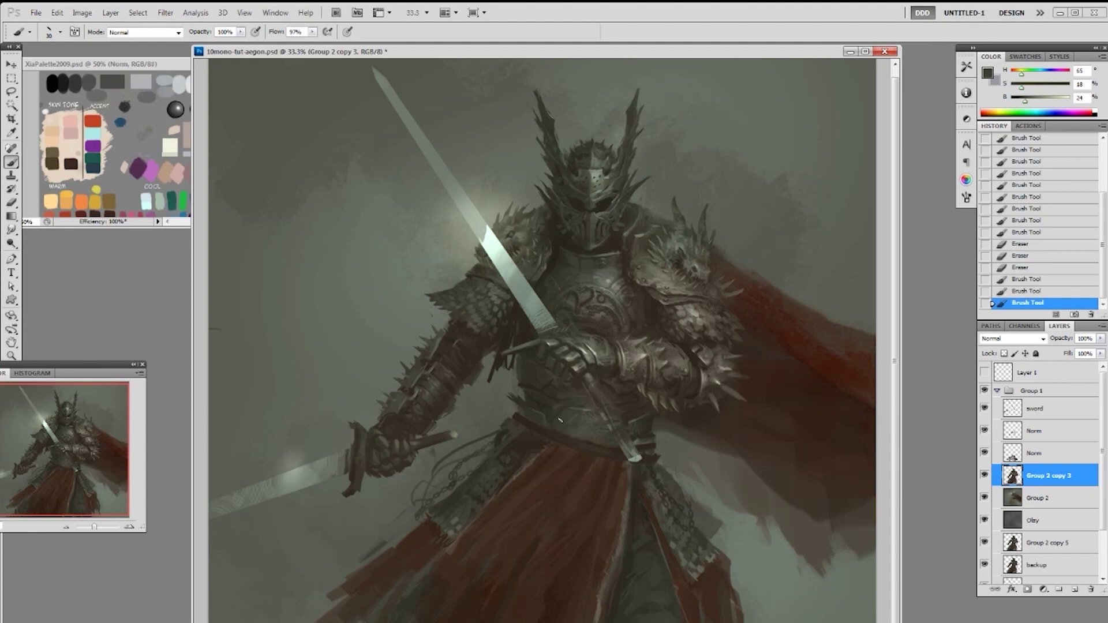
Merge the upper Norm layer into the Norm layer below and create a new layer named Norm above it
{"action": "left_click", "coordinate": [1048, 456]}
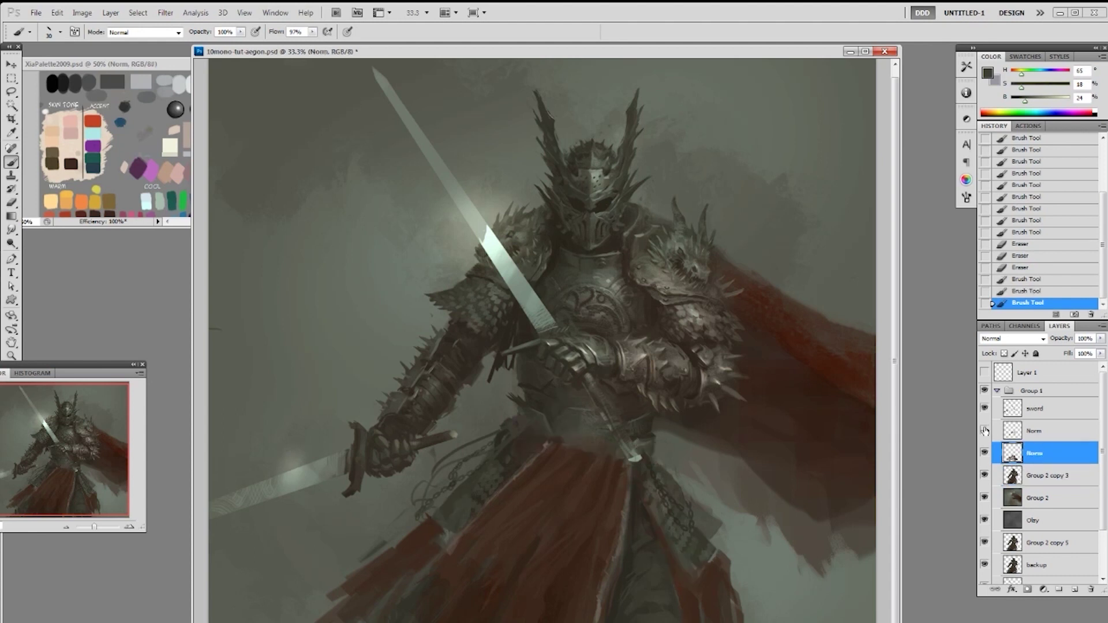
{"action": "key", "text": "ctrl+e"}
{"action": "left_click", "coordinate": [1038, 432]}
{"action": "key", "text": "F2"}
Paint dark red straps hanging between the lowered arm and the torso with a sampled red adjusted in saturation and brightness
{"action": "left_click", "coordinate": [569, 502], "text": "alt"}
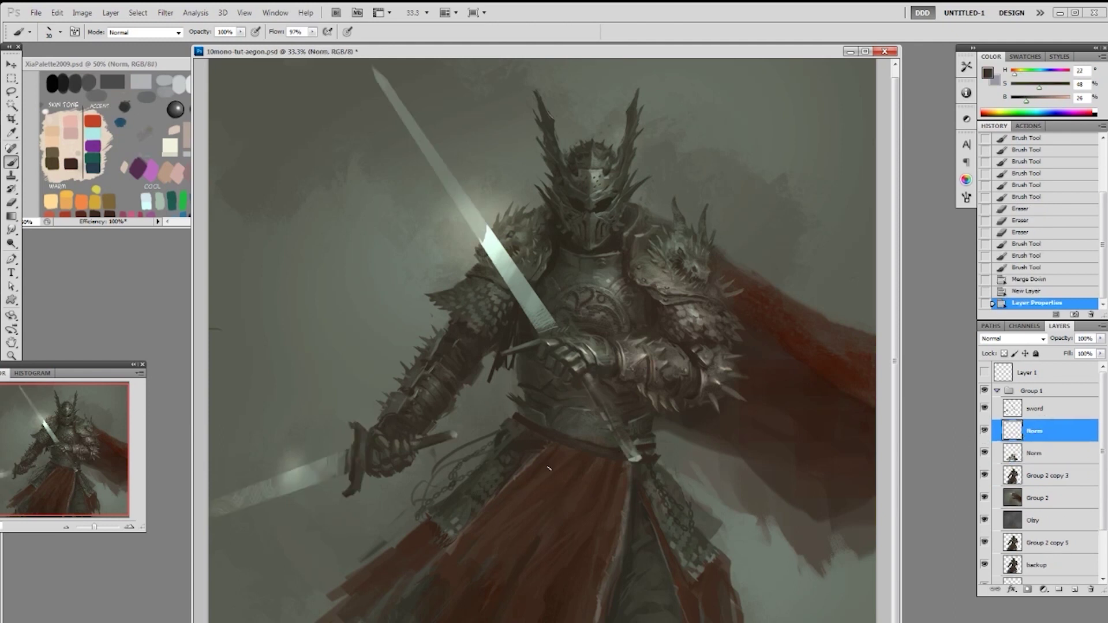
{"action": "left_click", "coordinate": [1046, 88]}
{"action": "left_click", "coordinate": [1028, 100]}
{"action": "left_click_drag", "start_coordinate": [517, 325], "coordinate": [513, 342]}
{"action": "left_click_drag", "start_coordinate": [514, 327], "coordinate": [505, 339]}
{"action": "left_click_drag", "start_coordinate": [512, 324], "coordinate": [502, 346]}
{"action": "left_click_drag", "start_coordinate": [506, 330], "coordinate": [506, 347]}
{"action": "left_click_drag", "start_coordinate": [504, 350], "coordinate": [503, 365]}
{"action": "left_click_drag", "start_coordinate": [511, 353], "coordinate": [506, 364]}
{"action": "left_click", "coordinate": [506, 364]}
Paint orange accents between the plates of the lowered arm with the palette orange and a 50 px brush at 50% opacity
{"action": "left_click", "coordinate": [83, 201], "text": "alt"}
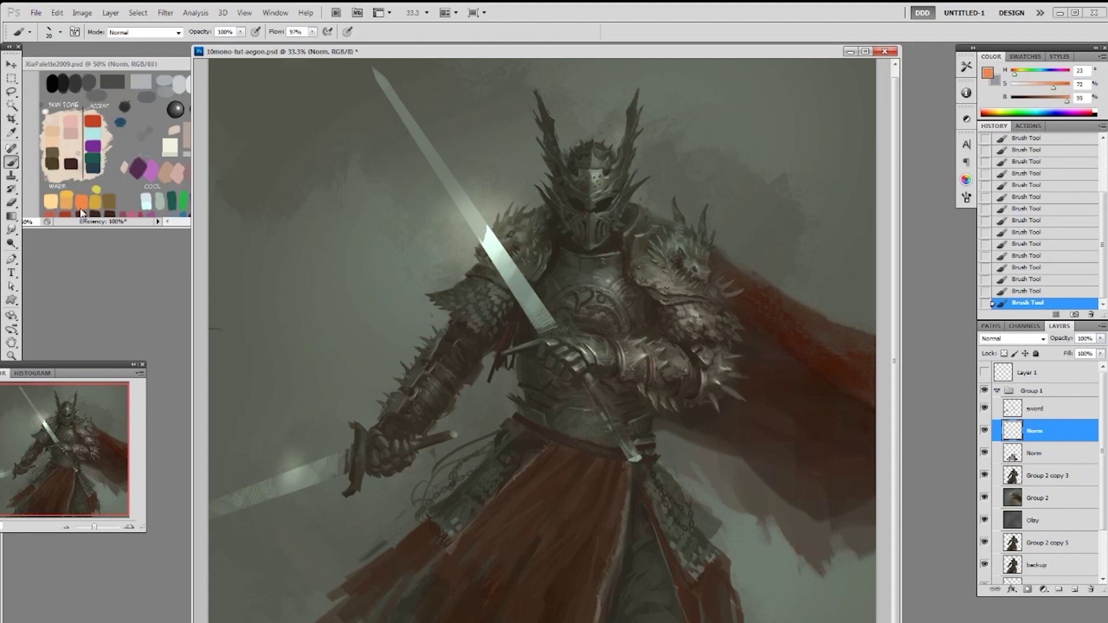
{"action": "key", "text": "5"}
{"action": "right_click", "coordinate": [487, 356]}
{"action": "double_click", "coordinate": [583, 431]}
{"action": "right_click", "coordinate": [610, 289]}
{"action": "left_click", "coordinate": [703, 419]}
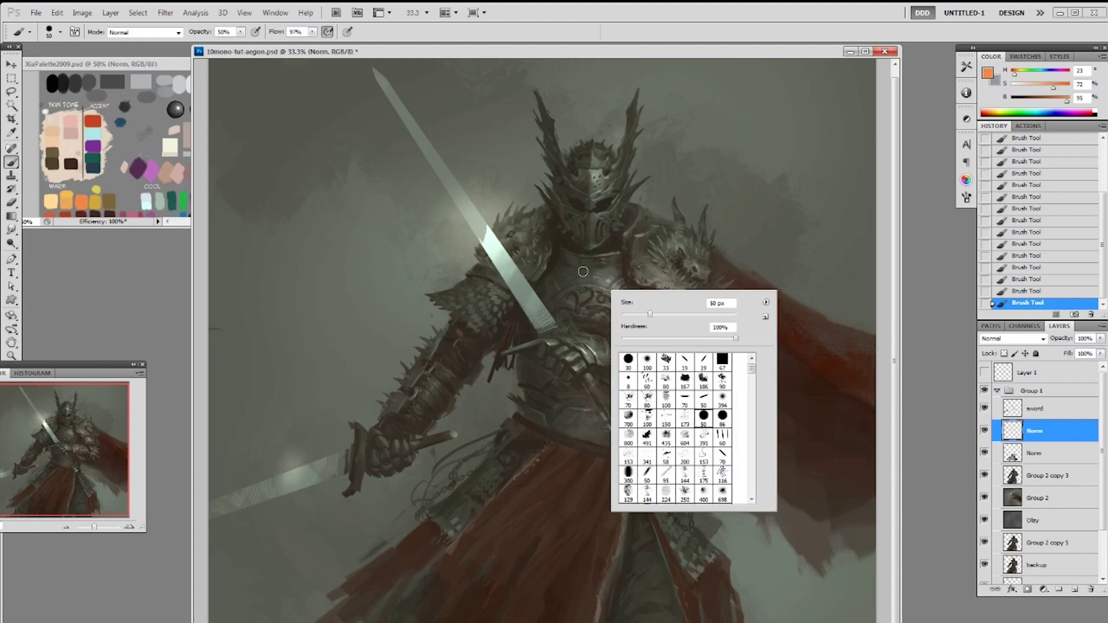
{"action": "key", "text": "Return"}
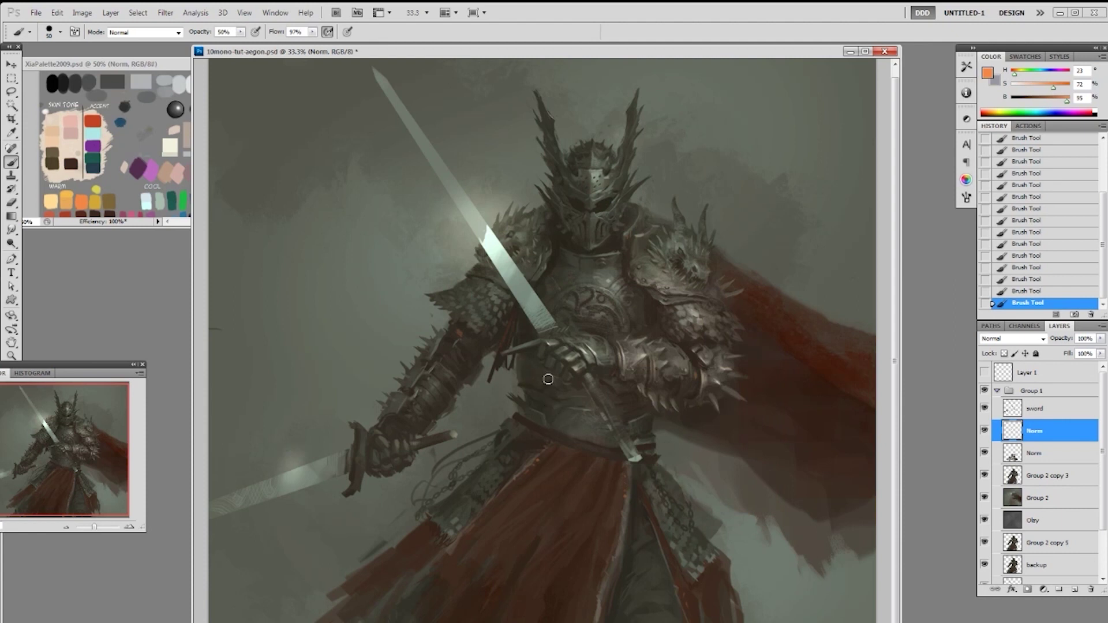
Paint a teal accent on the cloth strip below the sword pommel with a 19 px brush and the palette teal
{"action": "right_click", "coordinate": [584, 337]}
{"action": "left_click", "coordinate": [730, 345]}
{"action": "key", "text": "Return"}
{"action": "left_click", "coordinate": [181, 184]}
{"action": "left_click_drag", "start_coordinate": [247, 123], "coordinate": [248, 137]}
{"action": "left_click", "coordinate": [177, 161], "text": "alt"}
{"action": "left_click", "coordinate": [700, 392]}
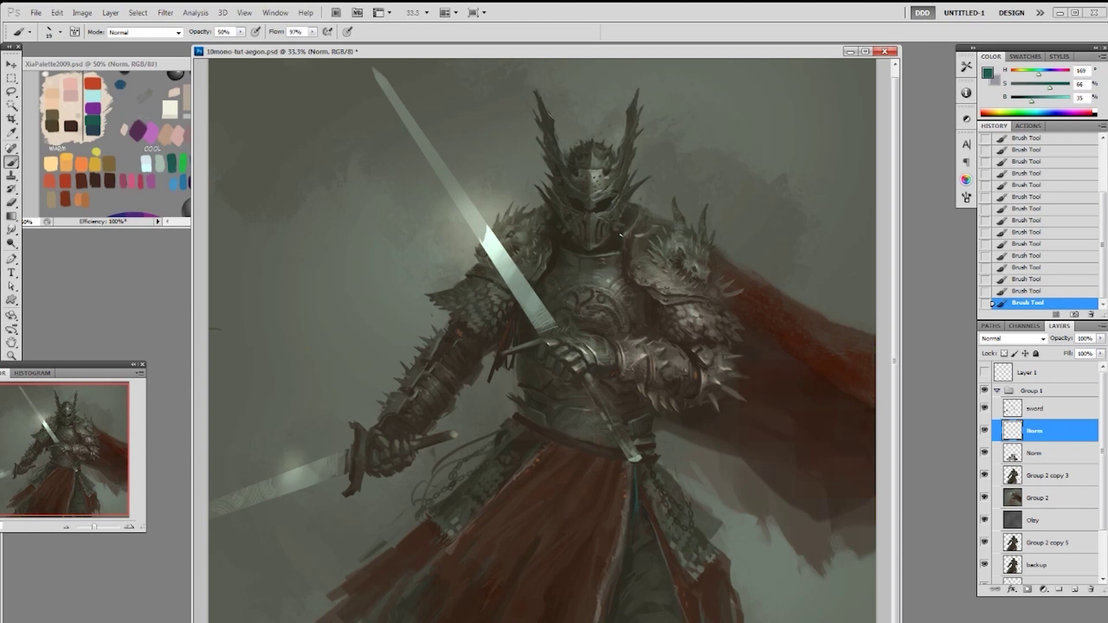
Paint two thin orange cords hanging down the breastplate with the palette orange and sampled darker tones
{"action": "left_click", "coordinate": [53, 182], "text": "alt"}
{"action": "left_click", "coordinate": [83, 165], "text": "alt"}
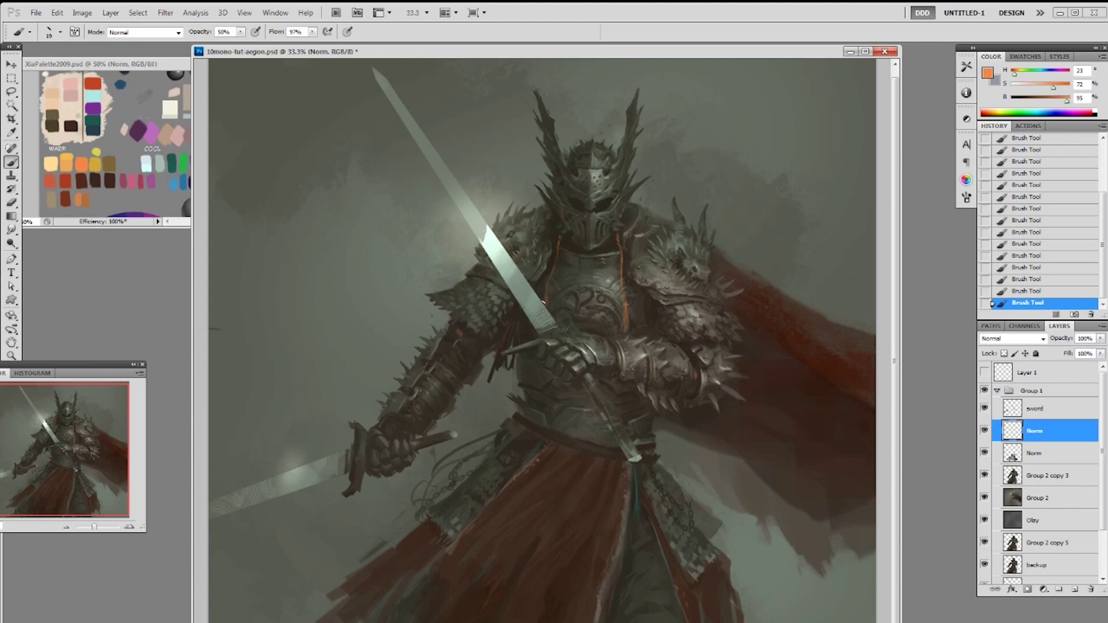
{"action": "left_click", "coordinate": [1043, 98]}
{"action": "left_click", "coordinate": [1055, 87]}
{"action": "left_click", "coordinate": [619, 266], "text": "alt"}
{"action": "left_click", "coordinate": [619, 283], "text": "alt"}
{"action": "left_click", "coordinate": [549, 285], "text": "alt"}
{"action": "left_click", "coordinate": [565, 240], "text": "alt"}
Detail the braided chest cords and add matching accents at the belt and wrist with darker and brighter palette oranges
{"action": "left_click", "coordinate": [82, 165], "text": "alt"}
{"action": "left_click_drag", "start_coordinate": [1054, 99], "coordinate": [1031, 101]}
{"action": "left_click", "coordinate": [88, 163], "text": "alt"}
{"action": "left_click", "coordinate": [558, 258], "text": "alt"}
{"action": "left_click", "coordinate": [550, 290], "text": "alt"}
{"action": "left_click", "coordinate": [546, 312], "text": "alt"}
{"action": "left_click", "coordinate": [86, 168], "text": "alt"}
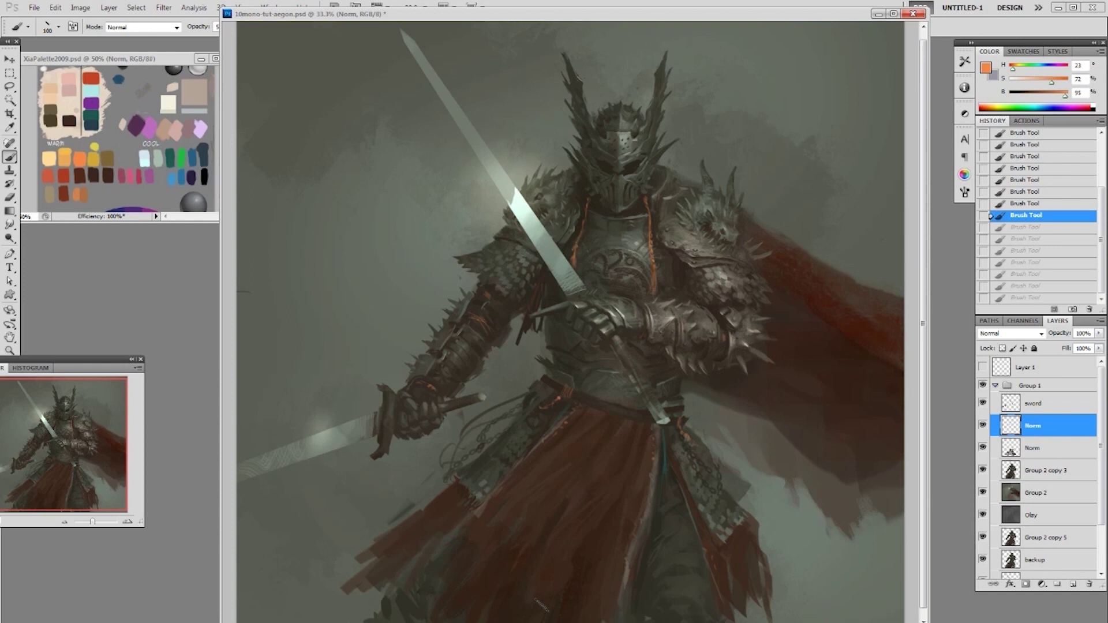
Select the flat 70 px brush preset, set its tip angle to -30°, and enlarge the brush
{"action": "right_click", "coordinate": [554, 605]}
{"action": "left_click", "coordinate": [642, 589]}
{"action": "left_click", "coordinate": [965, 193]}
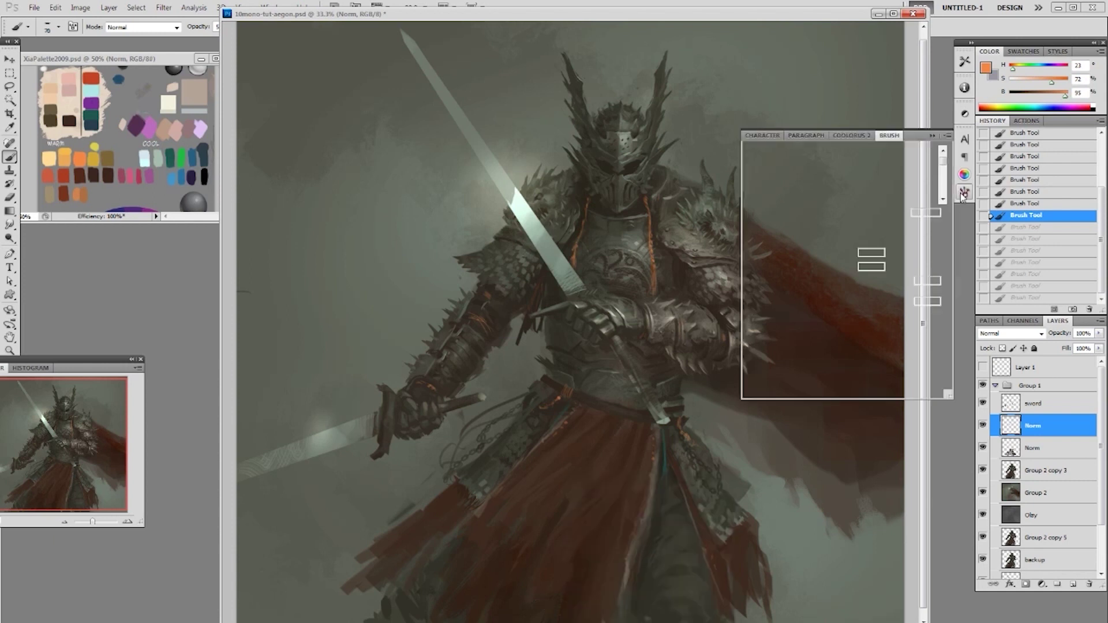
{"action": "left_click_drag", "start_coordinate": [920, 255], "coordinate": [934, 260]}
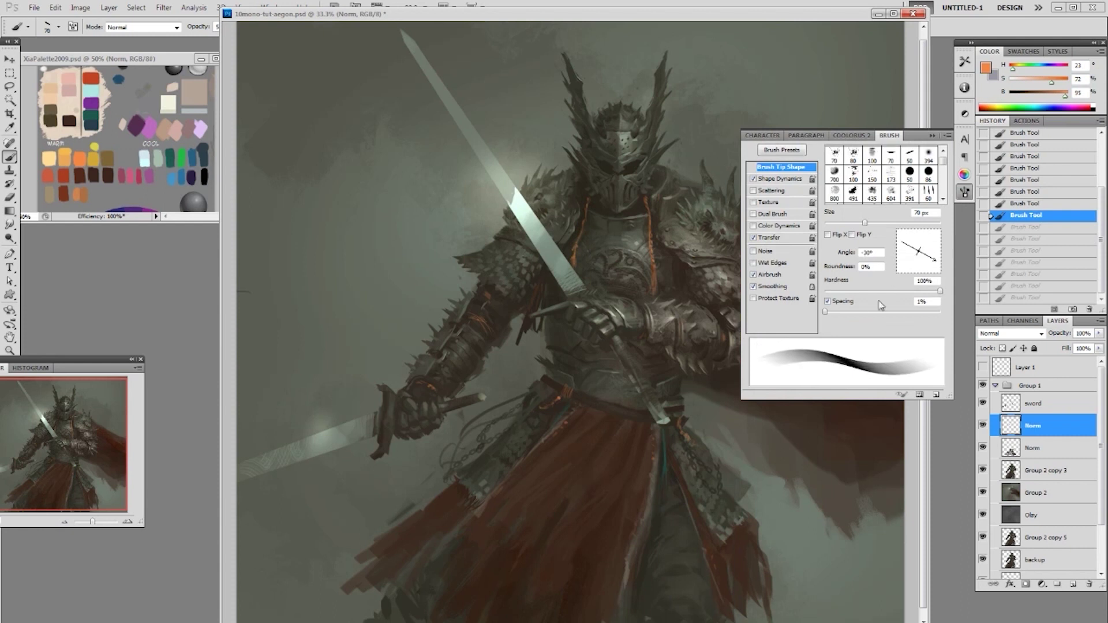
{"action": "key", "text": "]"}
{"action": "key", "text": "]"}
{"action": "key", "text": "]"}
{"action": "key", "text": "]"}
{"action": "key", "text": "]"}
Paint broad orange highlights down the waistcloth's folds, reducing the brush to 80 px and undoing unwanted strokes
{"action": "mouse_move", "coordinate": [526, 612]}
{"action": "left_mouse_down"}
{"action": "mouse_move", "coordinate": [566, 551]}
{"action": "mouse_move", "coordinate": [530, 594]}
{"action": "left_mouse_up"}
{"action": "key", "text": "ctrl+z"}
{"action": "left_click_drag", "start_coordinate": [578, 523], "coordinate": [570, 565]}
{"action": "mouse_move", "coordinate": [478, 590]}
{"action": "left_mouse_down"}
{"action": "mouse_move", "coordinate": [517, 546]}
{"action": "mouse_move", "coordinate": [501, 578]}
{"action": "mouse_move", "coordinate": [482, 598]}
{"action": "mouse_move", "coordinate": [552, 491]}
{"action": "mouse_move", "coordinate": [521, 563]}
{"action": "mouse_move", "coordinate": [520, 549]}
{"action": "mouse_move", "coordinate": [498, 605]}
{"action": "left_mouse_up"}
{"action": "key", "text": "bracketleft"}
{"action": "key", "text": "bracketleft"}
{"action": "key", "text": "bracketleft"}
{"action": "key", "text": "bracketleft"}
{"action": "key", "text": "ctrl+z"}
{"action": "left_click_drag", "start_coordinate": [601, 579], "coordinate": [632, 491]}
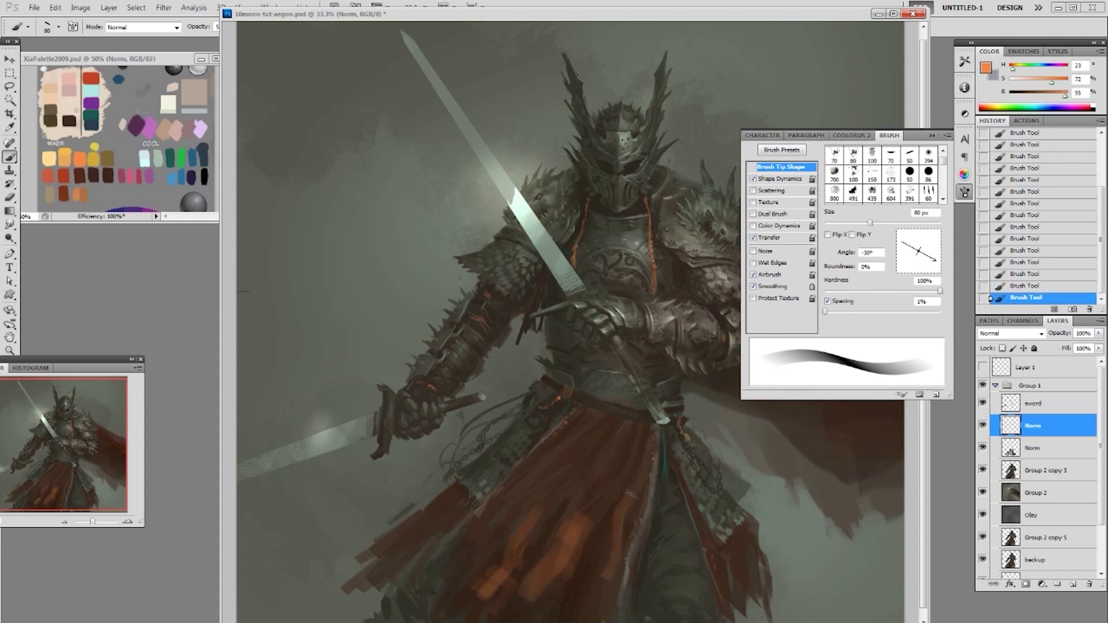
Add textured orange strokes to the waistcloth with the 50 px brush preset
{"action": "right_click", "coordinate": [493, 538]}
{"action": "left_click", "coordinate": [664, 586]}
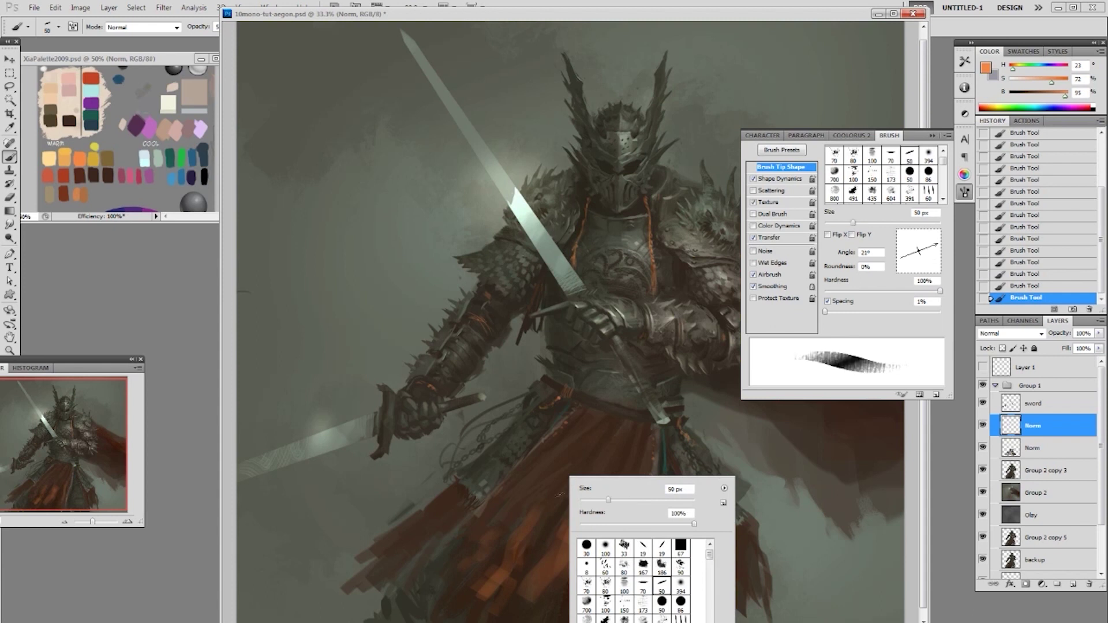
{"action": "left_click", "coordinate": [523, 538]}
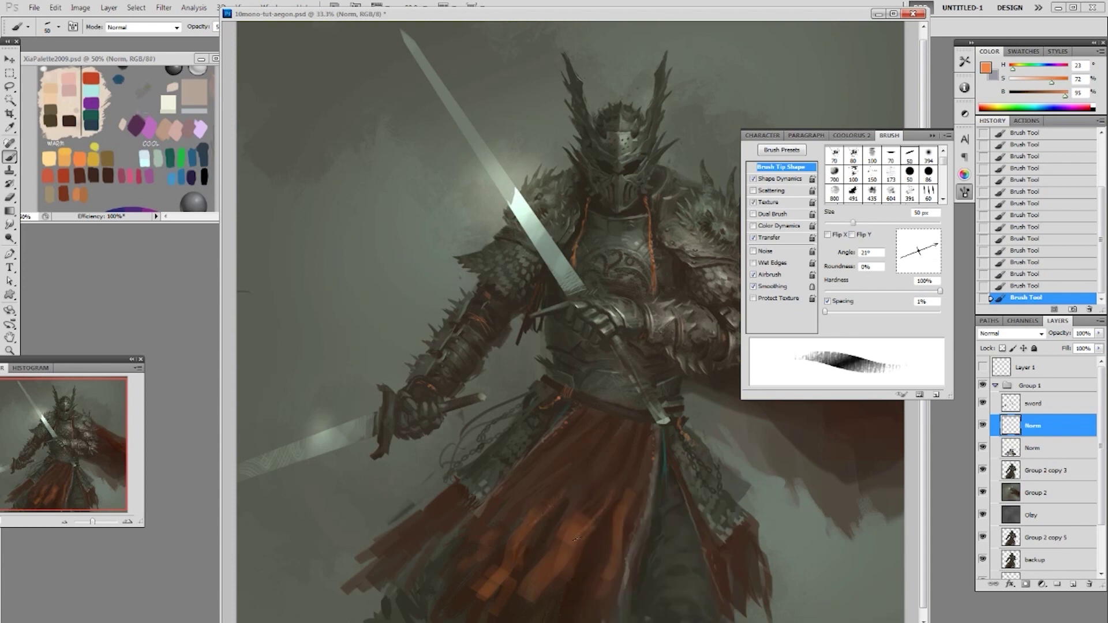
Step back and forth through the recent brush-stroke history states to compare the waistcloth's orange highlights
{"action": "left_click", "coordinate": [1031, 287]}
{"action": "left_click", "coordinate": [1044, 262]}
{"action": "left_click", "coordinate": [1050, 238]}
{"action": "left_click", "coordinate": [1047, 261]}
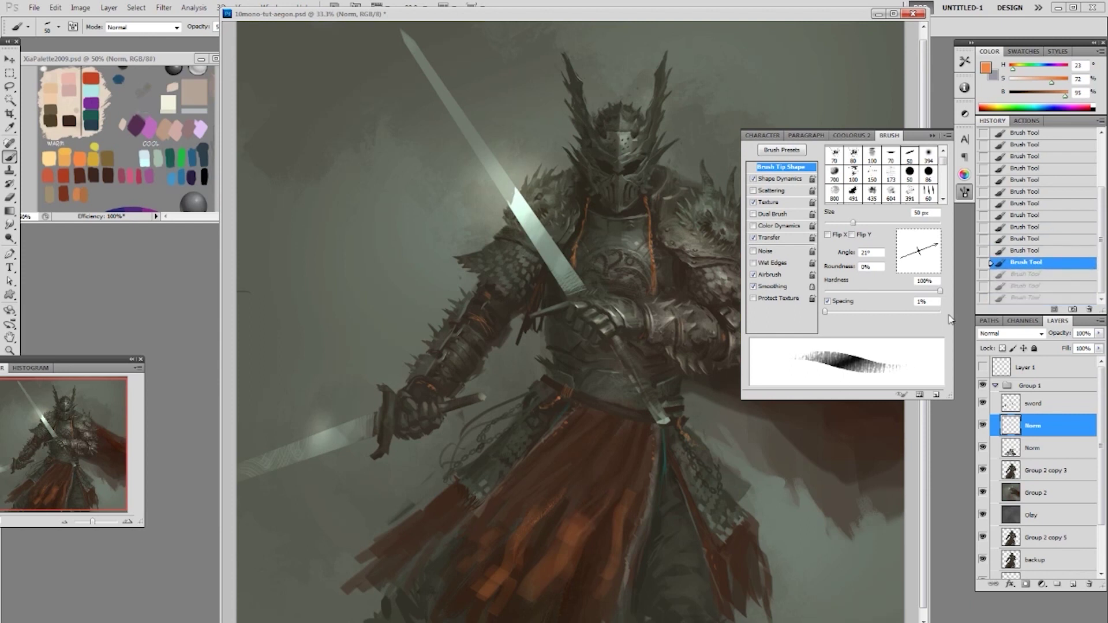
{"action": "left_click", "coordinate": [1028, 254]}
{"action": "left_click", "coordinate": [1030, 297]}
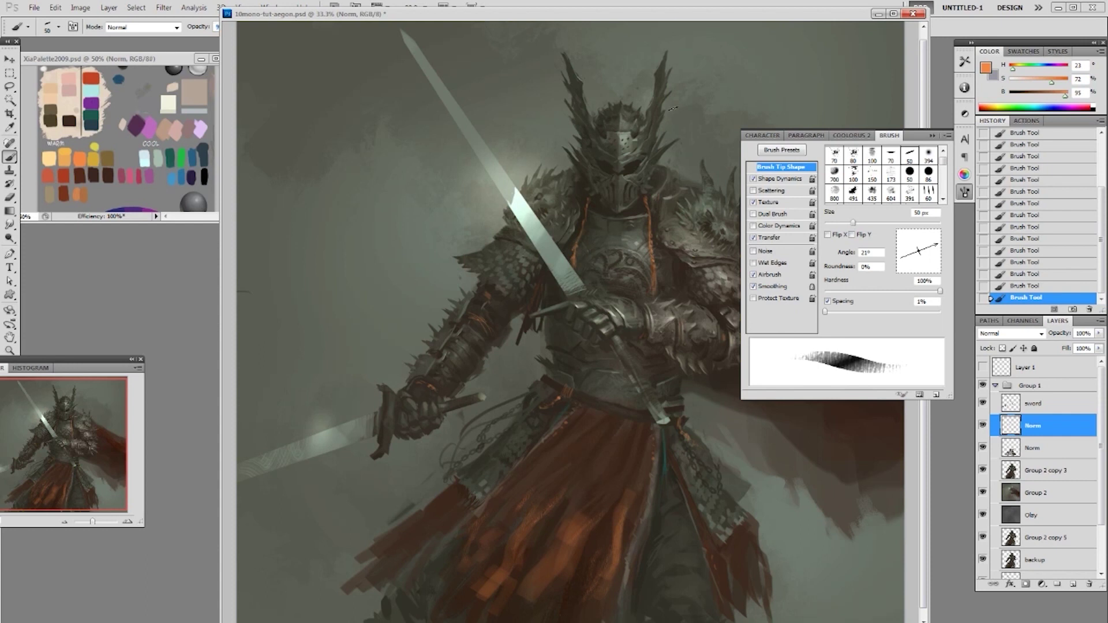
Switch to the angled 19 px brush preset at 100% opacity and enlarge it to 70 px
{"action": "left_click_drag", "start_coordinate": [669, 17], "coordinate": [644, 51]}
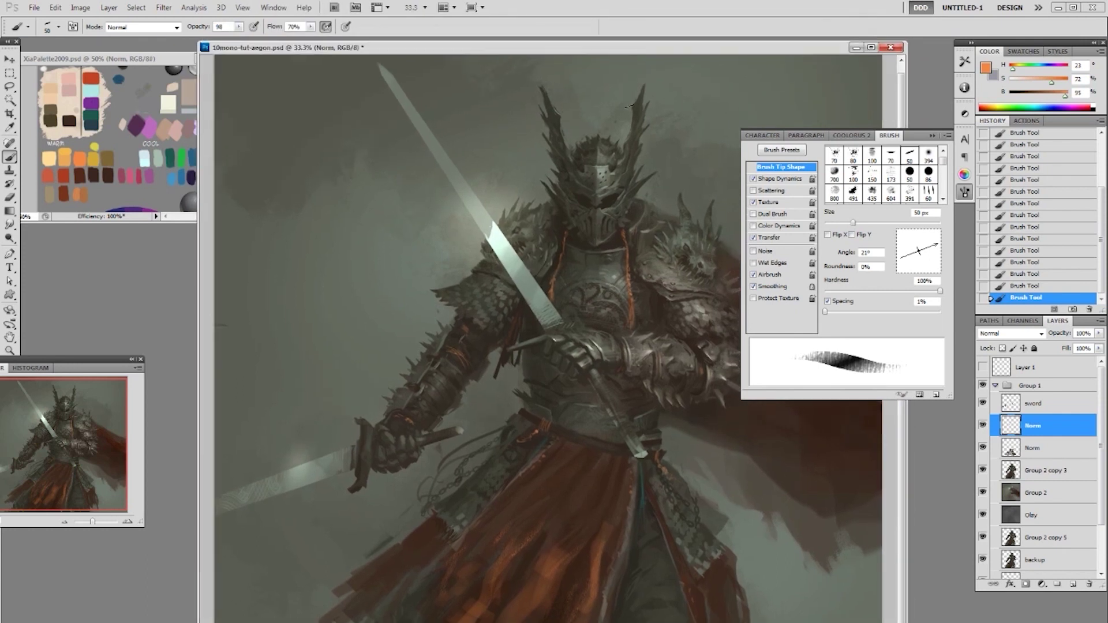
{"action": "right_click", "coordinate": [611, 119]}
{"action": "double_click", "coordinate": [710, 231]}
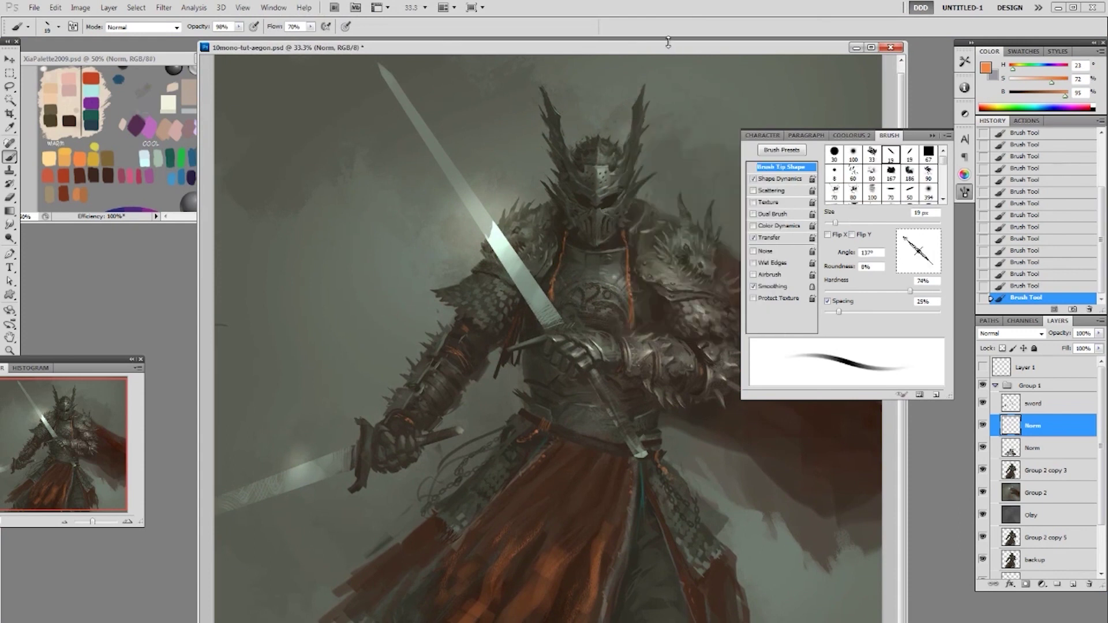
{"action": "key", "text": "Return"}
{"action": "type", "text": "0"}
{"action": "left_click", "coordinate": [652, 346]}
{"action": "key", "text": "Return"}
{"action": "left_click_drag", "start_coordinate": [672, 49], "coordinate": [665, 28]}
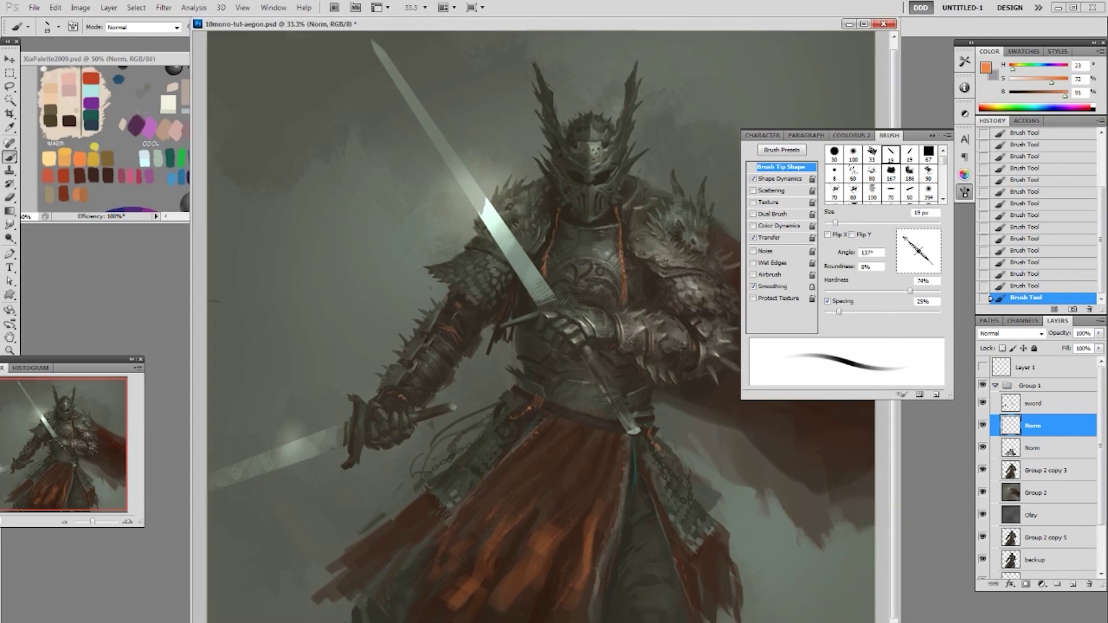
{"action": "key", "text": "bracketright"}
{"action": "key", "text": "bracketright"}
{"action": "key", "text": "bracketright"}
{"action": "key", "text": "bracketright"}
{"action": "key", "text": "bracketright"}
{"action": "key", "text": "bracketright"}
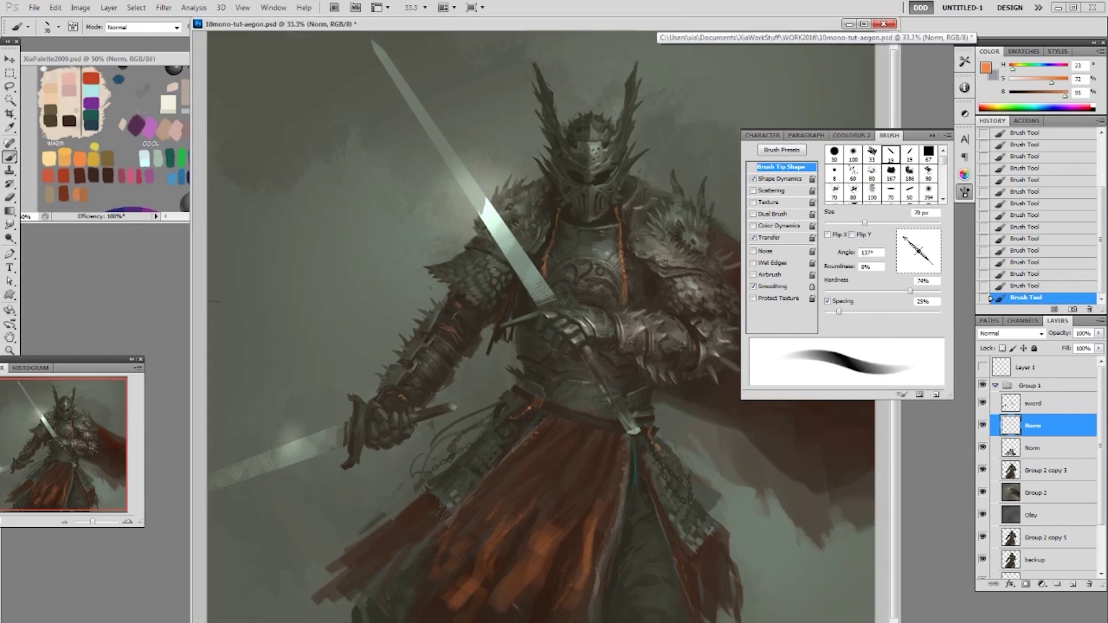
Reposition the document window and paint the waistcloth's lower folds with sampled orange-browns, undoing a stray stroke and reducing the brush to 40 px
{"action": "left_click_drag", "start_coordinate": [355, 27], "coordinate": [338, 64]}
{"action": "left_click_drag", "start_coordinate": [515, 614], "coordinate": [501, 622]}
{"action": "key", "text": "ctrl+z"}
{"action": "left_click", "coordinate": [517, 608], "text": "alt"}
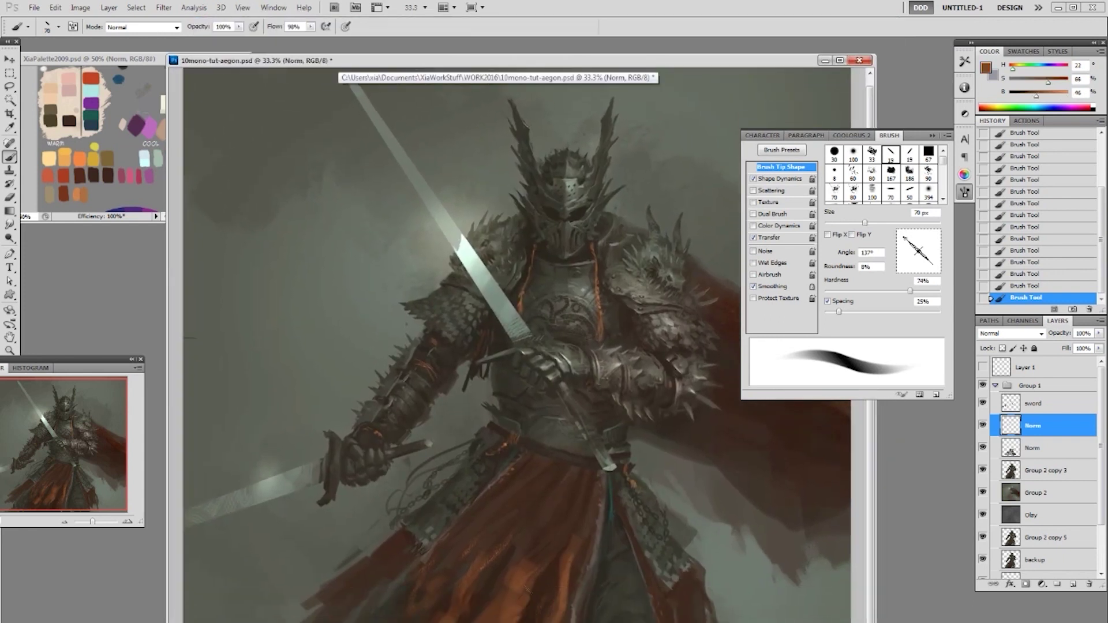
{"action": "key", "text": "bracketleft"}
{"action": "key", "text": "bracketleft"}
{"action": "key", "text": "bracketleft"}
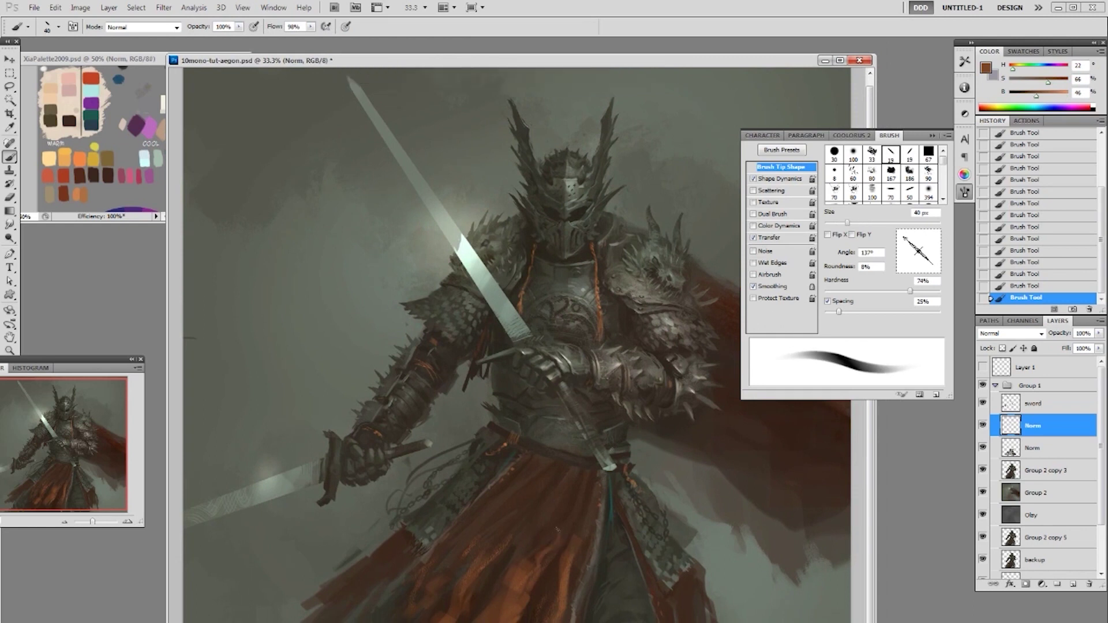
{"action": "left_click", "coordinate": [529, 560], "text": "alt"}
{"action": "left_click", "coordinate": [525, 558], "text": "alt"}
{"action": "left_click", "coordinate": [566, 573], "text": "alt"}
{"action": "left_click", "coordinate": [583, 533], "text": "alt"}
Erase small gaps into the orange highlights on the waistcloth's inner edge with the 45 px eraser to shape pointed flame tips
{"action": "key", "text": "e"}
{"action": "left_click_drag", "start_coordinate": [577, 545], "coordinate": [570, 562]}
{"action": "left_click_drag", "start_coordinate": [573, 553], "coordinate": [569, 562]}
{"action": "left_click_drag", "start_coordinate": [573, 554], "coordinate": [568, 564]}
{"action": "left_click_drag", "start_coordinate": [568, 556], "coordinate": [567, 562]}
{"action": "left_click_drag", "start_coordinate": [566, 554], "coordinate": [566, 560]}
{"action": "left_click", "coordinate": [565, 560]}
{"action": "left_click", "coordinate": [566, 559]}
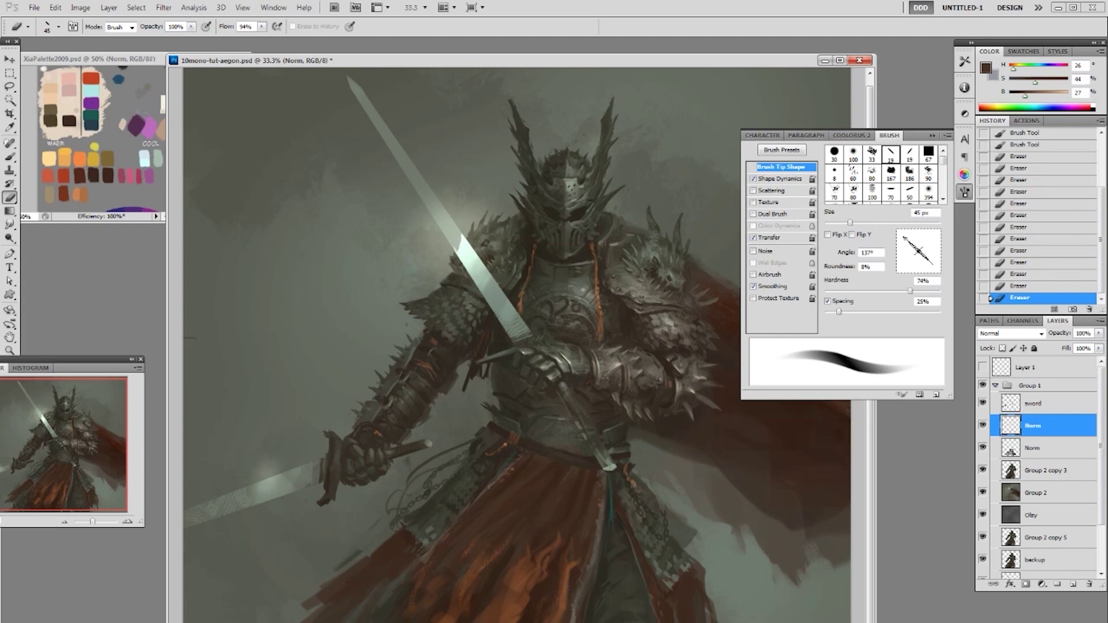
Paint short flame licks along the waistcloth's inner folds with a sampled brown and the 40 px brush, undoing the first stroke
{"action": "key", "text": "b"}
{"action": "left_click", "coordinate": [565, 560]}
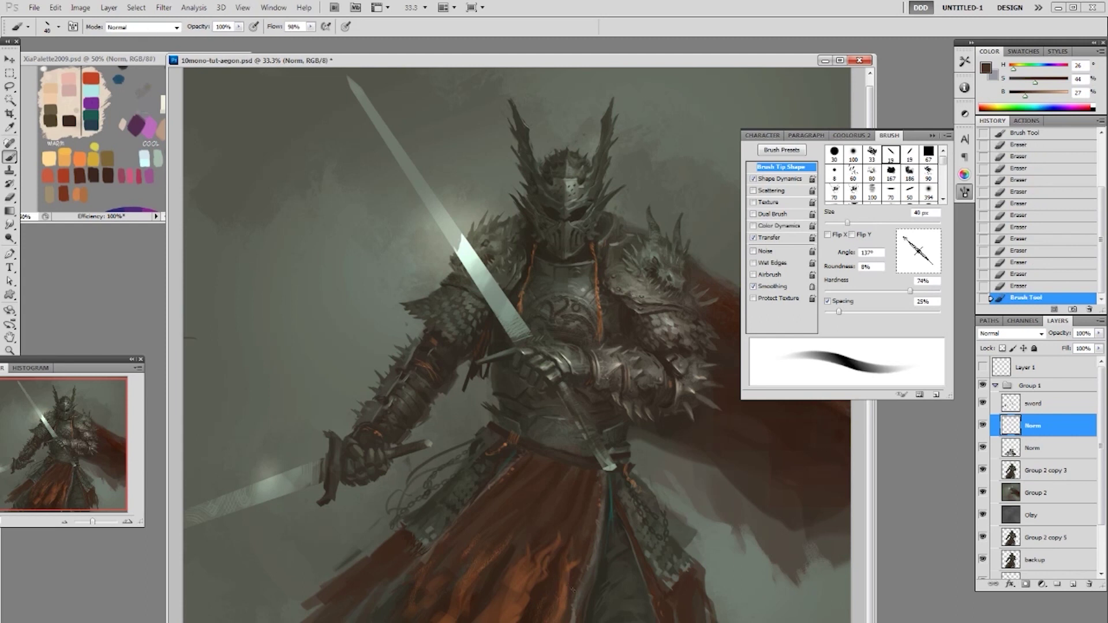
{"action": "key", "text": "ctrl+z"}
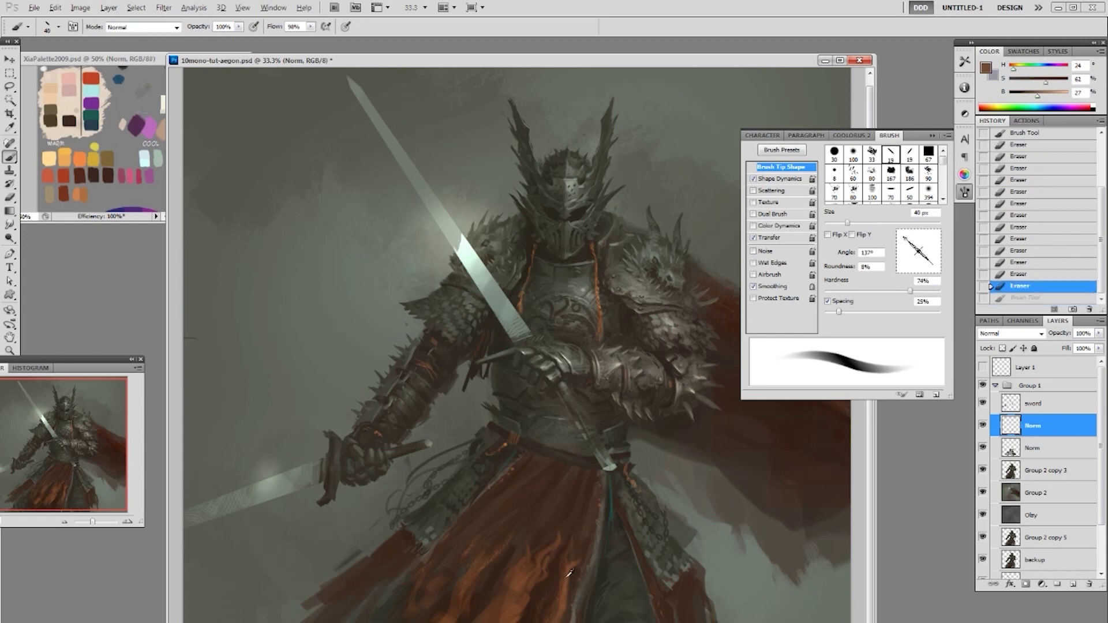
{"action": "left_click", "coordinate": [568, 577], "text": "alt"}
{"action": "left_click", "coordinate": [568, 578]}
{"action": "left_click", "coordinate": [570, 582]}
{"action": "left_click", "coordinate": [571, 584]}
{"action": "left_click", "coordinate": [557, 541]}
{"action": "left_click", "coordinate": [556, 538]}
Erase along the central flame highlights to narrow their tips and edges
{"action": "key", "text": "e"}
{"action": "left_click_drag", "start_coordinate": [554, 534], "coordinate": [547, 550]}
{"action": "mouse_move", "coordinate": [548, 540]}
{"action": "left_mouse_down"}
{"action": "mouse_move", "coordinate": [502, 587]}
{"action": "mouse_move", "coordinate": [513, 609]}
{"action": "left_mouse_up"}
{"action": "left_click", "coordinate": [544, 545]}
Paint flame strokes in sampled orange-browns at the waistcloth's lower centre and mid folds, shrinking the brush to 25 px and undoing unwanted strokes
{"action": "key", "text": "b"}
{"action": "left_click", "coordinate": [514, 603], "text": "alt"}
{"action": "mouse_move", "coordinate": [512, 601]}
{"action": "left_mouse_down"}
{"action": "mouse_move", "coordinate": [537, 609]}
{"action": "mouse_move", "coordinate": [524, 611]}
{"action": "left_mouse_up"}
{"action": "left_click", "coordinate": [532, 604], "text": "alt"}
{"action": "key", "text": "e"}
{"action": "key", "text": "b"}
{"action": "key", "text": "ctrl+z"}
{"action": "key", "text": "bracketleft"}
{"action": "key", "text": "bracketleft"}
{"action": "key", "text": "bracketleft"}
{"action": "mouse_move", "coordinate": [498, 553]}
{"action": "left_mouse_down"}
{"action": "mouse_move", "coordinate": [508, 537]}
{"action": "mouse_move", "coordinate": [504, 548]}
{"action": "left_mouse_up"}
{"action": "key", "text": "ctrl+z"}
{"action": "left_click", "coordinate": [503, 545], "text": "alt"}
{"action": "mouse_move", "coordinate": [509, 536]}
{"action": "left_mouse_down"}
{"action": "mouse_move", "coordinate": [506, 547]}
{"action": "mouse_move", "coordinate": [538, 542]}
{"action": "mouse_move", "coordinate": [531, 555]}
{"action": "mouse_move", "coordinate": [476, 559]}
{"action": "mouse_move", "coordinate": [487, 559]}
{"action": "left_mouse_up"}
Carve the mid-fold flames into thin curves with a smaller eraser at 100% opacity, undoing the first stroke
{"action": "key", "text": "e"}
{"action": "key", "text": "bracketleft"}
{"action": "key", "text": "bracketleft"}
{"action": "key", "text": "bracketleft"}
{"action": "key", "text": "bracketleft"}
{"action": "key", "text": "0"}
{"action": "key", "text": "ctrl+z"}
{"action": "left_click_drag", "start_coordinate": [493, 547], "coordinate": [499, 557]}
{"action": "left_click_drag", "start_coordinate": [506, 548], "coordinate": [500, 563]}
{"action": "mouse_move", "coordinate": [504, 553]}
{"action": "left_mouse_down"}
{"action": "mouse_move", "coordinate": [473, 593]}
{"action": "mouse_move", "coordinate": [476, 583]}
{"action": "left_mouse_up"}
Paint a slender curling flame up the waistcloth's middle fold with short strokes of the 25 px brush
{"action": "key", "text": "b"}
{"action": "mouse_move", "coordinate": [483, 562]}
{"action": "left_mouse_down"}
{"action": "mouse_move", "coordinate": [478, 572]}
{"action": "mouse_move", "coordinate": [476, 554]}
{"action": "left_mouse_up"}
{"action": "left_click", "coordinate": [474, 542]}
{"action": "left_click", "coordinate": [476, 539]}
{"action": "left_click", "coordinate": [478, 537]}
{"action": "left_click", "coordinate": [479, 534]}
{"action": "left_click", "coordinate": [482, 532]}
{"action": "left_click", "coordinate": [483, 530]}
{"action": "left_click", "coordinate": [483, 530]}
{"action": "left_click", "coordinate": [486, 528]}
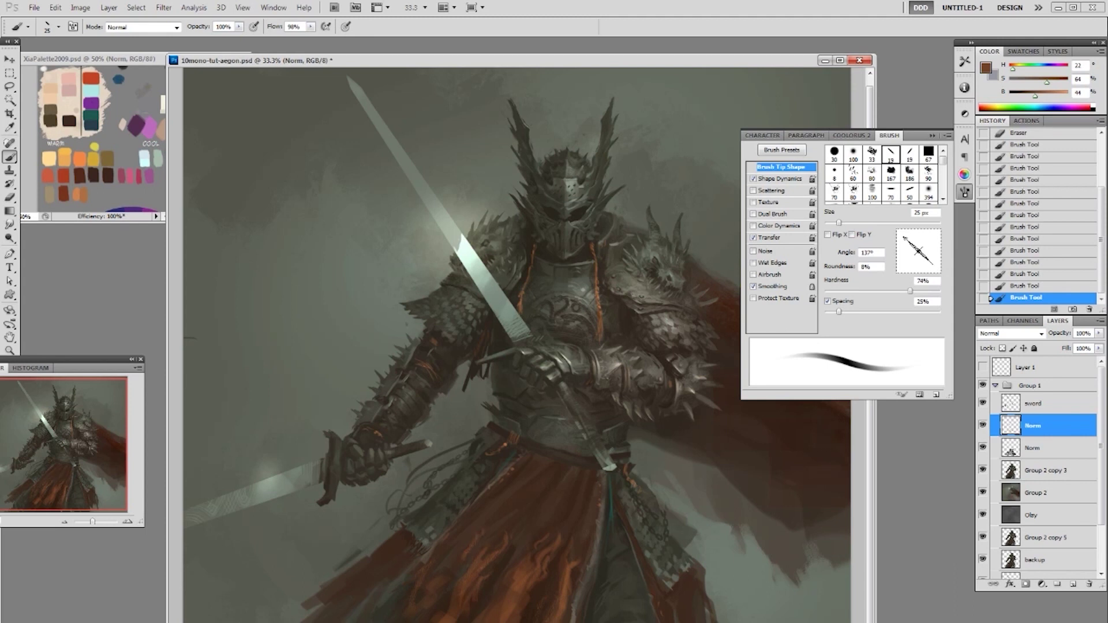
Return to an earlier brush-stroke history state and repaint the tip of the slender flame
{"action": "left_click", "coordinate": [1033, 263]}
{"action": "left_click", "coordinate": [1037, 238]}
{"action": "left_click_drag", "start_coordinate": [477, 535], "coordinate": [483, 534]}
{"action": "left_click_drag", "start_coordinate": [491, 524], "coordinate": [498, 537]}
Enlarge the brush to 175 px and paint the lower waistcloth flames with sampled orange-browns
{"action": "left_click", "coordinate": [459, 602], "text": "alt"}
{"action": "key", "text": "bracketright"}
{"action": "key", "text": "bracketright"}
{"action": "left_click", "coordinate": [453, 581], "text": "alt"}
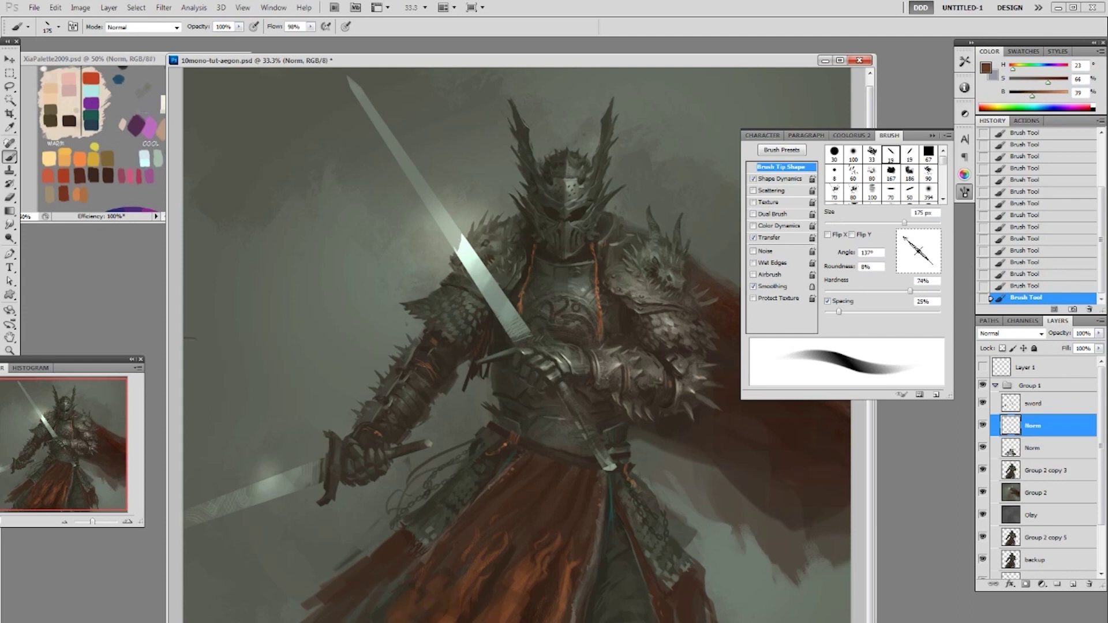
{"action": "left_click", "coordinate": [467, 611], "text": "alt"}
{"action": "left_click", "coordinate": [510, 608], "text": "alt"}
{"action": "left_click", "coordinate": [548, 603], "text": "alt"}
{"action": "left_click", "coordinate": [525, 605], "text": "alt"}
Erase curved gaps across the lower flame pattern with the 25 px eraser to separate the individual flames
{"action": "key", "text": "e"}
{"action": "left_click", "coordinate": [522, 575]}
{"action": "left_click_drag", "start_coordinate": [526, 571], "coordinate": [521, 585]}
{"action": "left_click_drag", "start_coordinate": [524, 582], "coordinate": [519, 597]}
{"action": "mouse_move", "coordinate": [521, 593]}
{"action": "left_mouse_down"}
{"action": "mouse_move", "coordinate": [516, 608]}
{"action": "mouse_move", "coordinate": [514, 598]}
{"action": "left_mouse_up"}
{"action": "left_click_drag", "start_coordinate": [513, 595], "coordinate": [501, 590]}
{"action": "left_click_drag", "start_coordinate": [499, 581], "coordinate": [496, 589]}
{"action": "left_click_drag", "start_coordinate": [494, 580], "coordinate": [492, 588]}
{"action": "left_click_drag", "start_coordinate": [490, 580], "coordinate": [482, 585]}
{"action": "left_click_drag", "start_coordinate": [479, 576], "coordinate": [477, 582]}
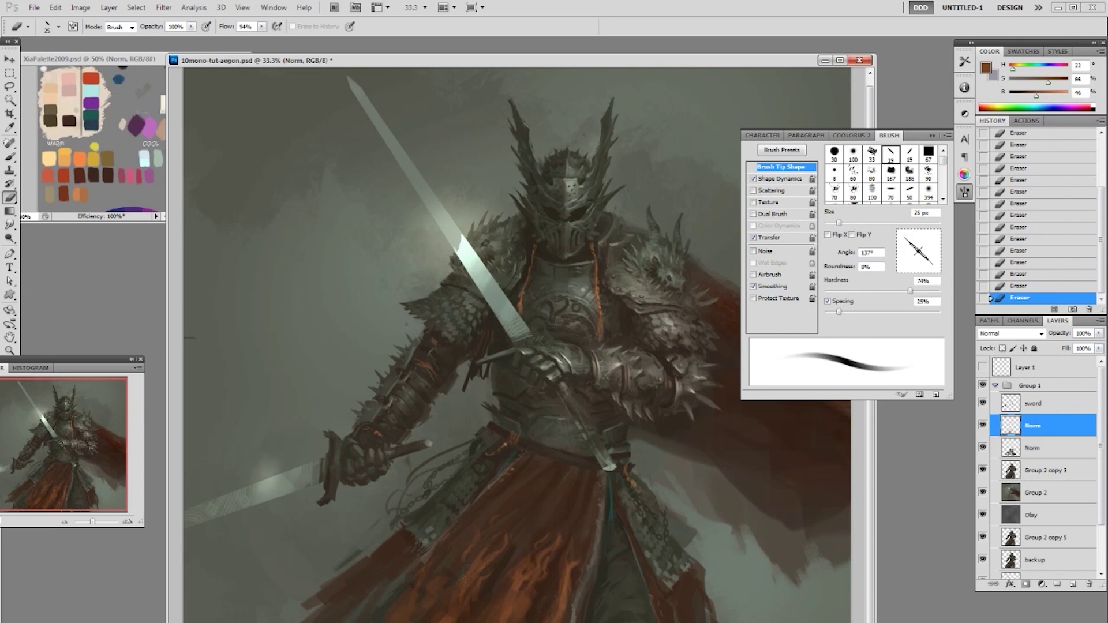
Undo an oversized stroke, set the brush to 80 px and paint a rising flame along the waistcloth's outer fold
{"action": "key", "text": "b"}
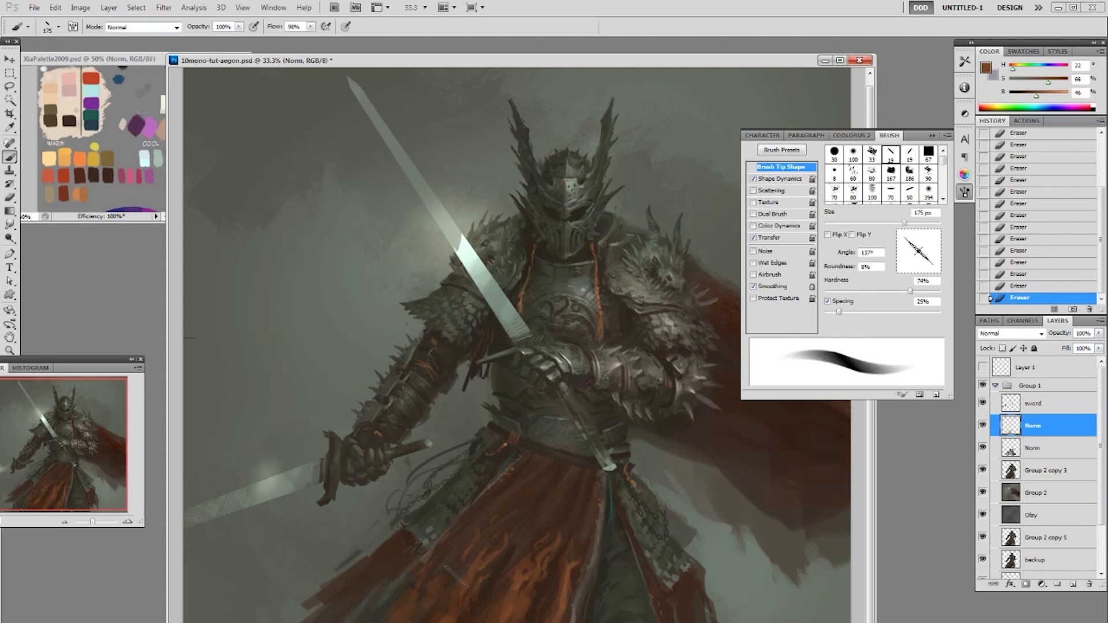
{"action": "left_click_drag", "start_coordinate": [463, 575], "coordinate": [448, 590]}
{"action": "key", "text": "ctrl+z"}
{"action": "key", "text": "bracketright"}
{"action": "key", "text": "bracketright"}
{"action": "key", "text": "bracketright"}
{"action": "key", "text": "bracketright"}
{"action": "left_click", "coordinate": [450, 580]}
{"action": "left_click", "coordinate": [447, 576]}
{"action": "left_click", "coordinate": [443, 572]}
{"action": "left_click", "coordinate": [440, 569]}
{"action": "left_click", "coordinate": [436, 566]}
{"action": "left_click", "coordinate": [434, 563]}
{"action": "left_click", "coordinate": [436, 562]}
{"action": "left_click", "coordinate": [436, 560]}
Erase around the outer flame's tip and the lower central flames to sharpen their shapes, undoing unwanted eraser strokes
{"action": "key", "text": "e"}
{"action": "left_click", "coordinate": [440, 559]}
{"action": "key", "text": "ctrl+z"}
{"action": "left_click_drag", "start_coordinate": [442, 561], "coordinate": [452, 572]}
{"action": "left_click_drag", "start_coordinate": [448, 565], "coordinate": [454, 571]}
{"action": "left_click_drag", "start_coordinate": [450, 567], "coordinate": [454, 571]}
{"action": "left_click", "coordinate": [447, 555]}
{"action": "left_click", "coordinate": [449, 554]}
{"action": "left_click", "coordinate": [450, 554]}
{"action": "left_click", "coordinate": [450, 553]}
{"action": "left_click_drag", "start_coordinate": [533, 607], "coordinate": [499, 609]}
{"action": "key", "text": "ctrl+z"}
{"action": "left_click_drag", "start_coordinate": [501, 604], "coordinate": [498, 609]}
Paint brighter flame strokes at the waistcloth's lower centre with sampled oranges and the 80 px brush
{"action": "key", "text": "b"}
{"action": "left_click", "coordinate": [556, 613]}
{"action": "left_click", "coordinate": [541, 615]}
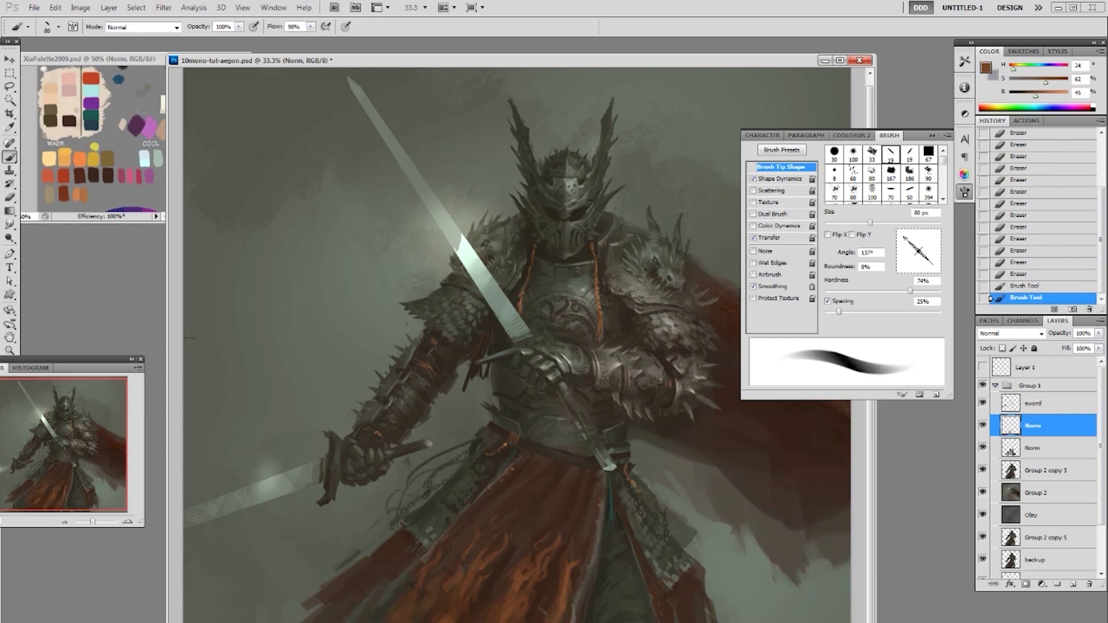
{"action": "left_click", "coordinate": [579, 545], "text": "alt"}
{"action": "left_click", "coordinate": [541, 613]}
{"action": "mouse_move", "coordinate": [538, 618]}
{"action": "left_mouse_down"}
{"action": "mouse_move", "coordinate": [548, 594]}
{"action": "mouse_move", "coordinate": [540, 607]}
{"action": "left_mouse_up"}
{"action": "left_click", "coordinate": [543, 592], "text": "alt"}
{"action": "mouse_move", "coordinate": [543, 597]}
{"action": "left_mouse_down"}
{"action": "mouse_move", "coordinate": [538, 610]}
{"action": "mouse_move", "coordinate": [564, 618]}
{"action": "left_mouse_up"}
{"action": "left_click", "coordinate": [548, 600], "text": "alt"}
{"action": "left_click", "coordinate": [564, 589], "text": "alt"}
{"action": "left_click_drag", "start_coordinate": [568, 601], "coordinate": [564, 616]}
{"action": "left_click_drag", "start_coordinate": [569, 600], "coordinate": [563, 615]}
{"action": "left_click", "coordinate": [536, 597]}
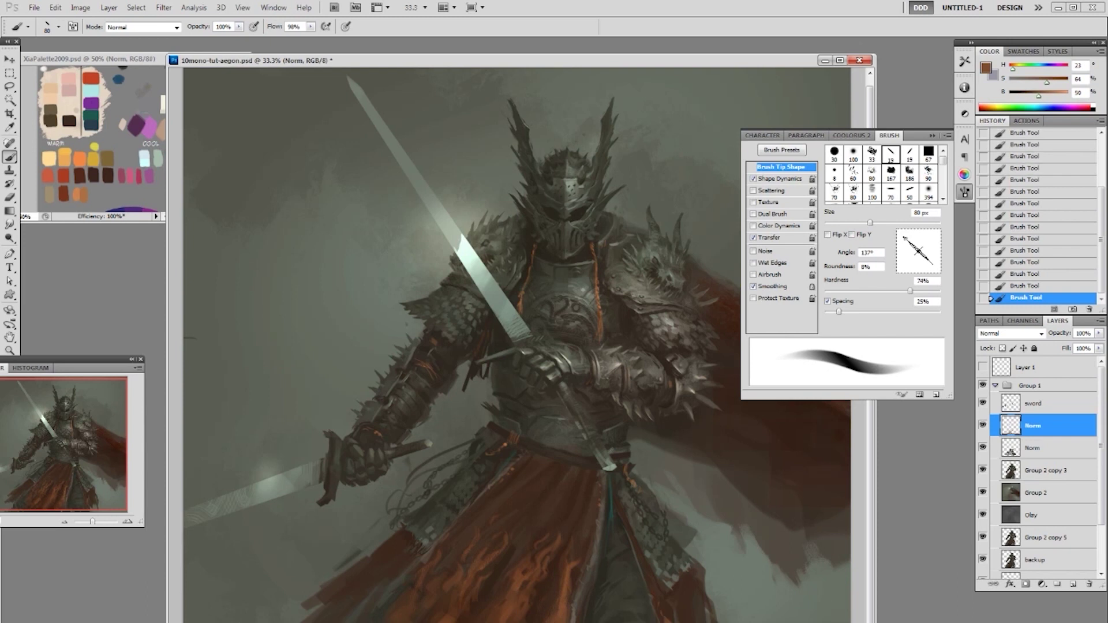
Reduce the brush to 45 px and paint the trailing side strip of the waistcloth with sampled orange and dark browns
{"action": "key", "text": "bracketleft"}
{"action": "key", "text": "bracketleft"}
{"action": "key", "text": "bracketleft"}
{"action": "key", "text": "bracketleft"}
{"action": "left_click_drag", "start_coordinate": [324, 621], "coordinate": [347, 601]}
{"action": "left_click", "coordinate": [376, 583], "text": "alt"}
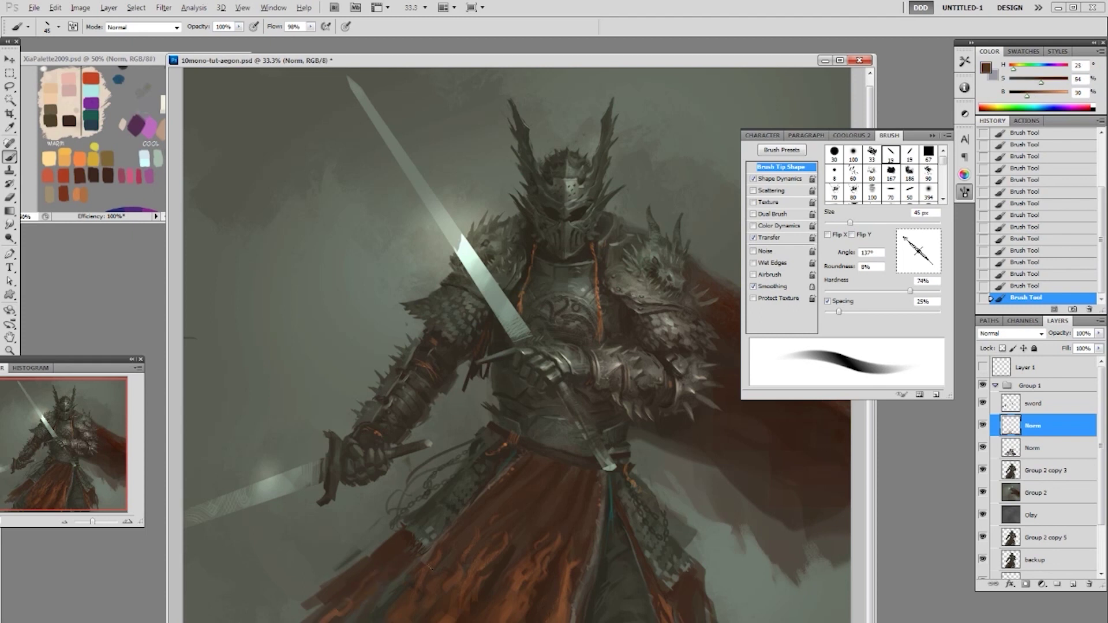
{"action": "left_click", "coordinate": [340, 585], "text": "alt"}
{"action": "left_click", "coordinate": [350, 603], "text": "alt"}
Set the eraser to 50% opacity and enlarge it to 150 px
{"action": "key", "text": "e"}
{"action": "key", "text": "5"}
{"action": "key", "text": "bracketright"}
{"action": "key", "text": "bracketright"}
{"action": "key", "text": "bracketright"}
{"action": "key", "text": "bracketright"}
{"action": "key", "text": "bracketright"}
{"action": "key", "text": "bracketright"}
{"action": "key", "text": "bracketright"}
{"action": "key", "text": "bracketright"}
{"action": "key", "text": "bracketright"}
{"action": "key", "text": "bracketright"}
{"action": "key", "text": "bracketright"}
{"action": "key", "text": "bracketright"}
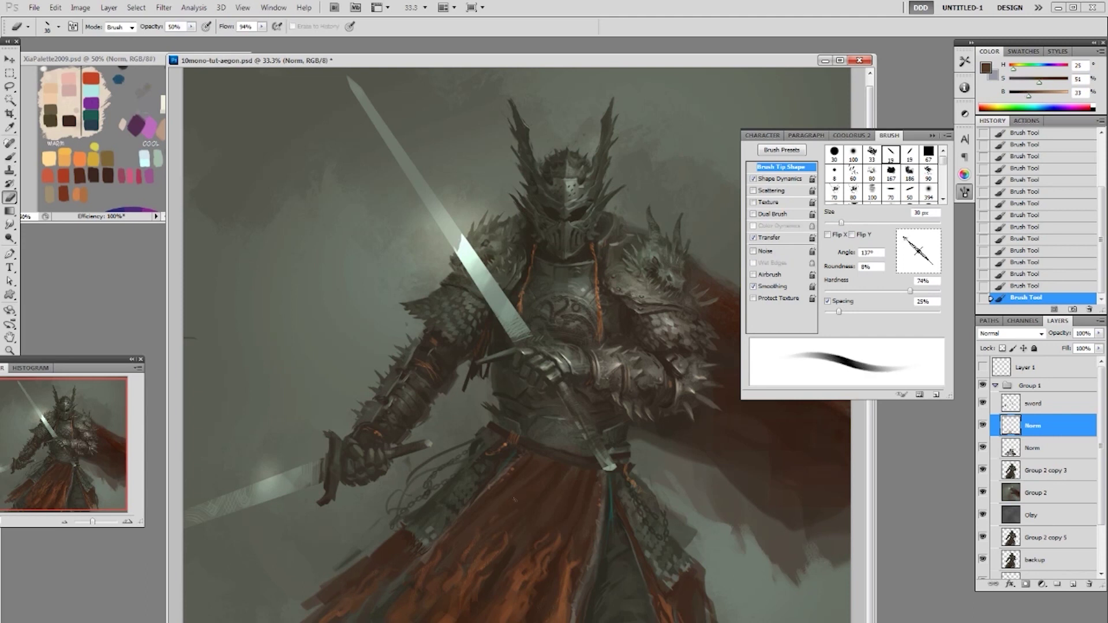
Fade the flame pattern across the waistcloth with broad semi-transparent eraser strokes, toggling the last stroke off and on to compare
{"action": "mouse_move", "coordinate": [452, 582]}
{"action": "left_mouse_down"}
{"action": "mouse_move", "coordinate": [404, 609]}
{"action": "mouse_move", "coordinate": [457, 583]}
{"action": "mouse_move", "coordinate": [504, 584]}
{"action": "left_mouse_up"}
{"action": "left_click_drag", "start_coordinate": [551, 543], "coordinate": [503, 584]}
{"action": "mouse_move", "coordinate": [511, 540]}
{"action": "left_mouse_down"}
{"action": "mouse_move", "coordinate": [418, 592]}
{"action": "mouse_move", "coordinate": [412, 608]}
{"action": "left_mouse_up"}
{"action": "mouse_move", "coordinate": [412, 608]}
{"action": "left_mouse_down"}
{"action": "mouse_move", "coordinate": [509, 570]}
{"action": "mouse_move", "coordinate": [462, 598]}
{"action": "left_mouse_up"}
{"action": "mouse_move", "coordinate": [461, 598]}
{"action": "left_mouse_down"}
{"action": "mouse_move", "coordinate": [546, 554]}
{"action": "mouse_move", "coordinate": [543, 537]}
{"action": "left_mouse_up"}
{"action": "mouse_move", "coordinate": [543, 537]}
{"action": "left_mouse_down"}
{"action": "mouse_move", "coordinate": [443, 561]}
{"action": "mouse_move", "coordinate": [416, 595]}
{"action": "left_mouse_up"}
{"action": "mouse_move", "coordinate": [416, 594]}
{"action": "left_mouse_down"}
{"action": "mouse_move", "coordinate": [462, 606]}
{"action": "mouse_move", "coordinate": [421, 616]}
{"action": "mouse_move", "coordinate": [497, 533]}
{"action": "mouse_move", "coordinate": [461, 544]}
{"action": "left_mouse_up"}
{"action": "key", "text": "ctrl+z"}
{"action": "key", "text": "ctrl+z"}
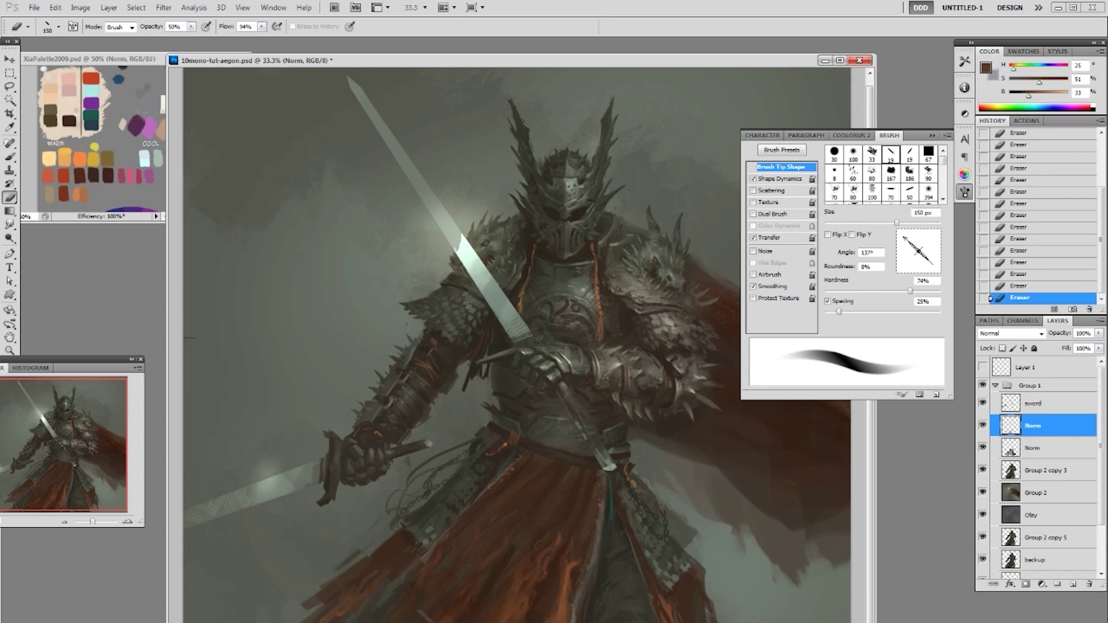
Paint the trim along the waistcloth's inner edge with short 45 px brush strokes in a sampled colour, undoing the first attempts
{"action": "key", "text": "b"}
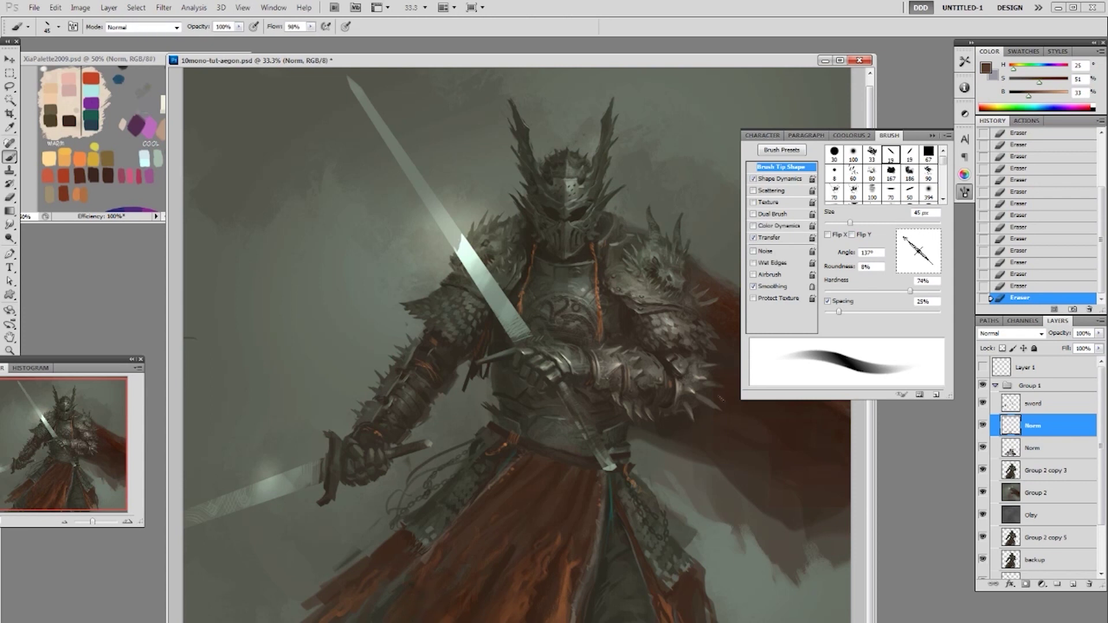
{"action": "left_click", "coordinate": [594, 603]}
{"action": "left_click", "coordinate": [599, 550], "text": "alt"}
{"action": "left_click", "coordinate": [588, 606]}
{"action": "key", "text": "ctrl+alt+z"}
{"action": "key", "text": "ctrl+alt+z"}
{"action": "left_click", "coordinate": [585, 607]}
{"action": "left_click", "coordinate": [583, 597]}
{"action": "left_click", "coordinate": [584, 586]}
{"action": "left_click", "coordinate": [587, 575]}
{"action": "left_click", "coordinate": [590, 562]}
{"action": "left_click", "coordinate": [592, 551]}
{"action": "left_click", "coordinate": [594, 539]}
Paint short 45 px accents down the waistcloth's outer edge and onto its upper centre
{"action": "left_click", "coordinate": [426, 544]}
{"action": "left_click", "coordinate": [421, 551]}
{"action": "left_click_drag", "start_coordinate": [397, 601], "coordinate": [400, 593]}
{"action": "left_click", "coordinate": [413, 577]}
{"action": "left_click", "coordinate": [417, 571]}
{"action": "left_click", "coordinate": [417, 568]}
{"action": "left_click", "coordinate": [487, 532]}
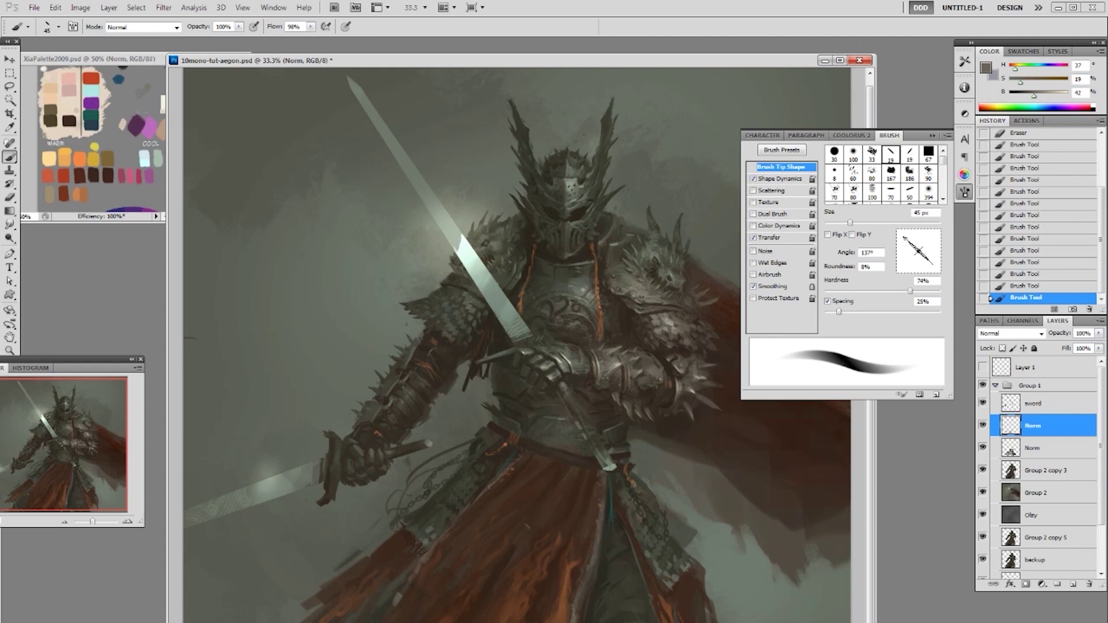
{"action": "left_click", "coordinate": [490, 523]}
Flip the canvas horizontally, select the lower Norm layer and toggle its visibility to compare
{"action": "key", "text": "ctrl+shift+h"}
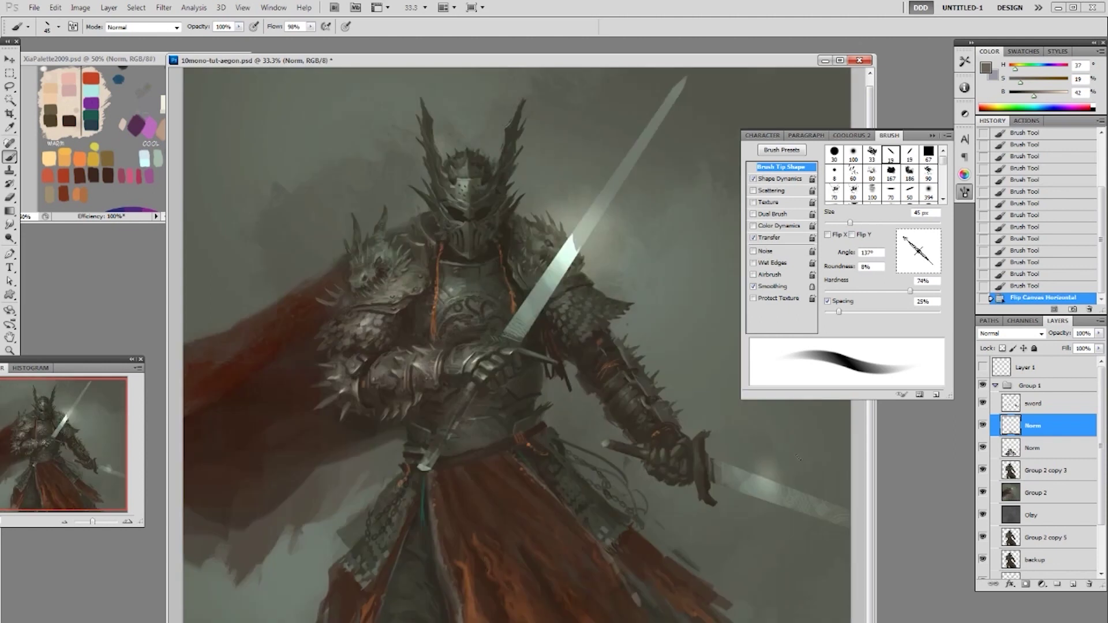
{"action": "left_click", "coordinate": [1038, 453]}
{"action": "left_click", "coordinate": [984, 454]}
{"action": "left_click", "coordinate": [984, 456]}
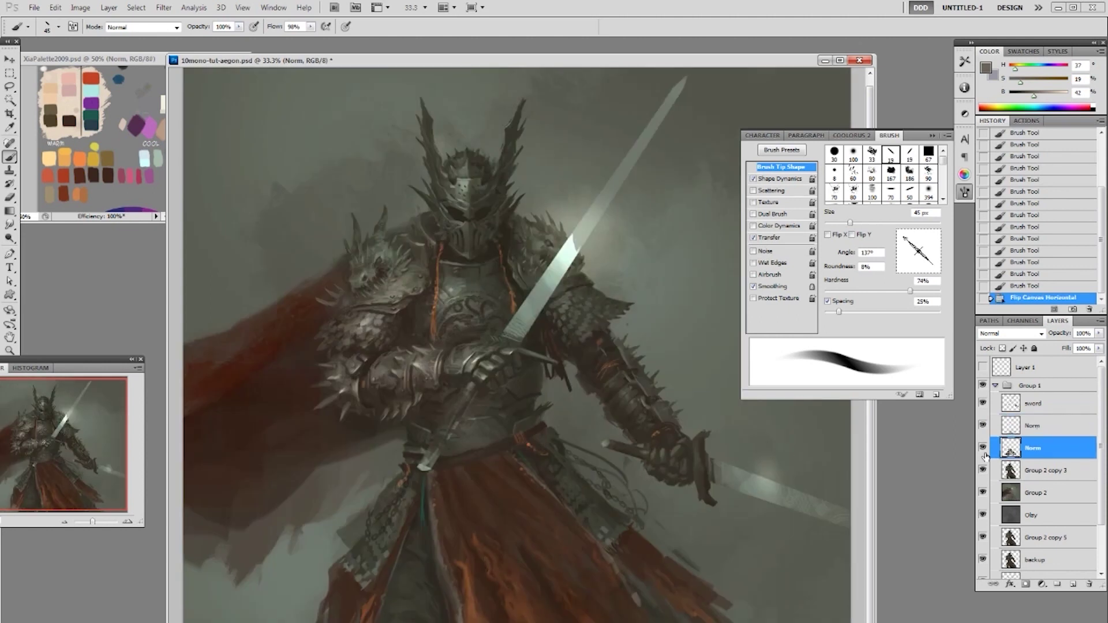
{"action": "left_click", "coordinate": [984, 452]}
{"action": "left_click", "coordinate": [983, 453]}
Erase lightly beside the scaled skirt, switching to the Group 2 copy 3 layer and reducing the eraser to 60 px
{"action": "key", "text": "e"}
{"action": "left_click", "coordinate": [406, 530]}
{"action": "left_click", "coordinate": [1048, 474]}
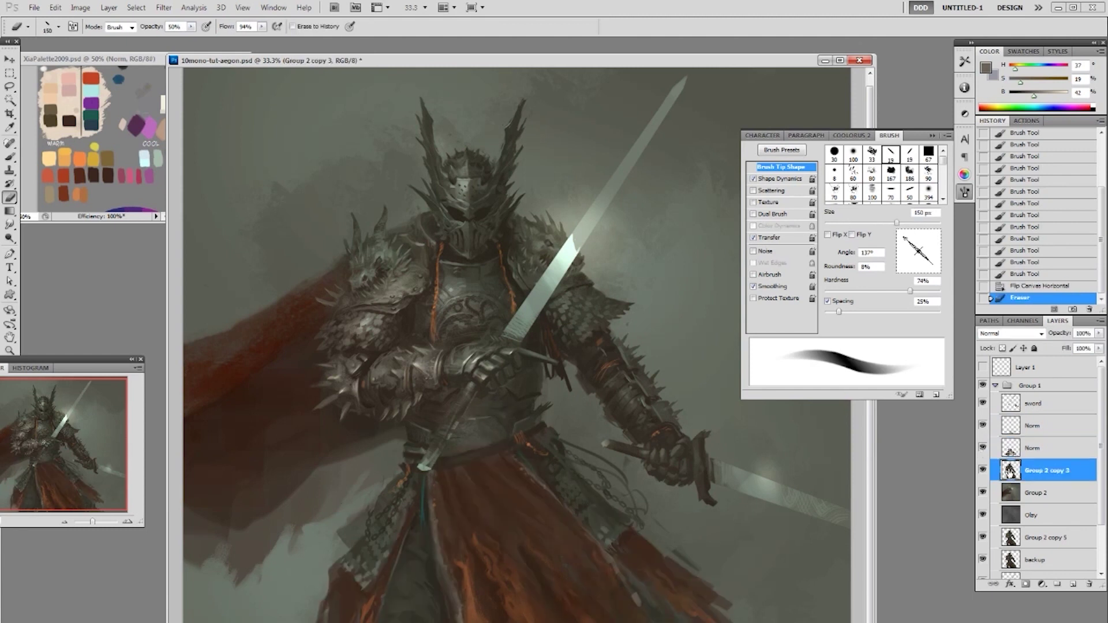
{"action": "key", "text": "bracketleft"}
{"action": "key", "text": "bracketleft"}
{"action": "key", "text": "bracketleft"}
{"action": "key", "text": "bracketleft"}
{"action": "key", "text": "bracketleft"}
{"action": "mouse_move", "coordinate": [376, 472]}
{"action": "left_mouse_down"}
{"action": "mouse_move", "coordinate": [384, 480]}
{"action": "mouse_move", "coordinate": [397, 453]}
{"action": "mouse_move", "coordinate": [390, 487]}
{"action": "left_mouse_up"}
{"action": "left_click_drag", "start_coordinate": [391, 494], "coordinate": [388, 507]}
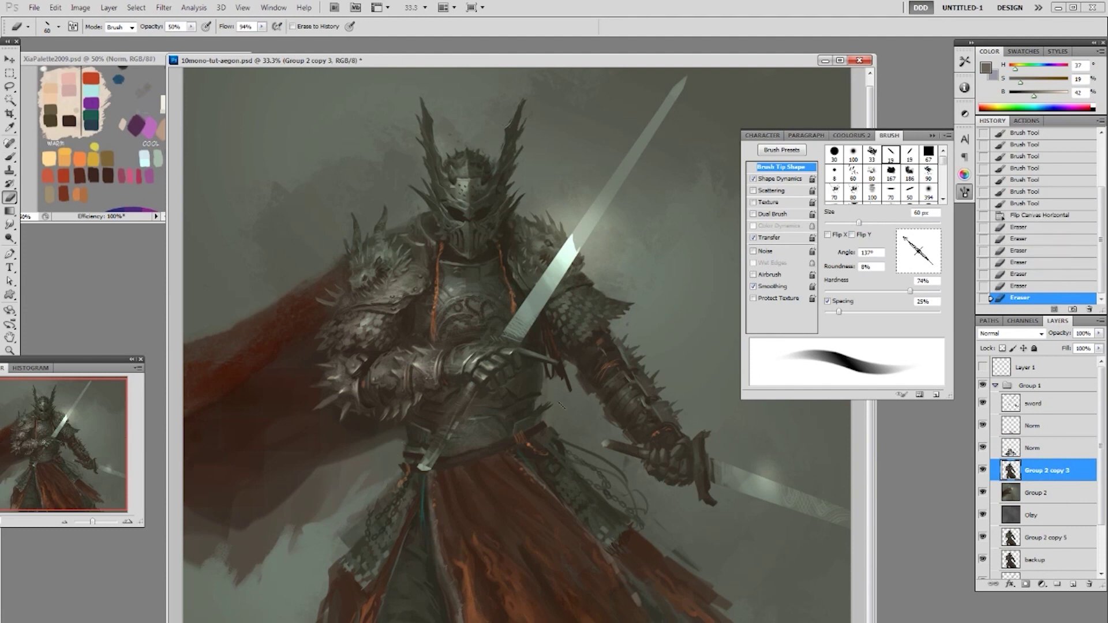
Add a new layer above Group 2 and paint the cape's lower part with broad strokes of a sampled dark tone, touching the background beside the waist
{"action": "left_click", "coordinate": [1028, 489]}
{"action": "key", "text": "F2"}
{"action": "key", "text": "b"}
{"action": "left_click", "coordinate": [351, 434], "text": "alt"}
{"action": "key", "text": "bracketright"}
{"action": "key", "text": "bracketright"}
{"action": "key", "text": "bracketright"}
{"action": "key", "text": "bracketright"}
{"action": "key", "text": "bracketright"}
{"action": "key", "text": "bracketright"}
{"action": "key", "text": "bracketright"}
{"action": "key", "text": "bracketright"}
{"action": "key", "text": "bracketright"}
{"action": "key", "text": "bracketright"}
{"action": "key", "text": "bracketright"}
{"action": "key", "text": "bracketright"}
{"action": "key", "text": "bracketright"}
{"action": "key", "text": "bracketright"}
{"action": "left_click_drag", "start_coordinate": [305, 457], "coordinate": [372, 458]}
{"action": "left_click_drag", "start_coordinate": [552, 375], "coordinate": [542, 383]}
{"action": "left_click_drag", "start_coordinate": [538, 377], "coordinate": [524, 387]}
{"action": "left_click_drag", "start_coordinate": [323, 462], "coordinate": [311, 474]}
{"action": "mouse_move", "coordinate": [315, 485]}
{"action": "left_mouse_down"}
{"action": "mouse_move", "coordinate": [289, 526]}
{"action": "mouse_move", "coordinate": [245, 534]}
{"action": "left_mouse_up"}
{"action": "left_click_drag", "start_coordinate": [265, 542], "coordinate": [257, 554]}
{"action": "left_click_drag", "start_coordinate": [359, 501], "coordinate": [346, 511]}
{"action": "mouse_move", "coordinate": [363, 482]}
{"action": "left_mouse_down"}
{"action": "mouse_move", "coordinate": [349, 513]}
{"action": "mouse_move", "coordinate": [308, 519]}
{"action": "left_mouse_up"}
Shape the cape's lower edge with sampled background and cape colours, reducing the brush to 60 px
{"action": "left_click", "coordinate": [215, 568], "text": "alt"}
{"action": "left_click", "coordinate": [203, 554]}
{"action": "left_click", "coordinate": [229, 532]}
{"action": "left_click", "coordinate": [251, 552]}
{"action": "key", "text": "bracketleft"}
{"action": "key", "text": "bracketleft"}
{"action": "key", "text": "bracketleft"}
{"action": "key", "text": "bracketleft"}
{"action": "key", "text": "bracketleft"}
{"action": "key", "text": "bracketleft"}
{"action": "key", "text": "bracketleft"}
{"action": "key", "text": "bracketleft"}
{"action": "key", "text": "bracketleft"}
{"action": "key", "text": "bracketleft"}
{"action": "key", "text": "bracketleft"}
{"action": "key", "text": "bracketleft"}
{"action": "left_click", "coordinate": [208, 513], "text": "alt"}
{"action": "left_click_drag", "start_coordinate": [209, 513], "coordinate": [196, 545]}
{"action": "left_click", "coordinate": [243, 568], "text": "alt"}
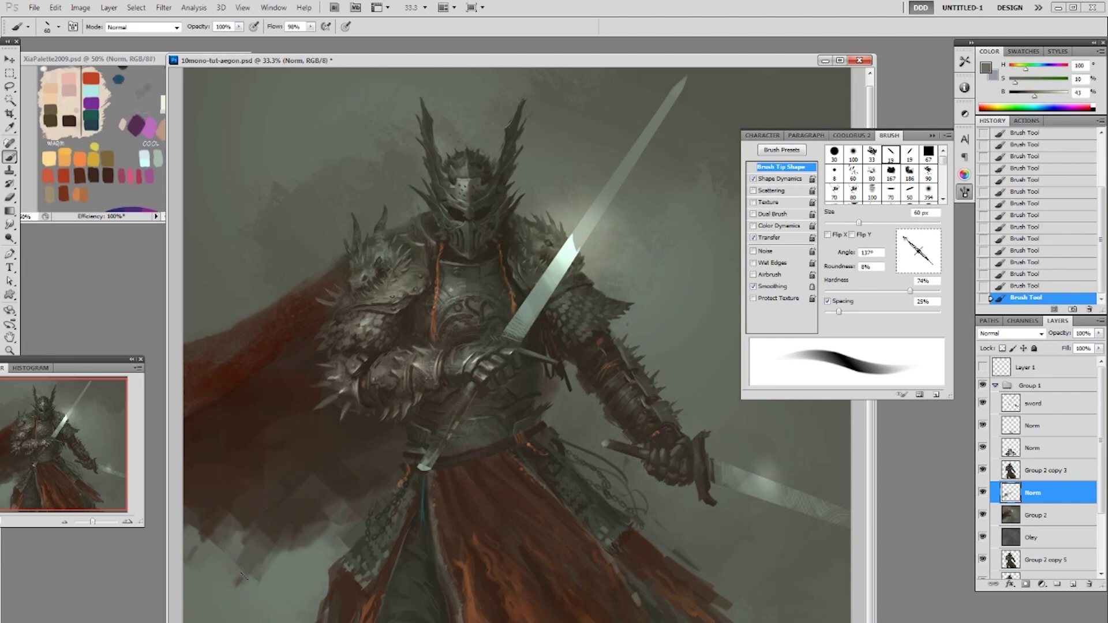
Switch to the textured 80 px brush, enlarge it to 400 px at 30% opacity and soften the cape's lower edge
{"action": "right_click", "coordinate": [260, 576]}
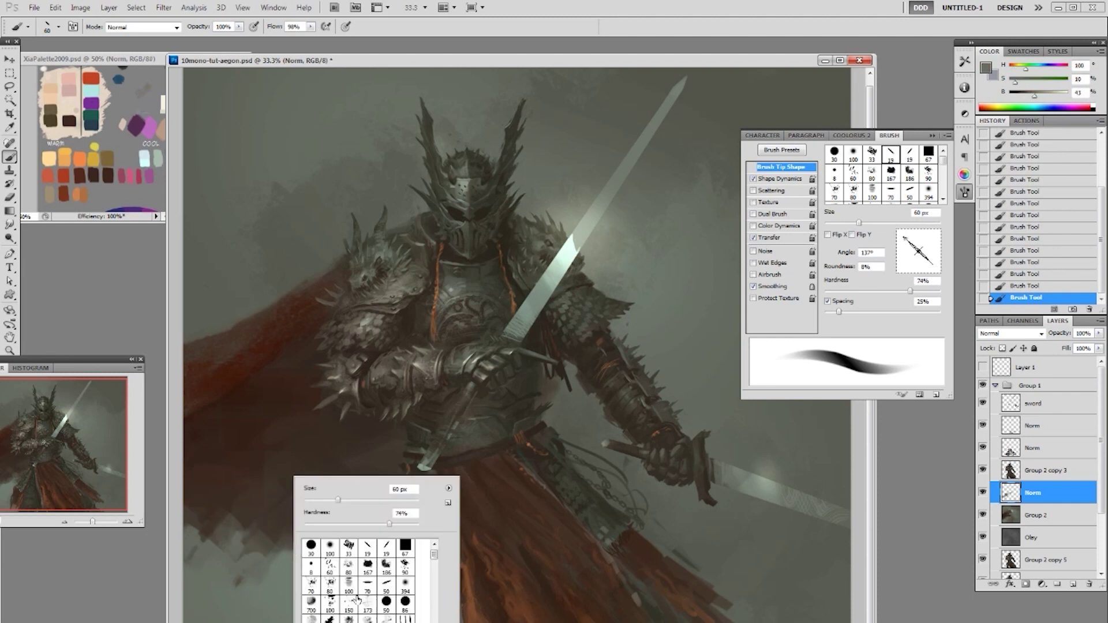
{"action": "double_click", "coordinate": [334, 587]}
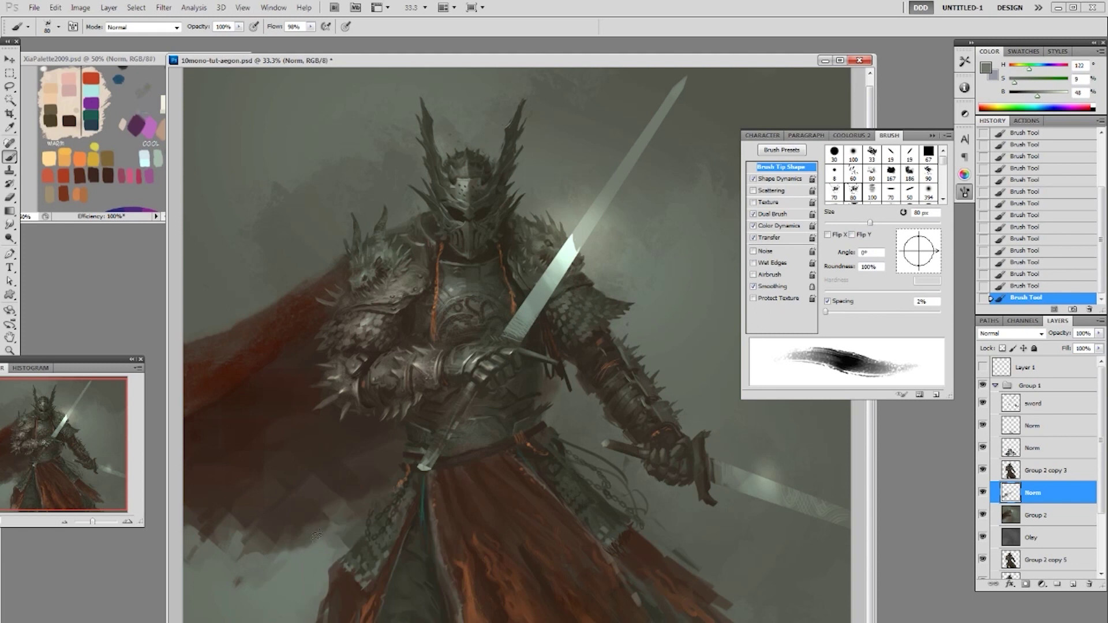
{"action": "key", "text": "]"}
{"action": "key", "text": "]"}
{"action": "key", "text": "]"}
{"action": "key", "text": "]"}
{"action": "key", "text": "]"}
{"action": "key", "text": "]"}
{"action": "key", "text": "]"}
{"action": "key", "text": "]"}
{"action": "key", "text": "3"}
{"action": "left_click_drag", "start_coordinate": [278, 580], "coordinate": [257, 560]}
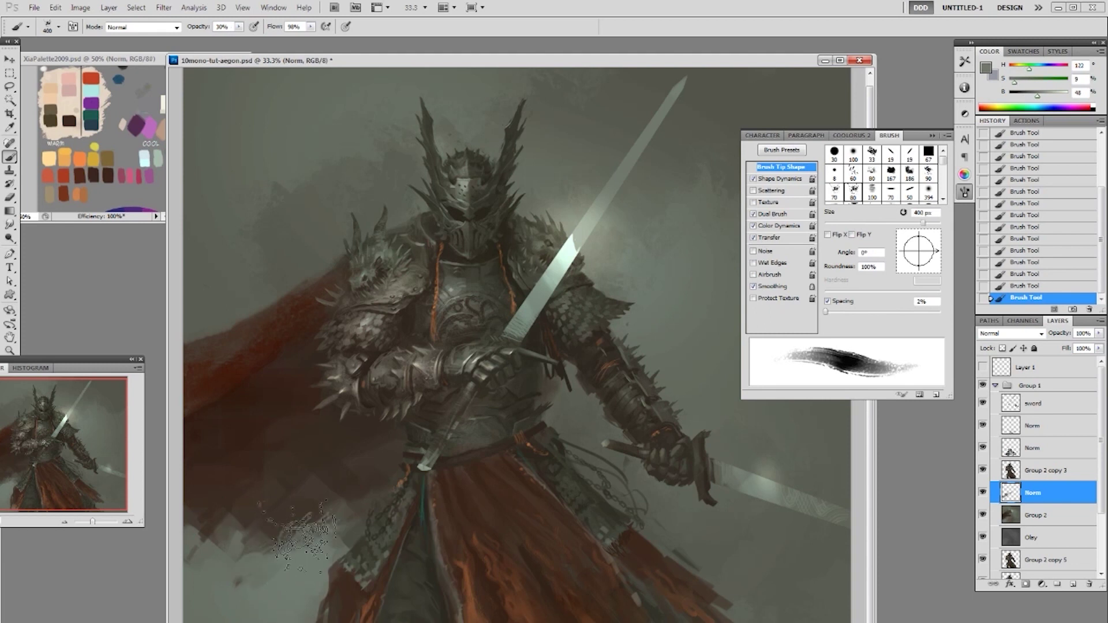
{"action": "mouse_move", "coordinate": [320, 536]}
{"action": "left_mouse_down"}
{"action": "mouse_move", "coordinate": [346, 516]}
{"action": "mouse_move", "coordinate": [274, 522]}
{"action": "mouse_move", "coordinate": [309, 507]}
{"action": "mouse_move", "coordinate": [288, 519]}
{"action": "left_mouse_up"}
Reduce the textured brush to 200 px and blend the cape's ragged hem with sampled cape and background colours
{"action": "left_click", "coordinate": [297, 490], "text": "alt"}
{"action": "left_click", "coordinate": [272, 576], "text": "alt"}
{"action": "key", "text": "bracketleft"}
{"action": "key", "text": "bracketleft"}
{"action": "key", "text": "bracketleft"}
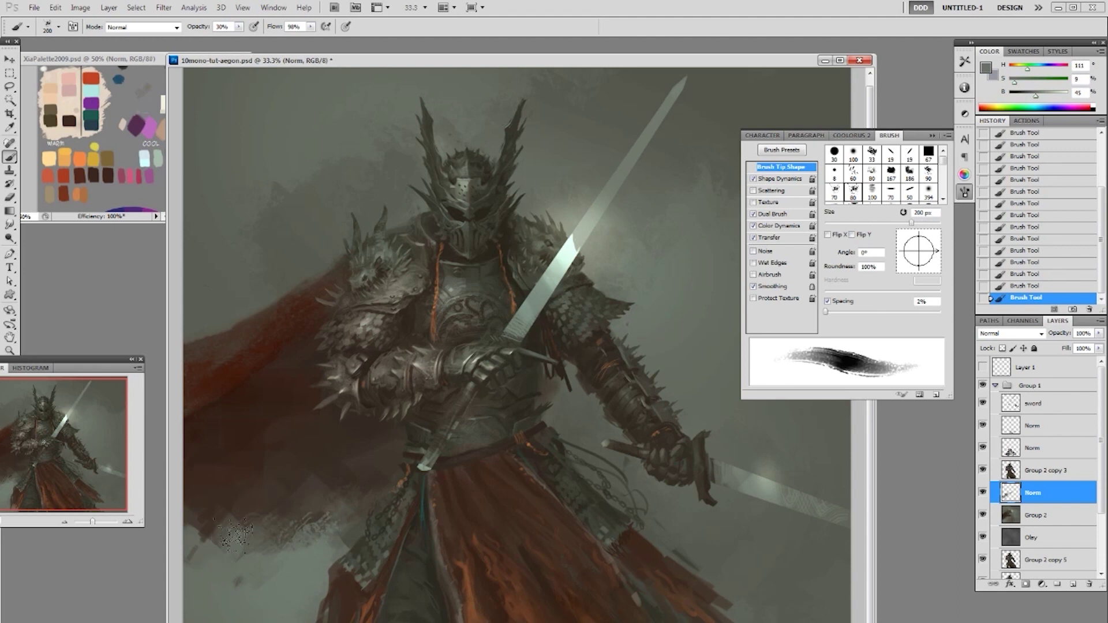
{"action": "left_click", "coordinate": [229, 557], "text": "alt"}
{"action": "left_click_drag", "start_coordinate": [209, 536], "coordinate": [239, 505]}
{"action": "left_click", "coordinate": [239, 479], "text": "alt"}
{"action": "left_click_drag", "start_coordinate": [308, 460], "coordinate": [310, 468]}
Sample the cape's dark brown, switch to the thin angled brush and enlarge it to 100 px
{"action": "left_click", "coordinate": [232, 402], "text": "alt"}
{"action": "right_click", "coordinate": [303, 357]}
{"action": "double_click", "coordinate": [419, 449]}
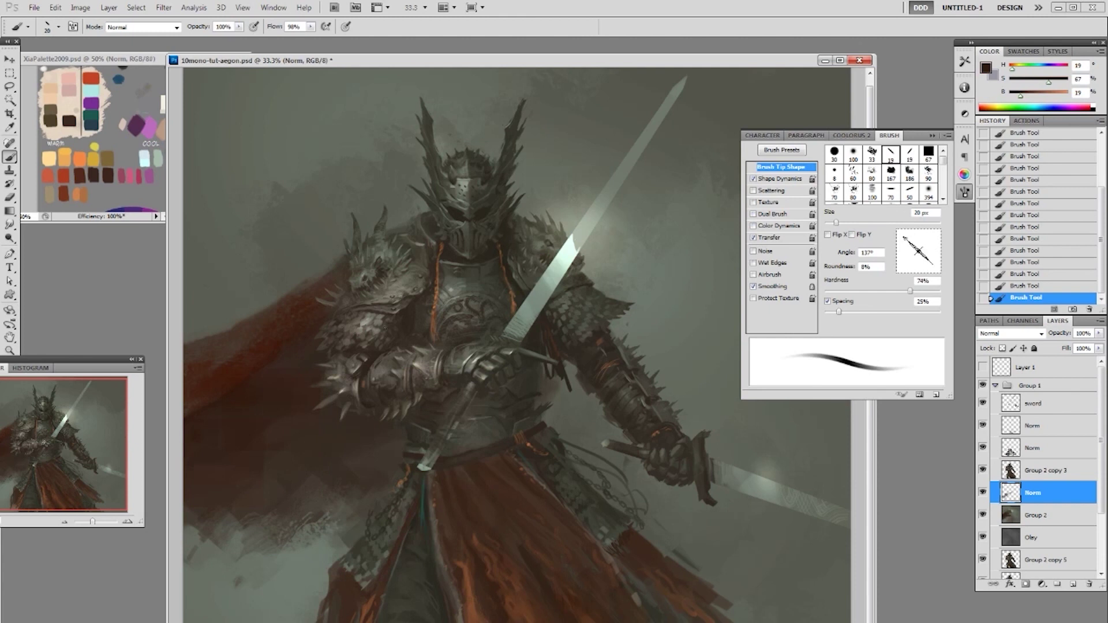
{"action": "key", "text": "bracketright"}
{"action": "key", "text": "bracketright"}
{"action": "key", "text": "bracketright"}
{"action": "key", "text": "bracketright"}
{"action": "key", "text": "bracketright"}
{"action": "key", "text": "bracketright"}
{"action": "key", "text": "bracketright"}
{"action": "key", "text": "bracketright"}
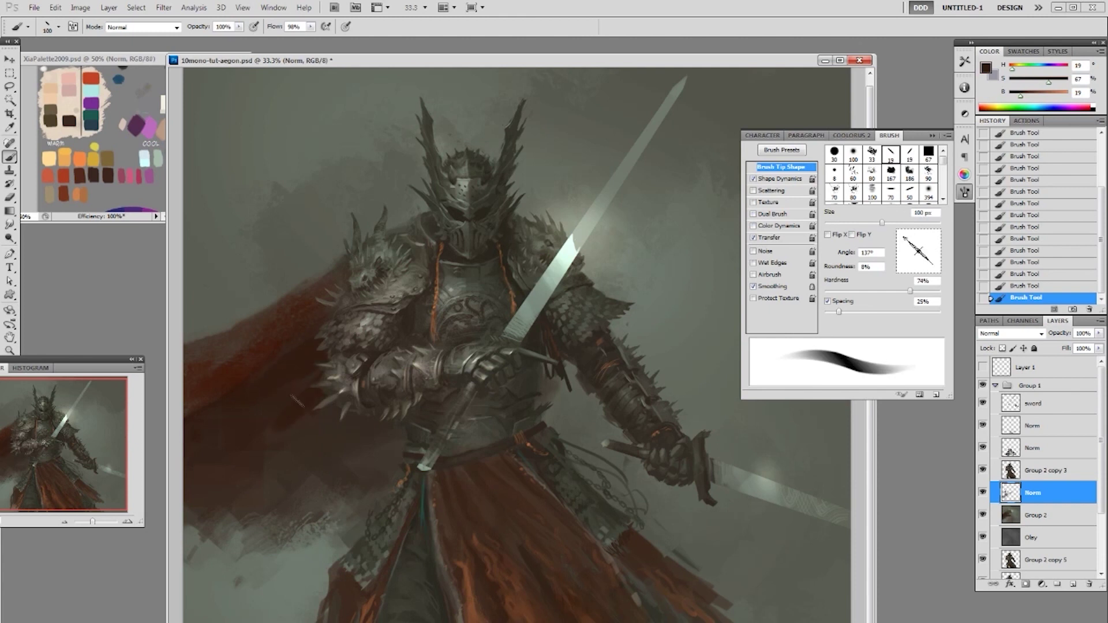
Switch to the speckled round dual brush and set its size to 150 px, with a dark brown sampled from the cape
{"action": "left_click", "coordinate": [260, 421], "text": "alt"}
{"action": "right_click", "coordinate": [382, 452]}
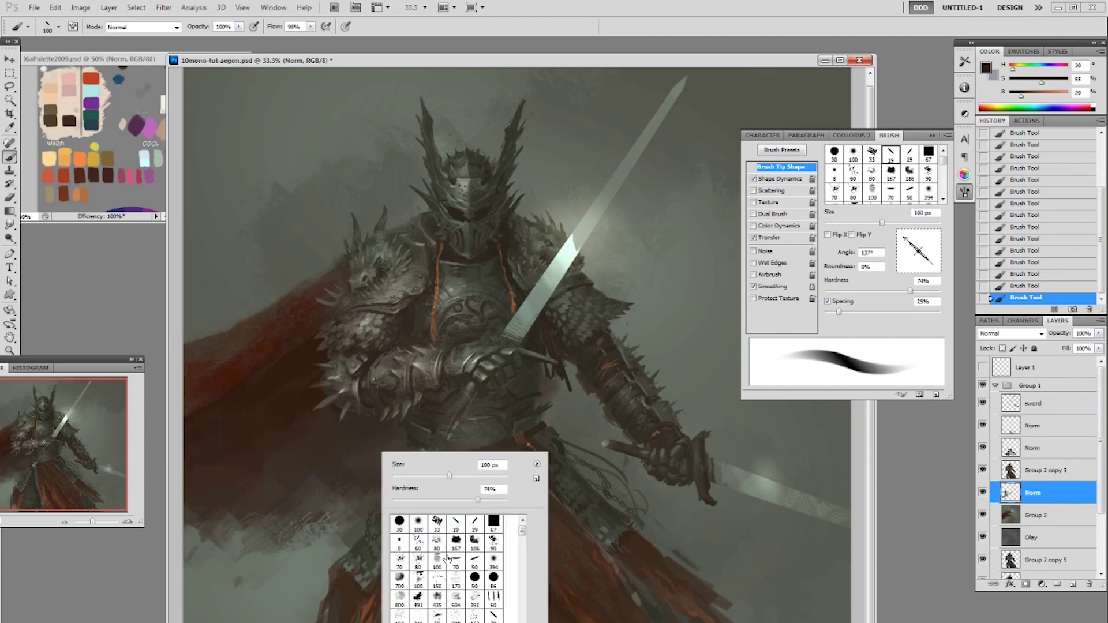
{"action": "left_click", "coordinate": [473, 578]}
{"action": "left_click", "coordinate": [363, 529]}
{"action": "key", "text": "bracketright"}
{"action": "key", "text": "bracketright"}
{"action": "key", "text": "bracketright"}
{"action": "key", "text": "bracketright"}
{"action": "key", "text": "bracketright"}
{"action": "key", "text": "bracketright"}
{"action": "key", "text": "bracketright"}
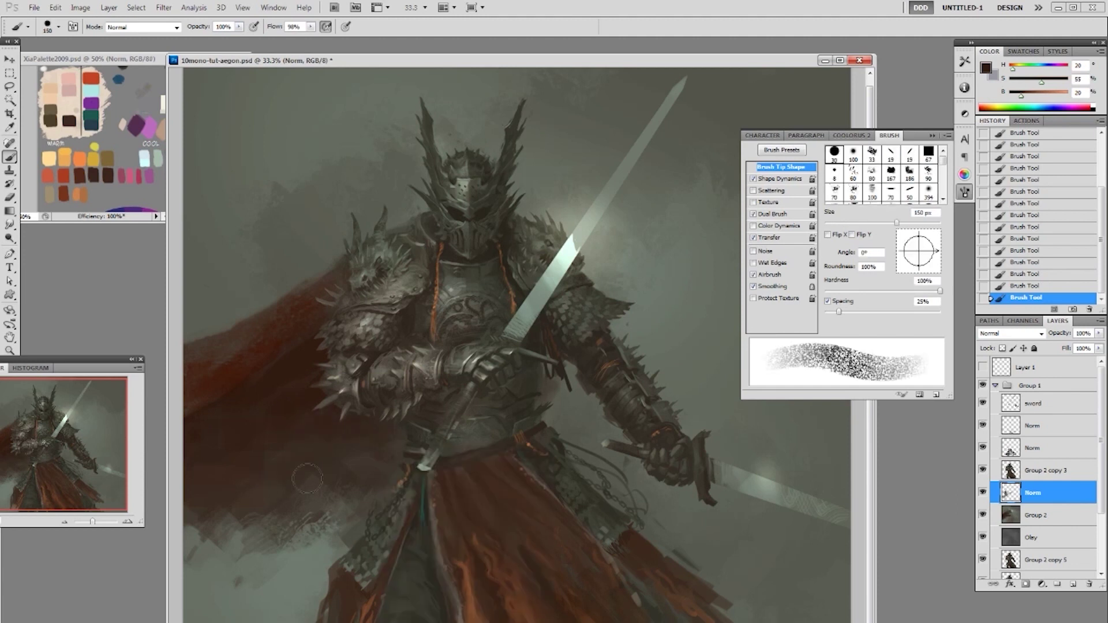
Sample a waistcloth brown, toggle the upper Norm layer to compare, and add a new layer above it
{"action": "left_click", "coordinate": [479, 576], "text": "alt"}
{"action": "left_click", "coordinate": [1035, 431]}
{"action": "left_click", "coordinate": [982, 425]}
{"action": "left_click", "coordinate": [982, 426]}
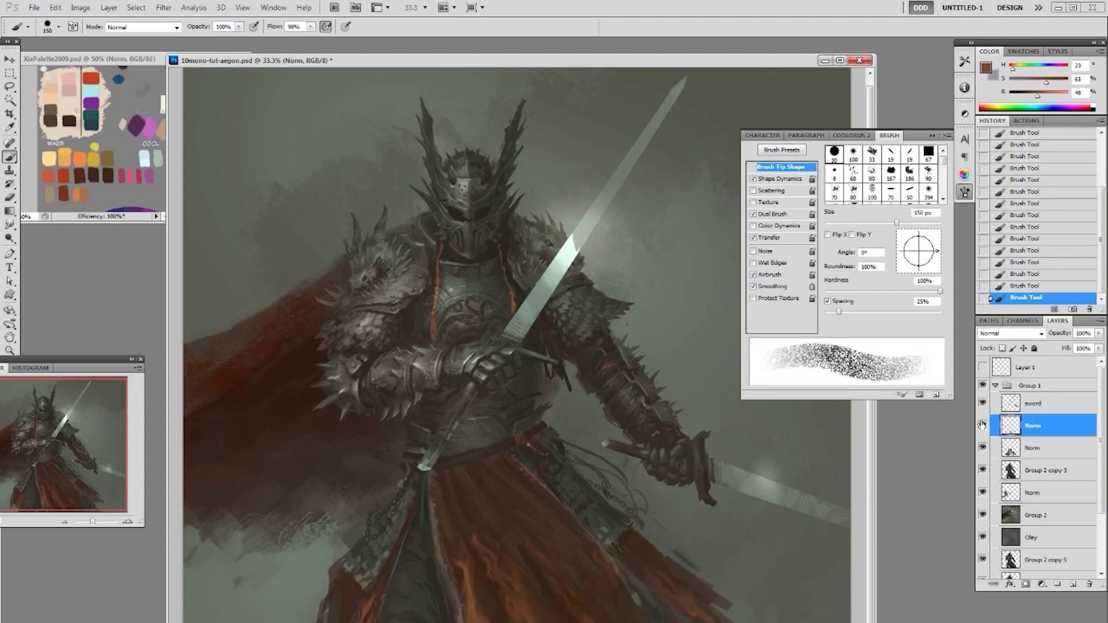
{"action": "key", "text": "ctrl+shift+alt+n"}
Paint speckled texture over the lower waistcloth with sampled browns at 50% flow, undoing the first stroke
{"action": "left_click", "coordinate": [484, 611], "text": "alt"}
{"action": "left_click_drag", "start_coordinate": [483, 607], "coordinate": [499, 618]}
{"action": "key", "text": "ctrl+z"}
{"action": "left_click", "coordinate": [540, 608]}
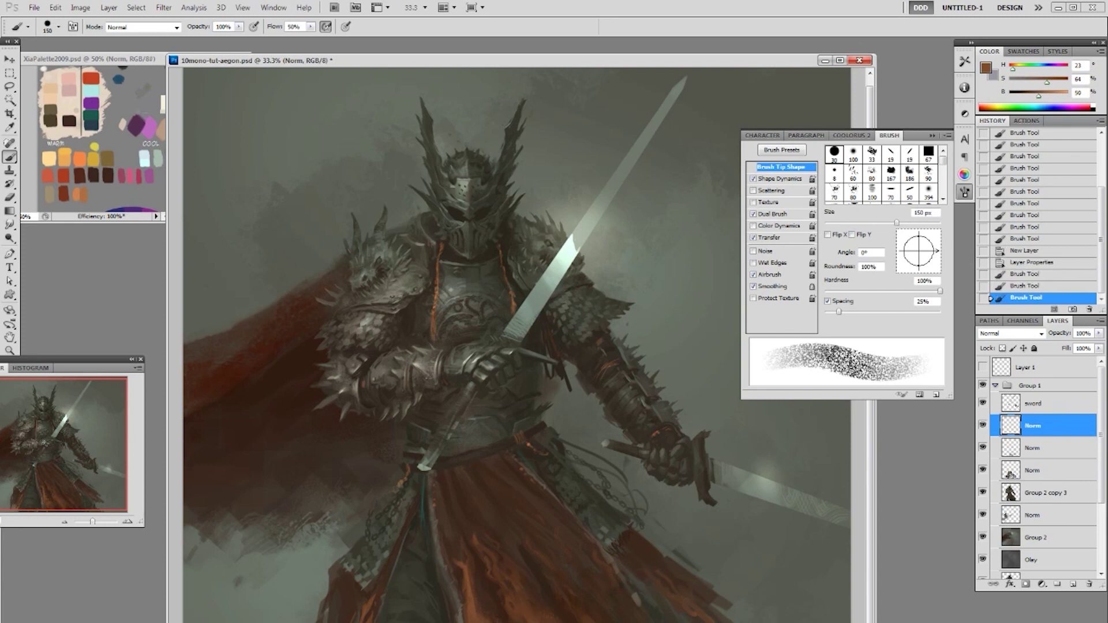
{"action": "left_click", "coordinate": [534, 605], "text": "alt"}
{"action": "left_click_drag", "start_coordinate": [528, 597], "coordinate": [539, 613]}
{"action": "left_click_drag", "start_coordinate": [530, 599], "coordinate": [551, 613]}
{"action": "left_click", "coordinate": [545, 606], "text": "alt"}
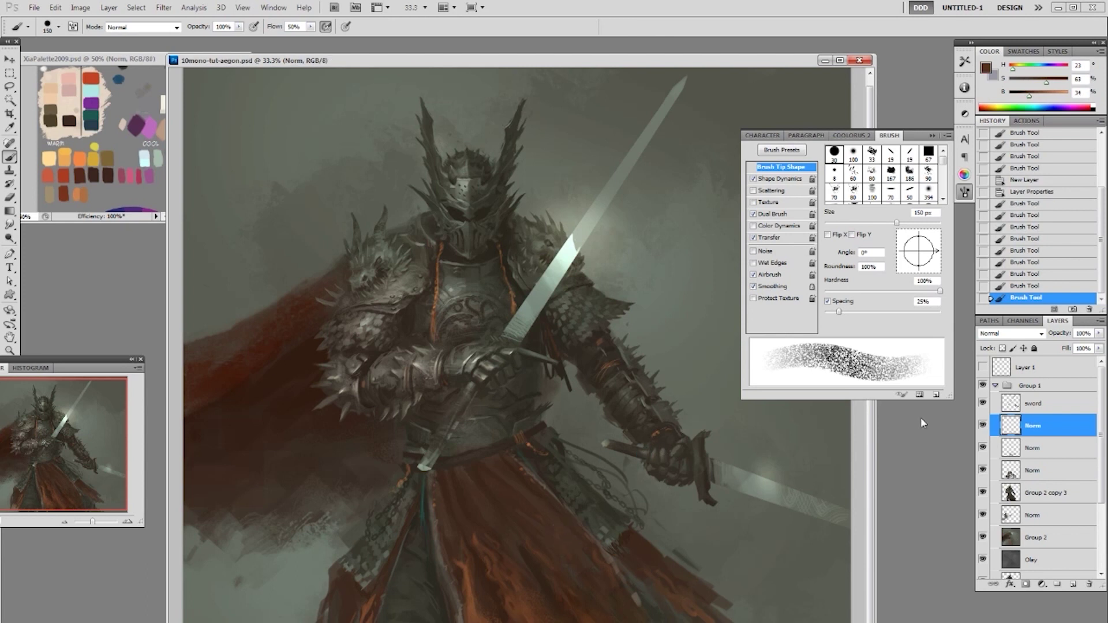
Dodge the highlights of the waistcloth's flame layer at 30% exposure with the soft round brush enlarged to 800 px
{"action": "left_click", "coordinate": [996, 442]}
{"action": "key", "text": "o"}
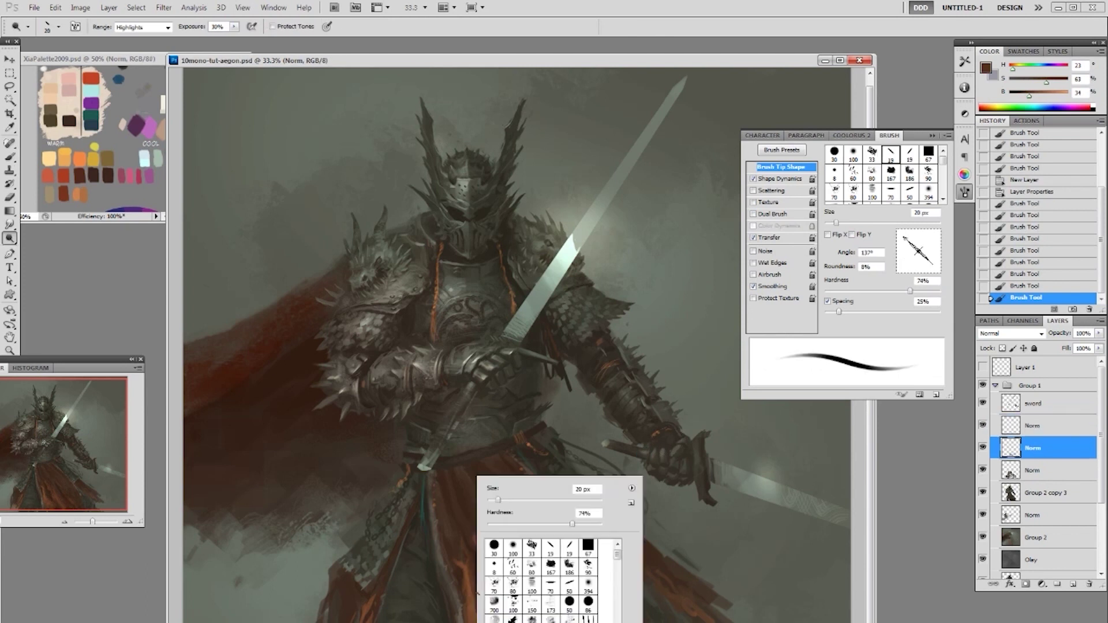
{"action": "right_click", "coordinate": [470, 591]}
{"action": "left_click", "coordinate": [514, 549]}
{"action": "left_click", "coordinate": [655, 516]}
{"action": "key", "text": "bracketright"}
{"action": "key", "text": "bracketright"}
{"action": "key", "text": "bracketright"}
{"action": "key", "text": "bracketright"}
{"action": "key", "text": "bracketright"}
{"action": "key", "text": "bracketright"}
{"action": "key", "text": "bracketright"}
{"action": "key", "text": "bracketright"}
{"action": "key", "text": "bracketright"}
{"action": "key", "text": "bracketright"}
{"action": "key", "text": "bracketright"}
{"action": "left_click_drag", "start_coordinate": [501, 586], "coordinate": [479, 609]}
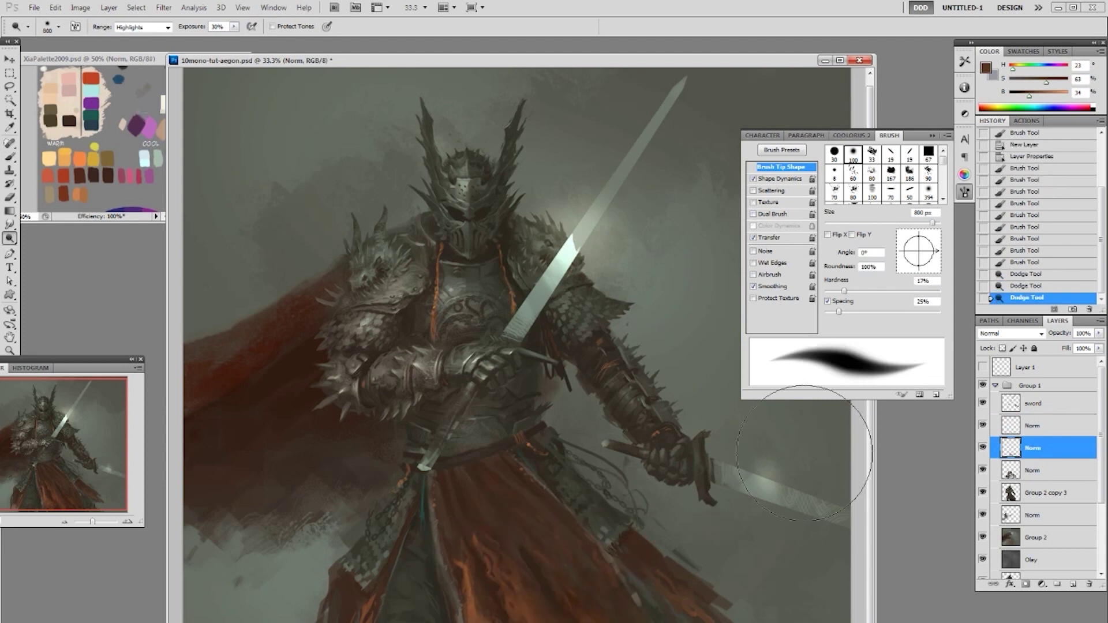
Add a new layer directly above the speckled texture layer
{"action": "left_click", "coordinate": [1033, 425]}
{"action": "key", "text": "ctrl+alt+shift+n"}
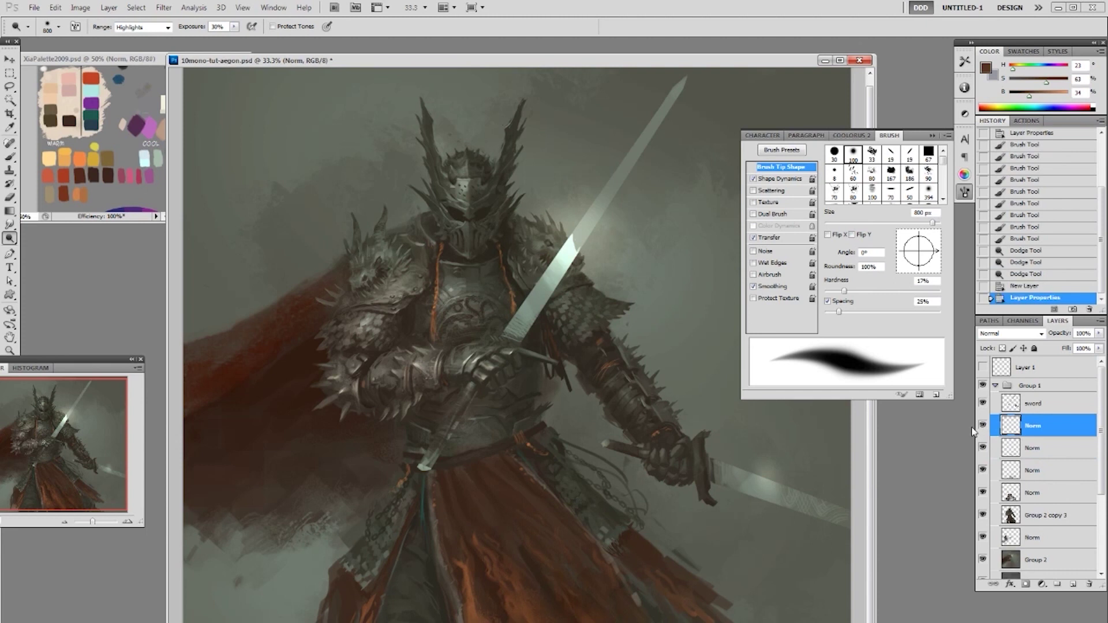
Brush faint grey-green mist beside the lowered sword on the new layer with a large textured brush at 20% opacity
{"action": "key", "text": "b"}
{"action": "left_click", "coordinate": [302, 610], "text": "alt"}
{"action": "key", "text": "ctrl+minus"}
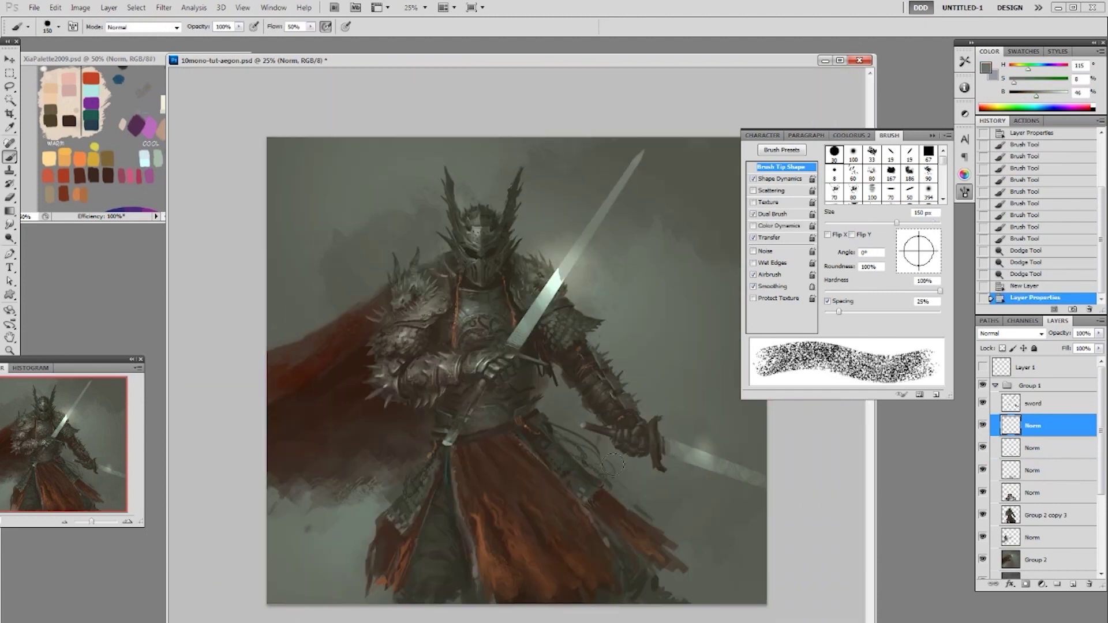
{"action": "right_click", "coordinate": [609, 479]}
{"action": "left_click", "coordinate": [664, 618]}
{"action": "left_click", "coordinate": [807, 492]}
{"action": "key", "text": "bracketright"}
{"action": "key", "text": "bracketright"}
{"action": "key", "text": "bracketright"}
{"action": "key", "text": "bracketright"}
{"action": "key", "text": "bracketright"}
{"action": "key", "text": "bracketright"}
{"action": "key", "text": "2"}
{"action": "left_click_drag", "start_coordinate": [806, 492], "coordinate": [699, 491]}
Enlarge the textured brush and fade the waistcloth's hem and the nearby lower background with a sampled background tone
{"action": "key", "text": "bracketright"}
{"action": "key", "text": "bracketright"}
{"action": "key", "text": "bracketright"}
{"action": "key", "text": "bracketright"}
{"action": "key", "text": "bracketright"}
{"action": "key", "text": "bracketright"}
{"action": "key", "text": "bracketright"}
{"action": "key", "text": "bracketright"}
{"action": "key", "text": "bracketright"}
{"action": "key", "text": "bracketright"}
{"action": "left_click", "coordinate": [695, 524], "text": "alt"}
{"action": "left_click_drag", "start_coordinate": [695, 537], "coordinate": [652, 585]}
{"action": "mouse_move", "coordinate": [606, 615]}
{"action": "left_mouse_down"}
{"action": "mouse_move", "coordinate": [582, 588]}
{"action": "mouse_move", "coordinate": [626, 620]}
{"action": "left_mouse_up"}
Soften both lower corners around the knight's legs with mist in sampled background colours, using a 900 px brush
{"action": "key", "text": "bracketleft"}
{"action": "left_click", "coordinate": [621, 290], "text": "alt"}
{"action": "key", "text": "bracketleft"}
{"action": "key", "text": "bracketleft"}
{"action": "key", "text": "bracketleft"}
{"action": "key", "text": "bracketleft"}
{"action": "key", "text": "bracketleft"}
{"action": "mouse_move", "coordinate": [612, 582]}
{"action": "left_mouse_down"}
{"action": "mouse_move", "coordinate": [600, 609]}
{"action": "mouse_move", "coordinate": [561, 593]}
{"action": "mouse_move", "coordinate": [634, 606]}
{"action": "left_mouse_up"}
{"action": "left_click", "coordinate": [713, 572], "text": "alt"}
{"action": "left_click_drag", "start_coordinate": [716, 600], "coordinate": [707, 621]}
{"action": "left_click", "coordinate": [323, 572], "text": "alt"}
{"action": "left_click_drag", "start_coordinate": [332, 606], "coordinate": [323, 621]}
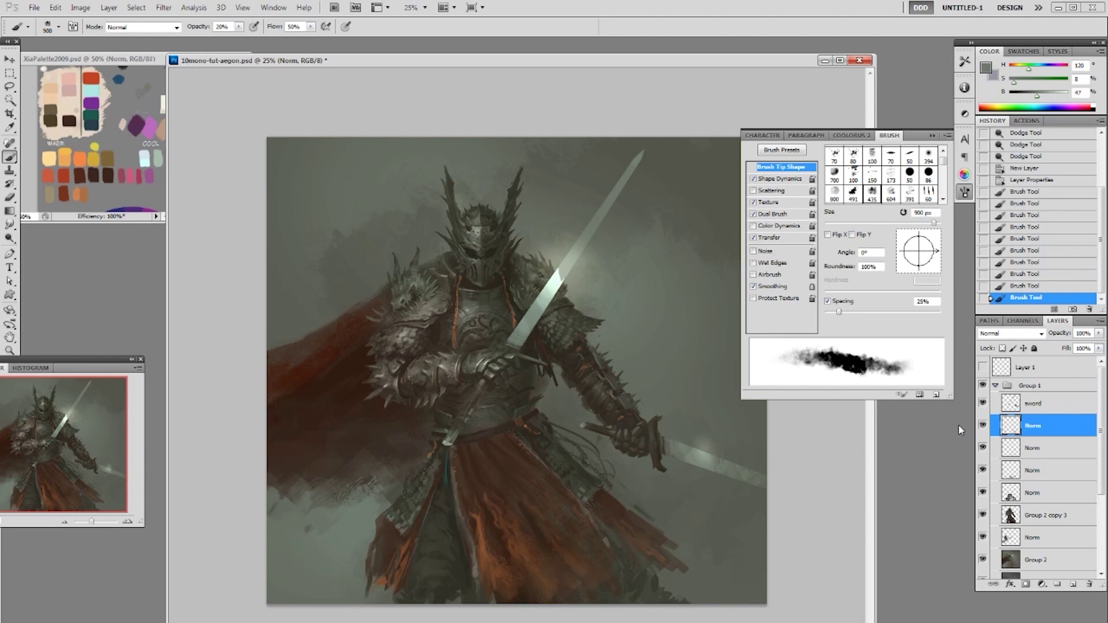
Hide the mist layer and erase ragged notches into the cape-side waistcloth flap on the clothing layer with the 60 px flat eraser
{"action": "left_click", "coordinate": [983, 425]}
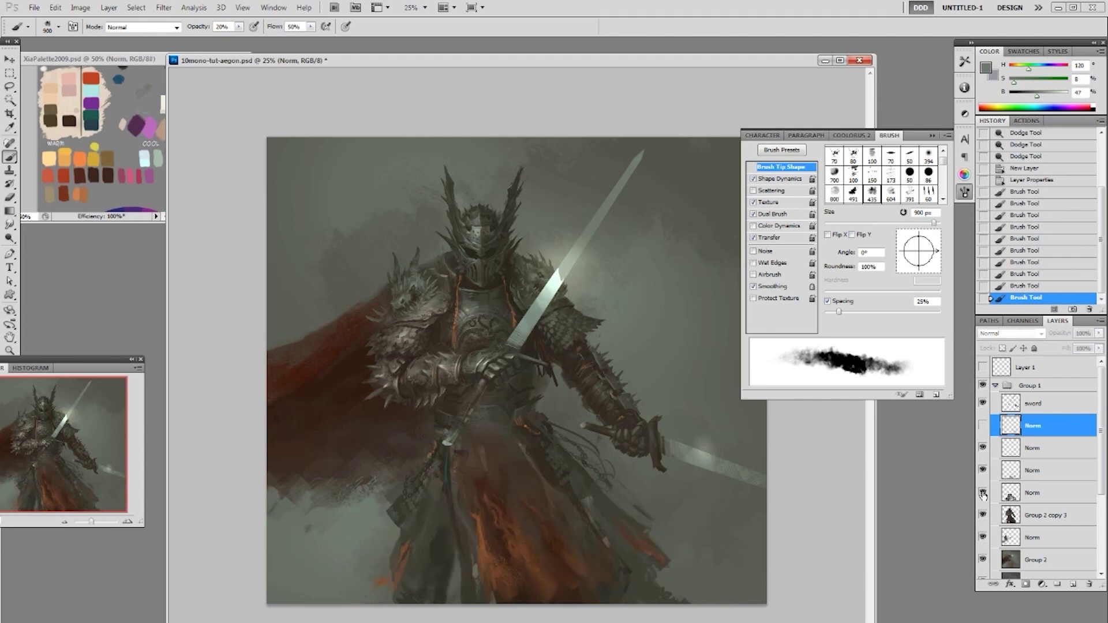
{"action": "left_click", "coordinate": [1033, 493]}
{"action": "key", "text": "e"}
{"action": "left_click_drag", "start_coordinate": [385, 521], "coordinate": [396, 526]}
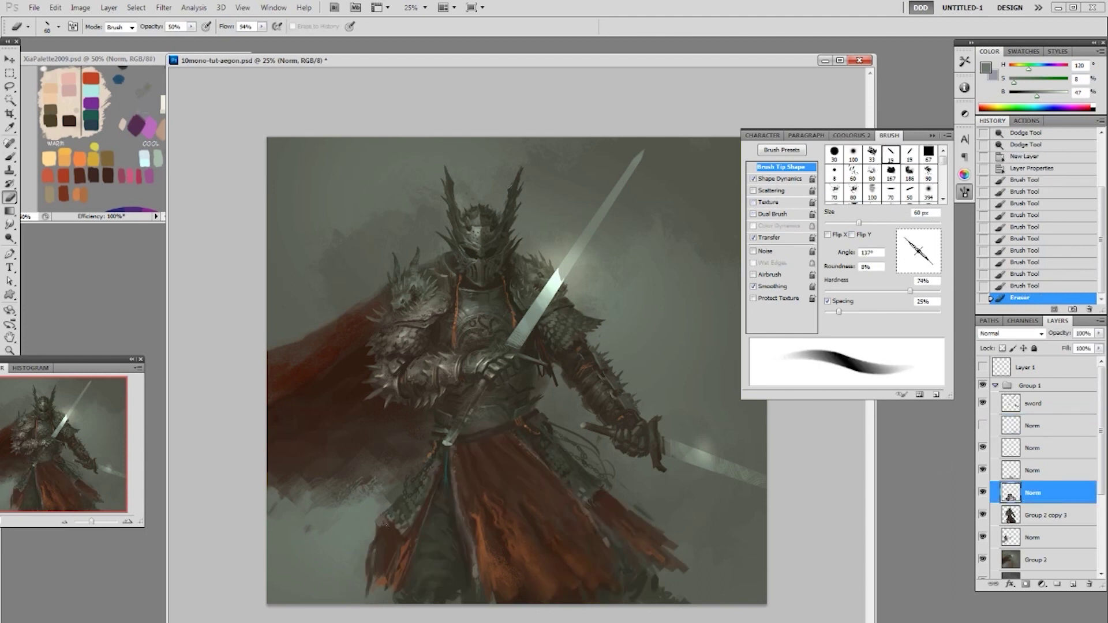
{"action": "left_click", "coordinate": [382, 521]}
{"action": "left_click", "coordinate": [380, 533]}
{"action": "left_click", "coordinate": [376, 545]}
{"action": "left_click", "coordinate": [370, 561]}
{"action": "left_click", "coordinate": [377, 563]}
{"action": "left_click", "coordinate": [368, 547]}
{"action": "left_click", "coordinate": [382, 520]}
Erase torn edges along the waistcloth's centre and the flap below the lowered sword with the 60 px flat eraser
{"action": "left_click", "coordinate": [497, 508]}
{"action": "left_click", "coordinate": [501, 514]}
{"action": "left_click_drag", "start_coordinate": [619, 501], "coordinate": [633, 512]}
{"action": "left_click_drag", "start_coordinate": [641, 515], "coordinate": [654, 528]}
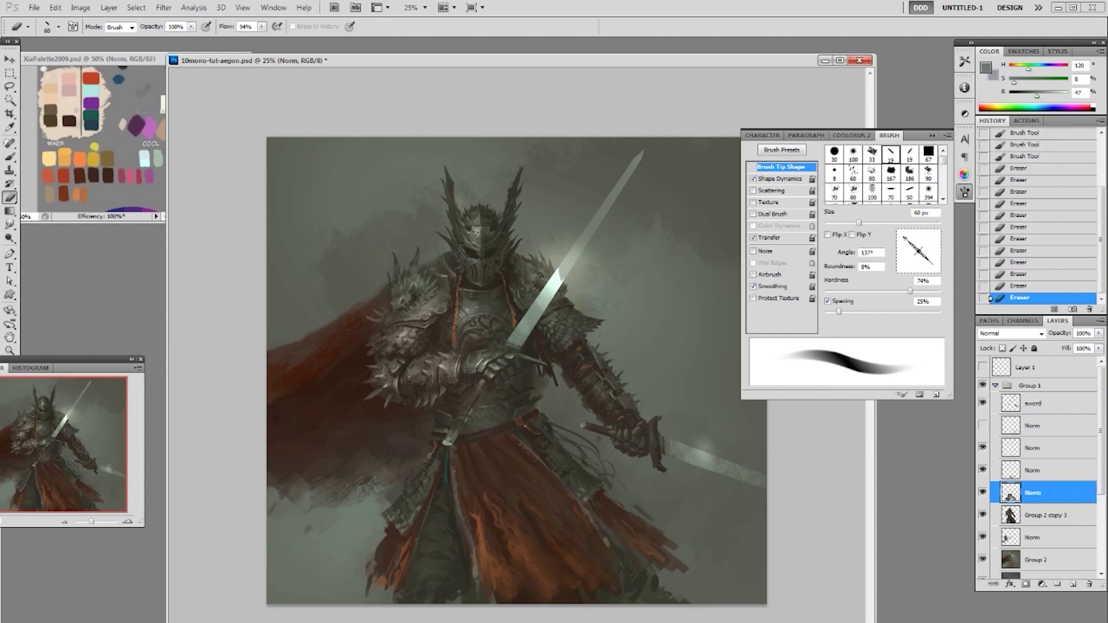
{"action": "left_click", "coordinate": [669, 545]}
{"action": "left_click", "coordinate": [671, 558]}
{"action": "left_click", "coordinate": [653, 575]}
Paint dark ragged marks beside the knight's legs on the Group 2 copy 3 layer with a bristly brush and sampled dark tone
{"action": "key", "text": "alt+bracketleft"}
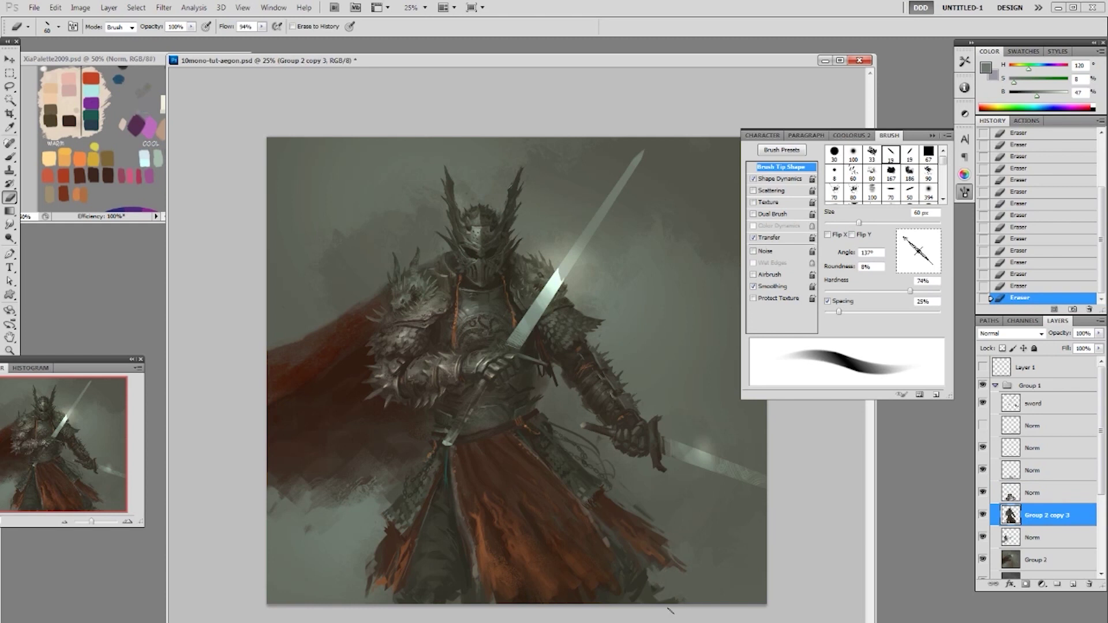
{"action": "key", "text": "b"}
{"action": "left_click", "coordinate": [656, 602], "text": "alt"}
{"action": "right_click", "coordinate": [656, 602]}
{"action": "left_click", "coordinate": [647, 582]}
{"action": "key", "text": "ctrl+z"}
{"action": "left_click", "coordinate": [633, 589], "text": "alt"}
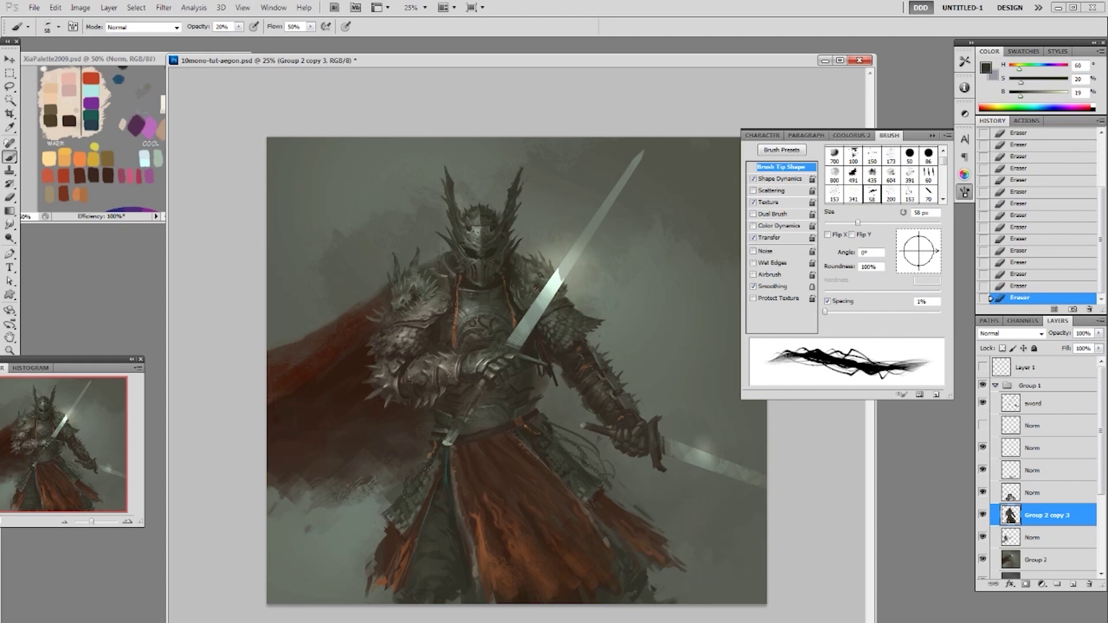
{"action": "mouse_move", "coordinate": [679, 592]}
{"action": "left_mouse_down"}
{"action": "mouse_move", "coordinate": [646, 571]}
{"action": "mouse_move", "coordinate": [667, 590]}
{"action": "mouse_move", "coordinate": [655, 589]}
{"action": "left_mouse_up"}
{"action": "left_click_drag", "start_coordinate": [335, 587], "coordinate": [345, 601]}
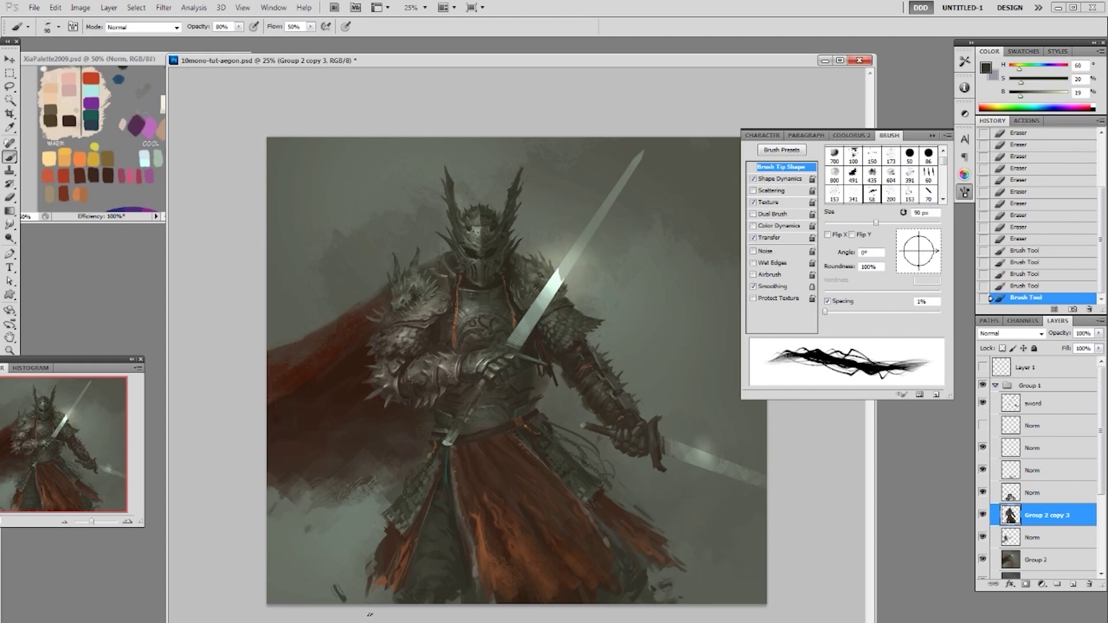
Scatter dark flecks on both sides of the hem with the speckle brush at 80% opacity, resized to 300 px and 200 px
{"action": "right_click", "coordinate": [372, 476]}
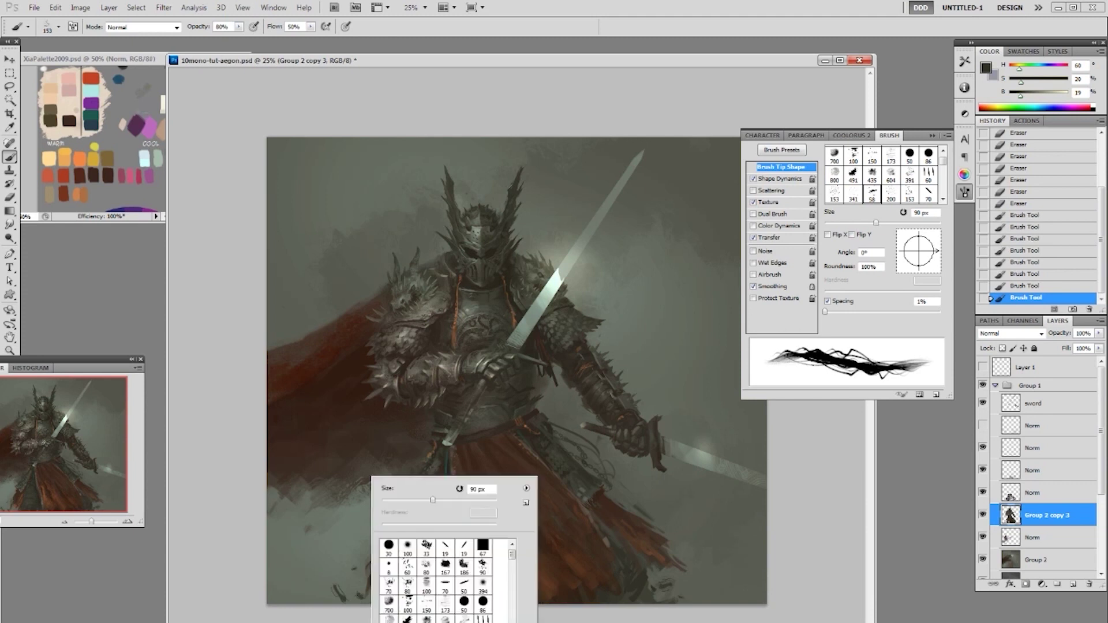
{"action": "left_click", "coordinate": [464, 622]}
{"action": "left_click_drag", "start_coordinate": [346, 562], "coordinate": [351, 574]}
{"action": "mouse_move", "coordinate": [663, 579]}
{"action": "left_mouse_down"}
{"action": "mouse_move", "coordinate": [674, 591]}
{"action": "mouse_move", "coordinate": [715, 562]}
{"action": "left_mouse_up"}
{"action": "key", "text": "bracketright"}
{"action": "key", "text": "bracketright"}
{"action": "key", "text": "bracketright"}
{"action": "key", "text": "bracketright"}
{"action": "left_click", "coordinate": [326, 574]}
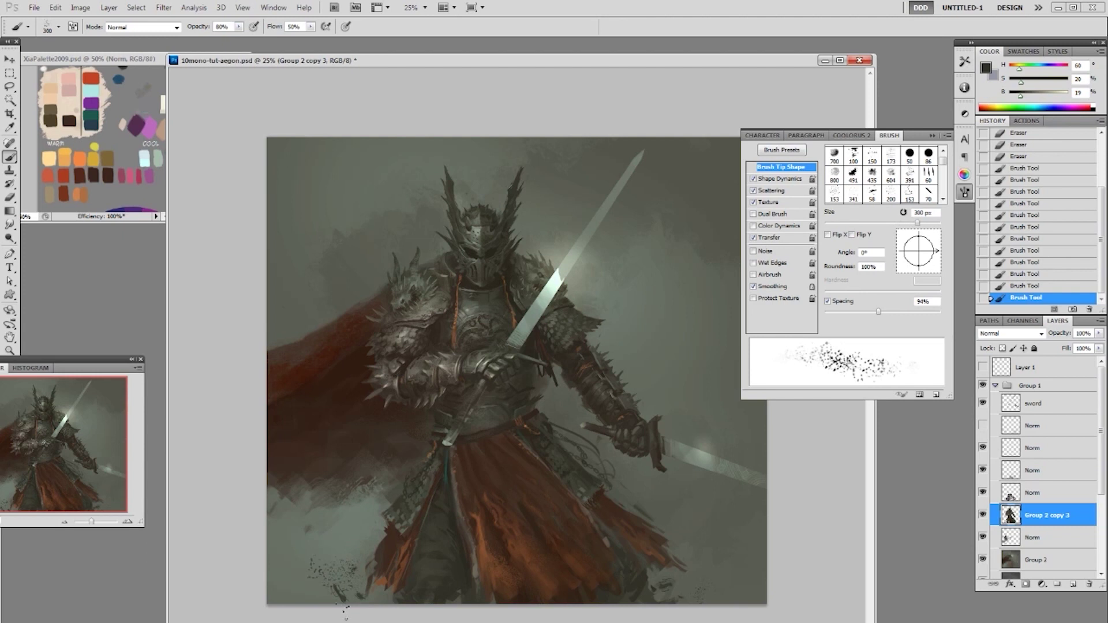
{"action": "left_click", "coordinate": [297, 573]}
{"action": "key", "text": "bracketleft"}
{"action": "key", "text": "bracketleft"}
{"action": "left_click", "coordinate": [697, 502]}
{"action": "left_click", "coordinate": [744, 511]}
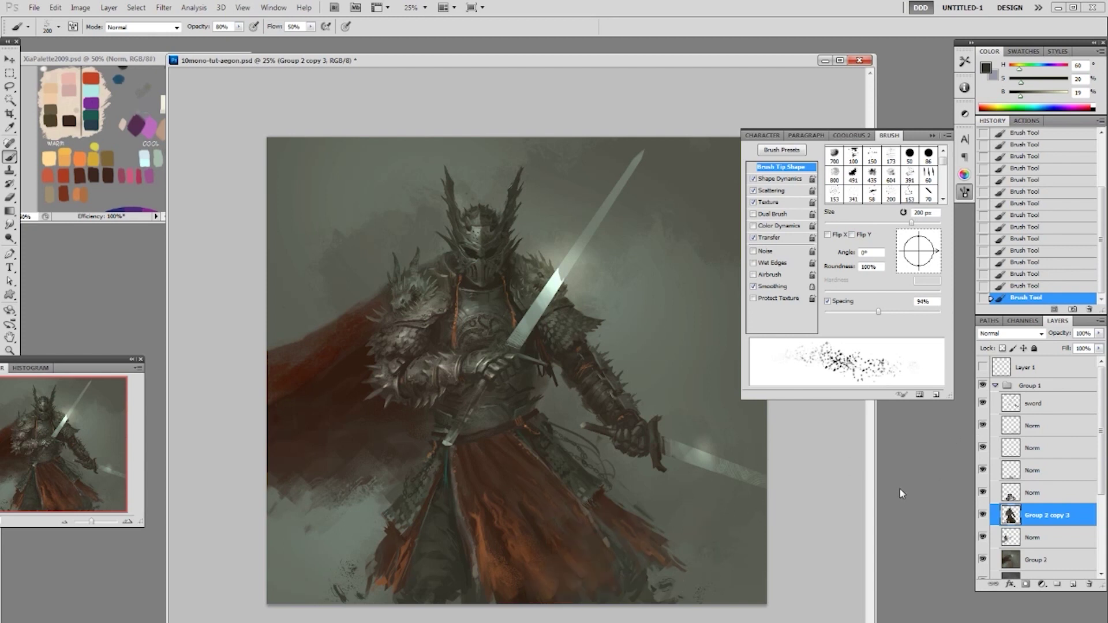
Keep the mist layer hidden and refine the belt and upper waistcloth two layers below it with a 40 px flat brush and sampled browns
{"action": "left_click", "coordinate": [982, 426]}
{"action": "left_click", "coordinate": [982, 426]}
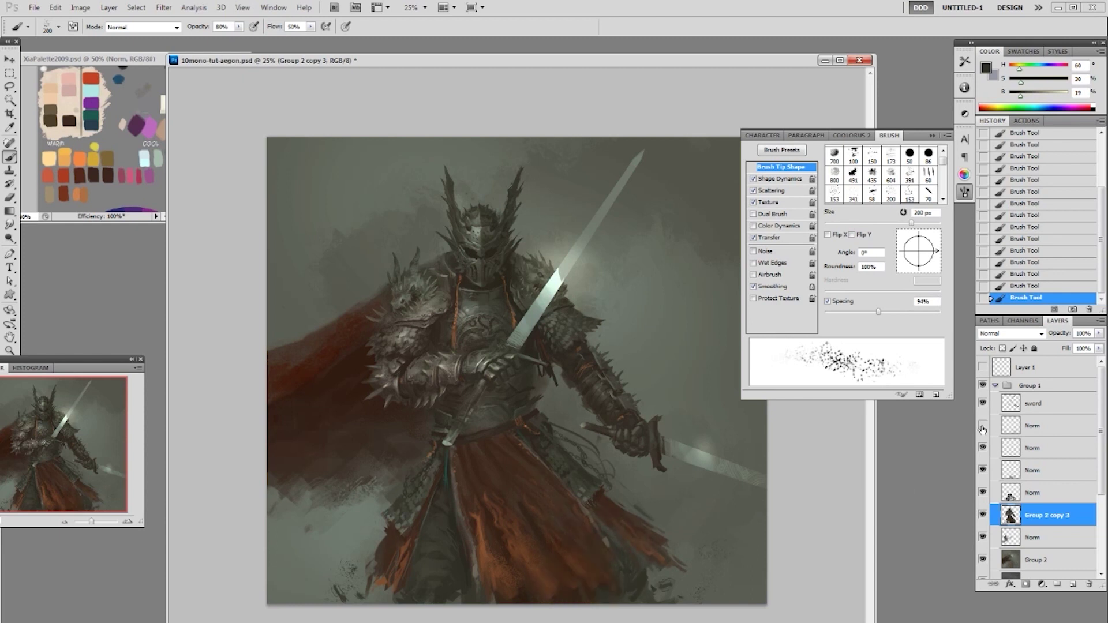
{"action": "left_click", "coordinate": [1039, 498]}
{"action": "left_click", "coordinate": [1047, 468]}
{"action": "right_click", "coordinate": [576, 456]}
{"action": "double_click", "coordinate": [664, 522]}
{"action": "left_click", "coordinate": [508, 425], "text": "alt"}
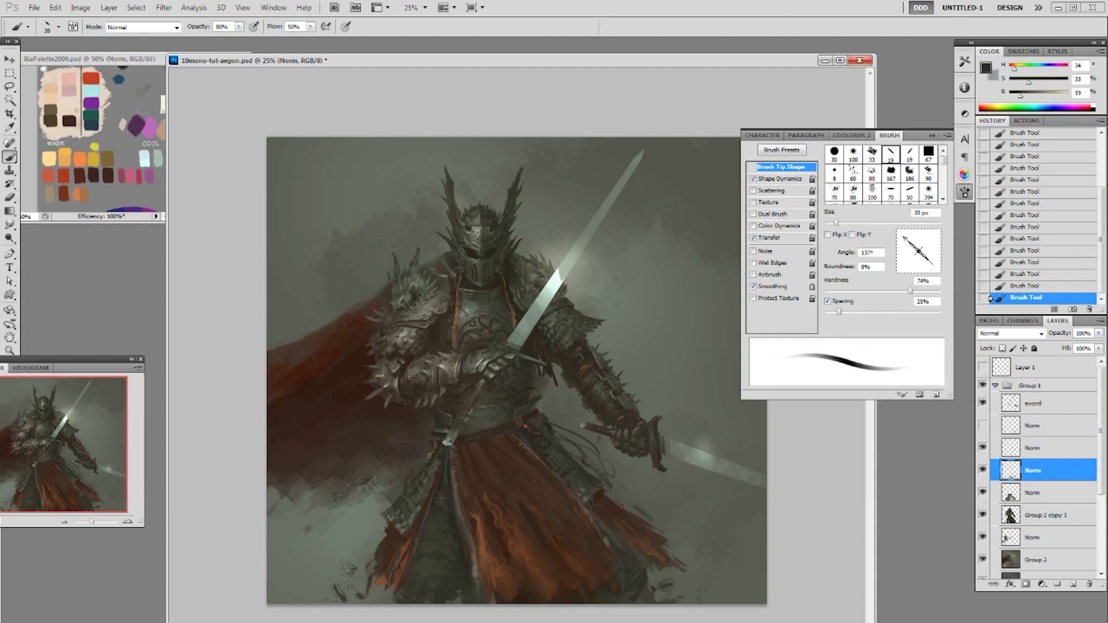
{"action": "key", "text": "bracketright"}
{"action": "key", "text": "bracketright"}
{"action": "key", "text": "bracketright"}
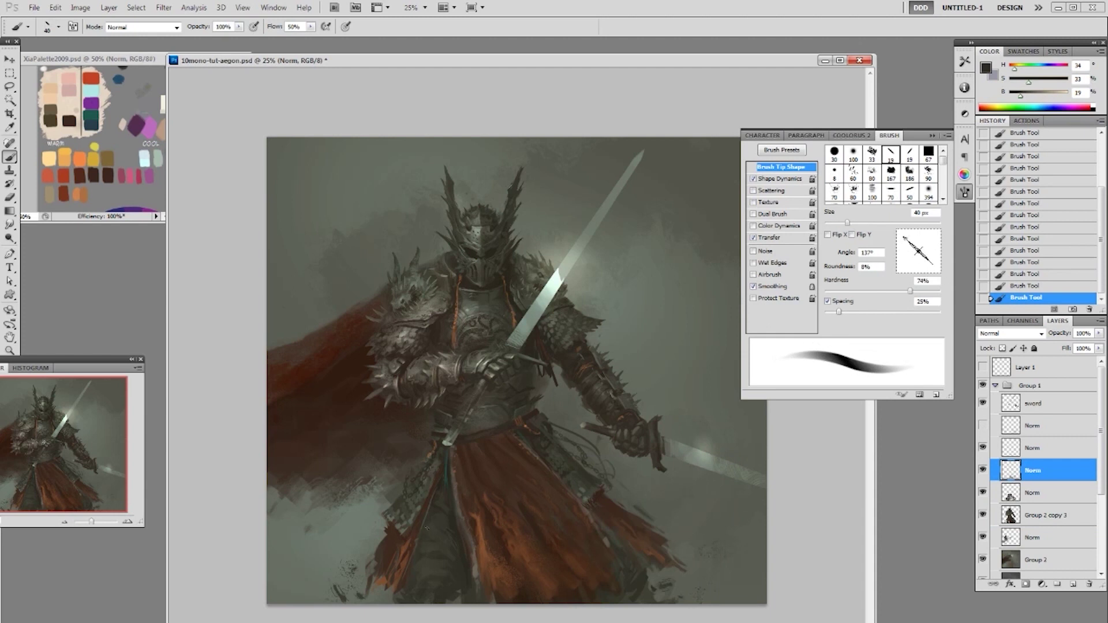
{"action": "left_click", "coordinate": [493, 427], "text": "alt"}
{"action": "left_click", "coordinate": [480, 451], "text": "alt"}
Paint dark detail on the cape-side leg and hip armour with sampled and adjusted browns, and step back through the last strokes
{"action": "left_click", "coordinate": [420, 538], "text": "alt"}
{"action": "left_click", "coordinate": [450, 505], "text": "alt"}
{"action": "left_click", "coordinate": [1027, 95]}
{"action": "left_click", "coordinate": [1025, 81]}
{"action": "left_click", "coordinate": [452, 426], "text": "alt"}
{"action": "left_click", "coordinate": [441, 417], "text": "alt"}
{"action": "left_click", "coordinate": [439, 416], "text": "alt"}
{"action": "left_click", "coordinate": [1038, 263]}
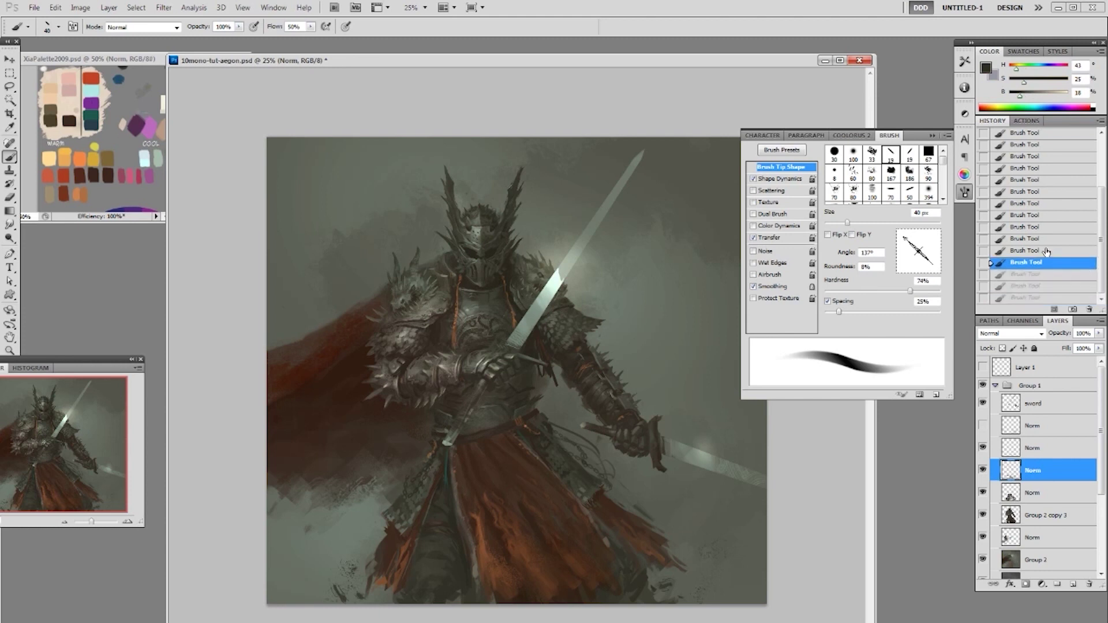
Touch up the hip armour's edge with the 19 px angled flat brush, sampling its dark tone and toggling the stroke to compare
{"action": "right_click", "coordinate": [507, 539]}
{"action": "left_click", "coordinate": [509, 544]}
{"action": "left_click", "coordinate": [402, 495]}
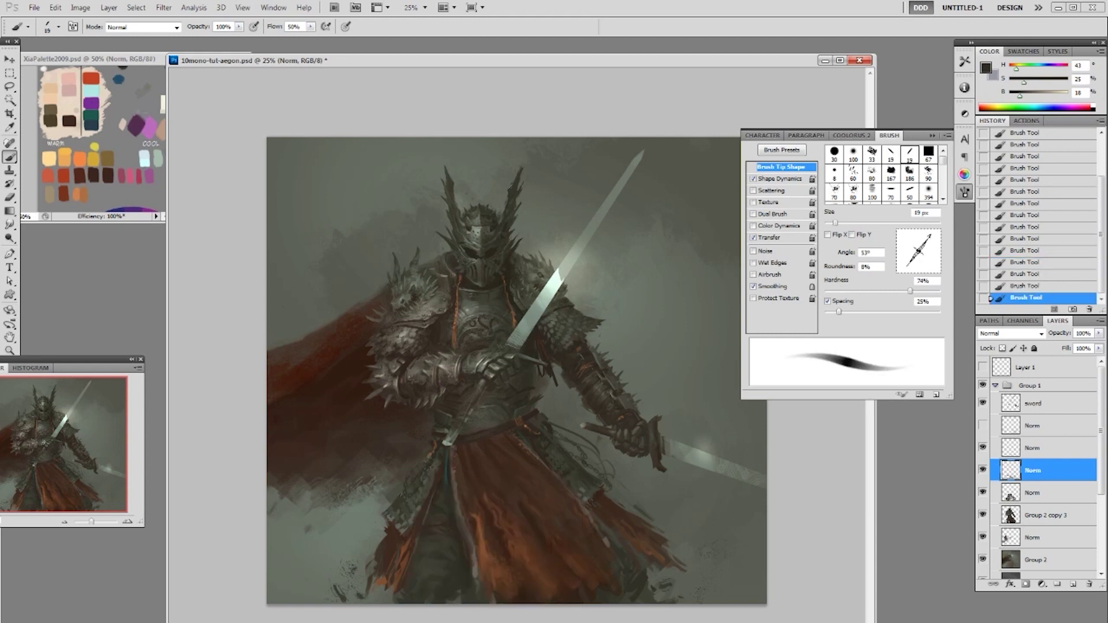
{"action": "key", "text": "ctrl+z"}
{"action": "left_click", "coordinate": [403, 494], "text": "alt"}
{"action": "key", "text": "ctrl+shift+z"}
Show the mist layer, flip the canvas horizontally and collapse the brush settings
{"action": "left_click", "coordinate": [982, 427]}
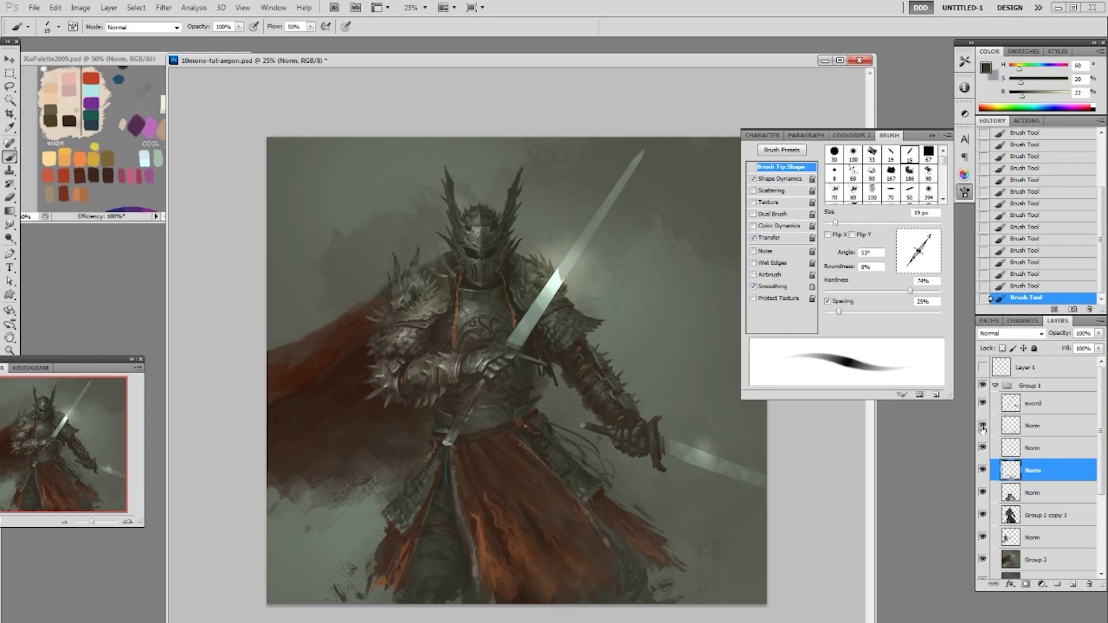
{"action": "key", "text": "ctrl+shift+h"}
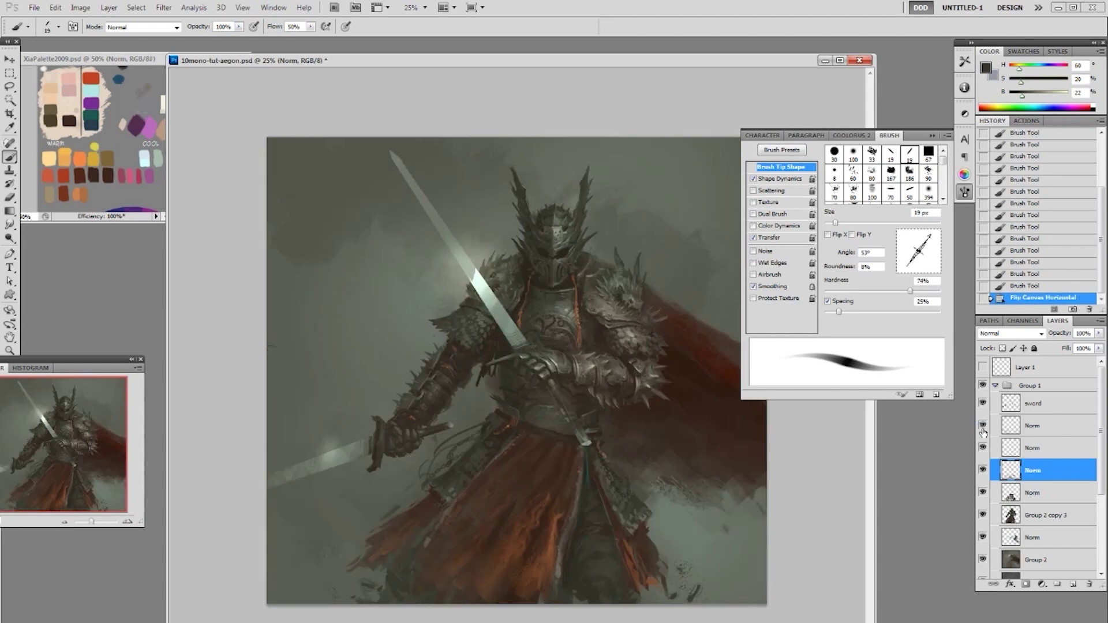
{"action": "left_click", "coordinate": [932, 136]}
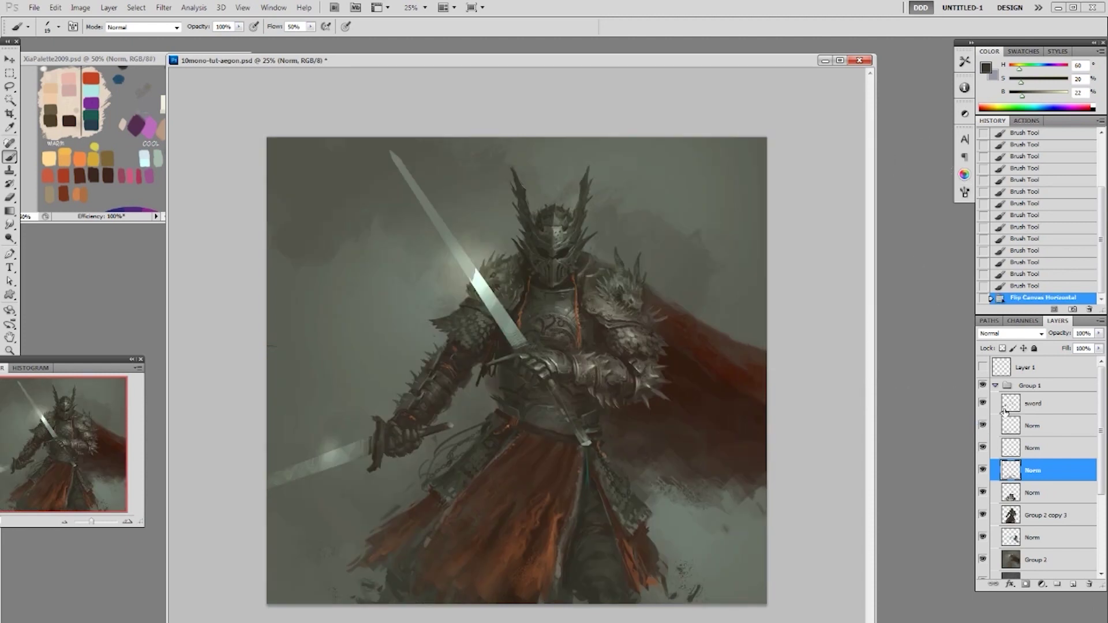
Select the sword layer and toggle its visibility to compare the painting with and without it
{"action": "left_click", "coordinate": [983, 403]}
{"action": "left_click", "coordinate": [982, 404]}
{"action": "left_click", "coordinate": [1019, 404]}
{"action": "left_click", "coordinate": [982, 403]}
{"action": "left_click", "coordinate": [983, 403]}
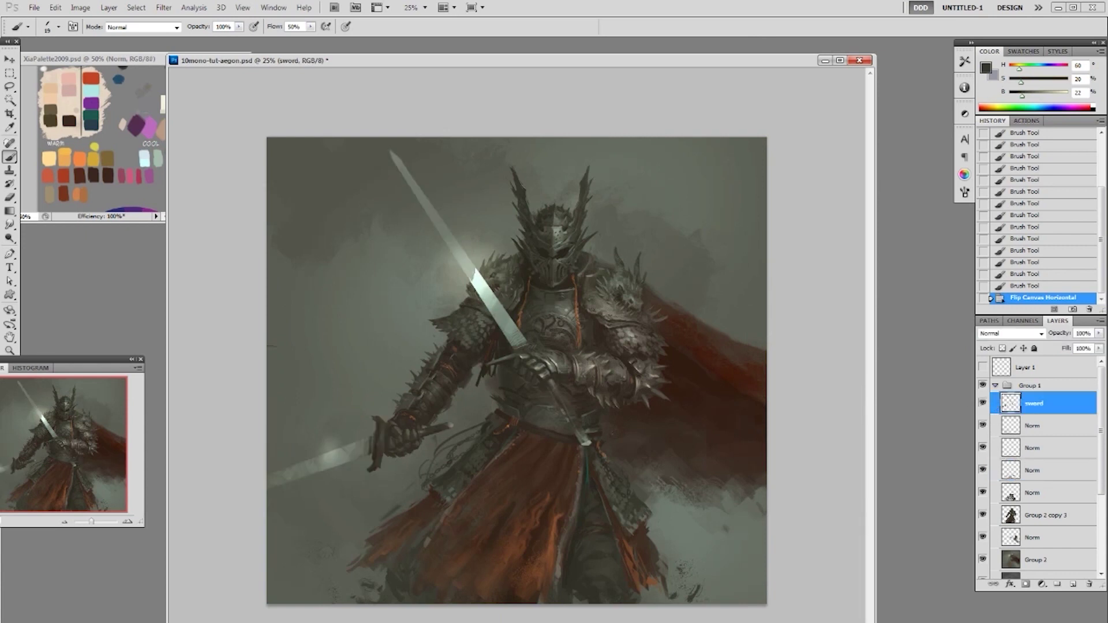
Lasso the sword's lower end beneath the gauntlet, adjust its alignment with Free Transform and clear the selection
{"action": "key", "text": "l"}
{"action": "left_click", "coordinate": [1010, 403], "text": "ctrl"}
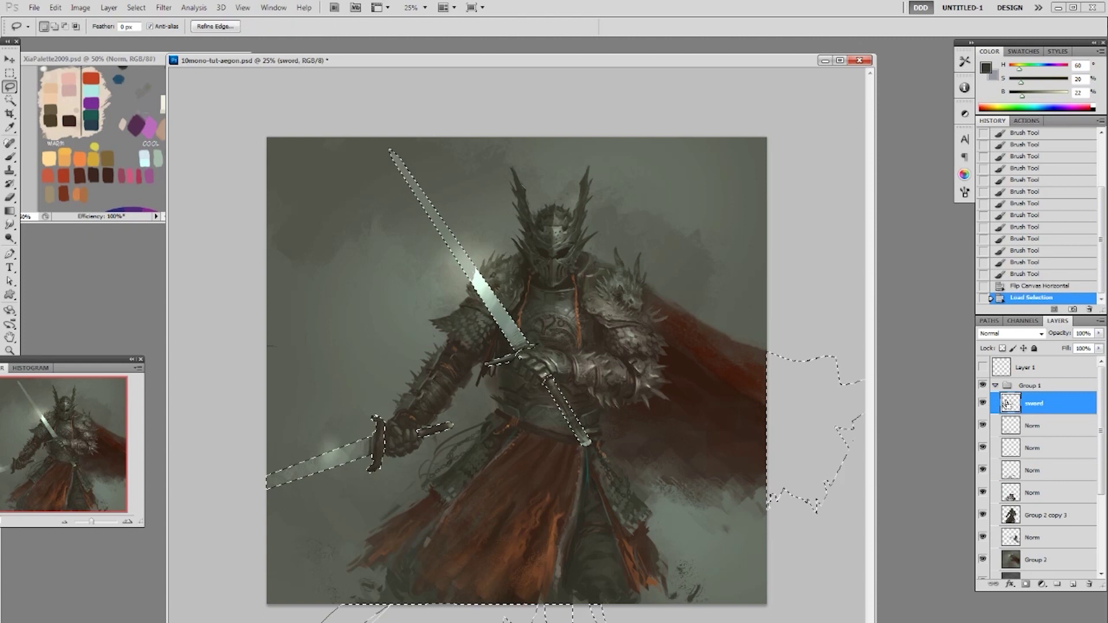
{"action": "key", "text": "ctrl+d"}
{"action": "mouse_move", "coordinate": [579, 445]}
{"action": "left_mouse_down"}
{"action": "mouse_move", "coordinate": [600, 430]}
{"action": "mouse_move", "coordinate": [576, 462]}
{"action": "left_mouse_up"}
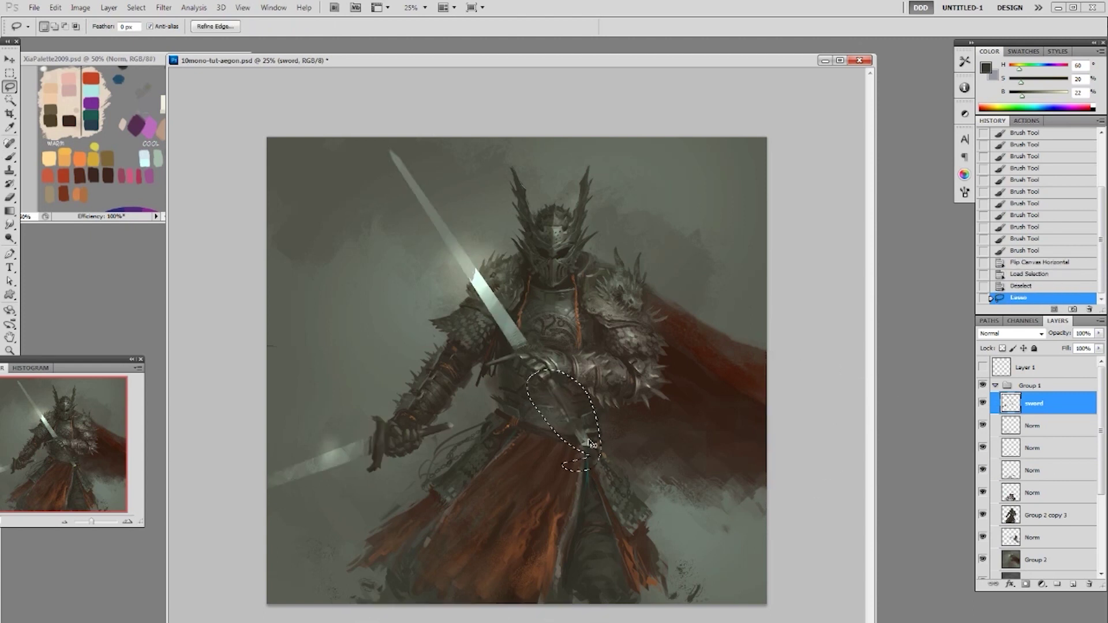
{"action": "key", "text": "ctrl+Up"}
{"action": "key", "text": "ctrl+Down"}
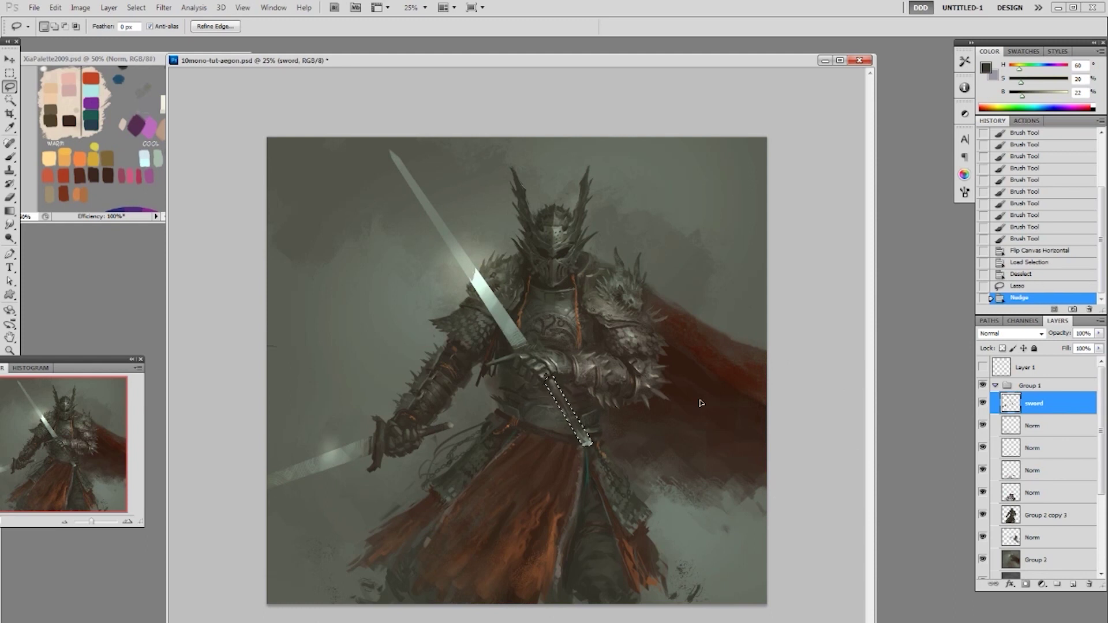
{"action": "key", "text": "ctrl+t"}
{"action": "left_click_drag", "start_coordinate": [705, 421], "coordinate": [711, 409]}
{"action": "key", "text": "Return"}
{"action": "key", "text": "ctrl+d"}
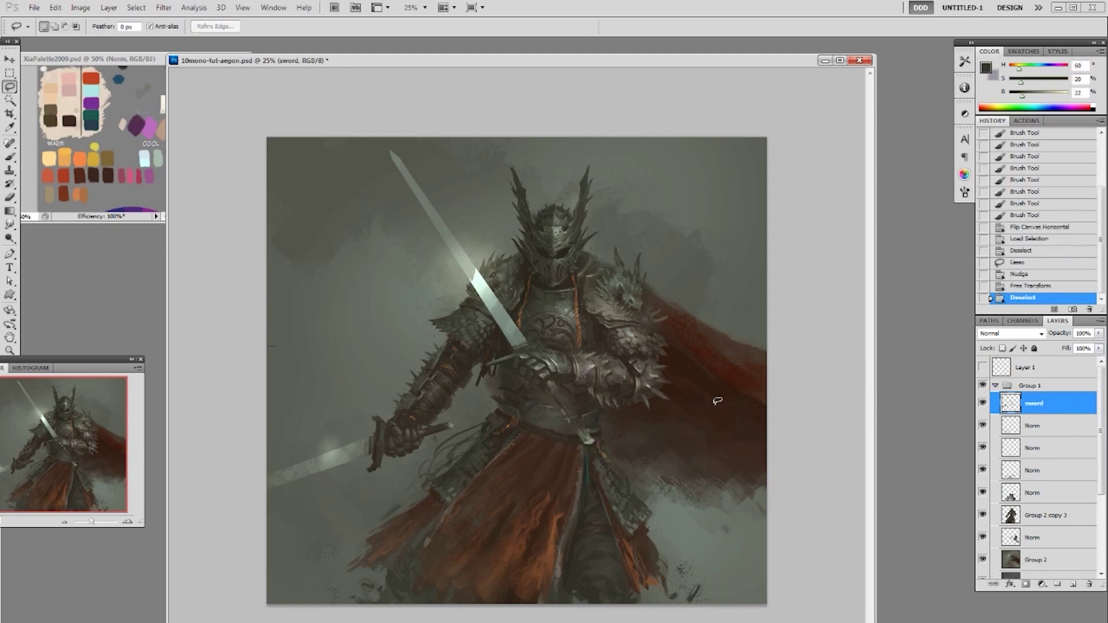
Load the sword layer's outline as a selection and paint the sword's lower end with a textured brush and sampled greys
{"action": "left_click", "coordinate": [1008, 409], "text": "ctrl"}
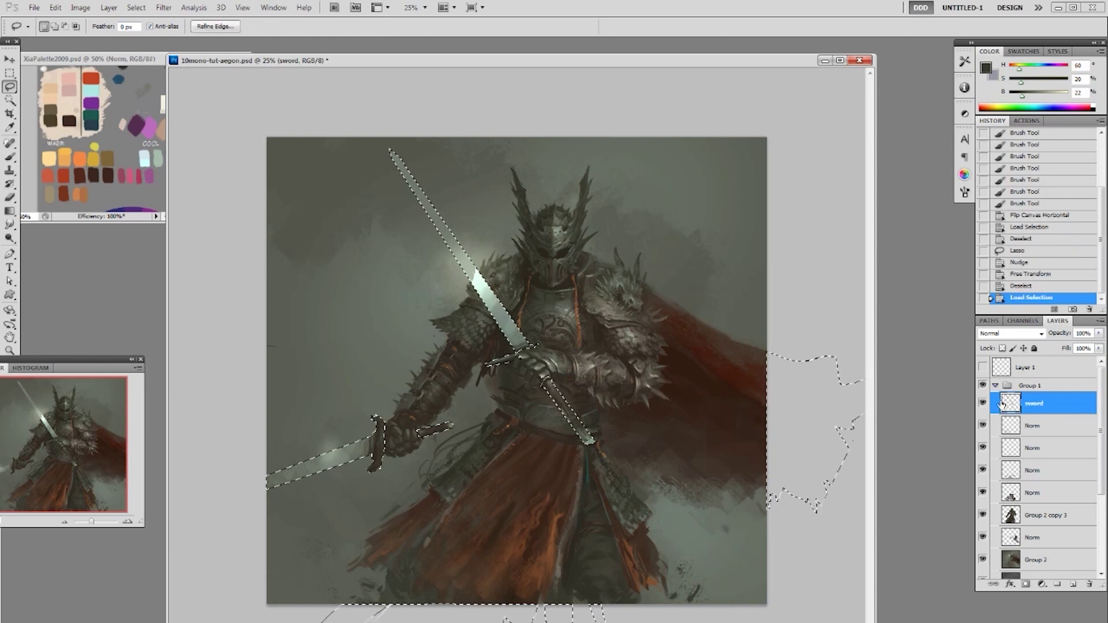
{"action": "key", "text": "b"}
{"action": "left_click", "coordinate": [549, 381], "text": "alt"}
{"action": "right_click", "coordinate": [572, 397]}
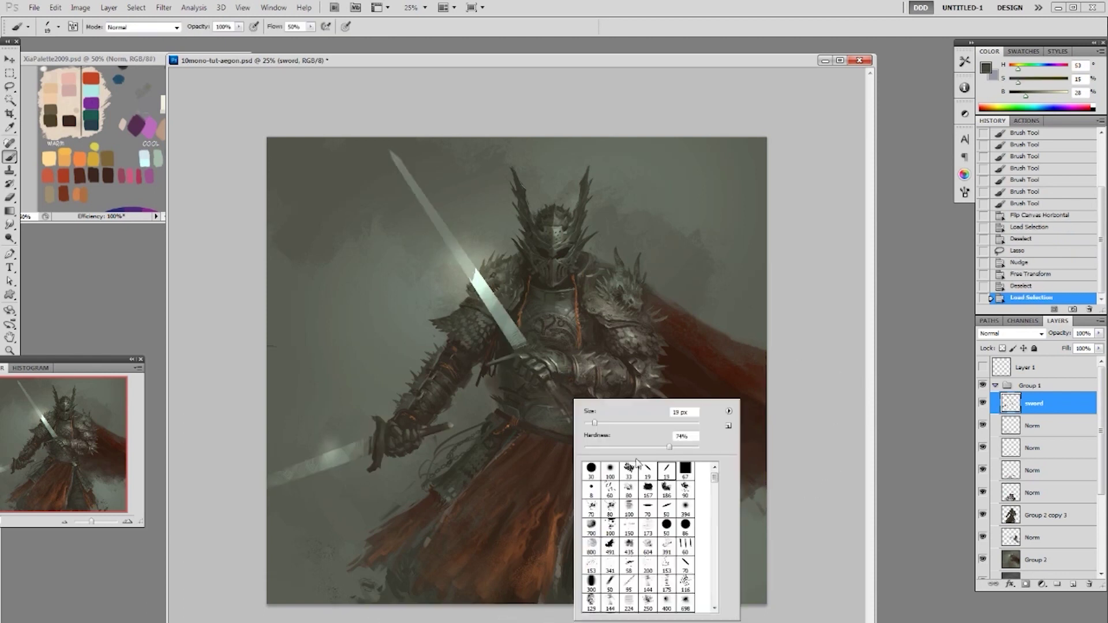
{"action": "double_click", "coordinate": [651, 528]}
{"action": "key", "text": "ctrl+z"}
{"action": "left_click_drag", "start_coordinate": [562, 417], "coordinate": [587, 437]}
{"action": "left_click", "coordinate": [547, 389], "text": "alt"}
{"action": "key", "text": "ctrl+z"}
{"action": "left_click", "coordinate": [590, 441], "text": "alt"}
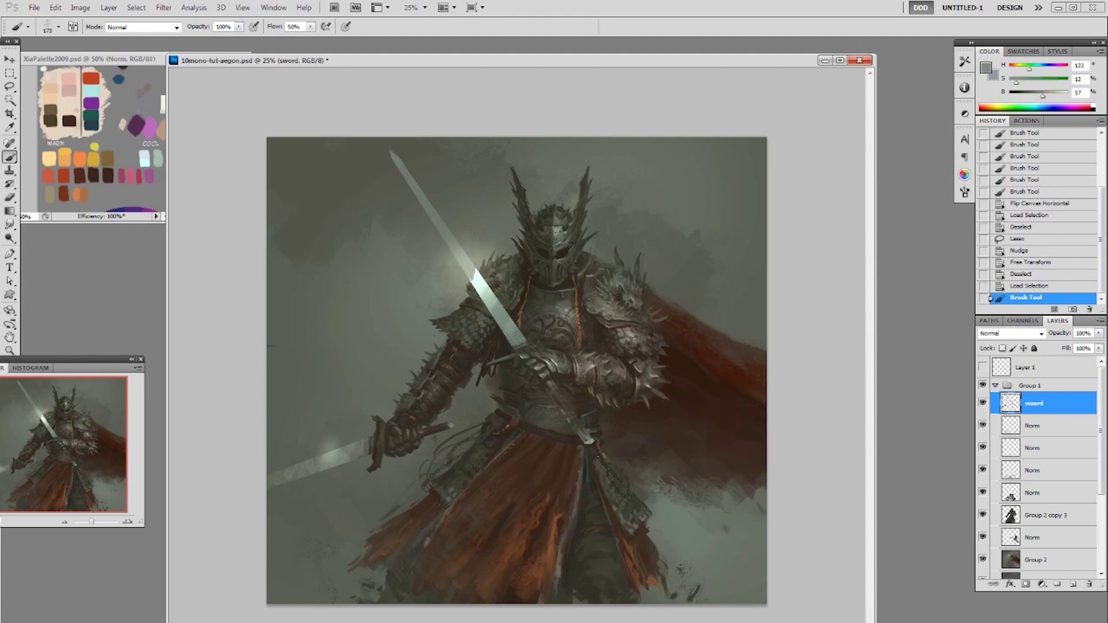
Rework the sword's lower end with another brush, comparing through the history, and add a new layer above the sword layer
{"action": "right_click", "coordinate": [609, 438]}
{"action": "left_click", "coordinate": [686, 506]}
{"action": "mouse_move", "coordinate": [563, 392]}
{"action": "left_mouse_down"}
{"action": "mouse_move", "coordinate": [572, 413]}
{"action": "mouse_move", "coordinate": [562, 403]}
{"action": "left_mouse_up"}
{"action": "key", "text": "ctrl+z"}
{"action": "key", "text": "ctrl+z"}
{"action": "right_click", "coordinate": [620, 417]}
{"action": "left_click", "coordinate": [712, 497]}
{"action": "left_click", "coordinate": [1012, 275]}
{"action": "key", "text": "F2"}
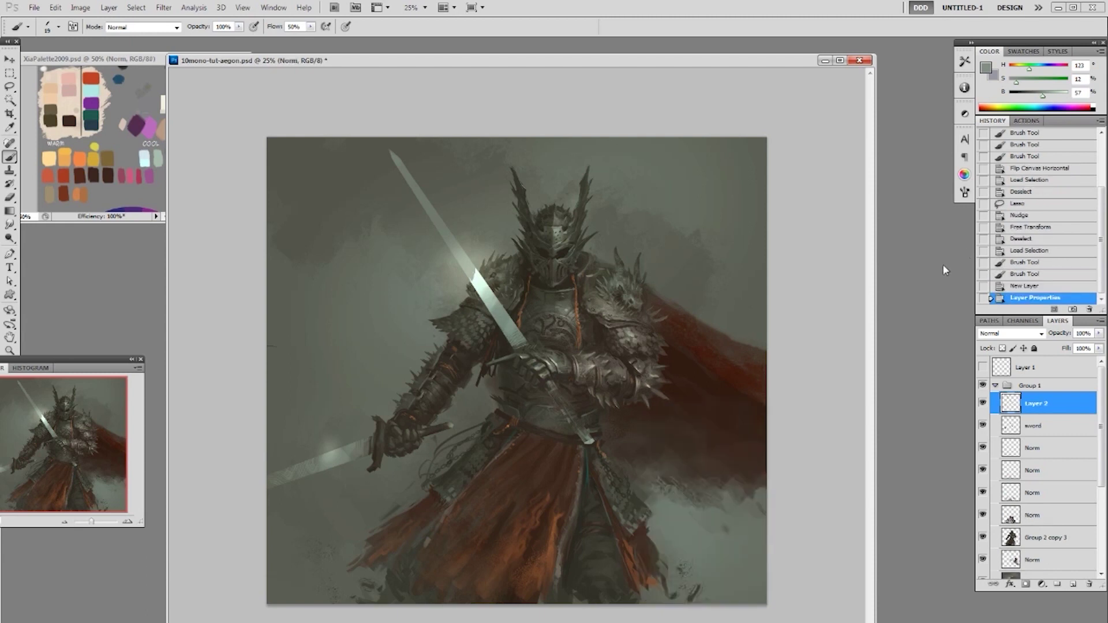
Paint the shaft and pommel at the sword's lower end on the new layer with a small flat brush, undoing the unwanted strokes
{"action": "mouse_move", "coordinate": [587, 431]}
{"action": "left_mouse_down"}
{"action": "mouse_move", "coordinate": [568, 409]}
{"action": "mouse_move", "coordinate": [593, 442]}
{"action": "left_mouse_up"}
{"action": "key", "text": "ctrl+z"}
{"action": "left_click", "coordinate": [591, 438], "text": "alt"}
{"action": "key", "text": "]"}
{"action": "mouse_move", "coordinate": [548, 384]}
{"action": "left_mouse_down"}
{"action": "mouse_move", "coordinate": [583, 407]}
{"action": "mouse_move", "coordinate": [572, 414]}
{"action": "mouse_move", "coordinate": [563, 404]}
{"action": "mouse_move", "coordinate": [584, 433]}
{"action": "left_mouse_up"}
{"action": "key", "text": "ctrl+z"}
{"action": "key", "text": "["}
{"action": "left_click_drag", "start_coordinate": [584, 435], "coordinate": [590, 443]}
{"action": "left_click", "coordinate": [599, 427], "text": "alt"}
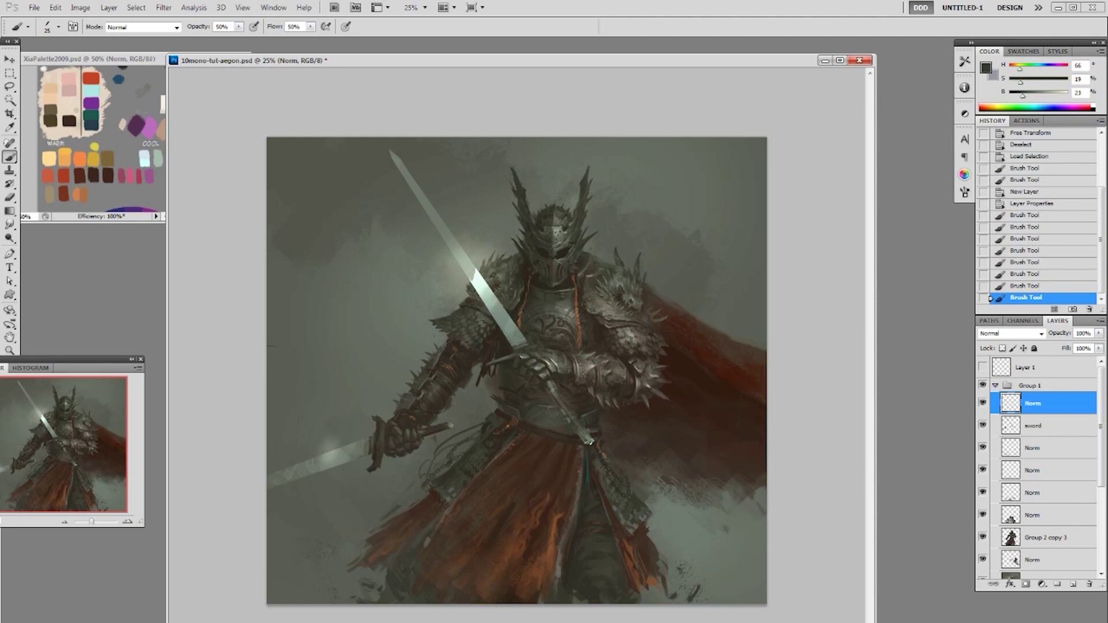
Paint the pommel at the sword's lower end at 100% opacity with sampled greys, including a lighter grey of 76% brightness
{"action": "left_click", "coordinate": [592, 442]}
{"action": "left_click", "coordinate": [591, 442]}
{"action": "left_click", "coordinate": [594, 443]}
{"action": "left_click", "coordinate": [596, 443], "text": "alt"}
{"action": "key", "text": "0"}
{"action": "left_click", "coordinate": [598, 444]}
{"action": "left_click", "coordinate": [596, 443]}
{"action": "left_click", "coordinate": [593, 441], "text": "alt"}
{"action": "left_click", "coordinate": [591, 441]}
{"action": "left_click", "coordinate": [588, 437]}
{"action": "left_click", "coordinate": [556, 361], "text": "alt"}
{"action": "left_click_drag", "start_coordinate": [1033, 95], "coordinate": [1054, 96]}
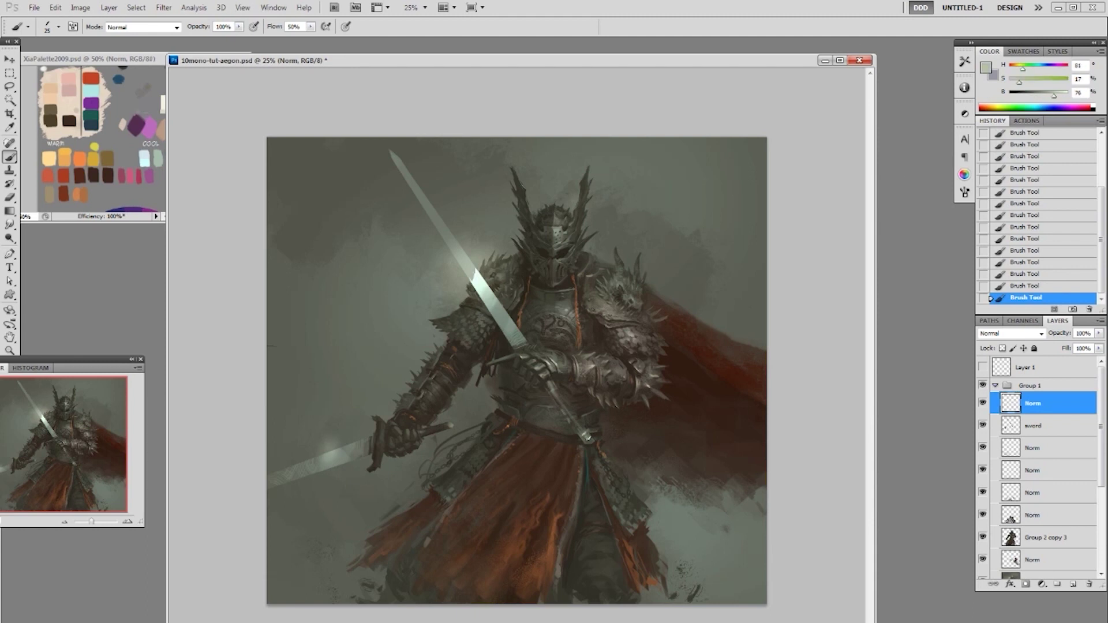
Blend the shaft and pommel below the gauntlet with tones sampled from the surrounding metal
{"action": "left_click", "coordinate": [587, 427], "text": "alt"}
{"action": "left_click", "coordinate": [594, 444], "text": "alt"}
{"action": "left_click", "coordinate": [589, 442], "text": "alt"}
{"action": "left_click", "coordinate": [591, 441], "text": "alt"}
{"action": "left_click", "coordinate": [579, 426], "text": "alt"}
{"action": "left_click", "coordinate": [588, 430], "text": "alt"}
{"action": "left_click", "coordinate": [573, 402], "text": "alt"}
Retouch the area around the shaft with the 80 px textured brush enlarged to 150 px, using sampled dark tones
{"action": "right_click", "coordinate": [638, 327]}
{"action": "left_click", "coordinate": [679, 439]}
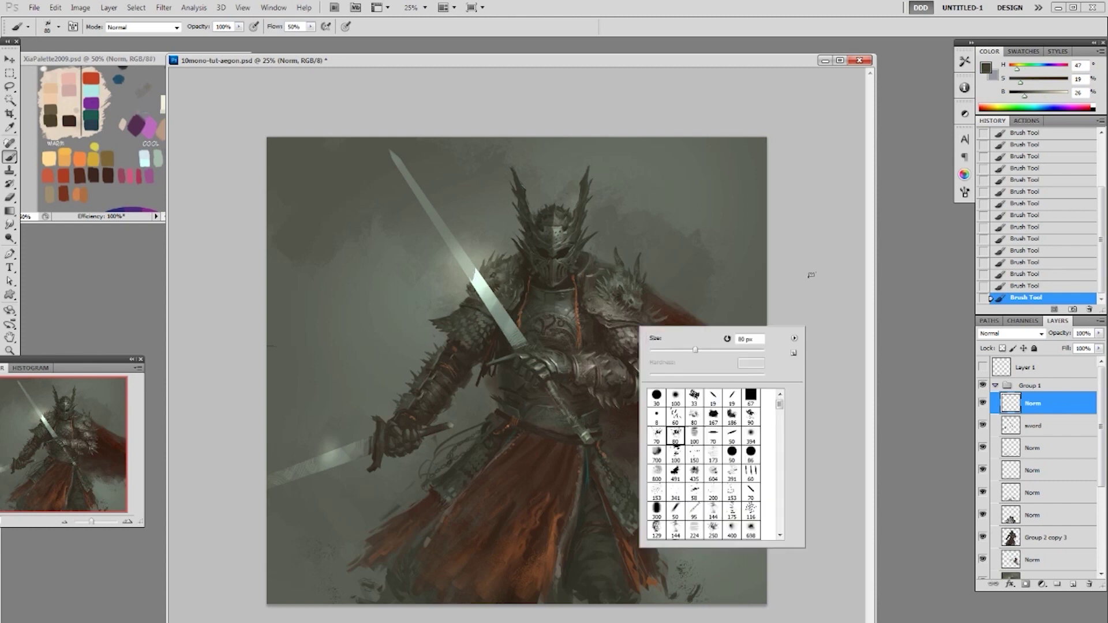
{"action": "left_click", "coordinate": [659, 302]}
{"action": "left_click", "coordinate": [568, 411], "text": "alt"}
{"action": "key", "text": "bracketright"}
{"action": "key", "text": "bracketright"}
{"action": "key", "text": "bracketright"}
{"action": "key", "text": "bracketright"}
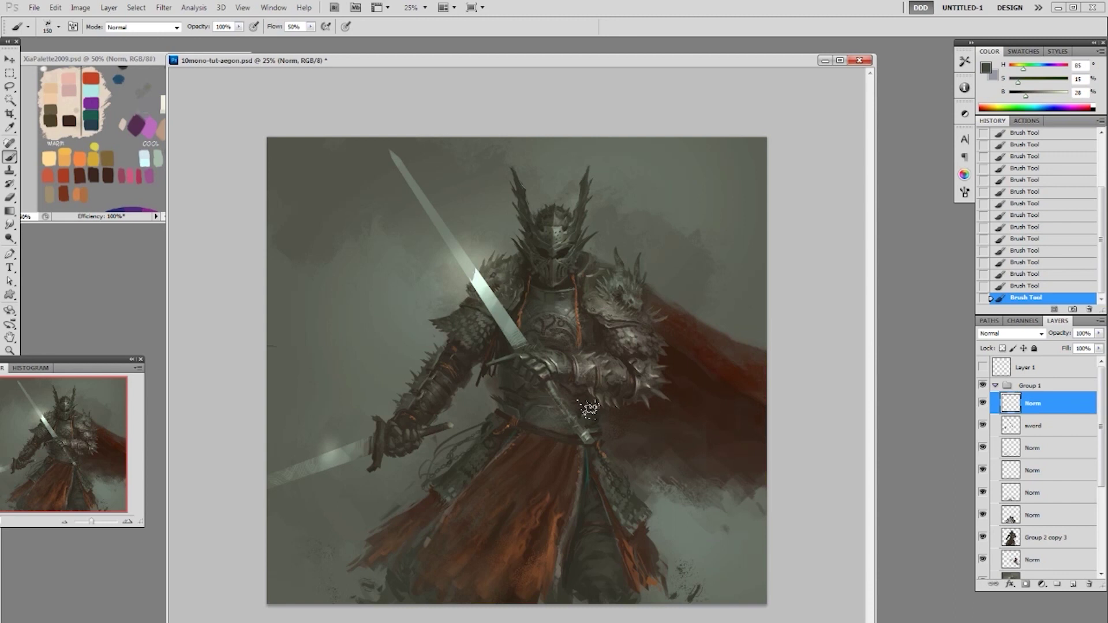
{"action": "left_click", "coordinate": [589, 406], "text": "alt"}
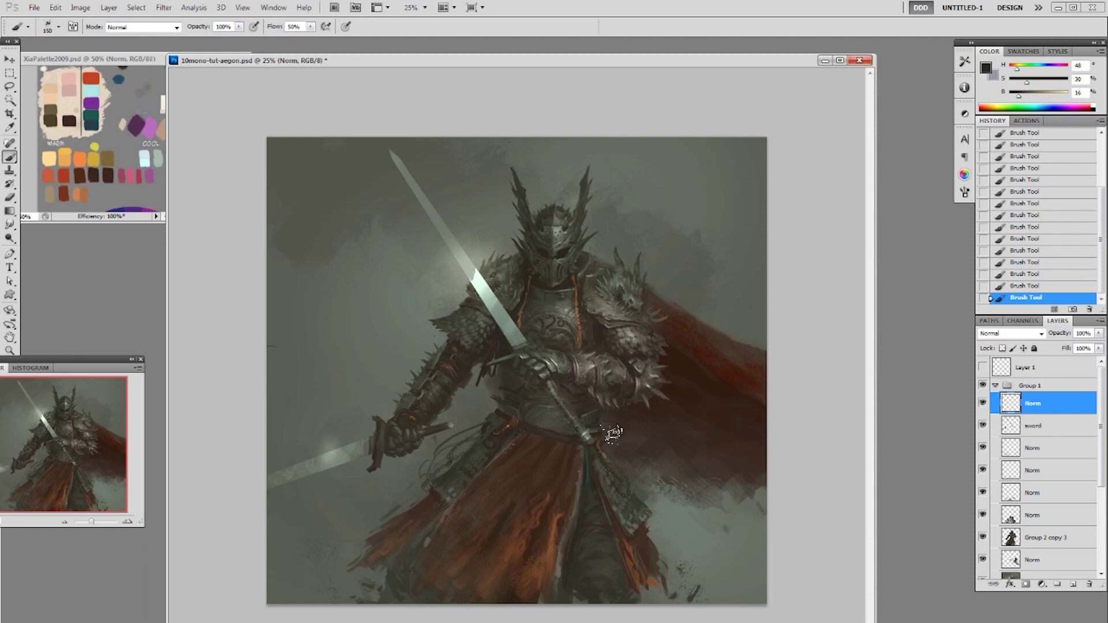
Detail the shaft between gauntlet and pommel with a 19 px flat brush and sampled greys
{"action": "right_click", "coordinate": [704, 342]}
{"action": "left_click", "coordinate": [771, 457]}
{"action": "left_click", "coordinate": [584, 434], "text": "alt"}
{"action": "right_click", "coordinate": [577, 407]}
{"action": "double_click", "coordinate": [681, 485]}
{"action": "left_click", "coordinate": [575, 421], "text": "alt"}
{"action": "left_click", "coordinate": [546, 390], "text": "alt"}
{"action": "left_click", "coordinate": [551, 386], "text": "alt"}
{"action": "left_click", "coordinate": [581, 425], "text": "alt"}
{"action": "left_click", "coordinate": [556, 399], "text": "alt"}
{"action": "left_click", "coordinate": [561, 393], "text": "alt"}
{"action": "left_click", "coordinate": [559, 392], "text": "alt"}
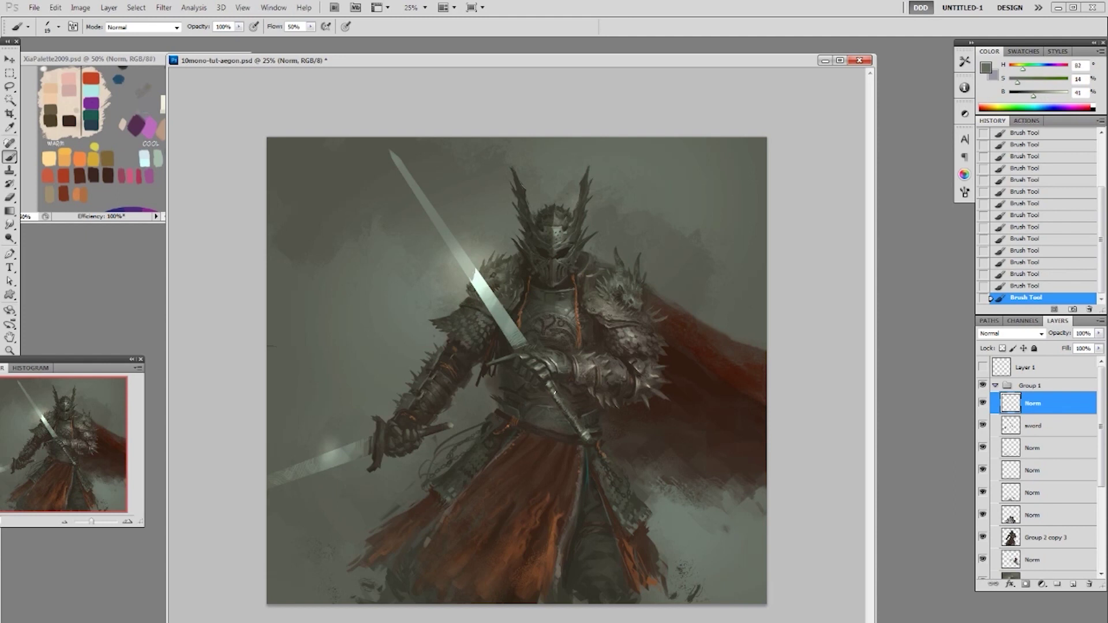
{"action": "left_click", "coordinate": [558, 393], "text": "alt"}
Add a new layer and paint the sword's grip below the gauntlet with red sampled from the cape
{"action": "left_click", "coordinate": [714, 359], "text": "alt"}
{"action": "right_click", "coordinate": [712, 352]}
{"action": "left_click", "coordinate": [693, 342]}
{"action": "key", "text": "F2"}
{"action": "key", "text": "bracketright"}
{"action": "key", "text": "bracketright"}
{"action": "mouse_move", "coordinate": [576, 431]}
{"action": "left_mouse_down"}
{"action": "mouse_move", "coordinate": [576, 406]}
{"action": "mouse_move", "coordinate": [552, 396]}
{"action": "left_mouse_up"}
Shade the red grip with a sampled dark red-brown, using the 19 px brush and then larger sizes
{"action": "left_click", "coordinate": [686, 376], "text": "alt"}
{"action": "right_click", "coordinate": [598, 399]}
{"action": "left_click_drag", "start_coordinate": [621, 424], "coordinate": [692, 455]}
{"action": "left_click", "coordinate": [694, 473]}
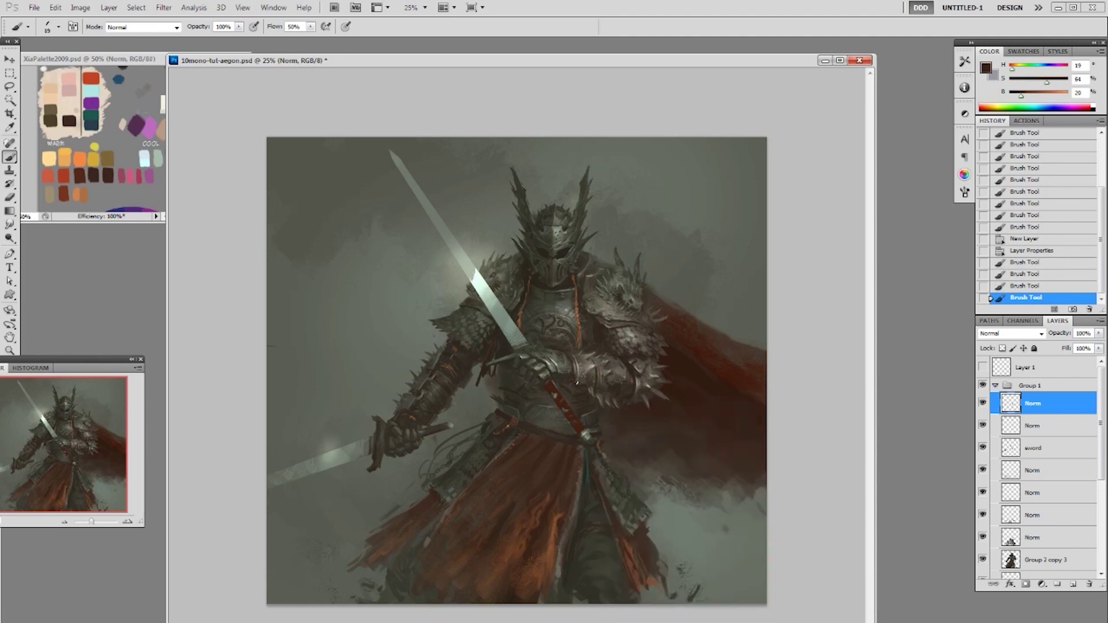
{"action": "left_click_drag", "start_coordinate": [561, 394], "coordinate": [575, 430]}
{"action": "key", "text": "bracketright"}
{"action": "key", "text": "bracketright"}
{"action": "key", "text": "bracketright"}
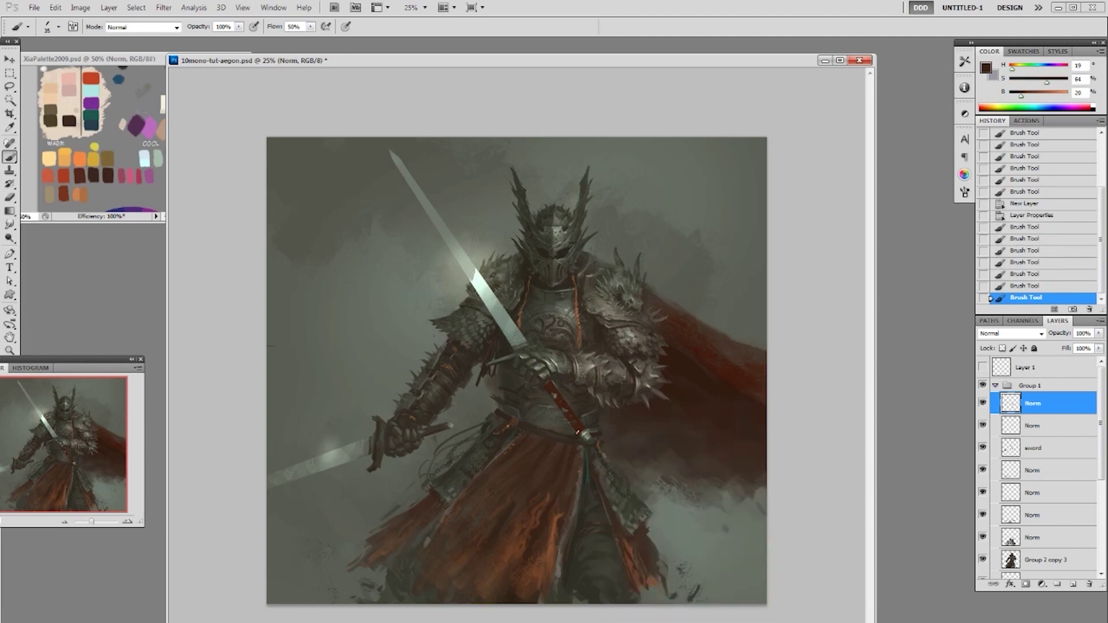
{"action": "left_click_drag", "start_coordinate": [540, 390], "coordinate": [581, 426]}
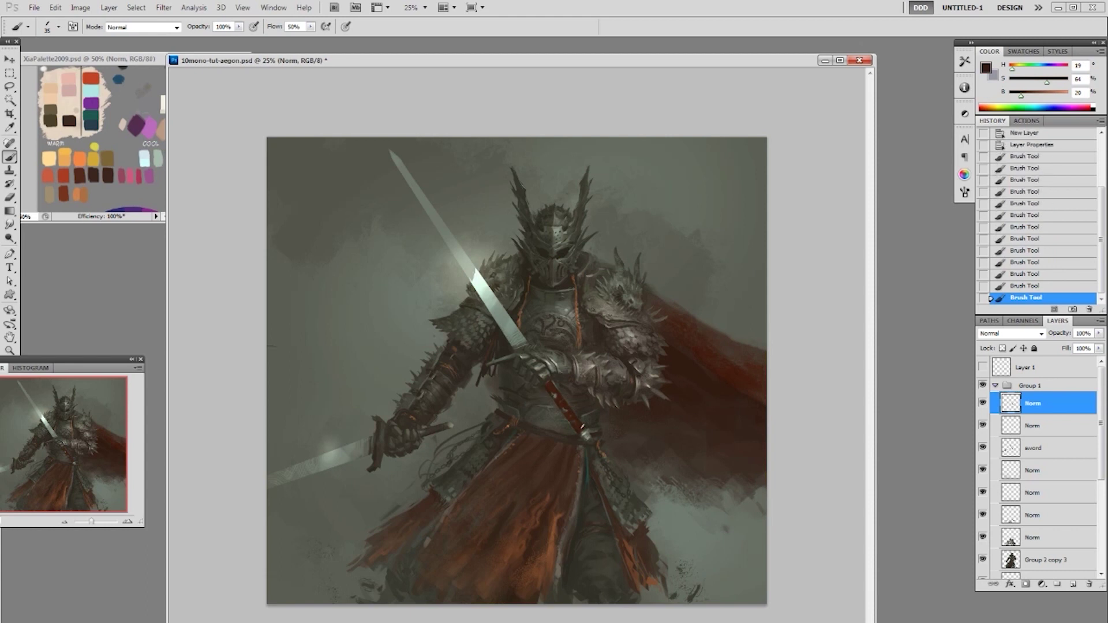
{"action": "left_click_drag", "start_coordinate": [1021, 100], "coordinate": [1020, 100]}
{"action": "left_click_drag", "start_coordinate": [555, 398], "coordinate": [576, 425]}
Brighten the red grip and pommel with a small Dodge tool at 50% exposure, undoing the unwanted strokes
{"action": "key", "text": "o"}
{"action": "right_click", "coordinate": [573, 418]}
{"action": "left_click", "coordinate": [823, 319]}
{"action": "key", "text": "5"}
{"action": "key", "text": "bracketleft"}
{"action": "key", "text": "bracketleft"}
{"action": "key", "text": "bracketleft"}
{"action": "key", "text": "bracketleft"}
{"action": "key", "text": "bracketleft"}
{"action": "key", "text": "bracketleft"}
{"action": "key", "text": "bracketleft"}
{"action": "key", "text": "bracketleft"}
{"action": "key", "text": "bracketleft"}
{"action": "key", "text": "bracketleft"}
{"action": "key", "text": "bracketleft"}
{"action": "key", "text": "bracketleft"}
{"action": "key", "text": "bracketleft"}
{"action": "key", "text": "bracketleft"}
{"action": "key", "text": "bracketleft"}
{"action": "key", "text": "bracketleft"}
{"action": "key", "text": "bracketleft"}
{"action": "mouse_move", "coordinate": [549, 387]}
{"action": "left_mouse_down"}
{"action": "mouse_move", "coordinate": [575, 423]}
{"action": "mouse_move", "coordinate": [550, 386]}
{"action": "mouse_move", "coordinate": [558, 400]}
{"action": "left_mouse_up"}
{"action": "key", "text": "ctrl+z"}
{"action": "left_click_drag", "start_coordinate": [564, 406], "coordinate": [580, 431]}
{"action": "left_click", "coordinate": [585, 434]}
{"action": "left_click", "coordinate": [587, 436]}
{"action": "right_click", "coordinate": [621, 362]}
{"action": "left_click", "coordinate": [715, 436]}
{"action": "left_click", "coordinate": [819, 375]}
{"action": "left_click", "coordinate": [579, 436]}
{"action": "key", "text": "ctrl+z"}
Paint sampled dark red over the grip and raise the brush flow to 97%
{"action": "key", "text": "b"}
{"action": "left_click", "coordinate": [587, 416], "text": "alt"}
{"action": "left_click_drag", "start_coordinate": [588, 418], "coordinate": [555, 406]}
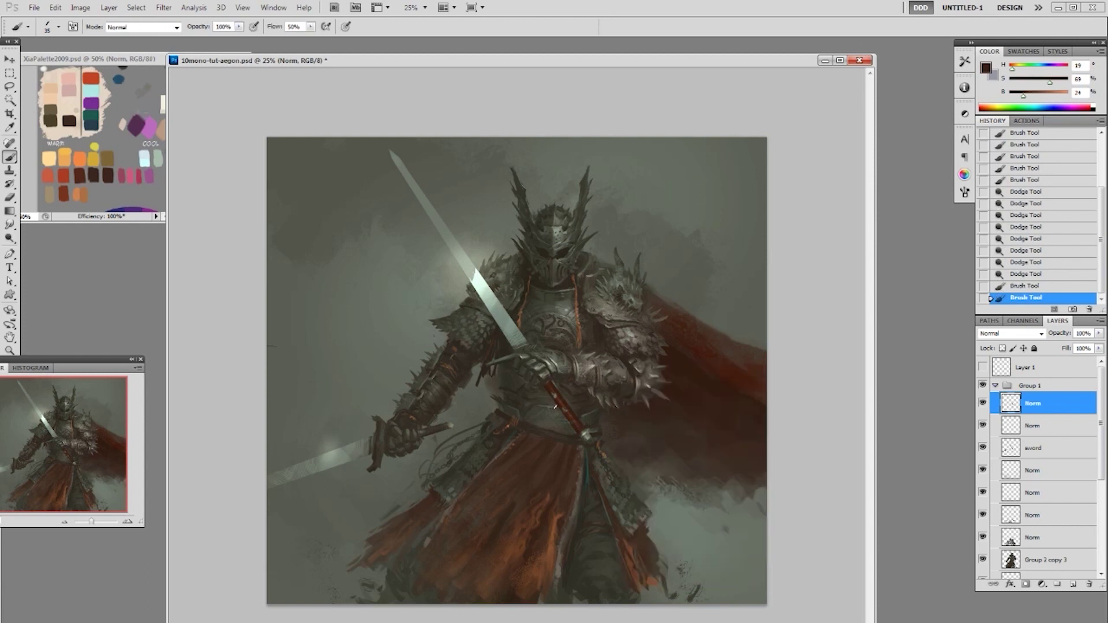
{"action": "left_click_drag", "start_coordinate": [310, 27], "coordinate": [336, 39]}
Dodge small highlights along the red grip's wrapping down to the pommel
{"action": "left_click_drag", "start_coordinate": [553, 390], "coordinate": [562, 401]}
{"action": "left_click_drag", "start_coordinate": [561, 401], "coordinate": [567, 408]}
{"action": "left_click_drag", "start_coordinate": [566, 408], "coordinate": [571, 411]}
{"action": "left_click_drag", "start_coordinate": [570, 418], "coordinate": [575, 419]}
{"action": "left_click_drag", "start_coordinate": [572, 414], "coordinate": [576, 421]}
{"action": "left_click", "coordinate": [582, 413]}
{"action": "left_click", "coordinate": [582, 413]}
{"action": "left_click", "coordinate": [582, 413]}
{"action": "left_click", "coordinate": [582, 413]}
{"action": "left_click", "coordinate": [582, 413]}
{"action": "left_click", "coordinate": [581, 413]}
{"action": "left_click", "coordinate": [588, 430]}
{"action": "left_click", "coordinate": [590, 430]}
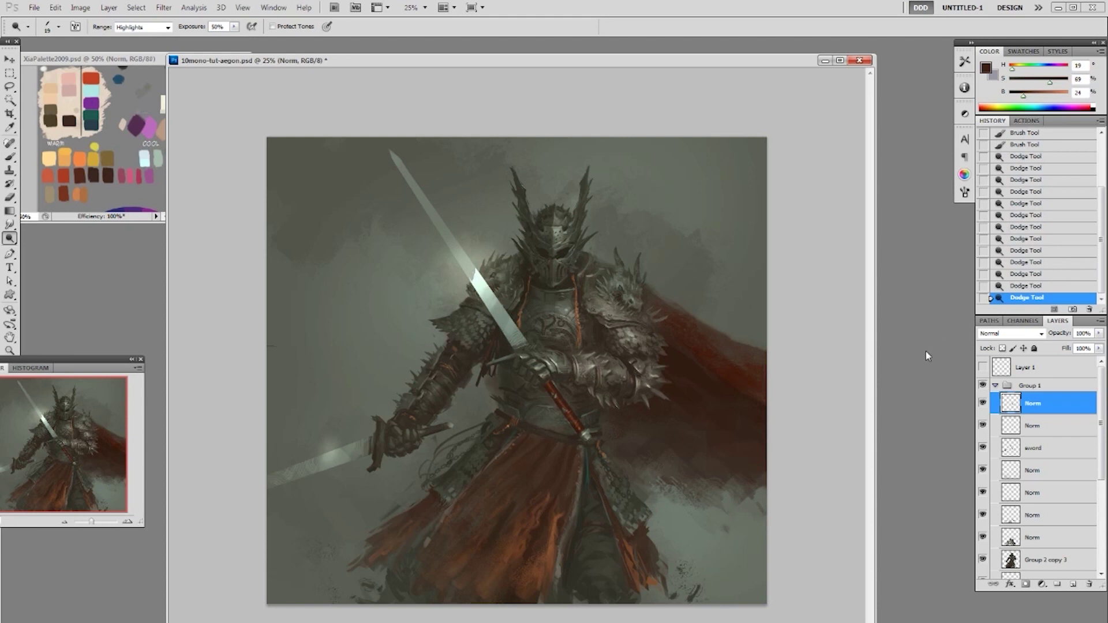
Paint the second sword's grip beside the lowered gauntlet with dark red sampled from the cape
{"action": "key", "text": "b"}
{"action": "left_click", "coordinate": [730, 364], "text": "alt"}
{"action": "right_click", "coordinate": [565, 443]}
{"action": "left_click", "coordinate": [647, 515]}
{"action": "left_click", "coordinate": [463, 415]}
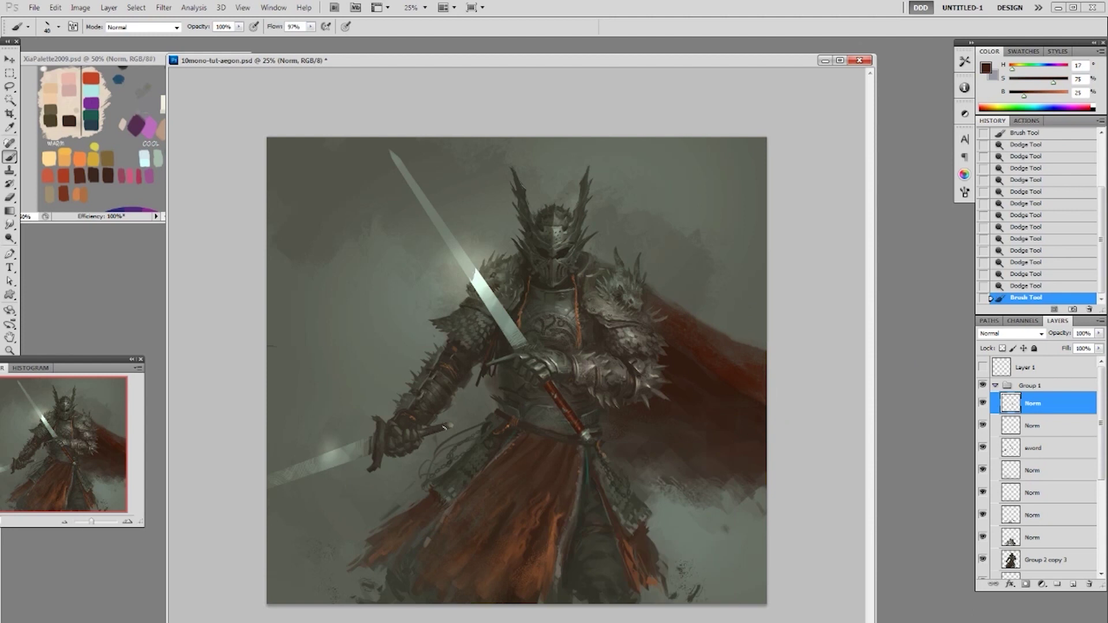
{"action": "left_click_drag", "start_coordinate": [446, 424], "coordinate": [439, 431]}
{"action": "left_click_drag", "start_coordinate": [439, 426], "coordinate": [433, 433]}
{"action": "left_click_drag", "start_coordinate": [431, 428], "coordinate": [426, 434]}
{"action": "left_click_drag", "start_coordinate": [425, 430], "coordinate": [429, 431]}
{"action": "left_click_drag", "start_coordinate": [440, 427], "coordinate": [427, 434]}
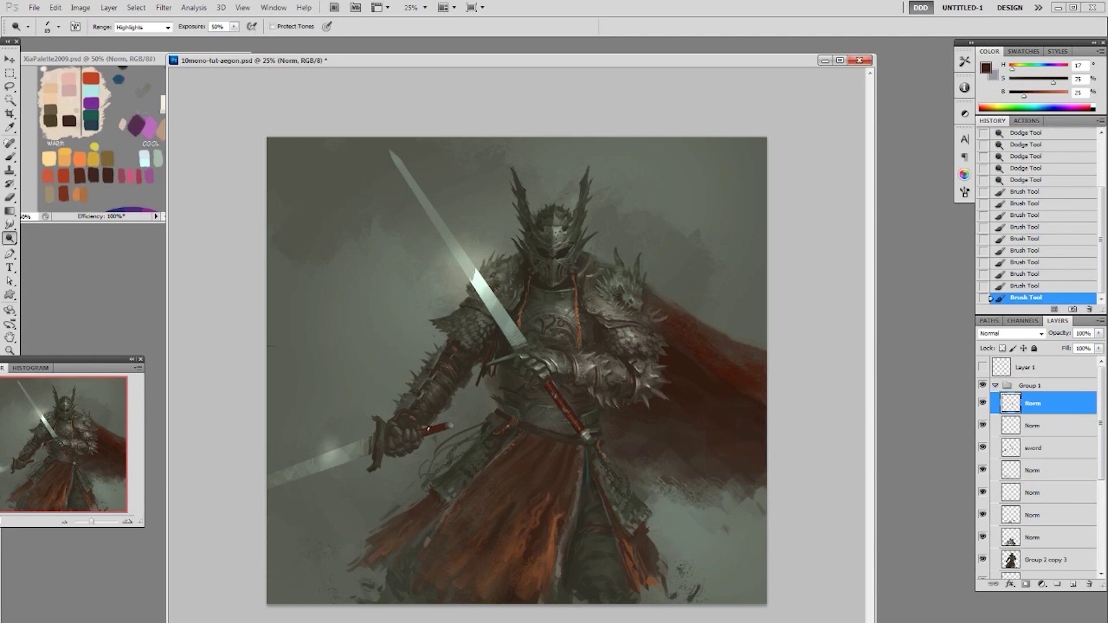
Brighten the second sword's red grip with Dodge strokes along its length
{"action": "key", "text": "z"}
{"action": "key", "text": "o"}
{"action": "left_click_drag", "start_coordinate": [446, 426], "coordinate": [431, 431]}
{"action": "left_click_drag", "start_coordinate": [445, 426], "coordinate": [431, 429]}
{"action": "left_click_drag", "start_coordinate": [443, 426], "coordinate": [431, 429]}
{"action": "left_click_drag", "start_coordinate": [443, 426], "coordinate": [432, 429]}
Refine the second sword's grip with sampled reds and touch up its end cap with a sampled dark tone
{"action": "key", "text": "b"}
{"action": "left_click", "coordinate": [698, 376], "text": "alt"}
{"action": "left_click_drag", "start_coordinate": [444, 426], "coordinate": [431, 430]}
{"action": "mouse_move", "coordinate": [445, 427]}
{"action": "left_mouse_down"}
{"action": "mouse_move", "coordinate": [431, 431]}
{"action": "mouse_move", "coordinate": [444, 426]}
{"action": "left_mouse_up"}
{"action": "left_click", "coordinate": [430, 429], "text": "alt"}
{"action": "left_click_drag", "start_coordinate": [432, 429], "coordinate": [445, 425]}
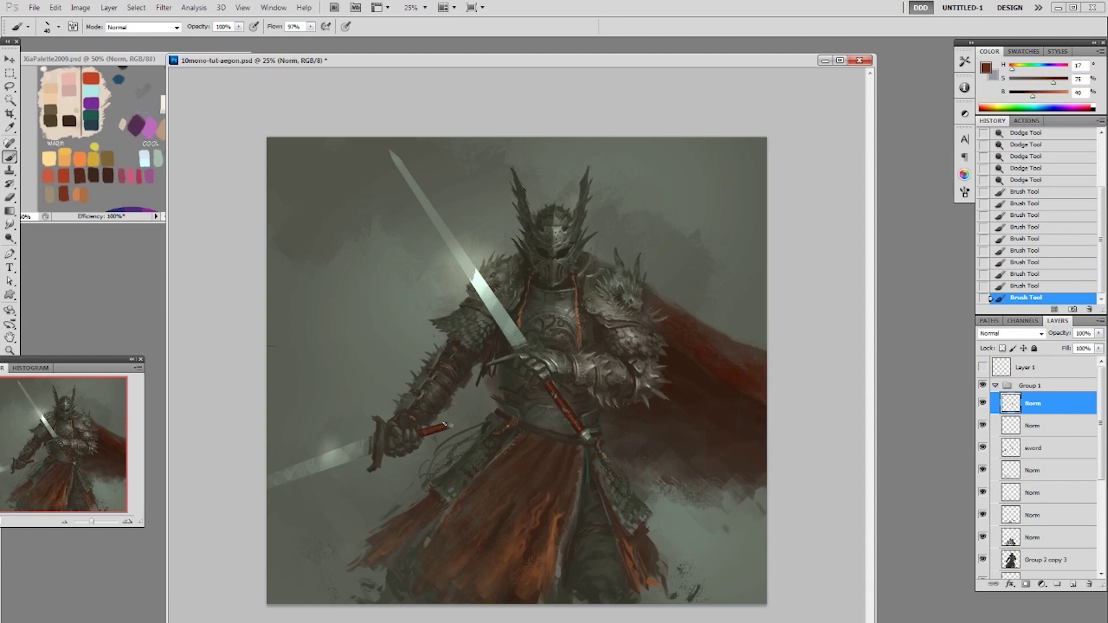
{"action": "left_click", "coordinate": [448, 426], "text": "alt"}
{"action": "mouse_move", "coordinate": [448, 426]}
{"action": "left_mouse_down"}
{"action": "mouse_move", "coordinate": [434, 430]}
{"action": "mouse_move", "coordinate": [450, 425]}
{"action": "left_mouse_up"}
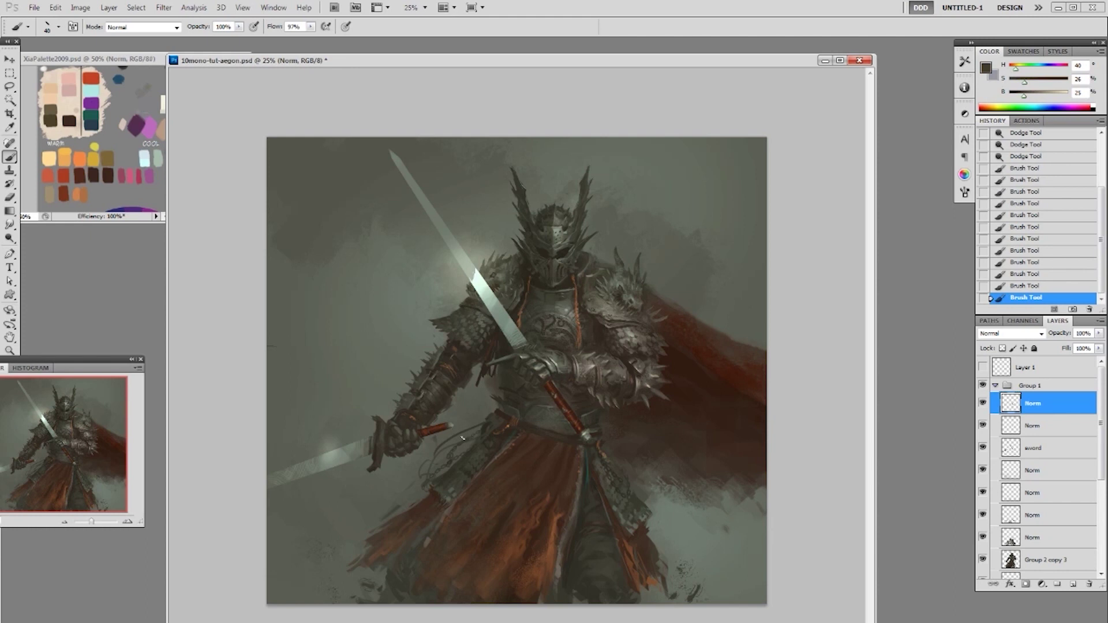
Touch up the raised sword's pommel and grip with sampled grey-green and red tones
{"action": "left_click", "coordinate": [589, 441], "text": "alt"}
{"action": "mouse_move", "coordinate": [587, 443]}
{"action": "left_mouse_down"}
{"action": "mouse_move", "coordinate": [606, 446]}
{"action": "mouse_move", "coordinate": [590, 437]}
{"action": "left_mouse_up"}
{"action": "left_click", "coordinate": [595, 432], "text": "alt"}
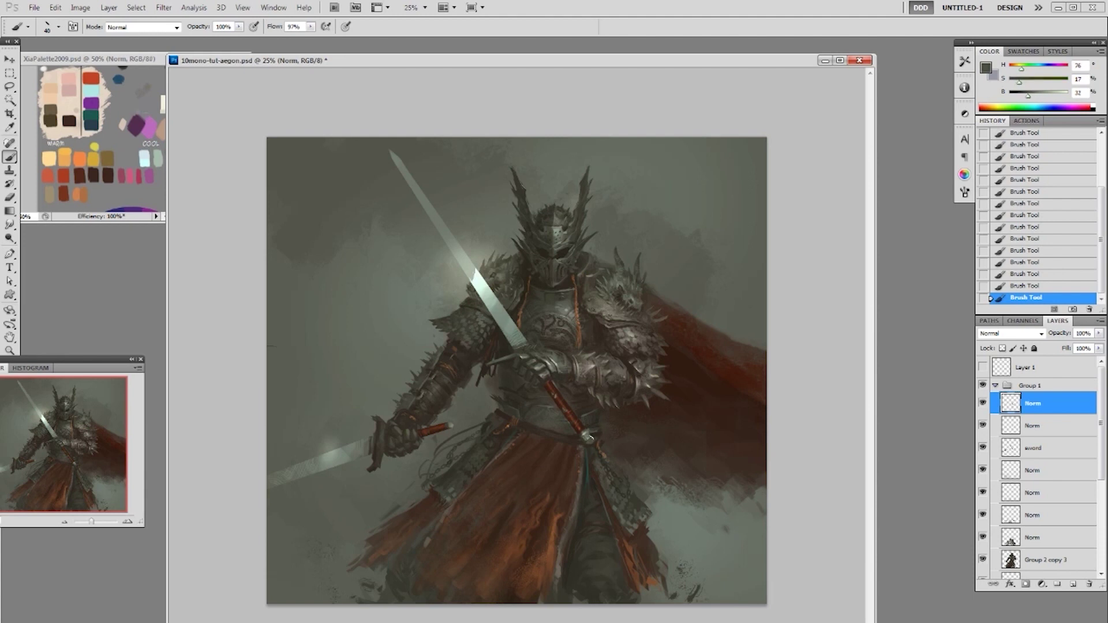
{"action": "left_click", "coordinate": [581, 431], "text": "alt"}
{"action": "left_click", "coordinate": [549, 387], "text": "alt"}
Switch brushes and paint reddish accents on the raised sword's crossguard and grip with adjusted and sampled colours
{"action": "right_click", "coordinate": [612, 401]}
{"action": "left_click", "coordinate": [705, 471]}
{"action": "left_click_drag", "start_coordinate": [1030, 100], "coordinate": [1038, 100]}
{"action": "right_click", "coordinate": [520, 358]}
{"action": "double_click", "coordinate": [603, 429]}
{"action": "left_click", "coordinate": [531, 345], "text": "alt"}
{"action": "left_click", "coordinate": [586, 425], "text": "alt"}
Load the sword layer's outline as a selection, add a Multiply layer above and choose the 80 px textured brush
{"action": "left_click", "coordinate": [1011, 453], "text": "ctrl"}
{"action": "key", "text": "F3"}
{"action": "right_click", "coordinate": [668, 445]}
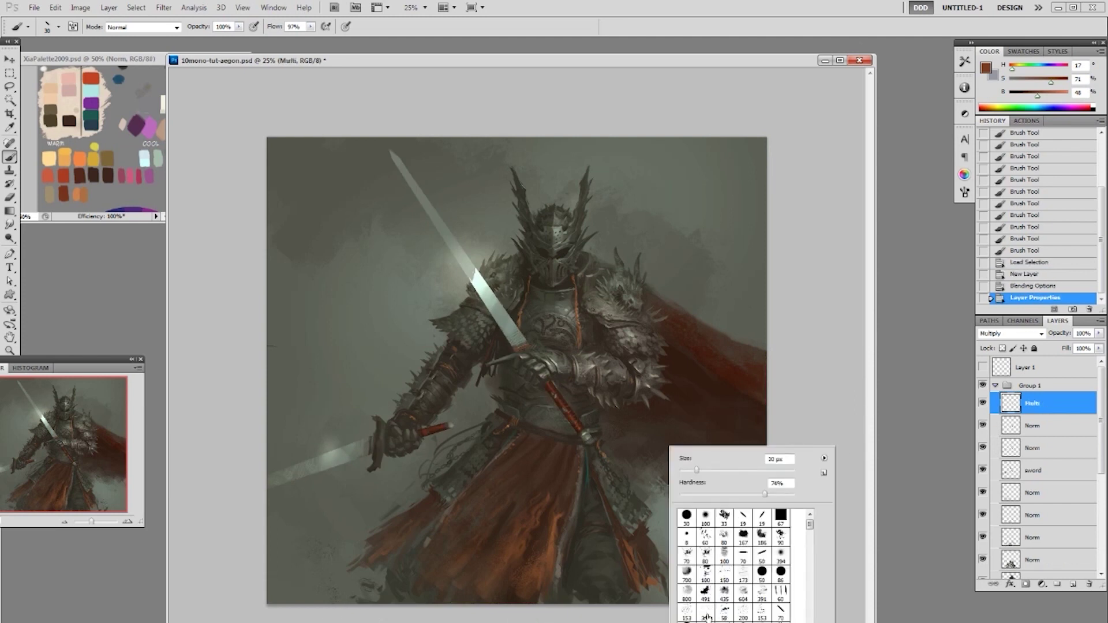
{"action": "left_click", "coordinate": [707, 557]}
{"action": "left_click", "coordinate": [840, 386]}
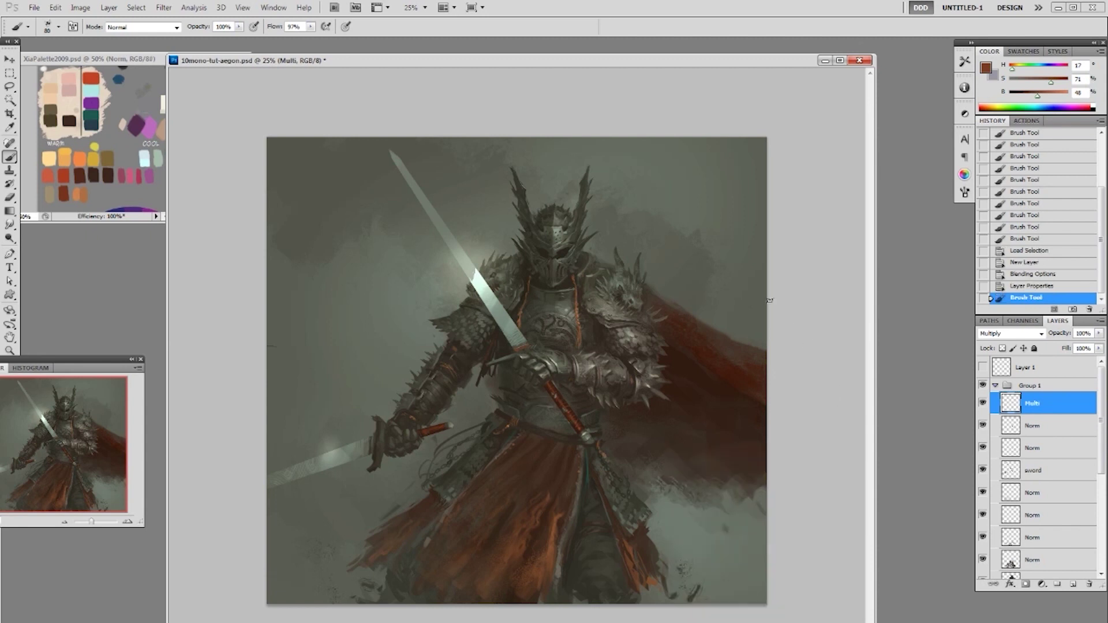
Try tinting the raised sword's tip with a sampled dark brown in Linear Dodge (Add) mode
{"action": "left_click", "coordinate": [559, 384], "text": "alt"}
{"action": "left_click", "coordinate": [144, 27]}
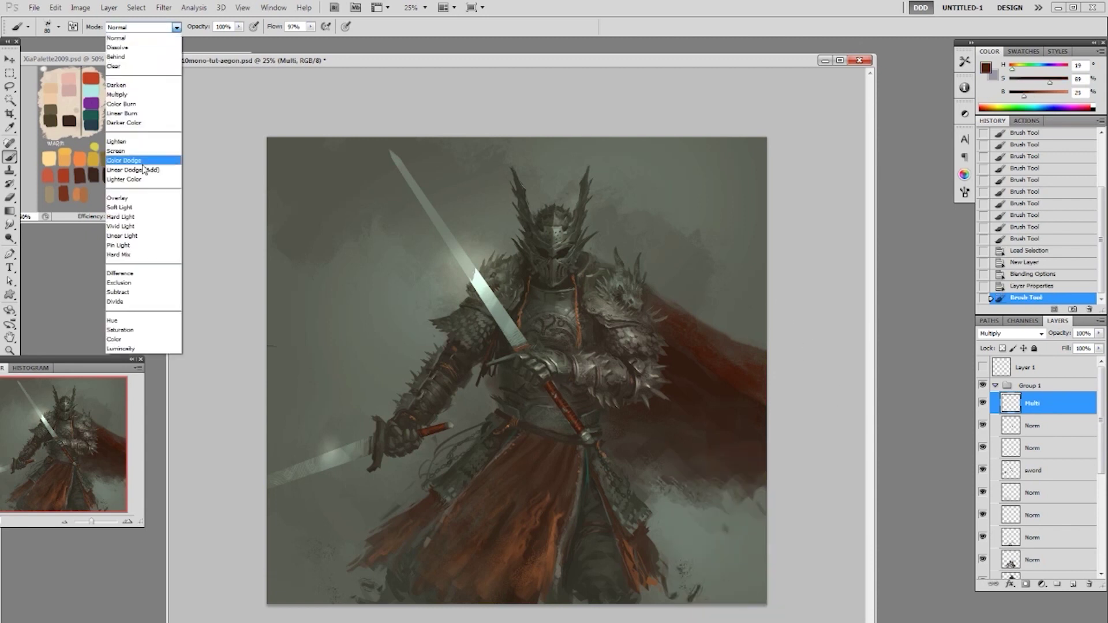
{"action": "left_click", "coordinate": [133, 168]}
{"action": "left_click", "coordinate": [385, 182]}
Switch the textured brush to Color Dodge mode, test it on the raised blade and enlarge it to 300 px
{"action": "left_click", "coordinate": [159, 28]}
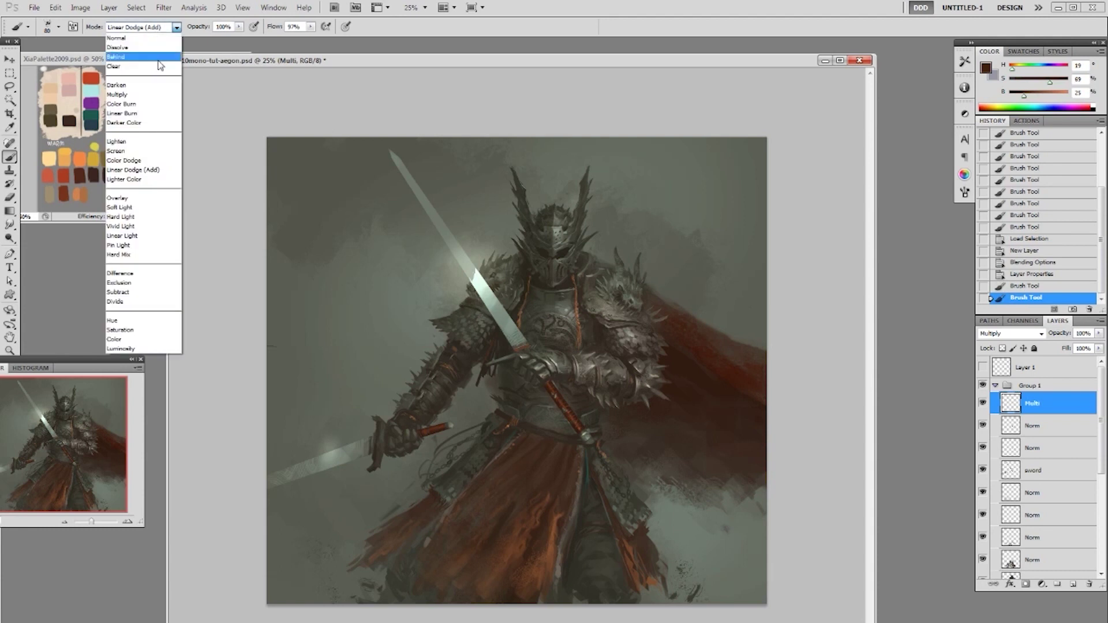
{"action": "left_click", "coordinate": [148, 162]}
{"action": "mouse_move", "coordinate": [399, 157]}
{"action": "left_mouse_down"}
{"action": "mouse_move", "coordinate": [434, 174]}
{"action": "mouse_move", "coordinate": [433, 199]}
{"action": "mouse_move", "coordinate": [468, 210]}
{"action": "mouse_move", "coordinate": [447, 227]}
{"action": "left_mouse_up"}
{"action": "key", "text": "]"}
{"action": "key", "text": "]"}
{"action": "key", "text": "]"}
{"action": "key", "text": "]"}
{"action": "key", "text": "]"}
{"action": "key", "text": "]"}
{"action": "key", "text": "]"}
{"action": "key", "text": "]"}
{"action": "key", "text": "]"}
{"action": "key", "text": "bracketleft"}
Try glazing the raised blade with a dark brown sampled from the cape and step back through the test strokes
{"action": "left_click", "coordinate": [683, 370], "text": "alt"}
{"action": "key", "text": "ctrl+z"}
{"action": "mouse_move", "coordinate": [417, 177]}
{"action": "left_mouse_down"}
{"action": "mouse_move", "coordinate": [436, 215]}
{"action": "mouse_move", "coordinate": [462, 224]}
{"action": "left_mouse_up"}
{"action": "key", "text": "ctrl+alt+z"}
{"action": "key", "text": "ctrl+alt+z"}
{"action": "key", "text": "ctrl+alt+z"}
{"action": "key", "text": "ctrl+alt+z"}
{"action": "key", "text": "ctrl+alt+z"}
Stain the upper half of the raised blade with a palette red-brown at 50% opacity in Color Dodge mode
{"action": "key", "text": "5"}
{"action": "key", "text": "ctrl+z"}
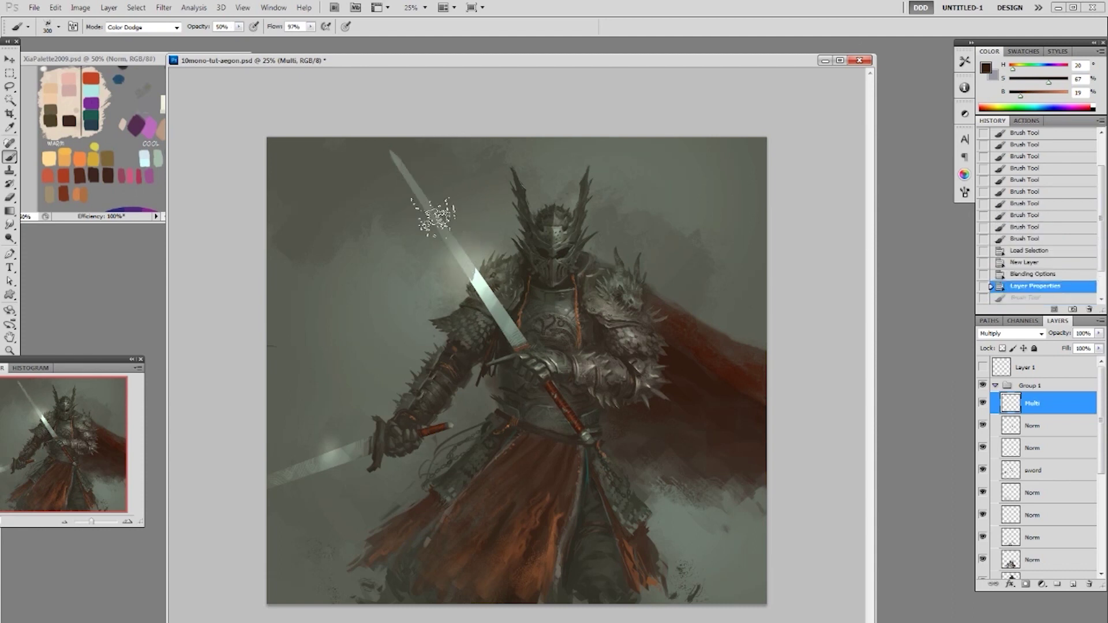
{"action": "left_click", "coordinate": [67, 192], "text": "alt"}
{"action": "mouse_move", "coordinate": [407, 160]}
{"action": "left_mouse_down"}
{"action": "mouse_move", "coordinate": [449, 217]}
{"action": "mouse_move", "coordinate": [417, 196]}
{"action": "mouse_move", "coordinate": [434, 222]}
{"action": "left_mouse_up"}
{"action": "left_click_drag", "start_coordinate": [433, 218], "coordinate": [452, 248]}
{"action": "left_click_drag", "start_coordinate": [399, 162], "coordinate": [410, 177]}
{"action": "left_click_drag", "start_coordinate": [404, 169], "coordinate": [431, 230]}
{"action": "left_click_drag", "start_coordinate": [430, 233], "coordinate": [454, 283]}
{"action": "left_click_drag", "start_coordinate": [409, 197], "coordinate": [471, 287]}
{"action": "left_click_drag", "start_coordinate": [444, 250], "coordinate": [450, 264]}
{"action": "left_click_drag", "start_coordinate": [433, 224], "coordinate": [448, 254]}
{"action": "left_click_drag", "start_coordinate": [410, 183], "coordinate": [390, 151]}
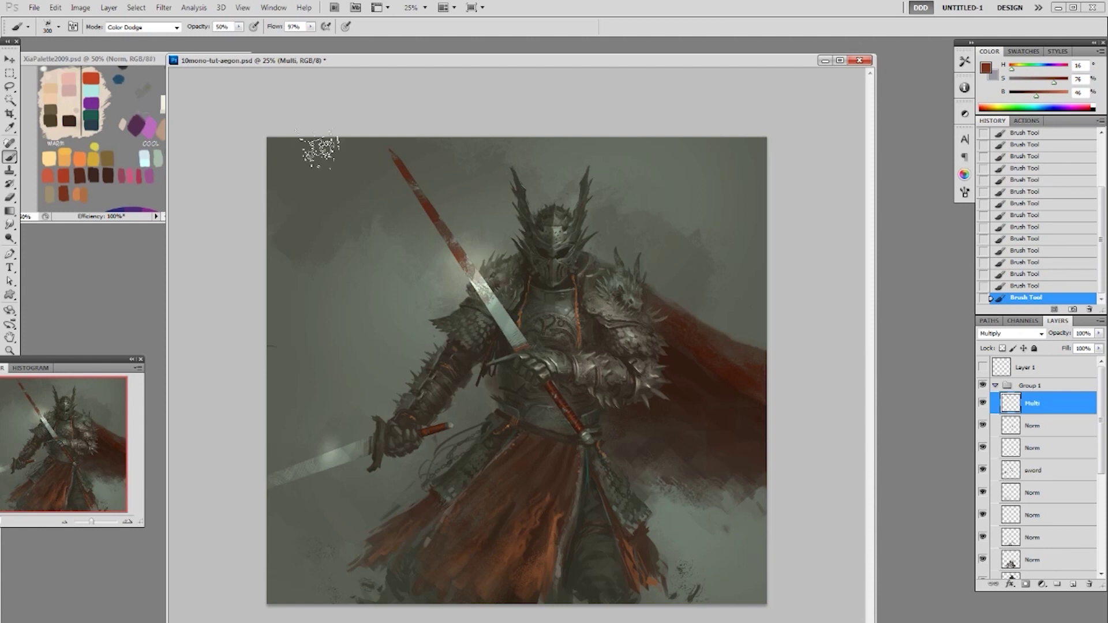
Break up the red stain along the raised blade with a textured eraser tip
{"action": "left_click", "coordinate": [141, 27]}
{"action": "left_click", "coordinate": [133, 28]}
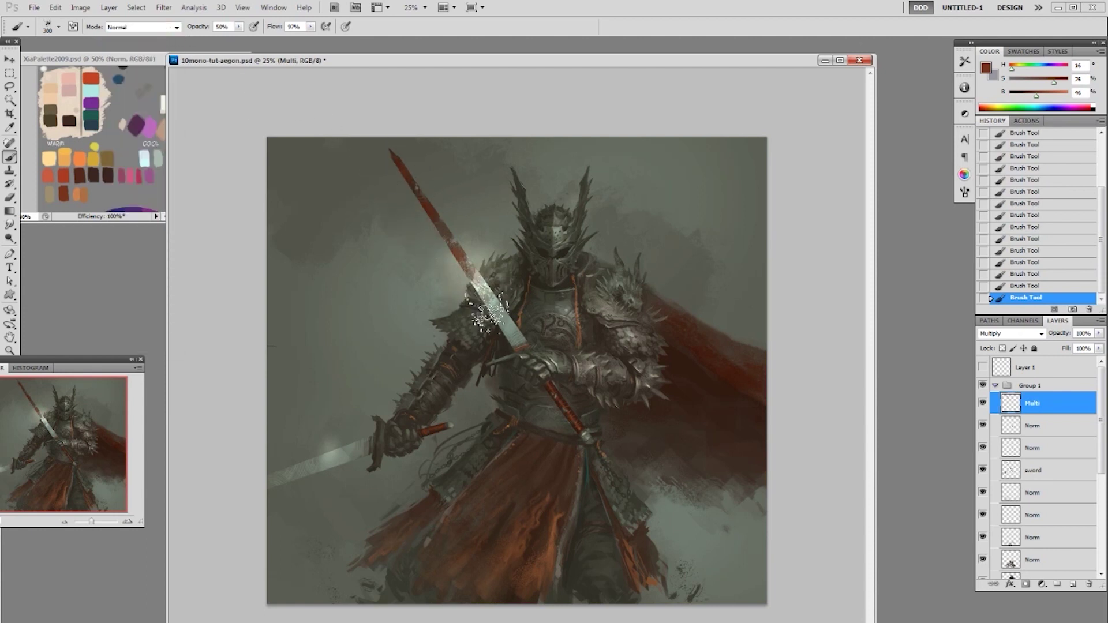
{"action": "right_click", "coordinate": [448, 249]}
{"action": "left_click", "coordinate": [764, 201]}
{"action": "key", "text": "e"}
{"action": "right_click", "coordinate": [506, 272]}
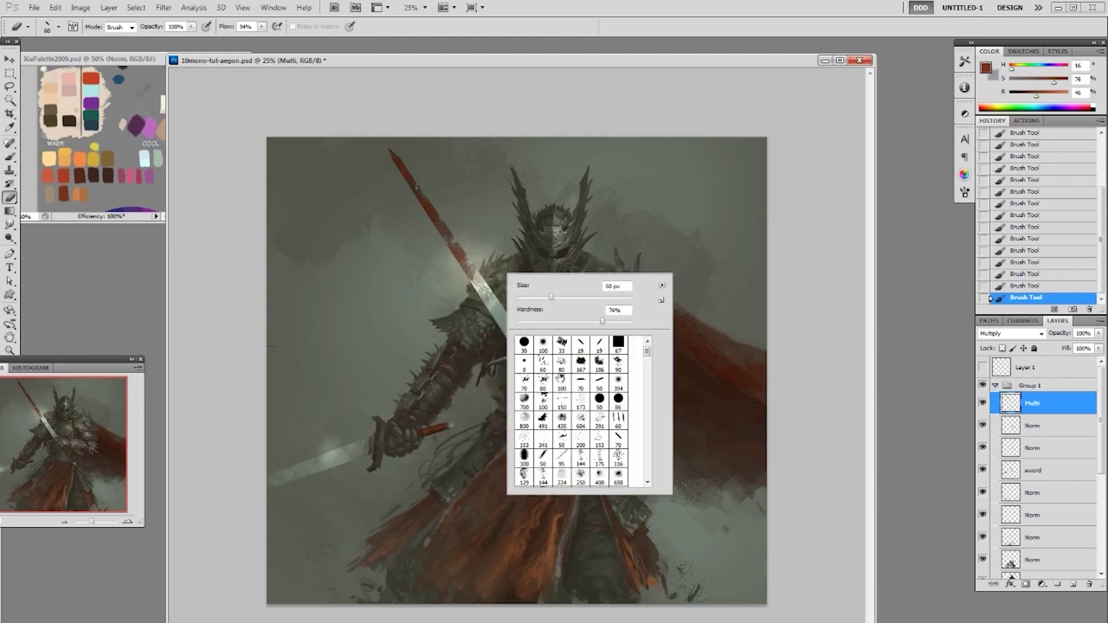
{"action": "double_click", "coordinate": [548, 416]}
{"action": "mouse_move", "coordinate": [479, 297]}
{"action": "left_mouse_down"}
{"action": "mouse_move", "coordinate": [465, 254]}
{"action": "mouse_move", "coordinate": [446, 239]}
{"action": "left_mouse_up"}
{"action": "left_click", "coordinate": [461, 253]}
{"action": "key", "text": "ctrl+z"}
{"action": "key", "text": "bracketleft"}
{"action": "left_click", "coordinate": [442, 234]}
{"action": "left_click_drag", "start_coordinate": [446, 241], "coordinate": [455, 254]}
{"action": "left_click_drag", "start_coordinate": [456, 252], "coordinate": [474, 272]}
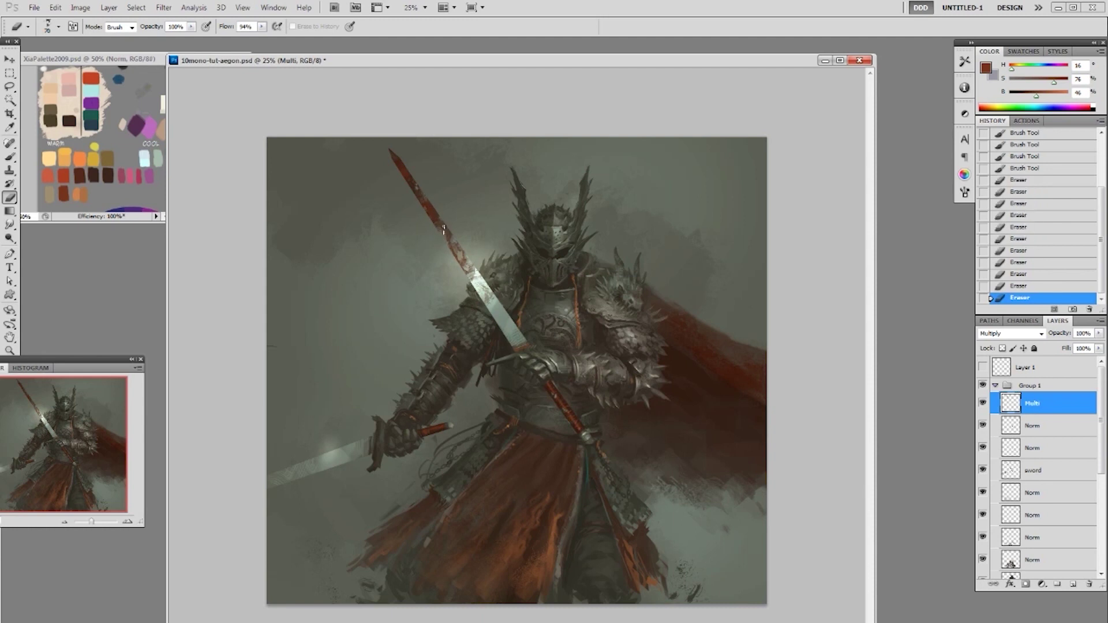
{"action": "left_click", "coordinate": [401, 170]}
Shrink the brush, change its blending mode and dab a small stain at the middle of the raised blade
{"action": "key", "text": "b"}
{"action": "left_click", "coordinate": [138, 27]}
{"action": "left_click", "coordinate": [143, 174]}
{"action": "left_click", "coordinate": [199, 157]}
{"action": "key", "text": "bracketleft"}
{"action": "key", "text": "bracketleft"}
{"action": "key", "text": "bracketleft"}
{"action": "key", "text": "bracketleft"}
{"action": "key", "text": "bracketleft"}
{"action": "left_click", "coordinate": [445, 232]}
{"action": "key", "text": "bracketleft"}
{"action": "key", "text": "bracketleft"}
{"action": "key", "text": "bracketleft"}
Dab small red spatters along the raised blade's upper half in Color Dodge mode
{"action": "left_click", "coordinate": [154, 27]}
{"action": "left_click", "coordinate": [155, 167]}
{"action": "left_click", "coordinate": [466, 235]}
{"action": "left_click", "coordinate": [452, 238]}
{"action": "key", "text": "ctrl+z"}
{"action": "left_click", "coordinate": [411, 170]}
{"action": "left_click", "coordinate": [433, 192]}
{"action": "left_click", "coordinate": [435, 194]}
{"action": "left_click", "coordinate": [429, 198]}
{"action": "left_click", "coordinate": [467, 231]}
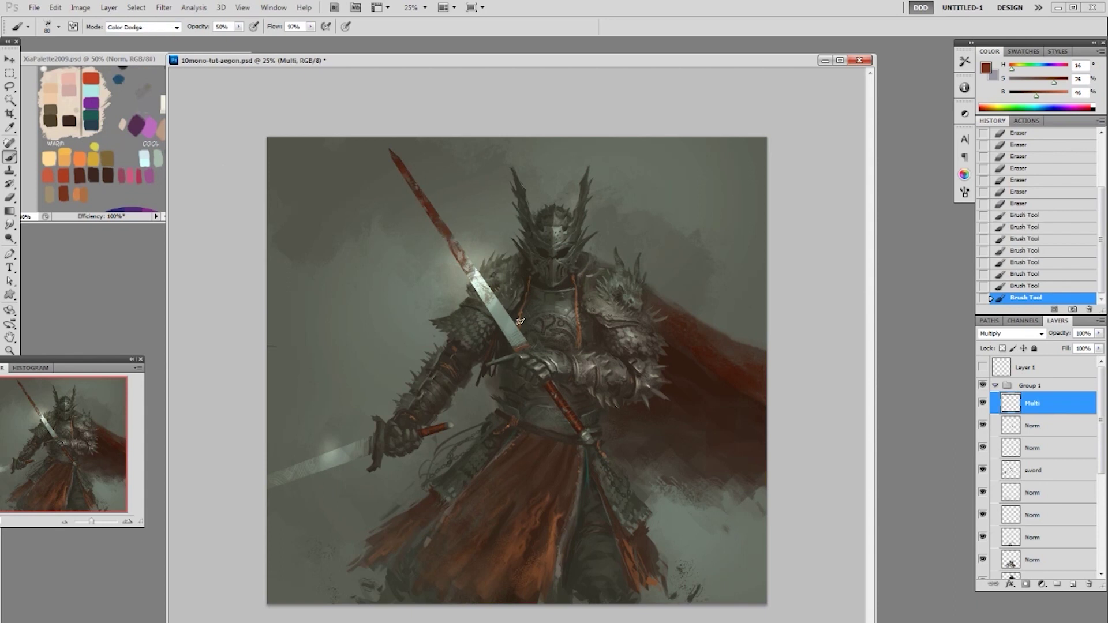
Enlarge the brush to 175 px and dab a stain on the raised blade near the crossguard
{"action": "key", "text": "bracketright"}
{"action": "key", "text": "bracketright"}
{"action": "key", "text": "bracketright"}
{"action": "key", "text": "bracketright"}
{"action": "key", "text": "bracketright"}
{"action": "left_click", "coordinate": [495, 314]}
Stain the tip of the lower sword's blade with red-brown dabs
{"action": "left_click", "coordinate": [276, 492]}
{"action": "left_click", "coordinate": [280, 479]}
{"action": "left_click", "coordinate": [281, 482]}
{"action": "left_click", "coordinate": [277, 476]}
{"action": "left_click", "coordinate": [277, 470]}
{"action": "left_click", "coordinate": [279, 476]}
{"action": "left_click", "coordinate": [301, 477]}
{"action": "left_click", "coordinate": [314, 477]}
{"action": "left_click", "coordinate": [300, 479]}
{"action": "left_click", "coordinate": [318, 470]}
{"action": "left_click", "coordinate": [301, 482]}
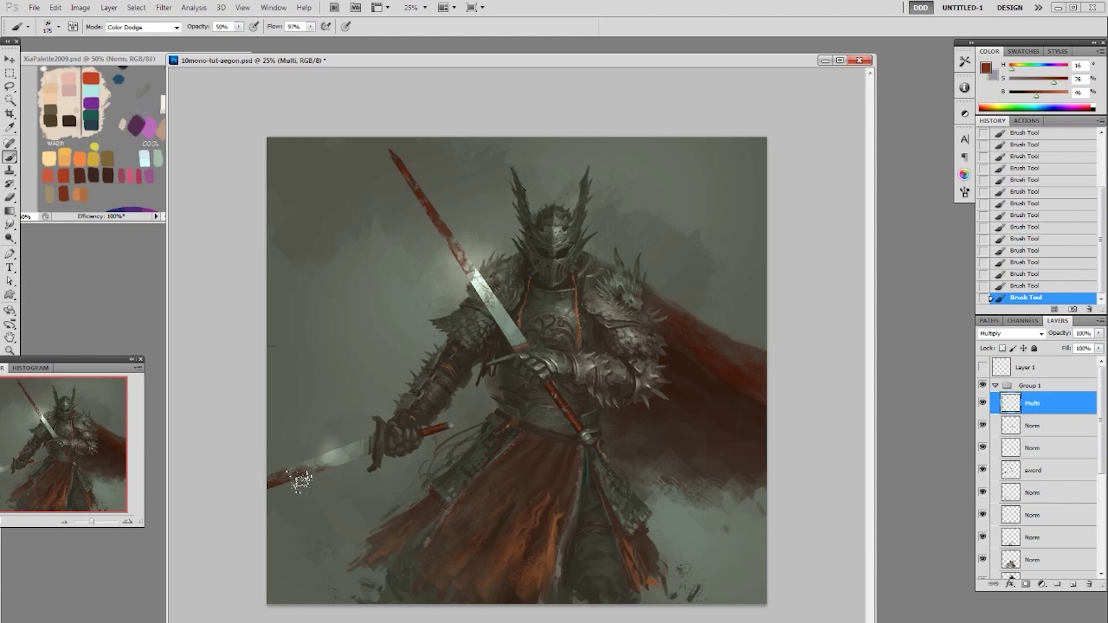
{"action": "left_click", "coordinate": [301, 479]}
Break up the red stain along the lower sword's upper edge with the textured eraser
{"action": "key", "text": "e"}
{"action": "left_click", "coordinate": [282, 470]}
{"action": "left_click", "coordinate": [284, 466]}
{"action": "left_click", "coordinate": [295, 466]}
{"action": "left_click", "coordinate": [309, 462]}
{"action": "left_click", "coordinate": [323, 456]}
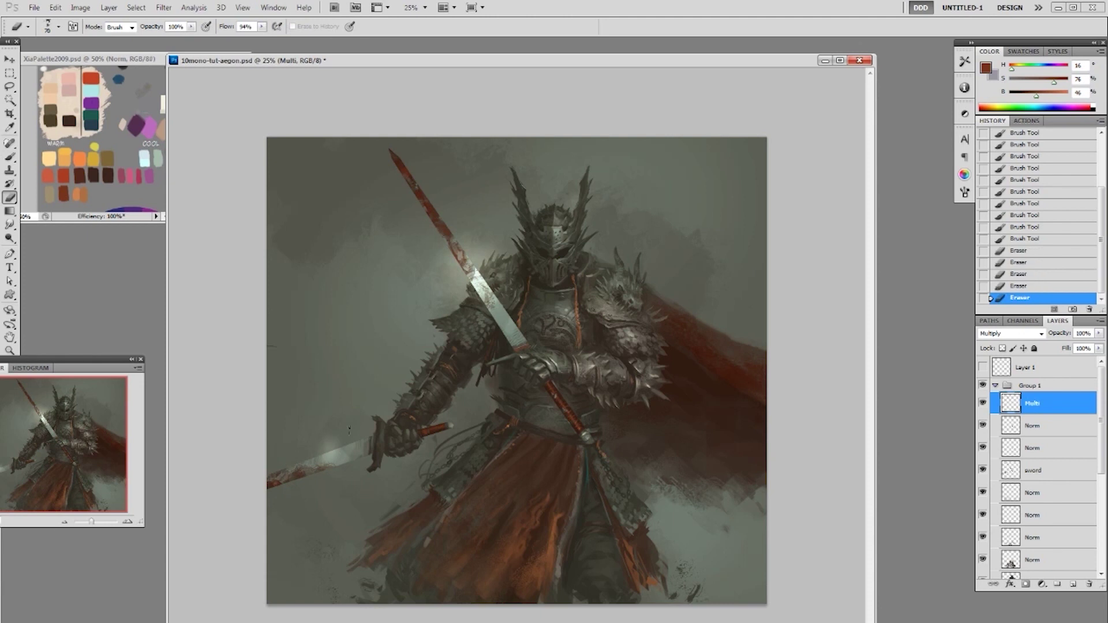
Lighten the stains on both blades using a 100 px eraser at 30% flow
{"action": "right_click", "coordinate": [462, 210]}
{"action": "double_click", "coordinate": [563, 346]}
{"action": "key", "text": "]"}
{"action": "key", "text": "]"}
{"action": "key", "text": "]"}
{"action": "key", "text": "]"}
{"action": "mouse_move", "coordinate": [428, 197]}
{"action": "left_mouse_down"}
{"action": "mouse_move", "coordinate": [478, 291]}
{"action": "mouse_move", "coordinate": [425, 199]}
{"action": "left_mouse_up"}
{"action": "key", "text": "ctrl+z"}
{"action": "left_click_drag", "start_coordinate": [424, 199], "coordinate": [444, 229]}
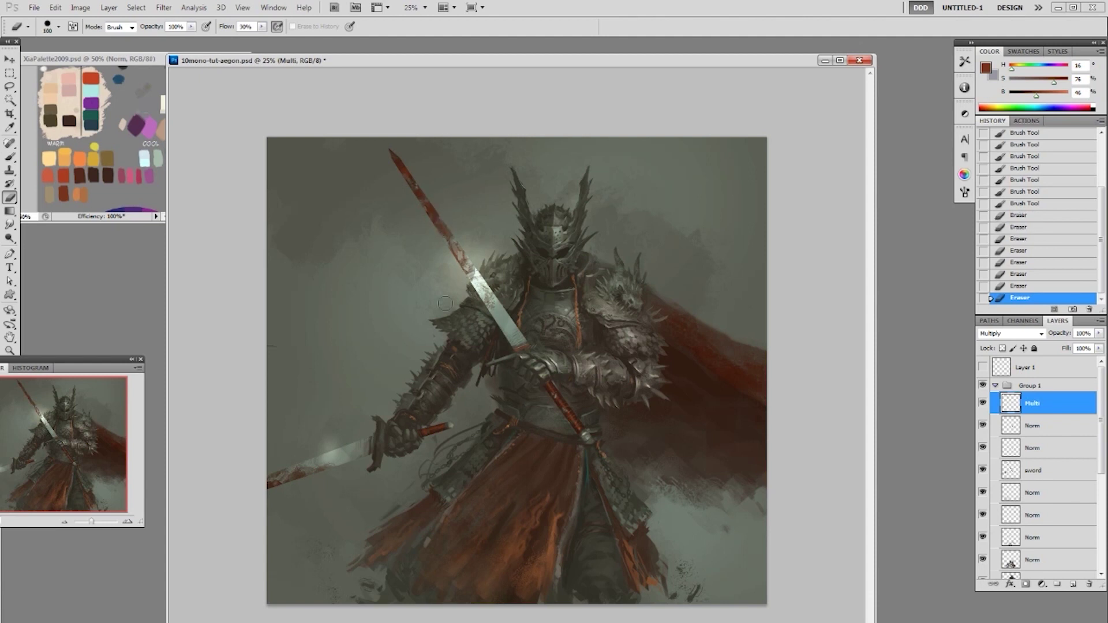
{"action": "key", "text": "ctrl+z"}
{"action": "mouse_move", "coordinate": [284, 482]}
{"action": "left_mouse_down"}
{"action": "mouse_move", "coordinate": [297, 475]}
{"action": "mouse_move", "coordinate": [287, 475]}
{"action": "left_mouse_up"}
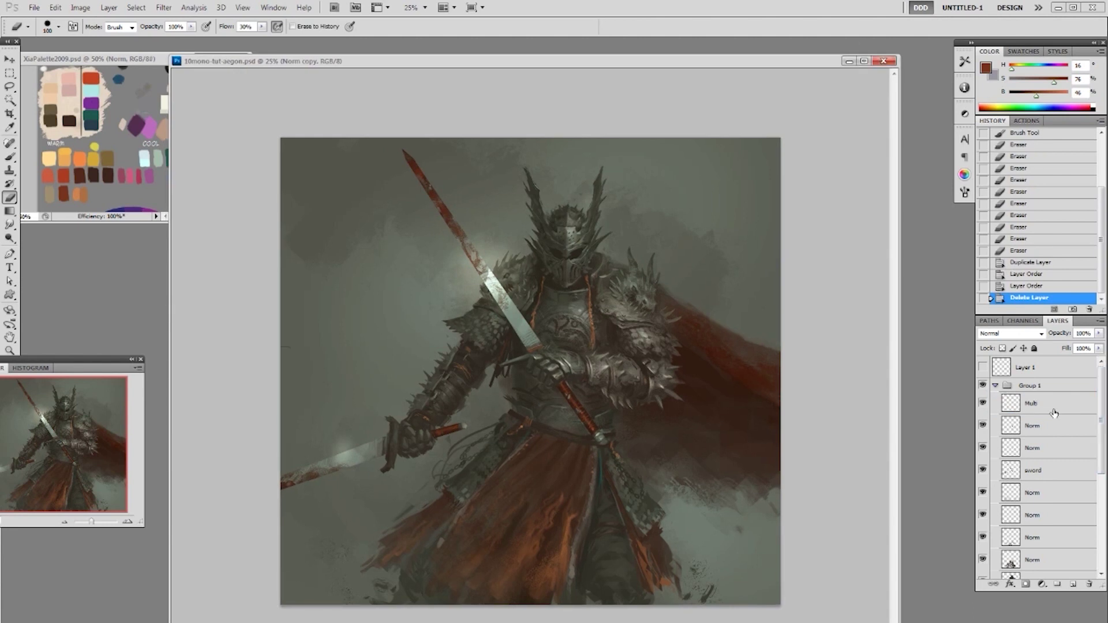
Merge the Mult layer with the layers below it down to the sword layer
{"action": "left_click", "coordinate": [1054, 412]}
{"action": "left_click", "coordinate": [1043, 471], "text": "shift"}
{"action": "key", "text": "ctrl+e"}
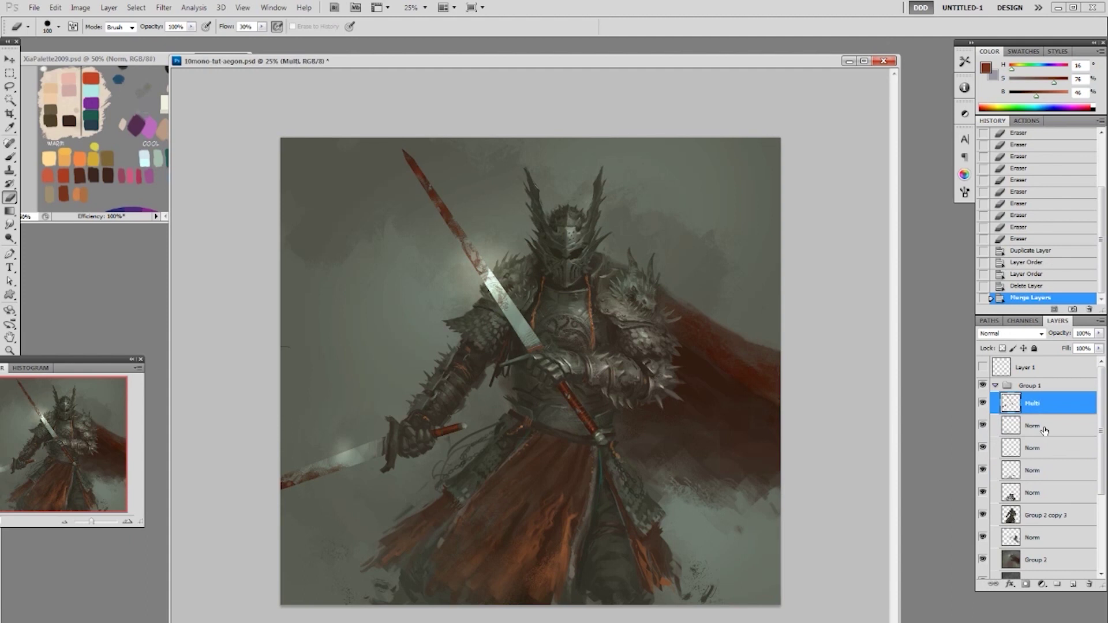
Save the painting under the new file name 10mono-tut-aegon02.psd
{"action": "key", "text": "ctrl+shift+s"}
{"action": "left_click_drag", "start_coordinate": [558, 348], "coordinate": [582, 348]}
{"action": "type", "text": "0mono-tut-aegon0"}
{"action": "key", "text": "Return"}
Save the painting again as 10mono-tut-aegon.psd, replacing the existing file
{"action": "key", "text": "ctrl+shift+s"}
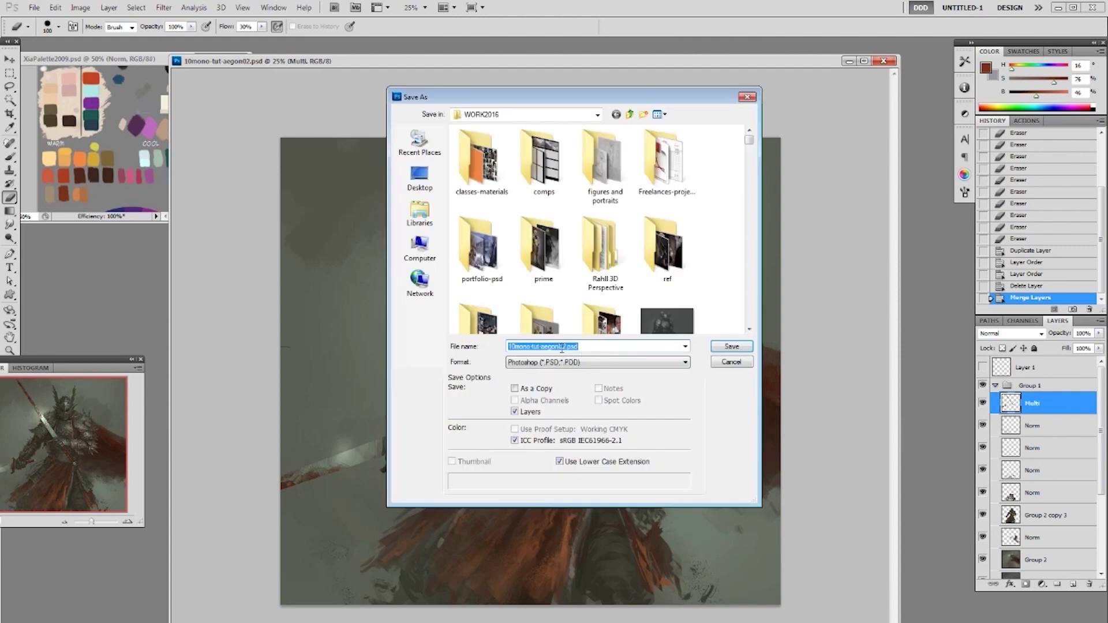
{"action": "left_click_drag", "start_coordinate": [560, 347], "coordinate": [589, 347]}
{"action": "key", "text": "BackSpace"}
{"action": "left_click", "coordinate": [731, 348]}
{"action": "left_click", "coordinate": [518, 248]}
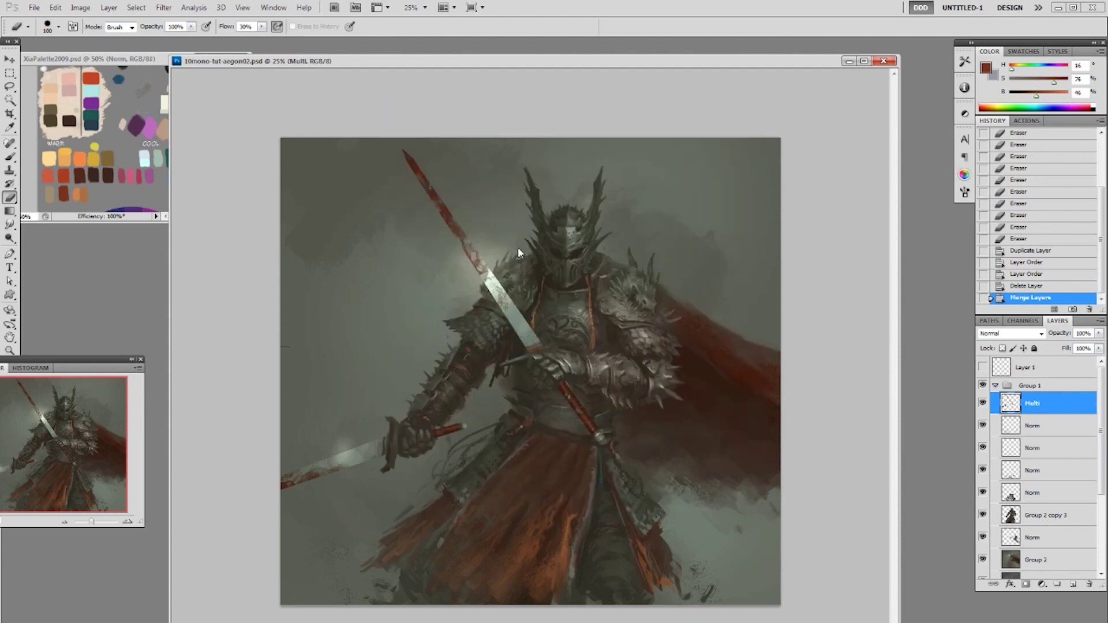
Try merging the Mult layer together with all layers down to Group 2 copy 3
{"action": "left_click", "coordinate": [1055, 518], "text": "shift"}
{"action": "key", "text": "ctrl+e"}
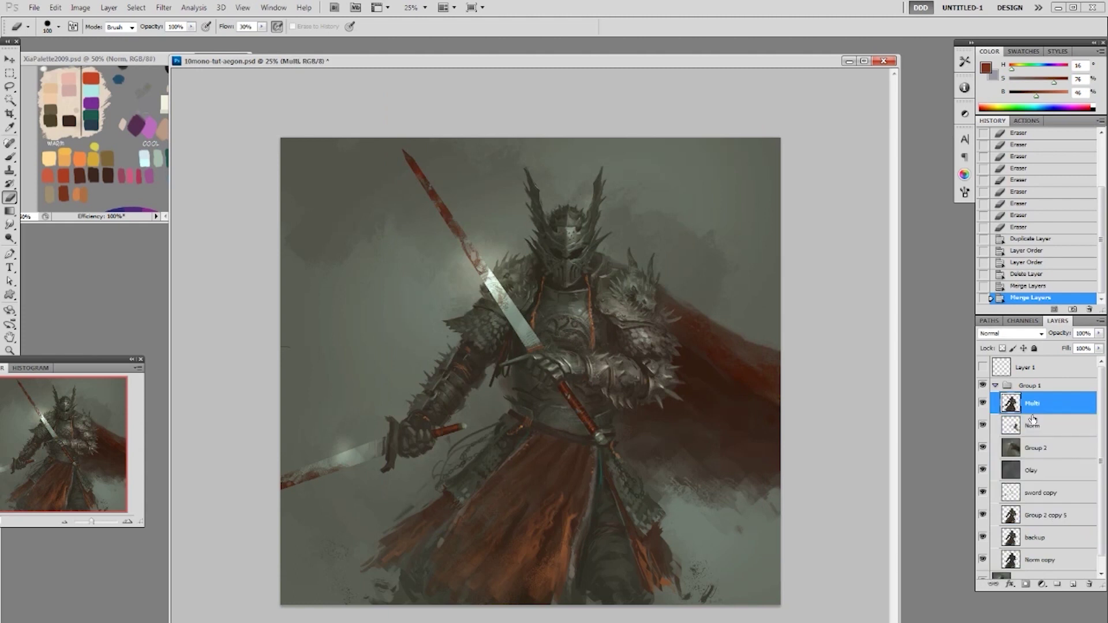
{"action": "left_click", "coordinate": [982, 404]}
{"action": "left_click", "coordinate": [982, 405]}
{"action": "left_click", "coordinate": [1020, 290]}
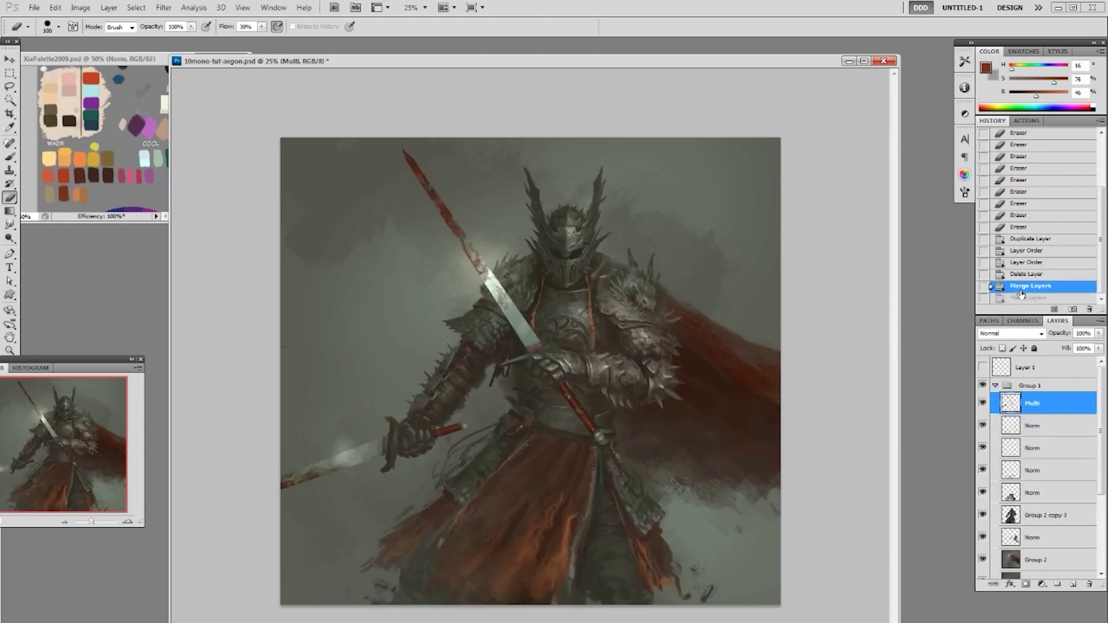
Merge the Norm layers with Group 2 copy 3, leaving out the Mult layer, and toggle Mult's visibility to check the swords
{"action": "left_click", "coordinate": [1030, 427]}
{"action": "left_click", "coordinate": [1031, 520], "text": "shift"}
{"action": "key", "text": "ctrl+e"}
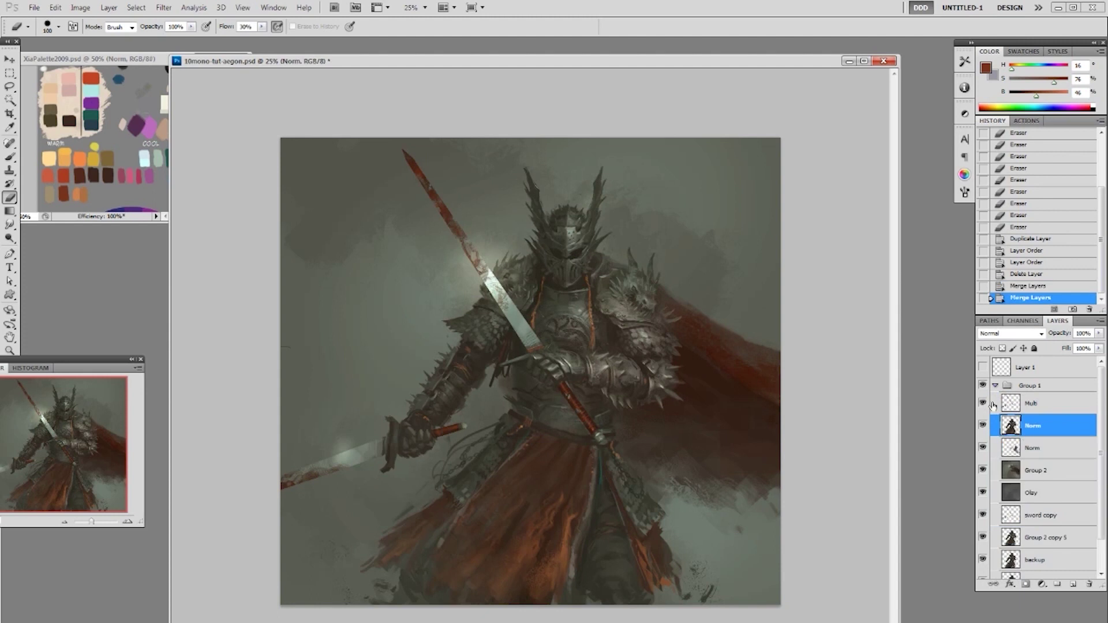
{"action": "left_click", "coordinate": [980, 402]}
{"action": "left_click", "coordinate": [981, 401]}
Add a Norm layer above the merged figure, sample a crimson from the palette and choose the 19 px brush
{"action": "key", "text": "F2"}
{"action": "key", "text": "ctrl+plus"}
{"action": "right_click", "coordinate": [661, 303]}
{"action": "left_click", "coordinate": [749, 377]}
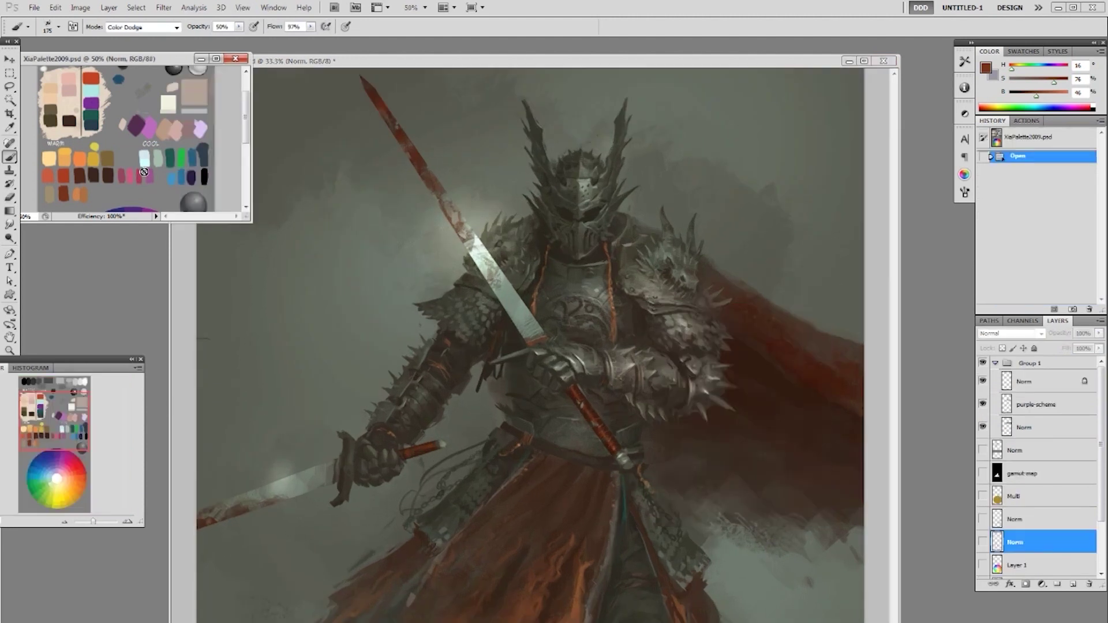
{"action": "left_click", "coordinate": [144, 171], "text": "alt"}
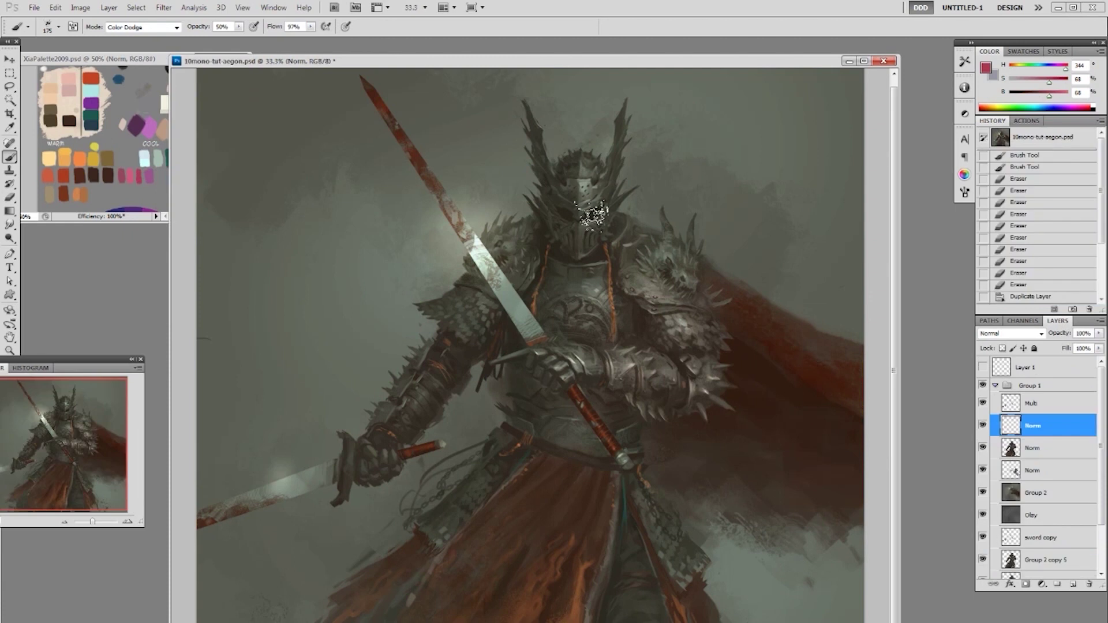
{"action": "right_click", "coordinate": [602, 217]}
{"action": "left_click", "coordinate": [685, 288]}
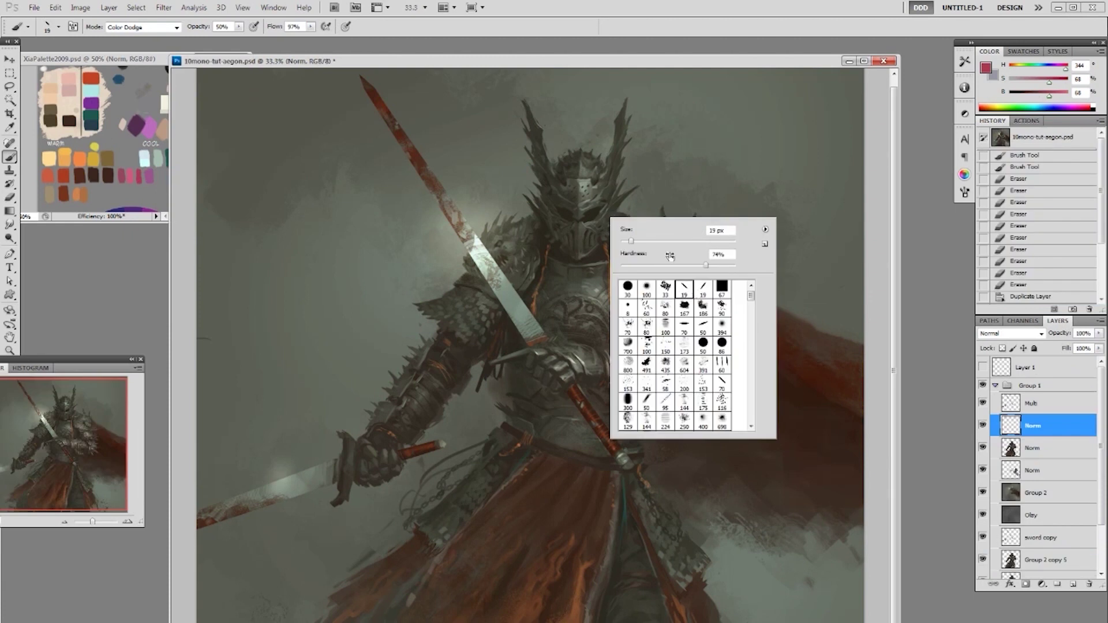
{"action": "left_click", "coordinate": [593, 213]}
{"action": "key", "text": "ctrl+z"}
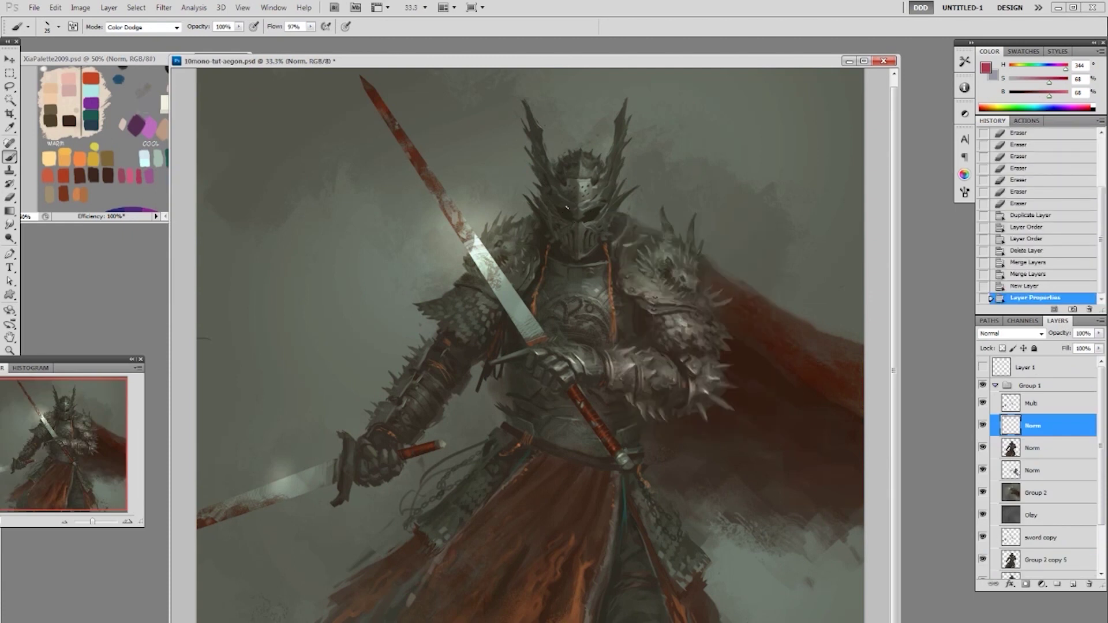
Clear the selection and paint a small crimson eye in the helmet's eye slit with the brush in Normal mode
{"action": "left_click_drag", "start_coordinate": [566, 214], "coordinate": [571, 218]}
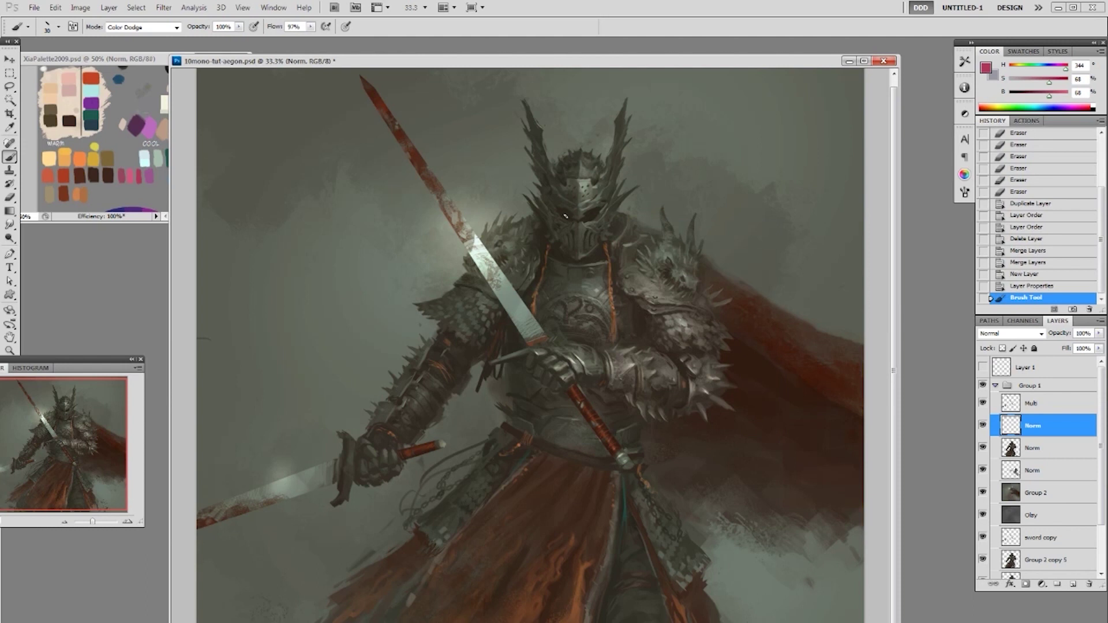
{"action": "left_click", "coordinate": [176, 27]}
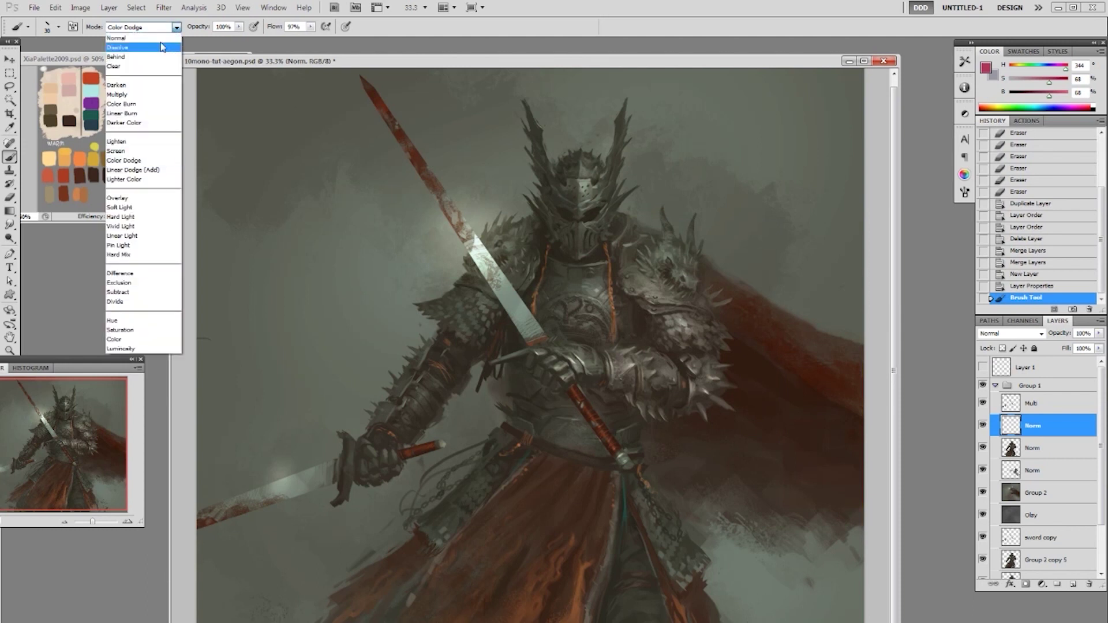
{"action": "left_click", "coordinate": [144, 39]}
{"action": "key", "text": "ctrl+d"}
{"action": "left_click_drag", "start_coordinate": [566, 215], "coordinate": [567, 216]}
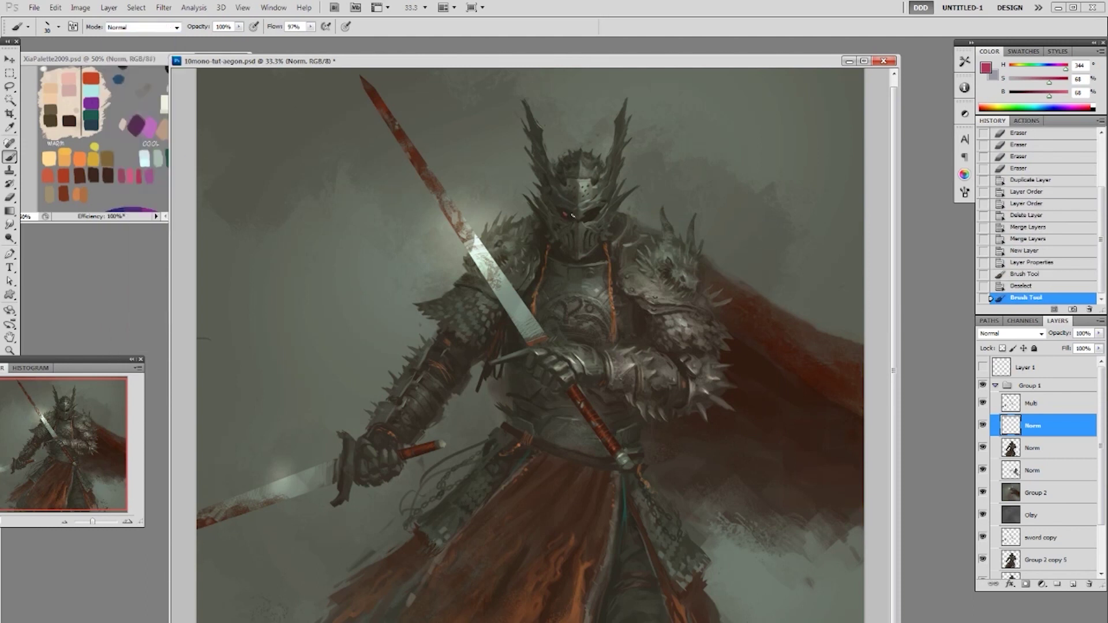
{"action": "left_click", "coordinate": [569, 216]}
{"action": "left_click", "coordinate": [574, 215]}
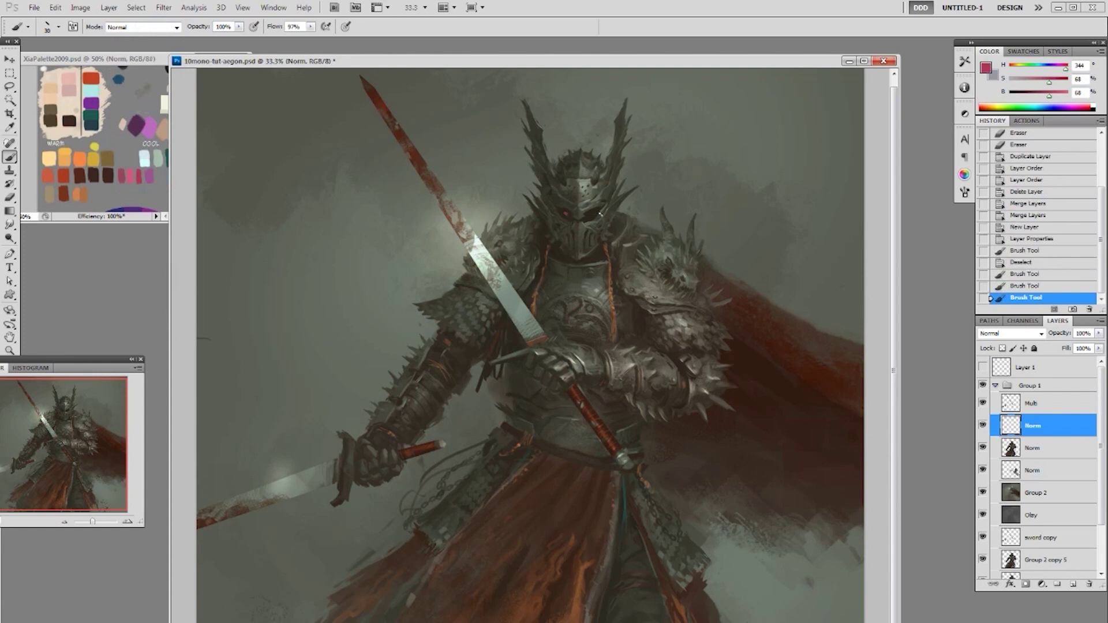
{"action": "left_click", "coordinate": [566, 215]}
{"action": "left_click", "coordinate": [578, 218]}
{"action": "left_click", "coordinate": [588, 222]}
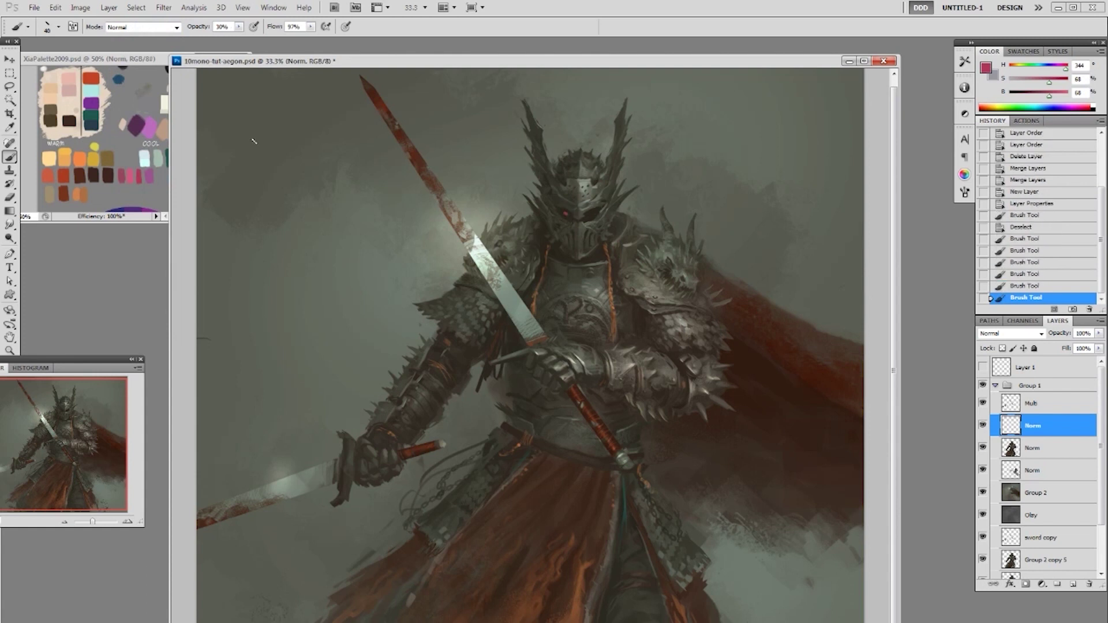
Intensify the helmet eye's red glow with Color Dodge dabs at 30% opacity
{"action": "left_click", "coordinate": [173, 27]}
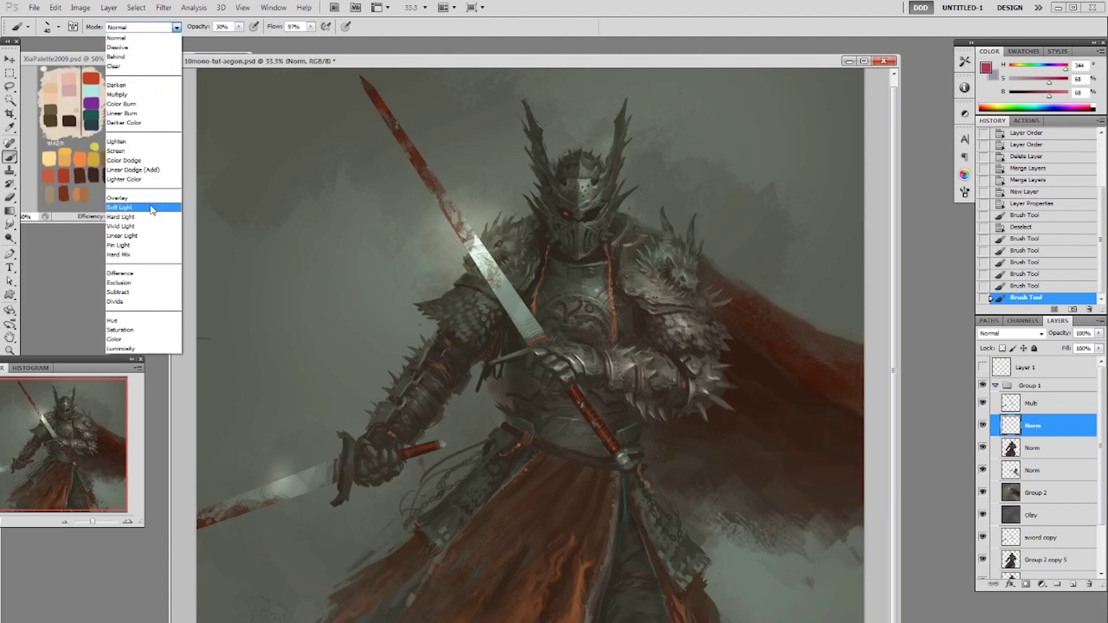
{"action": "left_click", "coordinate": [144, 161]}
{"action": "left_click", "coordinate": [565, 215]}
{"action": "left_click", "coordinate": [566, 215]}
{"action": "left_click", "coordinate": [565, 214]}
{"action": "left_click", "coordinate": [565, 215]}
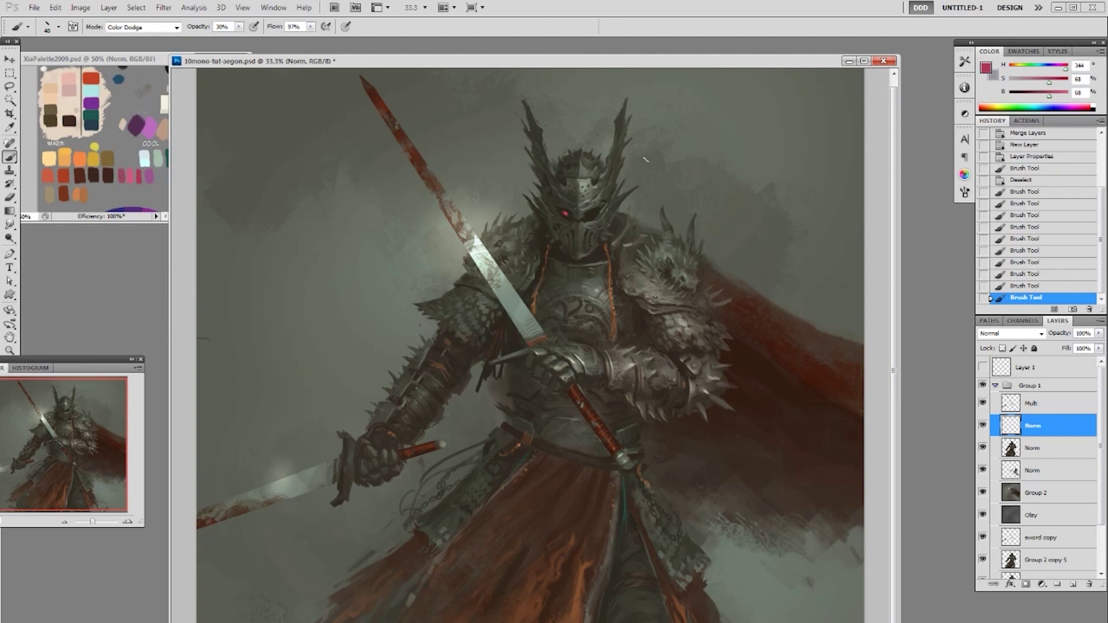
Try a red glow in both of the helmet's eye slits with Color Dodge dabs at 30% opacity
{"action": "left_click", "coordinate": [565, 214]}
{"action": "left_click", "coordinate": [566, 214]}
{"action": "left_click", "coordinate": [566, 214]}
{"action": "left_click", "coordinate": [566, 214]}
{"action": "left_click", "coordinate": [565, 214]}
{"action": "right_click", "coordinate": [663, 211]}
{"action": "left_click", "coordinate": [746, 272]}
{"action": "left_click", "coordinate": [590, 214]}
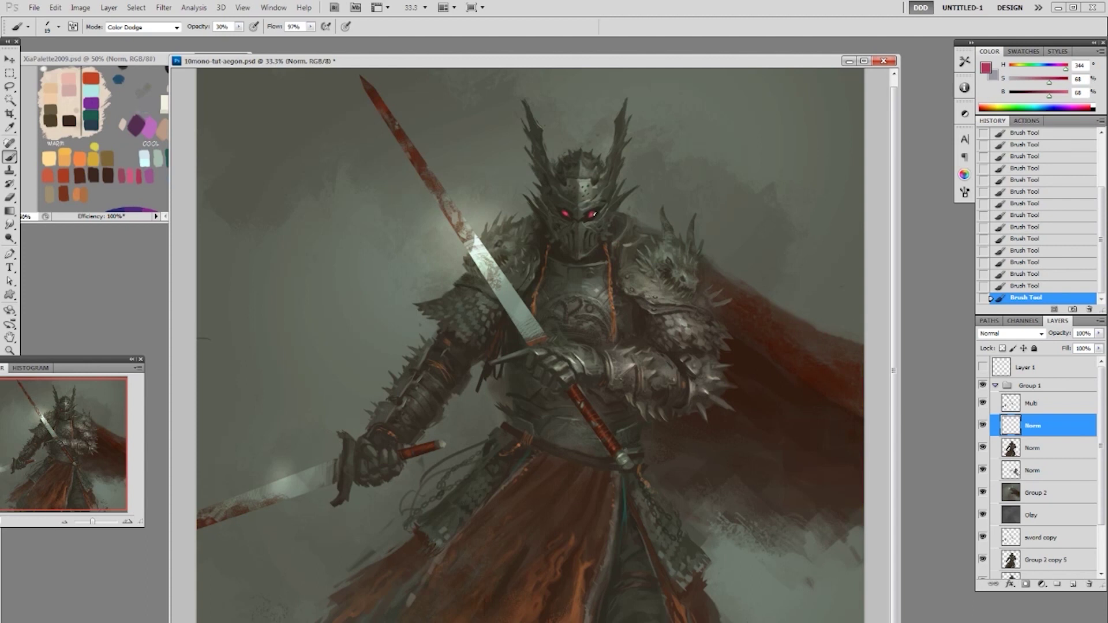
Erase the red glow from both of the helmet's eye slits
{"action": "key", "text": "e"}
{"action": "right_click", "coordinate": [614, 212]}
{"action": "left_click", "coordinate": [652, 285]}
{"action": "mouse_move", "coordinate": [588, 220]}
{"action": "left_mouse_down"}
{"action": "mouse_move", "coordinate": [607, 224]}
{"action": "mouse_move", "coordinate": [589, 198]}
{"action": "mouse_move", "coordinate": [560, 217]}
{"action": "left_mouse_up"}
{"action": "mouse_move", "coordinate": [559, 219]}
{"action": "left_mouse_down"}
{"action": "mouse_move", "coordinate": [608, 226]}
{"action": "mouse_move", "coordinate": [589, 211]}
{"action": "mouse_move", "coordinate": [555, 220]}
{"action": "left_mouse_up"}
{"action": "key", "text": "0"}
{"action": "right_click", "coordinate": [599, 210]}
{"action": "left_click", "coordinate": [682, 283]}
Sample a purple from the palette and build up the viewer's-left eye with Color Dodge dabs at 70% opacity
{"action": "key", "text": "b"}
{"action": "left_click", "coordinate": [151, 173], "text": "alt"}
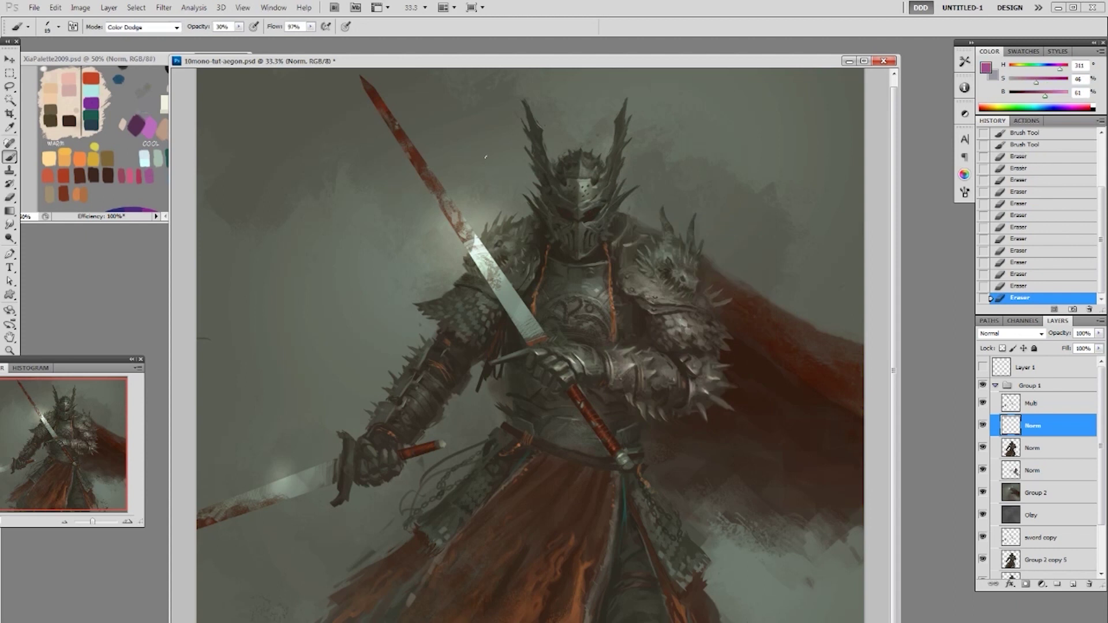
{"action": "left_click", "coordinate": [563, 213]}
{"action": "left_click", "coordinate": [564, 214]}
{"action": "left_click", "coordinate": [564, 213]}
{"action": "left_click", "coordinate": [566, 214]}
{"action": "left_click", "coordinate": [566, 215]}
{"action": "left_click", "coordinate": [567, 214]}
{"action": "left_click", "coordinate": [567, 214]}
{"action": "left_click", "coordinate": [567, 214]}
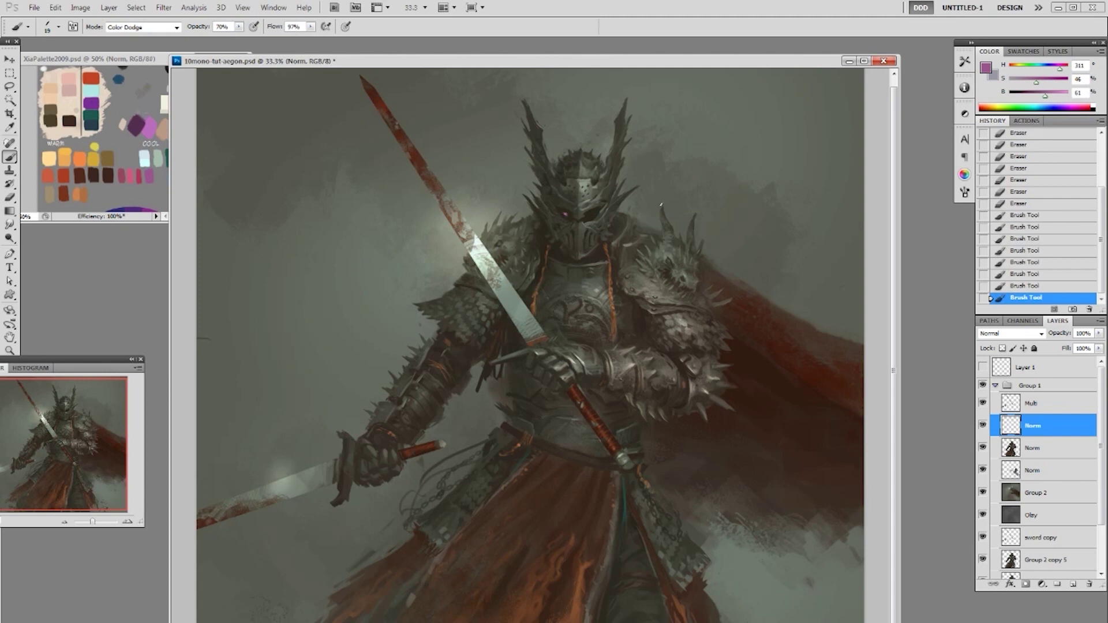
Paint a matching purple glow in the viewer's-right eye slit with Color Dodge dabs at 70% opacity
{"action": "right_click", "coordinate": [663, 197]}
{"action": "left_click", "coordinate": [735, 273]}
{"action": "left_click", "coordinate": [589, 214]}
{"action": "left_click", "coordinate": [590, 214]}
{"action": "left_click", "coordinate": [591, 215]}
{"action": "left_click", "coordinate": [592, 215]}
{"action": "left_click", "coordinate": [592, 215]}
{"action": "left_click", "coordinate": [592, 214]}
{"action": "left_click", "coordinate": [592, 215]}
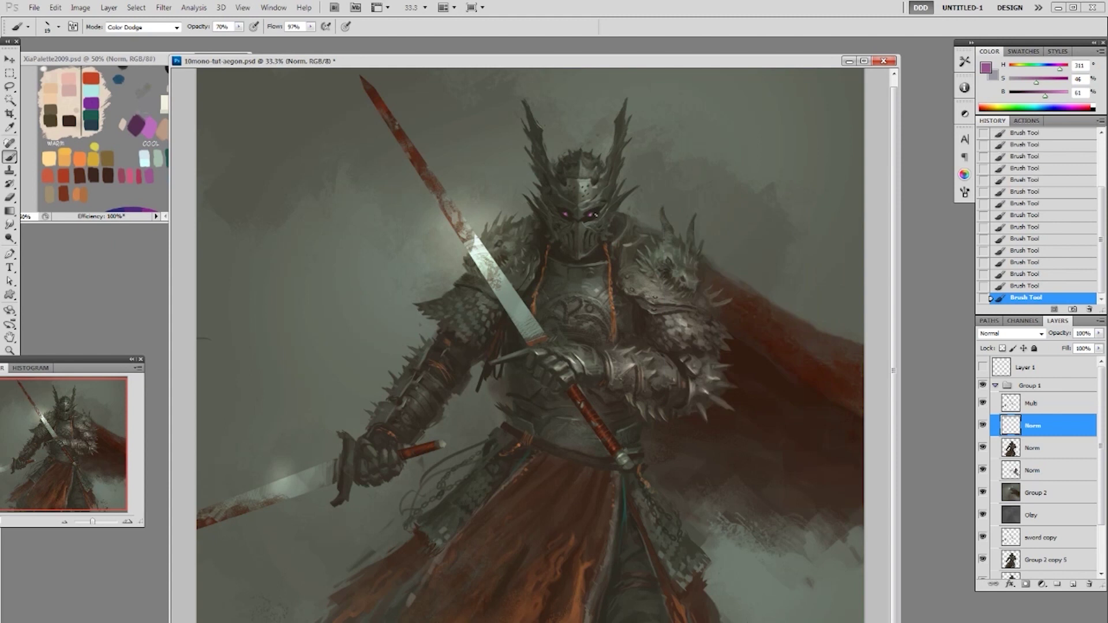
Add a purple glow over both eyes and reduce its spill onto the helmet with the eraser at 50% opacity
{"action": "right_click", "coordinate": [600, 213]}
{"action": "left_click", "coordinate": [649, 299]}
{"action": "left_click", "coordinate": [563, 215]}
{"action": "left_click", "coordinate": [590, 215]}
{"action": "key", "text": "e"}
{"action": "mouse_move", "coordinate": [577, 203]}
{"action": "left_mouse_down"}
{"action": "mouse_move", "coordinate": [549, 248]}
{"action": "mouse_move", "coordinate": [551, 270]}
{"action": "left_mouse_up"}
{"action": "mouse_move", "coordinate": [570, 206]}
{"action": "left_mouse_down"}
{"action": "mouse_move", "coordinate": [558, 266]}
{"action": "mouse_move", "coordinate": [567, 242]}
{"action": "left_mouse_up"}
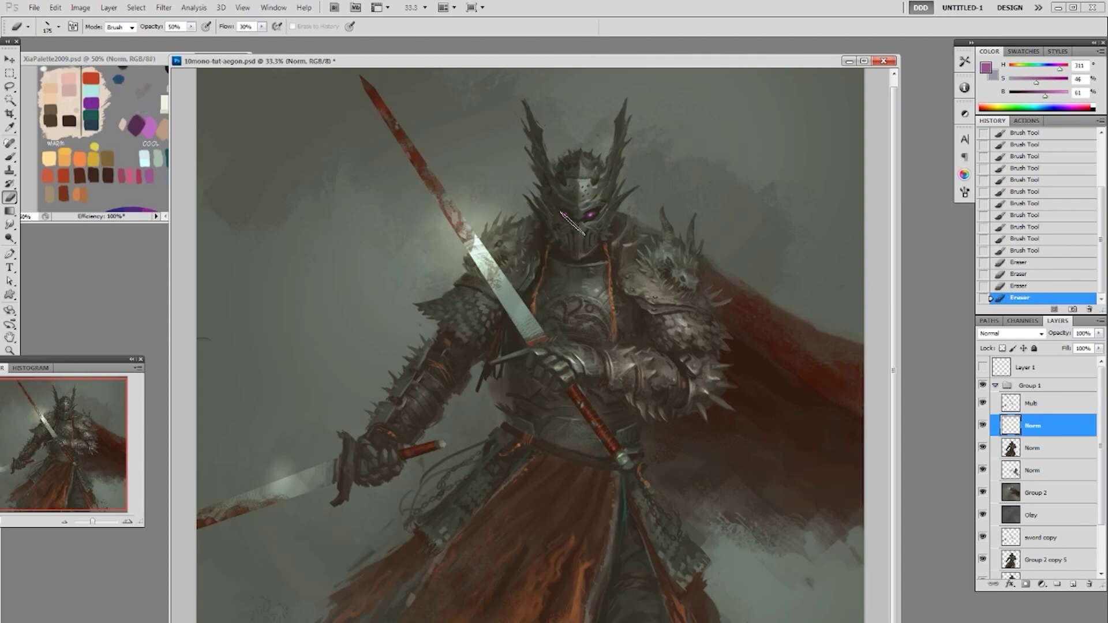
Brighten the outer part of the viewer's-right eye with Color Dodge brush dabs, undoing a misplaced dab
{"action": "key", "text": "b"}
{"action": "right_click", "coordinate": [600, 211]}
{"action": "left_click", "coordinate": [594, 219]}
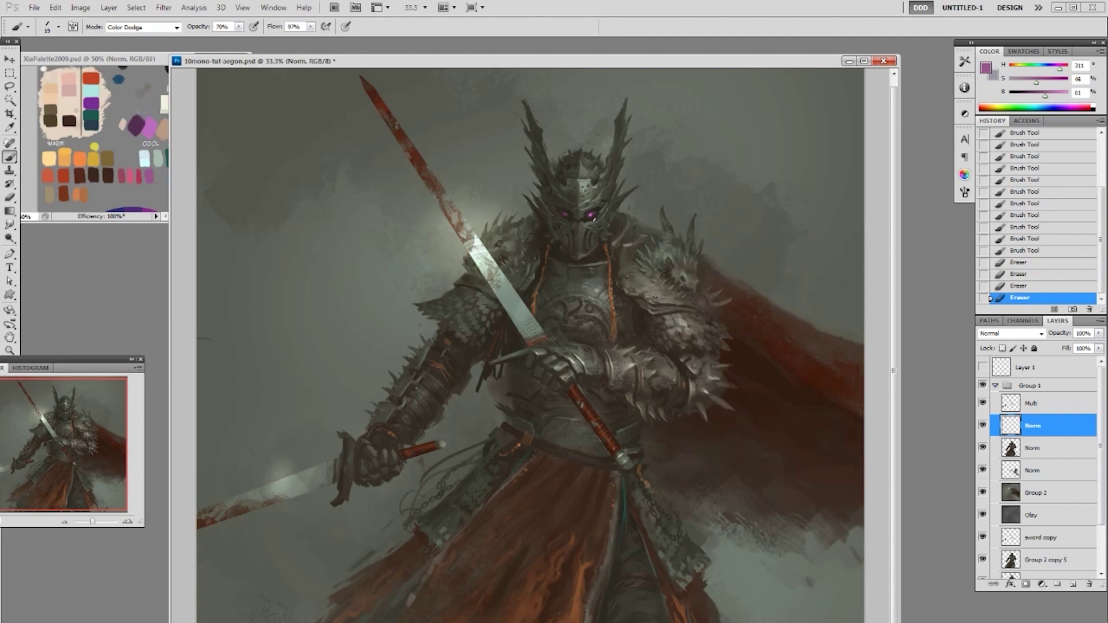
{"action": "key", "text": "ctrl+z"}
{"action": "left_click", "coordinate": [593, 217]}
{"action": "left_click", "coordinate": [593, 216]}
{"action": "left_click", "coordinate": [594, 216]}
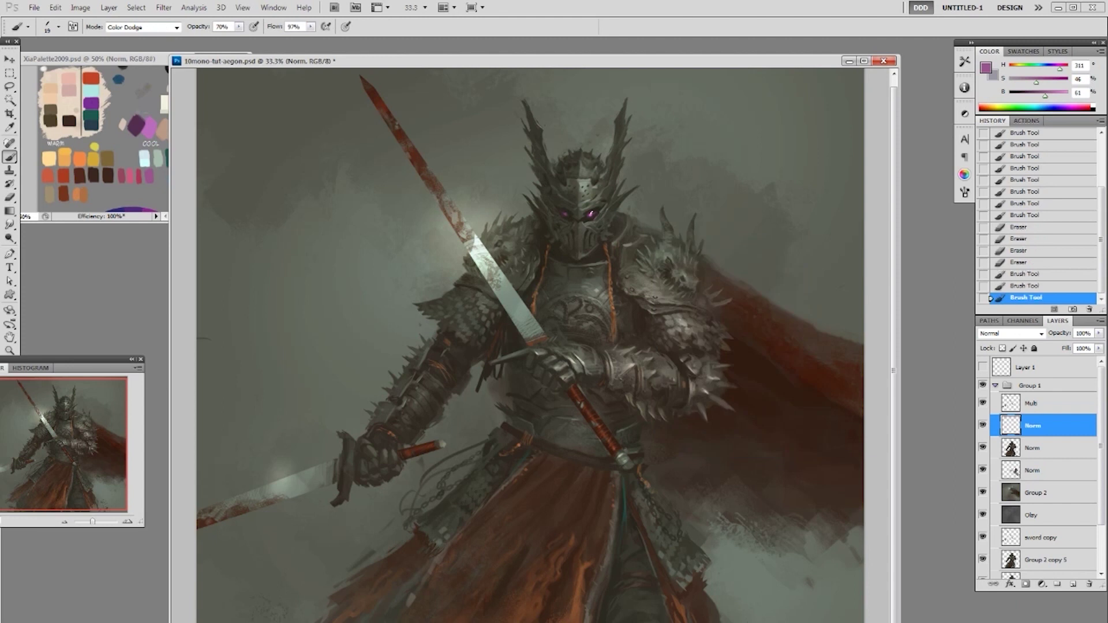
Refine the inner part of the viewer's-right eye glow with single Color Dodge dabs, undoing unwanted ones
{"action": "left_click", "coordinate": [591, 211]}
{"action": "key", "text": "ctrl+z"}
{"action": "left_click", "coordinate": [590, 213]}
{"action": "left_click", "coordinate": [589, 214]}
{"action": "key", "text": "ctrl+z"}
{"action": "left_click", "coordinate": [587, 214]}
Intensify the cores of both purple eyes with small Color Dodge dabs at 70% opacity, using a 10 px brush or finer
{"action": "key", "text": "ctrl+plus"}
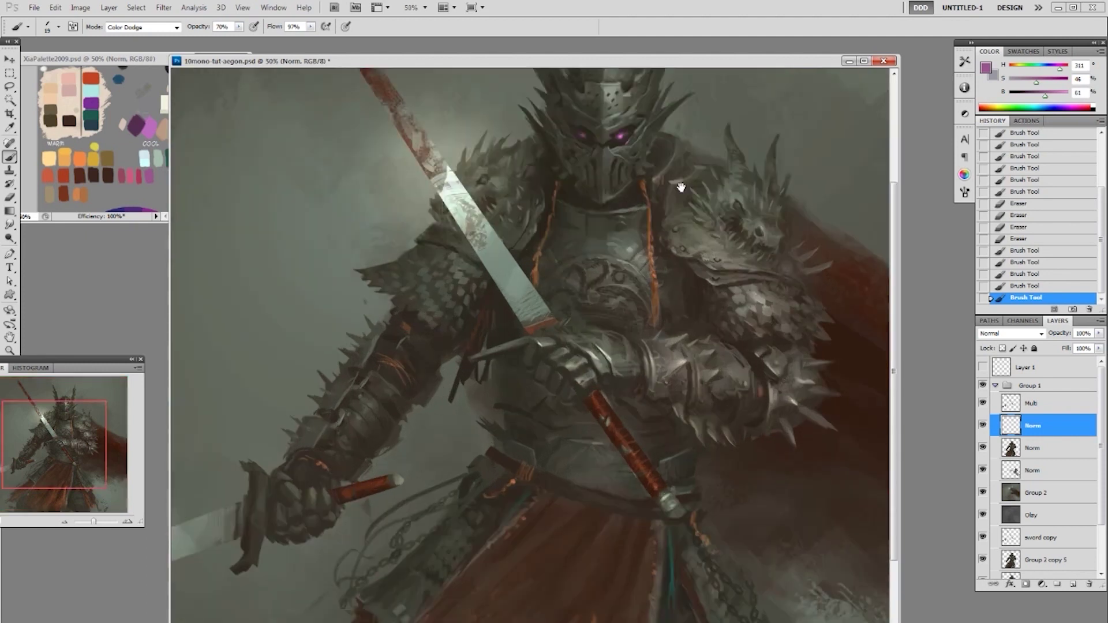
{"action": "left_click_drag", "start_coordinate": [635, 124], "coordinate": [632, 206]}
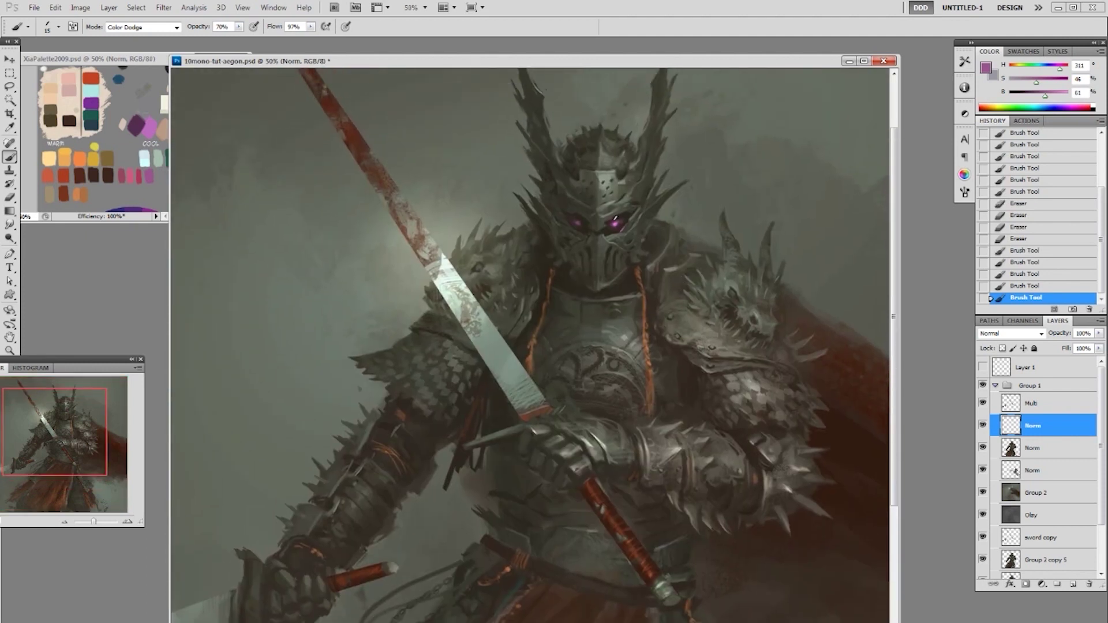
{"action": "left_click", "coordinate": [612, 223]}
{"action": "left_click", "coordinate": [615, 223]}
{"action": "left_click", "coordinate": [619, 224]}
{"action": "left_click", "coordinate": [623, 225]}
{"action": "left_click", "coordinate": [625, 226]}
{"action": "left_click", "coordinate": [622, 227]}
{"action": "left_click", "coordinate": [618, 224]}
{"action": "left_click", "coordinate": [616, 224]}
{"action": "left_click", "coordinate": [615, 223]}
{"action": "left_click", "coordinate": [615, 224]}
{"action": "right_click", "coordinate": [610, 227]}
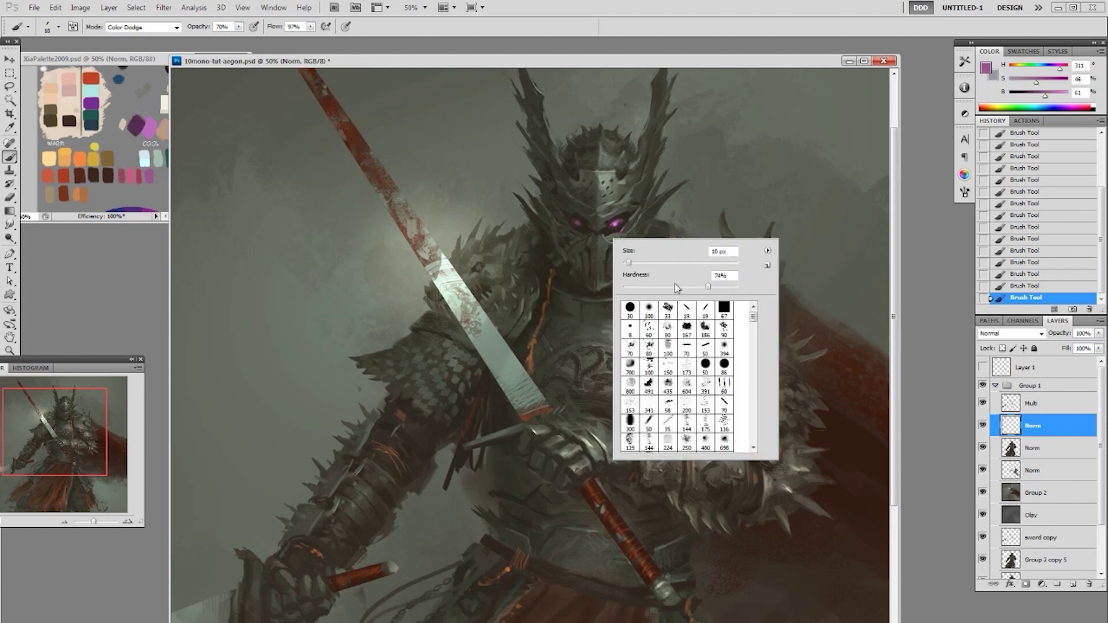
{"action": "left_click", "coordinate": [624, 224]}
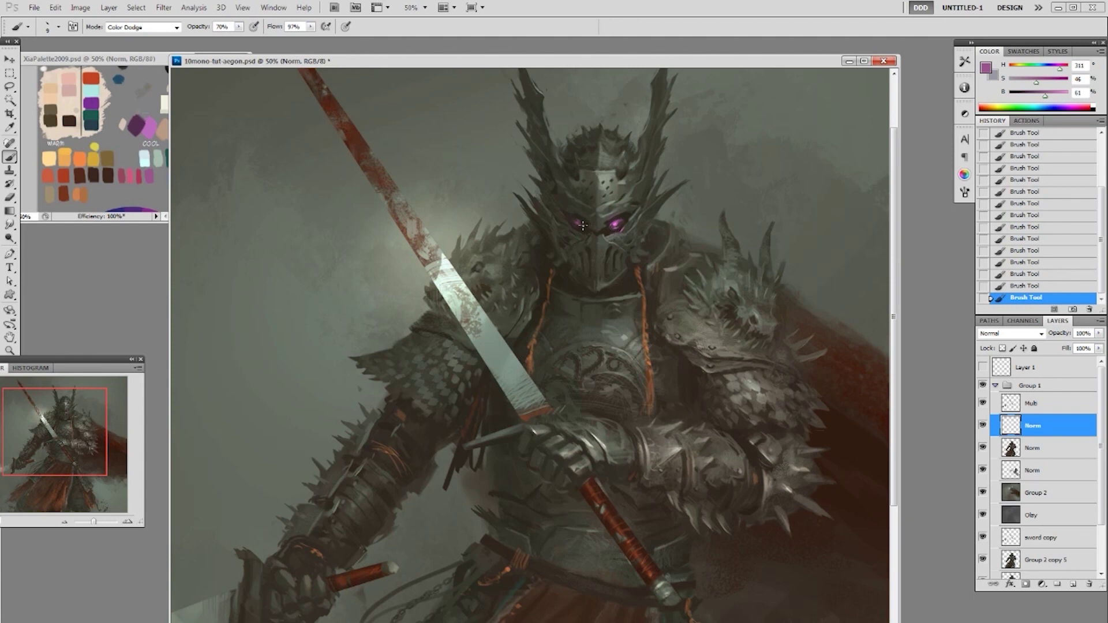
{"action": "left_click_drag", "start_coordinate": [578, 221], "coordinate": [579, 224]}
Sample a lighter pink from the eye and paint a thin glowing streak trailing outward from the viewer's-right eye
{"action": "key", "text": "3"}
{"action": "key", "text": "bracketright"}
{"action": "key", "text": "bracketright"}
{"action": "key", "text": "bracketright"}
{"action": "key", "text": "bracketright"}
{"action": "key", "text": "bracketleft"}
{"action": "key", "text": "ctrl+minus"}
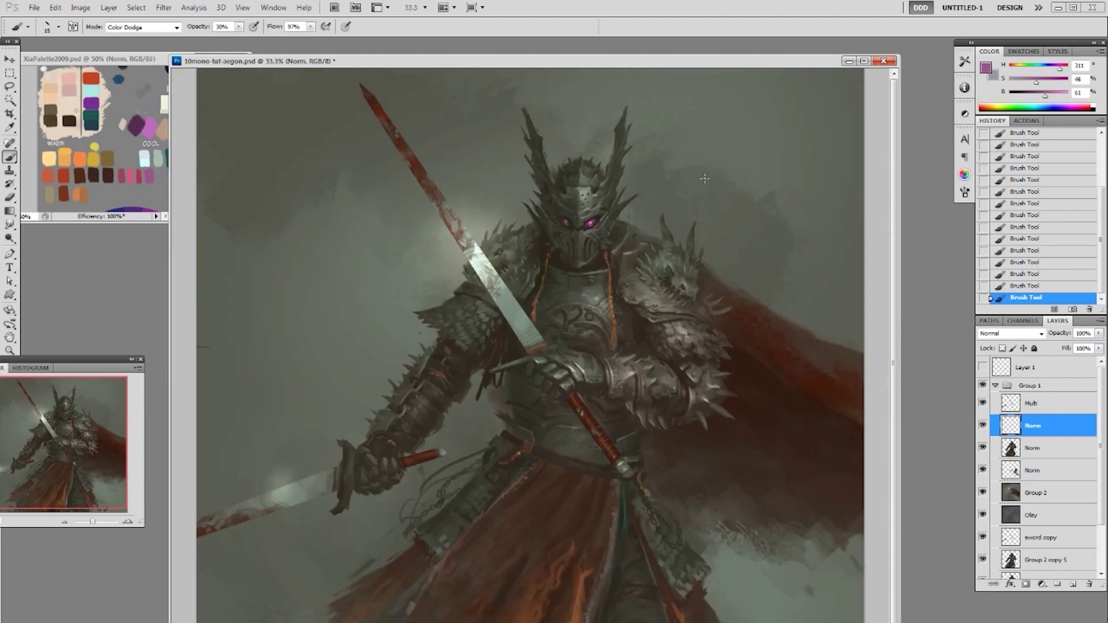
{"action": "right_click", "coordinate": [706, 235]}
{"action": "double_click", "coordinate": [785, 306]}
{"action": "mouse_move", "coordinate": [591, 224]}
{"action": "left_mouse_down"}
{"action": "mouse_move", "coordinate": [662, 227]}
{"action": "mouse_move", "coordinate": [588, 224]}
{"action": "mouse_move", "coordinate": [617, 223]}
{"action": "left_mouse_up"}
{"action": "key", "text": "ctrl+z"}
{"action": "left_click", "coordinate": [595, 220], "text": "alt"}
{"action": "left_click_drag", "start_coordinate": [594, 223], "coordinate": [612, 221]}
{"action": "key", "text": "ctrl+z"}
{"action": "left_click_drag", "start_coordinate": [618, 221], "coordinate": [639, 217]}
Spread a soft pink glow around the eyes with a large Color Dodge brush and strengthen the trailing streak
{"action": "right_click", "coordinate": [652, 285]}
{"action": "left_click", "coordinate": [687, 358]}
{"action": "left_click", "coordinate": [591, 226]}
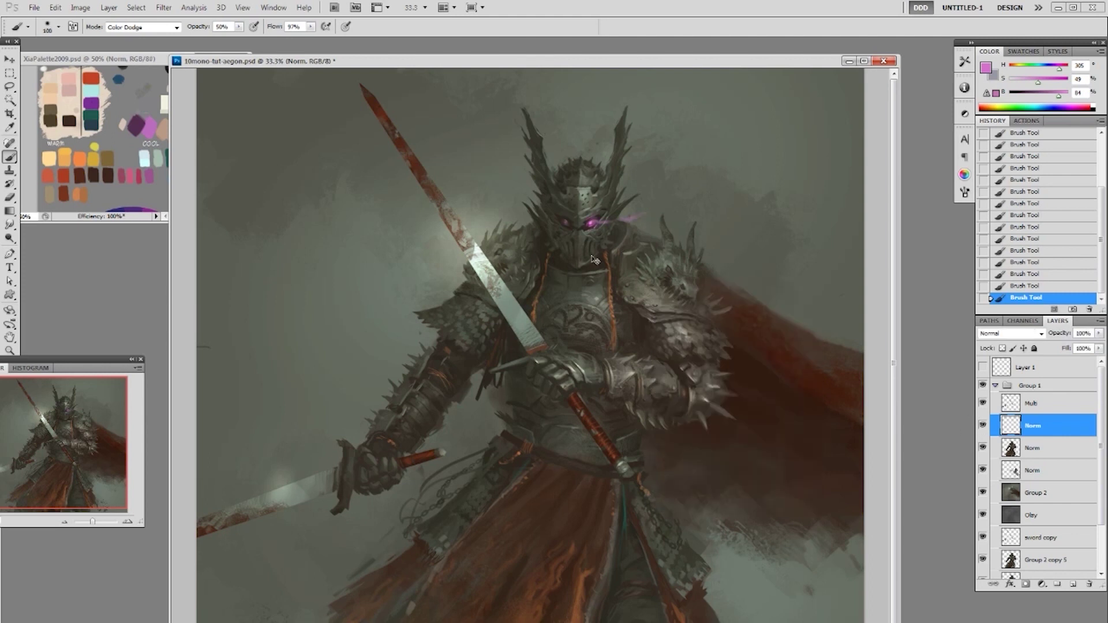
{"action": "key", "text": "2"}
{"action": "key", "text": "3"}
{"action": "key", "text": "bracketright"}
{"action": "key", "text": "bracketright"}
{"action": "left_click", "coordinate": [593, 223]}
{"action": "key", "text": "bracketleft"}
{"action": "key", "text": "bracketleft"}
{"action": "left_click_drag", "start_coordinate": [625, 222], "coordinate": [633, 219]}
{"action": "left_click", "coordinate": [568, 221]}
Lasso each eye glow in turn, nudge it slightly into place in its slit, and clear the selection
{"action": "key", "text": "l"}
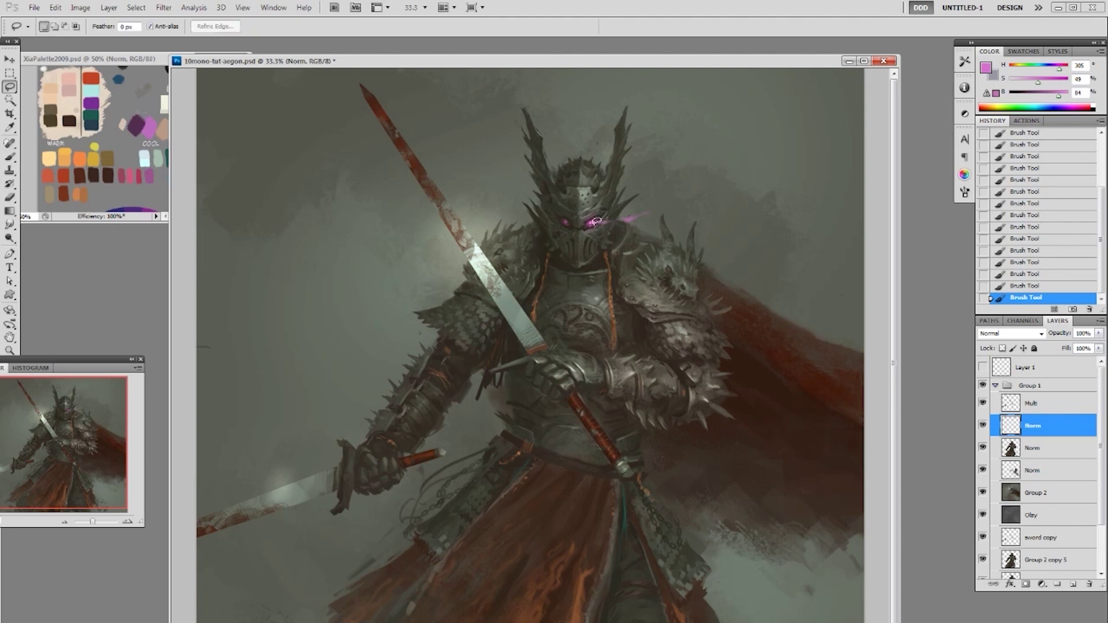
{"action": "mouse_move", "coordinate": [582, 226]}
{"action": "left_mouse_down"}
{"action": "mouse_move", "coordinate": [639, 193]}
{"action": "mouse_move", "coordinate": [582, 236]}
{"action": "left_mouse_up"}
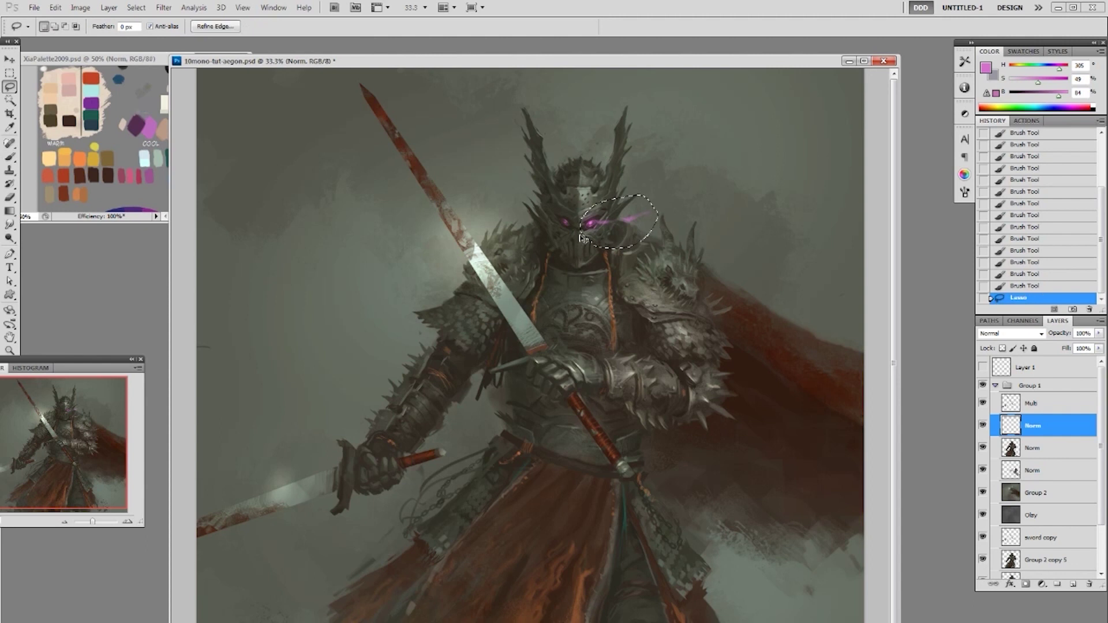
{"action": "key", "text": "ctrl+Right"}
{"action": "key", "text": "ctrl+h"}
{"action": "key", "text": "ctrl+Up"}
{"action": "left_click_drag", "start_coordinate": [570, 229], "coordinate": [563, 234]}
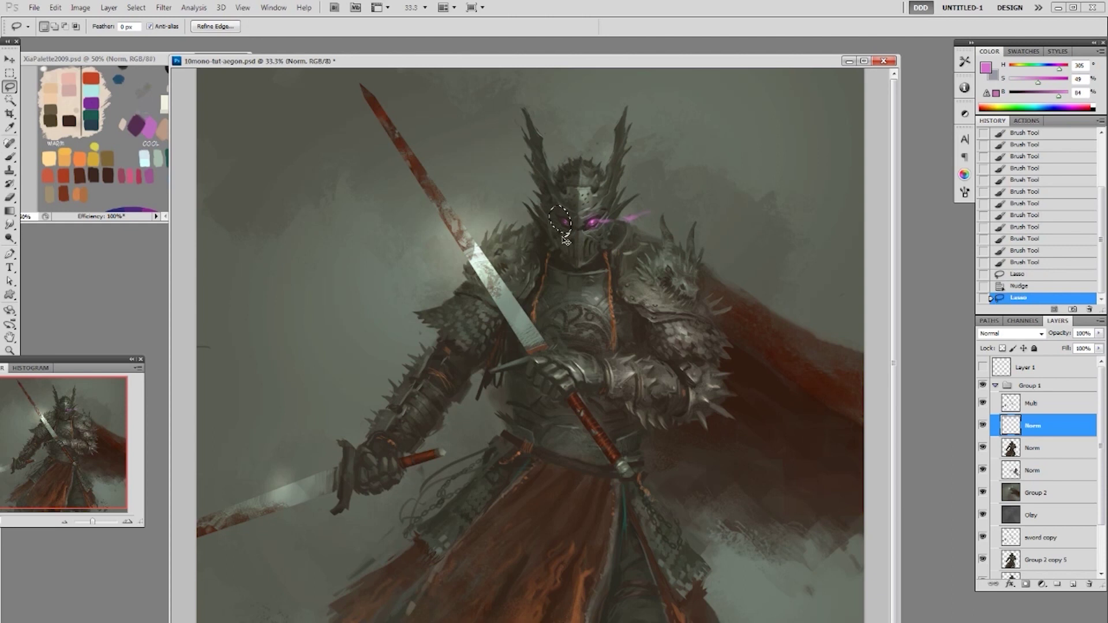
{"action": "key", "text": "ctrl+Up"}
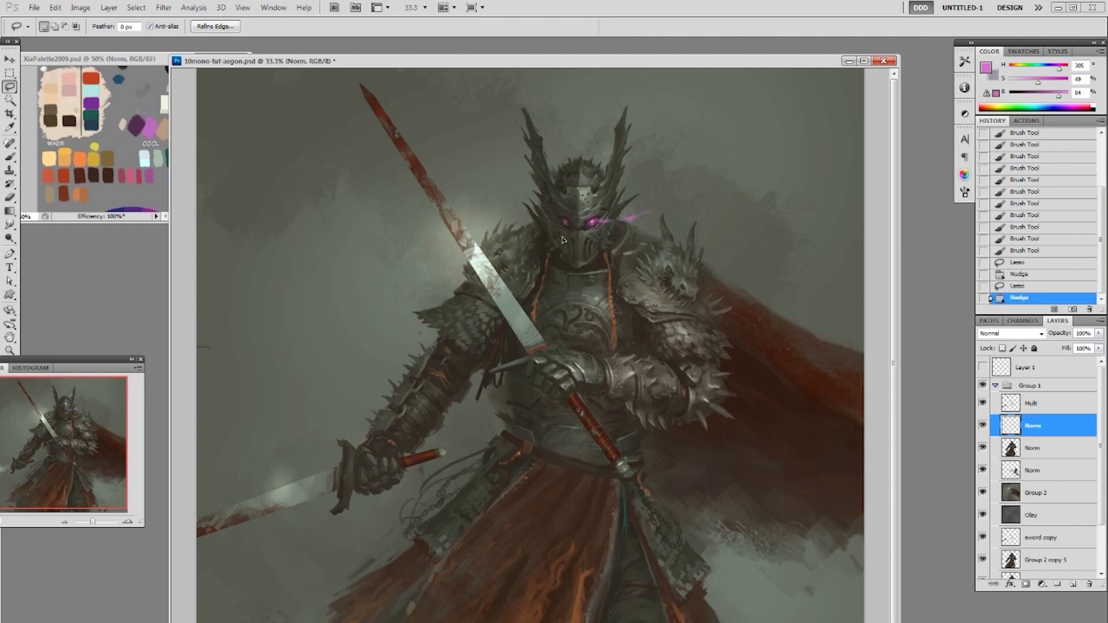
{"action": "key", "text": "ctrl+d"}
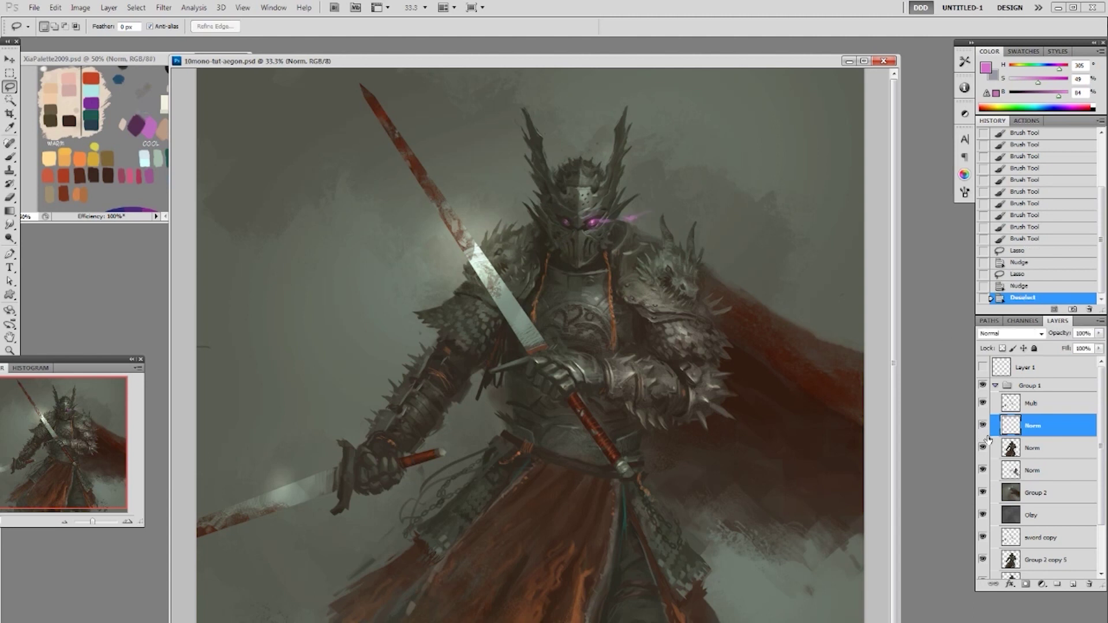
Duplicate the merged figure's Norm layer, move the copy below the Oley layer as a backup, and reselect the original
{"action": "key", "text": "ctrl+minus"}
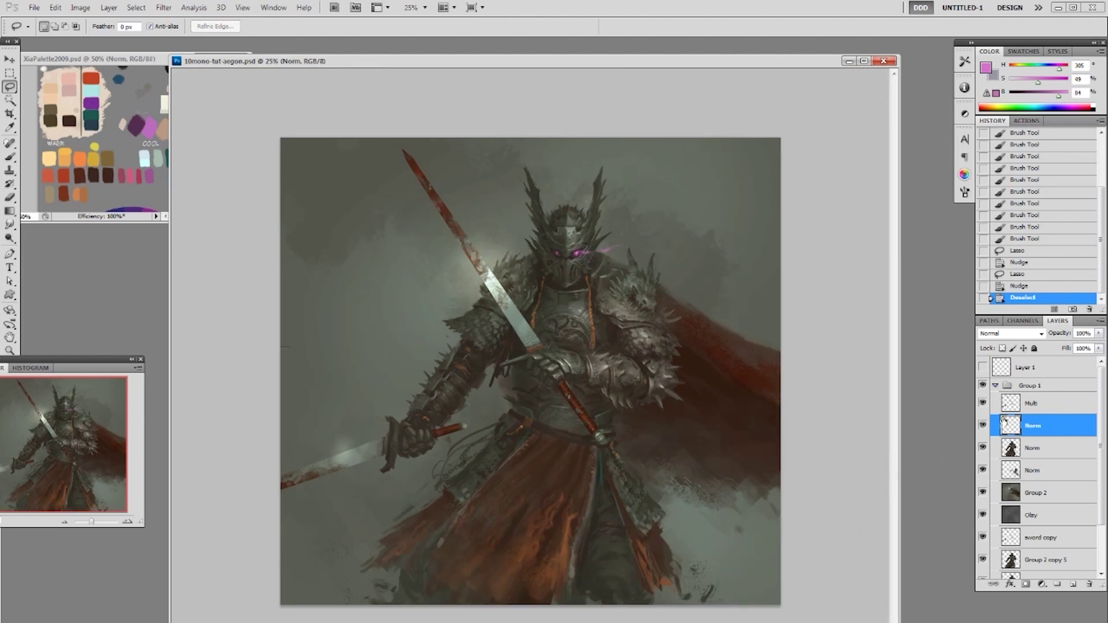
{"action": "left_click", "coordinate": [1036, 453]}
{"action": "key", "text": "ctrl+j"}
{"action": "key", "text": "ctrl+shift+bracketleft"}
{"action": "left_click", "coordinate": [1051, 422]}
Lighten the raised gauntlet and forearm with the Dodge tool set to Highlights, using a broad brush at 30% exposure
{"action": "key", "text": "o"}
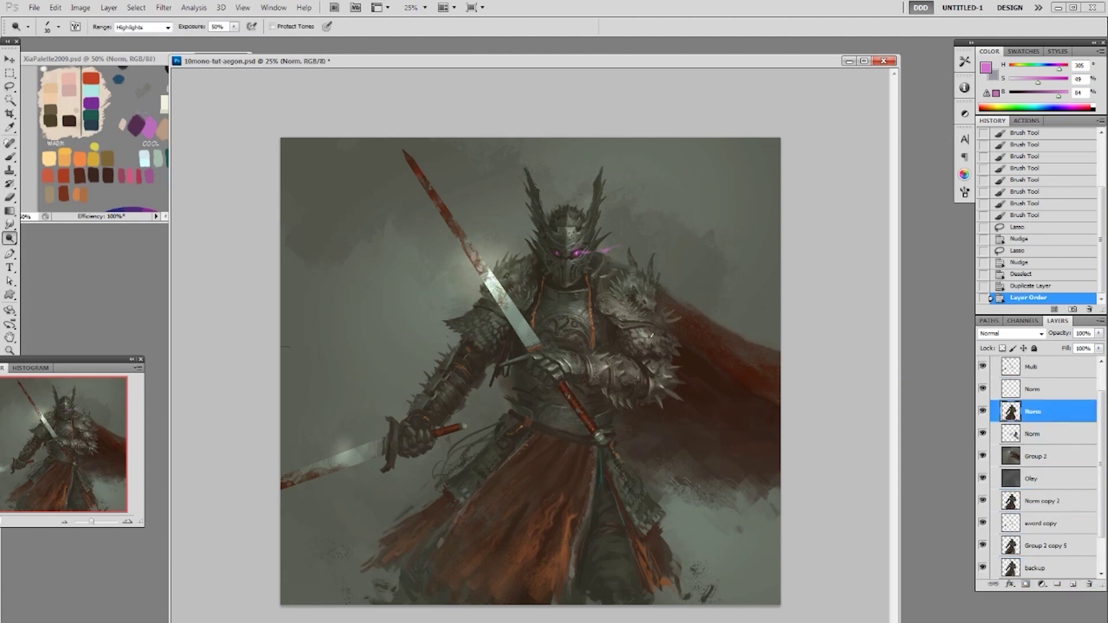
{"action": "right_click", "coordinate": [649, 340]}
{"action": "left_click", "coordinate": [689, 405]}
{"action": "left_click", "coordinate": [749, 322]}
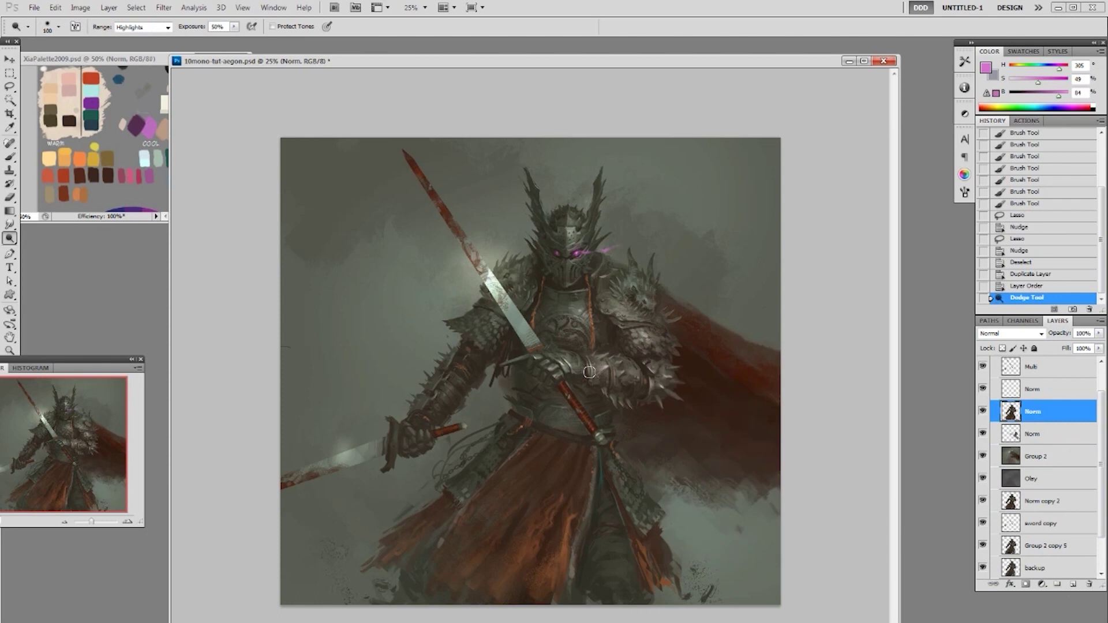
{"action": "key", "text": "3"}
{"action": "key", "text": "bracketright"}
{"action": "key", "text": "bracketright"}
{"action": "key", "text": "bracketright"}
{"action": "key", "text": "bracketright"}
{"action": "key", "text": "bracketright"}
{"action": "left_click_drag", "start_coordinate": [557, 364], "coordinate": [580, 372]}
Sharpen the forearm armour's highlights with progressively smaller Dodge dabs at 50% exposure
{"action": "key", "text": "bracketleft"}
{"action": "key", "text": "bracketleft"}
{"action": "key", "text": "bracketleft"}
{"action": "key", "text": "bracketleft"}
{"action": "key", "text": "bracketleft"}
{"action": "key", "text": "bracketleft"}
{"action": "key", "text": "5"}
{"action": "left_click", "coordinate": [597, 377]}
{"action": "key", "text": "bracketleft"}
{"action": "key", "text": "bracketleft"}
{"action": "key", "text": "bracketleft"}
{"action": "left_click", "coordinate": [596, 377]}
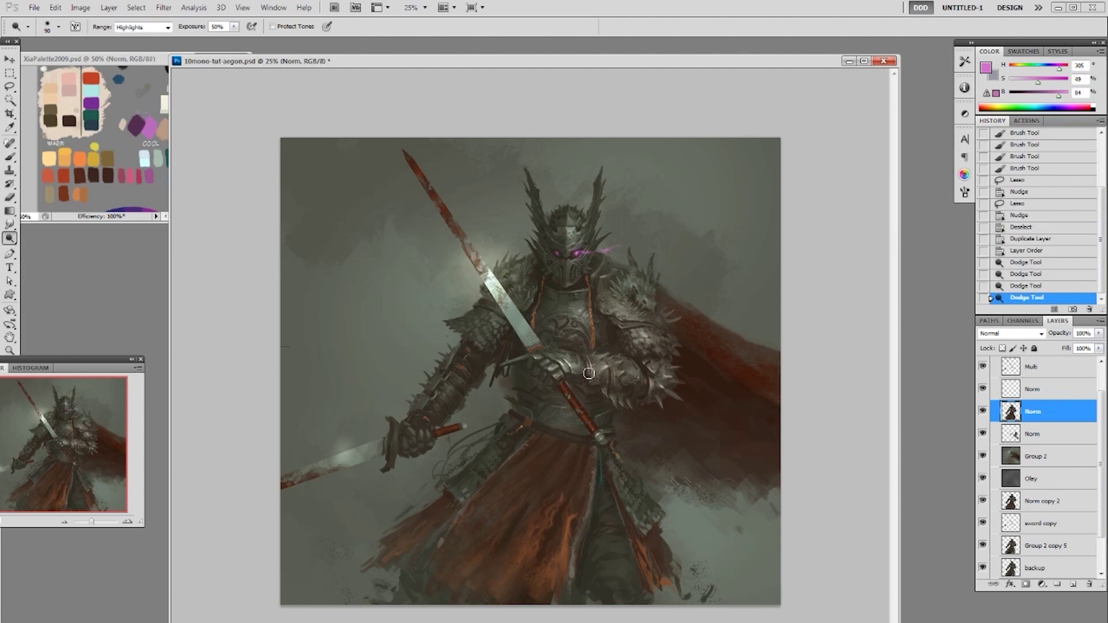
{"action": "left_click", "coordinate": [589, 371]}
Switch the Dodge tool to a small brush and pick out fine highlights along the forearm plates
{"action": "right_click", "coordinate": [599, 398]}
{"action": "left_click", "coordinate": [684, 475]}
{"action": "left_click", "coordinate": [627, 339]}
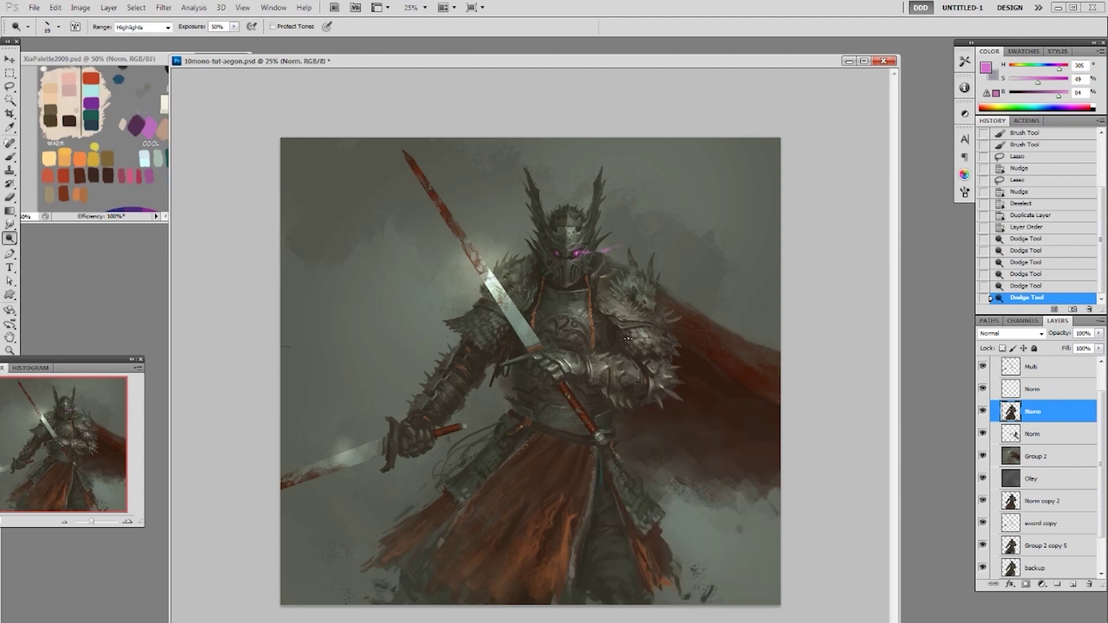
{"action": "key", "text": "bracketleft"}
{"action": "left_click_drag", "start_coordinate": [587, 365], "coordinate": [599, 372]}
{"action": "left_click_drag", "start_coordinate": [600, 366], "coordinate": [607, 371]}
{"action": "left_click", "coordinate": [610, 372]}
{"action": "left_click", "coordinate": [611, 372]}
{"action": "left_click", "coordinate": [612, 372]}
{"action": "left_click", "coordinate": [612, 372]}
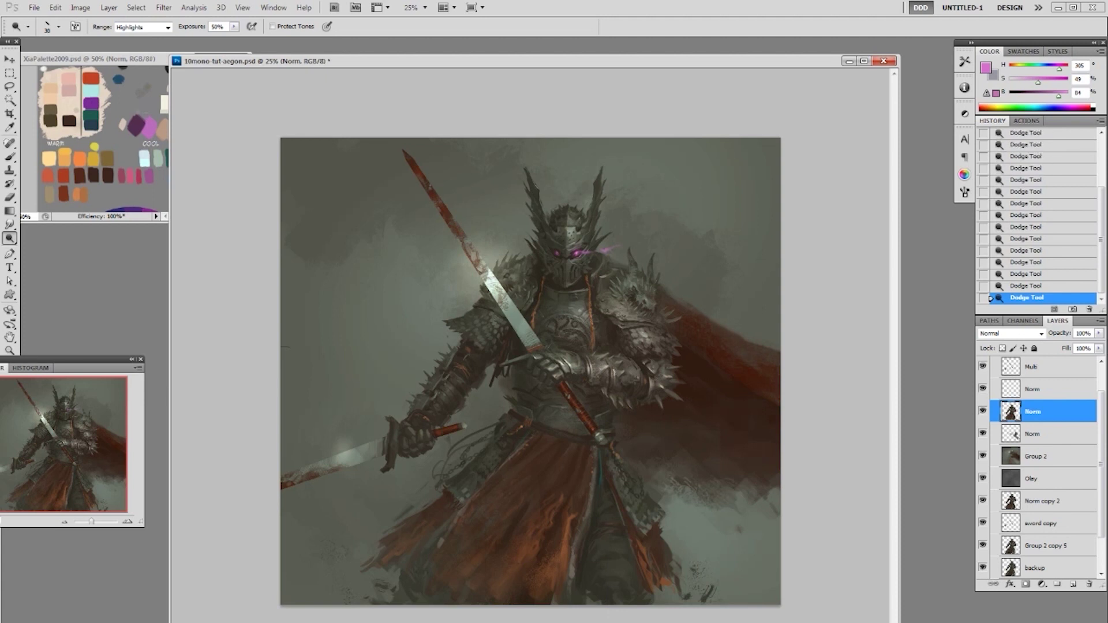
Compare the figure with and without the last four Dodge strokes, keep the strokes, and save the painting
{"action": "key", "text": "bracketleft"}
{"action": "key", "text": "ctrl+alt+z"}
{"action": "key", "text": "ctrl+alt+z"}
{"action": "key", "text": "ctrl+alt+z"}
{"action": "key", "text": "ctrl+alt+z"}
{"action": "key", "text": "ctrl+shift+z"}
{"action": "key", "text": "ctrl+shift+z"}
{"action": "key", "text": "ctrl+shift+z"}
{"action": "key", "text": "ctrl+shift+z"}
{"action": "key", "text": "ctrl+s"}
Switch the Dodge tool to the 19 px brush tip
{"action": "right_click", "coordinate": [653, 336]}
{"action": "double_click", "coordinate": [764, 391]}
Toggle the Multi layer's visibility to check its effect on the painting, and reselect the figure's Norm layer
{"action": "left_click", "coordinate": [1040, 374]}
{"action": "left_click", "coordinate": [1016, 387]}
{"action": "left_click", "coordinate": [983, 367]}
{"action": "left_click", "coordinate": [984, 367]}
{"action": "left_click", "coordinate": [1030, 369]}
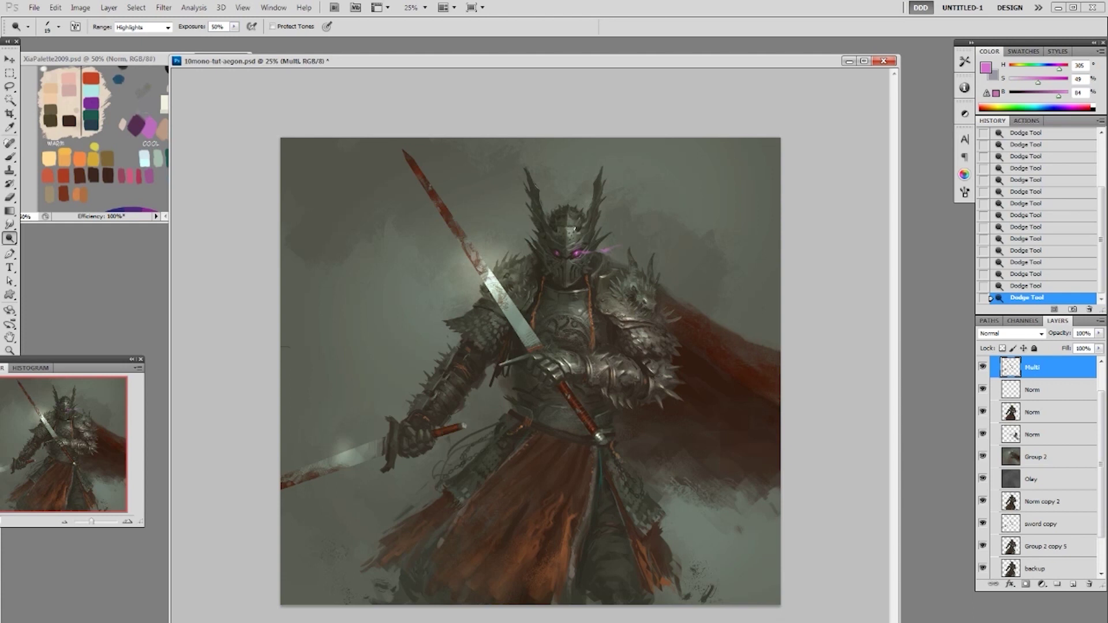
{"action": "left_click", "coordinate": [1042, 407]}
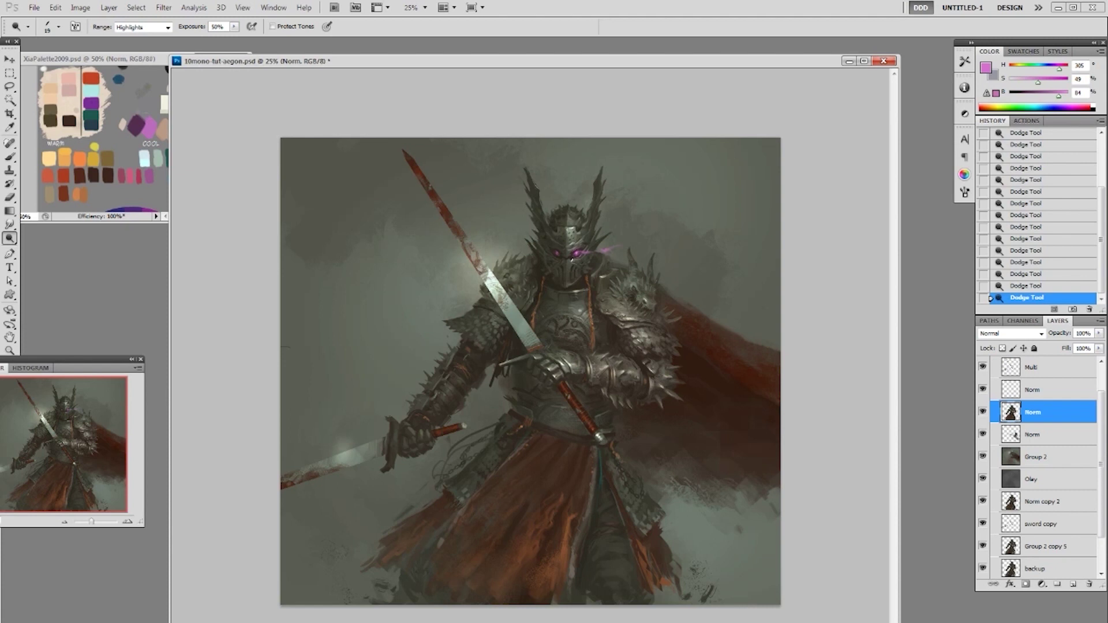
Enlarge the Dodge brush to work on the highlights of the helmet's faceplate
{"action": "key", "text": "ctrl+plus"}
{"action": "right_click", "coordinate": [592, 228]}
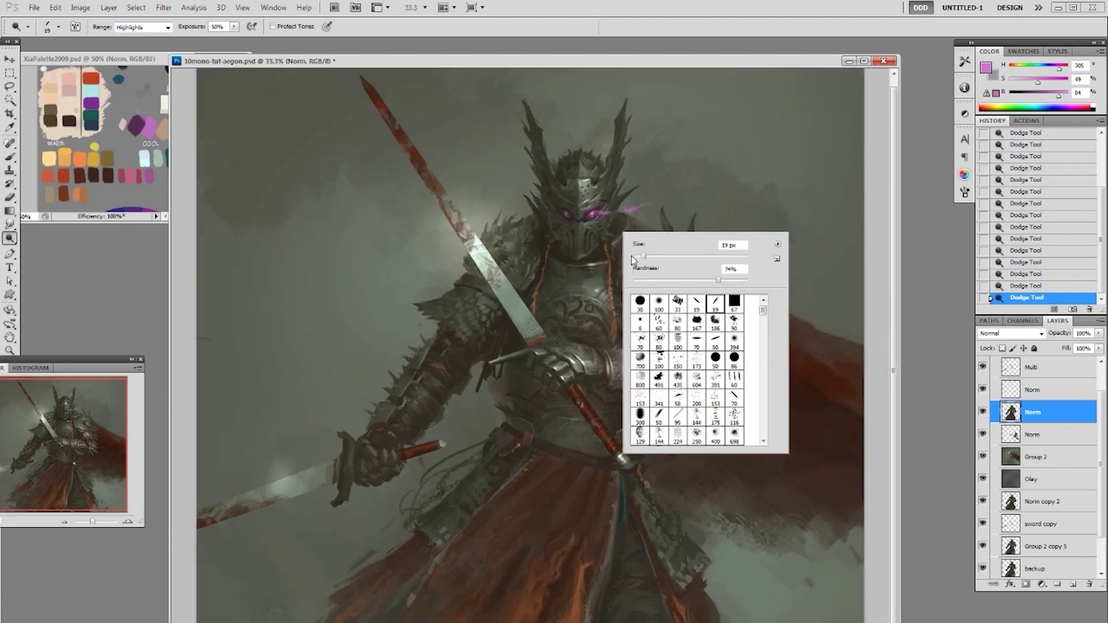
{"action": "left_click", "coordinate": [585, 230]}
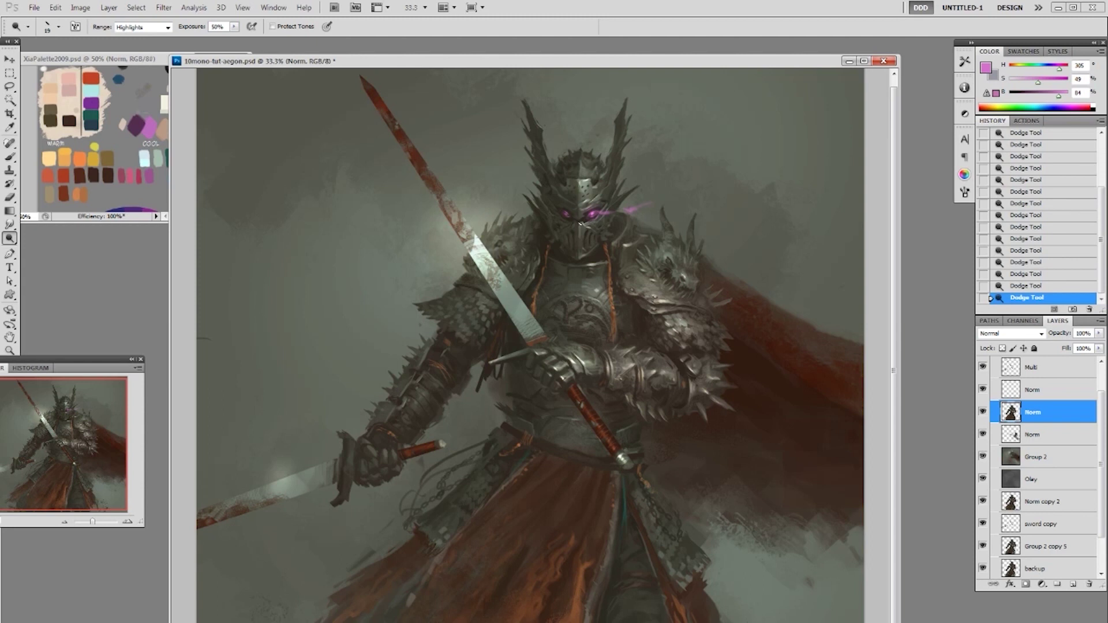
{"action": "key", "text": "bracketright"}
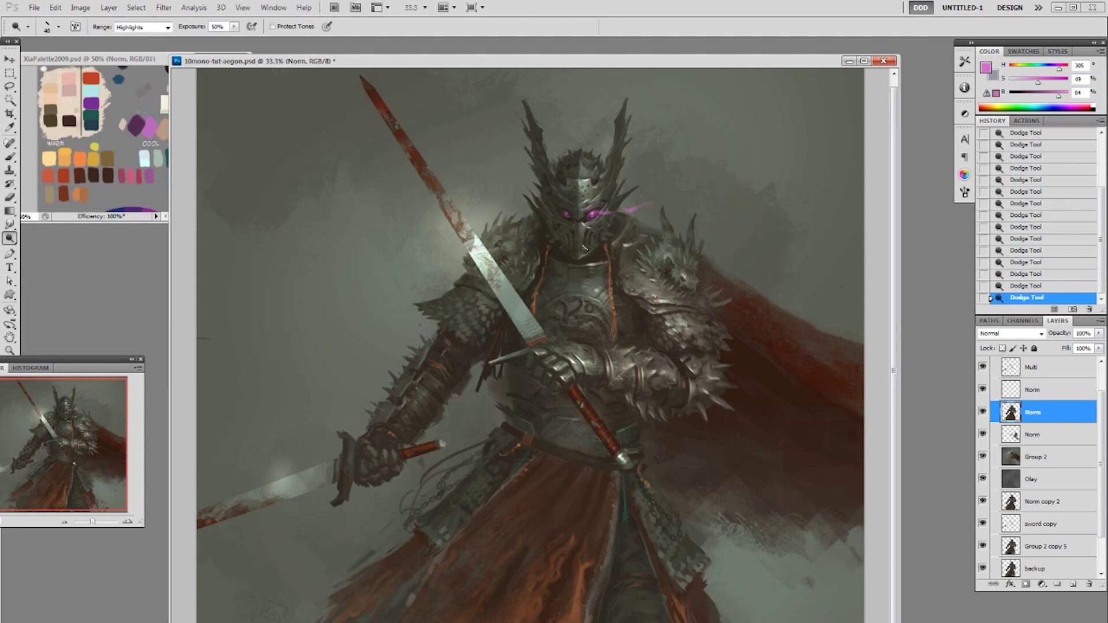